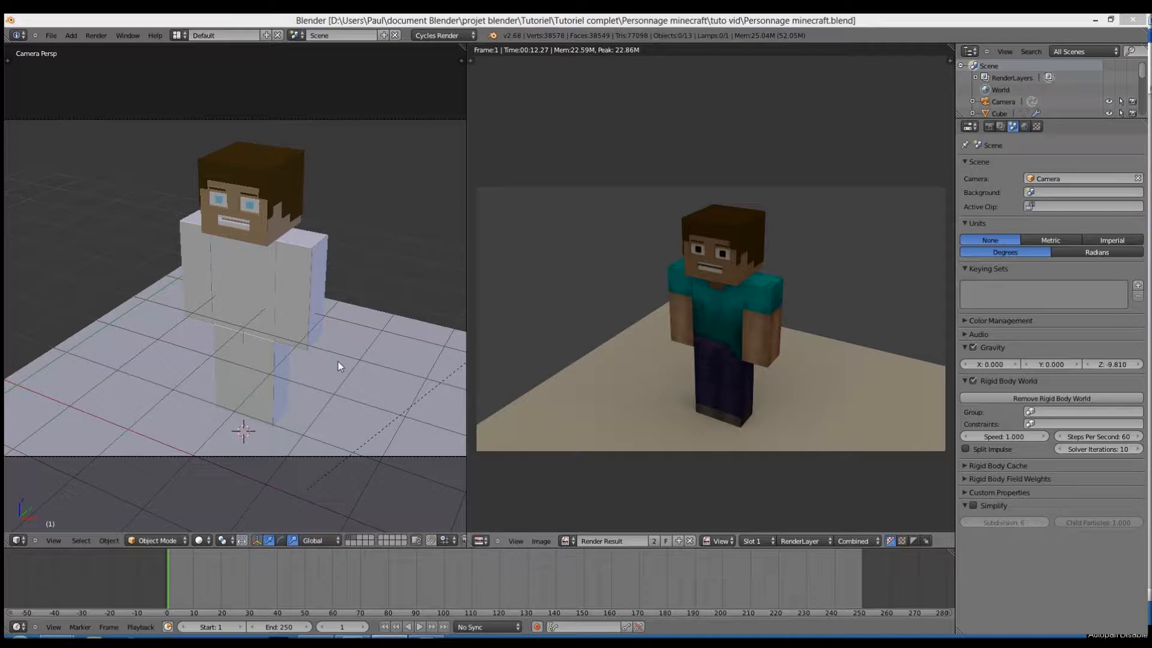
# Step: Close the render result and show the Minecraft character in front orthographic view
pyautogui.click(417, 245)
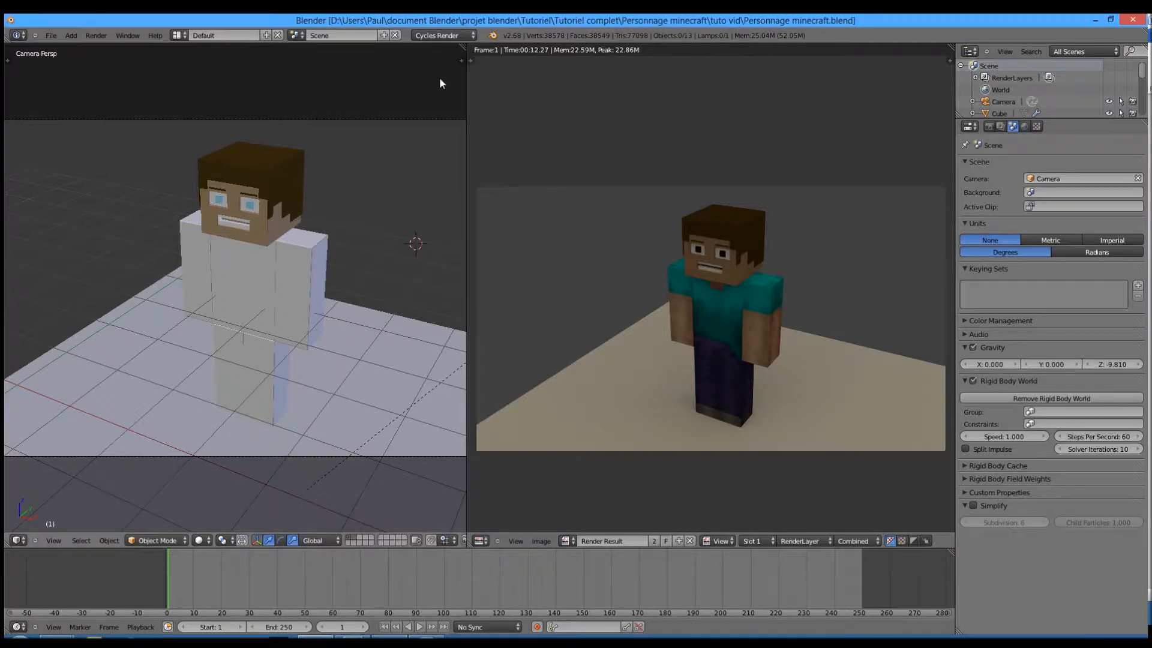
pyautogui.press('Escape')
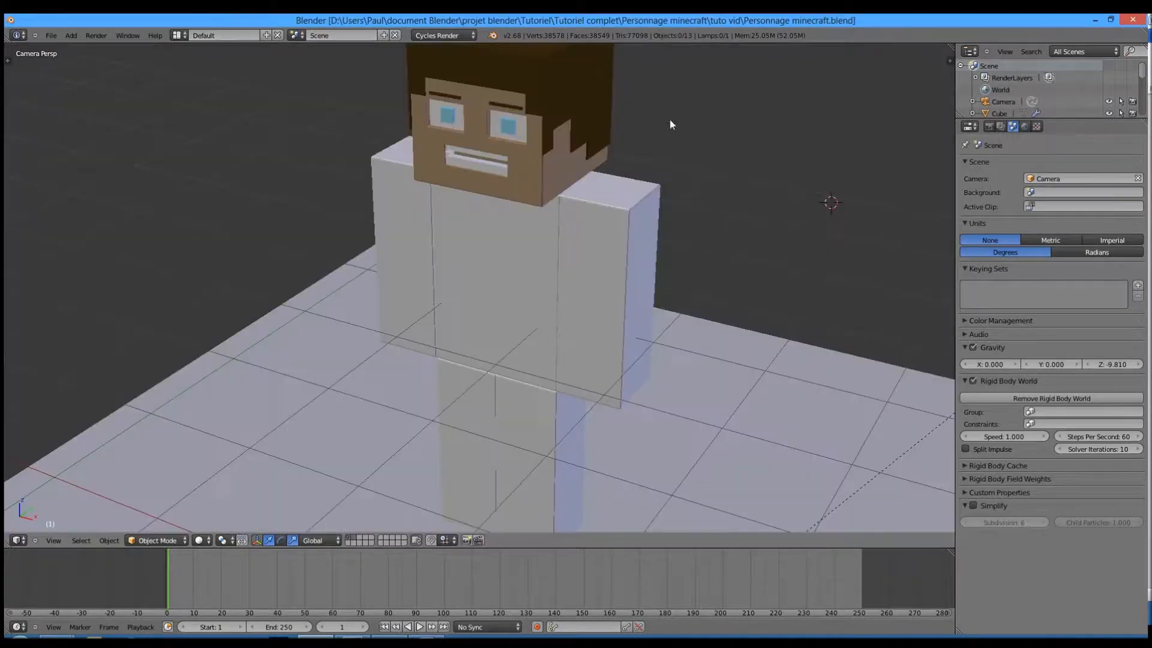
pyautogui.press('KP_1')
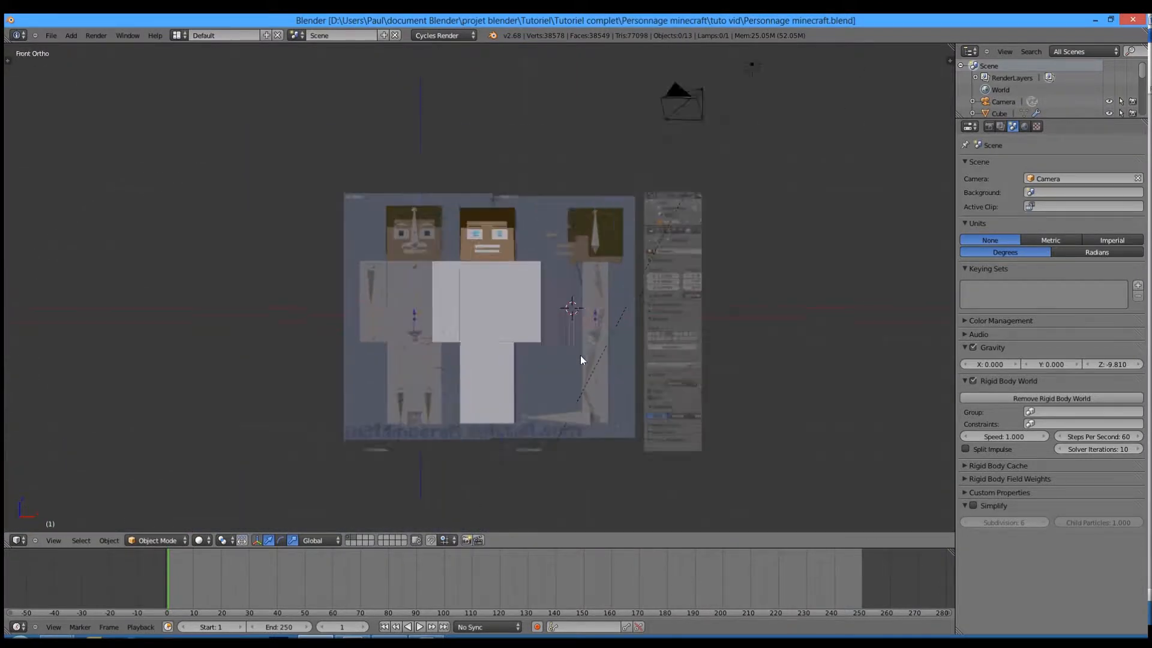
pyautogui.scroll(2, 580, 355)
pyautogui.scroll(2, 560, 377)
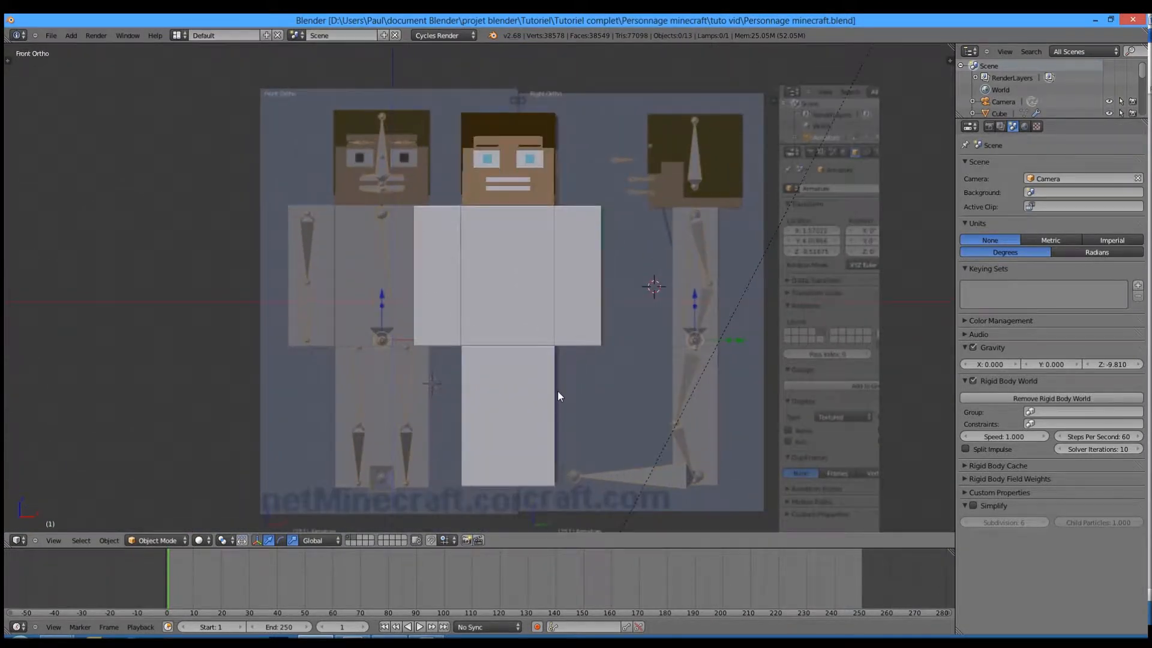
# Step: Show the viewport's background image settings and load 63-bis.png from the tuto vid folder into the existing slot
pyautogui.click(949, 61)
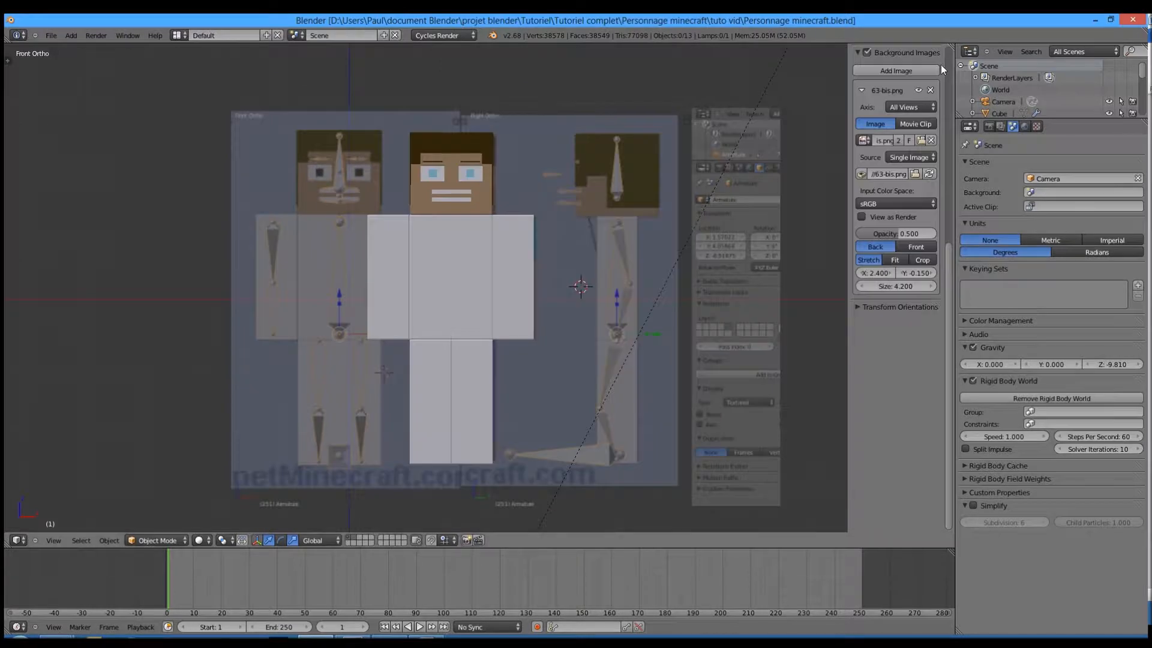
pyautogui.scroll(5, 872, 153)
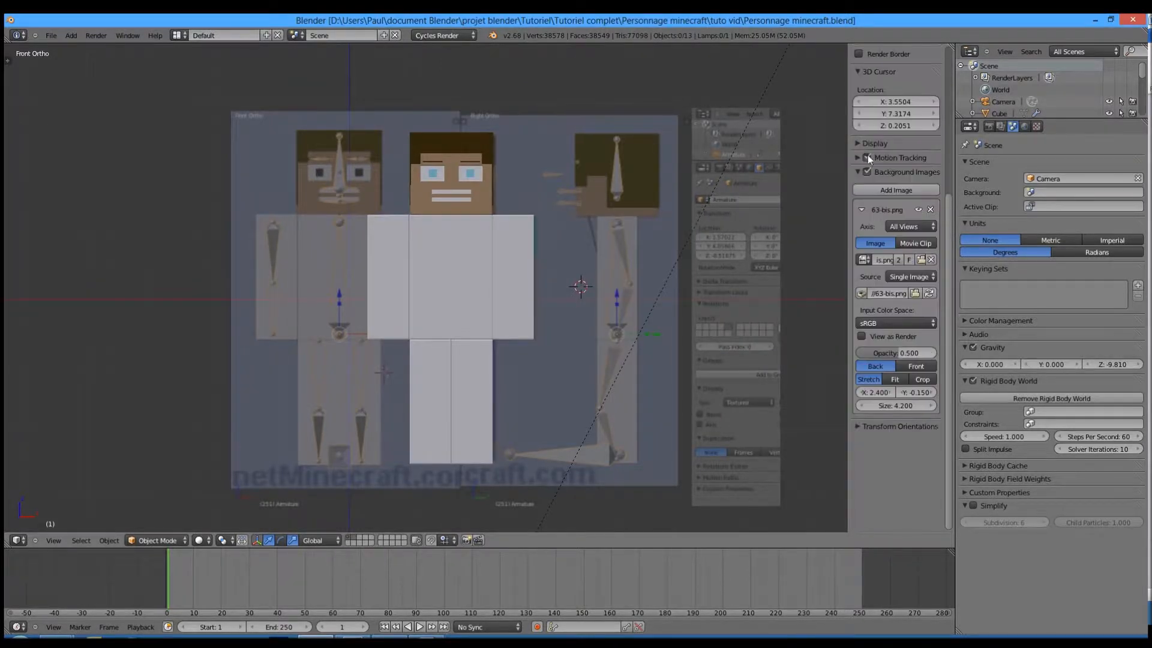
pyautogui.click(863, 259)
pyautogui.click(891, 279)
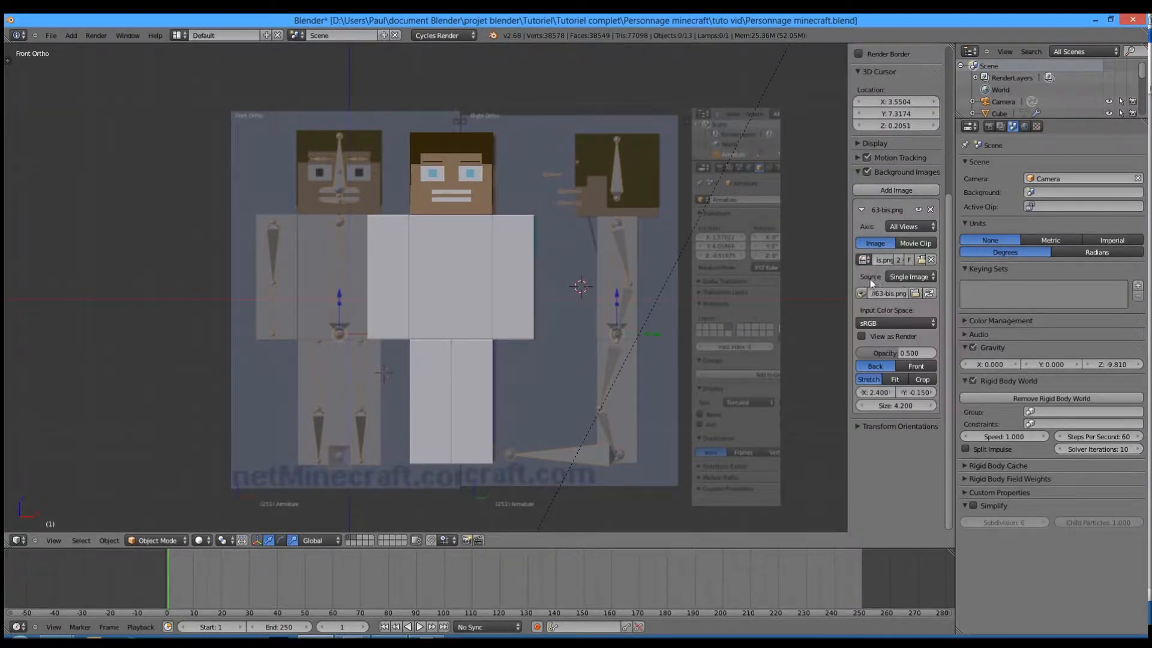
pyautogui.click(920, 259)
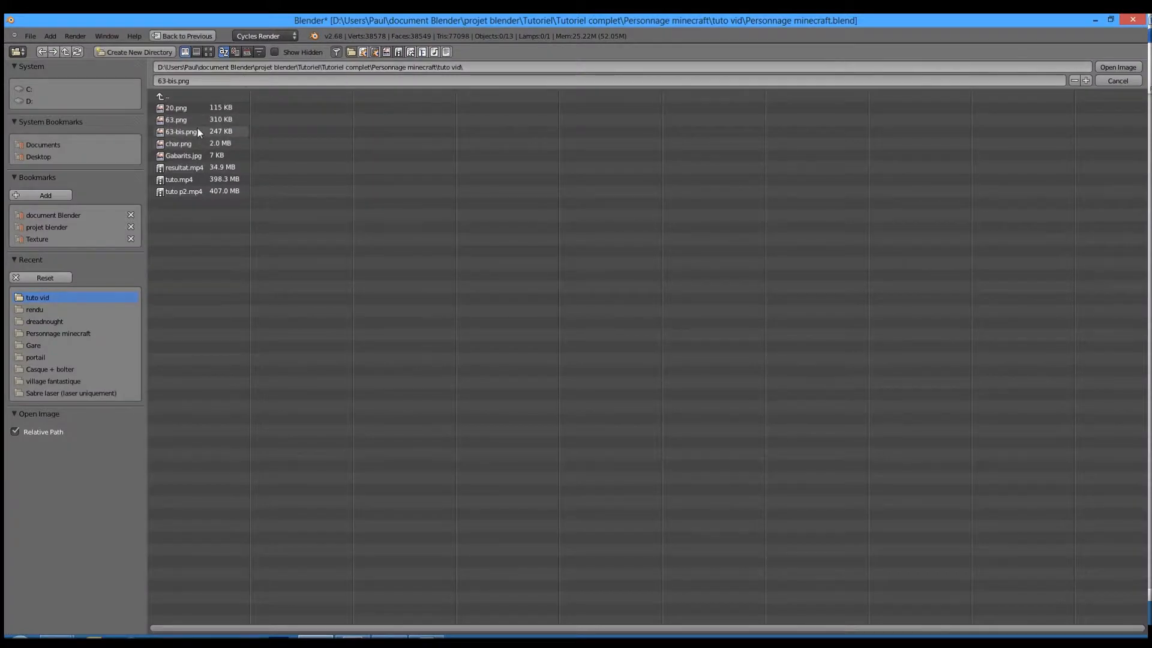
pyautogui.doubleClick(181, 131)
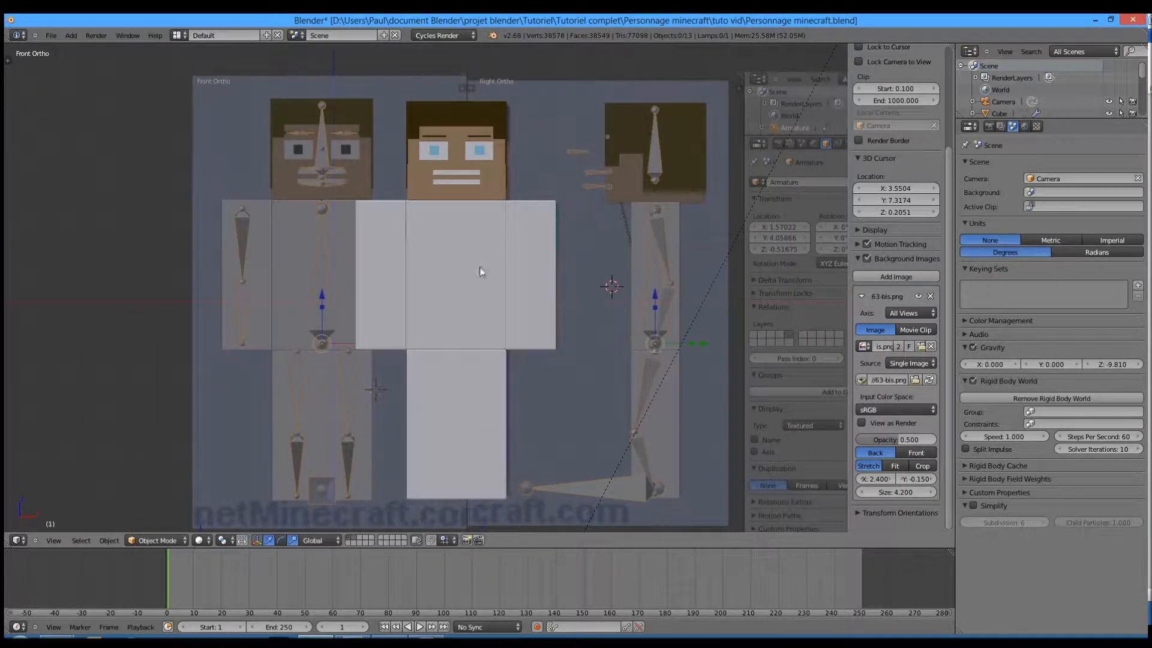
# Step: Add a second background image slot and assign the already loaded 63-bis.png to it
pyautogui.scroll(-2, 442, 243)
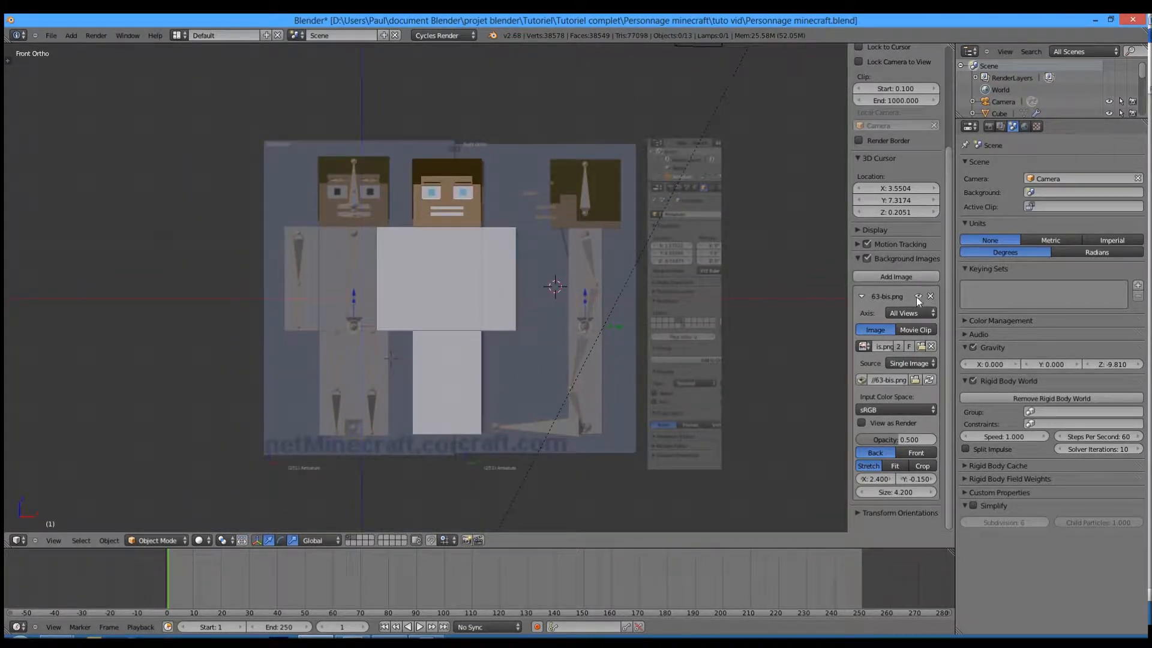
pyautogui.click(896, 277)
pyautogui.scroll(-3, 897, 288)
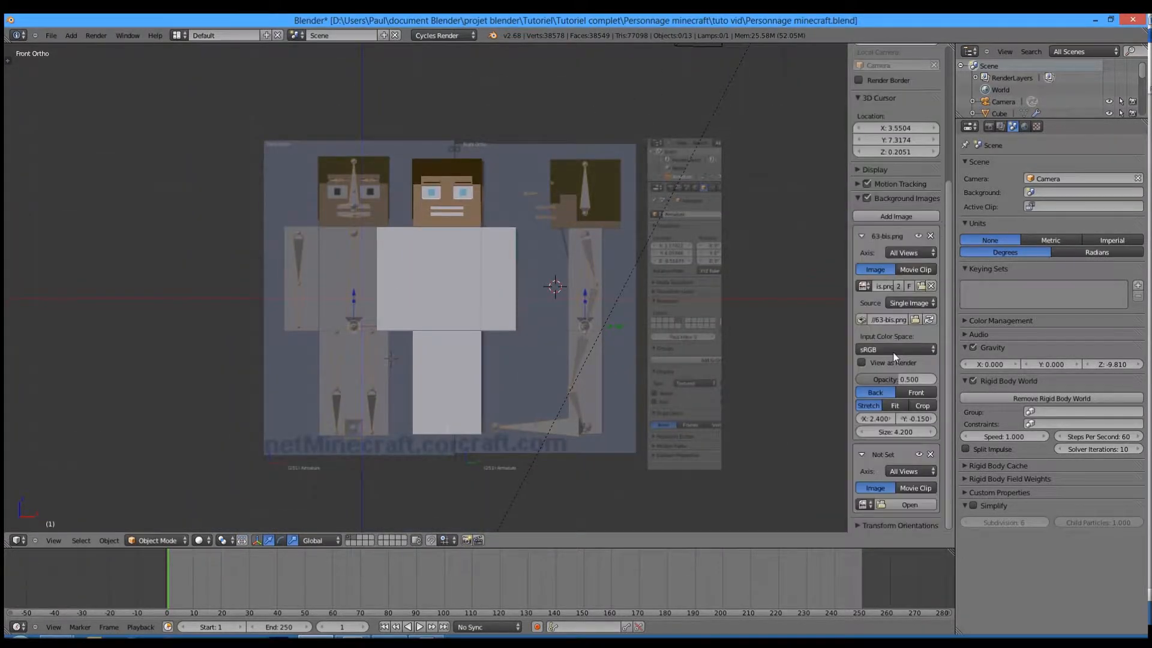
pyautogui.click(864, 504)
pyautogui.click(894, 386)
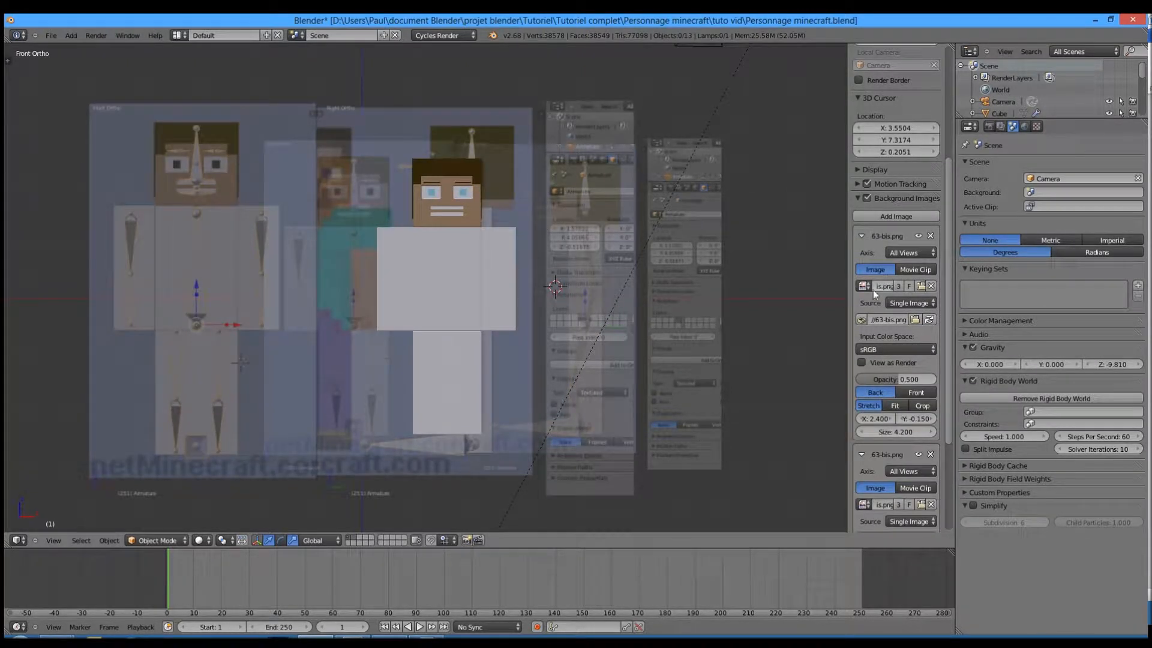
# Step: Restrict the first background image to the Front axis and the second one to the Right axis
pyautogui.click(902, 251)
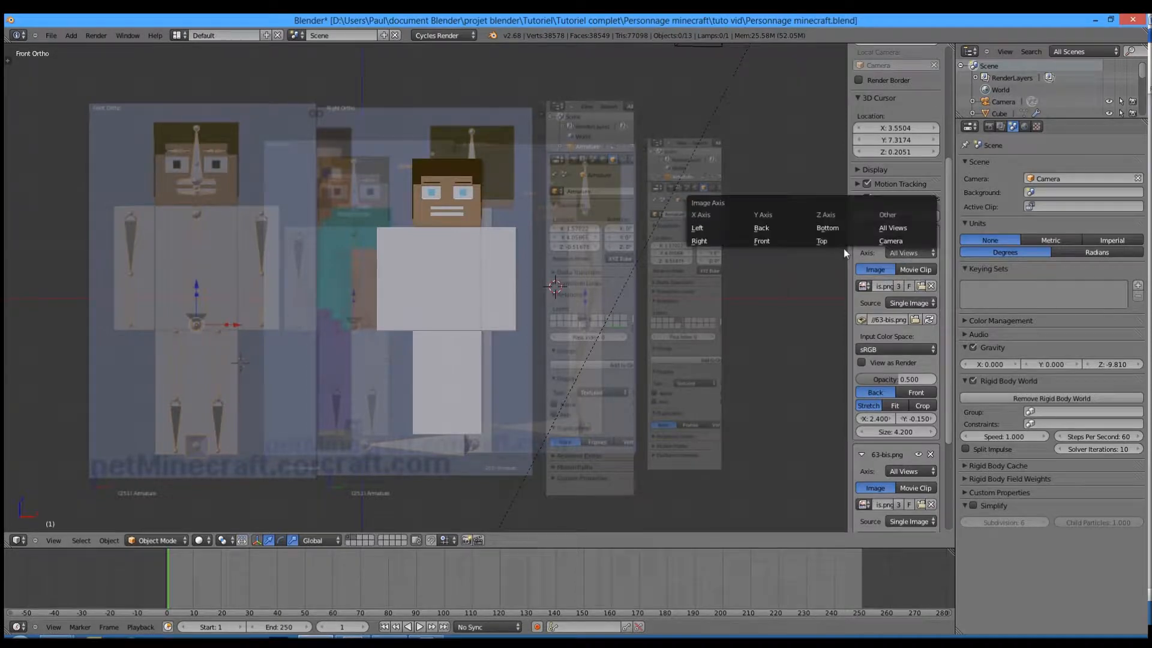
pyautogui.click(762, 242)
pyautogui.scroll(-4, 931, 346)
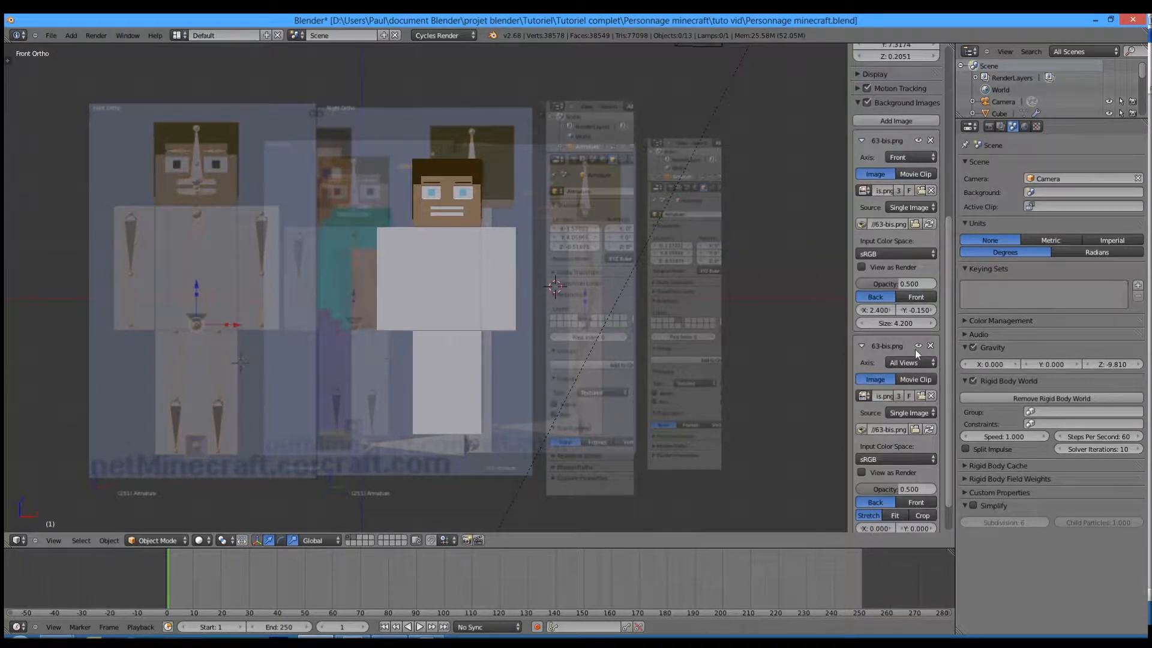
pyautogui.click(913, 360)
pyautogui.click(699, 351)
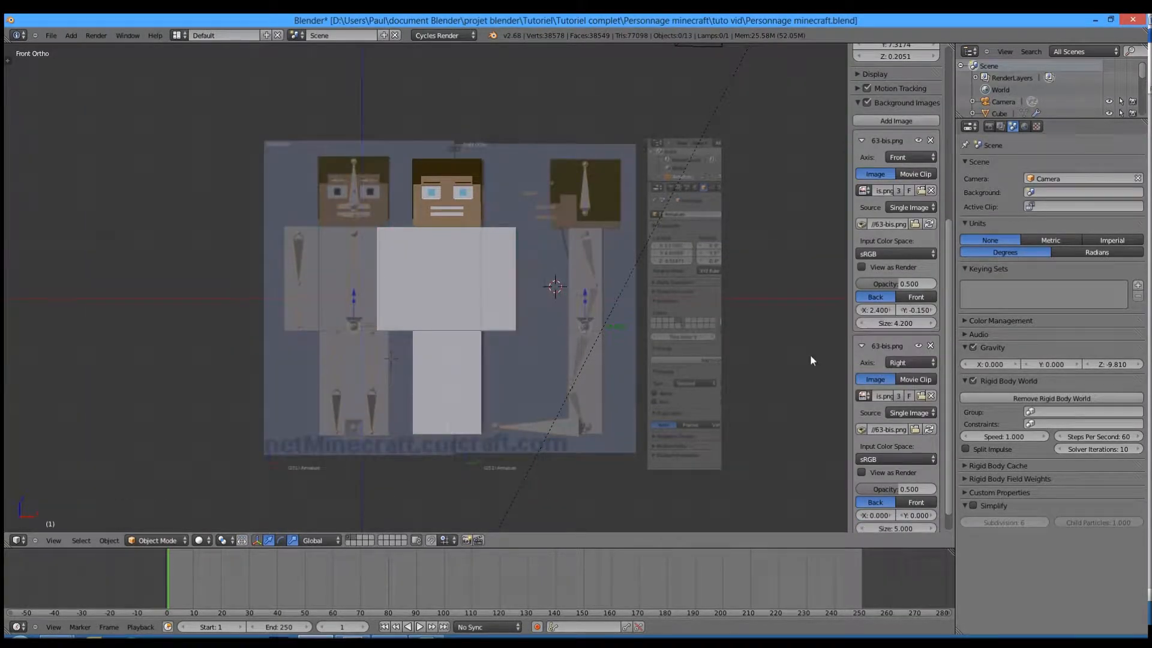
# Step: Try X offsets of 0 and 5 for the front background image
pyautogui.scroll(4, 877, 357)
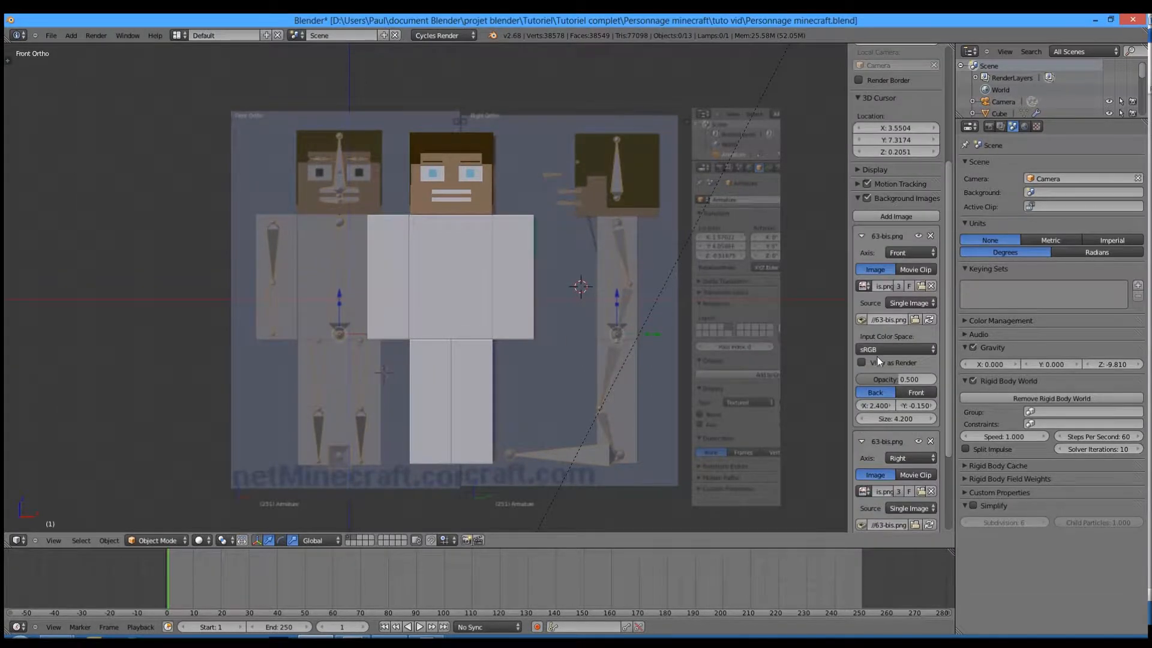
pyautogui.click(871, 405)
pyautogui.write('2.4')
pyautogui.press('BackSpace')
pyautogui.press('BackSpace')
pyautogui.press('BackSpace')
pyautogui.write('0')
pyautogui.press('Return')
pyautogui.click(874, 406)
pyautogui.write('5')
pyautogui.press('Return')
# Step: Set the front background image's X offset to 3.4, then adjust it in small increments to 4.1 so it lines up with the character
pyautogui.click(875, 405)
pyautogui.write('3.4')
pyautogui.press('Return')
pyautogui.click(860, 406)
pyautogui.click(860, 405)
pyautogui.click(860, 405)
pyautogui.click(888, 406)
pyautogui.click(888, 405)
pyautogui.click(888, 406)
pyautogui.click(887, 405)
pyautogui.click(888, 406)
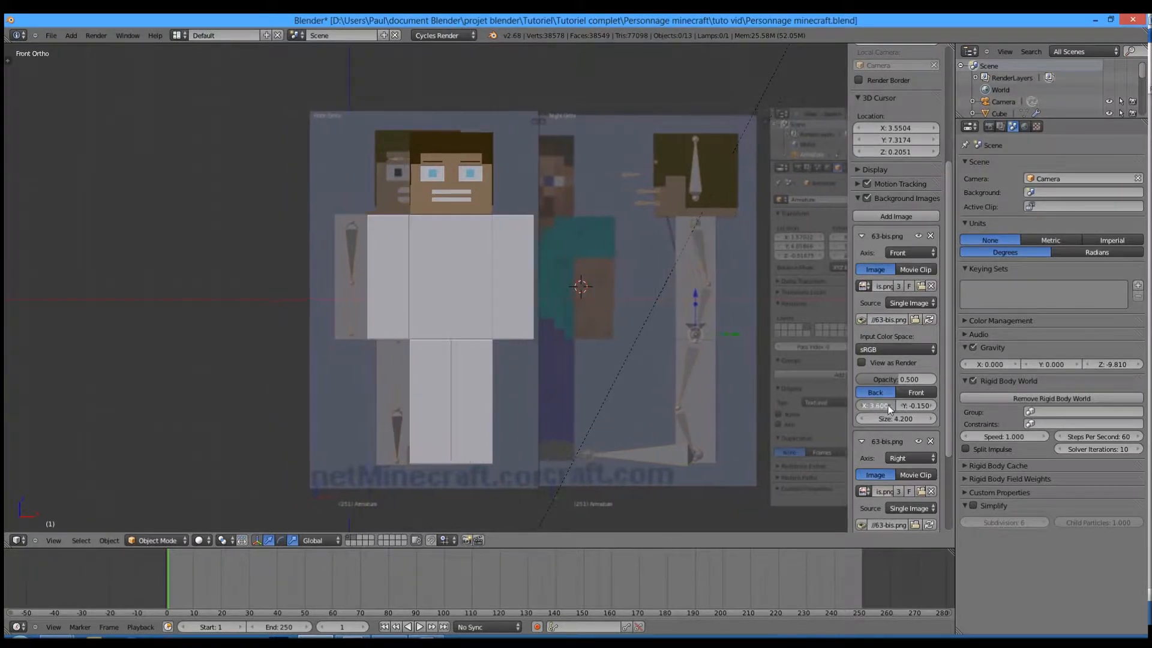
pyautogui.click(888, 405)
pyautogui.click(888, 406)
pyautogui.click(888, 406)
pyautogui.click(887, 405)
pyautogui.click(888, 405)
pyautogui.click(887, 406)
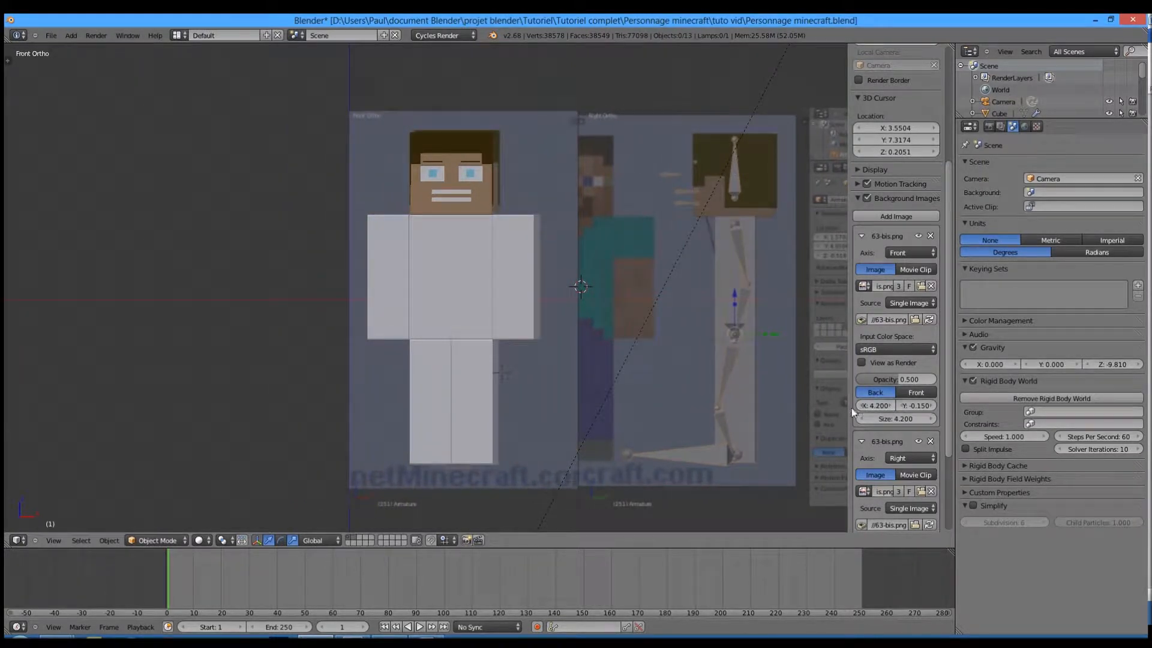
pyautogui.click(861, 407)
# Step: Examine in wireframe how the front background image lines up with the character's torso, arms and head
pyautogui.scroll(5, 474, 358)
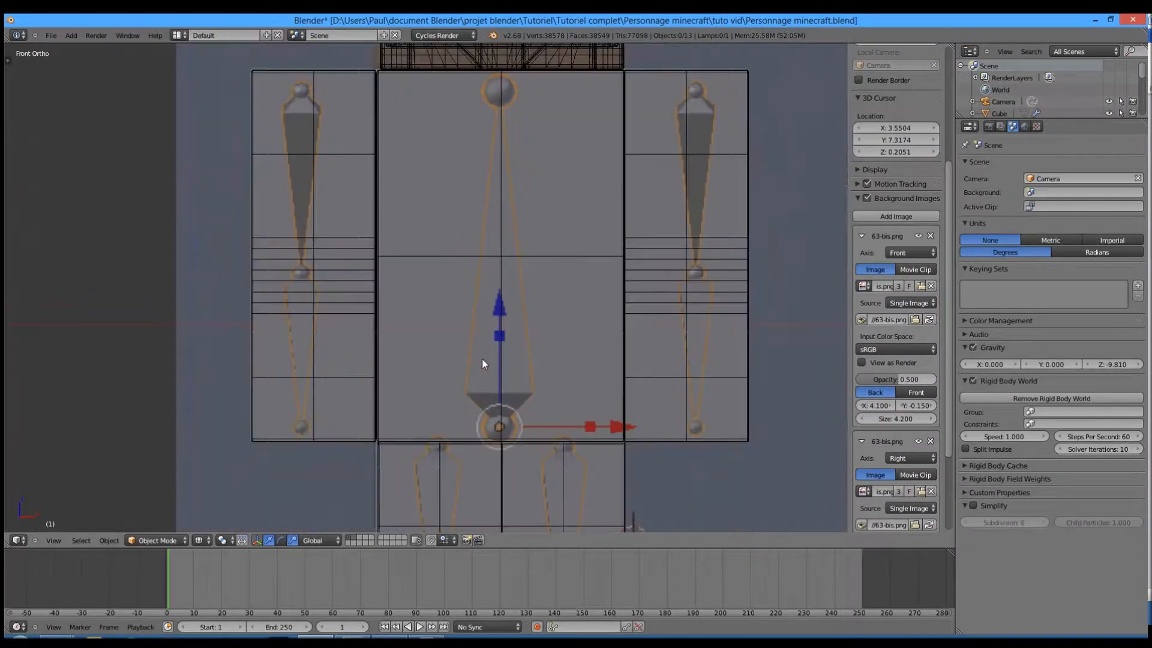
pyautogui.scroll(-2, 557, 390)
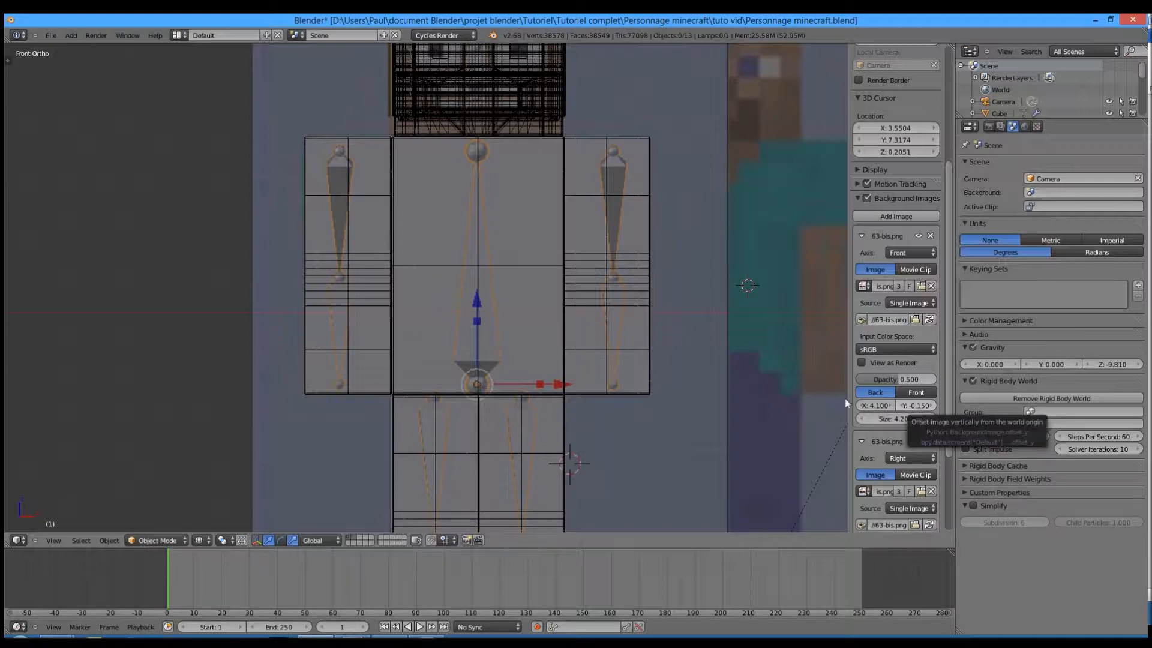
pyautogui.scroll(-3, 555, 323)
pyautogui.scroll(1, 555, 323)
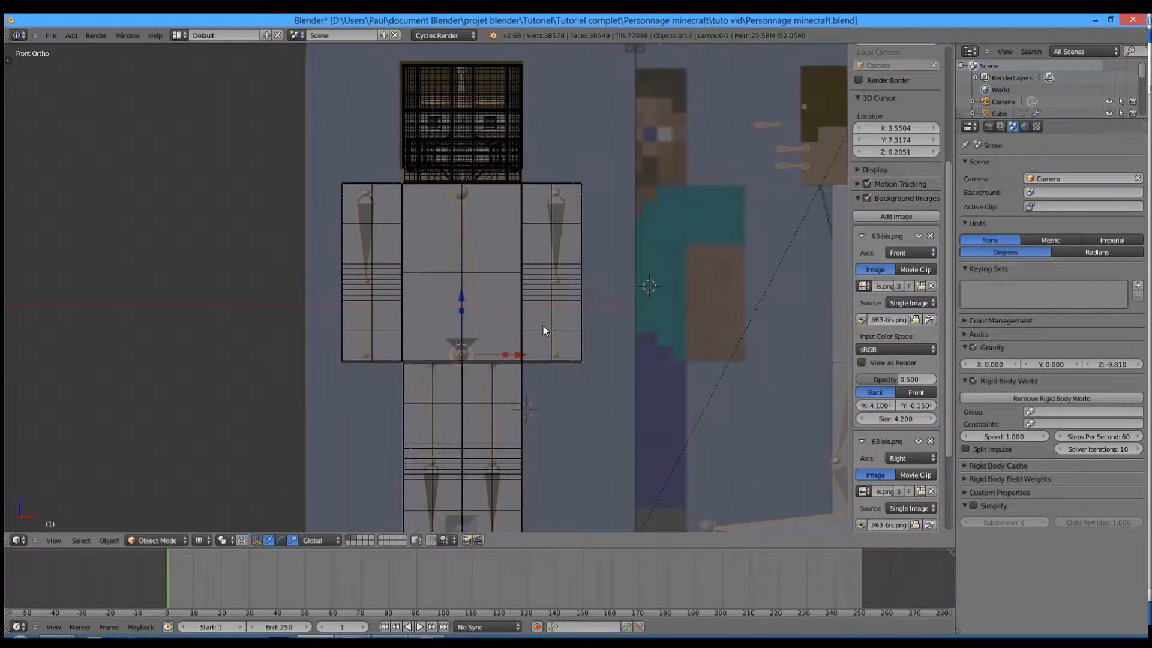
pyautogui.scroll(3, 484, 252)
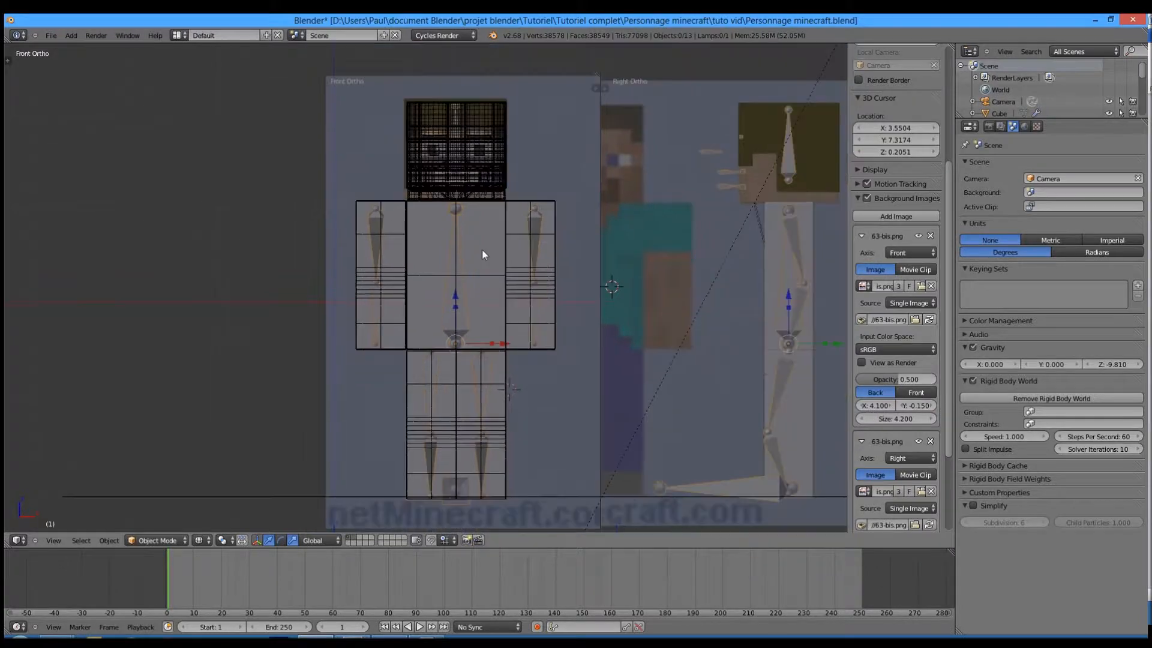
pyautogui.keyDown('shift'); pyautogui.moveTo(393, 198); pyautogui.dragTo(504, 196, button='middle'); pyautogui.keyUp('shift')
pyautogui.scroll(4, 504, 195)
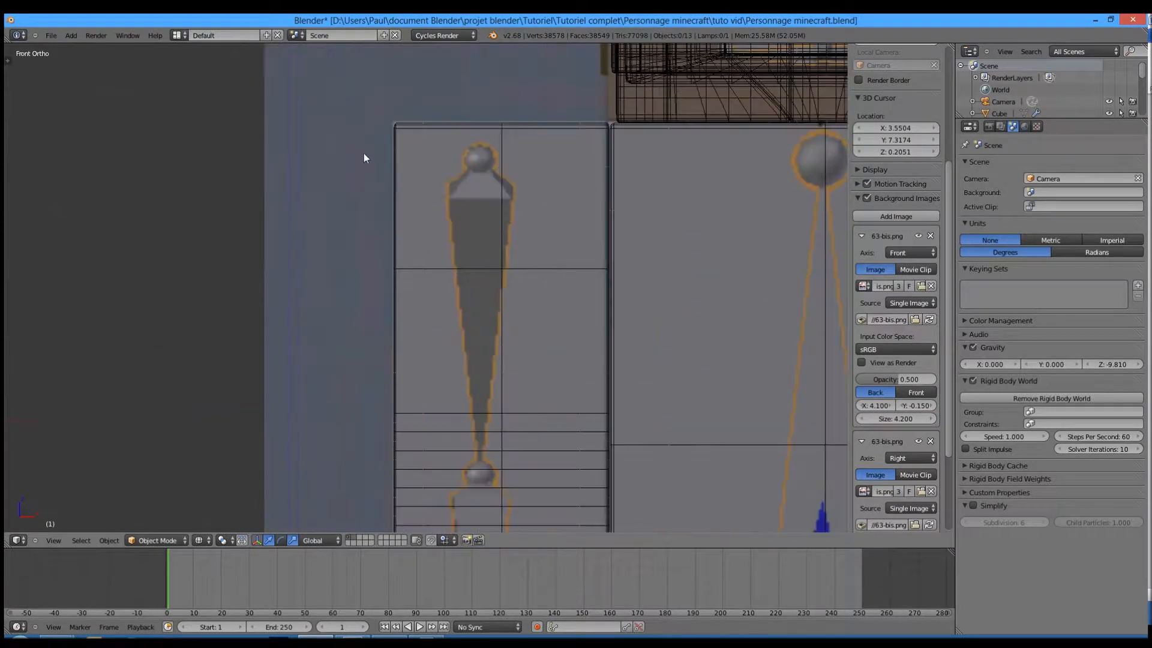
pyautogui.keyDown('shift'); pyautogui.moveTo(580, 174); pyautogui.dragTo(6, 218, button='middle'); pyautogui.keyUp('shift')
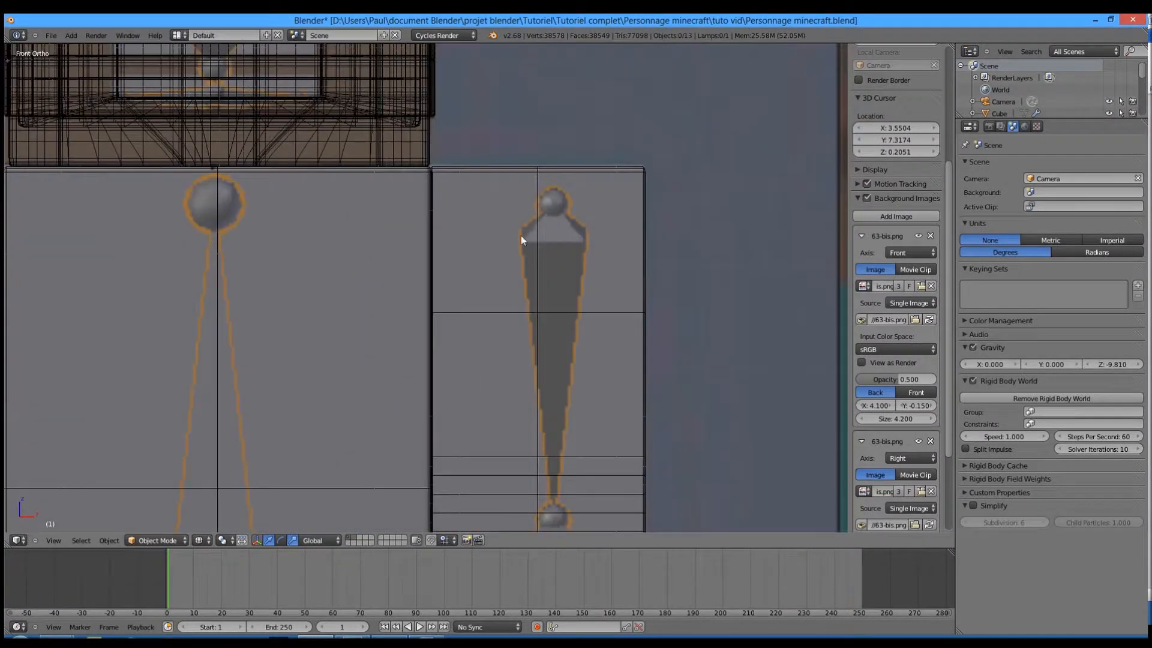
pyautogui.scroll(-5, 643, 225)
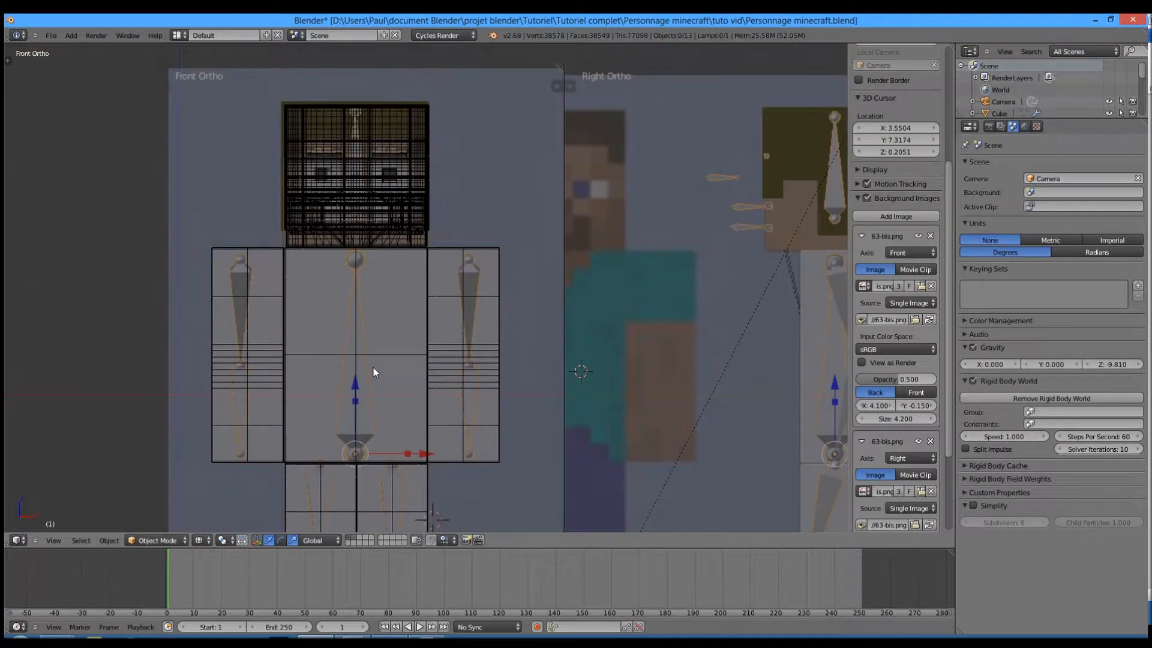
pyautogui.keyDown('shift'); pyautogui.moveTo(373, 372); pyautogui.dragTo(444, 294, button='middle'); pyautogui.keyUp('shift')
pyautogui.press('z')
pyautogui.press('z')
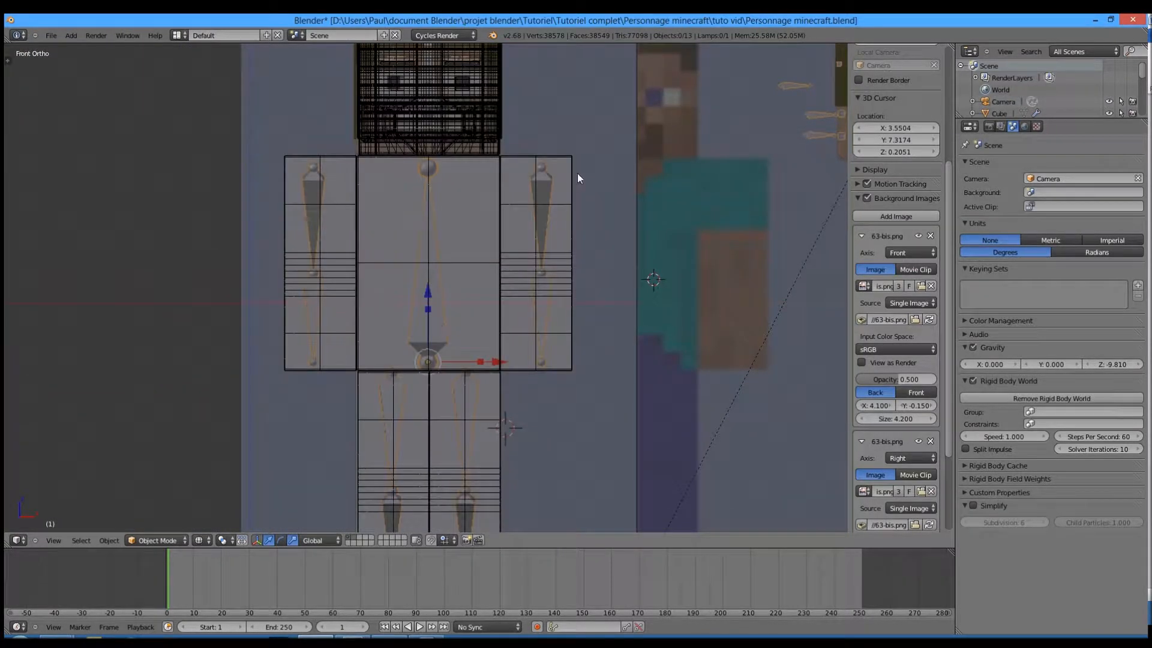
# Step: Switch to the right orthographic view and set the right background image's size to 4.2
pyautogui.scroll(-4, 886, 475)
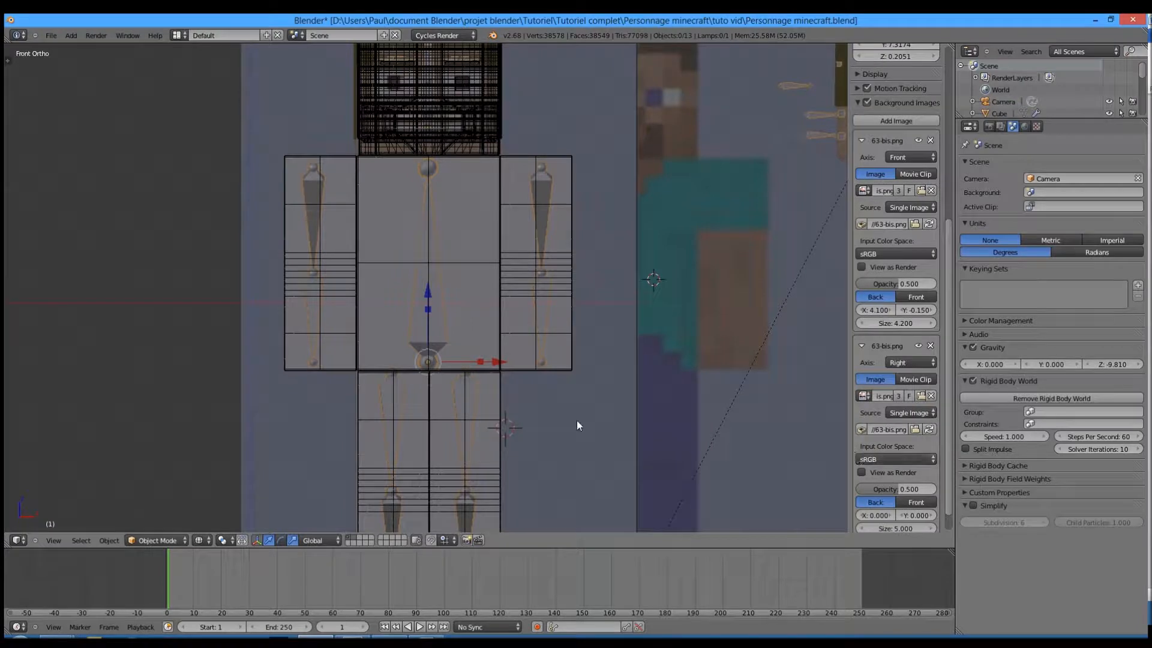
pyautogui.press('KP_3')
pyautogui.scroll(-5, 577, 420)
pyautogui.keyDown('shift'); pyautogui.moveTo(319, 381); pyautogui.dragTo(478, 381, button='middle'); pyautogui.keyUp('shift')
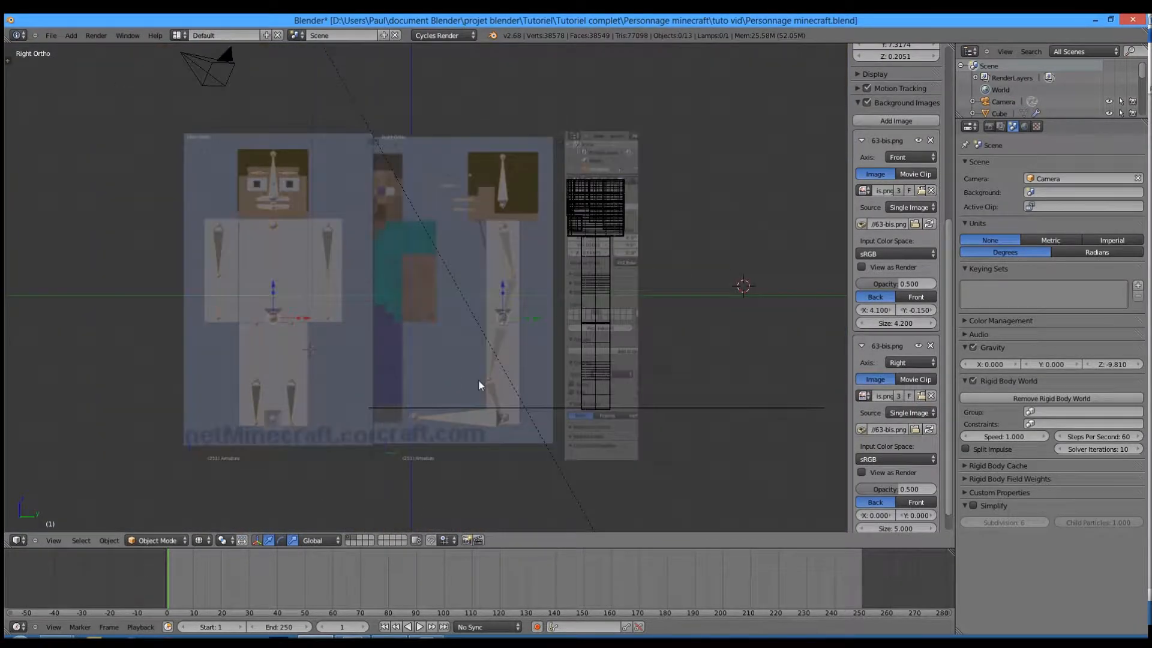
pyautogui.scroll(2, 479, 382)
pyautogui.scroll(-1, 908, 509)
pyautogui.click(903, 506)
pyautogui.write('4.2')
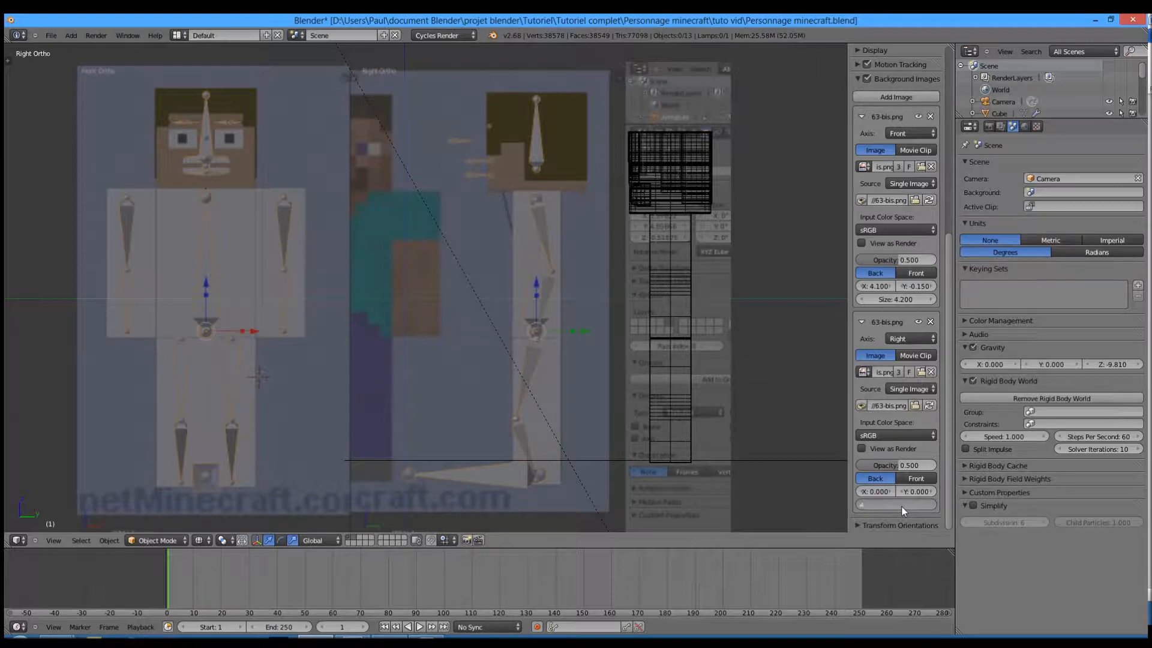
pyautogui.press('Return')
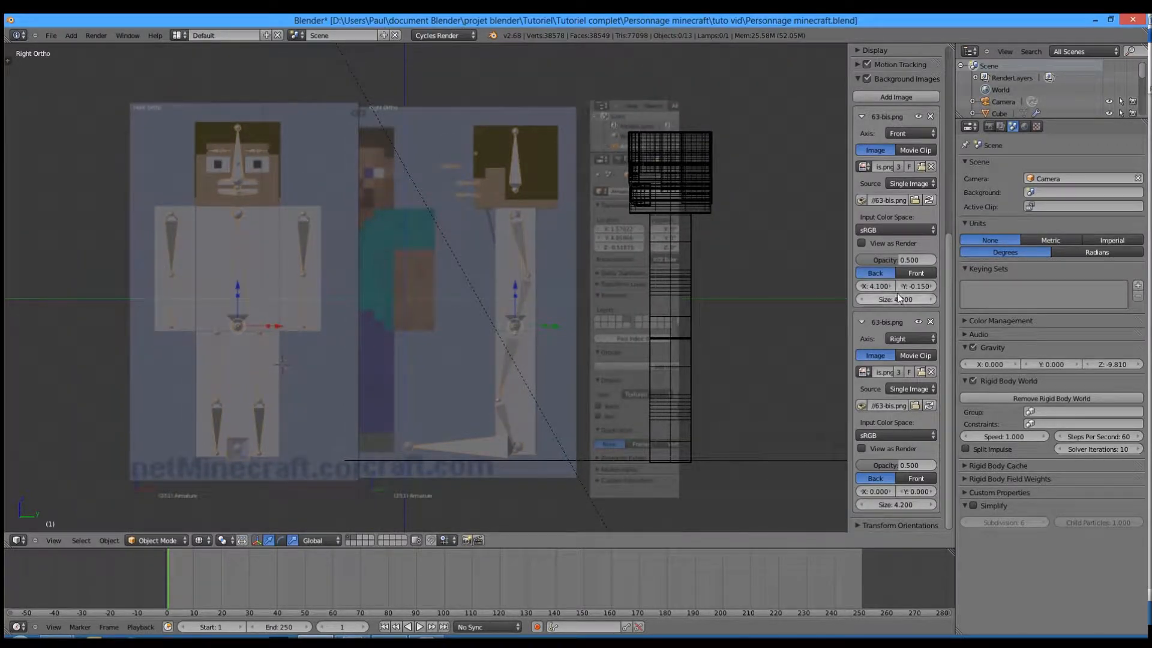
# Step: Set the right background image's Y offset to -0.1 and its X offset to 2.375 to line it up with the character
pyautogui.click(902, 492)
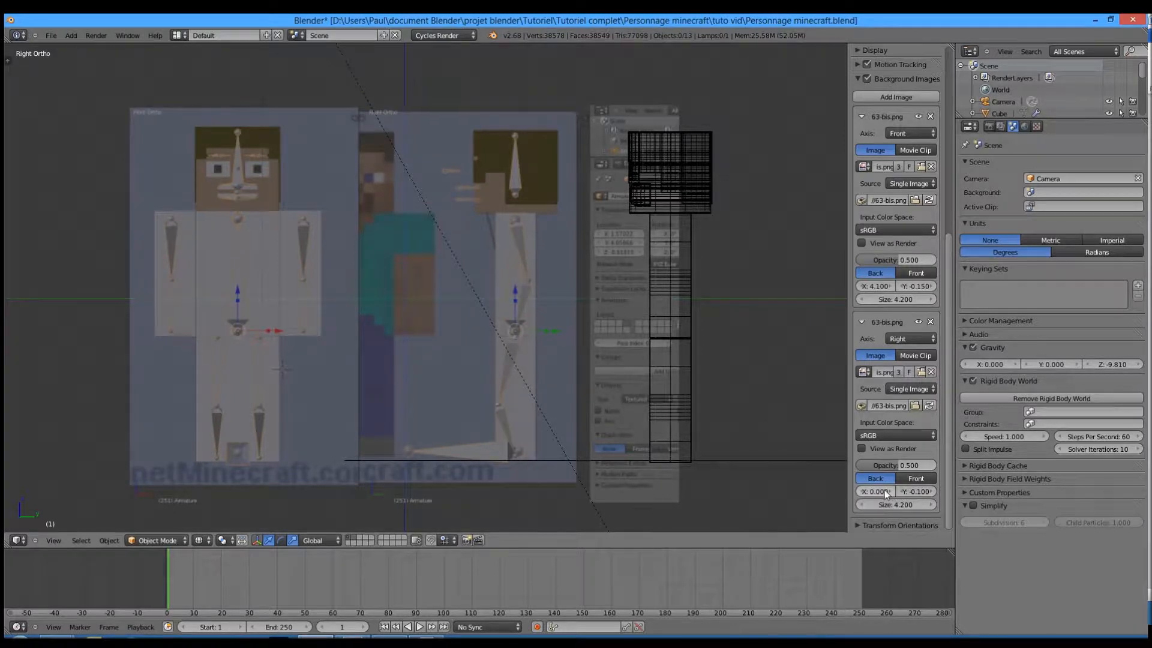
pyautogui.keyDown('ctrl'); pyautogui.scroll(11, 887, 489); pyautogui.keyUp('ctrl')
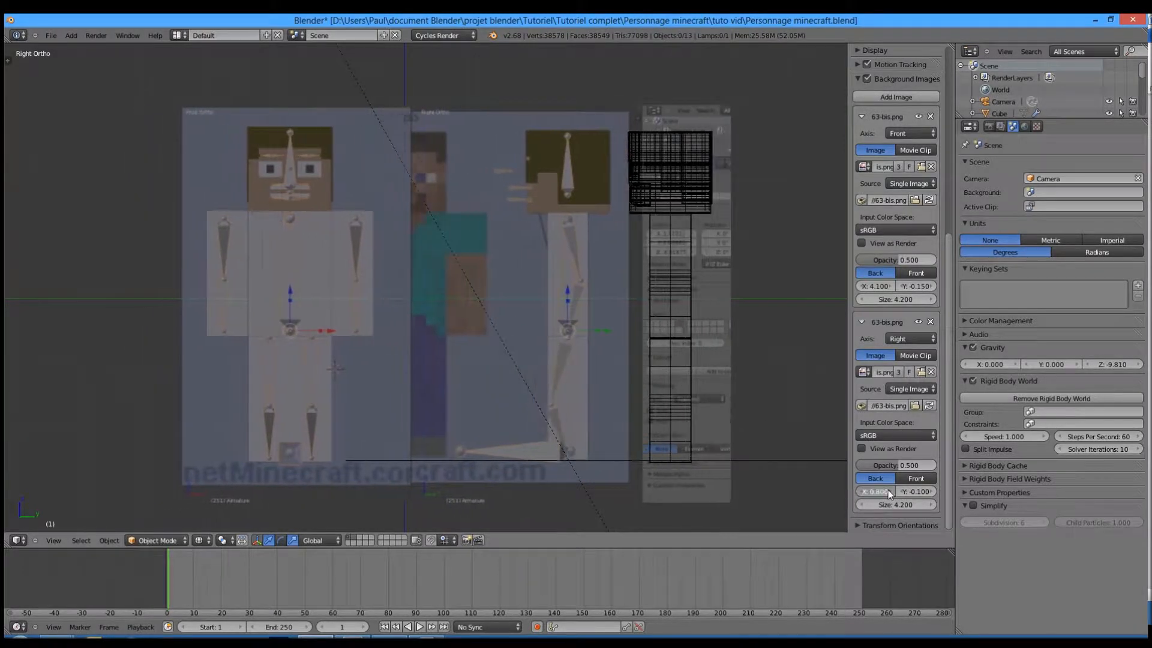
pyautogui.keyDown('ctrl'); pyautogui.scroll(10, 888, 490); pyautogui.keyUp('ctrl')
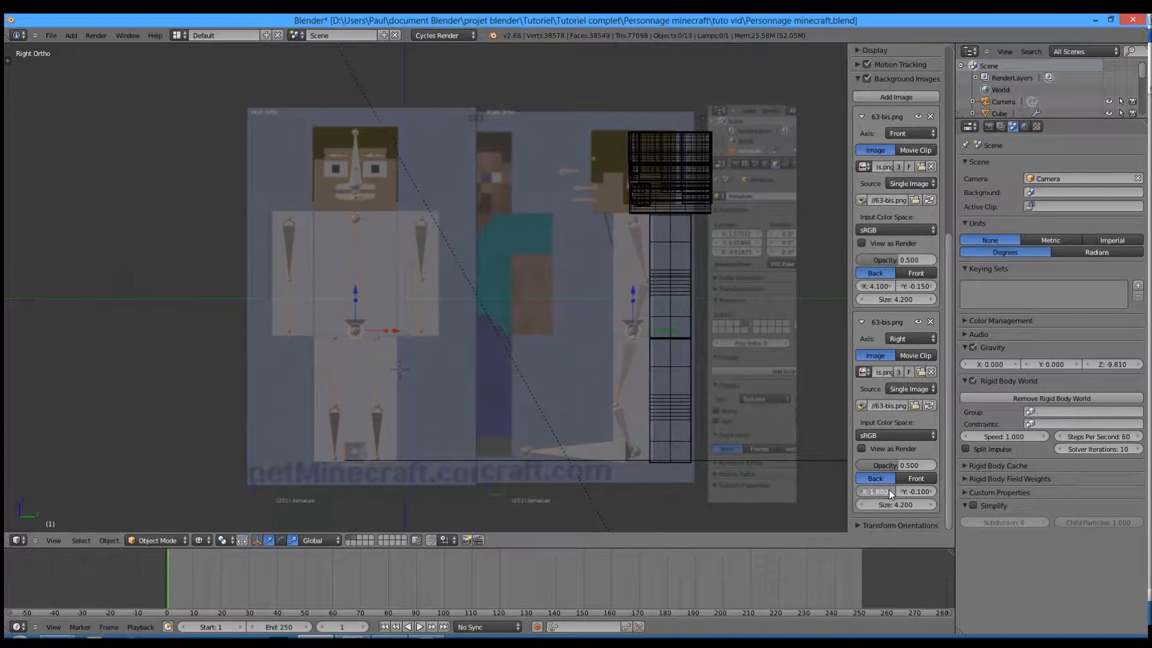
pyautogui.keyDown('ctrl'); pyautogui.scroll(3, 891, 493); pyautogui.keyUp('ctrl')
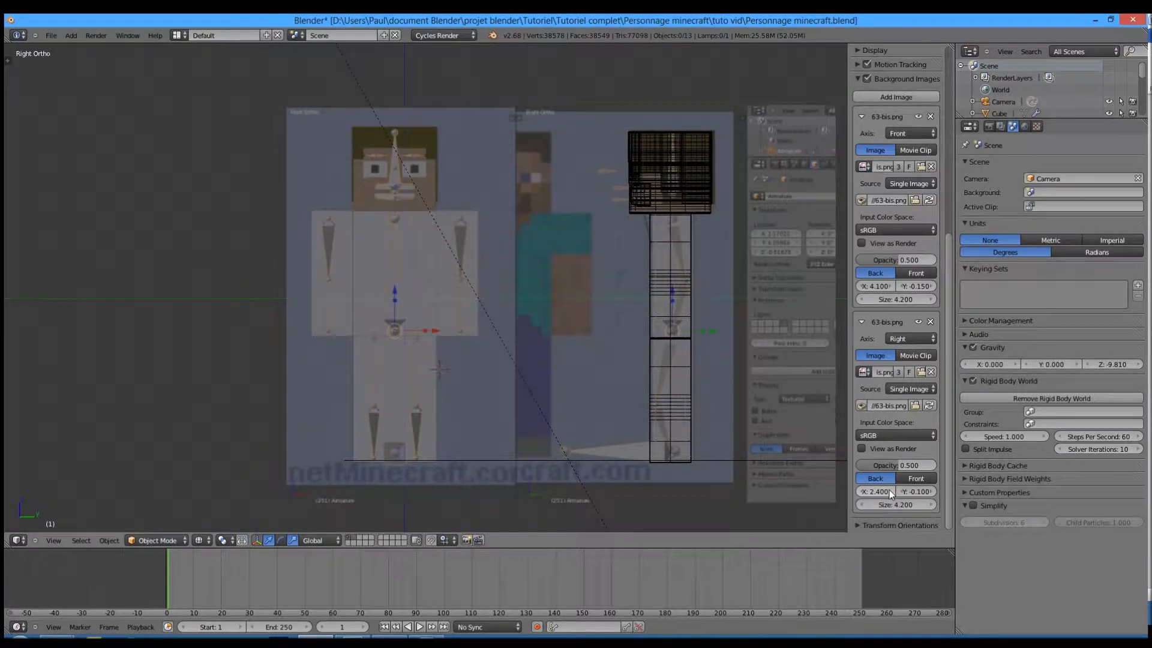
pyautogui.scroll(5, 712, 427)
pyautogui.keyDown('shift'); pyautogui.moveTo(615, 356); pyautogui.dragTo(524, 452, button='middle'); pyautogui.keyUp('shift')
pyautogui.scroll(4, 523, 453)
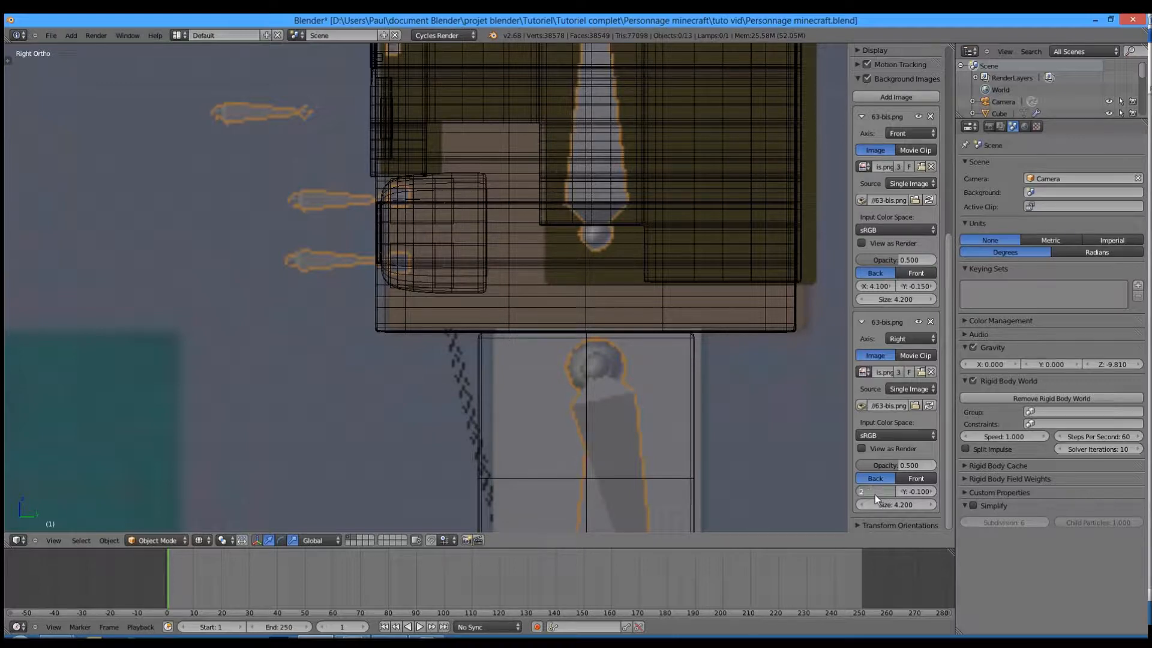
pyautogui.keyDown('ctrl'); pyautogui.scroll(-1, 875, 495); pyautogui.keyUp('ctrl')
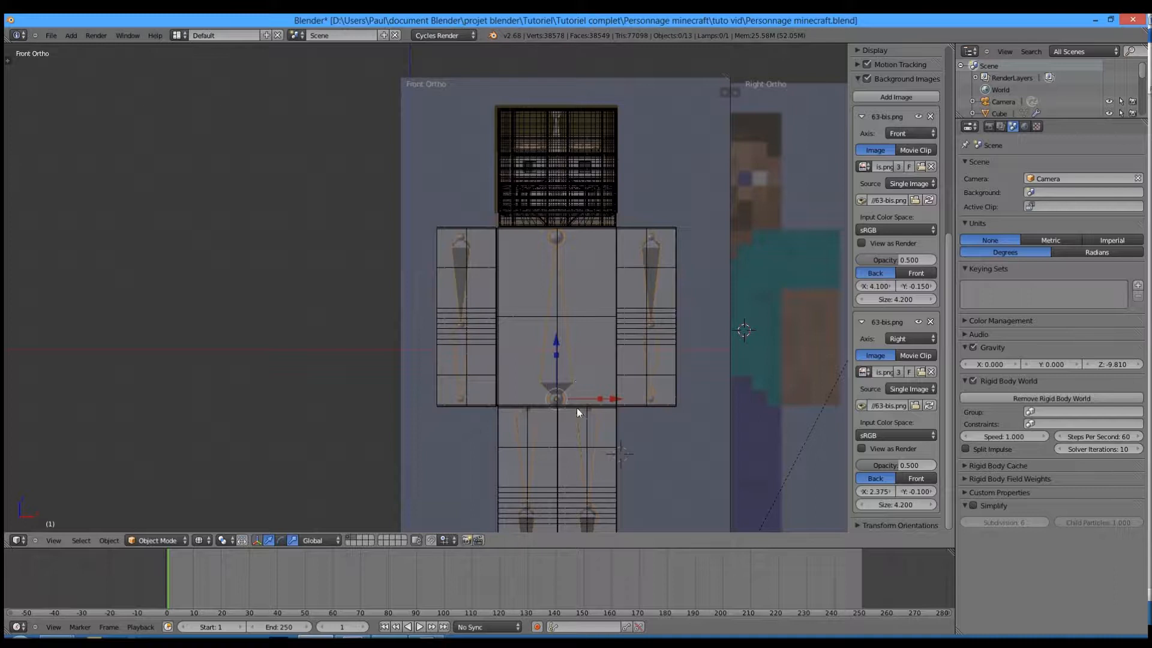
# Step: In the front view, snap the 3D cursor to the torso cube and add an armature there
pyautogui.rightClick(578, 319)
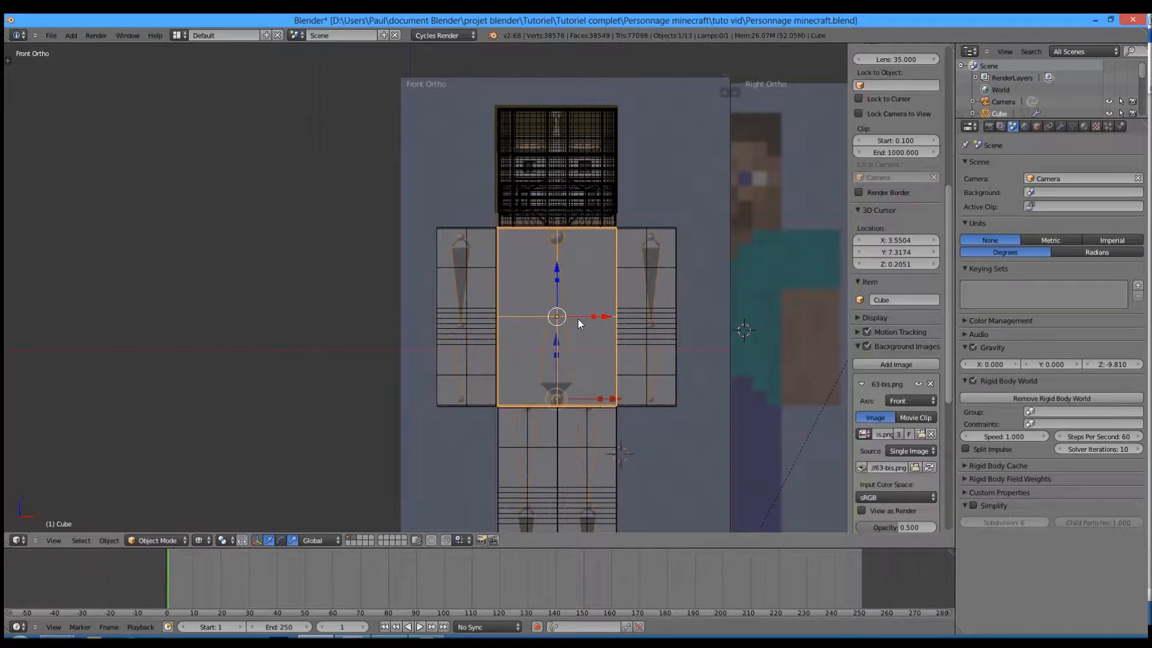
pyautogui.hotkey('shift', 's')
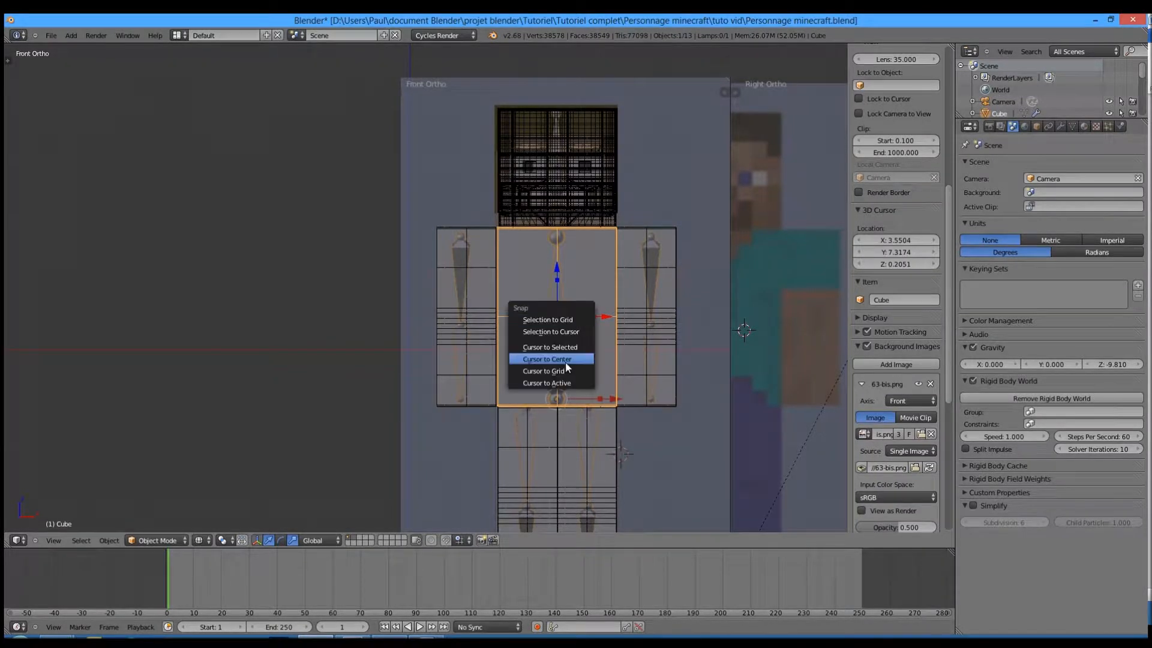
pyautogui.click(568, 348)
pyautogui.press('space')
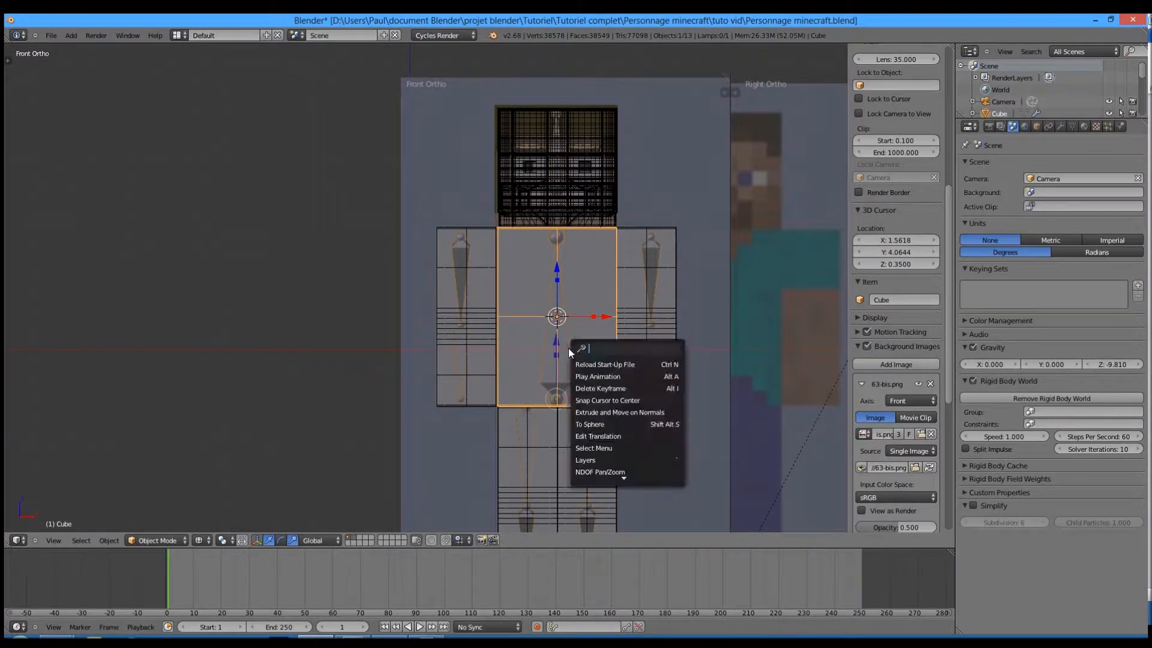
pyautogui.write('add ar')
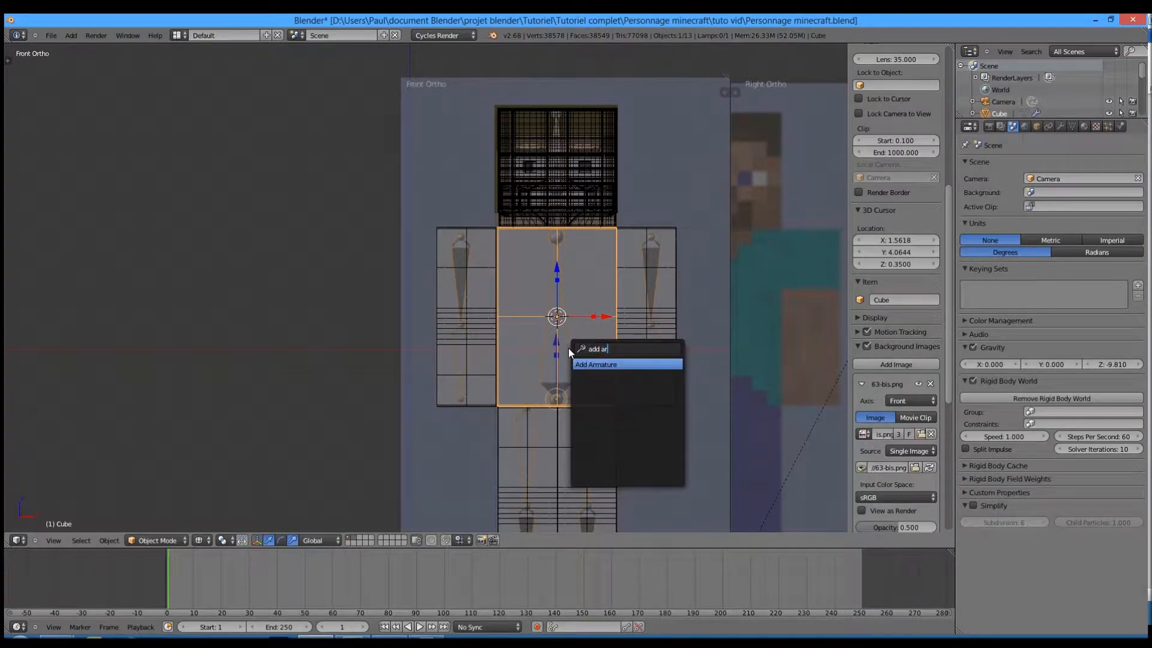
pyautogui.press('Return')
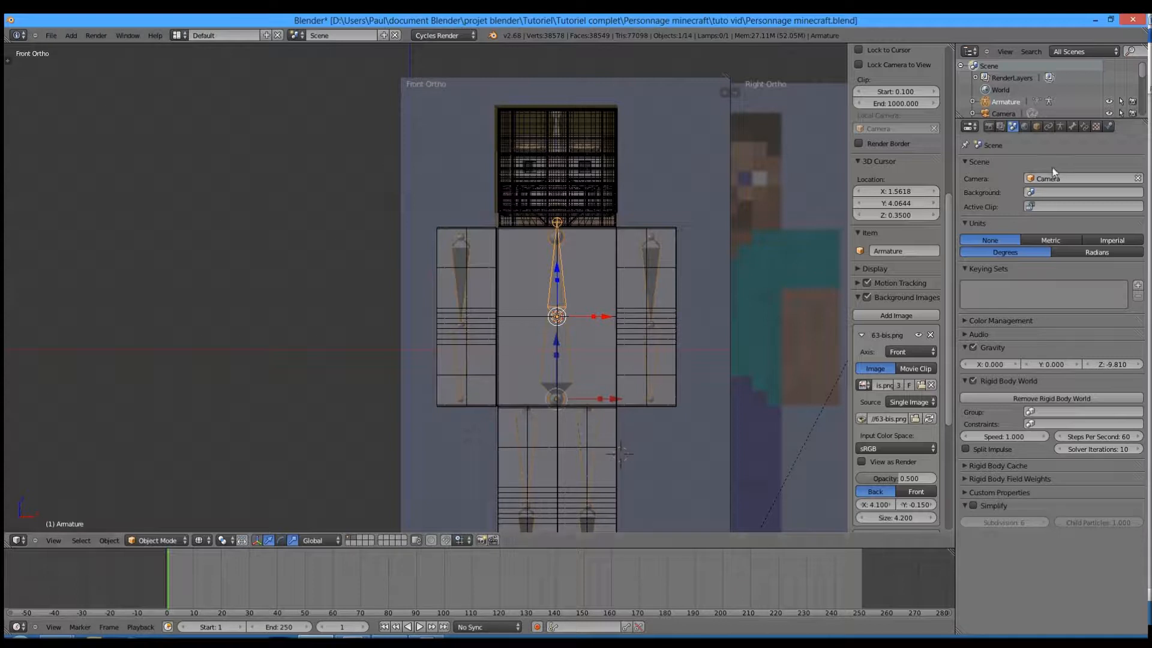
# Step: Enable X-Ray display for the new armature and check the bone in the solid front view
pyautogui.click(1059, 127)
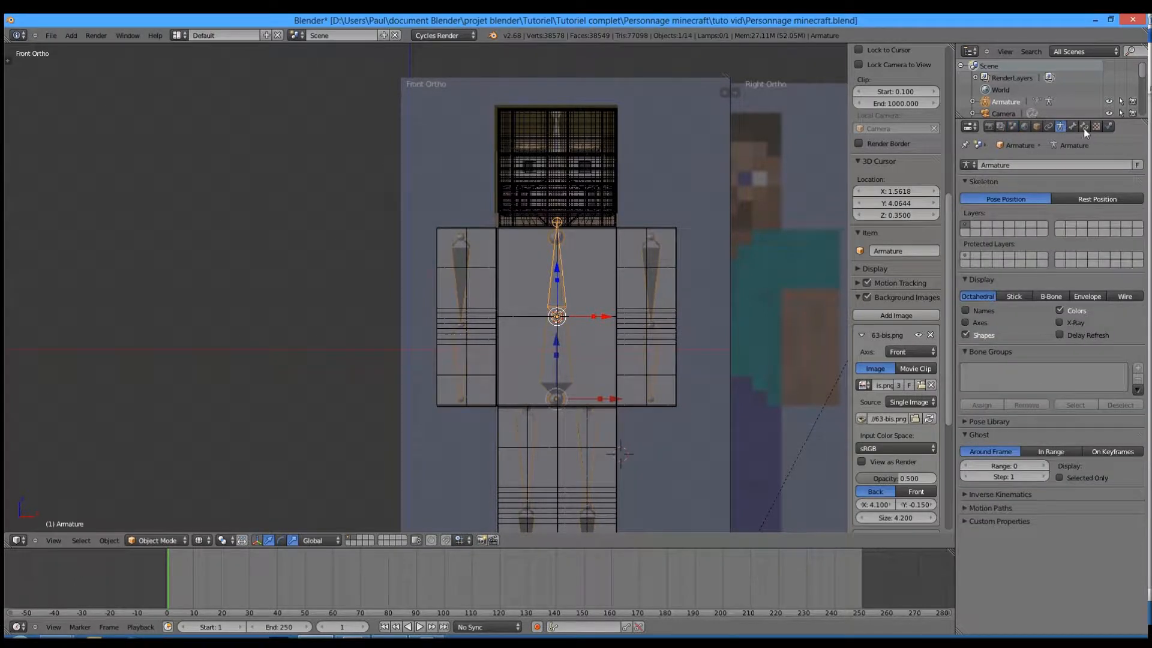
pyautogui.click(1059, 322)
pyautogui.moveTo(658, 339); pyautogui.dragTo(568, 315, button='middle')
pyautogui.press('KP_1')
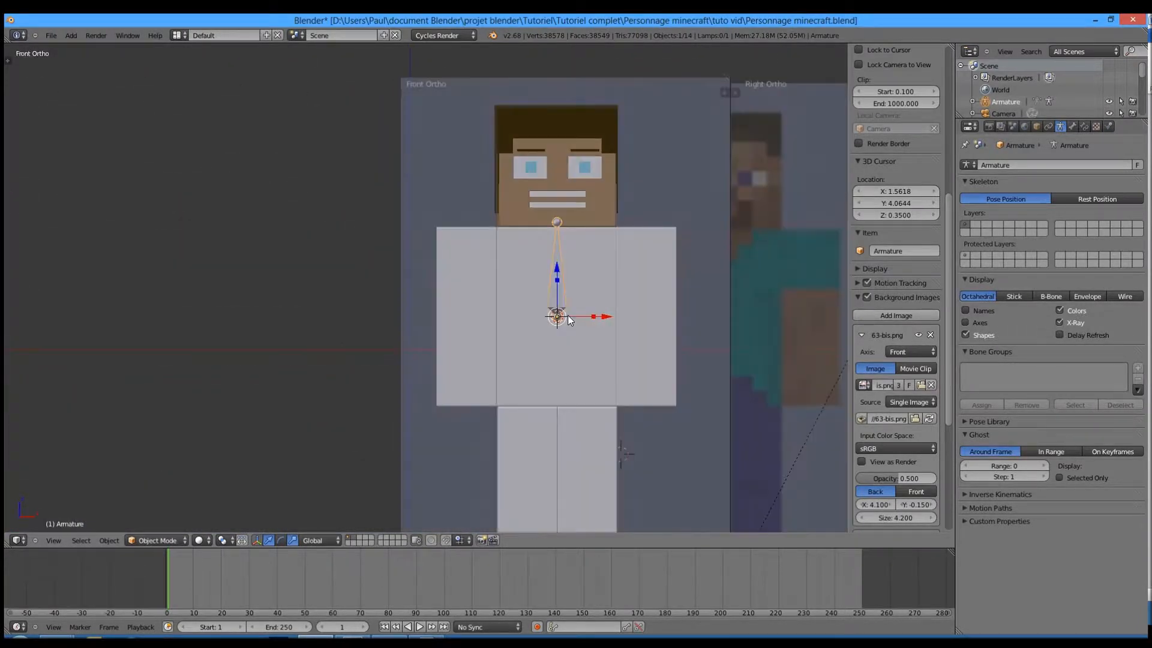
# Step: Edit the armature in wireframe and lower the torso bone's upper joint along Z onto the reference's neck joint
pyautogui.press('Tab')
pyautogui.press('z')
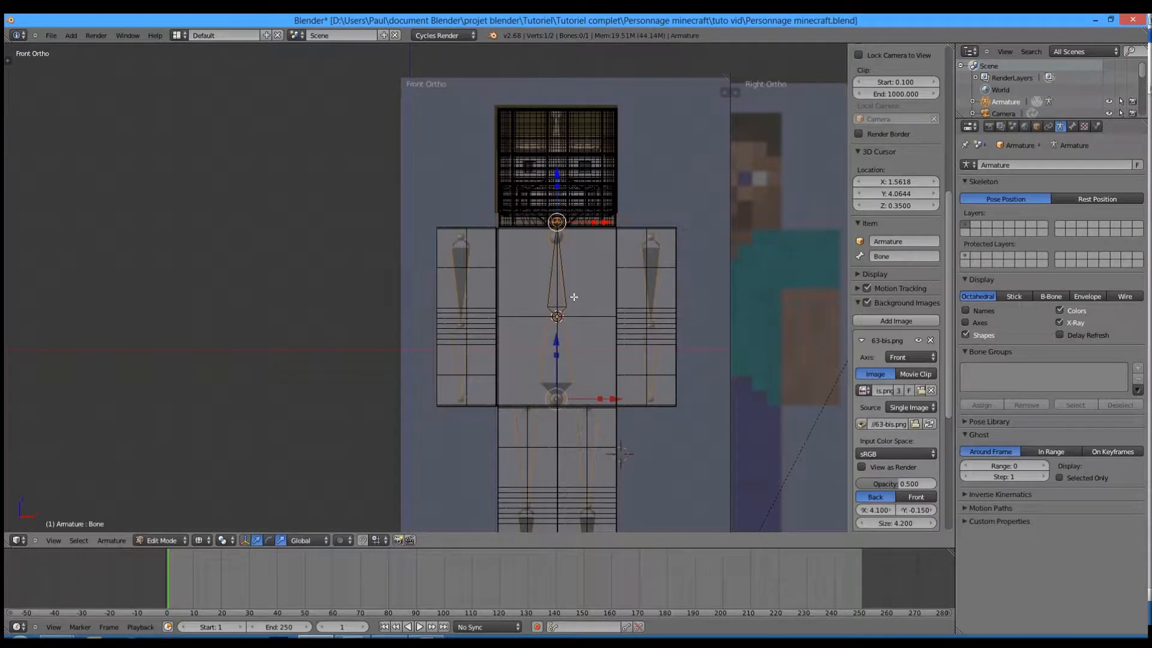
pyautogui.rightClick(558, 315)
pyautogui.scroll(3, 637, 244)
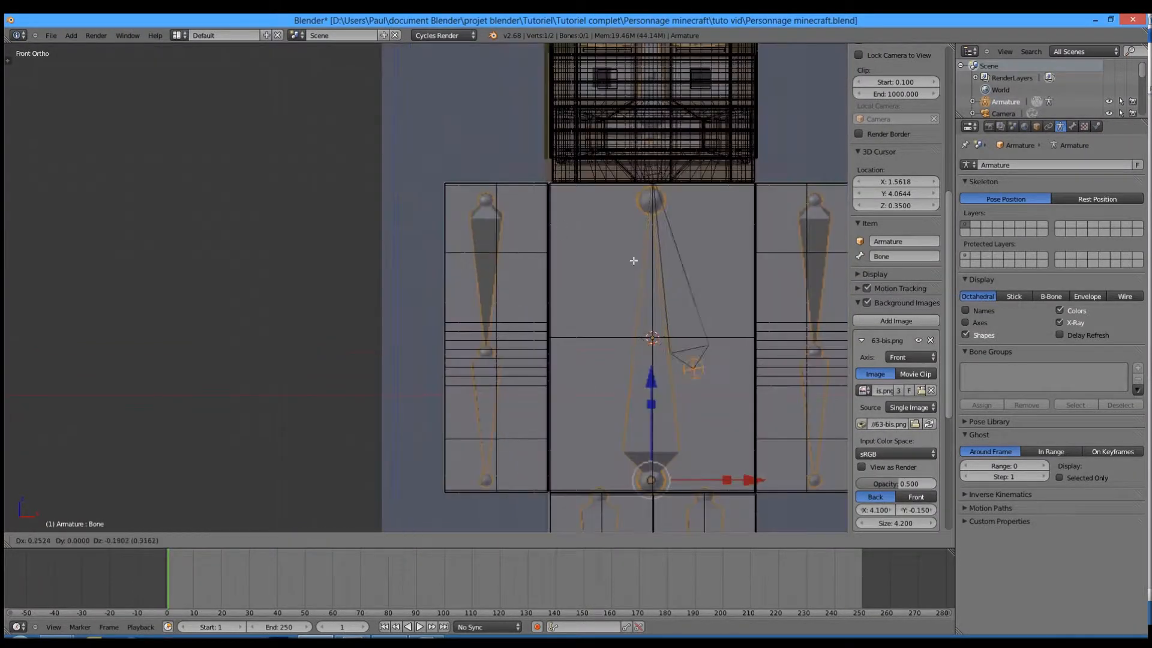
pyautogui.rightClick(650, 246)
pyautogui.press('g')
pyautogui.press('z')
pyautogui.click(655, 236)
# Step: Move the torso bone's base joint down 0.7 along Z to the reference joint at the bottom of the torso
pyautogui.rightClick(638, 404)
pyautogui.moveTo(638, 404); pyautogui.dragTo(651, 299, button='middle')
pyautogui.press('KP_1')
pyautogui.keyDown('shift'); pyautogui.moveTo(553, 316); pyautogui.dragTo(531, 168, button='middle'); pyautogui.keyUp('shift')
pyautogui.press('g')
pyautogui.press('z')
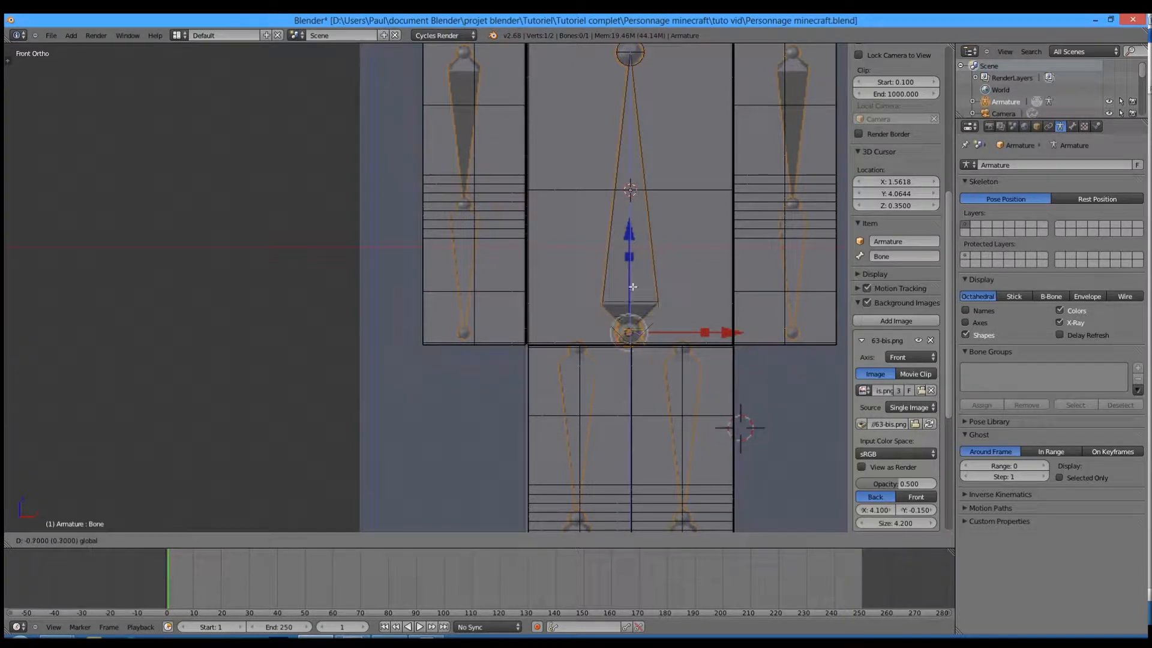
pyautogui.keyDown('ctrl'); pyautogui.moveTo(633, 287); pyautogui.dragTo(629, 276); pyautogui.keyUp('ctrl')
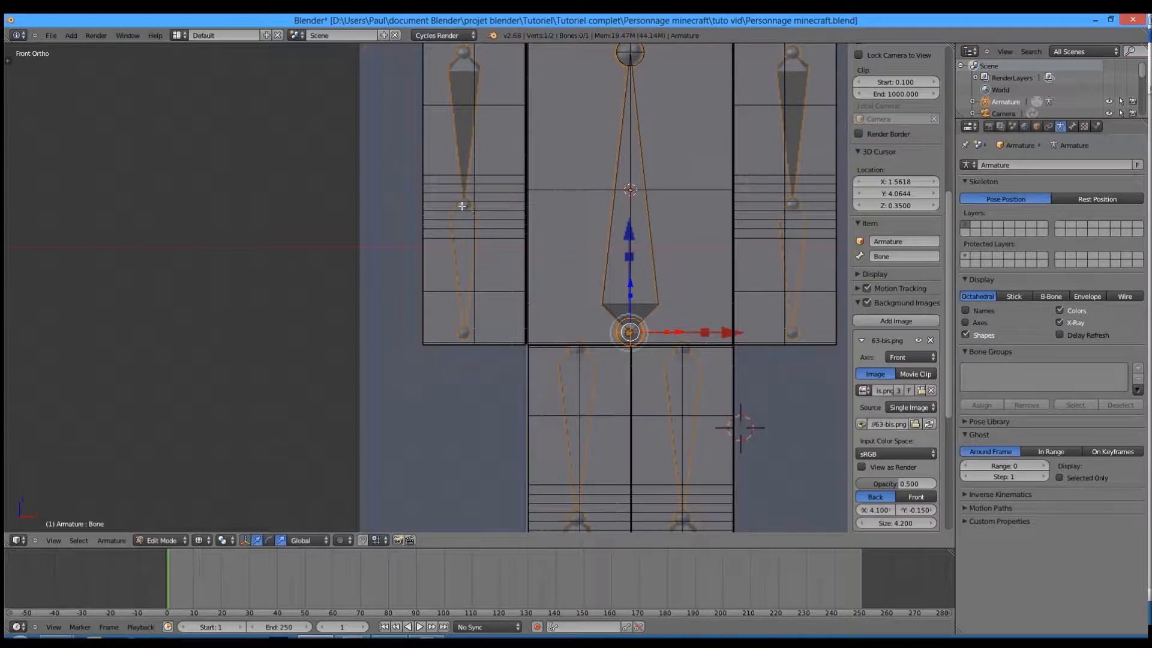
pyautogui.keyDown('shift'); pyautogui.moveTo(504, 226); pyautogui.dragTo(461, 368, button='middle'); pyautogui.keyUp('shift')
pyautogui.press('Tab')
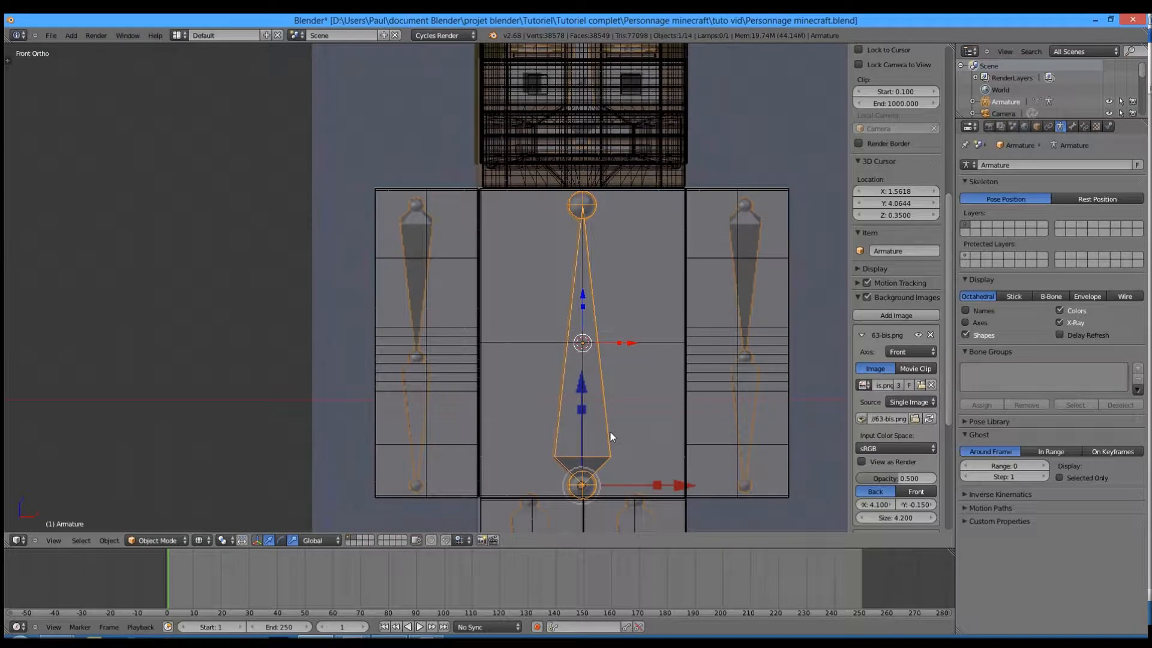
# Step: Extrude a new bone 1 unit along X from the torso bone's upper joint to the arm's shoulder
pyautogui.press('Tab')
pyautogui.rightClick(579, 206)
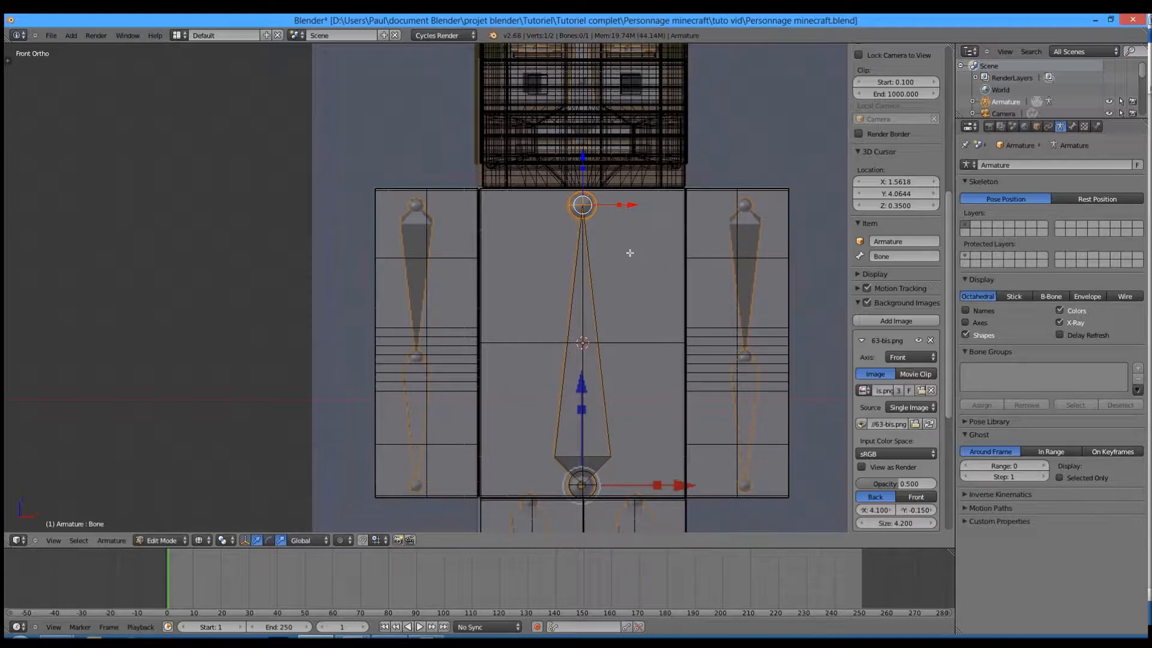
pyautogui.moveTo(582, 207); pyautogui.dragTo(605, 215, button='middle')
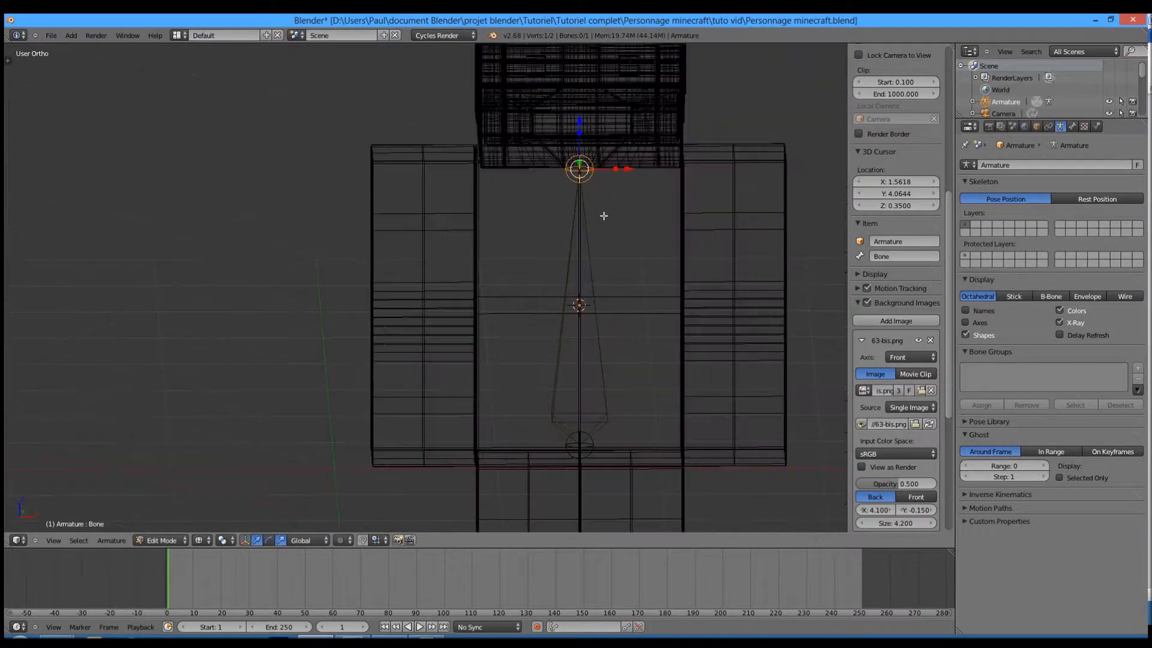
pyautogui.press('KP_1')
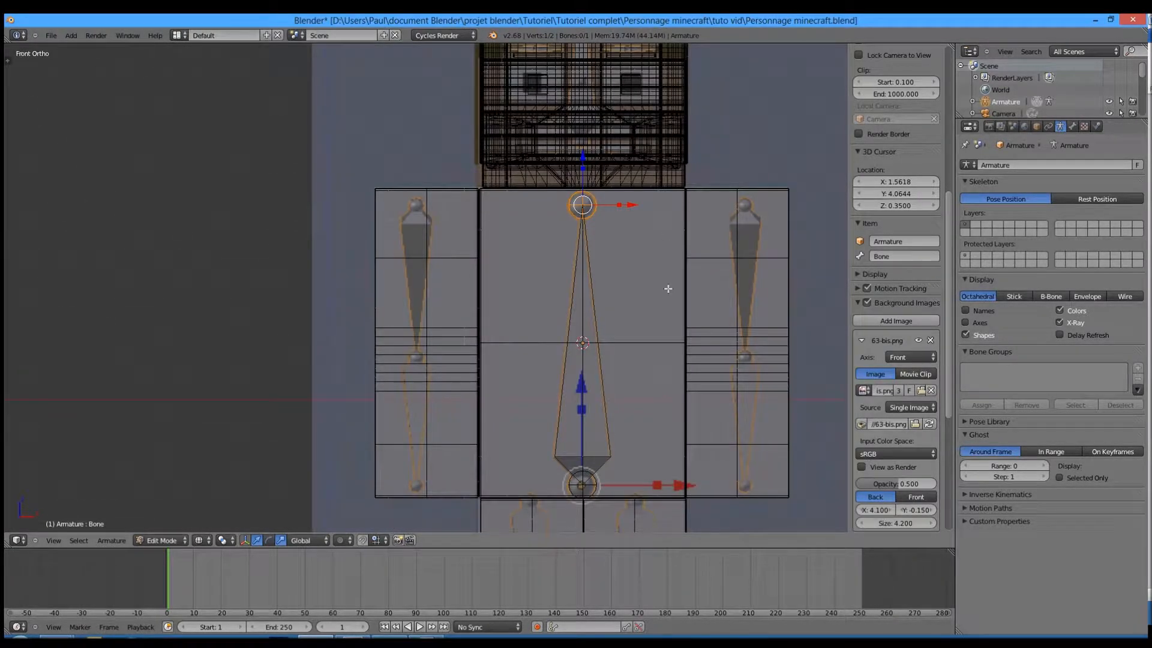
pyautogui.press('e')
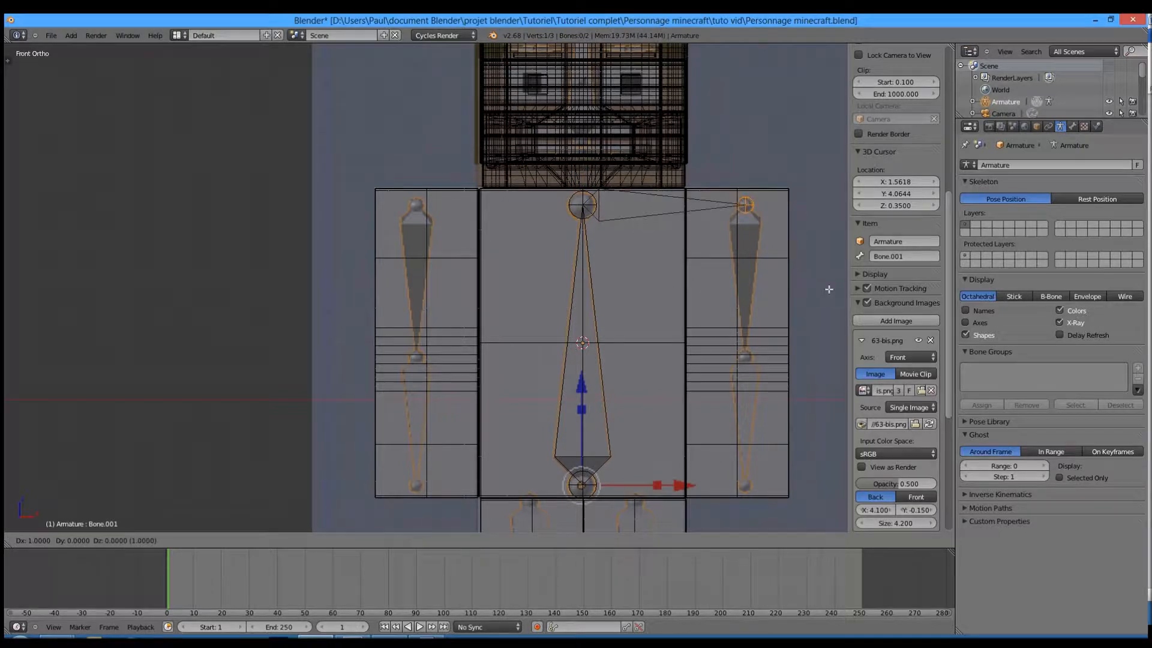
pyautogui.click(828, 289)
# Step: Select the extruded shoulder bone and turn off its Connected relation to the parent bone
pyautogui.rightClick(632, 231)
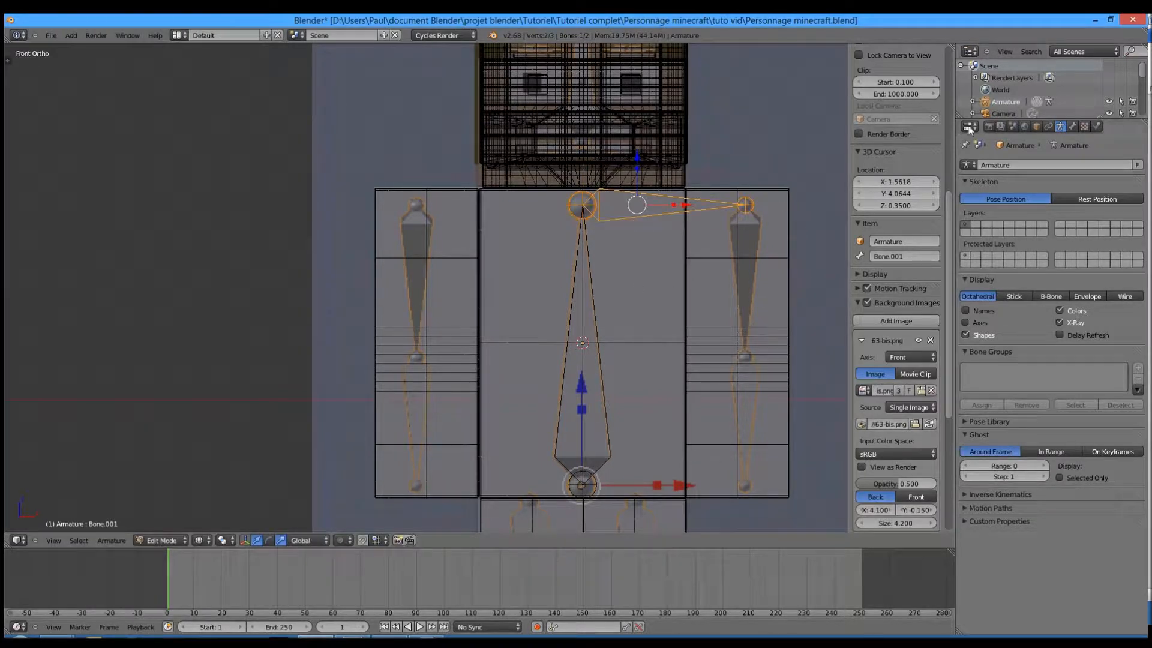
pyautogui.click(1074, 127)
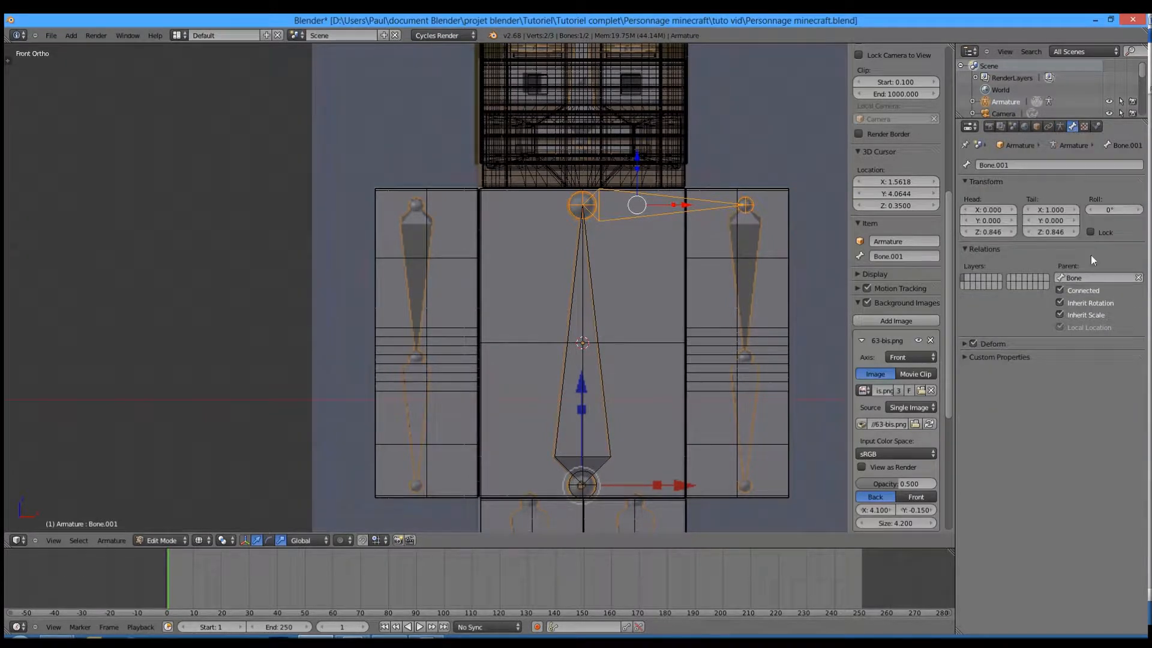
pyautogui.click(1060, 290)
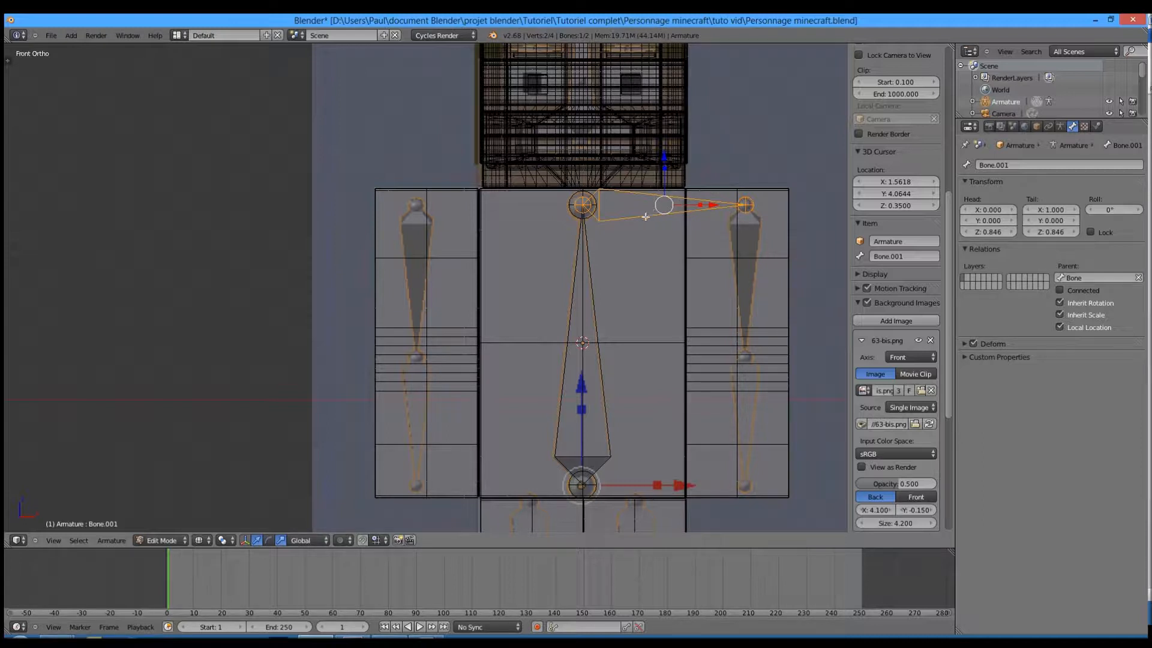
# Step: Test moving the extruded bone with its Connected relation off and on, cancelling each move and leaving it disconnected
pyautogui.press('g')
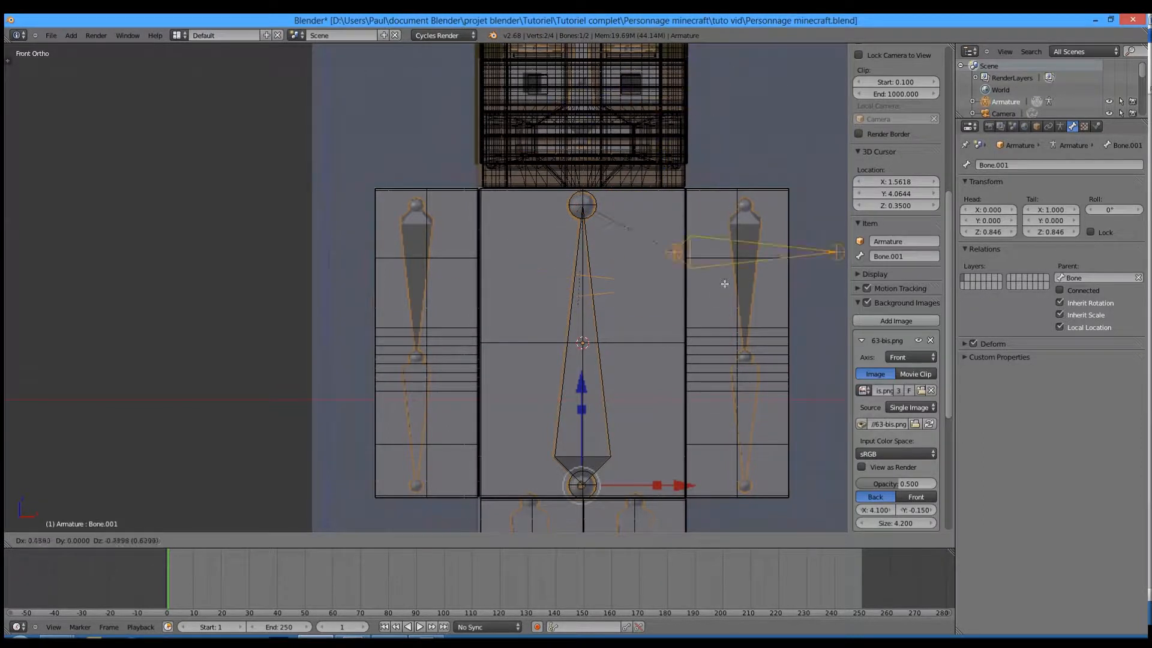
pyautogui.rightClick(540, 127)
pyautogui.click(1084, 287)
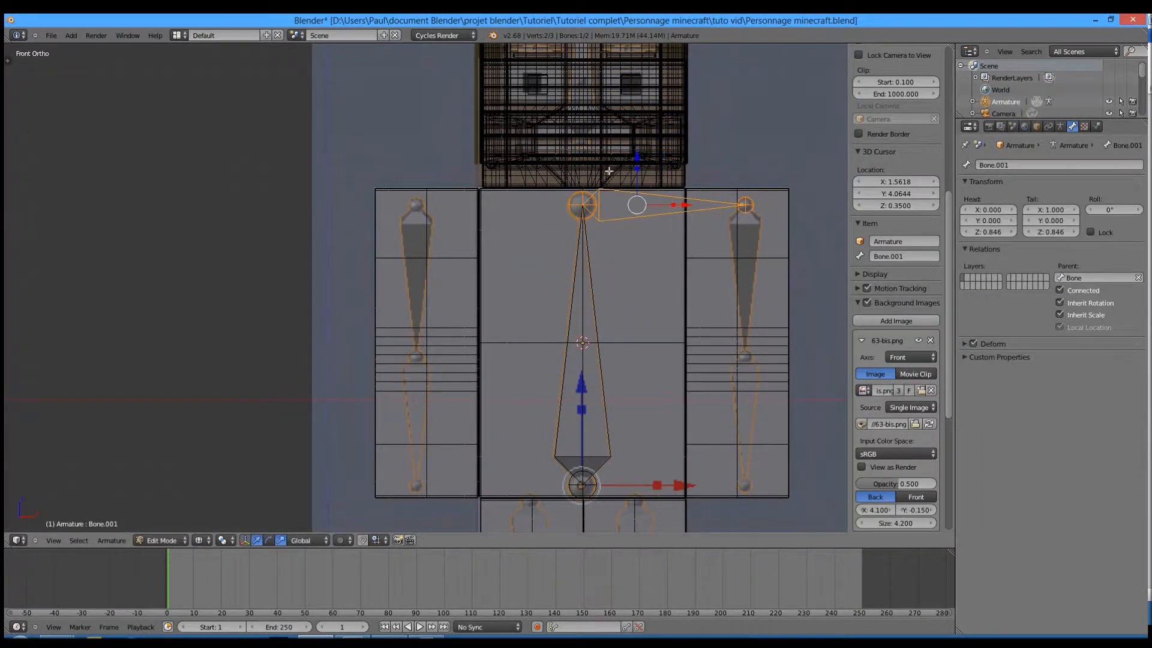
pyautogui.press('g')
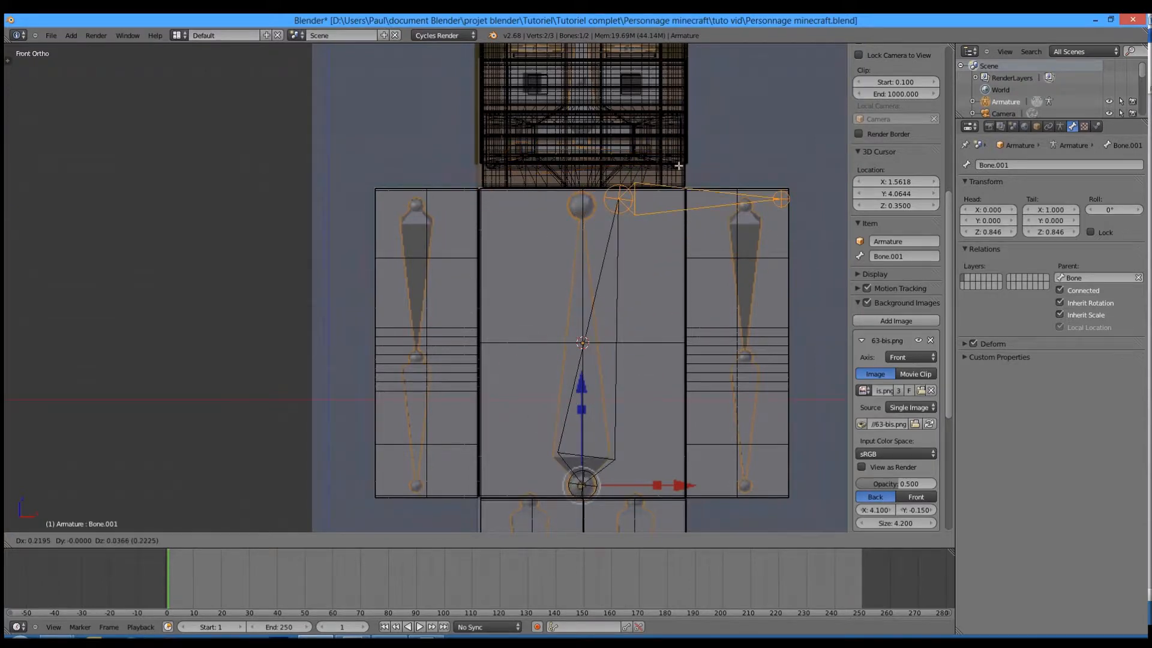
pyautogui.rightClick(623, 185)
pyautogui.click(1100, 291)
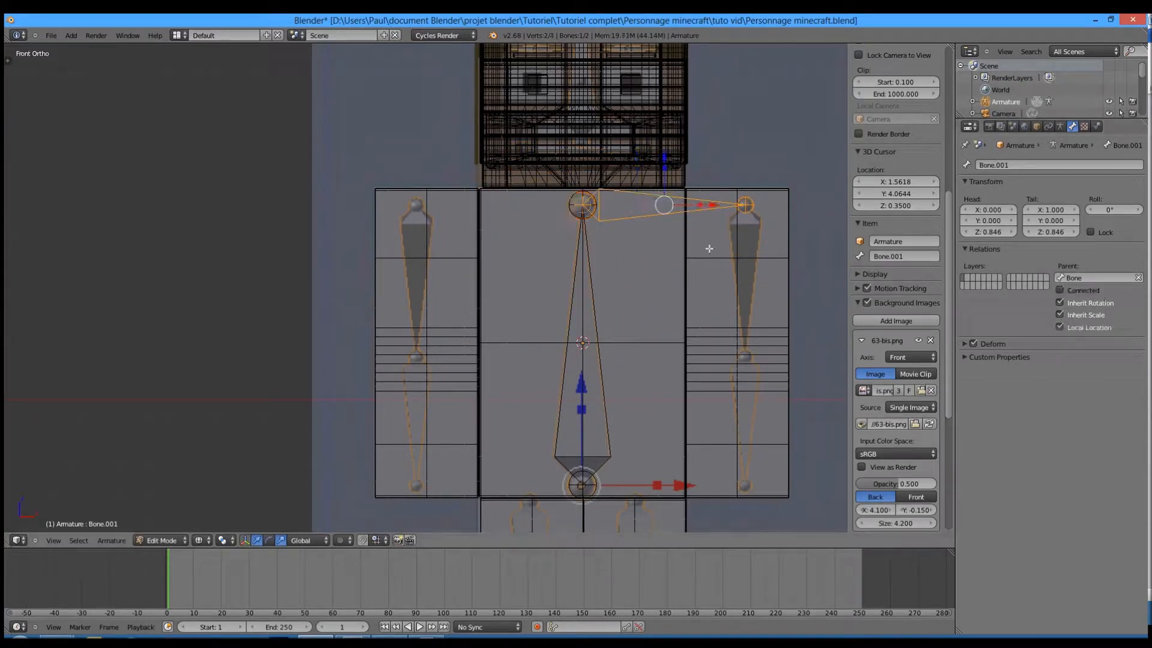
# Step: Move the disconnected bone 1 unit along X so its head sits at the arm's shoulder joint
pyautogui.rightClick(571, 215)
pyautogui.rightClick(689, 216)
pyautogui.keyDown('ctrl'); pyautogui.moveTo(713, 206); pyautogui.dragTo(894, 225); pyautogui.keyUp('ctrl')
pyautogui.keyDown('shift'); pyautogui.moveTo(712, 226); pyautogui.dragTo(500, 218, button='middle'); pyautogui.keyUp('shift')
# Step: Move the arm bone's tail straight below its head to the reference elbow joint, at X 1.000 and Z -0.084
pyautogui.rightClick(695, 197)
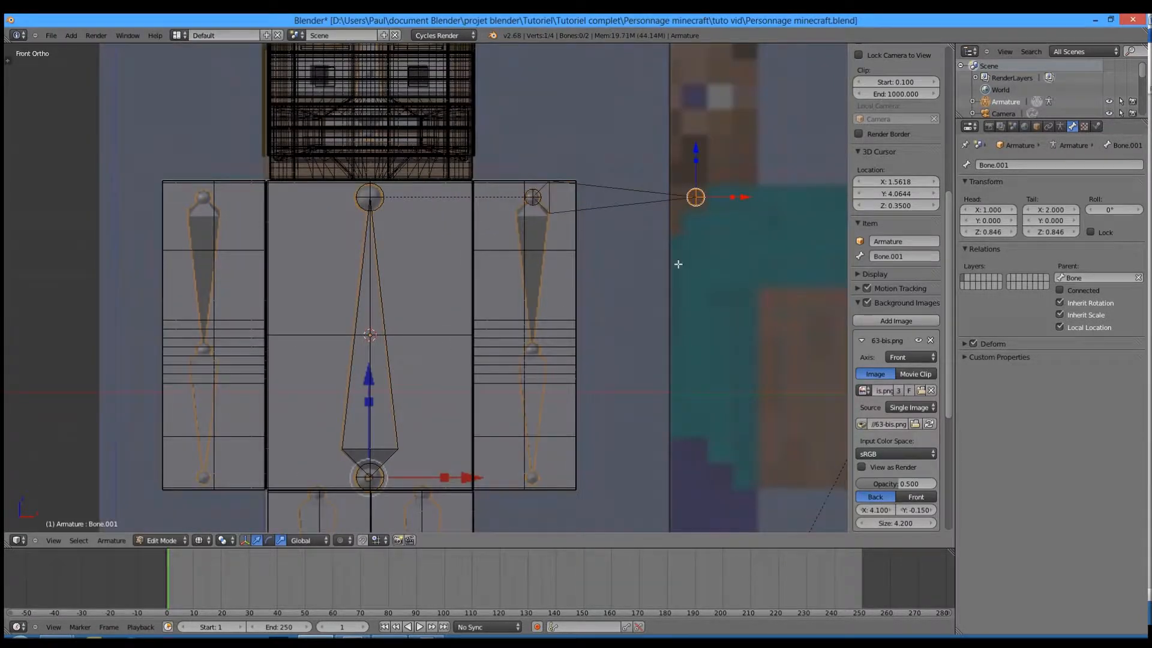
pyautogui.press('g')
pyautogui.keyDown('ctrl'); pyautogui.click(530, 382); pyautogui.keyUp('ctrl')
pyautogui.press('KP_Decimal')
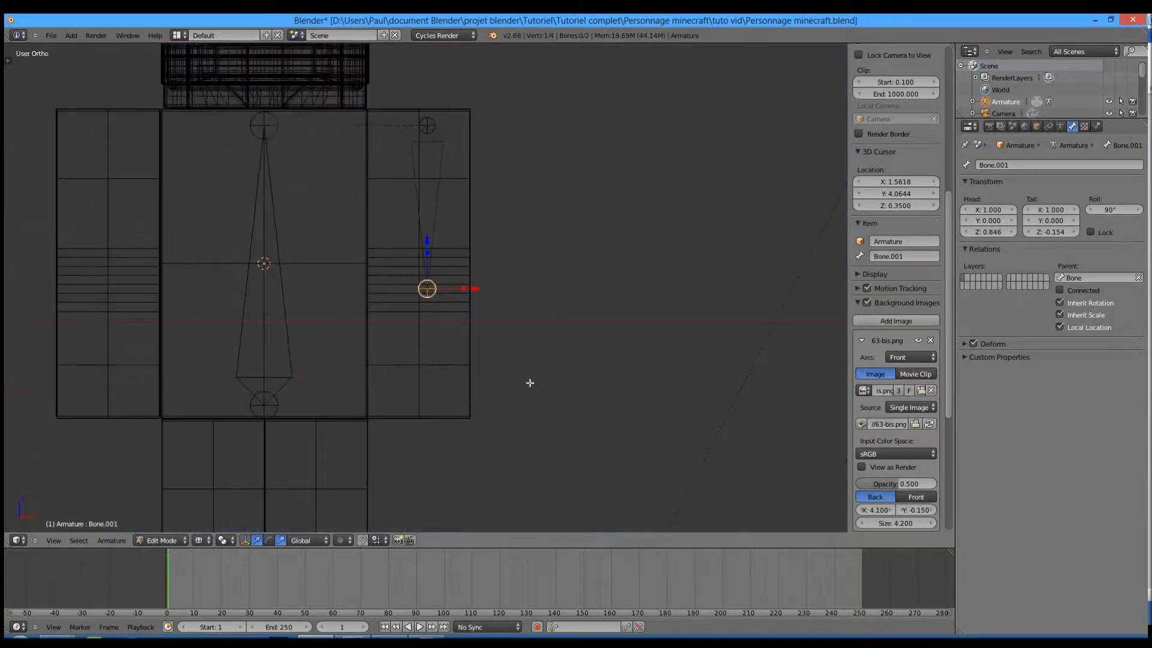
pyautogui.scroll(10, 506, 354)
pyautogui.press('g')
pyautogui.press('z')
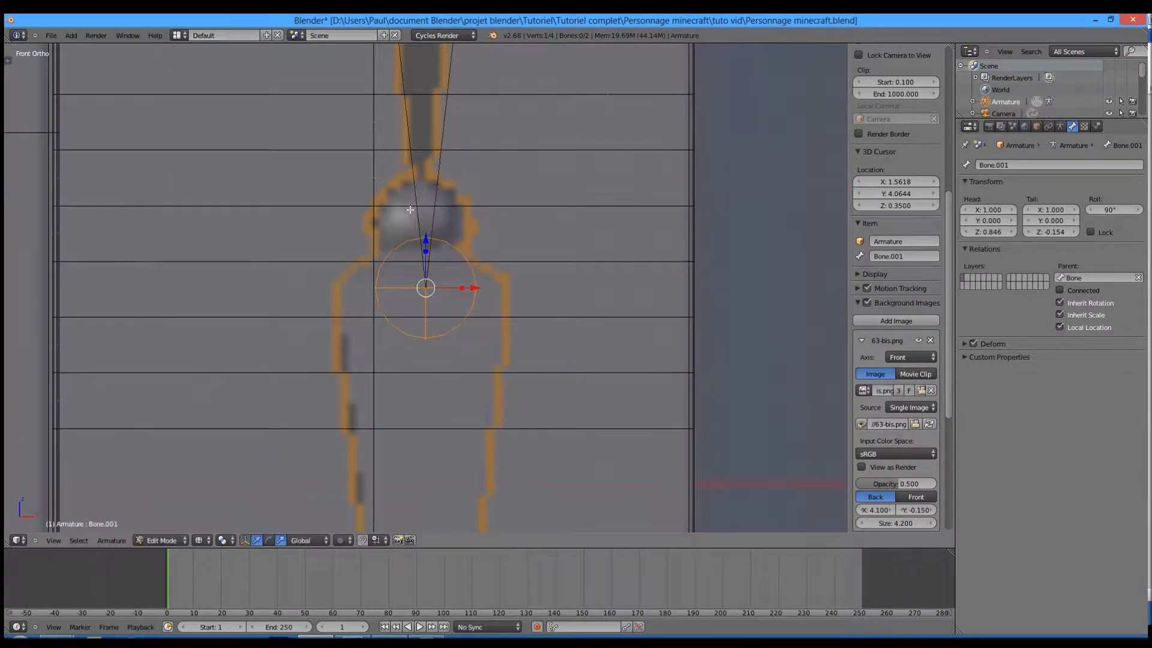
pyautogui.moveTo(427, 170); pyautogui.dragTo(426, 170)
pyautogui.scroll(-6, 417, 138)
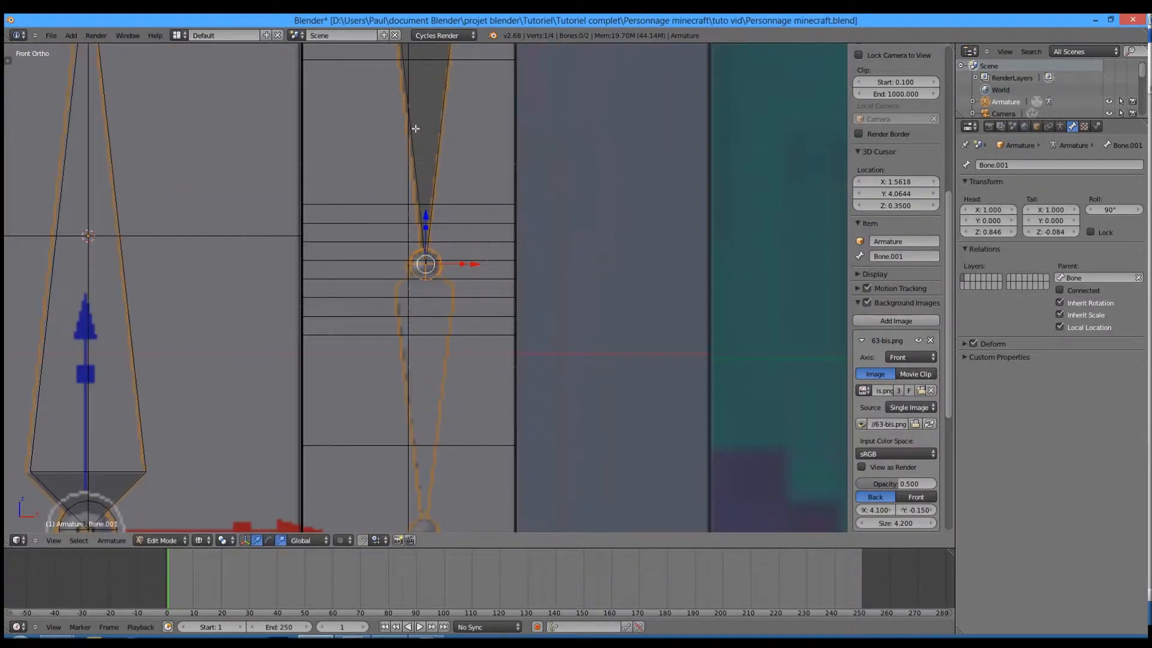
# Step: Shift the whole upper arm bone along X to 0.948 so it follows the arm mesh's centre line
pyautogui.keyDown('shift'); pyautogui.moveTo(413, 128); pyautogui.dragTo(481, 308, button='middle'); pyautogui.keyUp('shift')
pyautogui.rightClick(517, 255)
pyautogui.moveTo(539, 281)
pyautogui.mouseDown()
pyautogui.moveTo(524, 282)
pyautogui.moveTo(533, 290)
pyautogui.mouseUp()
pyautogui.click(522, 287)
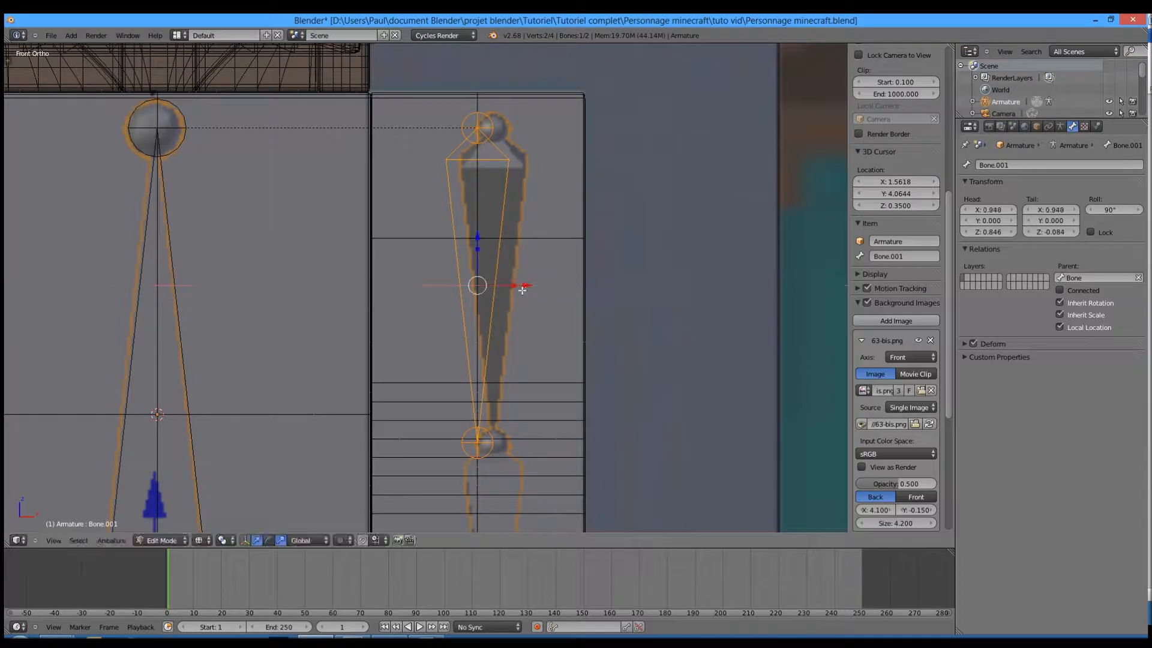
# Step: Extrude a forearm bone straight down 0.8 units from the elbow joint, ending at Z -0.884
pyautogui.scroll(5, 481, 430)
pyautogui.press('a')
pyautogui.keyDown('shift'); pyautogui.moveTo(665, 516); pyautogui.dragTo(657, 366, button='middle'); pyautogui.keyUp('shift')
pyautogui.rightClick(656, 383)
pyautogui.scroll(-8, 650, 319)
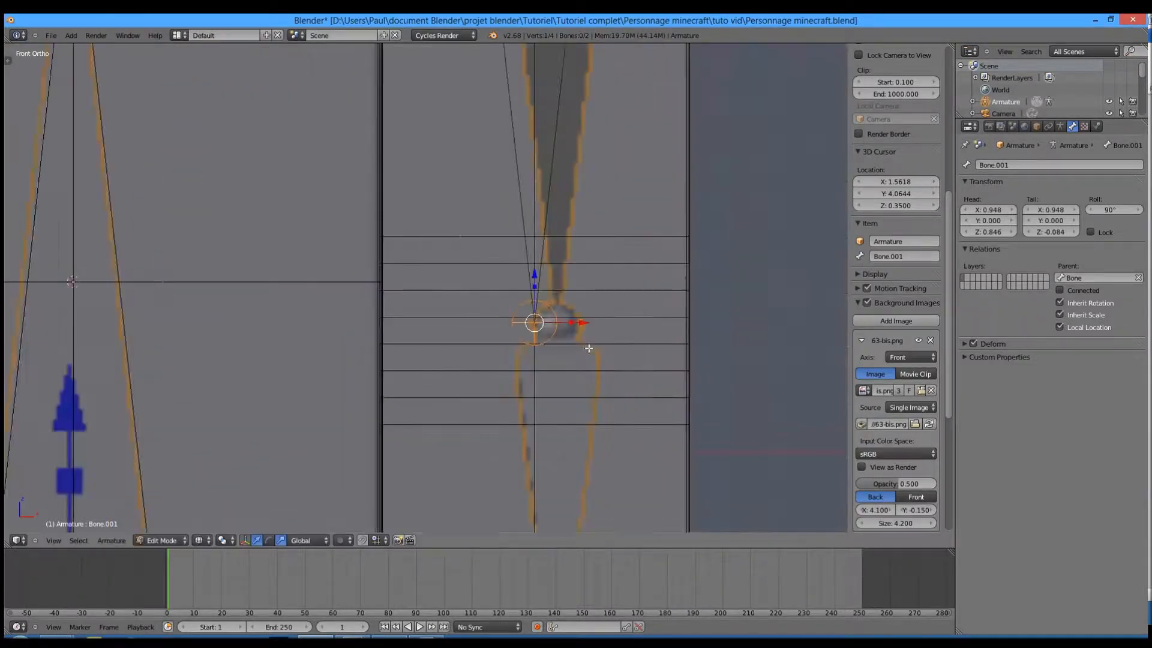
pyautogui.press('e')
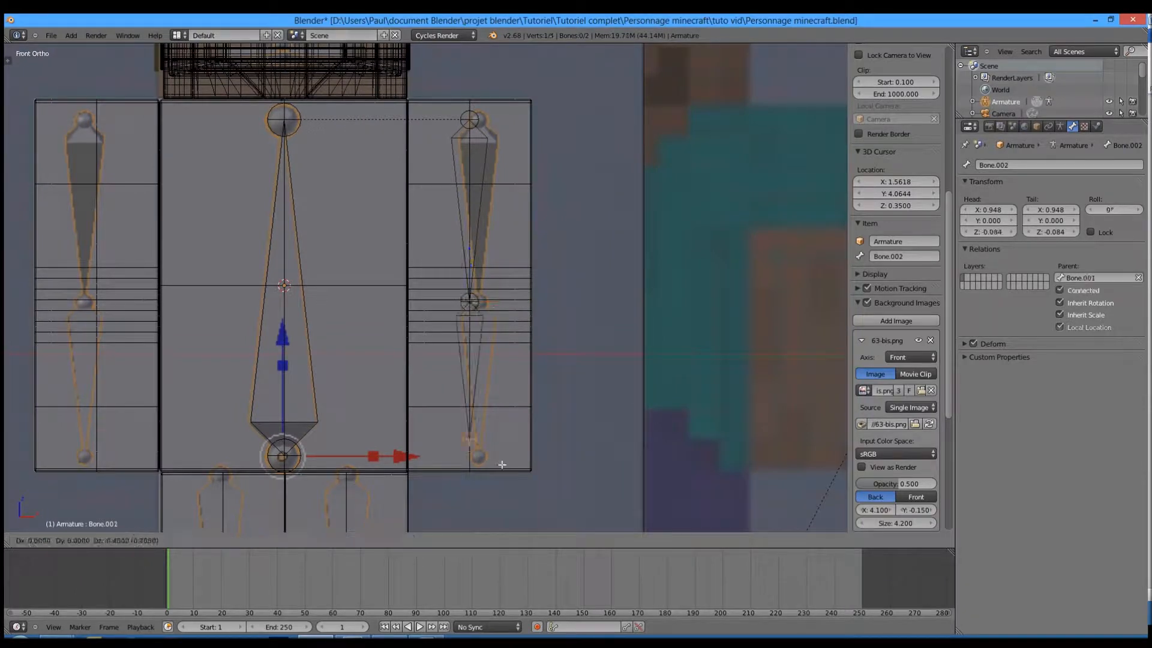
pyautogui.click(500, 478)
# Step: Select the upper arm bone and the forearm bone together
pyautogui.keyDown('shift'); pyautogui.moveTo(414, 423); pyautogui.dragTo(610, 417, button='middle'); pyautogui.keyUp('shift')
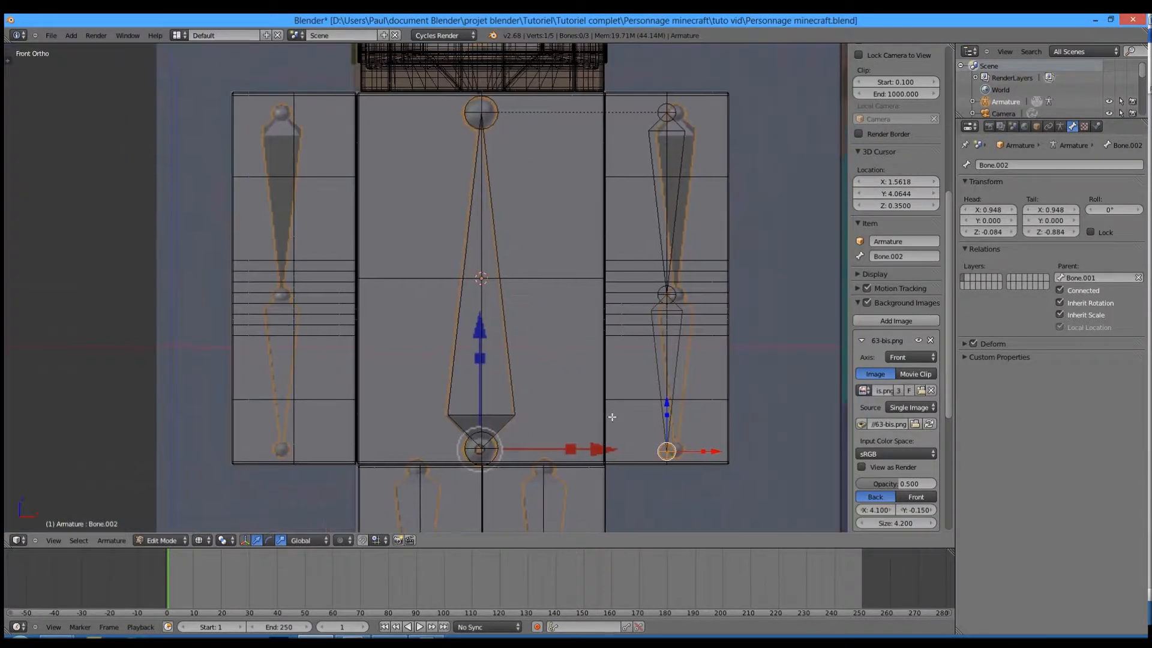
pyautogui.rightClick(670, 310)
pyautogui.keyDown('shift'); pyautogui.rightClick(669, 354); pyautogui.keyUp('shift')
pyautogui.keyDown('shift'); pyautogui.moveTo(592, 335); pyautogui.dragTo(678, 337, button='middle'); pyautogui.keyUp('shift')
pyautogui.hotkey('shift', 'd')
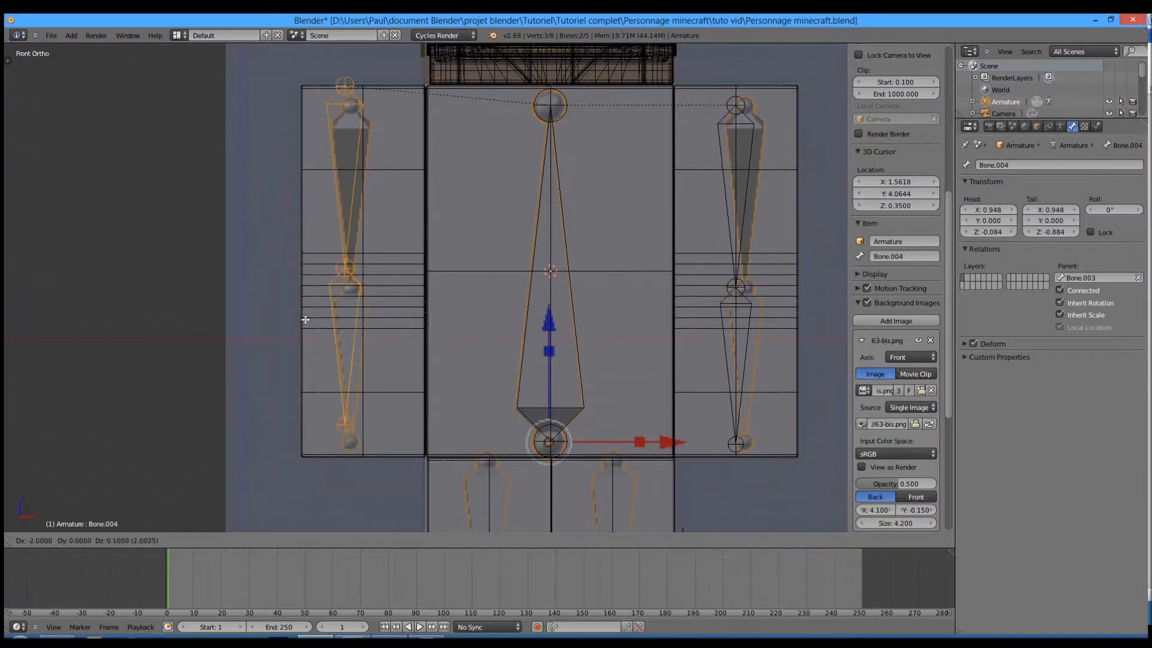
pyautogui.click(311, 341)
pyautogui.hotkey('ctrl', 'z')
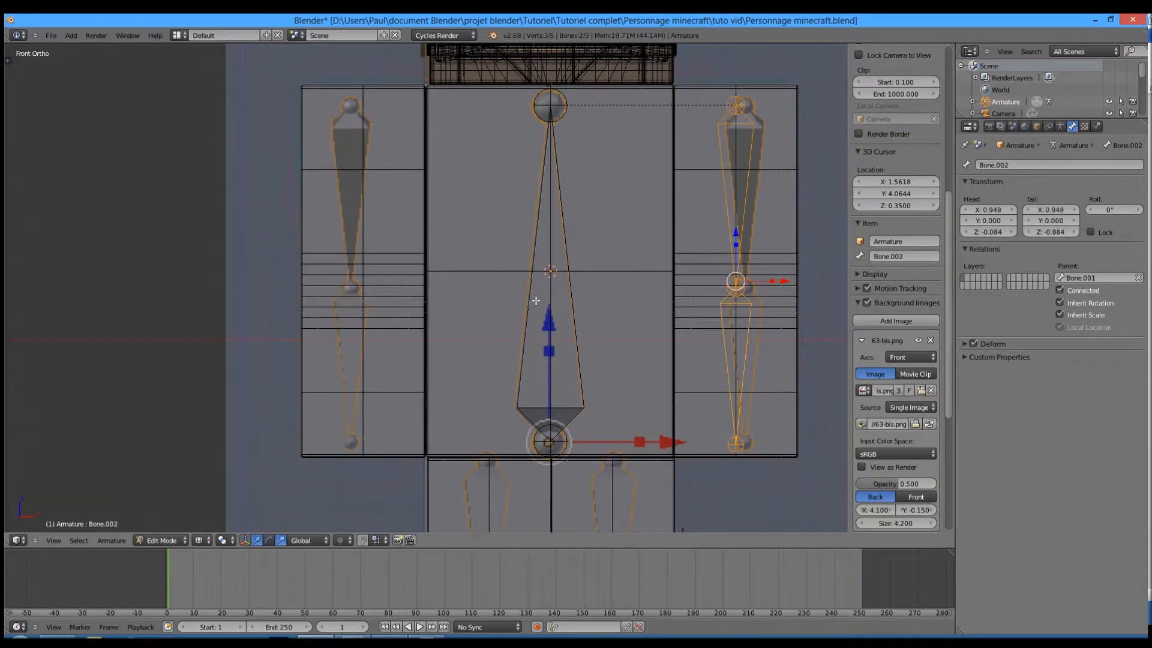
# Step: Duplicate the two selected arm bones onto the opposite arm and nudge the copies along X to that arm mesh's centre line
pyautogui.hotkey('shift', 'd')
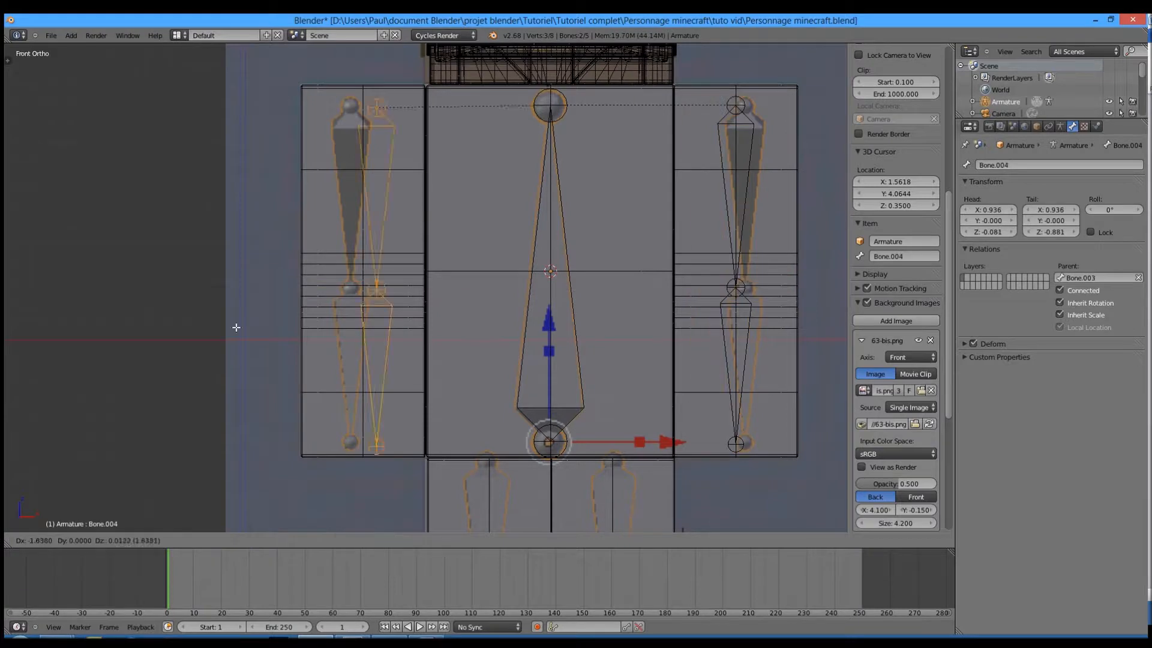
pyautogui.click(310, 313)
pyautogui.scroll(6, 282, 283)
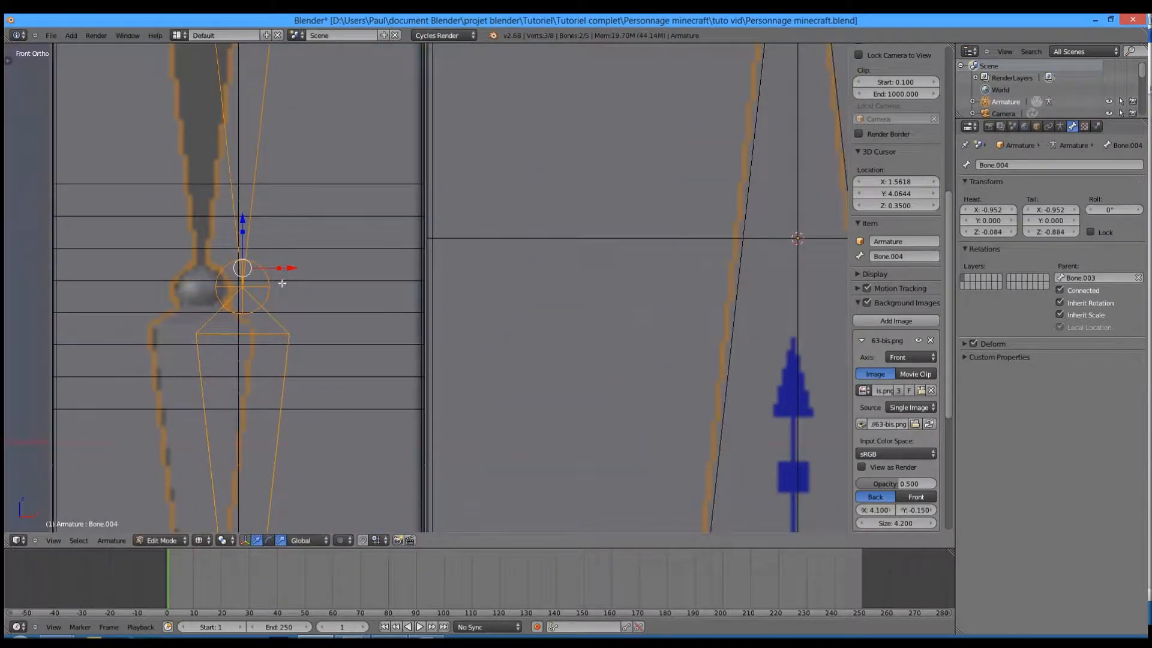
pyautogui.moveTo(287, 268)
pyautogui.mouseDown()
pyautogui.moveTo(299, 266)
pyautogui.moveTo(285, 264)
pyautogui.mouseUp()
pyautogui.scroll(-6, 398, 367)
# Step: Duplicate the original upper arm and forearm bones and place the copies over the leg on the same side
pyautogui.rightClick(640, 230)
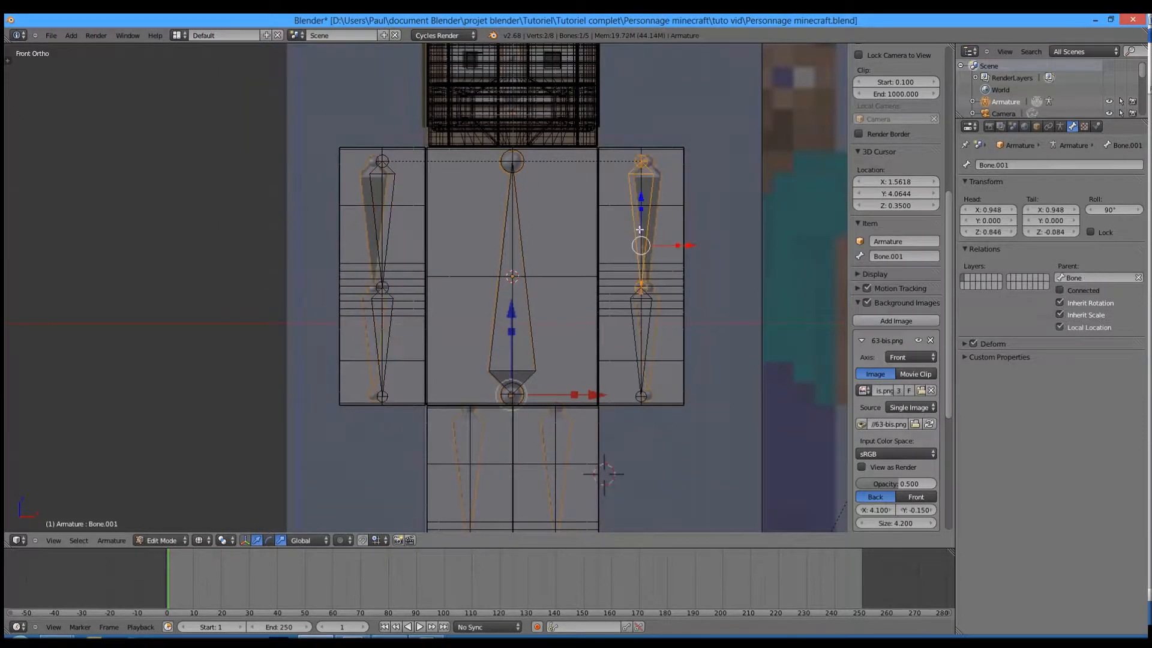
pyautogui.keyDown('shift'); pyautogui.rightClick(649, 349); pyautogui.keyUp('shift')
pyautogui.keyDown('shift'); pyautogui.moveTo(594, 376); pyautogui.dragTo(588, 195, button='middle'); pyautogui.keyUp('shift')
pyautogui.hotkey('shift', 'd')
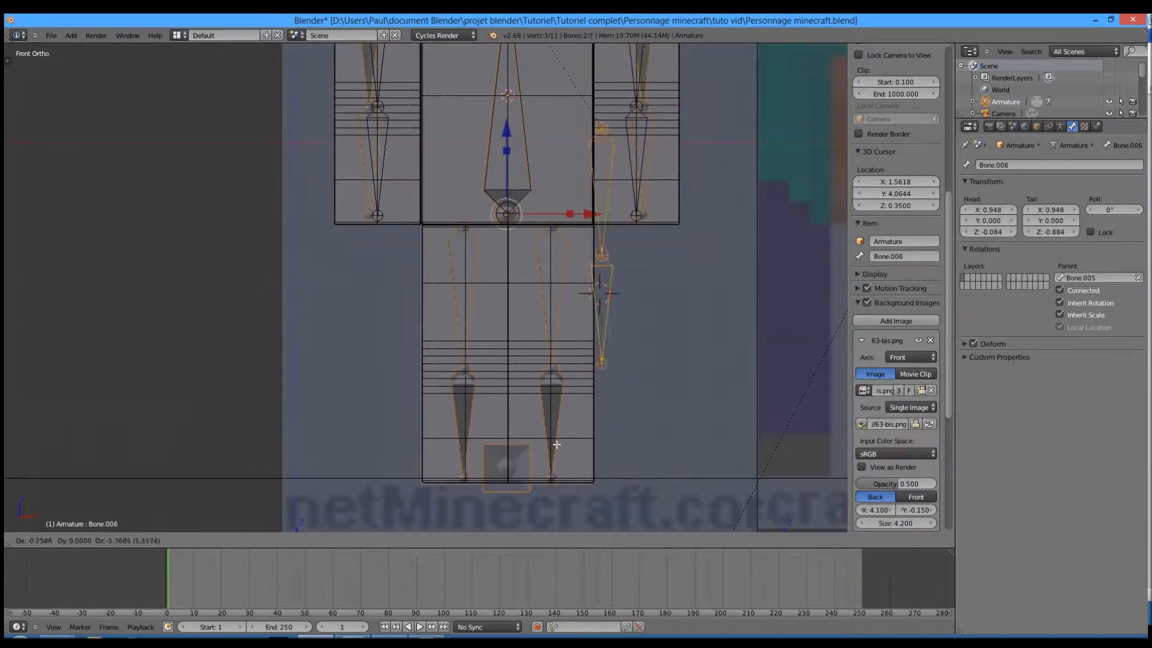
pyautogui.click(525, 486)
# Step: Align the copied bones with the leg at X 0.320, the knee at Z -2.007, and raise the upper bone's head to the hip
pyautogui.scroll(4, 650, 401)
pyautogui.moveTo(717, 433); pyautogui.dragTo(728, 432)
pyautogui.moveTo(688, 387); pyautogui.dragTo(688, 393)
pyautogui.rightClick(679, 182)
pyautogui.moveTo(688, 146); pyautogui.dragTo(688, 114)
pyautogui.scroll(-4, 671, 420)
pyautogui.rightClick(551, 477)
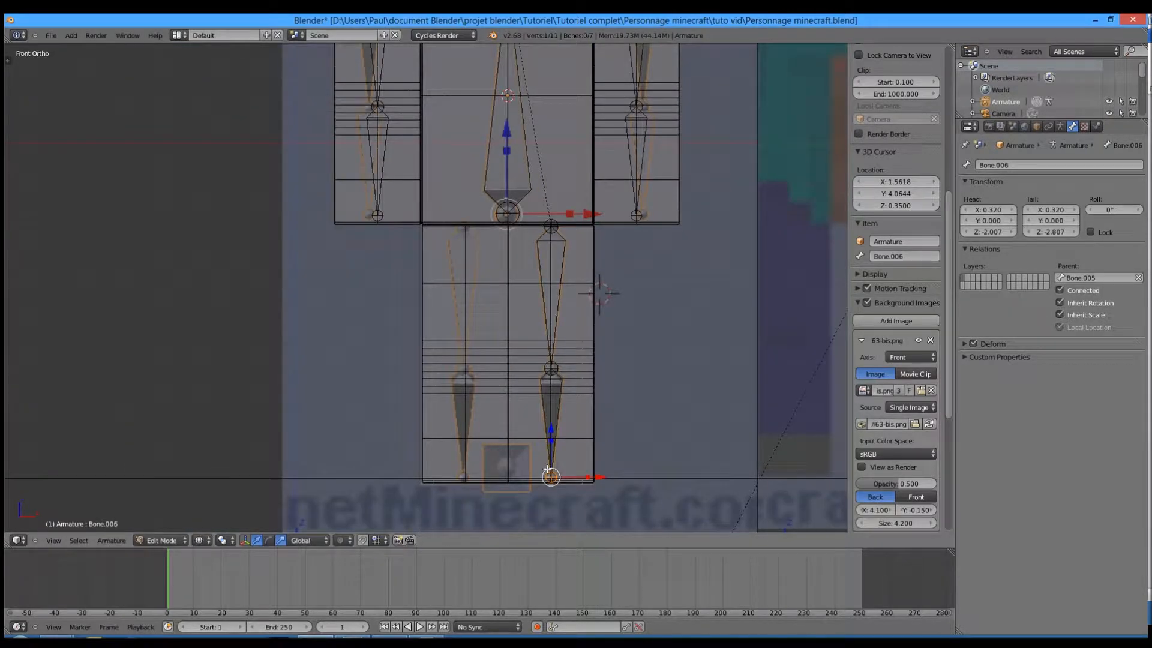
# Step: Duplicate the upper and lower leg bones onto the opposite leg, adjusting the copies along X to -0.310
pyautogui.rightClick(556, 322)
pyautogui.keyDown('shift'); pyautogui.rightClick(565, 392); pyautogui.keyUp('shift')
pyautogui.hotkey('shift', 'd')
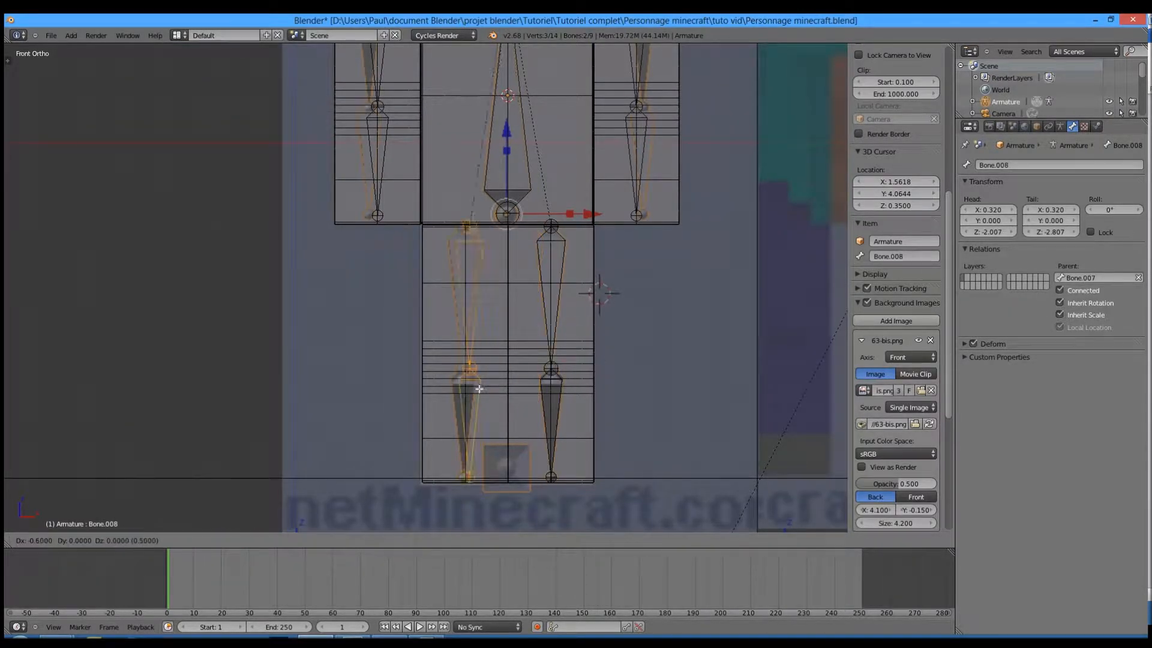
pyautogui.press('x')
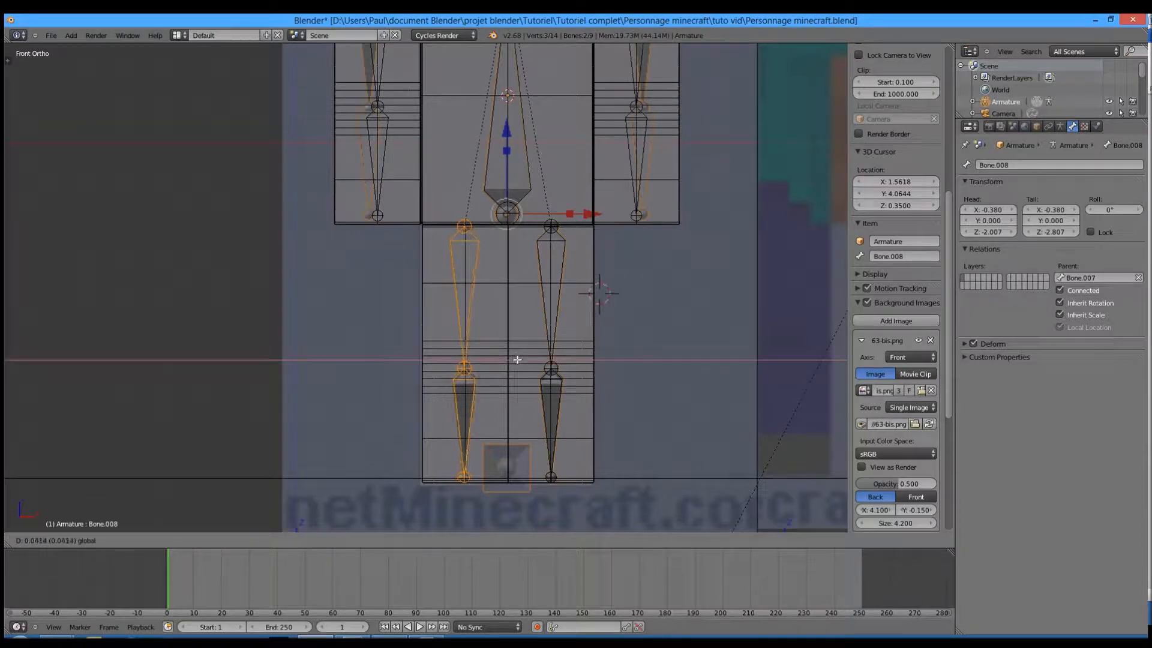
pyautogui.click(517, 361)
# Step: Extrude a head bone 1.3 units straight up from the torso bone's tip, ending at Z 2.146
pyautogui.scroll(-2, 536, 230)
pyautogui.keyDown('shift'); pyautogui.moveTo(535, 230); pyautogui.dragTo(522, 360, button='middle'); pyautogui.keyUp('shift')
pyautogui.scroll(-3, 663, 336)
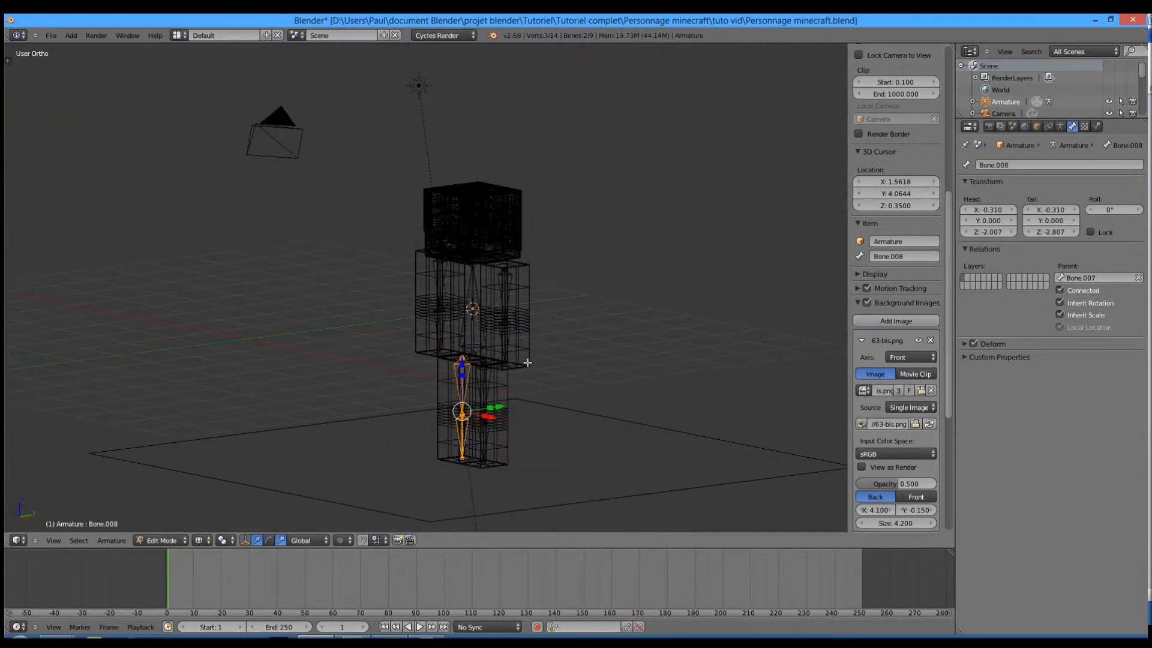
pyautogui.press('KP_1')
pyautogui.scroll(5, 492, 336)
pyautogui.keyDown('shift'); pyautogui.moveTo(612, 229); pyautogui.dragTo(533, 371, button='middle'); pyautogui.keyUp('shift')
pyautogui.rightClick(553, 367)
pyautogui.press('e')
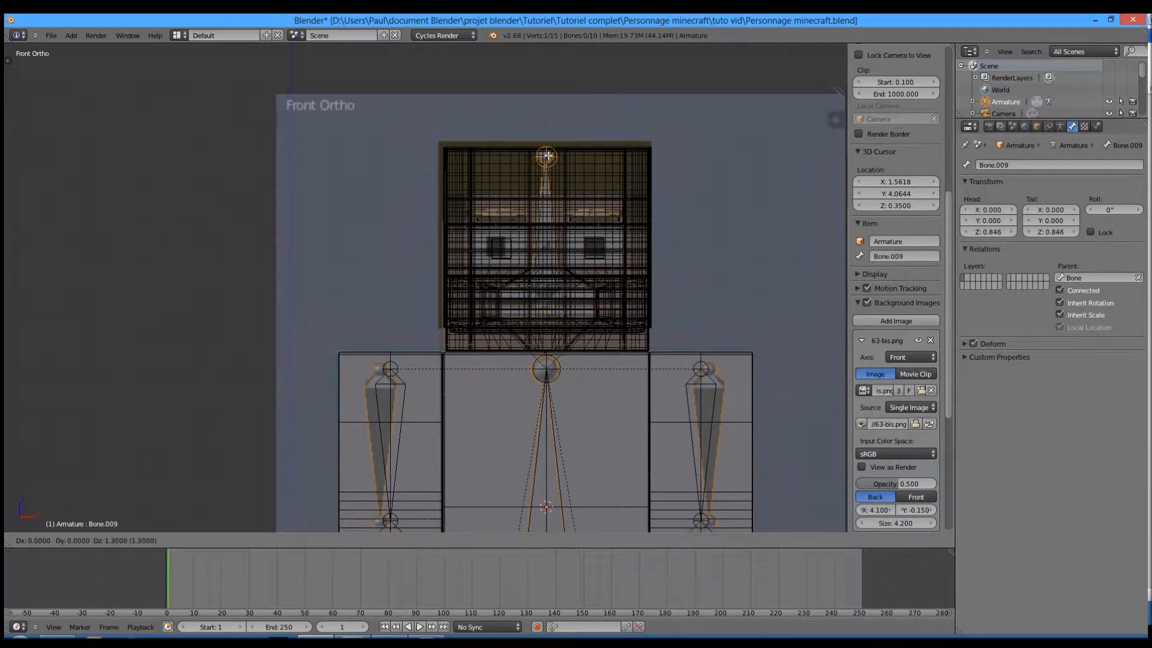
pyautogui.click(544, 161)
# Step: Disconnect the head bone from the torso bone and raise its lower joint 0.4 units to Z 1.246
pyautogui.rightClick(550, 372)
pyautogui.rightClick(553, 347)
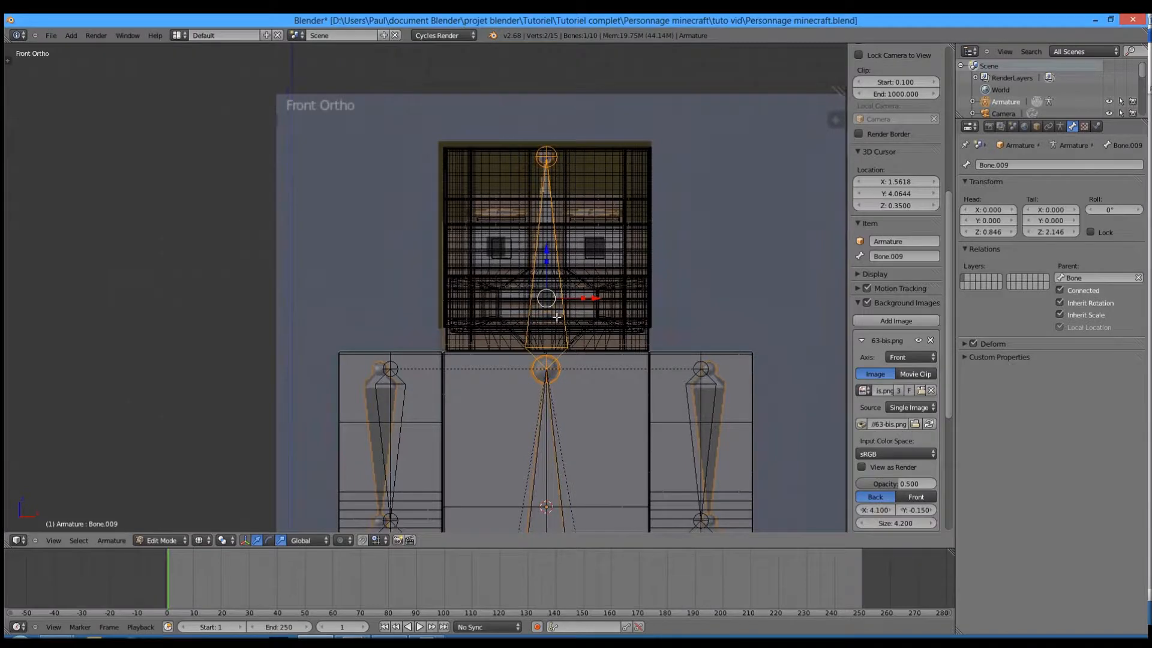
pyautogui.click(1074, 290)
pyautogui.rightClick(553, 374)
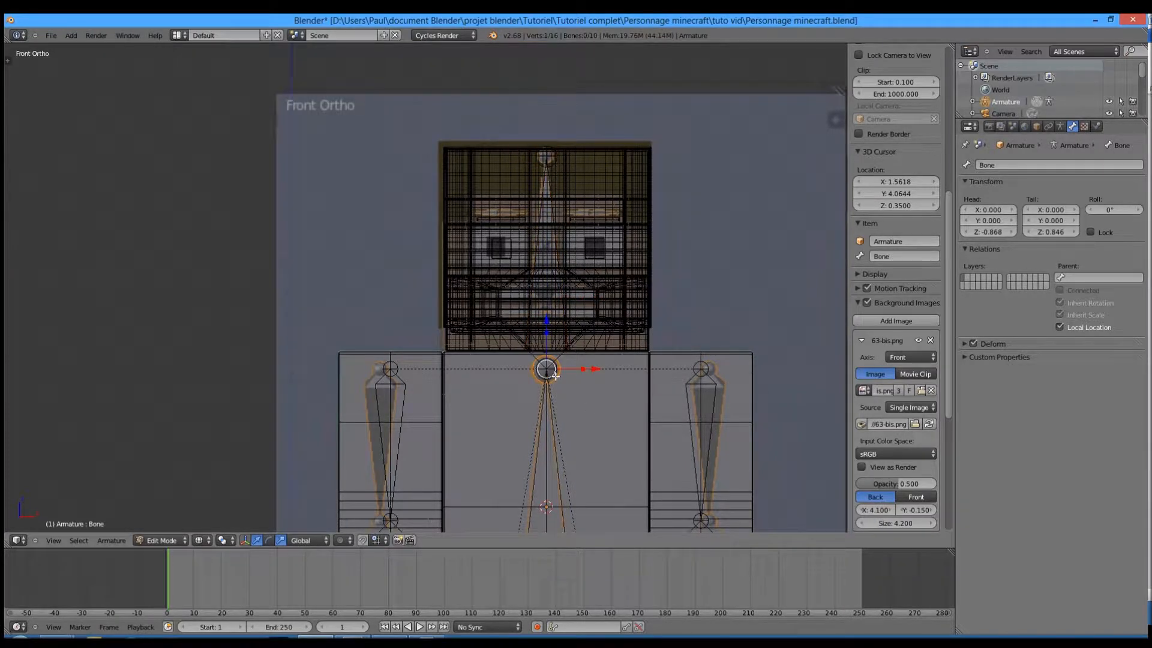
pyautogui.press('g')
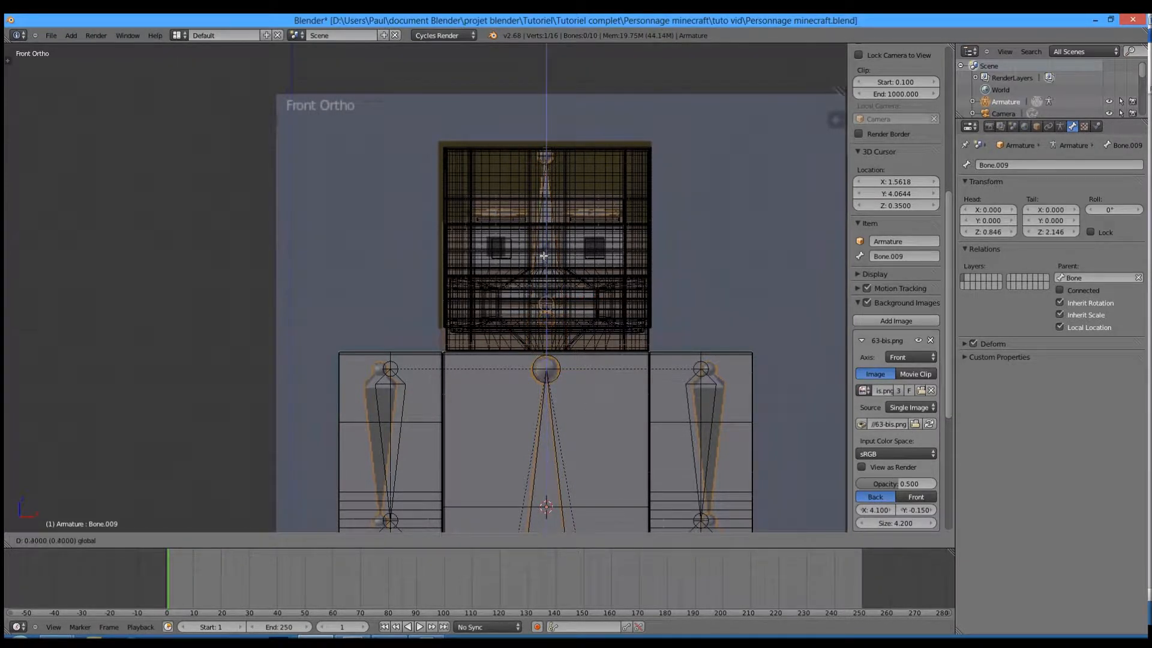
pyautogui.click(544, 255)
# Step: Duplicate the torso bone, place the copy at foot level around Z -2.811, and rotate it 90 degrees about X
pyautogui.scroll(-5, 544, 256)
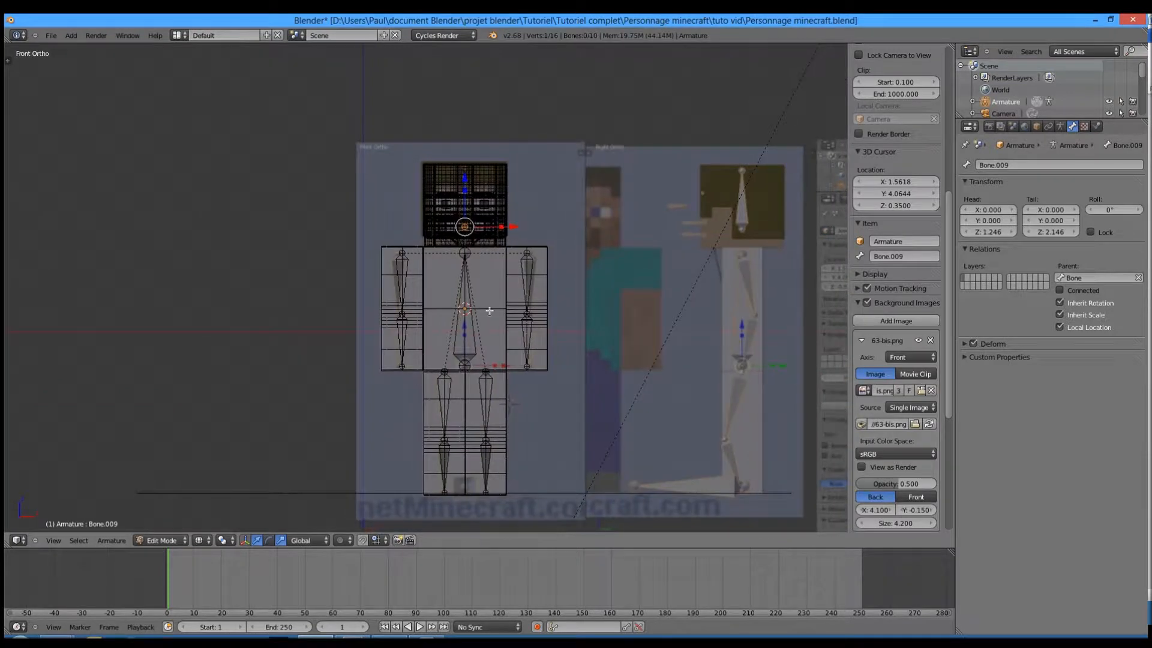
pyautogui.keyDown('shift'); pyautogui.moveTo(471, 394); pyautogui.dragTo(486, 294, button='middle'); pyautogui.keyUp('shift')
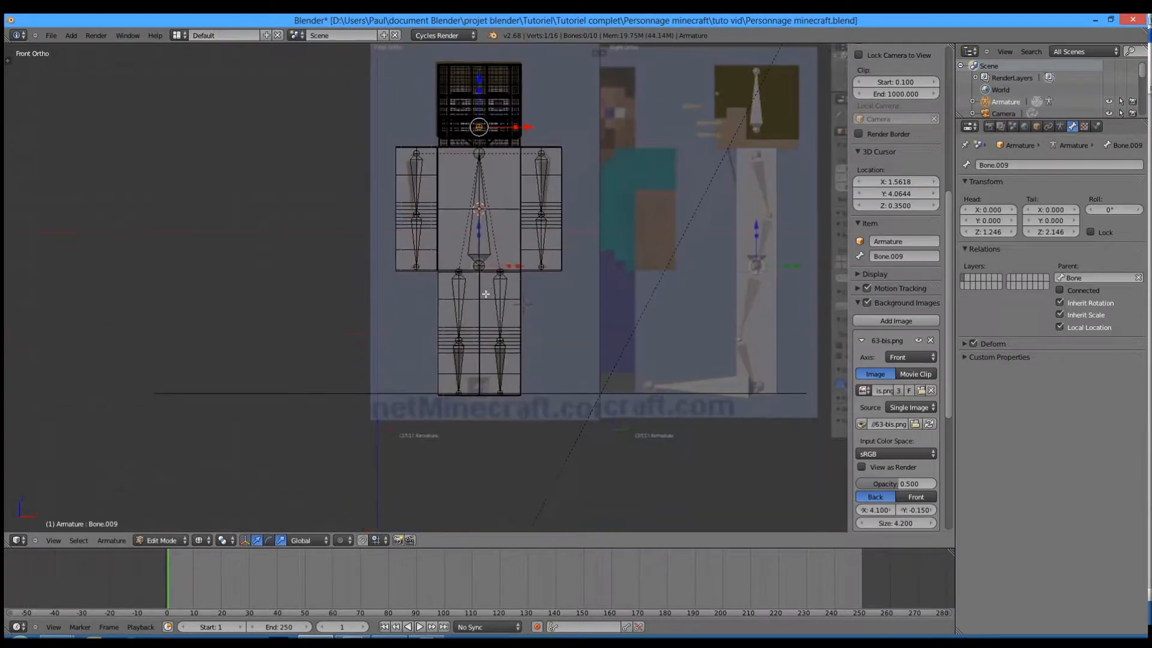
pyautogui.rightClick(482, 241)
pyautogui.hotkey('shift', 'd')
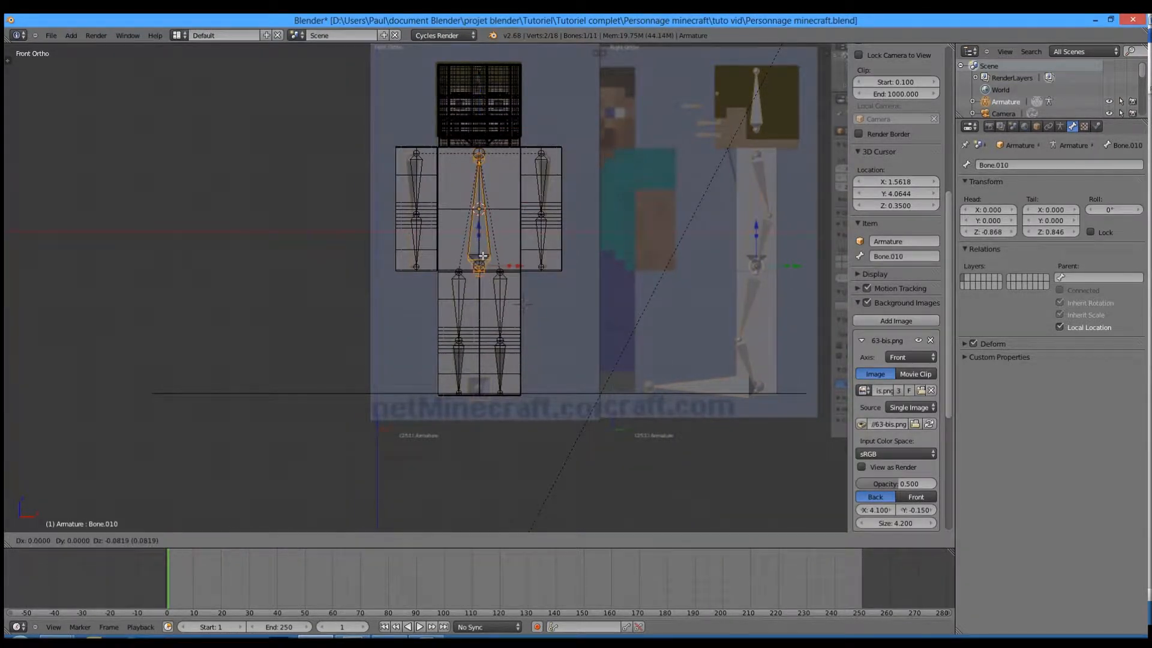
pyautogui.keyDown('ctrl'); pyautogui.click(483, 424); pyautogui.keyUp('ctrl')
pyautogui.write('rx90')
pyautogui.press('Return')
# Step: Raise the horizontal bone at the feet to Z -2.611 in the right side view, keeping it centred on the character
pyautogui.press('KP_3')
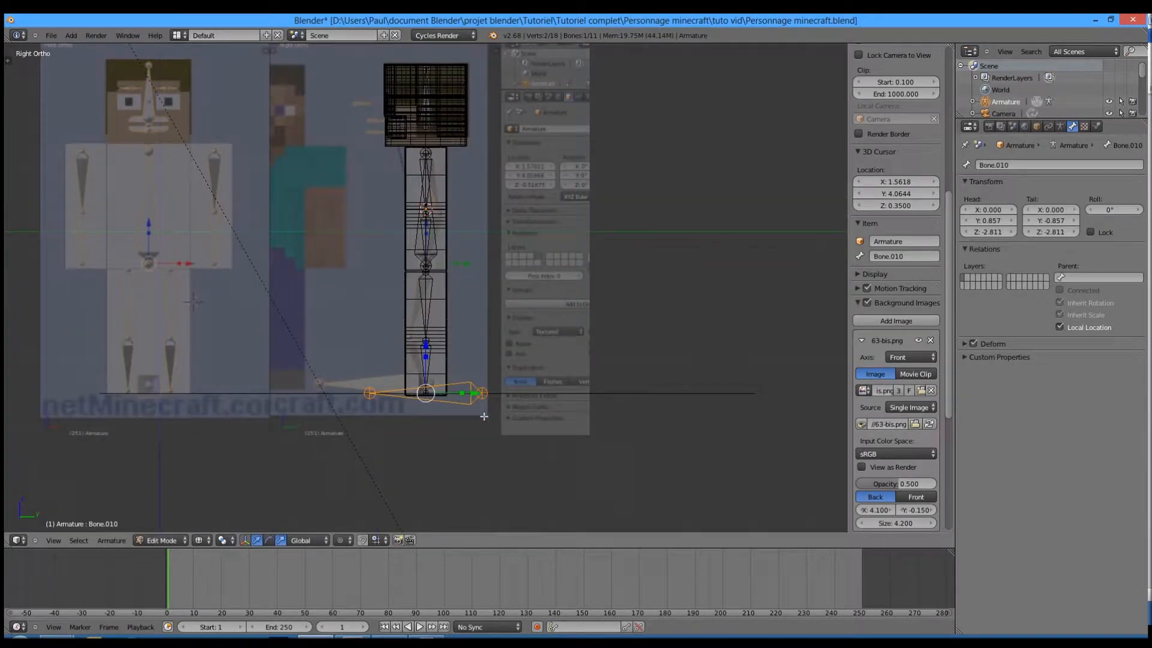
pyautogui.scroll(4, 484, 416)
pyautogui.press('g')
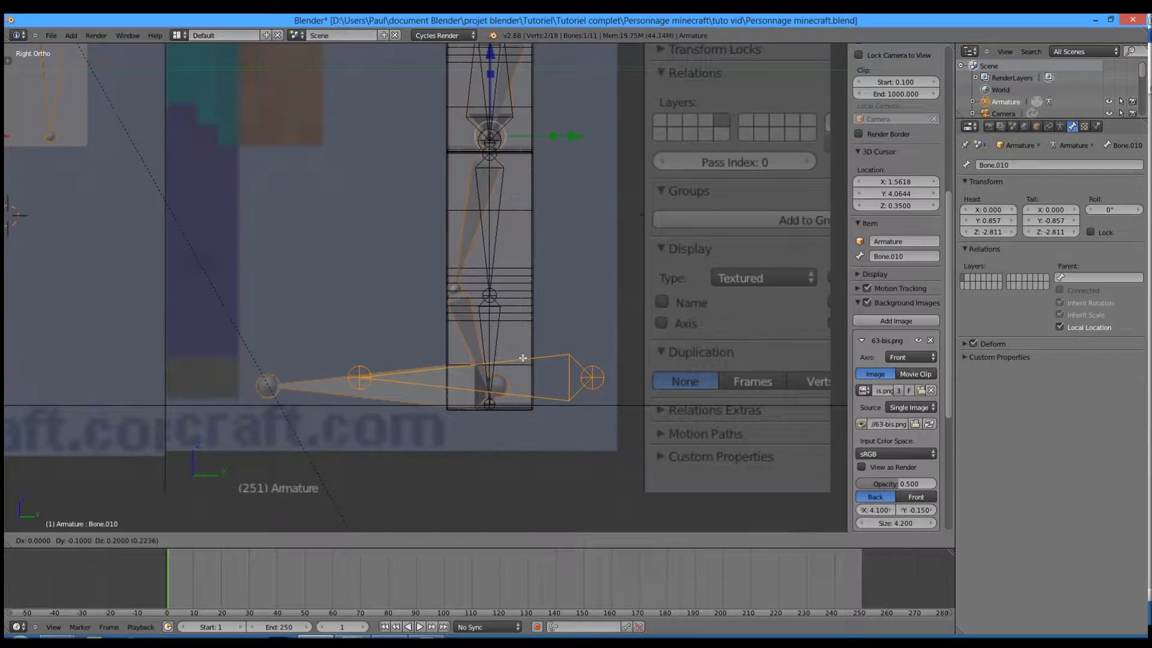
pyautogui.keyDown('ctrl'); pyautogui.click(530, 358); pyautogui.keyUp('ctrl')
# Step: Duplicate the head bone in the front view and place the copy's head on an eyebrow, at X -0.300 and Z 1.806
pyautogui.scroll(-2, 599, 219)
pyautogui.press('KP_1')
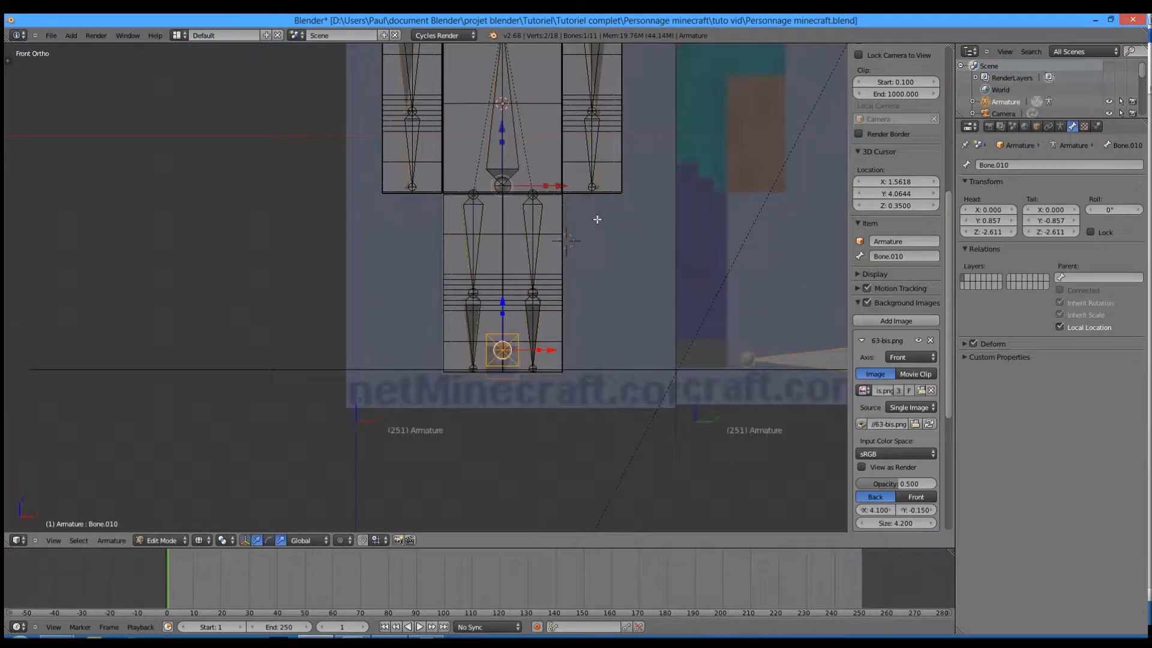
pyautogui.scroll(5, 396, 345)
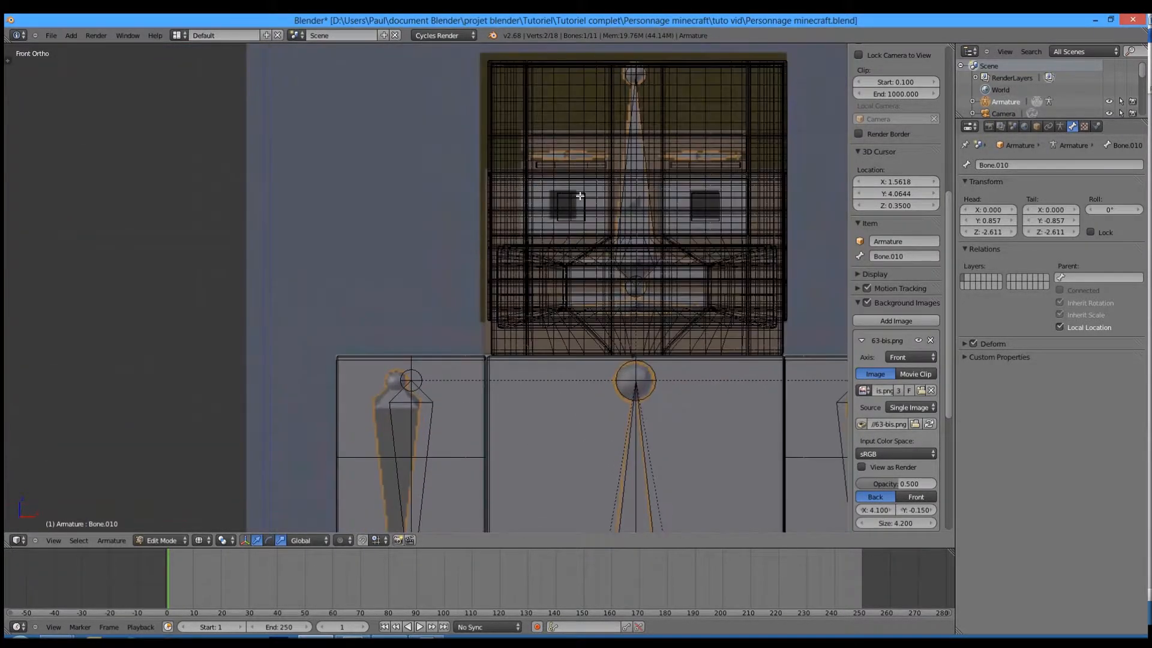
pyautogui.scroll(1, 502, 330)
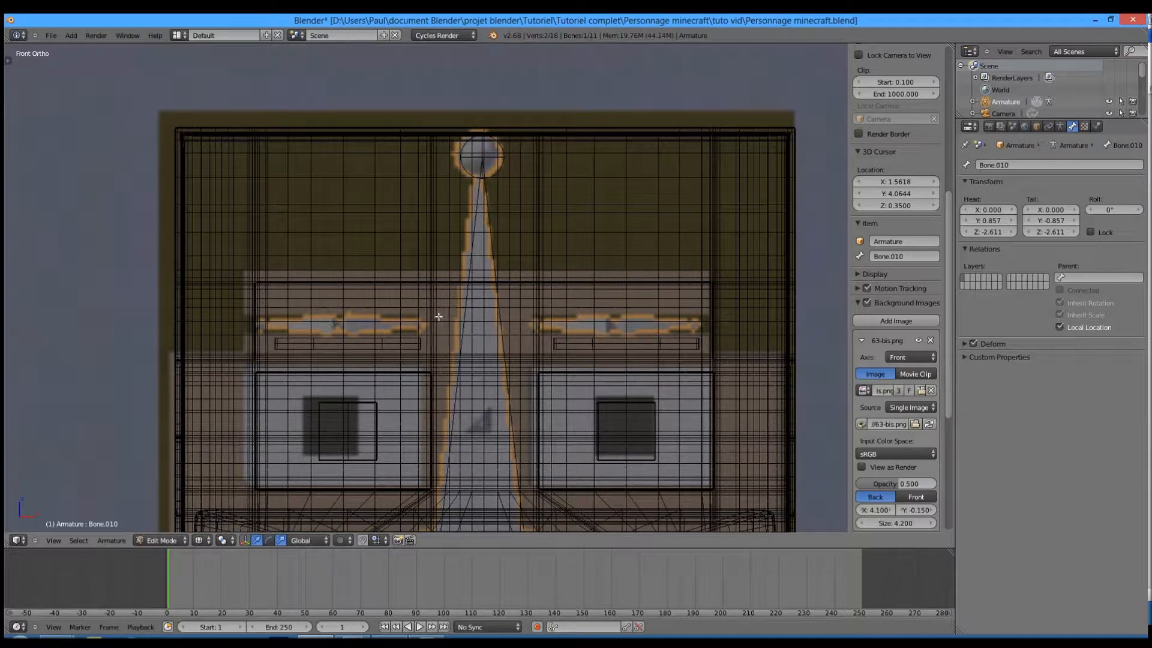
pyautogui.rightClick(460, 324)
pyautogui.scroll(-4, 447, 345)
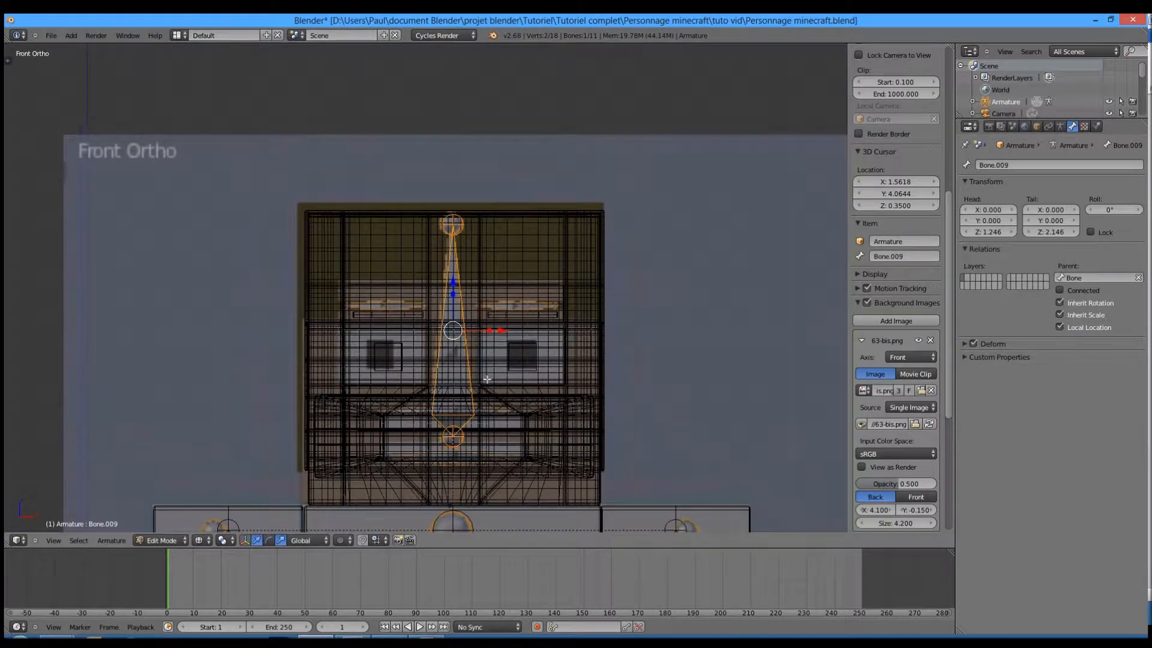
pyautogui.scroll(2, 487, 379)
pyautogui.scroll(2, 524, 382)
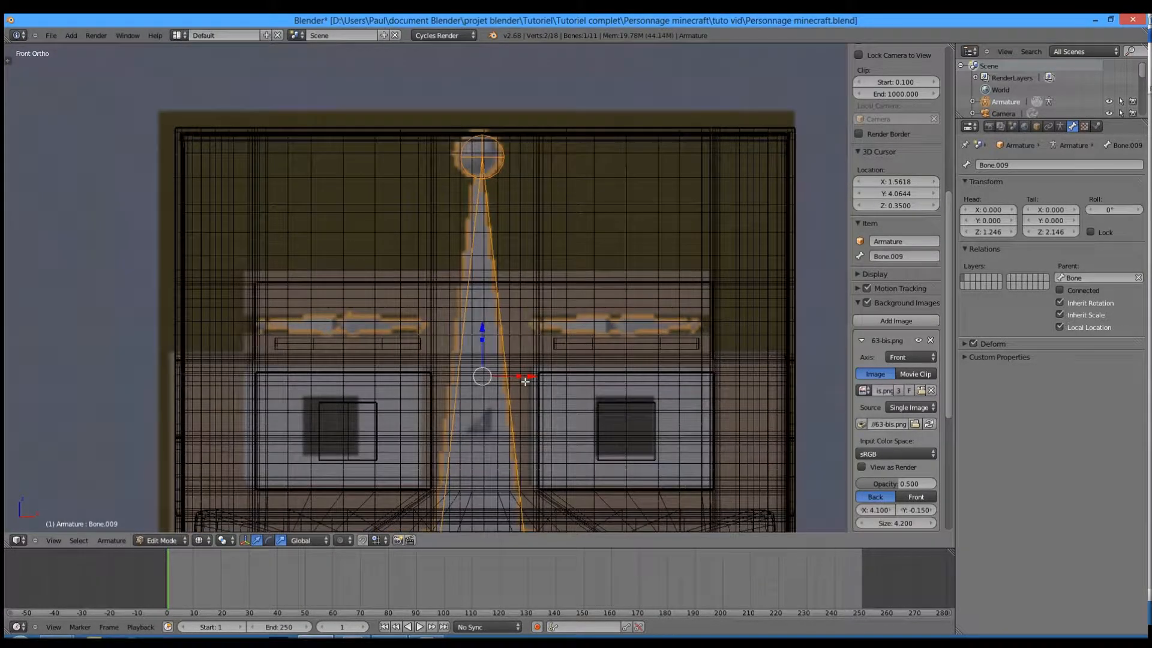
pyautogui.hotkey('shift', 'd')
pyautogui.click(385, 119)
pyautogui.press('r')
pyautogui.rightClick(277, 136)
# Step: Move the copied bone's tail to X -0.500 and Z 1.806 so it lies horizontally along the eyebrow's outer half
pyautogui.scroll(-3, 275, 129)
pyautogui.rightClick(361, 60)
pyautogui.press('g')
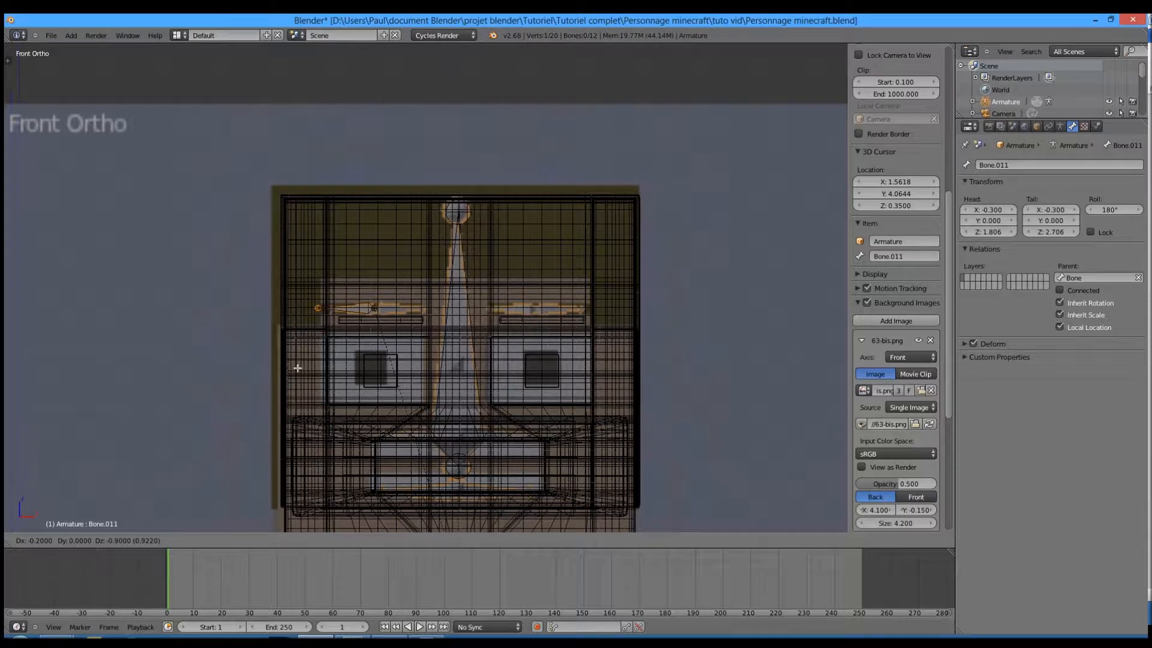
pyautogui.click(282, 367)
# Step: Duplicate the eyebrow bone and move the copy 0.2 units along X onto the eyebrow's inner half, from X -0.100 to -0.300
pyautogui.scroll(6, 282, 368)
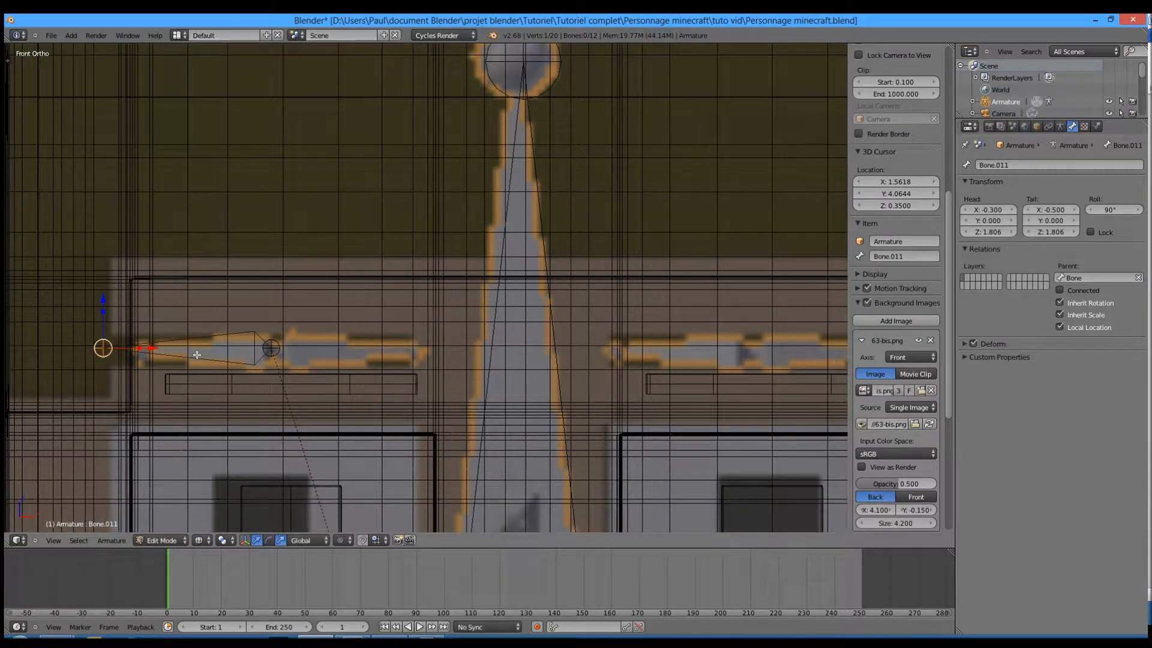
pyautogui.hotkey('shift', 'd')
pyautogui.rightClick(353, 314)
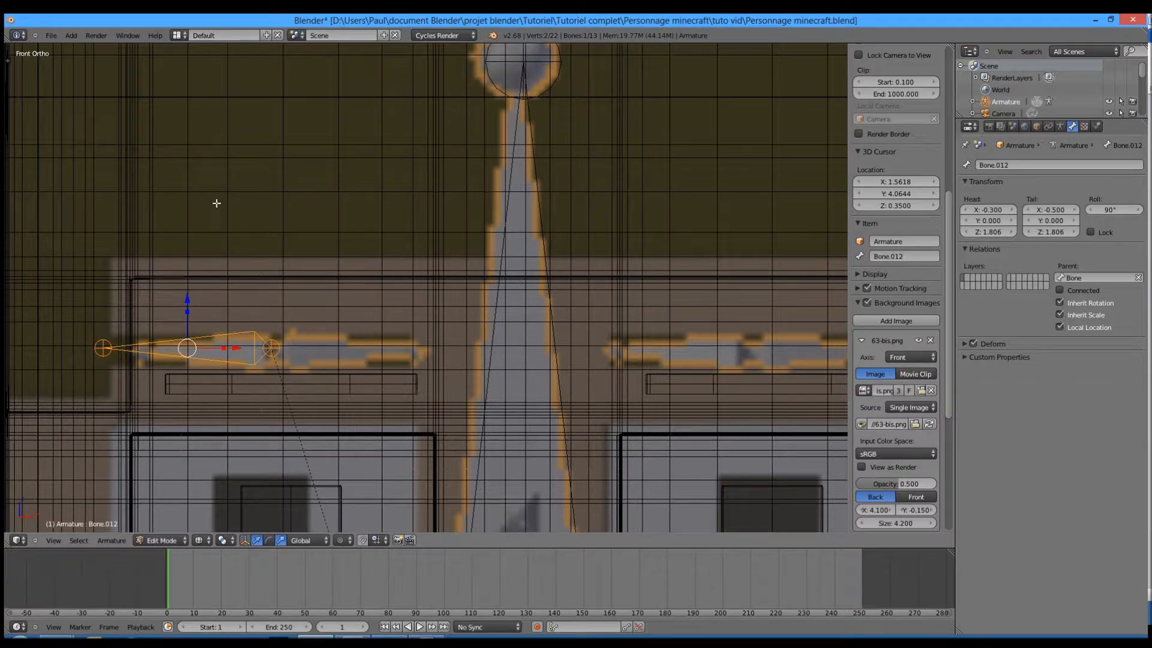
pyautogui.press('g')
pyautogui.click(375, 299)
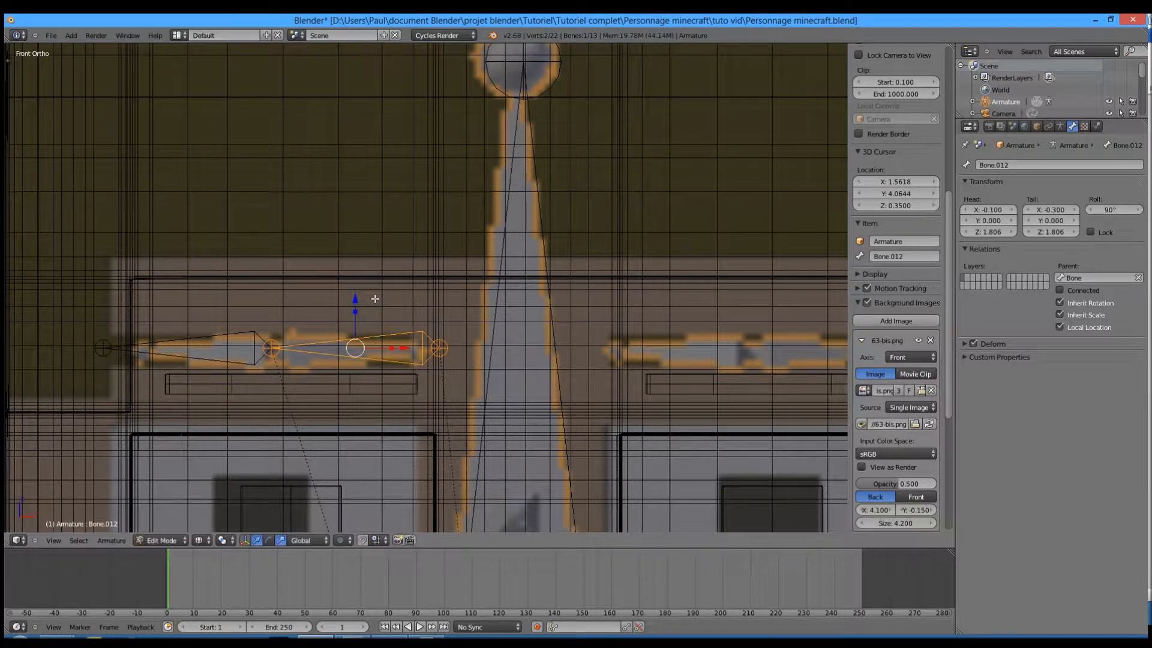
# Step: Rotate the inner eyebrow bone 180 degrees about Y so it points away from the outer one
pyautogui.write('ry90')
pyautogui.rightClick(330, 309)
pyautogui.write('ry180')
pyautogui.click(329, 308)
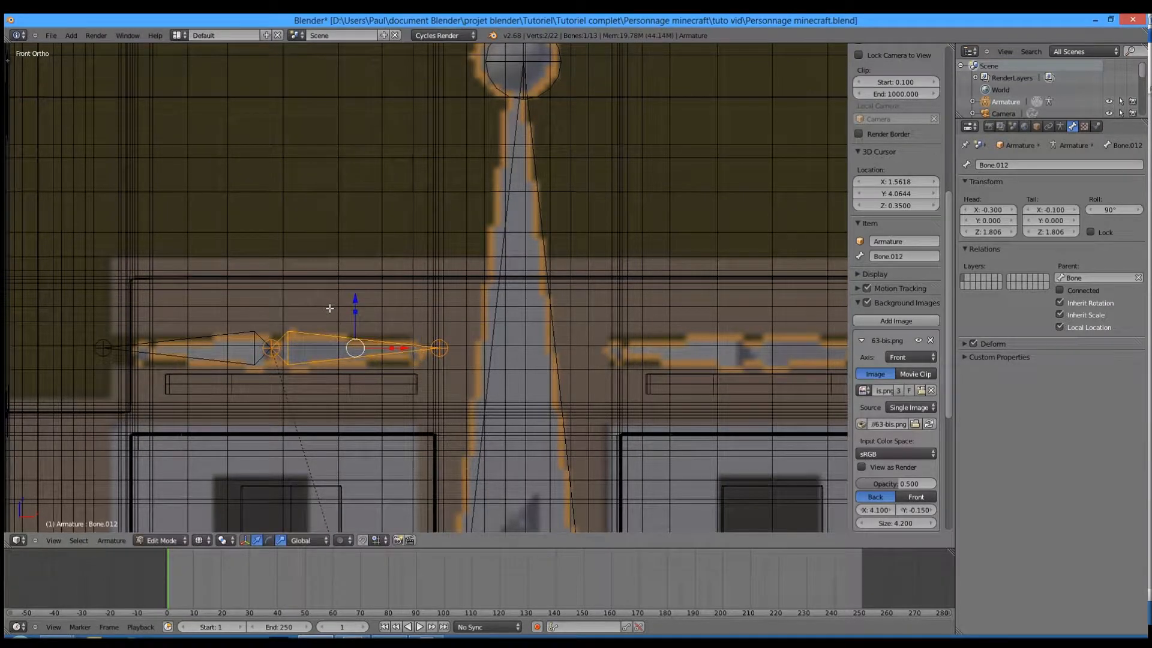
# Step: Bring the tips of both eyebrow bones inward to shorten them, with the outer bone's tail at X -0.460
pyautogui.rightClick(425, 349)
pyautogui.keyDown('shift'); pyautogui.rightClick(106, 347); pyautogui.keyUp('shift')
pyautogui.moveTo(302, 347); pyautogui.dragTo(293, 348)
pyautogui.press('g')
pyautogui.press('Escape')
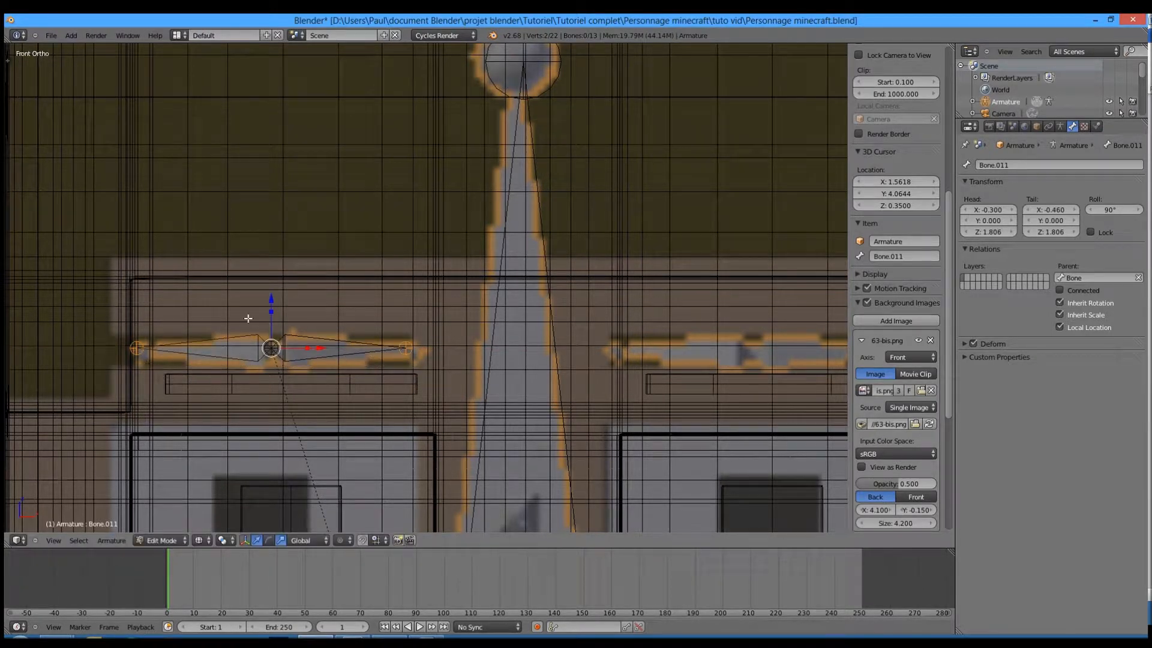
# Step: Move both eyebrow bones together onto the eyebrow mesh, with the outer tail at X -0.440 and Z 1.766
pyautogui.keyDown('shift'); pyautogui.rightClick(287, 338); pyautogui.keyUp('shift')
pyautogui.keyDown('shift'); pyautogui.rightClick(234, 336); pyautogui.keyUp('shift')
pyautogui.press('g')
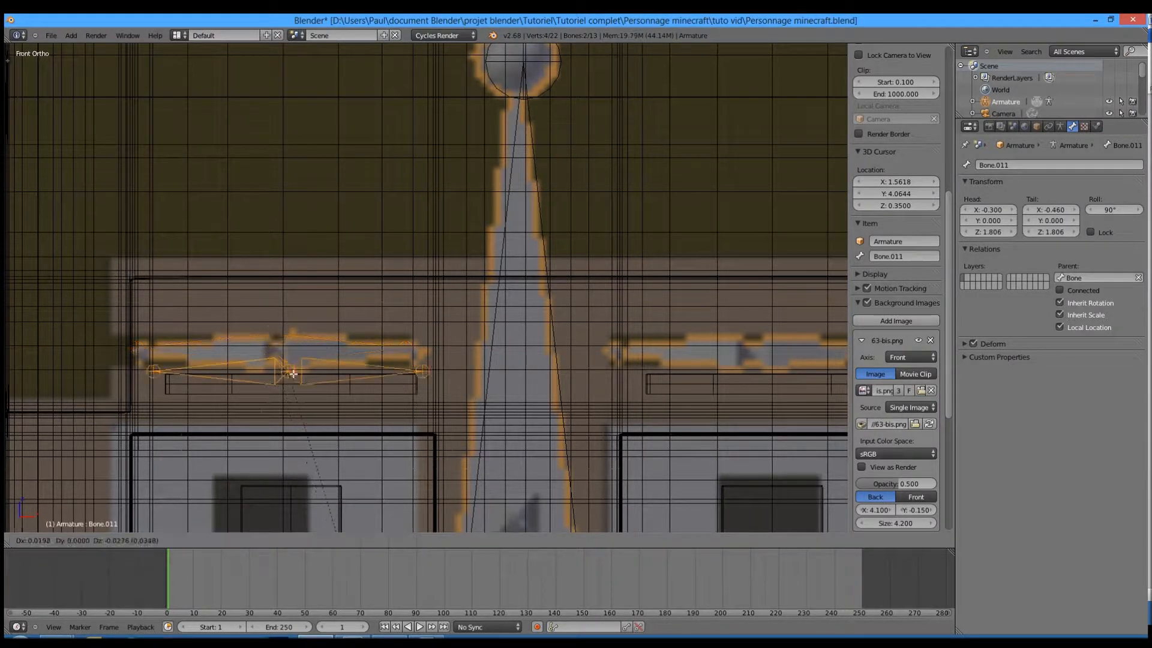
pyautogui.click(290, 384)
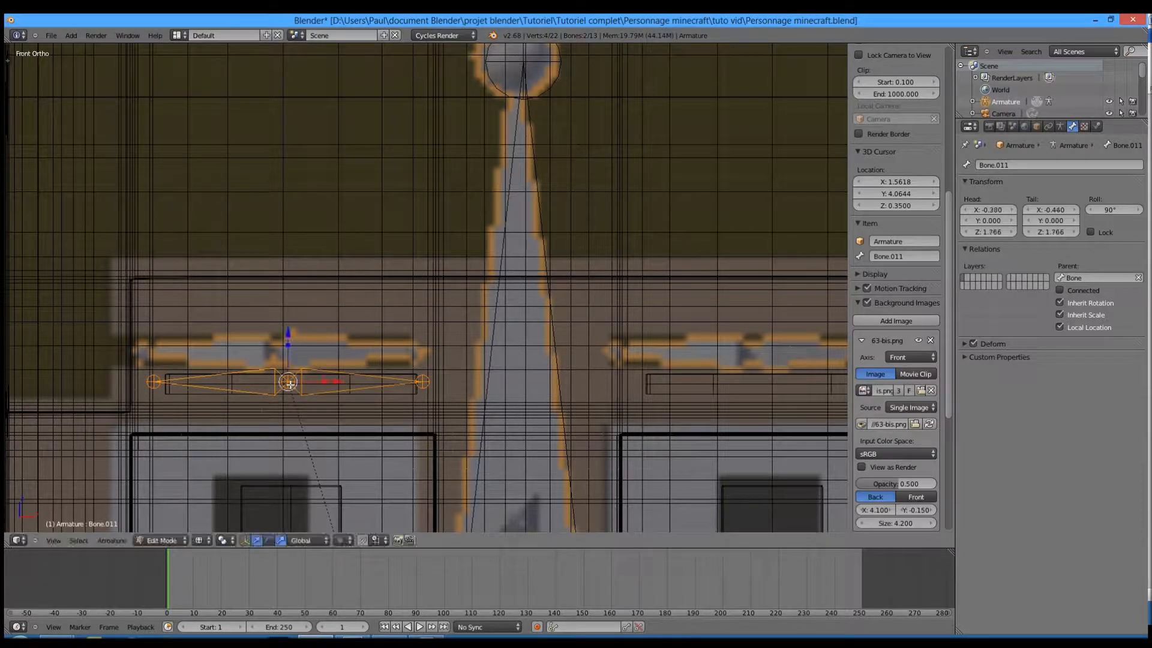
# Step: Lower both eyebrow bones to Z 1.764, duplicate them and move the copies 0.58 units along X onto the other eyebrow
pyautogui.moveTo(286, 331); pyautogui.dragTo(287, 335)
pyautogui.scroll(-2, 295, 380)
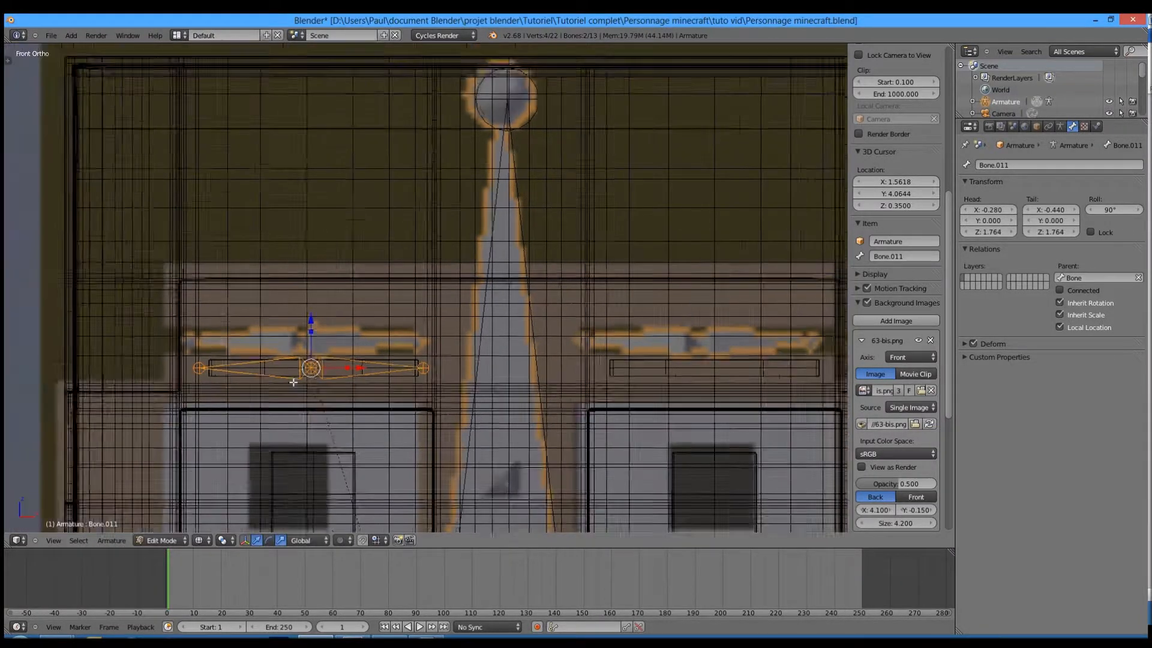
pyautogui.hotkey('shift', 'd')
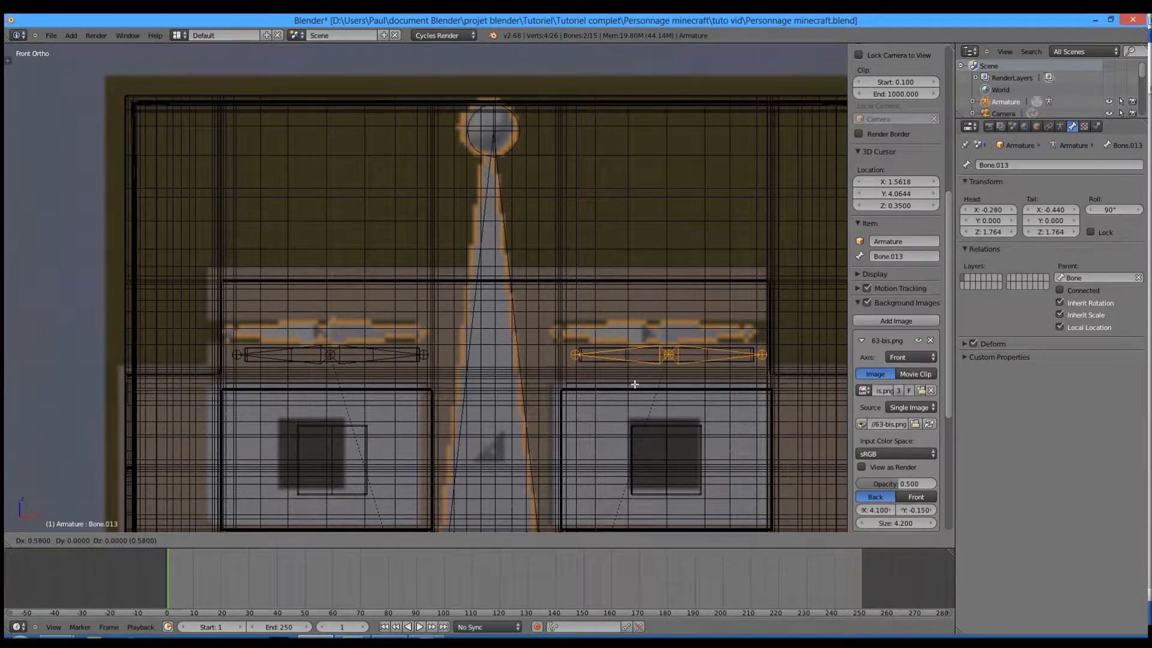
pyautogui.click(635, 384)
# Step: Raise the eyebrow mesh to Z 2.151 so it lines up with the eyebrow bones in the reference image
pyautogui.press('Tab')
pyautogui.rightClick(386, 352)
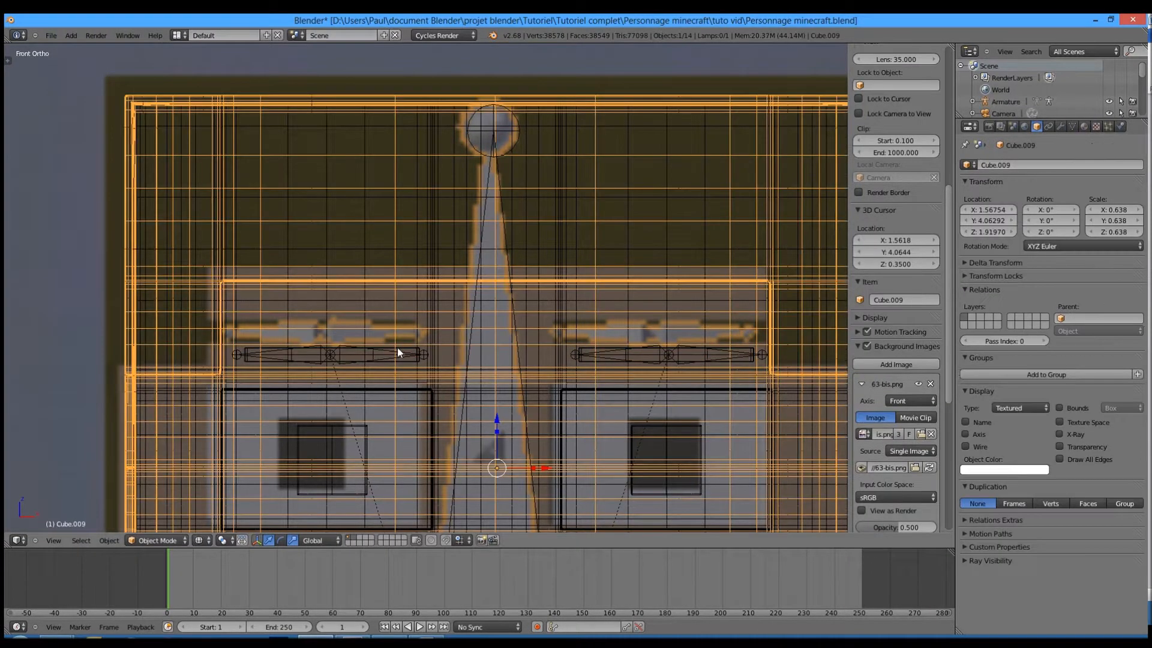
pyautogui.rightClick(420, 348)
pyautogui.moveTo(499, 307); pyautogui.dragTo(501, 285)
pyautogui.press('s')
pyautogui.rightClick(729, 279)
# Step: Scale up only the vertices of the eyebrow on the positive X side of the eyebrow mesh
pyautogui.press('Tab')
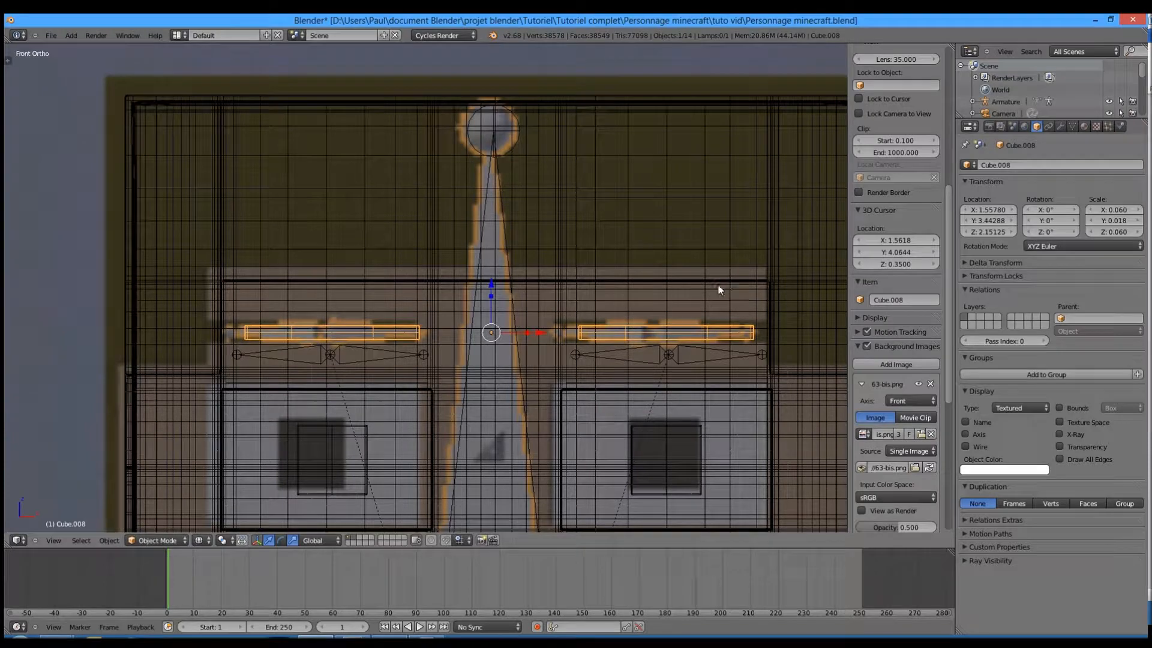
pyautogui.press('a')
pyautogui.press('a')
pyautogui.press('s')
pyautogui.rightClick(691, 311)
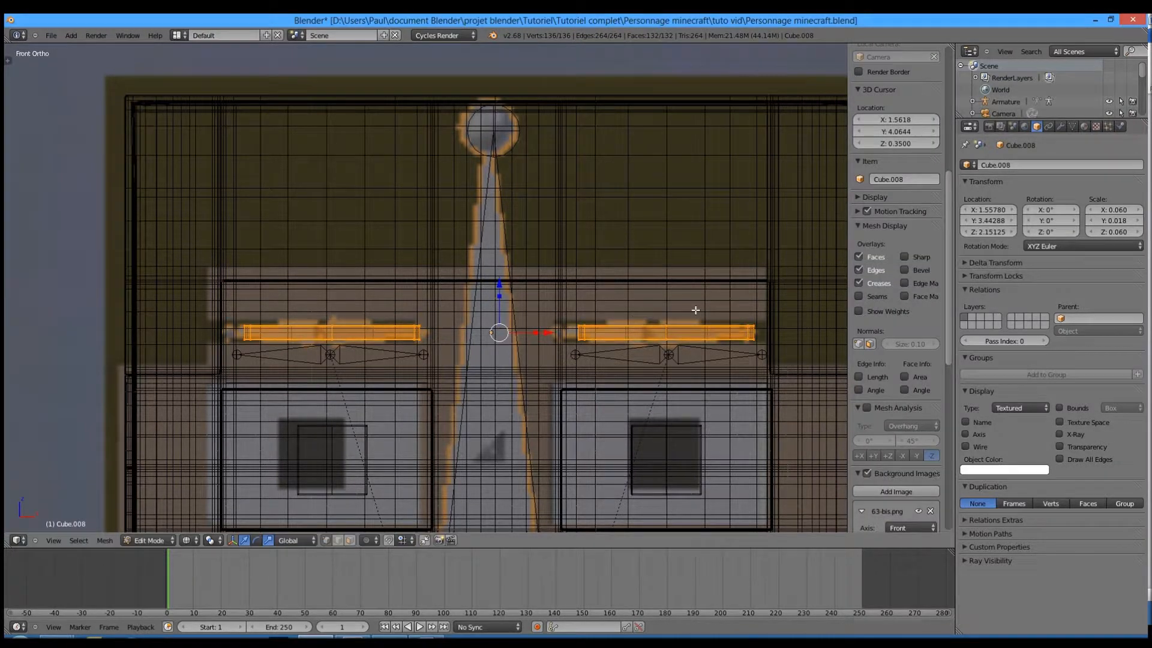
pyautogui.press('a')
pyautogui.press('b')
pyautogui.moveTo(539, 304); pyautogui.dragTo(780, 392)
pyautogui.press('s')
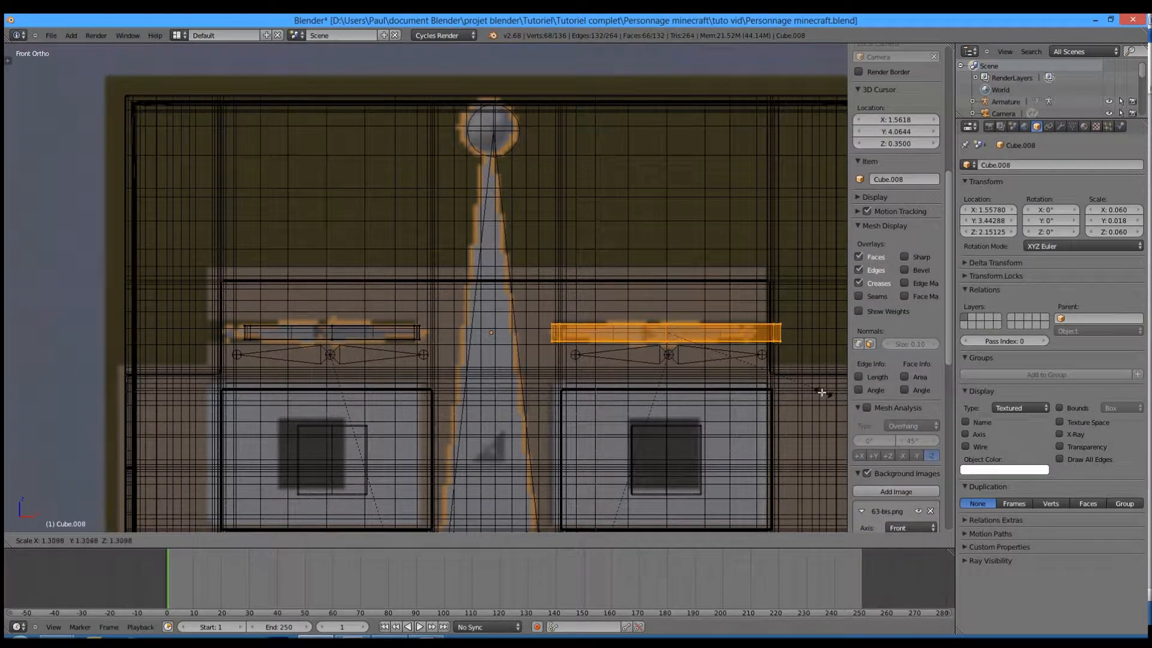
pyautogui.click(816, 393)
# Step: Scale up the vertices of the eyebrow on the negative X side to about the other eyebrow's size
pyautogui.press('Tab')
pyautogui.rightClick(369, 340)
pyautogui.press('Tab')
pyautogui.press('Tab')
pyautogui.rightClick(377, 340)
pyautogui.press('Tab')
pyautogui.press('a')
pyautogui.press('b')
pyautogui.moveTo(219, 304); pyautogui.dragTo(438, 382)
pyautogui.press('s')
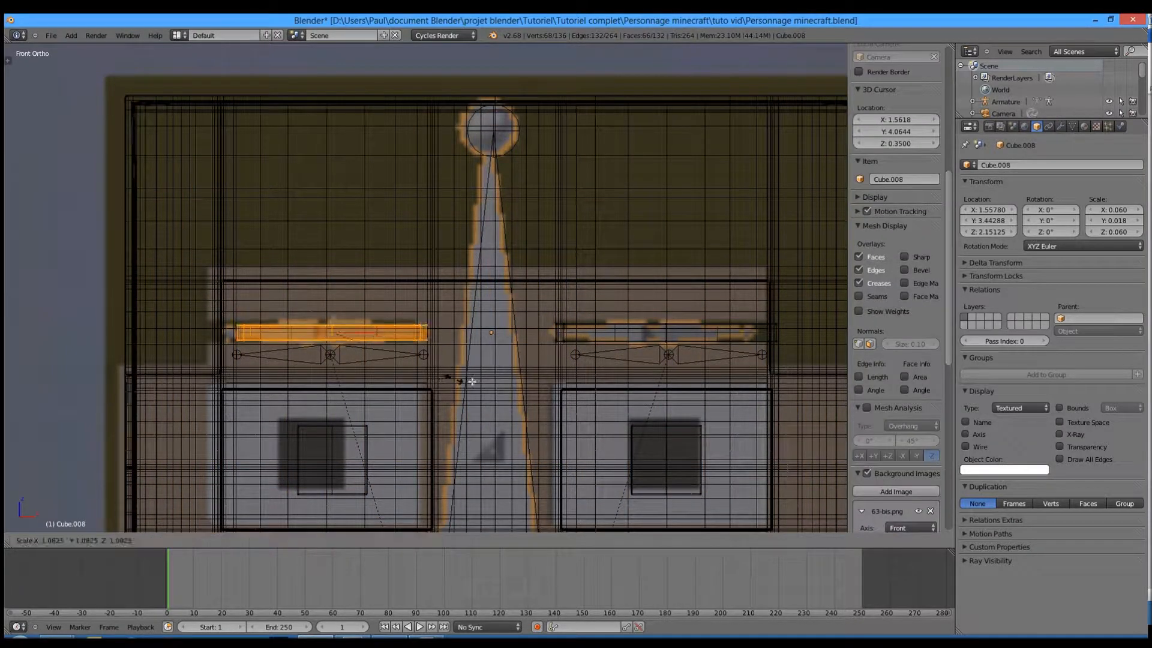
pyautogui.click(483, 383)
pyautogui.press('s')
pyautogui.click(470, 382)
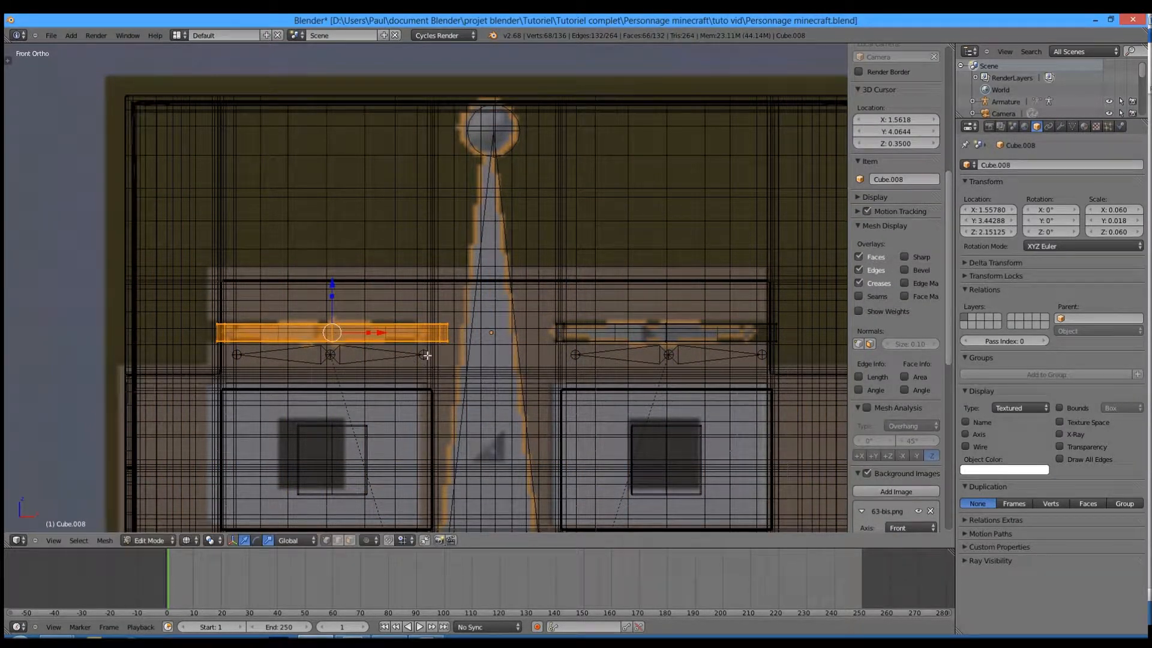
# Step: Shift the negative X eyebrow outward along X and shrink it slightly to mirror the other eyebrow
pyautogui.press('g')
pyautogui.press('x')
pyautogui.click(364, 334)
pyautogui.press('s')
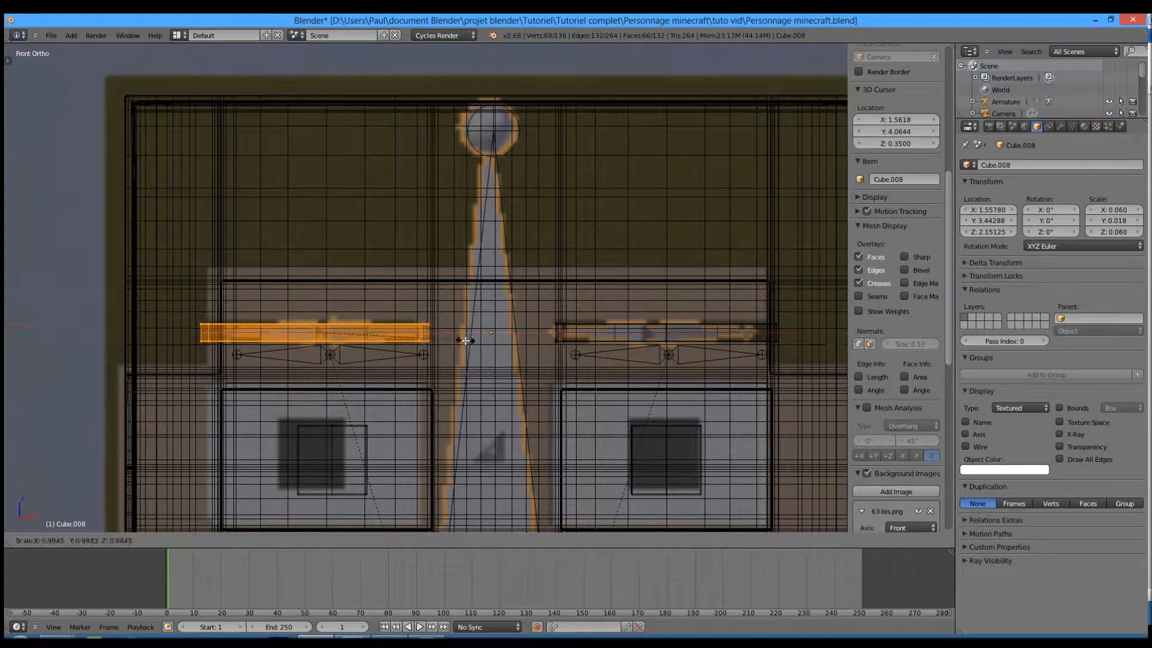
pyautogui.click(460, 339)
pyautogui.press('g')
pyautogui.press('x')
pyautogui.click(367, 331)
# Step: Adjust the negative X eyebrow along Z to level it with the other one and leave mesh editing
pyautogui.press('g')
pyautogui.press('z')
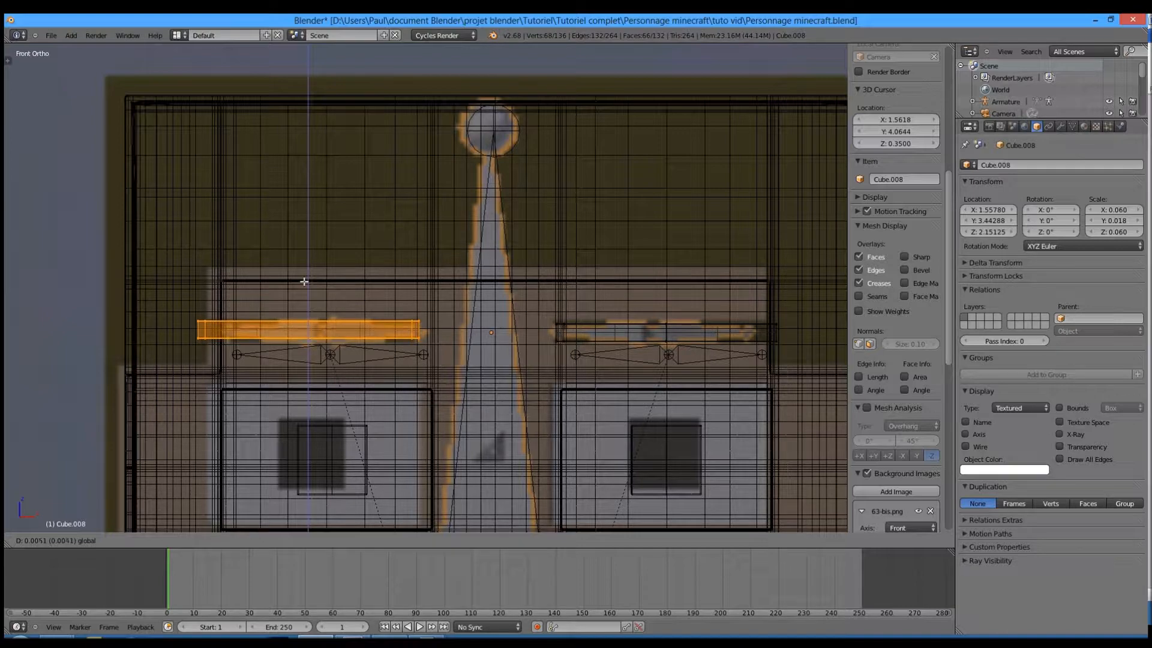
pyautogui.click(306, 282)
pyautogui.moveTo(308, 283); pyautogui.dragTo(308, 285)
pyautogui.press('Tab')
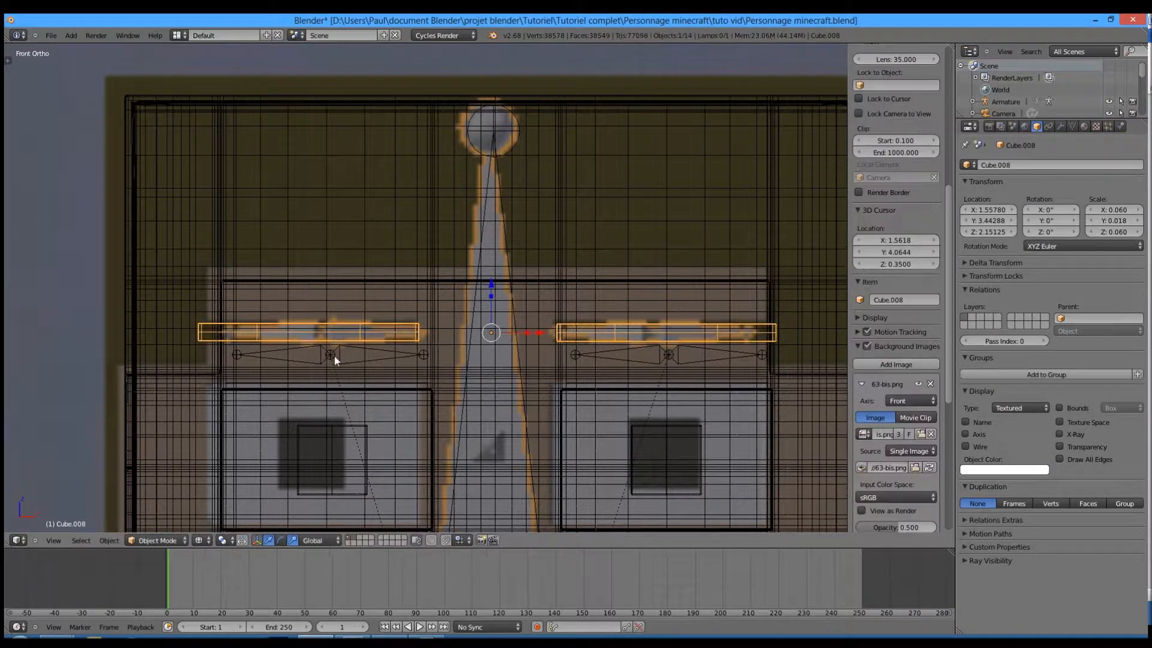
# Step: Move the two negative X eyebrow bones -0.05 along X and 0.04 along Z onto their eyebrow mesh
pyautogui.rightClick(335, 356)
pyautogui.press('Tab')
pyautogui.rightClick(356, 349)
pyautogui.keyDown('shift'); pyautogui.rightClick(312, 347); pyautogui.keyUp('shift')
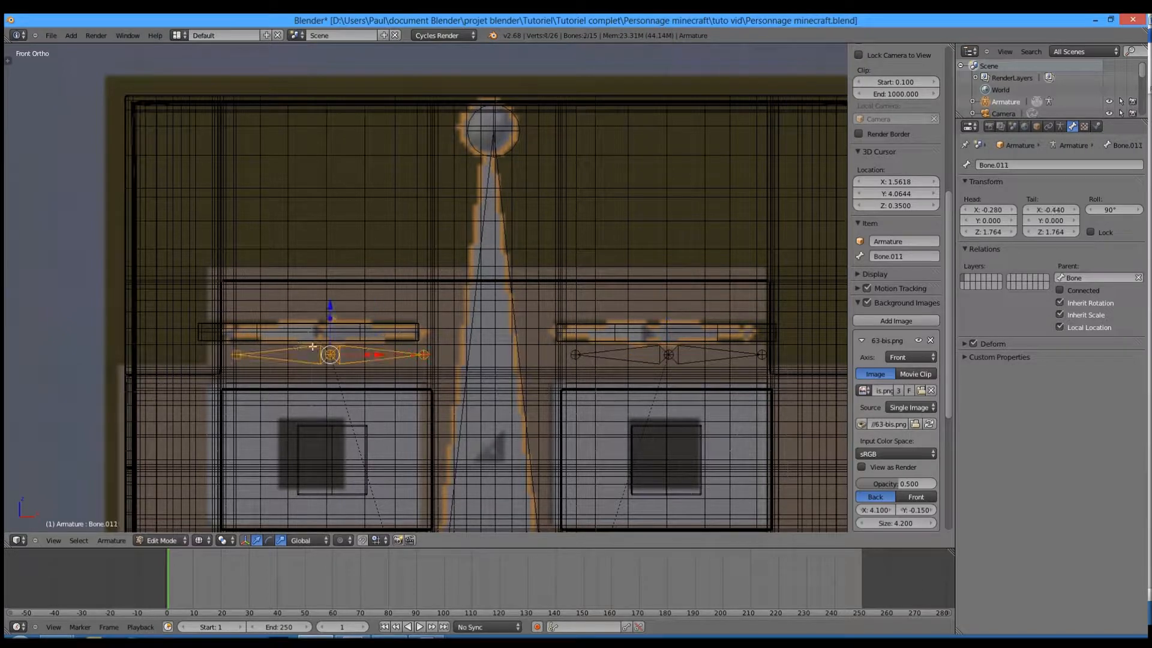
pyautogui.press('g')
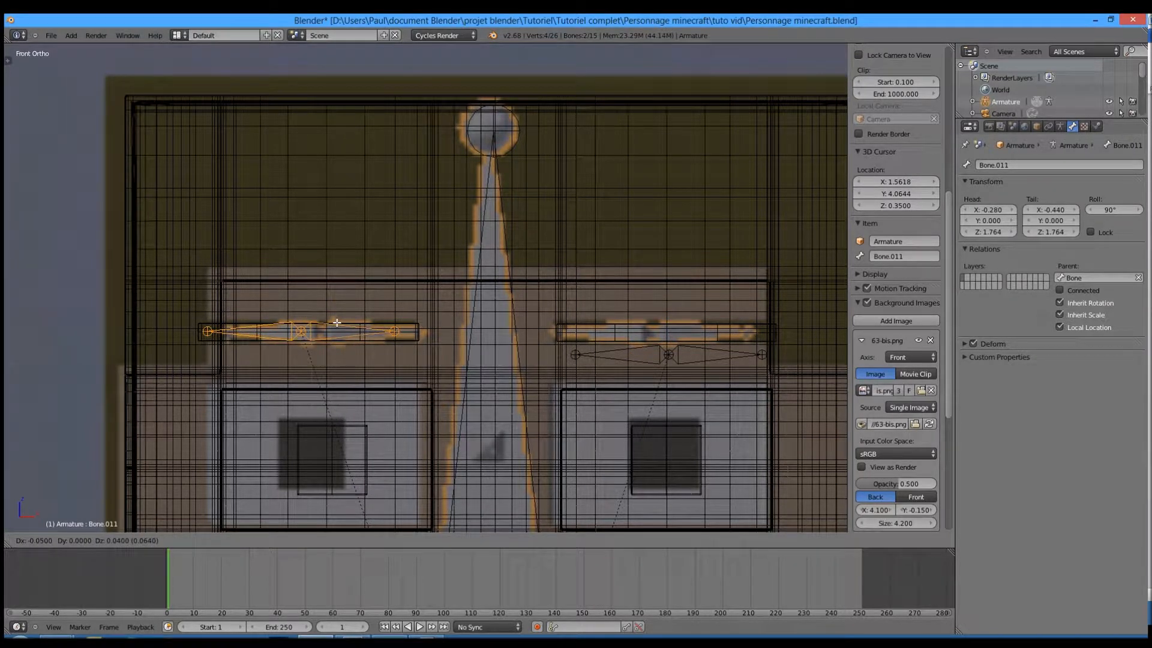
pyautogui.click(338, 322)
pyautogui.scroll(4, 265, 370)
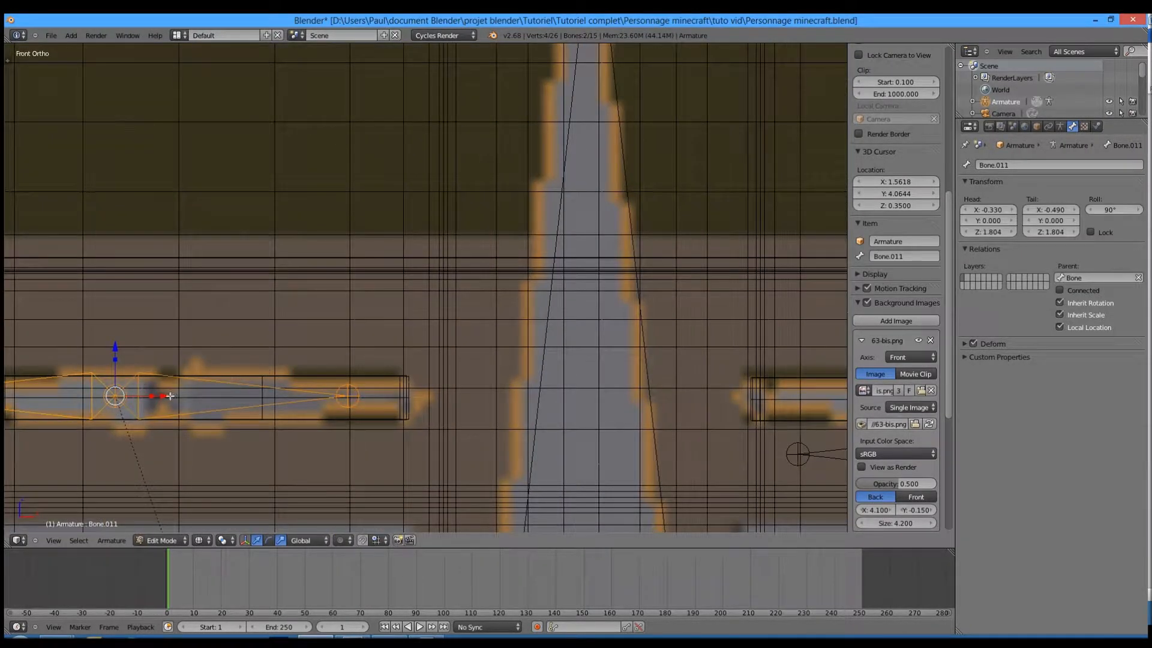
# Step: Raise the two positive X eyebrow bones along Z to 1.800, onto their eyebrow mesh
pyautogui.scroll(-4, 174, 397)
pyautogui.rightClick(696, 370)
pyautogui.keyDown('shift'); pyautogui.rightClick(750, 367); pyautogui.keyUp('shift')
pyautogui.press('g')
pyautogui.press('z')
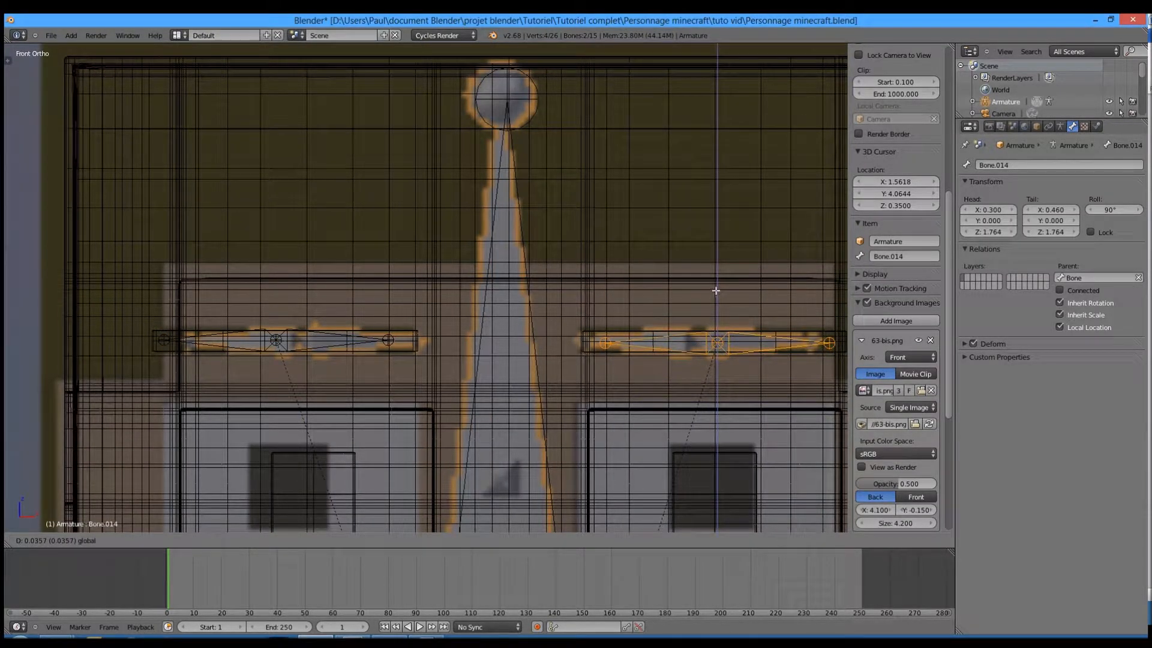
pyautogui.click(716, 291)
pyautogui.press('Tab')
# Step: Duplicate the positive X eyebrow bones and centre the copies just above the mouth, with their heads at X 0.000 and Z 1.361
pyautogui.scroll(-5, 559, 372)
pyautogui.scroll(2, 504, 369)
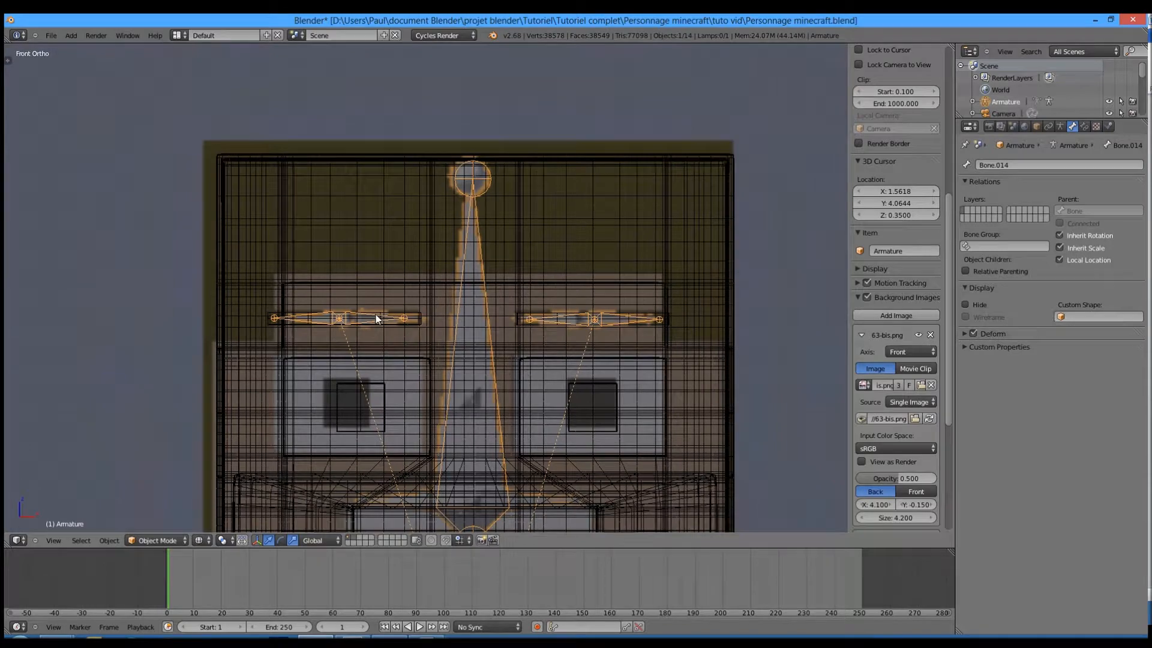
pyautogui.scroll(2, 378, 348)
pyautogui.keyDown('shift'); pyautogui.moveTo(351, 378); pyautogui.dragTo(349, 233, button='middle'); pyautogui.keyUp('shift')
pyautogui.press('Tab')
pyautogui.scroll(-3, 379, 264)
pyautogui.keyDown('shift'); pyautogui.moveTo(485, 285); pyautogui.dragTo(488, 269, button='middle'); pyautogui.keyUp('shift')
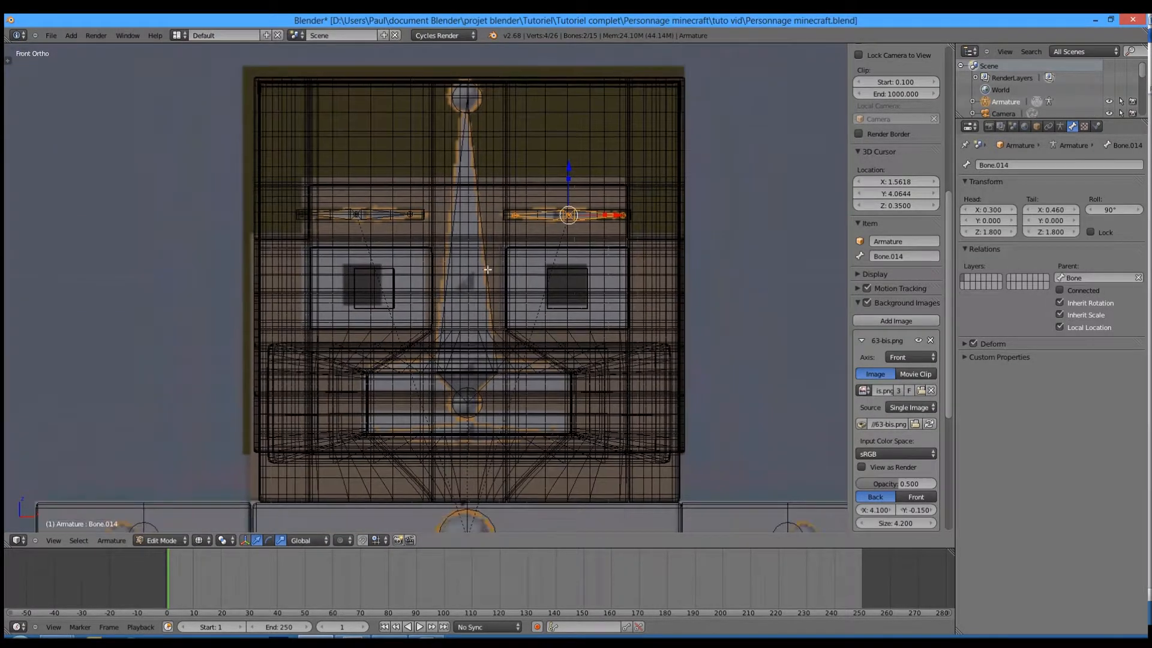
pyautogui.hotkey('shift', 'd')
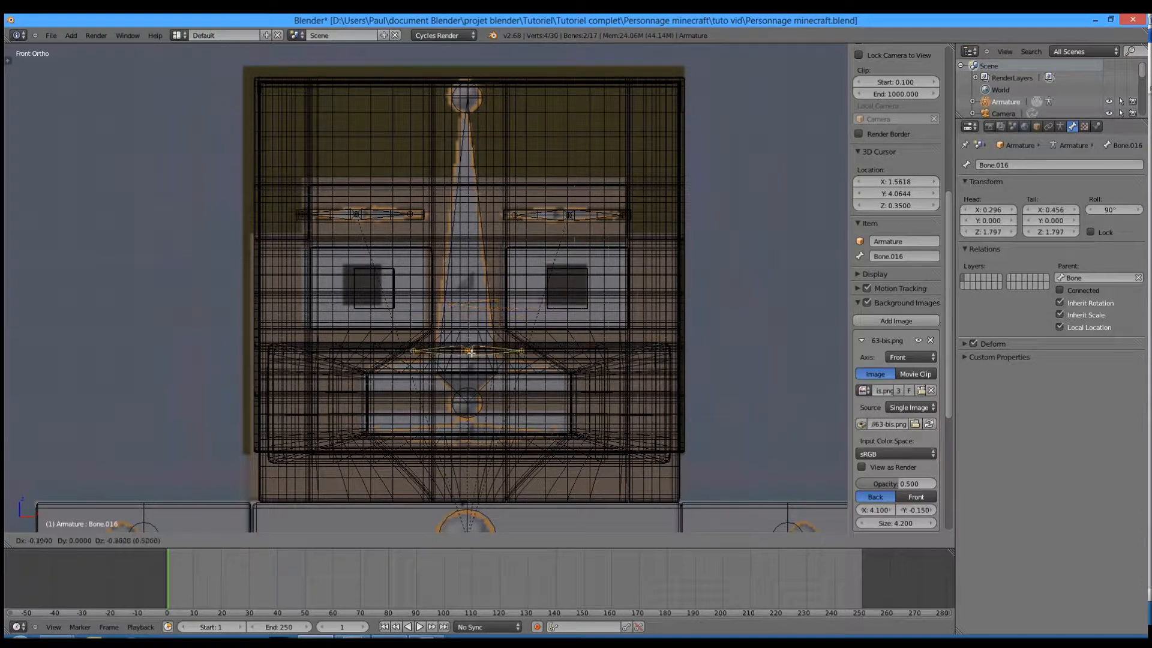
pyautogui.keyDown('ctrl'); pyautogui.click(475, 366); pyautogui.keyUp('ctrl')
pyautogui.scroll(3, 479, 384)
pyautogui.keyDown('shift'); pyautogui.moveTo(498, 414); pyautogui.dragTo(497, 373, button='middle'); pyautogui.keyUp('shift')
pyautogui.moveTo(495, 365); pyautogui.dragTo(495, 327)
# Step: Scale the two upper mouth bones outward along the mouth's width, bringing the positive X tail to X 0.261
pyautogui.press('s')
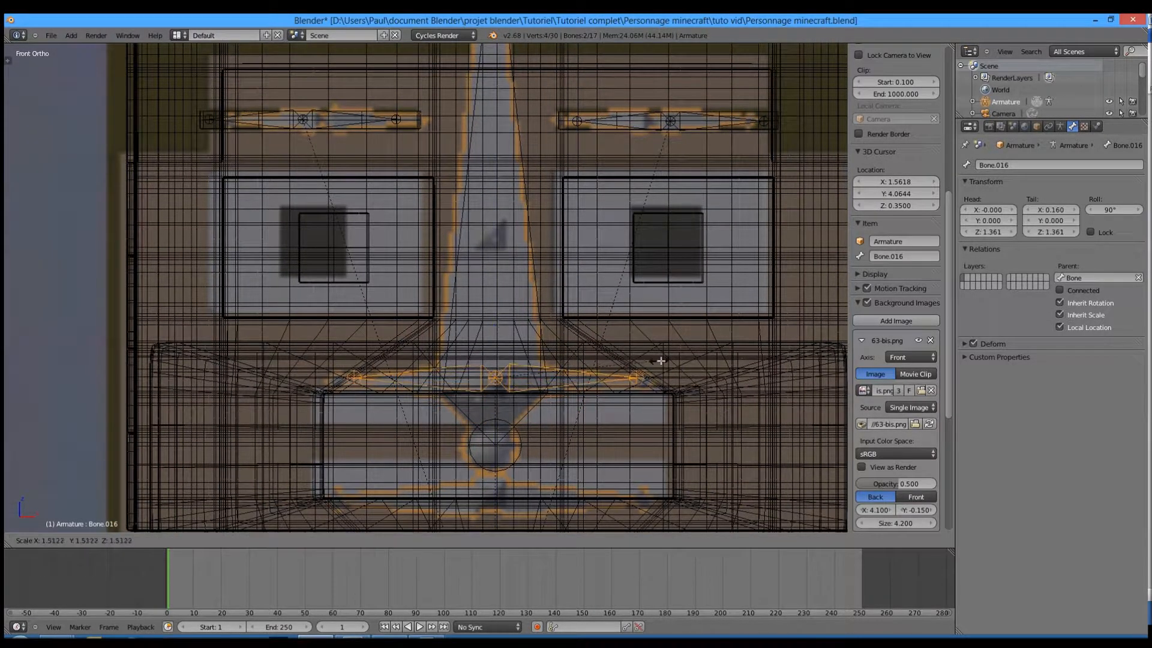
pyautogui.click(668, 361)
pyautogui.press('s')
pyautogui.click(531, 332)
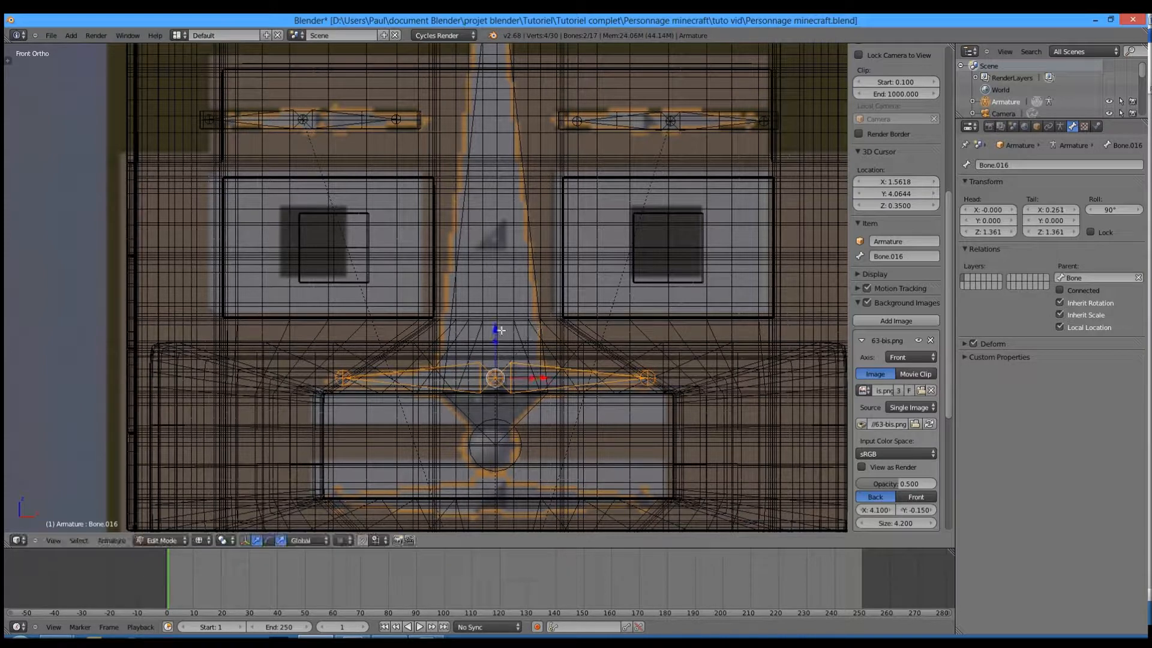
# Step: Lower the upper mouth bones to Z 1.354, shift their heads to X -0.009 and rescale the positive X tail to X 0.257
pyautogui.moveTo(495, 331); pyautogui.dragTo(495, 336)
pyautogui.press('s')
pyautogui.click(578, 346)
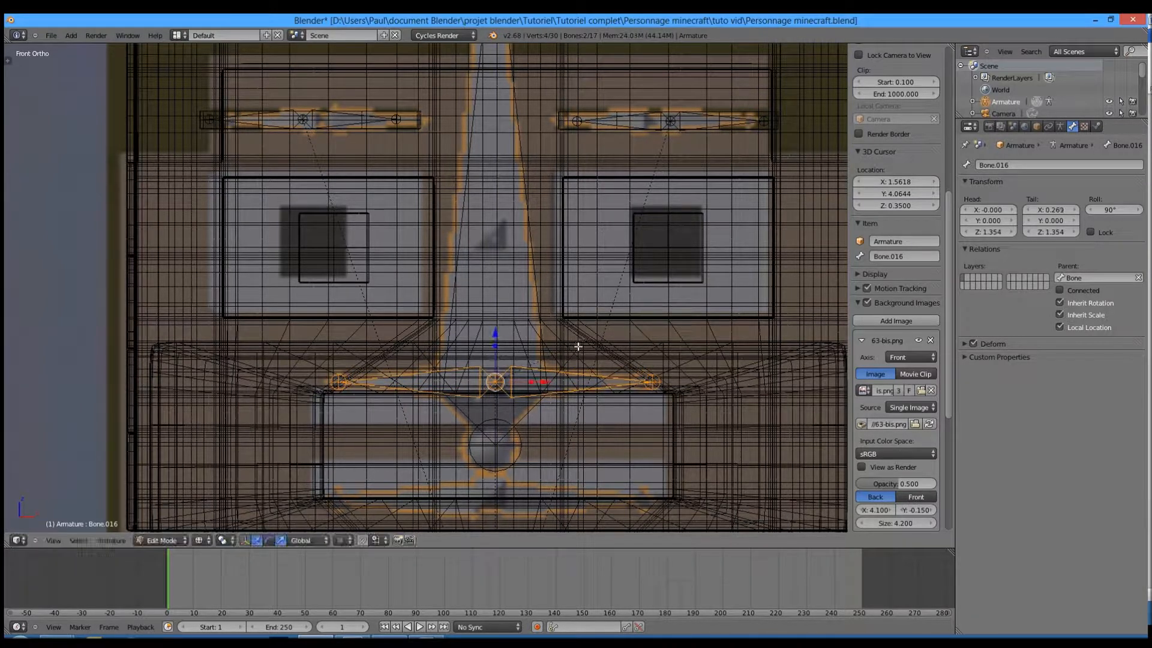
pyautogui.moveTo(550, 380); pyautogui.dragTo(545, 380)
pyautogui.press('s')
pyautogui.click(640, 364)
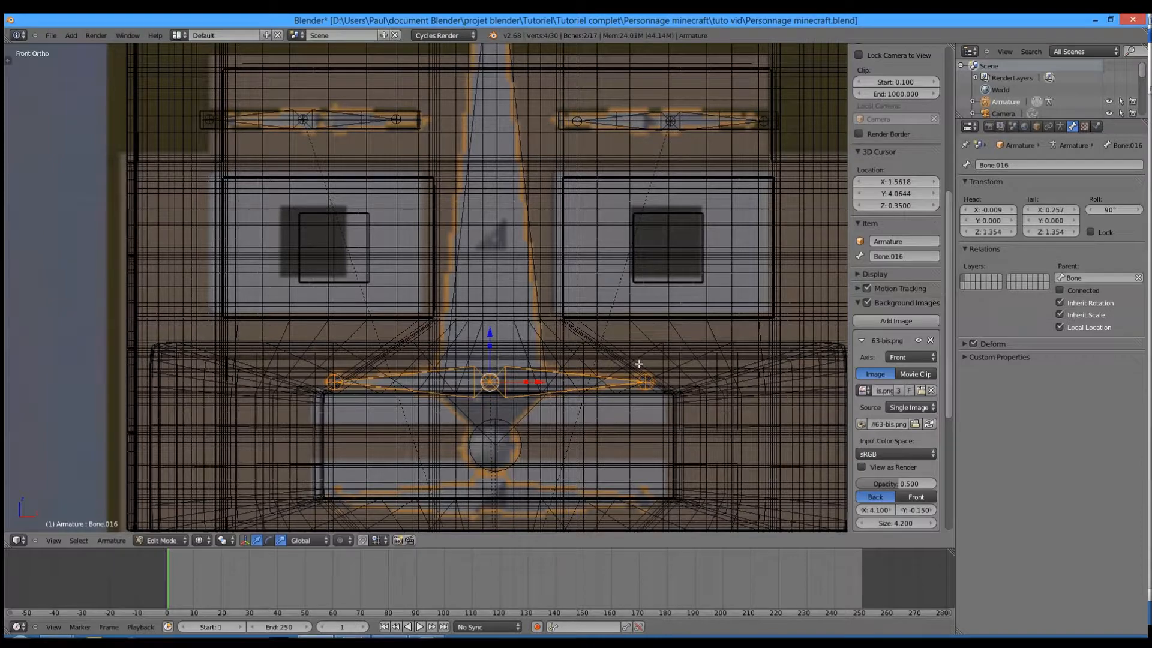
# Step: Duplicate the upper mouth bones and move the copies down to the mouth's lower edge, with heads at Z 1.154
pyautogui.scroll(-2, 503, 402)
pyautogui.keyDown('shift'); pyautogui.moveTo(503, 401); pyautogui.dragTo(510, 332, button='middle'); pyautogui.keyUp('shift')
pyautogui.hotkey('shift', 'd')
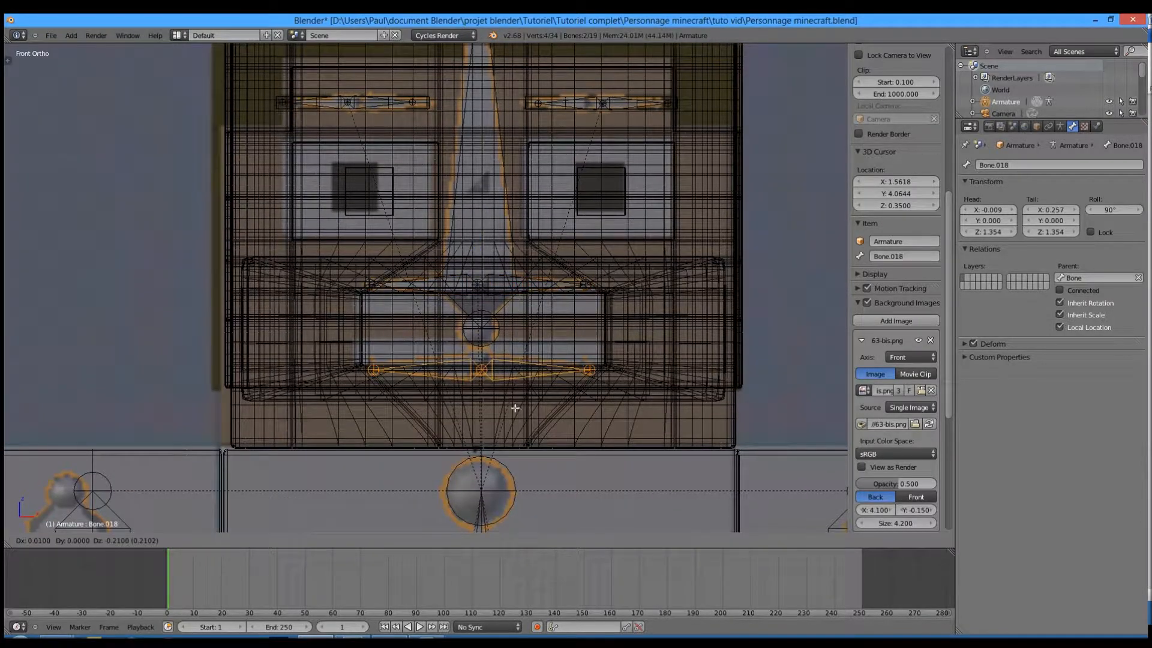
pyautogui.click(515, 405)
pyautogui.scroll(2, 518, 403)
pyautogui.scroll(-1, 524, 284)
pyautogui.keyDown('shift'); pyautogui.scroll(4, 495, 218); pyautogui.keyUp('shift')
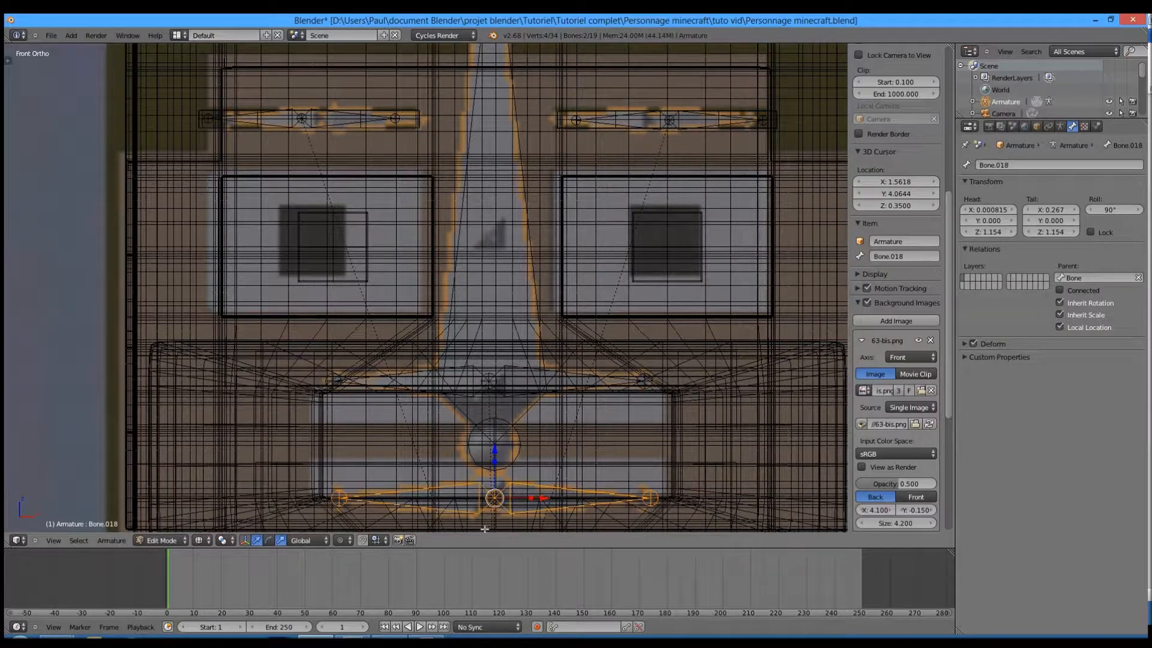
# Step: In right view, select all eyebrow and mouth bones and move them along Y to the front of the face
pyautogui.scroll(-8, 478, 245)
pyautogui.press('KP_3')
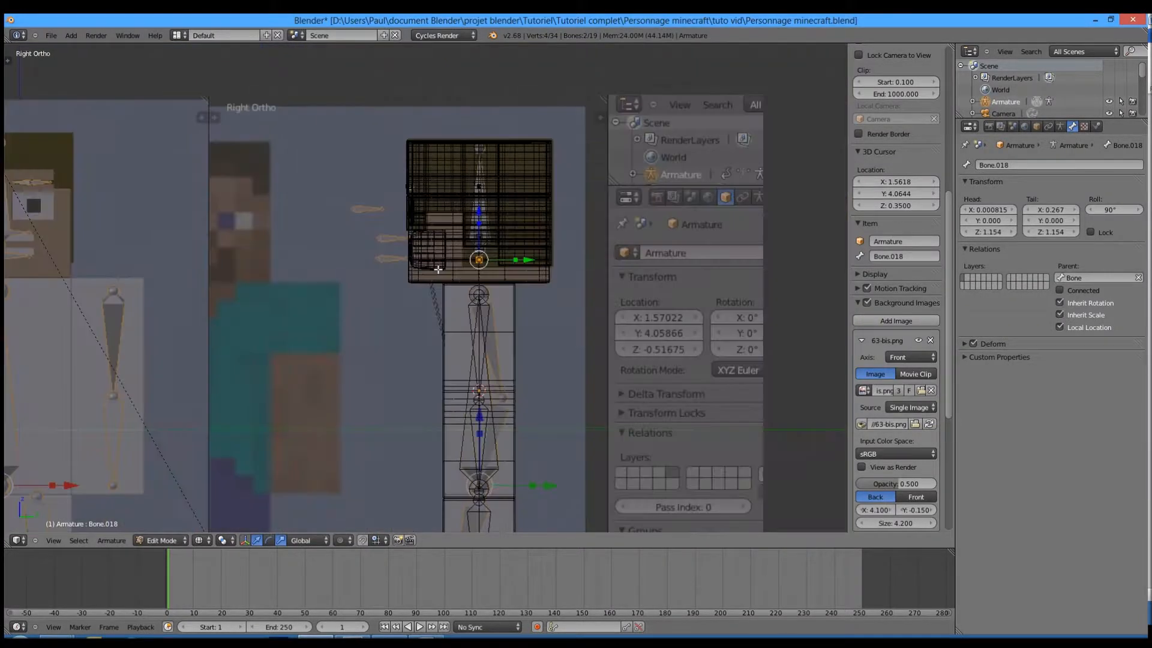
pyautogui.scroll(6, 446, 261)
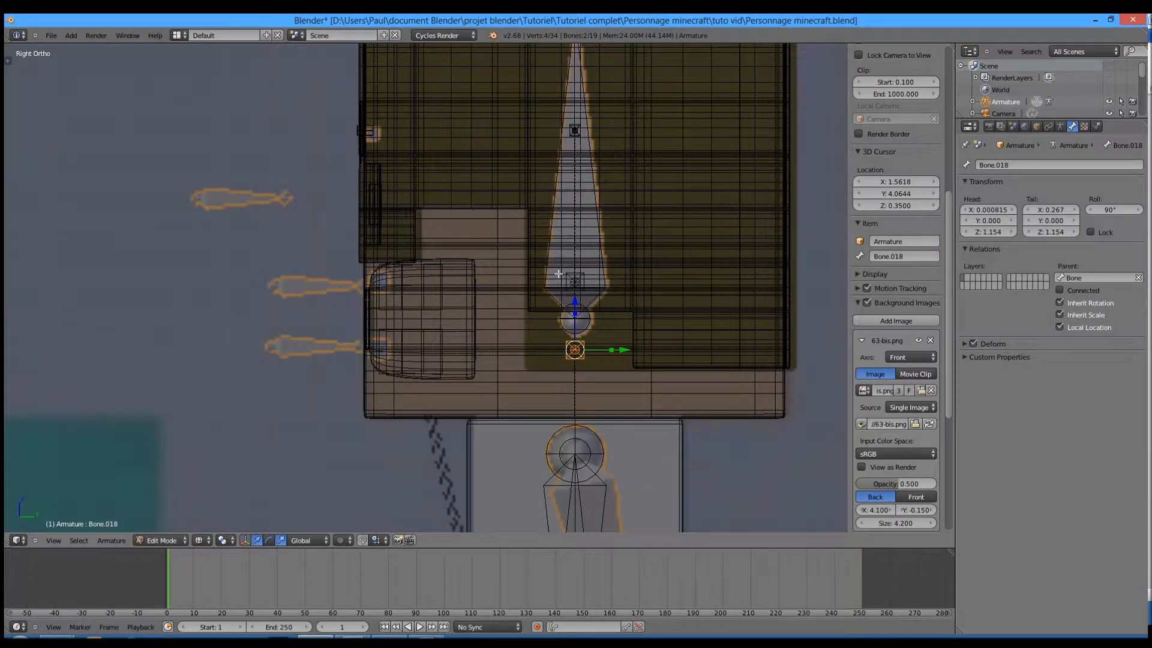
pyautogui.press('b')
pyautogui.moveTo(553, 259); pyautogui.dragTo(589, 291)
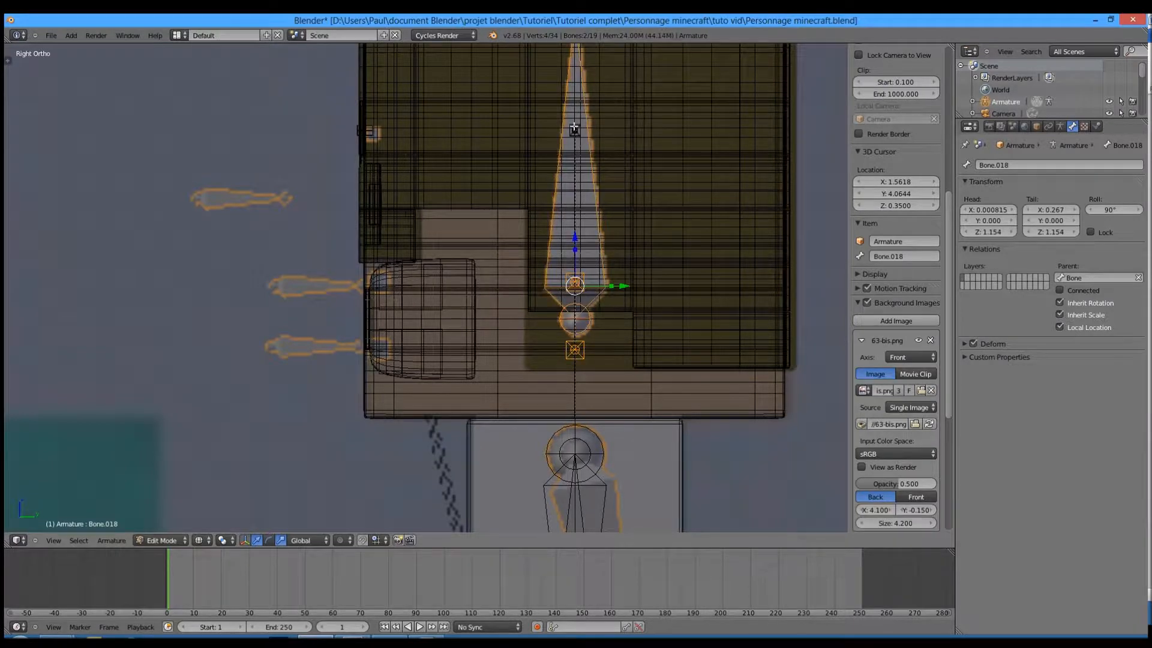
pyautogui.keyDown('shift'); pyautogui.rightClick(599, 184); pyautogui.keyUp('shift')
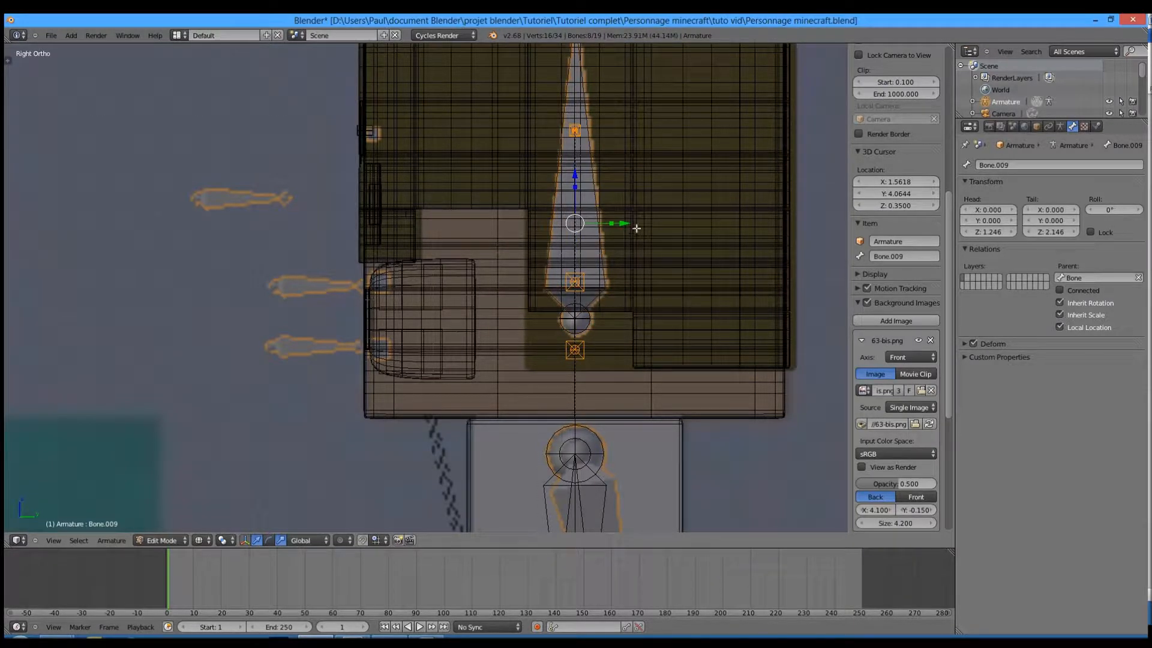
pyautogui.moveTo(628, 224); pyautogui.dragTo(434, 227)
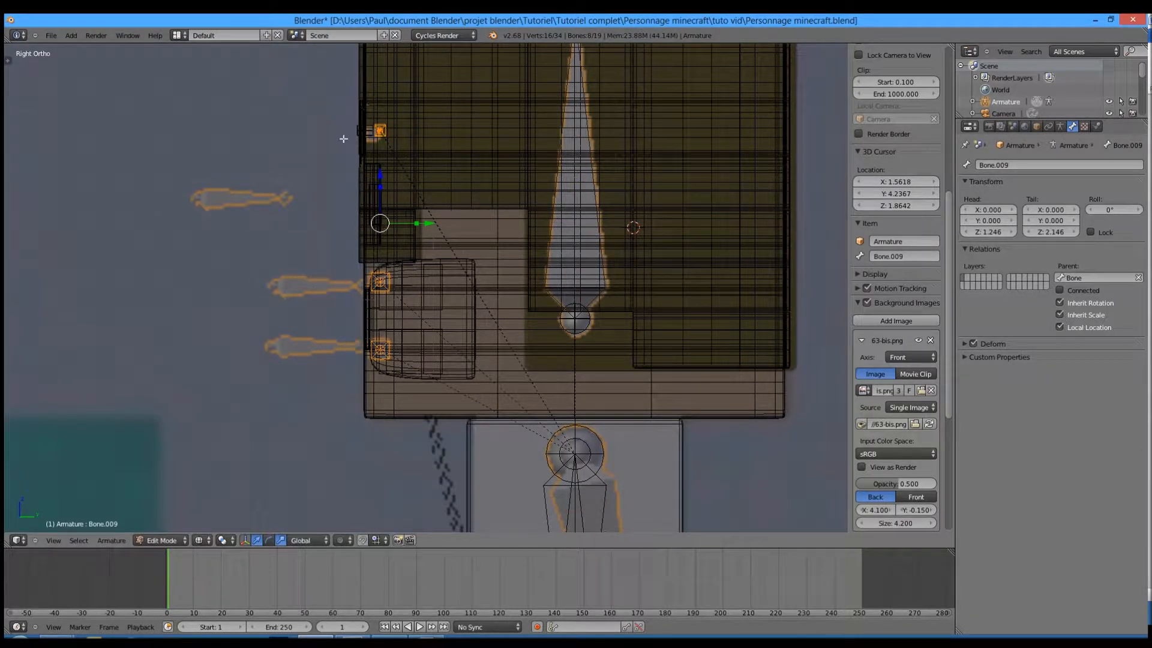
pyautogui.press('a')
pyautogui.press('b')
pyautogui.moveTo(356, 106); pyautogui.dragTo(413, 130)
pyautogui.press('a')
# Step: Place the 3D cursor on the upper reference bone in front of the face and add a new bone there
pyautogui.click(223, 203)
pyautogui.press('space')
pyautogui.write('add b')
pyautogui.press('Down')
pyautogui.press('Down')
pyautogui.press('Down')
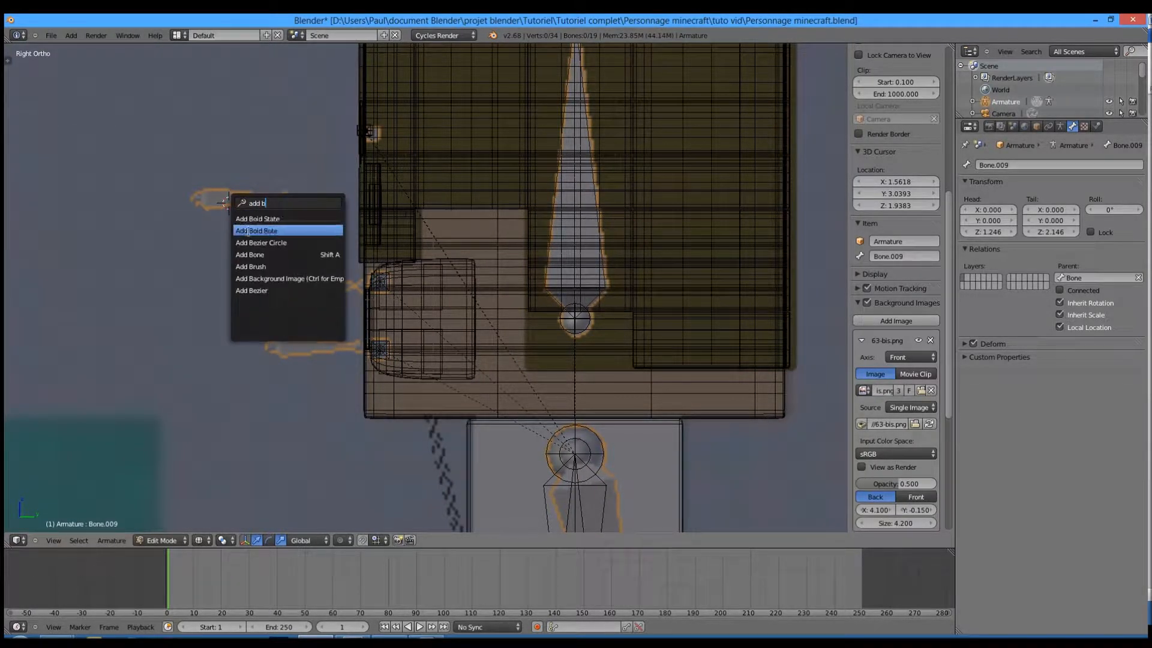
pyautogui.press('Return')
pyautogui.rightClick(225, 198)
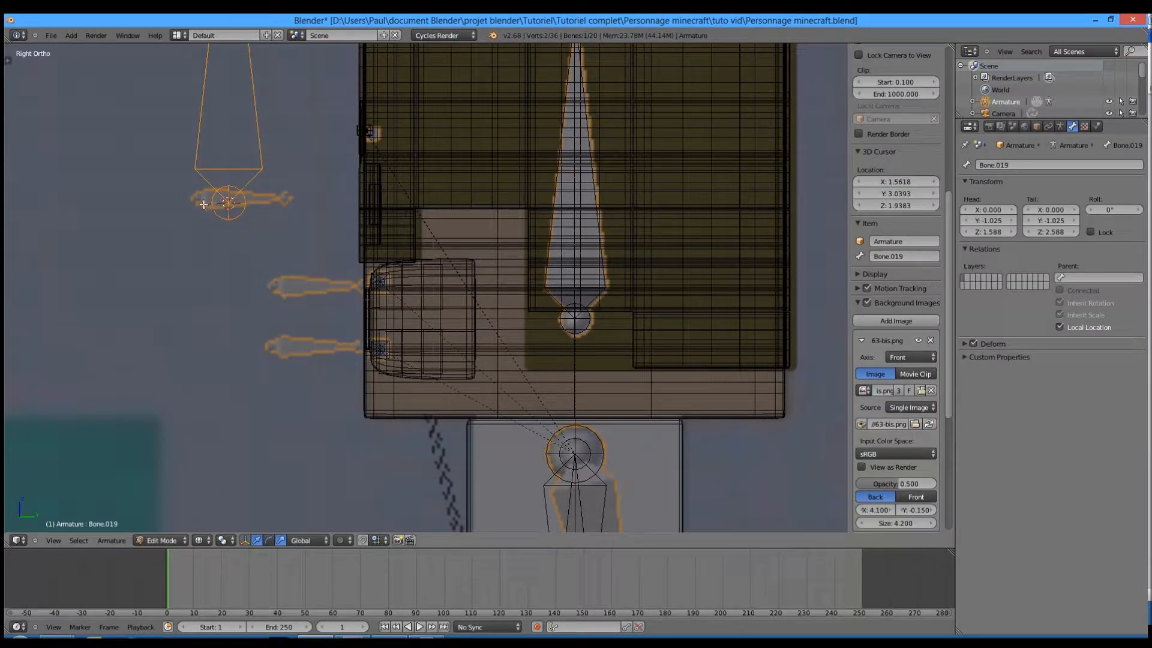
pyautogui.press('h')
pyautogui.hotkey('ctrl', 'z')
# Step: Rotate the new bone horizontal toward the face and position it with head at Y -1.425, tail at Y -0.425 and Z 1.588
pyautogui.press('g')
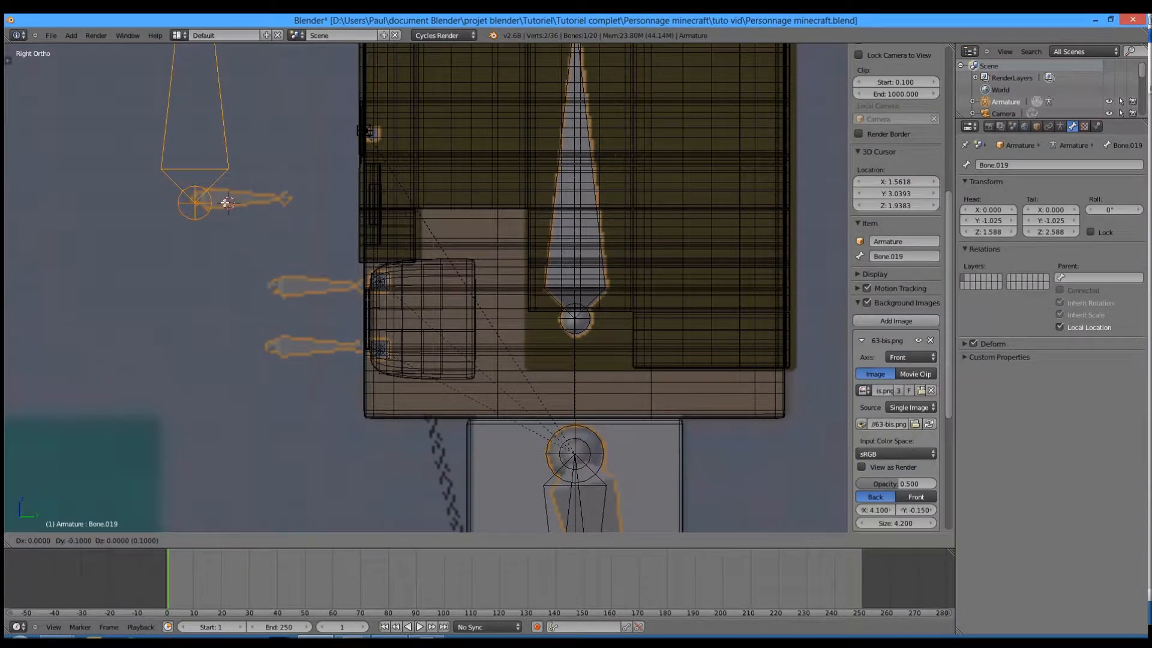
pyautogui.click(203, 198)
pyautogui.scroll(-3, 203, 172)
pyautogui.keyDown('shift'); pyautogui.moveTo(406, 216); pyautogui.dragTo(456, 274, button='middle'); pyautogui.keyUp('shift')
pyautogui.press('r')
pyautogui.click(309, 300)
pyautogui.press('g')
pyautogui.click(397, 340)
# Step: Scale the new bone down and fit it onto the upper reference bone, with head at Y -1.139 and Z 1.597
pyautogui.press('s')
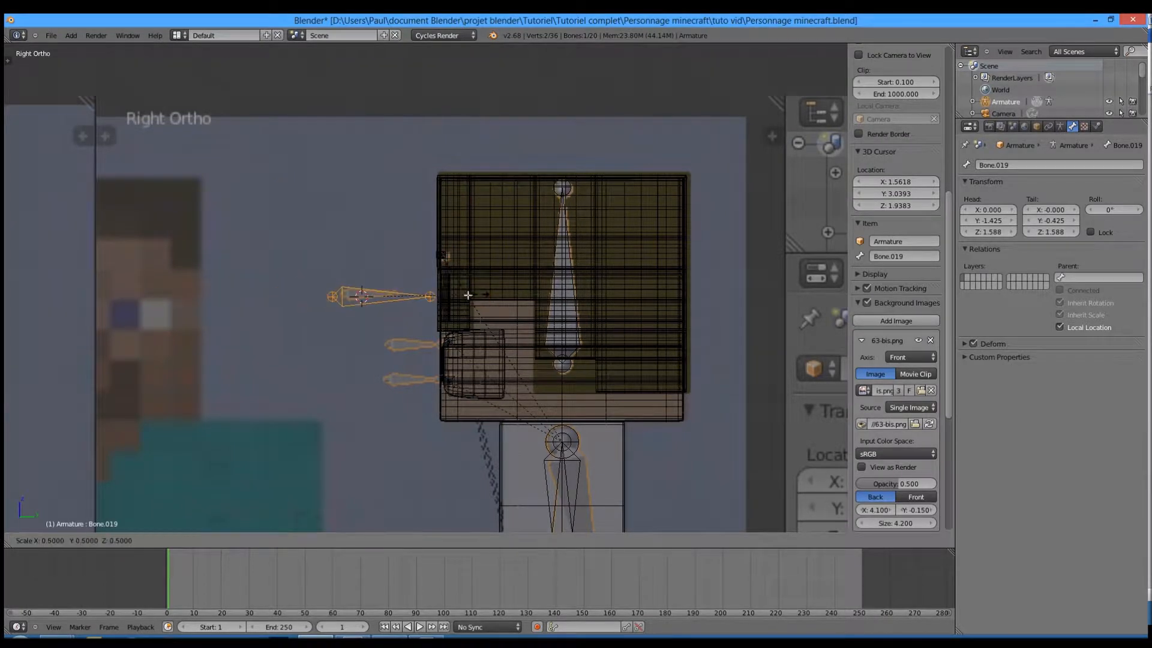
pyautogui.click(430, 298)
pyautogui.scroll(4, 408, 303)
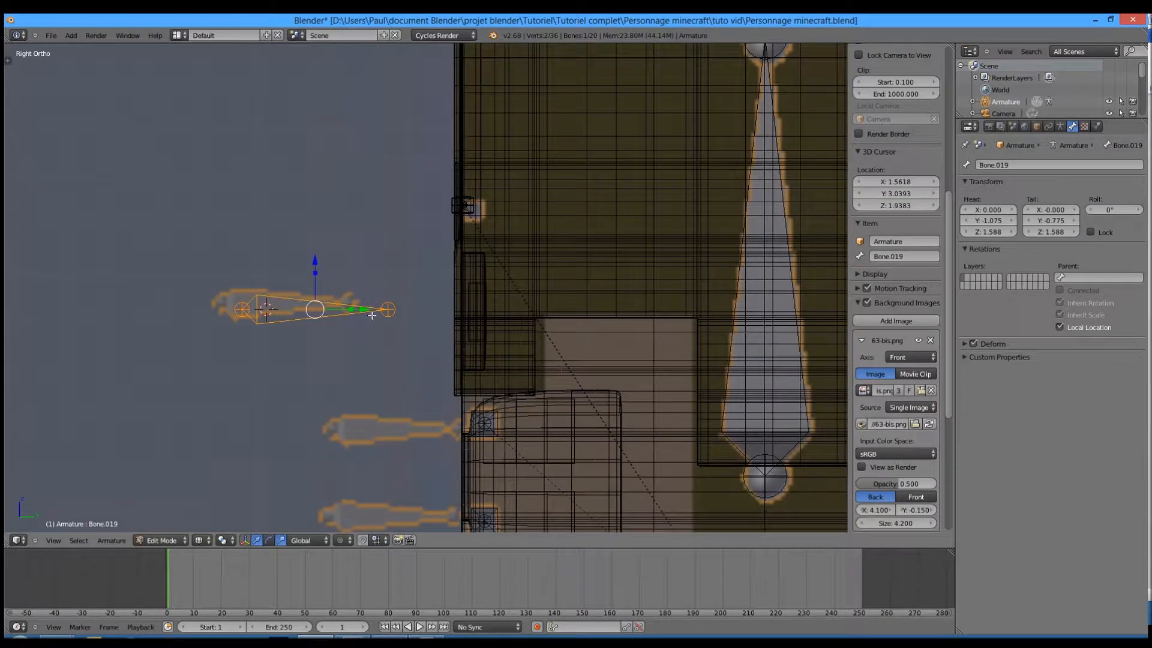
pyautogui.press('g')
pyautogui.click(336, 303)
# Step: Duplicate the control bone twice onto the two lower reference bones, with heads at Y -0.901 and Z 1.343 and 1.163
pyautogui.hotkey('shift', 'd')
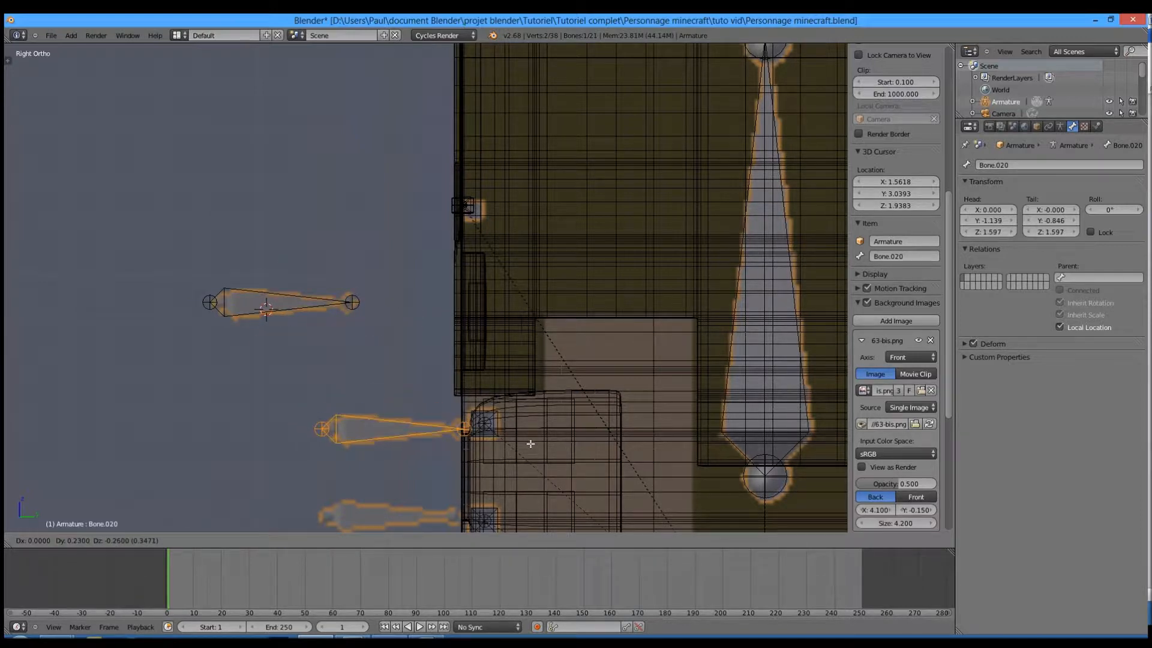
pyautogui.click(536, 442)
pyautogui.keyDown('shift'); pyautogui.moveTo(425, 451); pyautogui.dragTo(444, 357, button='middle'); pyautogui.keyUp('shift')
pyautogui.hotkey('shift', 'd')
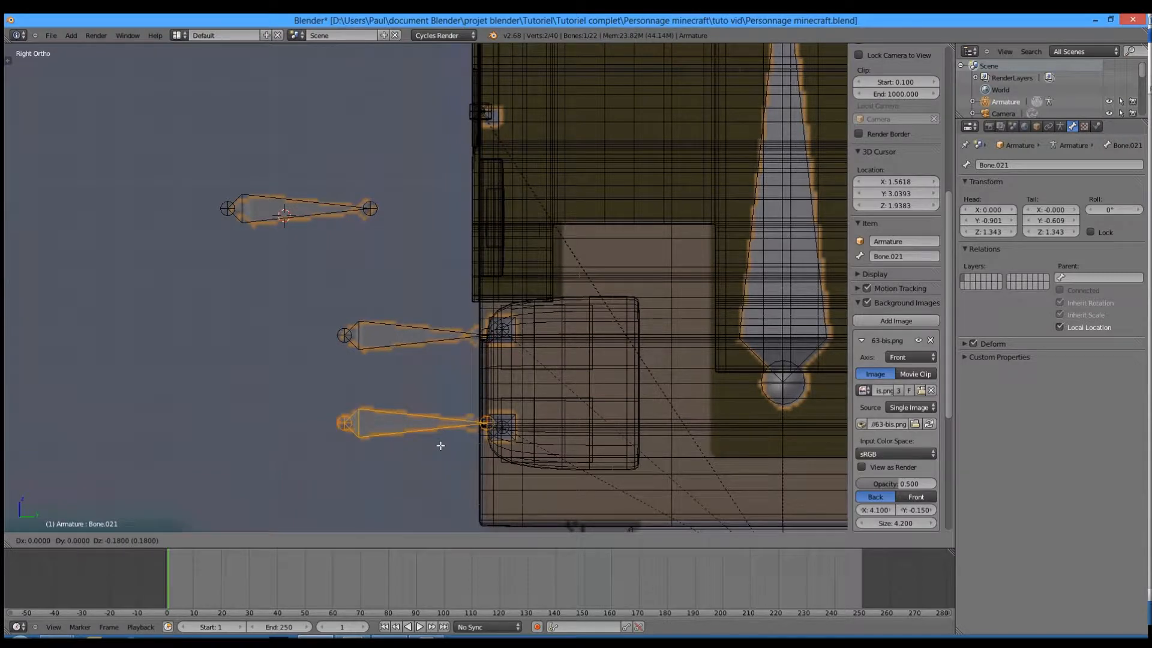
pyautogui.click(439, 446)
# Step: Select both knee joints in right view and move them onto the reference knee, about -0.26 in Y and 0.05 in Z
pyautogui.scroll(-5, 425, 424)
pyautogui.keyDown('shift'); pyautogui.moveTo(425, 423); pyautogui.dragTo(372, 169, button='middle'); pyautogui.keyUp('shift')
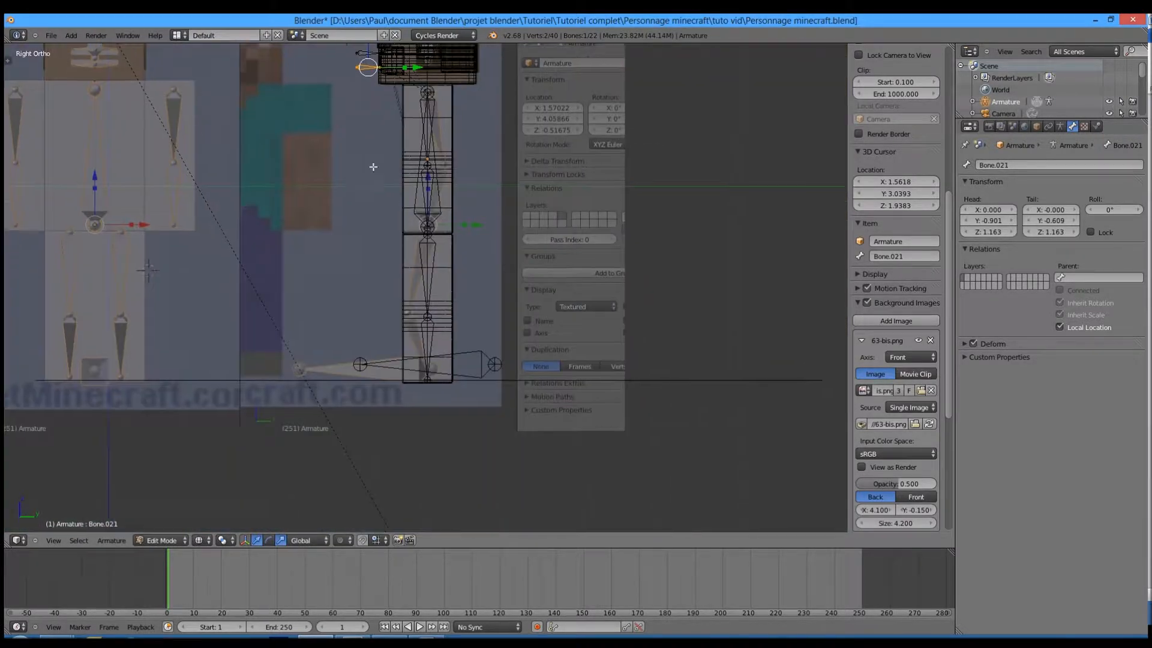
pyautogui.scroll(5, 373, 168)
pyautogui.press('a')
pyautogui.press('b')
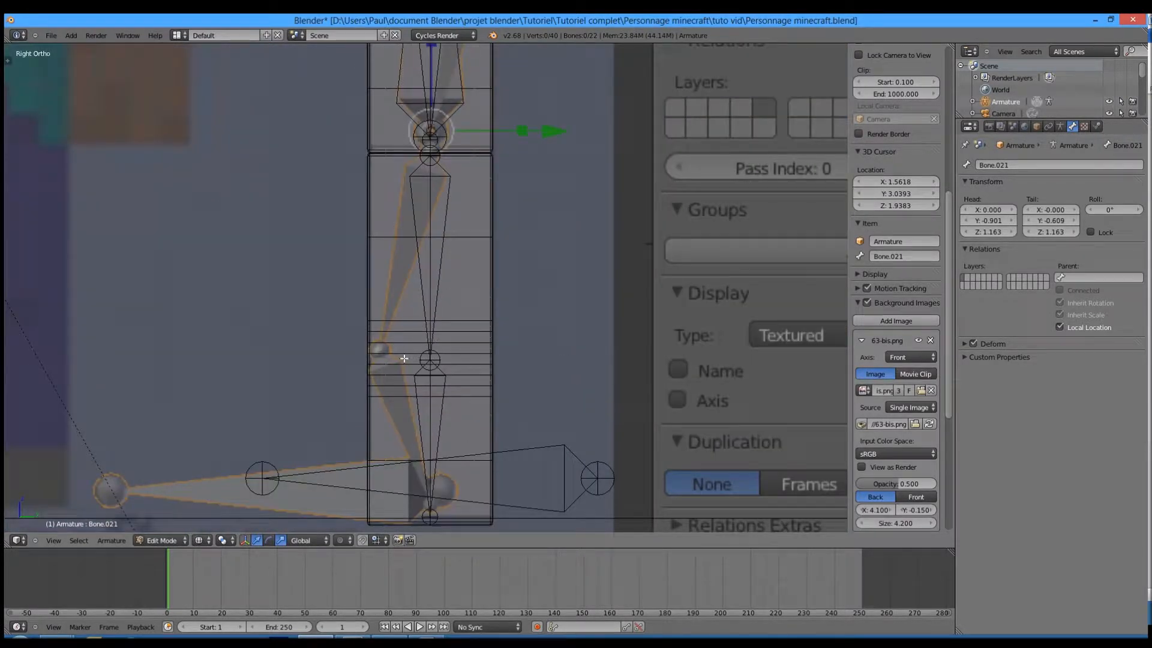
pyautogui.rightClick(441, 363)
pyautogui.scroll(6, 442, 385)
pyautogui.keyDown('shift'); pyautogui.moveTo(443, 385); pyautogui.dragTo(478, 333, button='middle'); pyautogui.keyUp('shift')
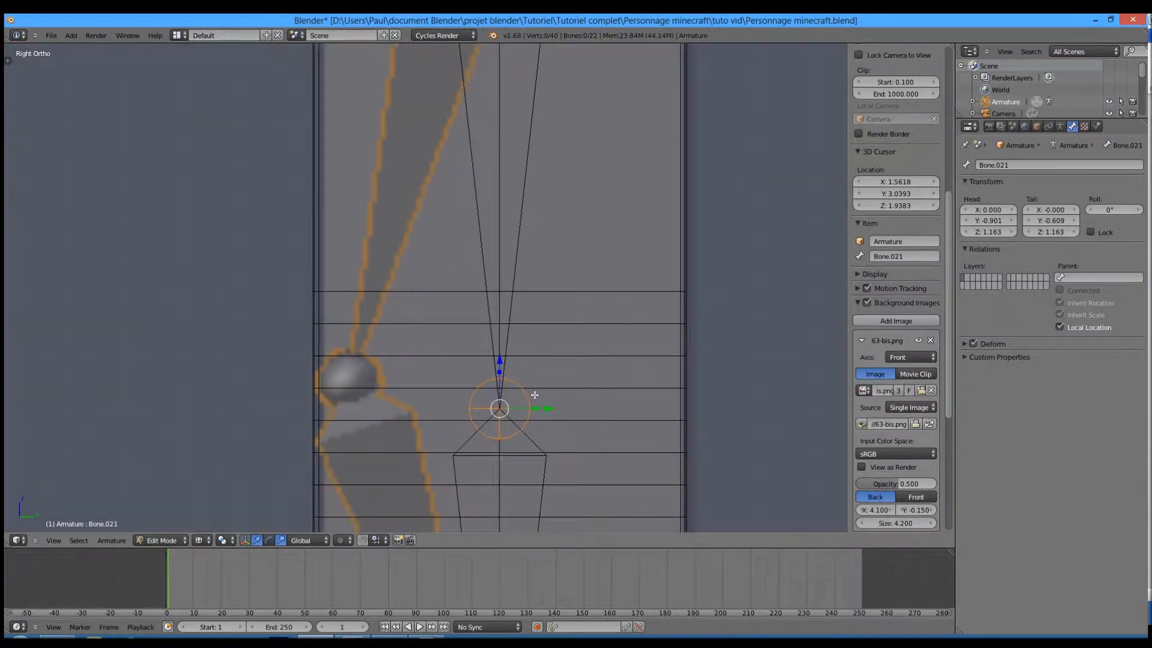
pyautogui.press('g')
pyautogui.rightClick(484, 388)
pyautogui.moveTo(549, 400)
pyautogui.mouseDown(button='middle')
pyautogui.moveTo(553, 389)
pyautogui.moveTo(532, 399)
pyautogui.mouseUp(button='middle')
pyautogui.press('KP_3')
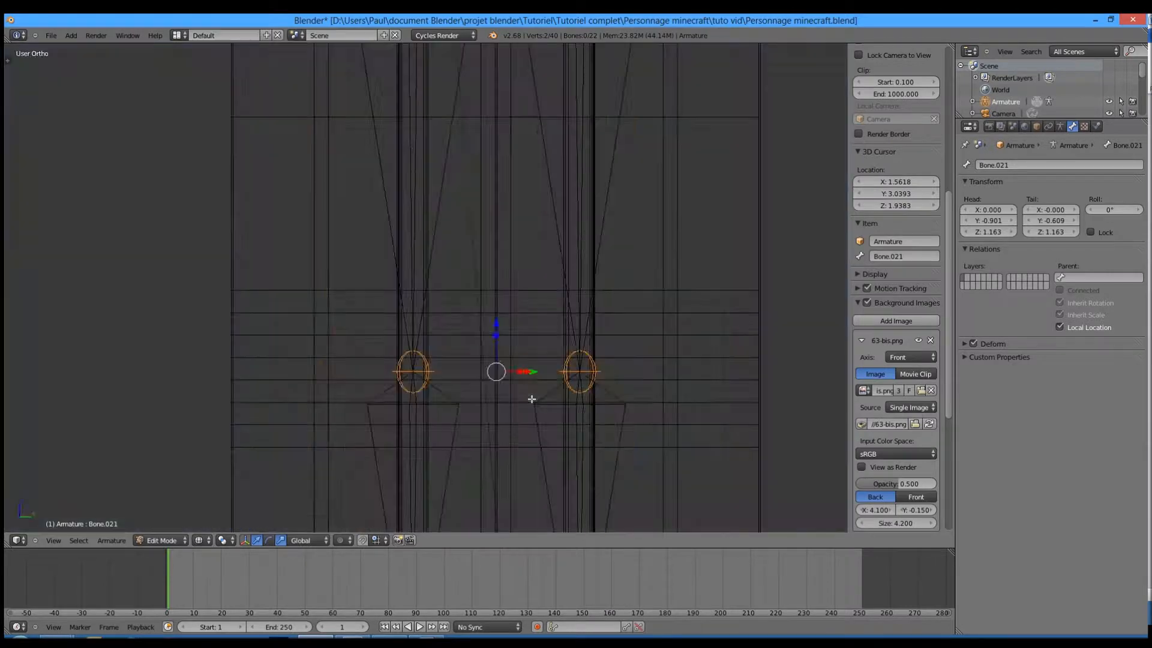
pyautogui.scroll(3, 532, 393)
pyautogui.press('g')
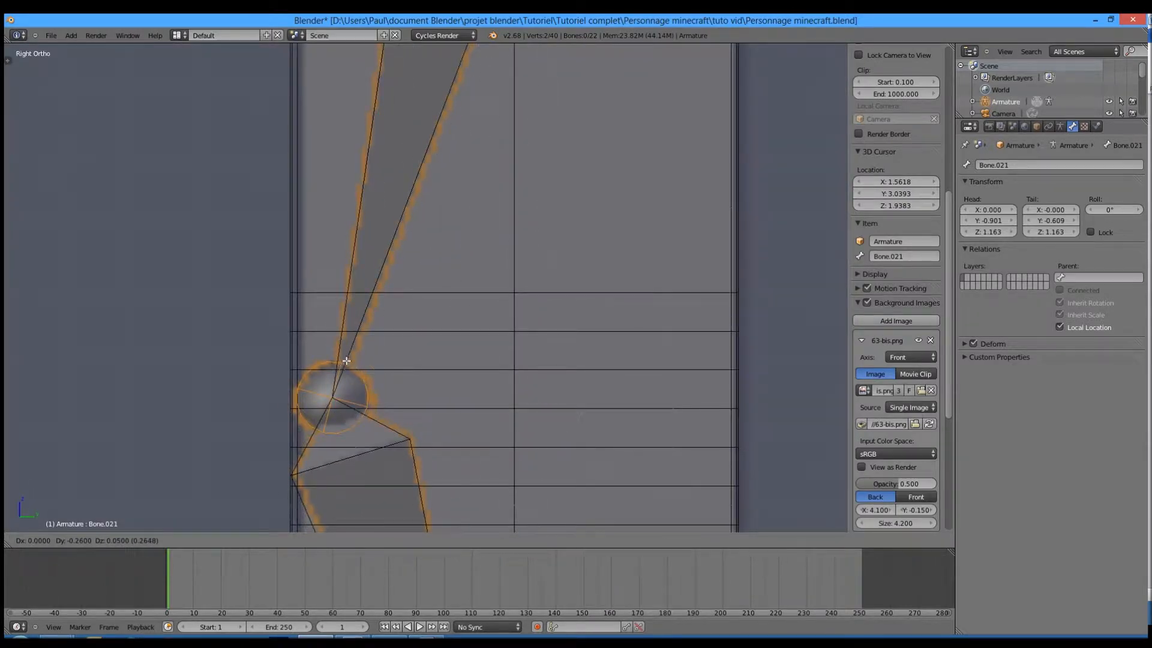
pyautogui.click(344, 360)
# Step: In front view, lower both knee joints slightly along Z between the bend loops of the leg mesh
pyautogui.press('KP_1')
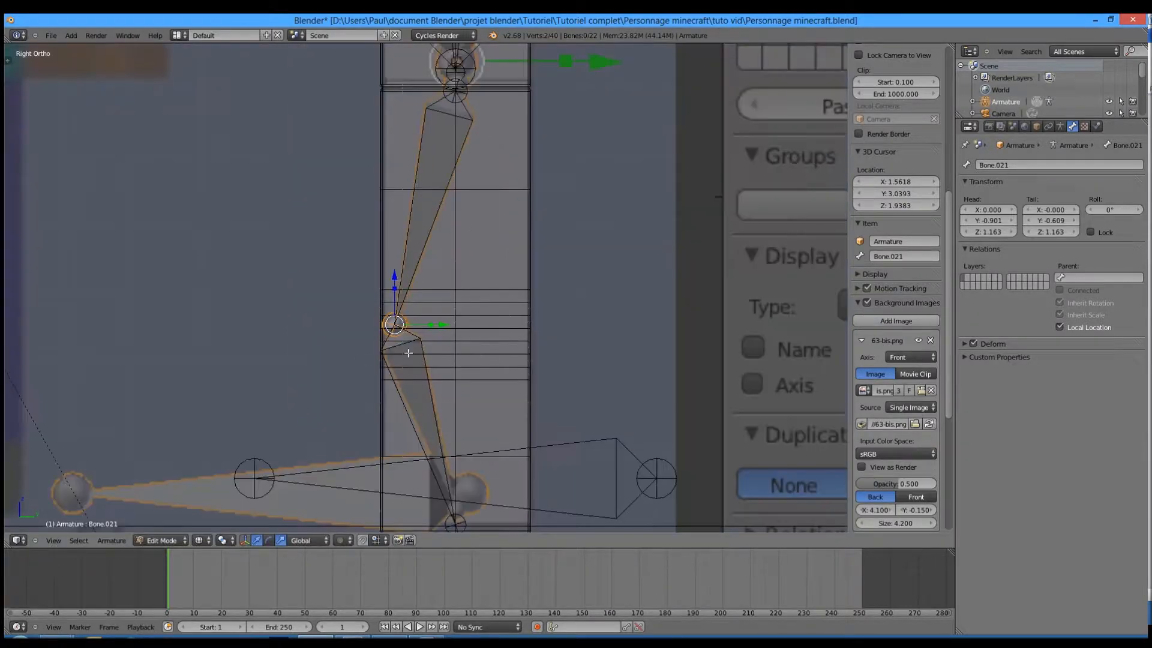
pyautogui.scroll(-3, 409, 353)
pyautogui.scroll(3, 409, 353)
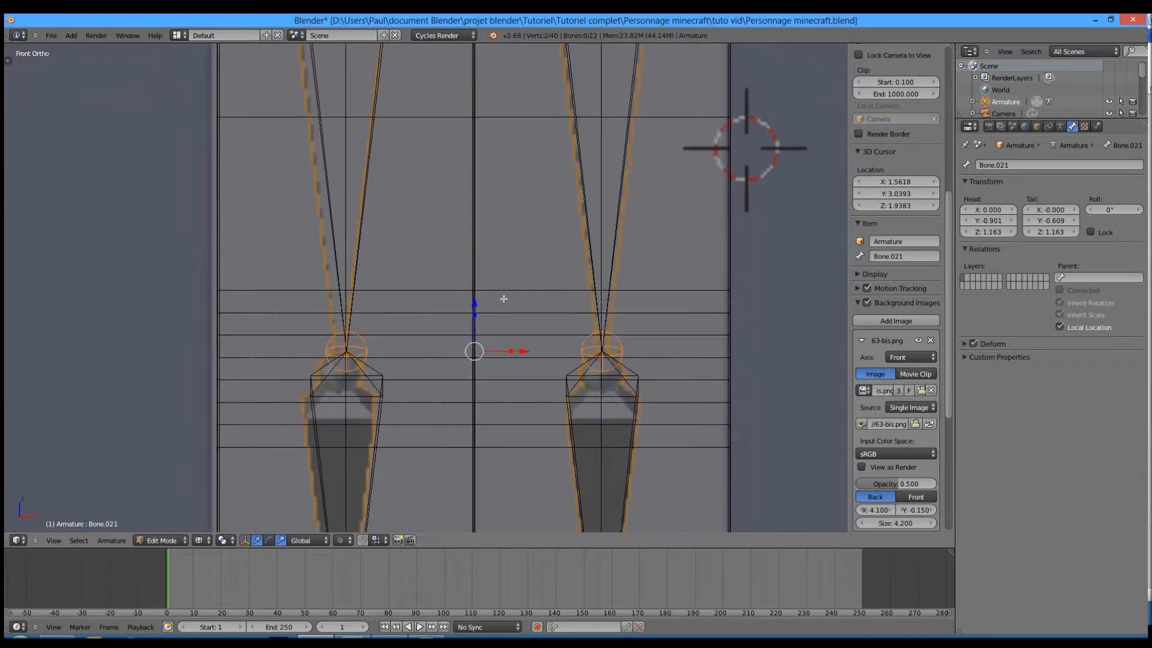
pyautogui.scroll(-8, 474, 297)
pyautogui.scroll(-2, 473, 297)
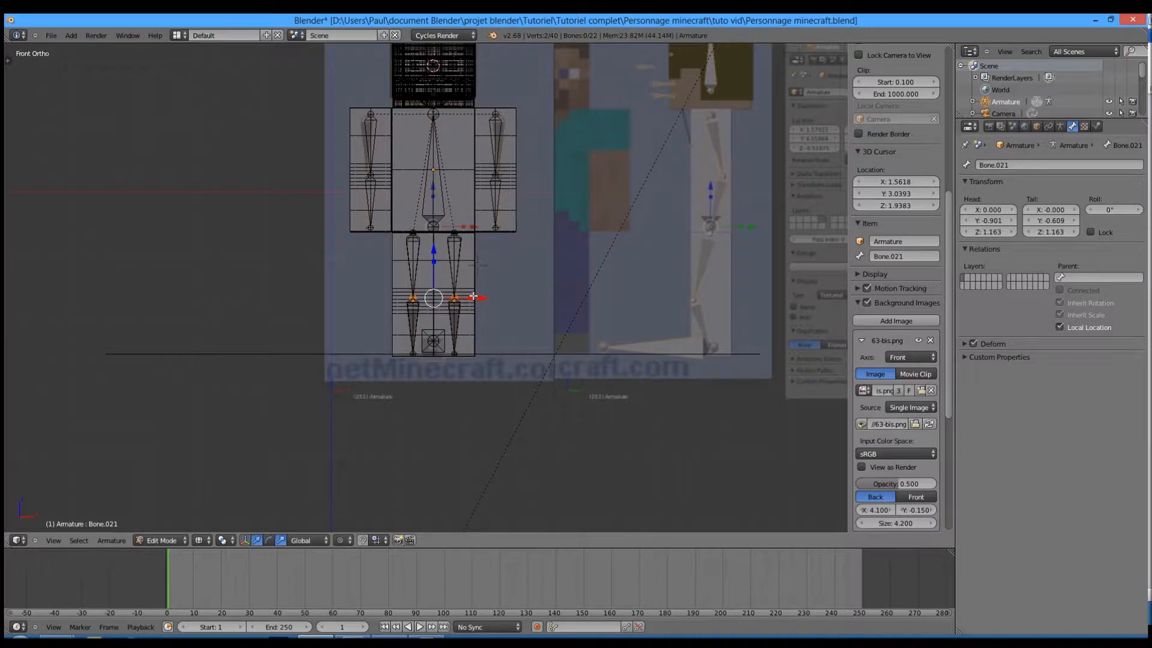
pyautogui.scroll(10, 474, 296)
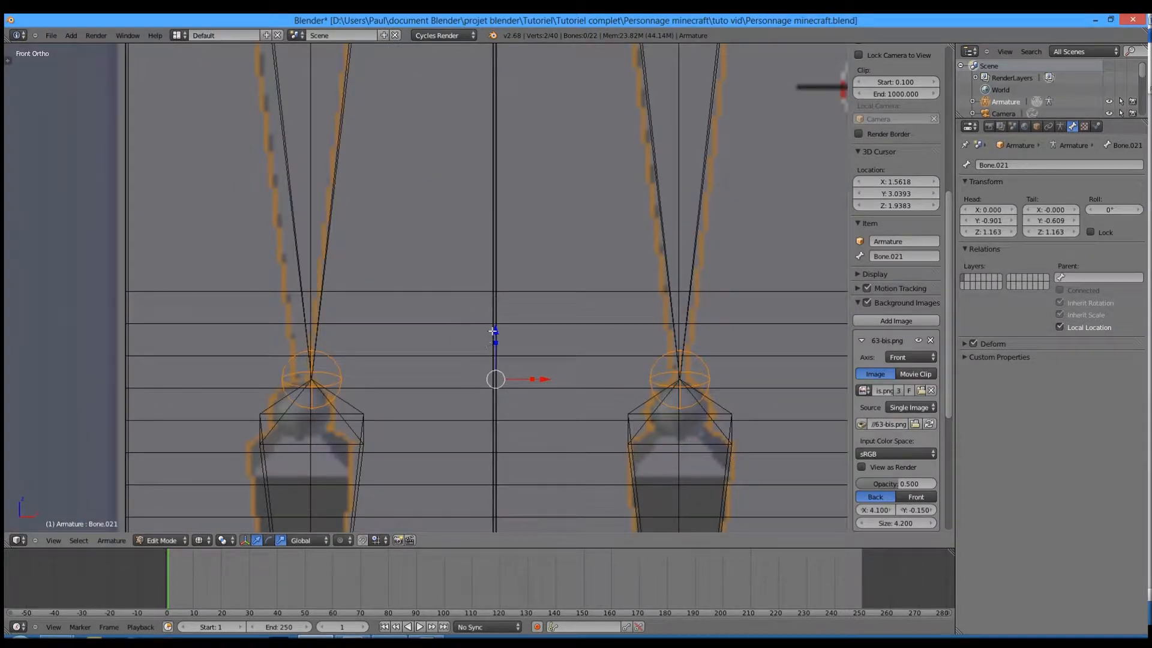
pyautogui.scroll(-1, 490, 327)
pyautogui.press('g')
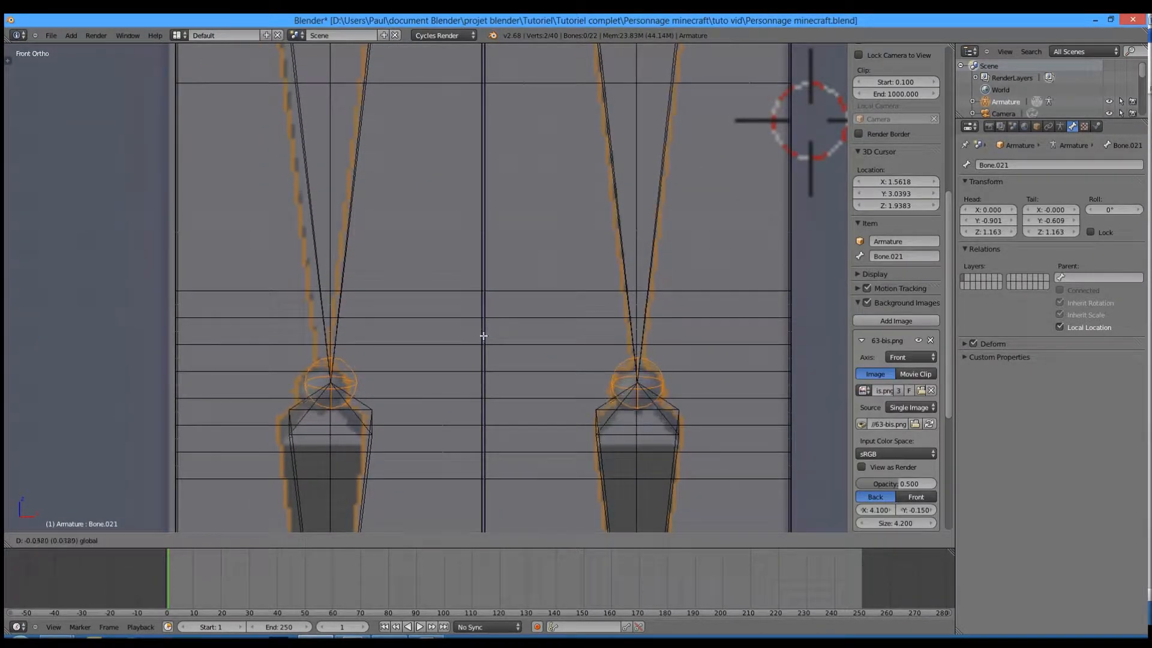
pyautogui.click(483, 335)
# Step: In right view, select the ankle joints at the ends of the lower leg bones and raise them about 0.1 in Z
pyautogui.scroll(-4, 484, 336)
pyautogui.press('KP_3')
pyautogui.scroll(3, 496, 355)
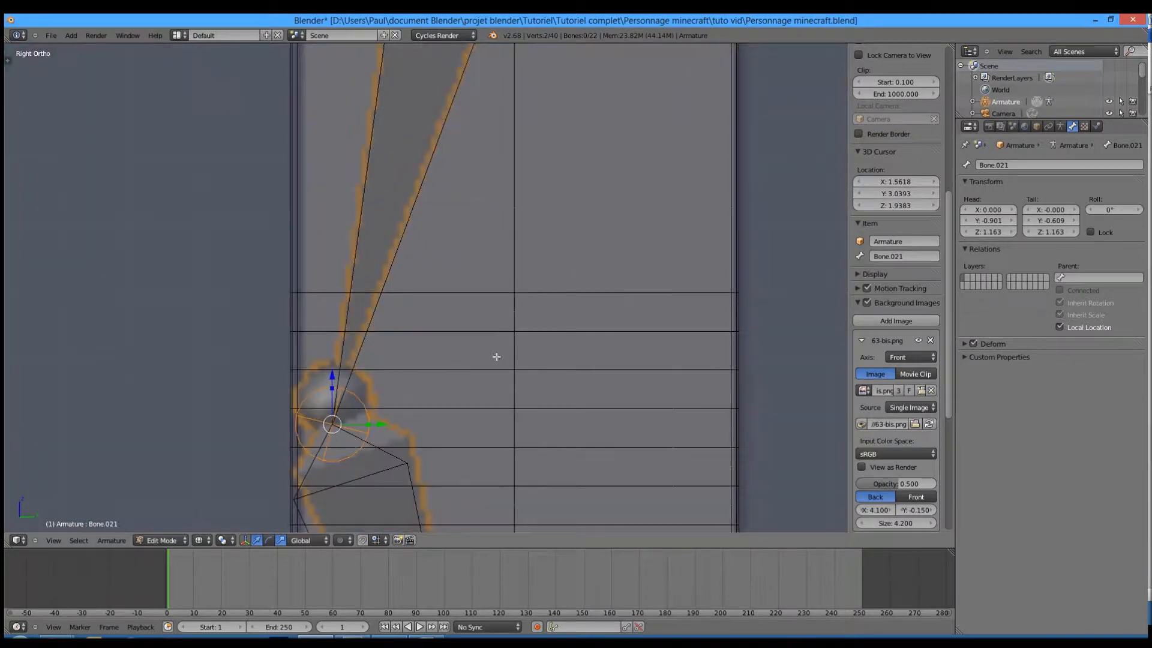
pyautogui.scroll(-1, 488, 283)
pyautogui.scroll(2, 452, 372)
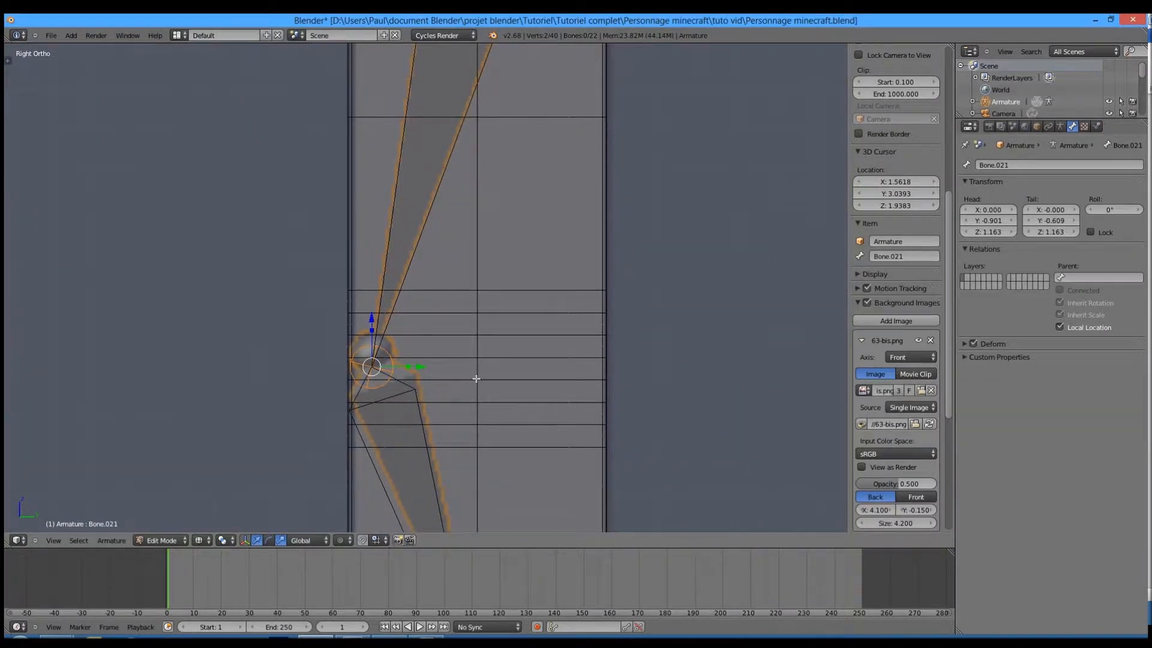
pyautogui.scroll(-6, 477, 379)
pyautogui.scroll(3, 417, 283)
pyautogui.keyDown('shift'); pyautogui.moveTo(424, 149); pyautogui.dragTo(401, 210, button='middle'); pyautogui.keyUp('shift')
pyautogui.scroll(2, 408, 437)
pyautogui.scroll(-4, 453, 398)
pyautogui.scroll(4, 401, 210)
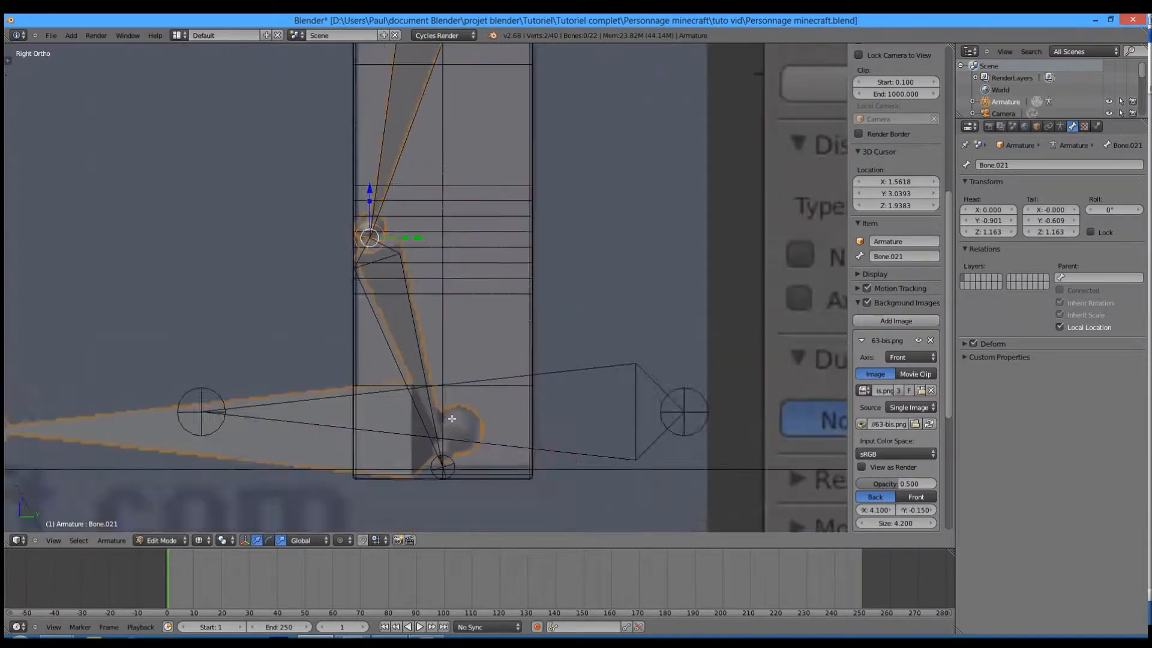
pyautogui.rightClick(445, 498)
pyautogui.press('g')
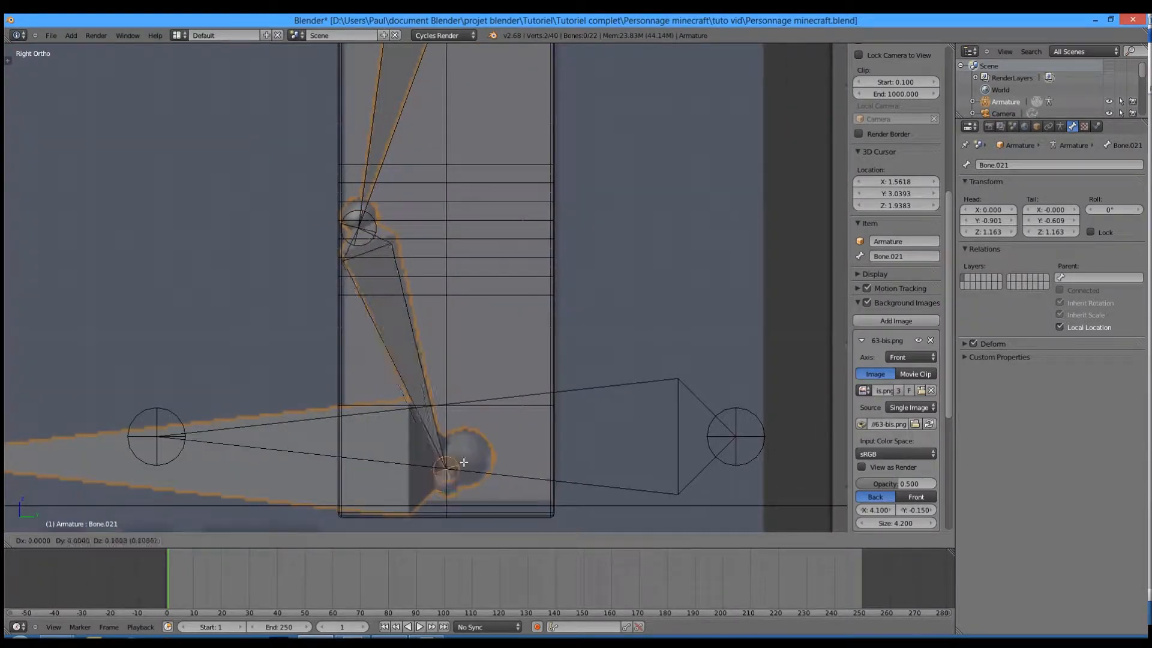
pyautogui.click(463, 467)
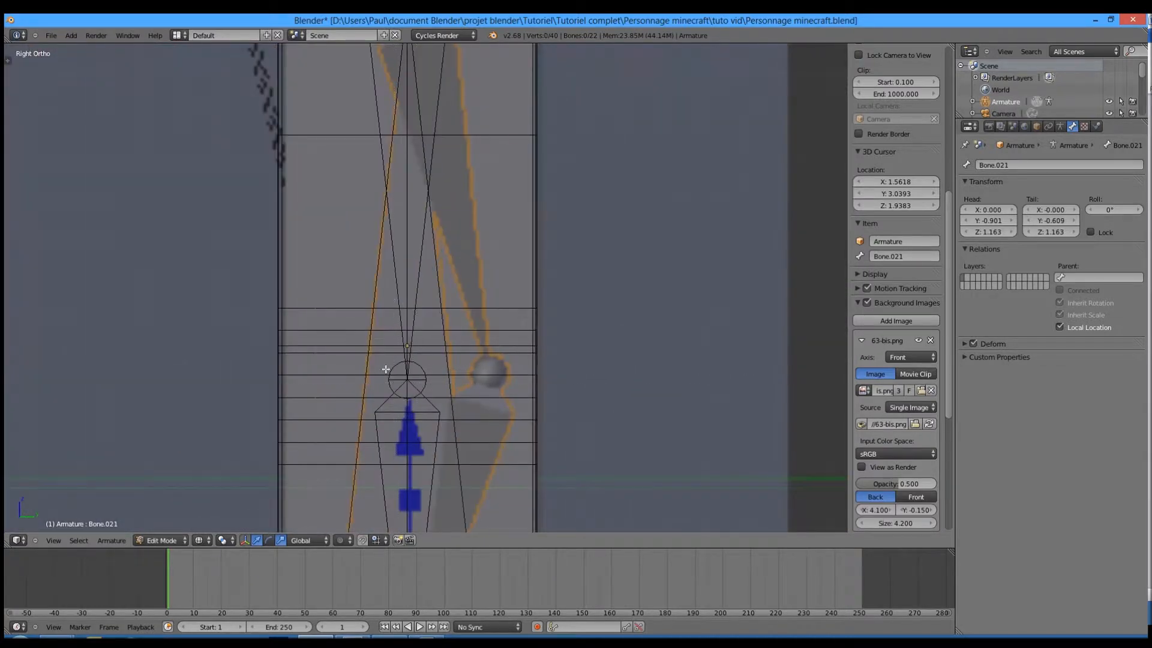
# Step: Select the elbow joints and move them along Y onto the reference elbow near the back of the arm
pyautogui.rightClick(457, 380)
pyautogui.press('g')
pyautogui.press('y')
pyautogui.click(540, 384)
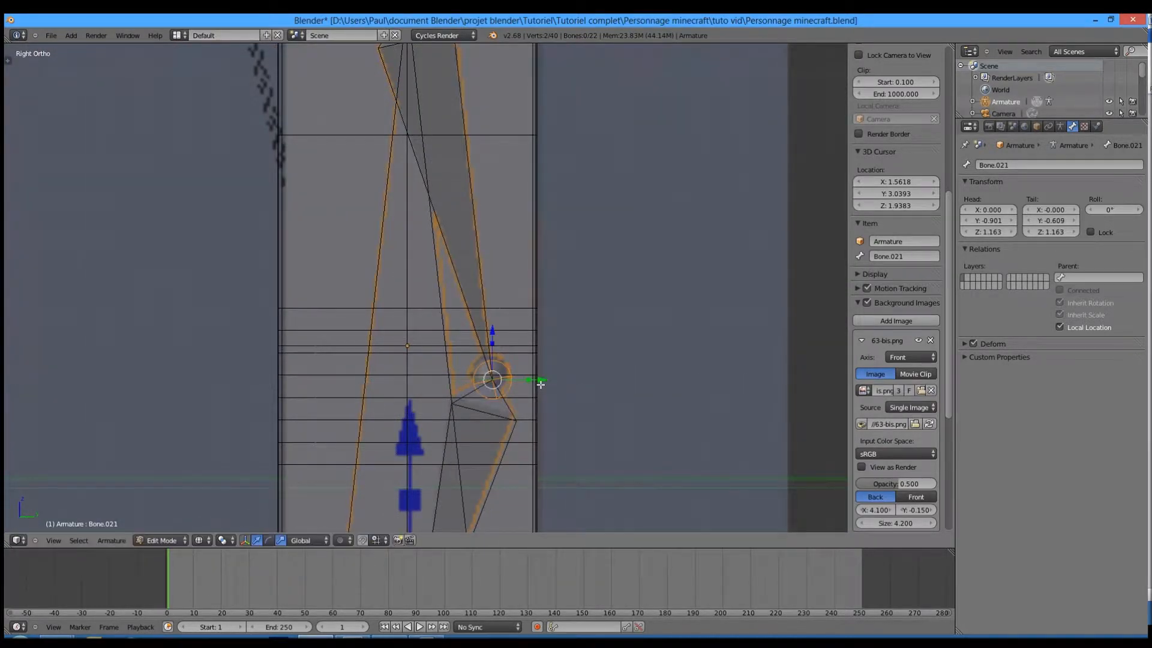
# Step: Examine the arm and leg bones against the mesh and the reference images in front and right views
pyautogui.press('KP_1')
pyautogui.scroll(-5, 541, 385)
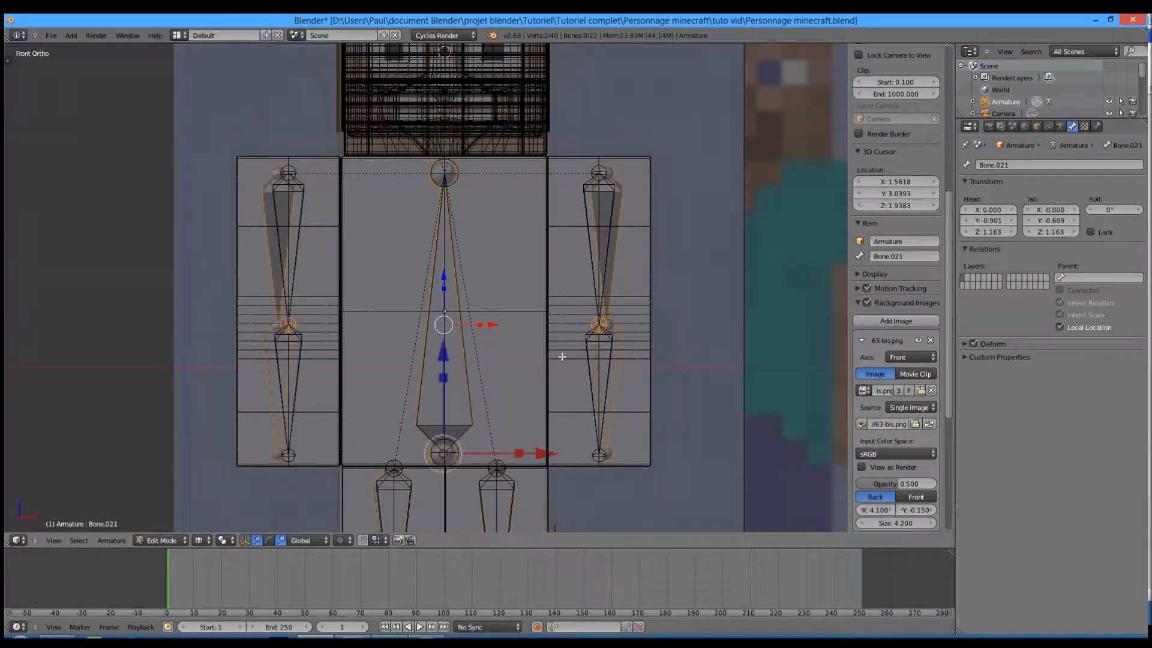
pyautogui.press('KP_3')
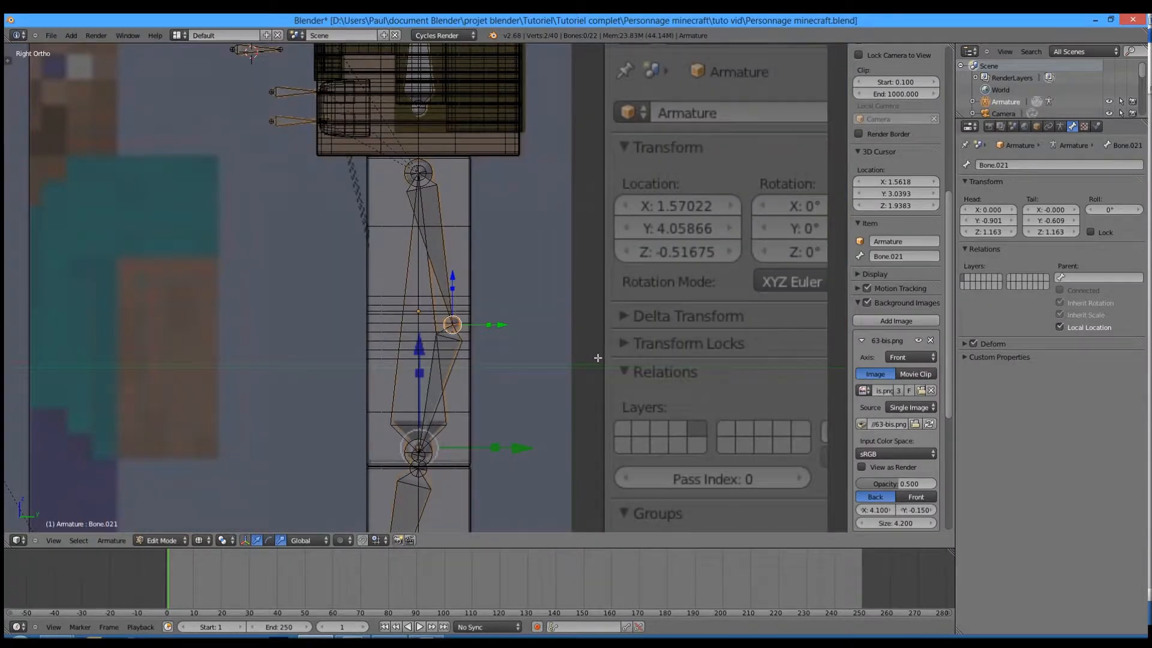
pyautogui.scroll(-6, 598, 358)
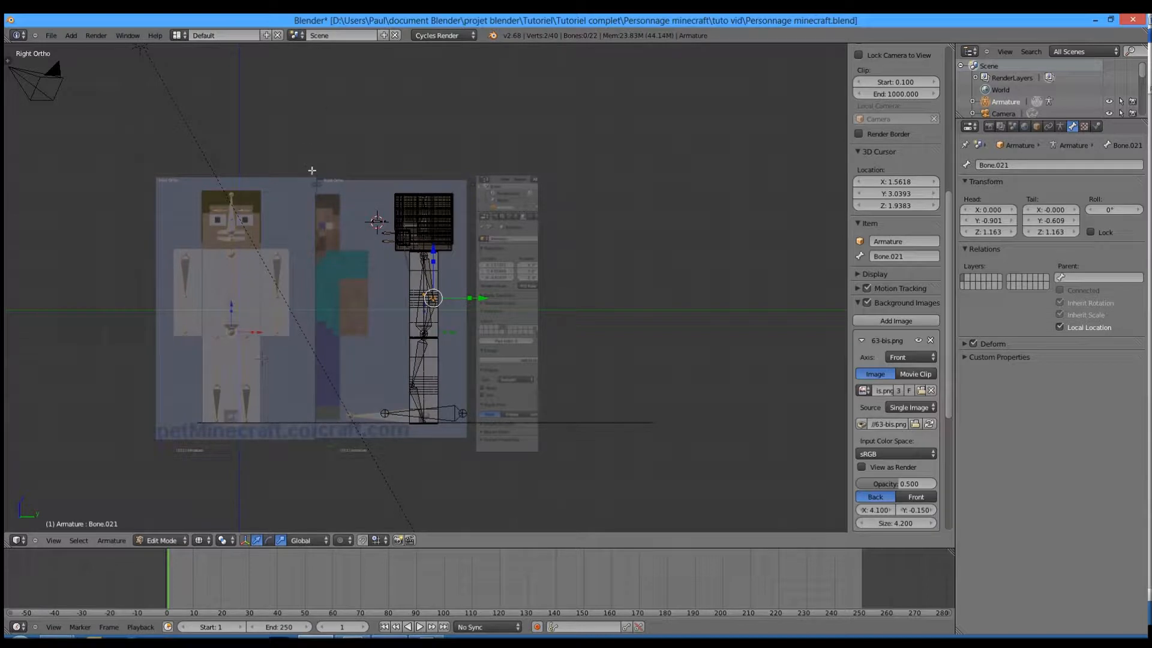
pyautogui.press('KP_1')
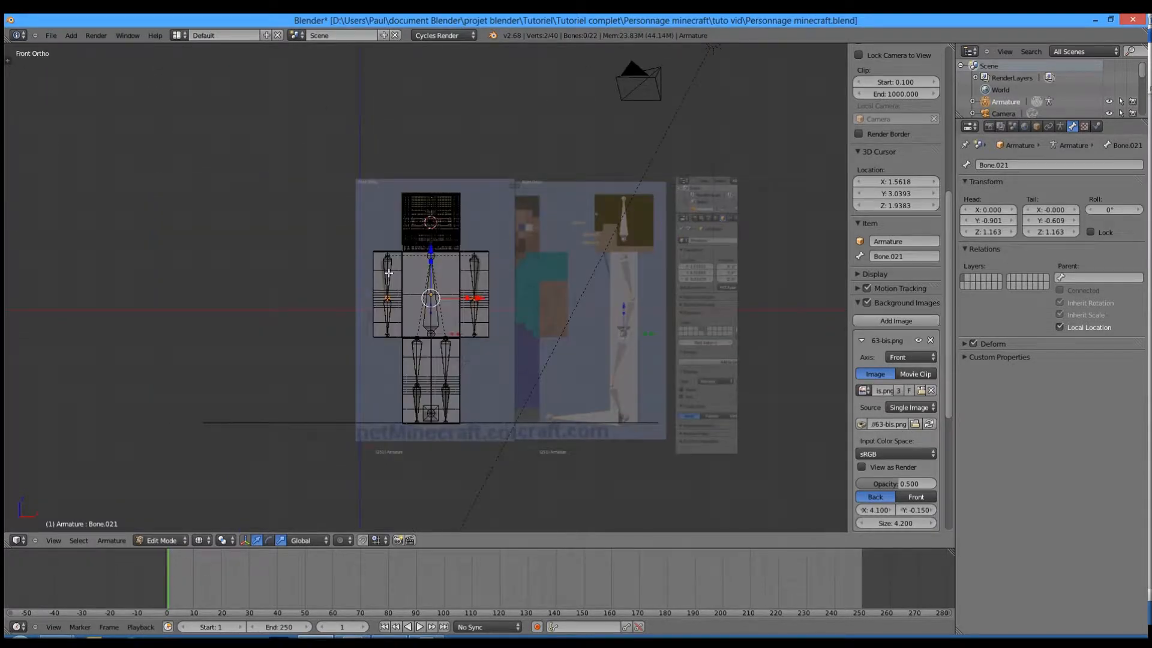
pyautogui.scroll(7, 396, 258)
pyautogui.scroll(-4, 401, 253)
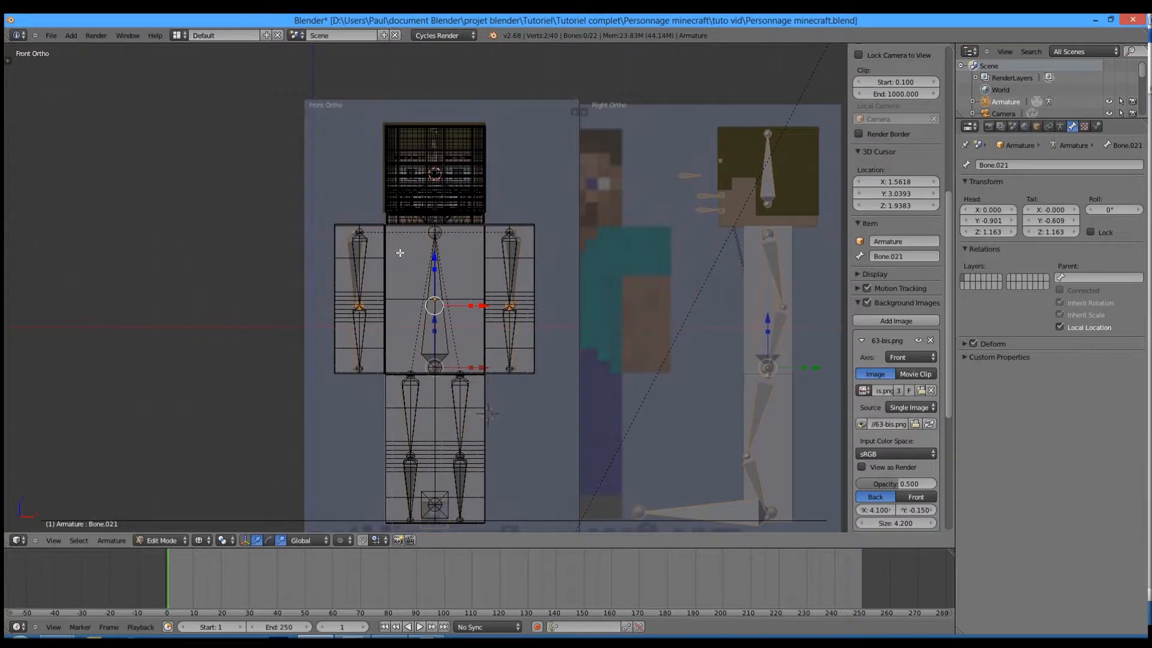
pyautogui.scroll(-1, 401, 253)
pyautogui.scroll(8, 438, 432)
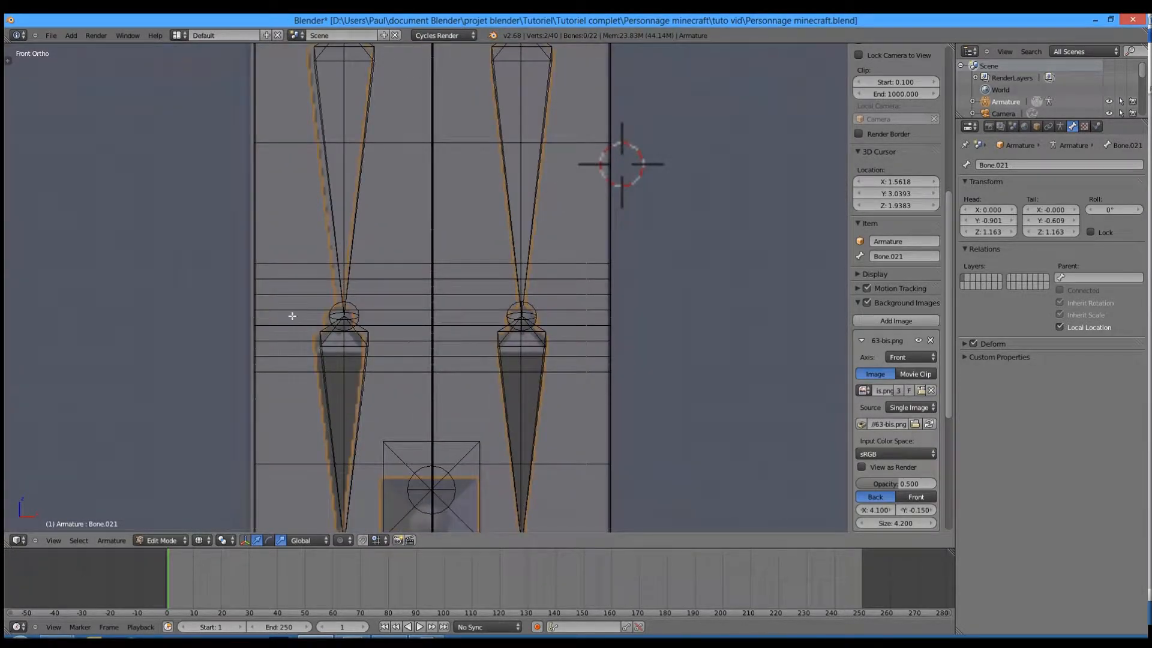
pyautogui.scroll(-8, 514, 291)
# Step: Return to Object Mode with solid shading and examine the whole armature on the character from several angles
pyautogui.press('Tab')
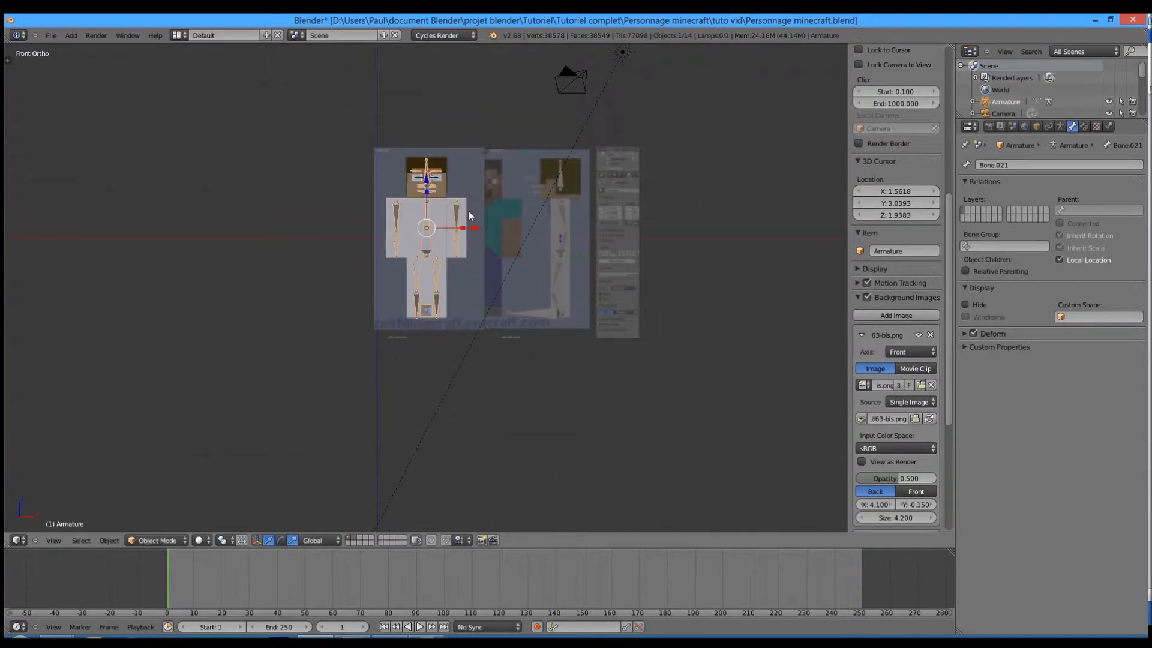
pyautogui.scroll(6, 430, 190)
pyautogui.keyDown('shift'); pyautogui.moveTo(429, 190); pyautogui.dragTo(499, 451, button='middle'); pyautogui.keyUp('shift')
pyautogui.keyDown('shift'); pyautogui.moveTo(432, 510); pyautogui.dragTo(443, 145, button='middle'); pyautogui.keyUp('shift')
pyautogui.keyDown('shift'); pyautogui.moveTo(573, 461); pyautogui.dragTo(624, 332, button='middle'); pyautogui.keyUp('shift')
pyautogui.scroll(-5, 559, 314)
pyautogui.press('z')
pyautogui.scroll(3, 450, 337)
pyautogui.scroll(-2, 624, 330)
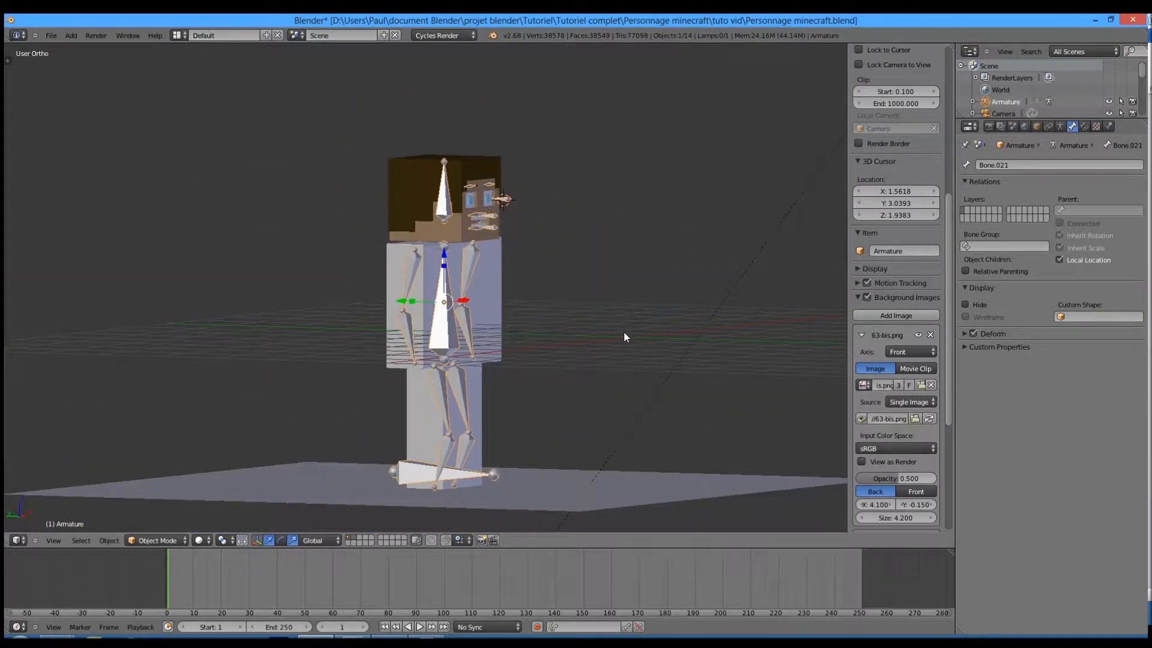
pyautogui.press('KP_1')
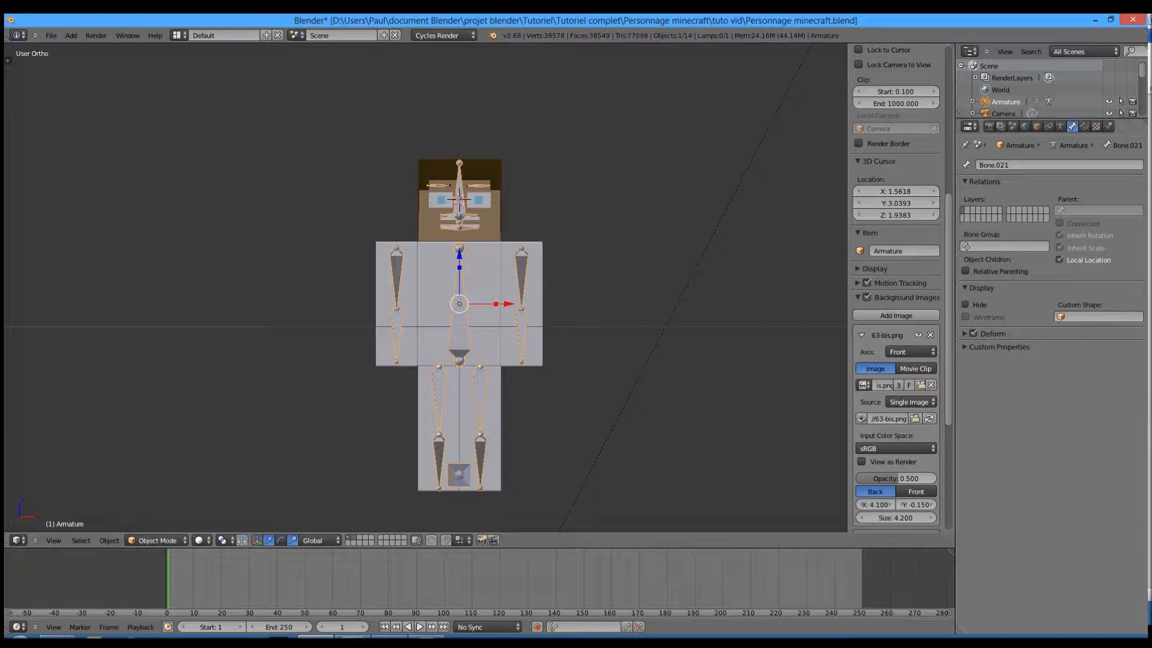
pyautogui.press('KP_1')
# Step: Replace the front view's background image with 63.png
pyautogui.click(537, 315)
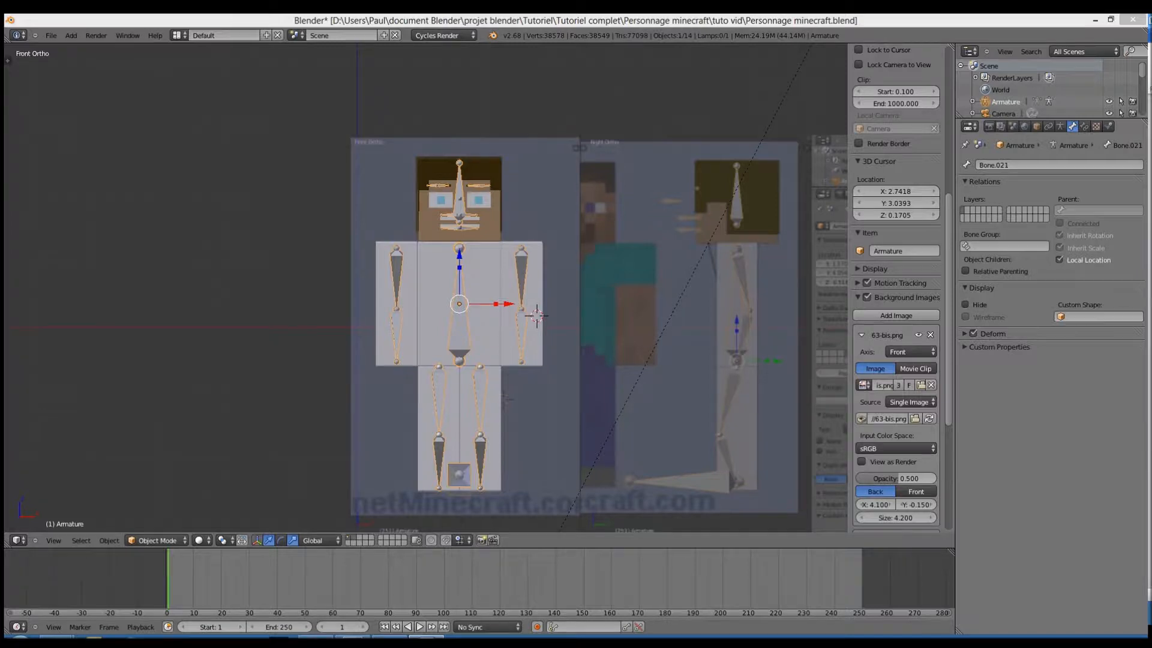
pyautogui.click(920, 386)
pyautogui.click(196, 116)
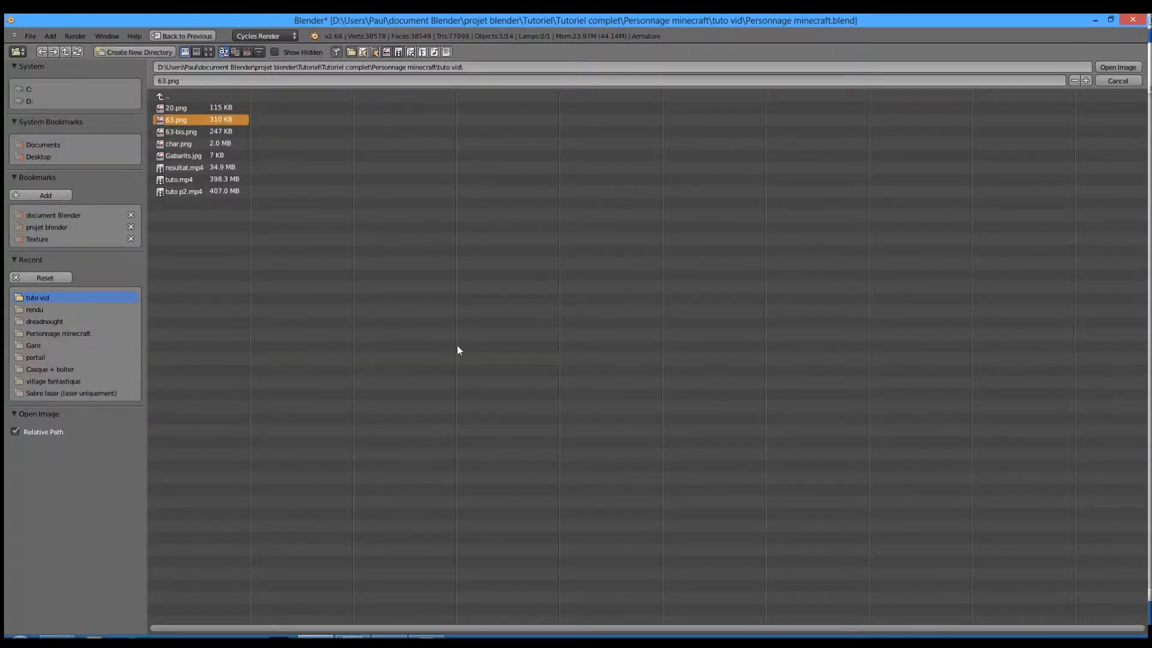
pyautogui.press('Return')
# Step: Select the armature, enter Edit Mode and rename the character's left upper arm bone to Bras.G
pyautogui.scroll(2, 447, 204)
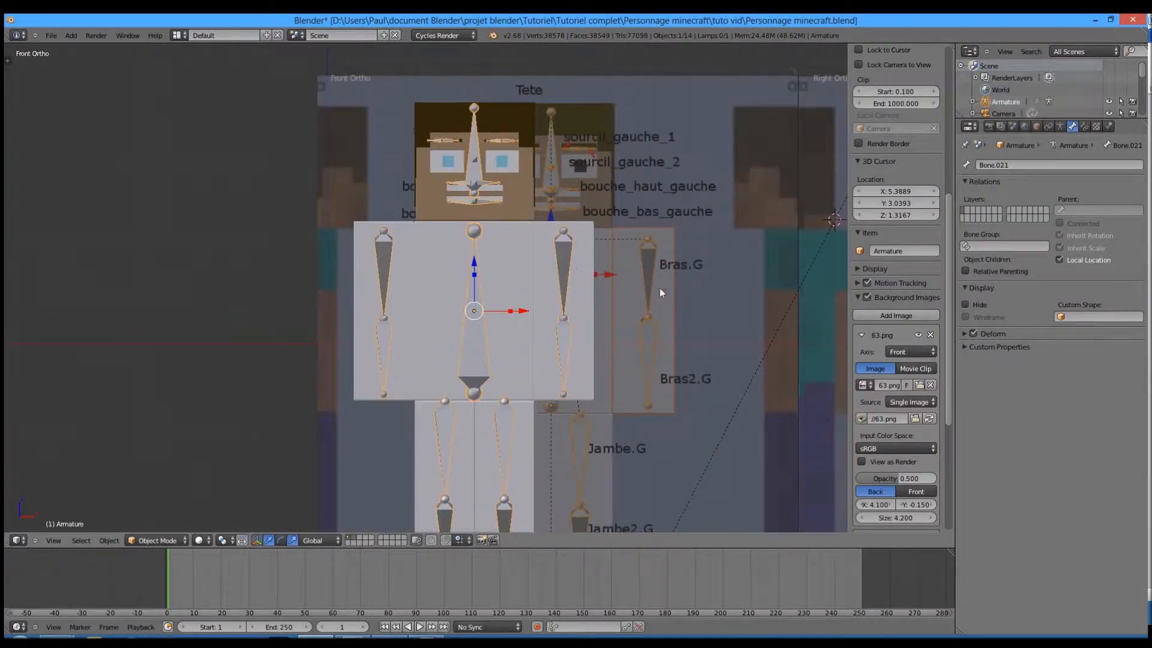
pyautogui.rightClick(571, 262)
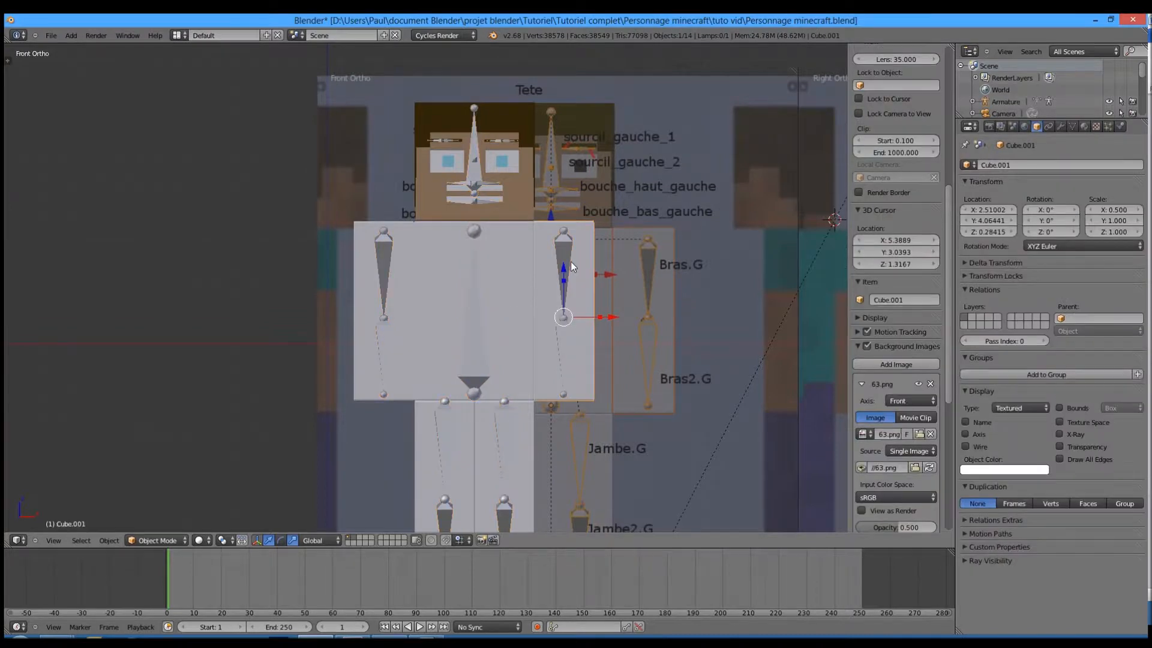
pyautogui.rightClick(570, 261)
pyautogui.press('Tab')
pyautogui.rightClick(568, 261)
pyautogui.click(1044, 165)
pyautogui.write('Bras.G')
pyautogui.press('Return')
# Step: Rename the character's left forearm bone to Bras2.G
pyautogui.rightClick(556, 350)
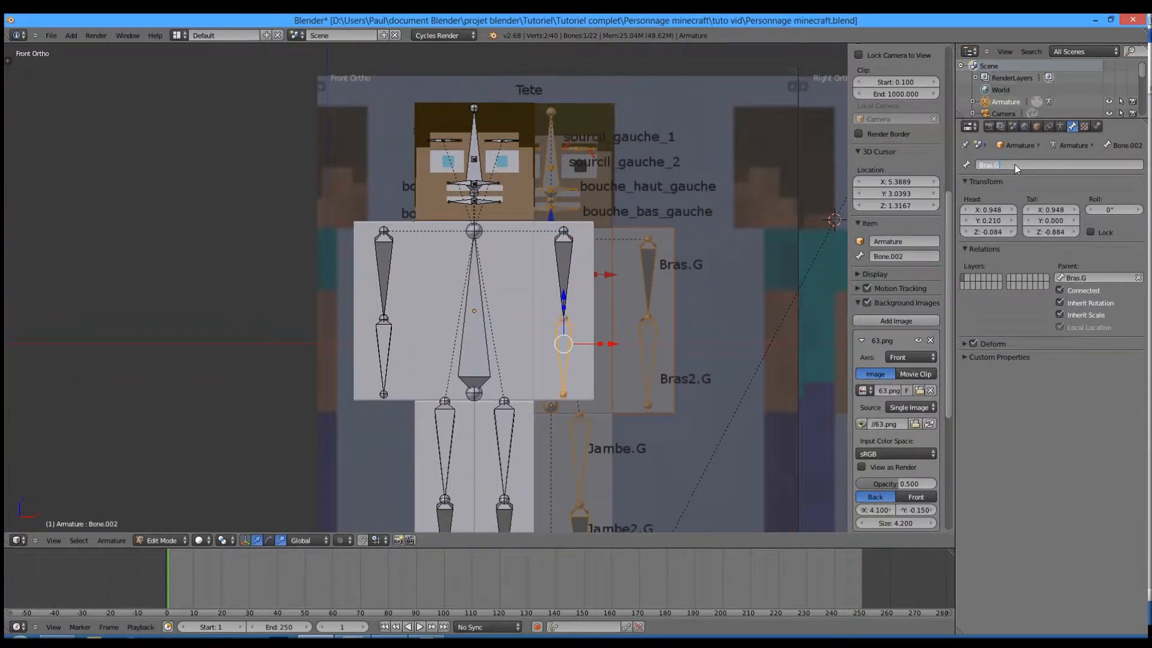
pyautogui.write('Bras2.G')
pyautogui.press('Return')
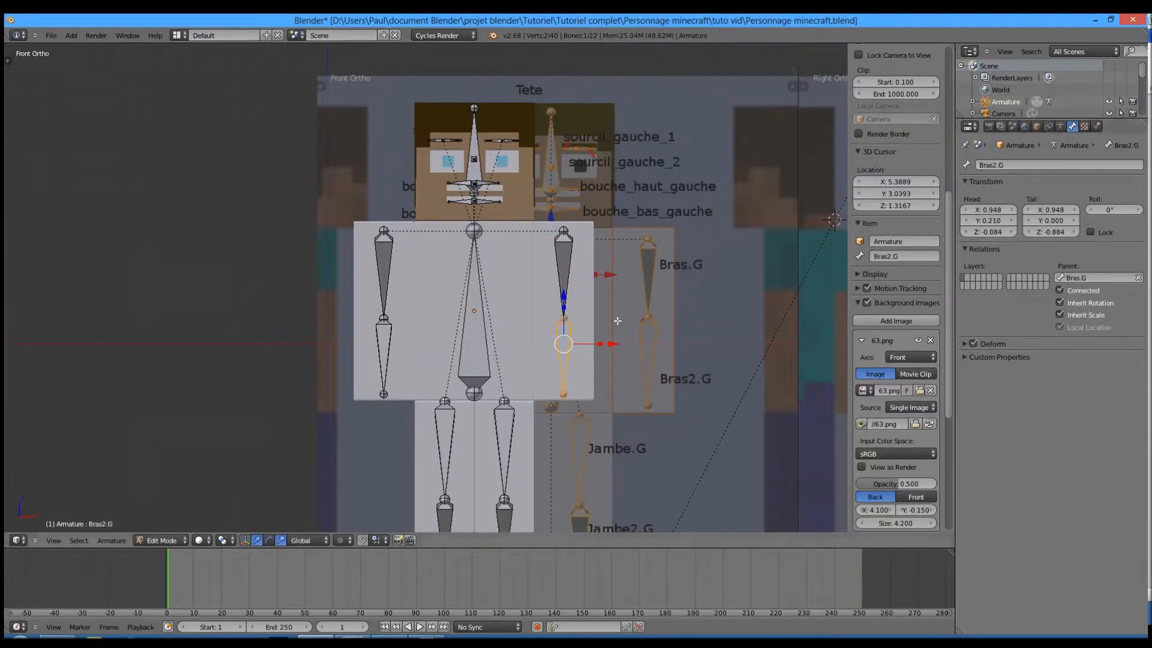
# Step: Rename the character's right upper arm bone to Bras.D
pyautogui.rightClick(390, 274)
pyautogui.click(1028, 160)
pyautogui.write('Bras.G')
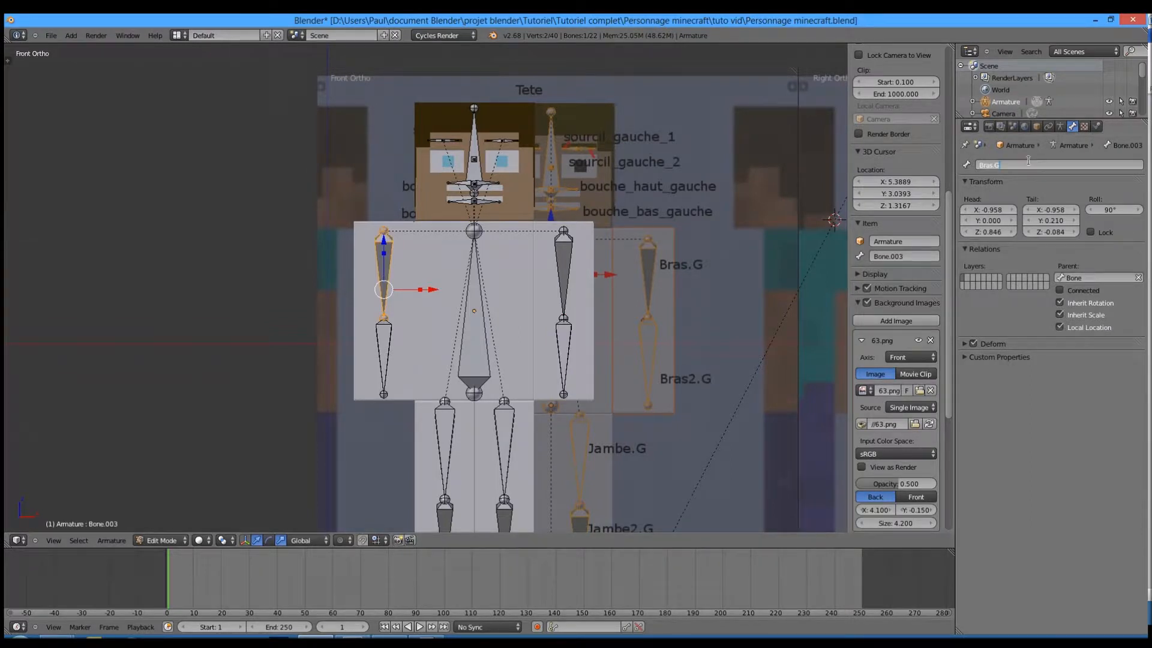
pyautogui.press('Return')
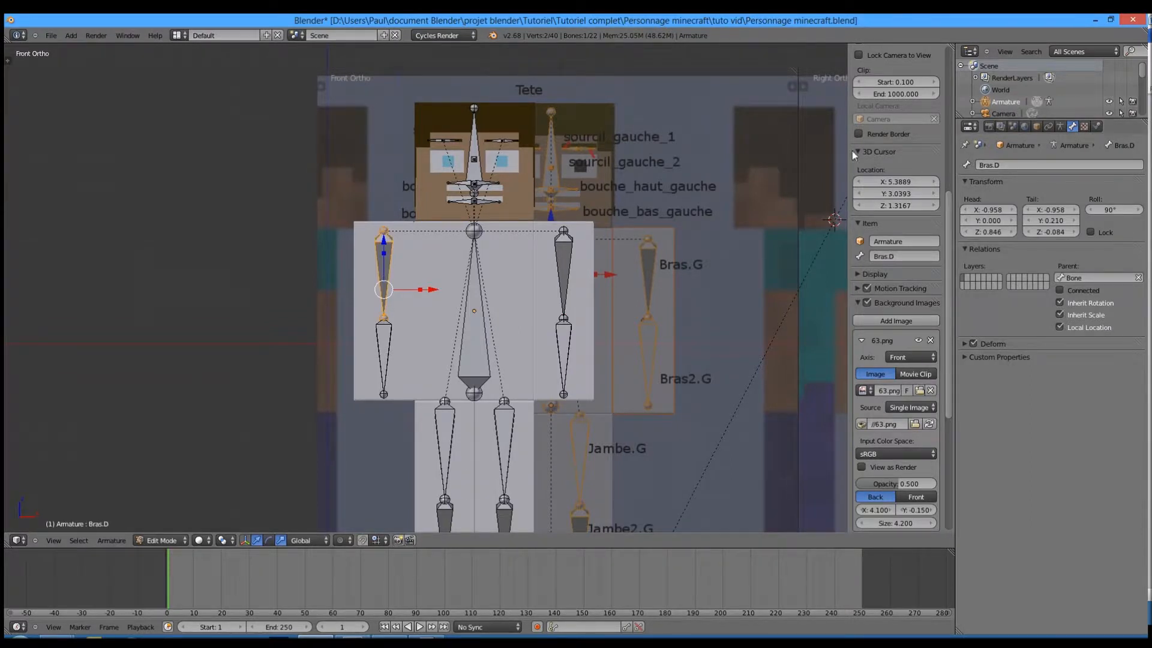
# Step: Rename the character's right forearm bone, following the Bras naming used for the other arm bones
pyautogui.rightClick(390, 333)
pyautogui.click(1074, 167)
pyautogui.write('Bras.G')
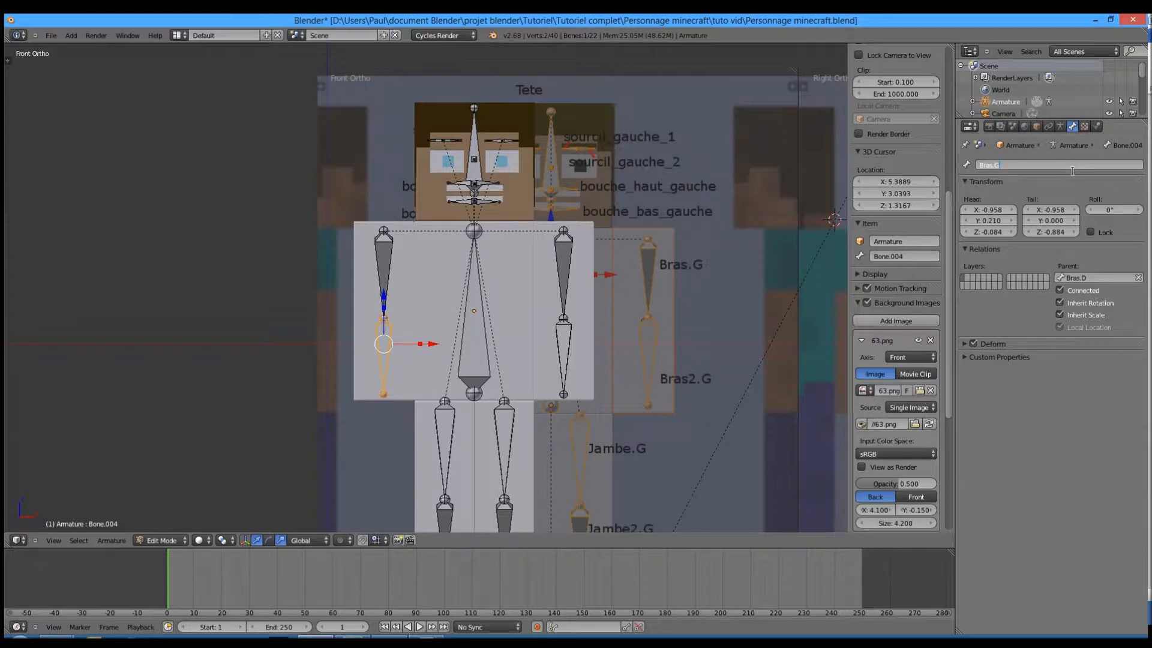
pyautogui.press('Return')
# Step: Rename the large torso bone at the centre of the body to Corps
pyautogui.rightClick(473, 313)
pyautogui.click(1010, 165)
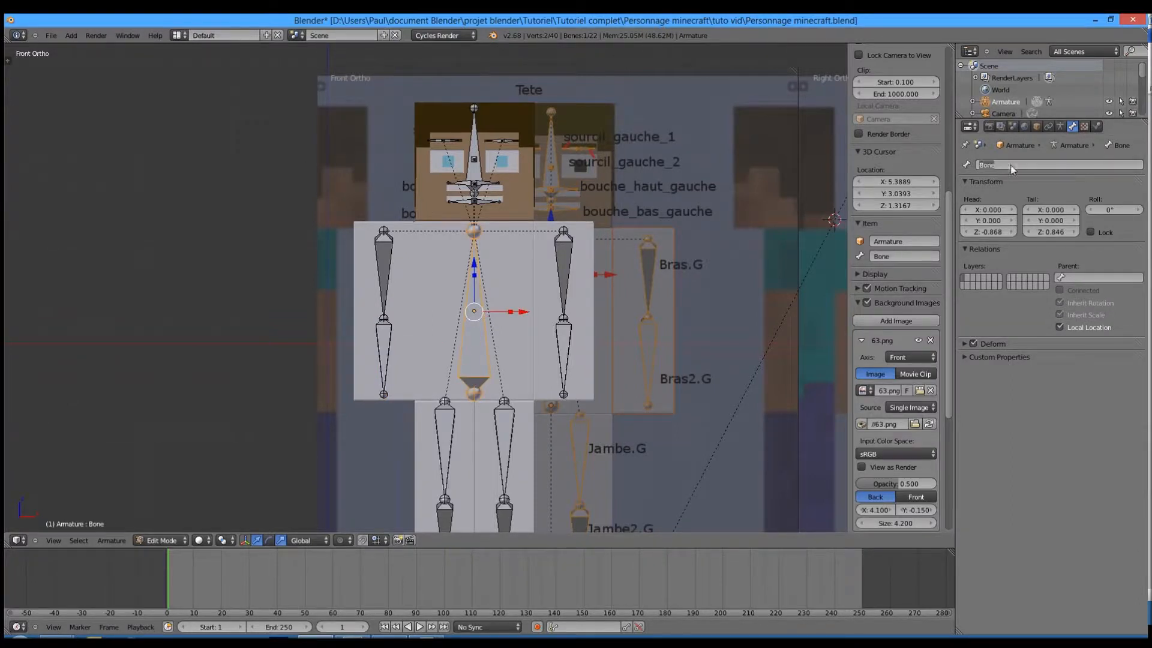
pyautogui.write('Corps')
pyautogui.press('Return')
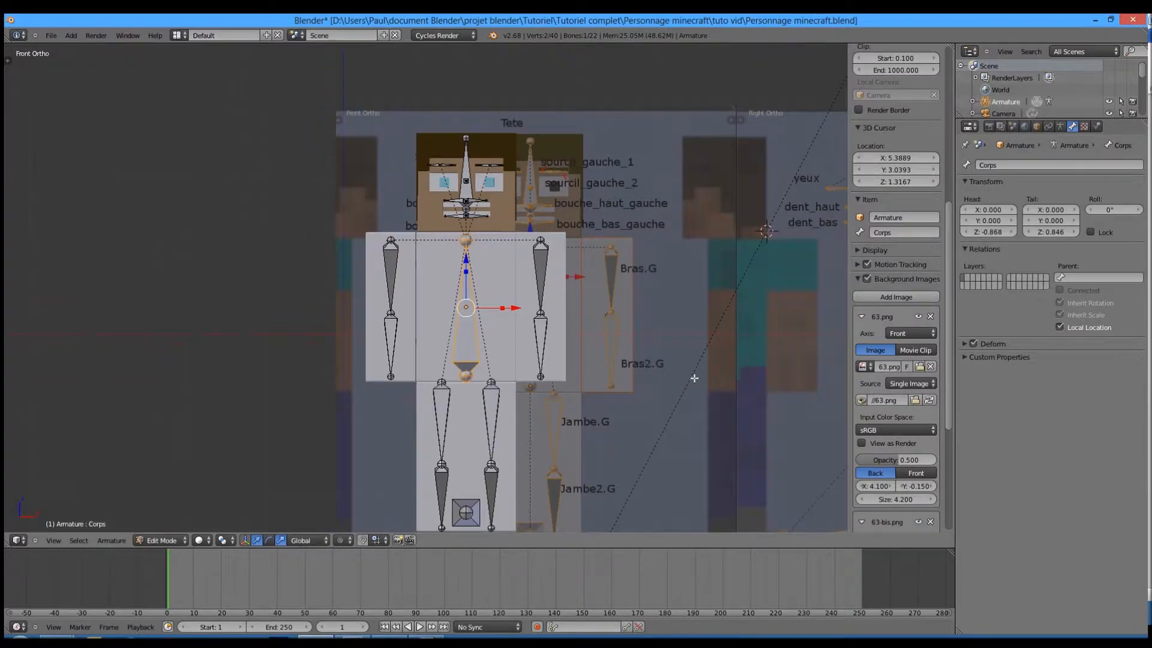
# Step: Rename the upper bone of the character's left leg to Jambe.G
pyautogui.scroll(-2, 545, 255)
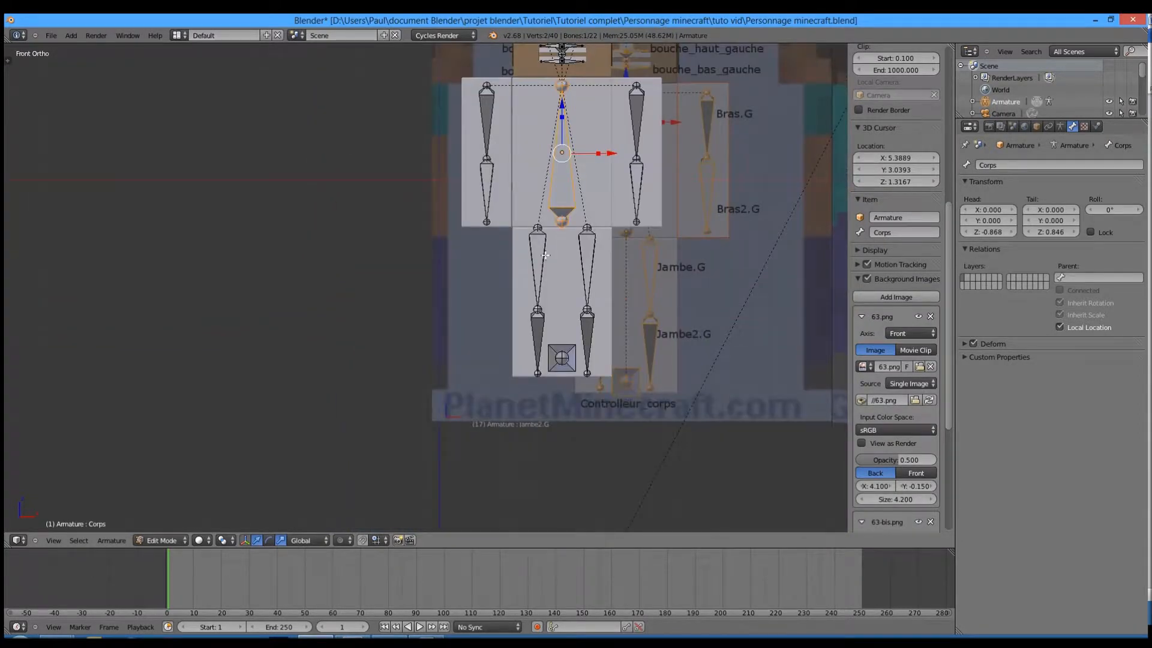
pyautogui.rightClick(588, 255)
pyautogui.click(1031, 166)
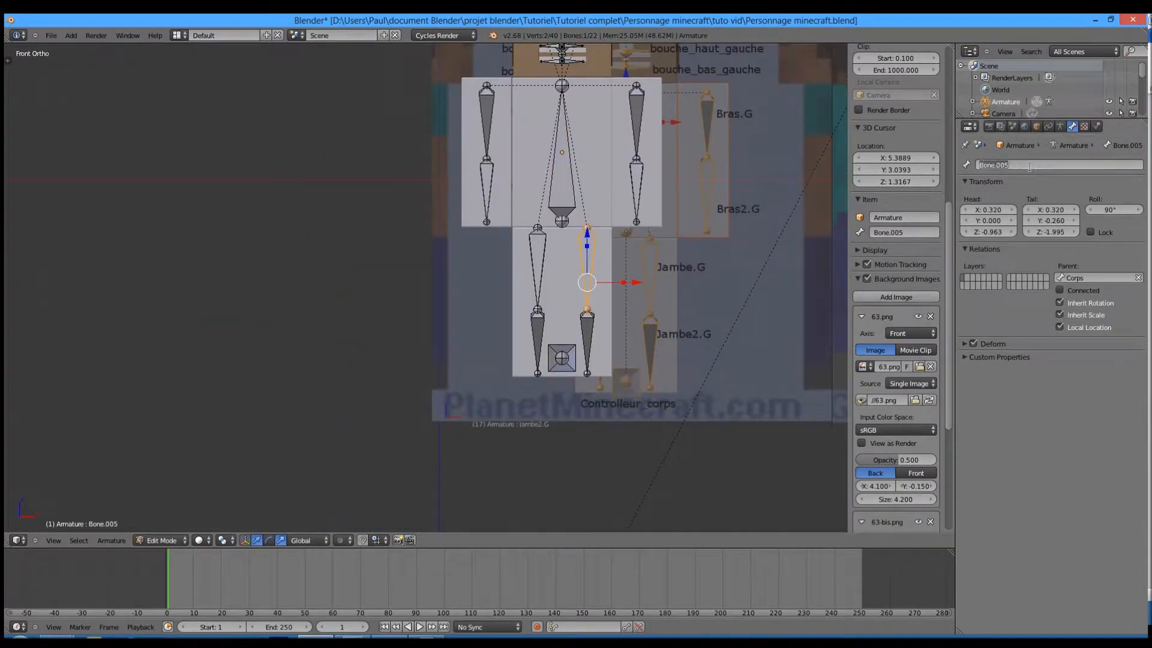
pyautogui.press('BackSpace')
pyautogui.write('Jambe.G')
pyautogui.press('Return')
# Step: Rename the lower bone of the character's left leg to Jambe2.G
pyautogui.rightClick(594, 322)
pyautogui.click(1022, 167)
pyautogui.press('BackSpace')
pyautogui.write('Jambe2.G')
pyautogui.press('Return')
# Step: Rename the upper bone of the character's right leg to Jambe.D
pyautogui.rightClick(539, 248)
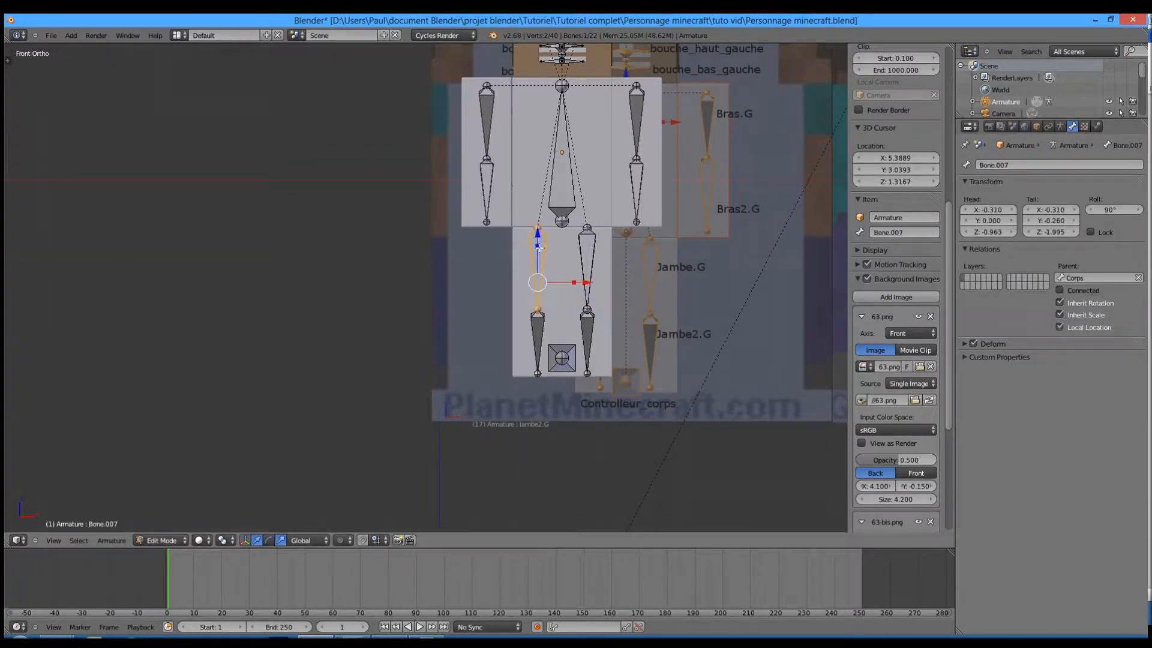
pyautogui.click(1034, 168)
pyautogui.write('Jambe.G')
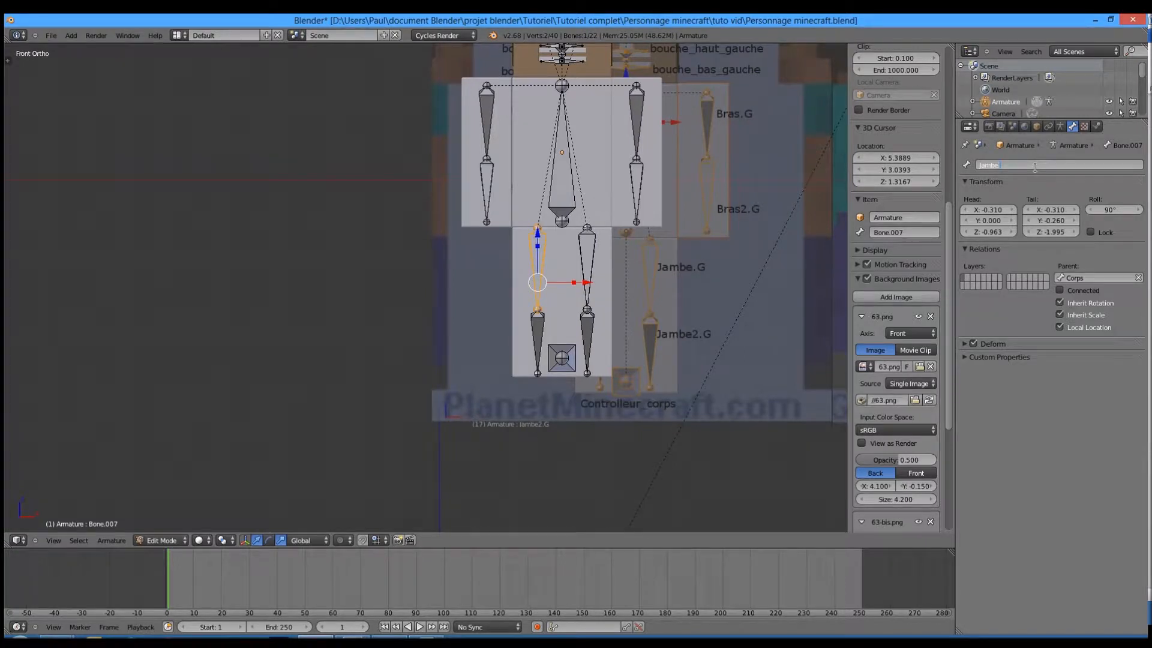
pyautogui.press('Return')
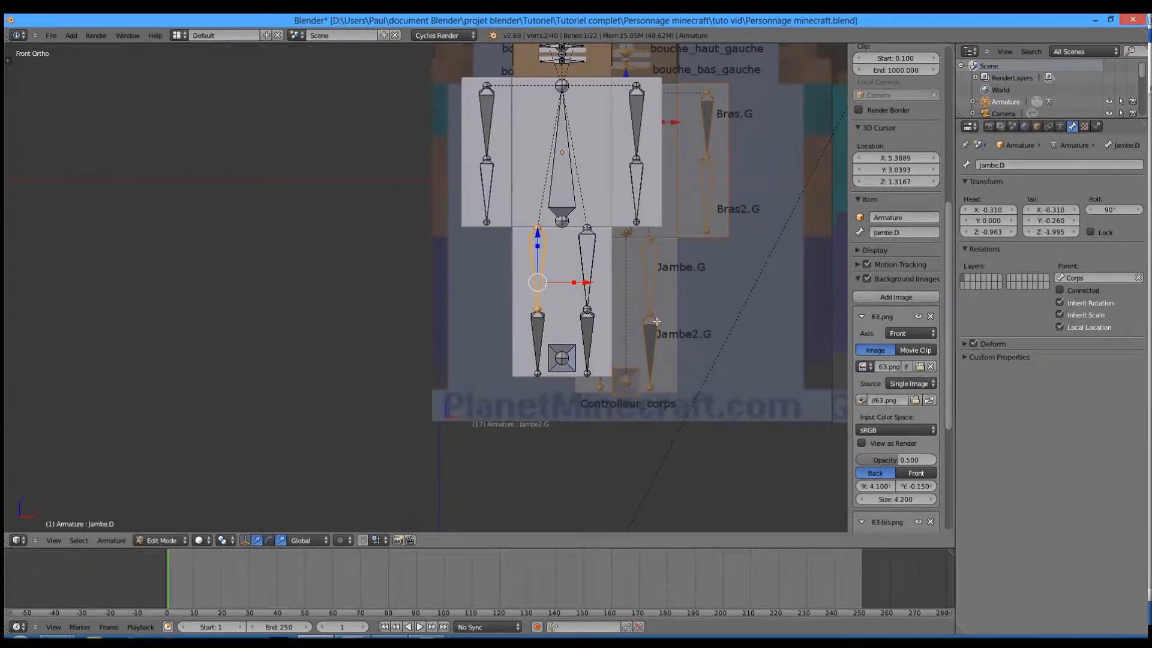
# Step: Rename the lower bone of the character's right leg to Jambe2.D
pyautogui.rightClick(551, 327)
pyautogui.click(1053, 158)
pyautogui.write('Jambe2.D')
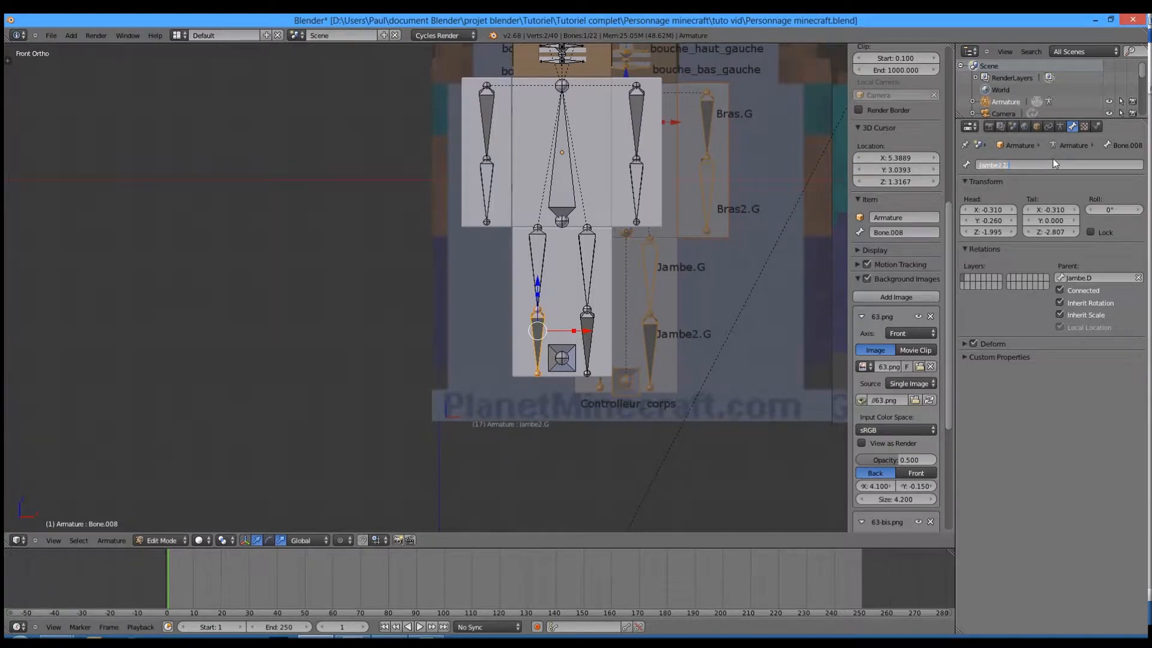
pyautogui.press('Return')
# Step: Rename the large vertical head bone to Tete
pyautogui.scroll(5, 594, 414)
pyautogui.keyDown('shift'); pyautogui.moveTo(825, 372); pyautogui.dragTo(524, 342, button='middle'); pyautogui.keyUp('shift')
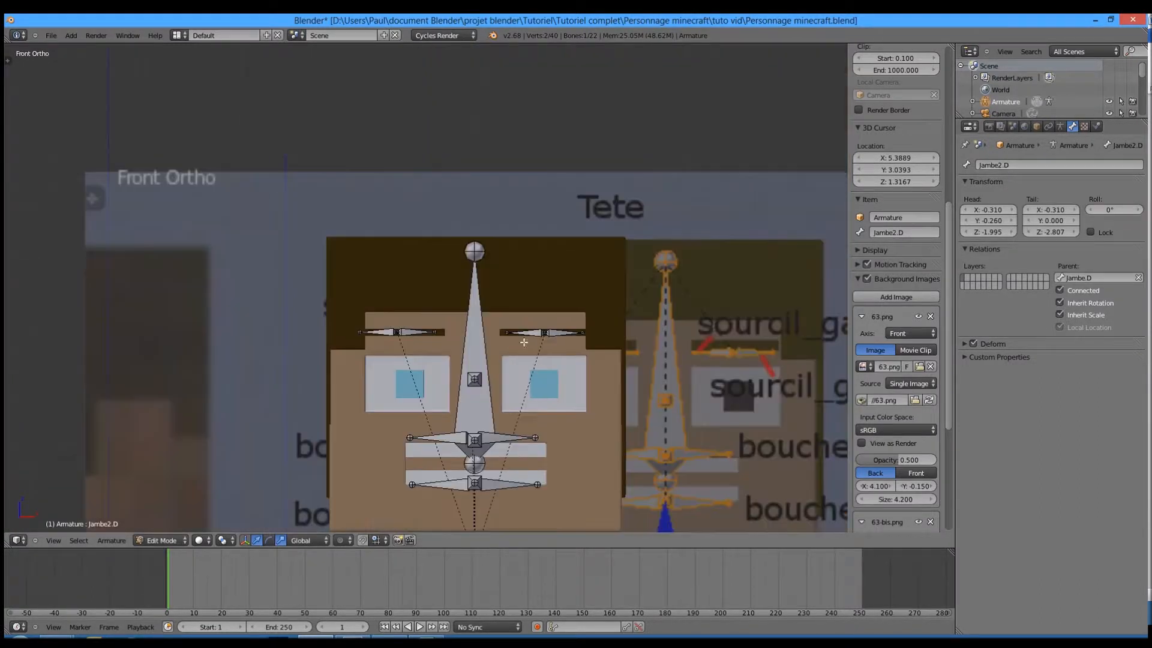
pyautogui.rightClick(488, 327)
pyautogui.click(1030, 166)
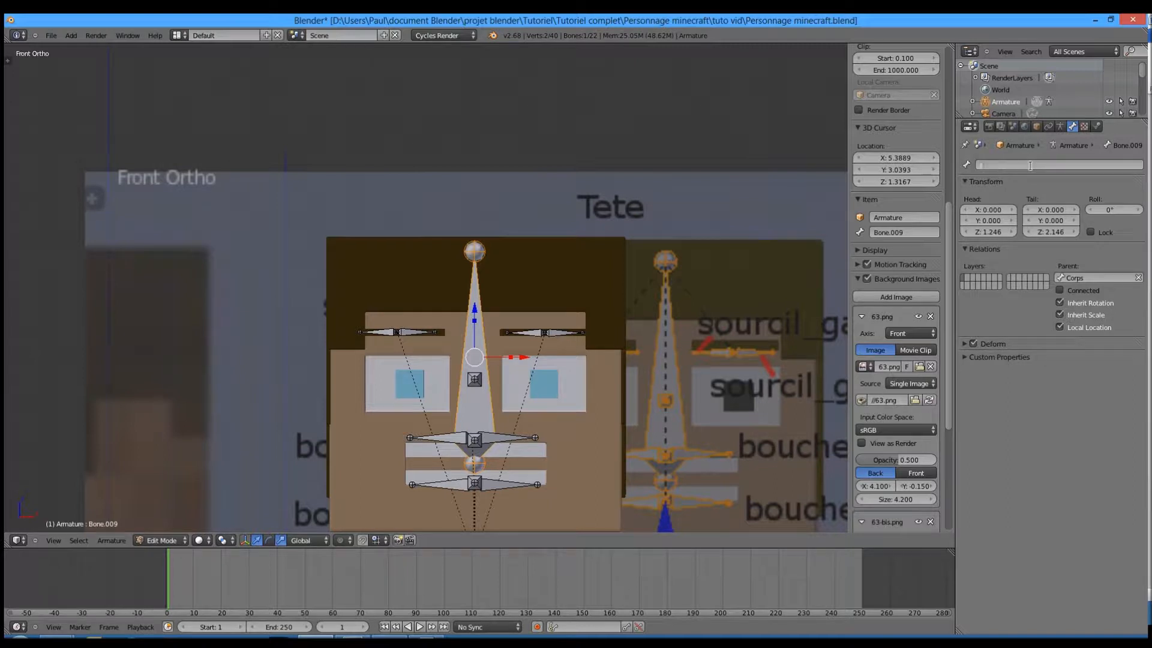
pyautogui.write('Tete')
pyautogui.press('Return')
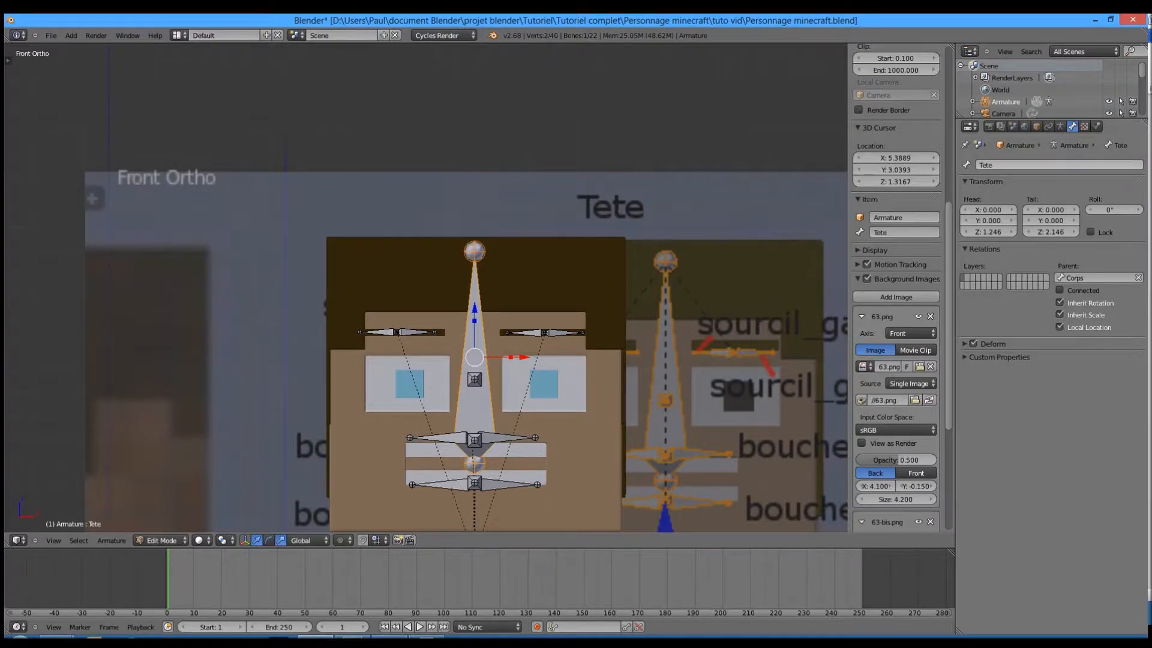
# Step: Rename the inner bone of the character's left eyebrow to Sourcil_gauche_1
pyautogui.rightClick(528, 334)
pyautogui.click(1045, 166)
pyautogui.write('Sourcil')
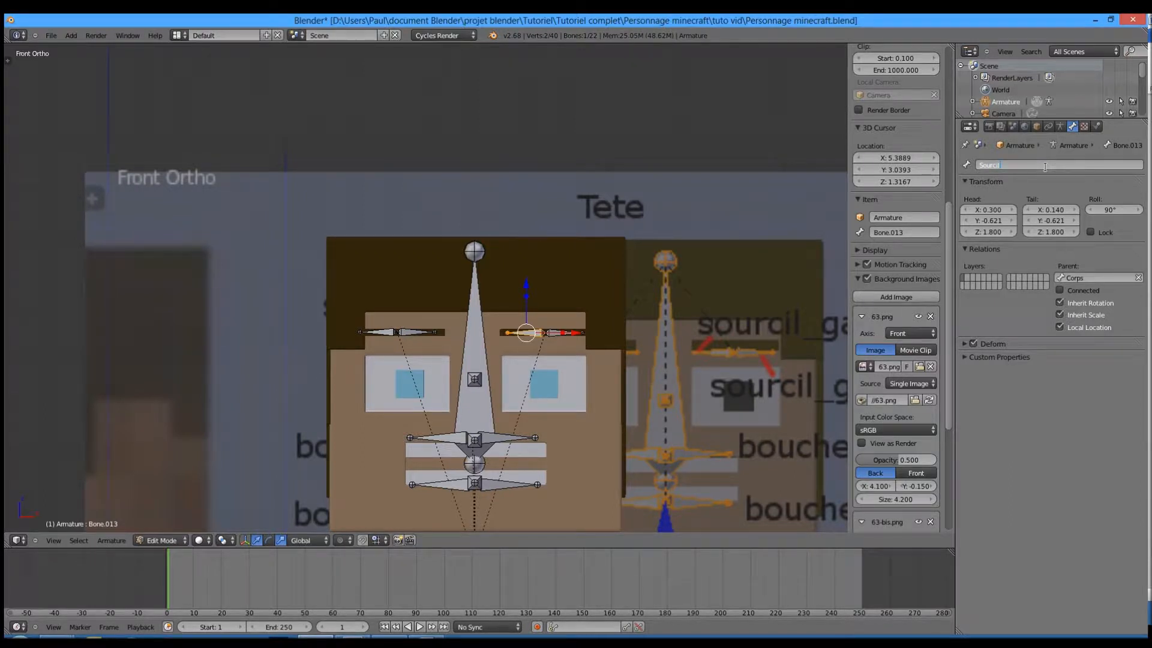
pyautogui.click(694, 378)
pyautogui.scroll(-3, 694, 379)
pyautogui.click(1047, 162)
pyautogui.click(1040, 161)
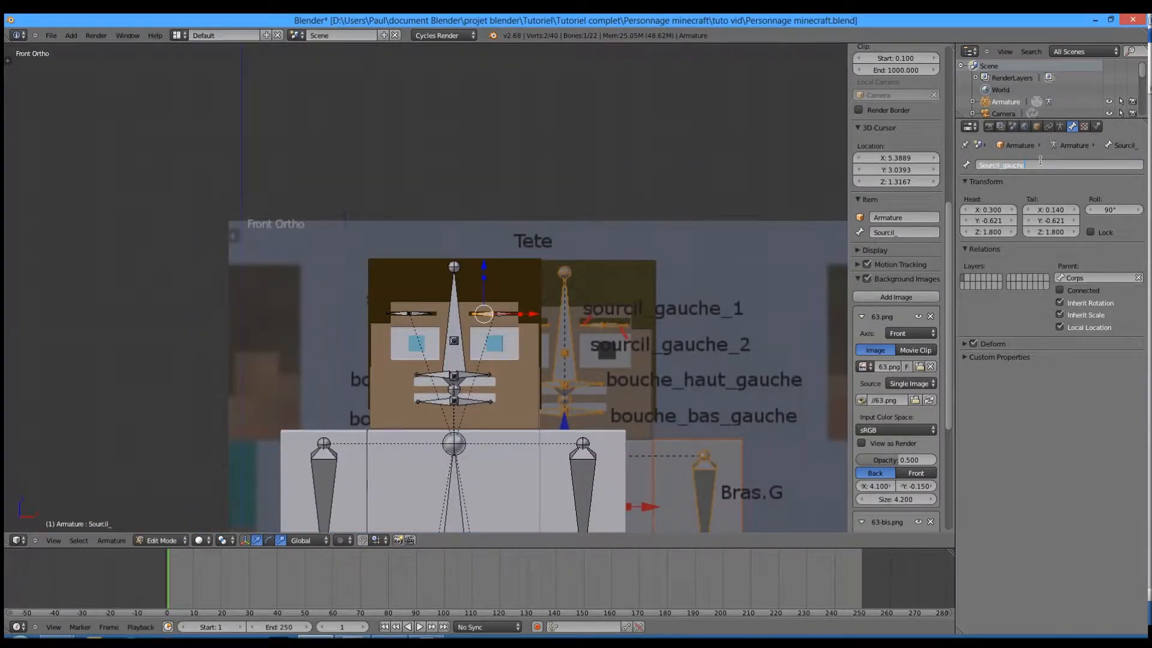
pyautogui.write('gauche_1')
pyautogui.press('Return')
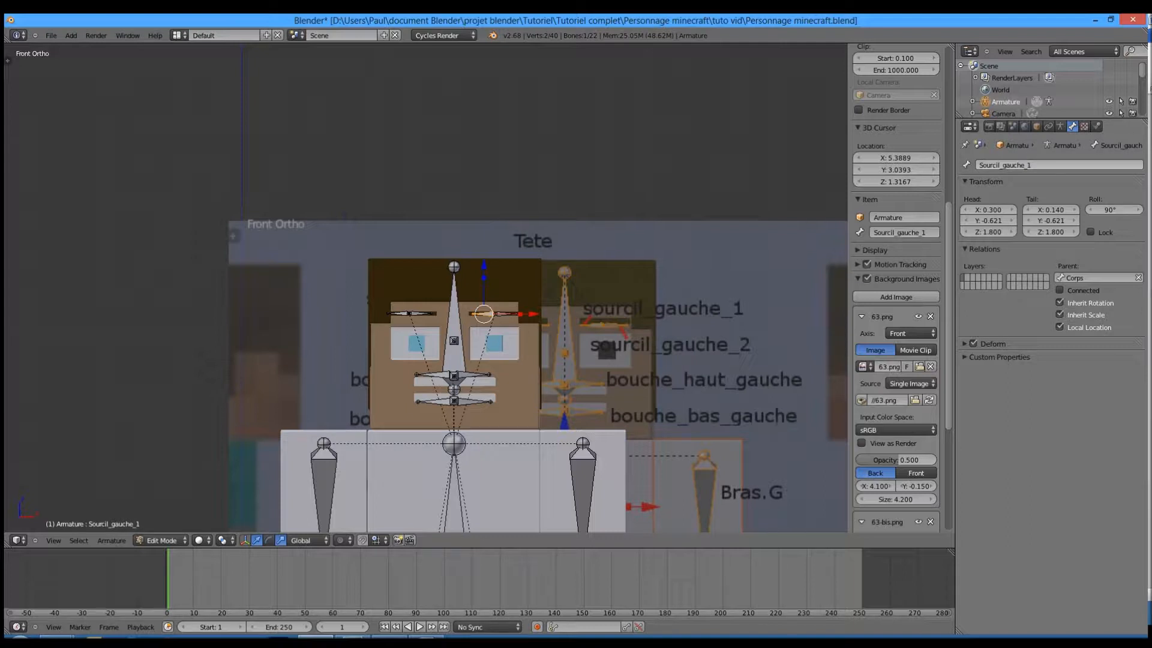
# Step: Rename the outer bone of the character's left eyebrow to Sourcil_gauche_2
pyautogui.rightClick(509, 315)
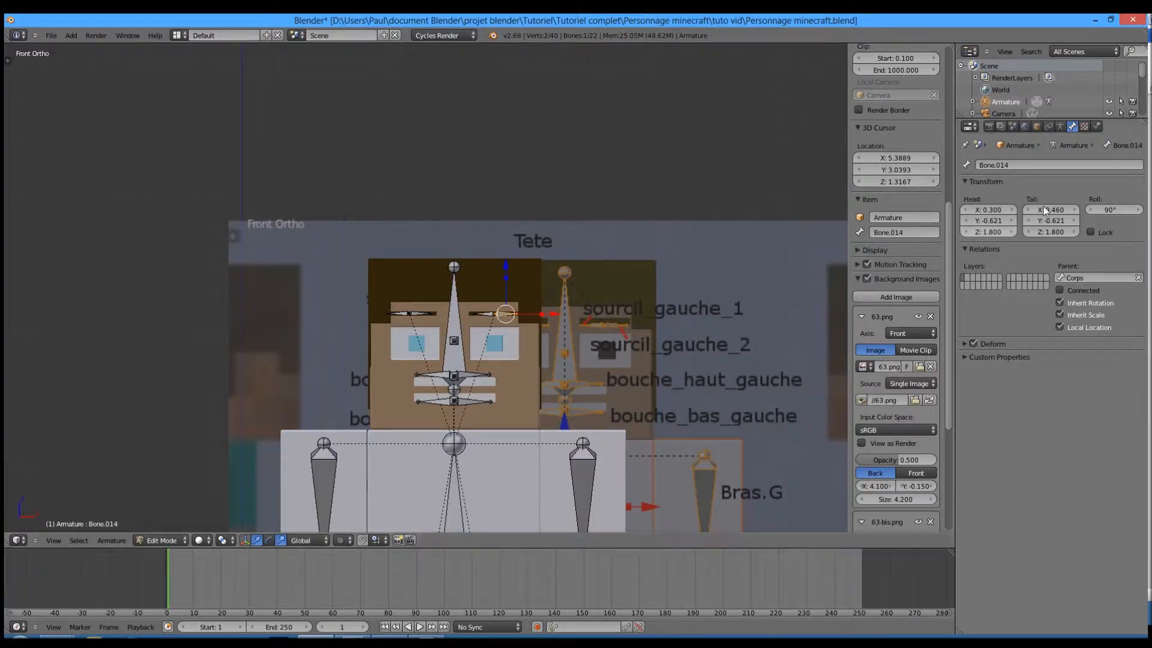
pyautogui.click(1036, 165)
pyautogui.write('Sourcil_gauche_1')
pyautogui.press('BackSpace')
pyautogui.write('2')
pyautogui.press('Return')
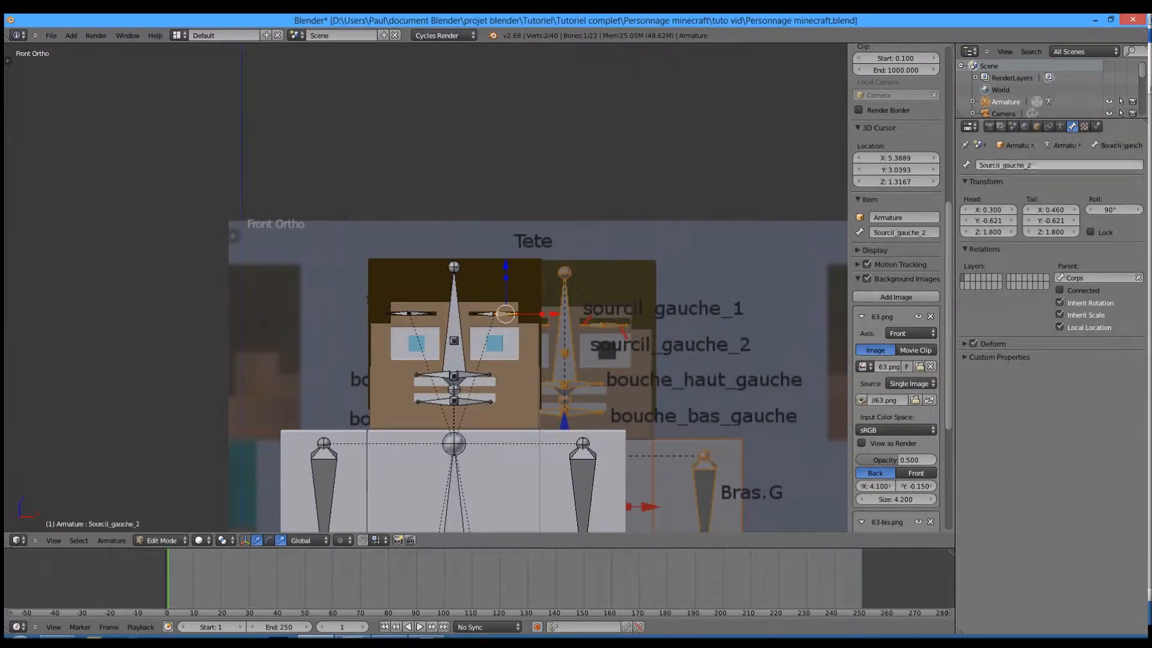
# Step: Rename the inner bone of the character's right eyebrow to Sourcil_droite_2
pyautogui.scroll(1, 444, 318)
pyautogui.rightClick(426, 320)
pyautogui.scroll(4, 545, 318)
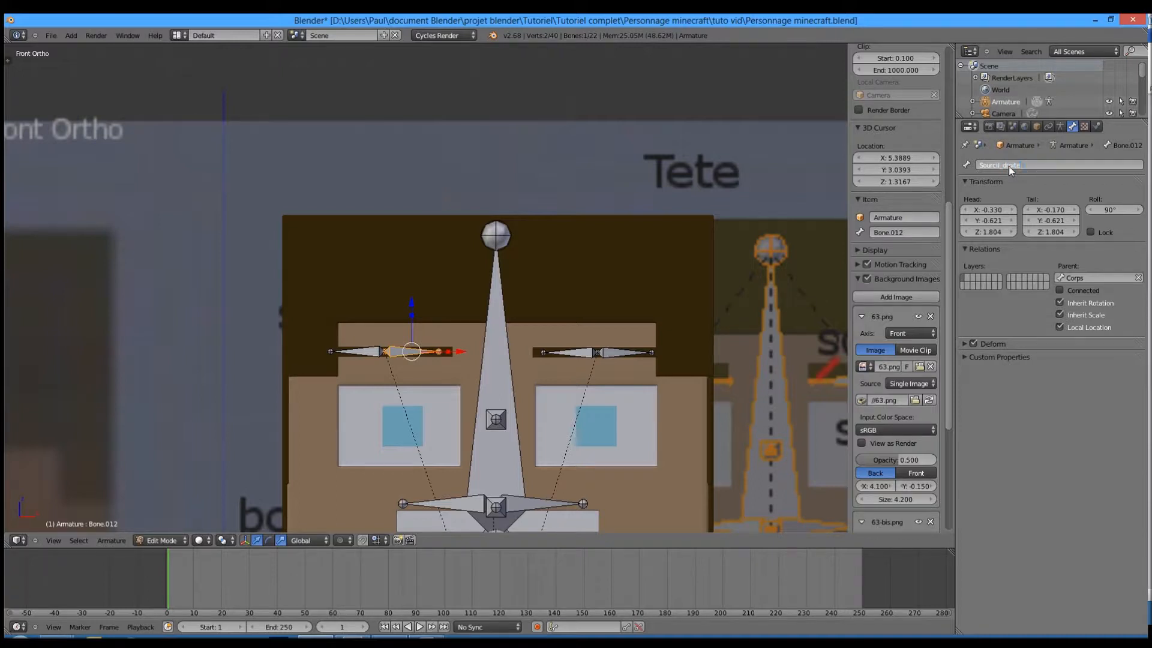
pyautogui.press('BackSpace')
pyautogui.write('2')
pyautogui.press('Return')
# Step: Rename the outer bone of the character's right eyebrow to Sourcil_droite_1
pyautogui.hotkey('ctrl', 'c')
pyautogui.rightClick(366, 349)
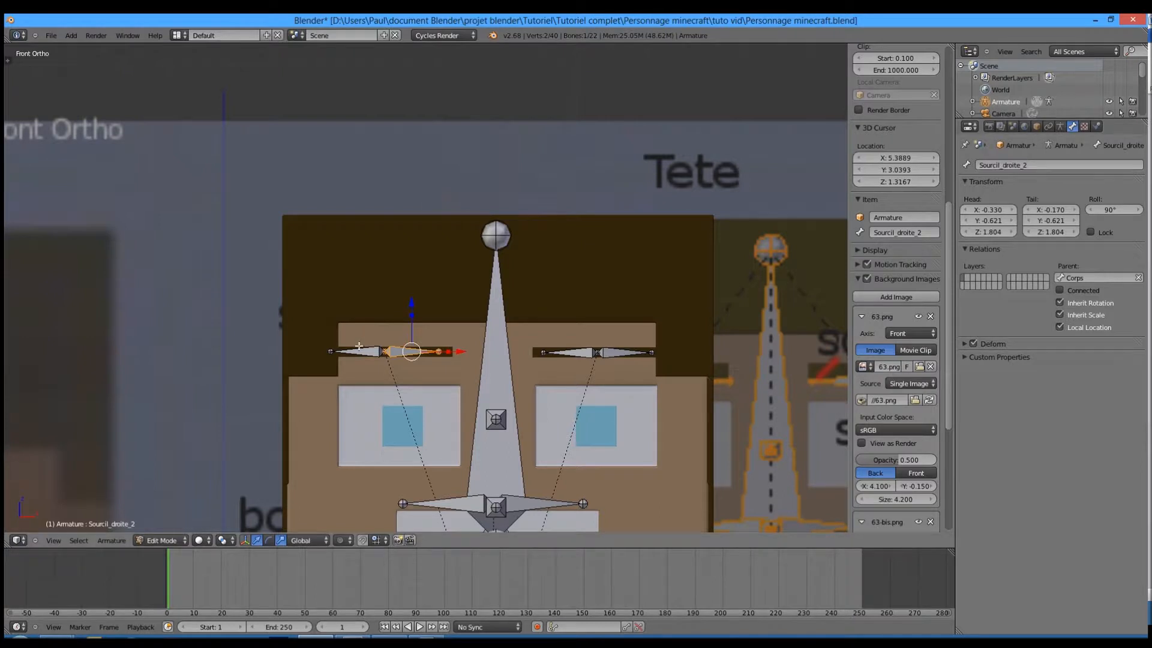
pyautogui.rightClick(364, 350)
pyautogui.click(1025, 165)
pyautogui.hotkey('ctrl', 'v')
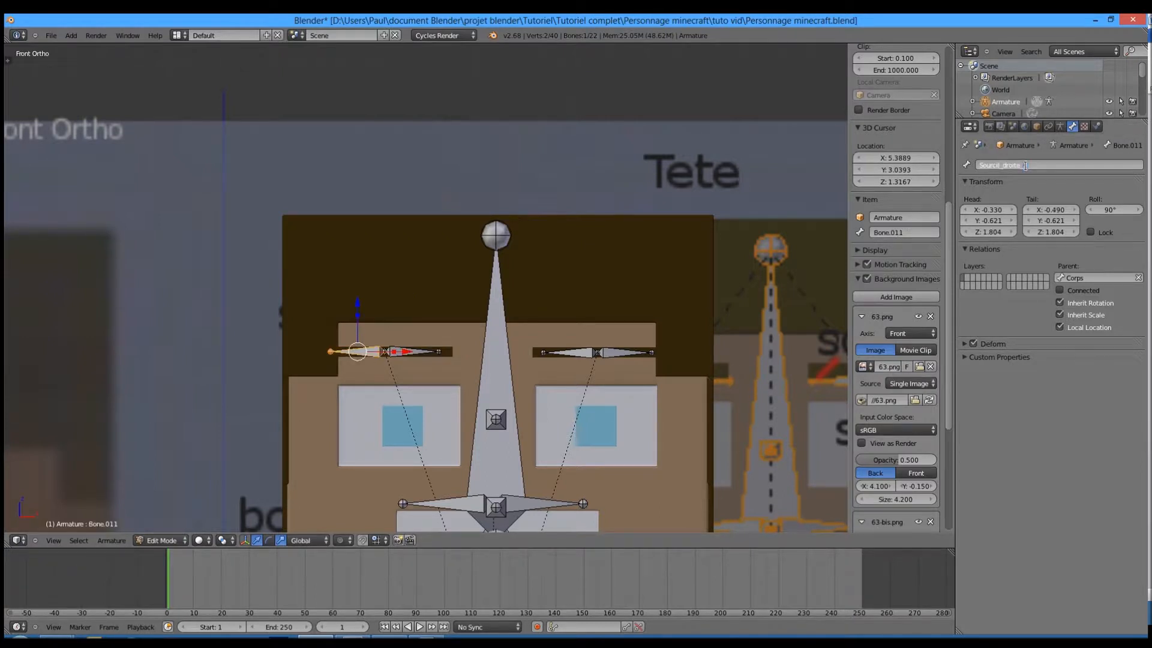
pyautogui.press('Return')
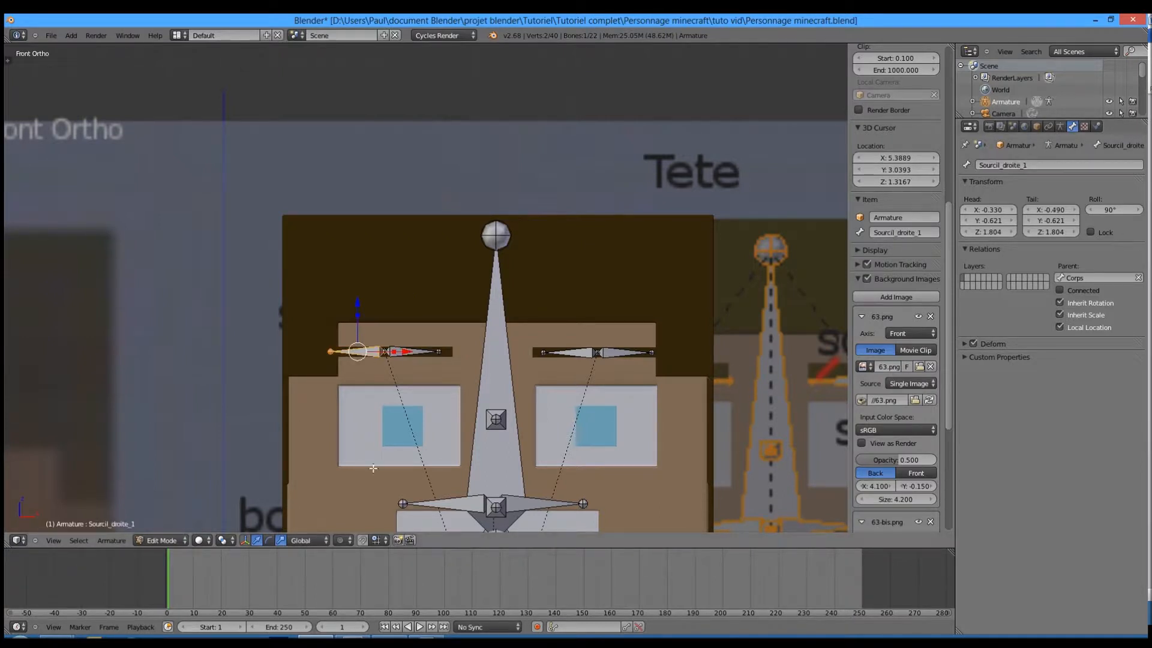
# Step: Rename the small front-facing bone between the eyes to yeux
pyautogui.rightClick(496, 419)
pyautogui.write('yeux')
pyautogui.press('Return')
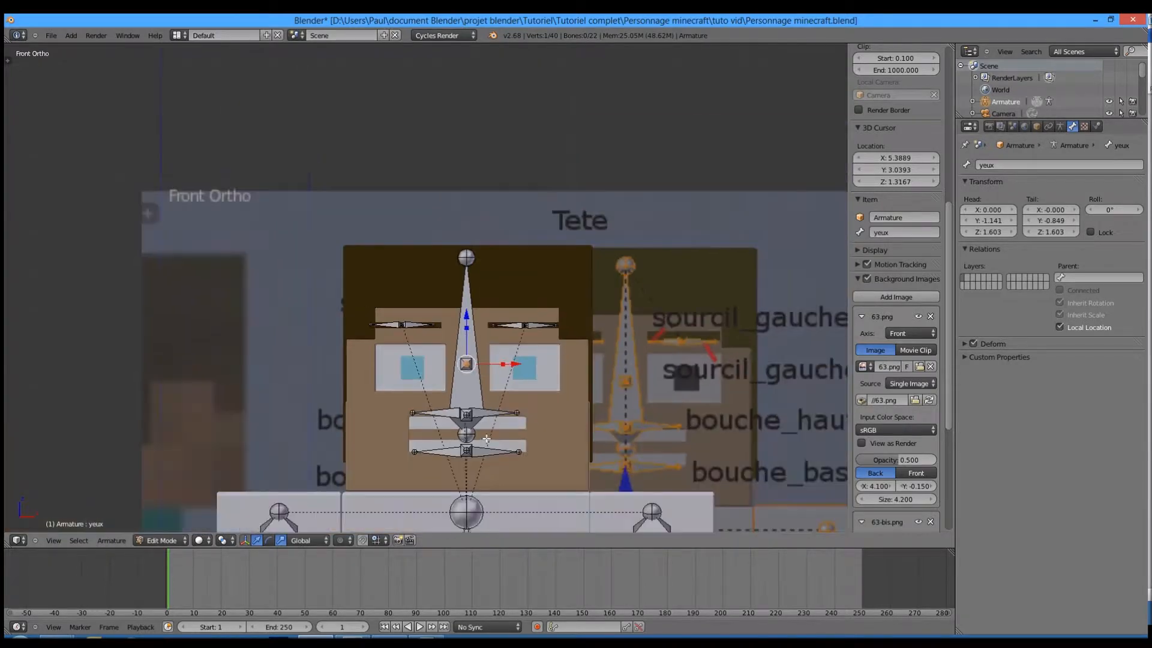
# Step: Adjust the height of the upper mouth bones and move the front-facing lower mouth bone slightly down, in line with the lower mouth bones
pyautogui.moveTo(429, 446); pyautogui.dragTo(520, 342, button='middle')
pyautogui.press('KP_1')
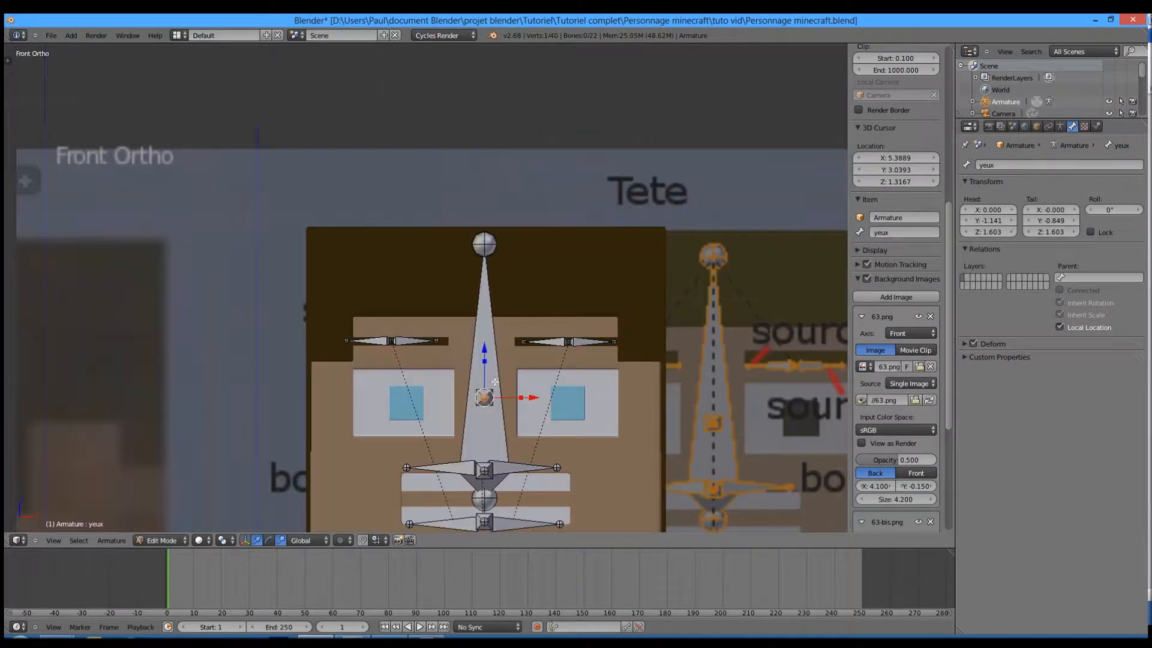
pyautogui.scroll(5, 498, 360)
pyautogui.rightClick(483, 365)
pyautogui.keyDown('shift'); pyautogui.rightClick(553, 365); pyautogui.keyUp('shift')
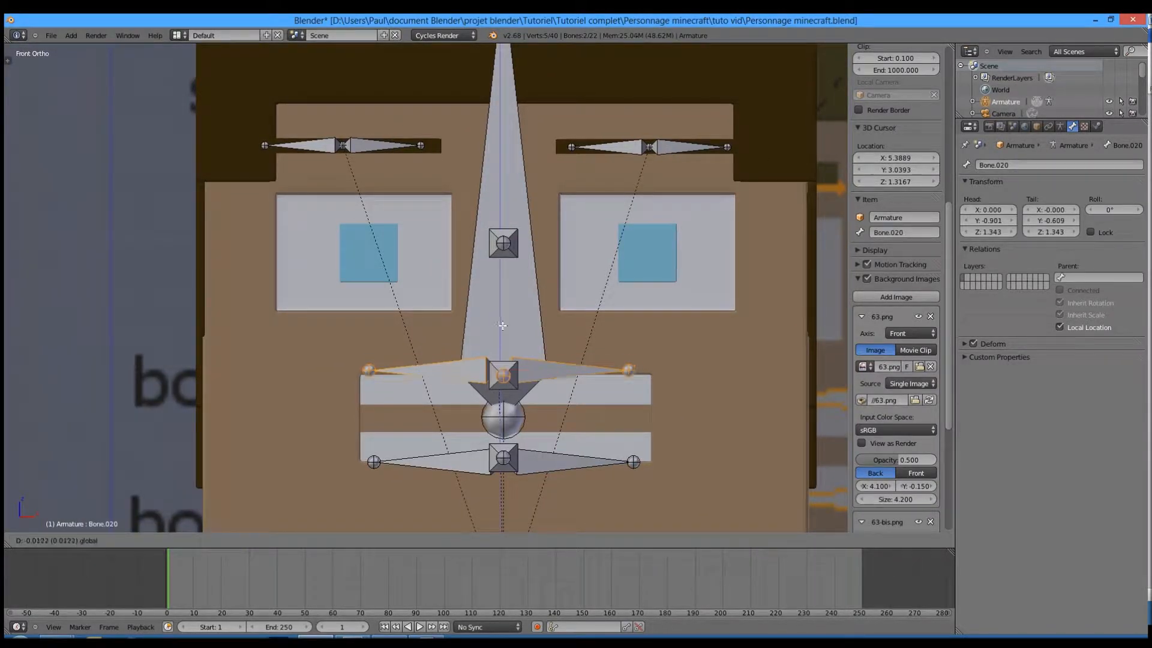
pyautogui.rightClick(439, 456)
pyautogui.rightClick(495, 459)
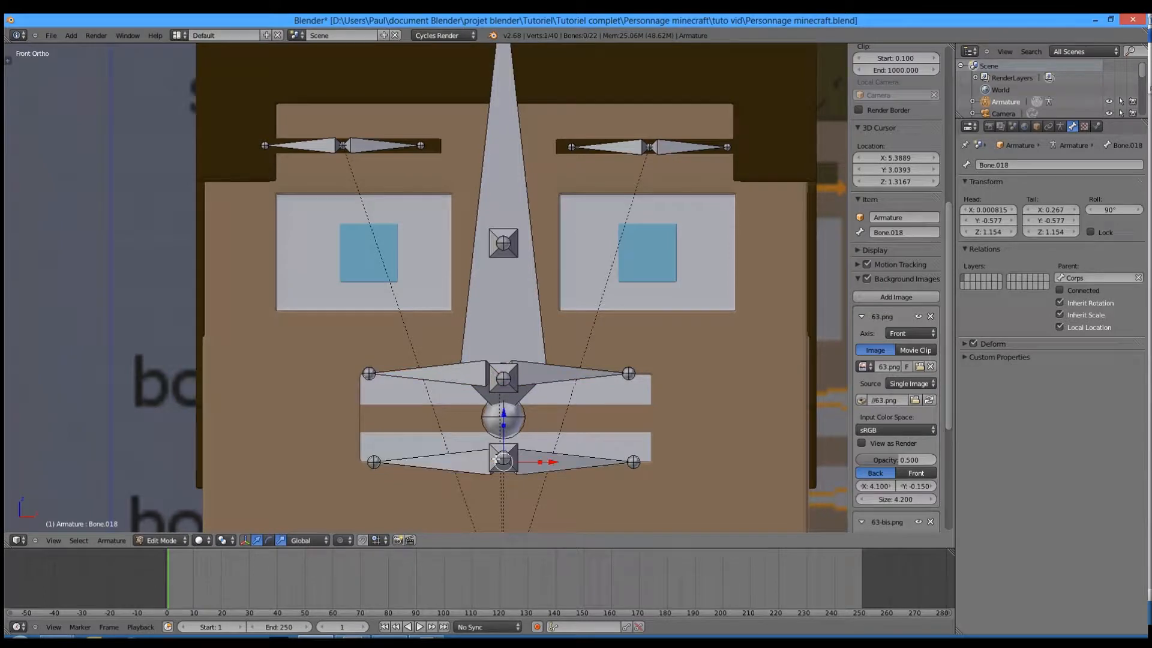
pyautogui.rightClick(511, 448)
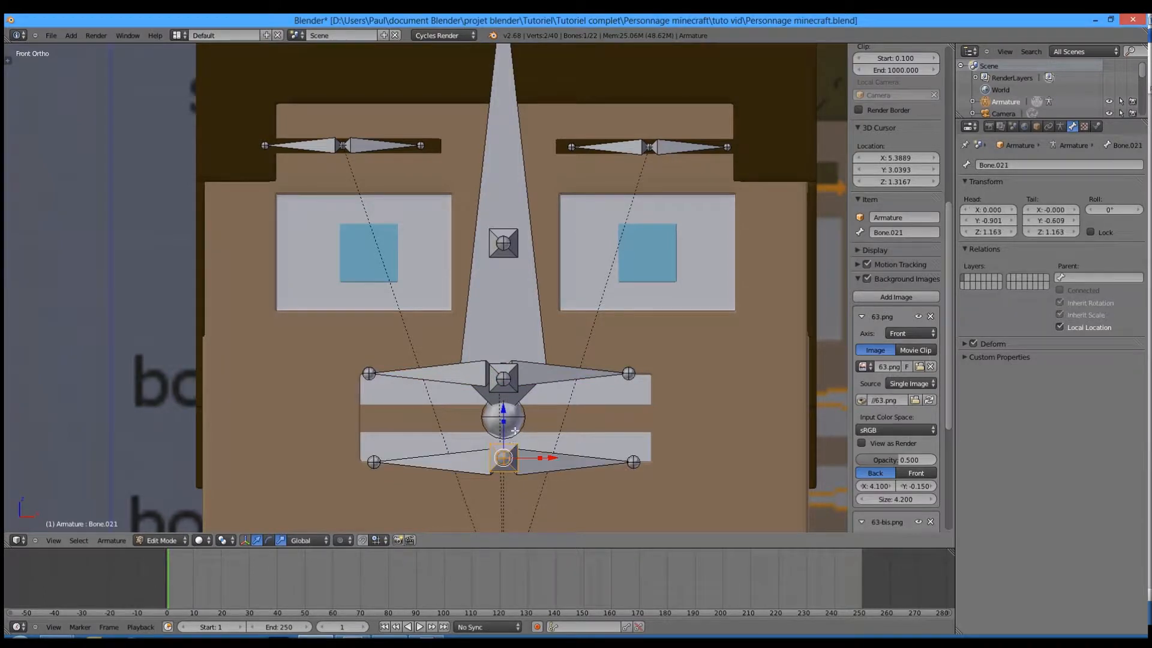
pyautogui.moveTo(505, 409); pyautogui.dragTo(505, 413)
# Step: Rename the upper mouth bone on the character's left side to bouche_haut_gauche
pyautogui.rightClick(554, 372)
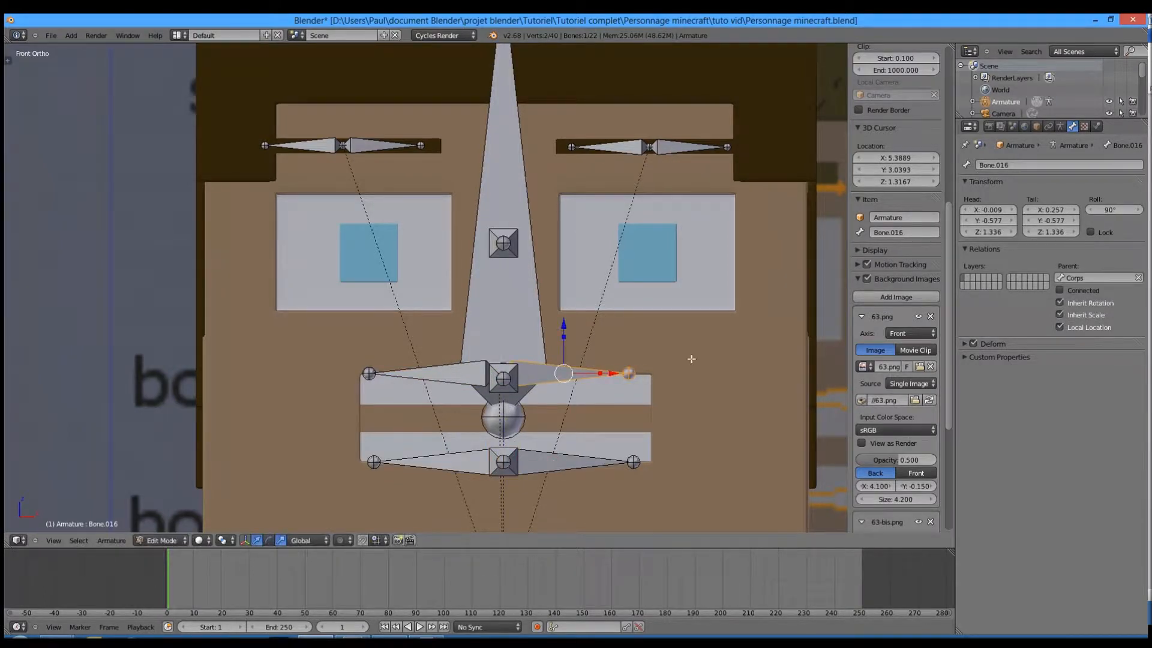
pyautogui.scroll(-3, 687, 361)
pyautogui.scroll(-5, 685, 365)
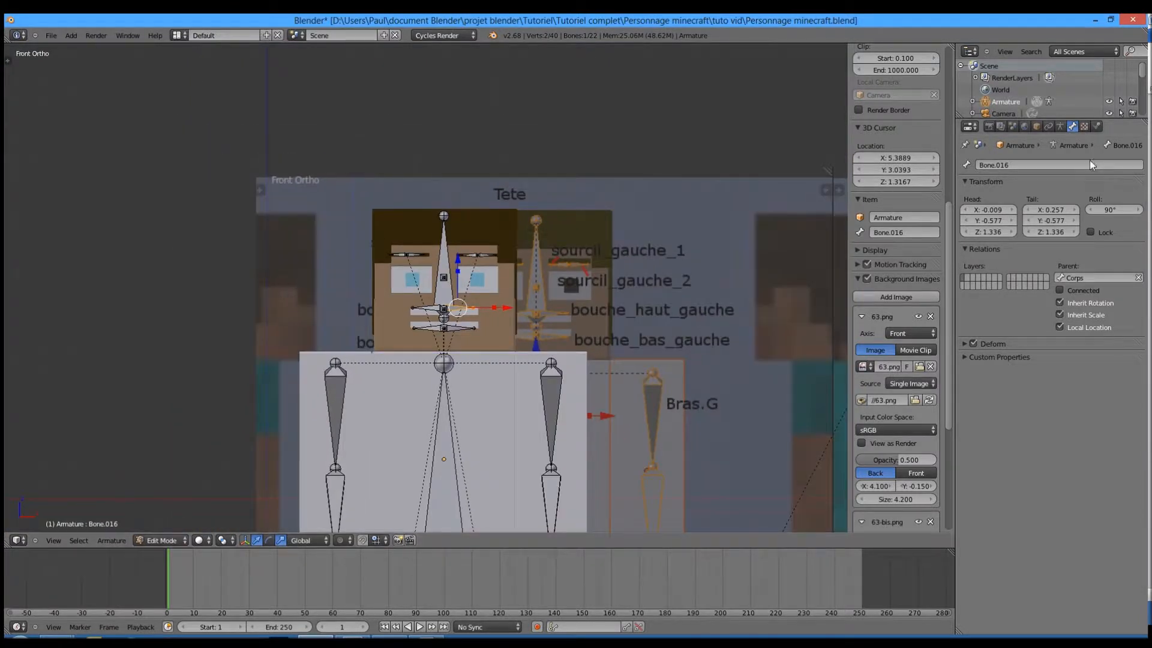
pyautogui.press('BackSpace')
pyautogui.write('bouche_haut_gauche')
pyautogui.press('Return')
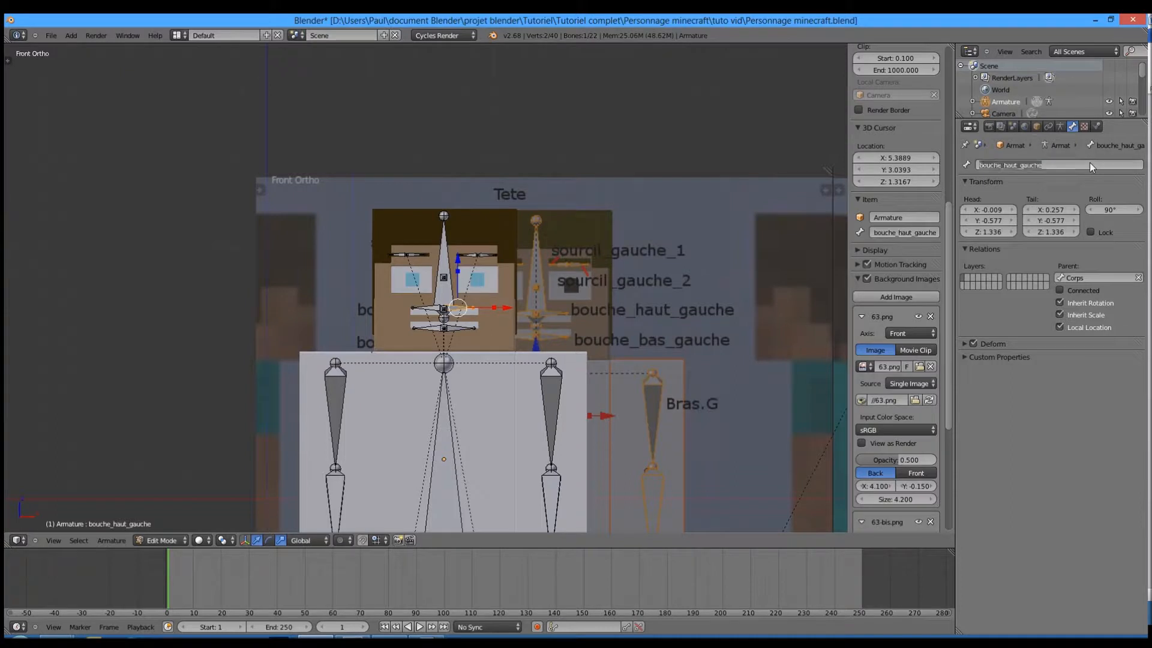
# Step: Rename the upper mouth bone on the character's right side to bouche_haut_droite, reusing the copied name
pyautogui.rightClick(427, 307)
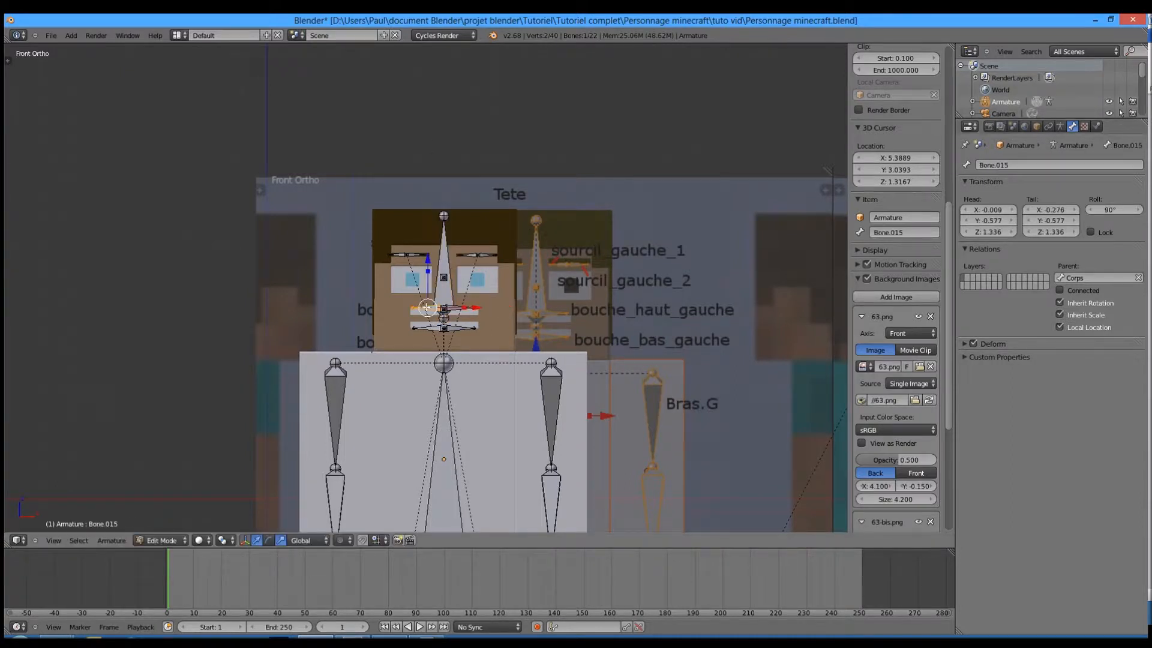
pyautogui.click(1003, 166)
pyautogui.hotkey('ctrl', 'v')
pyautogui.press('BackSpace')
pyautogui.press('BackSpace')
pyautogui.press('BackSpace')
pyautogui.press('BackSpace')
pyautogui.write('_droite')
pyautogui.press('Return')
# Step: Rename the lower mouth bone on the character's left side to bouche_bas_gauche, reusing the copied name
pyautogui.rightClick(456, 330)
pyautogui.click(1053, 164)
pyautogui.hotkey('ctrl', 'v')
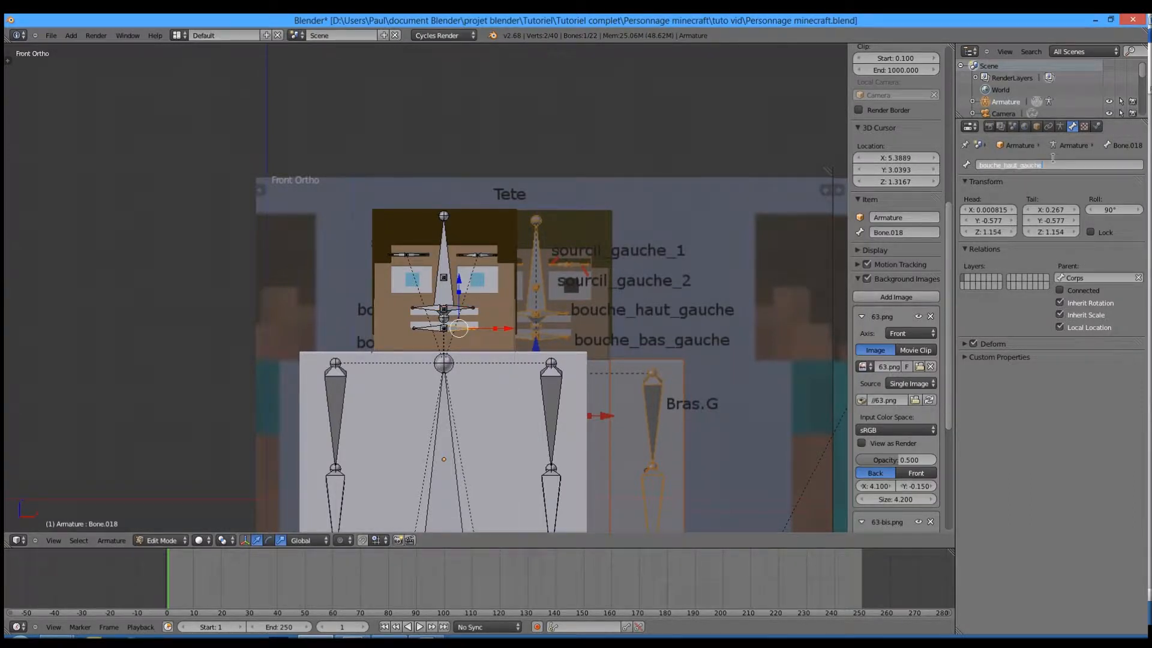
pyautogui.press('BackSpace')
pyautogui.write('bas')
pyautogui.press('Return')
# Step: Rename the lower mouth bone on the character's right side to bouche_bas_droite
pyautogui.rightClick(422, 328)
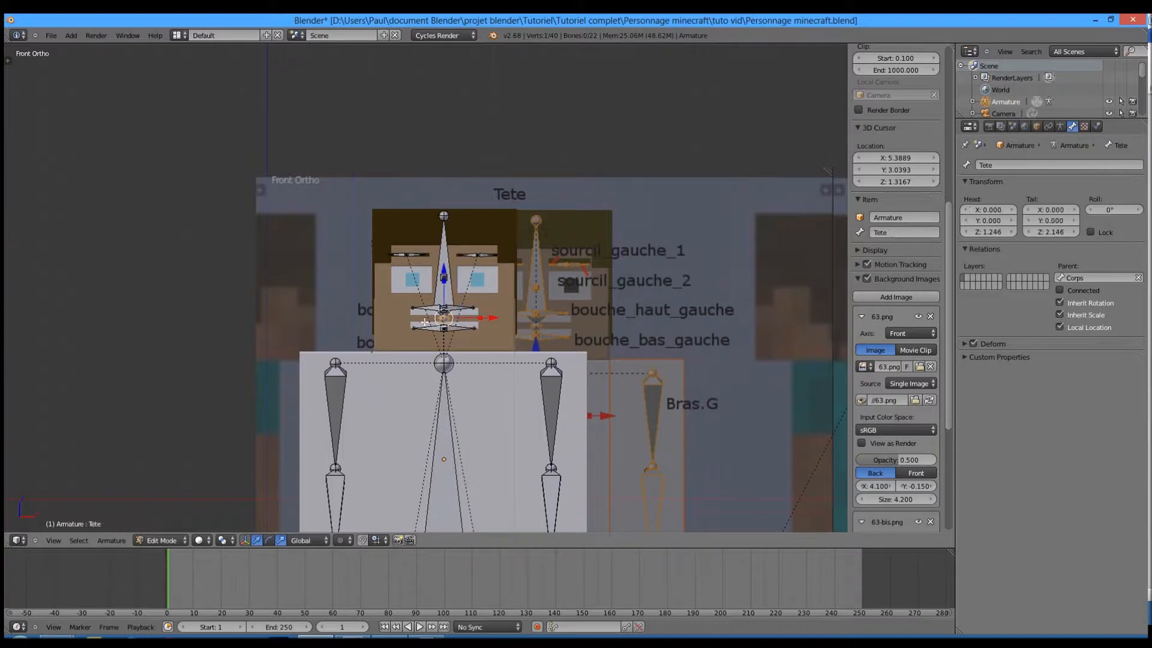
pyautogui.hotkey('ctrl', 'v')
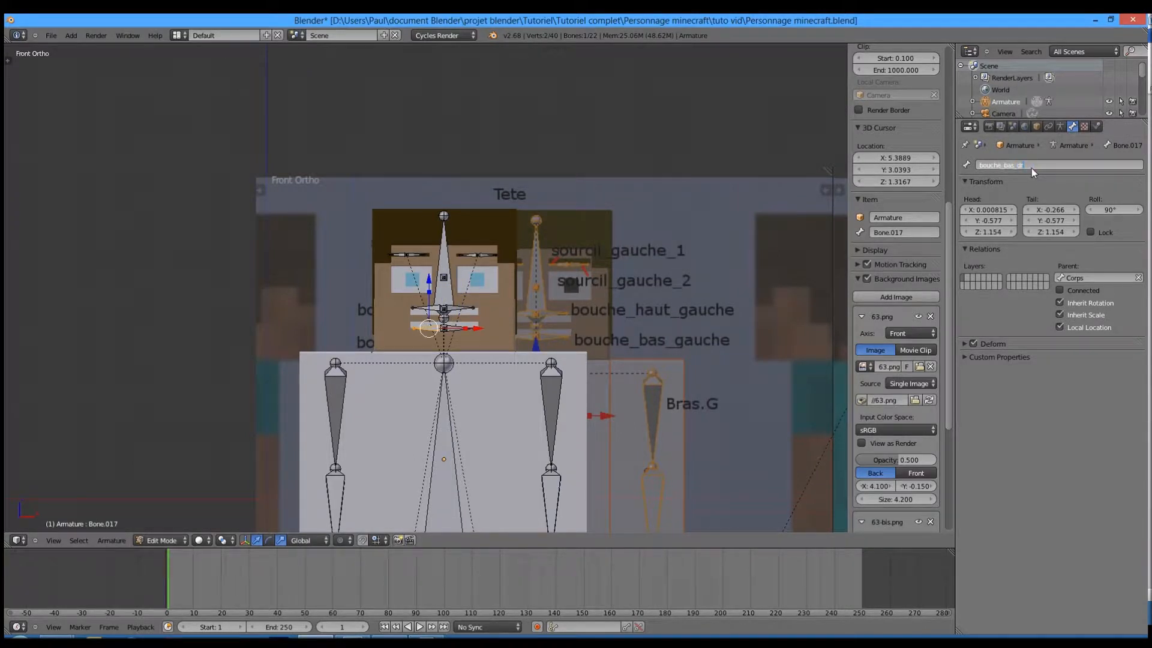
pyautogui.press('Return')
# Step: Level the upper teeth bone in side view by lowering its tail vertically to the height of its head
pyautogui.scroll(5, 440, 409)
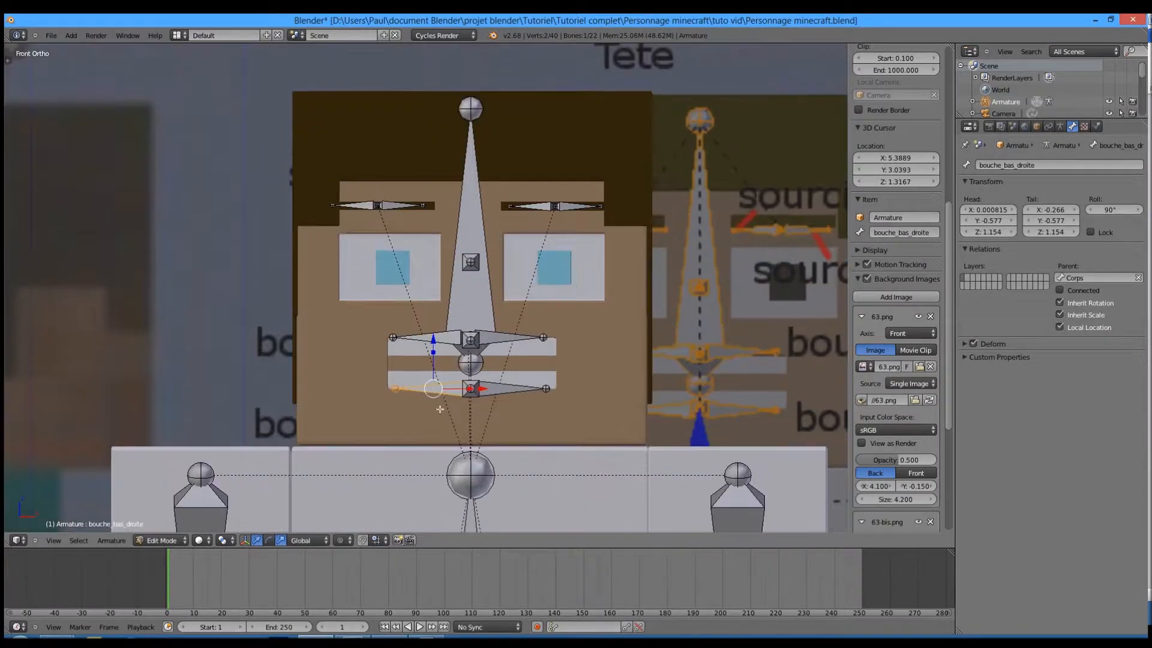
pyautogui.rightClick(474, 342)
pyautogui.rightClick(474, 342)
pyautogui.rightClick(474, 343)
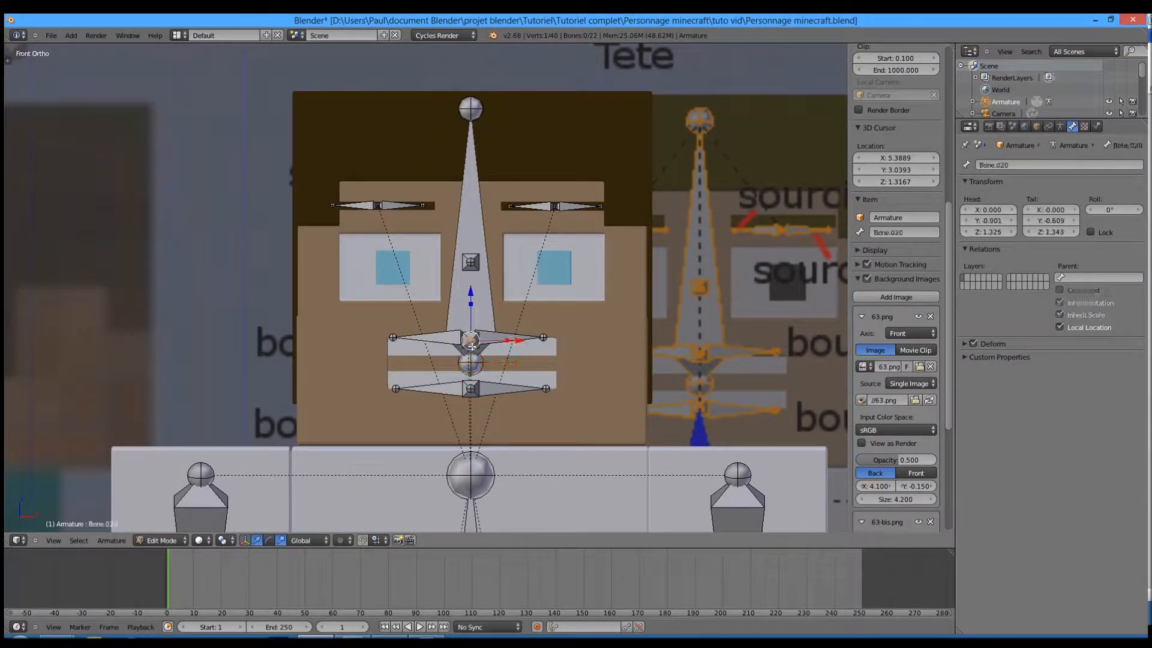
pyautogui.press('KP_3')
pyautogui.keyDown('shift'); pyautogui.moveTo(474, 343); pyautogui.dragTo(737, 292, button='middle'); pyautogui.keyUp('shift')
pyautogui.rightClick(454, 286)
pyautogui.scroll(4, 455, 286)
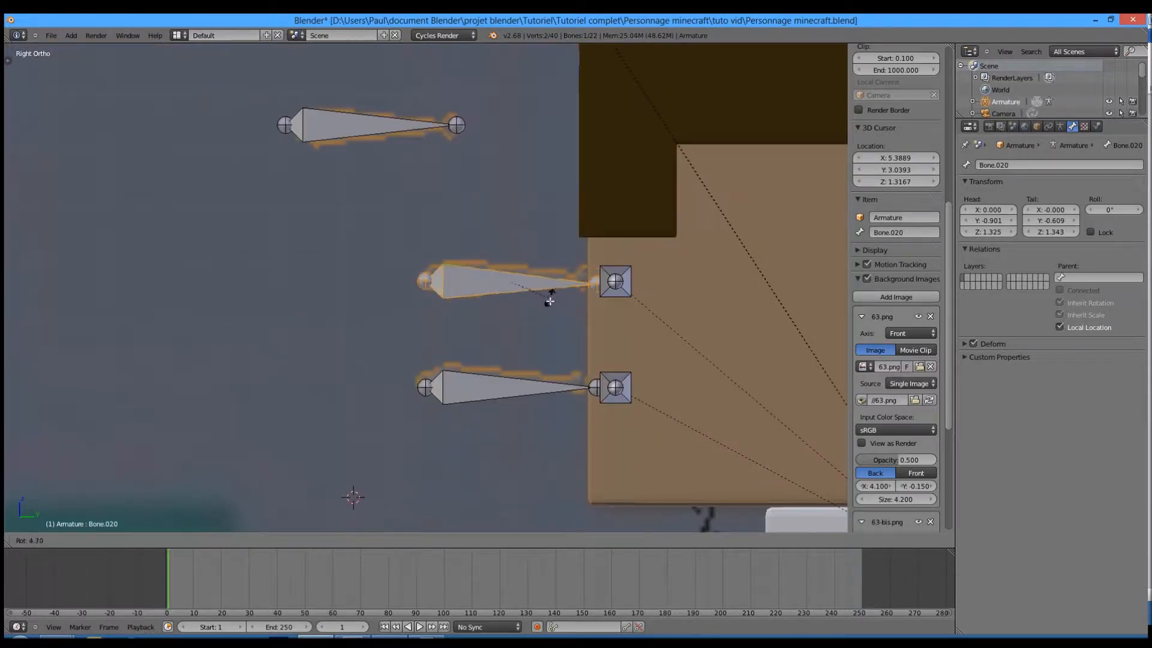
pyautogui.rightClick(593, 277)
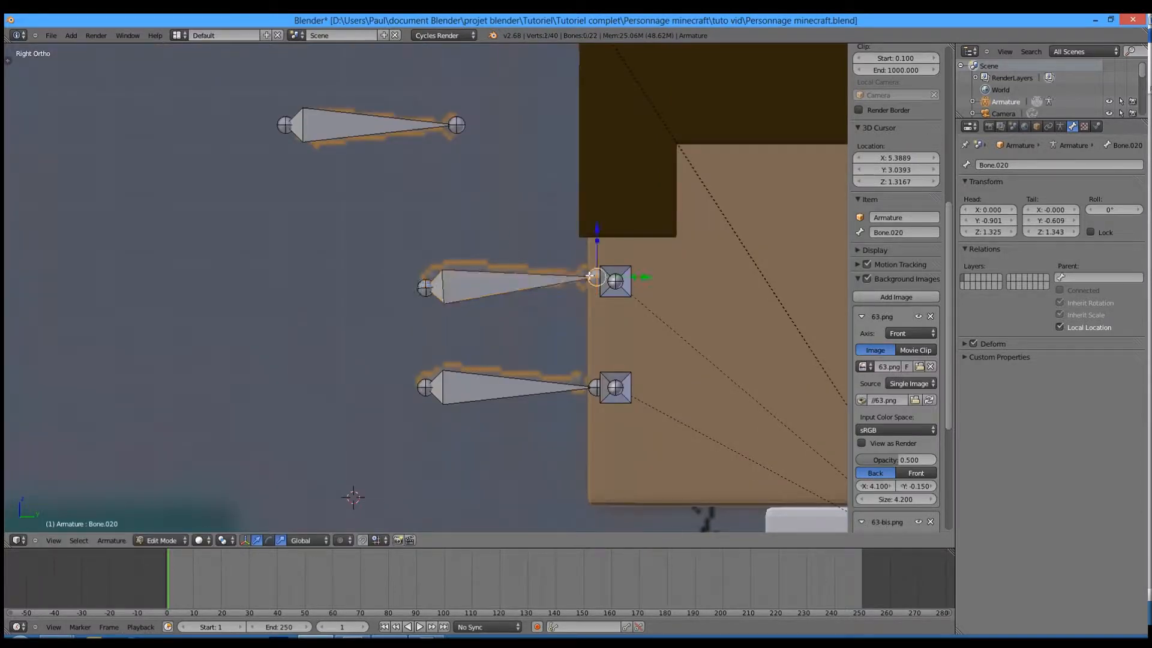
pyautogui.press('g')
pyautogui.press('z')
pyautogui.click(598, 239)
# Step: Rename the upper teeth bone in front of the mouth to dent_haut
pyautogui.rightClick(522, 288)
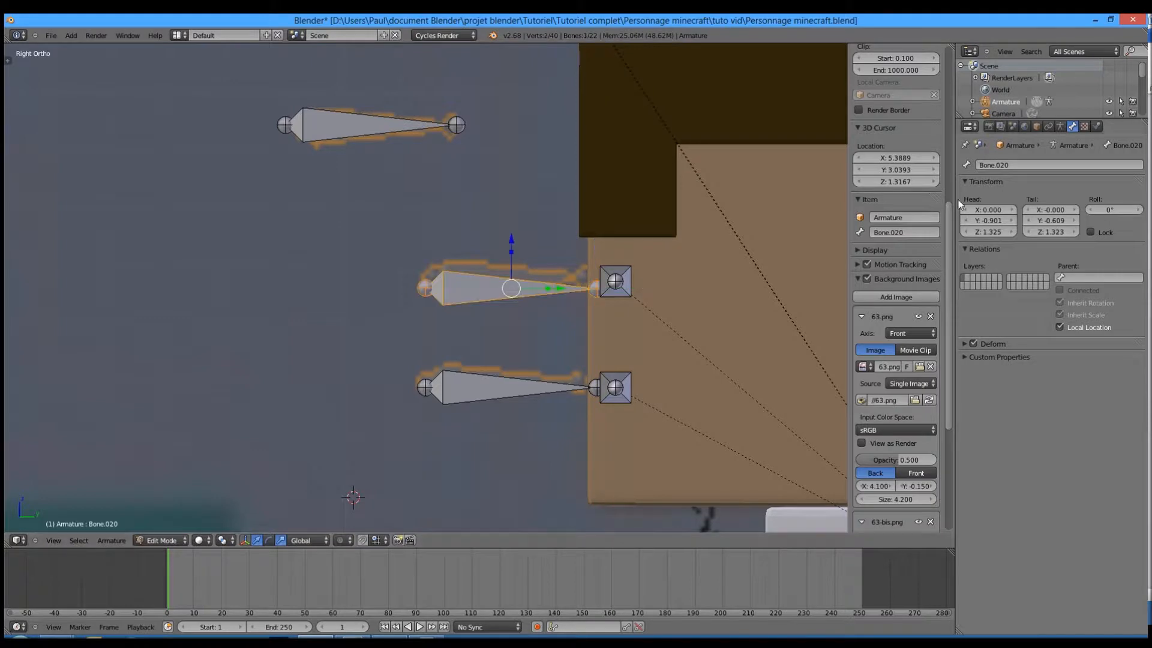
pyautogui.click(1054, 164)
pyautogui.write('Brnt_l')
pyautogui.press('Return')
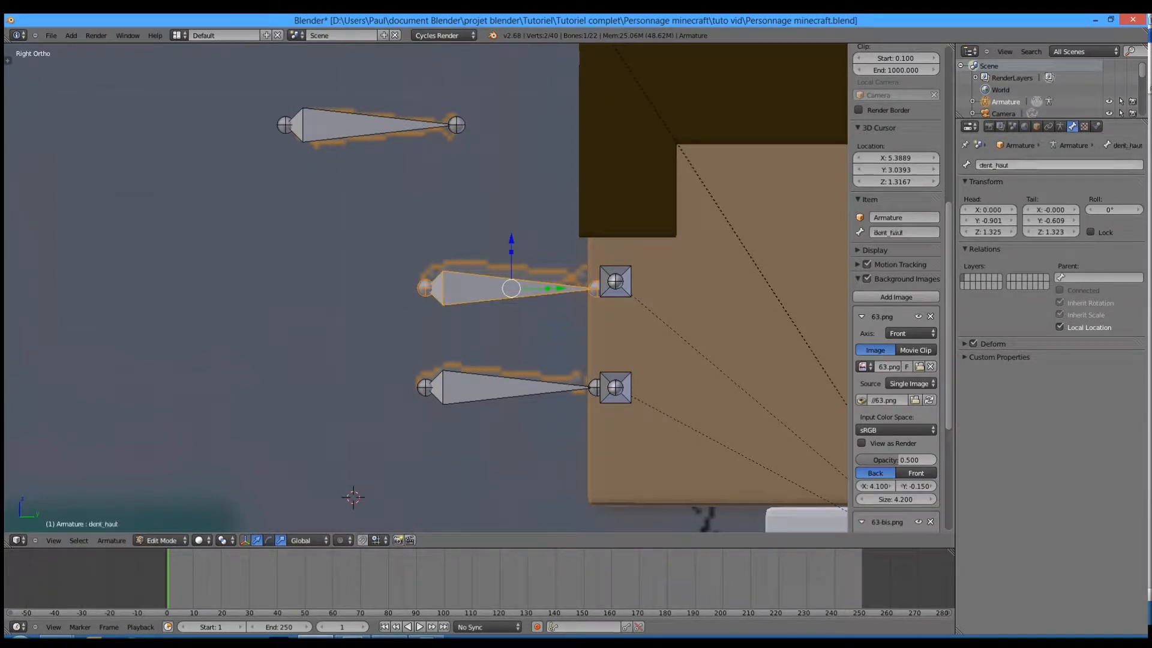
# Step: Rename the lower teeth bone to dent_bas and the eye bone above the teeth bones to yeux
pyautogui.rightClick(543, 386)
pyautogui.click(1064, 167)
pyautogui.write('dent_bas')
pyautogui.press('Return')
pyautogui.scroll(-2, 240, 384)
pyautogui.rightClick(456, 161)
pyautogui.rightClick(424, 166)
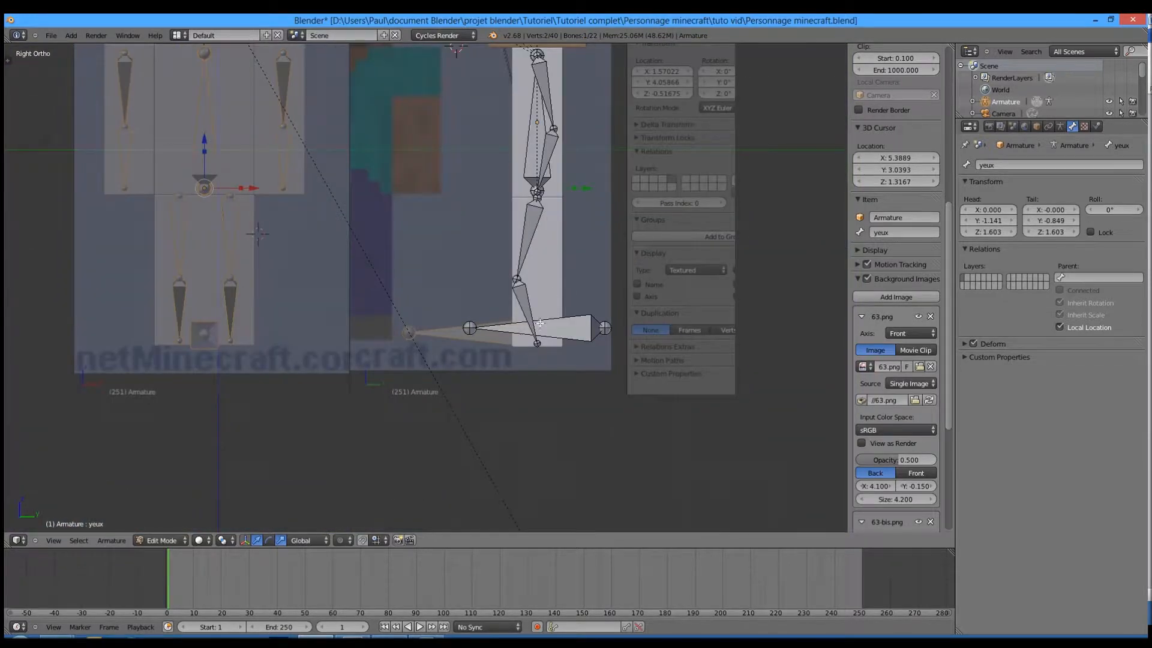
# Step: Lower the horizontal bone at the feet to Z -2.711 and rename it Controlleur_Corps
pyautogui.rightClick(540, 324)
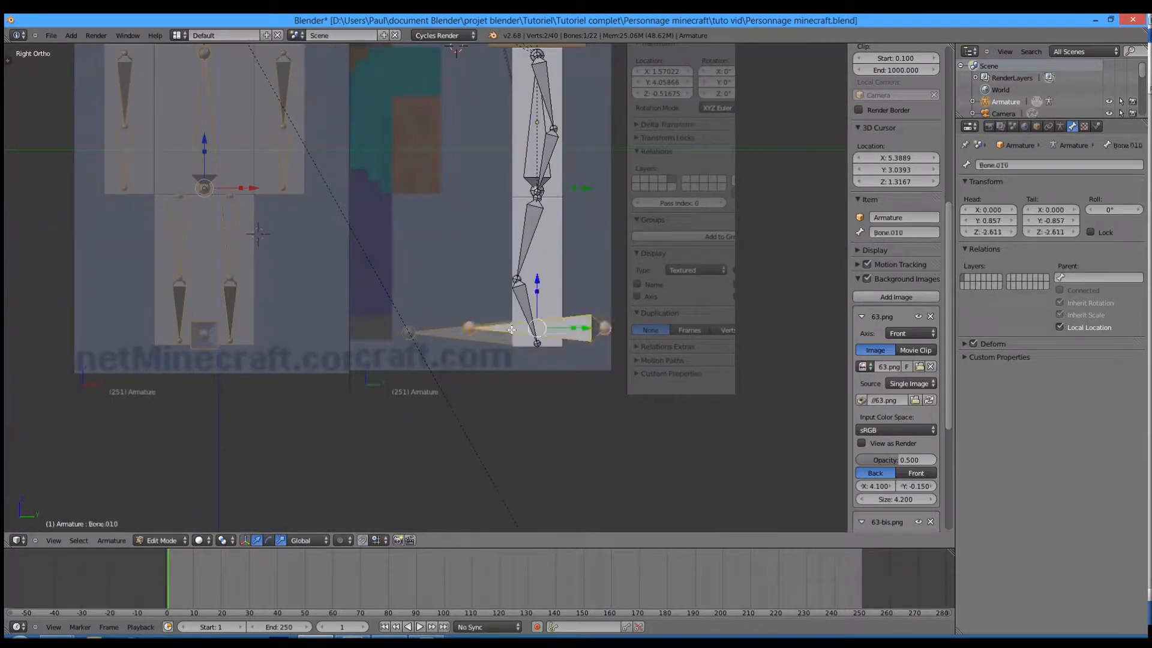
pyautogui.scroll(2, 591, 298)
pyautogui.moveTo(587, 297); pyautogui.dragTo(588, 308)
pyautogui.click(1017, 164)
pyautogui.write('roo')
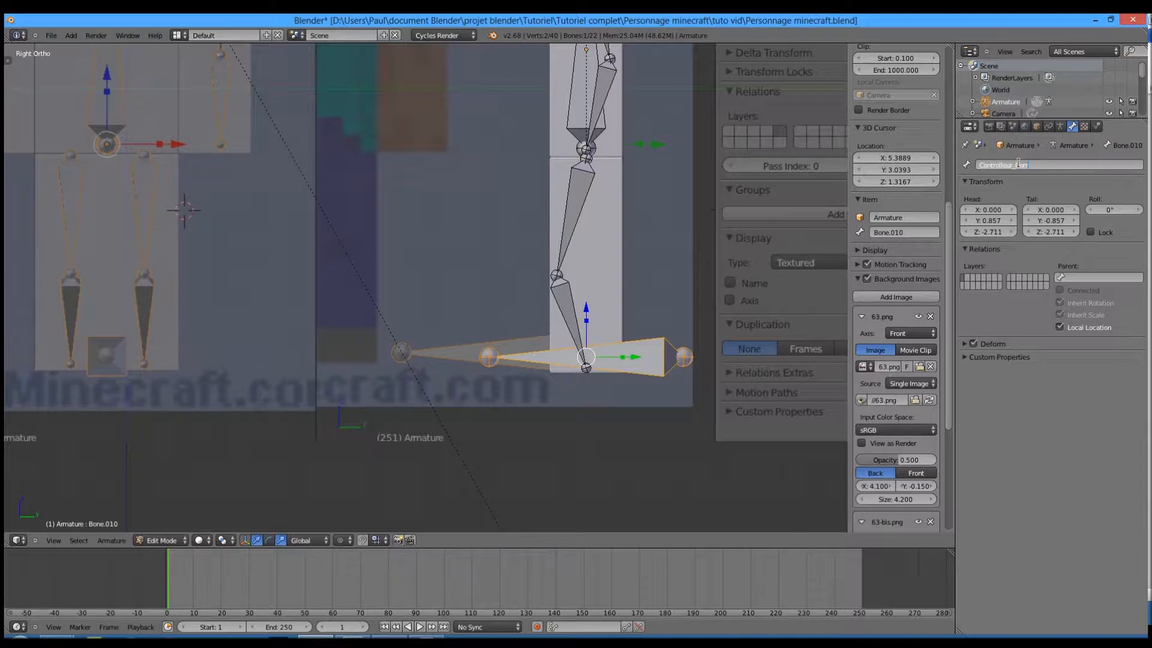
pyautogui.press('Return')
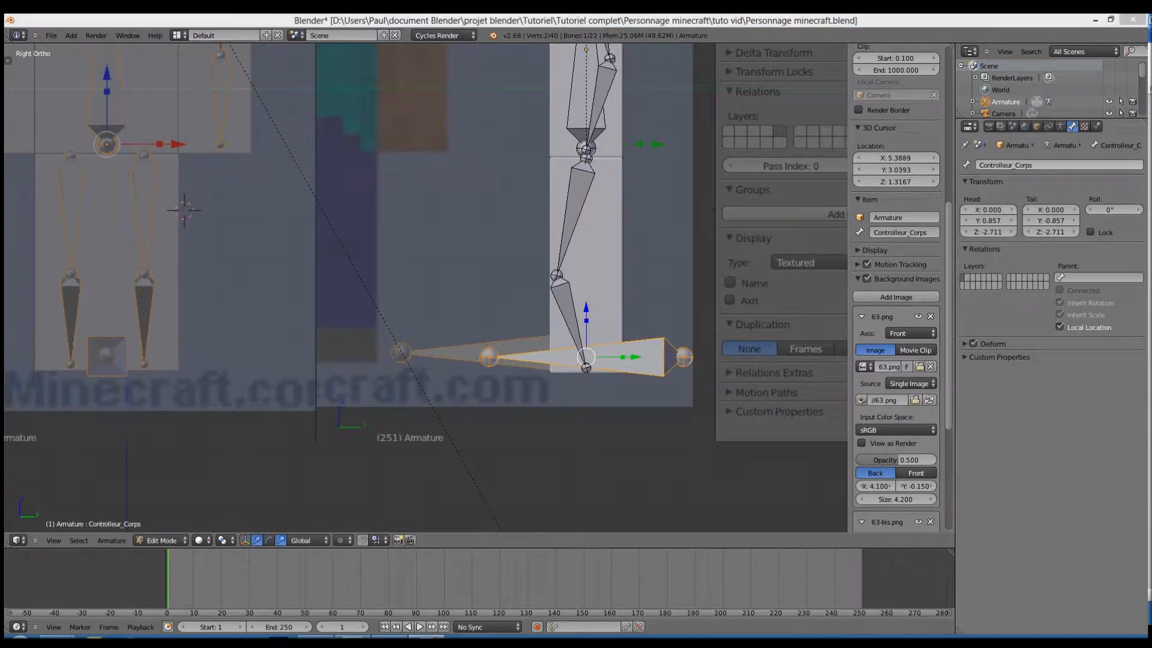
# Step: Set Controlleur_Corps as the parent of the Corps bone
pyautogui.click(366, 321)
pyautogui.press('KP_1')
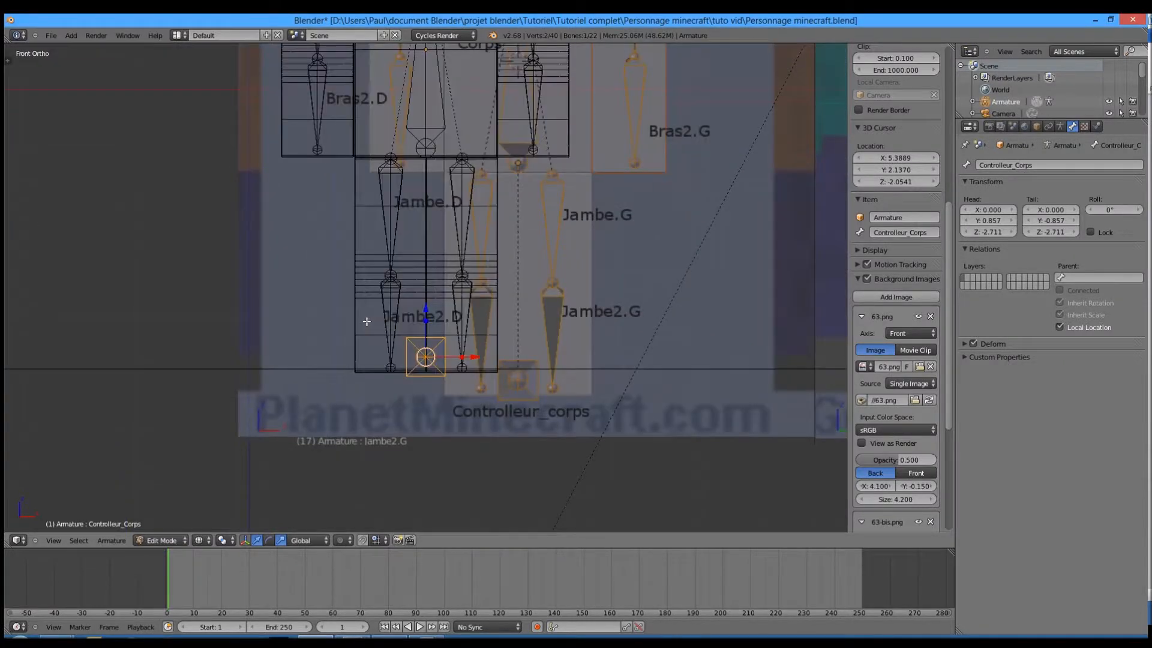
pyautogui.press('z')
pyautogui.keyDown('shift'); pyautogui.moveTo(417, 224); pyautogui.dragTo(445, 331, button='middle'); pyautogui.keyUp('shift')
pyautogui.rightClick(478, 234)
pyautogui.rightClick(478, 233)
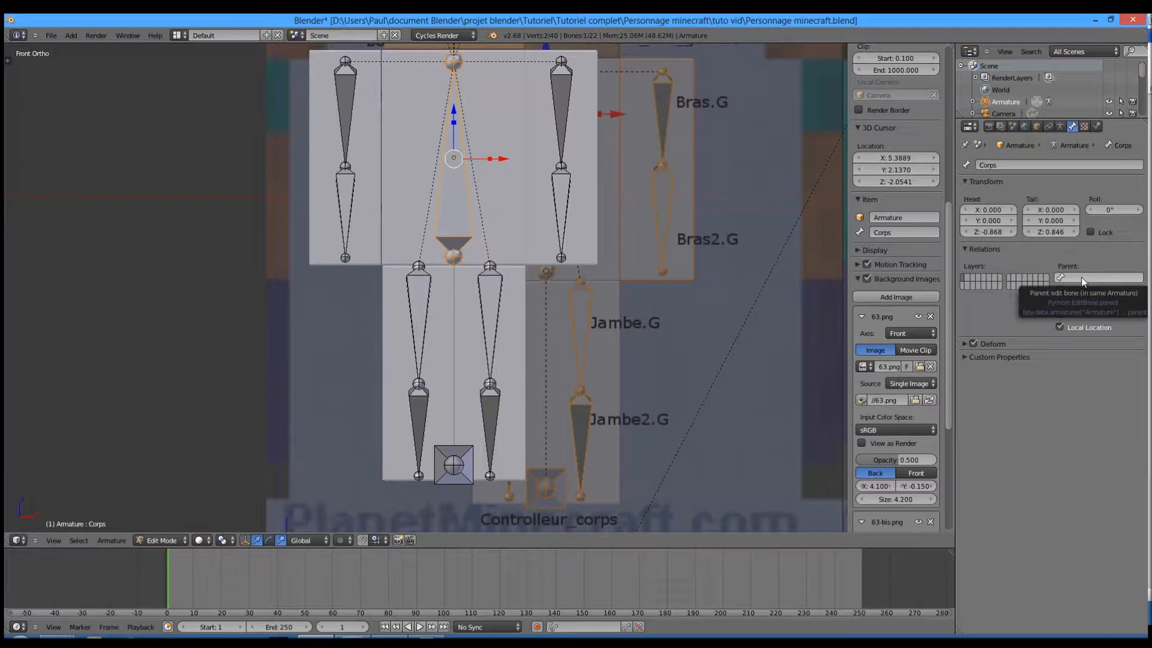
pyautogui.rightClick(461, 450)
pyautogui.rightClick(466, 246)
pyautogui.click(1104, 280)
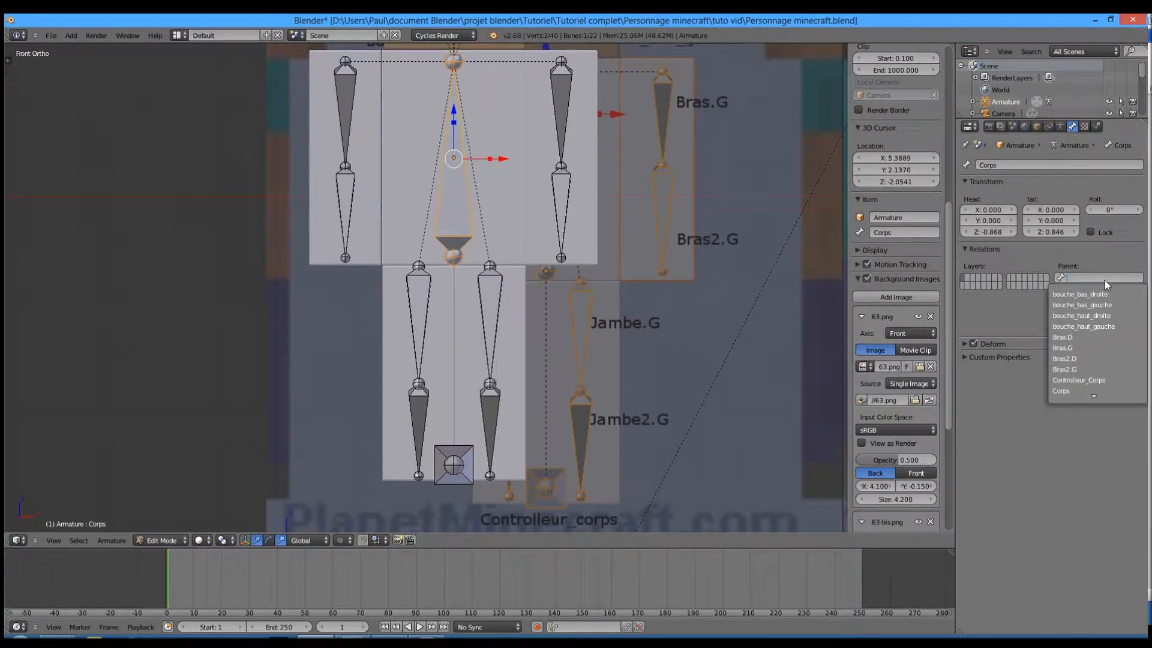
pyautogui.click(1080, 380)
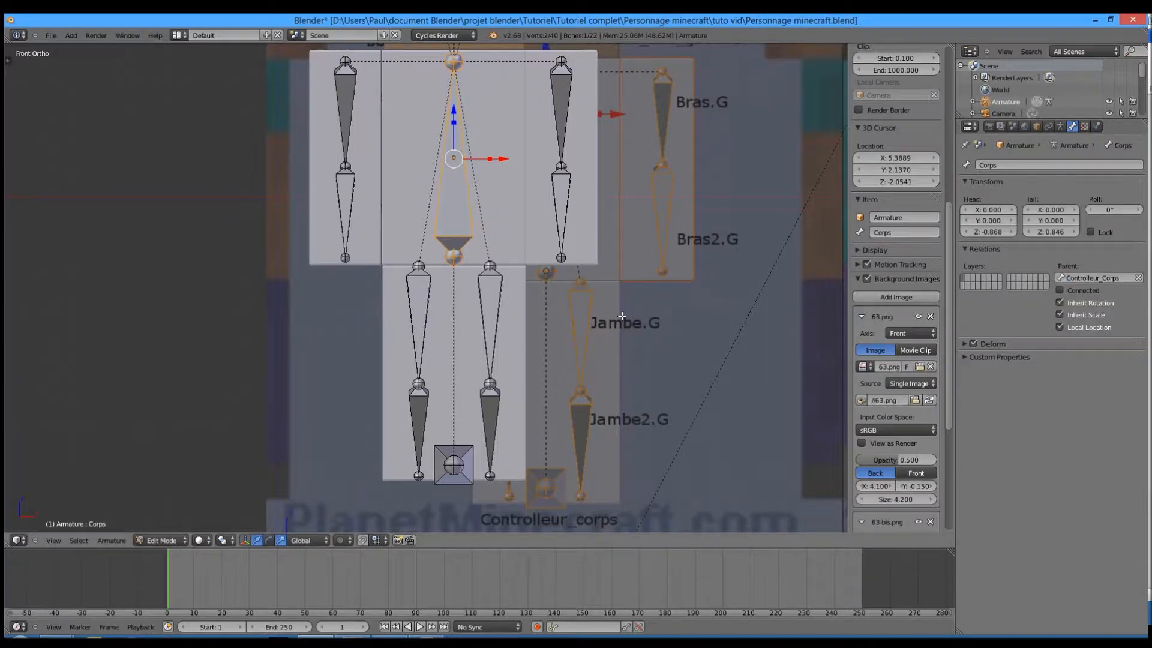
# Step: Test the new parenting in Pose Mode by moving the Controlleur_Corps bone and the Corps bone without keeping the movement
pyautogui.scroll(-2, 516, 358)
pyautogui.rightClick(456, 399)
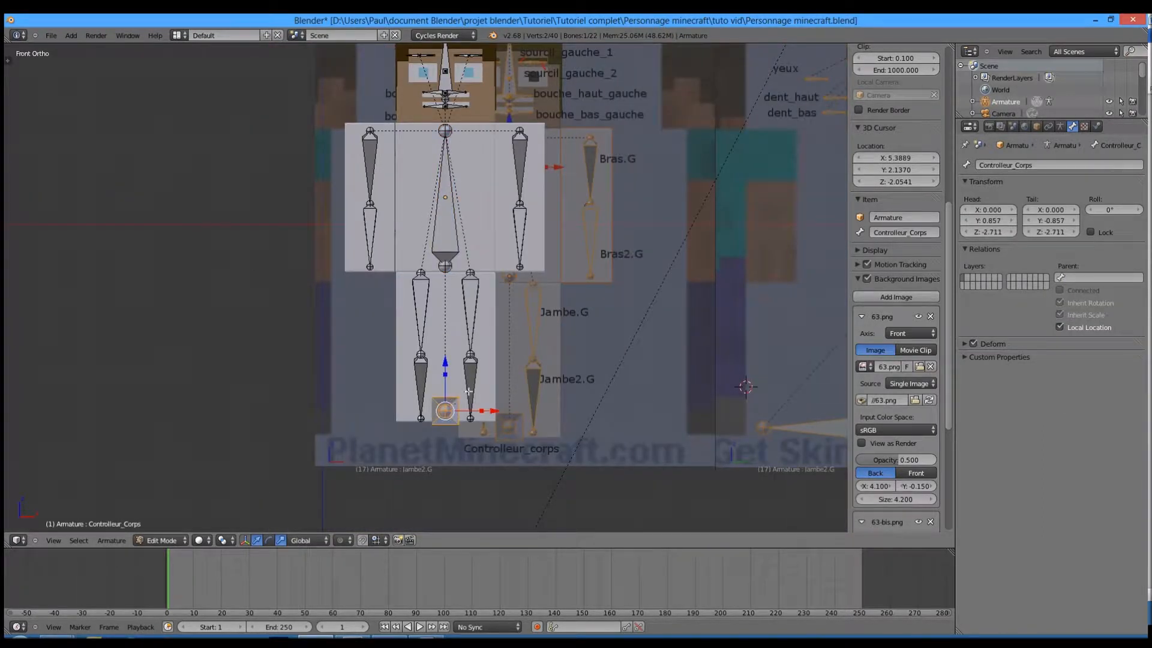
pyautogui.hotkey('ctrl', 'Tab')
pyautogui.press('g')
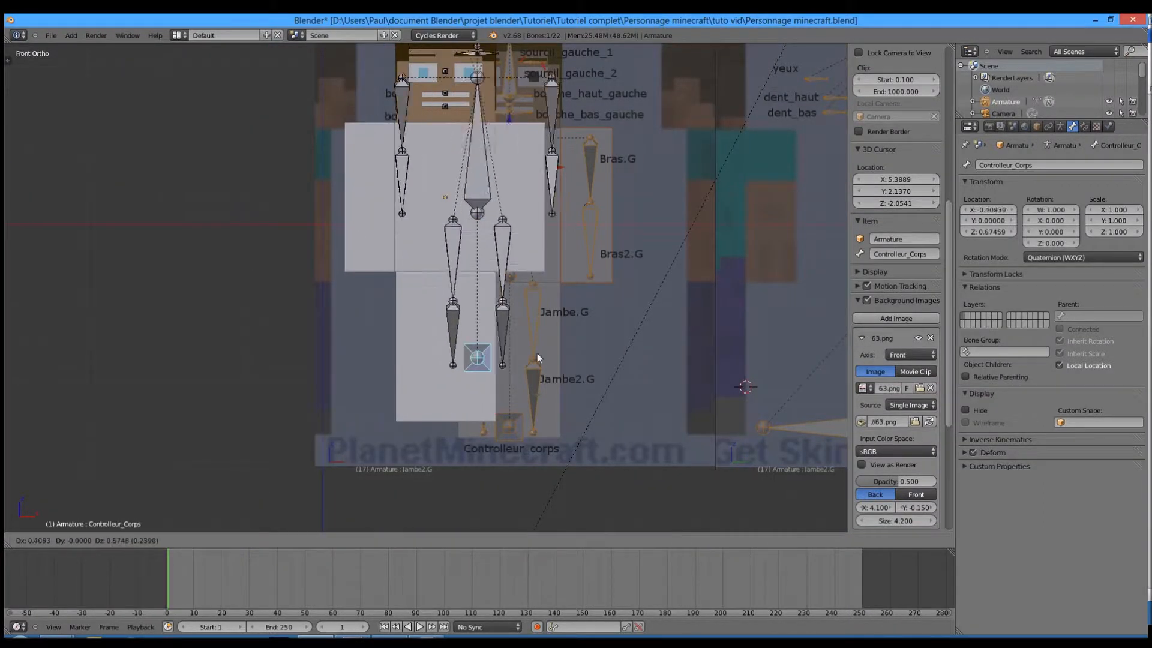
pyautogui.rightClick(397, 262)
pyautogui.rightClick(448, 229)
pyautogui.press('g')
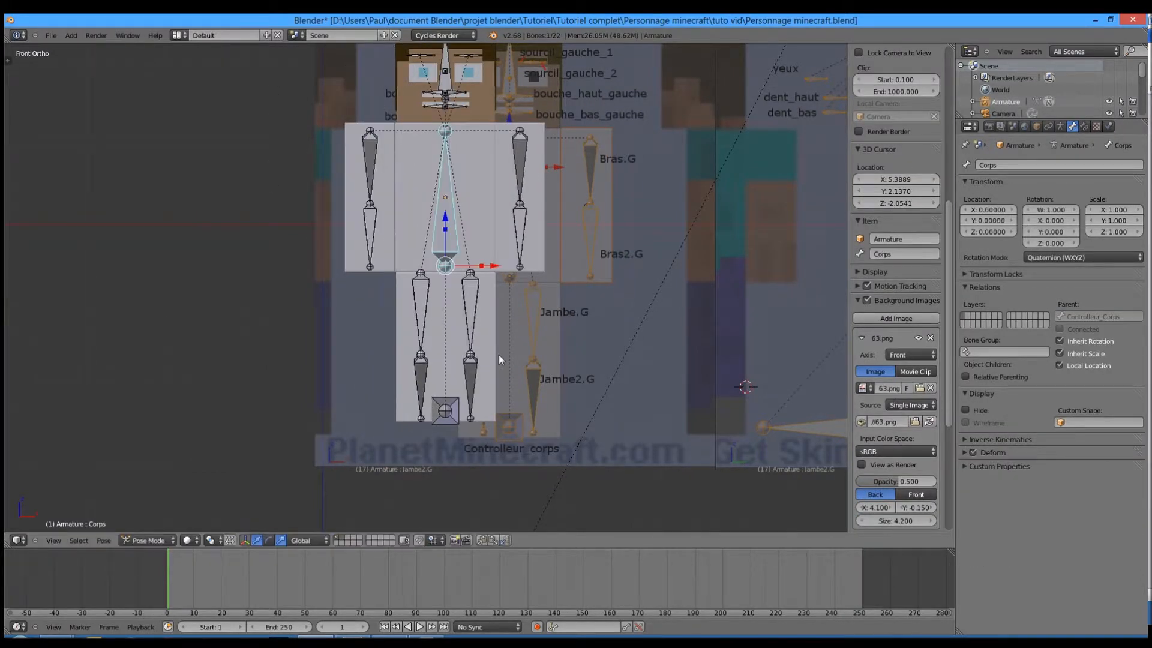
pyautogui.rightClick(490, 315)
pyautogui.rightClick(458, 397)
pyautogui.press('Tab')
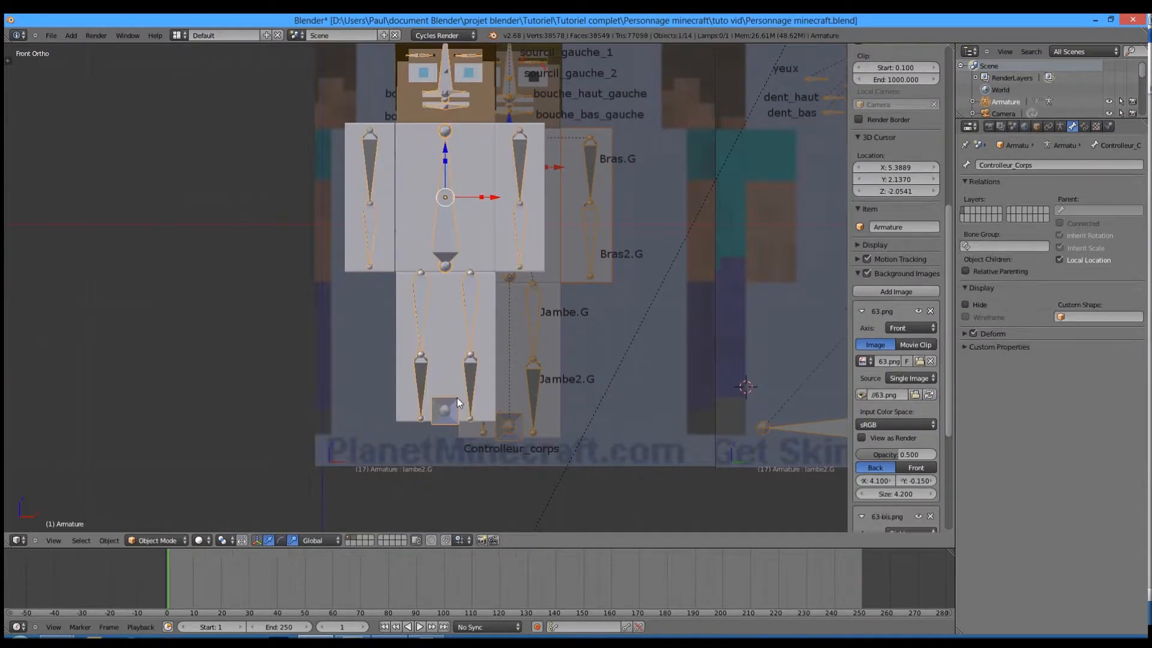
# Step: Check in Edit Mode which parent is assigned to the body, left arm and upper mouth bones
pyautogui.rightClick(457, 398)
pyautogui.rightClick(447, 228)
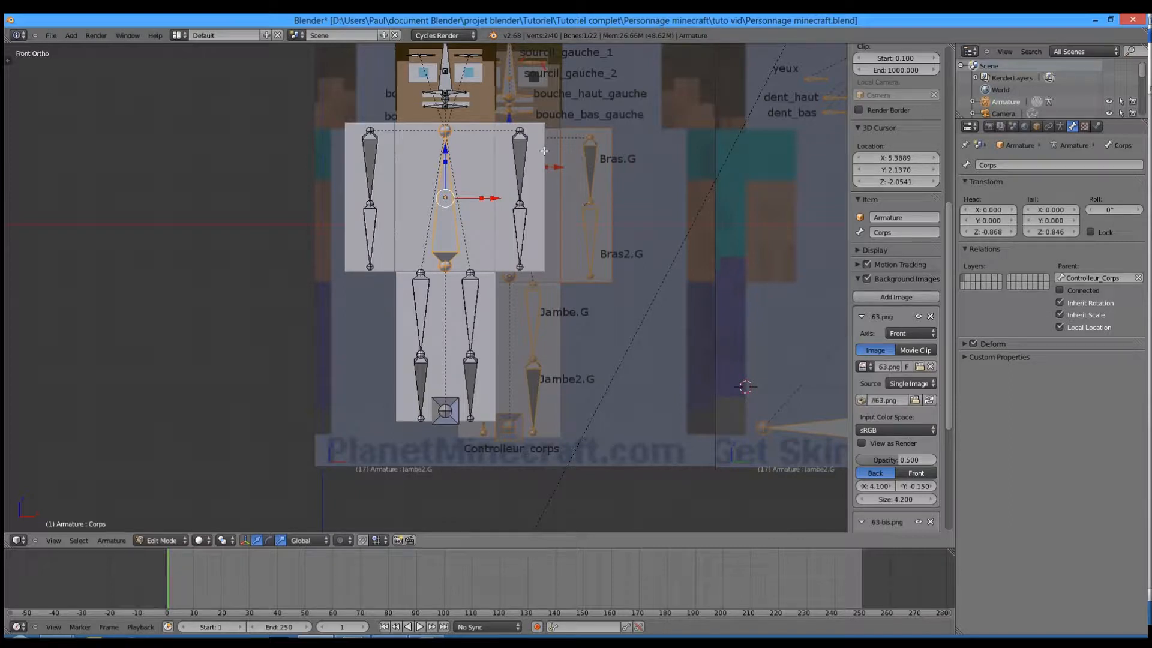
pyautogui.rightClick(521, 156)
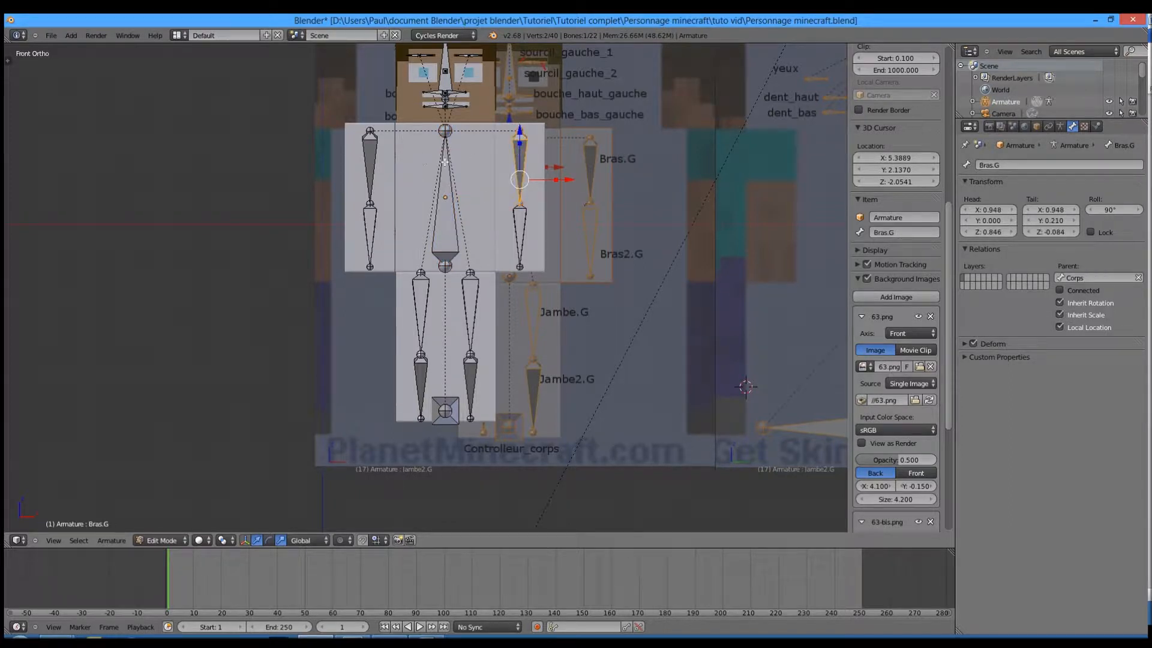
pyautogui.scroll(2, 527, 340)
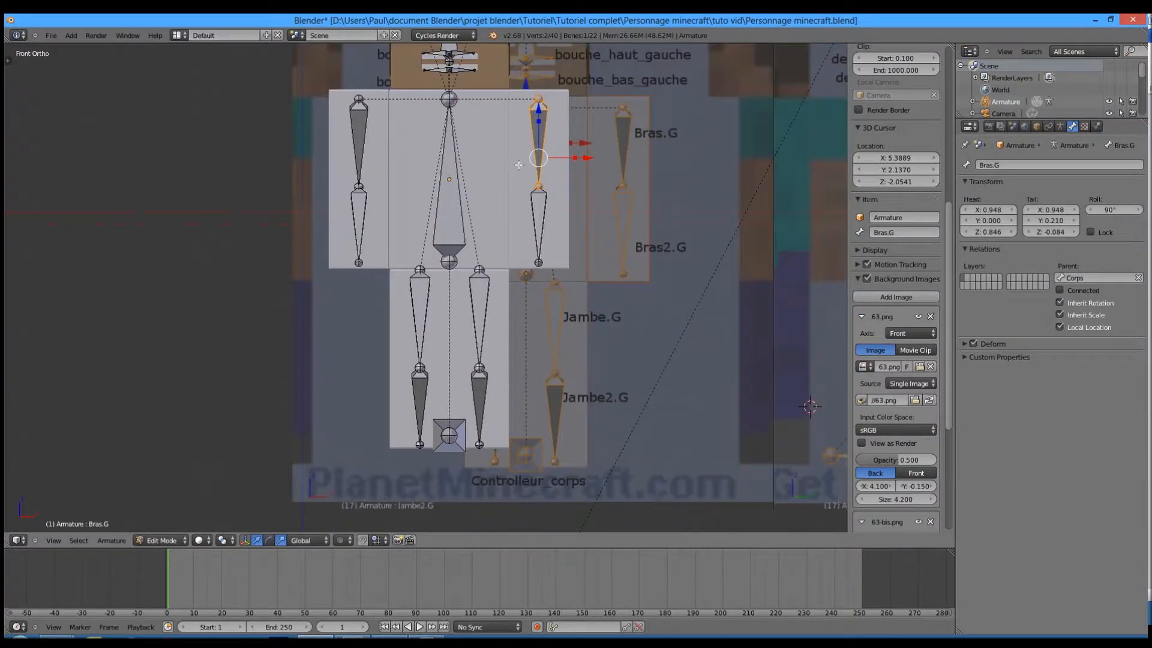
pyautogui.scroll(4, 527, 340)
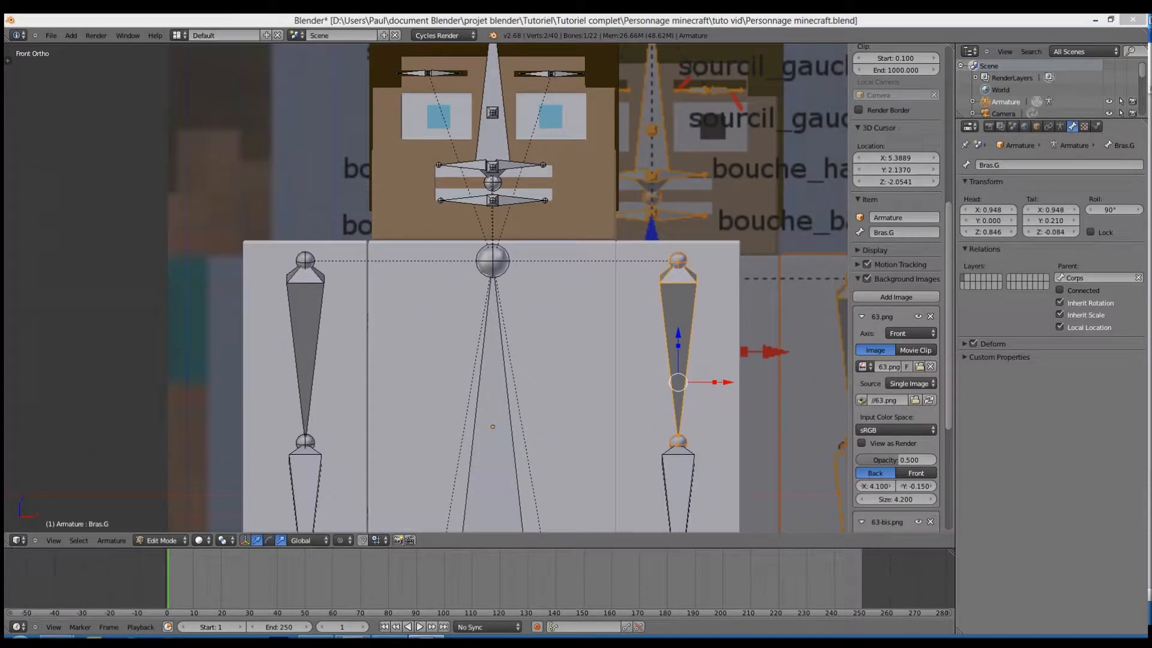
pyautogui.click(525, 248)
pyautogui.scroll(4, 480, 207)
pyautogui.keyDown('shift'); pyautogui.moveTo(481, 182); pyautogui.dragTo(532, 411, button='middle'); pyautogui.keyUp('shift')
pyautogui.rightClick(609, 187)
pyautogui.scroll(-2, 654, 228)
pyautogui.rightClick(504, 272)
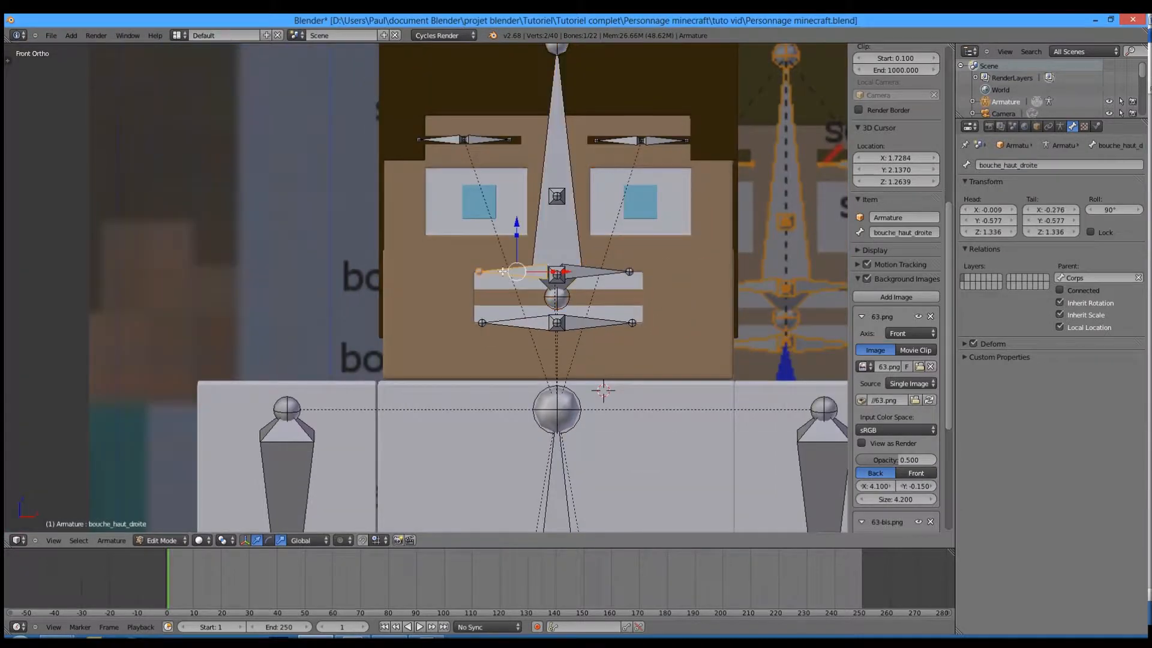
pyautogui.rightClick(600, 271)
pyautogui.moveTo(600, 271); pyautogui.dragTo(639, 330, button='middle')
pyautogui.rightClick(639, 331)
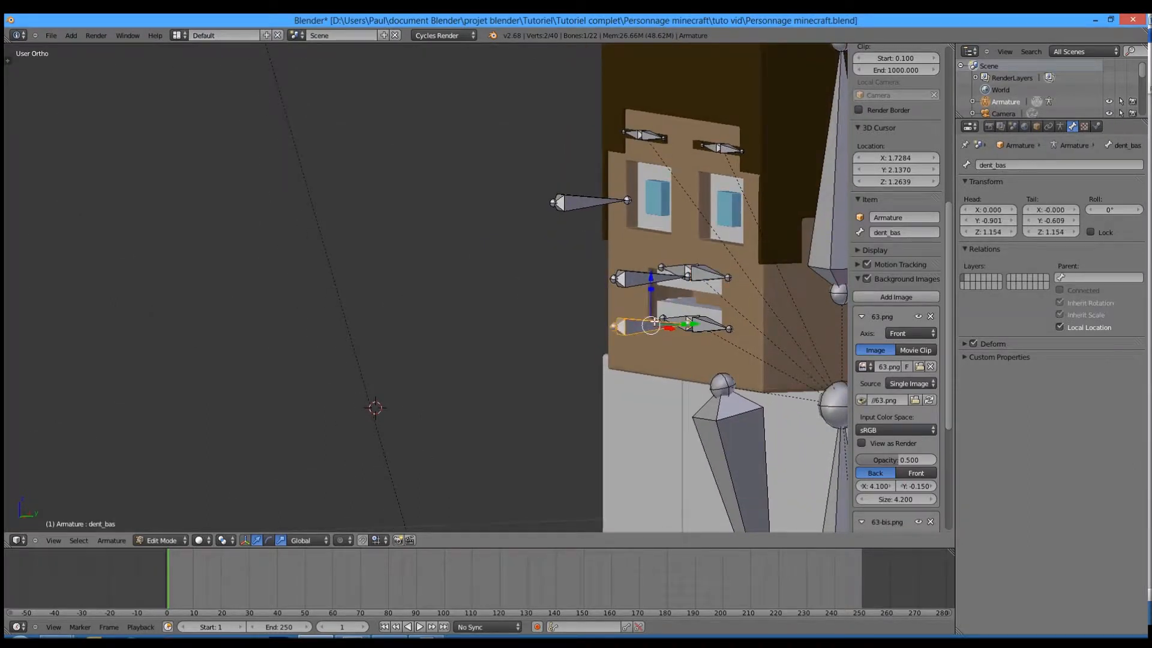
pyautogui.press('KP_1')
pyautogui.click(1087, 276)
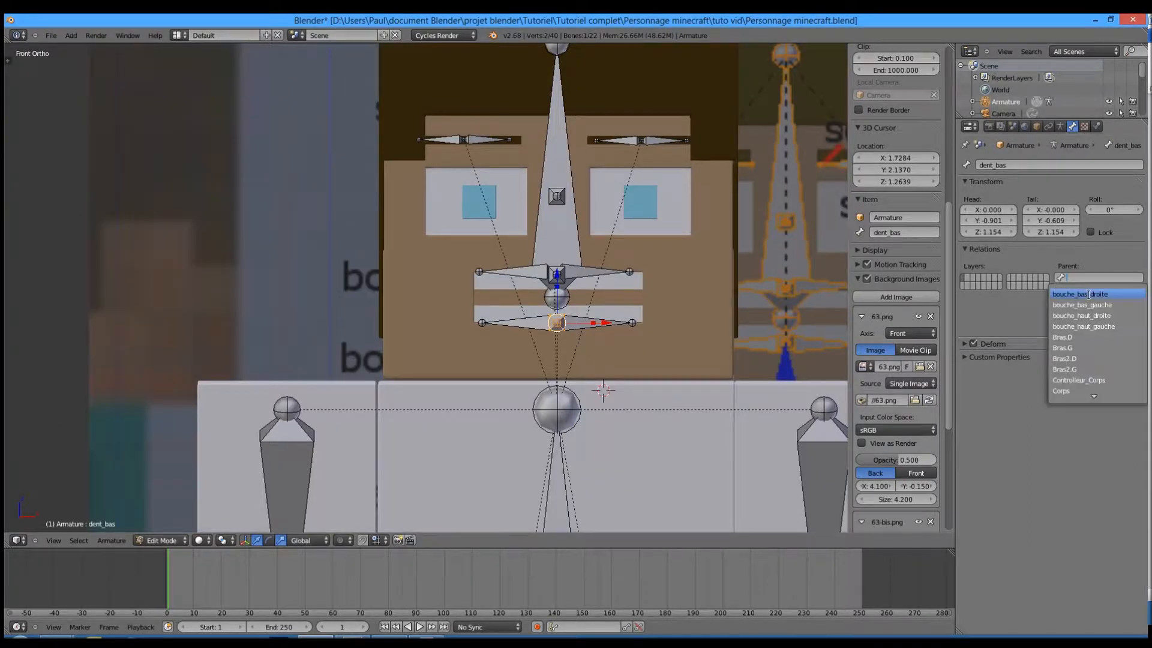
pyautogui.rightClick(574, 195)
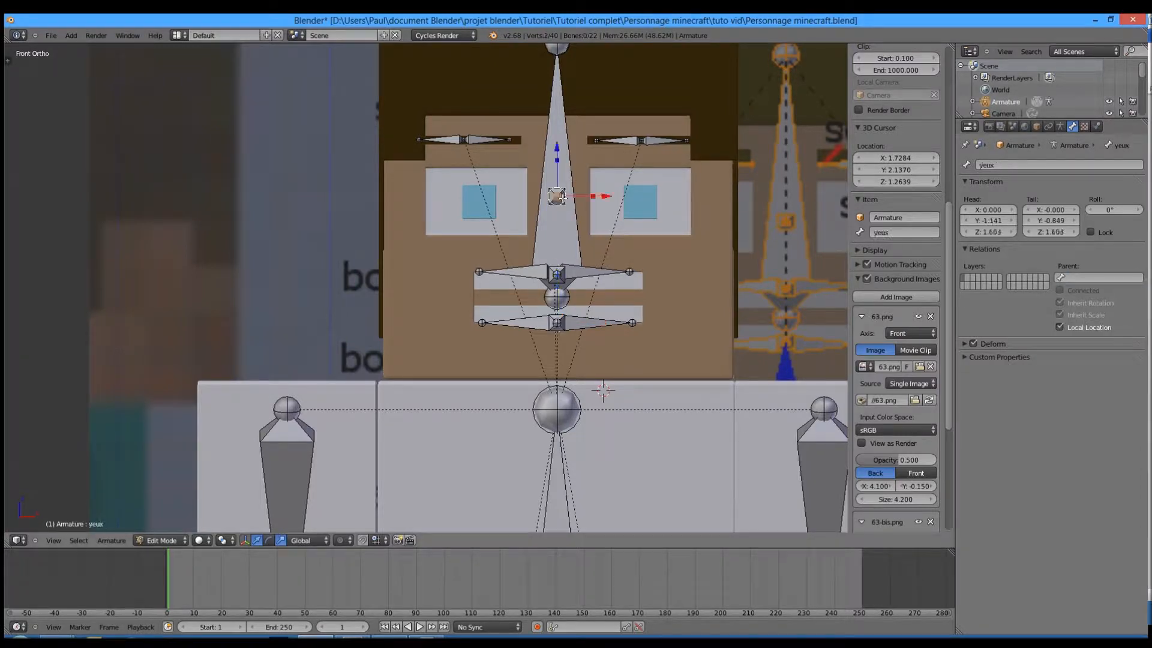
# Step: Set Tete as the parent of the two right eyebrow bones, Sourcil_droite_2 and Sourcil_droite_1
pyautogui.moveTo(574, 195); pyautogui.dragTo(542, 122, button='middle')
pyautogui.rightClick(622, 116)
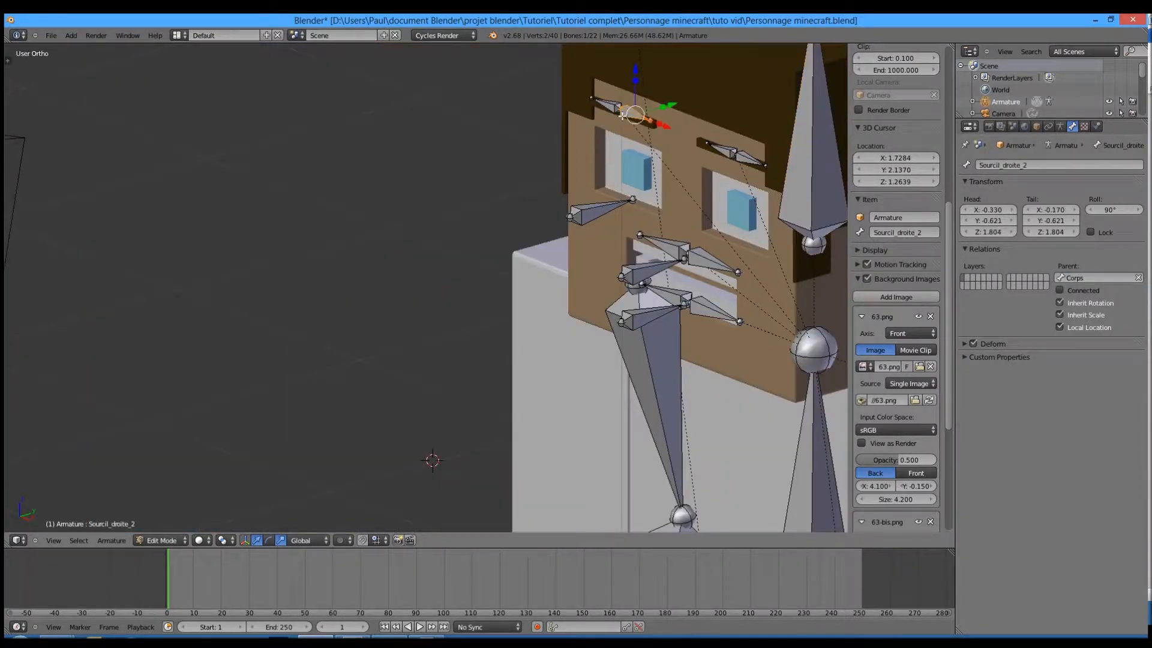
pyautogui.click(1095, 277)
pyautogui.write('t')
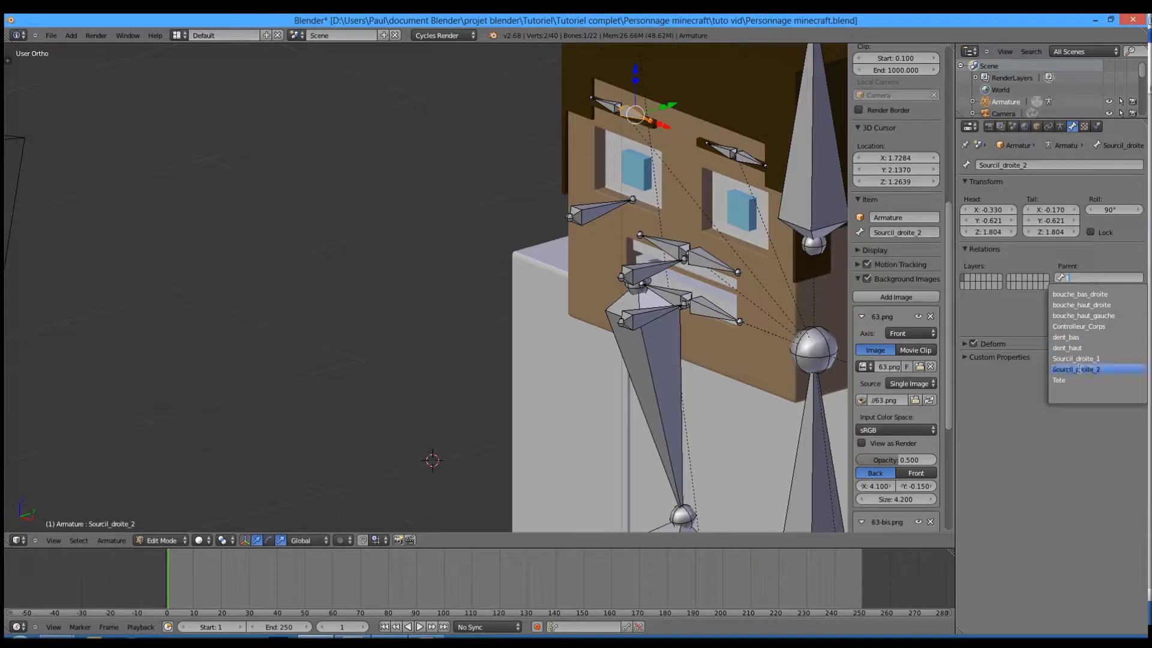
pyautogui.click(1078, 380)
pyautogui.rightClick(604, 103)
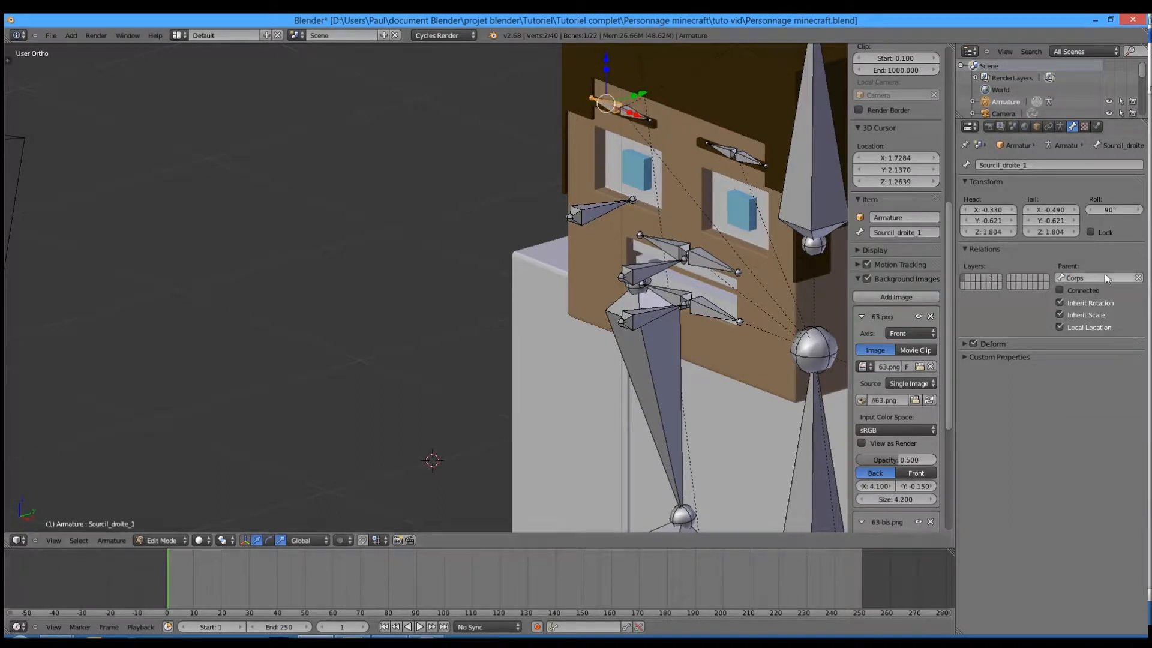
pyautogui.click(1104, 275)
pyautogui.click(1078, 335)
# Step: Set Tete as the parent of the two left eyebrow bones, Sourcil_gauche_1 and Sourcil_gauche_2
pyautogui.rightClick(735, 154)
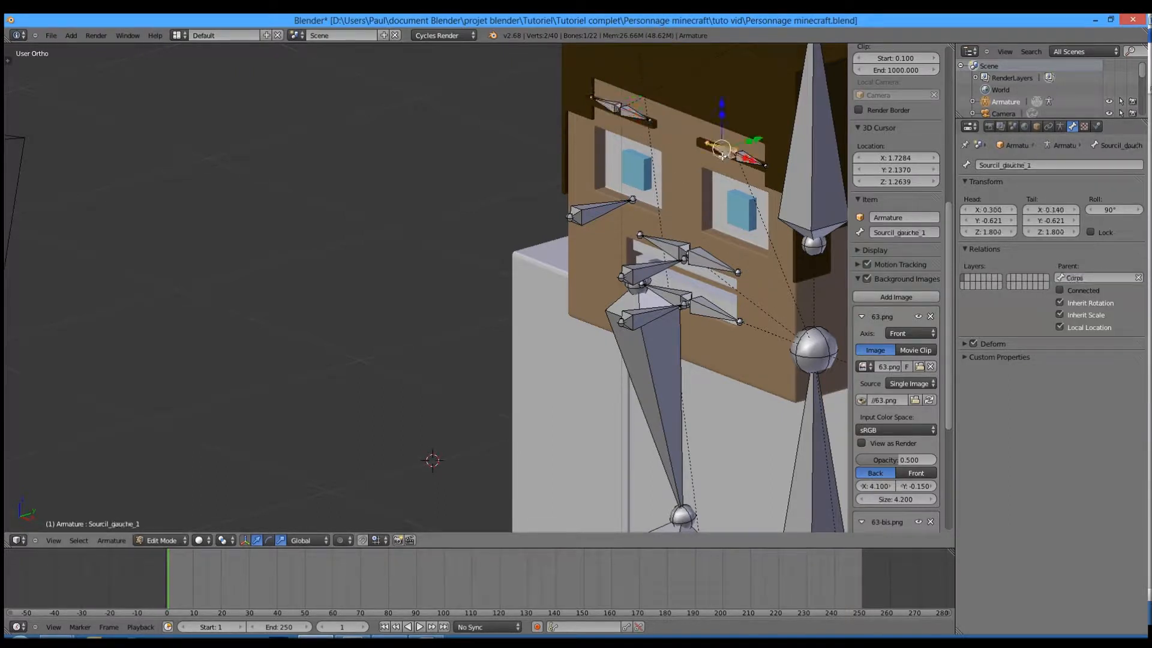
pyautogui.click(1102, 277)
pyautogui.write('te')
pyautogui.click(1078, 336)
pyautogui.rightClick(744, 158)
pyautogui.click(1097, 278)
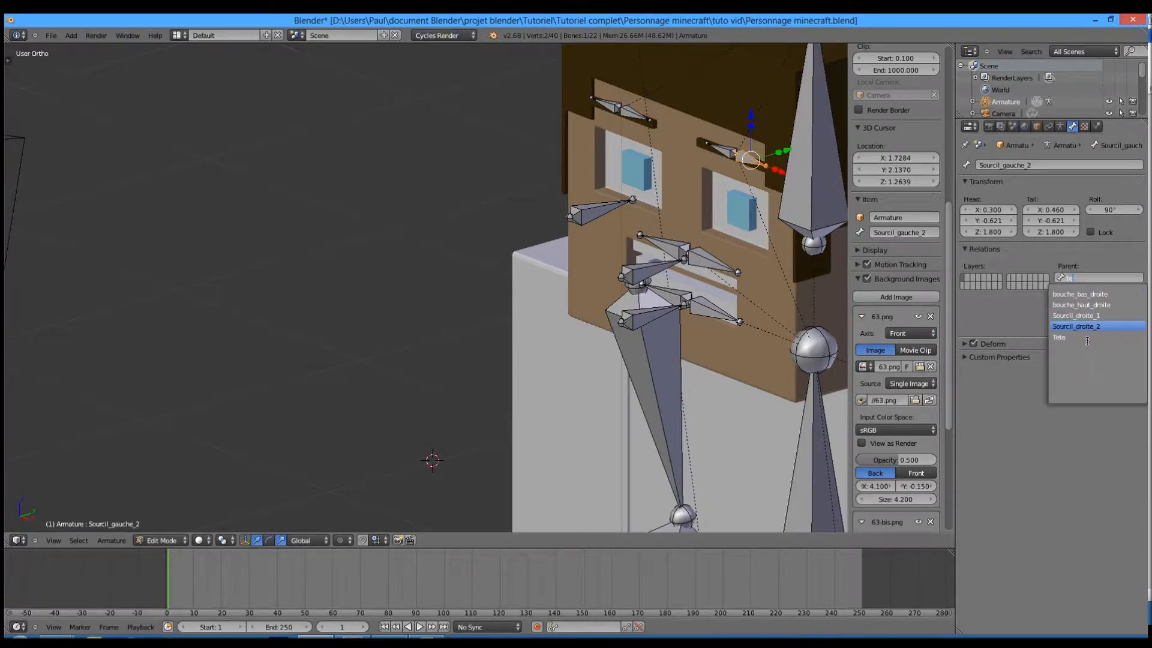
# Step: Set Tete as the parent of the upper mouth bones bouche_haut_gauche and bouche_haut_droite
pyautogui.rightClick(717, 262)
pyautogui.click(1071, 282)
pyautogui.write('te')
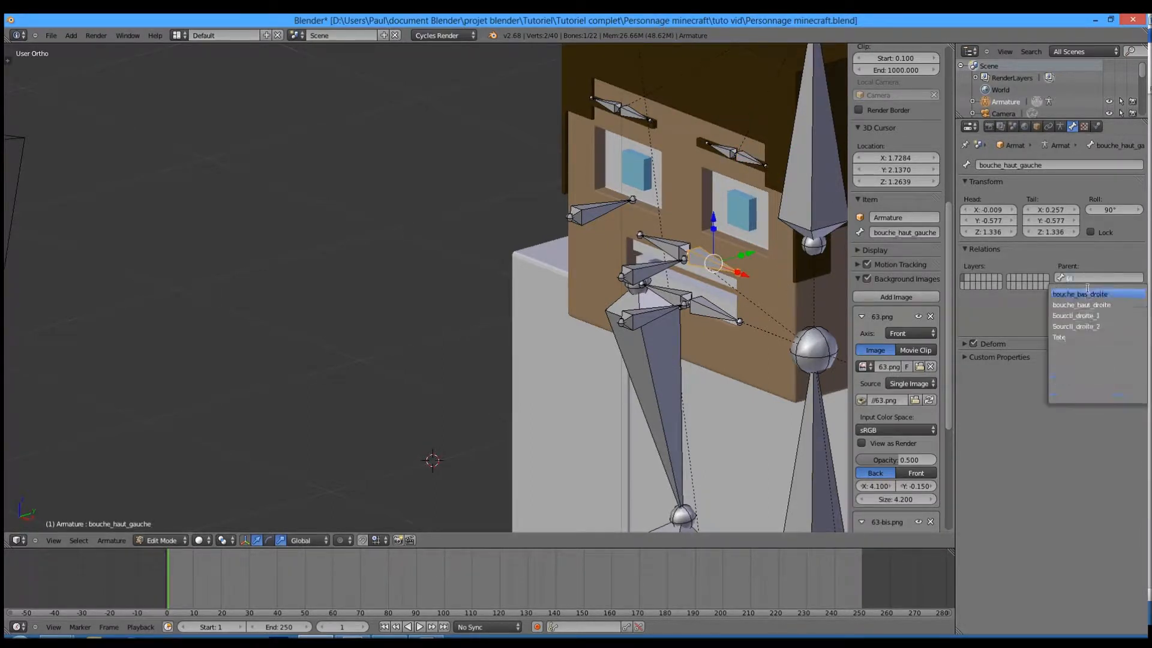
pyautogui.click(1080, 330)
pyautogui.rightClick(672, 241)
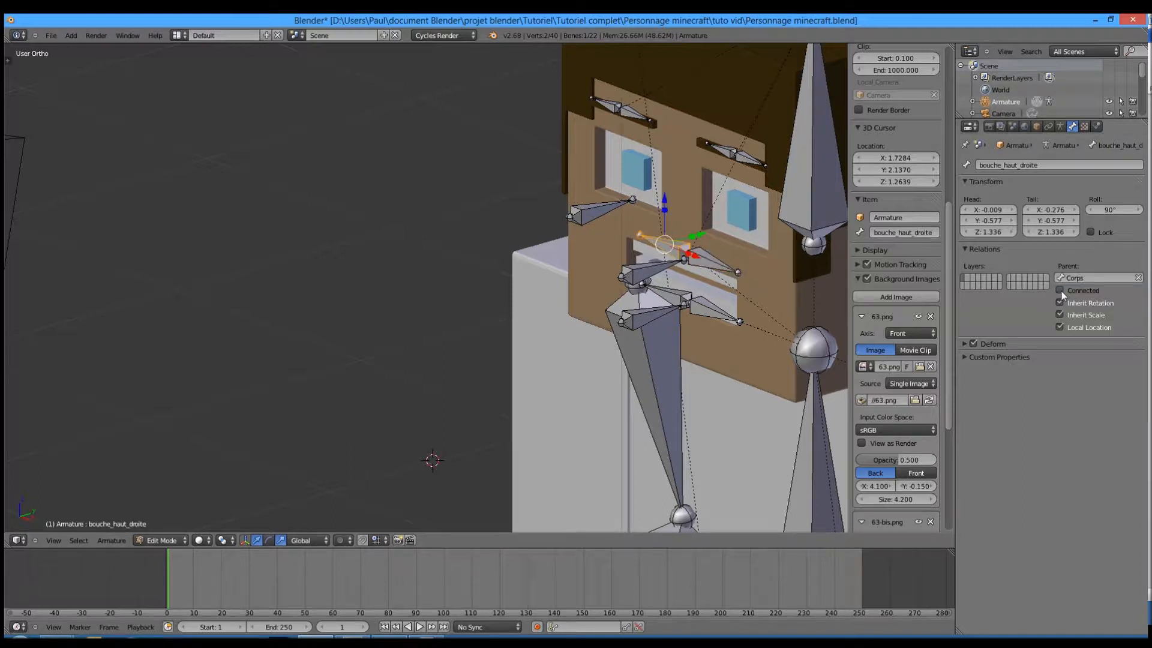
pyautogui.click(1068, 281)
pyautogui.write('te')
pyautogui.click(1074, 337)
# Step: Set Tete as the parent of the lower mouth bones bouche_bas_gauche and bouche_bas_droite
pyautogui.rightClick(714, 309)
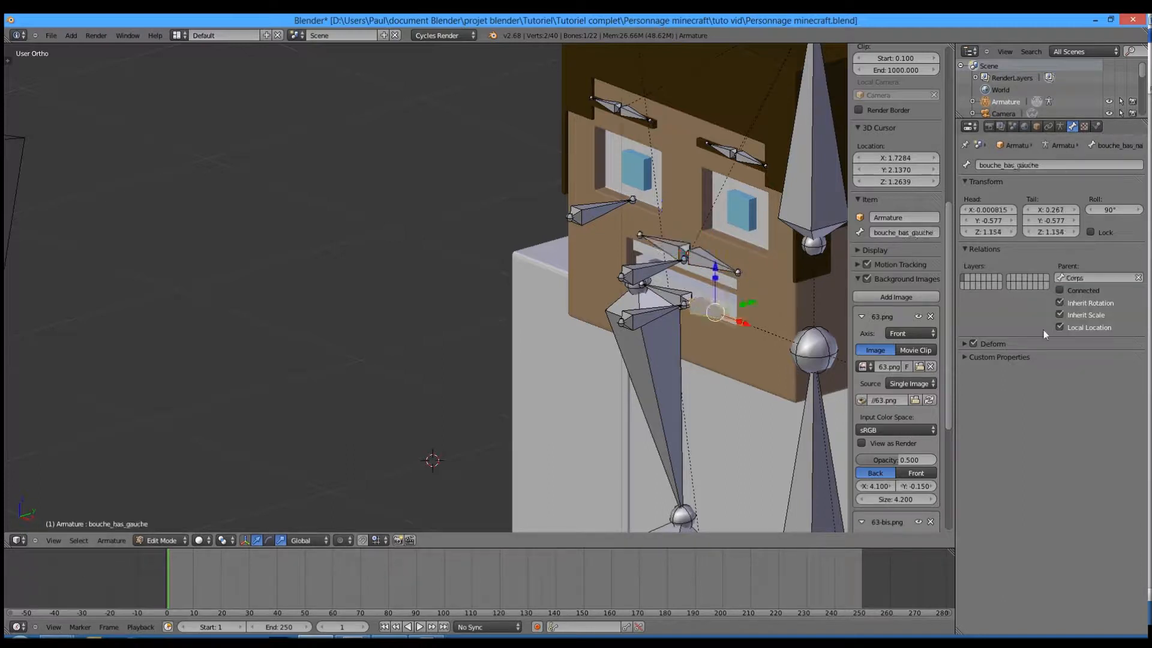
pyautogui.click(1071, 277)
pyautogui.write('te')
pyautogui.click(1073, 337)
pyautogui.rightClick(660, 286)
pyautogui.click(1101, 278)
pyautogui.write('te')
pyautogui.click(1077, 337)
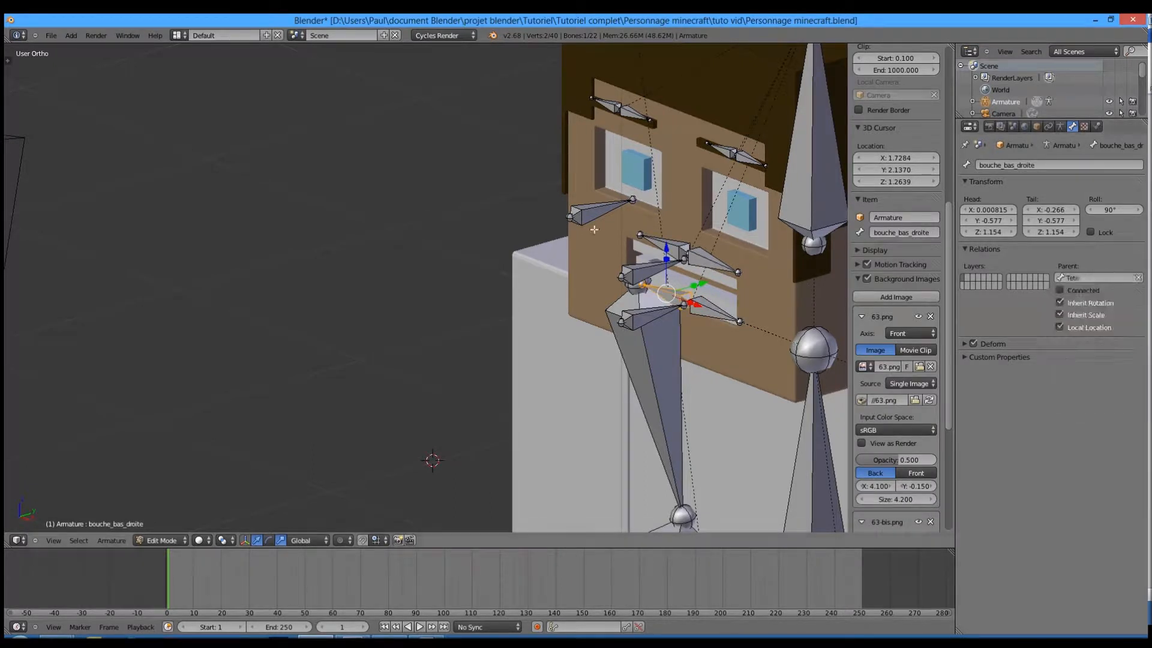
# Step: Set Tete as the parent of the eye bone yeux and the upper teeth bone dent_haut
pyautogui.rightClick(594, 204)
pyautogui.click(1091, 277)
pyautogui.write('te')
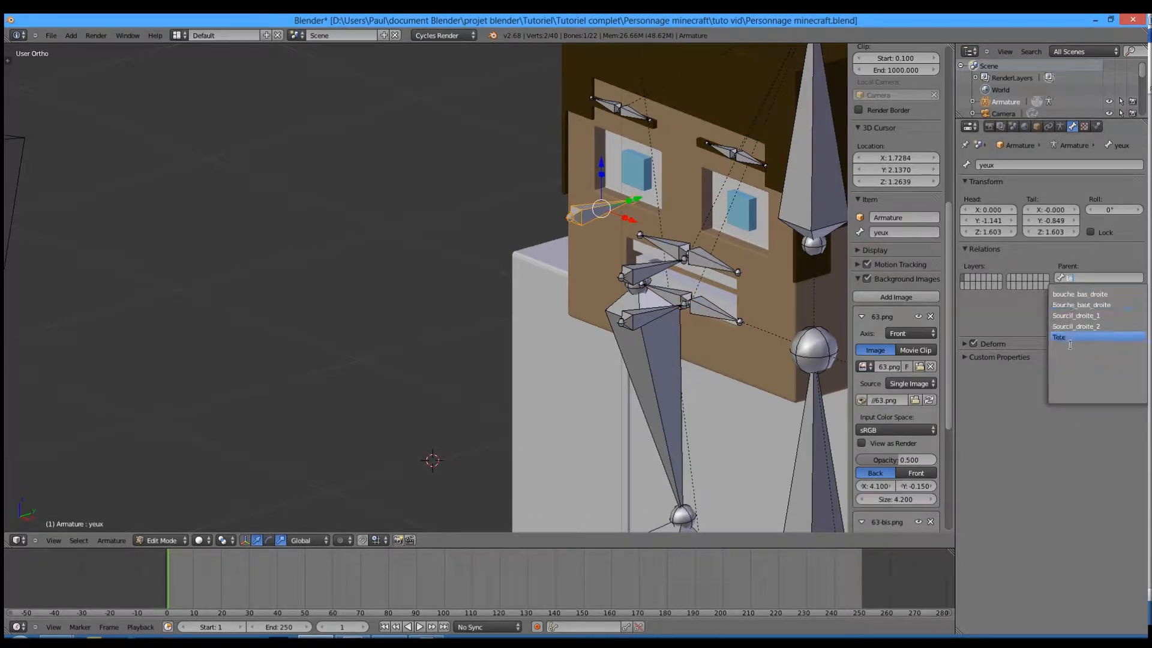
pyautogui.click(1074, 337)
pyautogui.rightClick(652, 270)
pyautogui.click(1059, 273)
pyautogui.write('te')
pyautogui.click(1073, 334)
# Step: Set Tete as the parent of the lower teeth bone dent_bas
pyautogui.rightClick(675, 316)
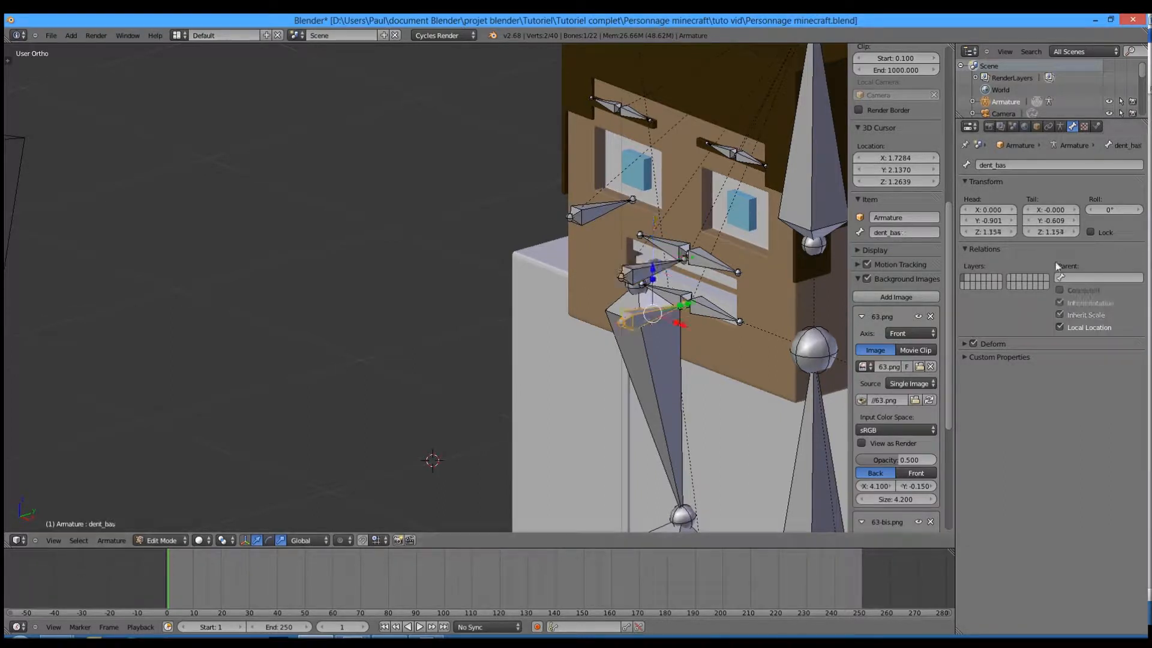
pyautogui.click(1091, 278)
pyautogui.write('te')
pyautogui.click(1078, 342)
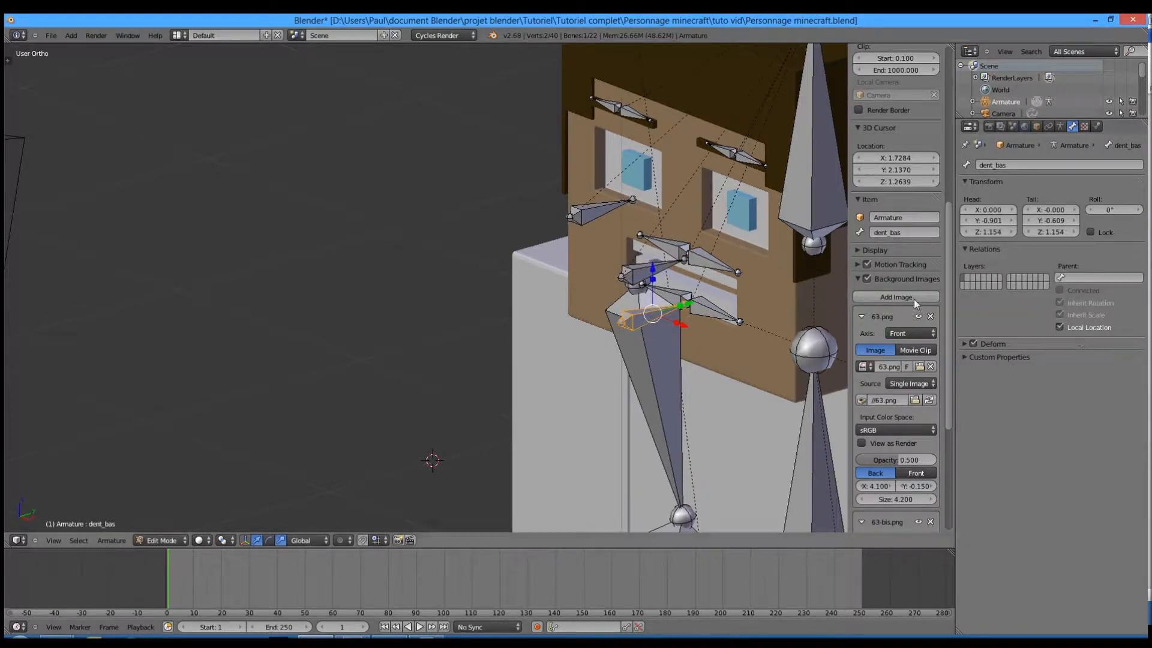
pyautogui.click(1118, 276)
pyautogui.write('te')
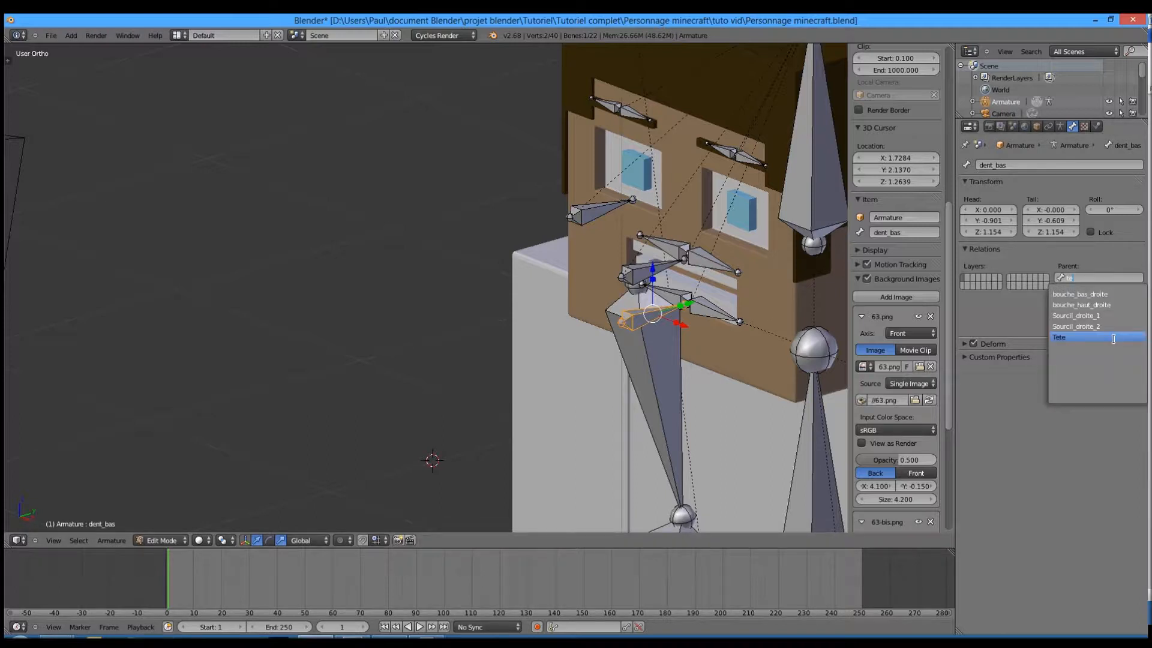
pyautogui.click(1113, 339)
pyautogui.rightClick(727, 309)
pyautogui.rightClick(662, 290)
pyautogui.rightClick(663, 290)
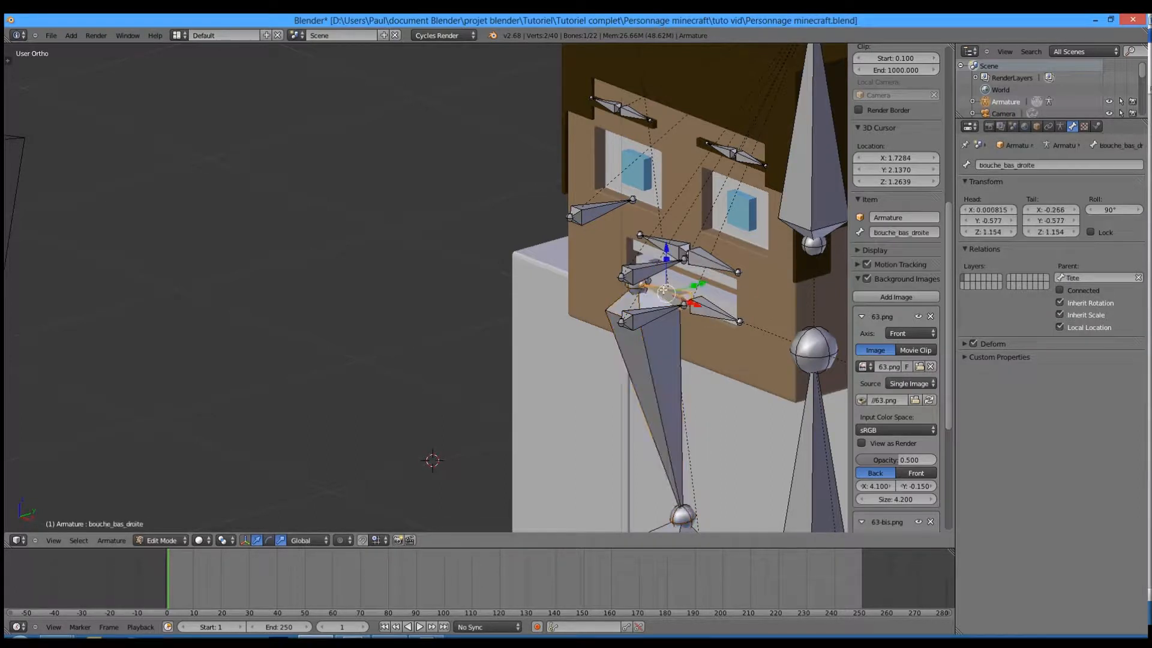
# Step: Put the armature back in Object Mode in front view and save the file over the existing one
pyautogui.scroll(-5, 755, 308)
pyautogui.moveTo(571, 320)
pyautogui.mouseDown(button='middle')
pyautogui.moveTo(673, 309)
pyautogui.moveTo(569, 308)
pyautogui.mouseUp(button='middle')
pyautogui.press('KP_1')
pyautogui.scroll(-5, 528, 313)
pyautogui.keyDown('shift'); pyautogui.moveTo(485, 385); pyautogui.dragTo(528, 313, button='middle'); pyautogui.keyUp('shift')
pyautogui.hotkey('ctrl', 'Tab')
pyautogui.scroll(2, 538, 332)
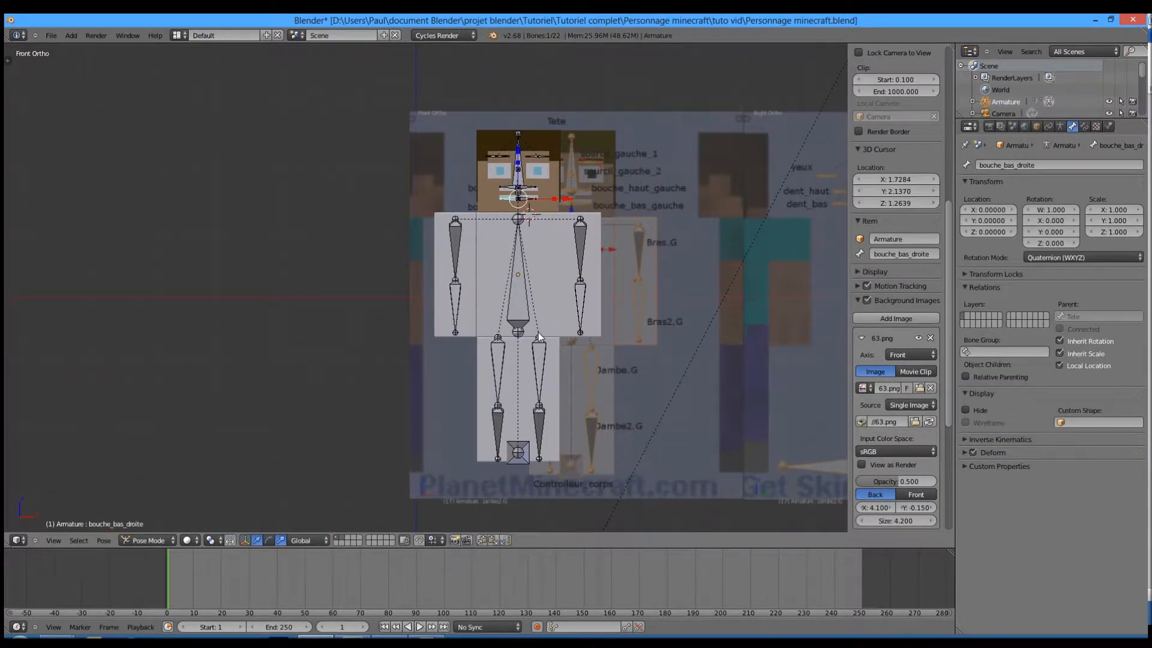
pyautogui.hotkey('ctrl', 'Tab')
pyautogui.hotkey('ctrl', 's')
pyautogui.click(538, 332)
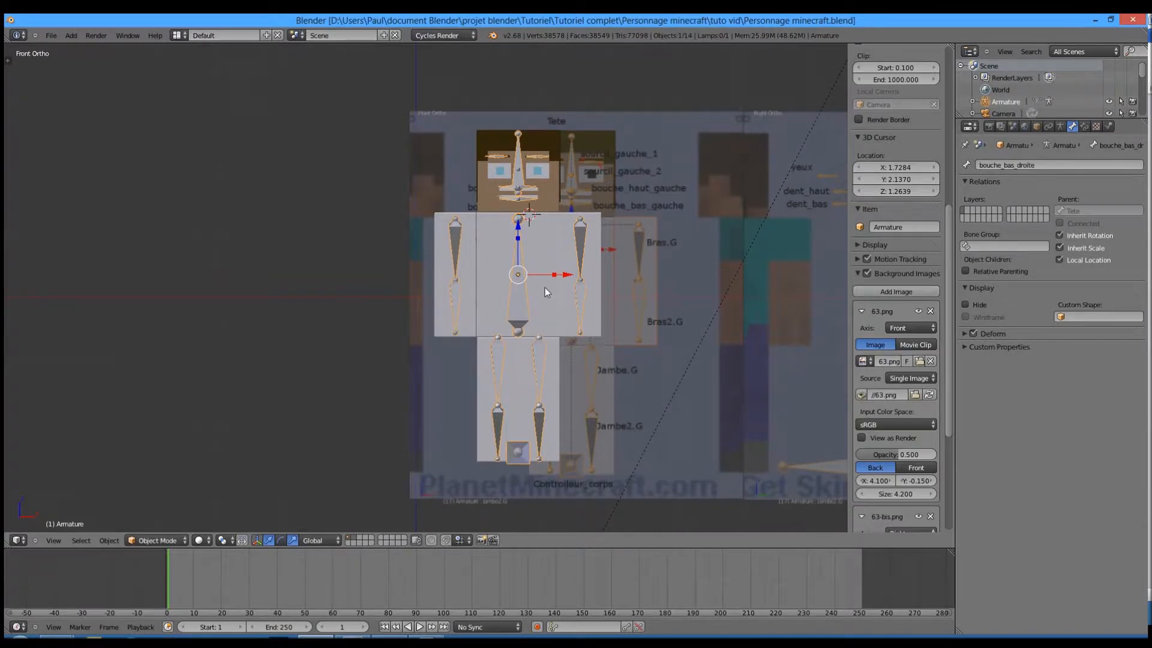
pyautogui.hotkey('ctrl', 'Tab')
pyautogui.hotkey('ctrl', 'Tab')
pyautogui.press('m')
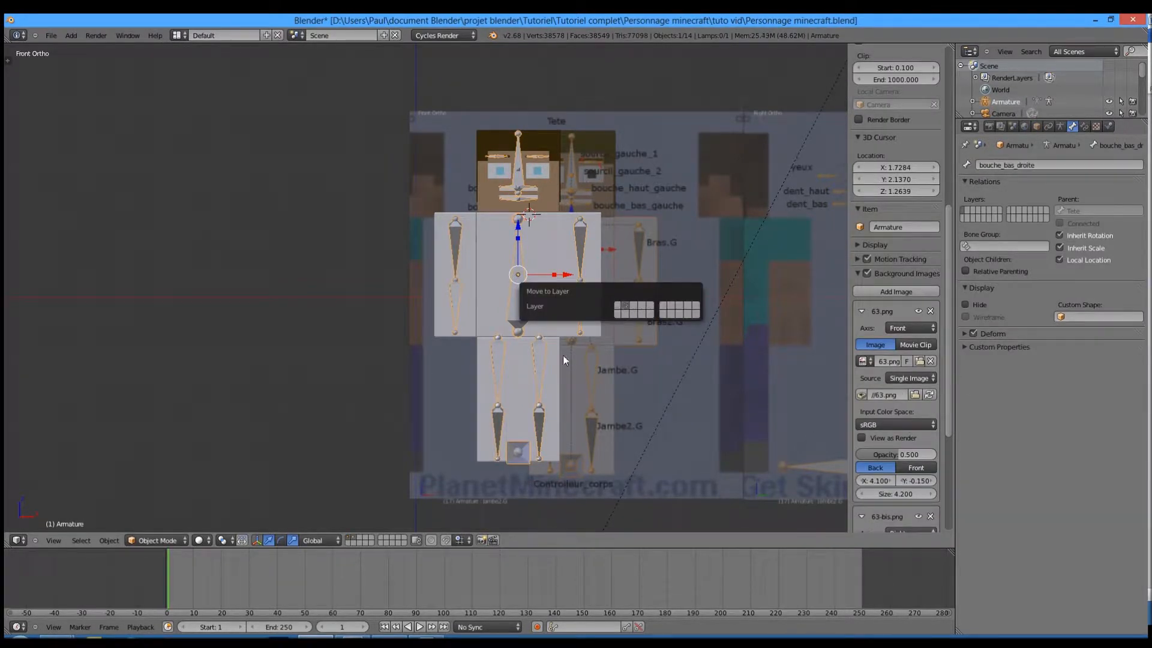
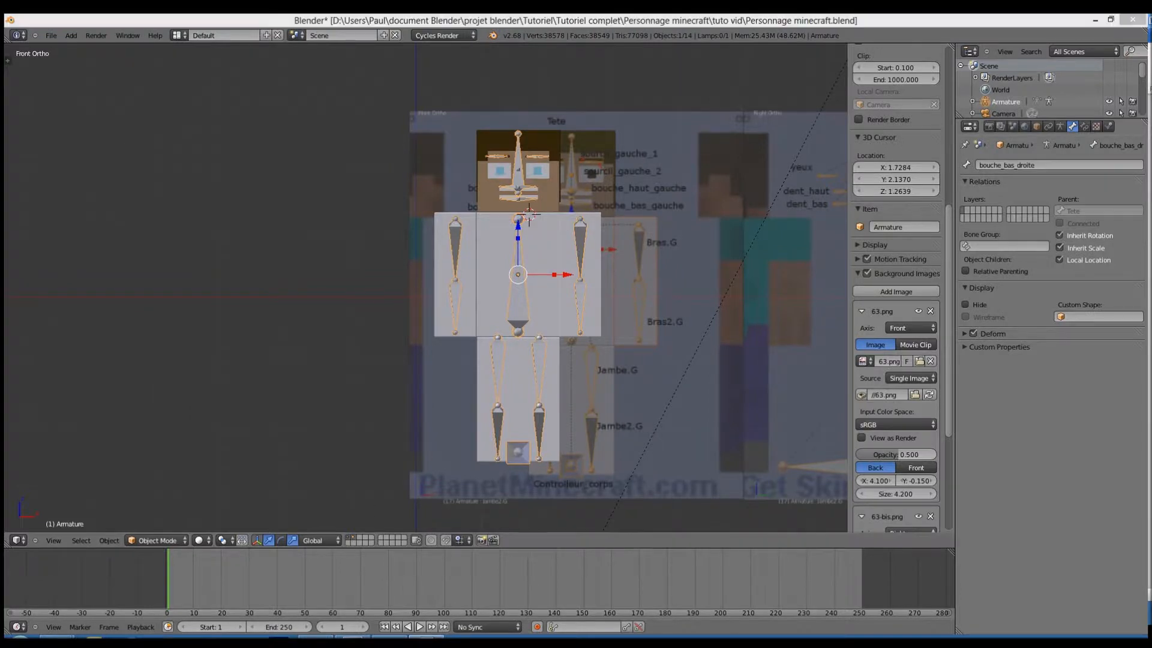
# Step: Try to parent the armature to the left arm mesh Cube.001 with the Object option
pyautogui.rightClick(560, 216)
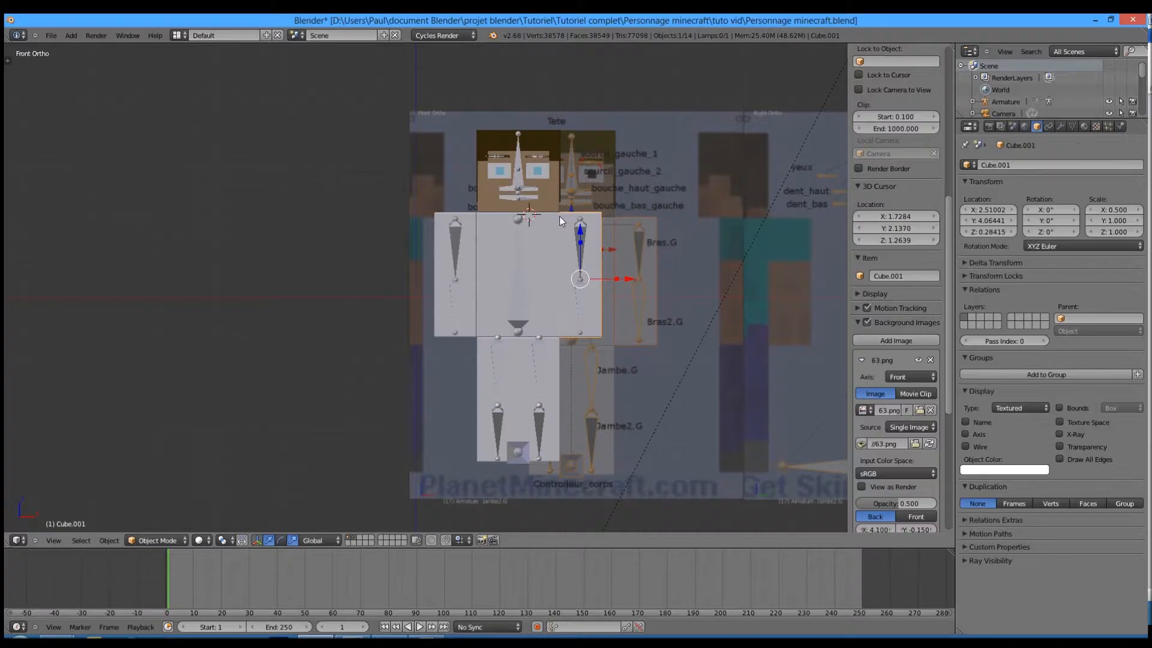
pyautogui.rightClick(581, 246)
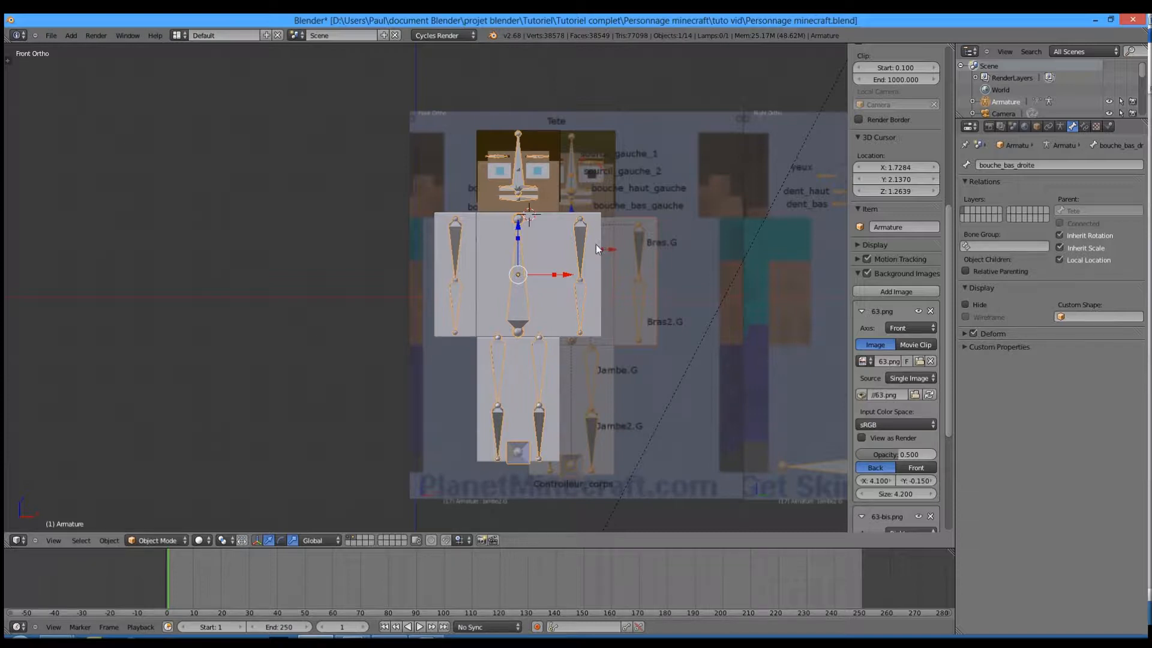
pyautogui.keyDown('shift'); pyautogui.rightClick(596, 244); pyautogui.keyUp('shift')
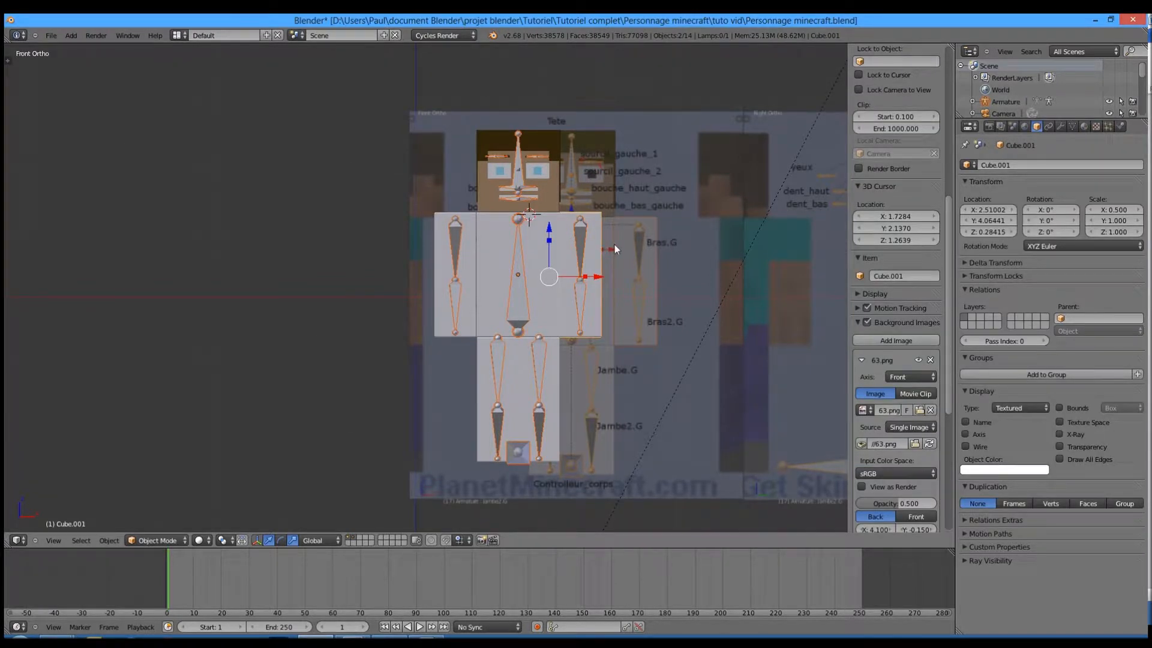
pyautogui.hotkey('ctrl', 'p')
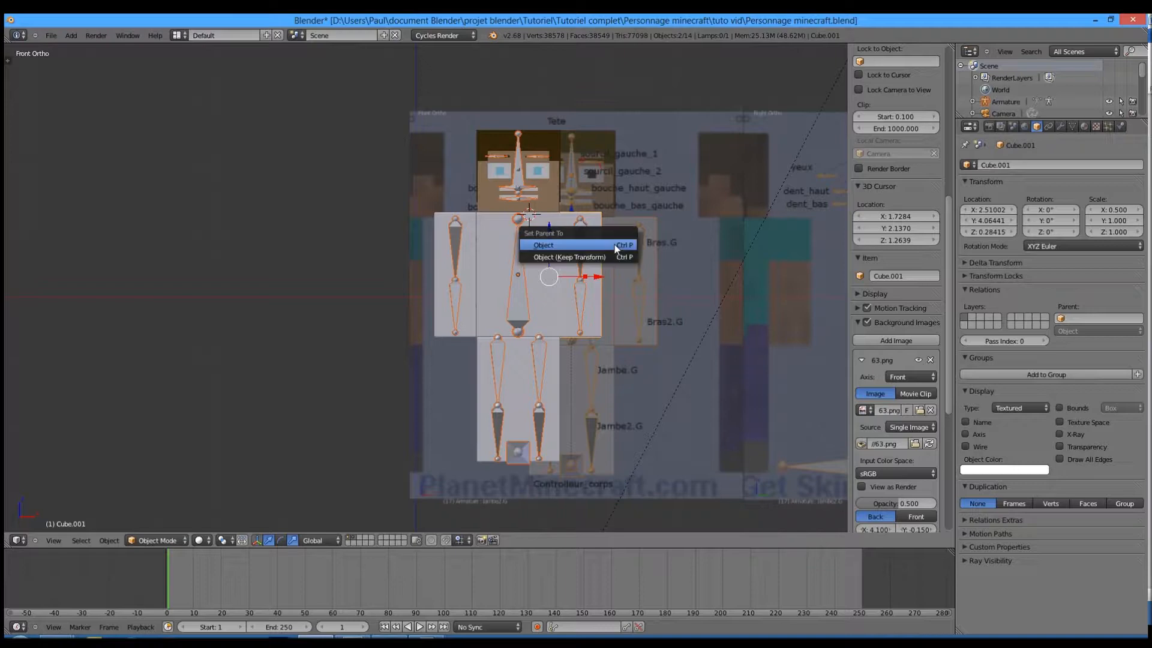
pyautogui.click(615, 245)
# Step: Parent the left arm mesh Cube.001 to the armature using Armature Deform With Automatic Weights
pyautogui.rightClick(585, 228)
pyautogui.keyDown('shift'); pyautogui.rightClick(586, 229); pyautogui.keyUp('shift')
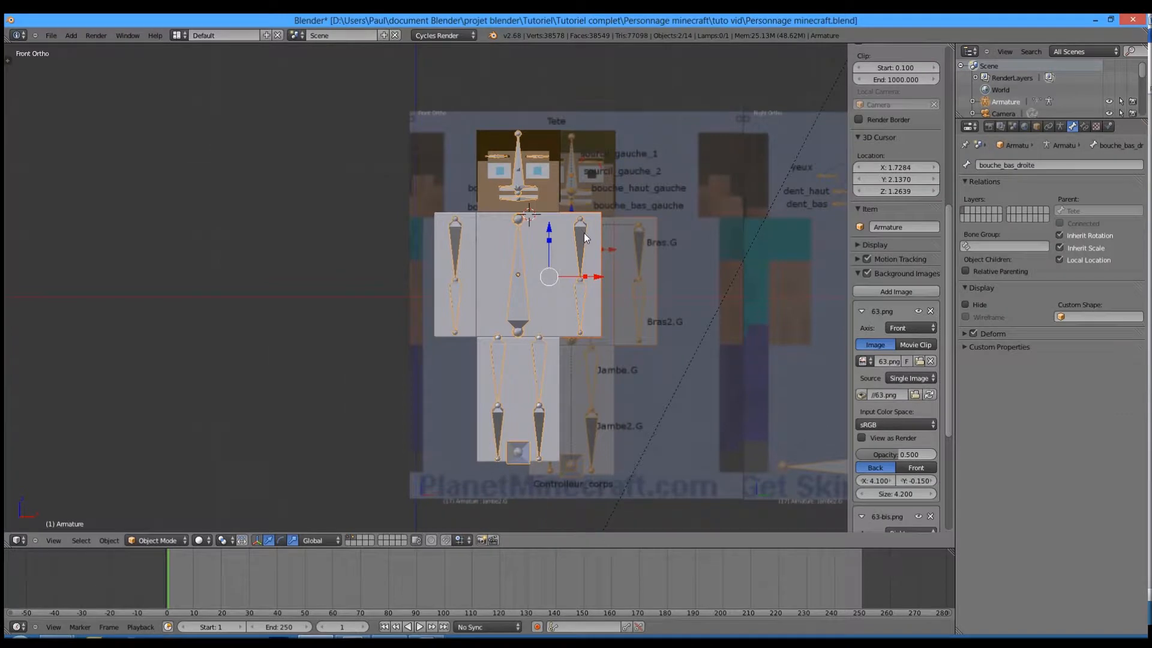
pyautogui.hotkey('ctrl', 'p')
pyautogui.click(582, 232)
pyautogui.hotkey('ctrl', 'p')
pyautogui.press('Down')
pyautogui.press('Down')
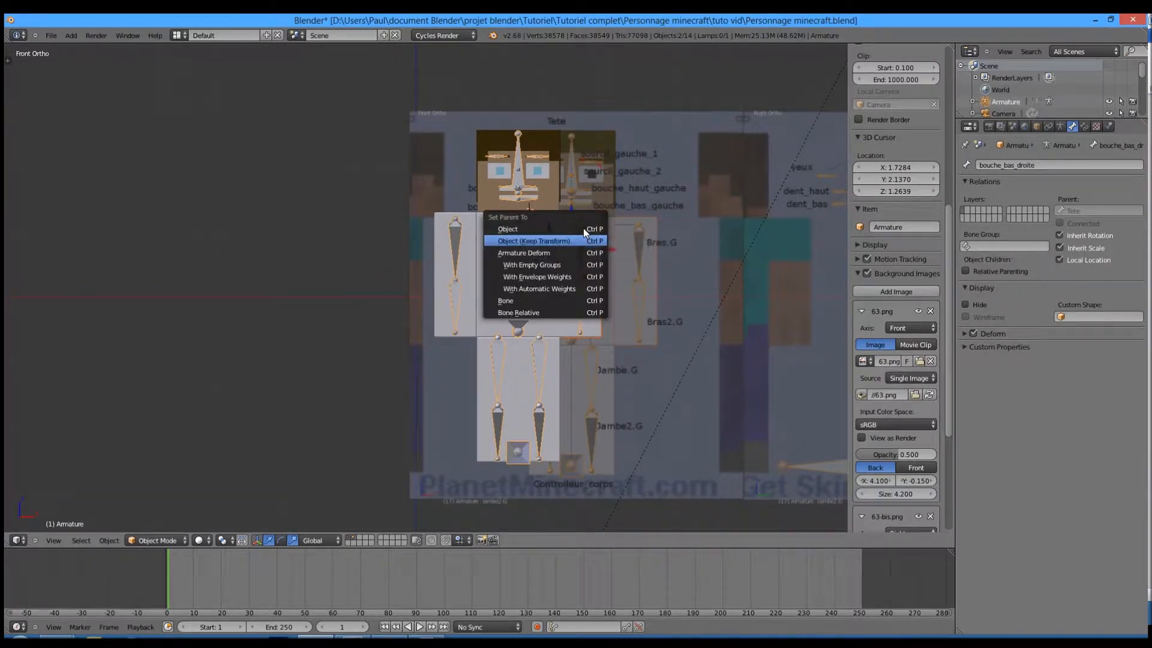
pyautogui.press('Down')
pyautogui.press('Down')
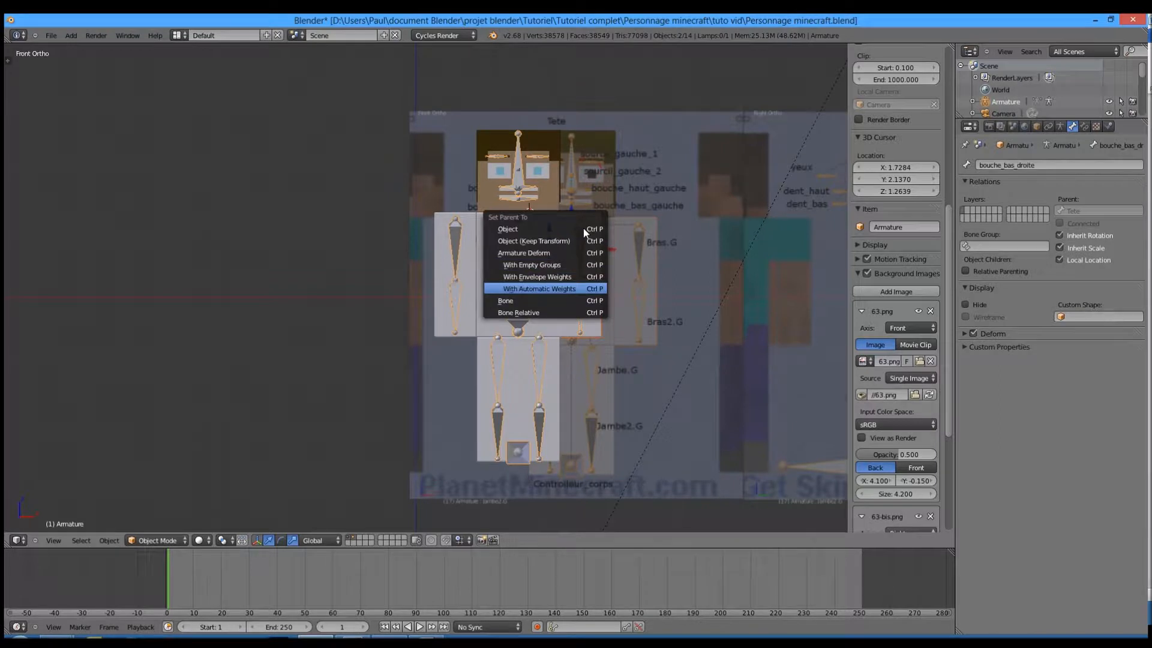
pyautogui.click(559, 290)
# Step: Move the Armature modifier above the Subsurf modifier on the left arm mesh Cube.001
pyautogui.moveTo(594, 278); pyautogui.dragTo(685, 270, button='middle')
pyautogui.scroll(2, 587, 287)
pyautogui.rightClick(680, 272)
pyautogui.press('KP_1')
pyautogui.press('KP_3')
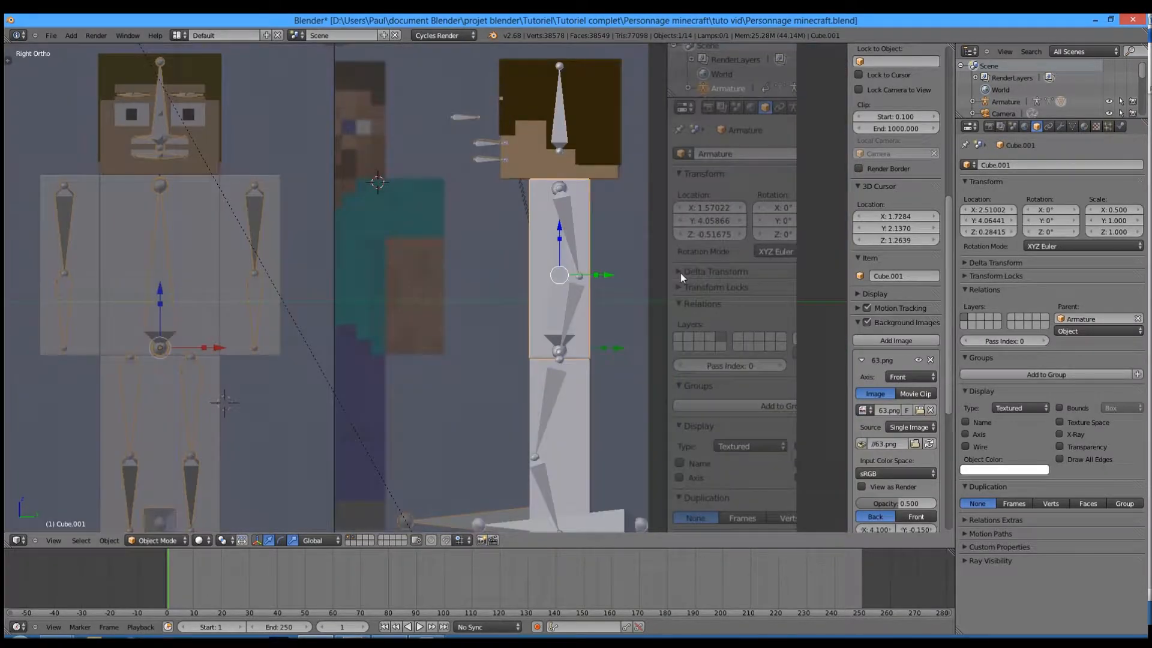
pyautogui.click(1060, 126)
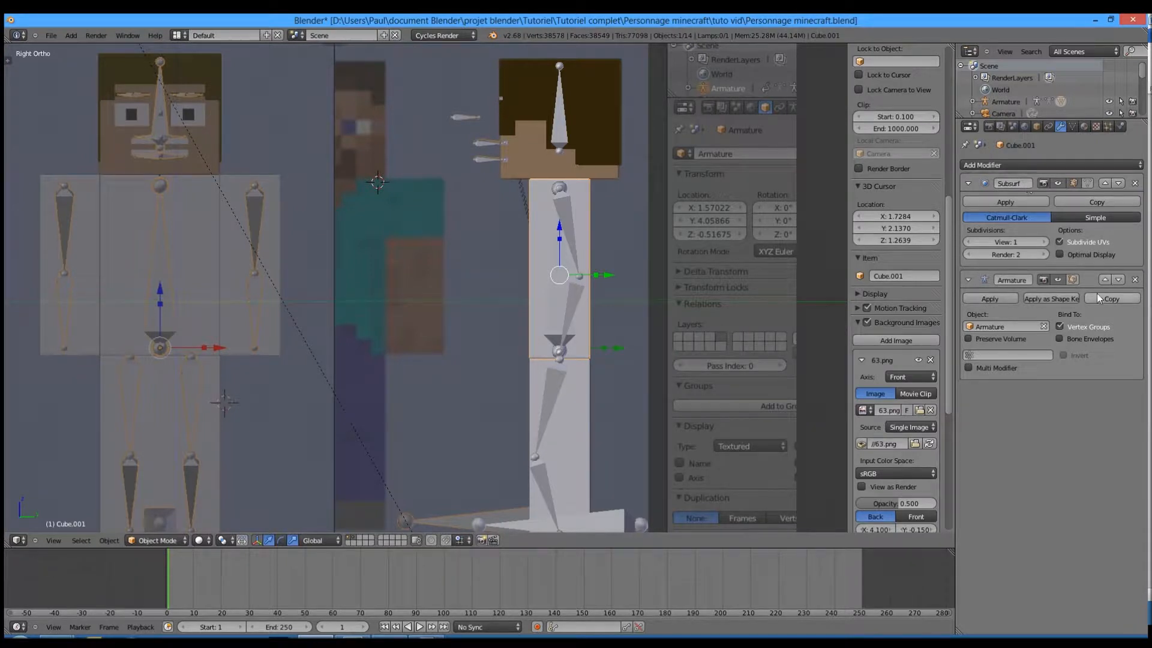
pyautogui.click(1104, 280)
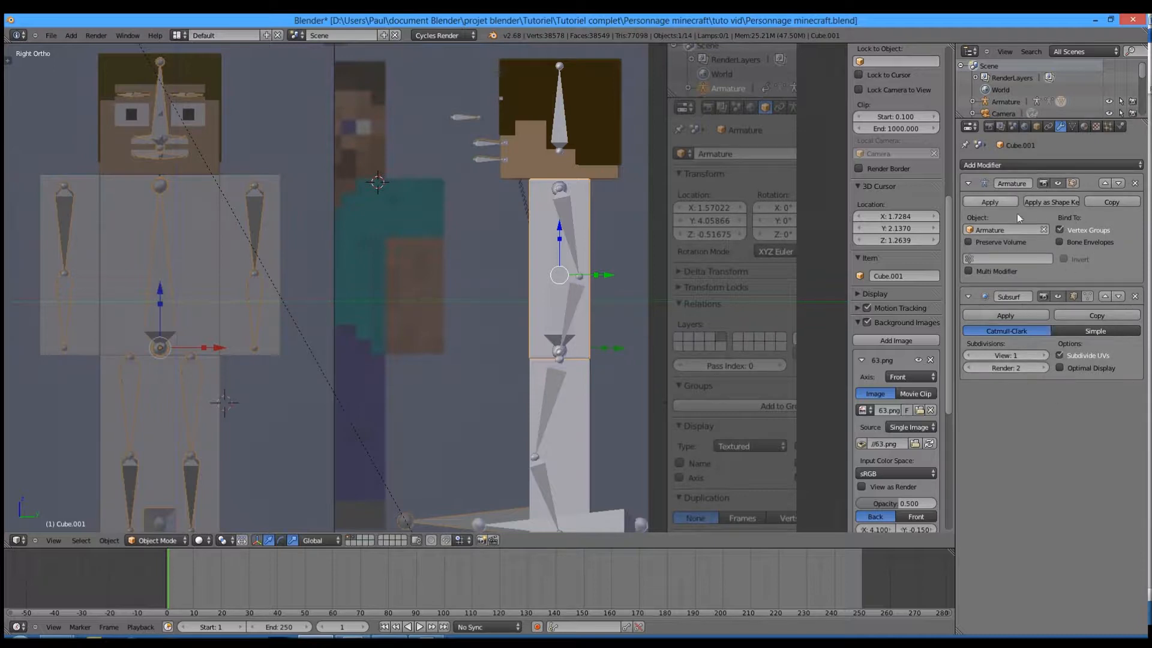
# Step: Switch the armature to Pose Mode and test-rotate the lower left arm bone Bras2.G in the right side view
pyautogui.moveTo(686, 293); pyautogui.dragTo(688, 293, button='middle')
pyautogui.press('KP_1')
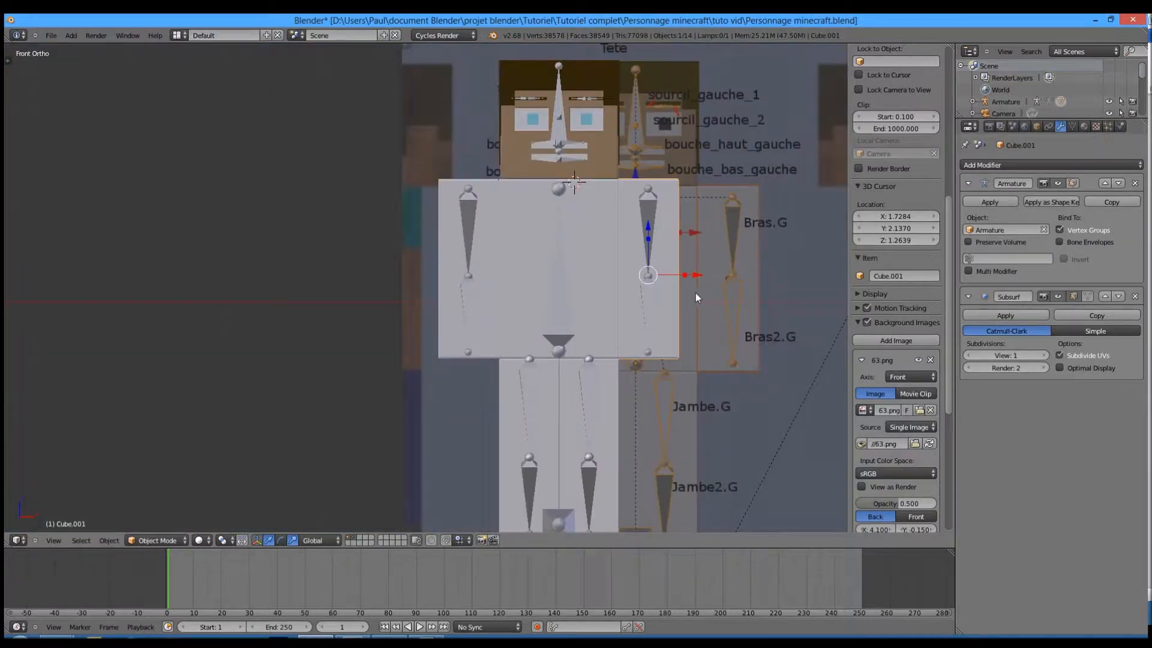
pyautogui.rightClick(646, 318)
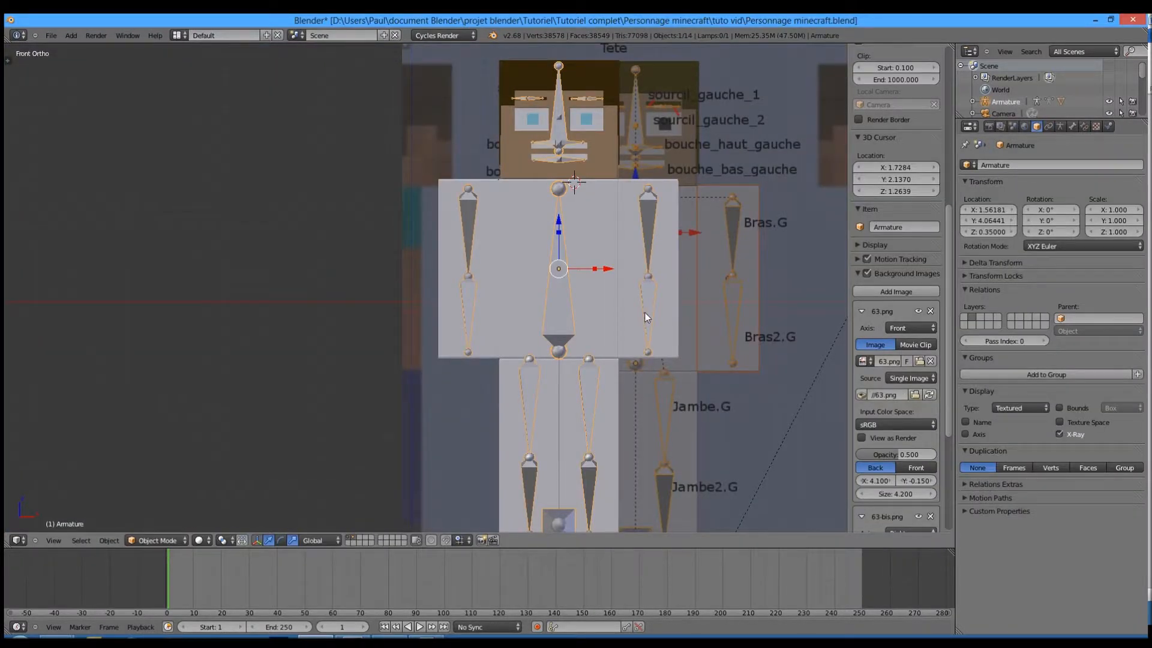
pyautogui.press('Tab')
pyautogui.click(160, 540)
pyautogui.click(157, 528)
pyautogui.click(158, 541)
pyautogui.click(157, 503)
pyautogui.rightClick(646, 318)
pyautogui.press('KP_3')
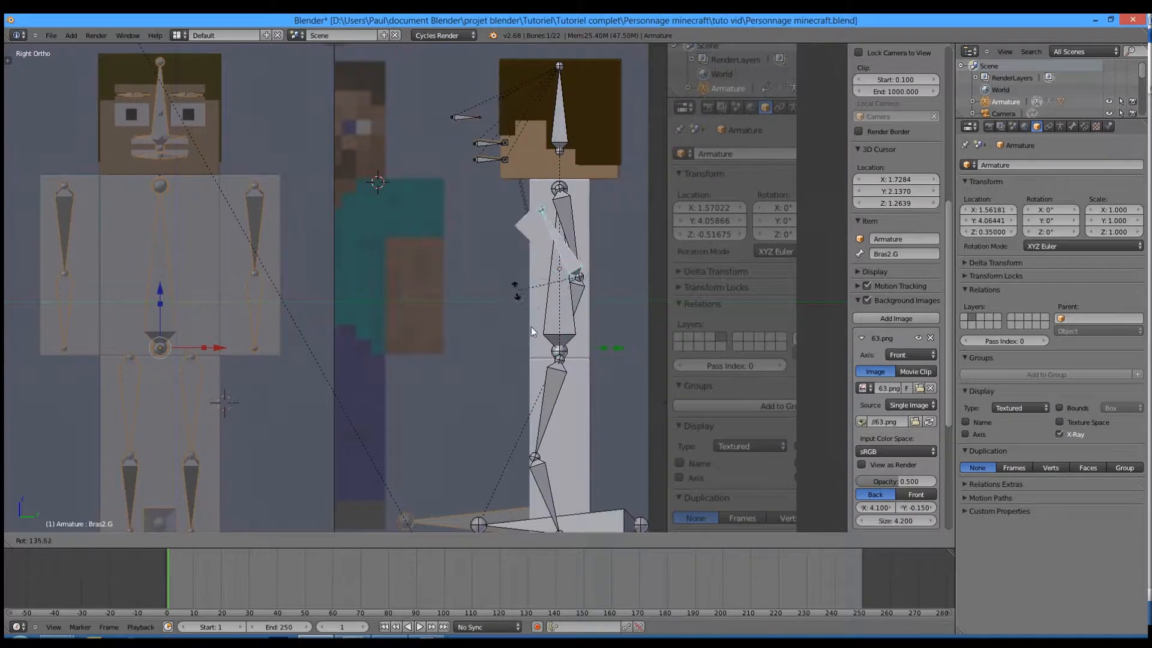
# Step: Test-rotate the upper left arm bone Bras.G in side view, cancelling each rotation
pyautogui.scroll(3, 607, 354)
pyautogui.rightClick(668, 183)
pyautogui.press('r')
pyautogui.press('Escape')
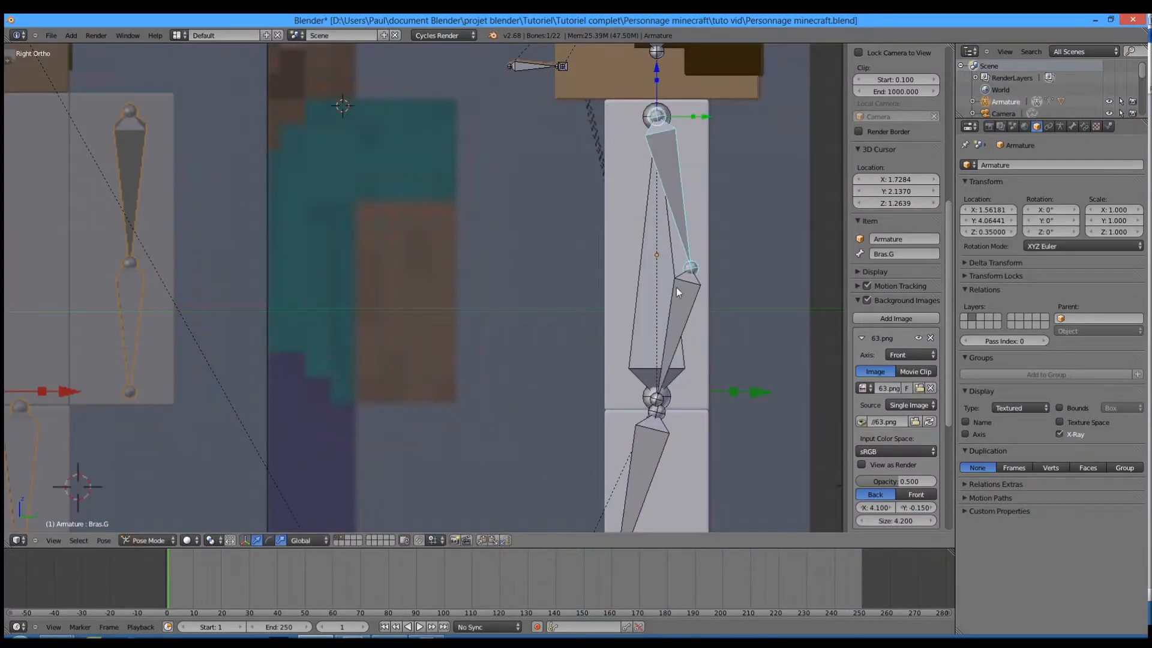
pyautogui.press('r')
pyautogui.press('Escape')
# Step: Remove the Controlleur_Corps and Corps vertex groups from the left arm mesh Cube.001
pyautogui.moveTo(599, 329); pyautogui.dragTo(763, 337, button='middle')
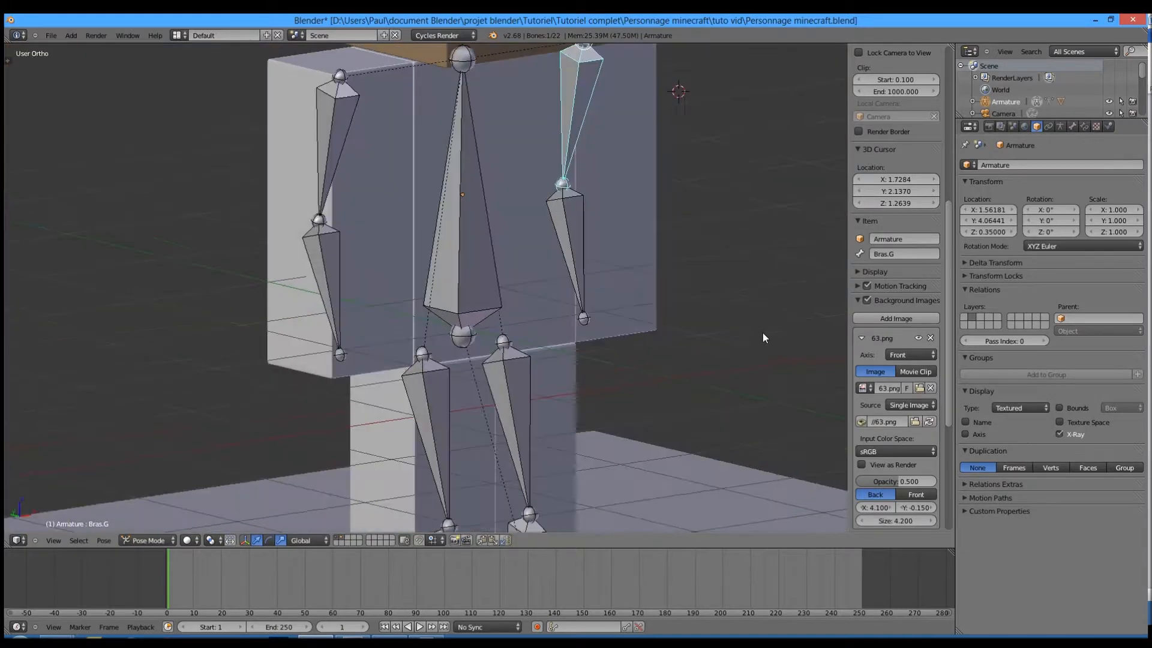
pyautogui.scroll(-2, 708, 293)
pyautogui.moveTo(653, 252); pyautogui.dragTo(557, 250, button='middle')
pyautogui.rightClick(675, 243)
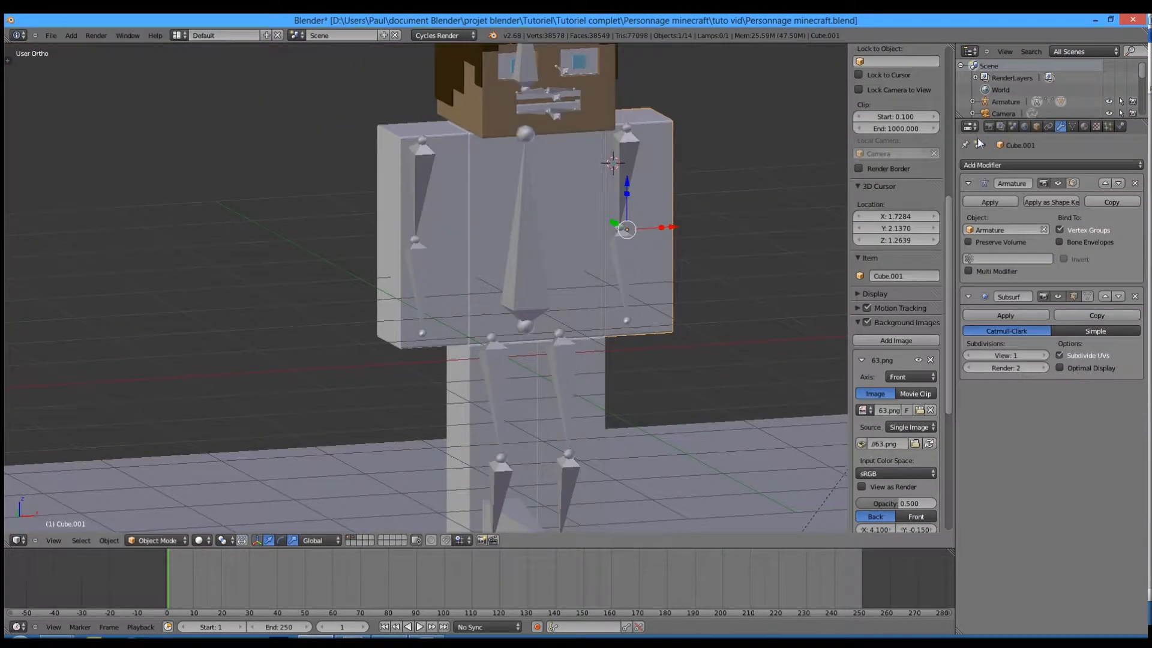
pyautogui.click(1072, 127)
pyautogui.scroll(6, 1023, 246)
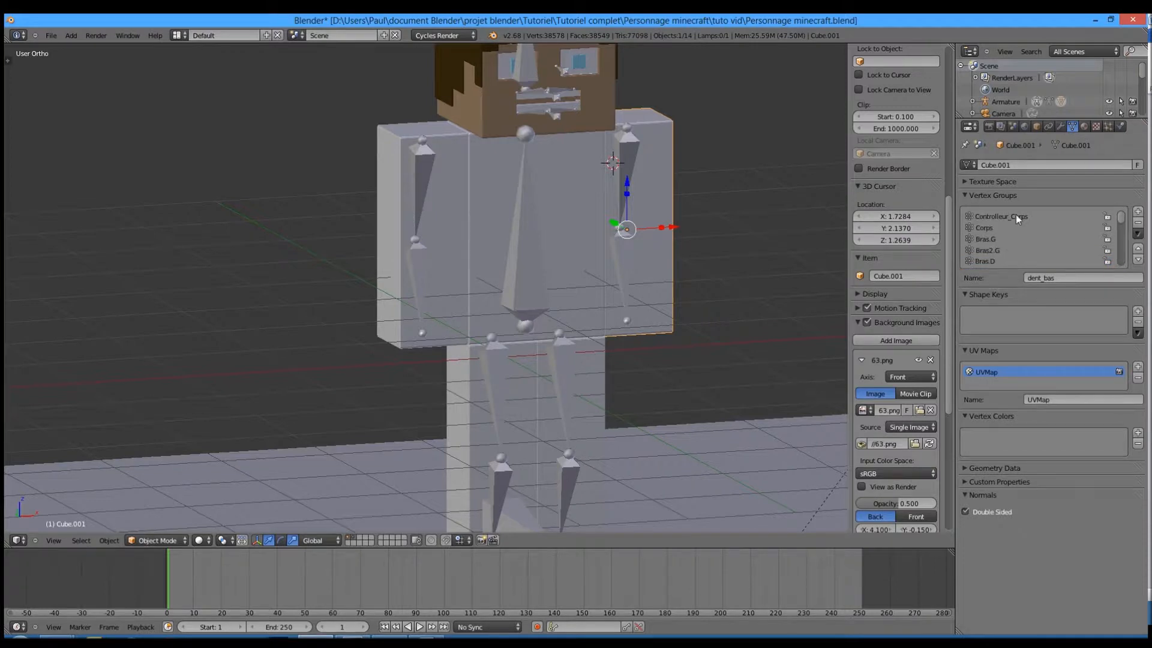
pyautogui.scroll(-6, 1016, 216)
pyautogui.scroll(5, 1023, 228)
pyautogui.click(1006, 228)
pyautogui.scroll(2, 1029, 217)
pyautogui.click(1029, 217)
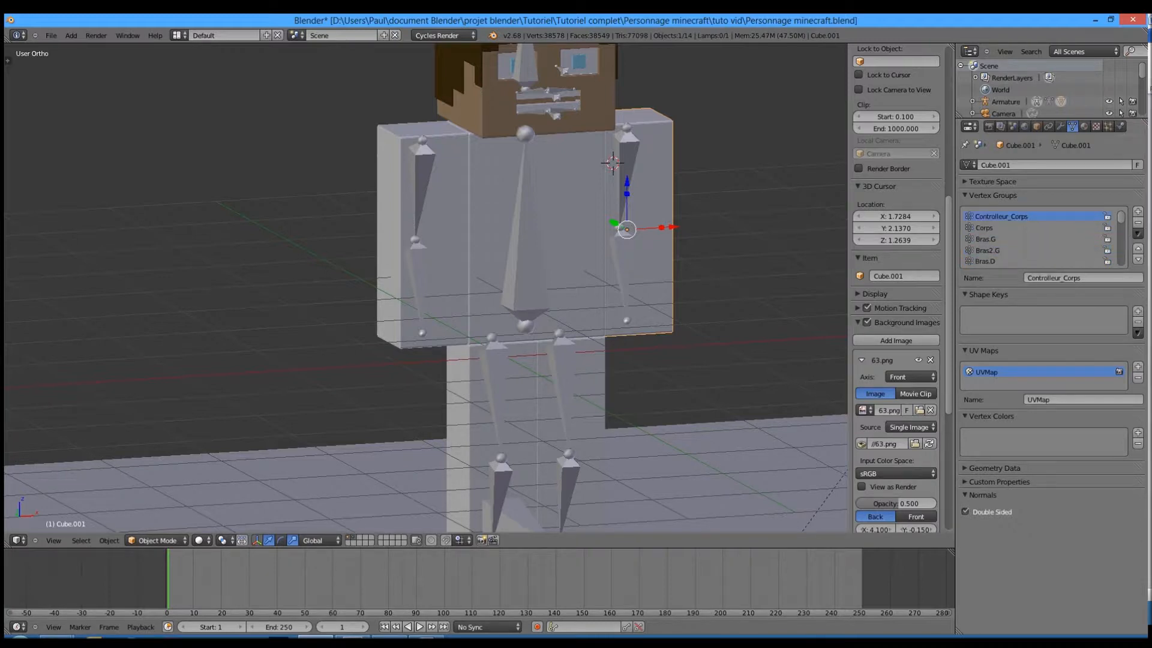
pyautogui.click(1137, 225)
pyautogui.click(1136, 225)
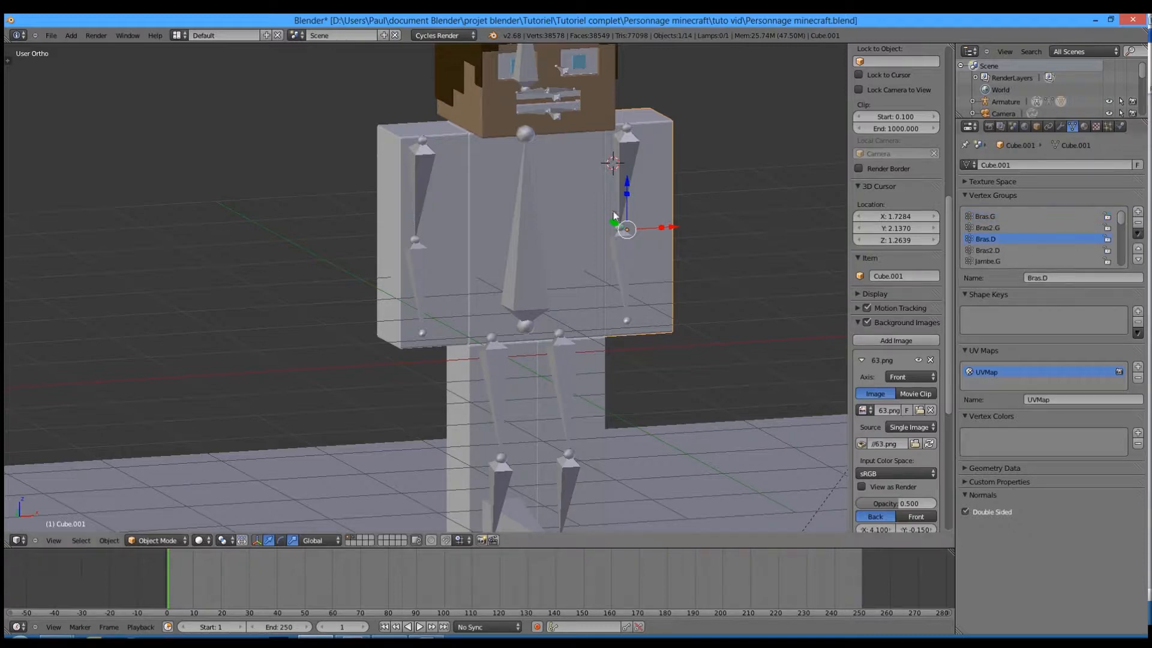
# Step: Check the name of the upper left arm bone, and remove the Bras.D vertex group from Cube.001
pyautogui.rightClick(634, 174)
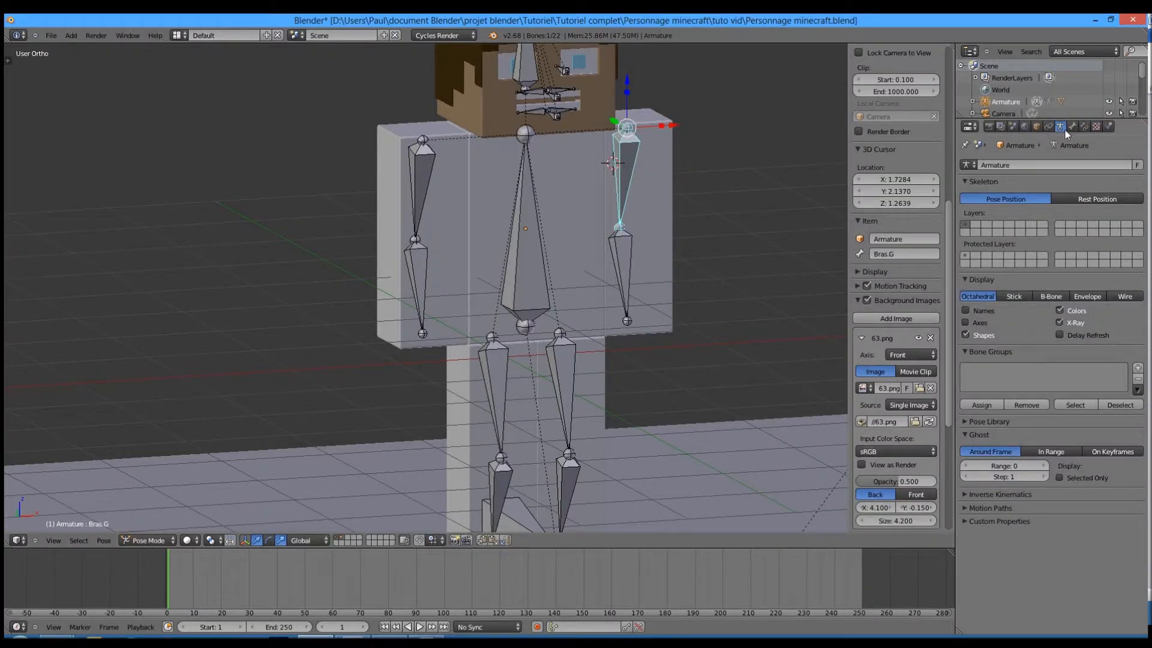
pyautogui.click(1085, 129)
pyautogui.click(1036, 126)
pyautogui.rightClick(663, 189)
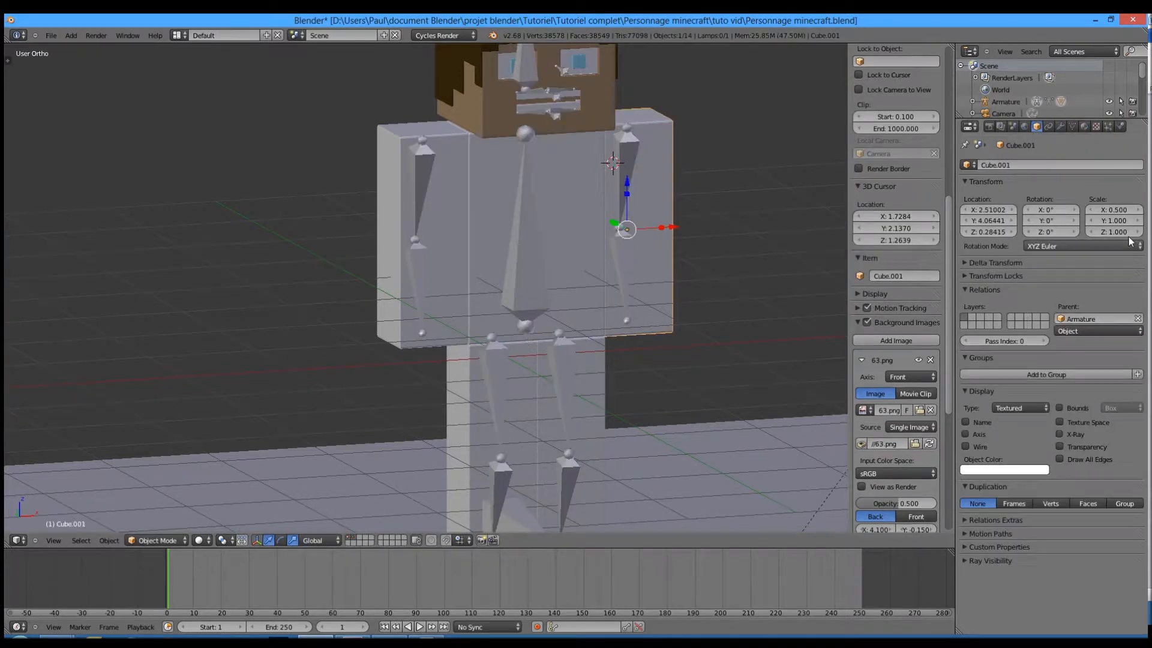
pyautogui.click(1072, 126)
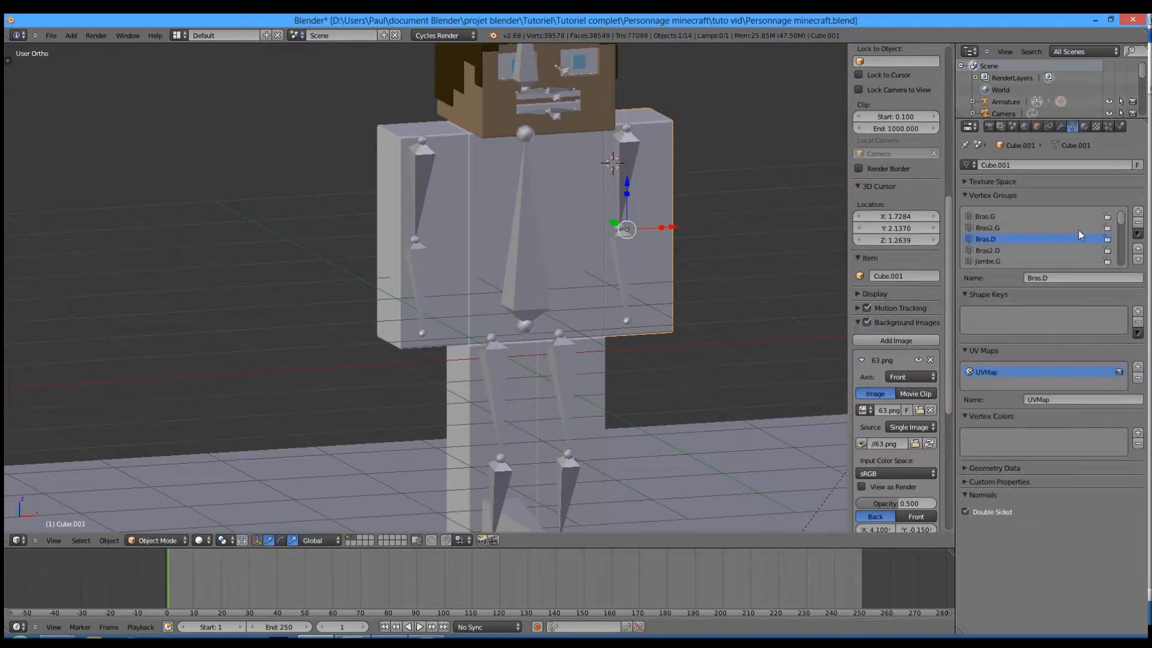
pyautogui.click(1138, 223)
# Step: Remove all remaining vertex groups from Cube.001 except Bras.G and Bras2.G, working up from the end of the list
pyautogui.scroll(-4, 1047, 253)
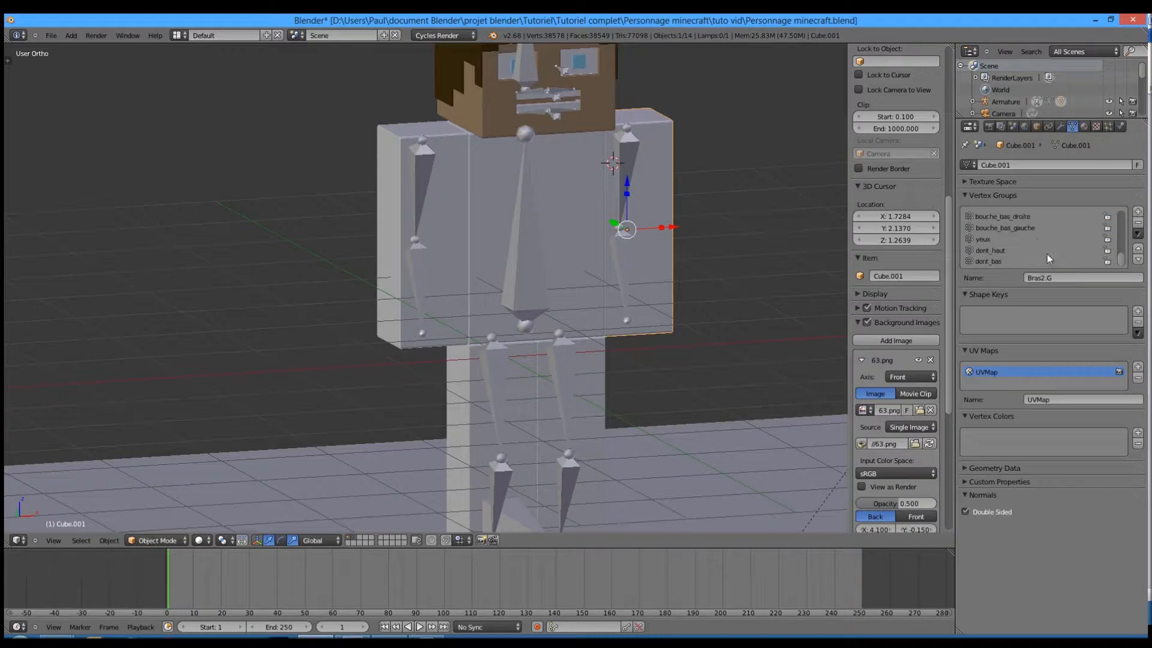
pyautogui.click(1138, 225)
pyautogui.click(1138, 225)
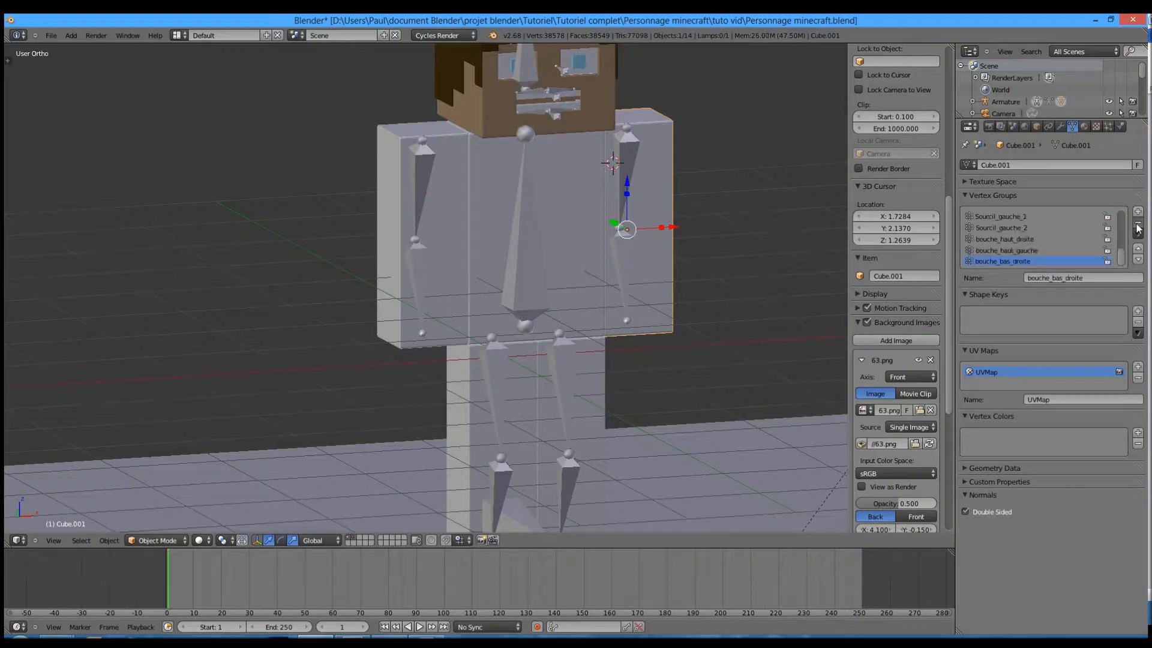
pyautogui.click(1138, 225)
pyautogui.click(1138, 225)
pyautogui.click(1138, 225)
pyautogui.click(1138, 224)
pyautogui.click(1138, 225)
pyautogui.click(1138, 225)
pyautogui.click(1138, 225)
pyautogui.click(1138, 225)
pyautogui.click(1138, 225)
pyautogui.click(1138, 225)
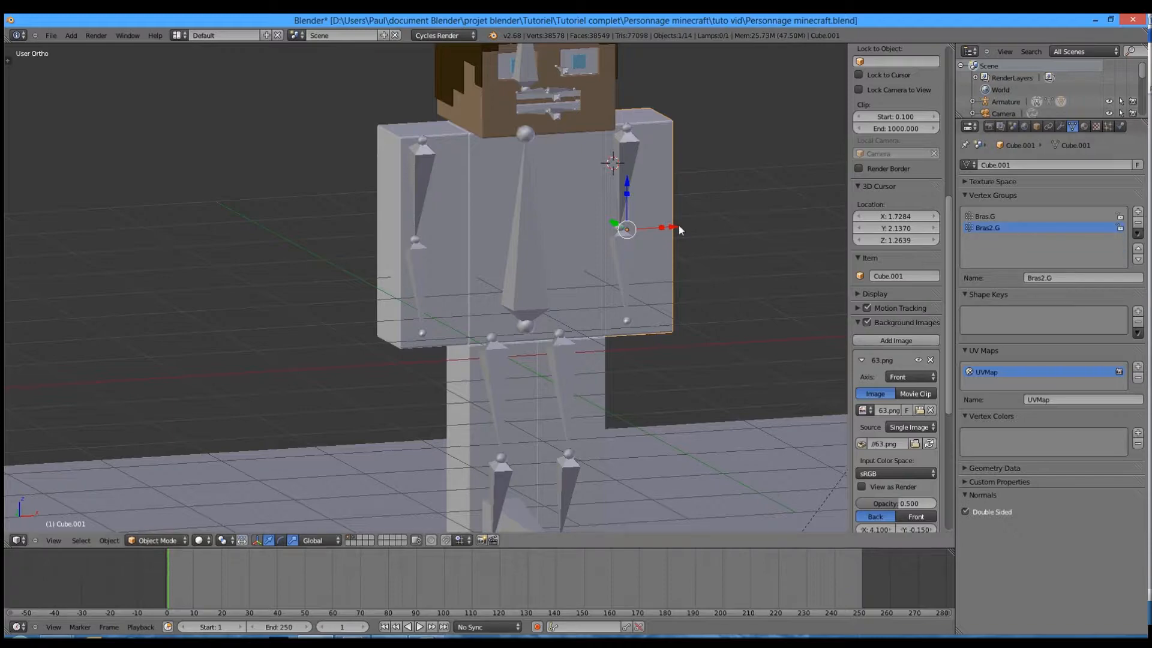
# Step: Test-move the torso bone Corps in front view in pose mode, cancelling the move
pyautogui.scroll(-2, 679, 226)
pyautogui.moveTo(545, 233); pyautogui.dragTo(518, 237, button='middle')
pyautogui.rightClick(547, 229)
pyautogui.rightClick(555, 230)
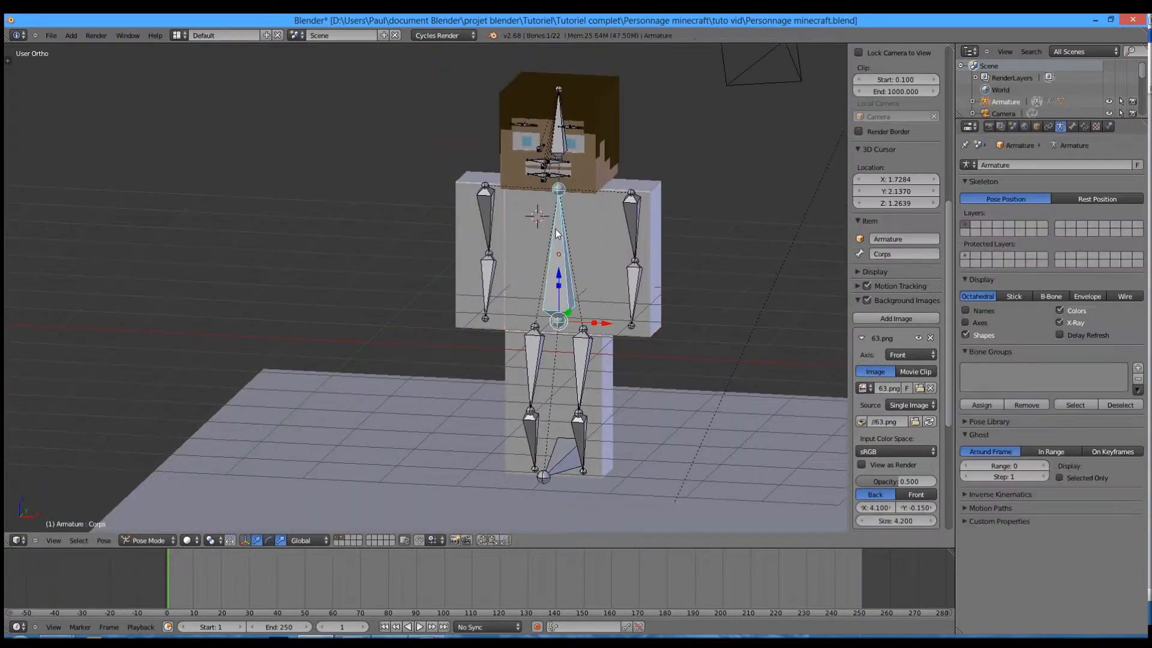
pyautogui.press('KP_1')
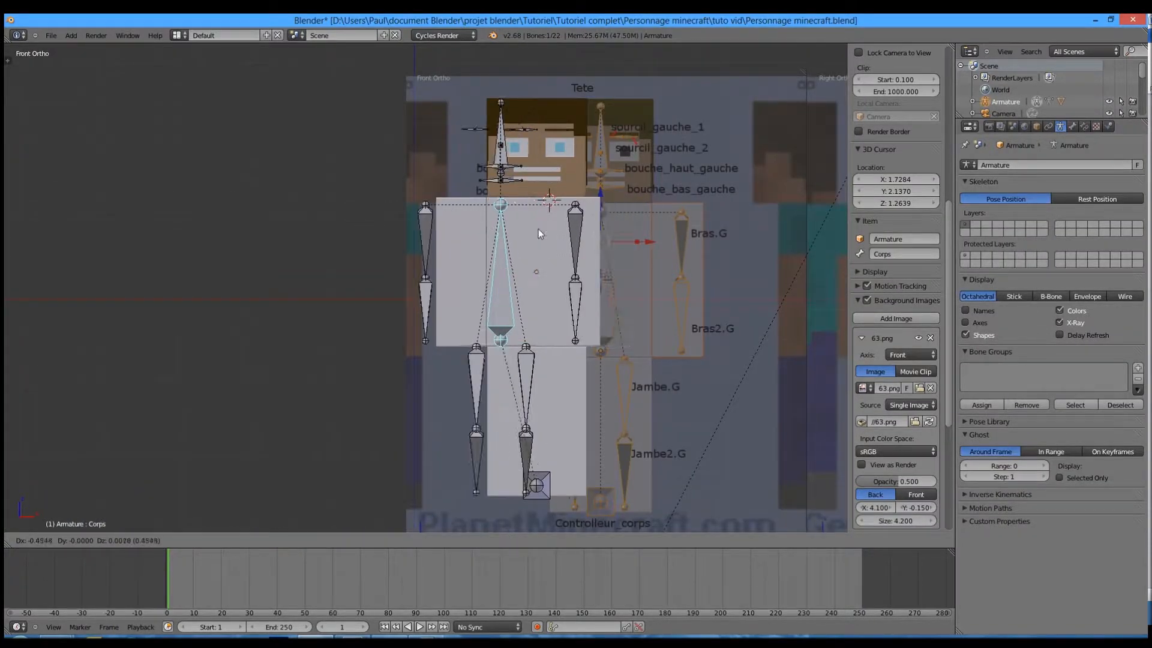
pyautogui.press('g')
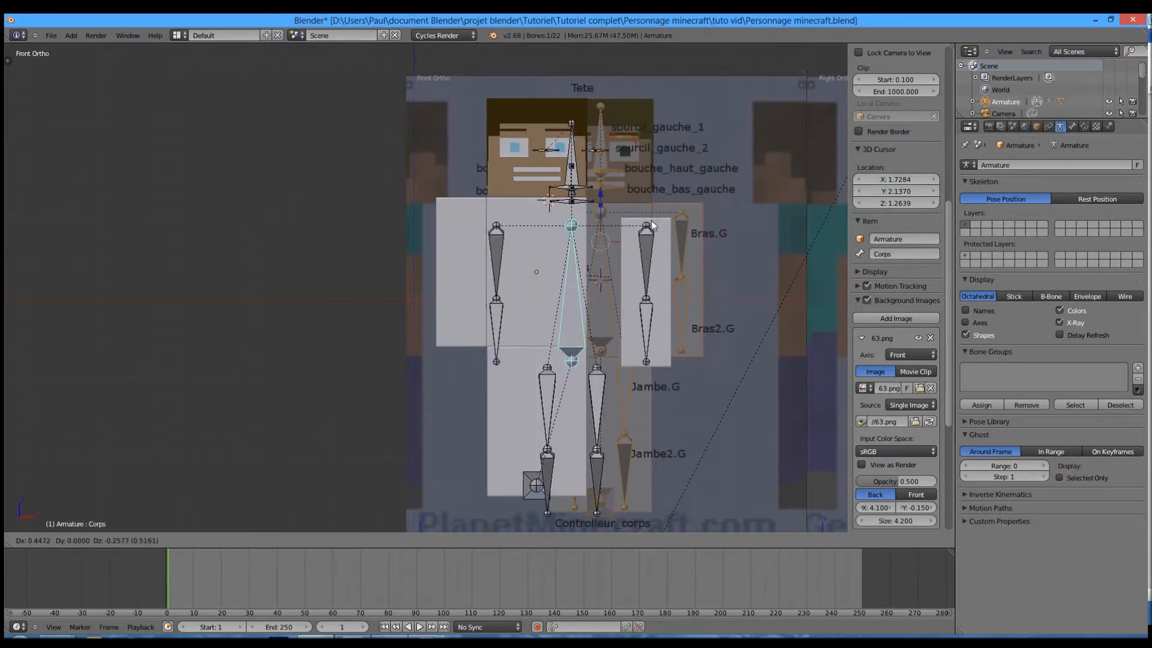
pyautogui.rightClick(639, 244)
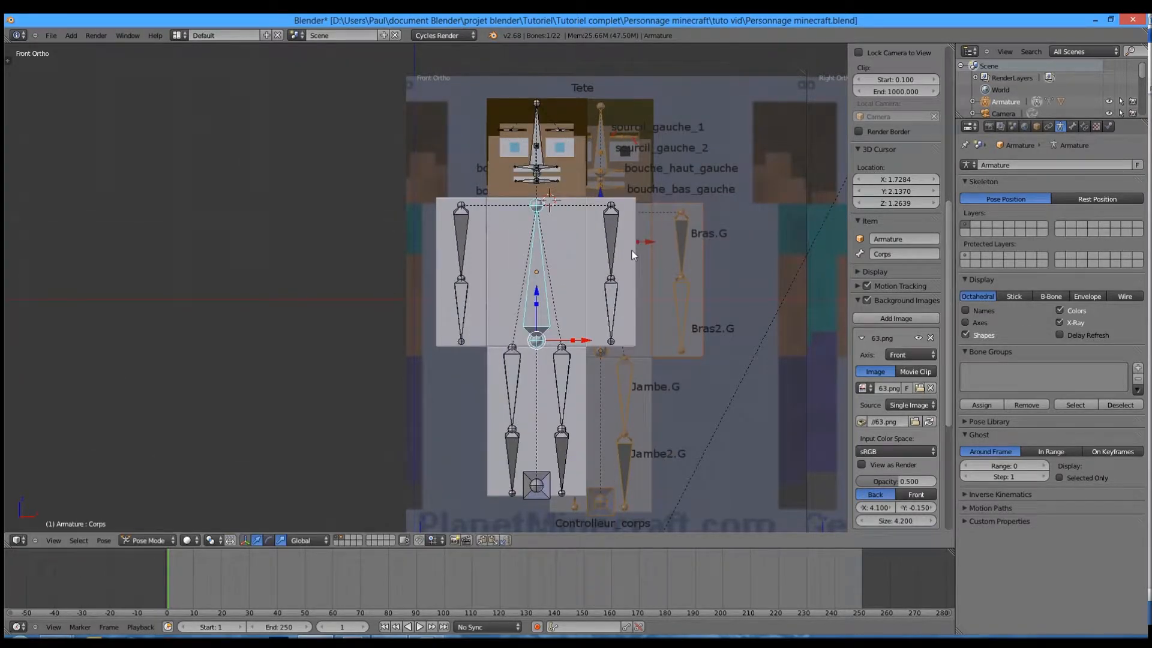
pyautogui.rightClick(581, 232)
pyautogui.rightClick(535, 244)
pyautogui.rightClick(590, 239)
pyautogui.scroll(4, 670, 120)
pyautogui.press('z')
pyautogui.scroll(-2, 736, 163)
pyautogui.press('z')
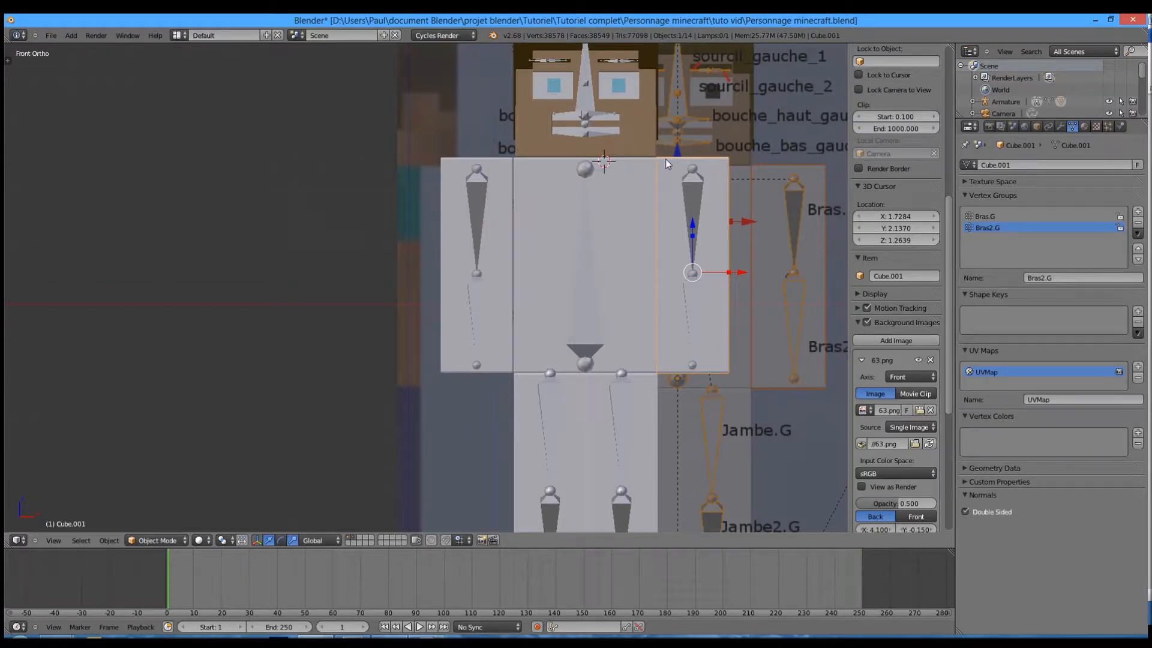
# Step: Parent the right arm mesh Cube.010 to the armature with automatic weights
pyautogui.rightClick(488, 226)
pyautogui.hotkey('ctrl', 'Tab')
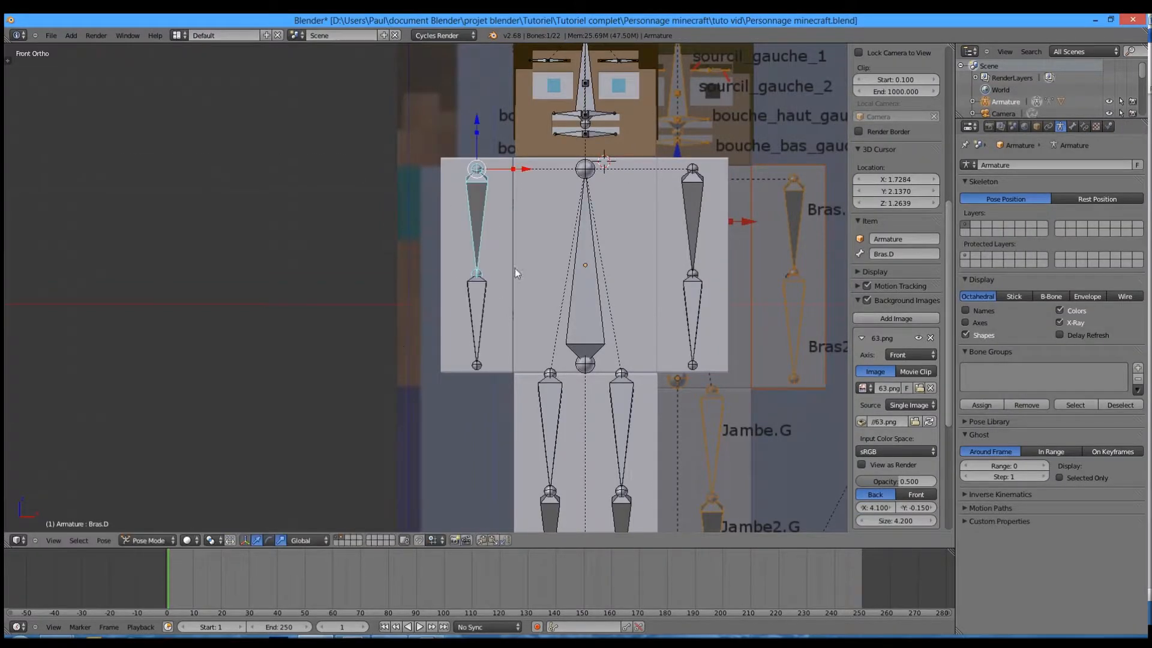
pyautogui.rightClick(442, 245)
pyautogui.rightClick(483, 222)
pyautogui.press('Tab')
pyautogui.press('Tab')
pyautogui.hotkey('ctrl', 'Tab')
pyautogui.rightClick(441, 221)
pyautogui.rightClick(478, 201)
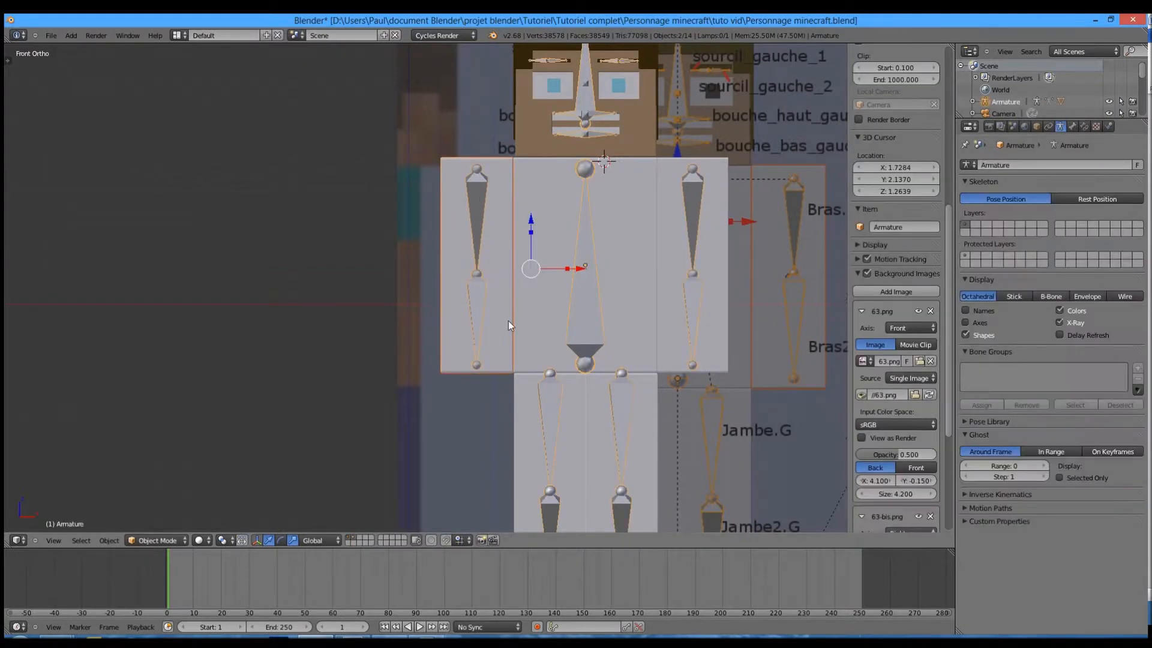
pyautogui.rightClick(440, 239)
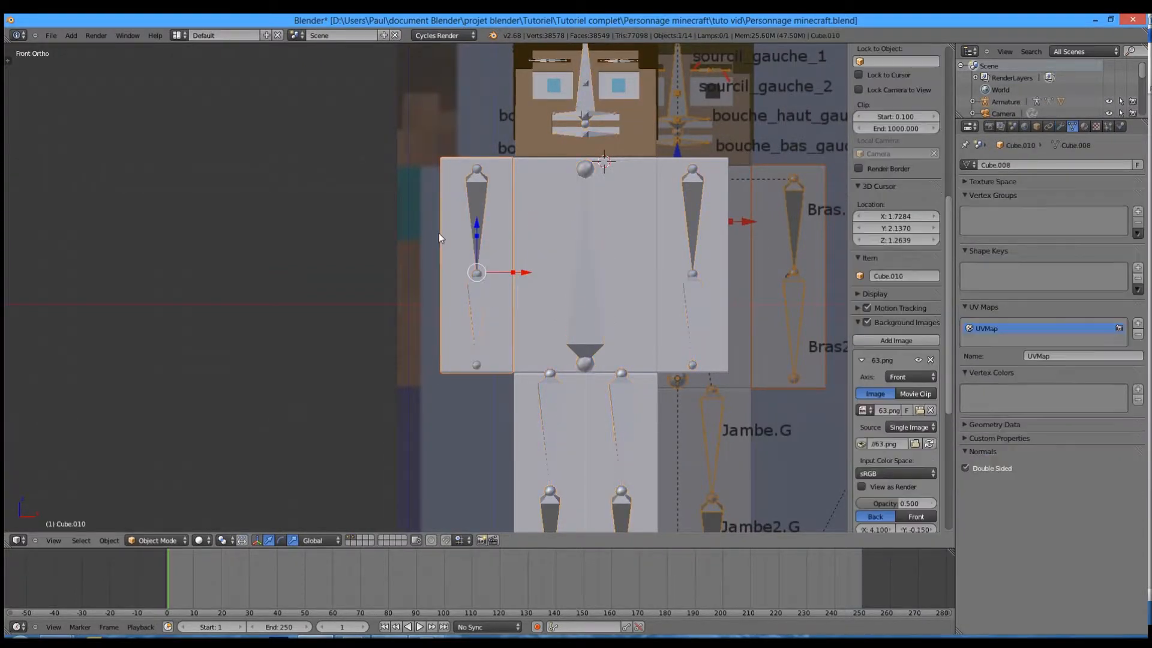
pyautogui.rightClick(480, 205)
pyautogui.hotkey('ctrl', 'p')
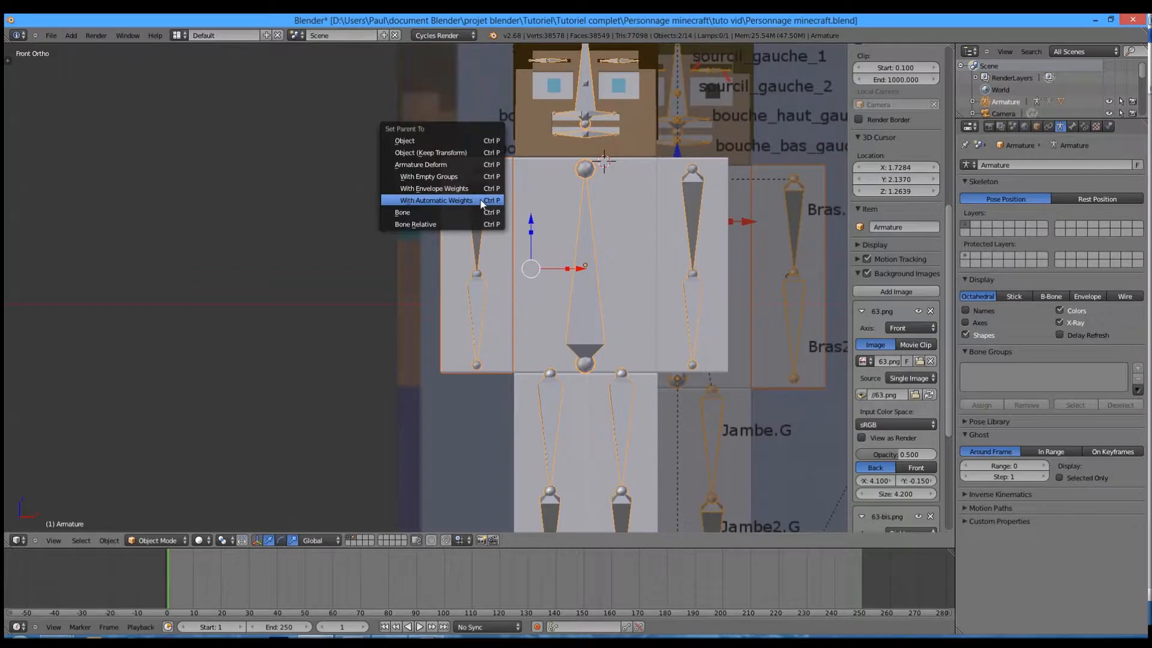
pyautogui.click(480, 201)
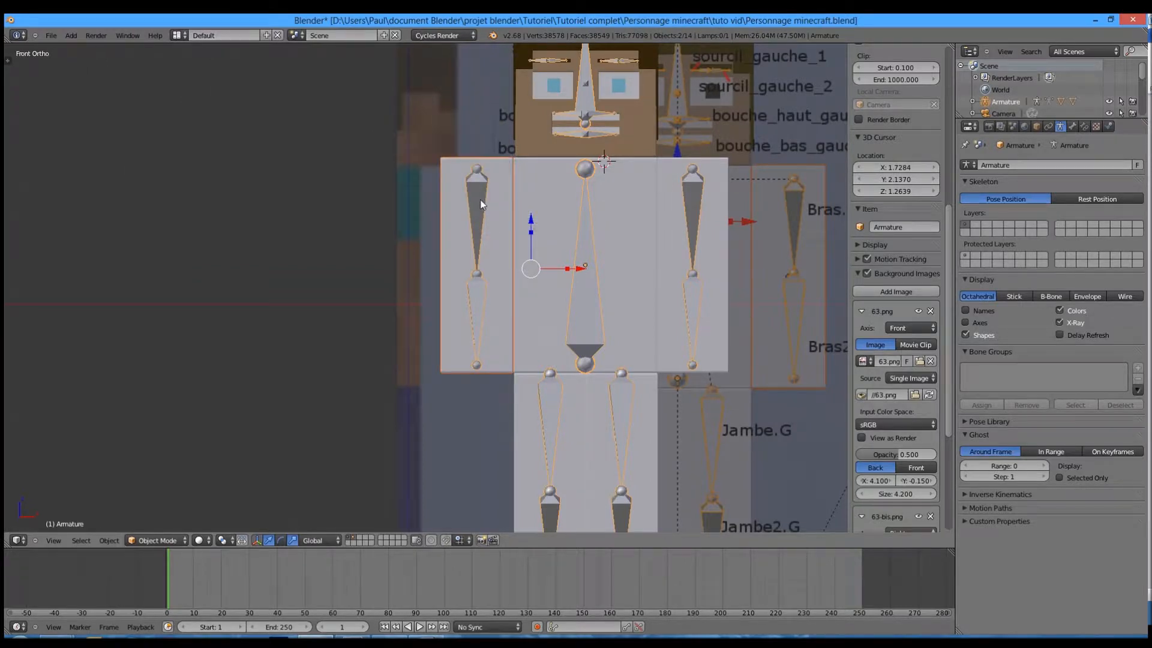
# Step: Test-rotate bones around the right arm and right leg in pose mode, cancelling each rotation
pyautogui.rightClick(582, 221)
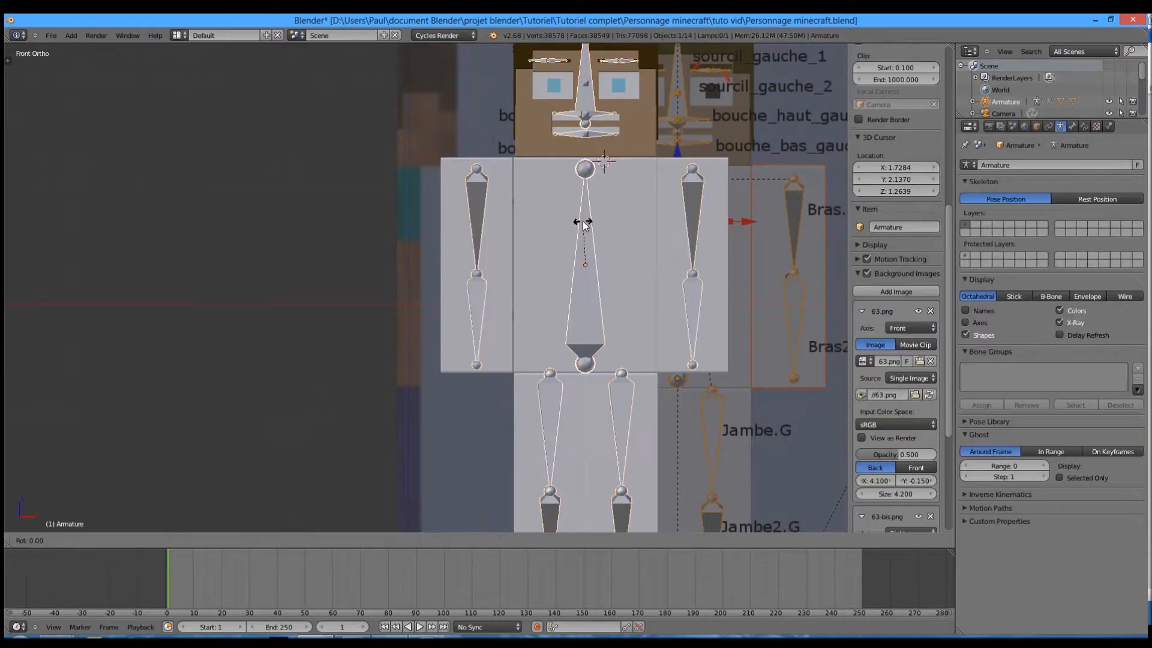
pyautogui.hotkey('ctrl', 'Tab')
pyautogui.rightClick(587, 222)
pyautogui.press('r')
pyautogui.rightClick(537, 219)
pyautogui.hotkey('ctrl', 'Tab')
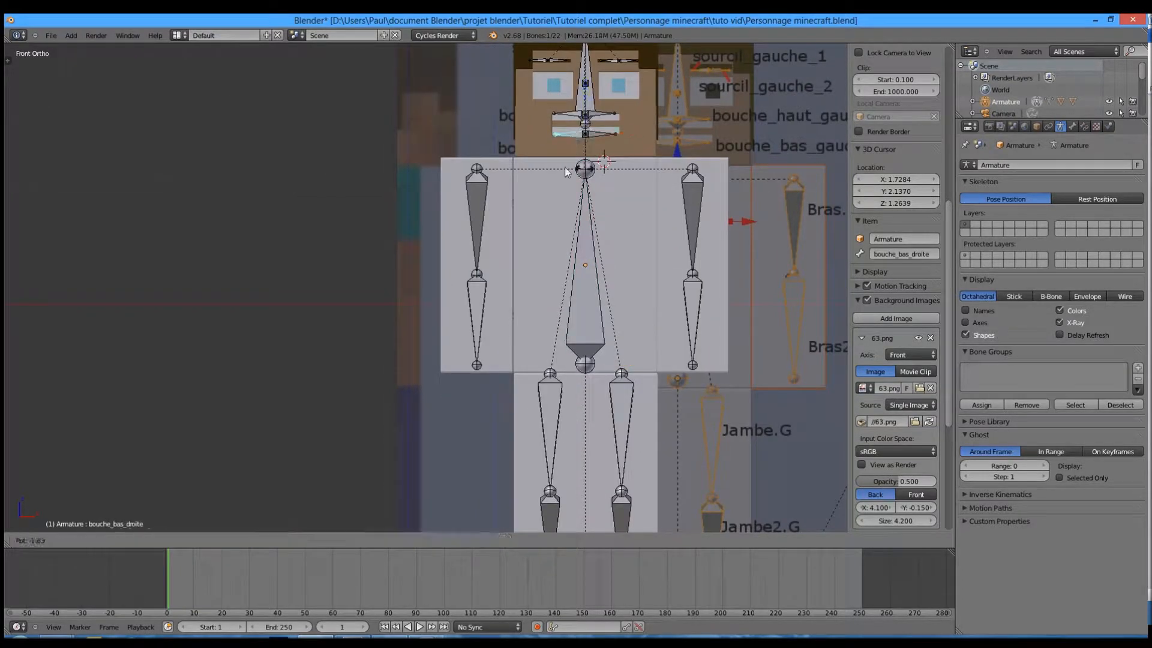
pyautogui.rightClick(493, 288)
pyautogui.press('r')
pyautogui.rightClick(544, 373)
pyautogui.rightClick(549, 385)
pyautogui.press('r')
pyautogui.rightClick(594, 363)
# Step: Remove all vertex groups from the right arm mesh Cube.010 except those of the right arm bones
pyautogui.rightClick(491, 338)
pyautogui.scroll(1, 495, 311)
pyautogui.press('Tab')
pyautogui.press('Tab')
pyautogui.rightClick(507, 291)
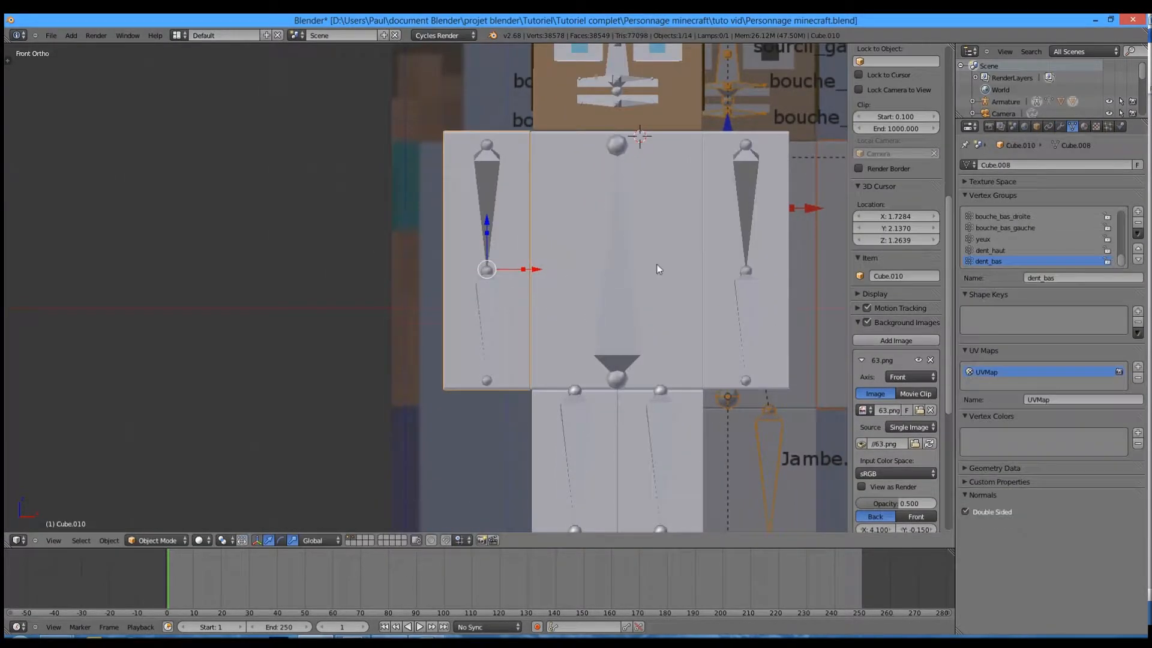
pyautogui.click(1141, 225)
pyautogui.click(1141, 225)
pyautogui.click(1141, 225)
pyautogui.click(1141, 225)
pyautogui.click(1141, 225)
pyautogui.click(1141, 225)
pyautogui.click(1141, 225)
pyautogui.click(1141, 225)
pyautogui.click(1141, 225)
pyautogui.click(1141, 225)
pyautogui.click(1141, 225)
pyautogui.click(1141, 225)
pyautogui.click(1141, 225)
pyautogui.click(1141, 225)
pyautogui.click(995, 239)
pyautogui.click(1138, 222)
pyautogui.click(1138, 222)
pyautogui.click(1138, 222)
# Step: Test-rotate the lower right arm bone Bras2.D in front and side view, cancelling each rotation
pyautogui.rightClick(497, 308)
pyautogui.press('r')
pyautogui.rightClick(503, 279)
pyautogui.press('r')
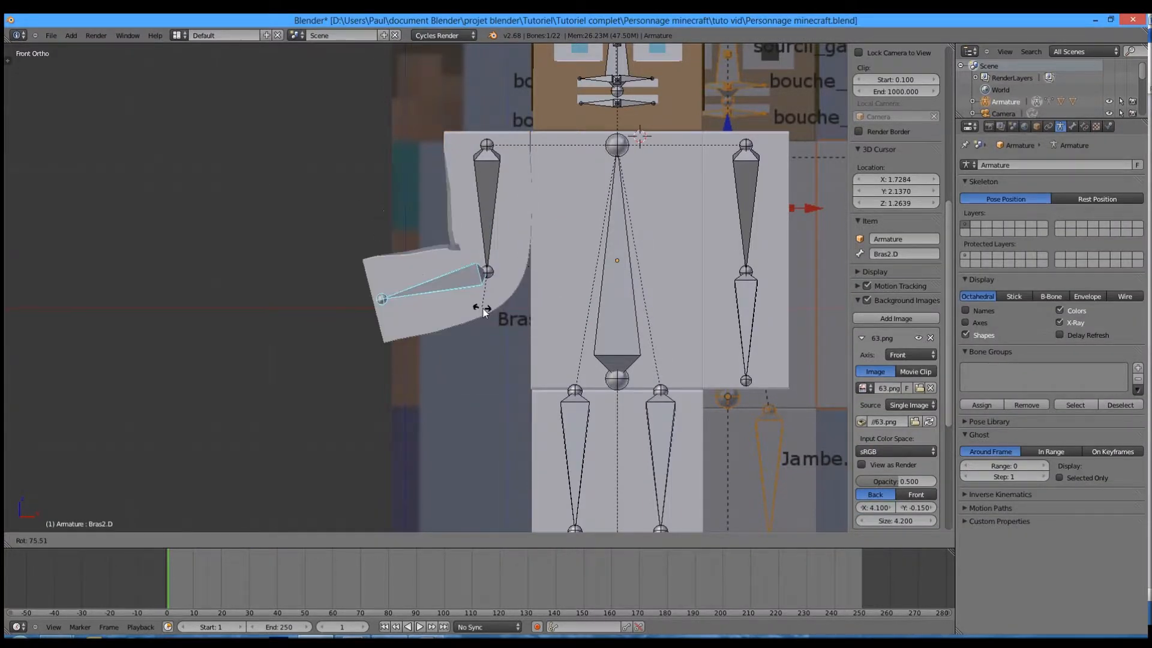
pyautogui.rightClick(490, 304)
pyautogui.press('KP_3')
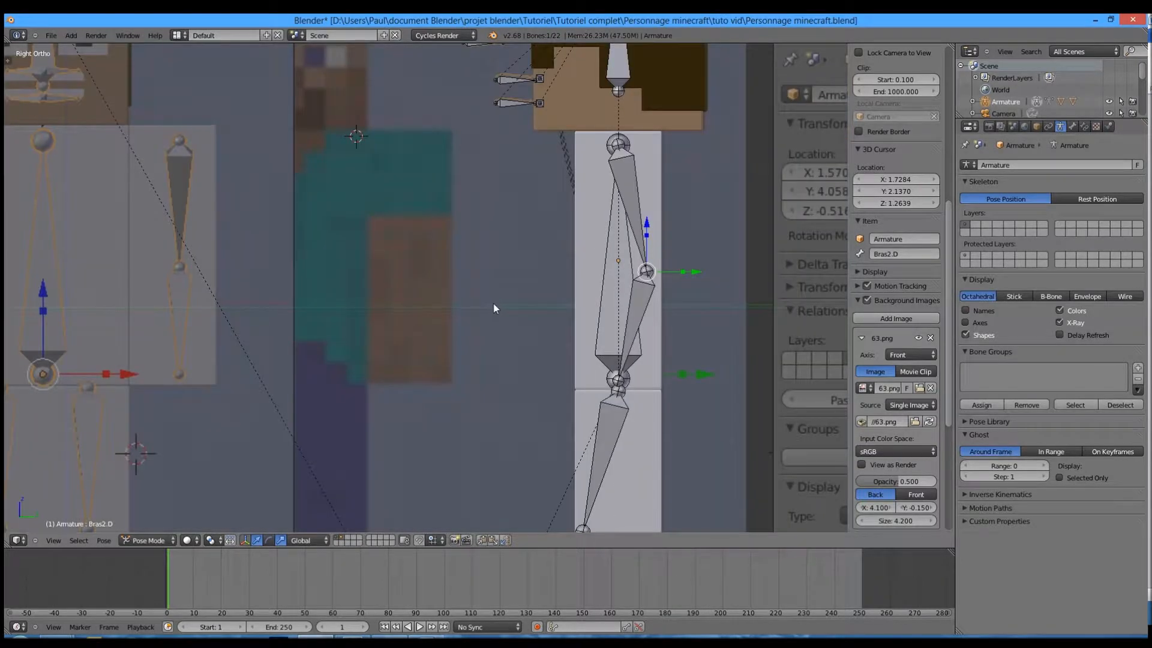
pyautogui.scroll(2, 494, 308)
pyautogui.press('r')
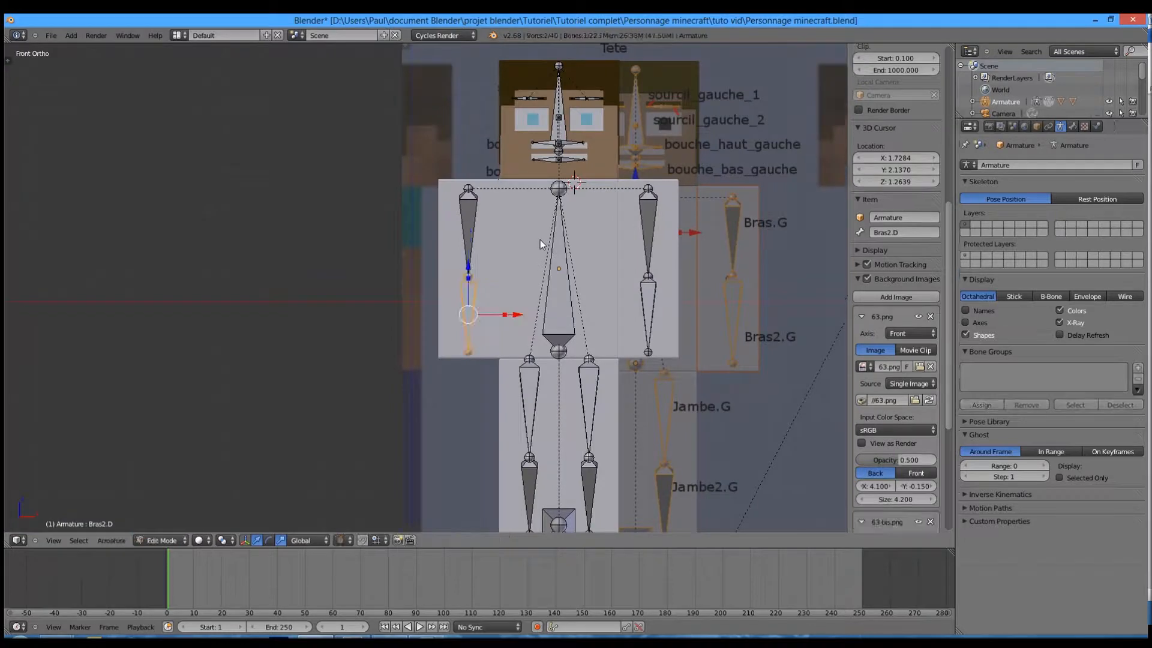
# Step: Parent the torso mesh Cube to the armature with automatic weights
pyautogui.rightClick(550, 275)
pyautogui.scroll(3, 549, 275)
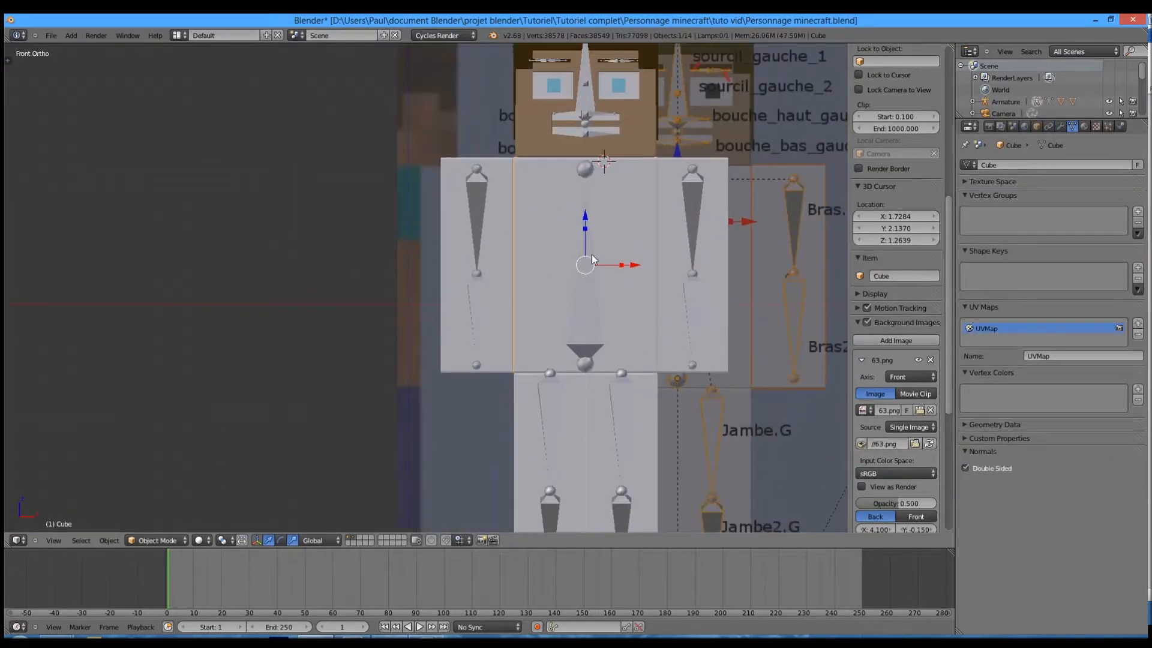
pyautogui.keyDown('shift'); pyautogui.rightClick(589, 255); pyautogui.keyUp('shift')
pyautogui.hotkey('ctrl', 'Tab')
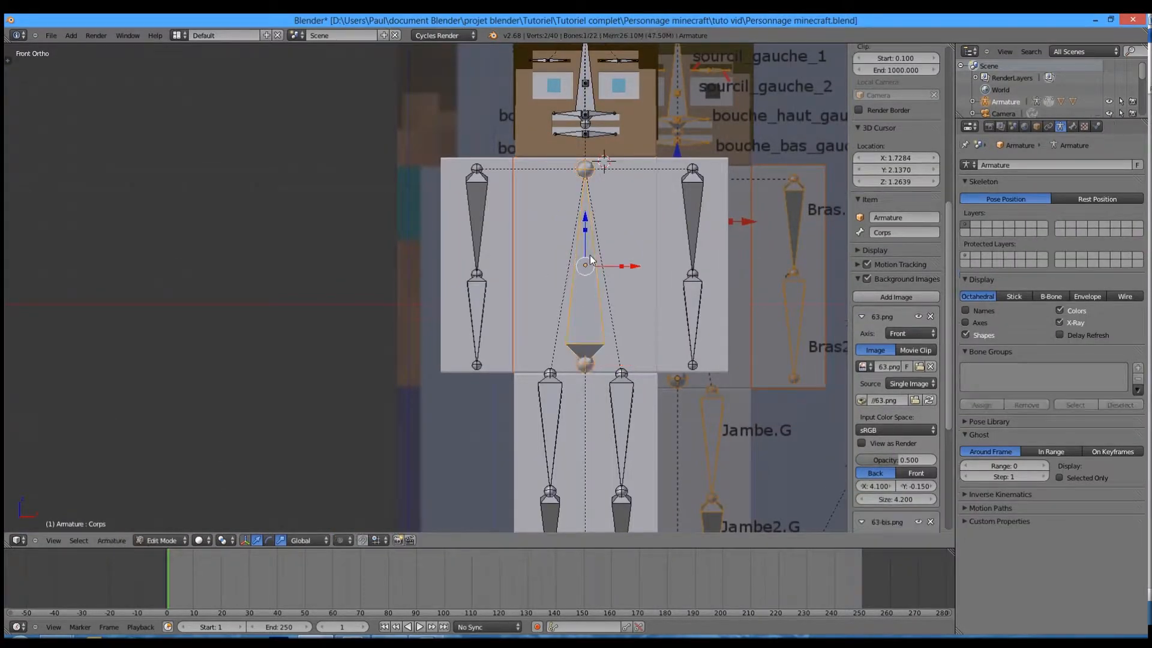
pyautogui.hotkey('ctrl', 'p')
pyautogui.click(592, 255)
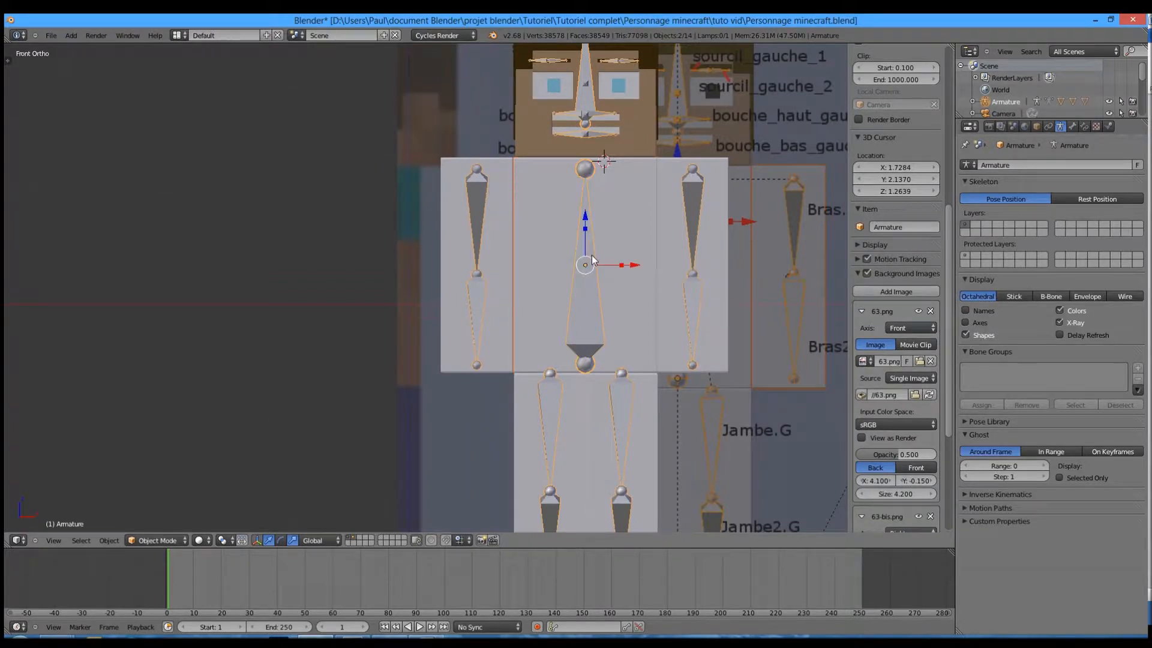
# Step: Remove all vertex groups from the torso mesh Cube except Corps, working up from the end of the list
pyautogui.click(1073, 127)
pyautogui.click(1084, 126)
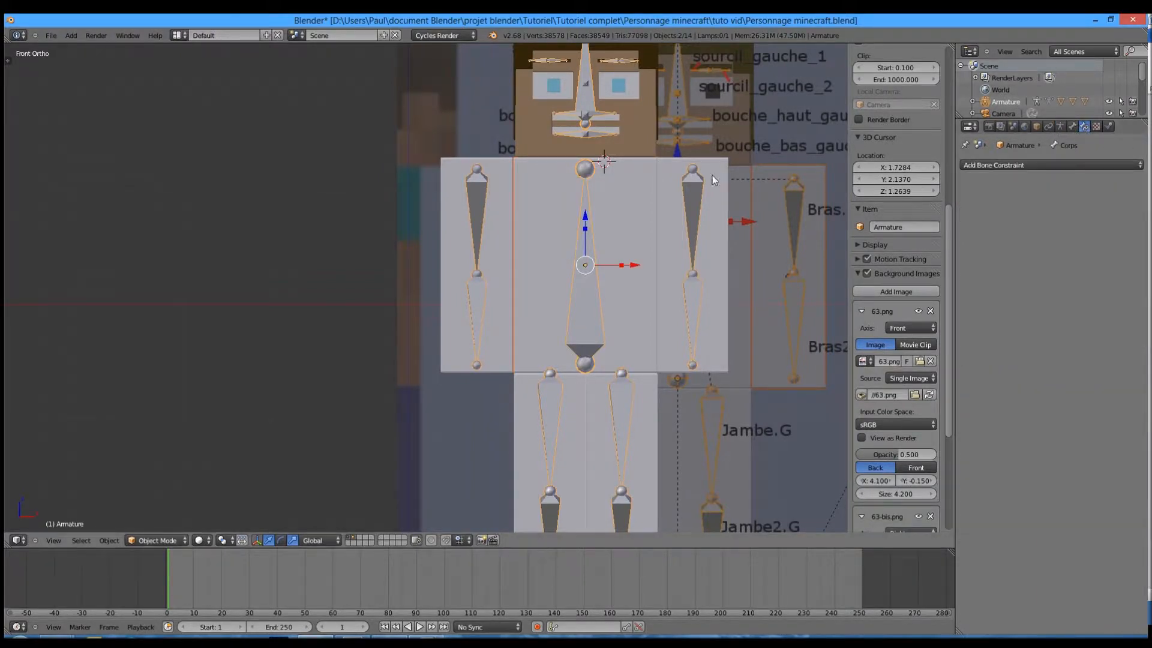
pyautogui.rightClick(646, 179)
pyautogui.click(1072, 127)
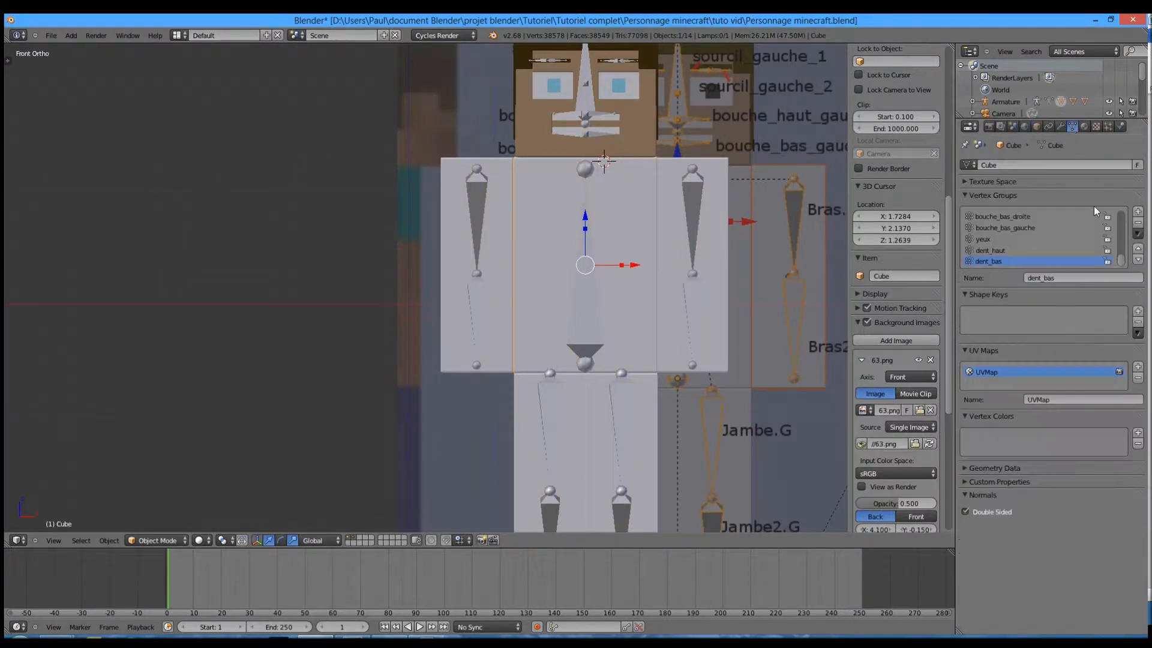
pyautogui.click(1137, 223)
pyautogui.click(1137, 223)
pyautogui.click(1137, 223)
pyautogui.click(1137, 223)
pyautogui.click(1137, 224)
pyautogui.click(1137, 223)
pyautogui.click(1138, 223)
pyautogui.click(1137, 223)
pyautogui.click(1137, 223)
pyautogui.click(1137, 223)
pyautogui.click(1138, 224)
pyautogui.click(1137, 223)
pyautogui.click(1137, 223)
pyautogui.click(1138, 224)
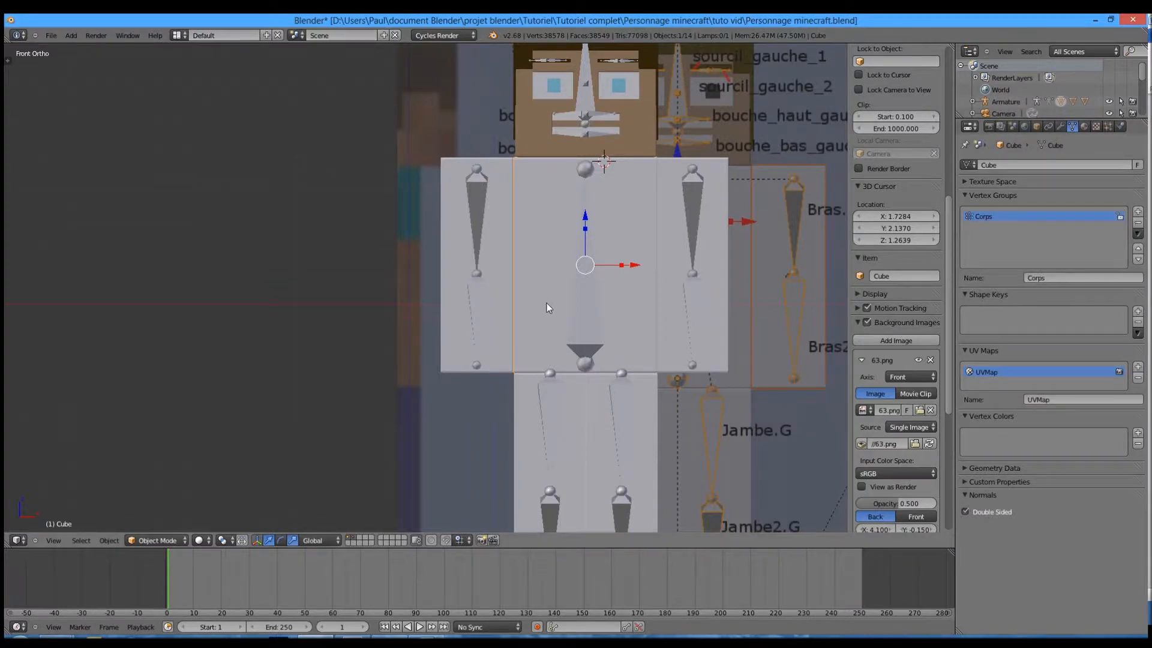
# Step: Parent the left leg mesh to the armature with automatic weights
pyautogui.scroll(-2, 546, 303)
pyautogui.keyDown('shift'); pyautogui.rightClick(600, 372); pyautogui.keyUp('shift')
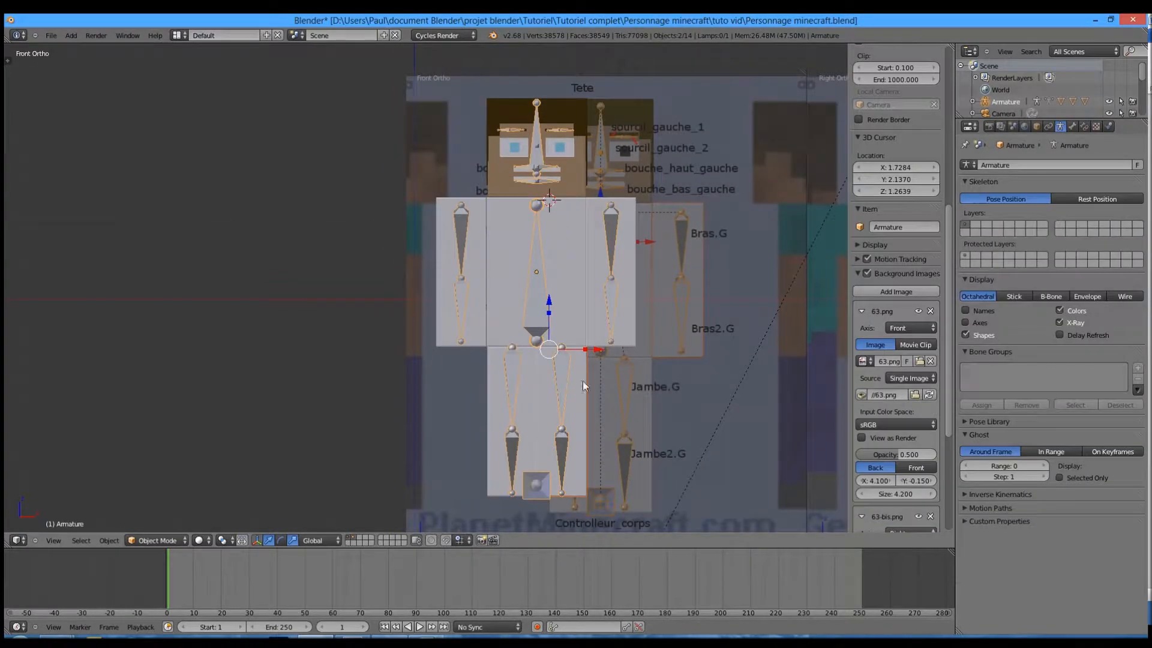
pyautogui.hotkey('ctrl', 'p')
pyautogui.click(579, 380)
# Step: Test-rotate the torso bone Corps in front view to check the torso and leg meshes, cancelling each rotation
pyautogui.rightClick(573, 388)
pyautogui.rightClick(532, 324)
pyautogui.scroll(3, 531, 325)
pyautogui.rightClick(608, 338)
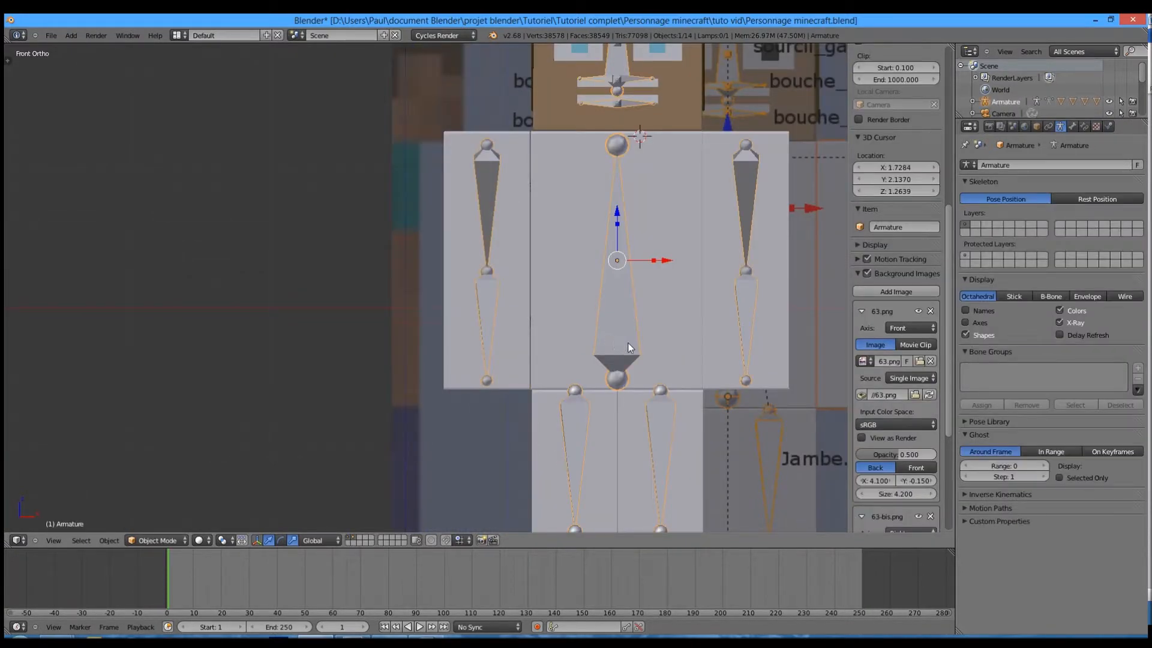
pyautogui.hotkey('ctrl', 'Tab')
pyautogui.press('r')
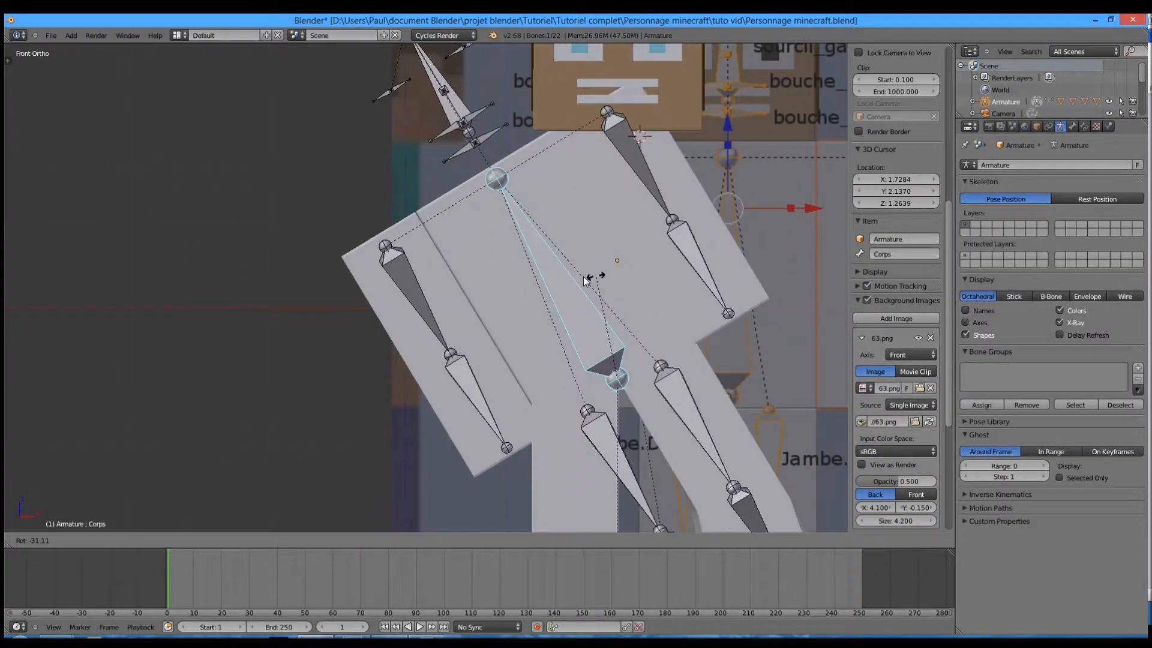
pyautogui.rightClick(556, 407)
pyautogui.scroll(-2, 556, 409)
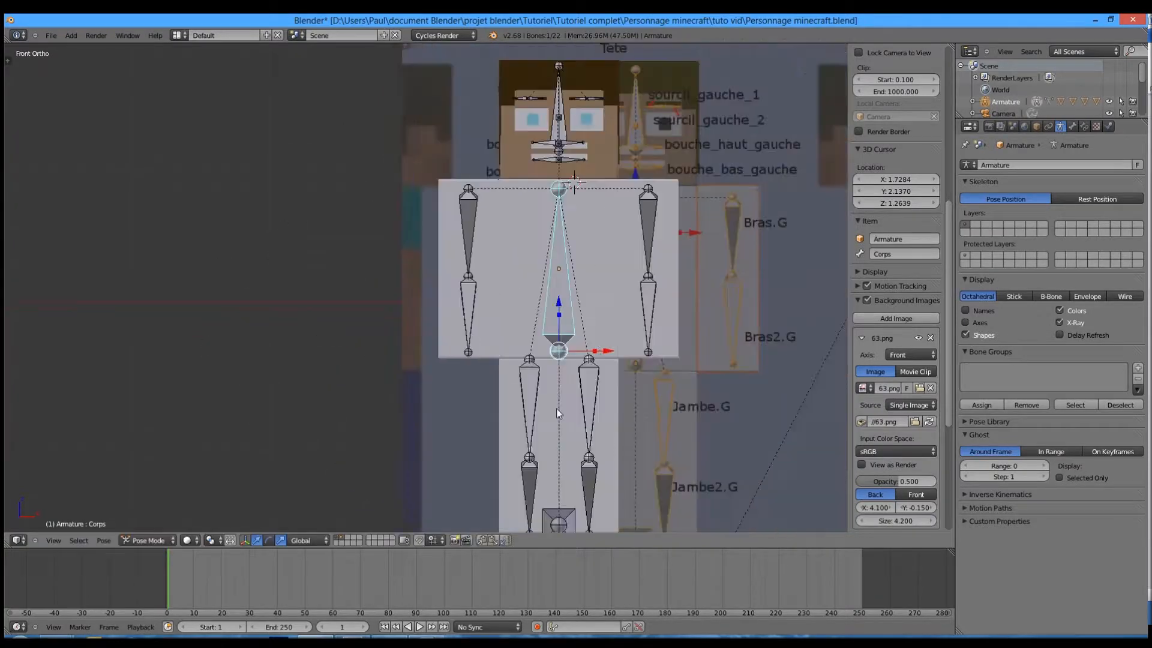
pyautogui.scroll(-2, 556, 408)
pyautogui.keyDown('shift'); pyautogui.moveTo(562, 350); pyautogui.dragTo(568, 289, button='middle'); pyautogui.keyUp('shift')
pyautogui.scroll(2, 567, 289)
pyautogui.press('r')
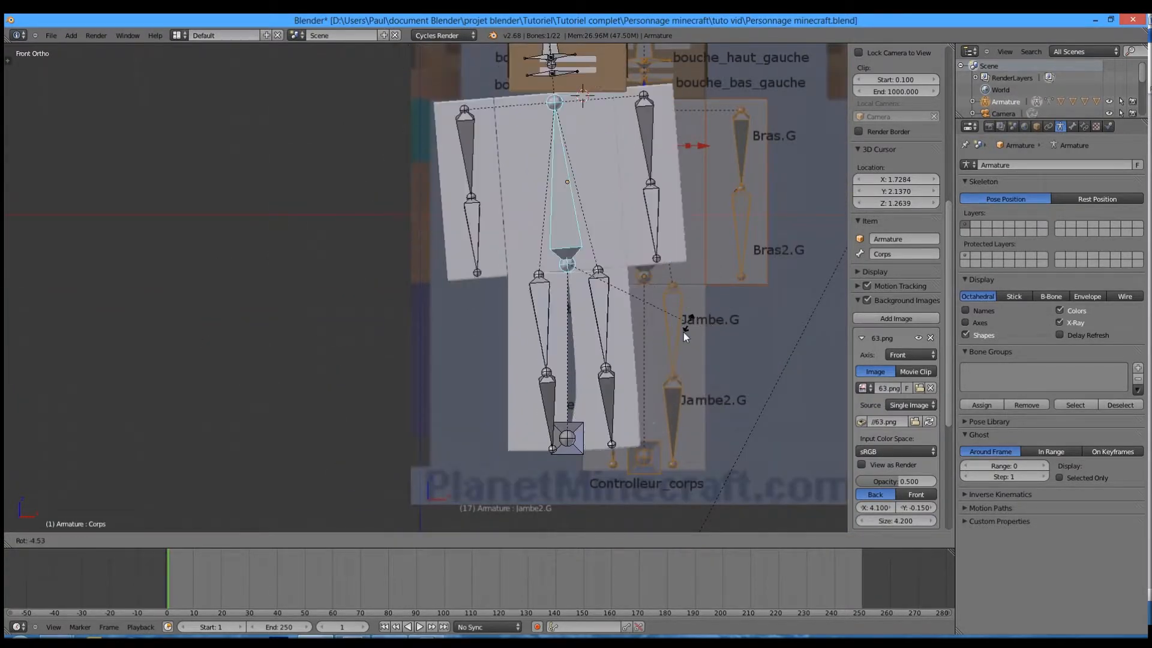
pyautogui.rightClick(628, 350)
# Step: Check the vertex groups of the torso mesh Cube, and test-rotate the Corps bone again, cancelling each rotation
pyautogui.rightClick(530, 228)
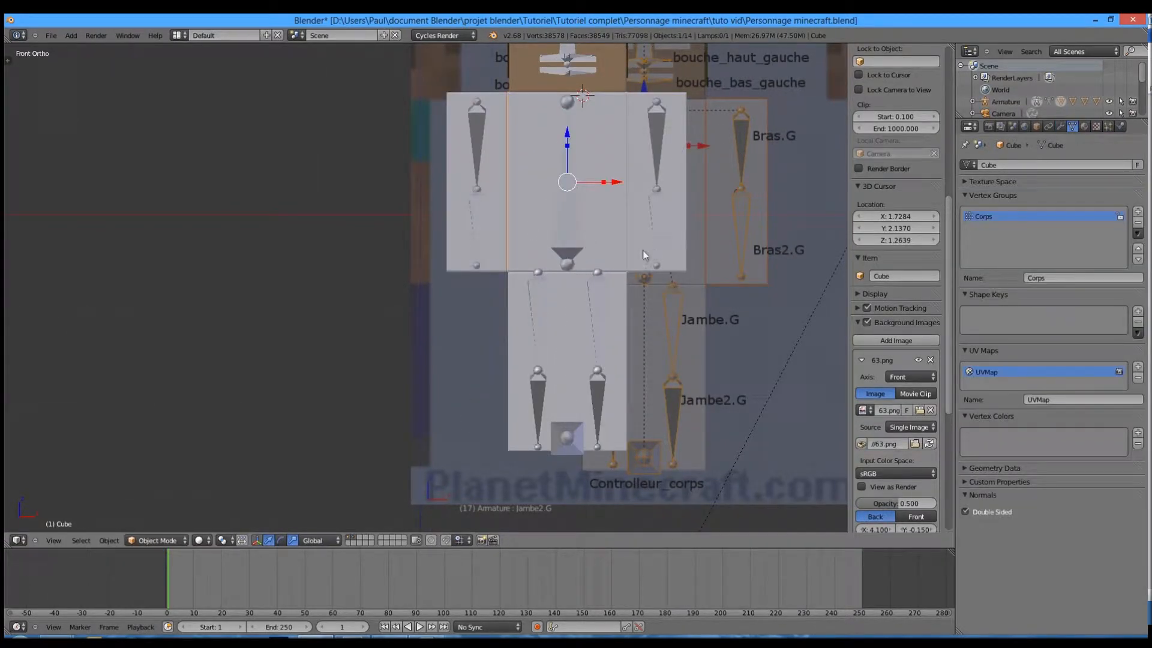
pyautogui.rightClick(570, 255)
pyautogui.press('r')
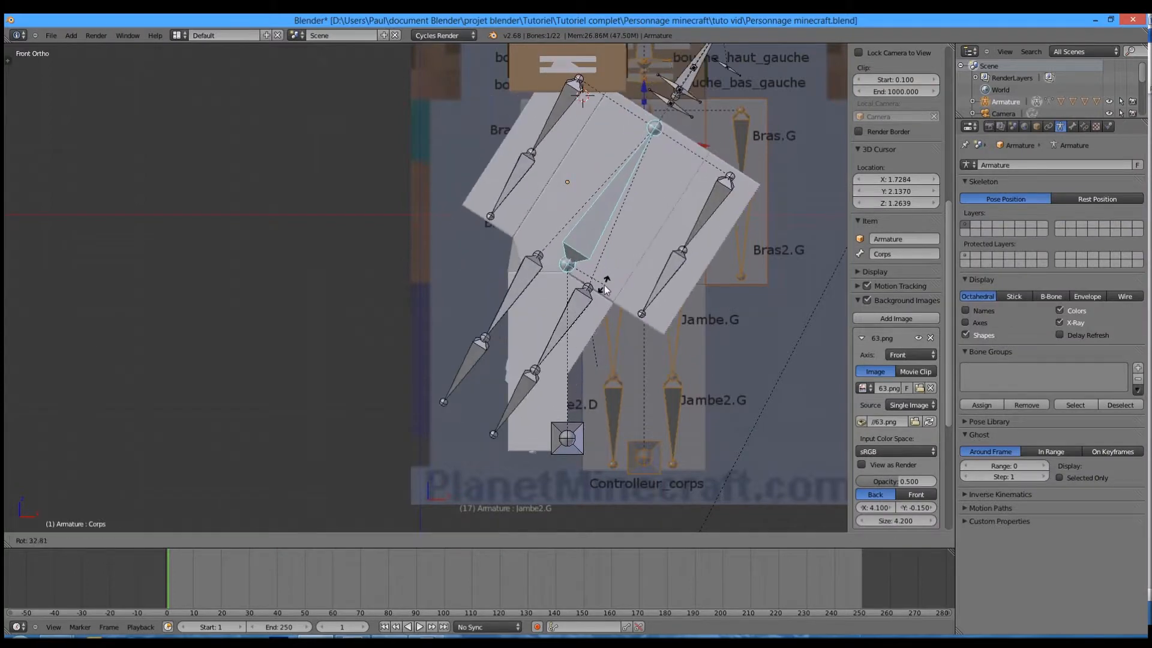
pyautogui.rightClick(604, 285)
pyautogui.moveTo(447, 255)
pyautogui.mouseDown(button='middle')
pyautogui.moveTo(528, 257)
pyautogui.moveTo(552, 282)
pyautogui.moveTo(451, 272)
pyautogui.mouseUp(button='middle')
pyautogui.press('r')
pyautogui.rightClick(288, 336)
# Step: Test-rotate the Corps bone in front view, first framed close up and again with the legs in view
pyautogui.moveTo(222, 315); pyautogui.dragTo(291, 258, button='middle')
pyautogui.press('KP_3')
pyautogui.press('KP_1')
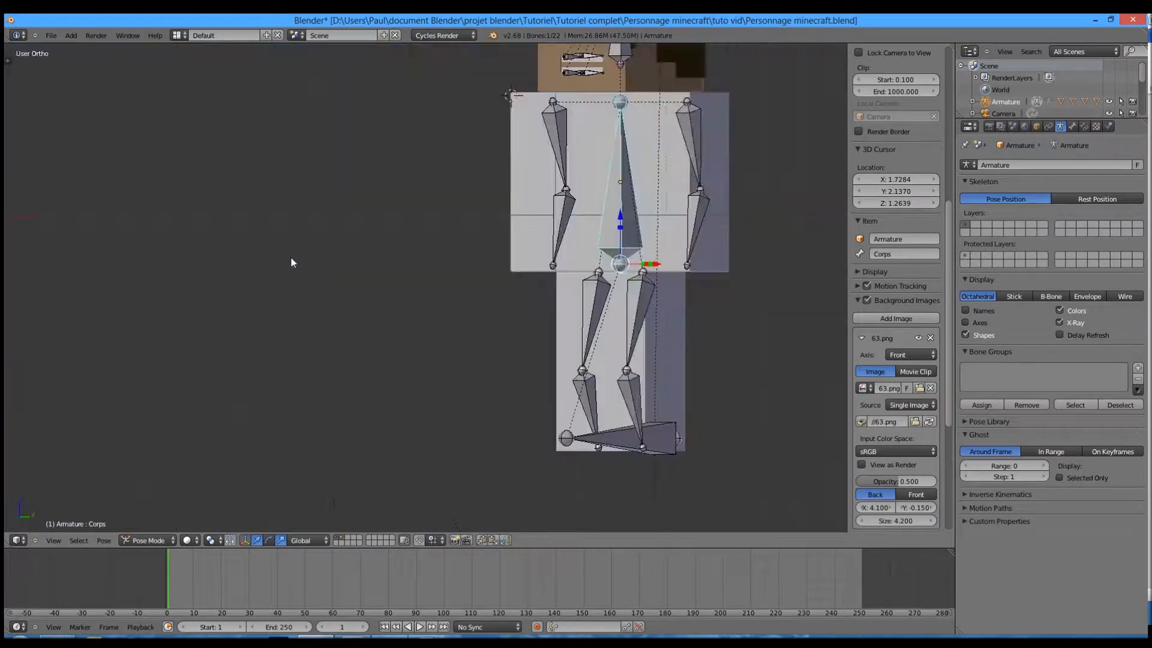
pyautogui.press('KP_Decimal')
pyautogui.press('r')
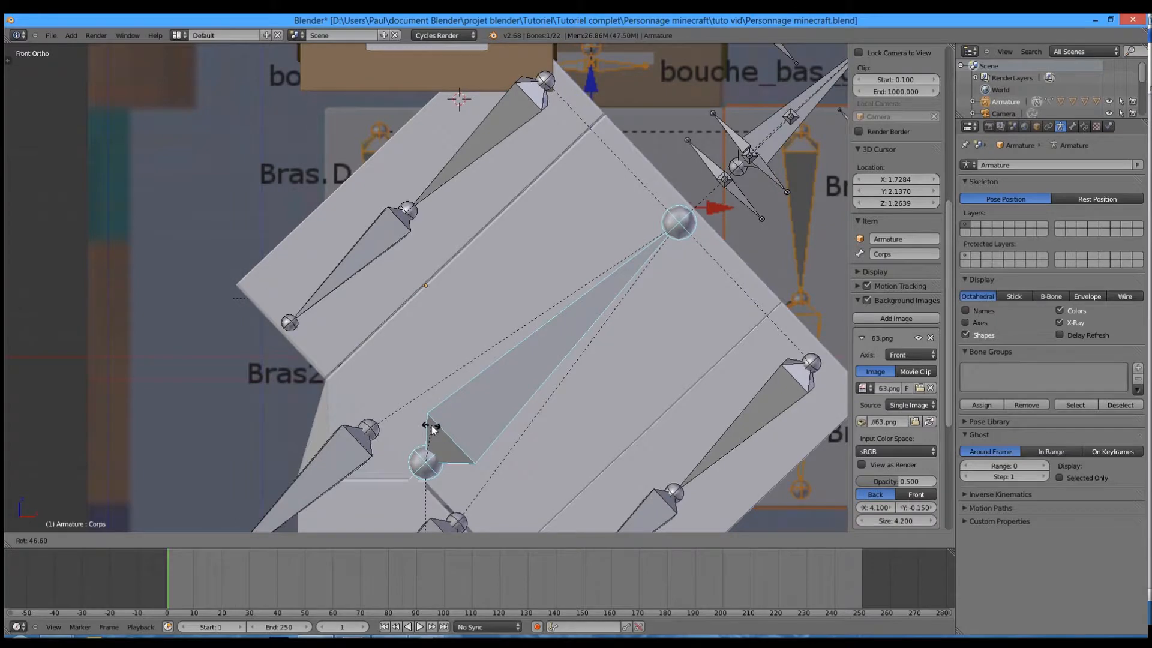
pyautogui.rightClick(340, 463)
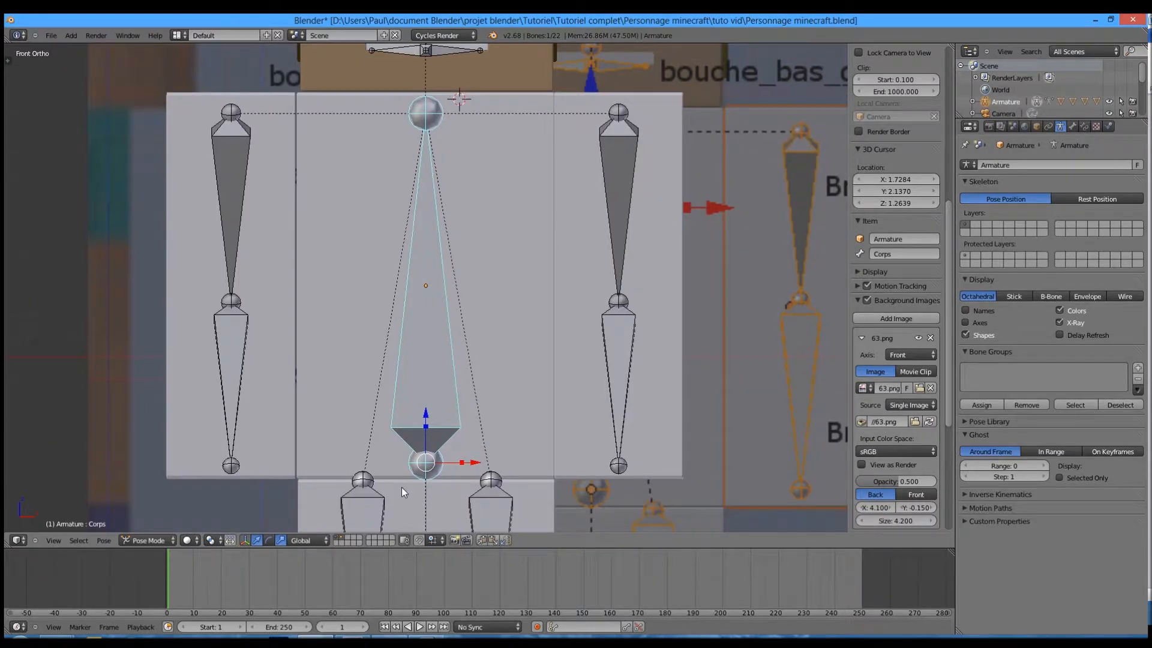
pyautogui.scroll(-4, 403, 491)
pyautogui.keyDown('shift'); pyautogui.moveTo(434, 411); pyautogui.dragTo(438, 322, button='middle'); pyautogui.keyUp('shift')
pyautogui.press('r')
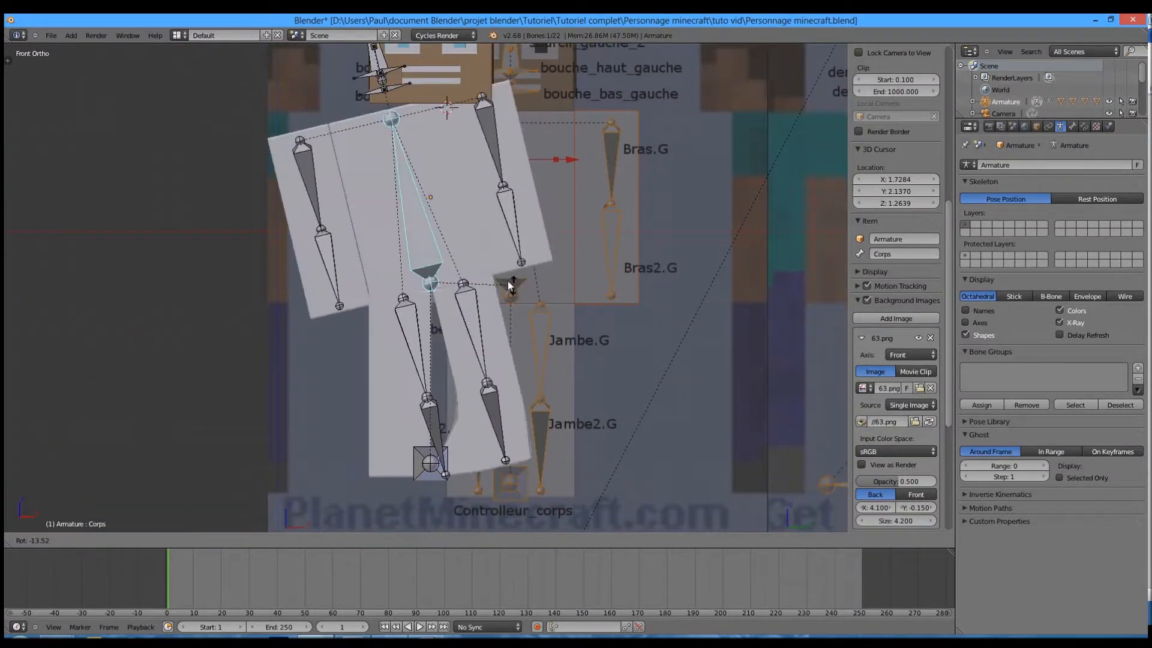
# Step: Cancel the test rotation of the Corps bone and select the Jambe.G bone of the left leg
pyautogui.rightClick(468, 354)
pyautogui.rightClick(468, 354)
pyautogui.scroll(2, 470, 354)
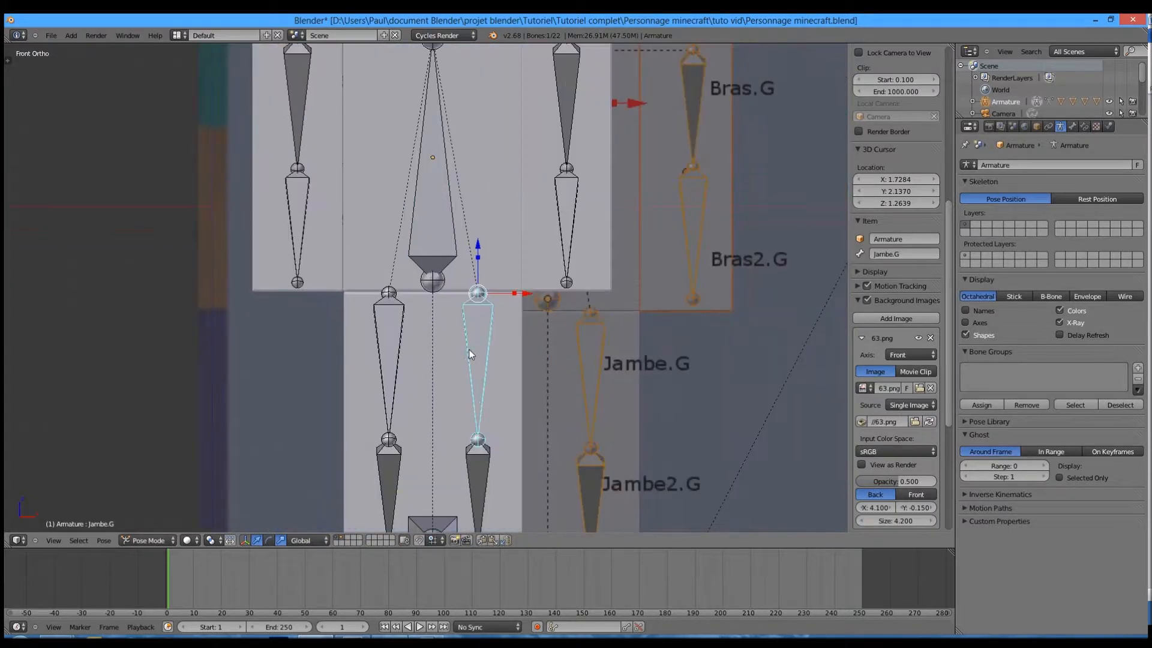
pyautogui.scroll(-1, 470, 354)
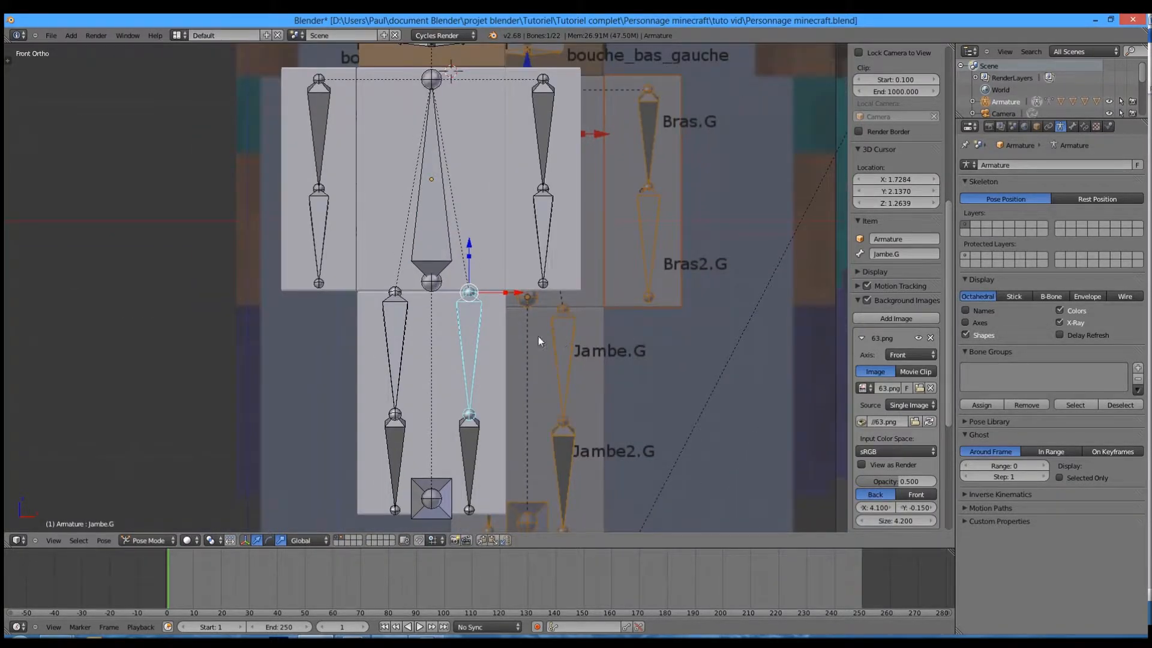
# Step: Remove every vertex group except Jambe.G and Jambe2.G from the left leg mesh
pyautogui.rightClick(497, 352)
pyautogui.click(1136, 224)
pyautogui.click(1137, 225)
pyautogui.click(1137, 224)
pyautogui.click(1138, 225)
pyautogui.click(1137, 225)
pyautogui.click(1138, 224)
pyautogui.click(1137, 224)
pyautogui.click(1137, 224)
pyautogui.click(1138, 224)
pyautogui.click(1137, 224)
pyautogui.click(1138, 225)
pyautogui.click(1137, 225)
pyautogui.click(1137, 225)
pyautogui.click(1138, 224)
pyautogui.click(1138, 224)
pyautogui.click(1138, 225)
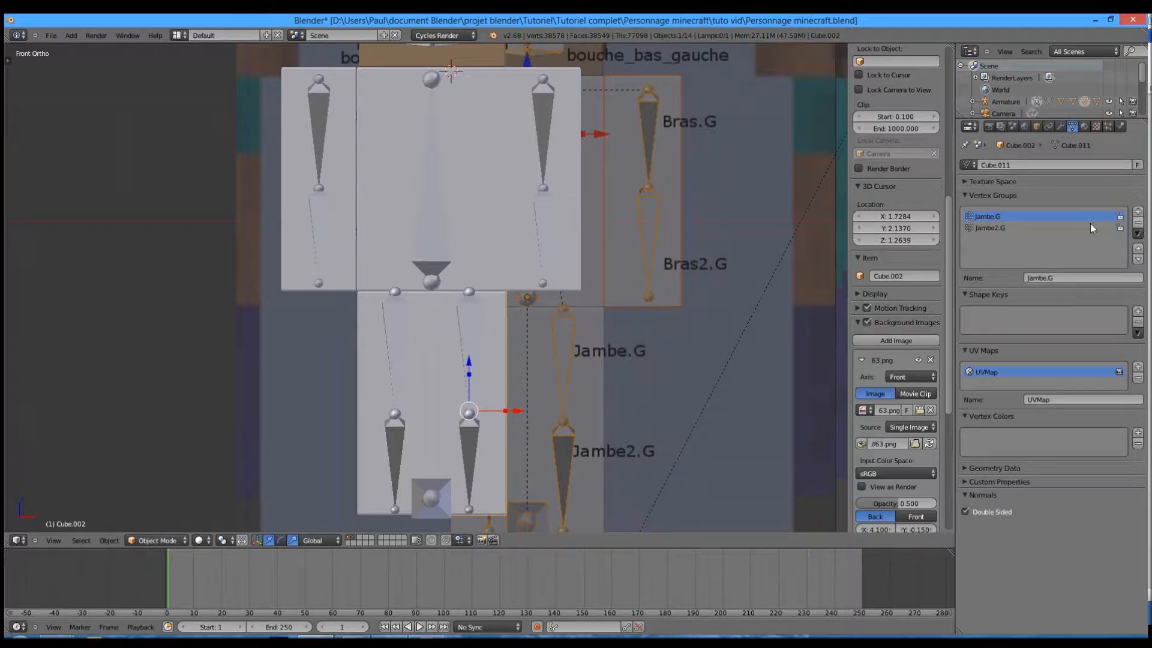
# Step: Parent the right leg mesh to the armature with automatic weights, using the Jambe.D bone
pyautogui.rightClick(419, 363)
pyautogui.keyDown('shift'); pyautogui.rightClick(402, 330); pyautogui.keyUp('shift')
pyautogui.hotkey('ctrl', 'p')
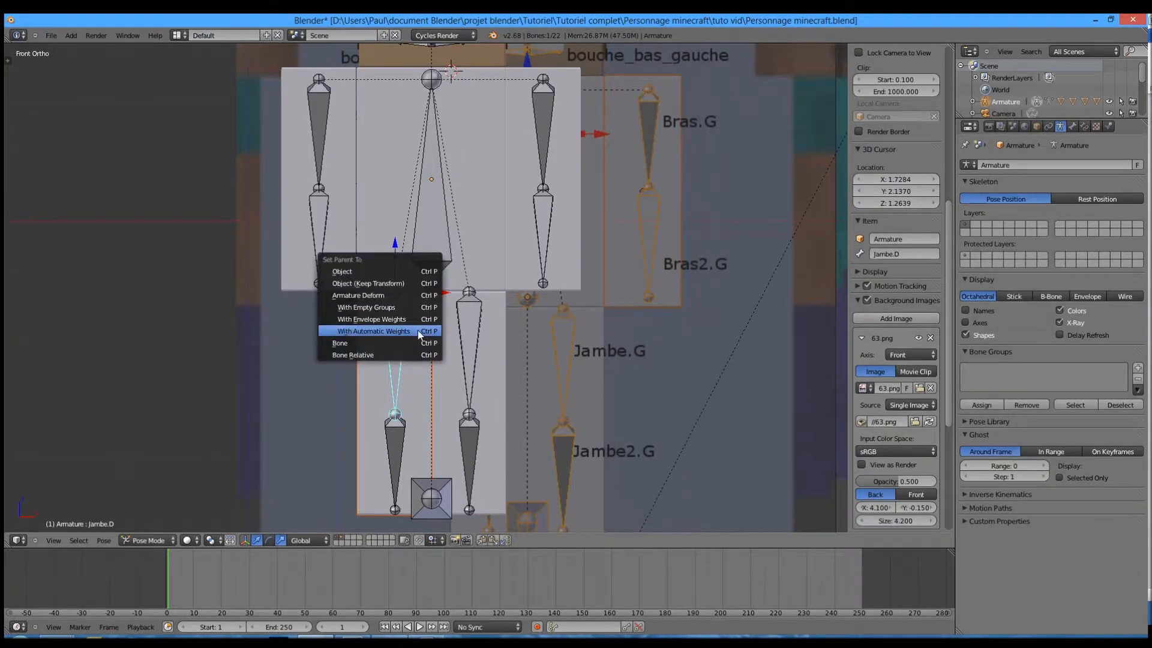
pyautogui.click(417, 330)
# Step: Remove every vertex group except Jambe.D and Jambe2.D from the right leg mesh
pyautogui.click(1072, 126)
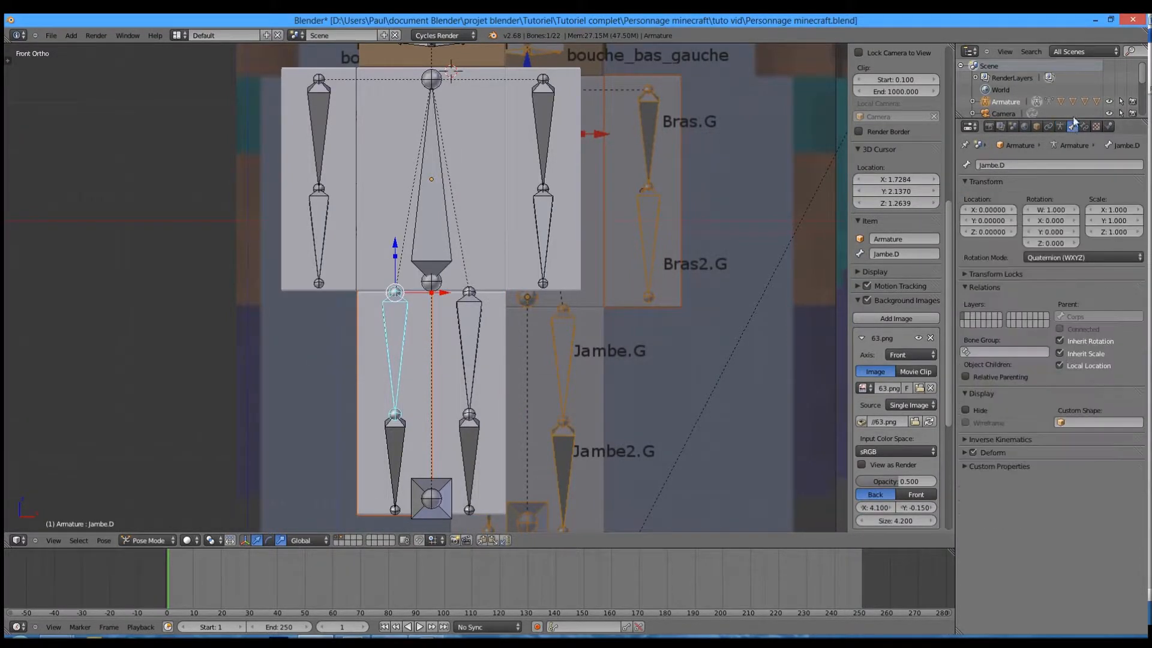
pyautogui.click(1049, 127)
pyautogui.rightClick(369, 346)
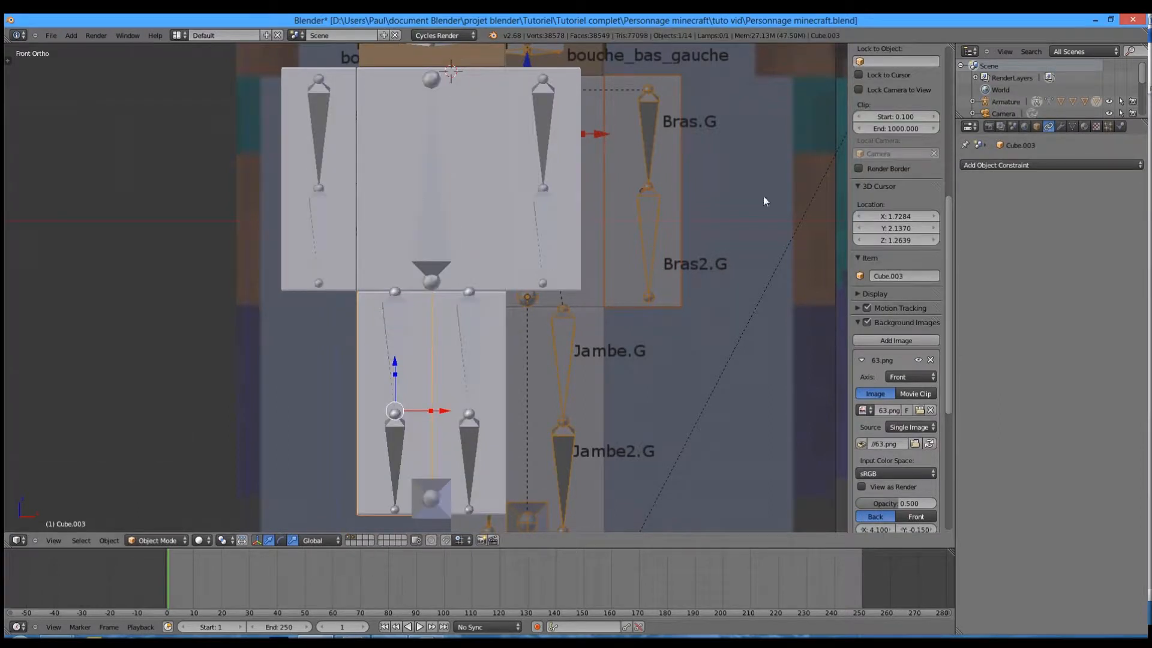
pyautogui.click(1071, 126)
pyautogui.click(1138, 222)
pyautogui.click(1138, 223)
pyautogui.click(1138, 223)
pyautogui.click(1138, 223)
pyautogui.click(1138, 223)
pyautogui.click(1138, 222)
pyautogui.click(1138, 223)
pyautogui.click(1138, 223)
pyautogui.click(1138, 222)
pyautogui.click(1138, 223)
pyautogui.click(1137, 223)
pyautogui.click(1137, 223)
pyautogui.click(1137, 223)
pyautogui.click(1137, 223)
pyautogui.click(1137, 223)
pyautogui.click(1138, 223)
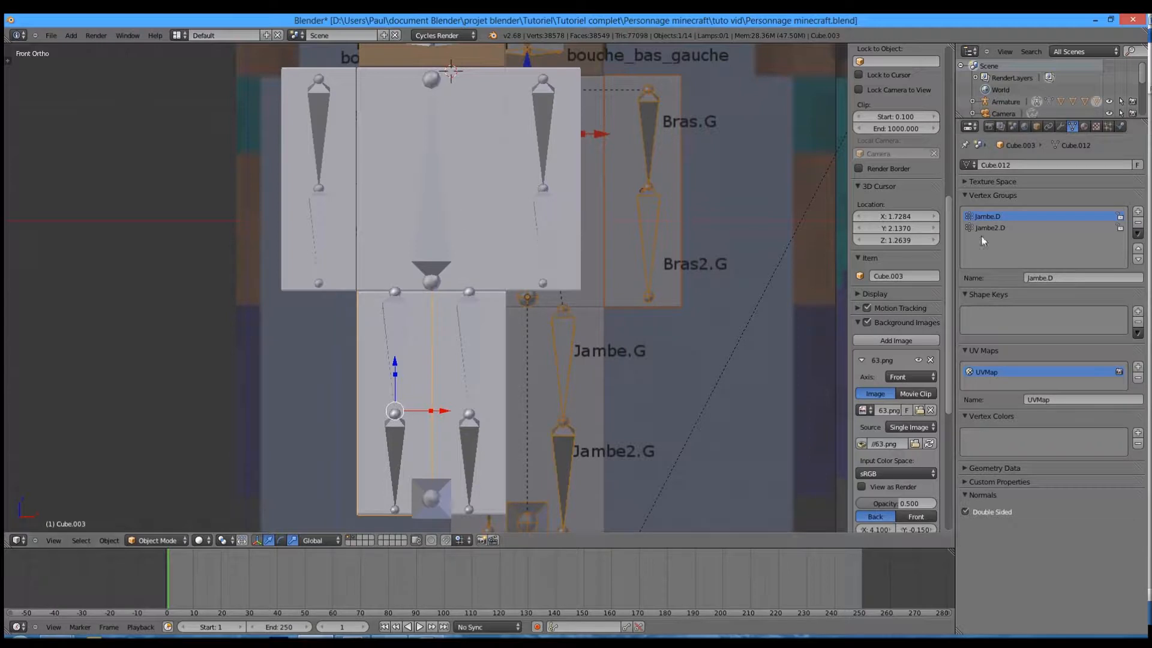
pyautogui.click(1078, 273)
pyautogui.press('BackSpace')
pyautogui.press('BackSpace')
pyautogui.press('BackSpace')
pyautogui.press('BackSpace')
pyautogui.press('Escape')
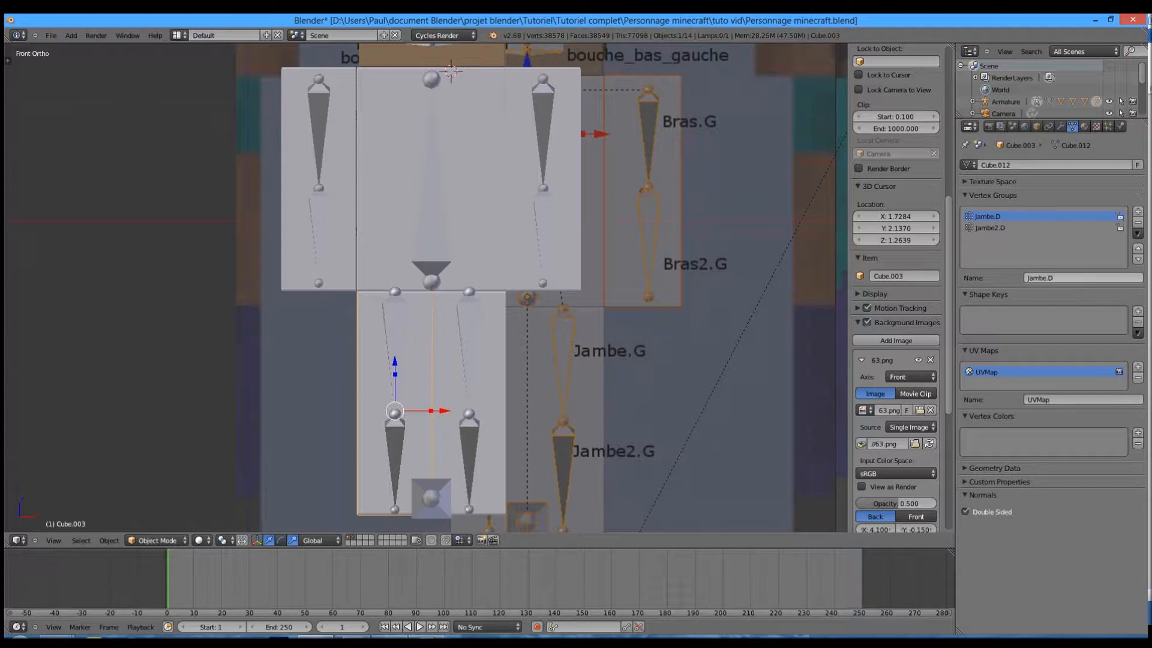
# Step: Parent the blue pupils mesh to the armature with automatic weights
pyautogui.keyDown('shift'); pyautogui.scroll(5, 491, 210); pyautogui.keyUp('shift')
pyautogui.rightClick(487, 279)
pyautogui.scroll(4, 487, 282)
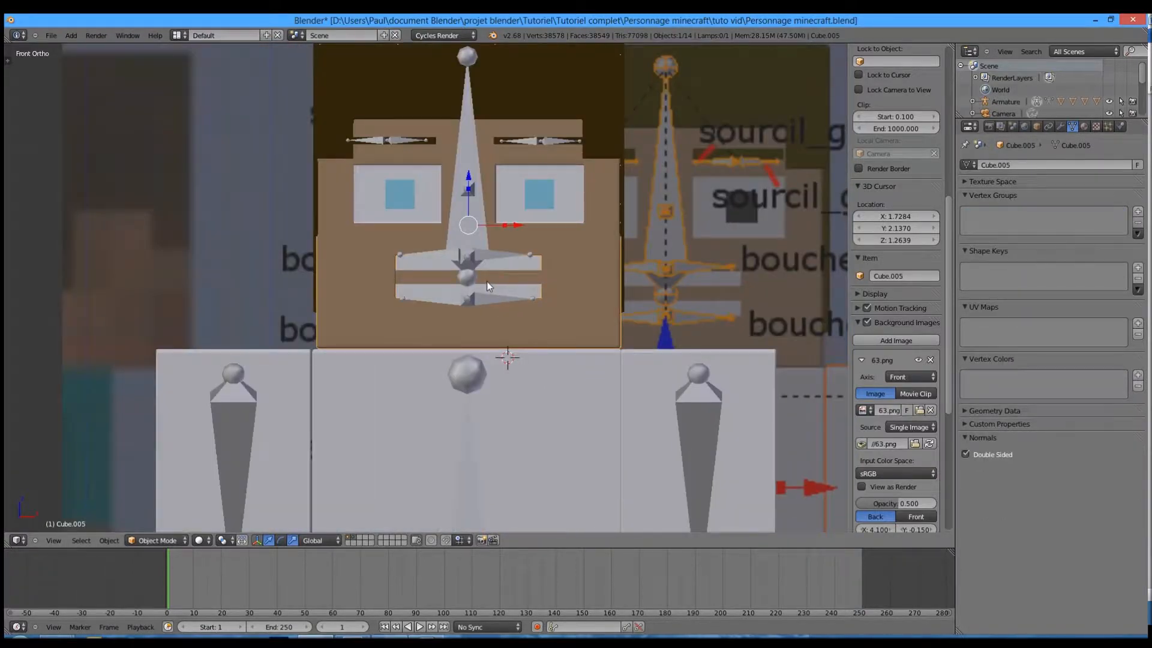
pyautogui.keyDown('shift'); pyautogui.scroll(1, 510, 255); pyautogui.keyUp('shift')
pyautogui.rightClick(515, 249)
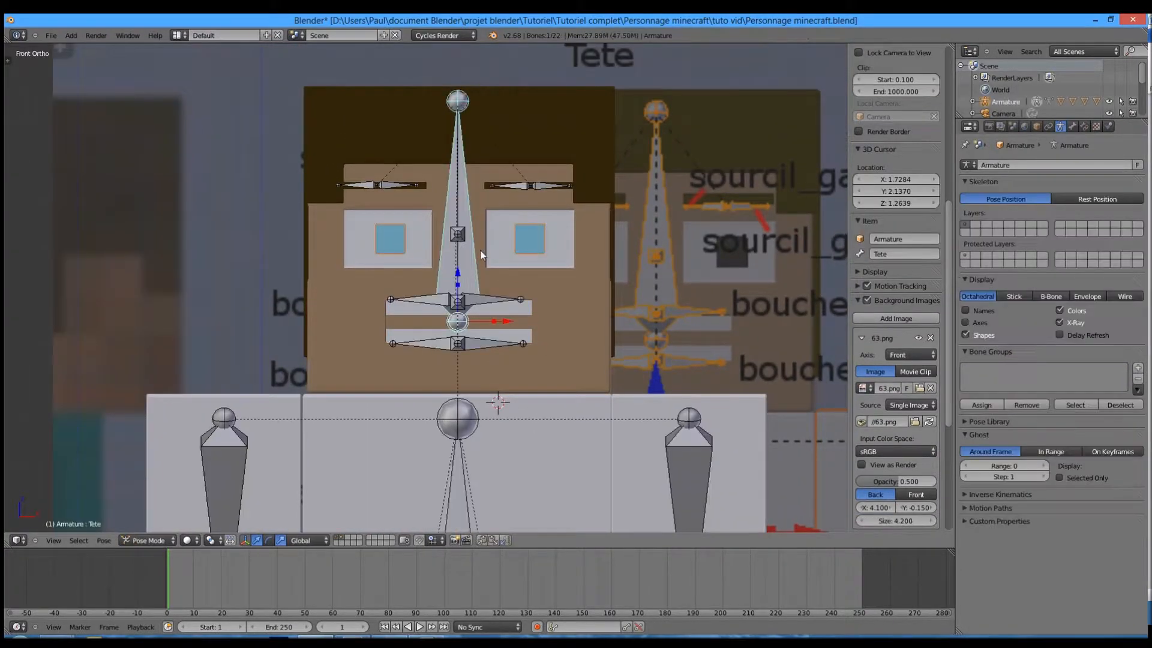
pyautogui.hotkey('ctrl', 'p')
pyautogui.click(486, 258)
# Step: Remove all vertex groups from the blue pupils mesh
pyautogui.click(1084, 126)
pyautogui.click(1072, 126)
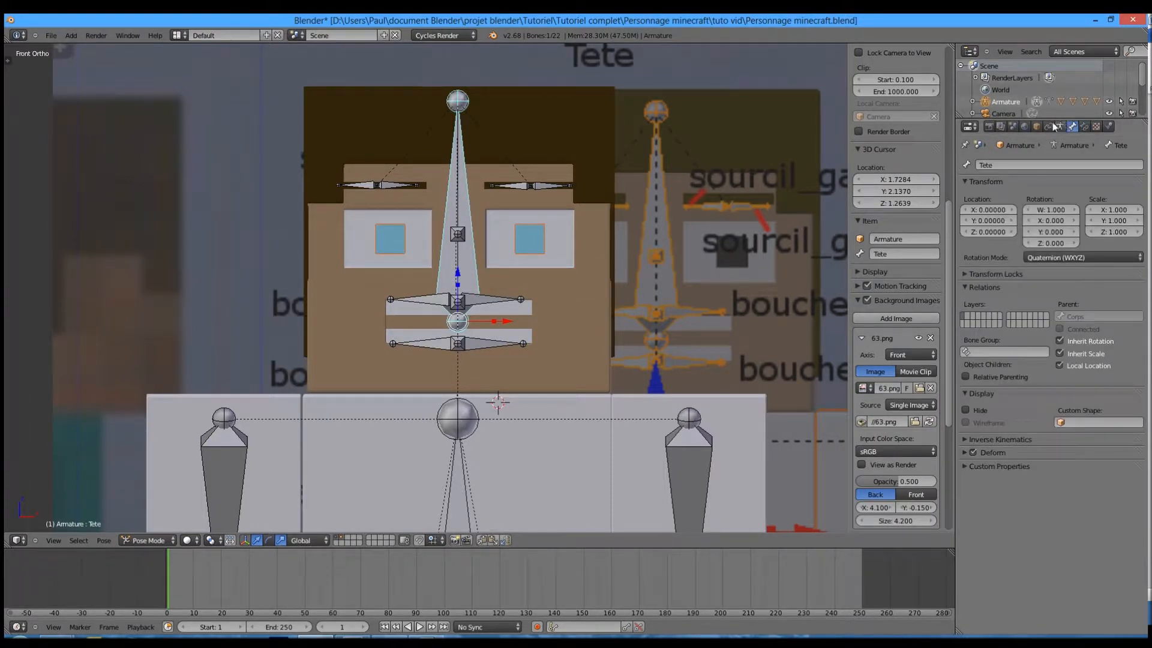
pyautogui.rightClick(530, 236)
pyautogui.click(1073, 126)
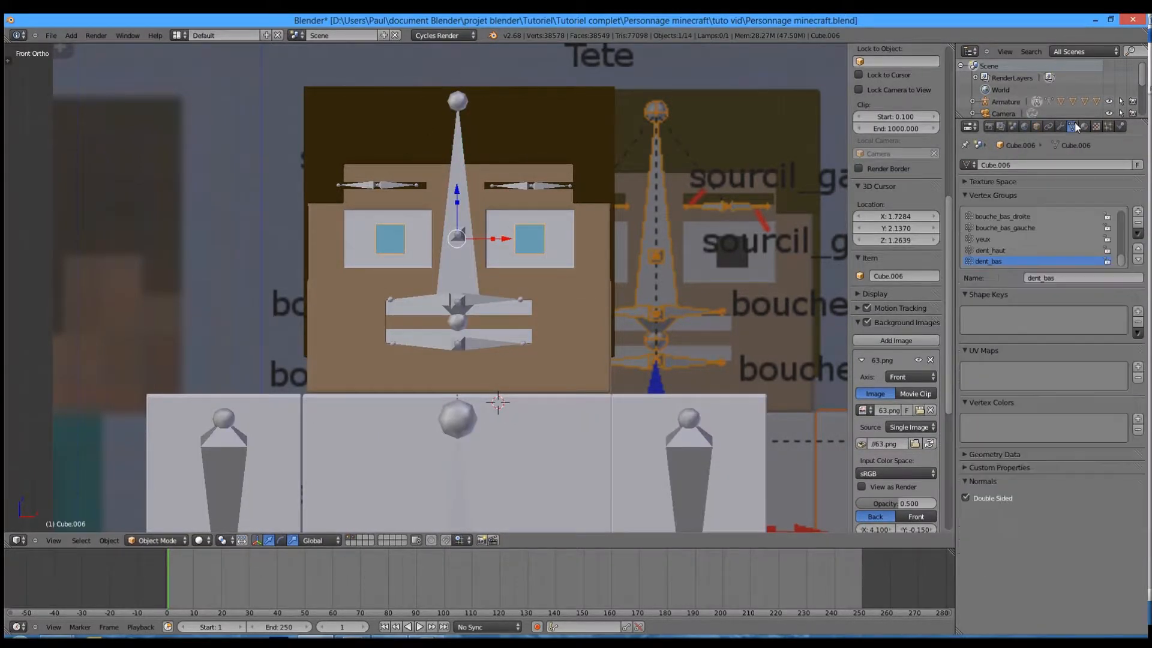
pyautogui.click(1138, 222)
pyautogui.click(1137, 223)
pyautogui.click(1137, 223)
pyautogui.click(1138, 223)
pyautogui.click(1138, 222)
pyautogui.click(1137, 223)
pyautogui.click(1137, 223)
pyautogui.click(1138, 223)
pyautogui.click(1137, 222)
pyautogui.click(1138, 223)
pyautogui.click(1137, 222)
pyautogui.click(1137, 225)
pyautogui.click(1137, 226)
pyautogui.click(1138, 226)
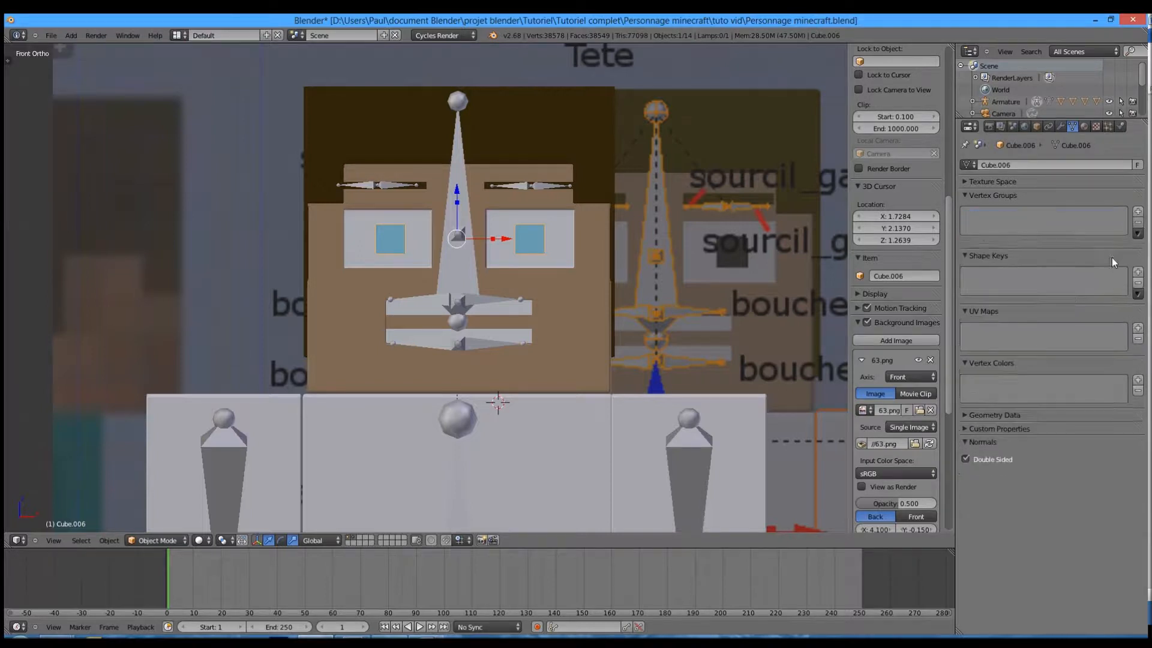
# Step: Add a new vertex group named yeux to the pupils mesh
pyautogui.click(1138, 212)
pyautogui.click(1079, 277)
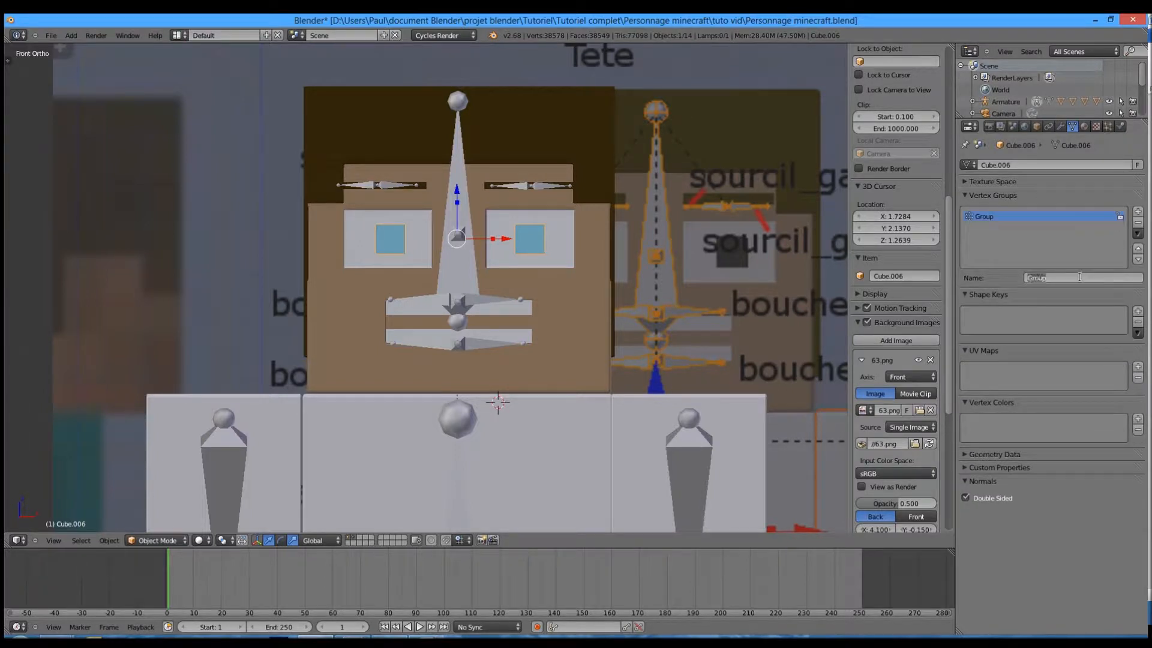
pyautogui.write('yeux')
pyautogui.press('Return')
# Step: Move the Subsurf modifier below the Armature modifier on the torso mesh
pyautogui.scroll(-7, 523, 416)
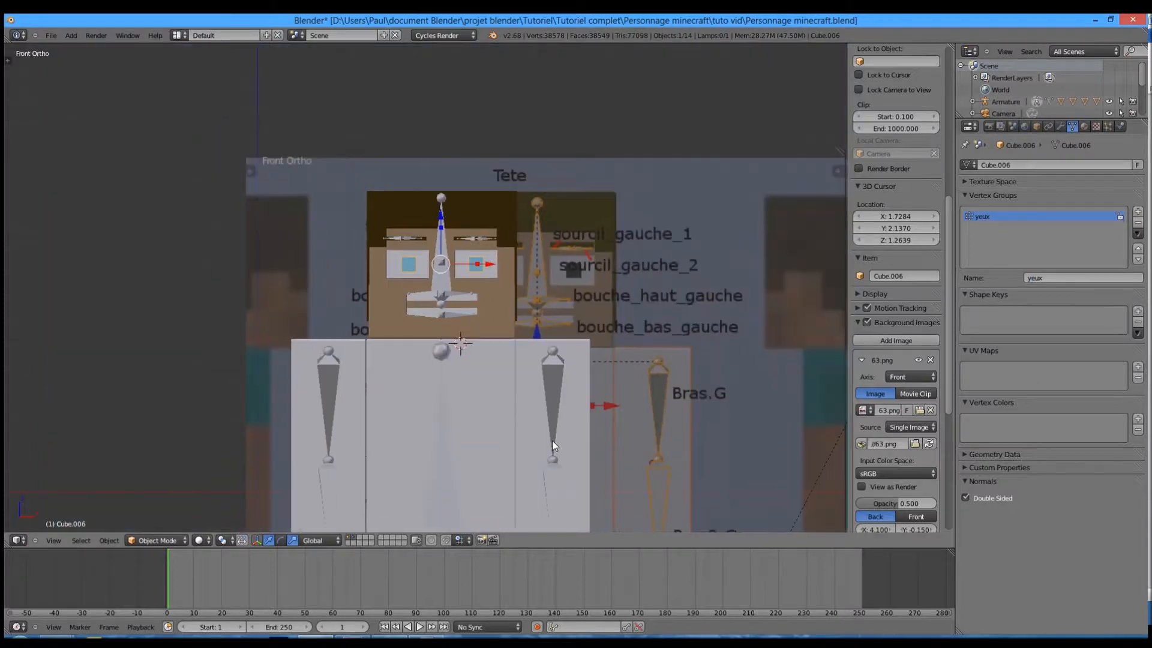
pyautogui.keyDown('shift'); pyautogui.moveTo(523, 412); pyautogui.dragTo(589, 349, button='middle'); pyautogui.keyUp('shift')
pyautogui.rightClick(510, 312)
pyautogui.rightClick(534, 307)
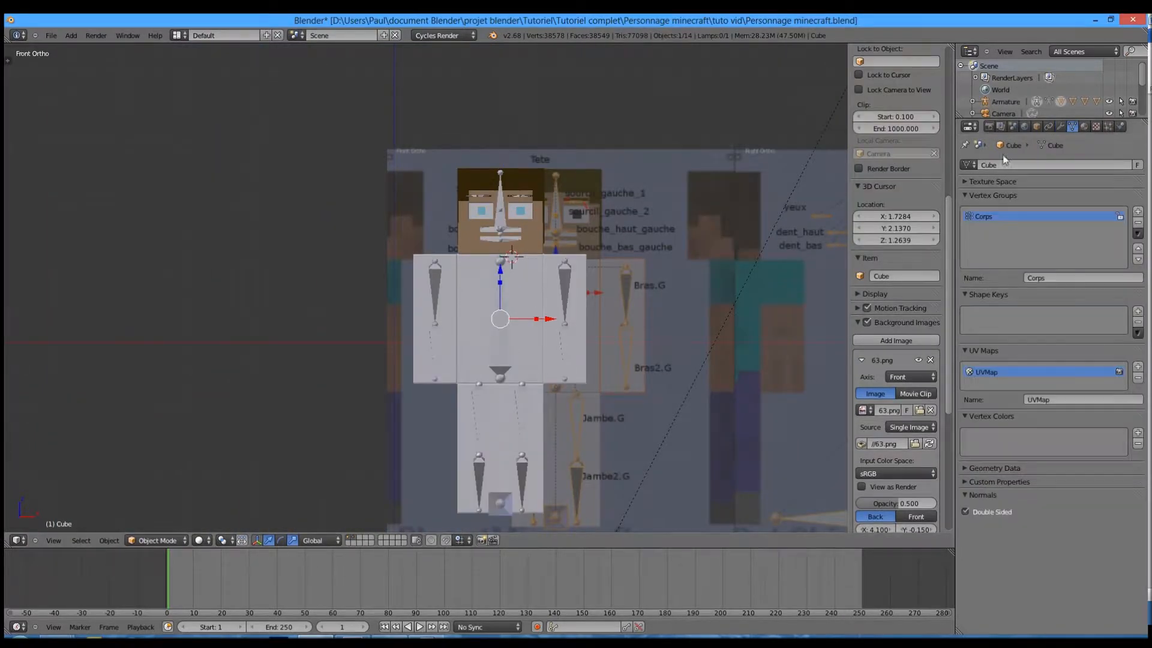
pyautogui.click(1060, 126)
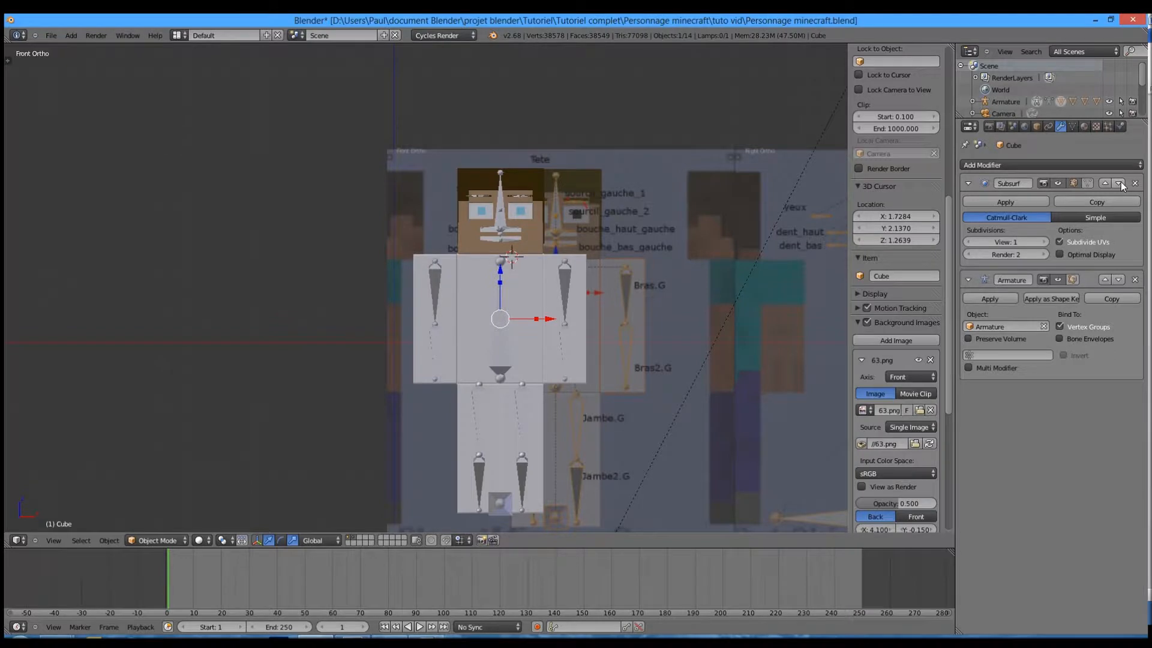
pyautogui.click(1119, 183)
# Step: Move the Subsurf modifier below the Armature modifier on both leg meshes
pyautogui.rightClick(433, 322)
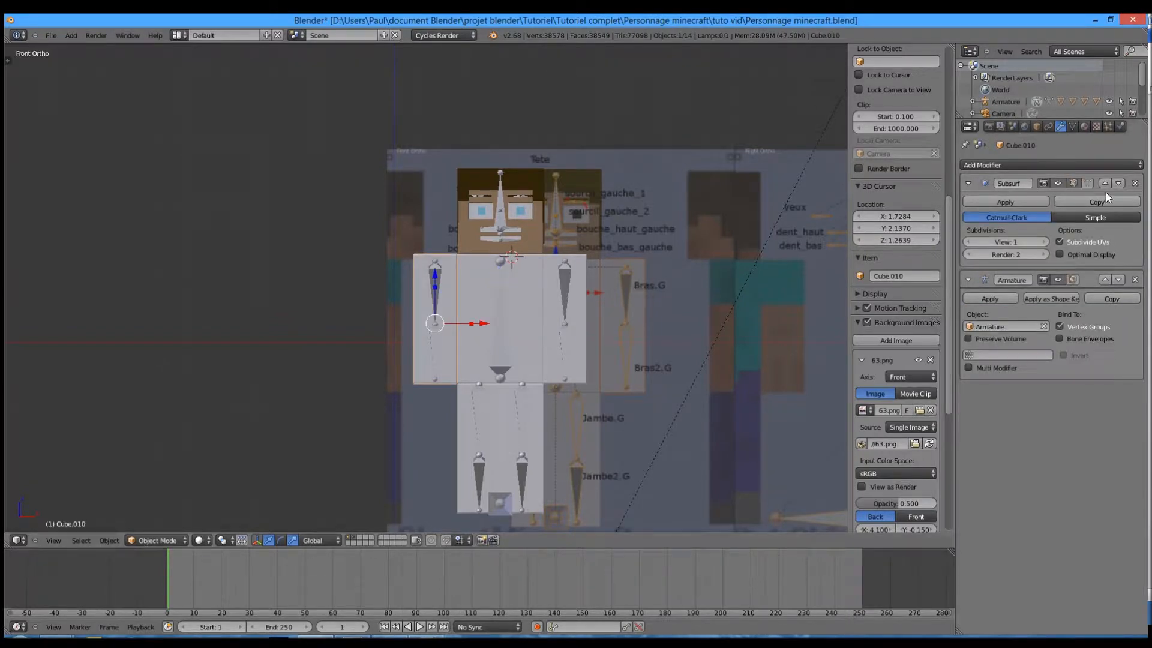
pyautogui.rightClick(542, 419)
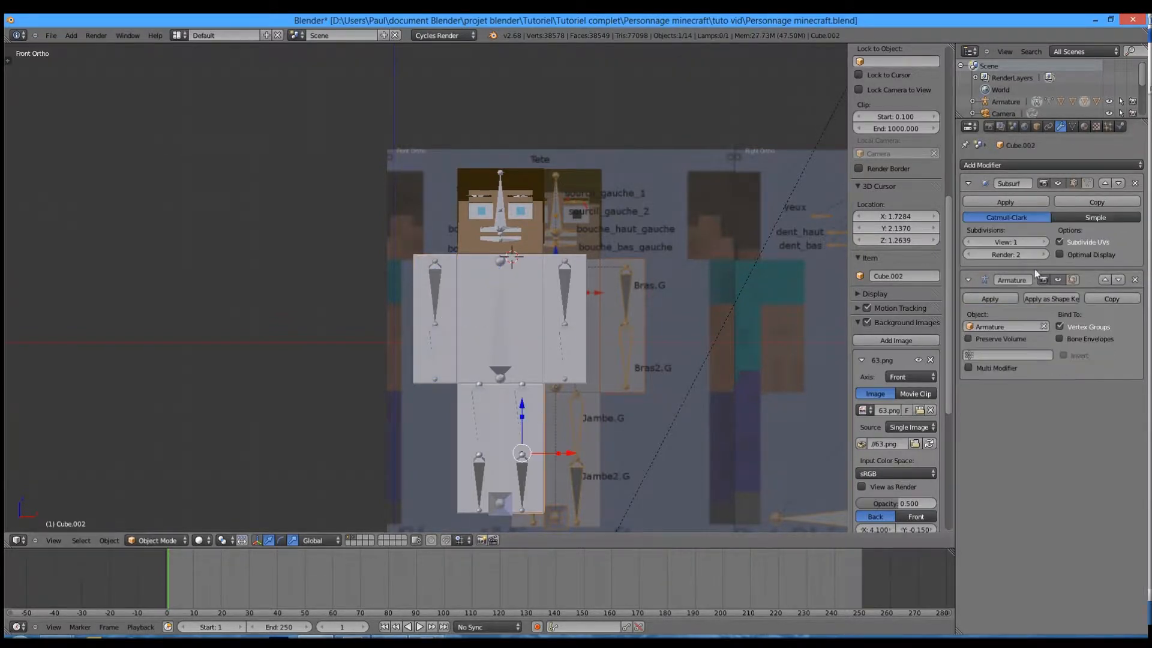
pyautogui.click(1119, 183)
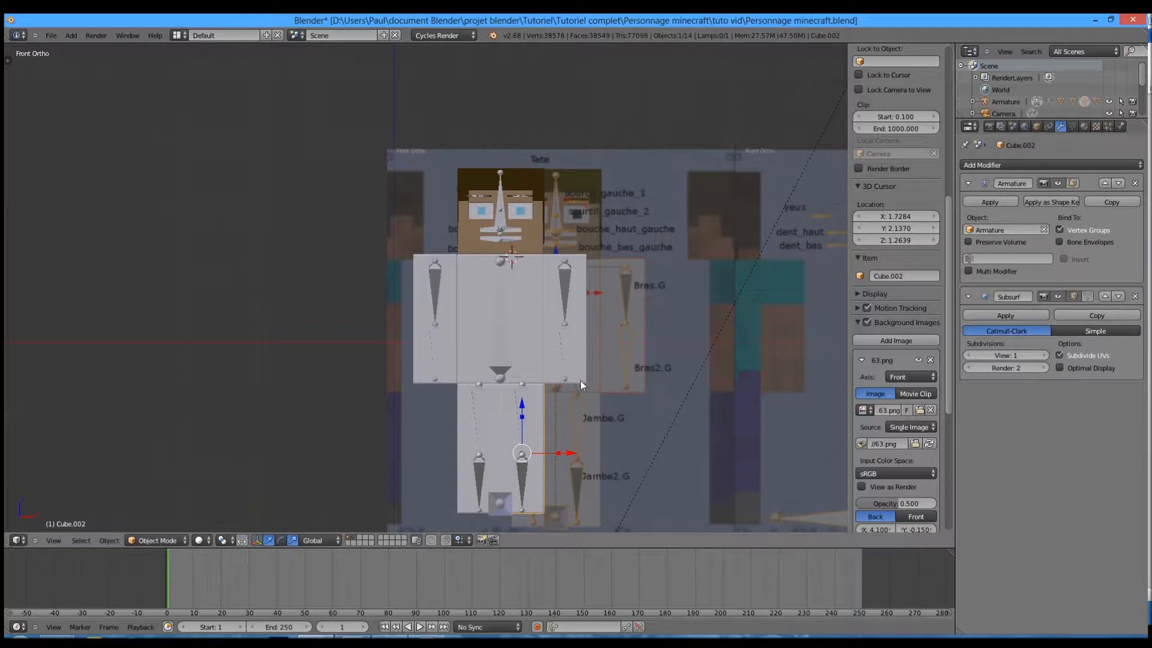
pyautogui.rightClick(465, 421)
pyautogui.click(1120, 182)
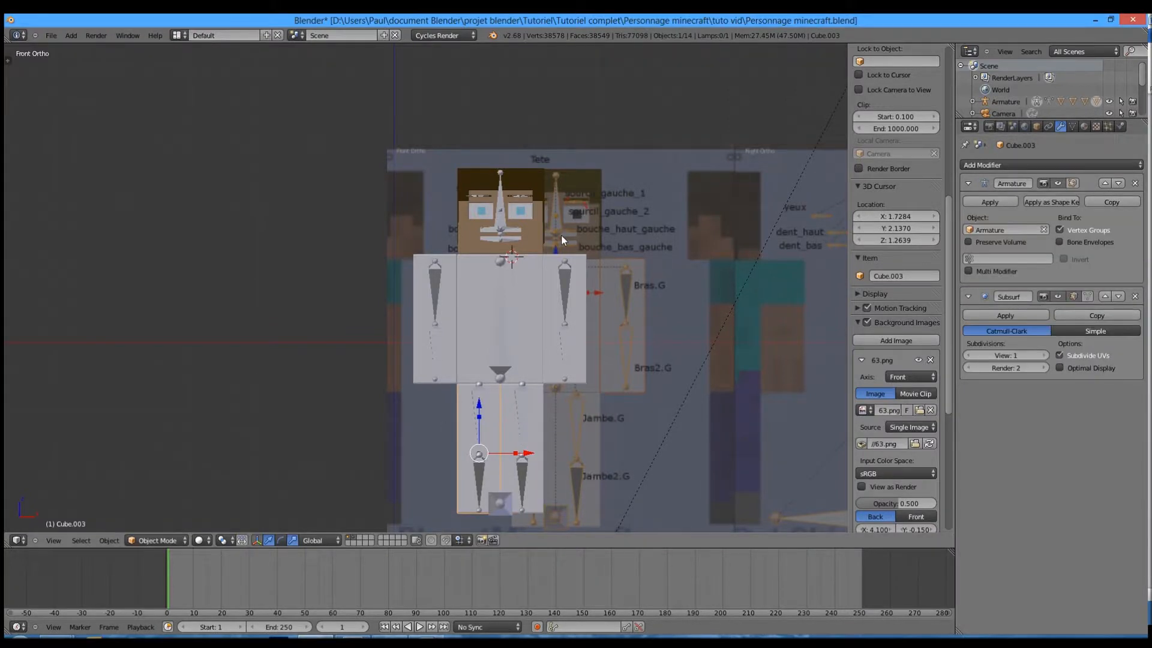
# Step: Move the Subsurf modifier below the Armature modifier on the pupils mesh
pyautogui.scroll(5, 561, 235)
pyautogui.rightClick(580, 368)
pyautogui.scroll(4, 581, 368)
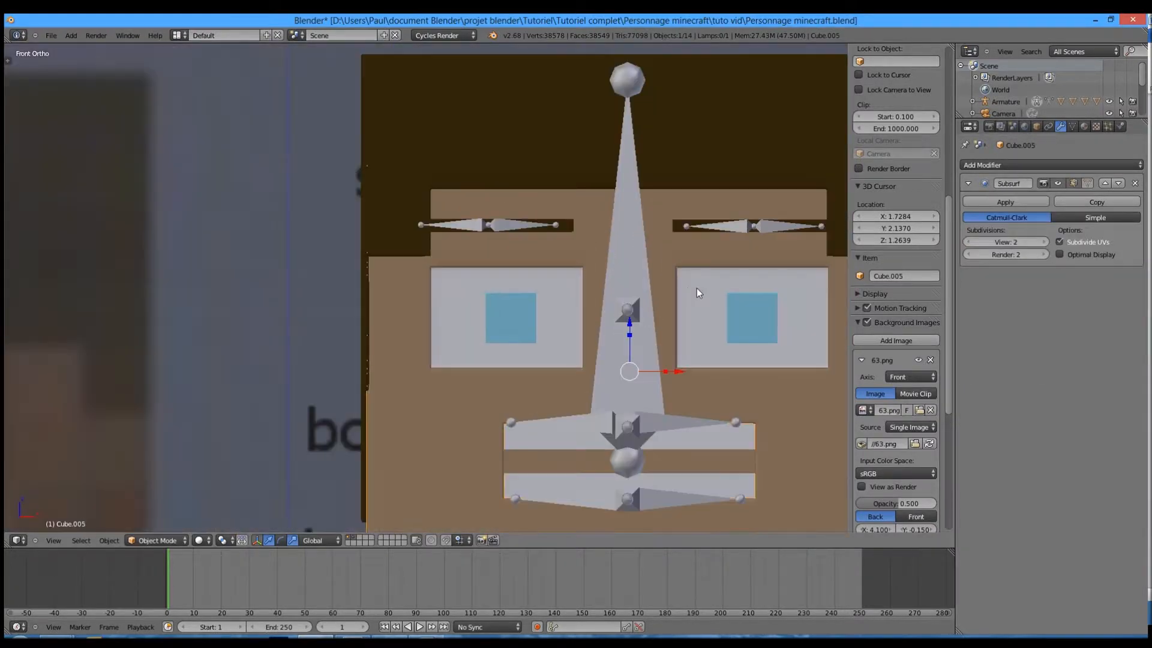
pyautogui.click(1119, 183)
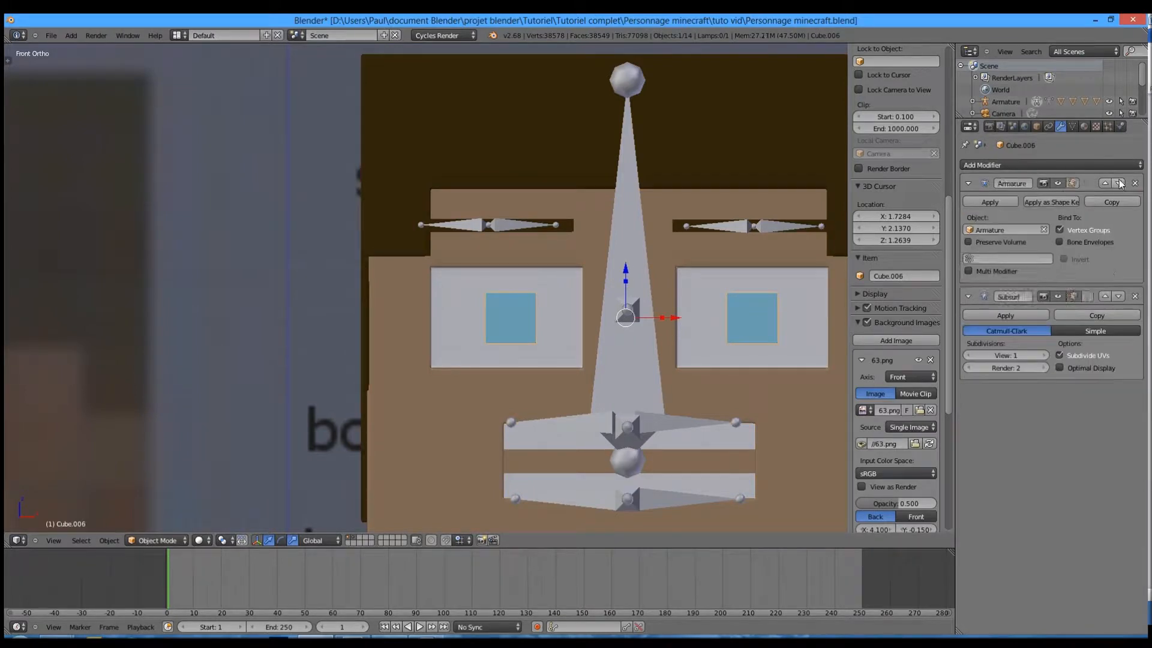
pyautogui.rightClick(733, 375)
pyautogui.scroll(-4, 733, 375)
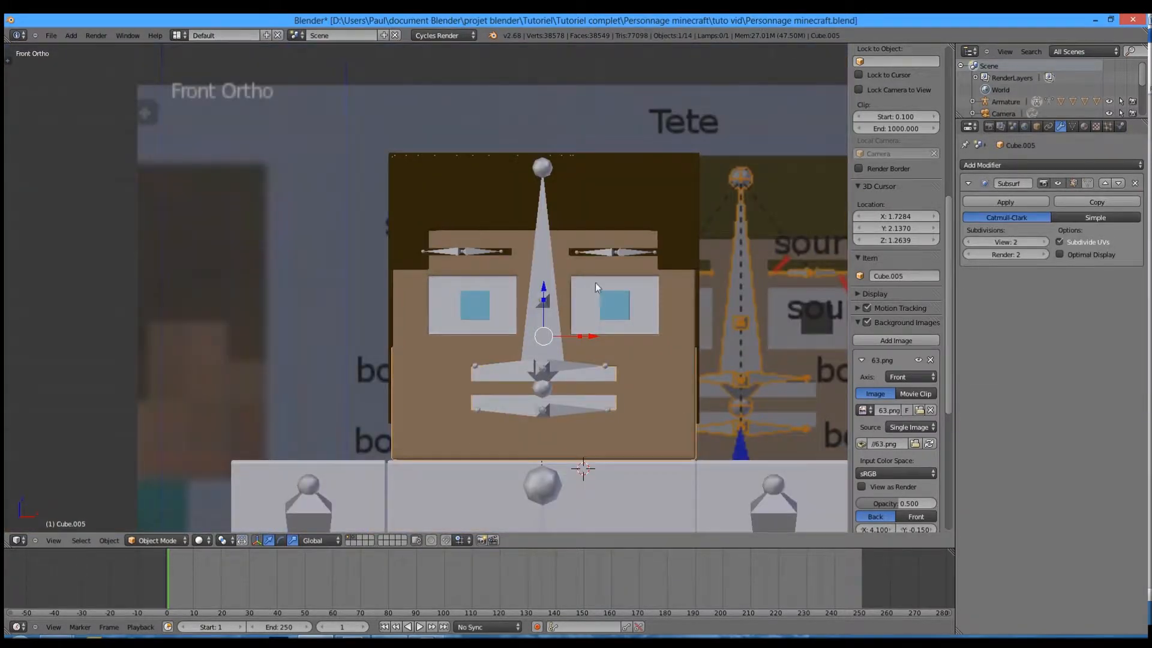
pyautogui.scroll(1, 595, 283)
pyautogui.rightClick(728, 193)
pyautogui.rightClick(650, 250)
pyautogui.rightClick(695, 245)
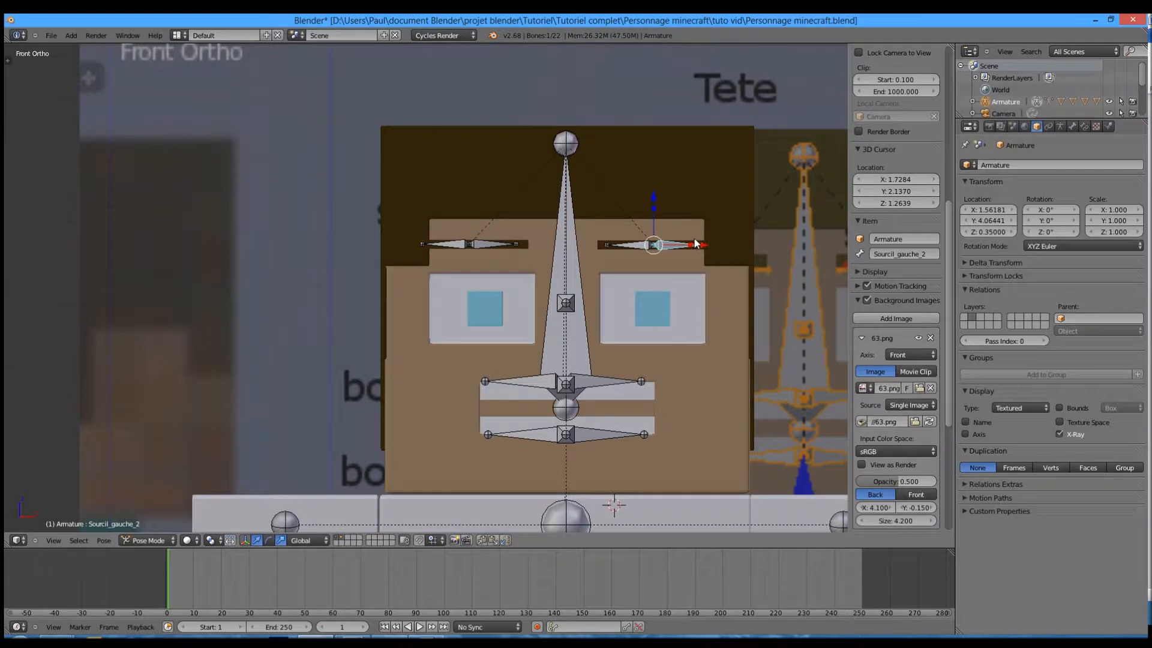
# Step: Parent the eyebrows mesh to the armature with automatic weights, using wireframe display to pick the mesh
pyautogui.press('z')
pyautogui.press('z')
pyautogui.press('z')
pyautogui.scroll(3, 707, 251)
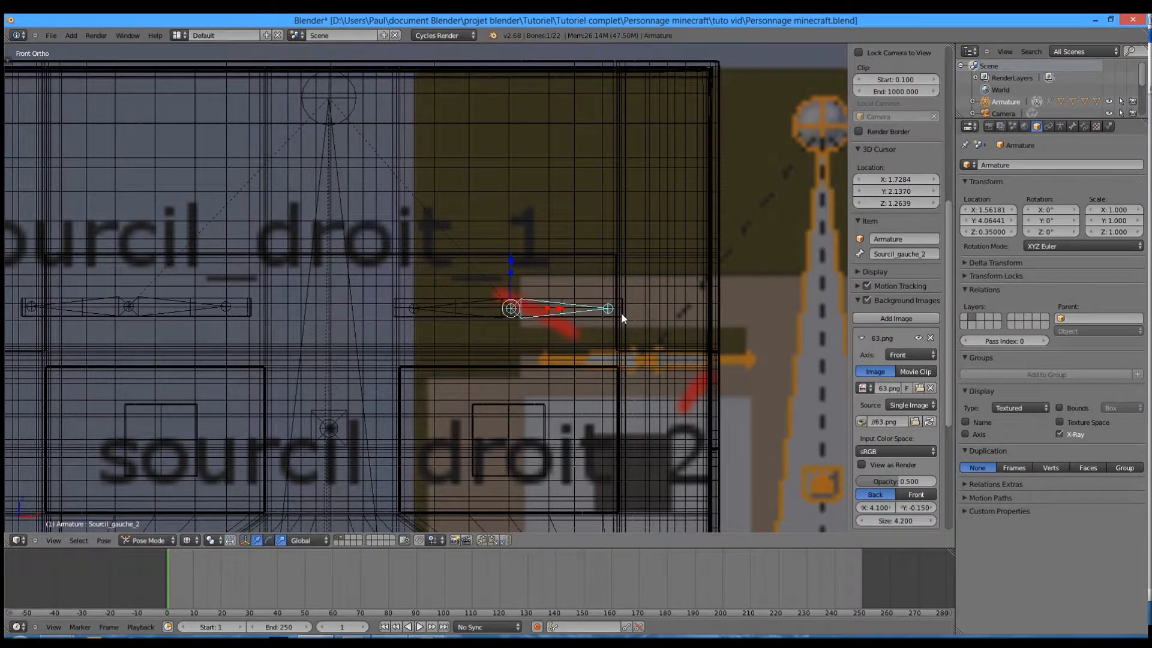
pyautogui.rightClick(624, 311)
pyautogui.rightClick(625, 308)
pyautogui.press('z')
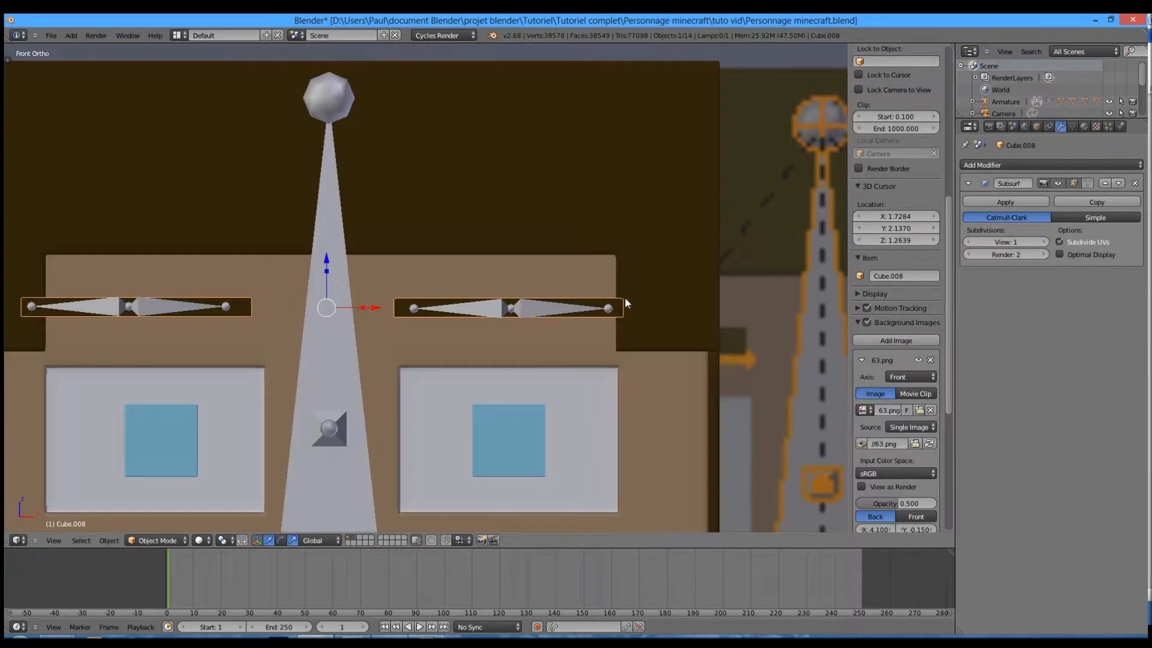
pyautogui.rightClick(555, 316)
pyautogui.hotkey('ctrl', 'Tab')
pyautogui.hotkey('ctrl', 'p')
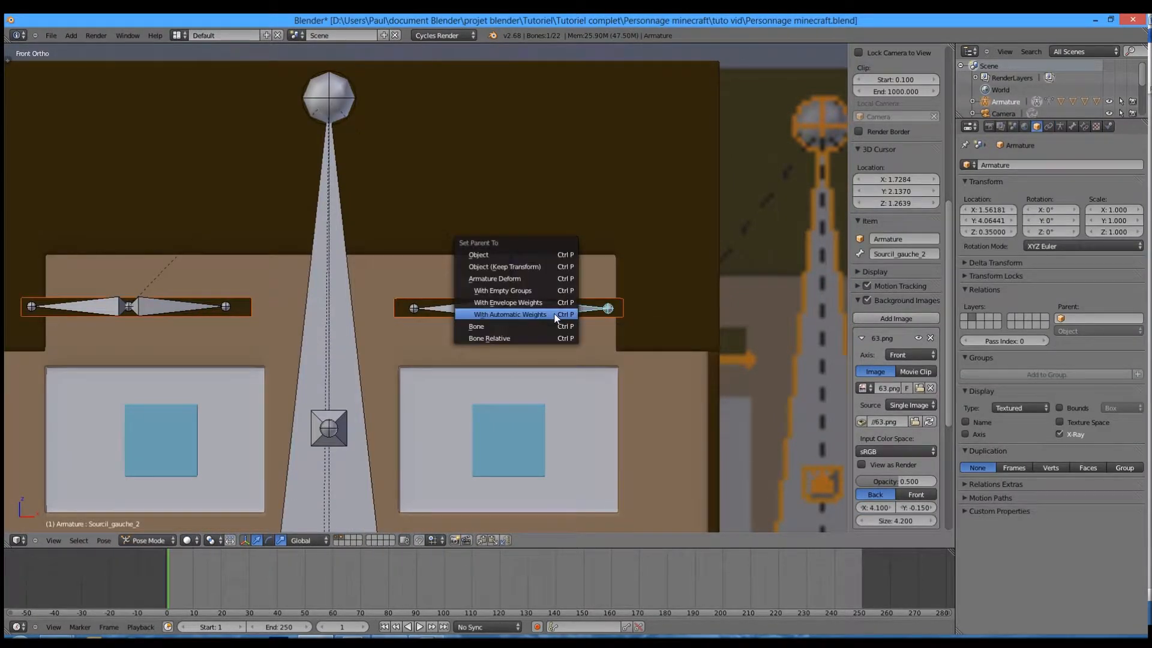
pyautogui.click(555, 318)
# Step: Remove the vertex groups that do not belong to the eyebrow bones, including Bras2.D, from the eyebrows mesh
pyautogui.click(1060, 126)
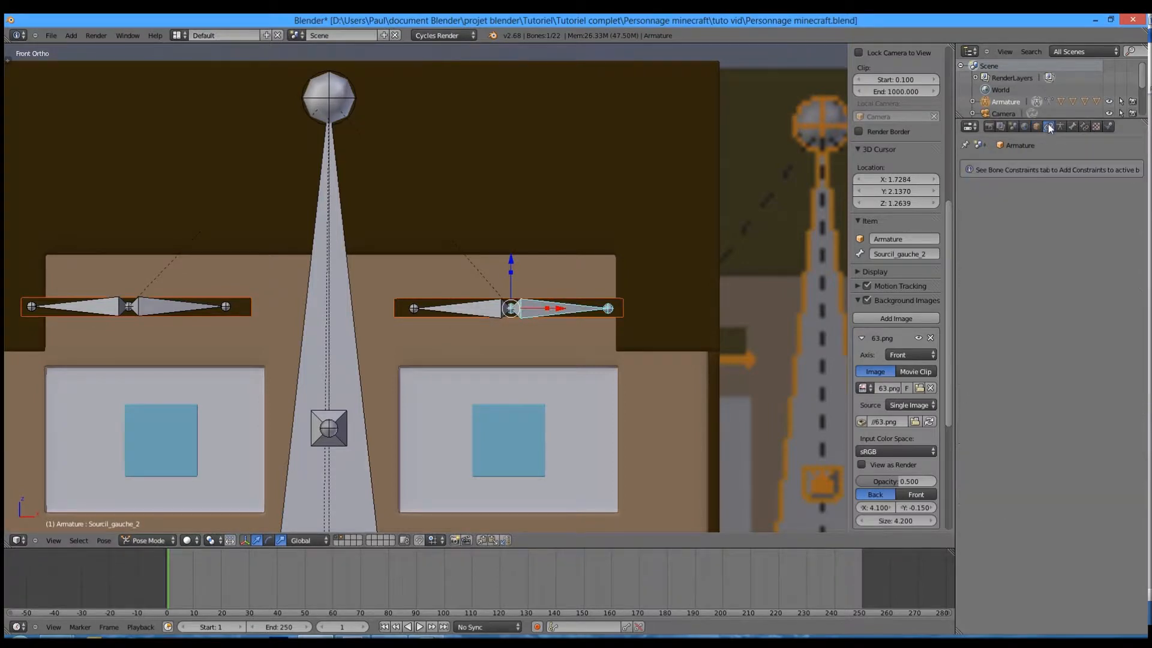
pyautogui.hotkey('ctrl', 'Tab')
pyautogui.rightClick(625, 287)
pyautogui.rightClick(624, 303)
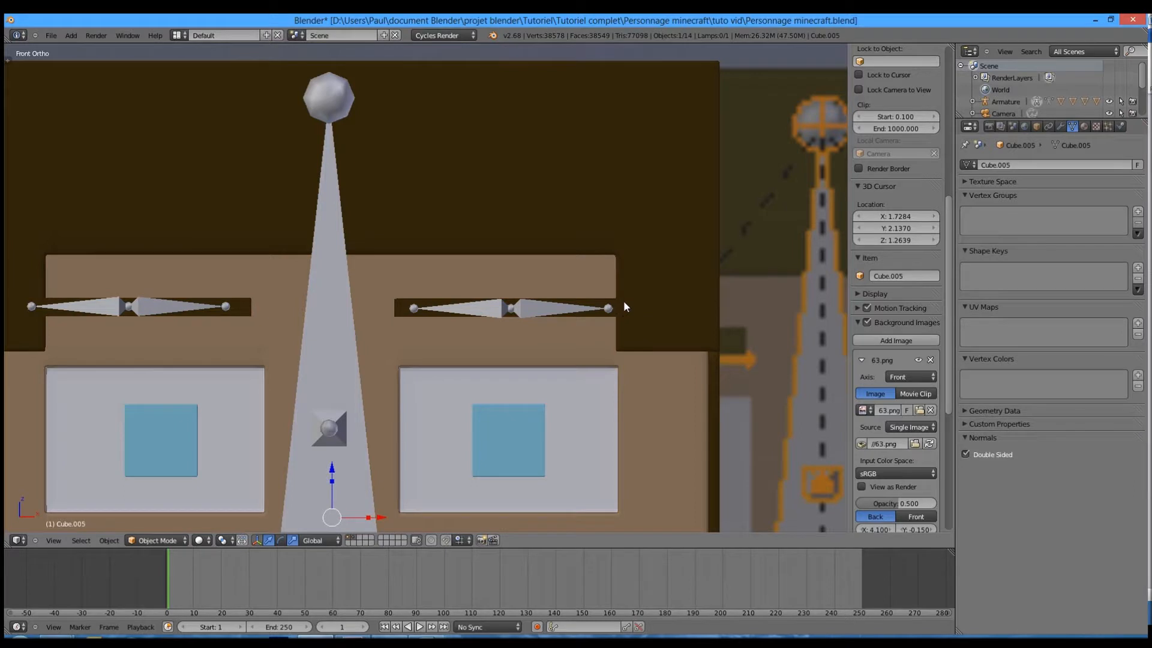
pyautogui.click(1137, 223)
pyautogui.click(1138, 223)
pyautogui.click(1137, 223)
pyautogui.click(1137, 222)
pyautogui.click(1139, 225)
pyautogui.click(1139, 225)
pyautogui.click(1140, 225)
pyautogui.click(1001, 217)
pyautogui.click(1139, 225)
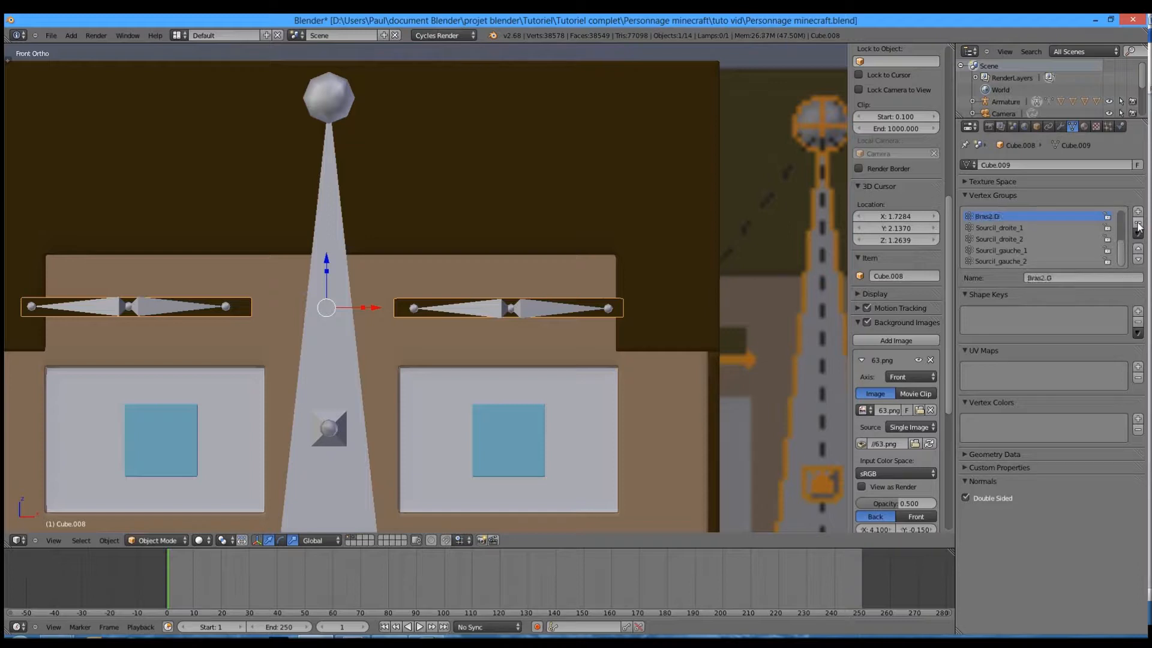
pyautogui.click(1139, 225)
pyautogui.click(1139, 224)
pyautogui.click(1139, 225)
pyautogui.click(1139, 225)
# Step: Compare the modifier stacks of the hair-and-head mesh and the eyebrows mesh
pyautogui.rightClick(490, 414)
pyautogui.rightClick(412, 207)
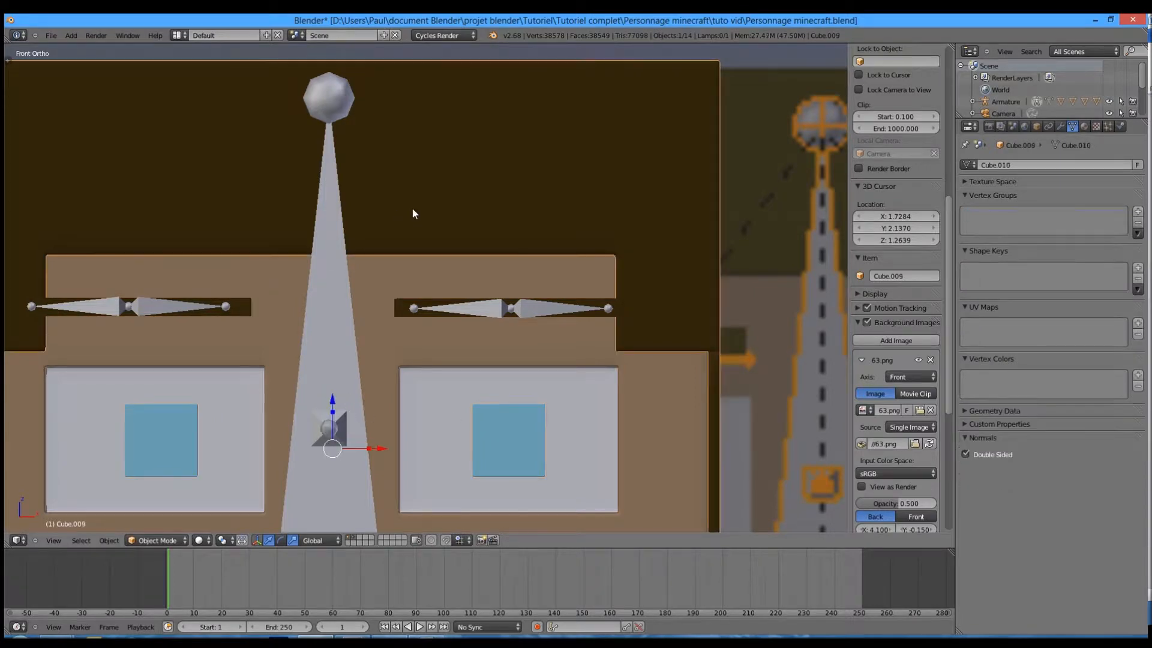
pyautogui.scroll(-4, 411, 207)
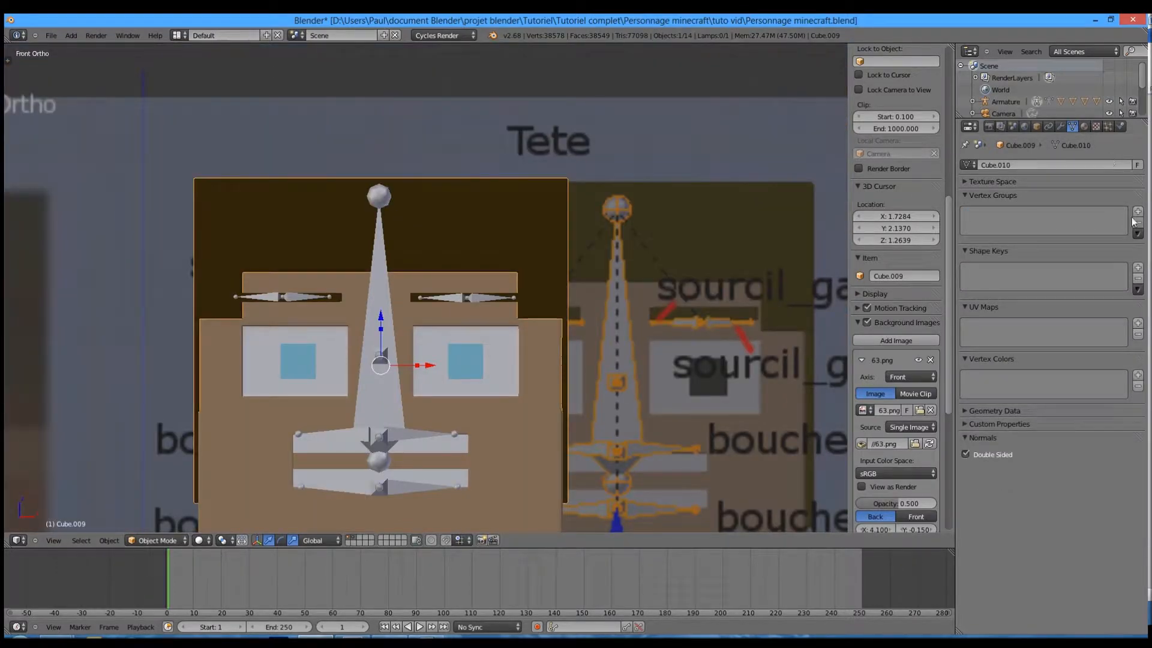
pyautogui.click(1061, 126)
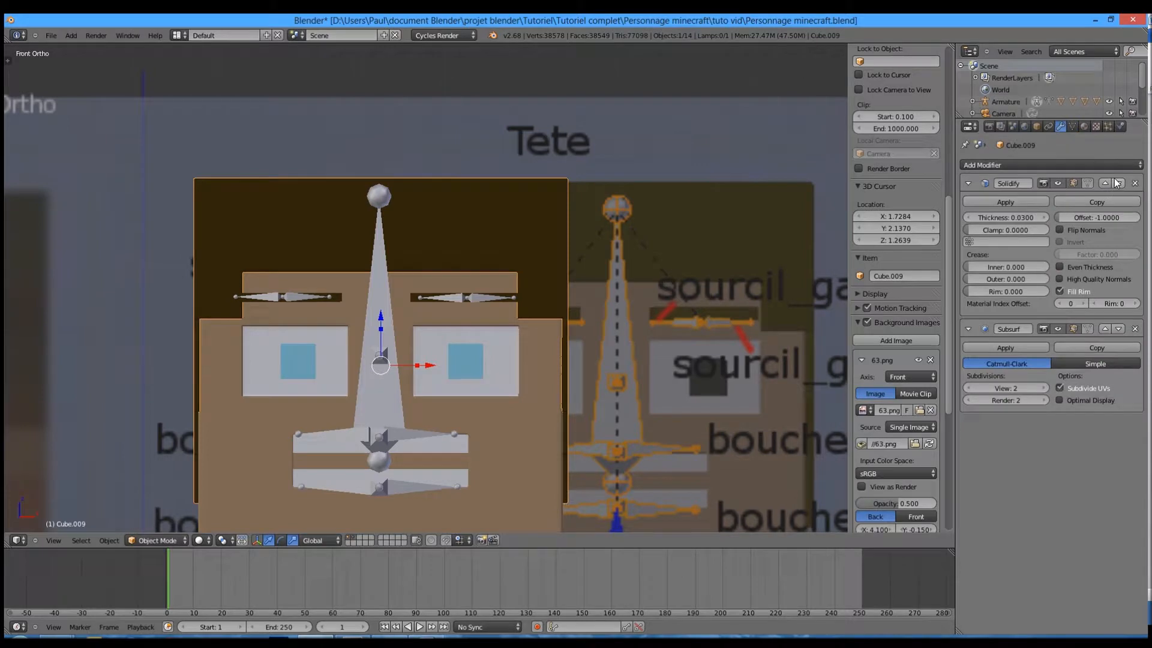
pyautogui.scroll(5, 514, 295)
pyautogui.rightClick(679, 309)
pyautogui.rightClick(667, 317)
pyautogui.rightClick(654, 316)
pyautogui.rightClick(658, 318)
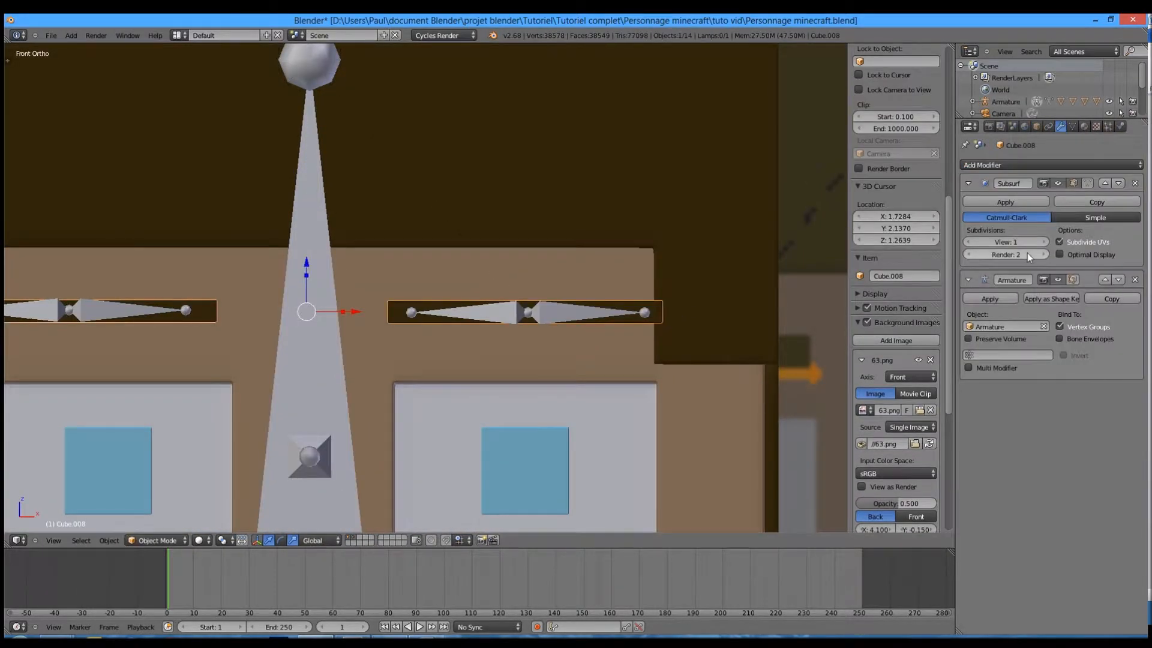
# Step: Parent the hair-and-head mesh to the armature with automatic weights
pyautogui.rightClick(538, 214)
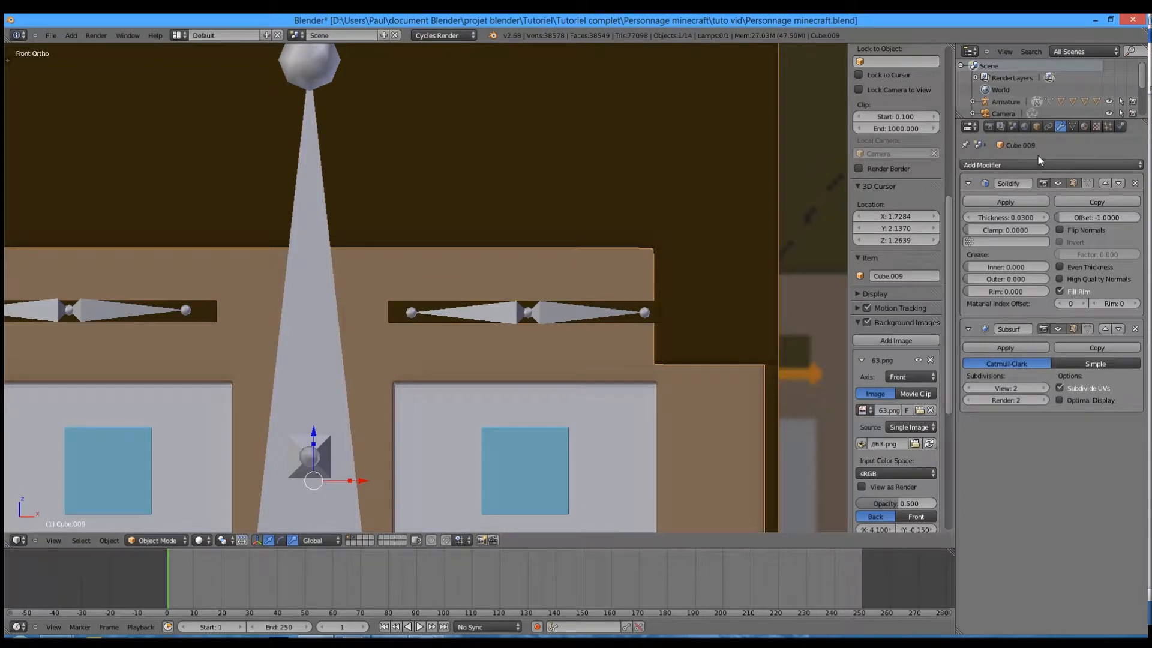
pyautogui.rightClick(315, 301)
pyautogui.hotkey('ctrl', 'p')
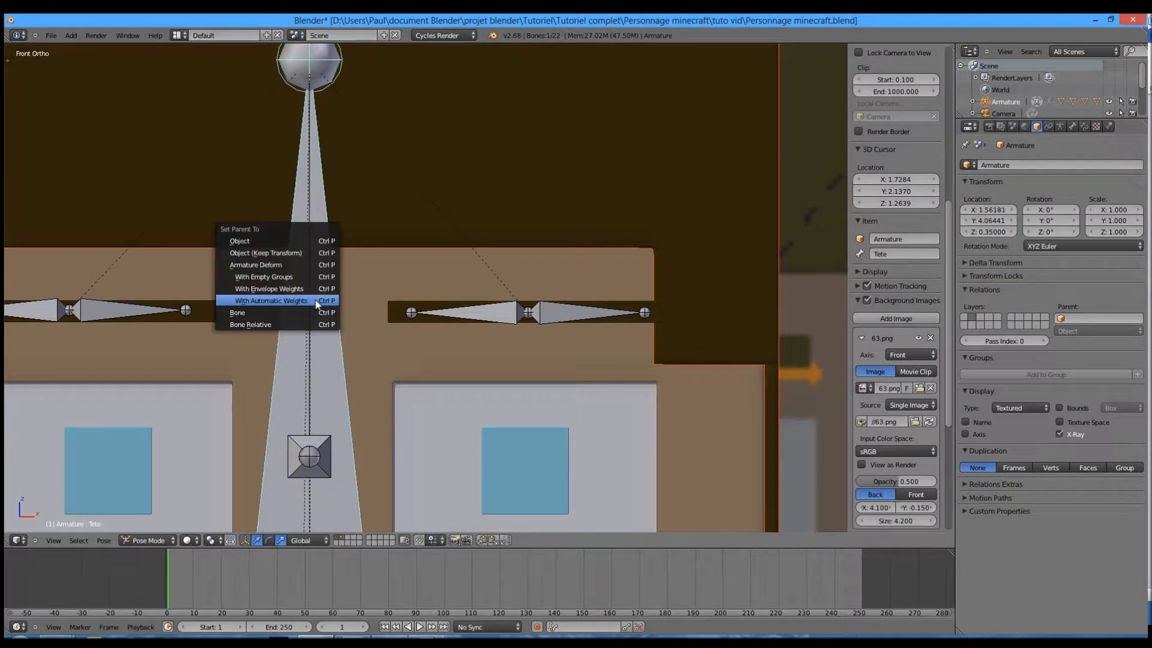
pyautogui.click(315, 300)
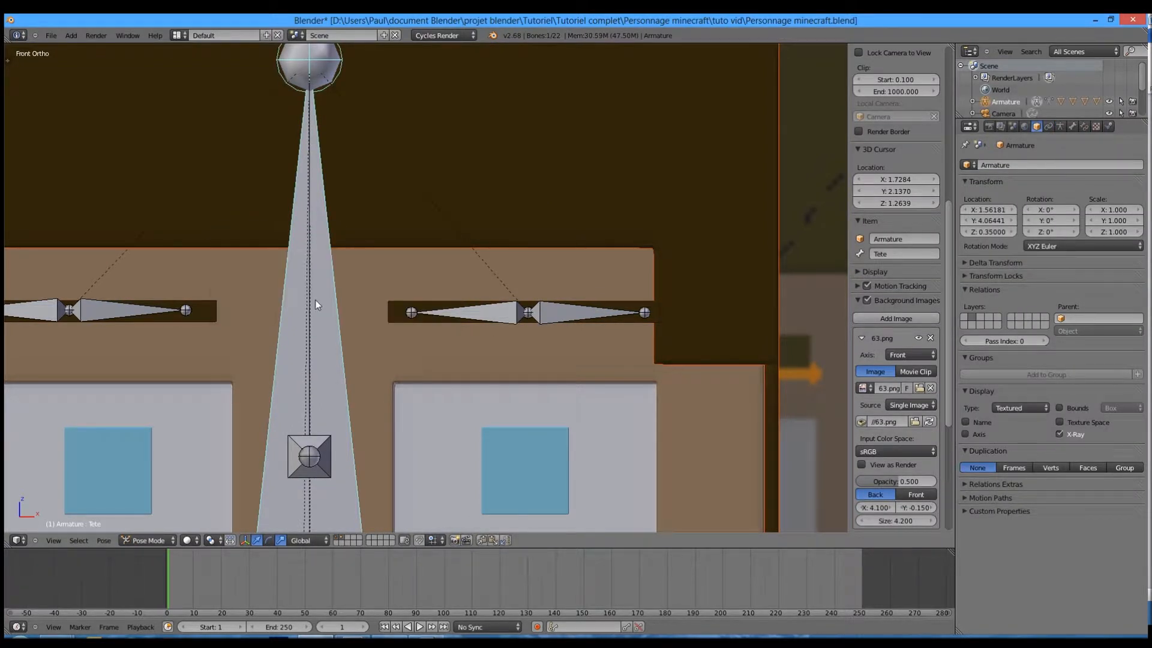
# Step: Remove every vertex group except Tete from the hair-and-head mesh
pyautogui.click(1072, 126)
pyautogui.click(1082, 125)
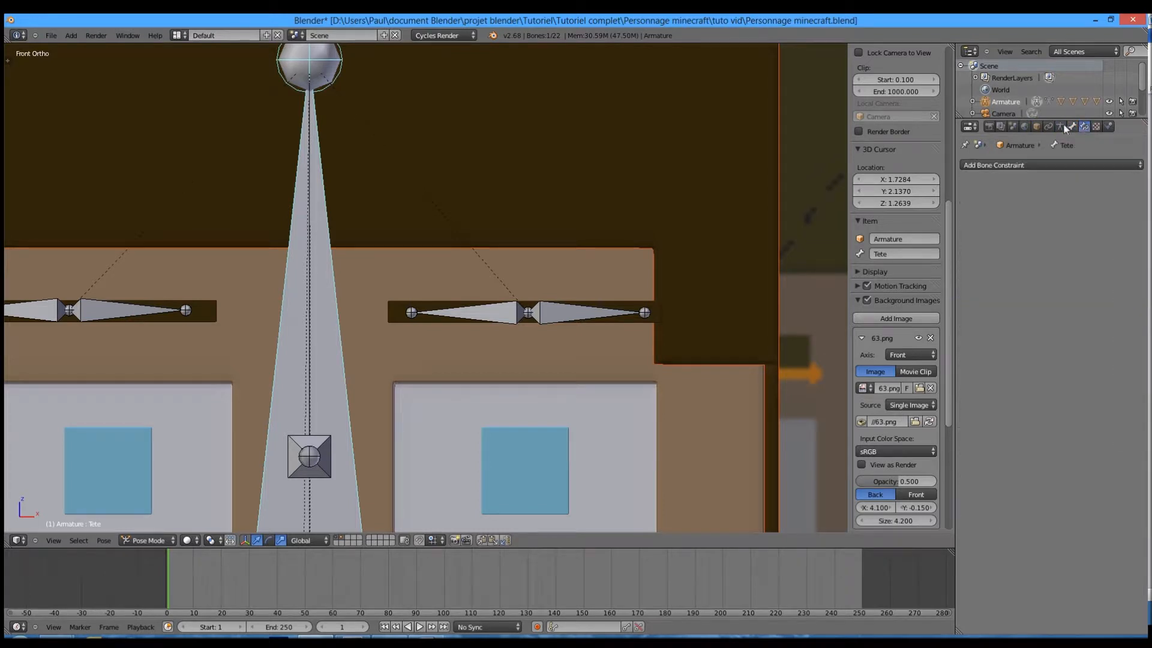
pyautogui.hotkey('ctrl', 'Tab')
pyautogui.rightClick(309, 465)
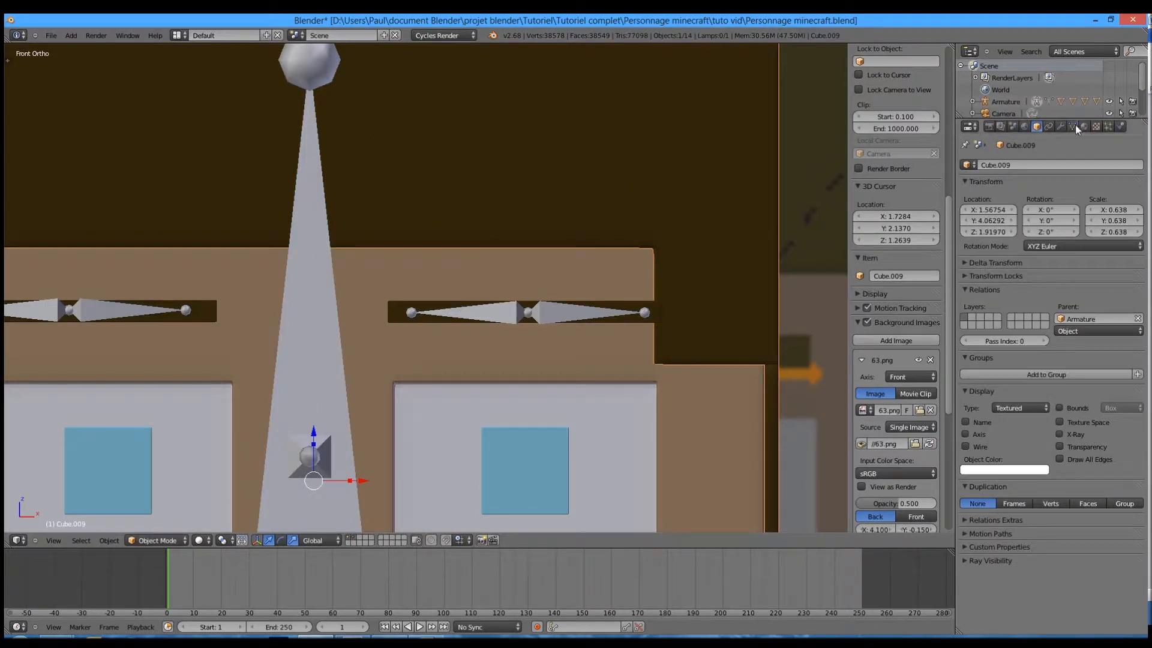
pyautogui.click(1072, 126)
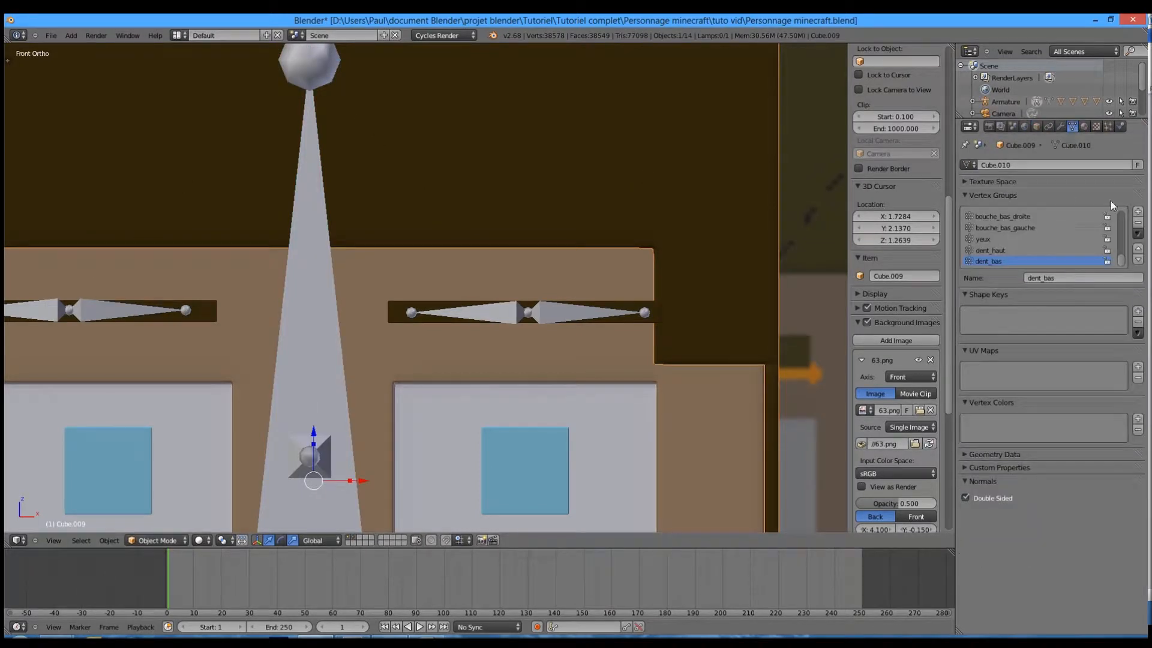
pyautogui.click(1138, 223)
pyautogui.click(1138, 223)
pyautogui.click(1138, 223)
pyautogui.click(1138, 223)
pyautogui.click(1138, 223)
pyautogui.click(1138, 223)
pyautogui.click(1138, 223)
pyautogui.click(1138, 223)
pyautogui.click(1038, 251)
pyautogui.click(1138, 223)
pyautogui.click(1138, 223)
pyautogui.click(1138, 224)
pyautogui.click(1138, 223)
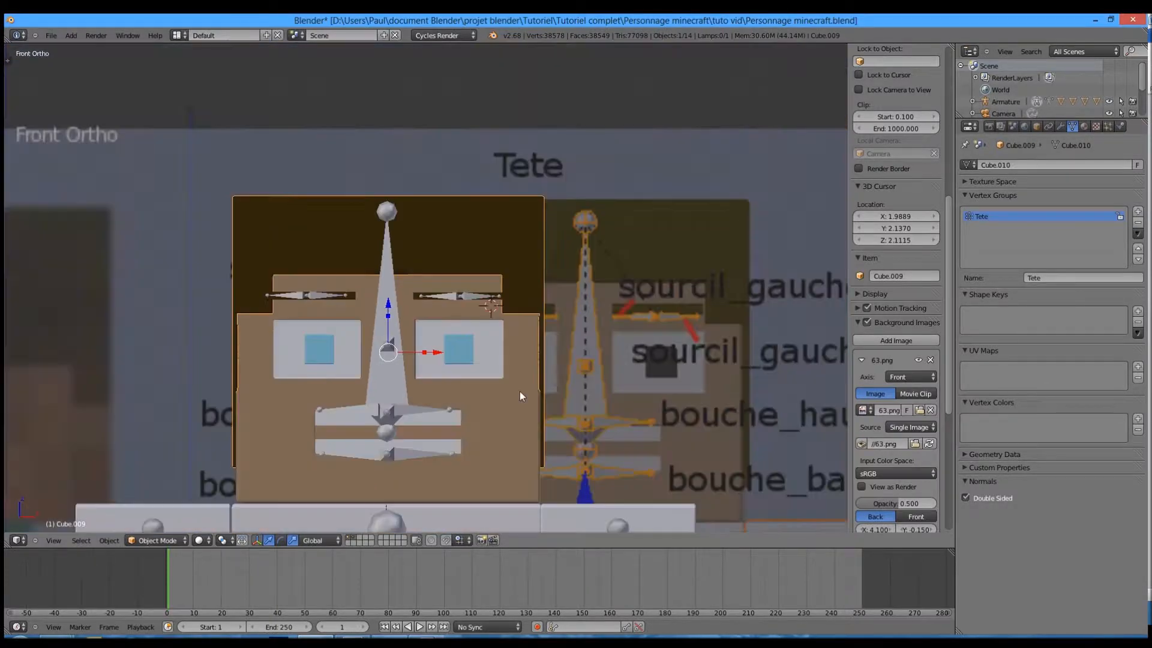
# Step: Parent the teeth mesh to the armature with automatic weights
pyautogui.keyDown('shift'); pyautogui.moveTo(367, 422); pyautogui.dragTo(398, 283, button='middle'); pyautogui.keyUp('shift')
pyautogui.scroll(3, 387, 309)
pyautogui.rightClick(301, 300)
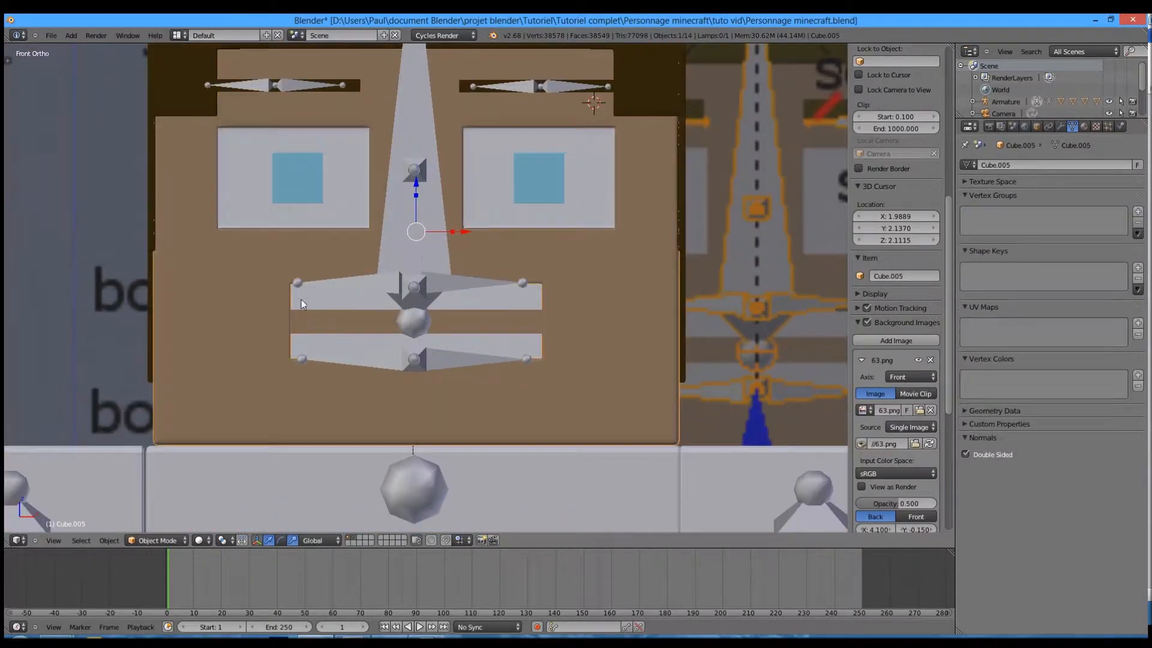
pyautogui.rightClick(348, 292)
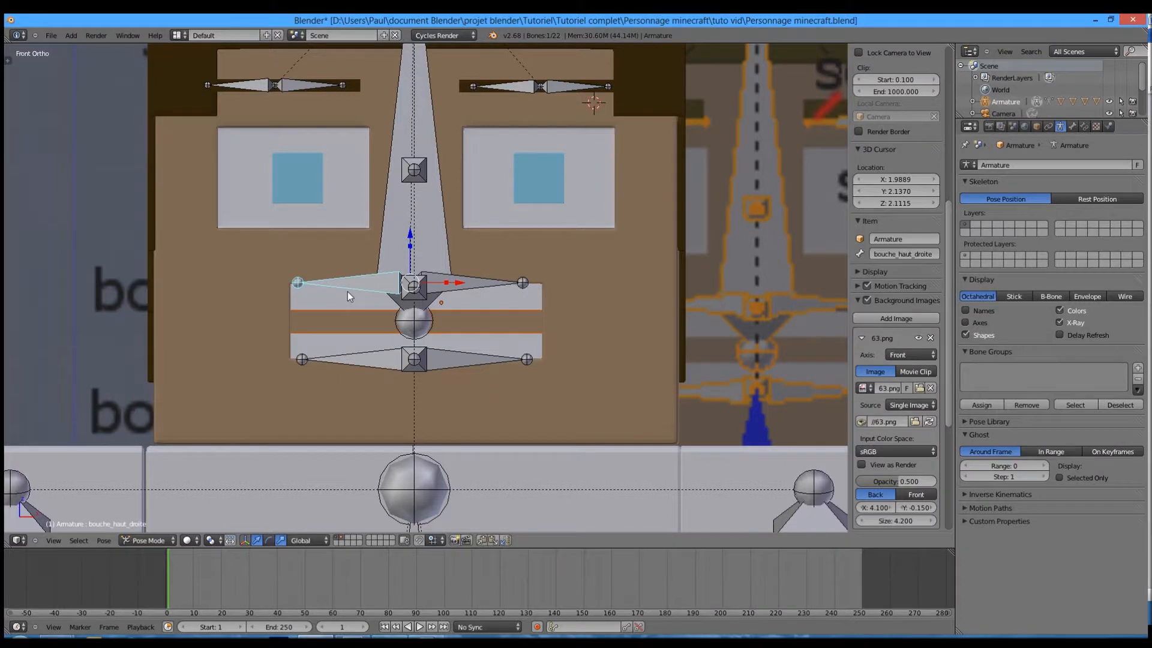
pyautogui.hotkey('ctrl', 'p')
pyautogui.click(347, 292)
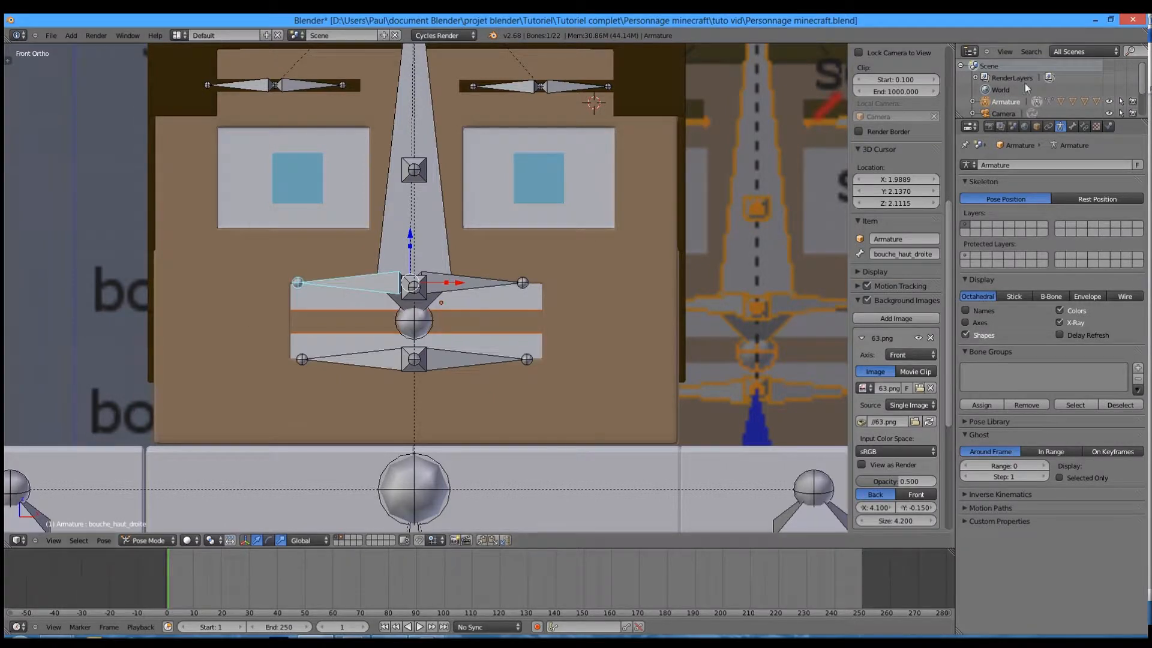
# Step: Remove all vertex groups from the teeth mesh except dent_haut and dent_bas
pyautogui.rightClick(509, 302)
pyautogui.click(1046, 240)
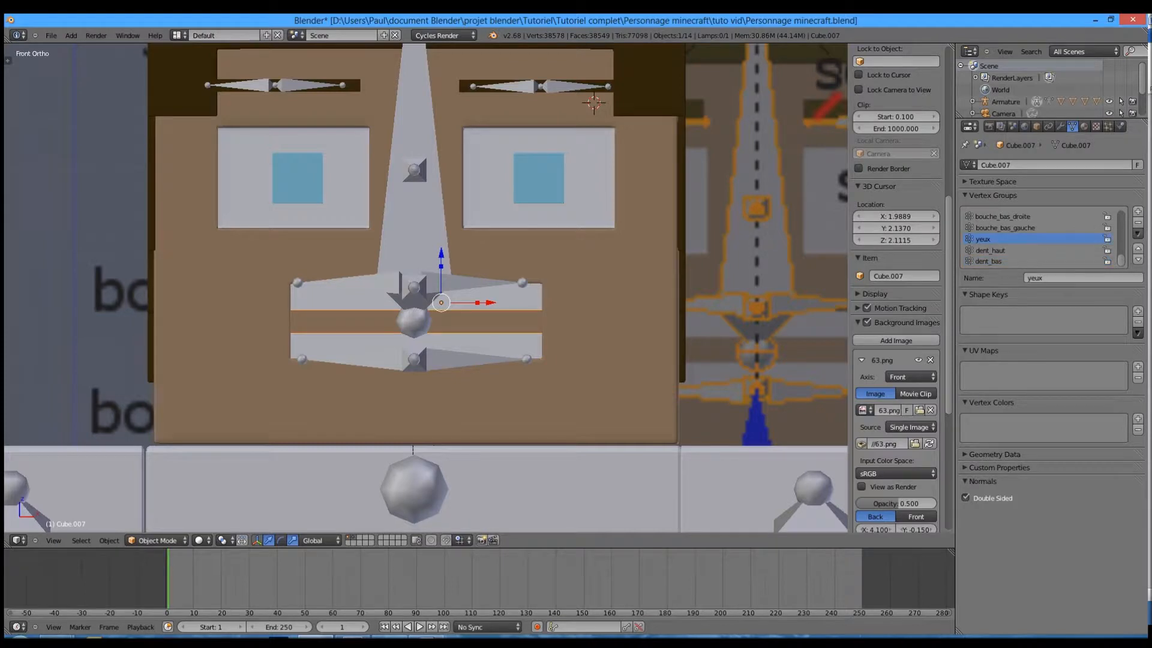
pyautogui.click(1138, 223)
pyautogui.click(1138, 222)
pyautogui.click(1137, 222)
pyautogui.click(1137, 223)
pyautogui.click(1137, 223)
pyautogui.click(1137, 223)
pyautogui.click(1138, 222)
pyautogui.click(1137, 222)
pyautogui.click(1138, 223)
pyautogui.click(1137, 222)
pyautogui.click(1137, 222)
pyautogui.click(1137, 223)
pyautogui.click(1138, 223)
pyautogui.click(1137, 223)
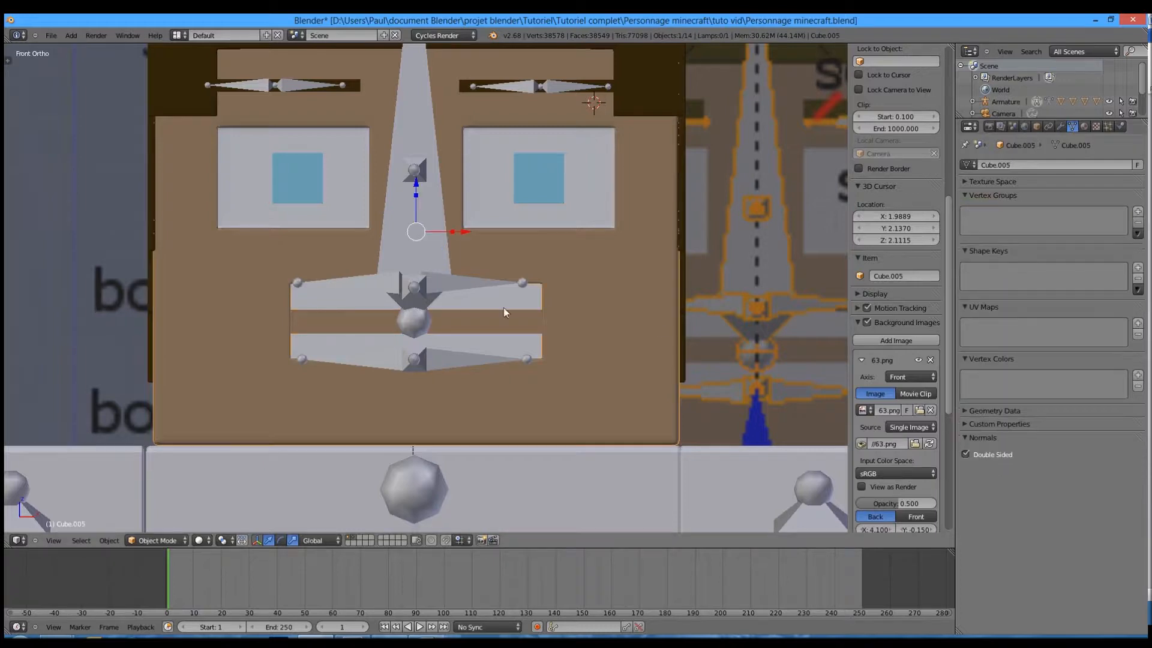
# Step: Parent the face mesh surrounding the mouth to the armature with automatic weights
pyautogui.rightClick(479, 289)
pyautogui.hotkey('ctrl', 'p')
pyautogui.click(480, 289)
pyautogui.rightClick(666, 312)
pyautogui.rightClick(495, 289)
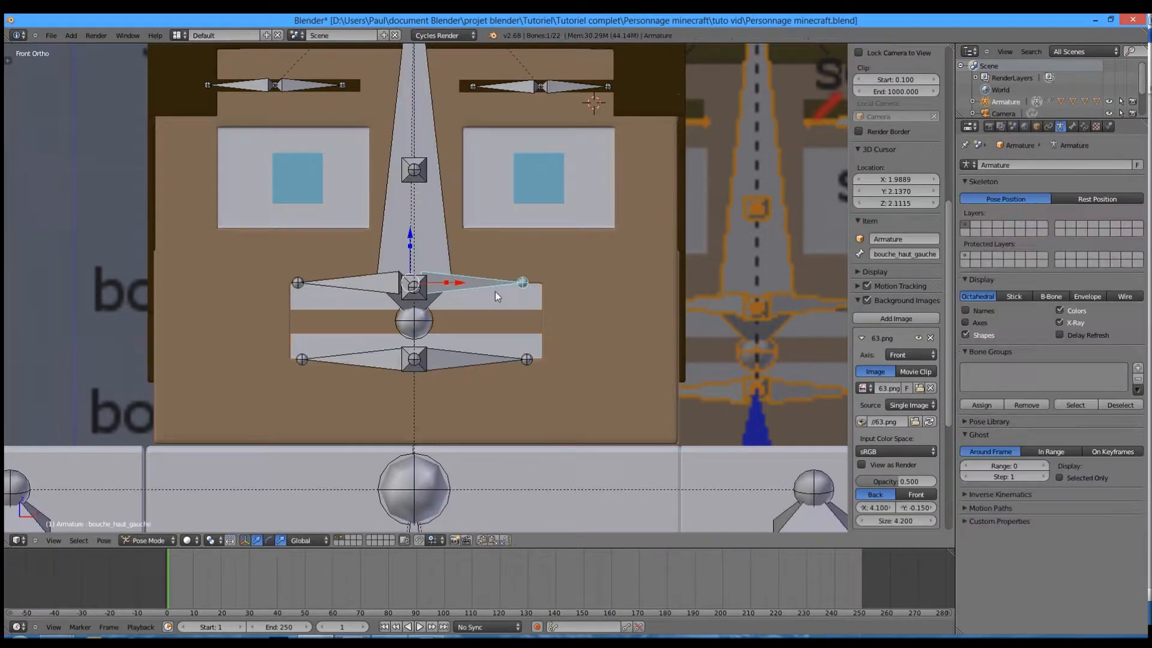
pyautogui.rightClick(502, 298)
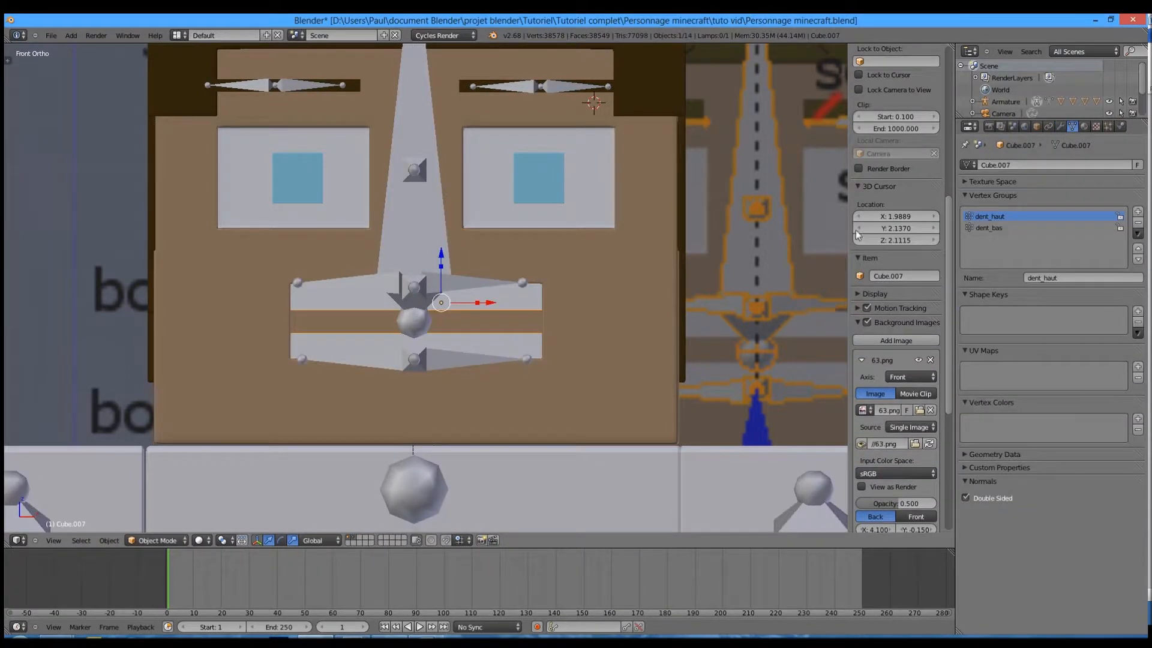
pyautogui.rightClick(593, 258)
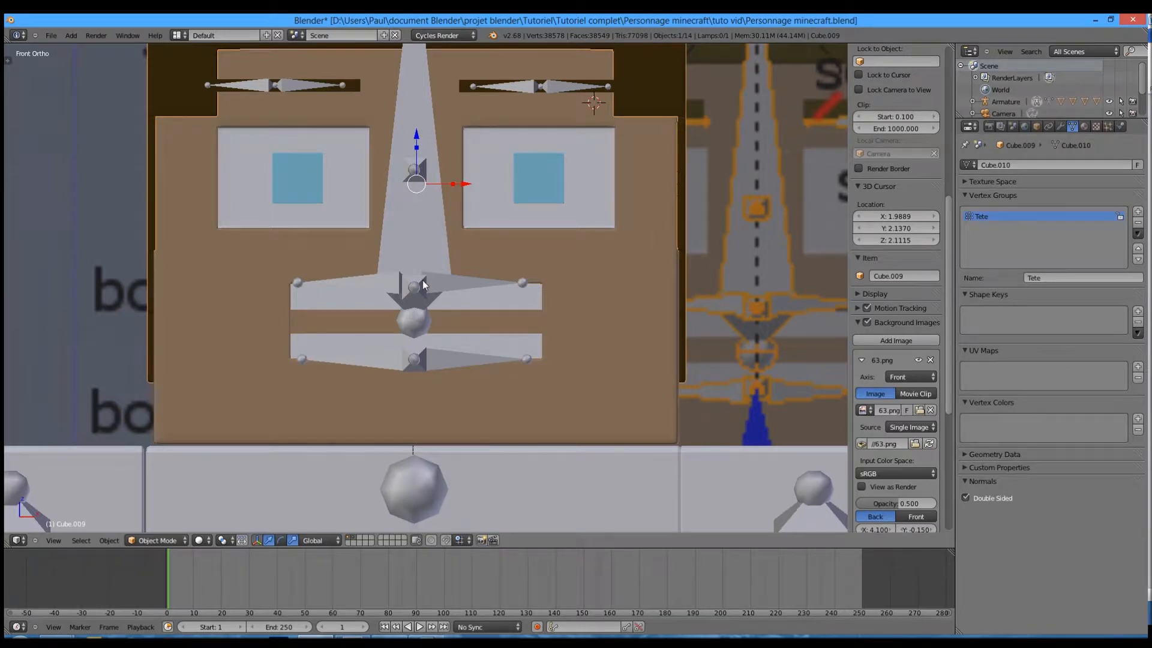
pyautogui.rightClick(427, 285)
pyautogui.hotkey('ctrl', 'p')
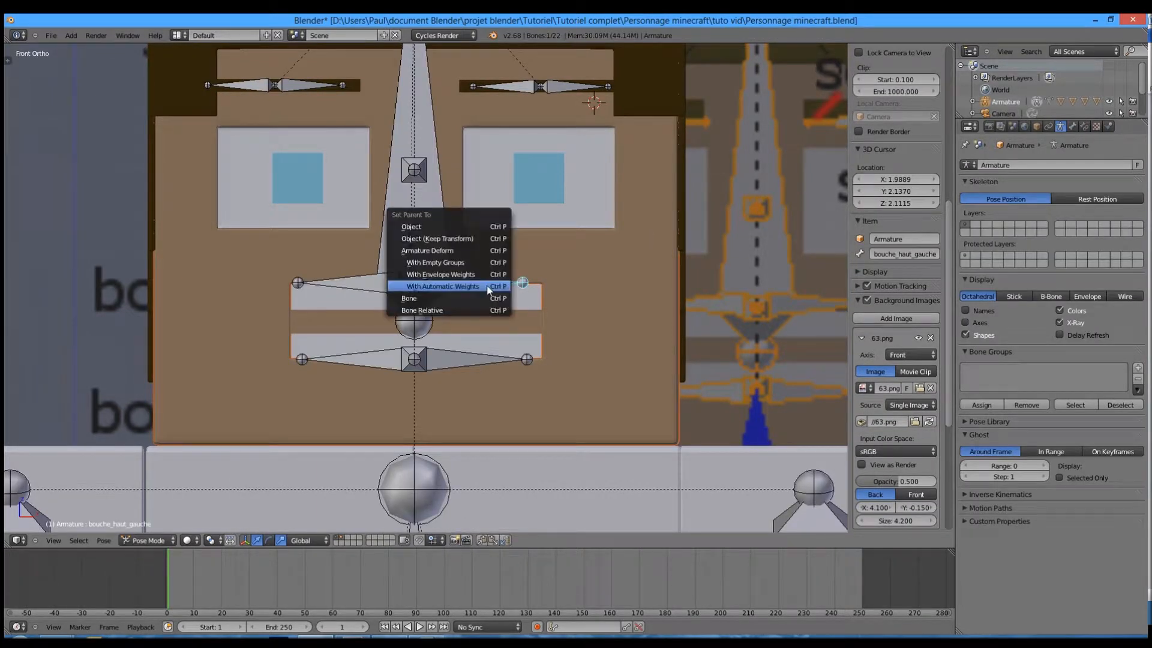
pyautogui.click(487, 288)
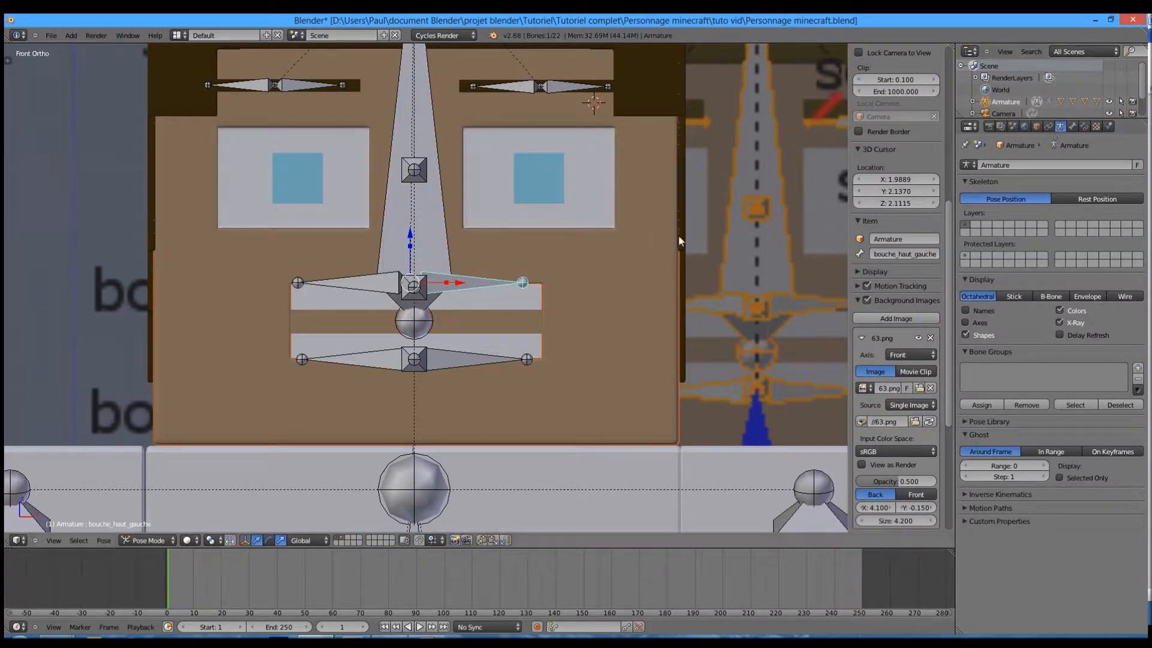
# Step: Remove the unneeded vertex groups from the face mesh, keeping Tete and the four bouche groups
pyautogui.rightClick(724, 259)
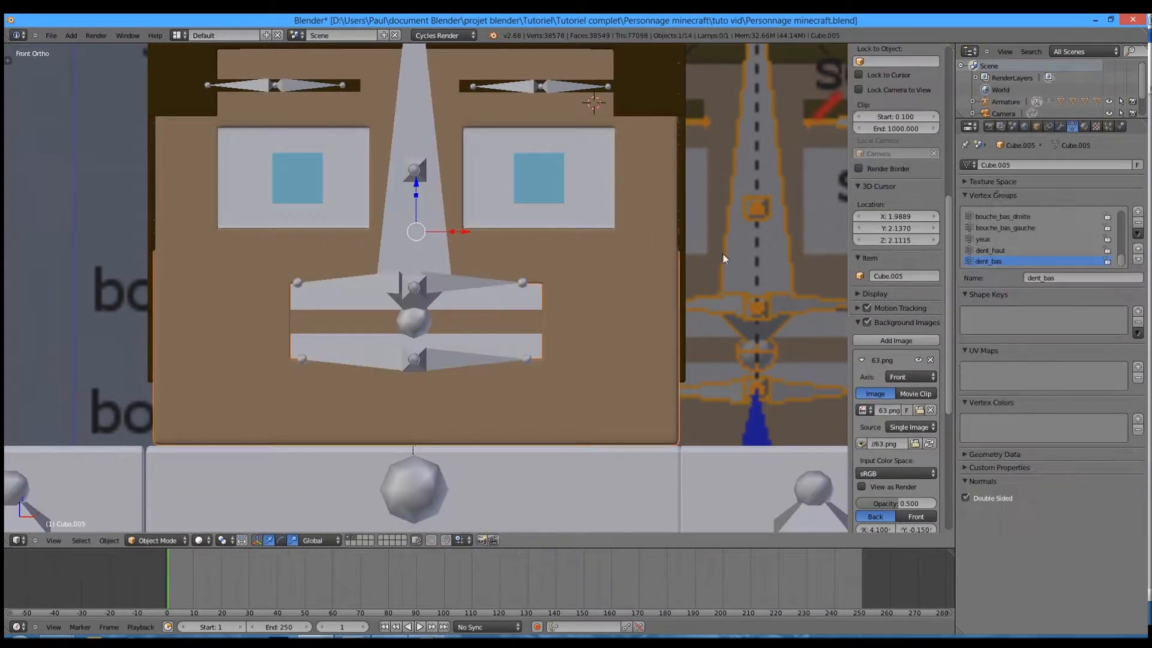
pyautogui.click(1138, 223)
pyautogui.click(1138, 224)
pyautogui.click(1138, 223)
pyautogui.click(1137, 223)
pyautogui.click(1137, 223)
pyautogui.click(1138, 224)
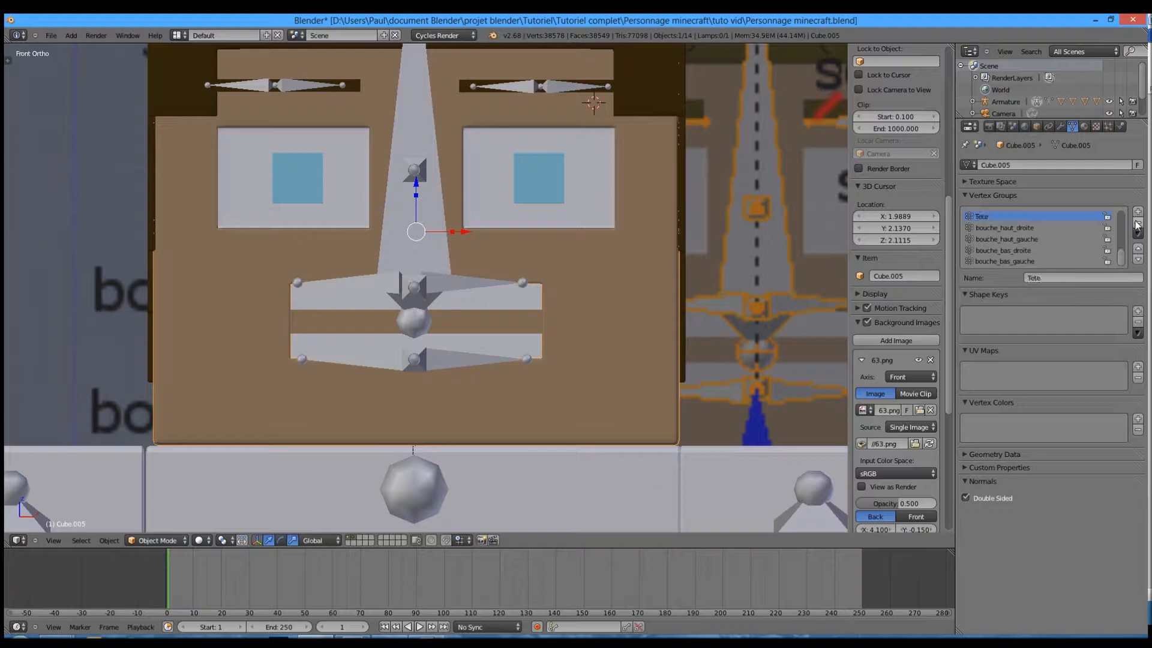
pyautogui.scroll(1, 1040, 213)
pyautogui.click(1032, 218)
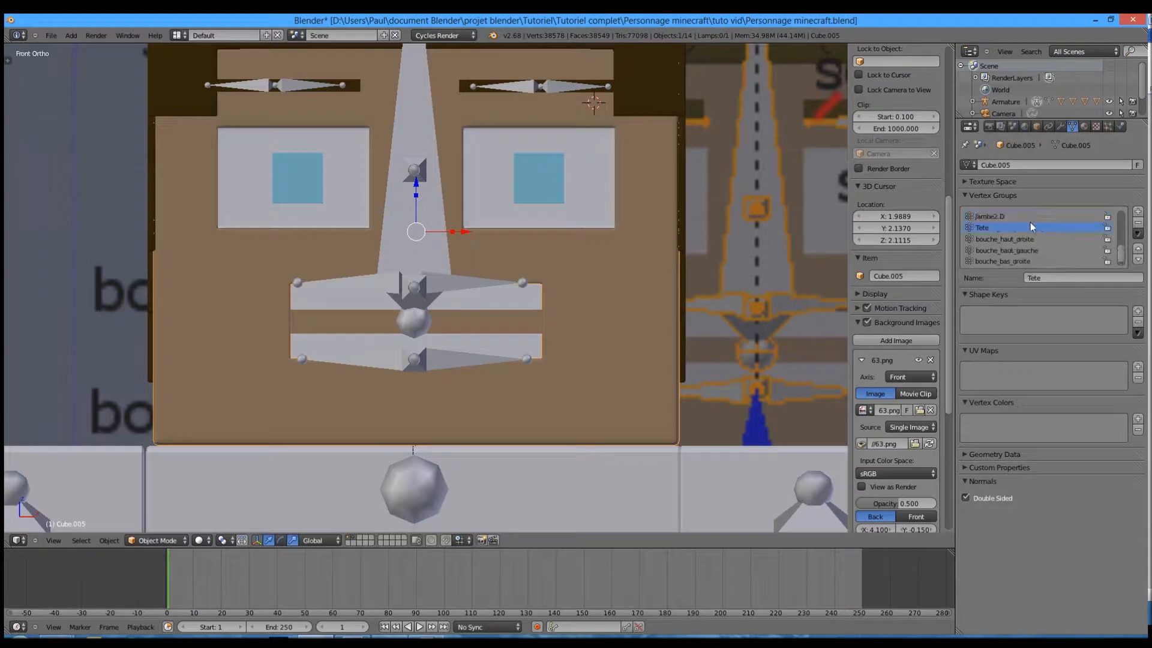
pyautogui.click(1138, 223)
pyautogui.click(1138, 223)
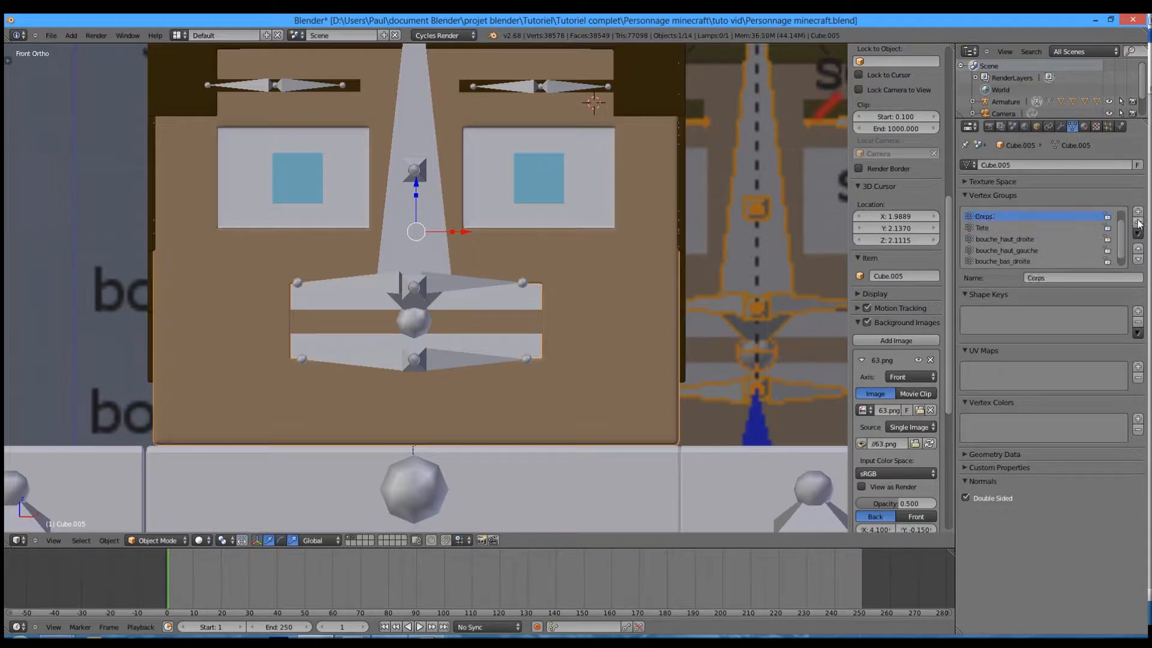
pyautogui.scroll(-5, 513, 351)
pyautogui.scroll(-3, 512, 351)
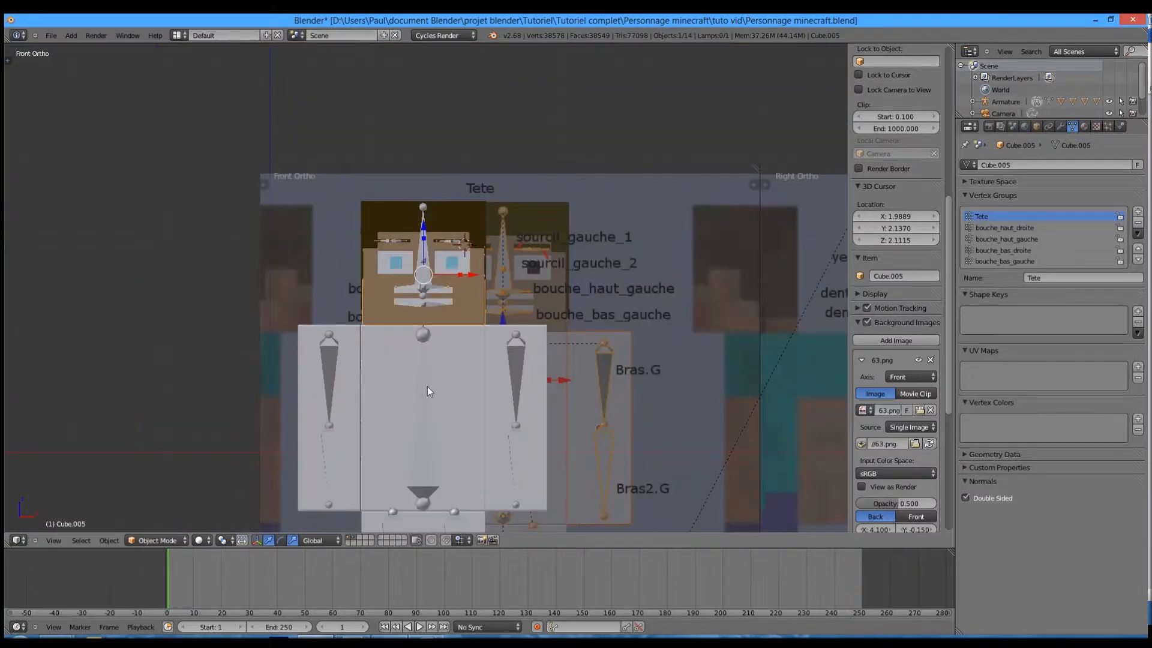
pyautogui.keyDown('shift'); pyautogui.moveTo(427, 387); pyautogui.dragTo(414, 243, button='middle'); pyautogui.keyUp('shift')
pyautogui.rightClick(519, 262)
pyautogui.moveTo(526, 276); pyautogui.dragTo(546, 305, button='middle')
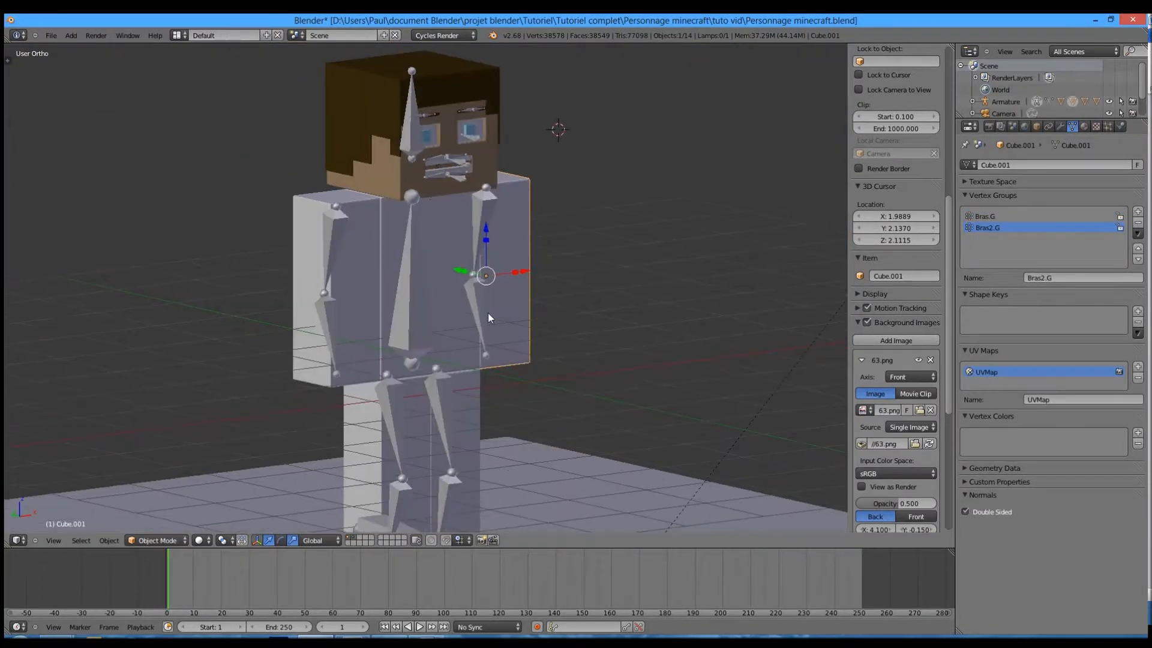
pyautogui.rightClick(489, 318)
pyautogui.press('r')
pyautogui.rightClick(539, 303)
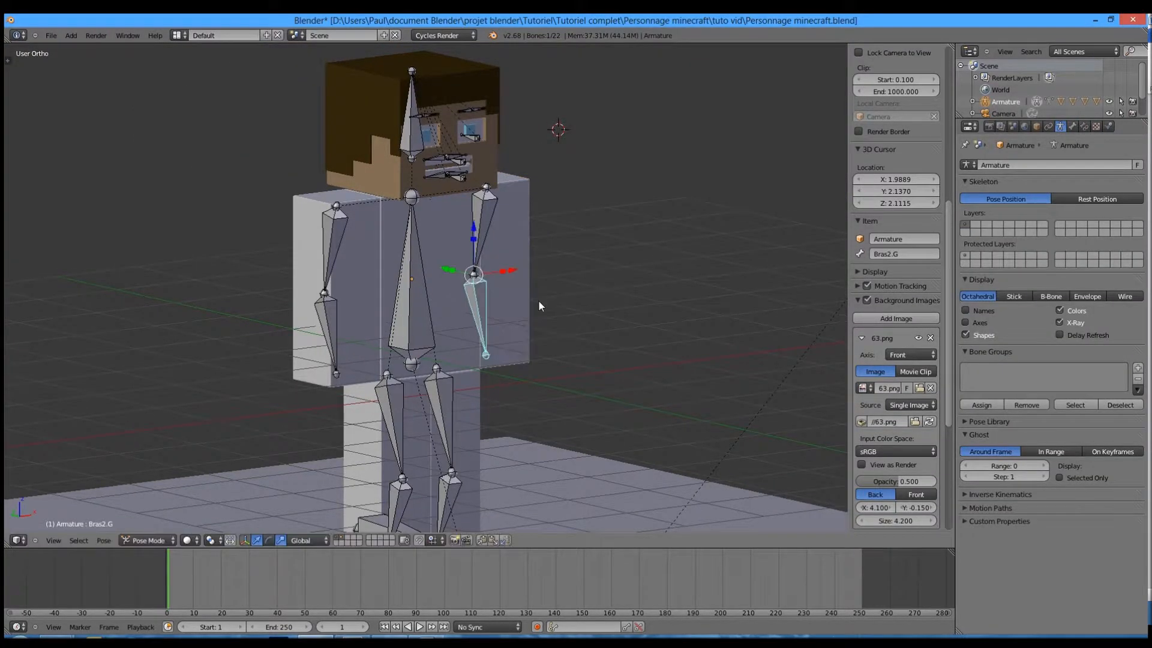
# Step: In the right side view, rotate the left upper-arm bone forward and bend the forearm bone Bras2.G upward
pyautogui.press('KP_3')
pyautogui.rightClick(430, 238)
pyautogui.press('r')
pyautogui.click(341, 308)
pyautogui.rightClick(341, 286)
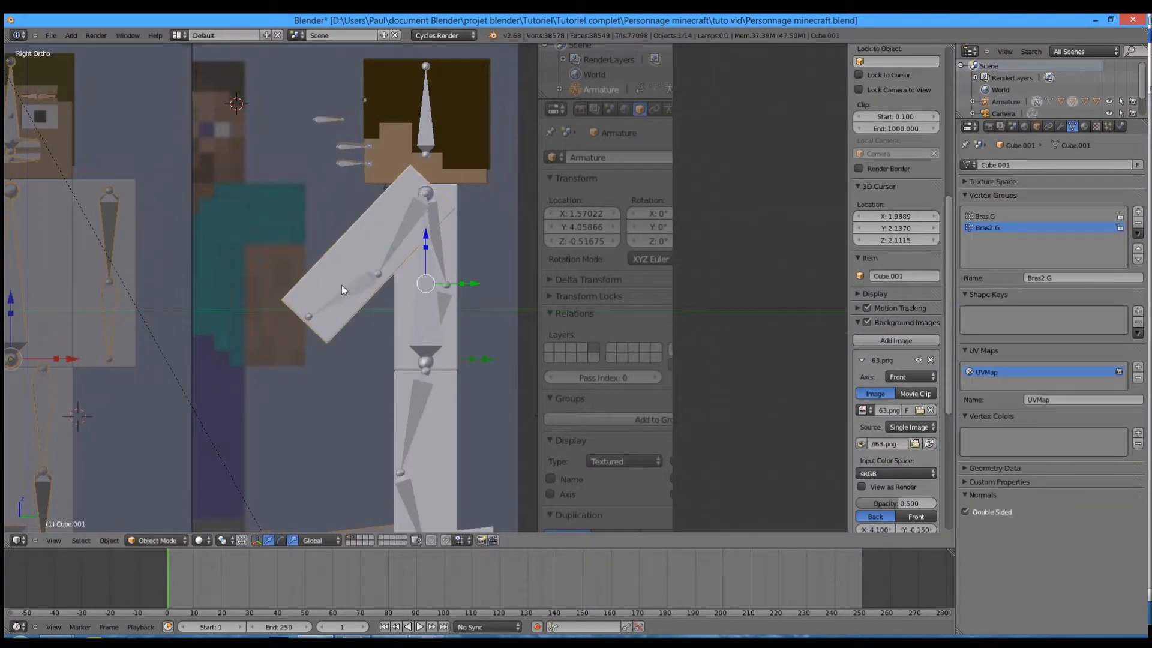
pyautogui.press('r')
pyautogui.click(350, 260)
# Step: Set the left arm mesh's Subsurf view subdivisions to 2 and move that modifier below the Armature modifier
pyautogui.moveTo(350, 260); pyautogui.dragTo(316, 224, button='middle')
pyautogui.scroll(4, 381, 315)
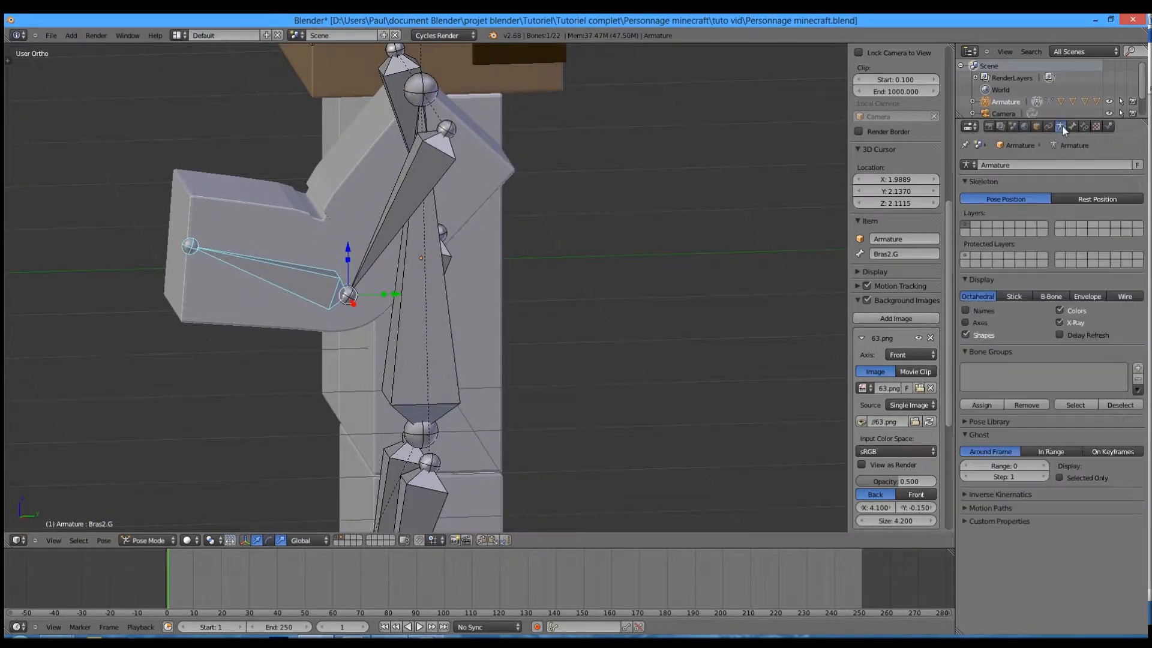
pyautogui.click(1036, 126)
pyautogui.hotkey('ctrl', 'Tab')
pyautogui.rightClick(329, 208)
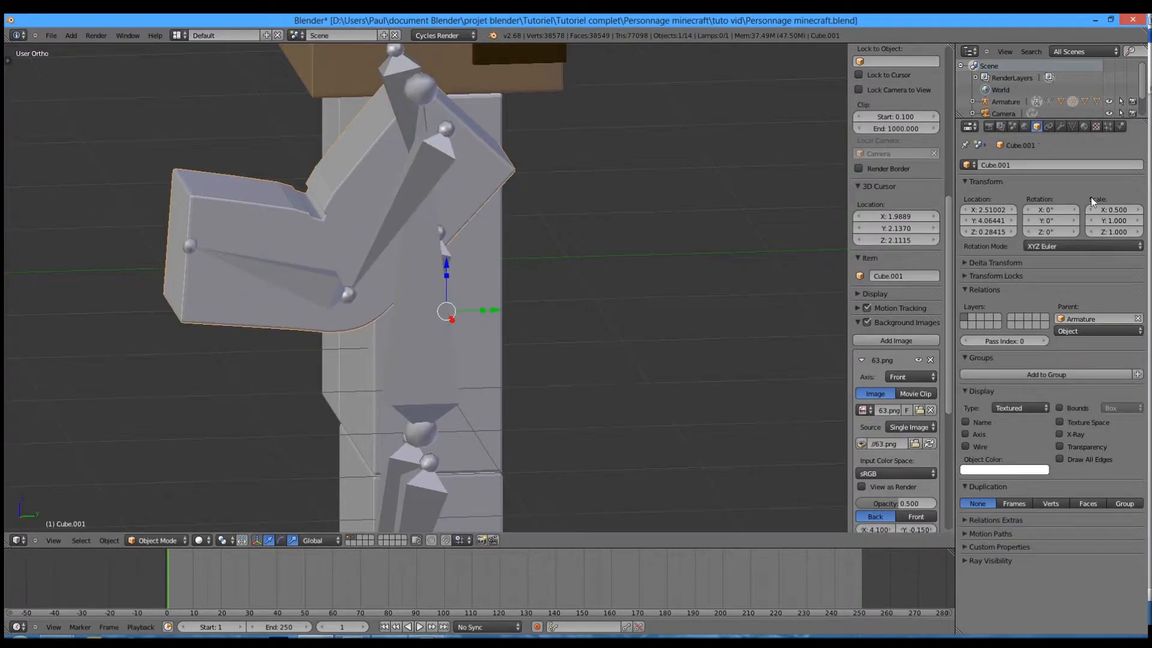
pyautogui.click(1061, 126)
pyautogui.click(1105, 297)
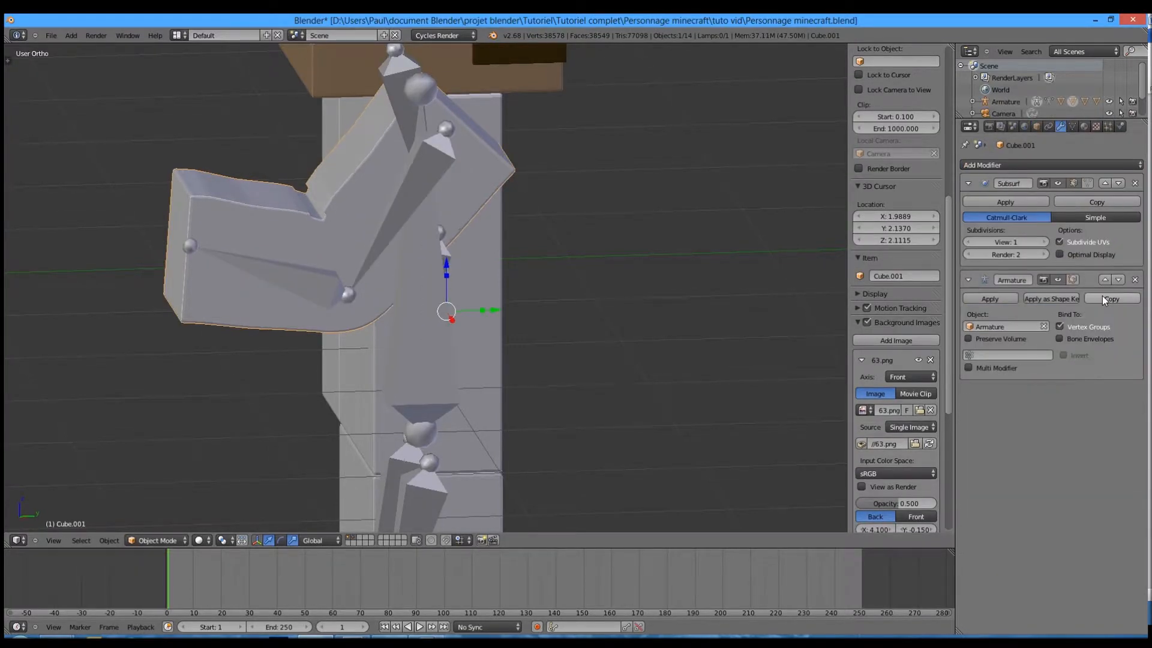
pyautogui.click(1045, 242)
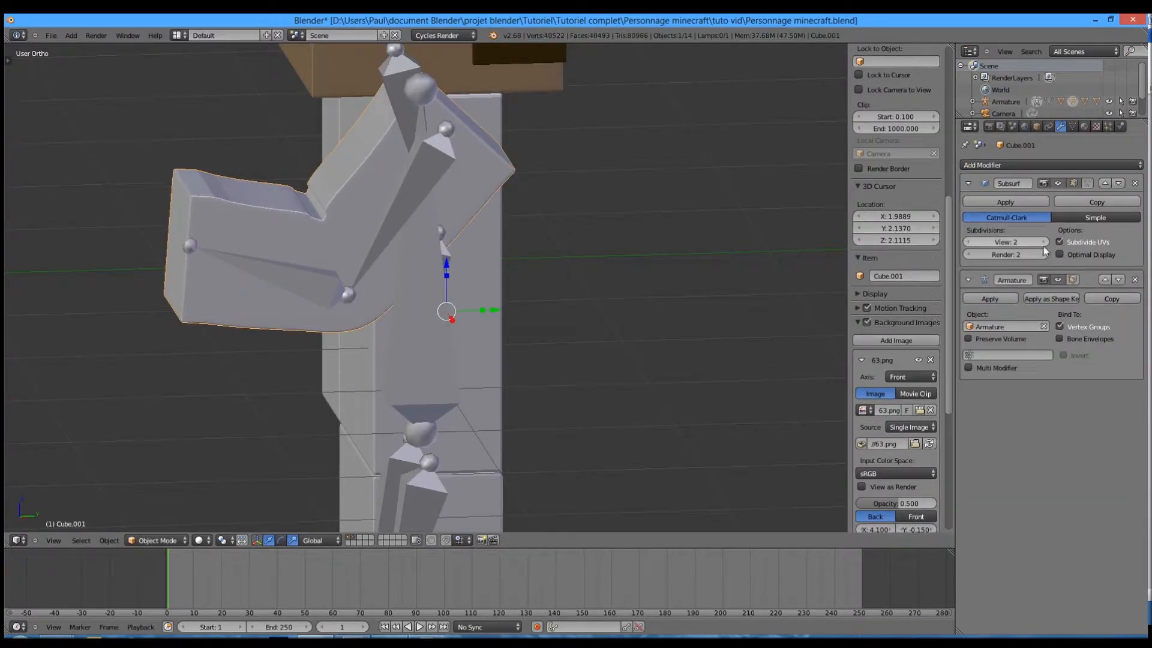
pyautogui.scroll(1, 416, 233)
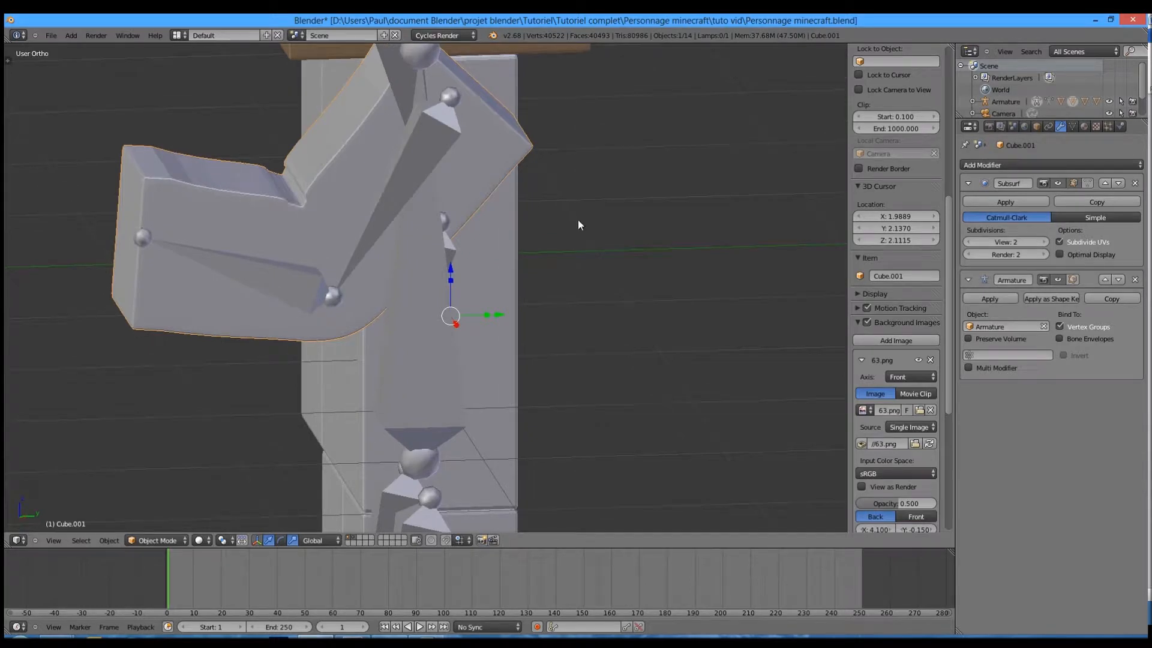
pyautogui.click(1119, 183)
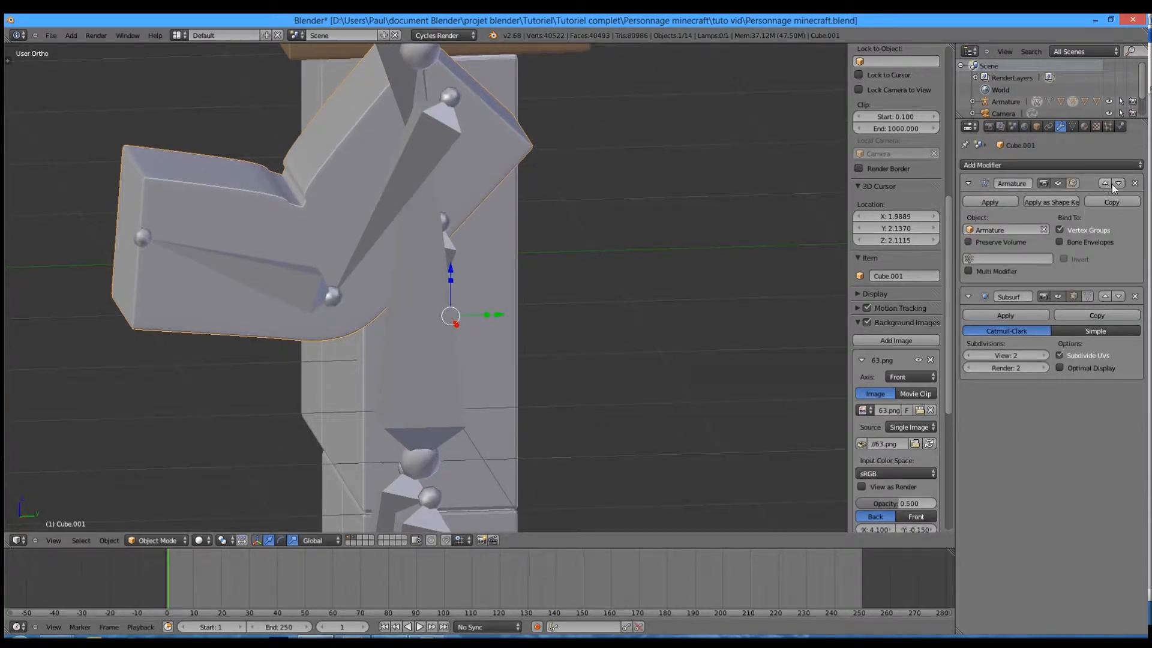
# Step: Inspect the bent left arm mesh in Weight Paint mode, checking the influence of forearm bone Bras2.G and upper-arm bone Bras.G
pyautogui.rightClick(180, 240)
pyautogui.press('KP_3')
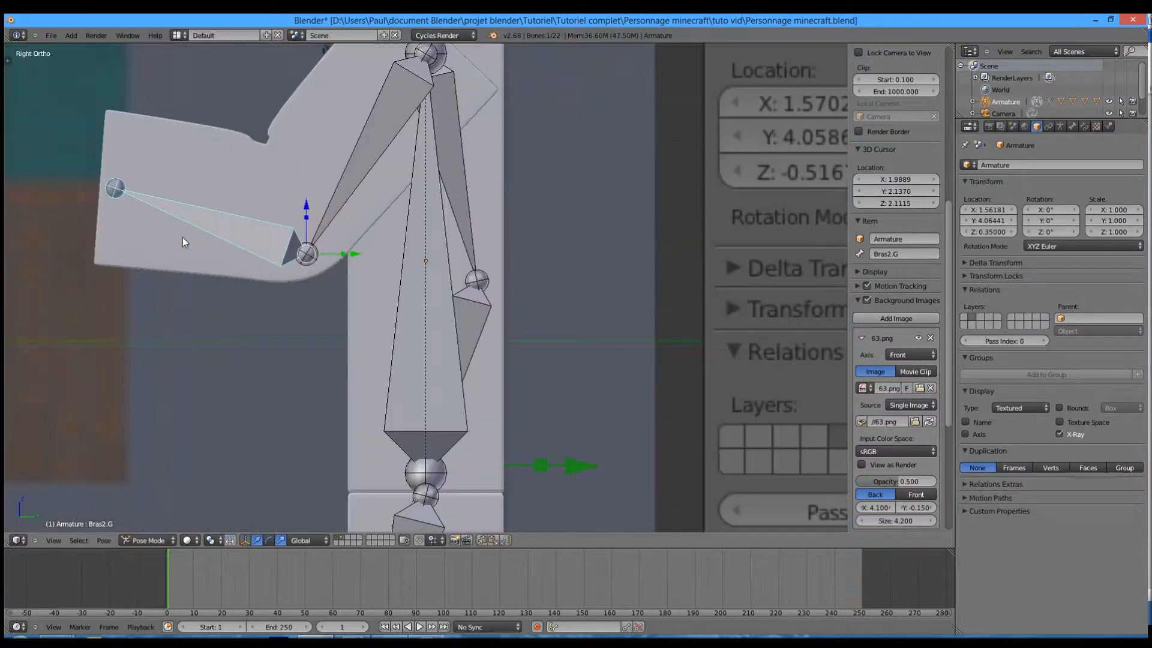
pyautogui.keyDown('shift'); pyautogui.moveTo(207, 190); pyautogui.dragTo(242, 234, button='middle'); pyautogui.keyUp('shift')
pyautogui.rightClick(276, 246)
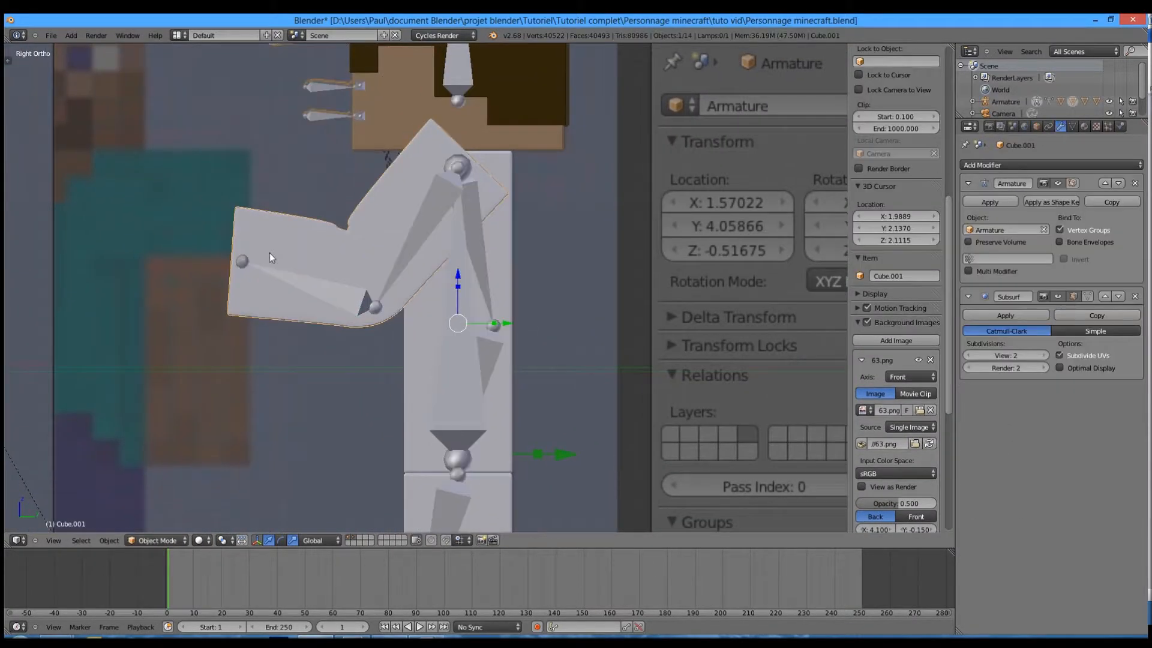
pyautogui.scroll(3, 268, 253)
pyautogui.click(174, 540)
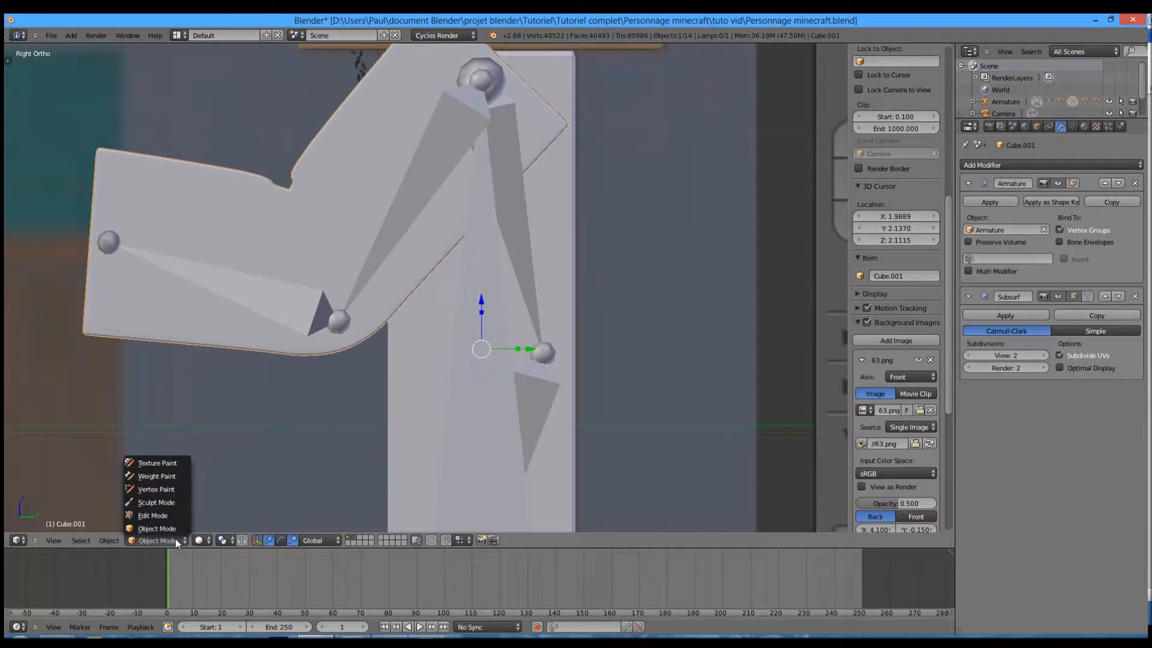
pyautogui.click(171, 475)
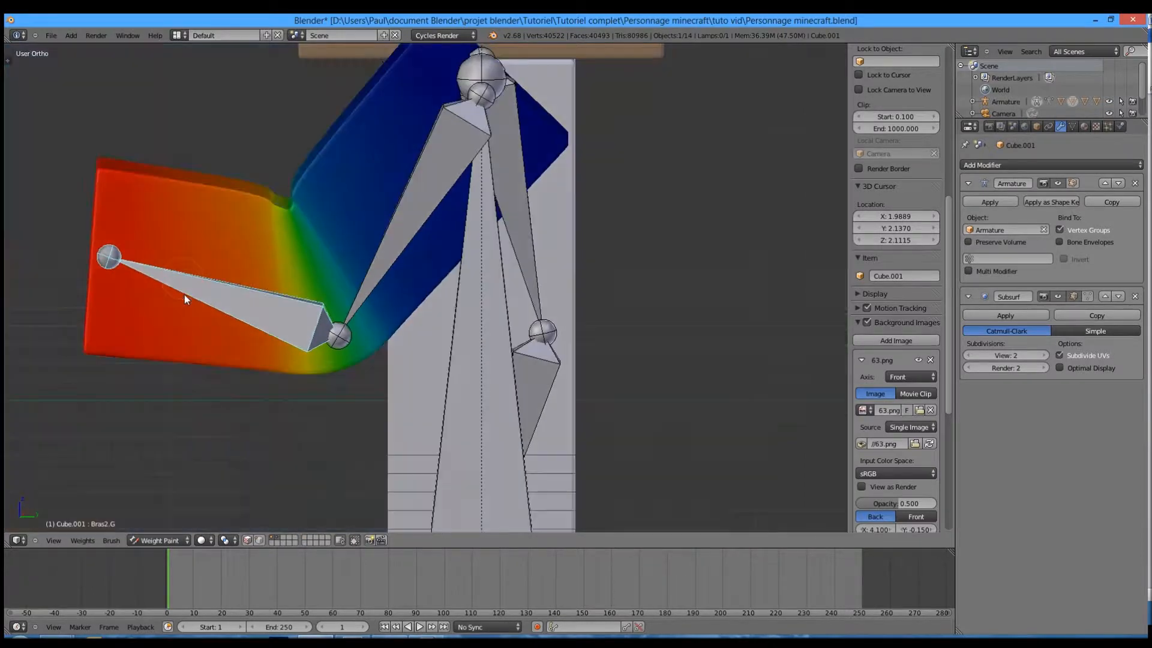
pyautogui.moveTo(185, 294); pyautogui.dragTo(186, 349, button='middle')
pyautogui.moveTo(169, 326); pyautogui.dragTo(166, 325, button='middle')
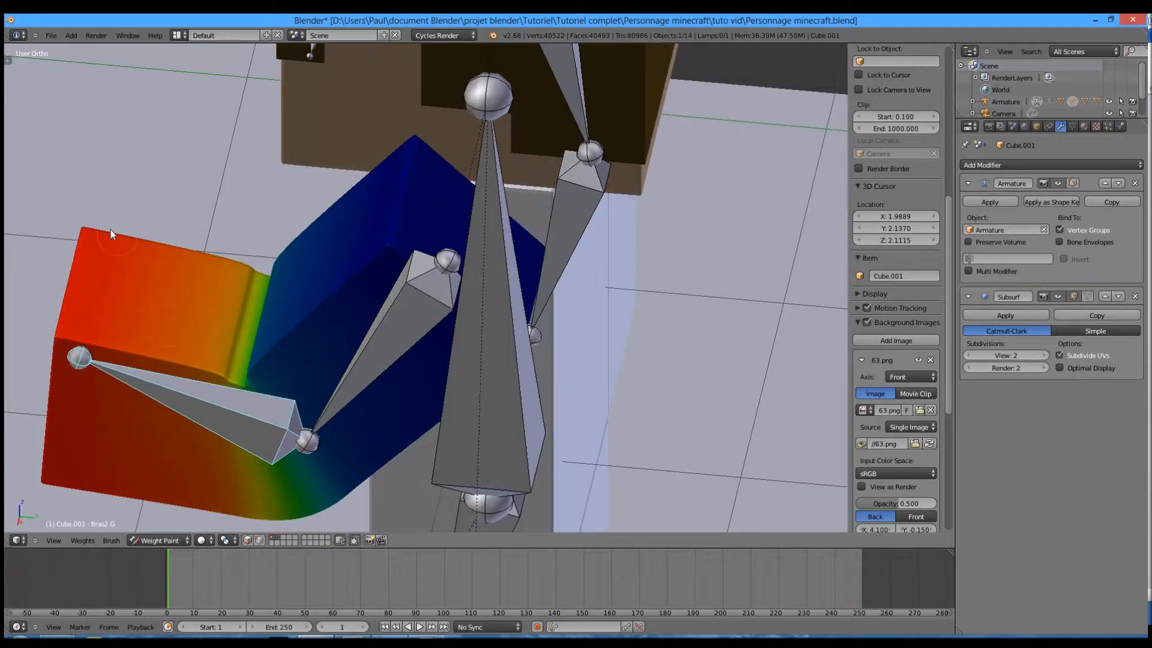
pyautogui.rightClick(379, 346)
pyautogui.press('KP_3')
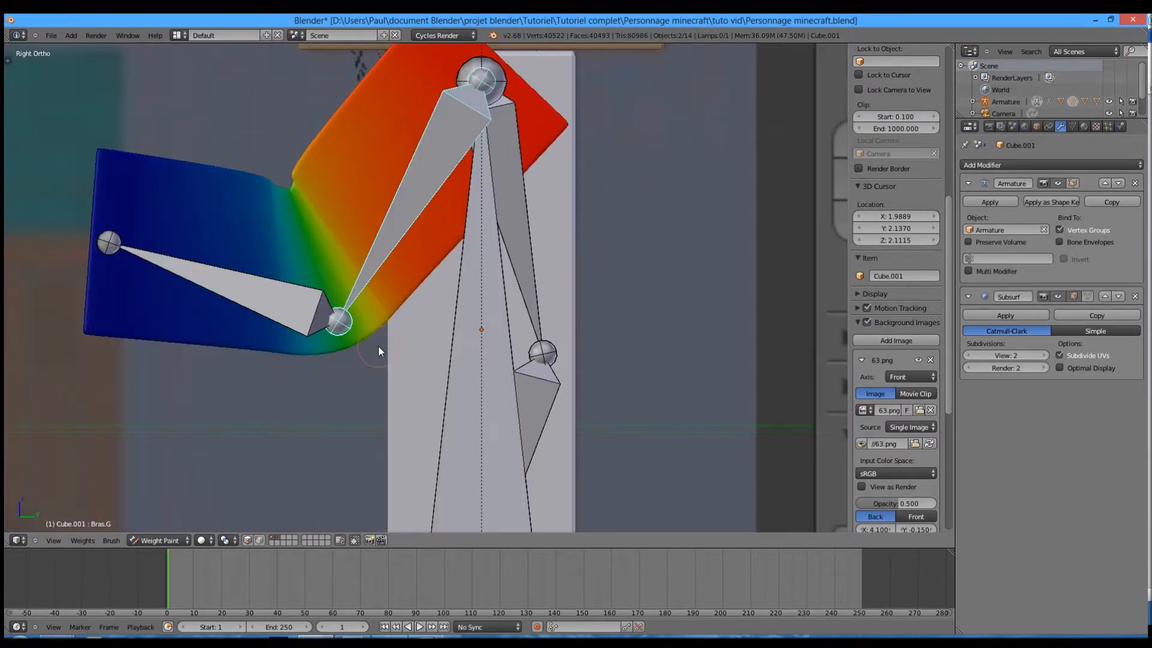
# Step: Clear the pose rotation of the left upper-arm and forearm bones so the arm hangs straight
pyautogui.hotkey('alt', 'r')
pyautogui.rightClick(409, 412)
pyautogui.hotkey('alt', 'r')
pyautogui.scroll(-3, 397, 411)
pyautogui.moveTo(394, 385); pyautogui.dragTo(588, 237, button='middle')
# Step: Examine the right arm mesh in Weight Paint mode, checking forearm bone Bras2.D's influence and comparing the bones of both arms
pyautogui.rightClick(589, 238)
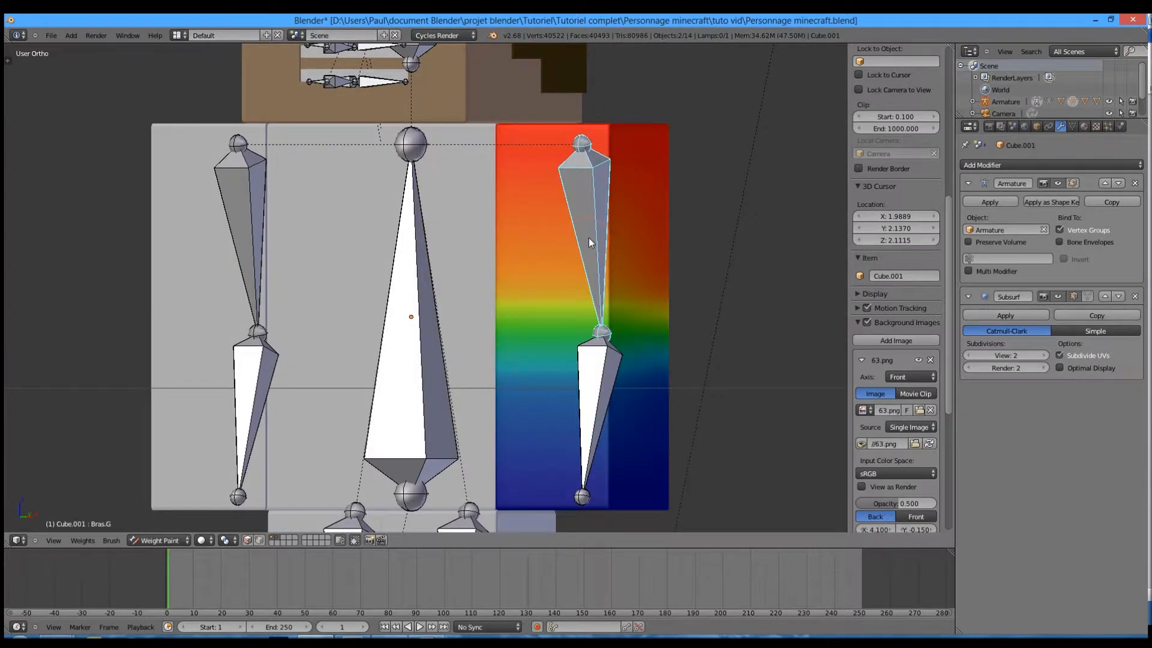
pyautogui.hotkey('ctrl', 'Tab')
pyautogui.rightClick(210, 258)
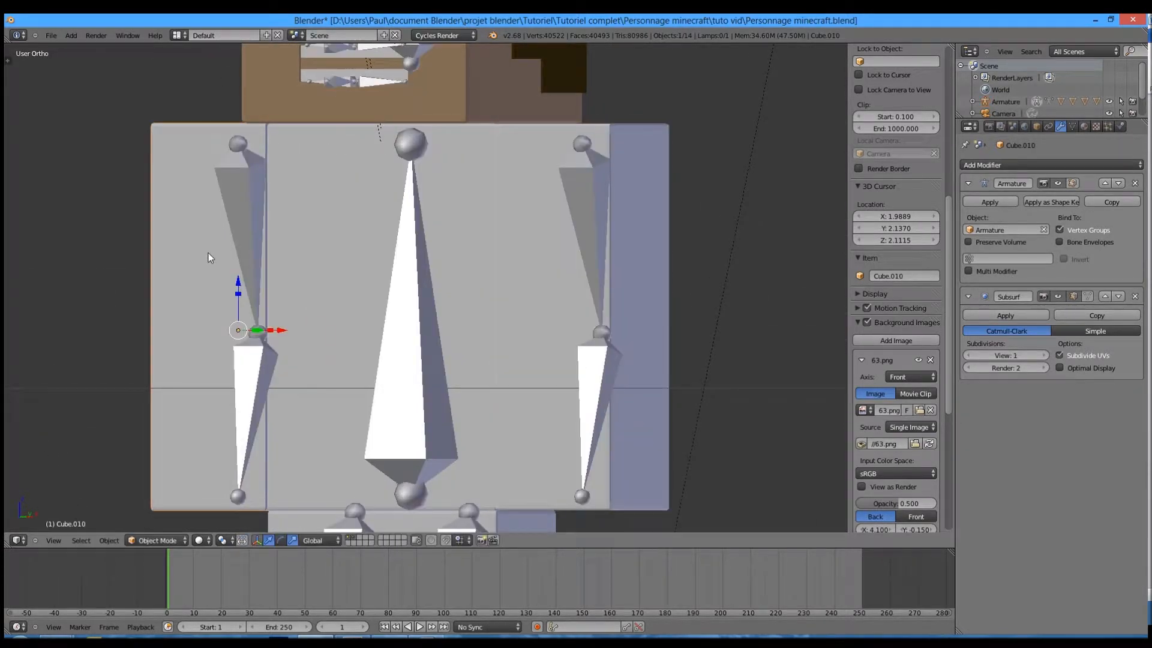
pyautogui.hotkey('ctrl', 'Tab')
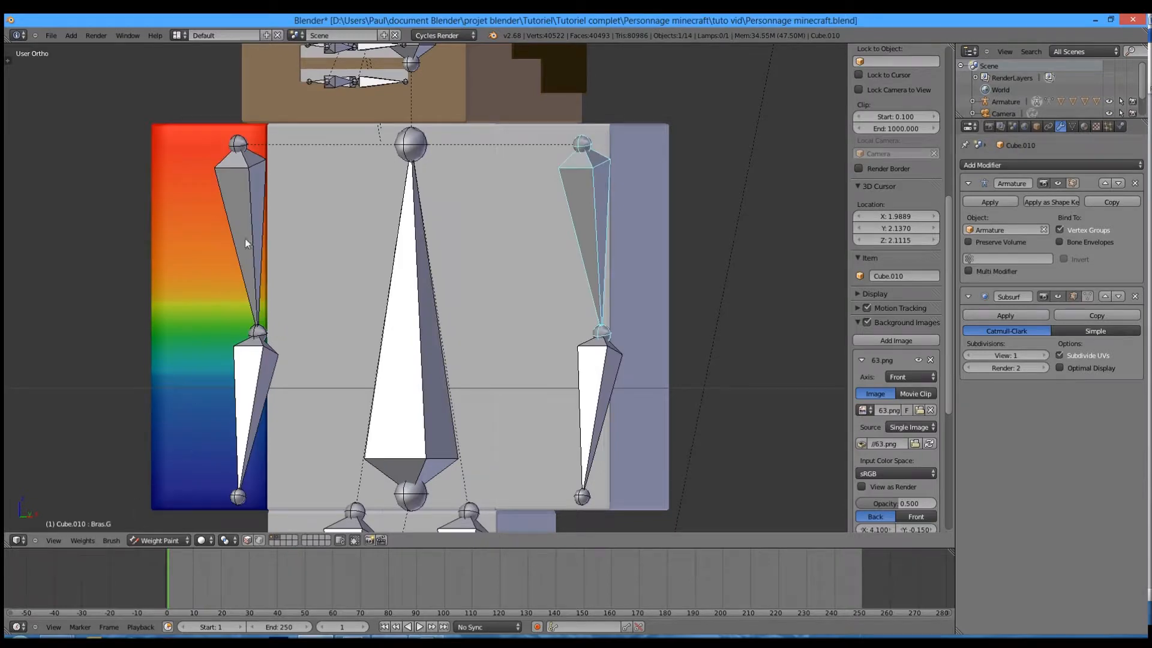
pyautogui.rightClick(252, 382)
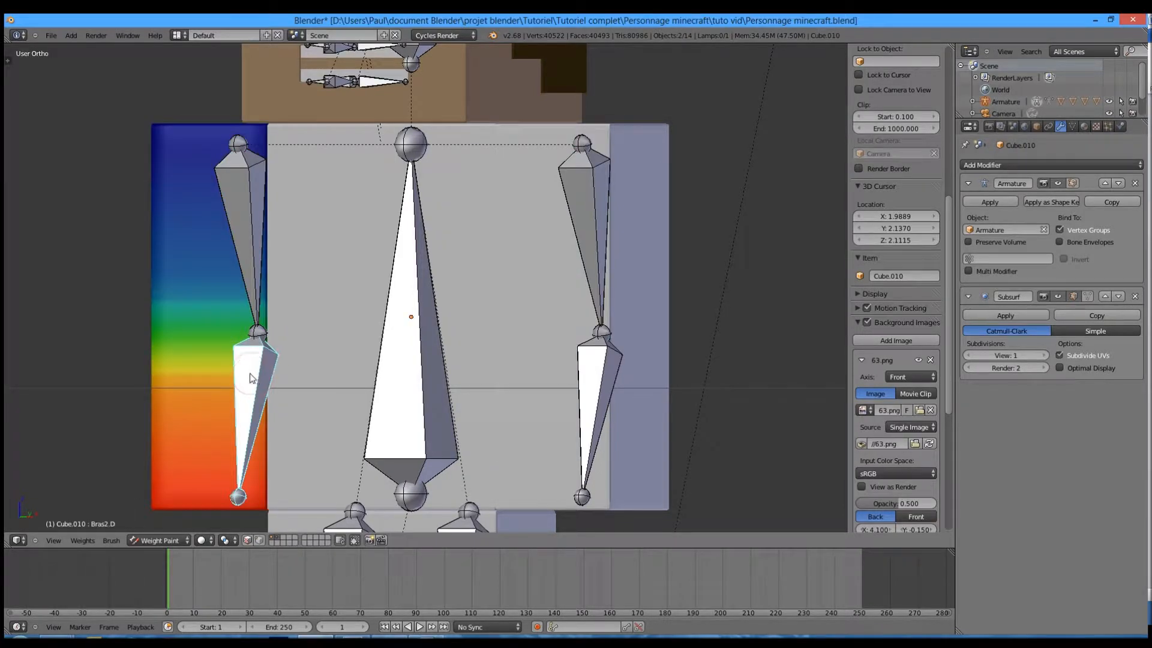
pyautogui.hotkey('ctrl', 'Tab')
pyautogui.hotkey('ctrl', 'Tab')
pyautogui.scroll(-2, 240, 372)
pyautogui.moveTo(216, 321); pyautogui.dragTo(324, 305, button='middle')
pyautogui.scroll(2, 324, 305)
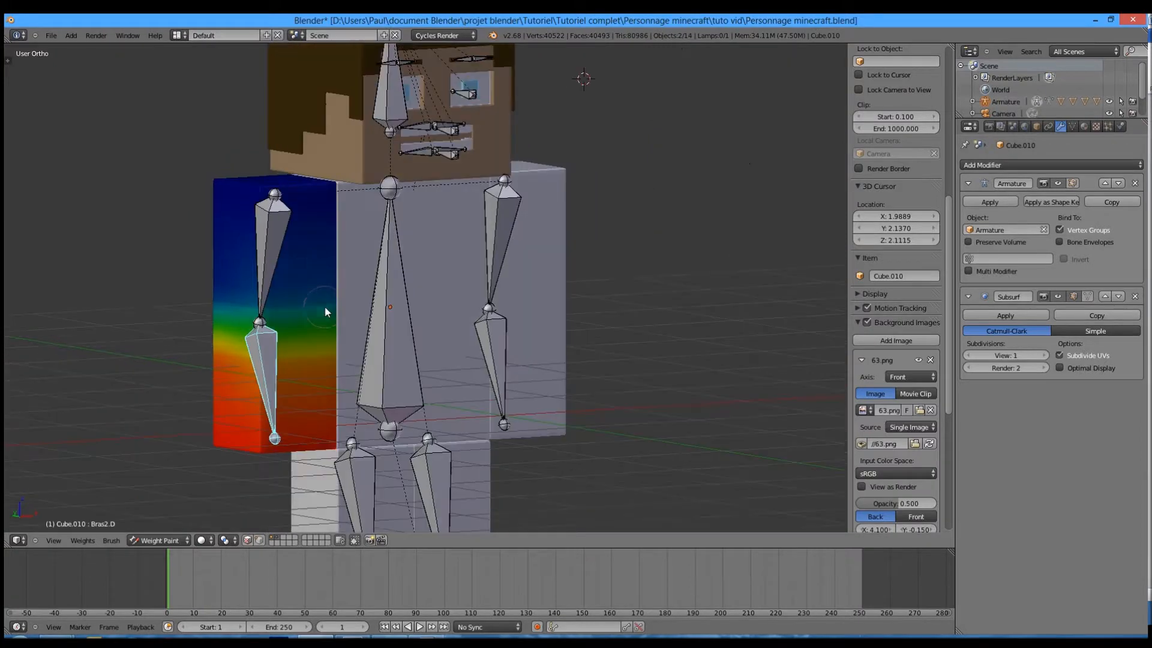
pyautogui.rightClick(280, 257)
pyautogui.rightClick(264, 363)
pyautogui.rightClick(539, 269)
pyautogui.rightClick(504, 344)
# Step: Examine the leg meshes in Weight Paint mode, checking Jambe.D on the right leg and the upper-leg bones on the left leg
pyautogui.keyDown('shift'); pyautogui.moveTo(333, 386); pyautogui.dragTo(323, 234, button='middle'); pyautogui.keyUp('shift')
pyautogui.rightClick(305, 401)
pyautogui.rightClick(352, 351)
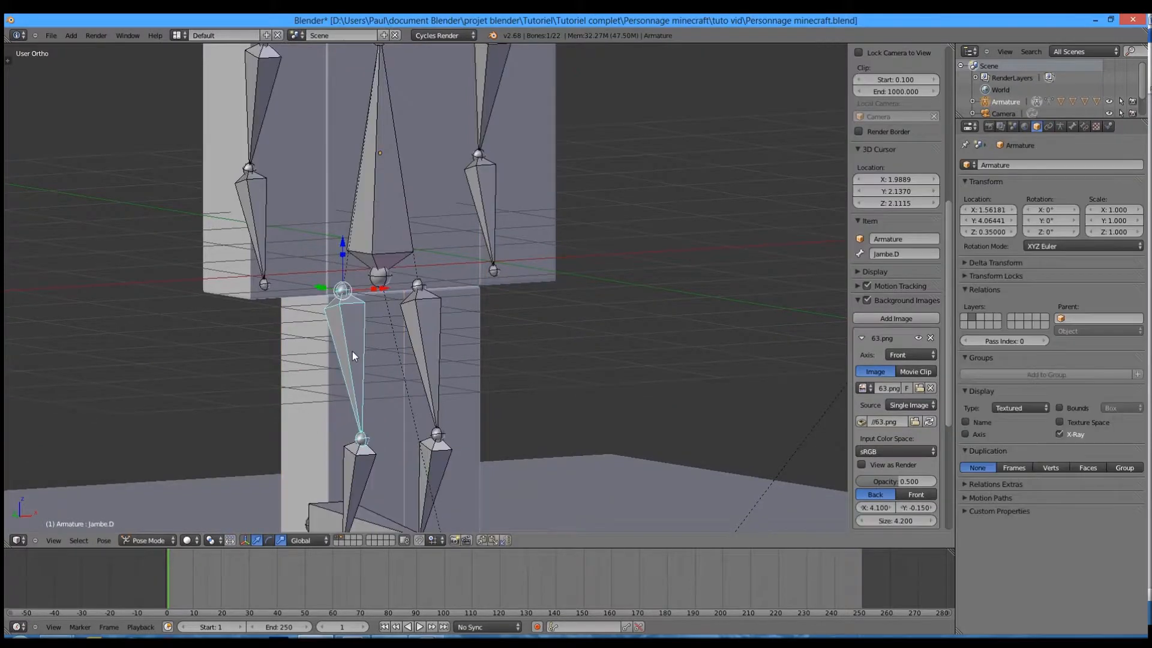
pyautogui.rightClick(300, 376)
pyautogui.hotkey('ctrl', 'Tab')
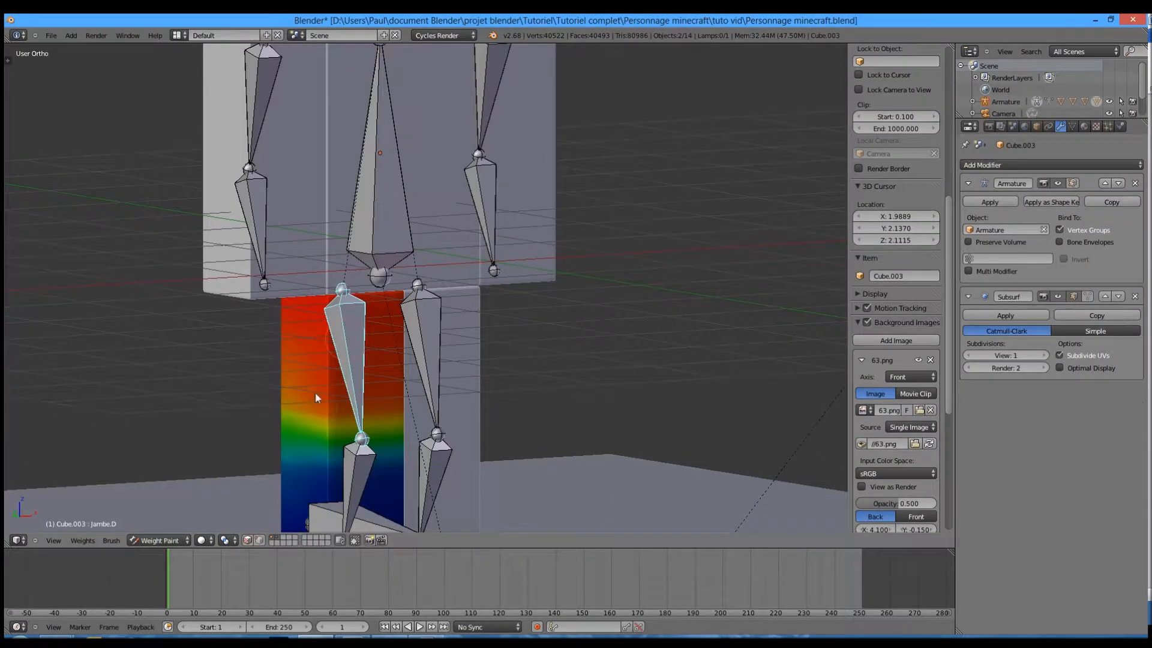
pyautogui.keyDown('shift'); pyautogui.moveTo(315, 391); pyautogui.dragTo(431, 294, button='middle'); pyautogui.keyUp('shift')
pyautogui.rightClick(431, 293)
pyautogui.hotkey('ctrl', 'Tab')
pyautogui.rightClick(432, 281)
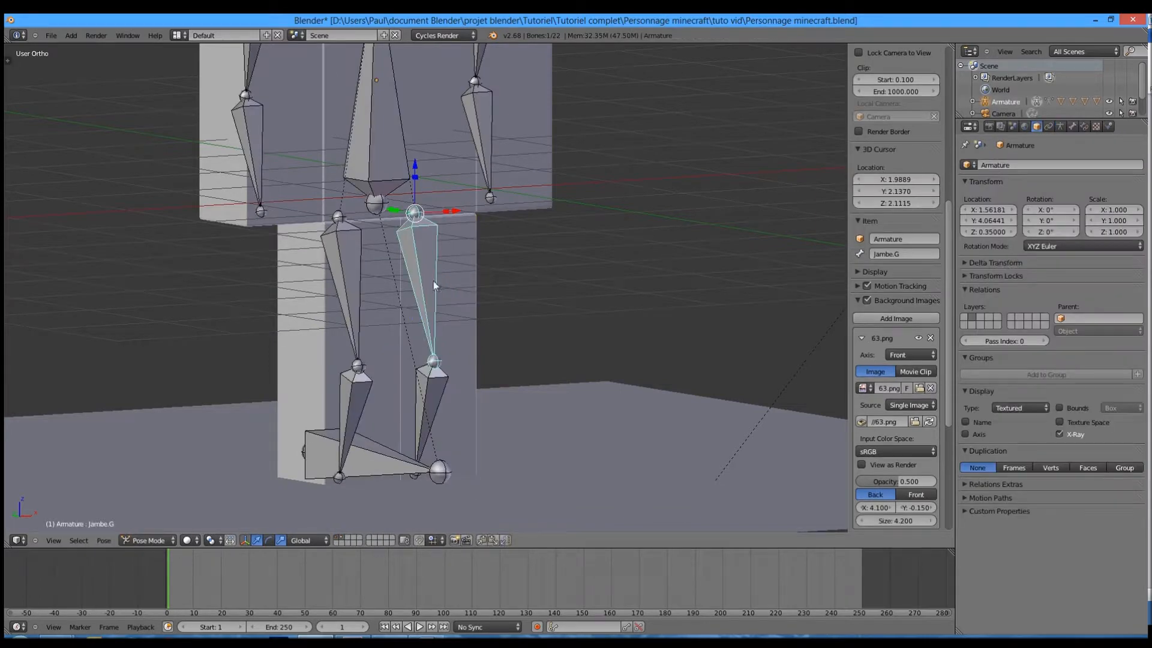
pyautogui.rightClick(466, 283)
pyautogui.hotkey('ctrl', 'Tab')
pyautogui.rightClick(355, 294)
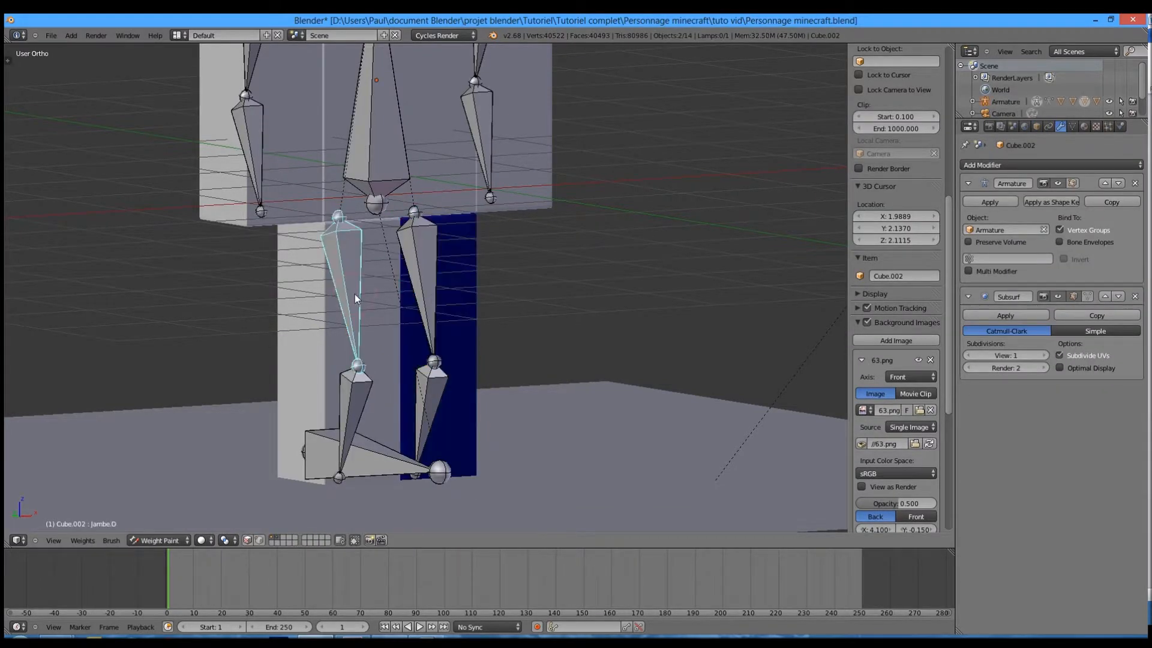
# Step: Show the lower-leg bone Jambe2.D's weights on the right leg mesh in Weight Paint mode with wireframe shading
pyautogui.rightClick(354, 294)
pyautogui.rightClick(343, 296)
pyautogui.rightClick(300, 416)
pyautogui.rightClick(348, 402)
pyautogui.rightClick(291, 405)
pyautogui.rightClick(355, 398)
pyautogui.moveTo(304, 406)
pyautogui.mouseDown(button='middle')
pyautogui.moveTo(264, 365)
pyautogui.moveTo(183, 398)
pyautogui.moveTo(308, 427)
pyautogui.moveTo(274, 440)
pyautogui.moveTo(480, 426)
pyautogui.moveTo(321, 445)
pyautogui.mouseUp(button='middle')
pyautogui.press('z')
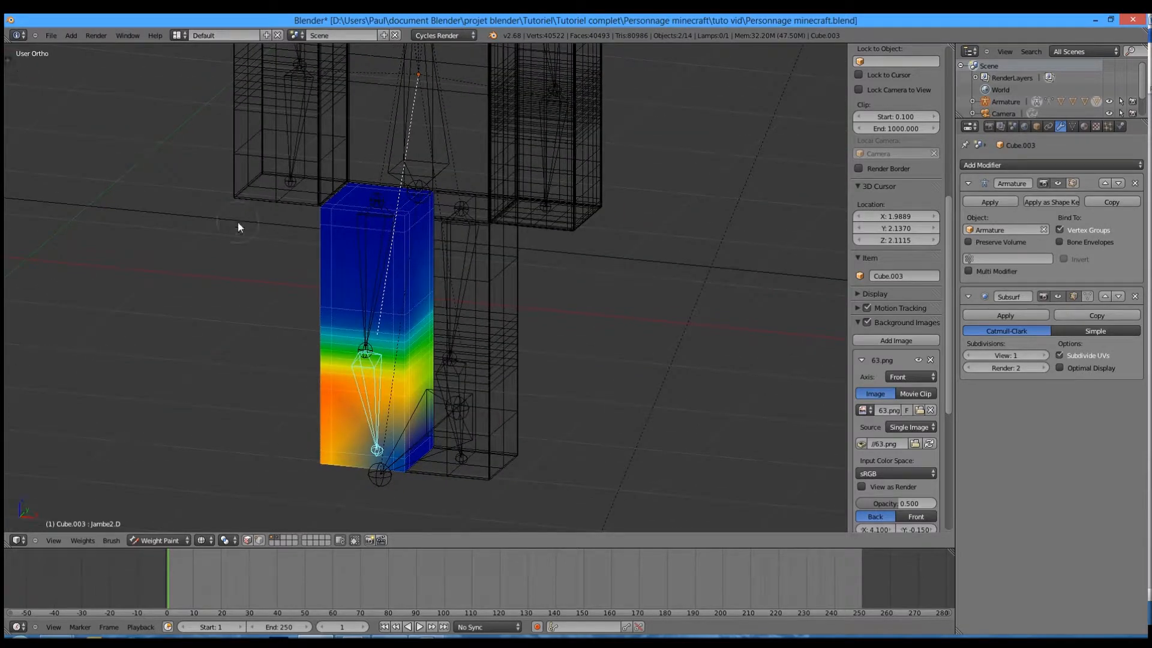
# Step: Open the brush settings and paint weight 1.000 for Jambe2.D around the bottom of the right leg mesh
pyautogui.press('n')
pyautogui.press('n')
pyautogui.click(7, 61)
pyautogui.scroll(10, 69, 143)
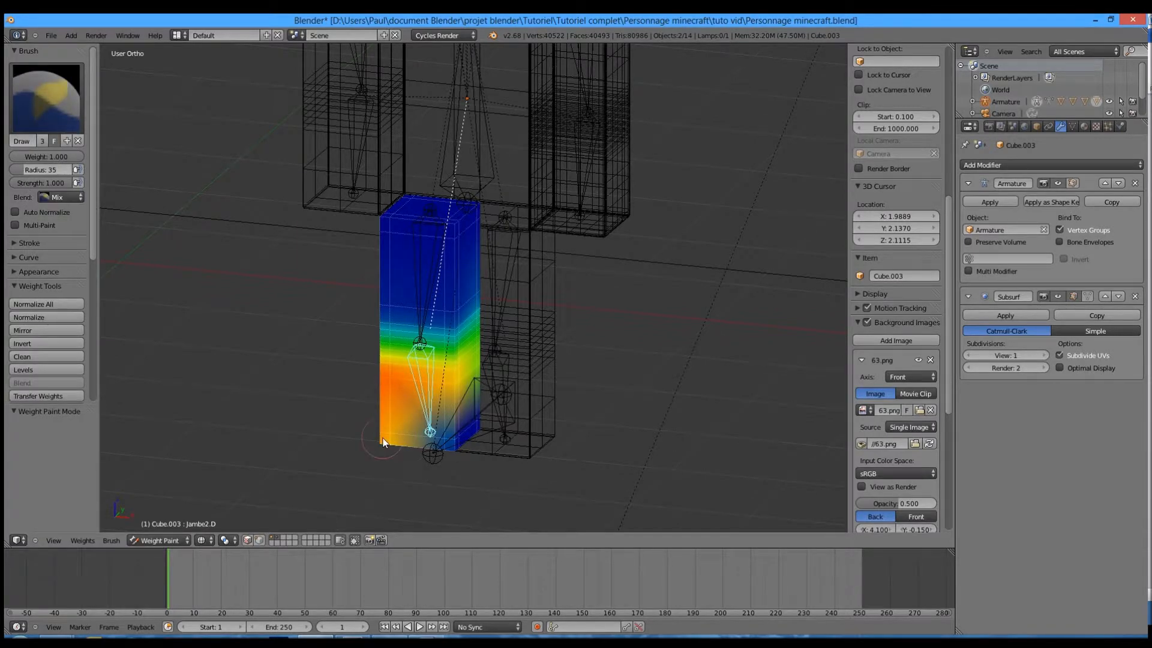
pyautogui.moveTo(382, 441); pyautogui.dragTo(485, 433)
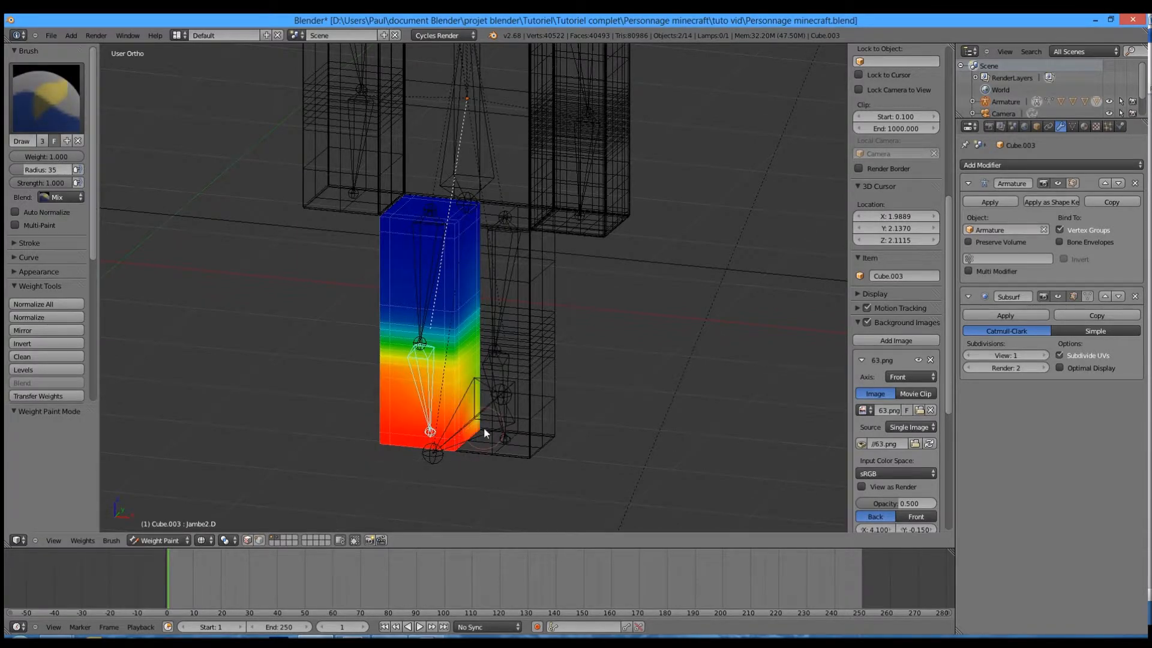
pyautogui.moveTo(478, 424); pyautogui.dragTo(331, 414, button='middle')
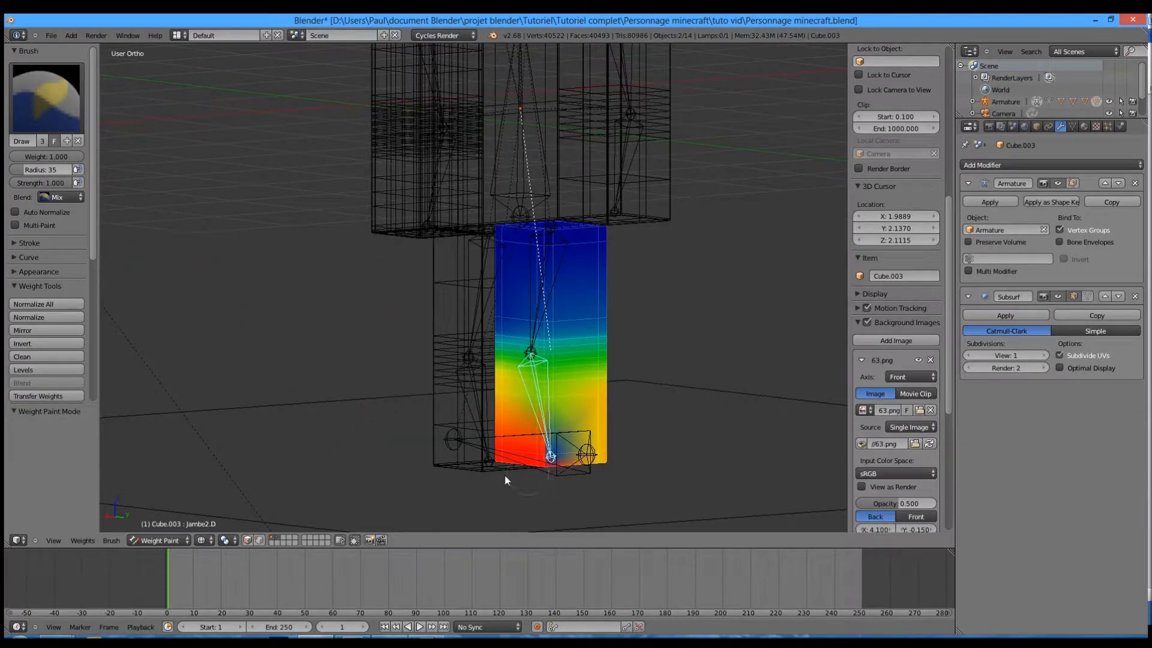
pyautogui.moveTo(506, 480); pyautogui.dragTo(513, 463)
pyautogui.moveTo(533, 467)
pyautogui.mouseDown(button='middle')
pyautogui.moveTo(553, 434)
pyautogui.moveTo(534, 483)
pyautogui.mouseUp(button='middle')
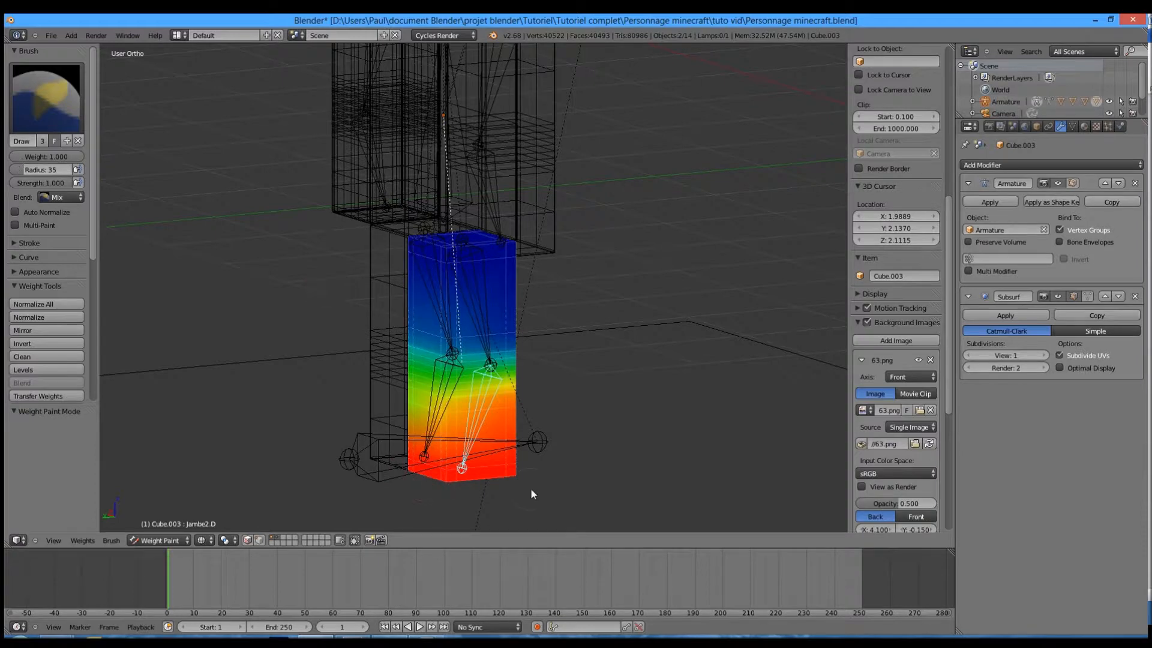
# Step: Try a brush weight of 0.034 on the bottom corner of the right leg and repaint that corner with weight 1.000
pyautogui.moveTo(74, 159); pyautogui.dragTo(18, 157)
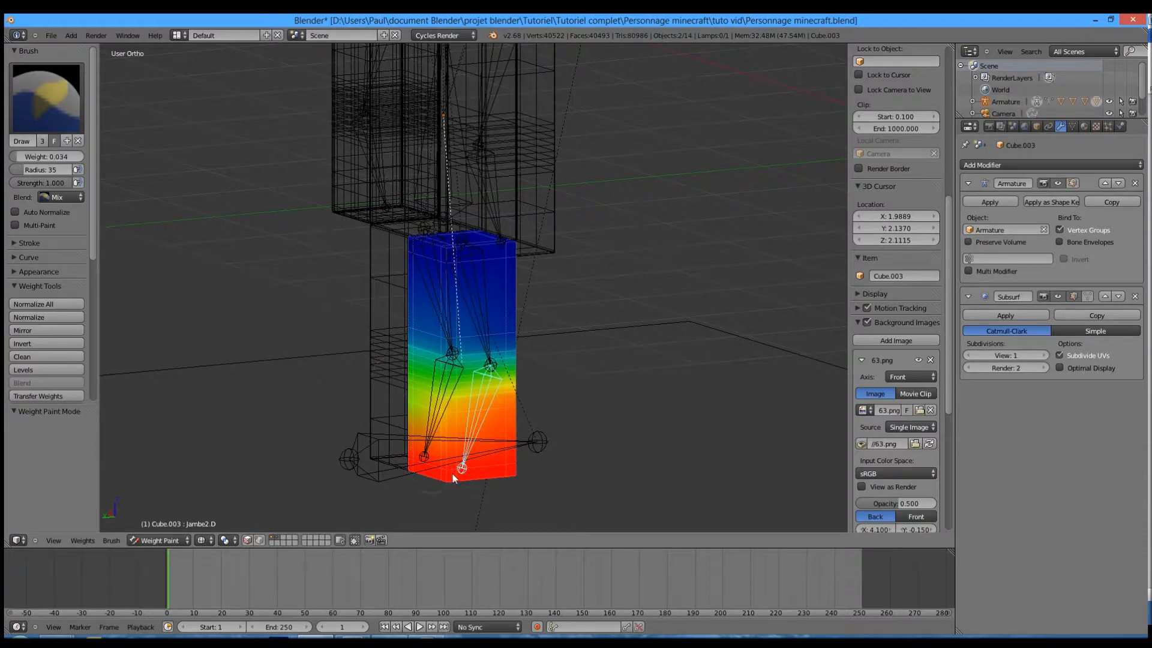
pyautogui.moveTo(454, 478); pyautogui.dragTo(452, 483)
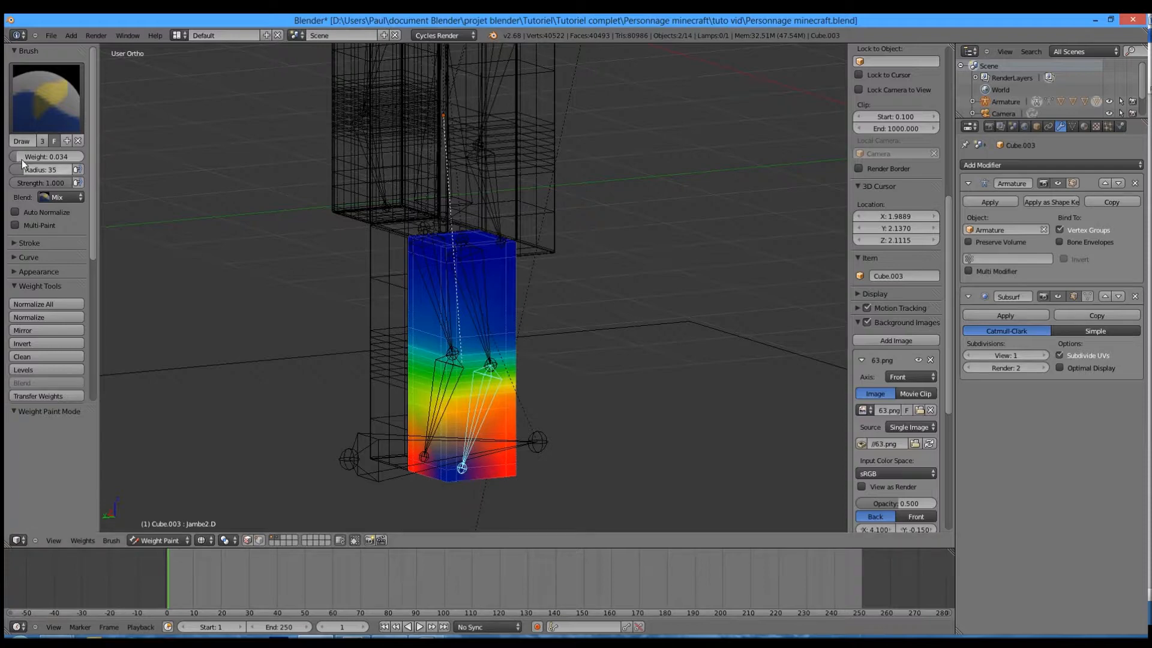
pyautogui.moveTo(24, 158); pyautogui.dragTo(90, 158)
pyautogui.moveTo(471, 459)
pyautogui.mouseDown()
pyautogui.moveTo(422, 478)
pyautogui.moveTo(471, 486)
pyautogui.mouseUp()
pyautogui.moveTo(264, 427)
pyautogui.mouseDown(button='middle')
pyautogui.moveTo(378, 417)
pyautogui.moveTo(424, 444)
pyautogui.moveTo(172, 178)
pyautogui.mouseUp(button='middle')
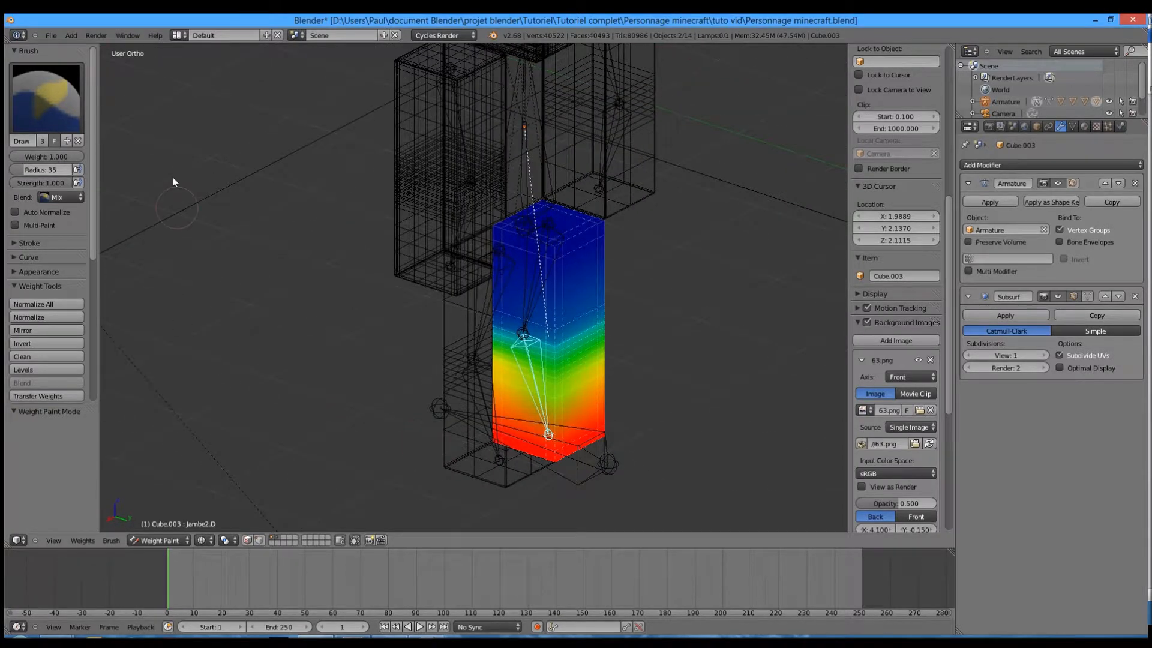
# Step: Set the weight brush's radius to 25 and its weight to 0.75 for the right leg's intermediate vertices
pyautogui.click(36, 171)
pyautogui.press('Return')
pyautogui.click(52, 157)
pyautogui.write('.75')
pyautogui.press('Return')
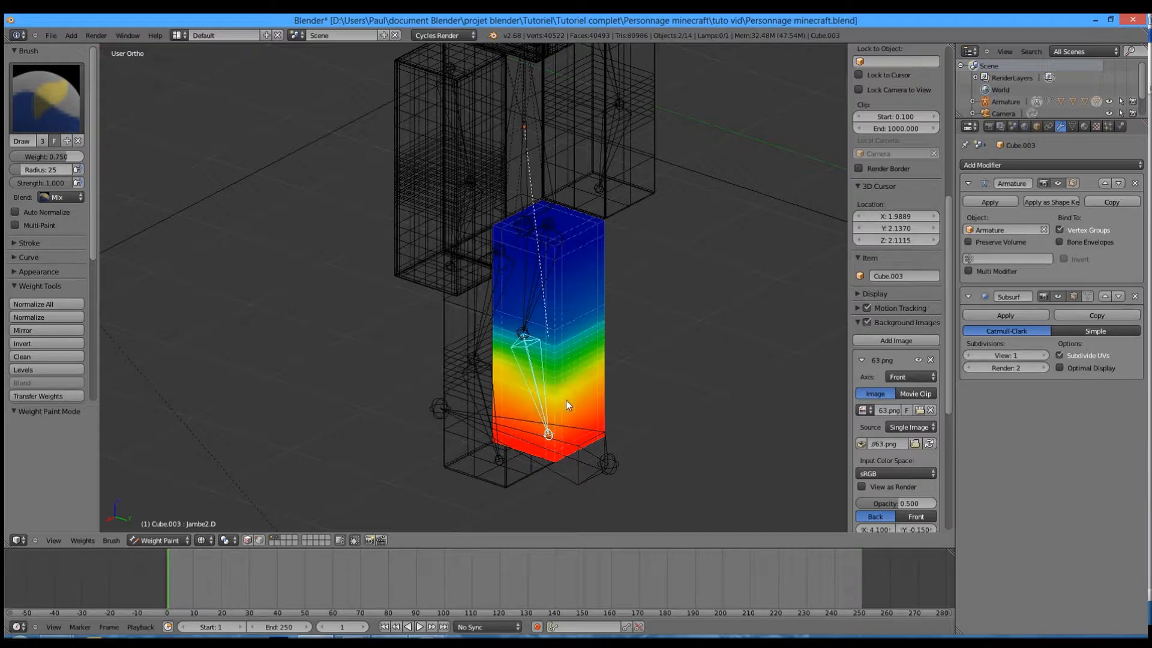
pyautogui.moveTo(541, 401)
pyautogui.mouseDown(button='middle')
pyautogui.moveTo(477, 376)
pyautogui.moveTo(330, 362)
pyautogui.moveTo(420, 366)
pyautogui.mouseUp(button='middle')
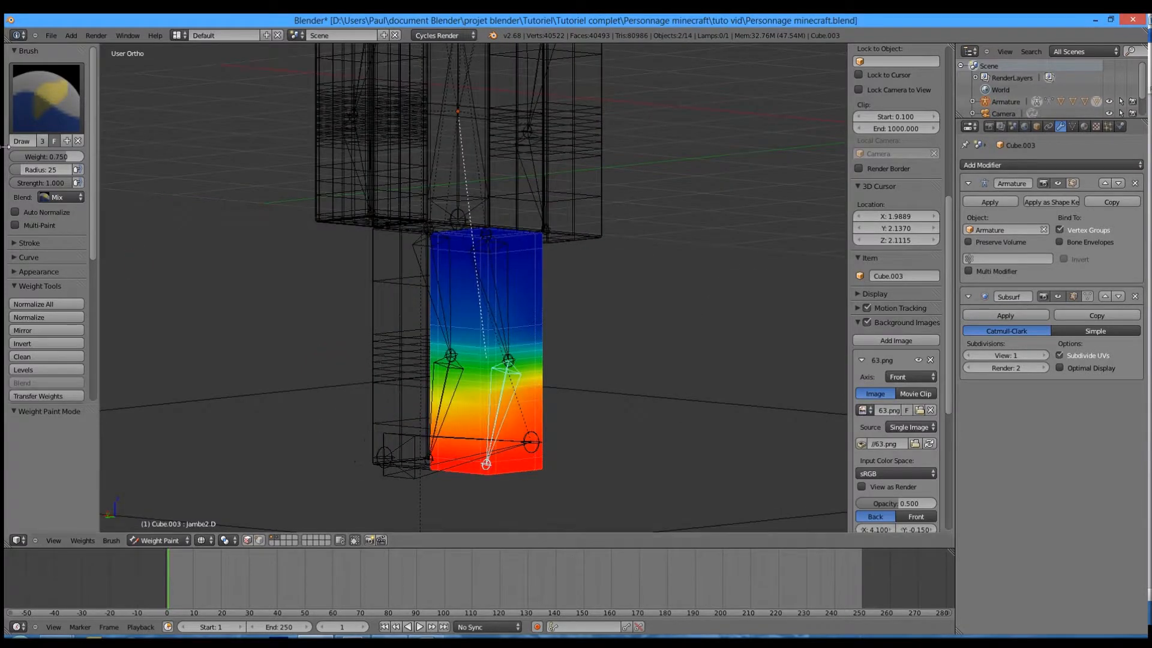
# Step: Set the brush weight to 0.8 and check the lower-leg weights from several sides of the right leg
pyautogui.click(51, 155)
pyautogui.write('.8')
pyautogui.press('Return')
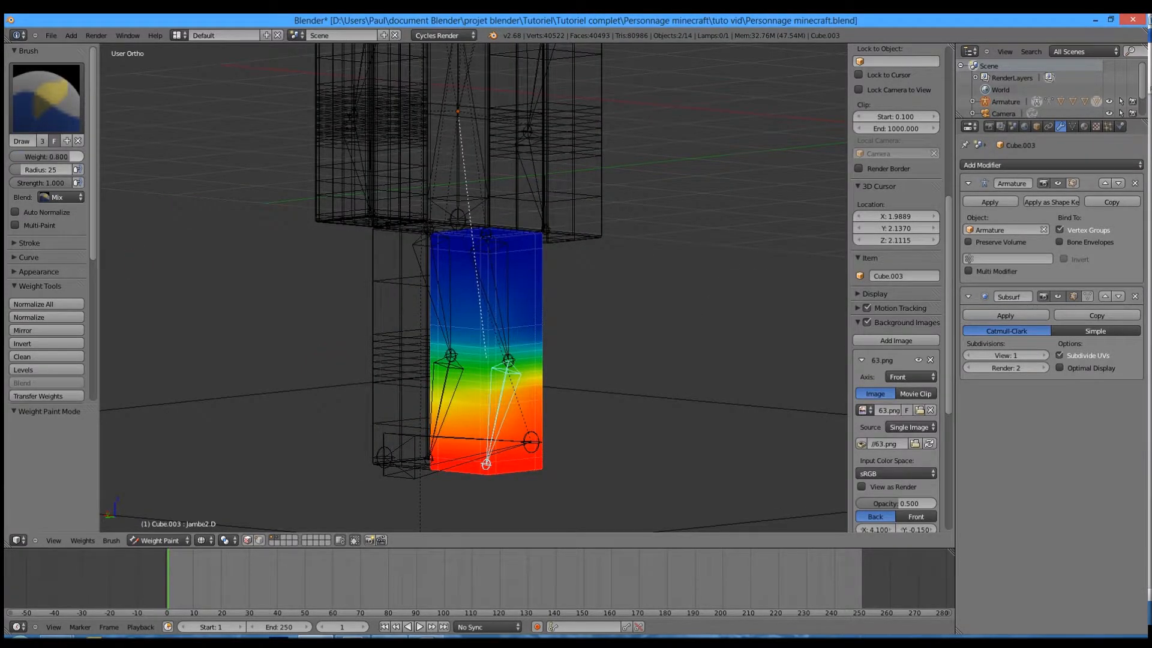
pyautogui.moveTo(480, 363); pyautogui.dragTo(585, 441, button='middle')
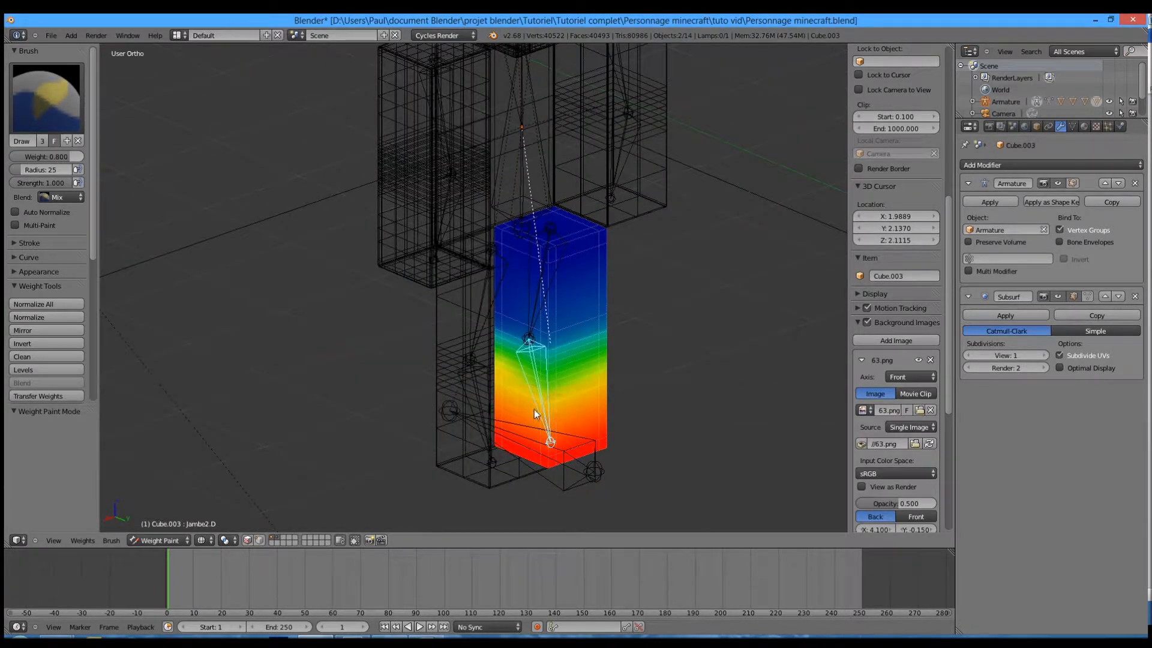
pyautogui.moveTo(503, 408)
pyautogui.mouseDown(button='middle')
pyautogui.moveTo(614, 382)
pyautogui.moveTo(513, 392)
pyautogui.mouseUp(button='middle')
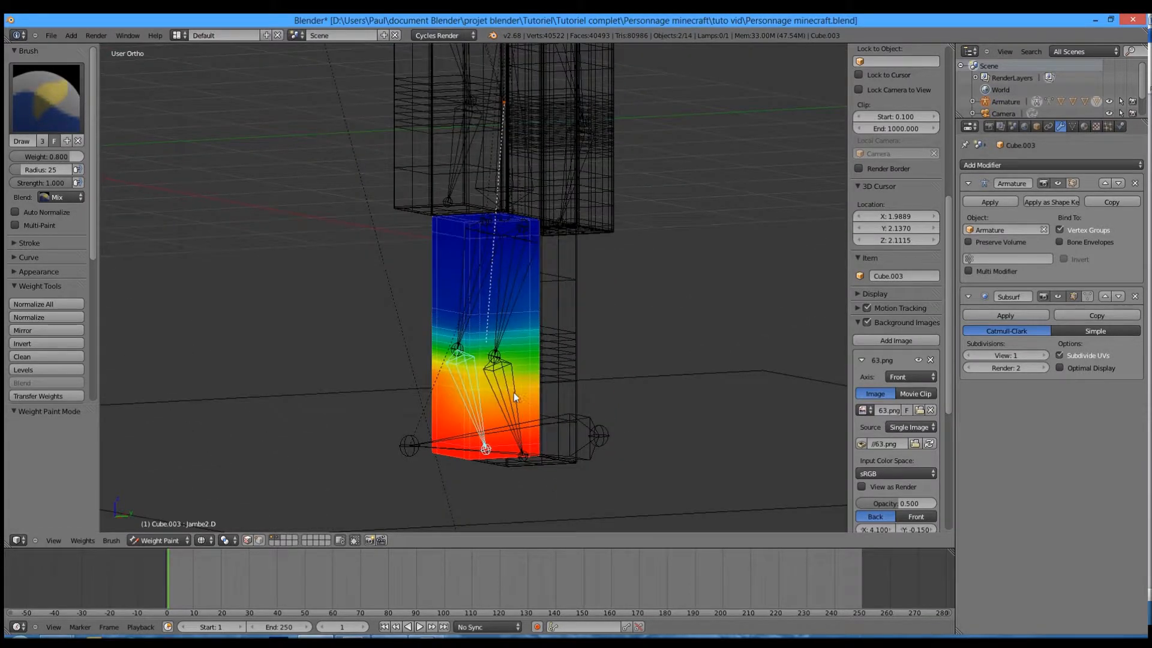
# Step: Set the brush weight to 0.85 and even out Jambe2.D's weights below the right knee on all sides
pyautogui.click(34, 158)
pyautogui.write('50')
pyautogui.press('Return')
pyautogui.moveTo(499, 363); pyautogui.dragTo(426, 145, button='middle')
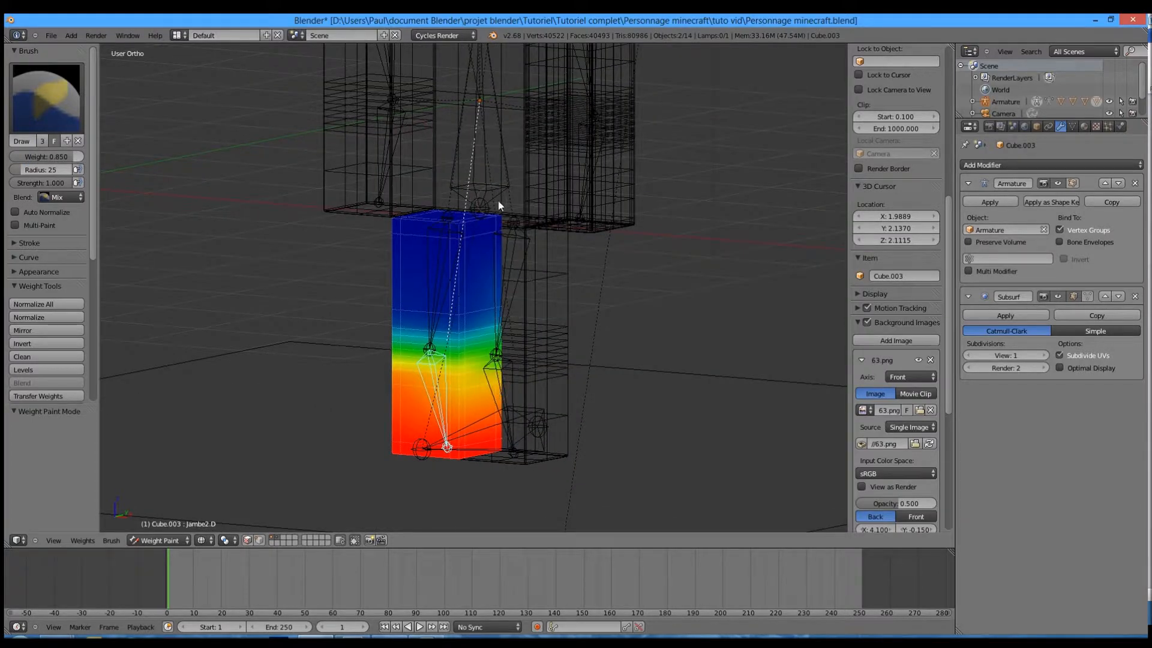
pyautogui.moveTo(459, 226)
pyautogui.mouseDown(button='middle')
pyautogui.moveTo(520, 295)
pyautogui.moveTo(542, 419)
pyautogui.moveTo(535, 395)
pyautogui.moveTo(470, 391)
pyautogui.moveTo(574, 368)
pyautogui.mouseUp(button='middle')
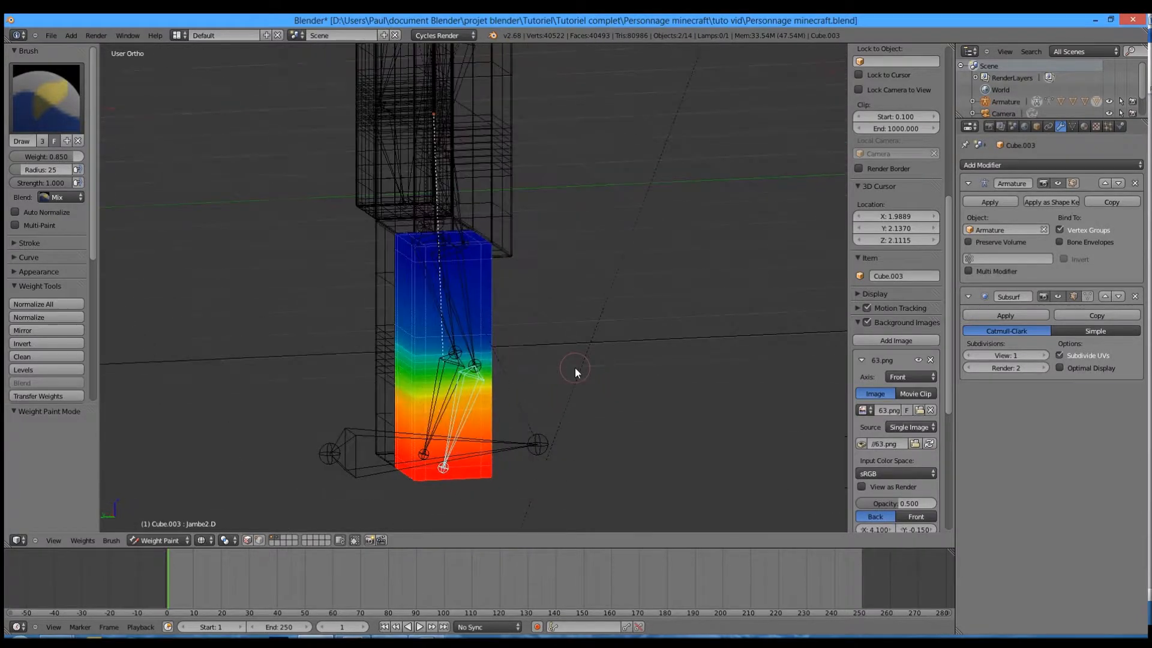
# Step: Return to solid shading and try rotating the lower-leg bone Jambe2.D to test the right leg's deformation
pyautogui.press('KP_1')
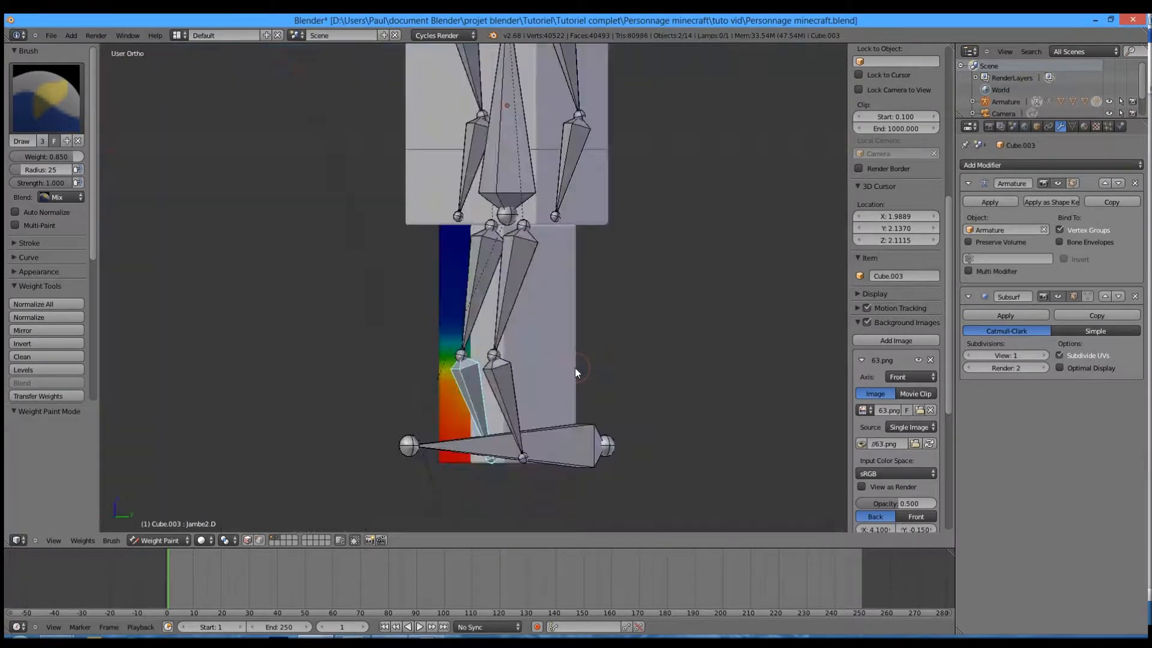
pyautogui.scroll(2, 575, 369)
pyautogui.press('Tab')
pyautogui.press('Tab')
pyautogui.moveTo(411, 396); pyautogui.dragTo(534, 398, button='middle')
pyautogui.press('r')
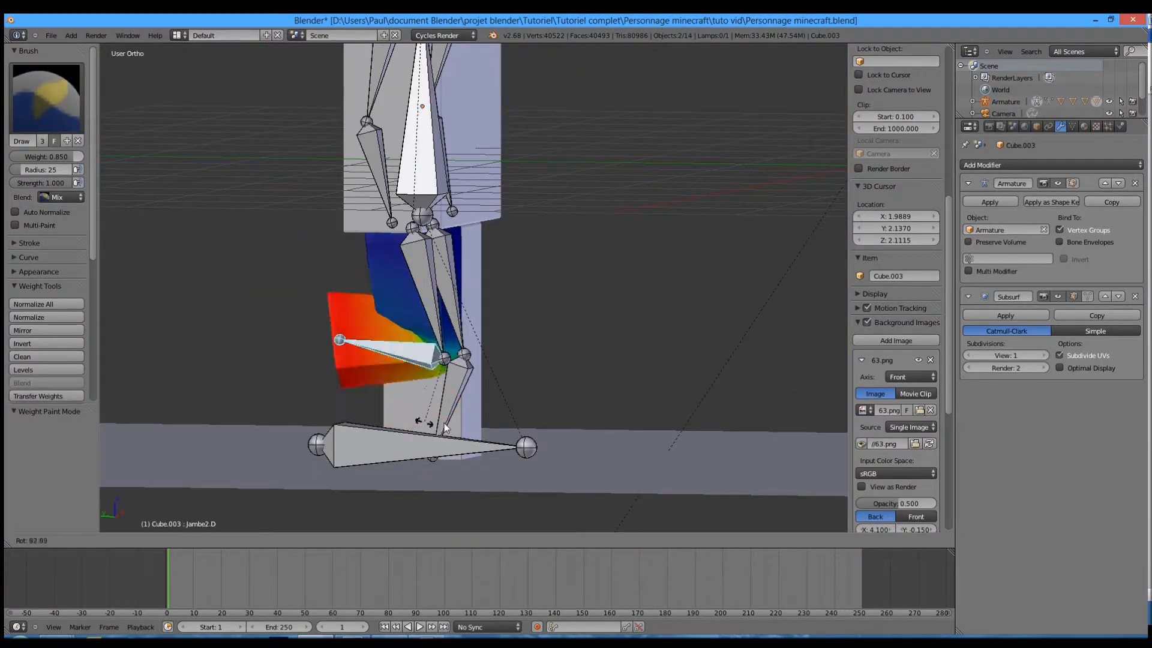
pyautogui.rightClick(442, 420)
pyautogui.press('r')
pyautogui.rightClick(444, 429)
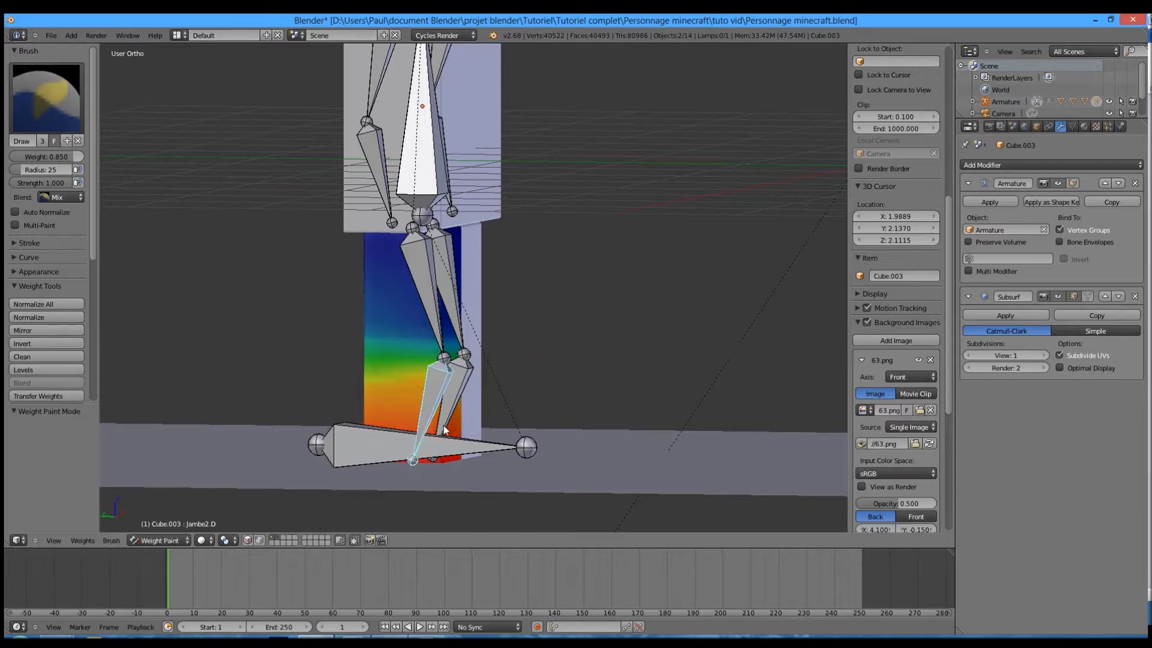
pyautogui.press('r')
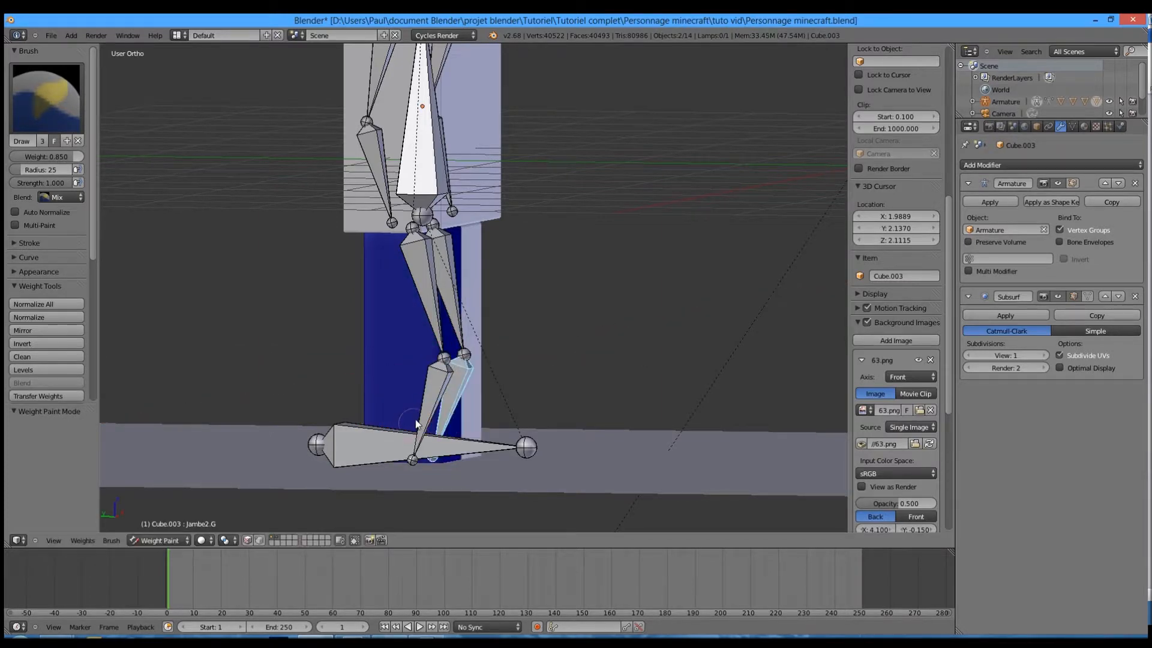
# Step: Test the right leg's deformation by trying to rotate the lower-leg bone Jambe2.D about X and in the left side view
pyautogui.rightClick(435, 408)
pyautogui.press('r')
pyautogui.press('x')
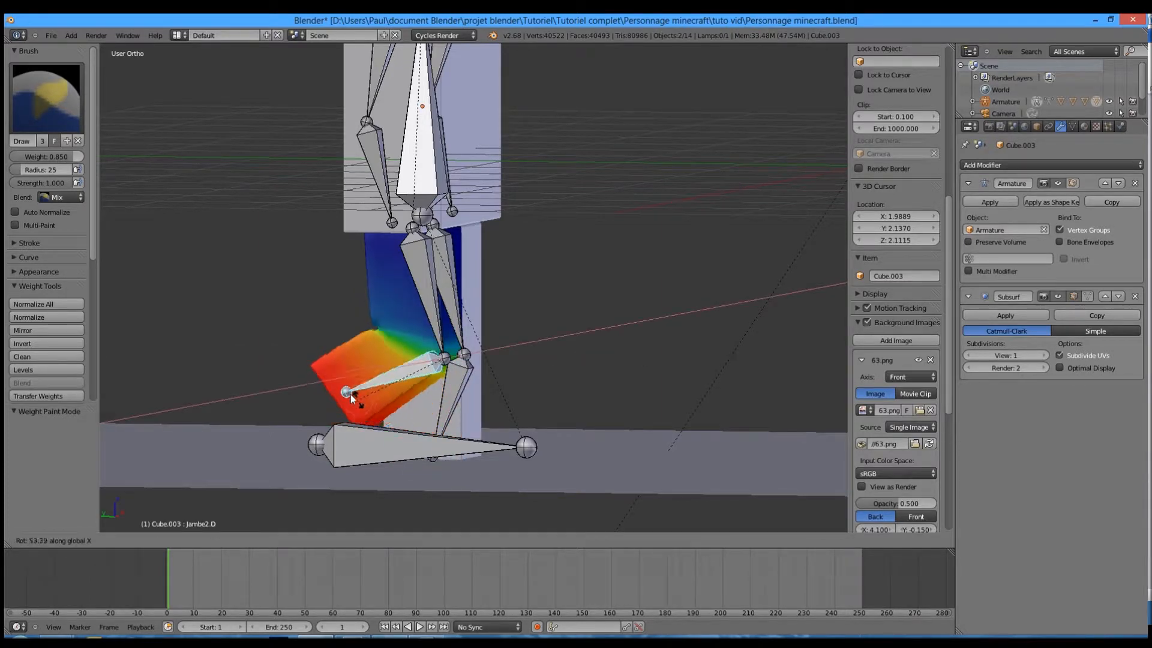
pyautogui.rightClick(389, 406)
pyautogui.press('ctrl+KP_3')
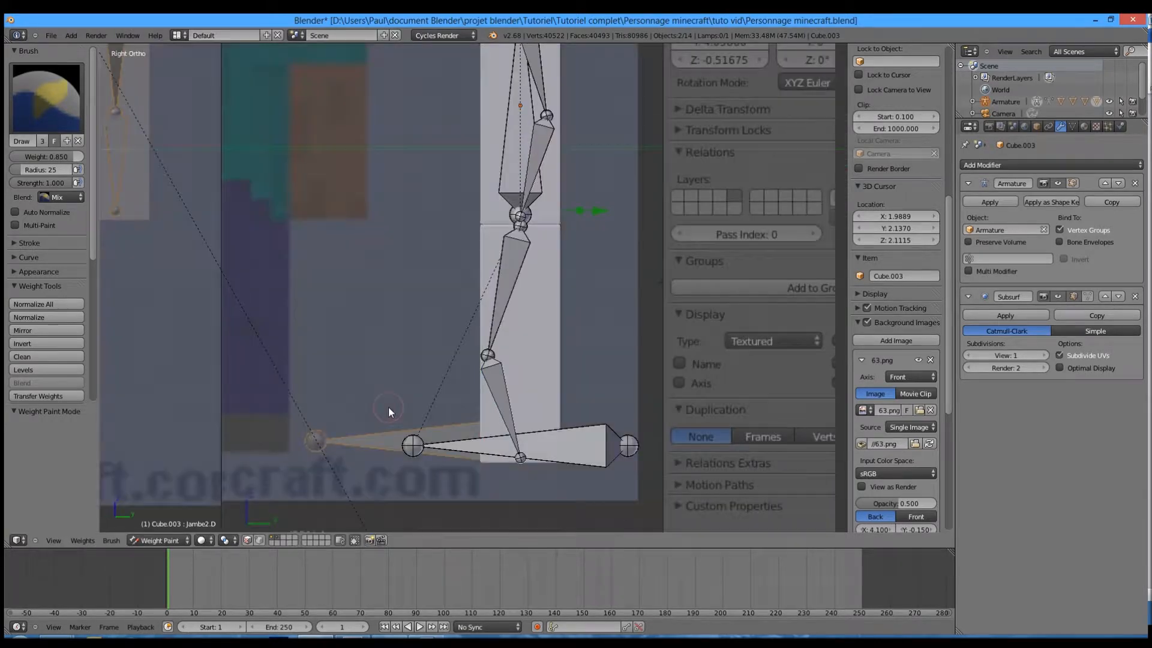
pyautogui.press('r')
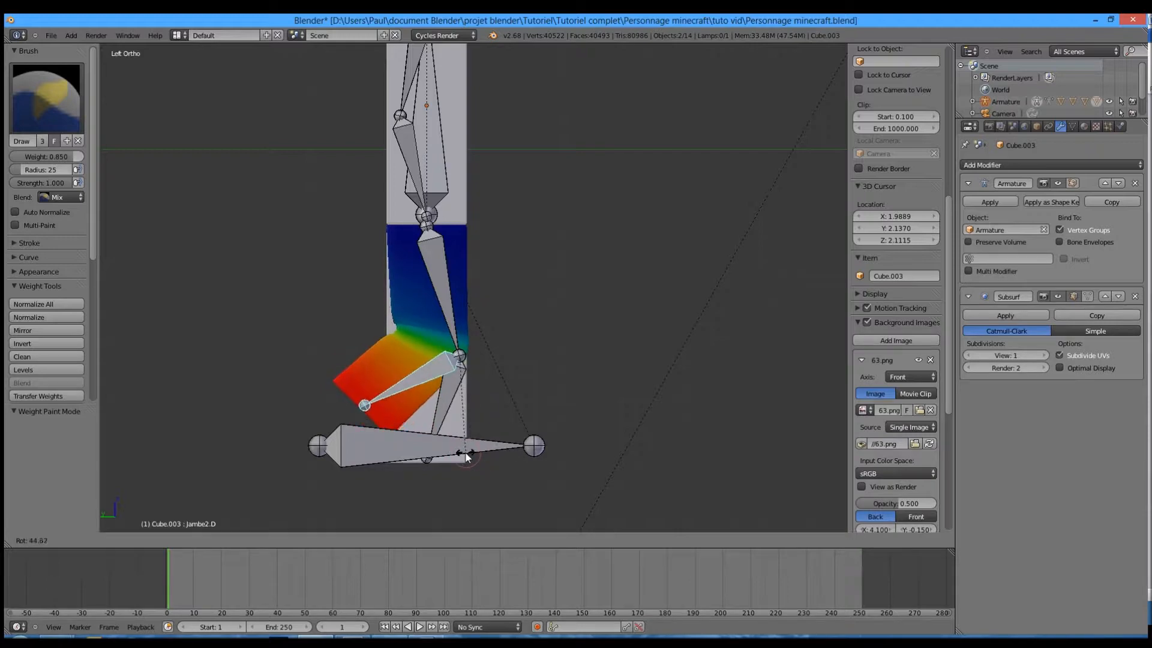
pyautogui.rightClick(543, 459)
pyautogui.moveTo(548, 398); pyautogui.dragTo(491, 408, button='middle')
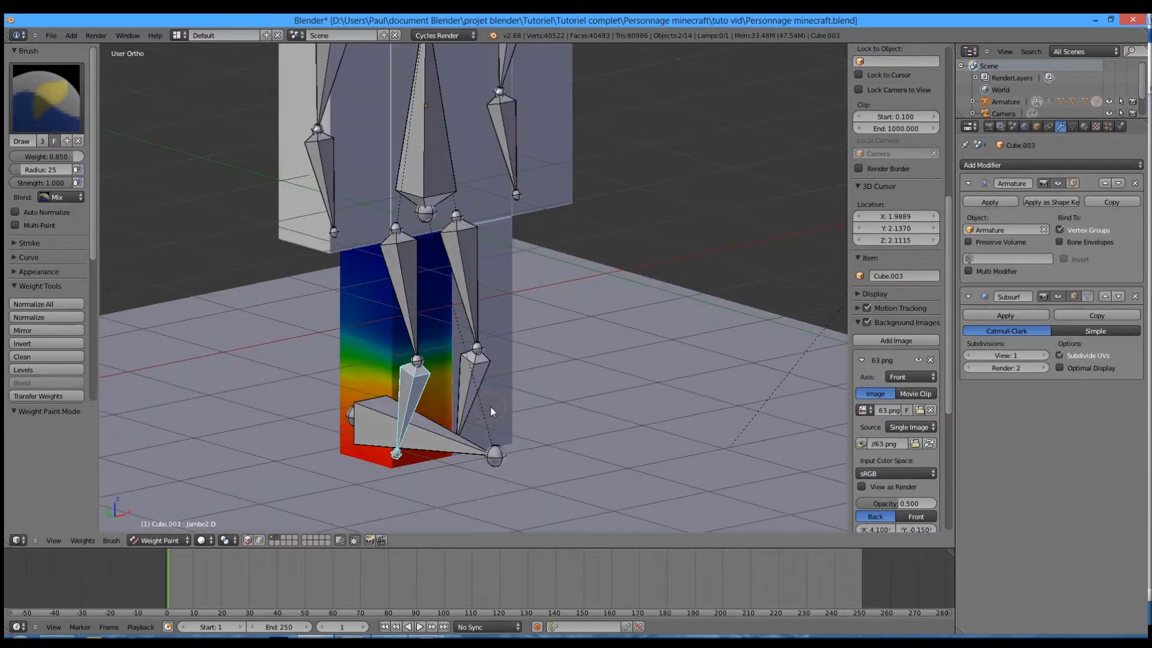
# Step: Paint Jambe2.G's weights on the left leg below the knee in wireframe shading, using brush weight 0.85
pyautogui.rightClick(490, 407)
pyautogui.rightClick(463, 389)
pyautogui.press('KP_3')
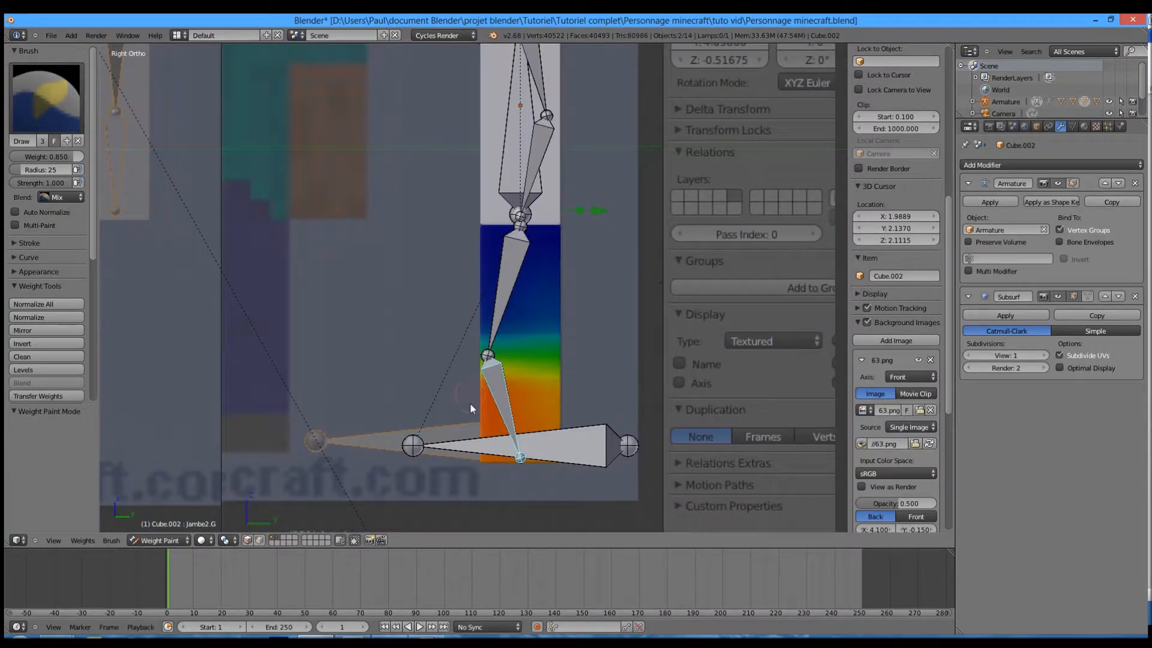
pyautogui.press('z')
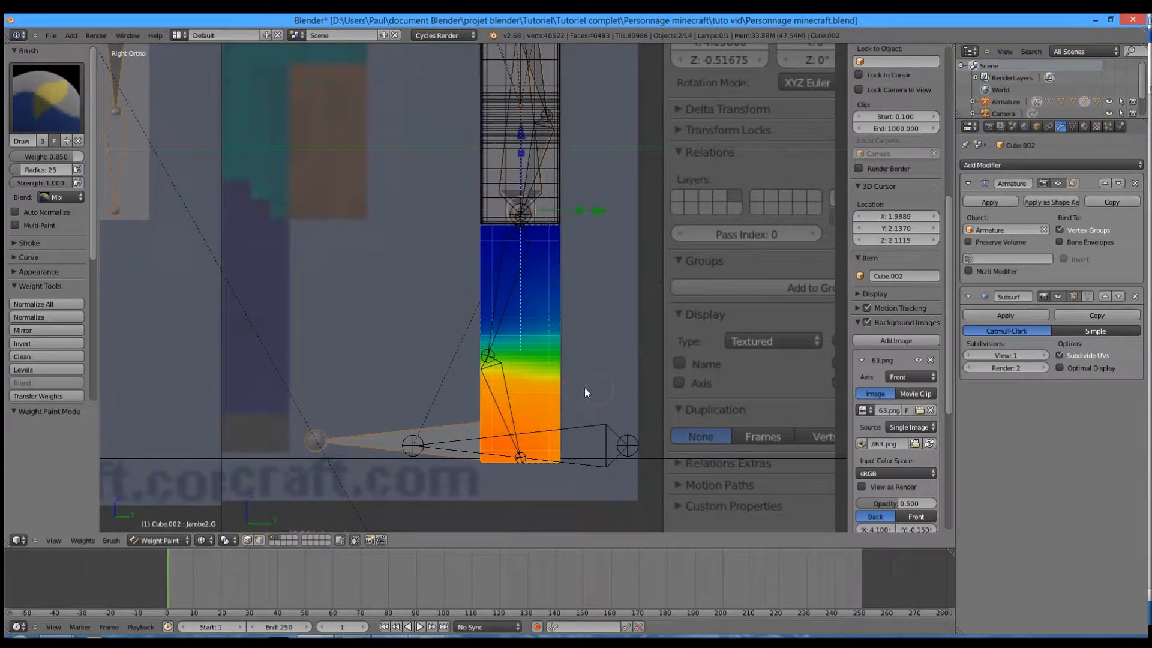
pyautogui.press('ctrl+KP_1')
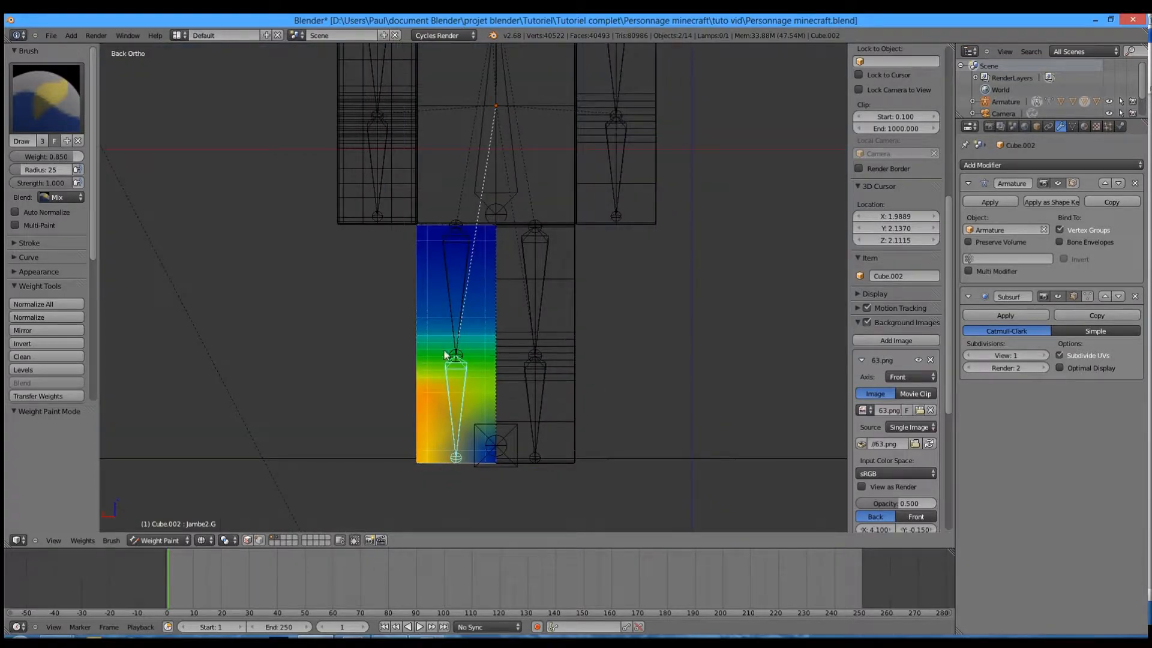
pyautogui.press('ctrl+KP_3')
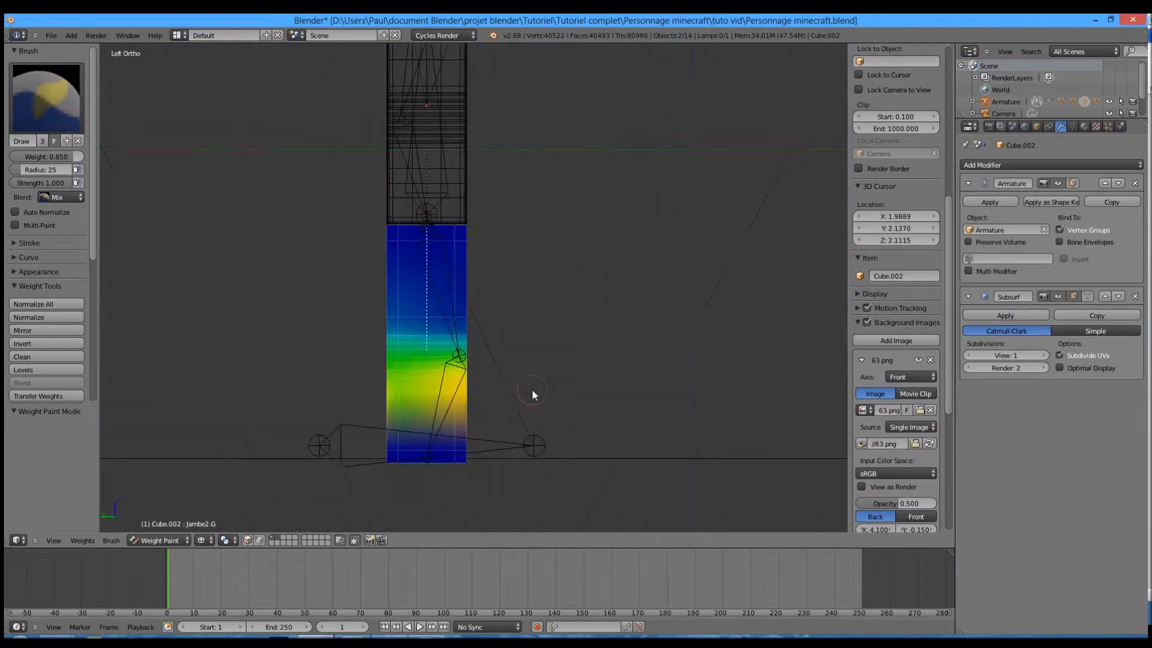
pyautogui.moveTo(380, 402); pyautogui.dragTo(441, 401)
# Step: Set the brush weight to 1 and strengthen Jambe2.G's weights along the foot end of the left leg
pyautogui.moveTo(29, 153); pyautogui.dragTo(355, 390)
pyautogui.moveTo(461, 456); pyautogui.dragTo(379, 463)
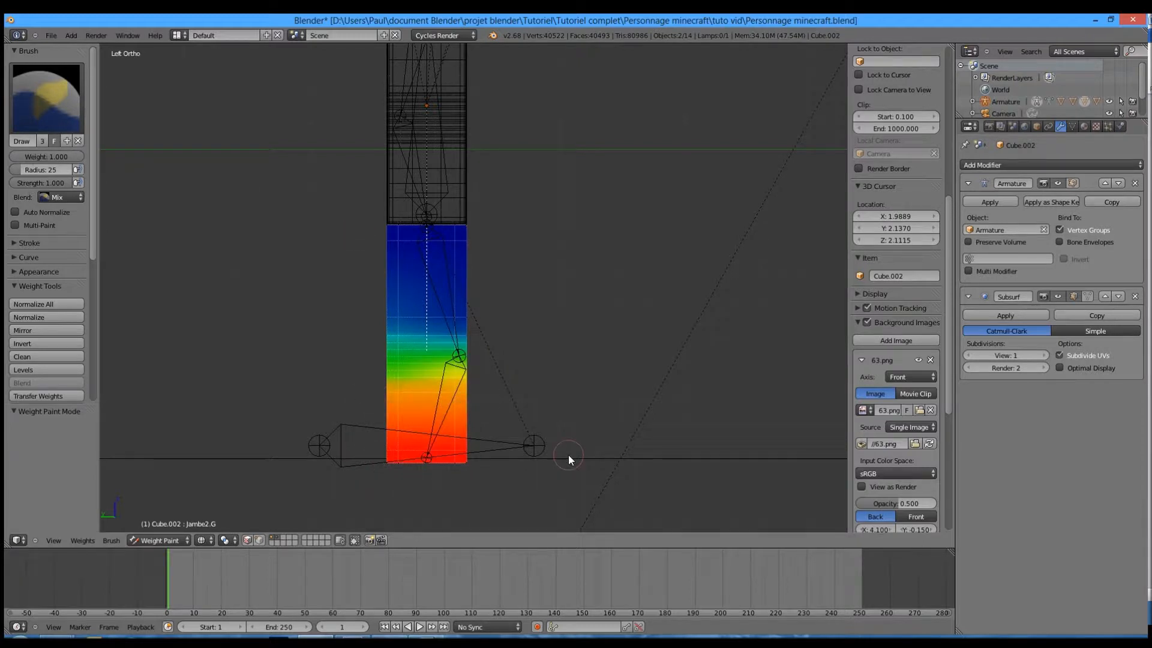
pyautogui.press('ctrl+KP_1')
pyautogui.moveTo(403, 463); pyautogui.dragTo(567, 473, button='middle')
pyautogui.scroll(-5, 502, 454)
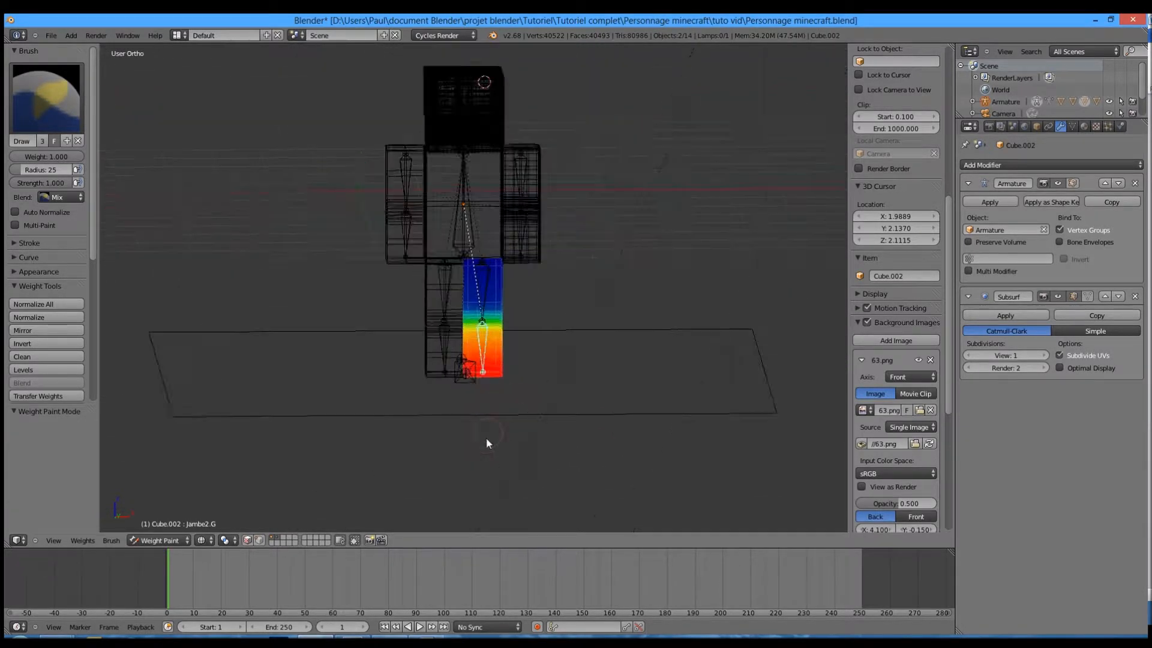
# Step: Return to solid shading and try rotating the left leg's bones Jambe2.G and Jambe.G to test the deformation
pyautogui.press('z')
pyautogui.scroll(3, 456, 381)
pyautogui.moveTo(456, 381)
pyautogui.mouseDown(button='middle')
pyautogui.moveTo(413, 405)
pyautogui.moveTo(483, 408)
pyautogui.mouseUp(button='middle')
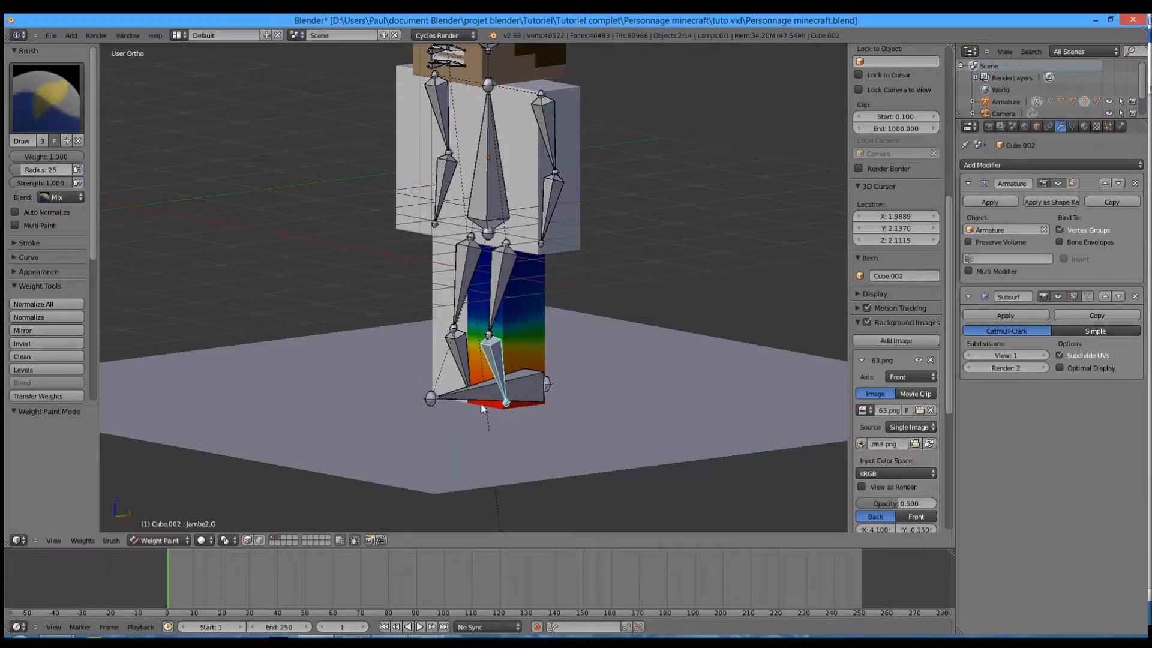
pyautogui.press('r')
pyautogui.press('Escape')
pyautogui.rightClick(509, 288)
pyautogui.press('r')
pyautogui.press('Escape')
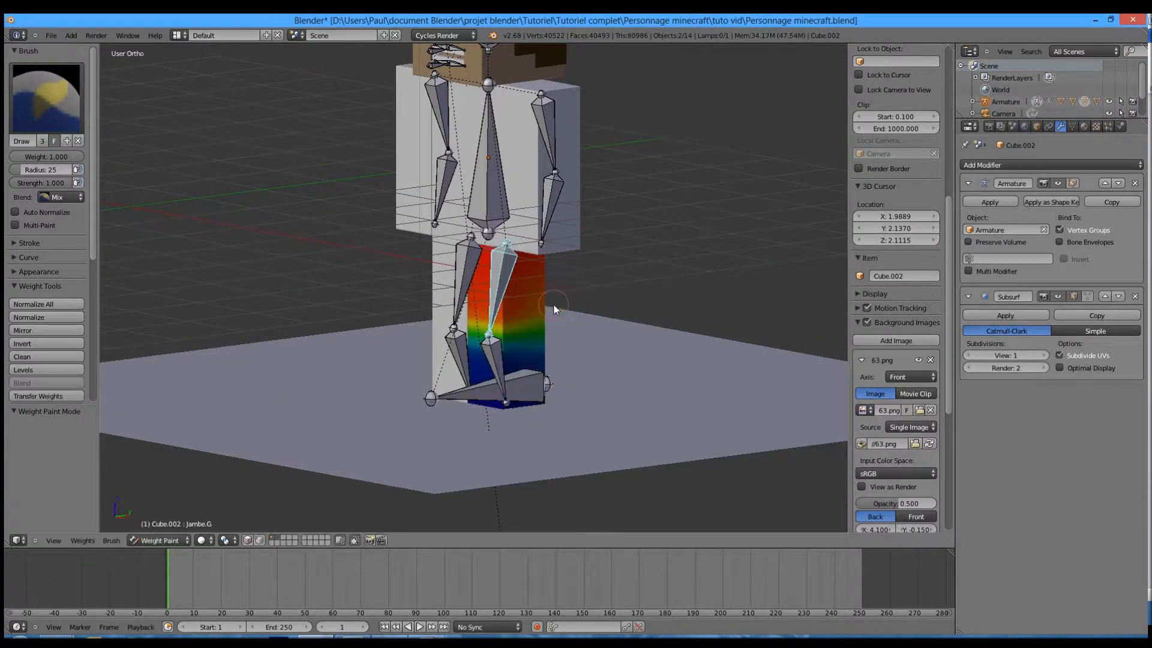
# Step: Leave weight painting and assign all vertices of the torso mesh Cube to the Corps vertex group
pyautogui.press('KP_1')
pyautogui.keyDown('shift'); pyautogui.scroll(11, 540, 282); pyautogui.keyUp('shift')
pyautogui.scroll(2, 500, 315)
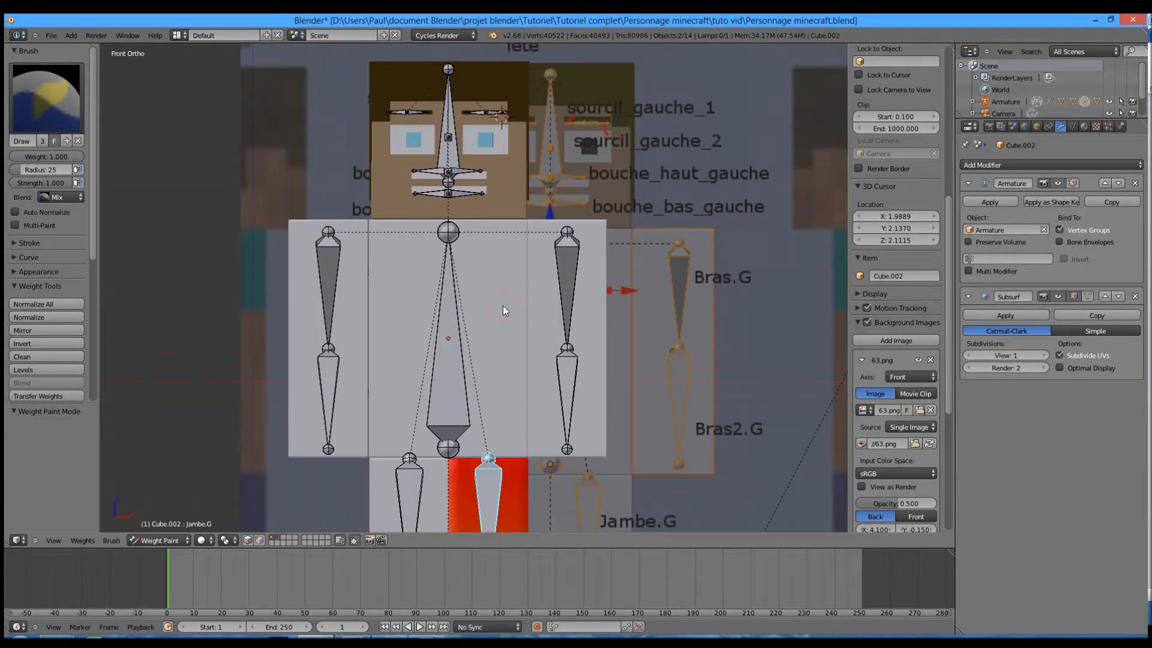
pyautogui.hotkey('ctrl', 'Tab')
pyautogui.rightClick(493, 347)
pyautogui.scroll(-3, 493, 348)
pyautogui.scroll(3, 492, 348)
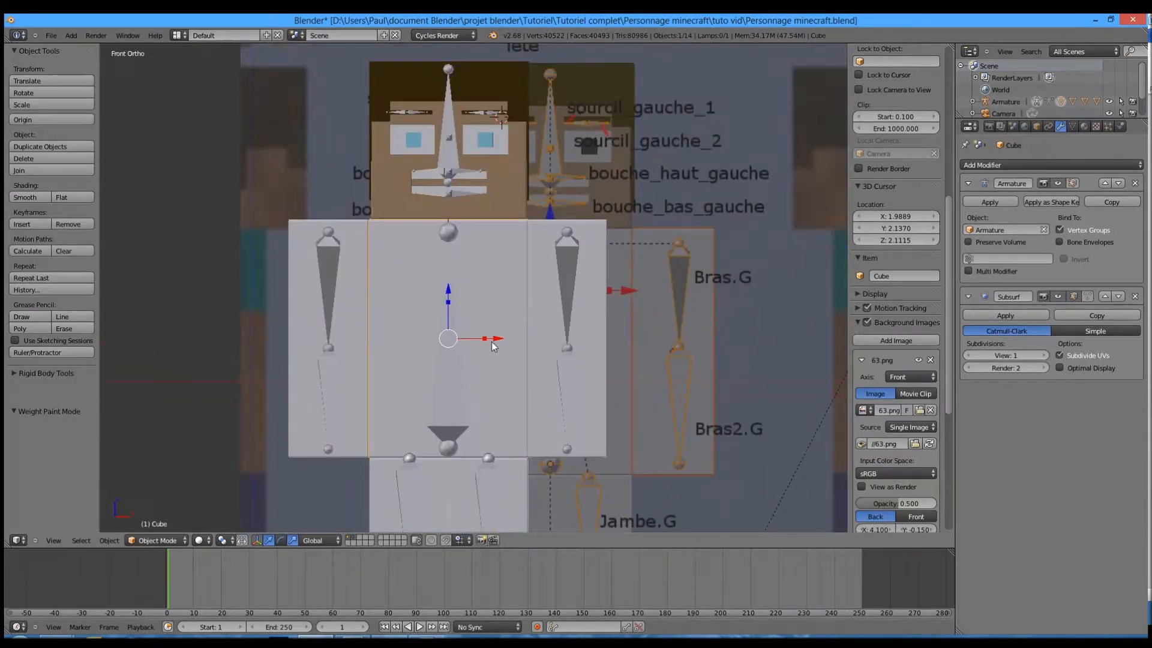
pyautogui.press('Tab')
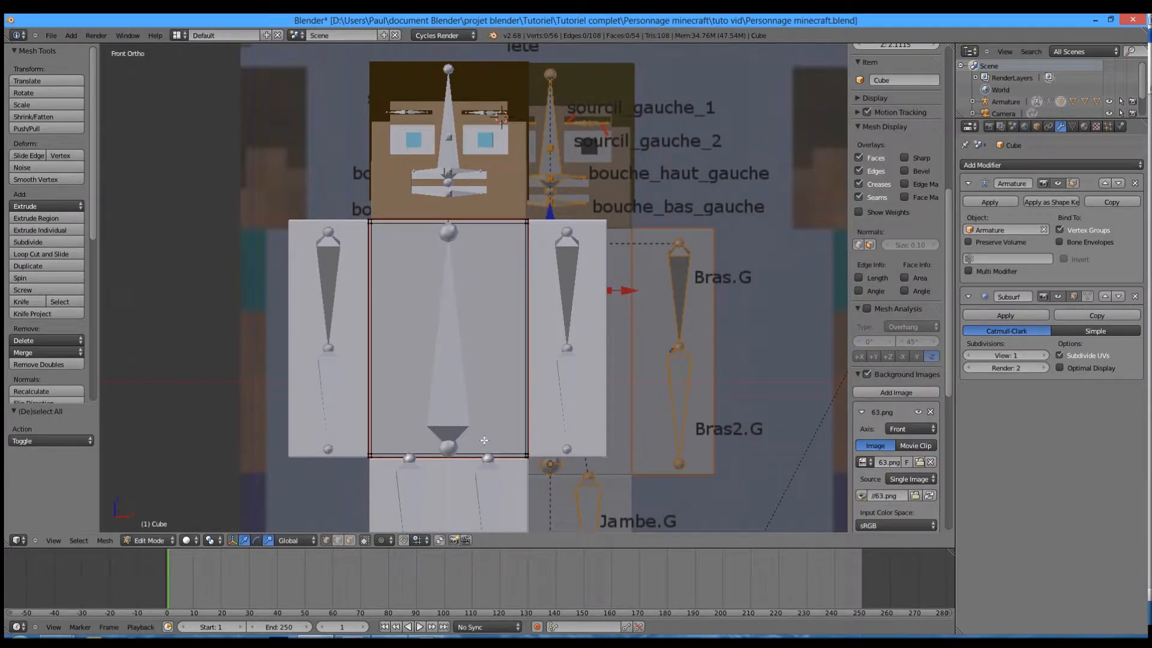
pyautogui.press('a')
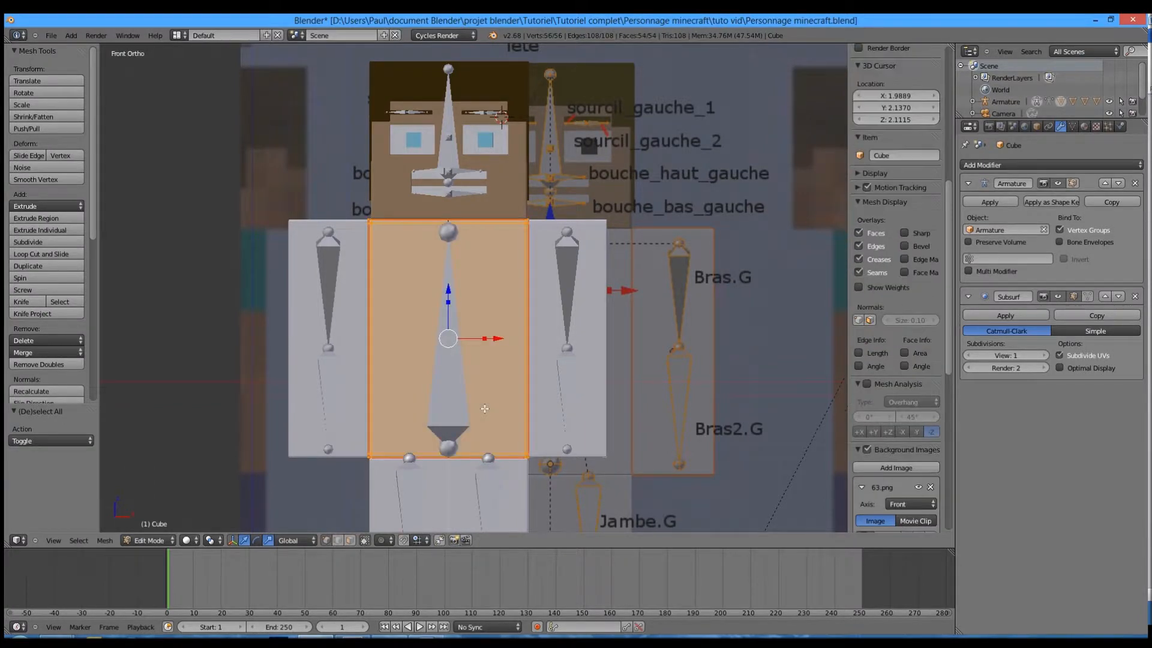
pyautogui.click(1072, 126)
pyautogui.click(987, 292)
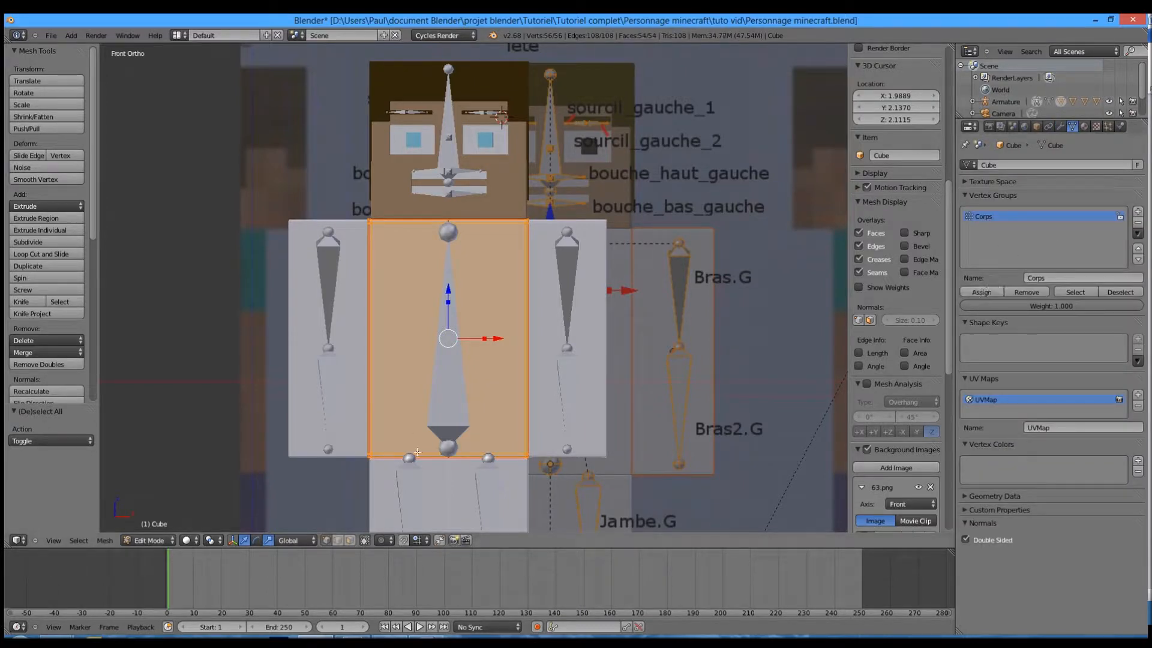
# Step: Test the torso bone Corps by trying to move and rotate it, checking how the head parts follow
pyautogui.press('Tab')
pyautogui.rightClick(443, 413)
pyautogui.press('g')
pyautogui.press('Escape')
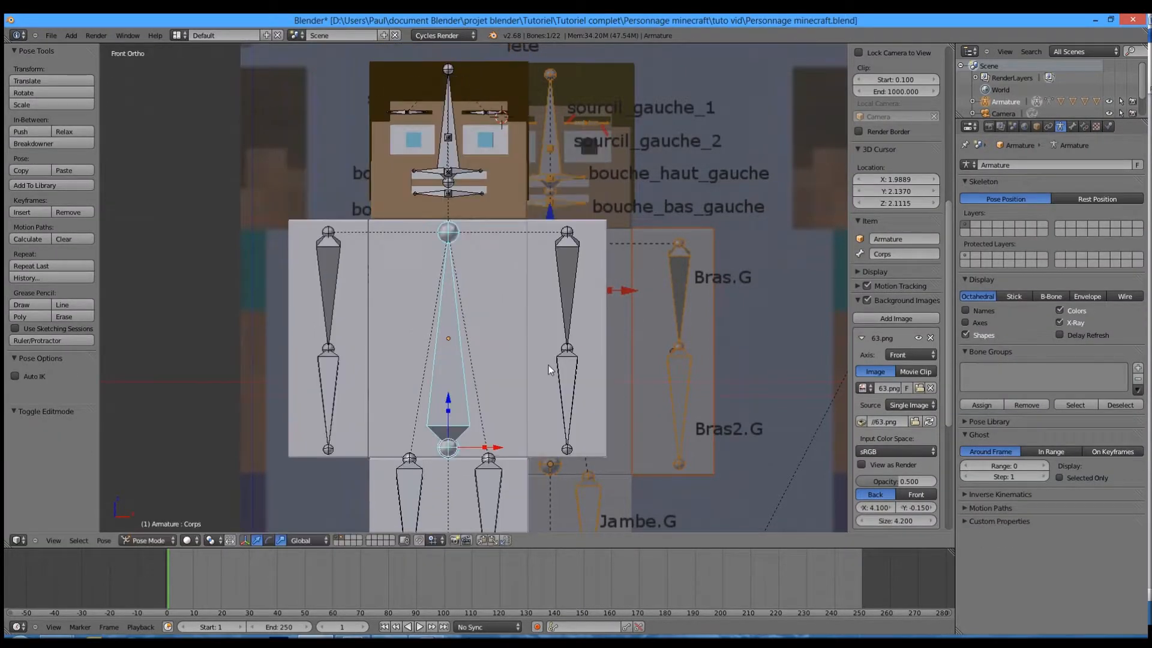
pyautogui.press('r')
pyautogui.press('Escape')
pyautogui.moveTo(451, 415); pyautogui.dragTo(578, 384, button='middle')
pyautogui.press('r')
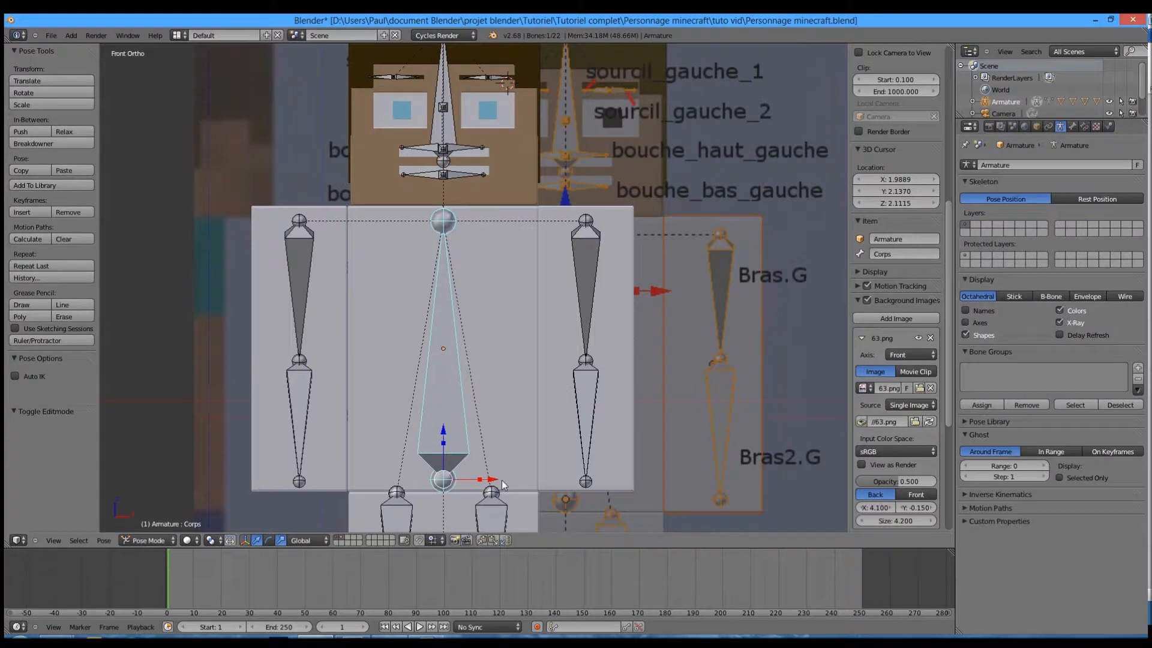
pyautogui.press('r')
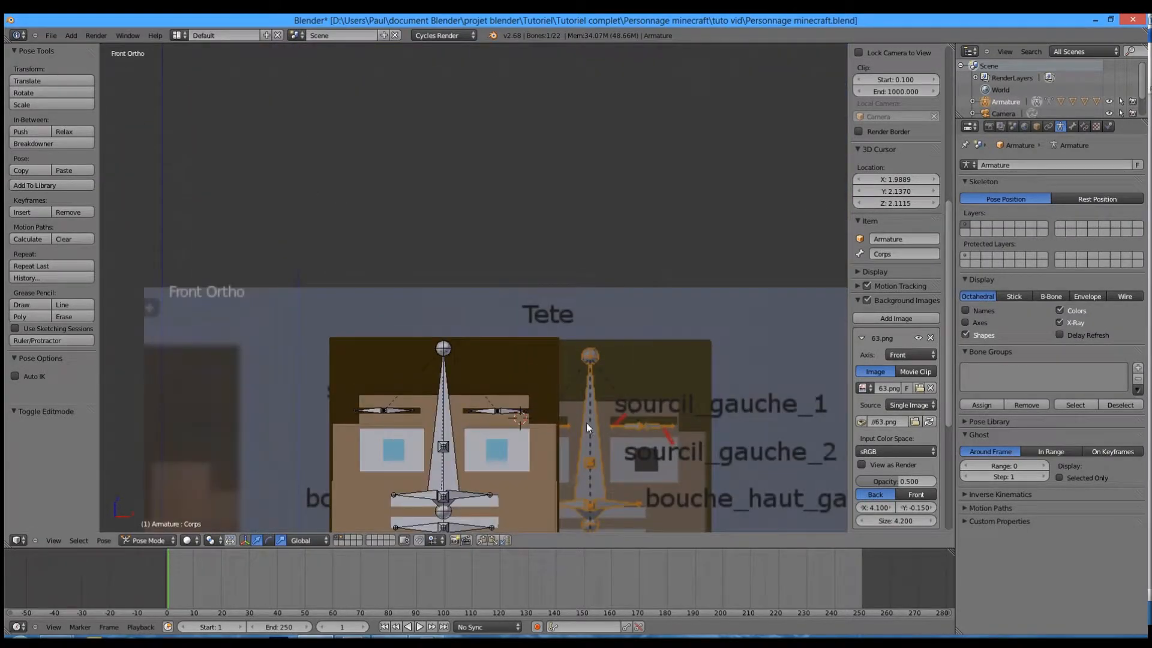
pyautogui.press('r')
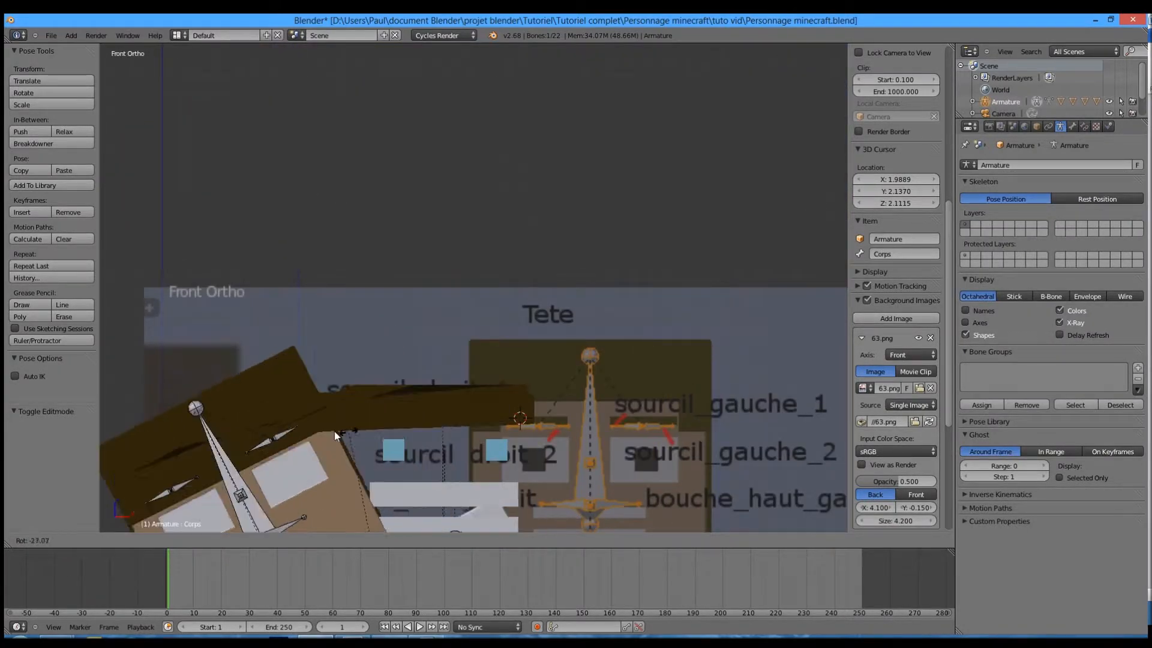
pyautogui.rightClick(675, 474)
# Step: Assign all vertices of the head's Cube.009 mesh to the Tete vertex group
pyautogui.rightClick(519, 374)
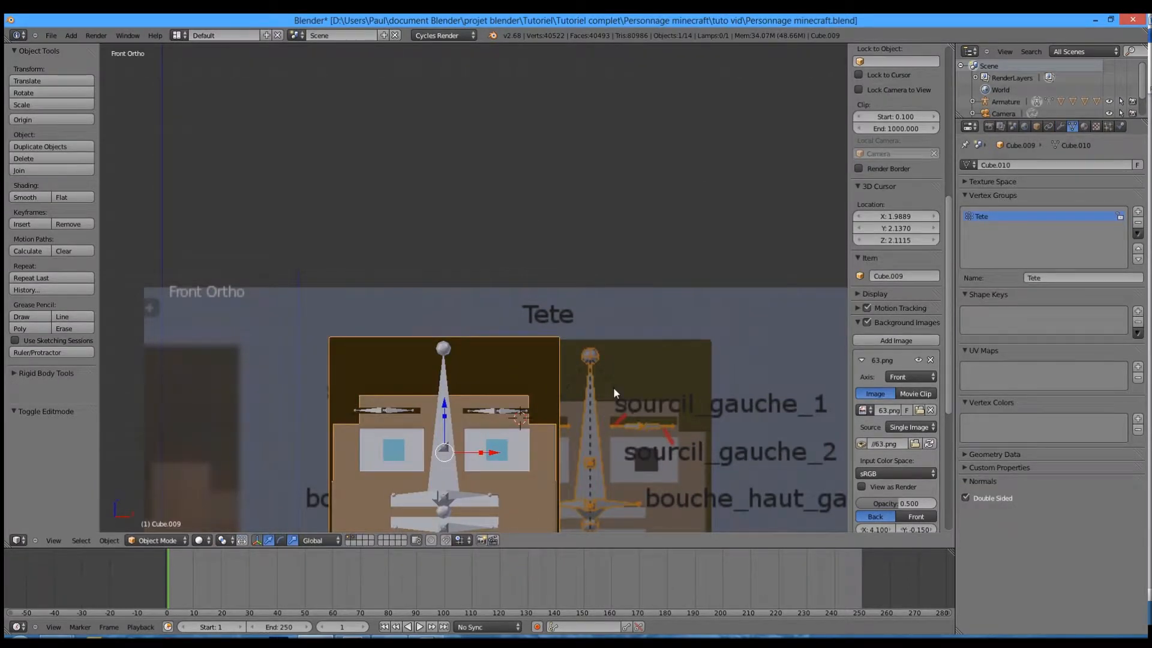
pyautogui.press('Tab')
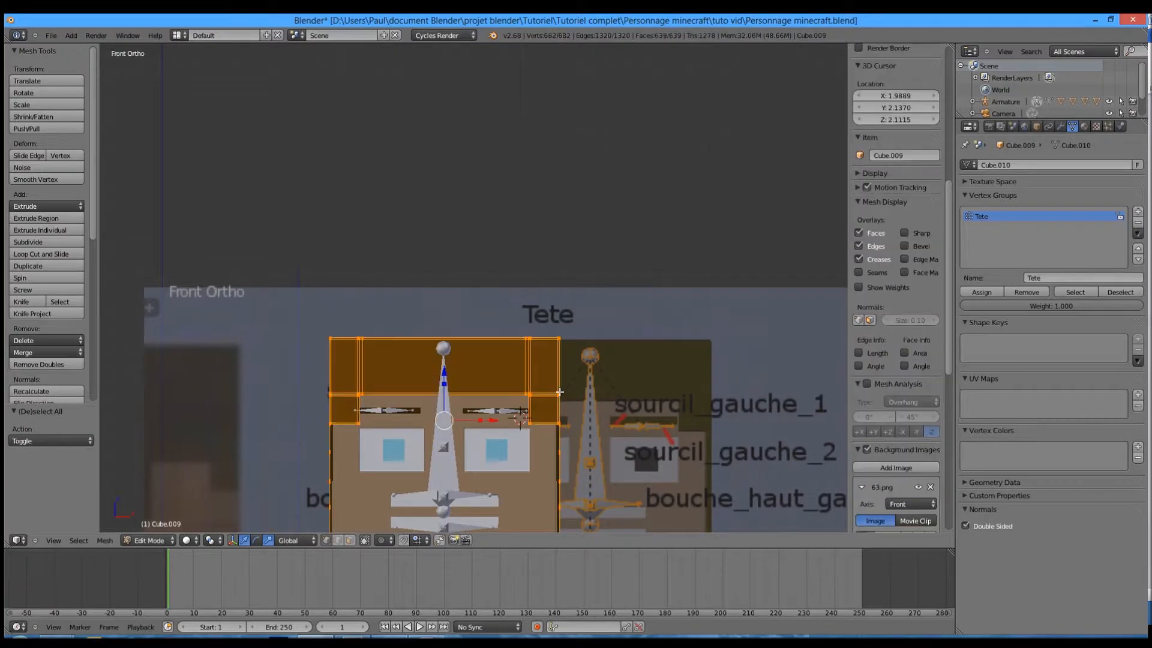
pyautogui.click(979, 293)
# Step: Try rotating the head bone Tete to test how the head meshes follow
pyautogui.press('Tab')
pyautogui.rightClick(447, 396)
pyautogui.press('r')
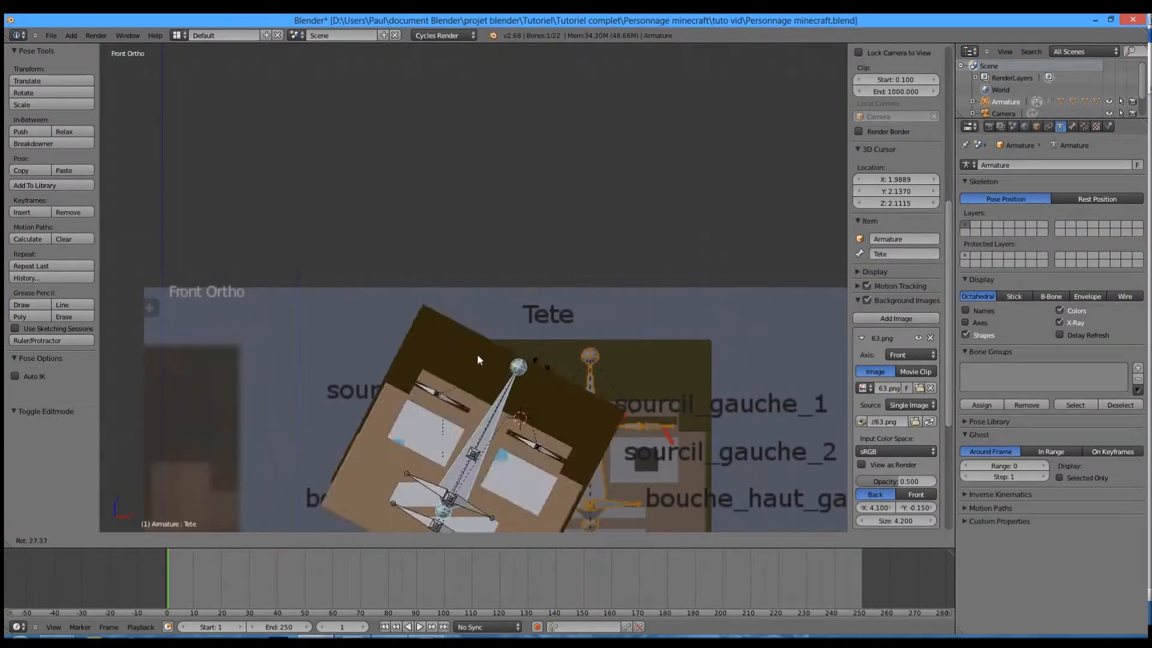
pyautogui.press('Escape')
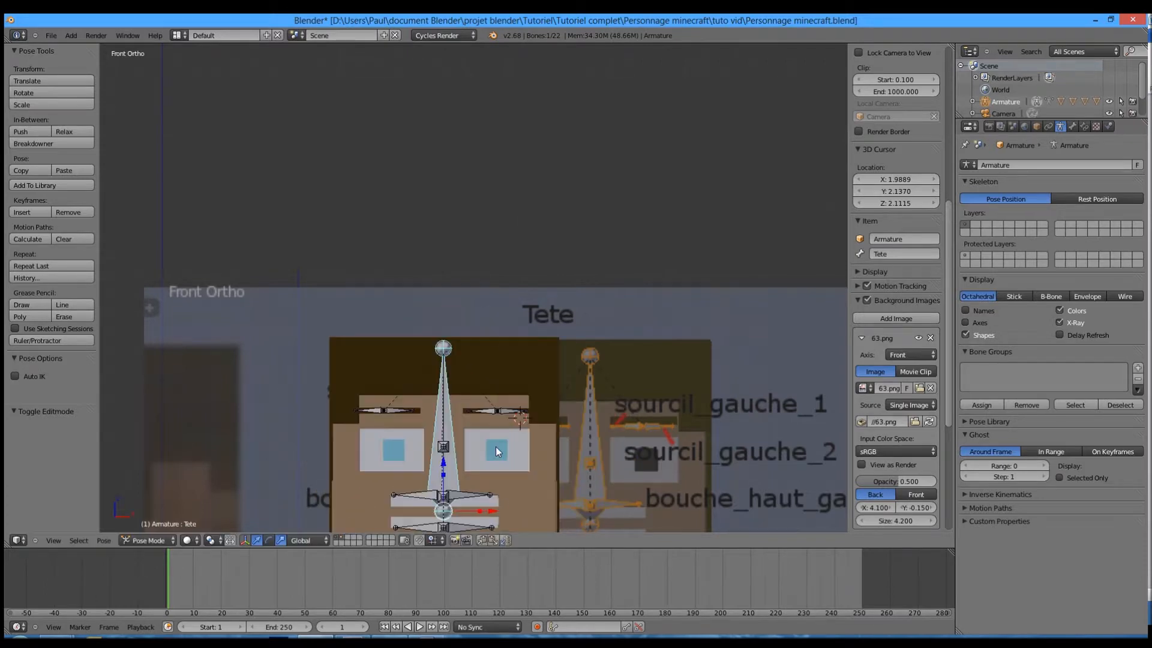
# Step: Assign all vertices of the blue pupils mesh Cube.006 to the yeux vertex group
pyautogui.rightClick(503, 453)
pyautogui.press('Tab')
pyautogui.press('a')
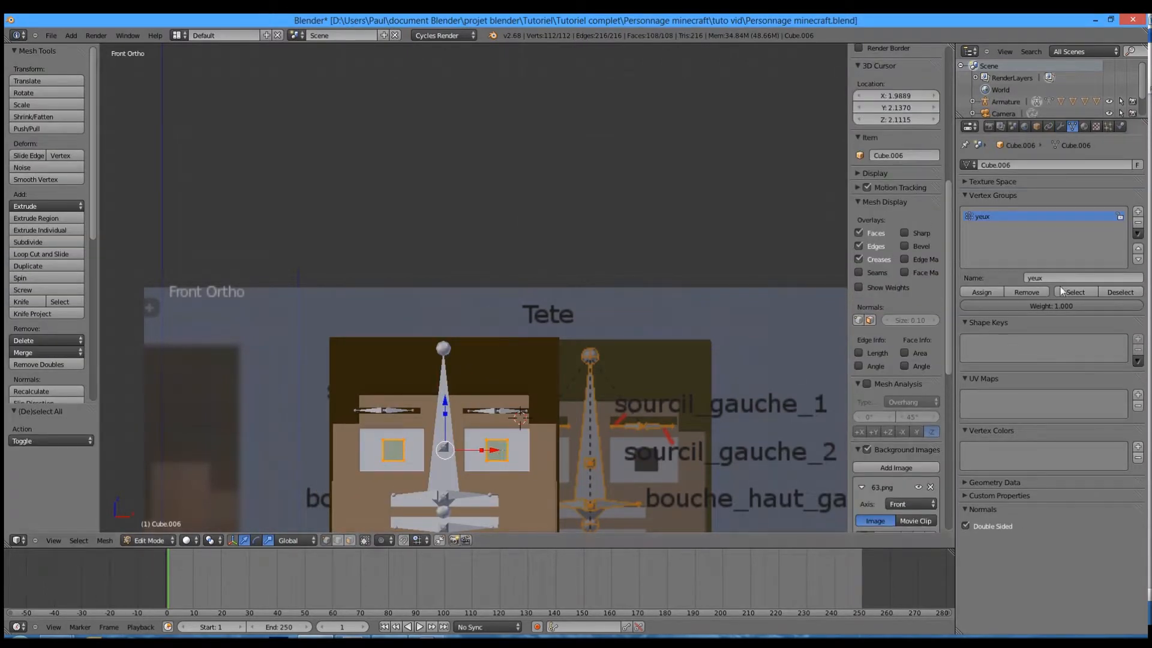
# Step: Test the yeux bone by trying to rotate it and shift the pupils across the face
pyautogui.press('Tab')
pyautogui.rightClick(531, 361)
pyautogui.press('r')
pyautogui.press('Escape')
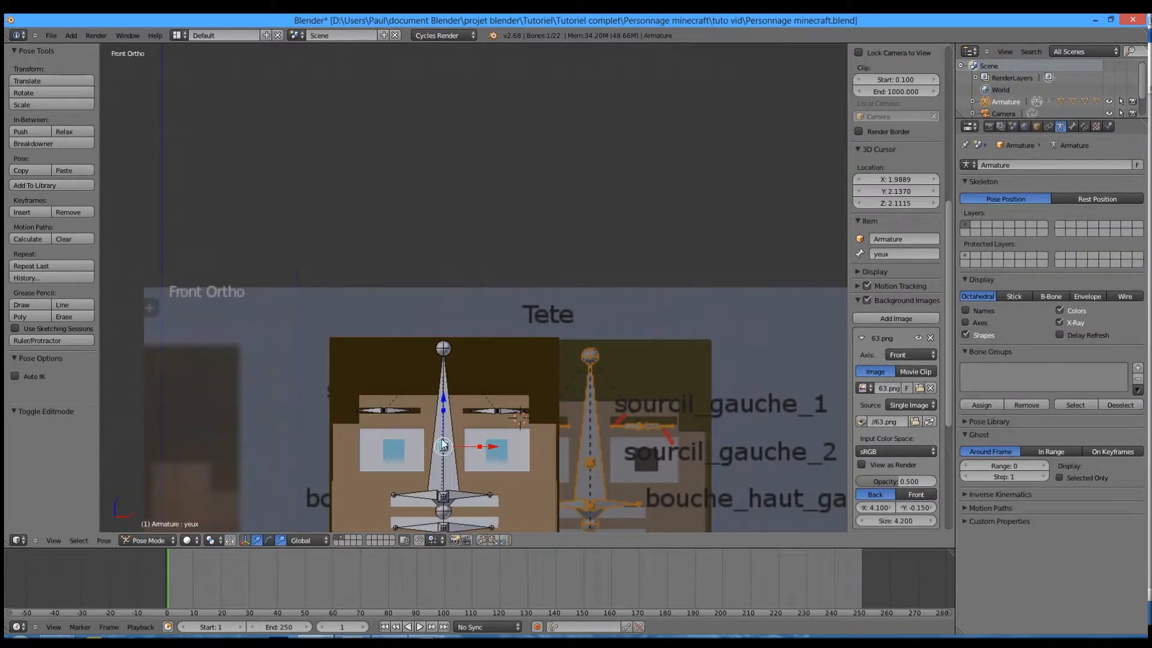
pyautogui.press('g')
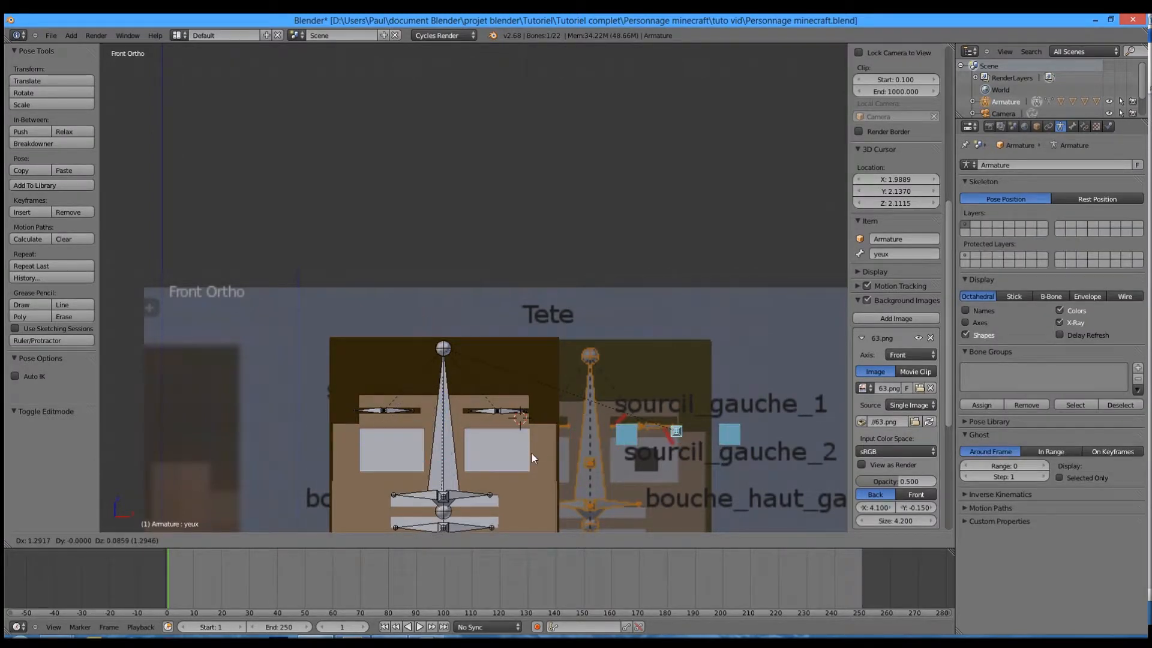
pyautogui.click(412, 450)
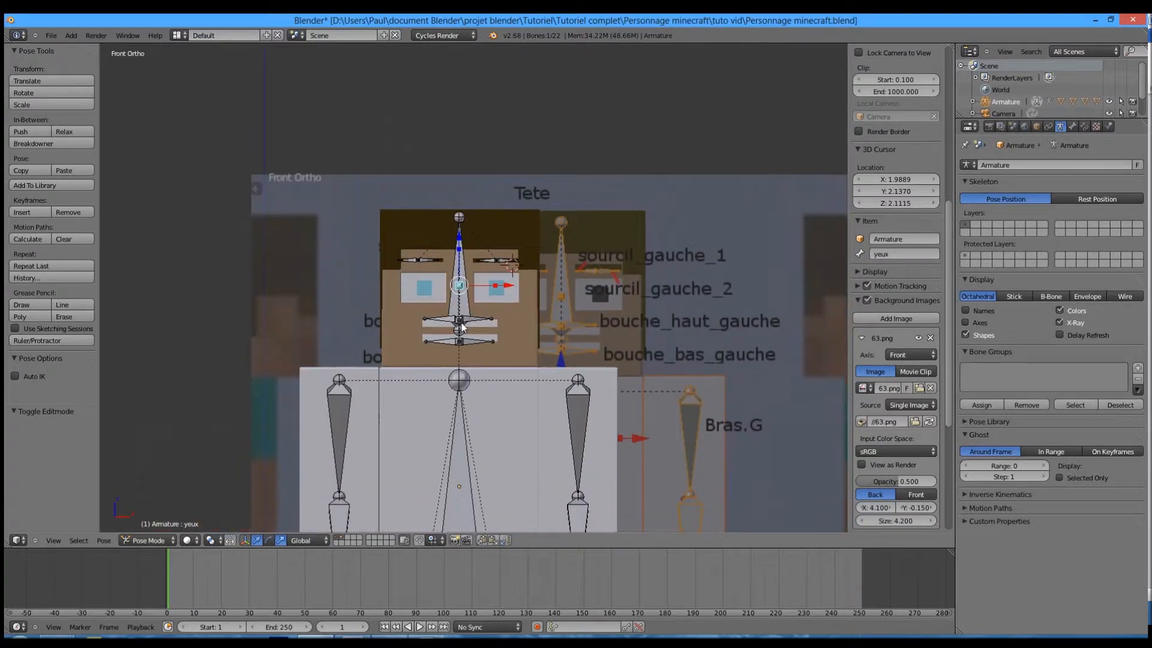
# Step: Assign only the upper row of teeth in Cube.007 to the dent_haut vertex group, working in wireframe
pyautogui.scroll(3, 522, 318)
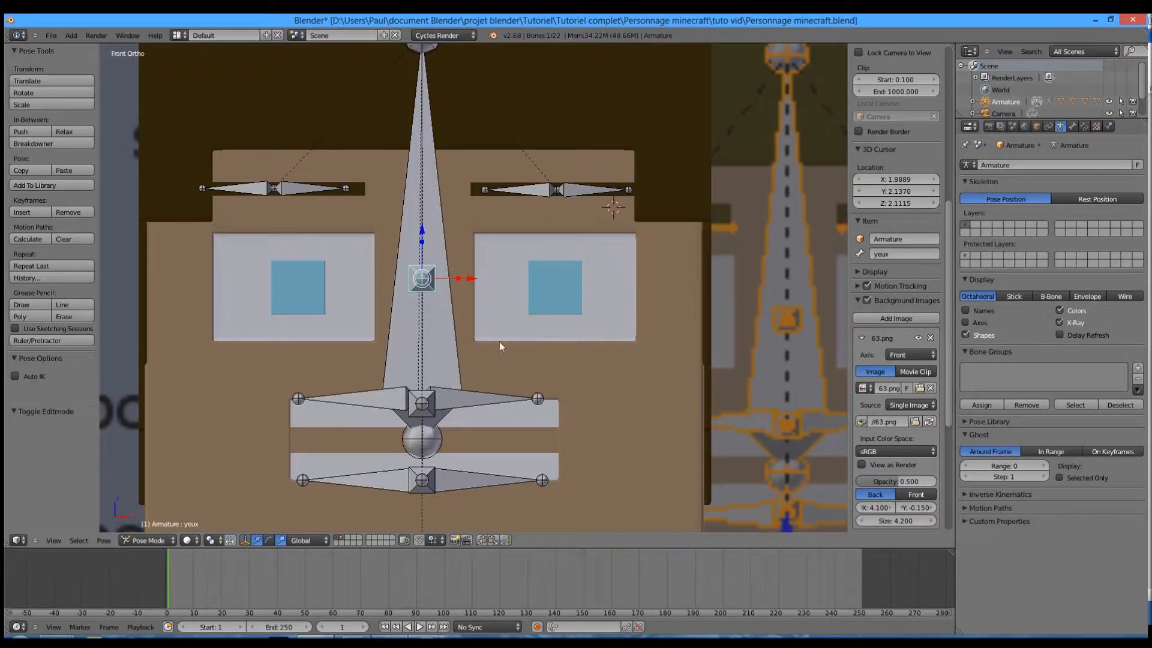
pyautogui.rightClick(431, 403)
pyautogui.rightClick(430, 405)
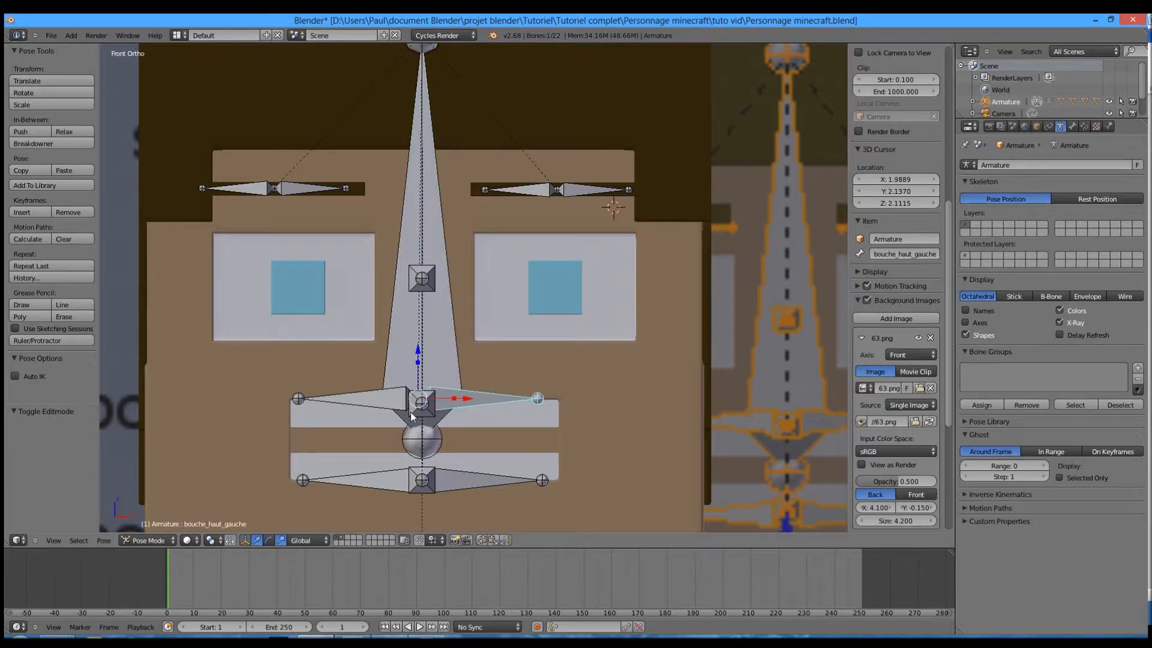
pyautogui.rightClick(414, 415)
pyautogui.rightClick(493, 424)
pyautogui.press('Tab')
pyautogui.press('z')
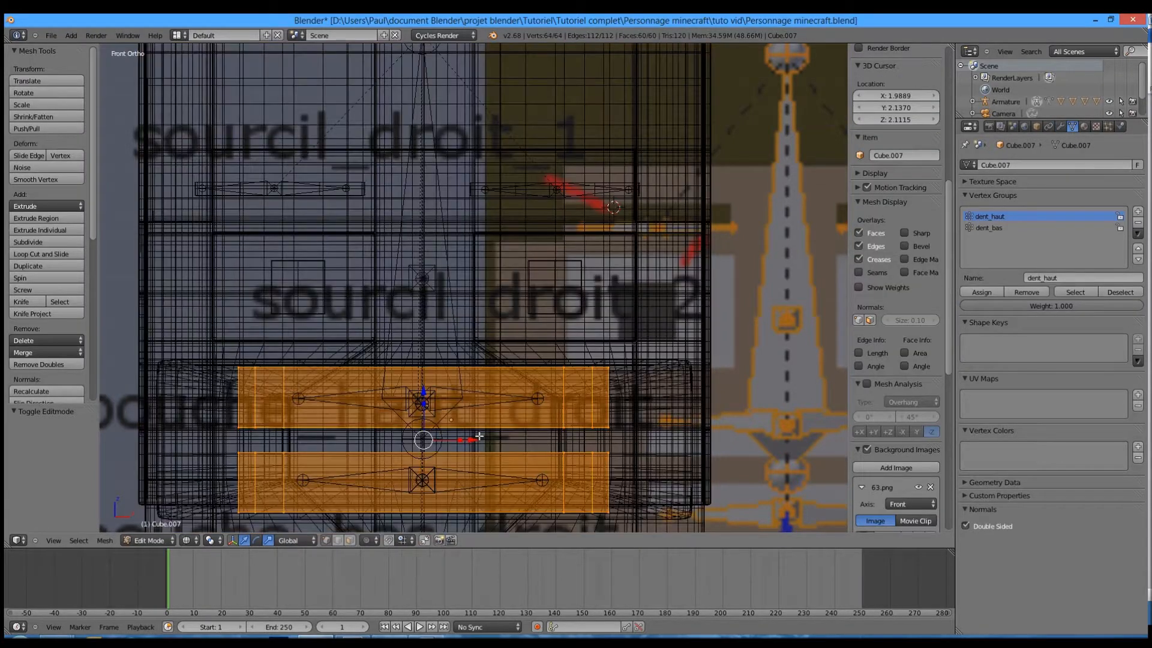
pyautogui.press('a')
pyautogui.press('b')
pyautogui.moveTo(148, 341); pyautogui.dragTo(632, 438)
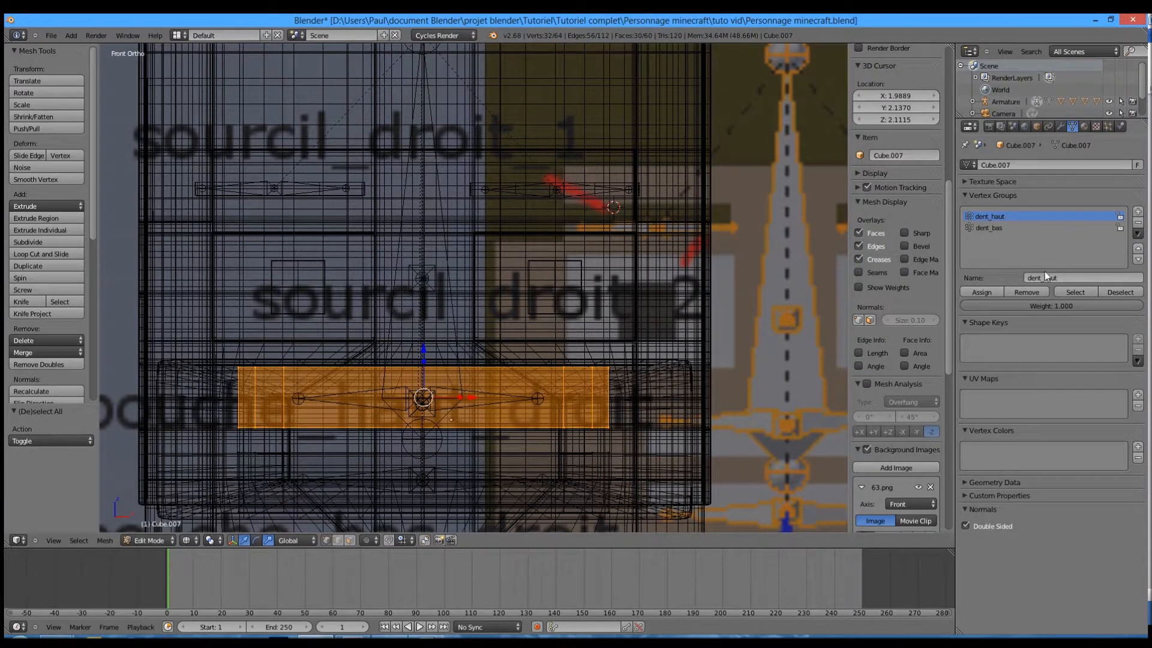
# Step: Assign the lower row of teeth in Cube.007 to the dent_bas vertex group and remove it from dent_haut
pyautogui.click(983, 229)
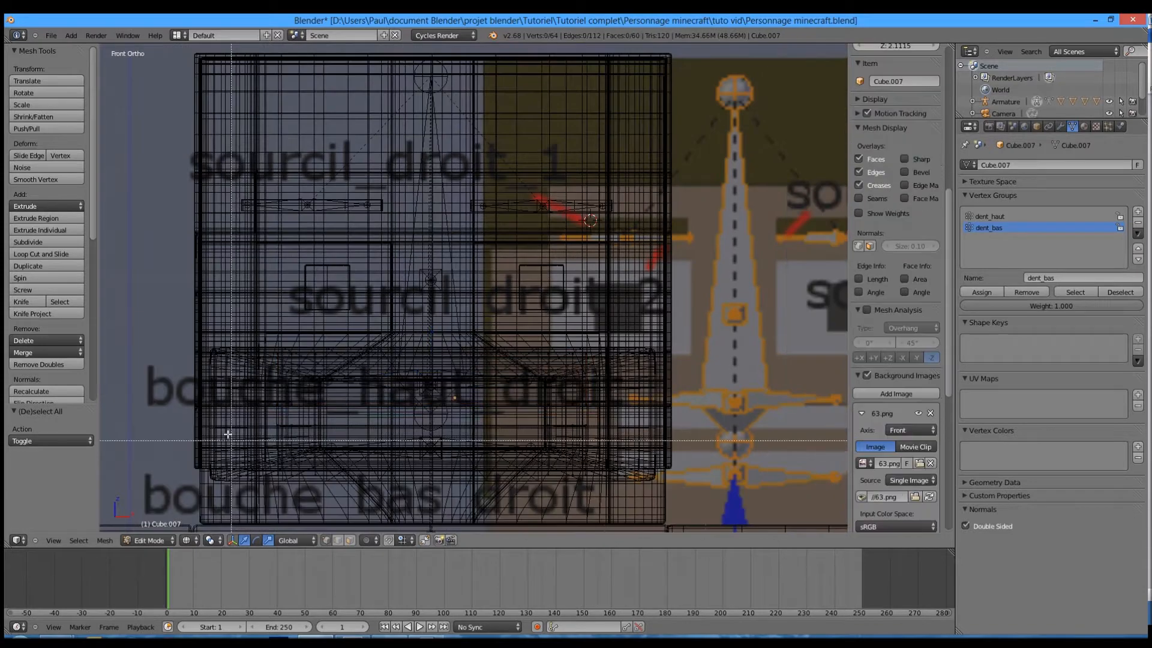
pyautogui.moveTo(222, 413); pyautogui.dragTo(697, 514)
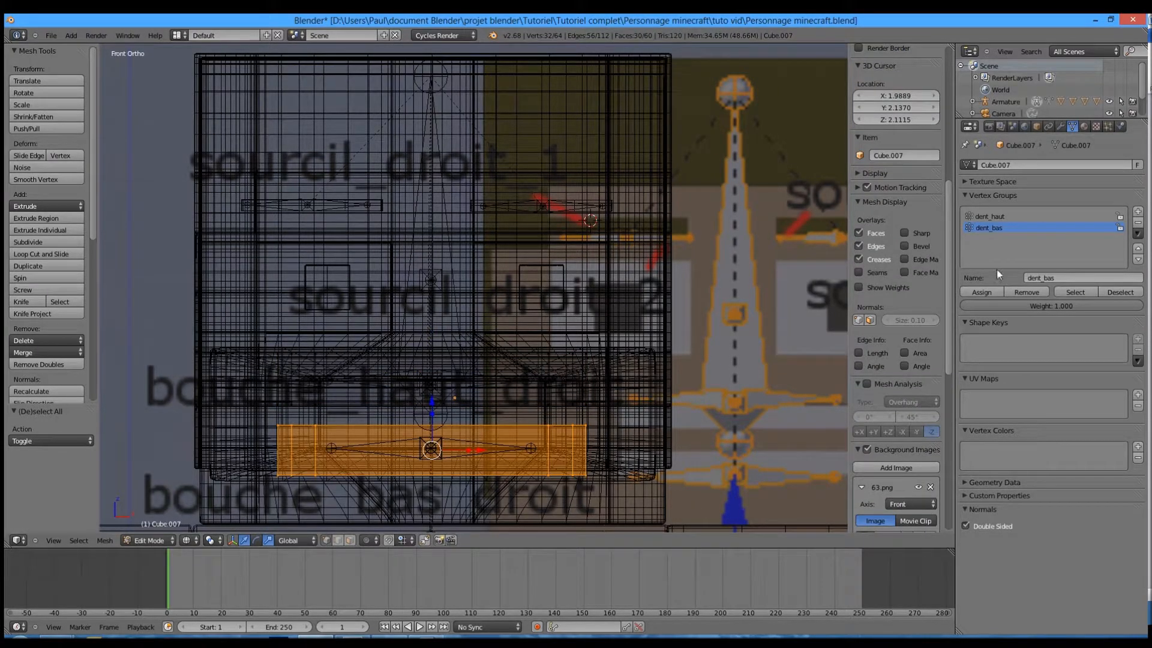
pyautogui.click(982, 292)
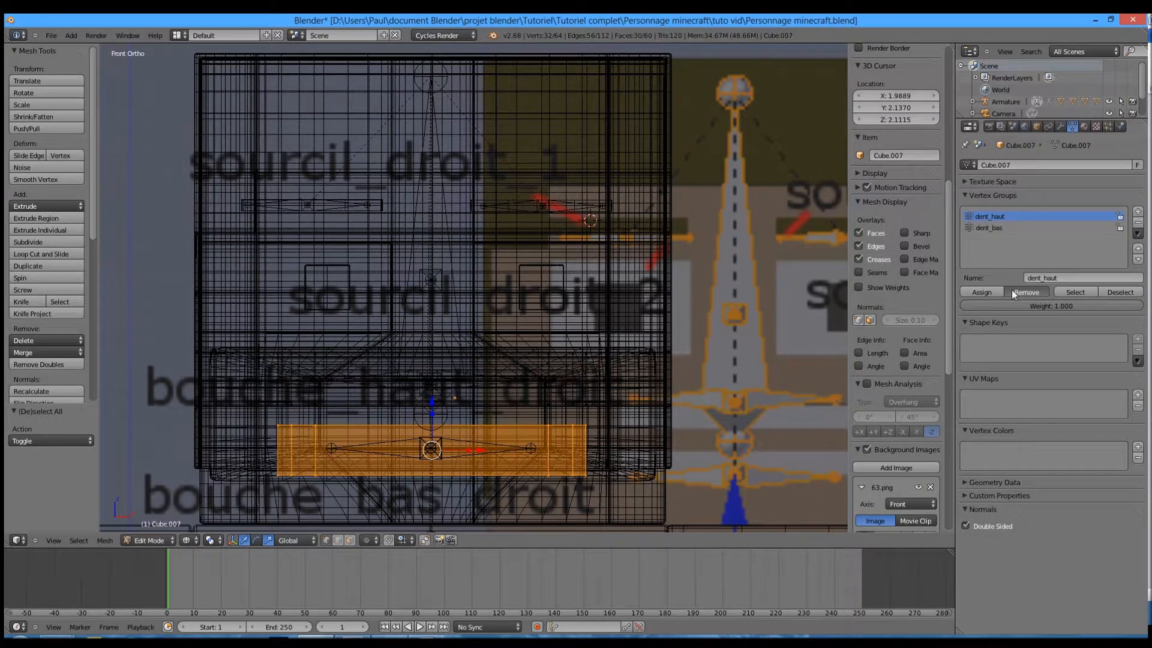
# Step: Return to Object Mode in solid shading and set the origin of the teeth mesh to its geometry
pyautogui.press('Tab')
pyautogui.press('z')
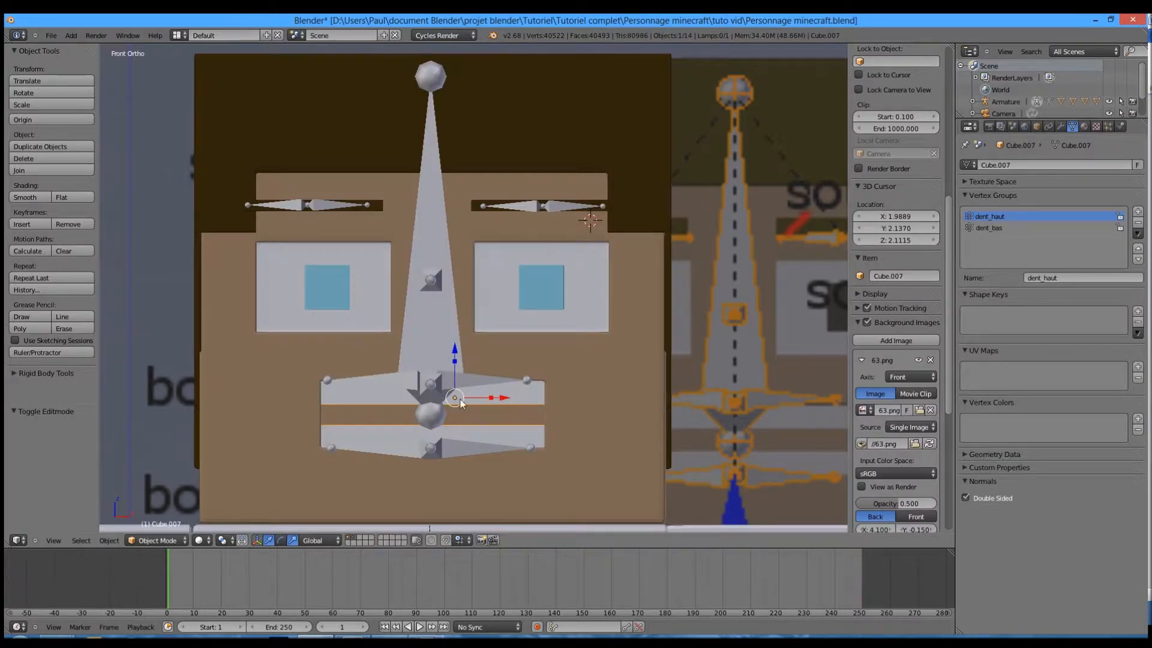
pyautogui.click(52, 120)
pyautogui.click(45, 130)
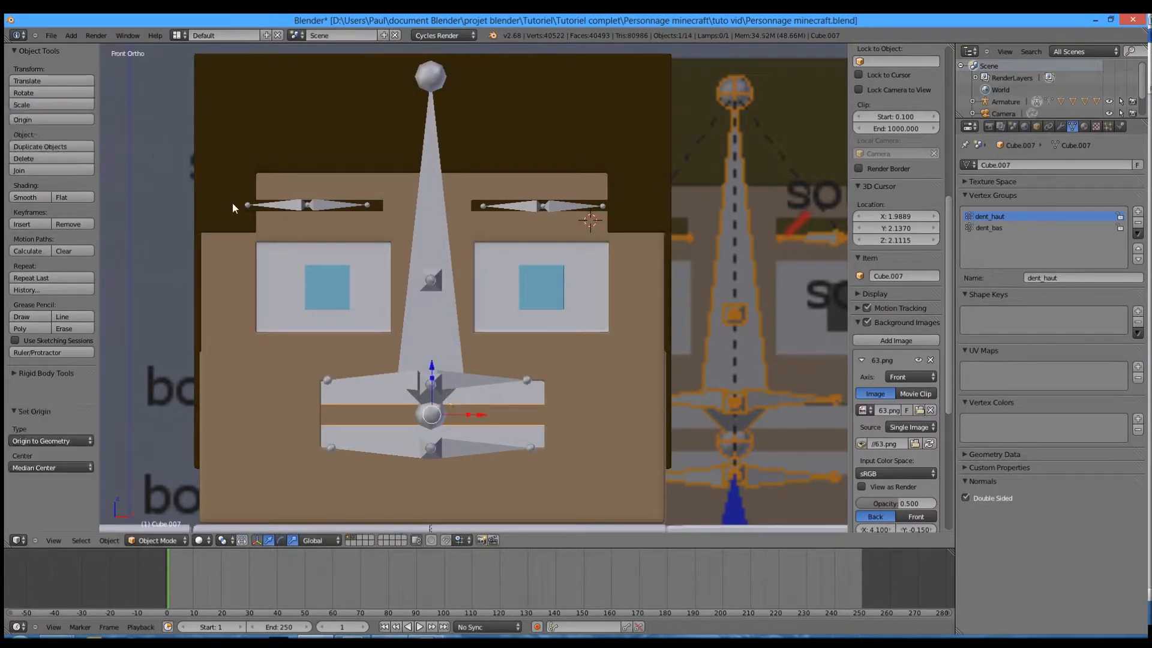
# Step: Try moving the dent_haut and dent_bas bones in turn to test how each row of teeth follows
pyautogui.rightClick(491, 423)
pyautogui.rightClick(416, 382)
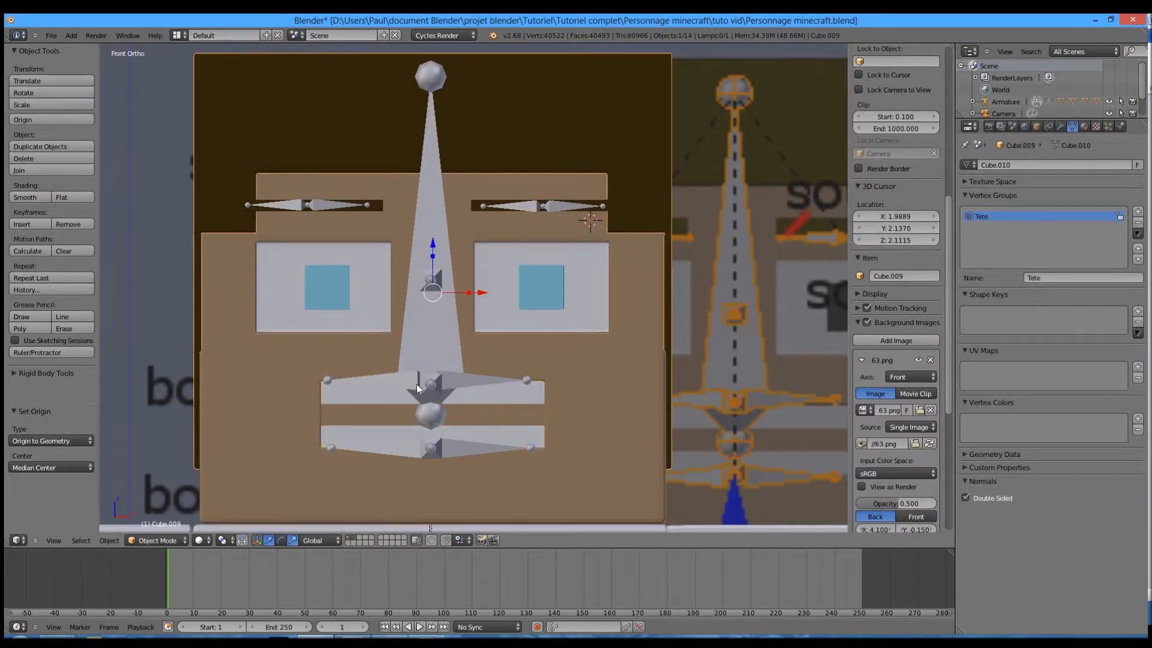
pyautogui.rightClick(416, 383)
pyautogui.rightClick(431, 385)
pyautogui.rightClick(431, 385)
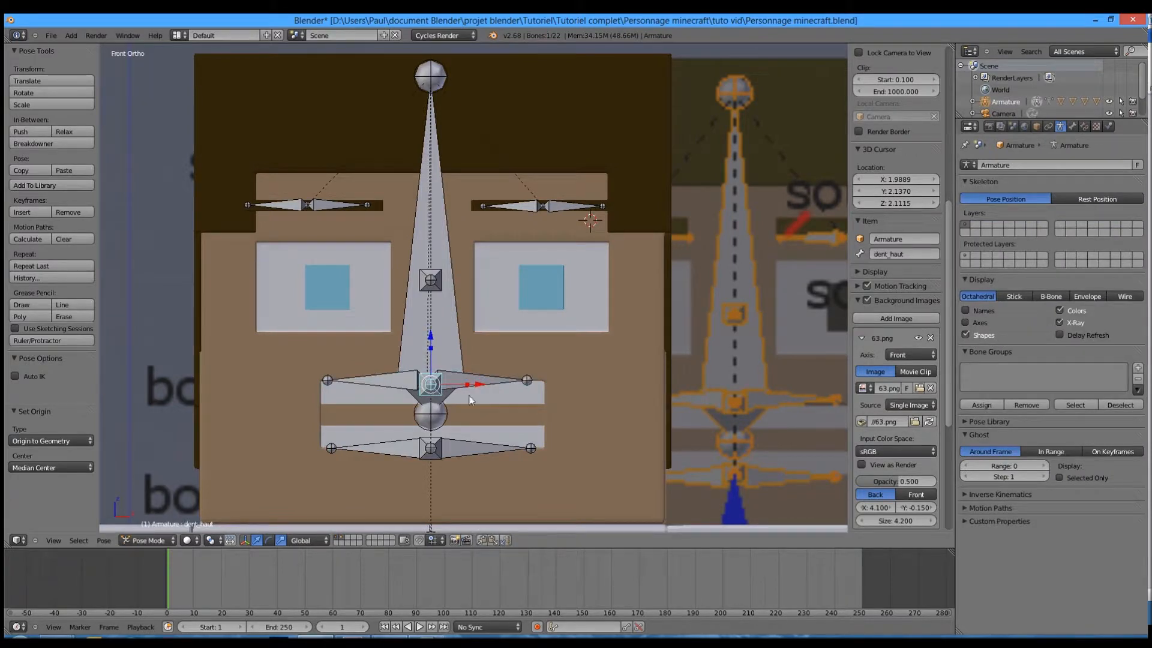
pyautogui.click(1073, 126)
pyautogui.click(1084, 126)
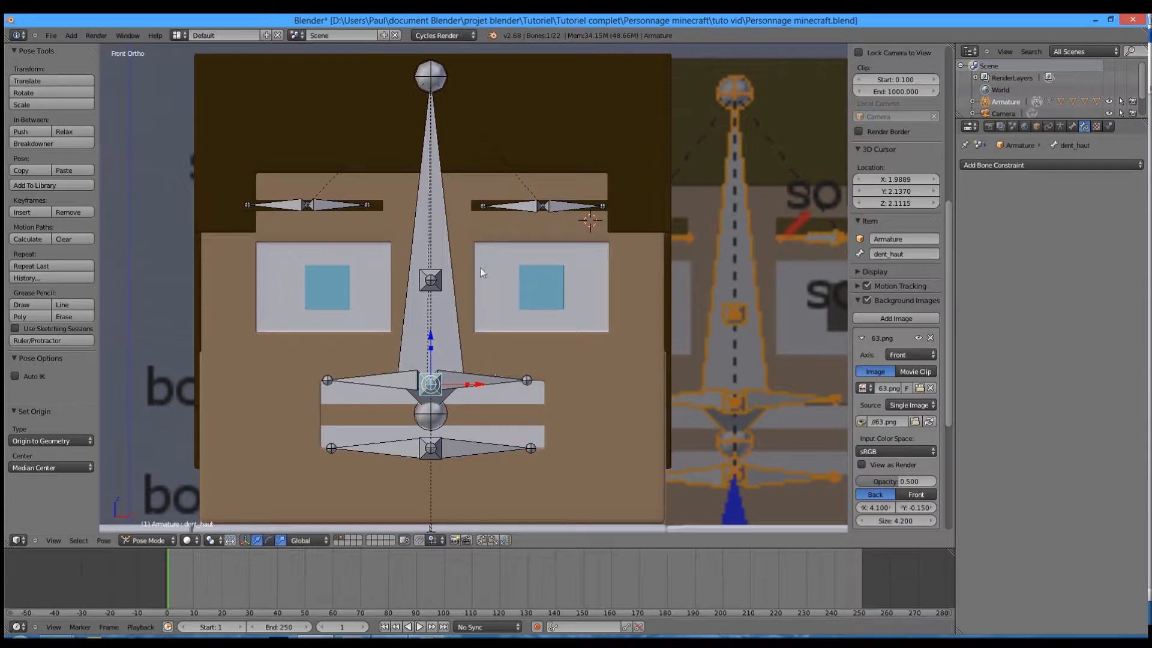
pyautogui.press('g')
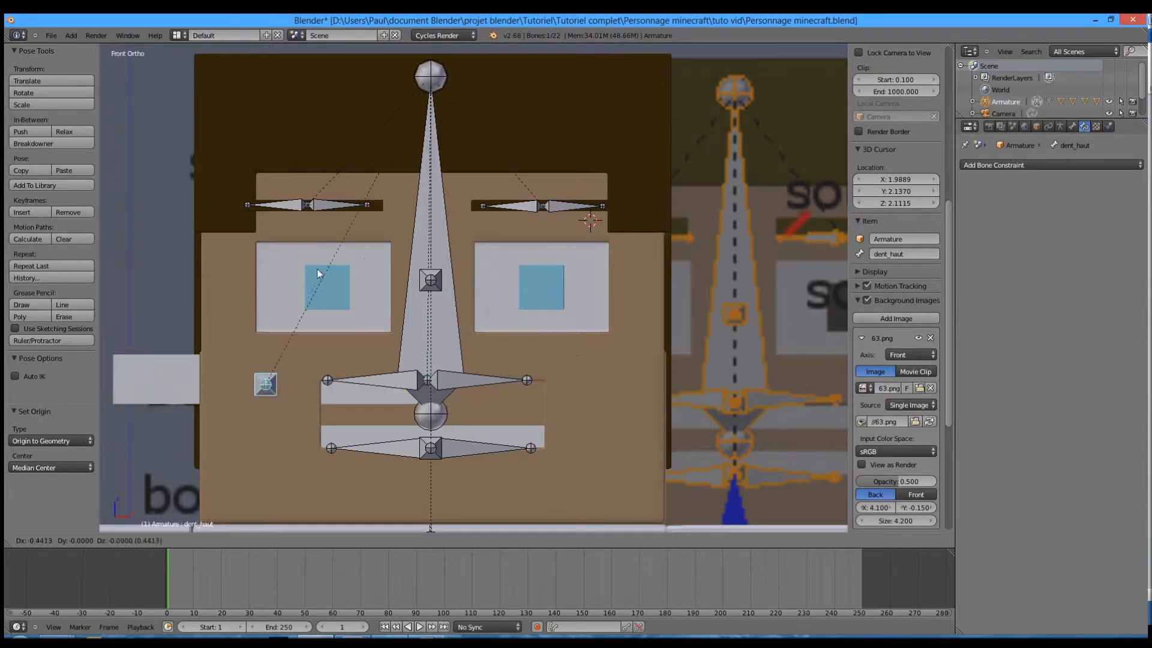
pyautogui.rightClick(317, 273)
pyautogui.rightClick(433, 449)
pyautogui.rightClick(435, 452)
pyautogui.press('g')
pyautogui.rightClick(586, 408)
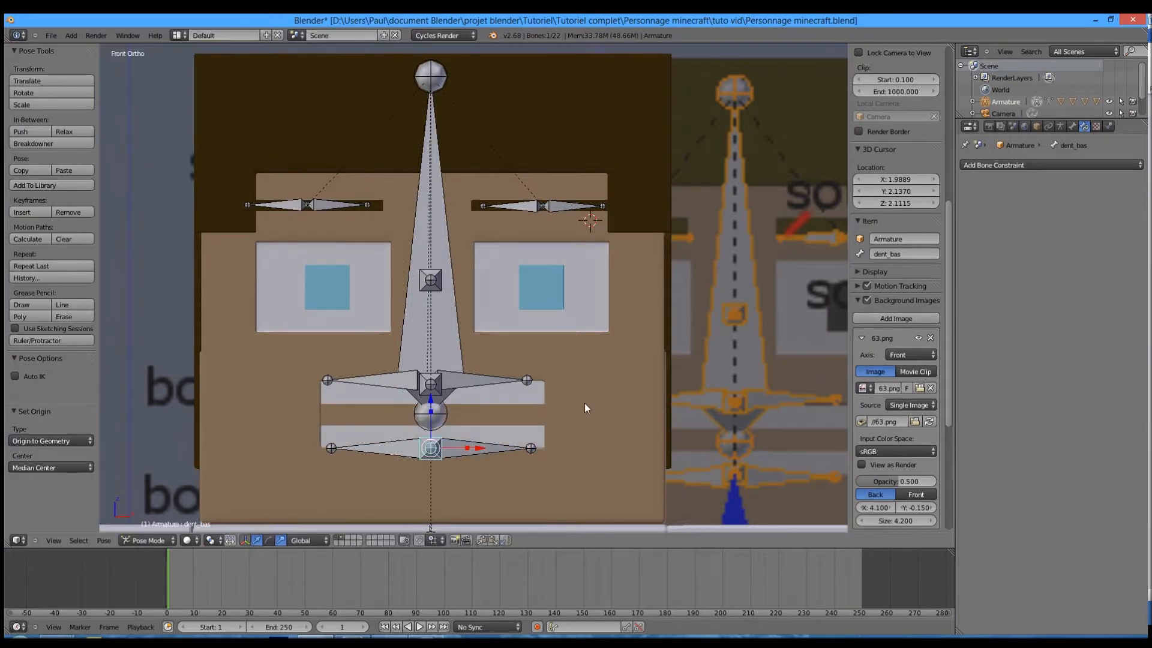
# Step: Select the outer half of the character's right eyebrow in Cube.008 in wireframe and show the mesh's vertex groups
pyautogui.scroll(-2, 616, 353)
pyautogui.scroll(4, 554, 333)
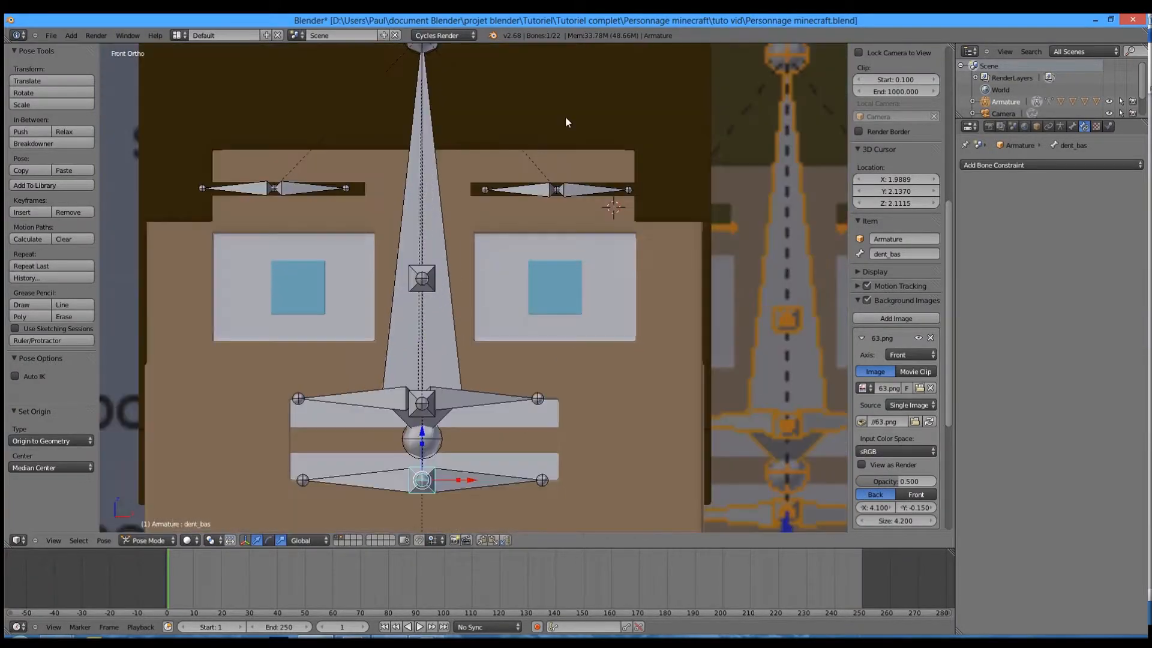
pyautogui.rightClick(477, 186)
pyautogui.rightClick(471, 189)
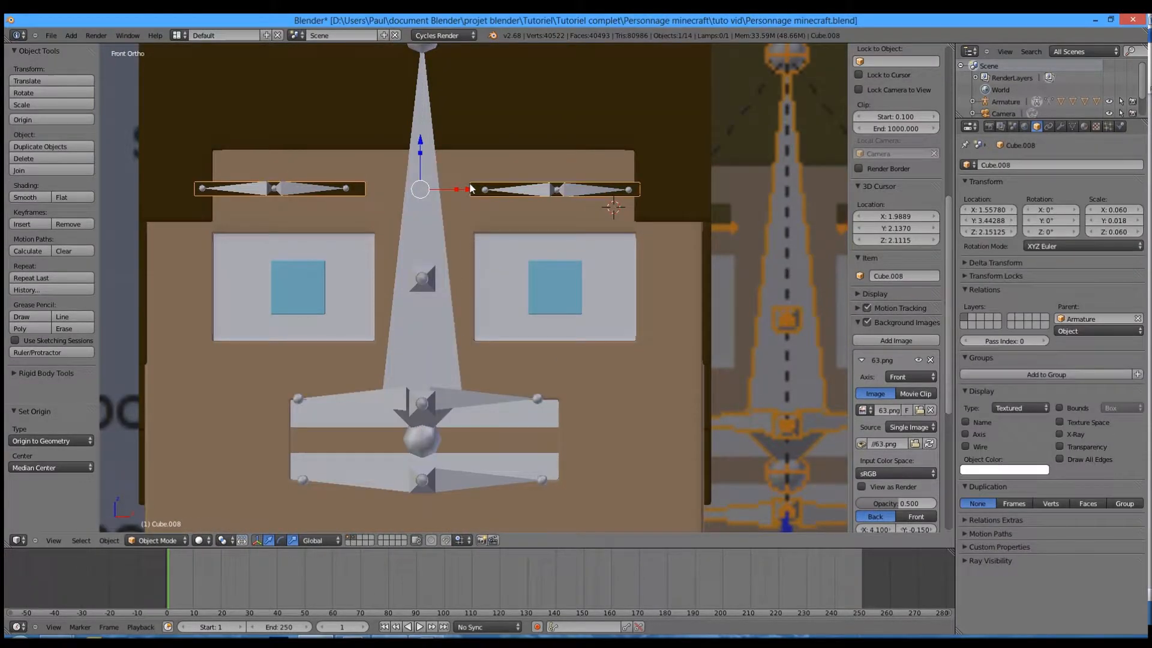
pyautogui.press('Tab')
pyautogui.press('z')
pyautogui.scroll(5, 471, 189)
pyautogui.press('a')
pyautogui.press('b')
pyautogui.moveTo(187, 135); pyautogui.dragTo(486, 308)
pyautogui.moveTo(443, 198); pyautogui.dragTo(486, 323, button='middle')
pyautogui.press('KP_1')
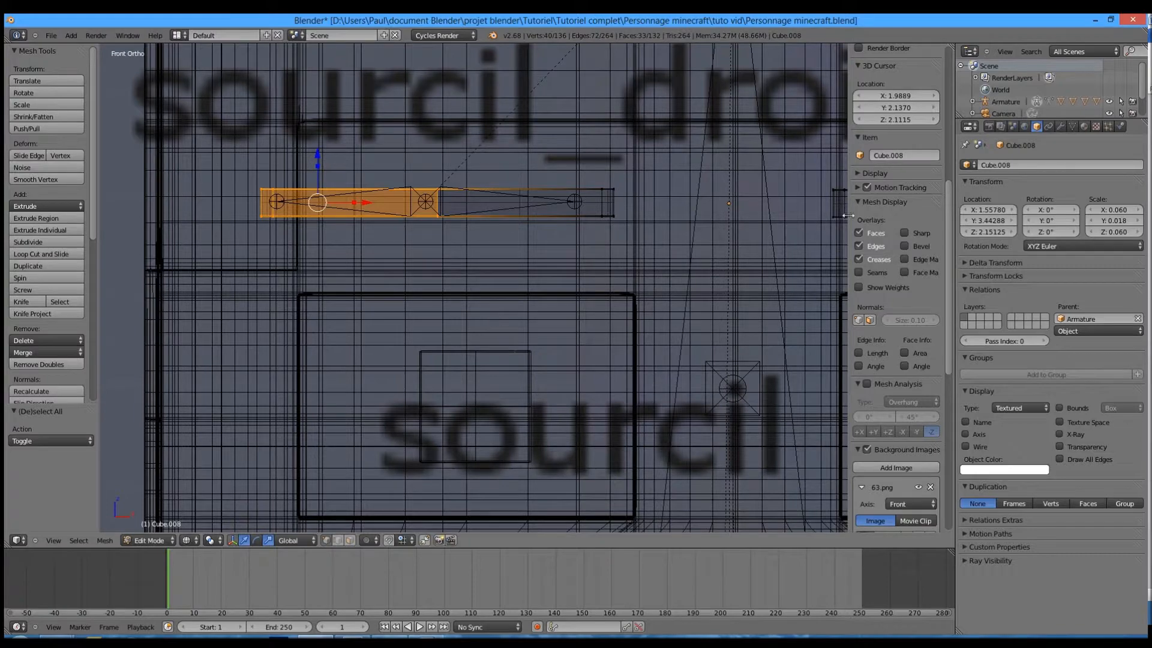
pyautogui.click(1071, 127)
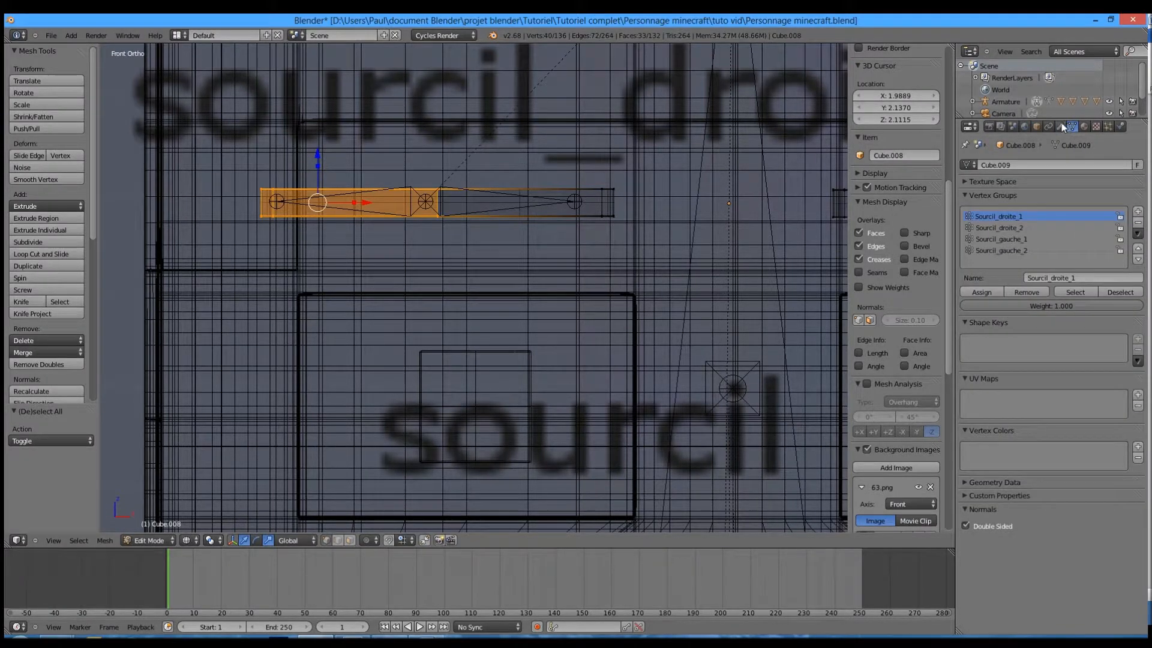
# Step: Check the name of the bone lying over the outer half of the right eyebrow
pyautogui.press('Tab')
pyautogui.rightClick(384, 195)
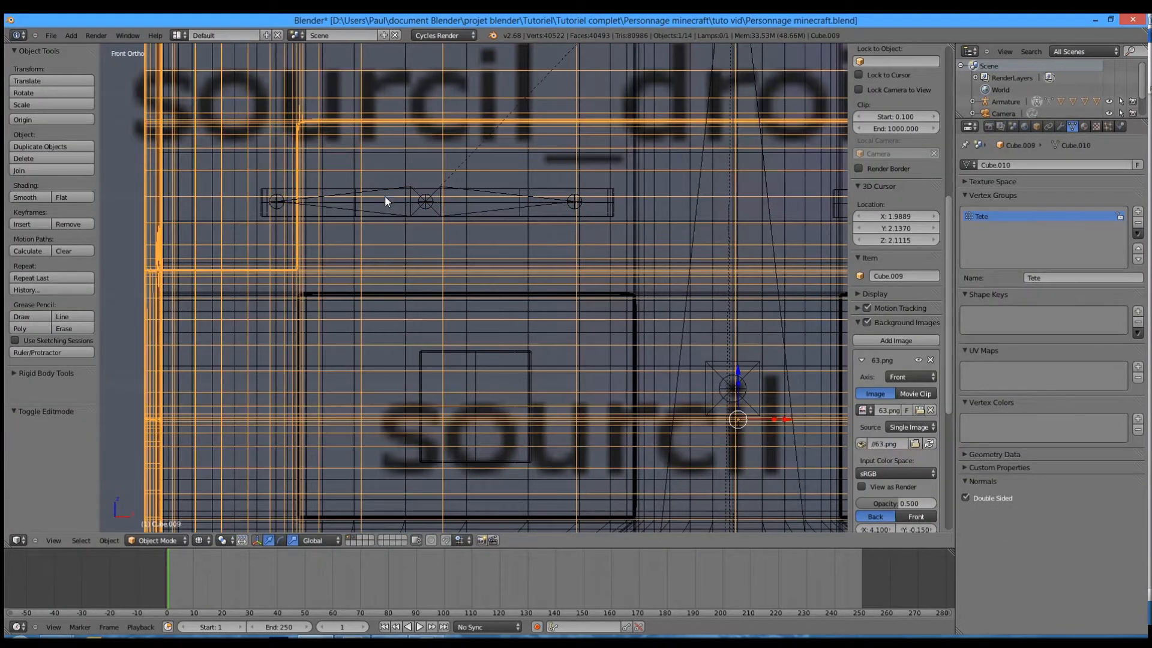
pyautogui.rightClick(385, 191)
pyautogui.hotkey('ctrl', 'Tab')
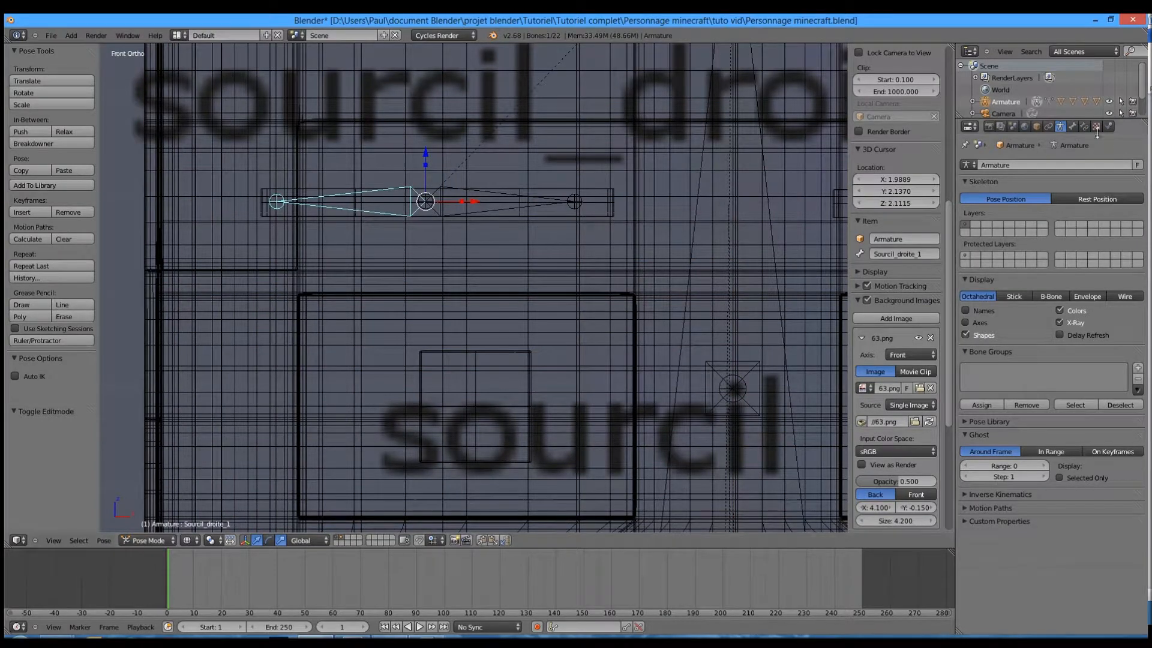
pyautogui.click(1072, 126)
# Step: Assign the outer half of the right eyebrow in Cube.008 to Sourcil_droite_1 and remove it from Sourcil_droite_2
pyautogui.rightClick(264, 214)
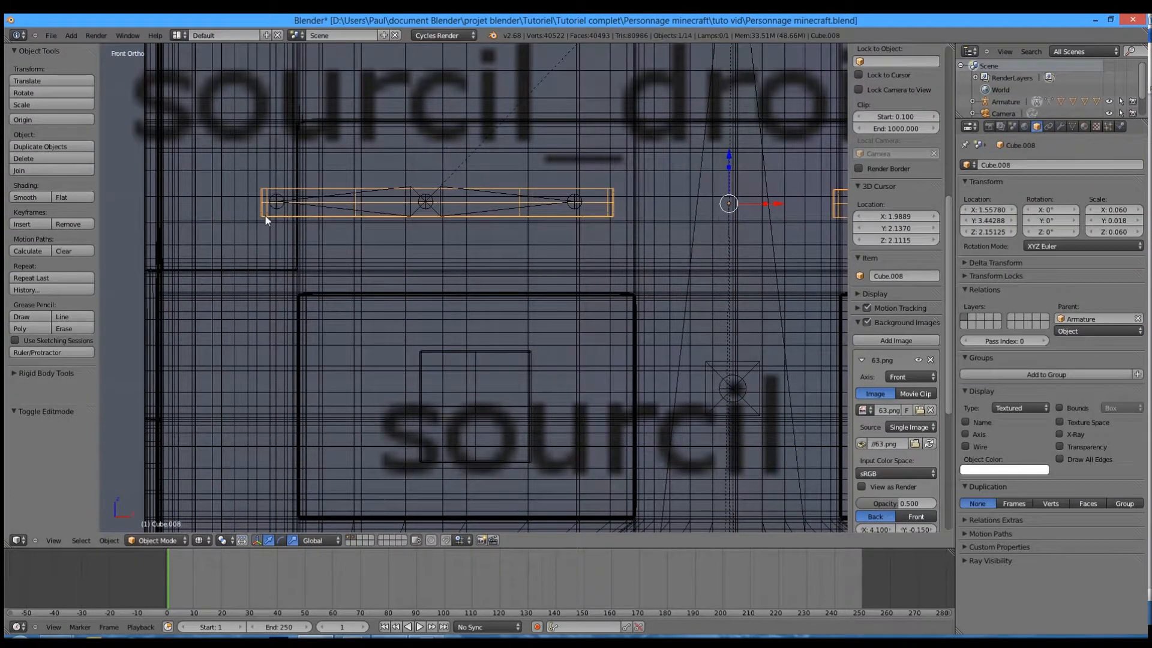
pyautogui.press('Tab')
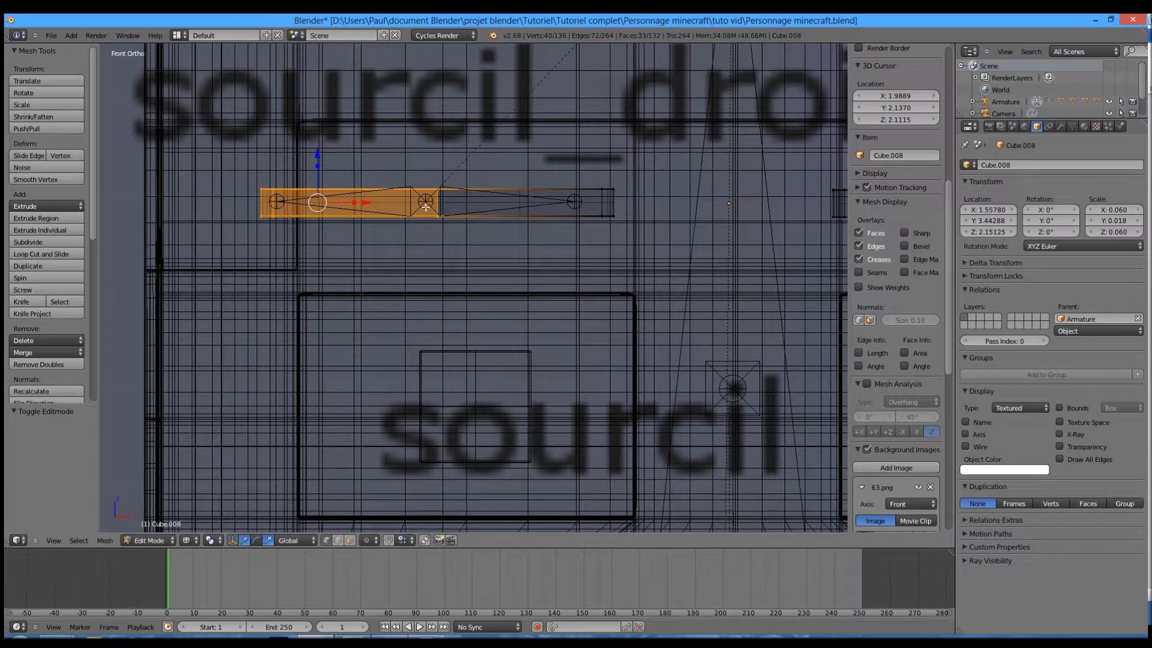
pyautogui.click(1073, 126)
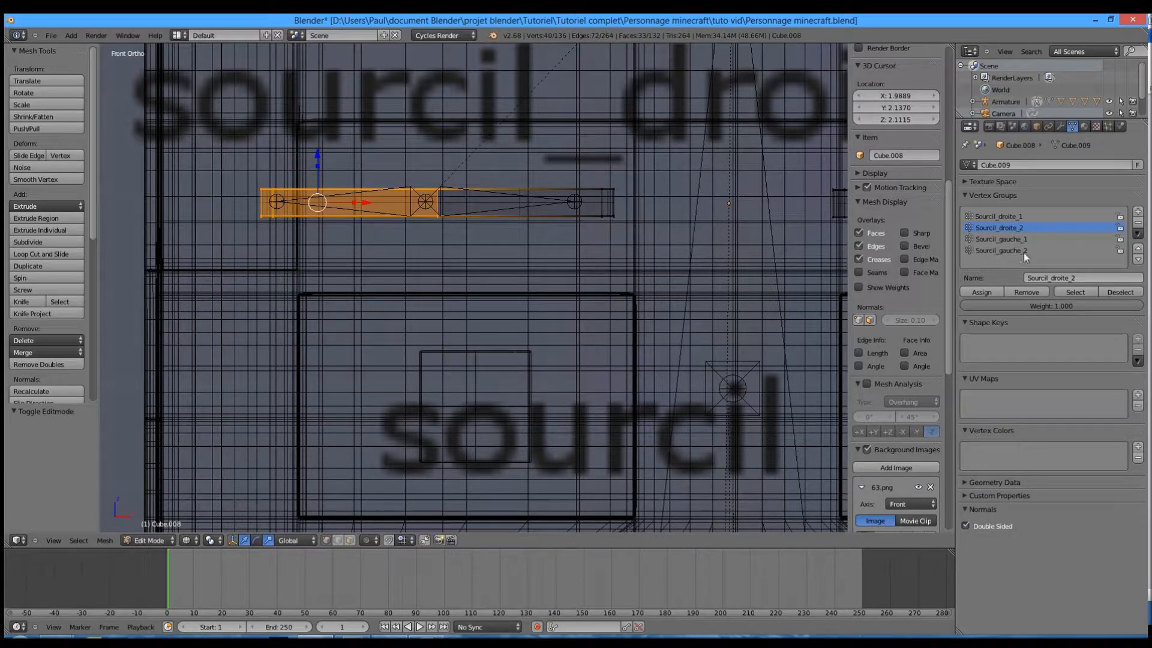
# Step: Assign the inner half of the right eyebrow to Sourcil_droite_2 and remove it from Sourcil_droite_1
pyautogui.scroll(-2, 409, 210)
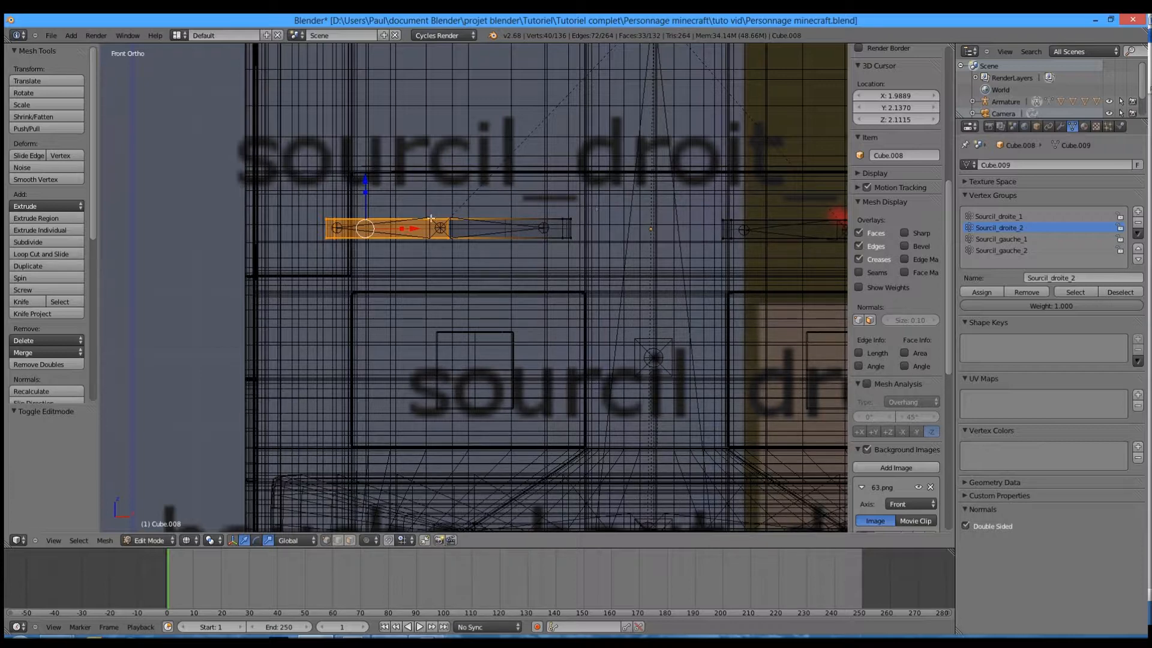
pyautogui.press('a')
pyautogui.press('b')
pyautogui.moveTo(424, 195); pyautogui.dragTo(607, 255)
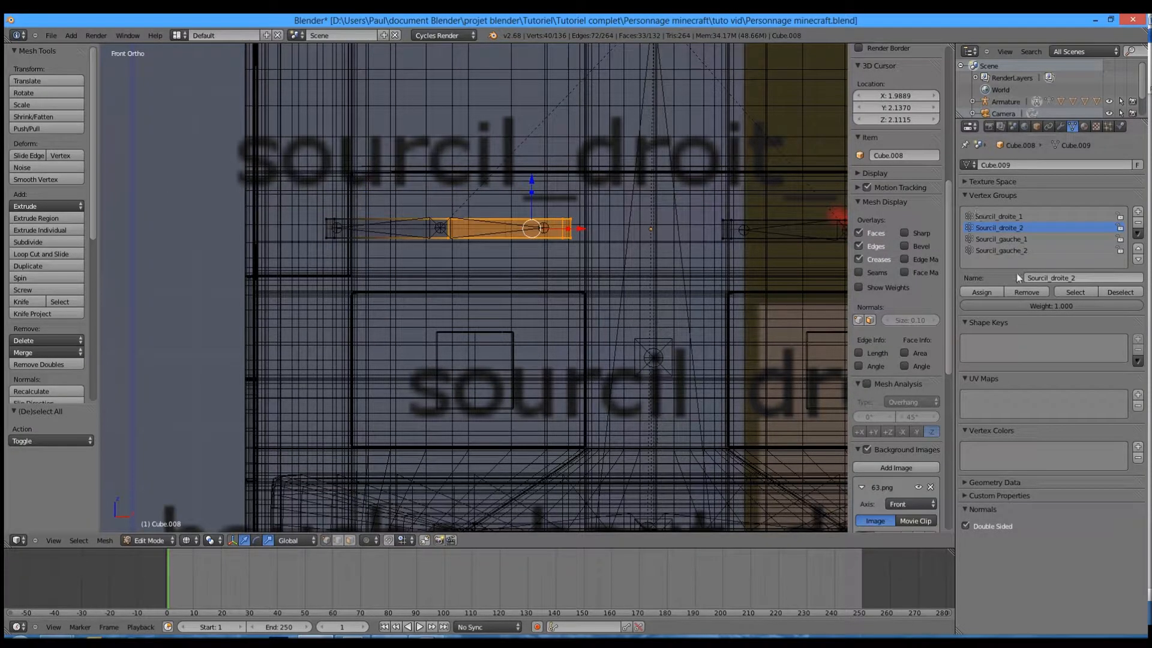
pyautogui.click(1001, 217)
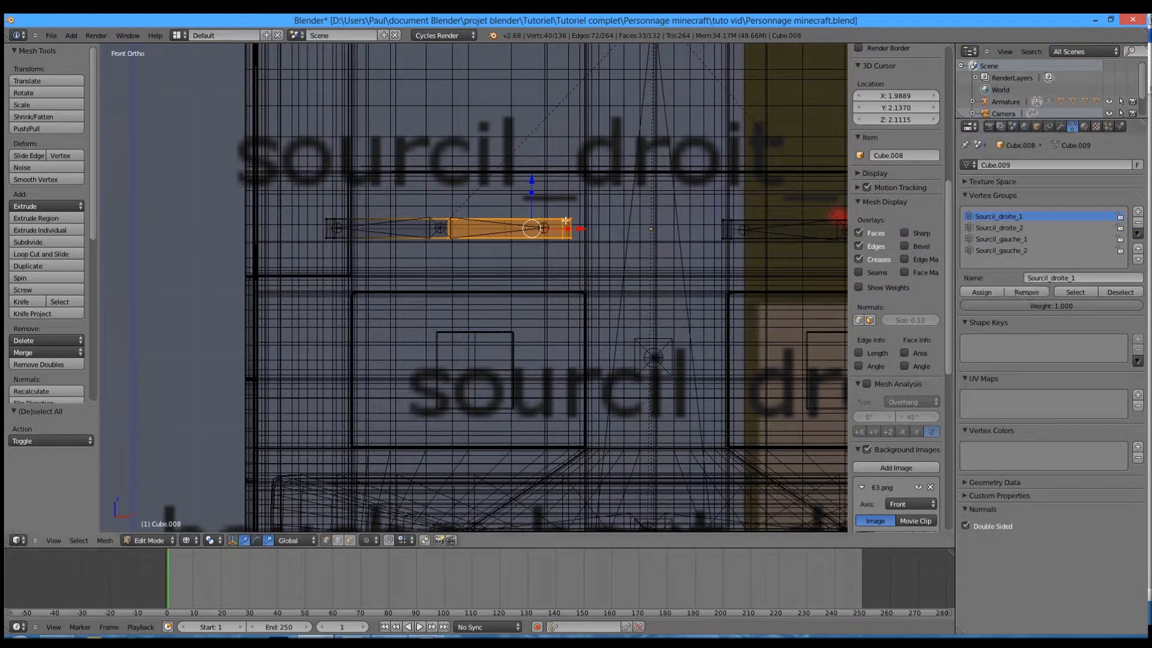
# Step: Assign the inner half of the left eyebrow to Sourcil_gauche_1 and remove it from Sourcil_gauche_2
pyautogui.keyDown('shift'); pyautogui.moveTo(439, 232); pyautogui.dragTo(432, 231, button='middle'); pyautogui.keyUp('shift')
pyautogui.keyDown('shift'); pyautogui.moveTo(695, 229); pyautogui.dragTo(539, 273, button='middle'); pyautogui.keyUp('shift')
pyautogui.press('a')
pyautogui.click(503, 230)
pyautogui.press('b')
pyautogui.moveTo(523, 239); pyautogui.dragTo(705, 337)
pyautogui.scroll(3, 897, 300)
pyautogui.click(1020, 239)
pyautogui.click(1029, 250)
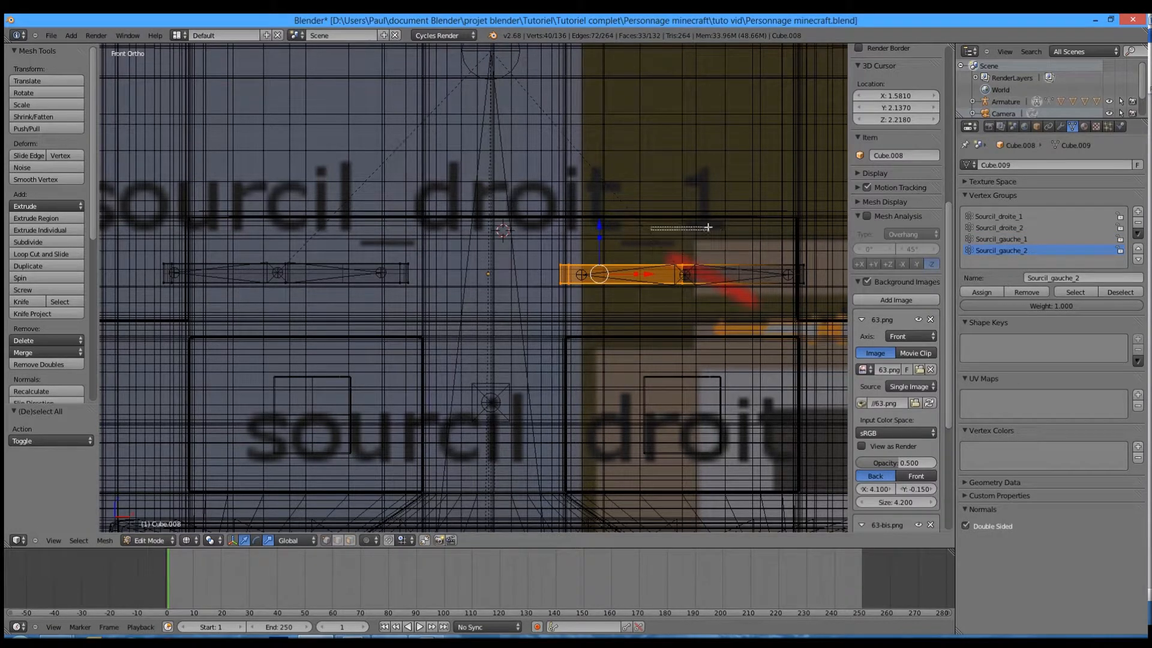
# Step: Assign the outer half of the left eyebrow to Sourcil_gauche_2 and remove it from Sourcil_gauche_1
pyautogui.press('a')
pyautogui.press('b')
pyautogui.moveTo(641, 234); pyautogui.dragTo(827, 306)
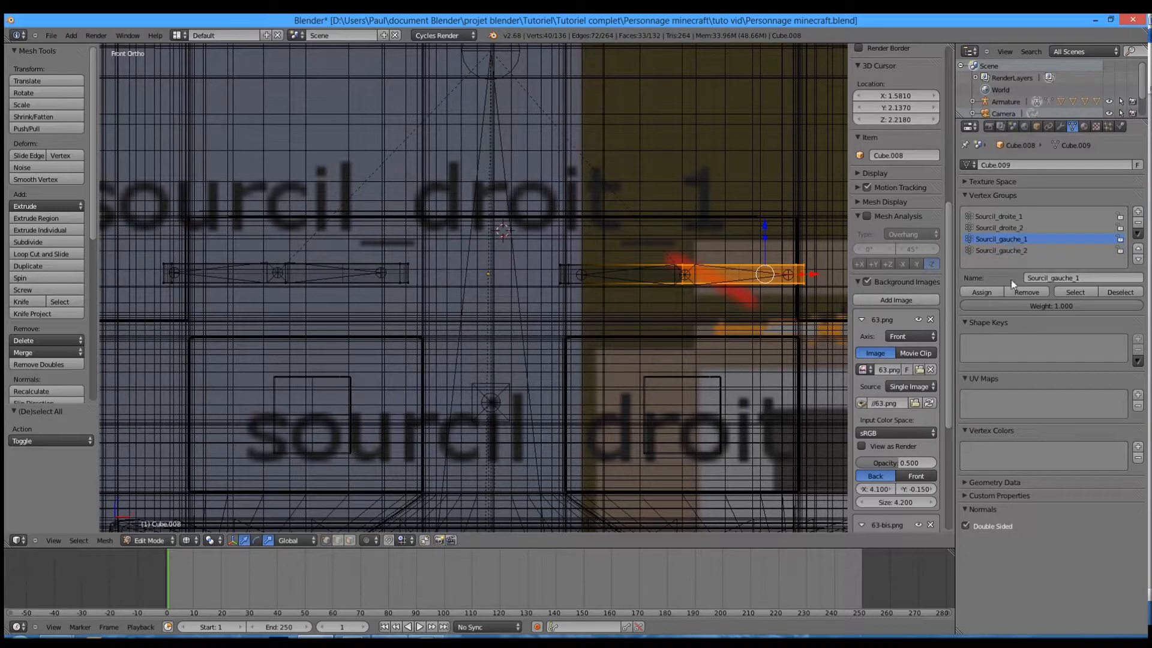
# Step: Try rotating the left eyebrow bones Sourcil_gauche_1 and Sourcil_gauche_2 in solid shading to test the deformation
pyautogui.press('Tab')
pyautogui.scroll(-3, 564, 276)
pyautogui.rightClick(575, 277)
pyautogui.press('z')
pyautogui.scroll(3, 721, 240)
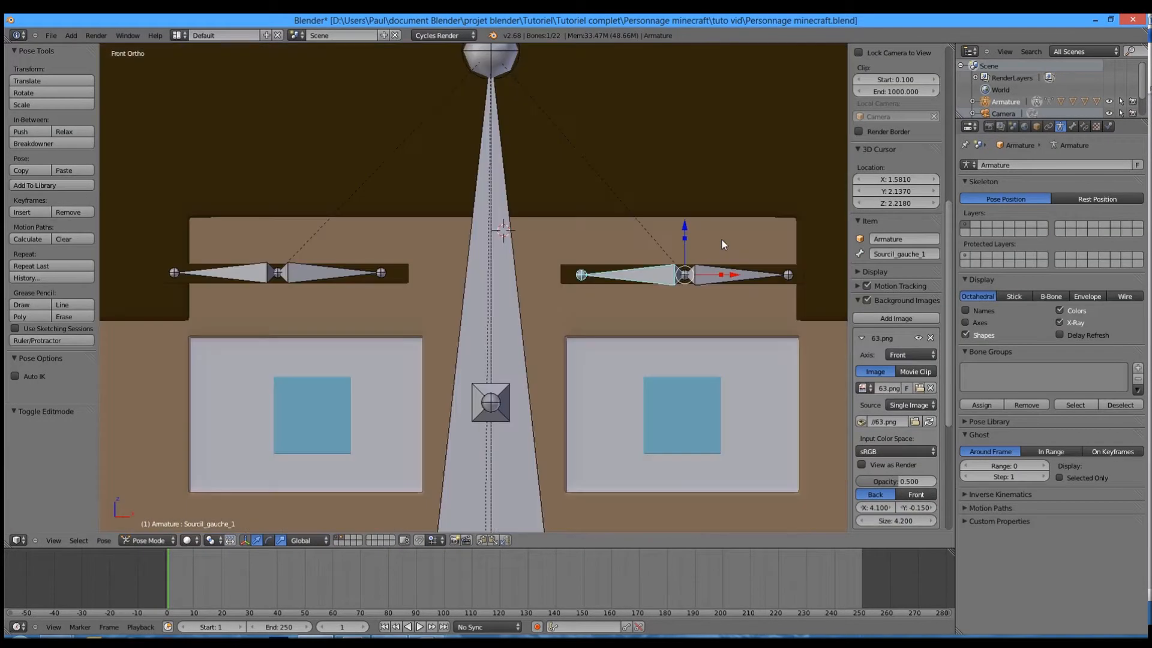
pyautogui.press('r')
pyautogui.rightClick(740, 262)
pyautogui.rightClick(744, 259)
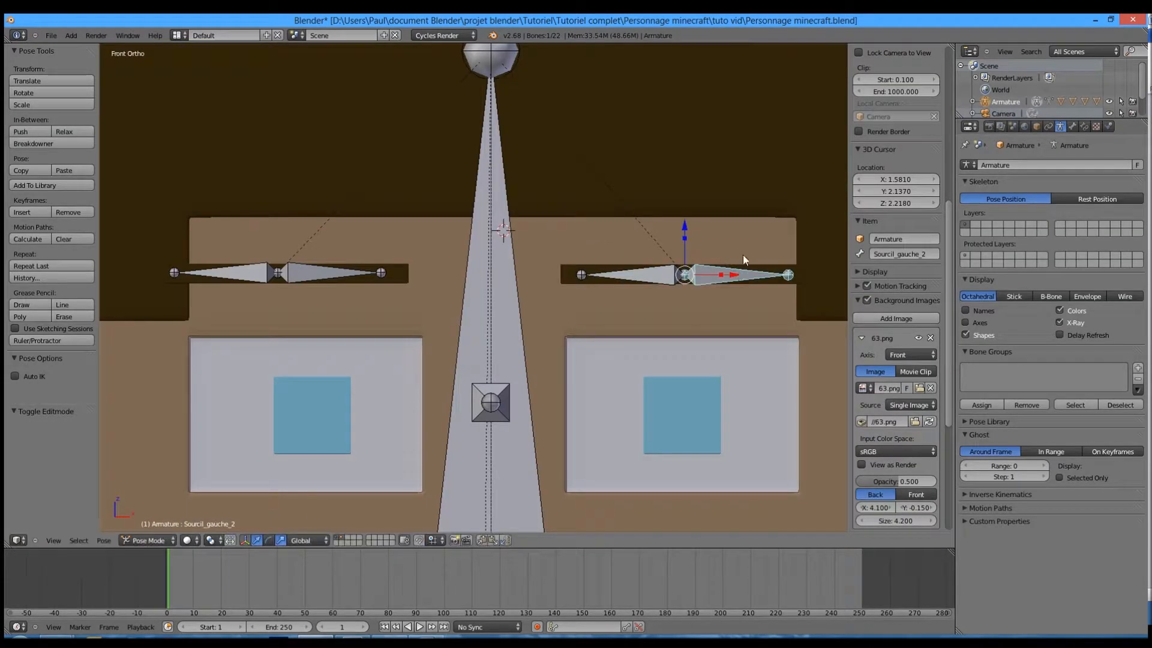
pyautogui.press('r')
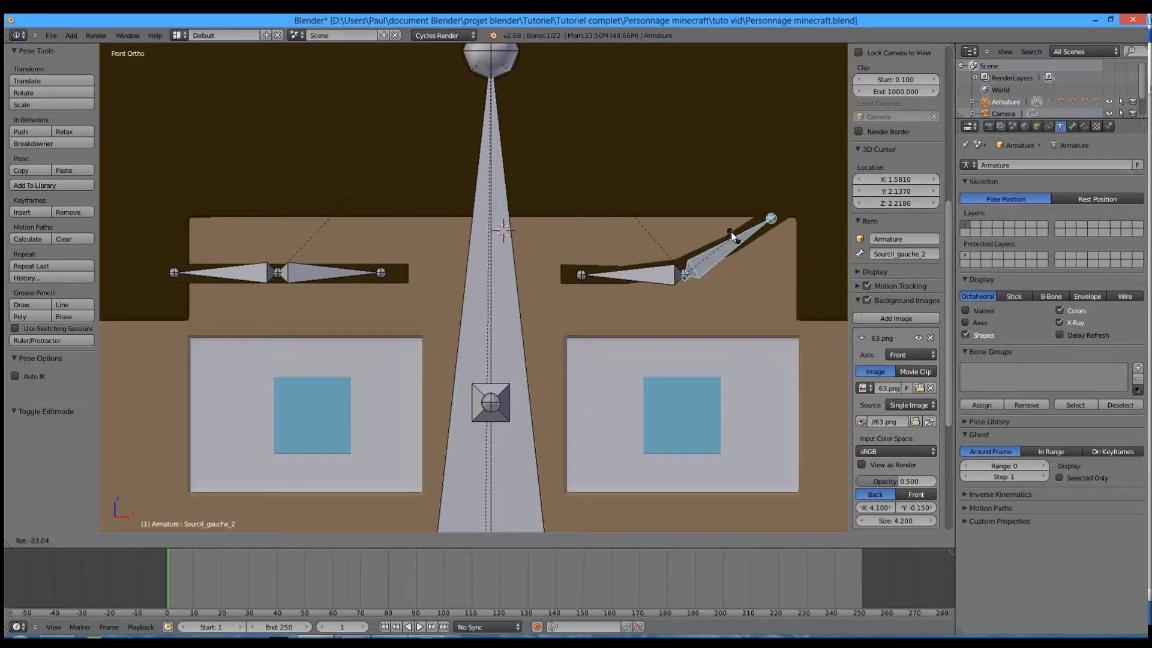
pyautogui.rightClick(727, 237)
pyautogui.rightClick(648, 265)
pyautogui.press('r')
pyautogui.rightClick(654, 247)
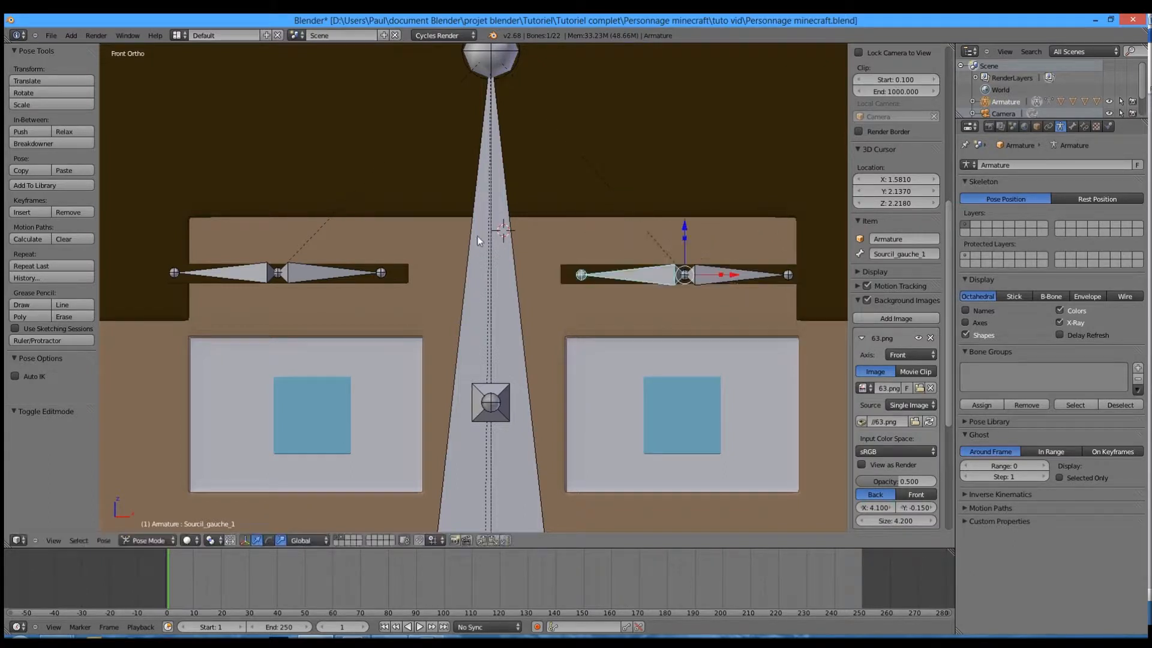
# Step: Try rotating the right eyebrow bones Sourcil_droite_2 and Sourcil_droite_1 to test the deformation
pyautogui.rightClick(324, 274)
pyautogui.press('r')
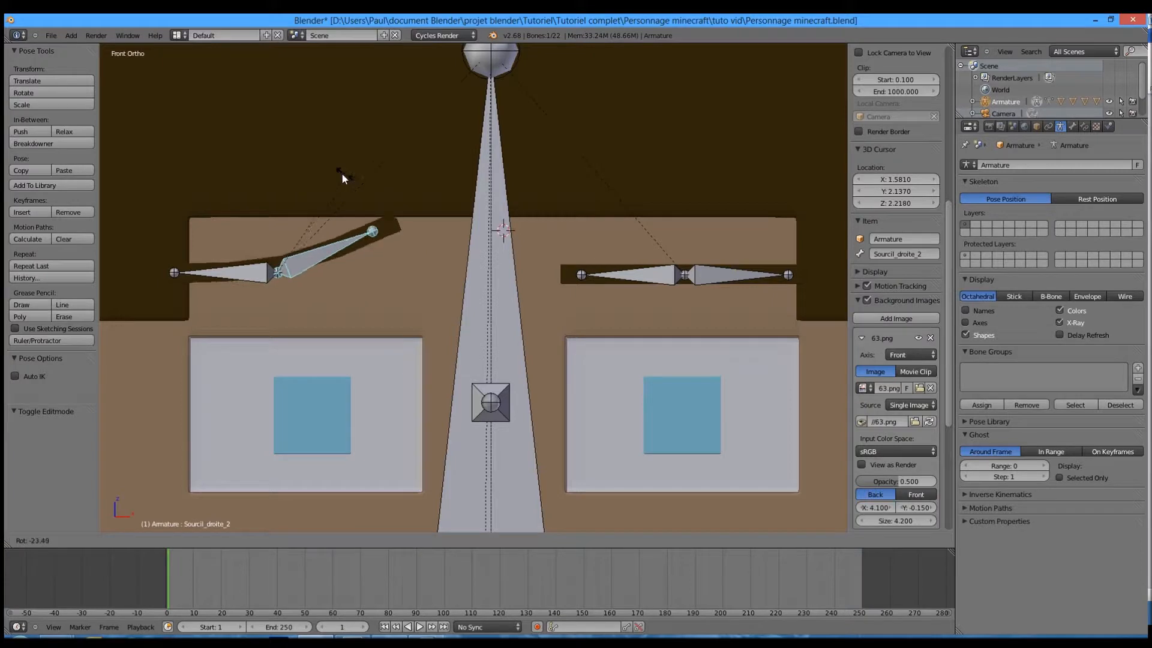
pyautogui.rightClick(341, 173)
pyautogui.rightClick(221, 273)
pyautogui.press('r')
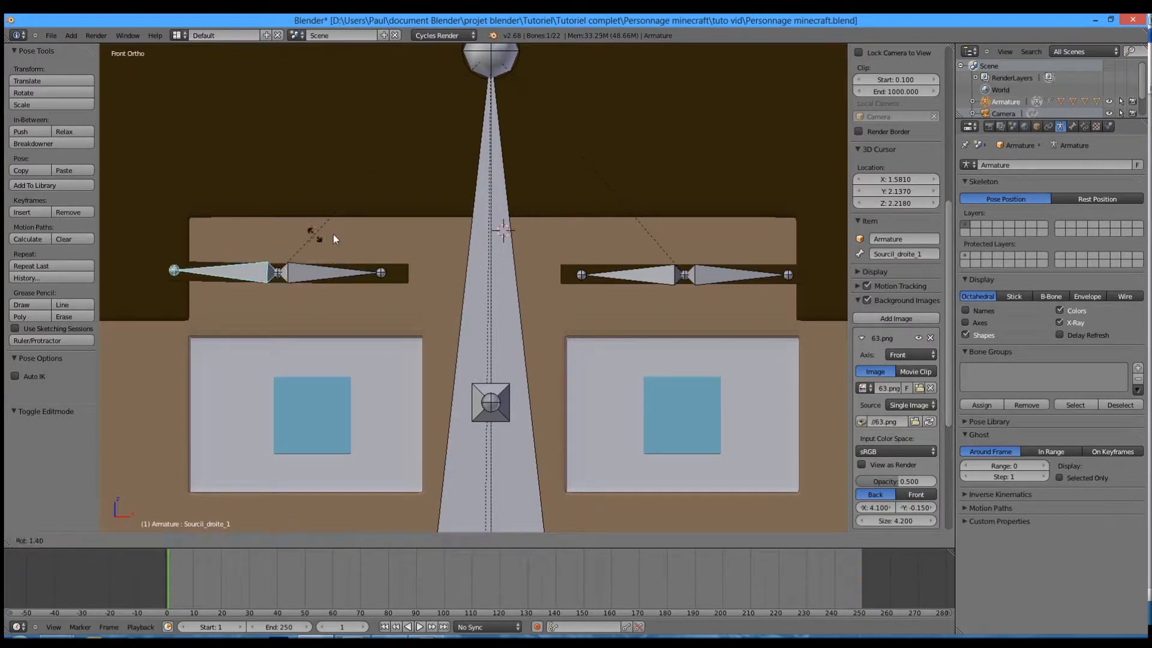
pyautogui.rightClick(343, 251)
# Step: Test both left eyebrow bones again by trying to rotate Sourcil_gauche_1 and Sourcil_gauche_2
pyautogui.rightClick(667, 279)
pyautogui.press('r')
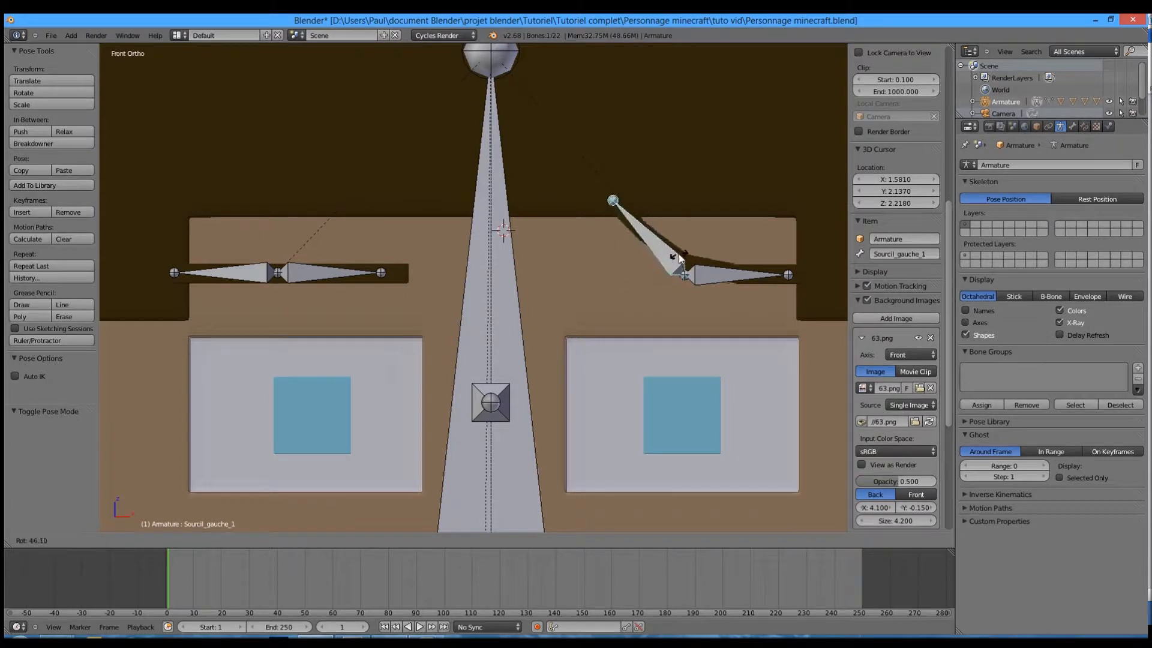
pyautogui.rightClick(684, 259)
pyautogui.rightClick(748, 267)
pyautogui.press('r')
pyautogui.rightClick(728, 237)
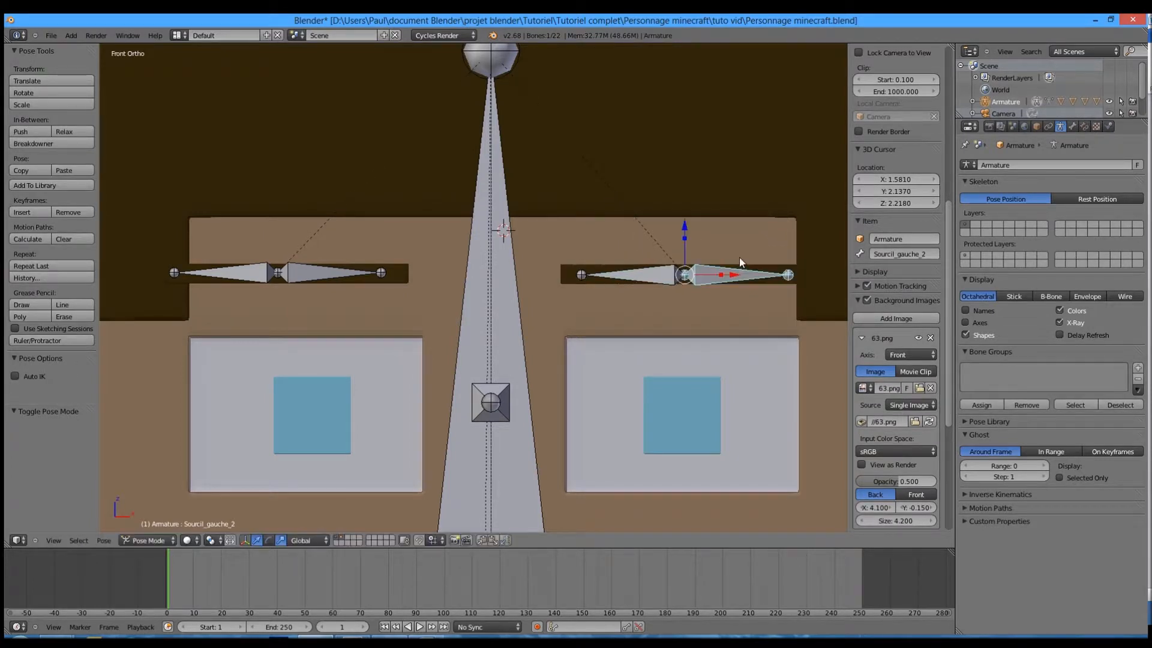
# Step: Highlight the vertices of the eyebrow mesh's Sourcil_gauche_1 group to check which part of the left eyebrow it covers
pyautogui.hotkey('ctrl', 'Tab')
pyautogui.rightClick(805, 270)
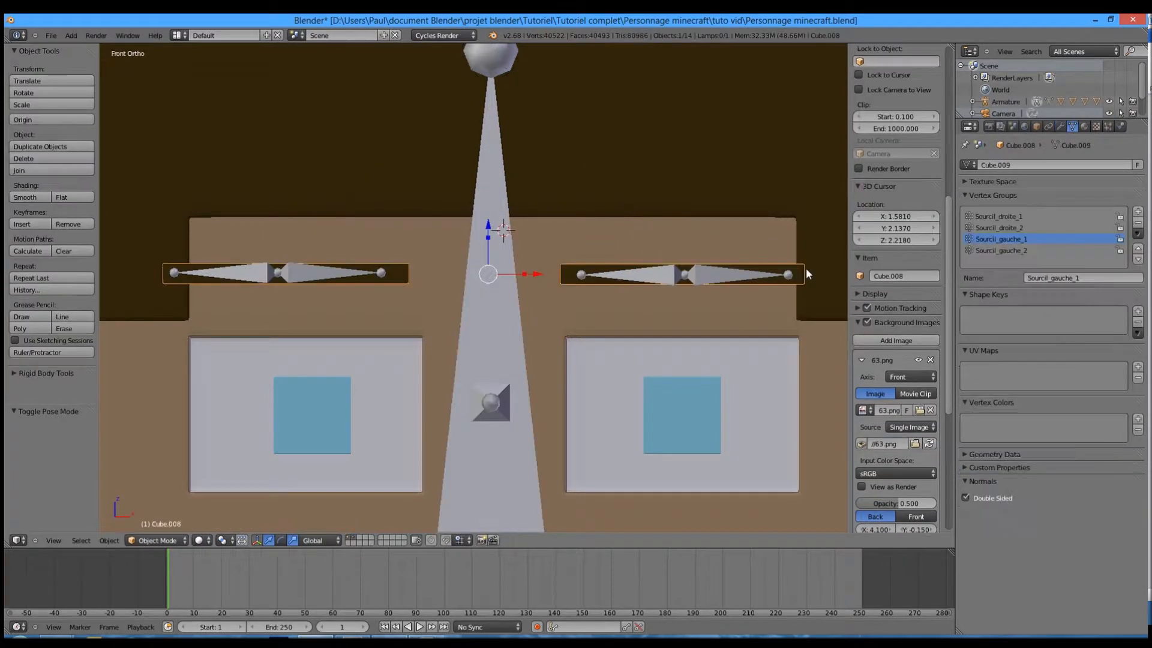
pyautogui.press('Tab')
pyautogui.press('z')
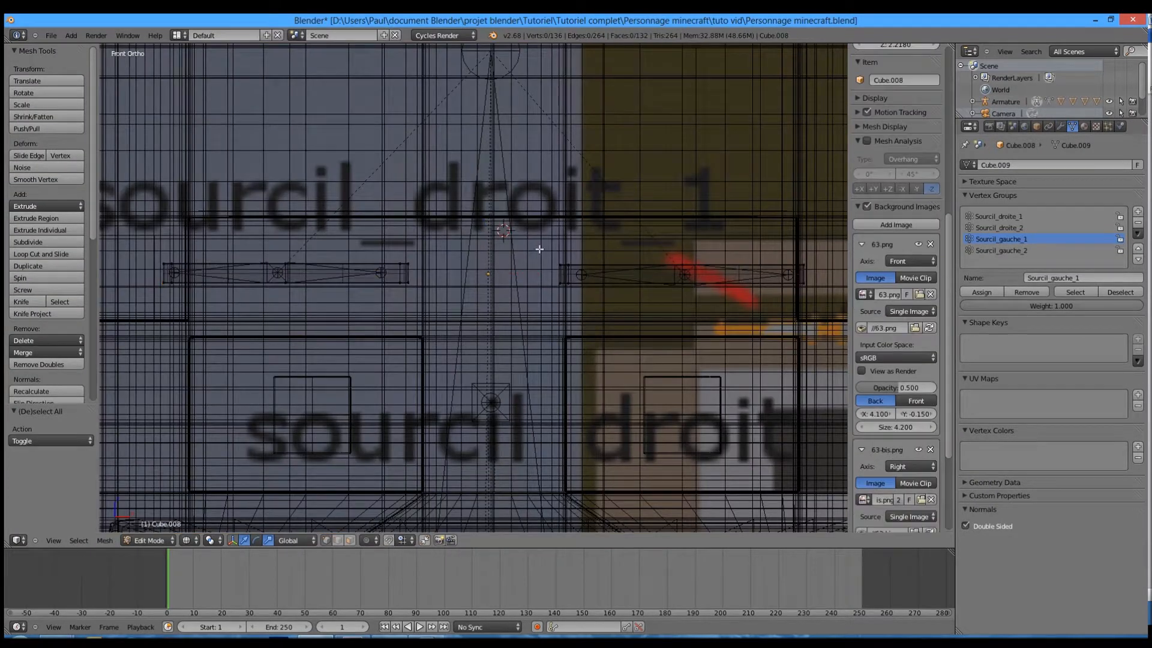
pyautogui.click(1075, 293)
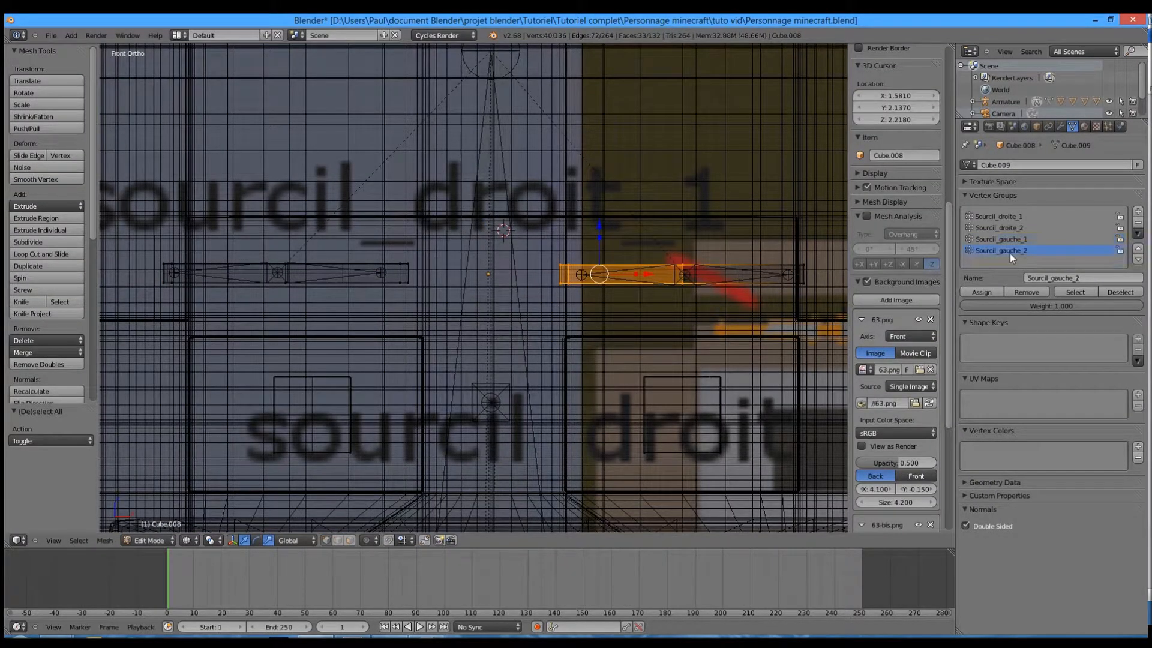
pyautogui.press('Tab')
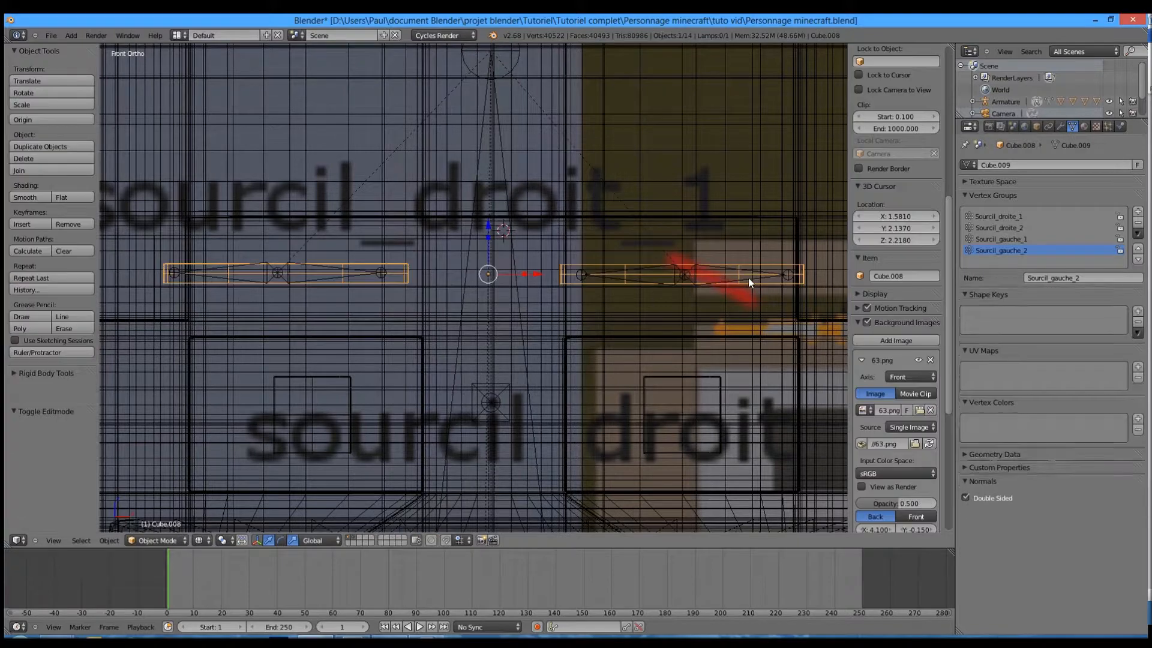
# Step: Try rotating the outer left eyebrow bone Sourcil_gauche_2 again, in wireframe and in solid shading, to test the deformation
pyautogui.rightClick(749, 277)
pyautogui.press('r')
pyautogui.rightClick(752, 231)
pyautogui.press('z')
pyautogui.press('r')
pyautogui.rightClick(737, 201)
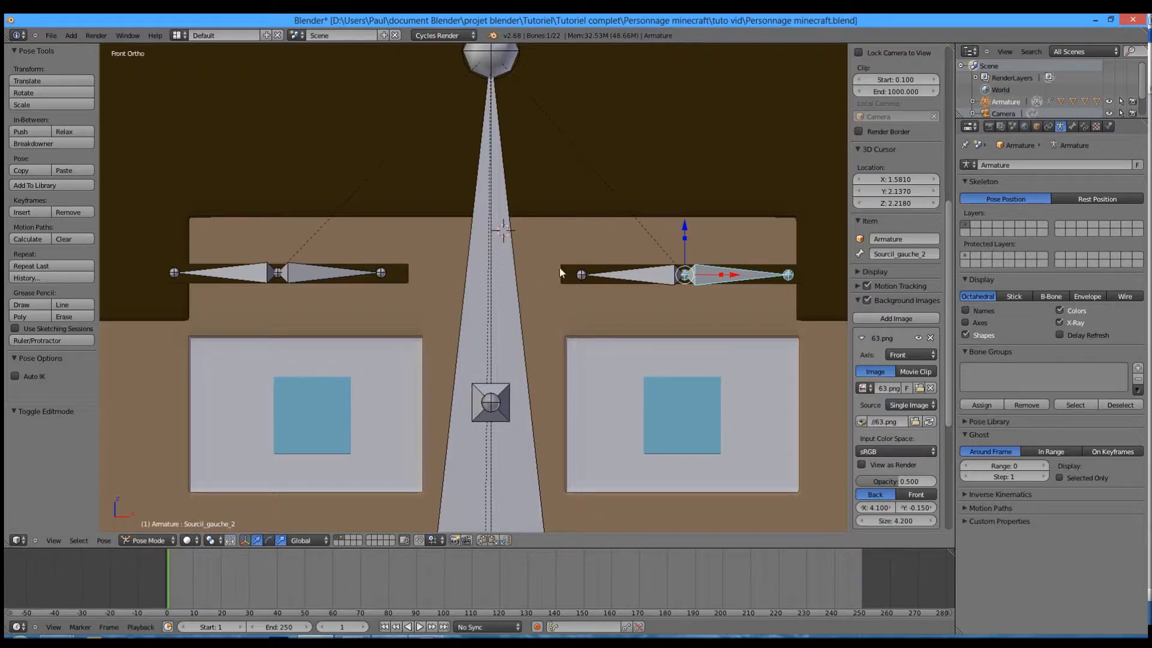
# Step: Assign all vertices of the head mesh to the Tete vertex group and return to Object Mode in solid shading
pyautogui.scroll(-3, 548, 292)
pyautogui.scroll(2, 534, 304)
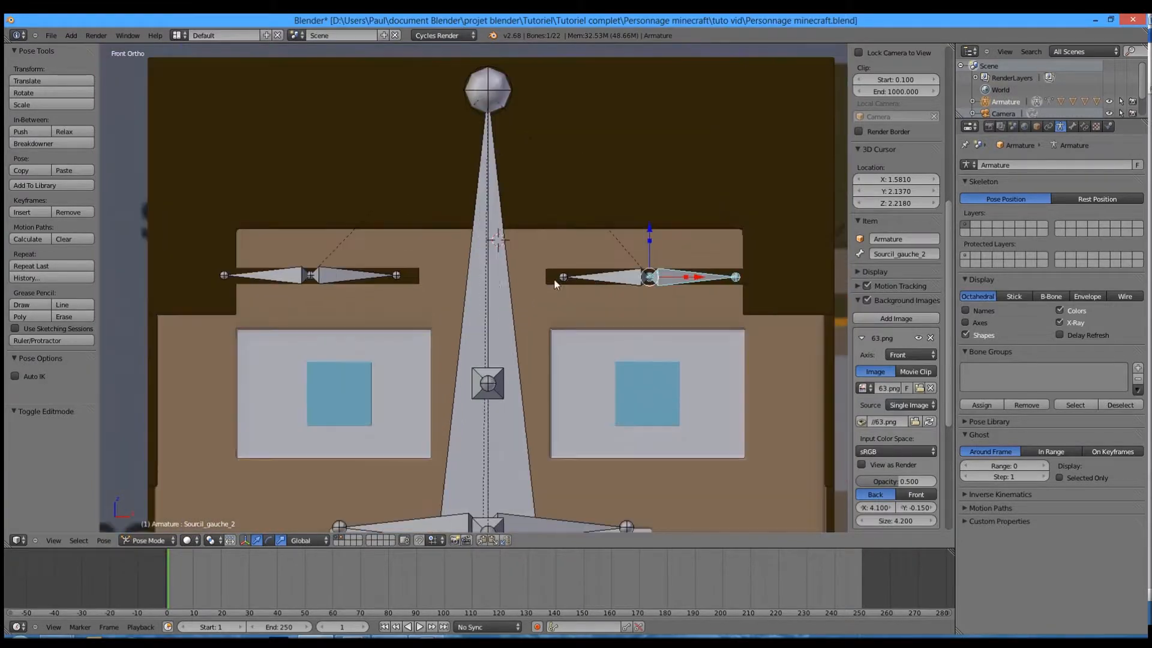
pyautogui.hotkey('ctrl', 'Tab')
pyautogui.rightClick(711, 322)
pyautogui.scroll(-4, 702, 336)
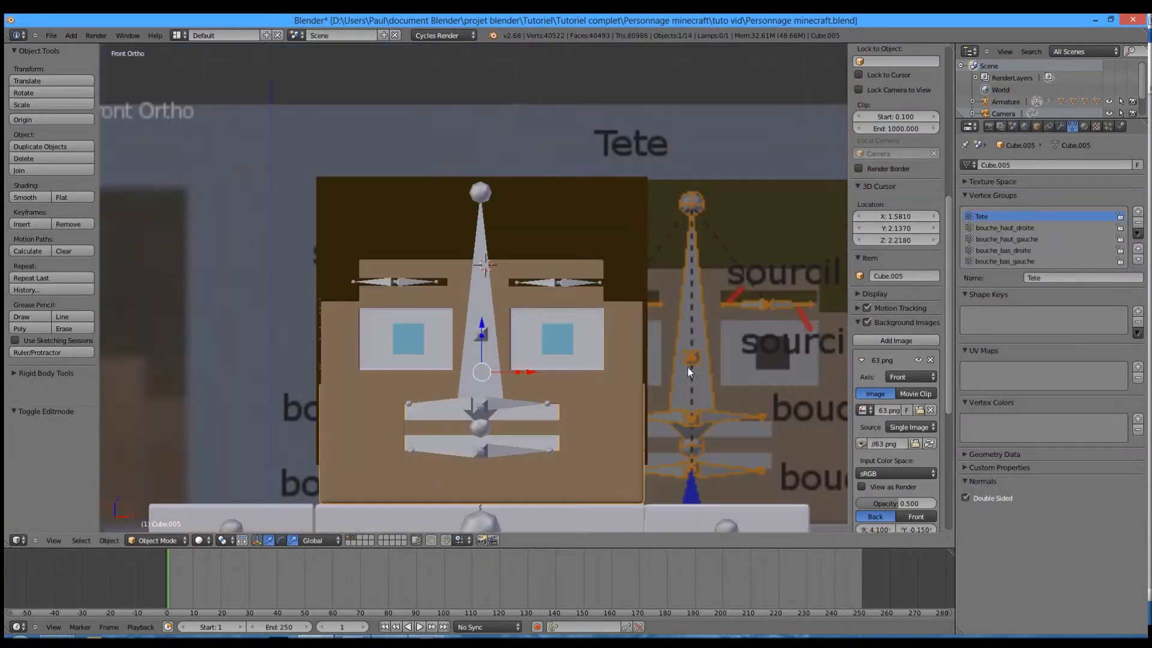
pyautogui.press('z')
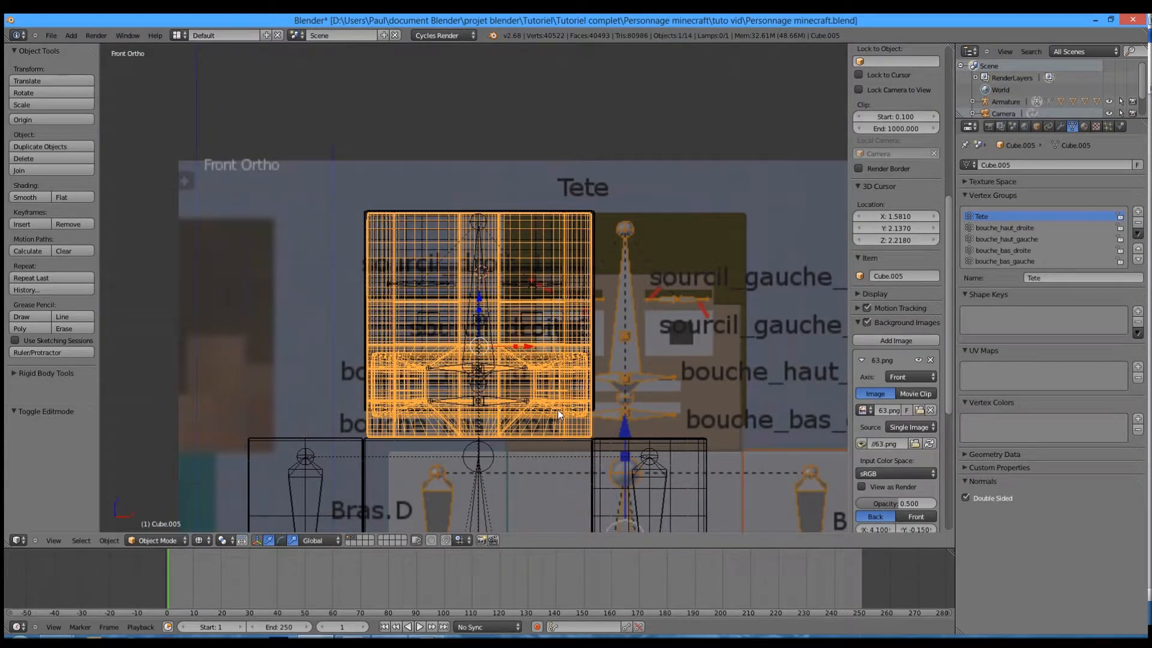
pyautogui.press('z')
pyautogui.press('Tab')
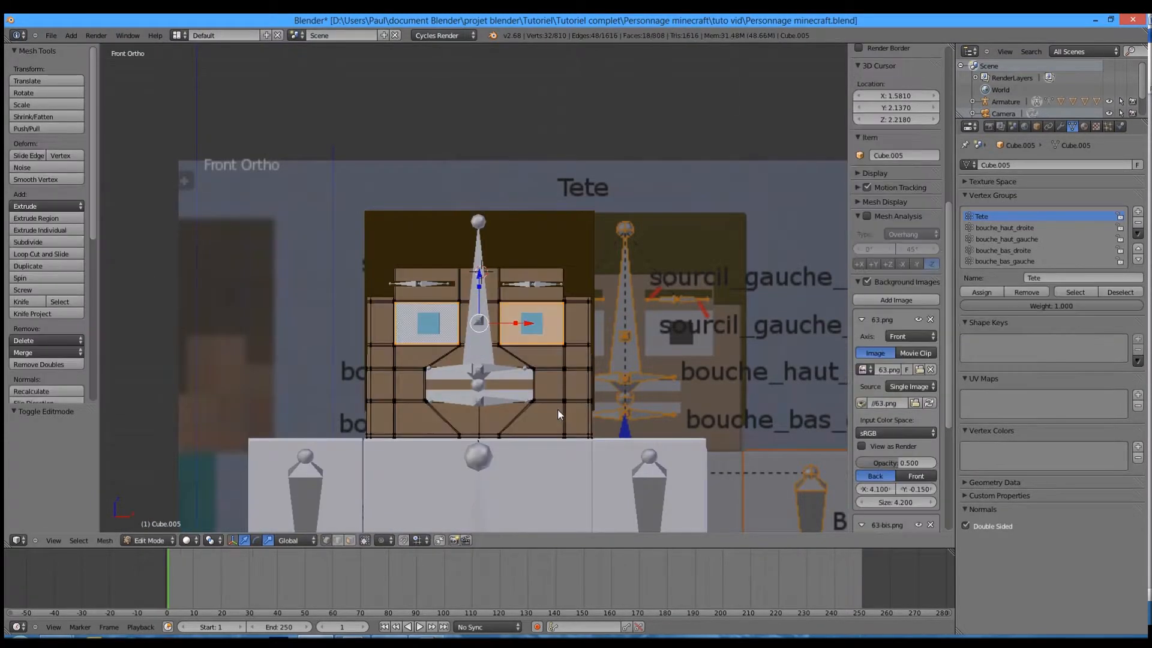
pyautogui.press('a')
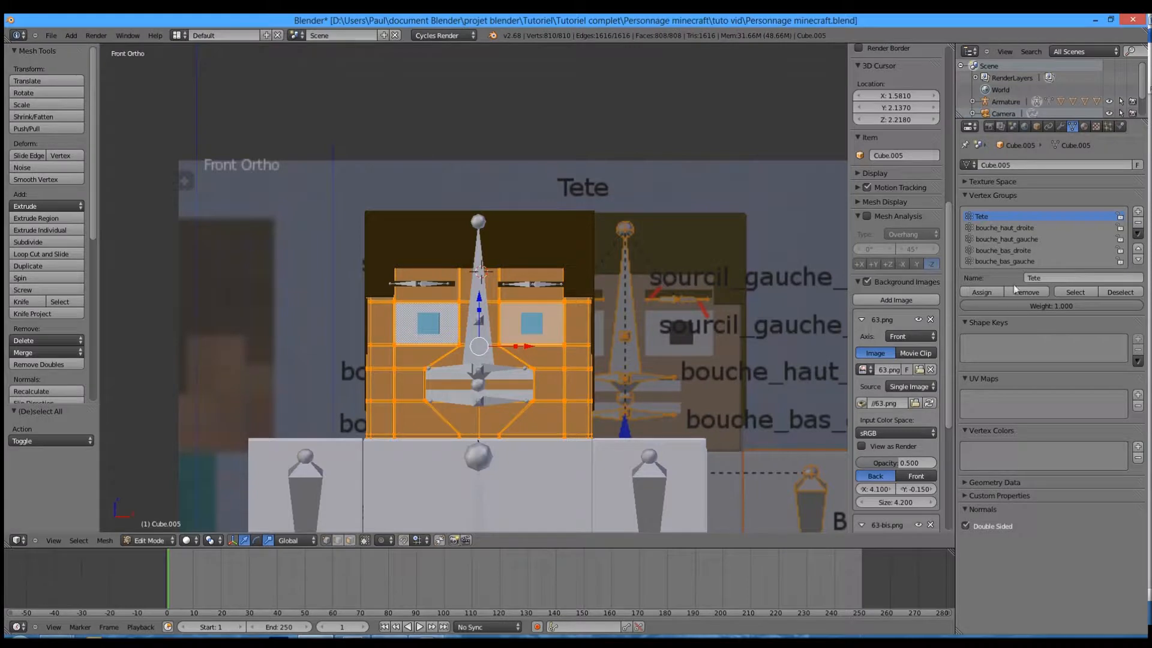
pyautogui.click(998, 294)
pyautogui.press('z')
pyautogui.press('Tab')
pyautogui.press('z')
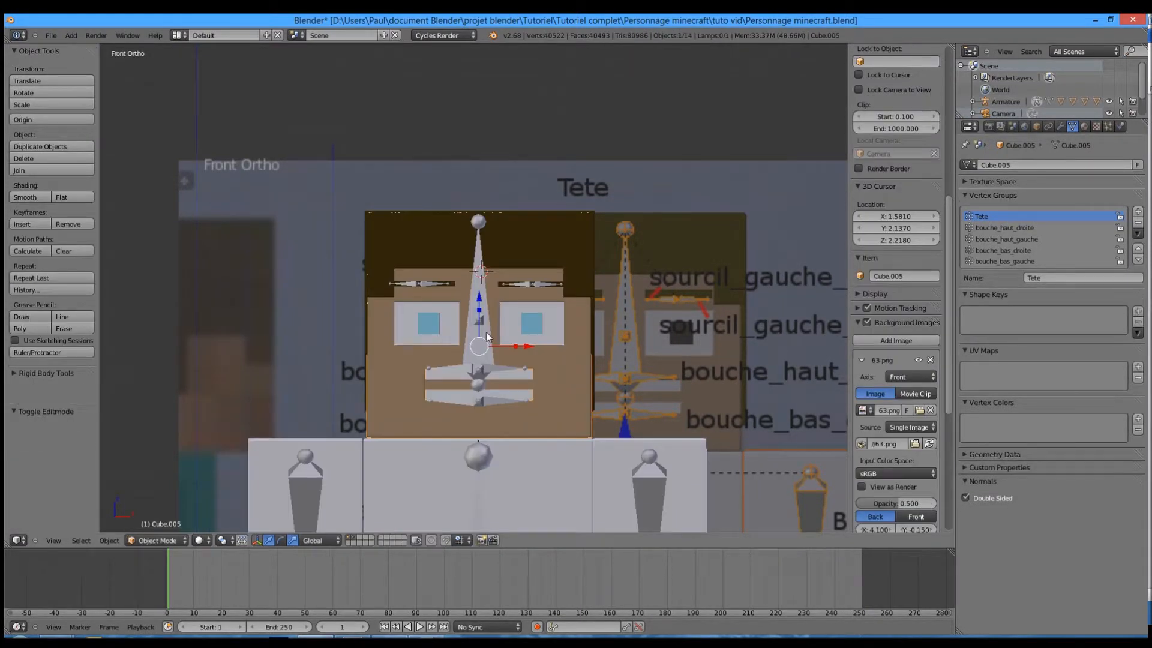
# Step: Try rotating the Tete bone to test how the head follows it
pyautogui.rightClick(488, 336)
pyautogui.press('r')
pyautogui.rightClick(402, 281)
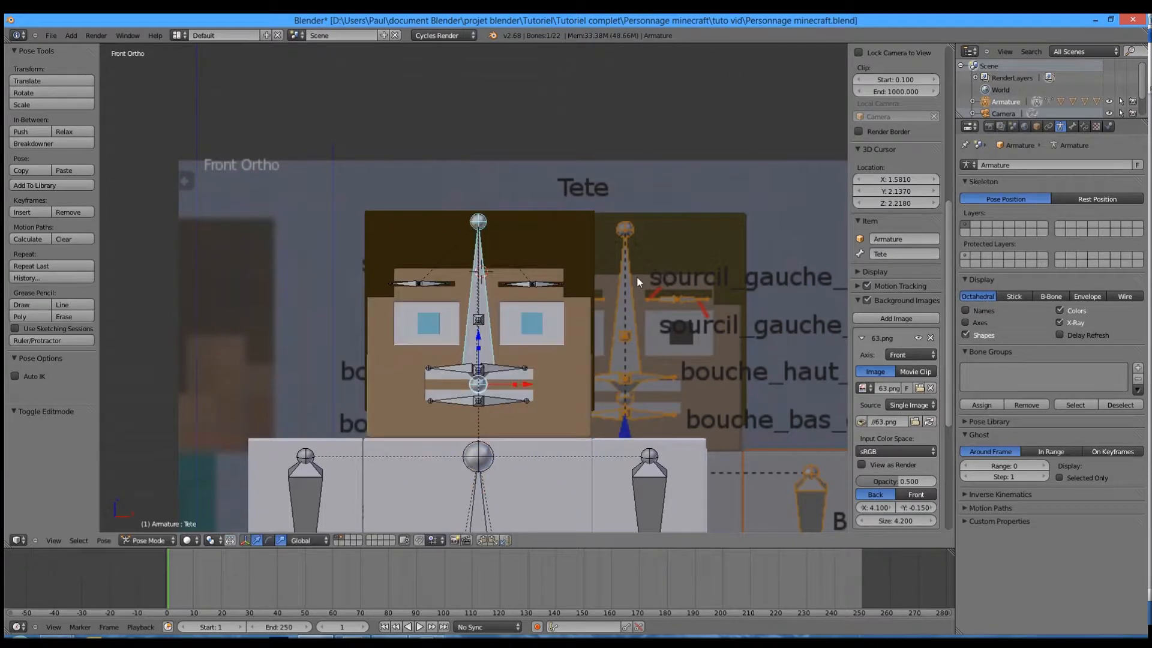
# Step: Examine the head mesh around the mouth and pick the upper mouth bone on the character's right to identify it
pyautogui.scroll(4, 600, 342)
pyautogui.keyDown('shift'); pyautogui.moveTo(552, 411); pyautogui.dragTo(557, 207, button='middle'); pyautogui.keyUp('shift')
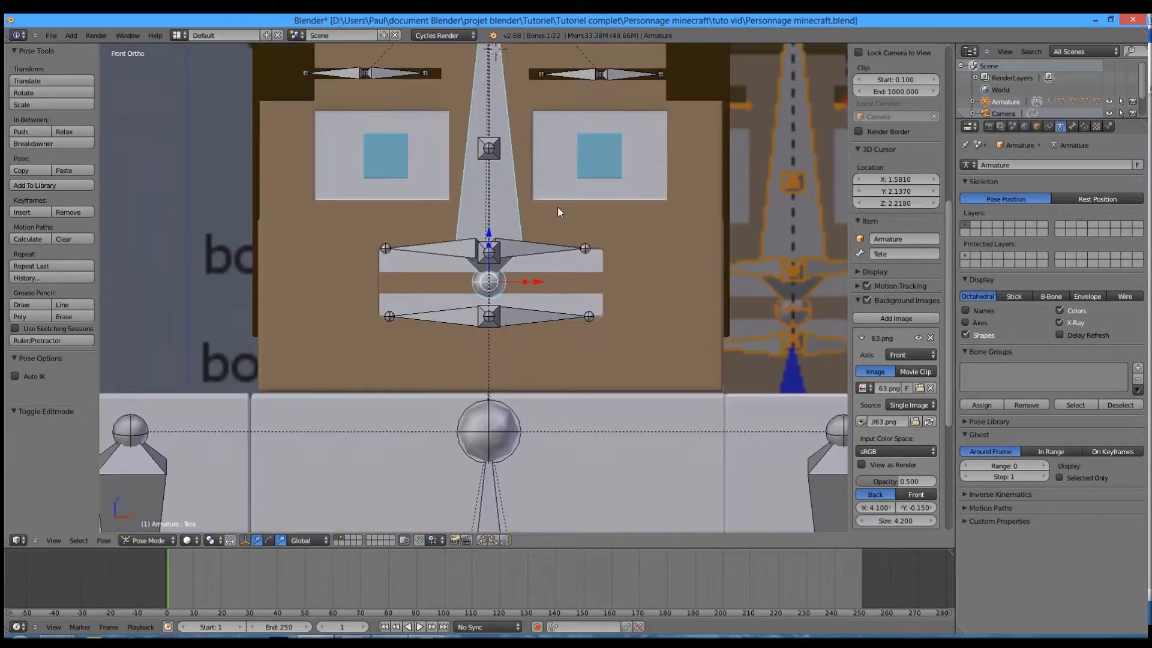
pyautogui.rightClick(638, 254)
pyautogui.press('Tab')
pyautogui.press('z')
pyautogui.press('z')
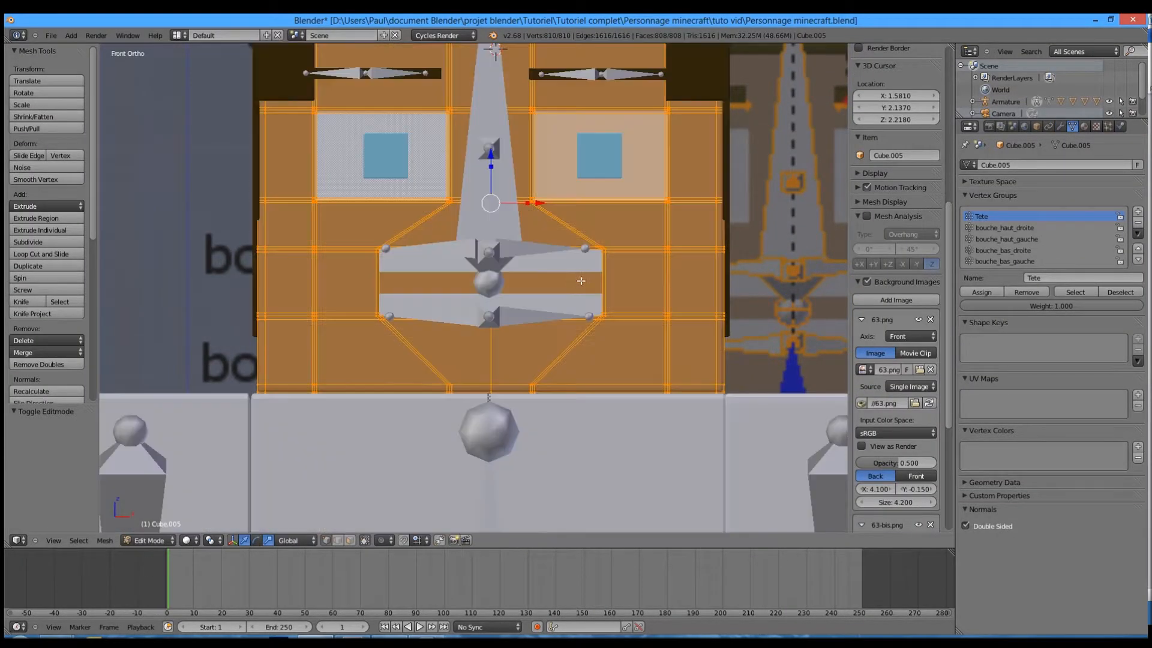
pyautogui.press('Tab')
pyautogui.rightClick(408, 250)
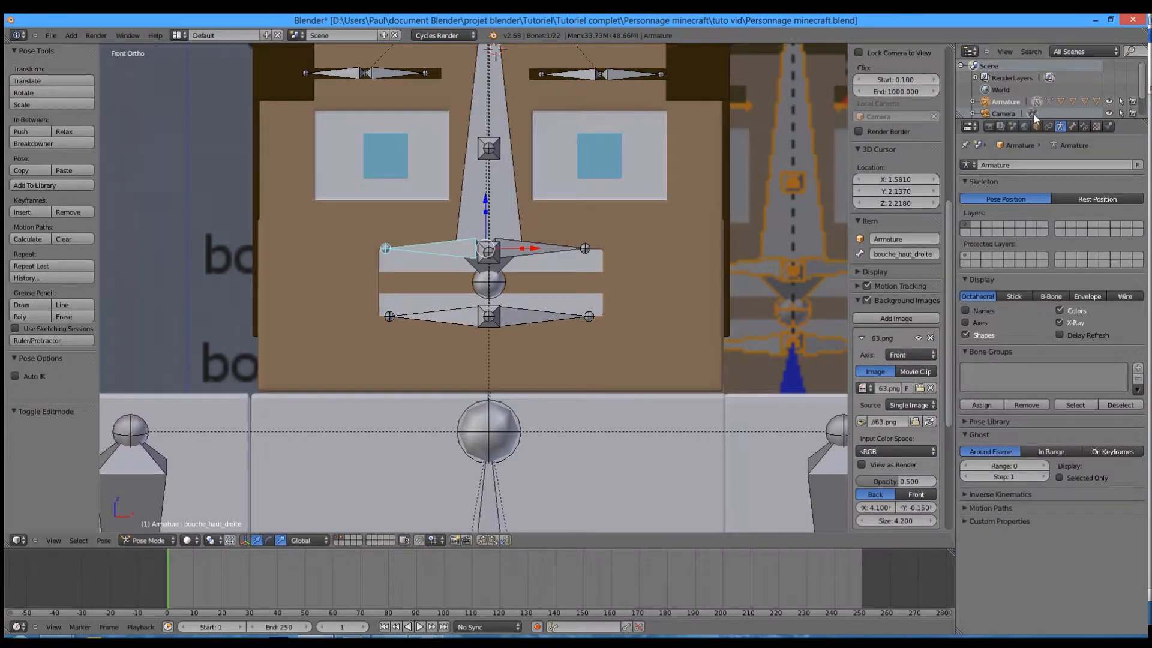
# Step: Select all head mesh vertices except those around the character's right half of the mouth, using box selections in wireframe
pyautogui.click(1073, 125)
pyautogui.rightClick(675, 304)
pyautogui.press('Tab')
pyautogui.press('z')
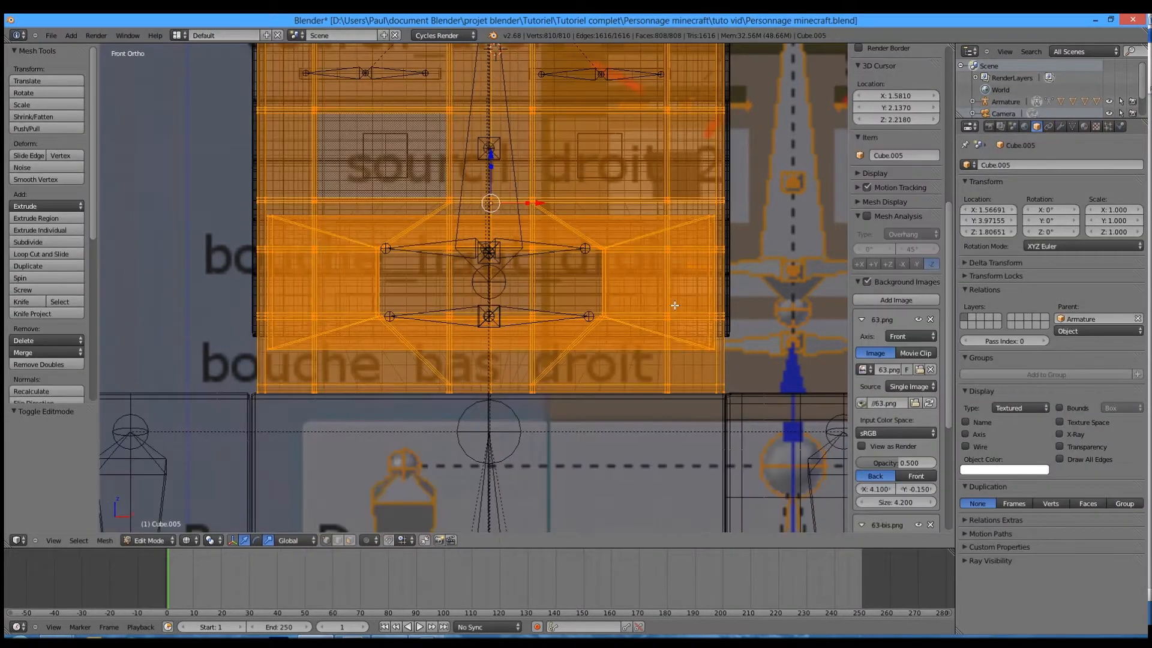
pyautogui.press('a')
pyautogui.scroll(-3, 533, 283)
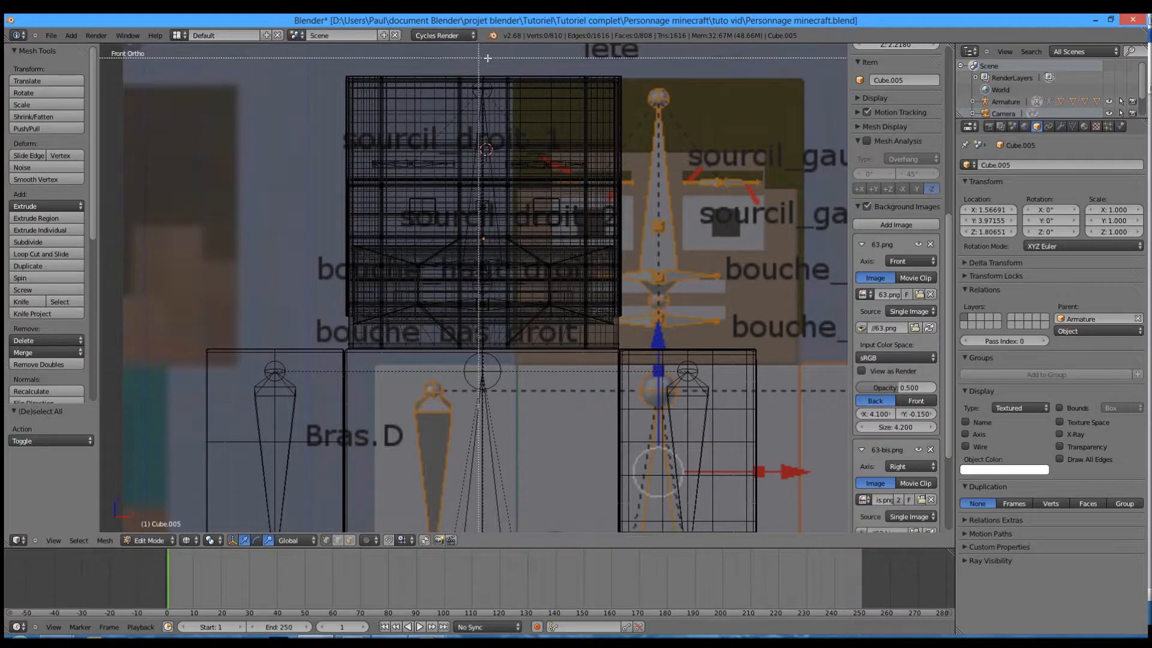
pyautogui.press('b')
pyautogui.moveTo(500, 55); pyautogui.dragTo(744, 453)
pyautogui.keyDown('shift'); pyautogui.moveTo(464, 138); pyautogui.dragTo(529, 303, button='middle'); pyautogui.keyUp('shift')
pyautogui.press('b')
pyautogui.moveTo(254, 202); pyautogui.dragTo(696, 405)
pyautogui.keyDown('shift'); pyautogui.moveTo(329, 381); pyautogui.dragTo(317, 281, button='middle'); pyautogui.keyUp('shift')
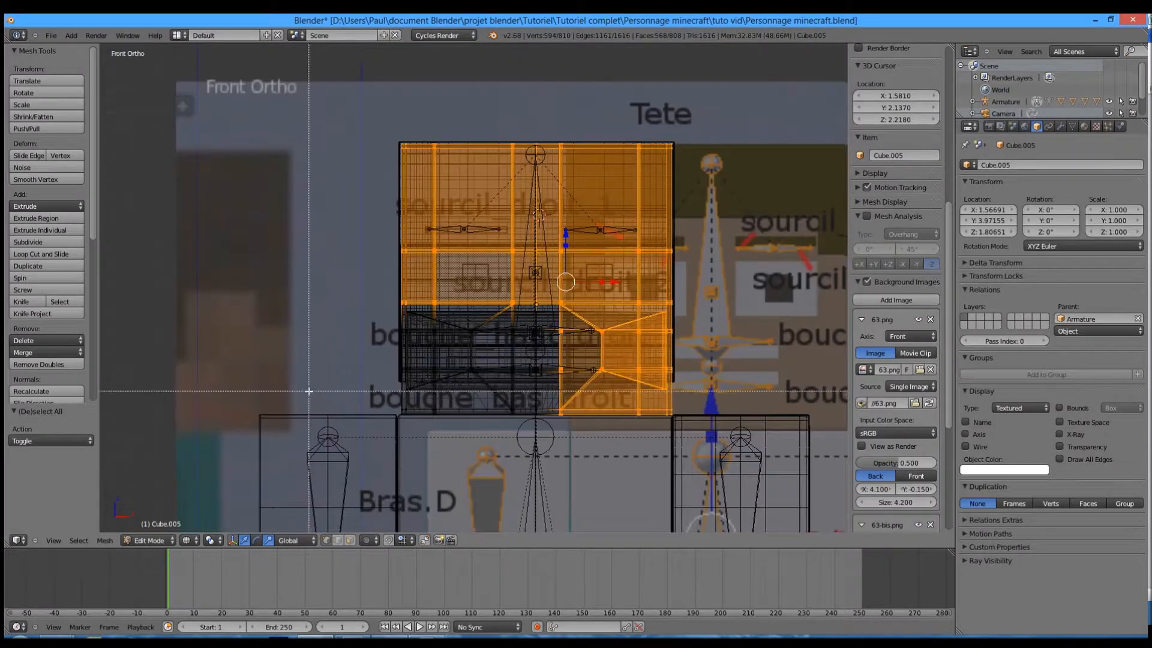
pyautogui.press('b')
pyautogui.moveTo(326, 94); pyautogui.dragTo(419, 482)
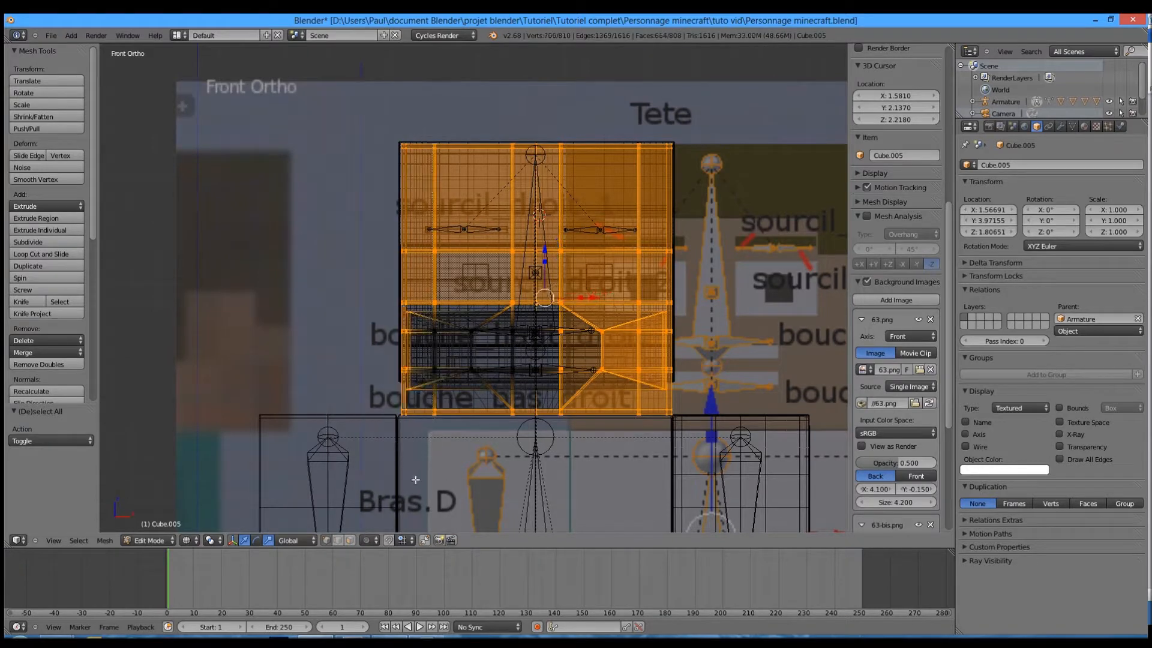
pyautogui.scroll(5, 440, 447)
pyautogui.press('z')
pyautogui.scroll(-3, 441, 444)
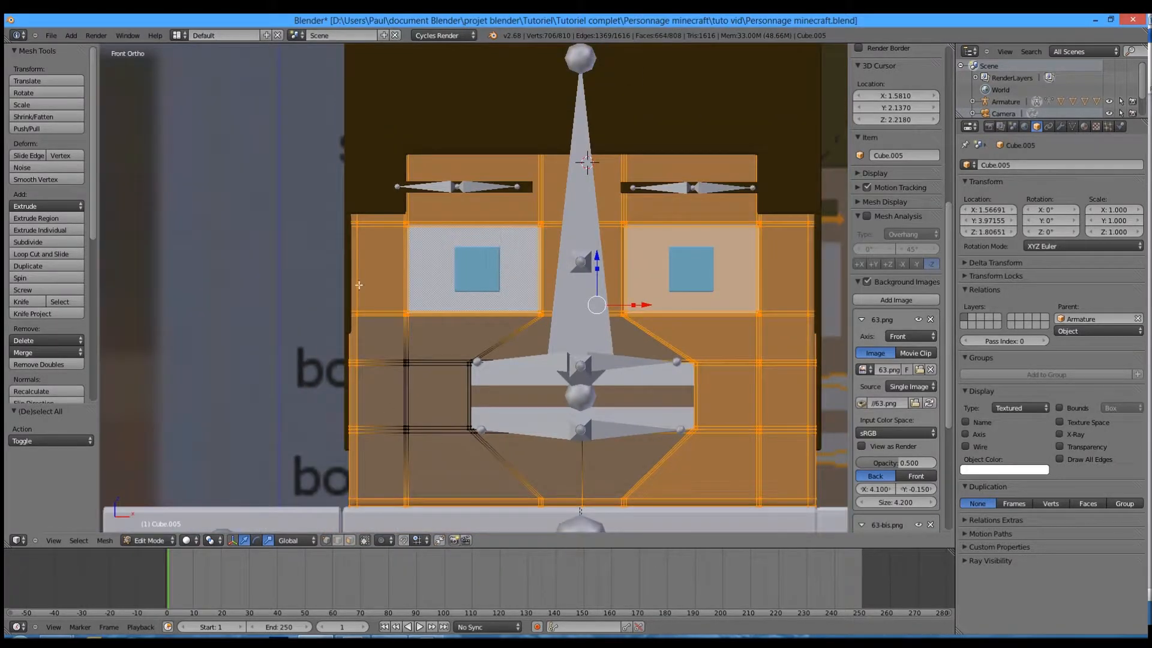
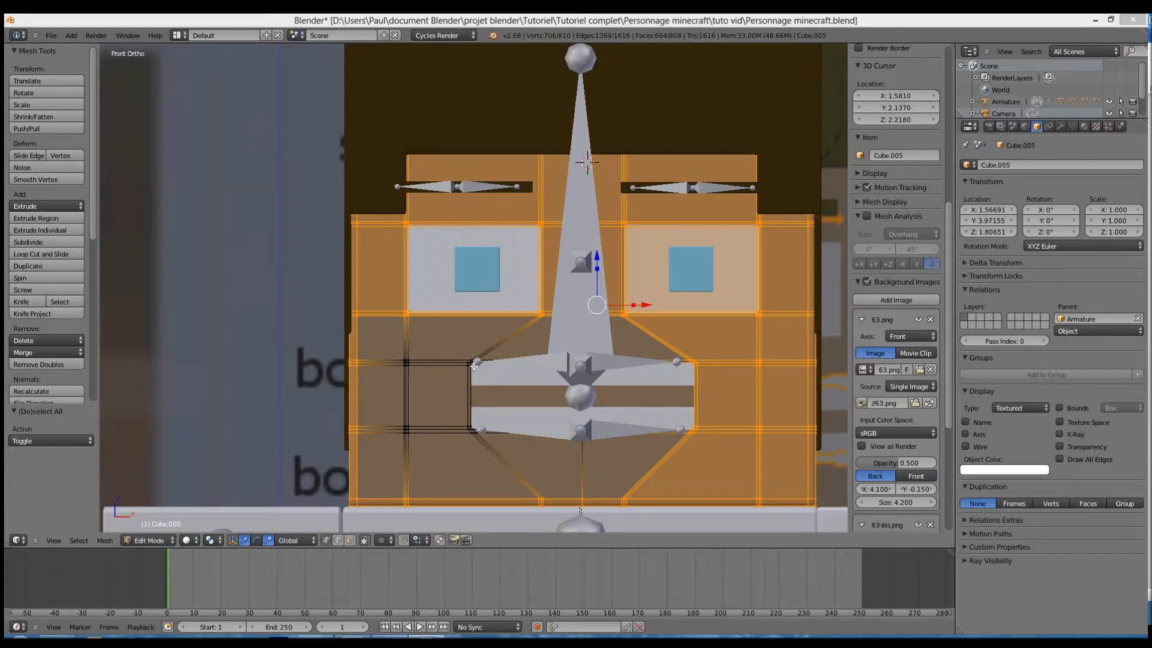
# Step: Remove the selected head vertices from the bouche_haut_droite vertex group
pyautogui.click(1072, 127)
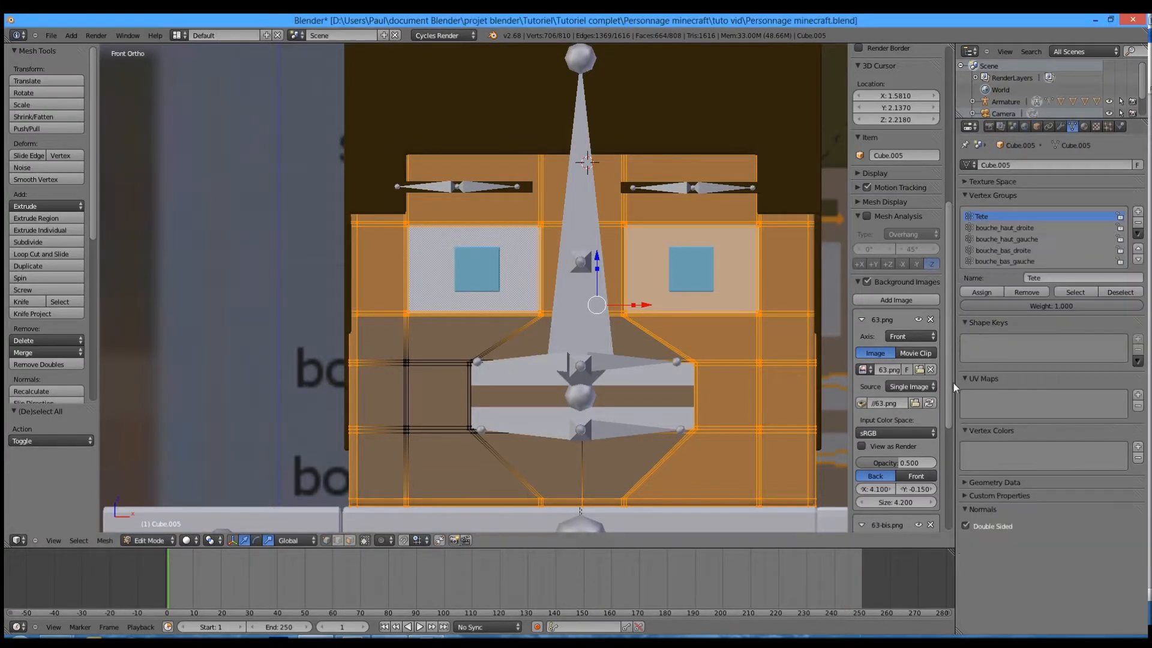
pyautogui.click(1014, 228)
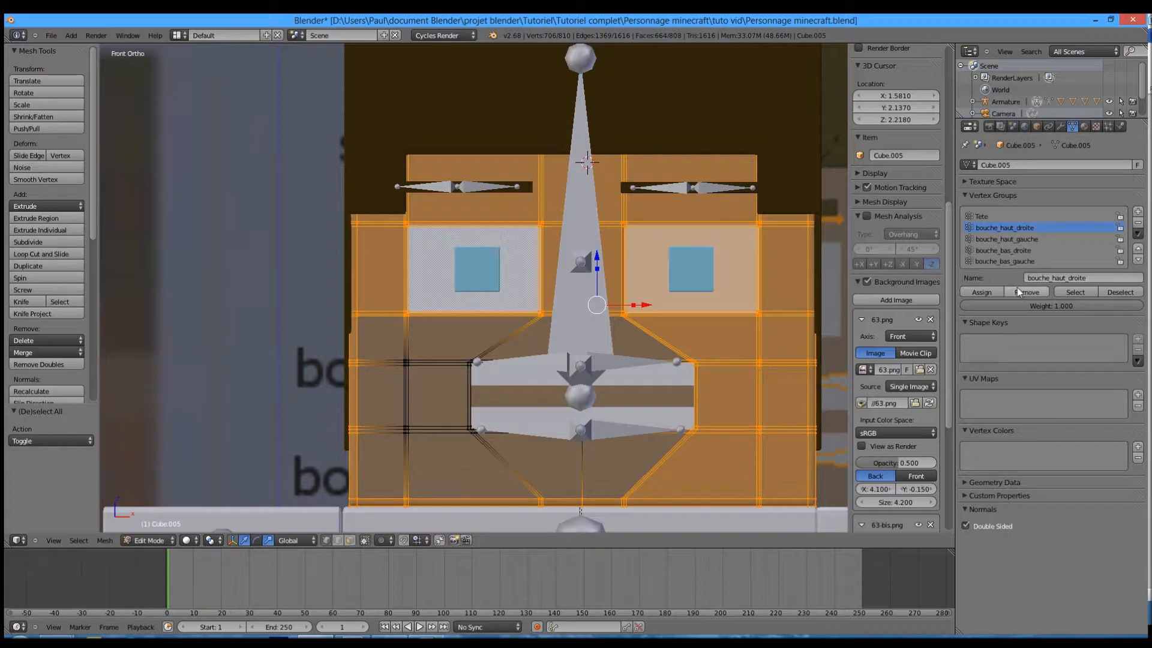
pyautogui.scroll(-2, 375, 444)
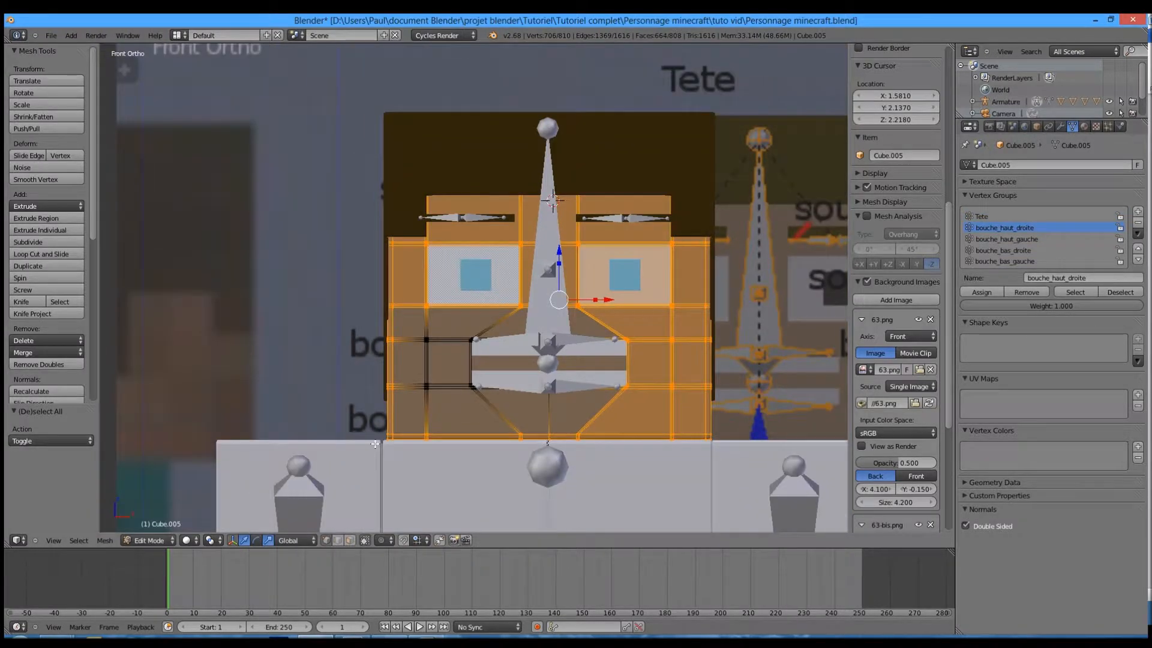
pyautogui.press('a')
pyautogui.hotkey('ctrl', '2')
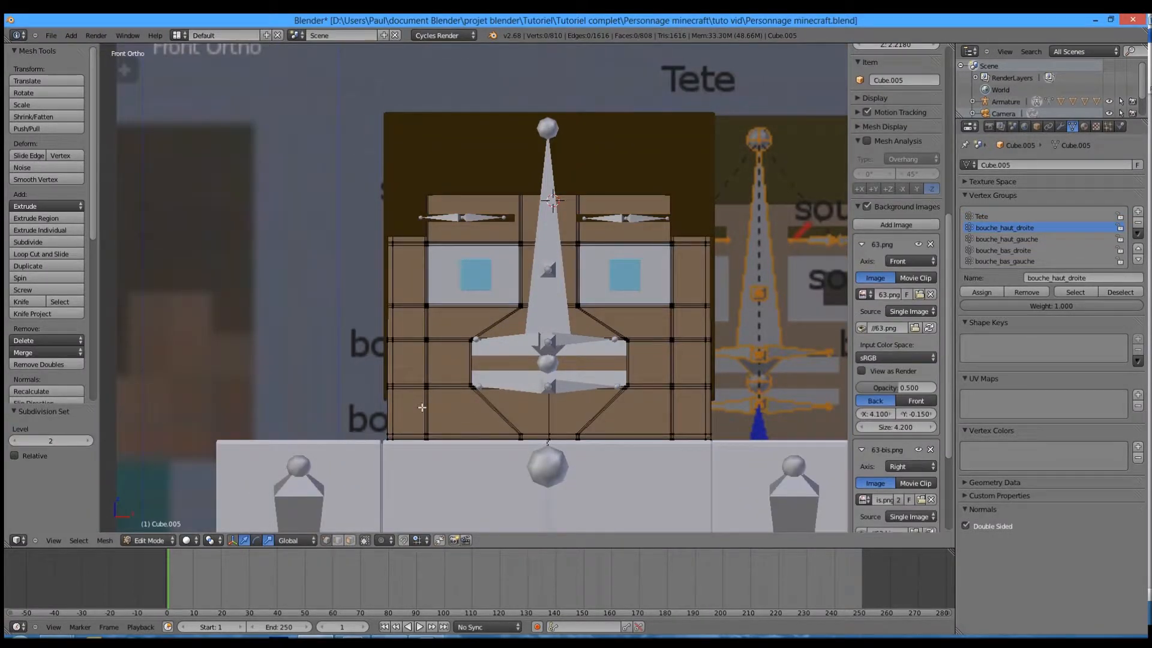
pyautogui.hotkey('ctrl', 'z')
pyautogui.hotkey('ctrl', 'z')
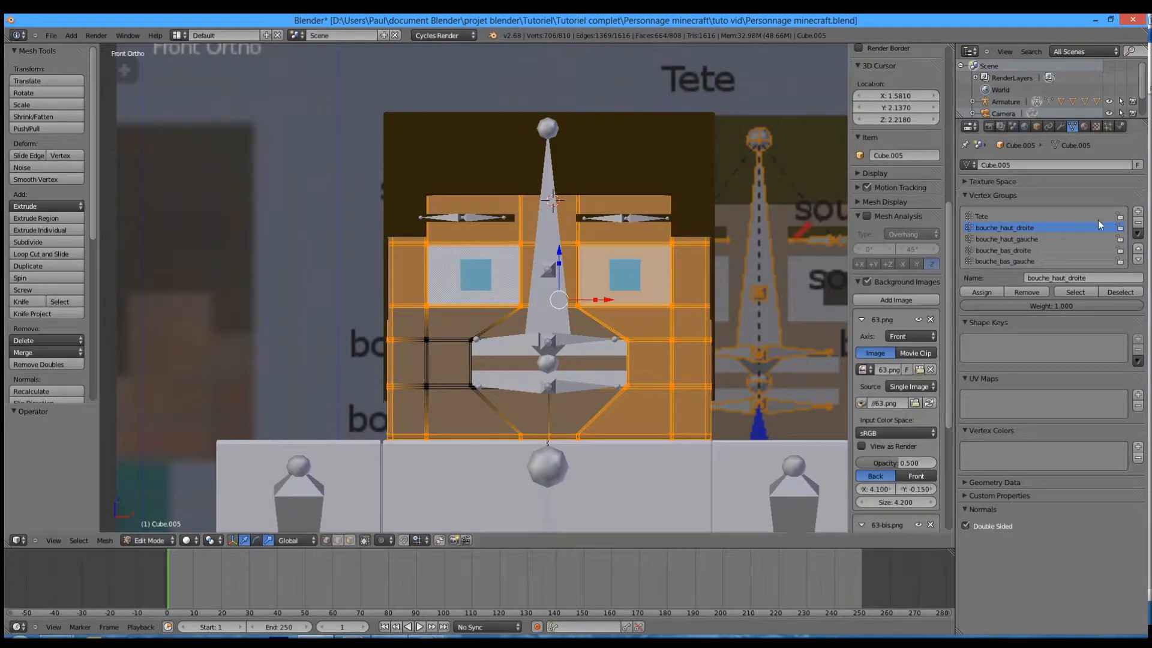
# Step: Remove the same selected head vertices from the bouche_bas_droite vertex group
pyautogui.click(1001, 238)
pyautogui.click(1034, 250)
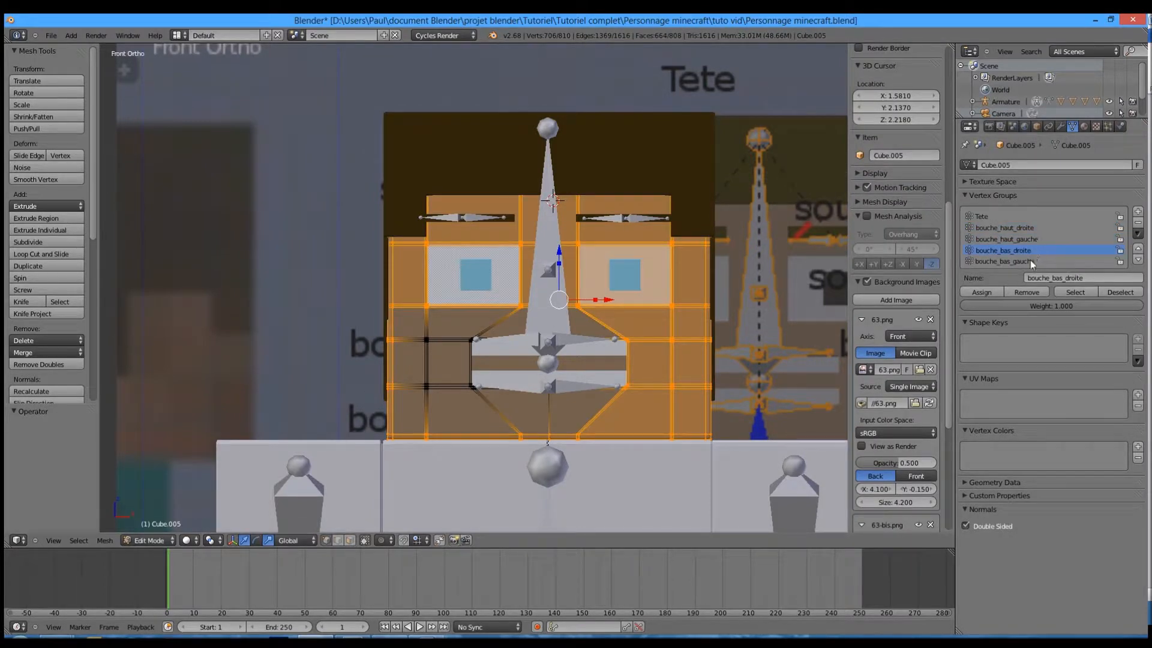
pyautogui.click(1017, 293)
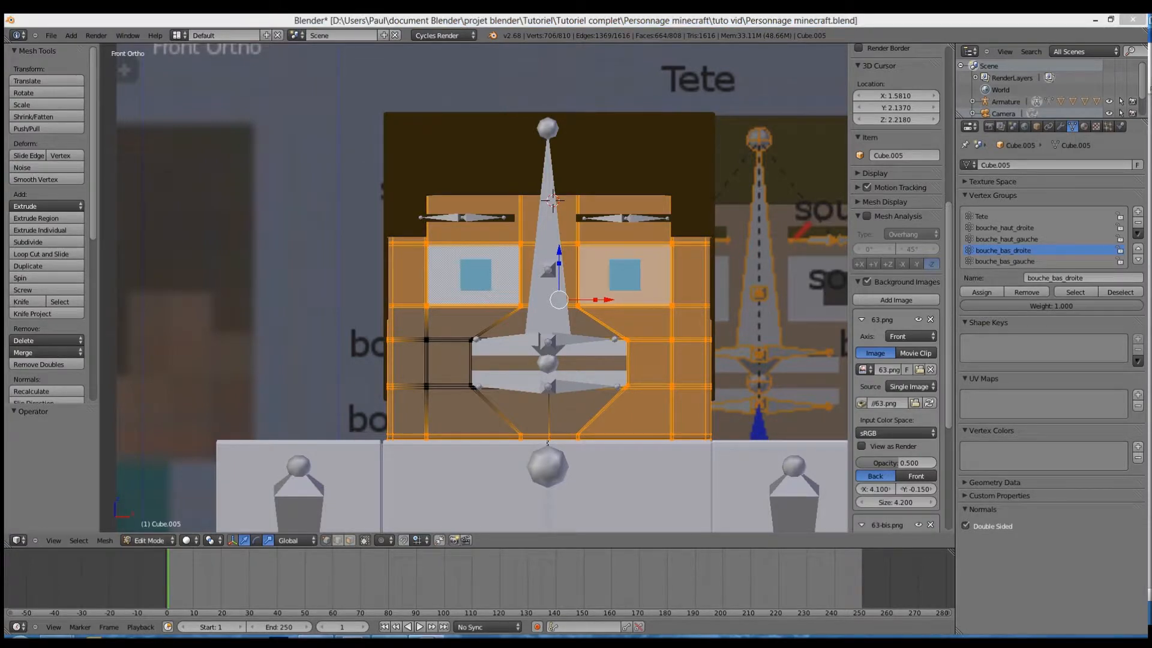
# Step: Replace the selection with all head vertices except those around the character's left half of the mouth, using box selections
pyautogui.click(785, 401)
pyautogui.press('a')
pyautogui.press('z')
pyautogui.press('b')
pyautogui.moveTo(268, 59); pyautogui.dragTo(525, 531)
pyautogui.press('b')
pyautogui.moveTo(673, 80); pyautogui.dragTo(832, 483)
pyautogui.press('b')
pyautogui.moveTo(284, 72); pyautogui.dragTo(808, 314)
pyautogui.press('z')
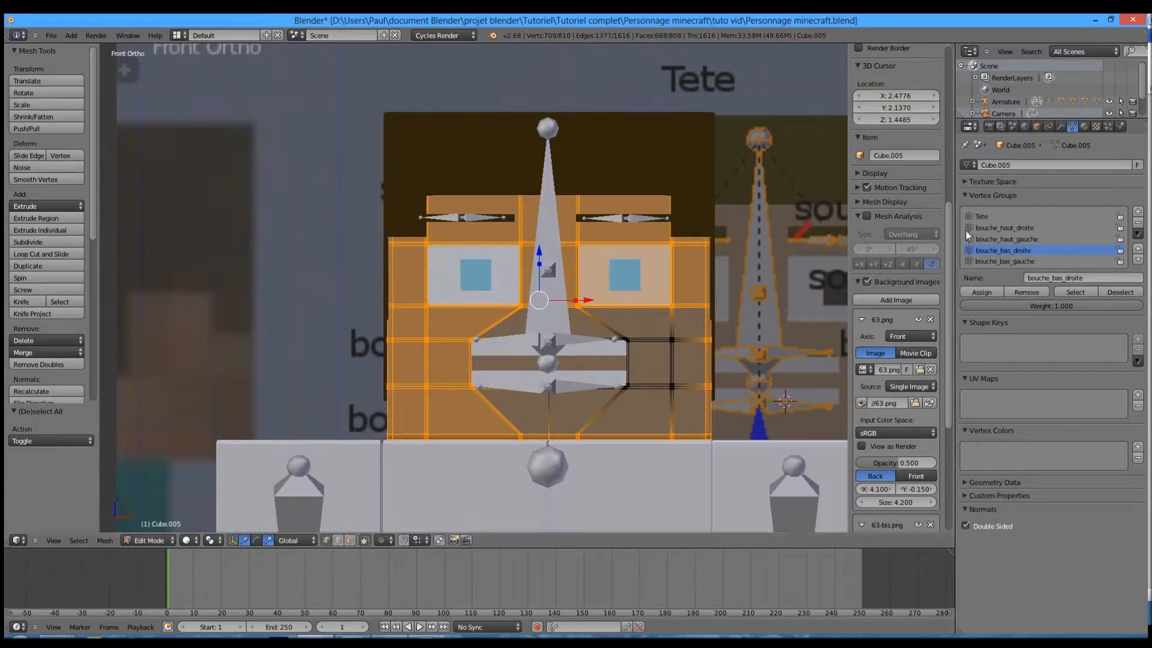
# Step: Remove the selected head vertices from the bouche_haut_gauche and bouche_bas_gauche vertex groups
pyautogui.click(1004, 227)
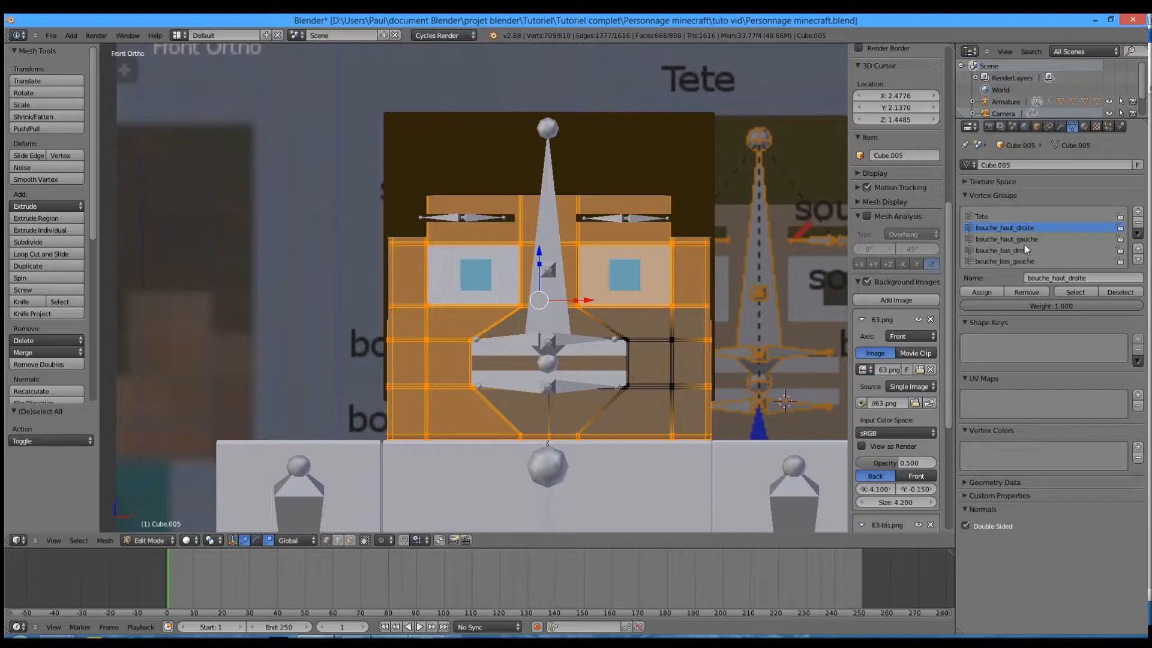
pyautogui.click(1026, 292)
pyautogui.click(1000, 261)
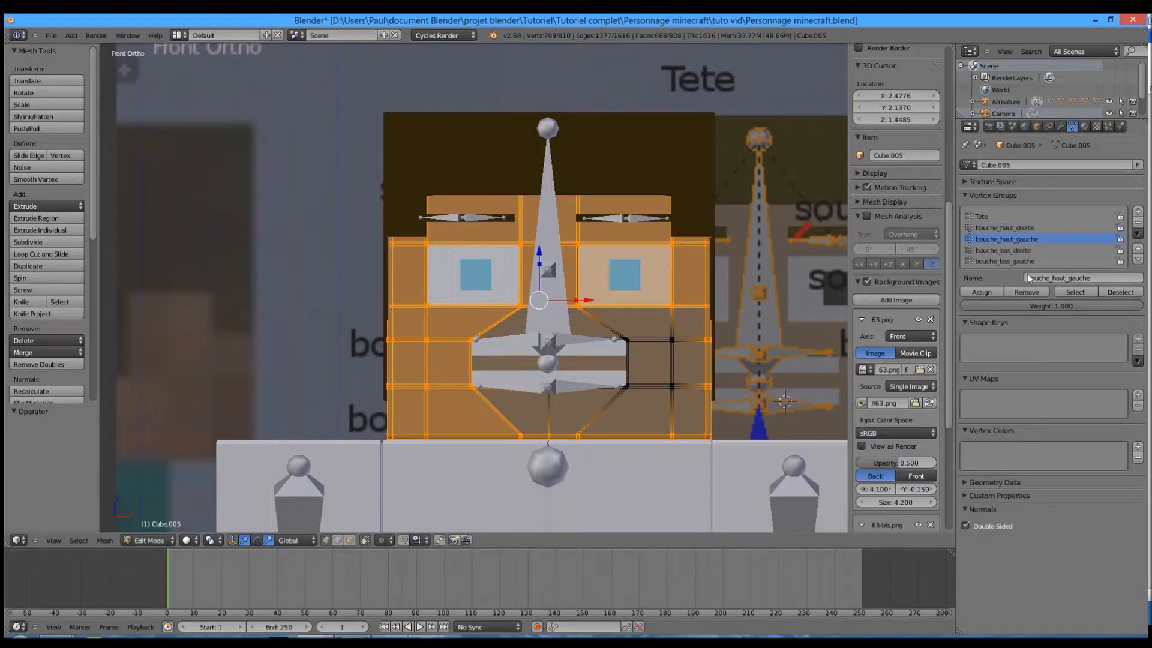
# Step: Clear the selection, then select only the bouche_haut_droite vertex group's members and inspect them in wireframe
pyautogui.press('z')
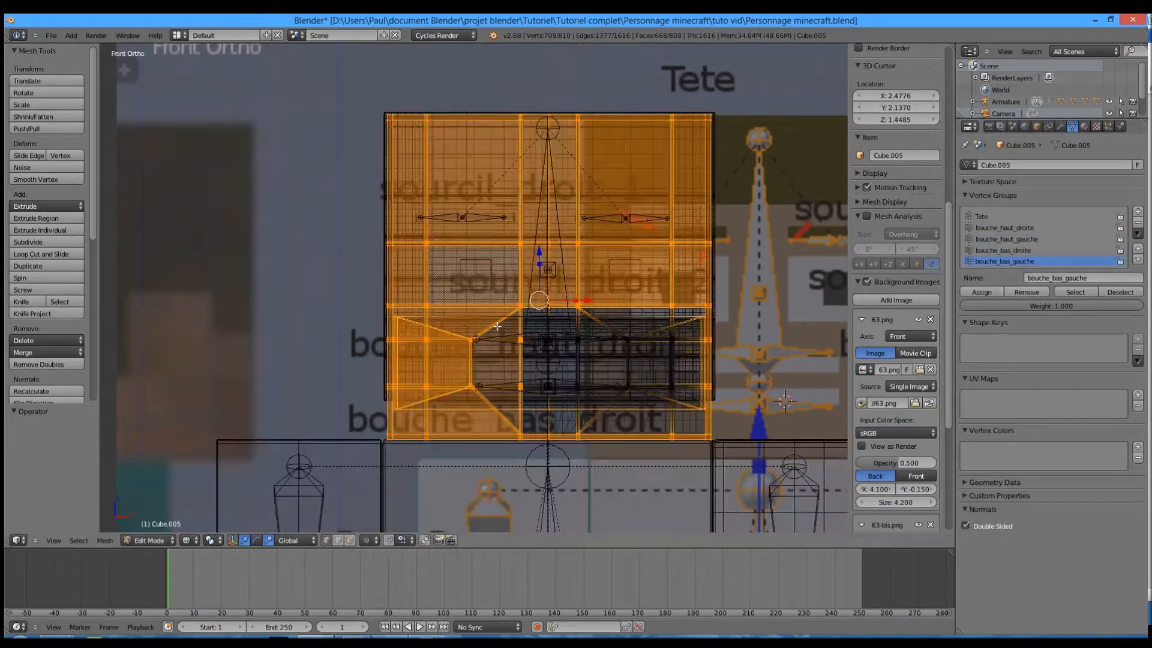
pyautogui.press('z')
pyautogui.press('a')
pyautogui.scroll(-3, 896, 240)
pyautogui.click(1013, 228)
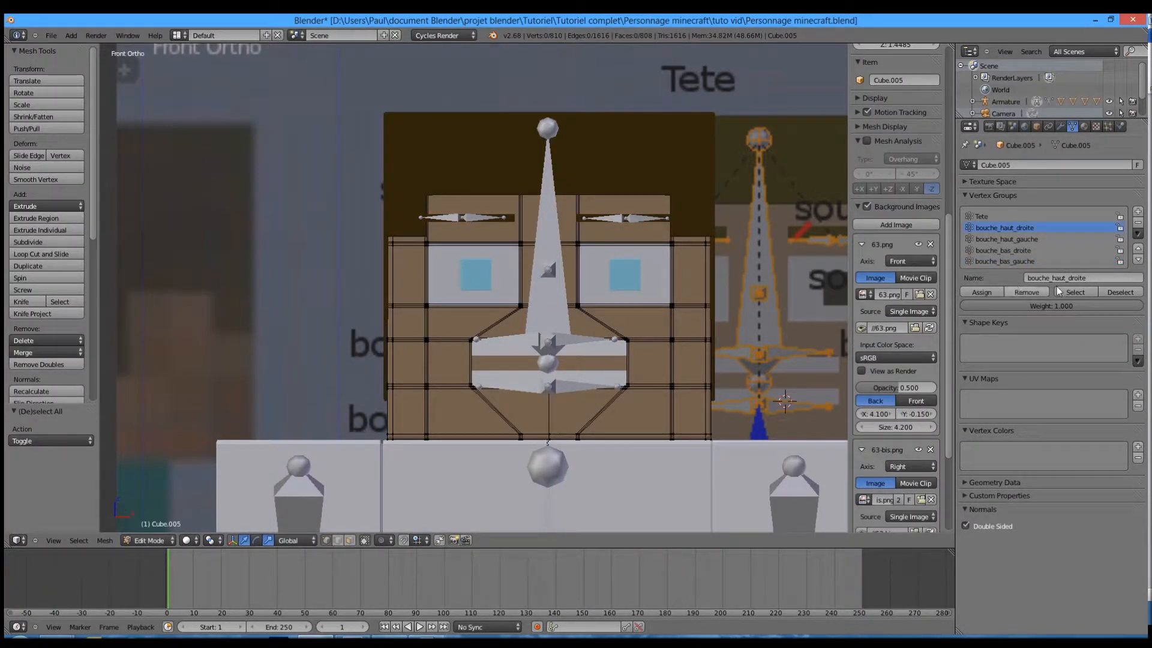
pyautogui.click(1084, 292)
pyautogui.press('z')
pyautogui.moveTo(624, 331); pyautogui.dragTo(538, 364, button='middle')
pyautogui.click(1017, 239)
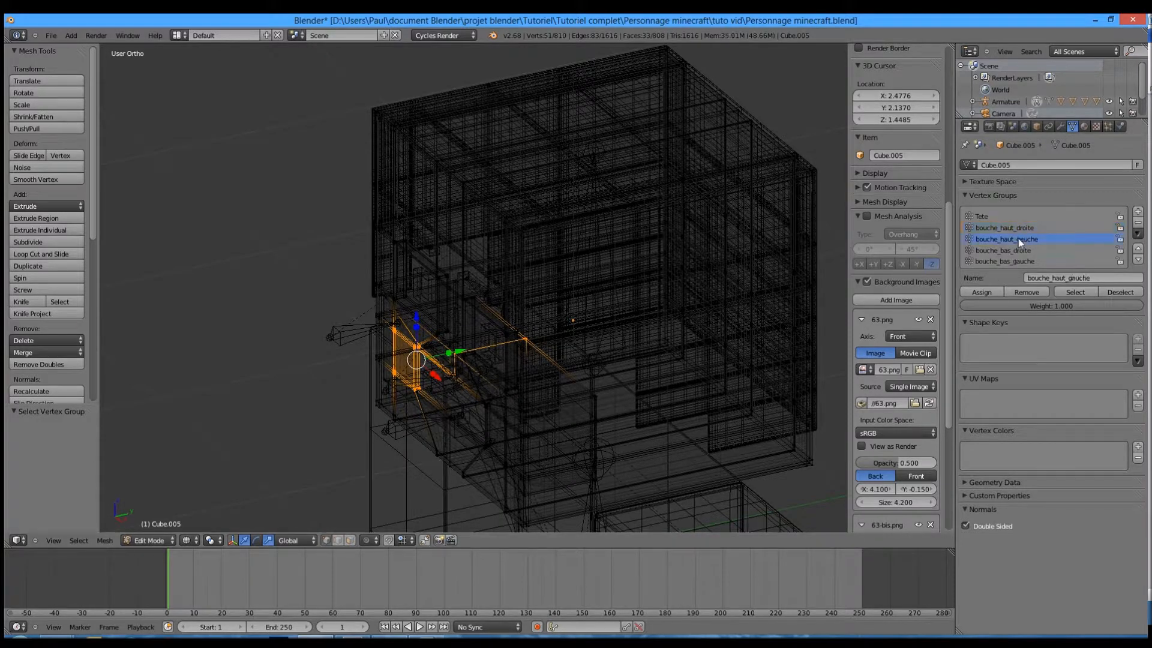
# Step: Select only the members of the bouche_bas_droite vertex group and inspect which head vertices it contains
pyautogui.press('a')
pyautogui.scroll(-3, 897, 281)
pyautogui.click(1003, 251)
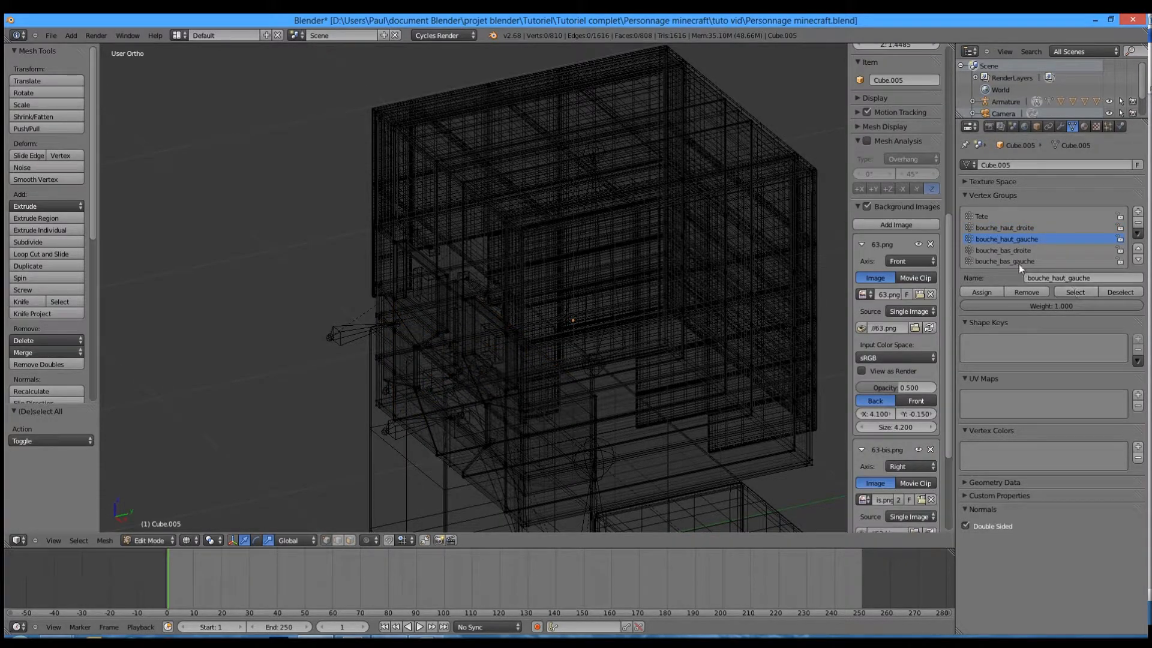
pyautogui.click(1060, 290)
pyautogui.scroll(3, 899, 321)
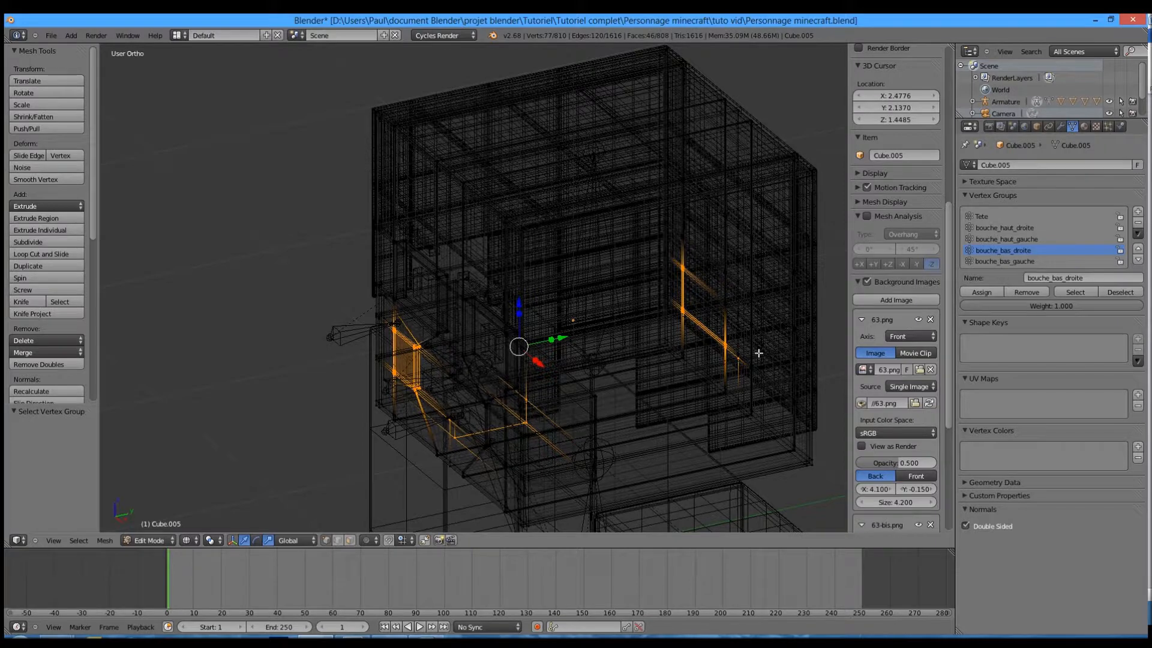
# Step: Box-select the head vertices behind the front of the face in side view and remove them from the mouth vertex groups
pyautogui.scroll(-4, 689, 275)
pyautogui.press('KP_3')
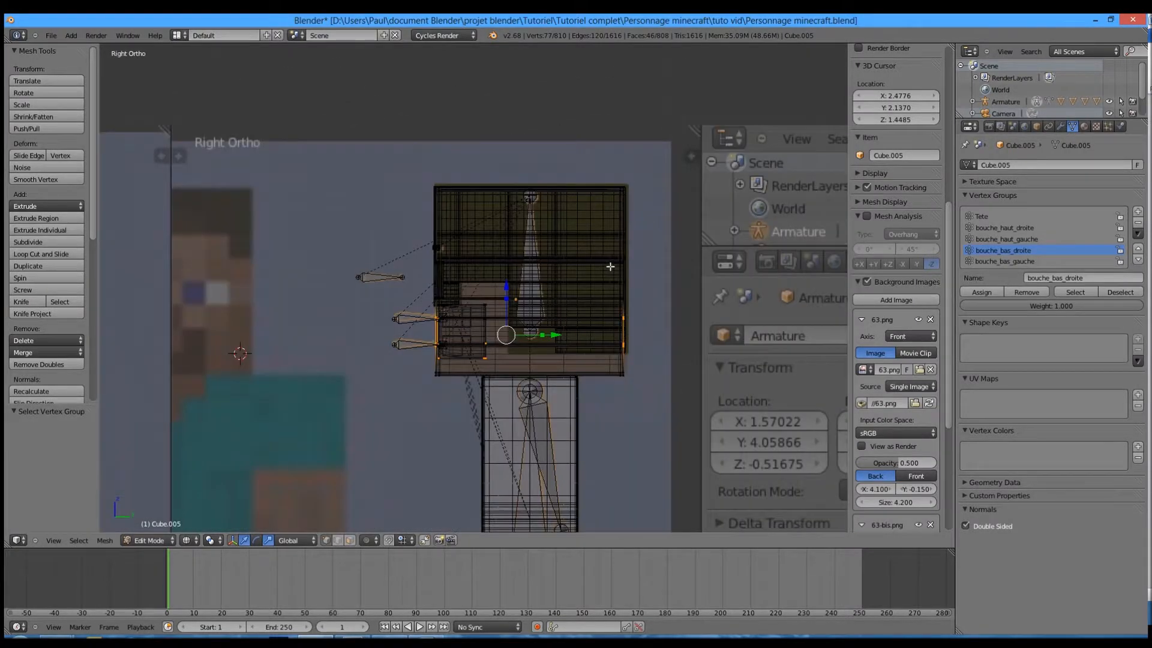
pyautogui.press('a')
pyautogui.press('b')
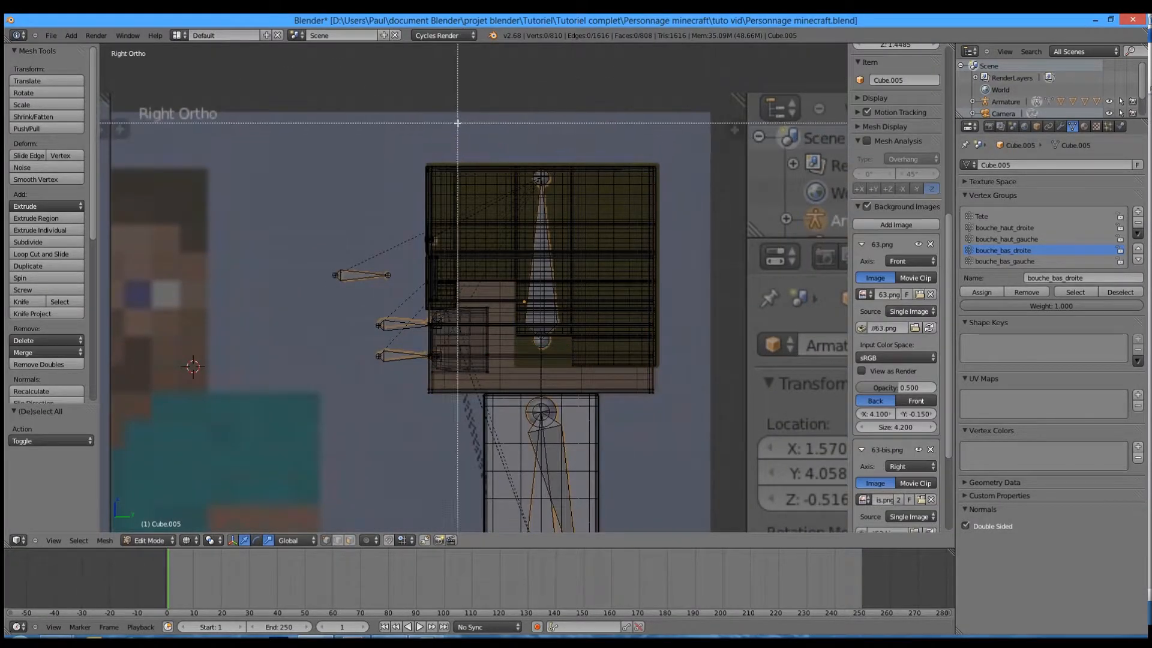
pyautogui.moveTo(452, 119); pyautogui.dragTo(721, 511)
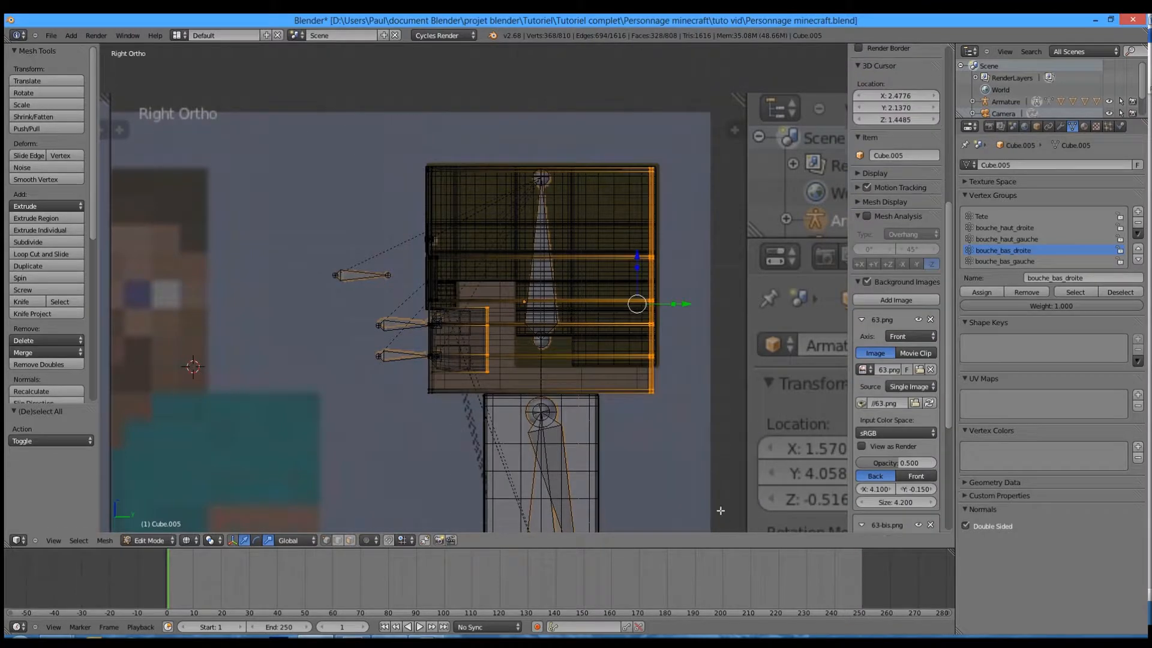
pyautogui.click(1018, 248)
pyautogui.click(1019, 239)
pyautogui.click(1025, 262)
pyautogui.click(1024, 279)
pyautogui.click(1024, 289)
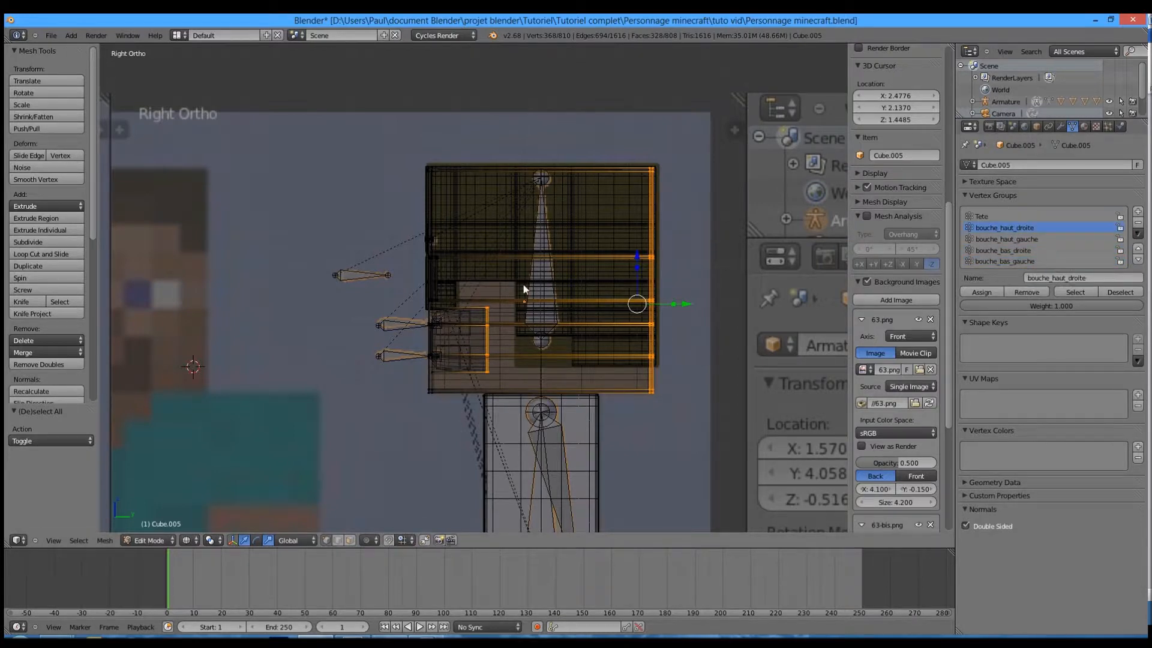
# Step: Reselect only the bouche_haut_droite group's vertices and inspect them around the mouth
pyautogui.press('Tab')
pyautogui.press('Tab')
pyautogui.moveTo(523, 284); pyautogui.dragTo(591, 297, button='middle')
pyautogui.press('a')
pyautogui.click(1073, 290)
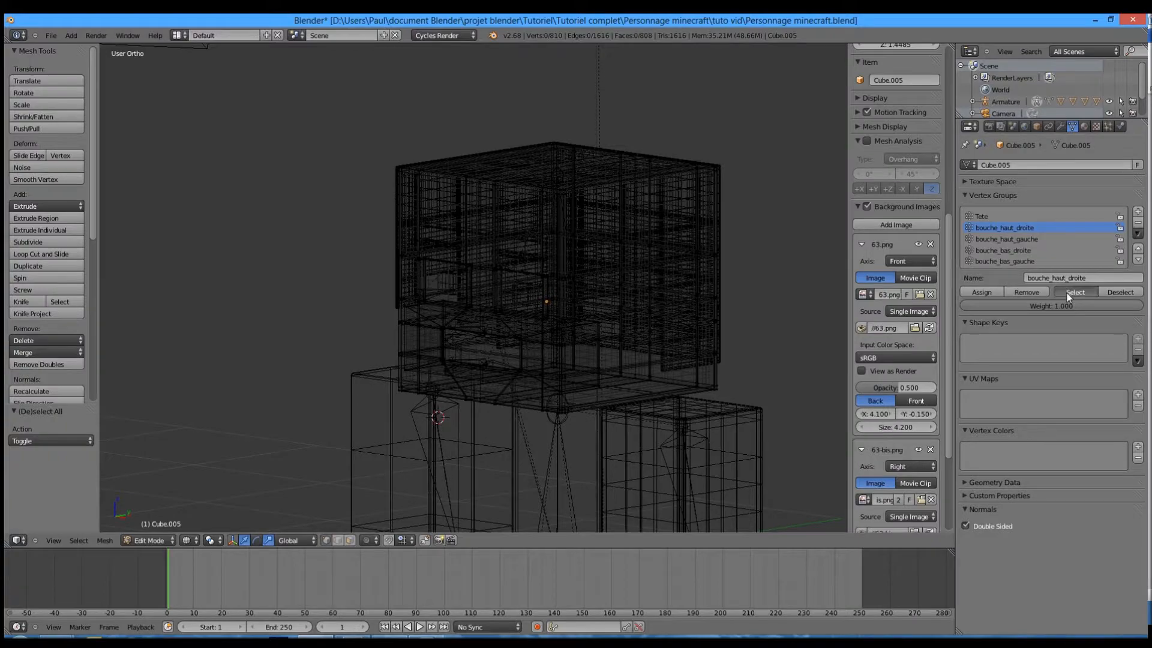
pyautogui.scroll(4, 474, 363)
pyautogui.scroll(3, 475, 363)
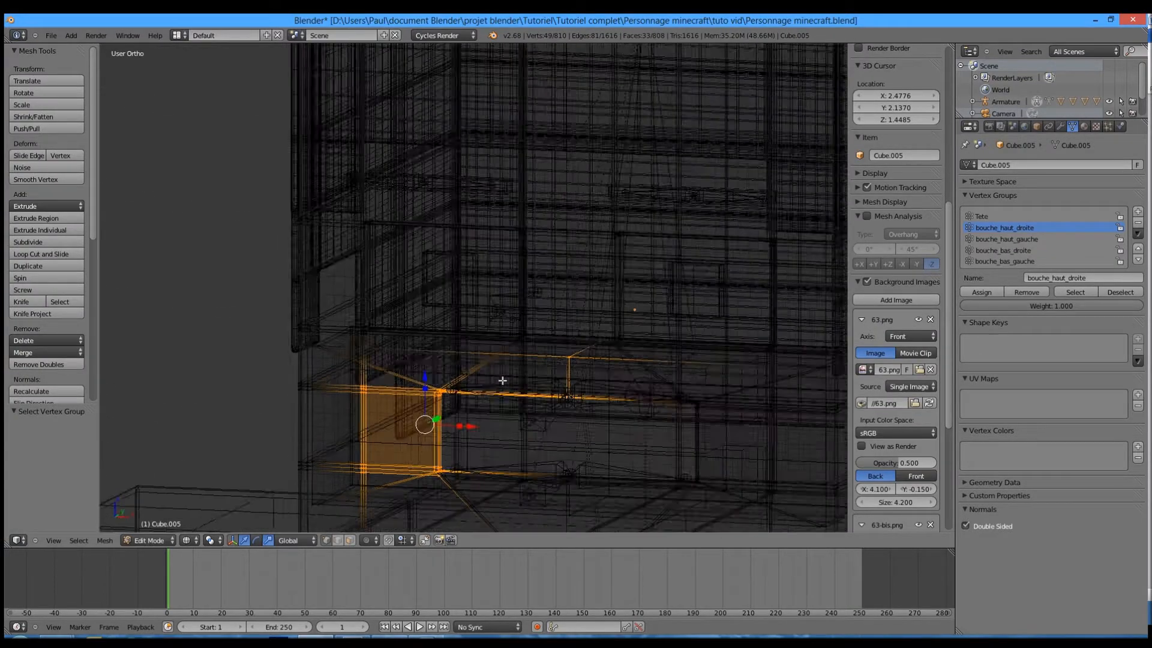
# Step: Select the bouche_haut_gauche vertex group's members on their own and inspect them around the mouth
pyautogui.click(1020, 238)
pyautogui.click(1063, 291)
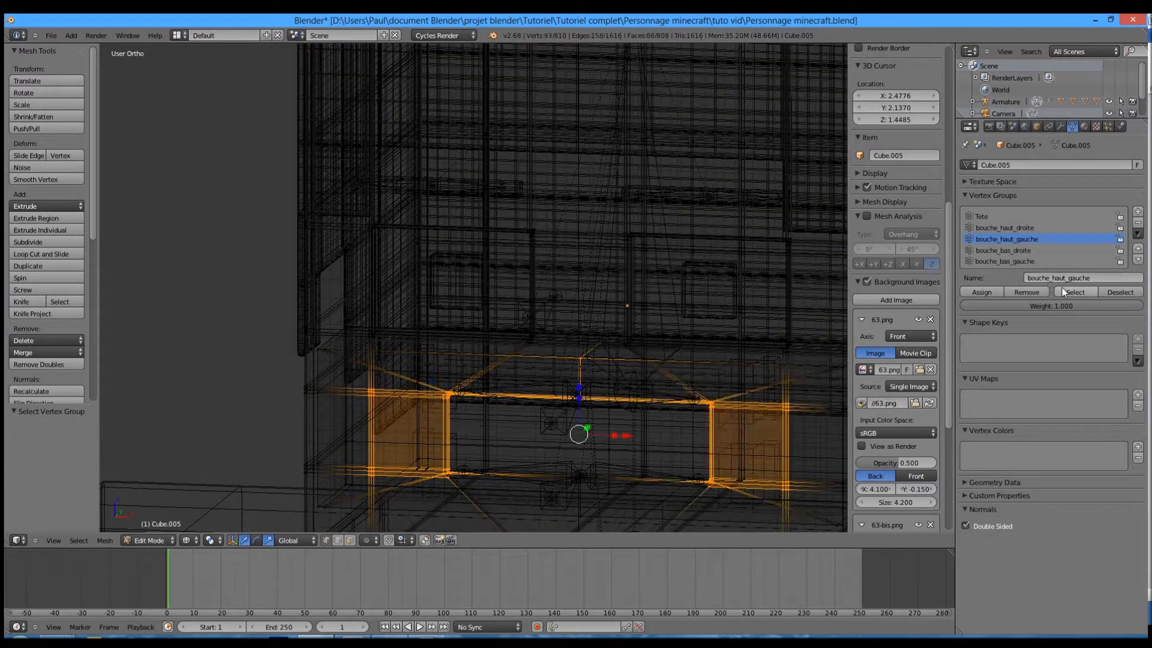
pyautogui.press('a')
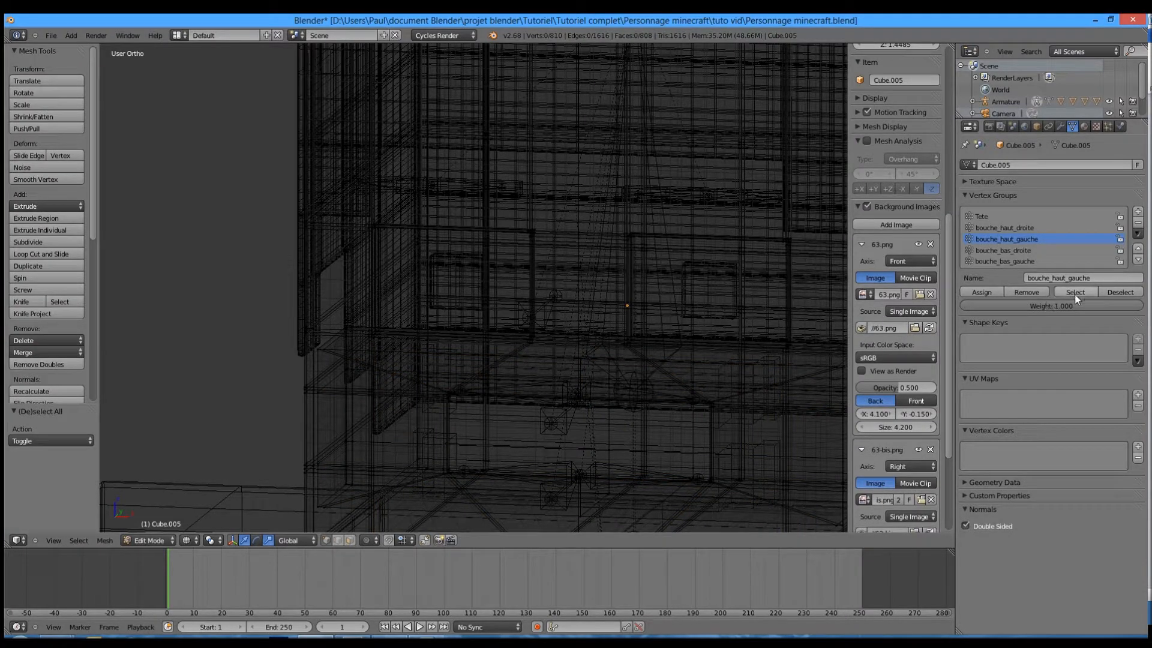
pyautogui.click(1090, 292)
pyautogui.scroll(-1, 555, 358)
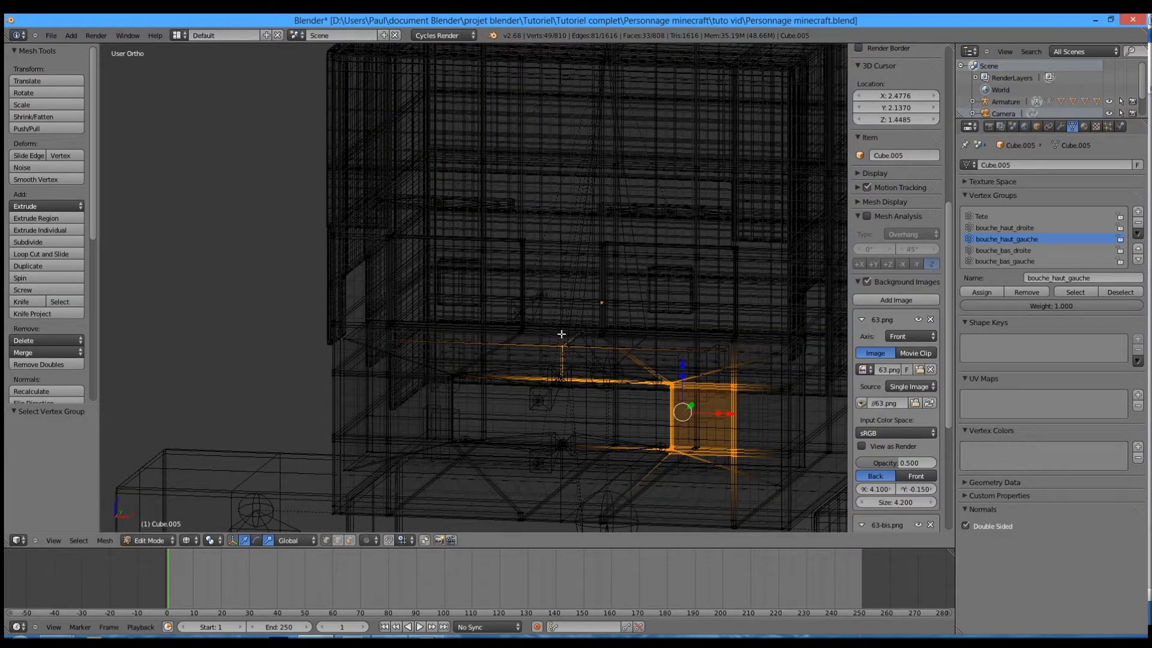
# Step: Check the members of the bouche_bas_gauche vertex group, then clear the selection and return to solid shading
pyautogui.press('a')
pyautogui.click(1072, 292)
pyautogui.press('a')
pyautogui.press('Tab')
pyautogui.press('z')
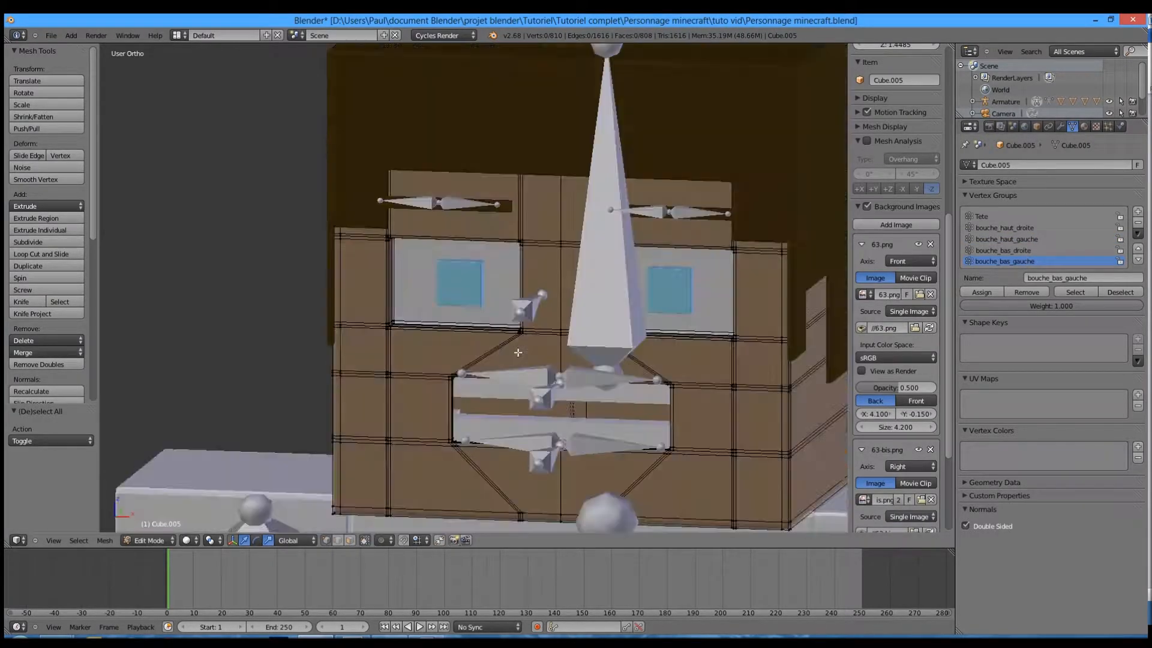
# Step: Test the bouche_haut_droite bone by rotating it in Pose Mode, then cancel the rotation
pyautogui.press('KP_1')
pyautogui.rightClick(465, 358)
pyautogui.hotkey('ctrl', 'Tab')
pyautogui.rightClick(504, 357)
pyautogui.press('r')
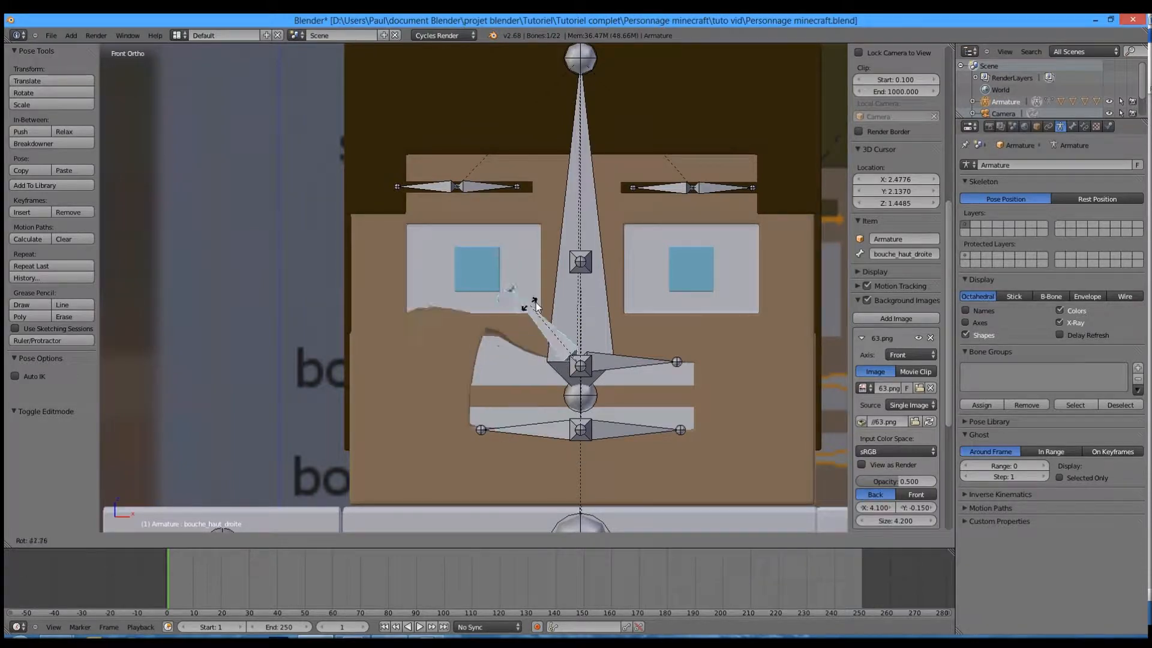
pyautogui.press('Escape')
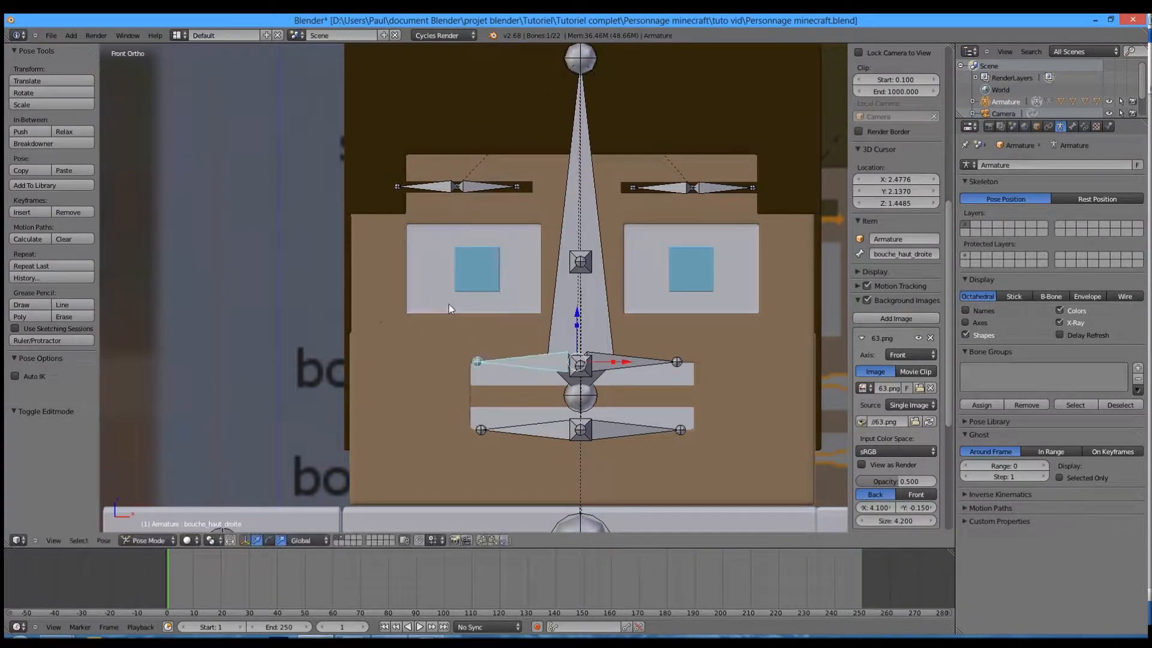
# Step: Test-rotate the bouche_bas_droite, bouche_bas_gauche and bouche_haut_gauche bones one after another, cancelling each rotation
pyautogui.rightClick(508, 426)
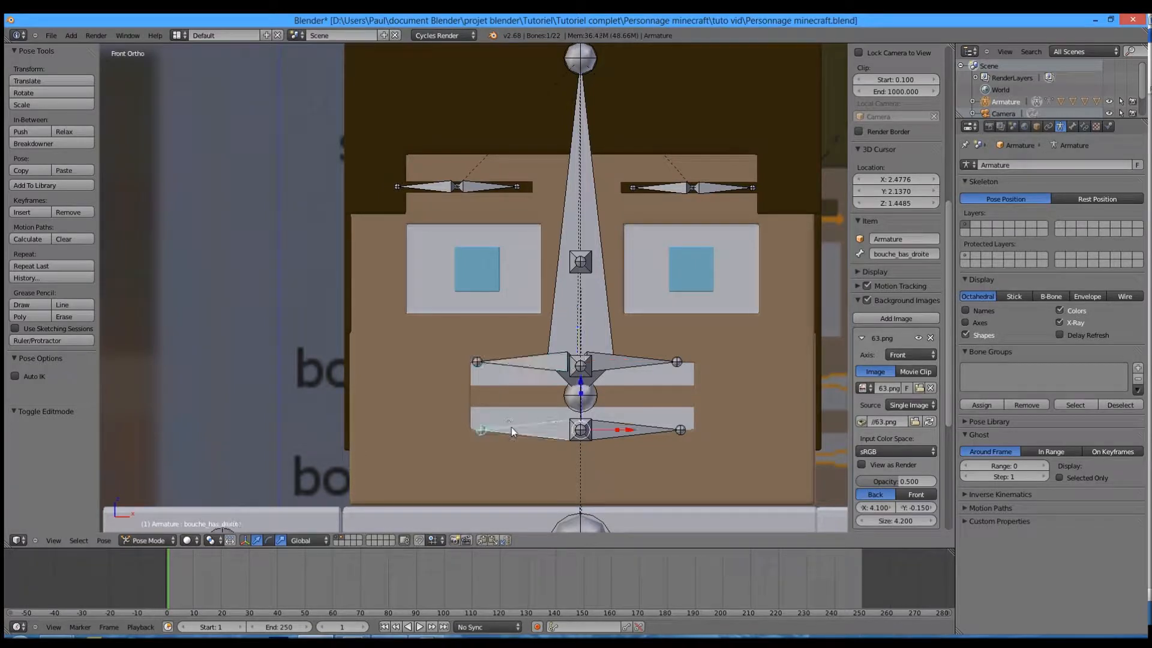
pyautogui.press('r')
pyautogui.press('Escape')
pyautogui.rightClick(636, 430)
pyautogui.press('r')
pyautogui.press('Escape')
pyautogui.rightClick(636, 341)
pyautogui.press('r')
pyautogui.press('Escape')
# Step: Box-select the head mesh's inner mouth vertices in side view and remove them from the four mouth vertex groups
pyautogui.press('KP_3')
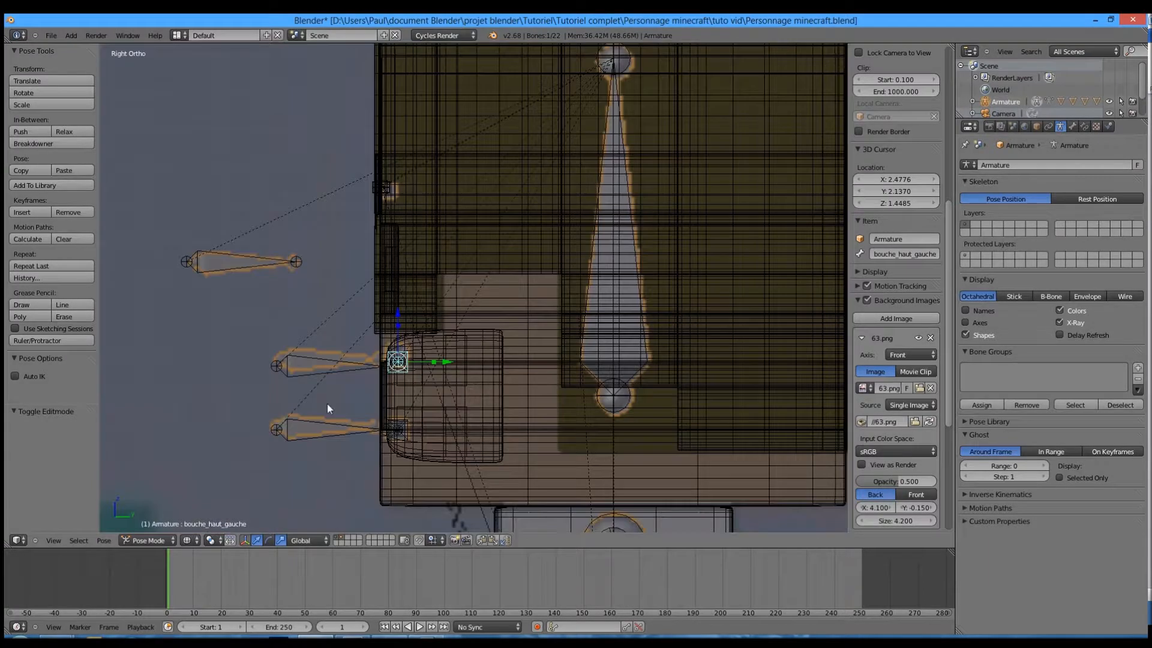
pyautogui.rightClick(434, 364)
pyautogui.scroll(2, 435, 365)
pyautogui.keyDown('shift'); pyautogui.moveTo(400, 348); pyautogui.dragTo(433, 227, button='middle'); pyautogui.keyUp('shift')
pyautogui.press('Tab')
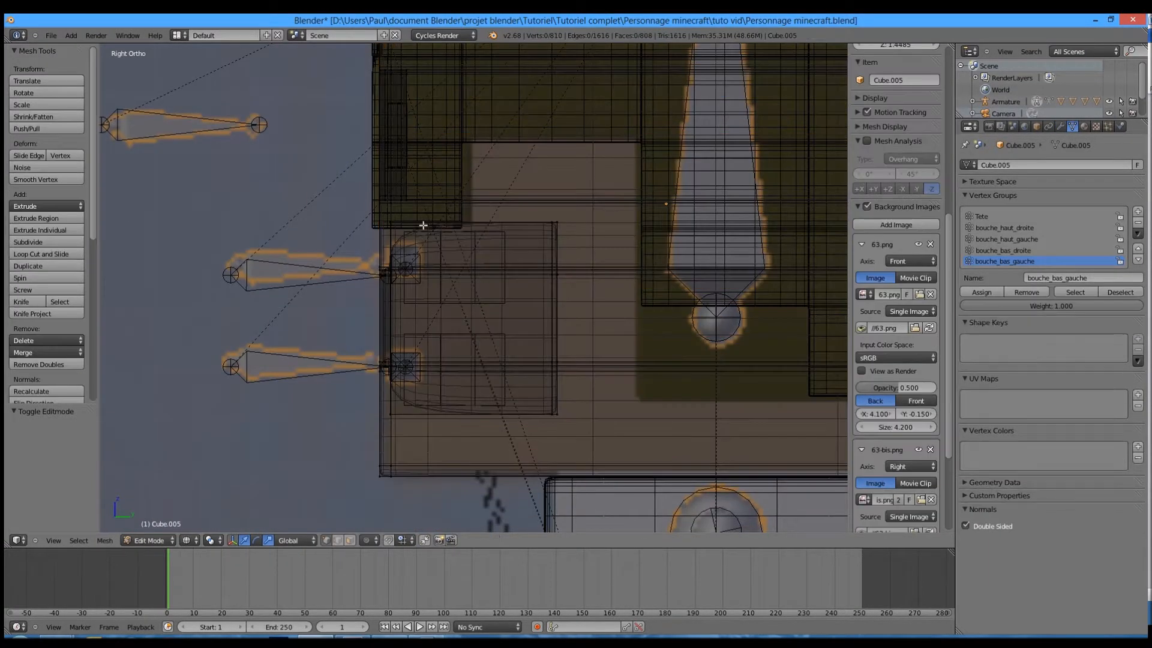
pyautogui.press('a')
pyautogui.press('a')
pyautogui.press('b')
pyautogui.moveTo(388, 185); pyautogui.dragTo(600, 474)
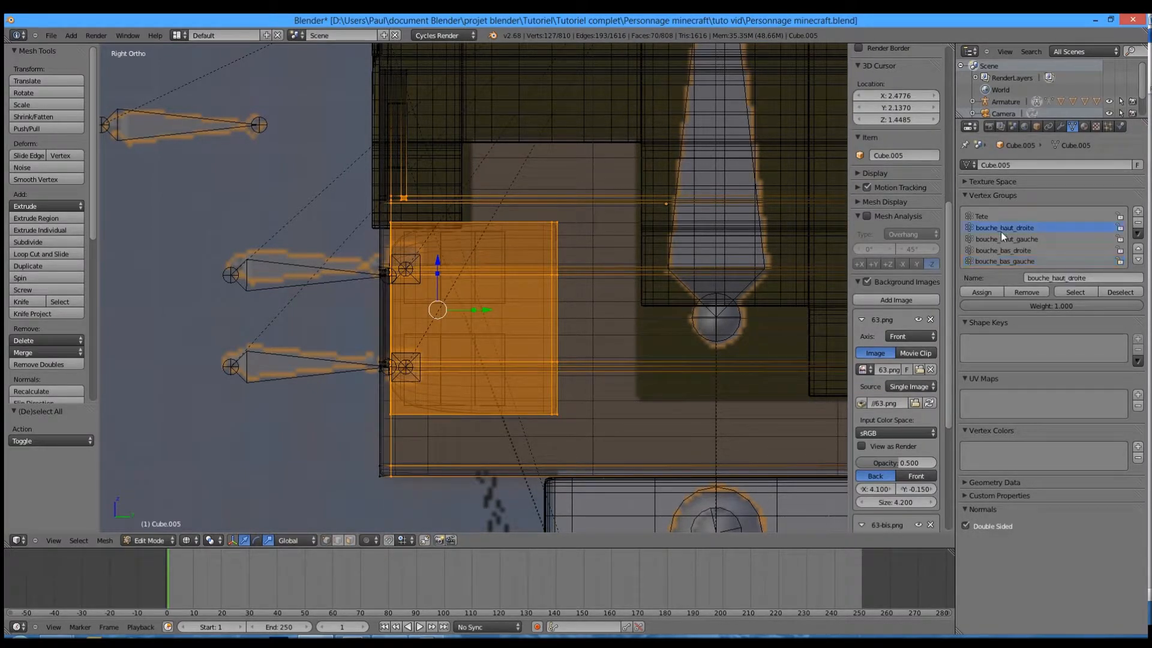
pyautogui.click(1032, 239)
pyautogui.click(1024, 250)
pyautogui.click(1023, 261)
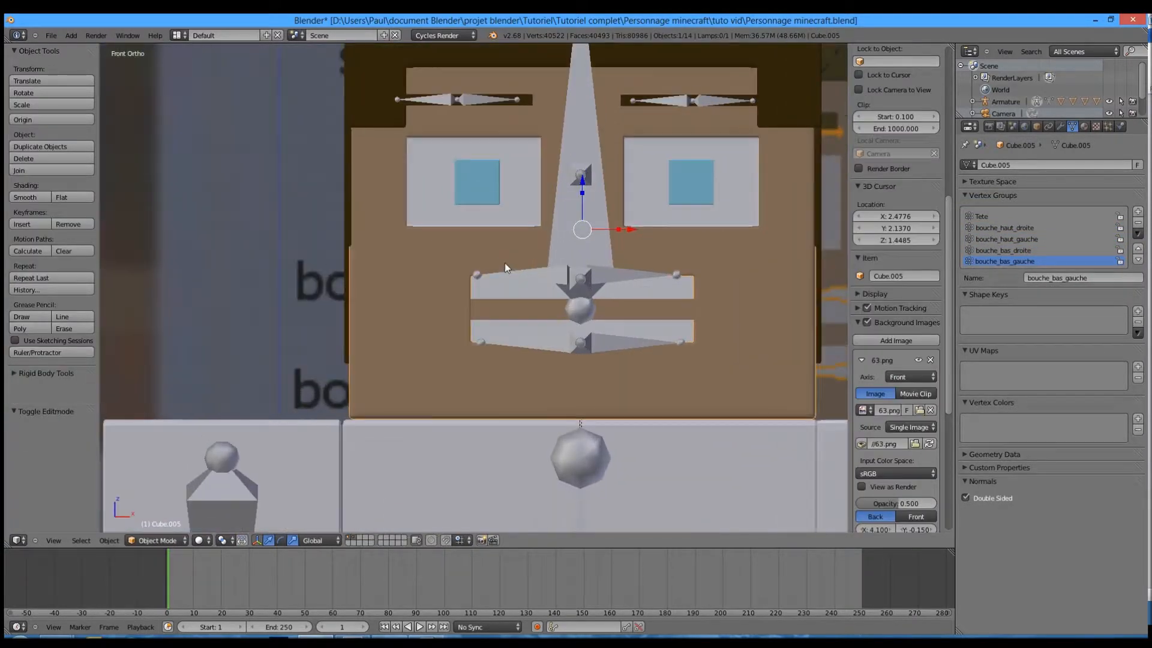
# Step: Test the upper mouth deformation by rotating the bouche_haut_droite bone in Pose Mode, without keeping the rotation
pyautogui.rightClick(506, 262)
pyautogui.hotkey('ctrl', 'Tab')
pyautogui.rightClick(507, 259)
pyautogui.press('r')
pyautogui.rightClick(534, 252)
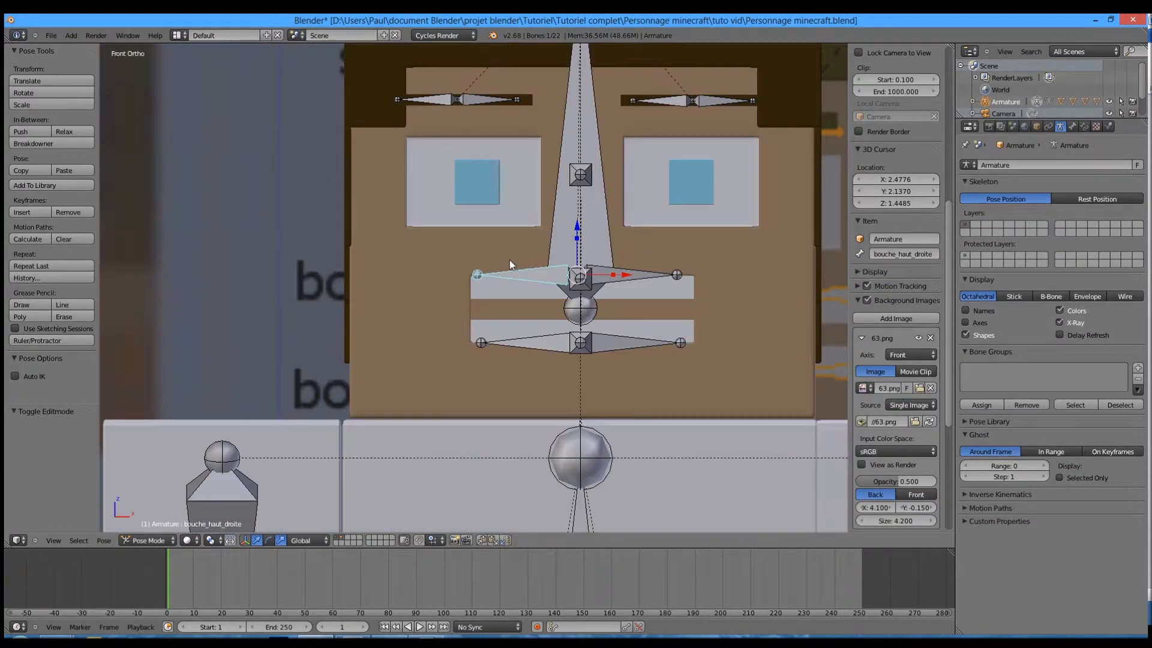
pyautogui.press('r')
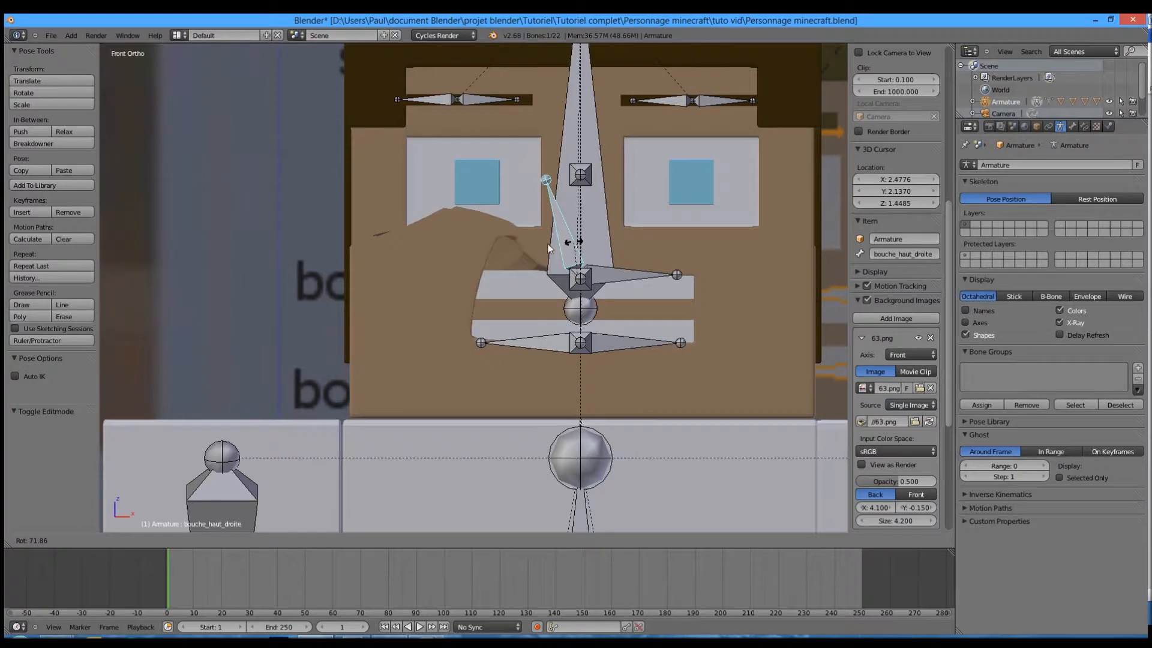
pyautogui.click(535, 251)
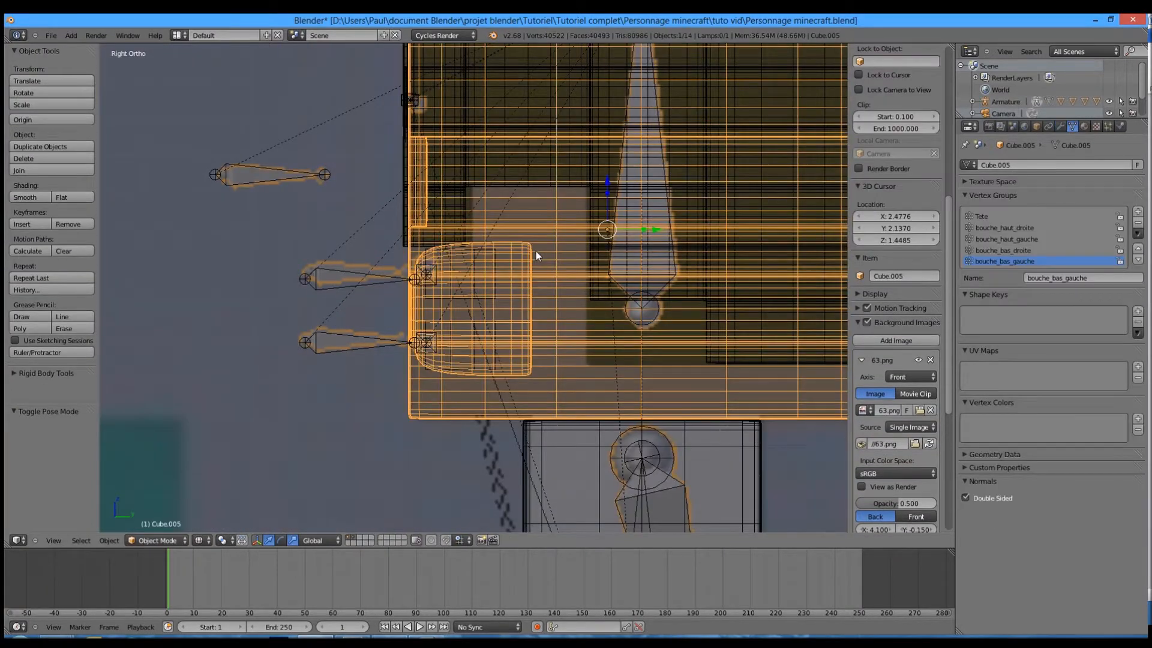
# Step: Replace the head mesh selection with the vertices at the front of the mouth, using a box selection in side view
pyautogui.press('Tab')
pyautogui.scroll(2, 535, 251)
pyautogui.scroll(4, 420, 252)
pyautogui.press('a')
pyautogui.press('b')
pyautogui.moveTo(322, 241); pyautogui.dragTo(393, 472)
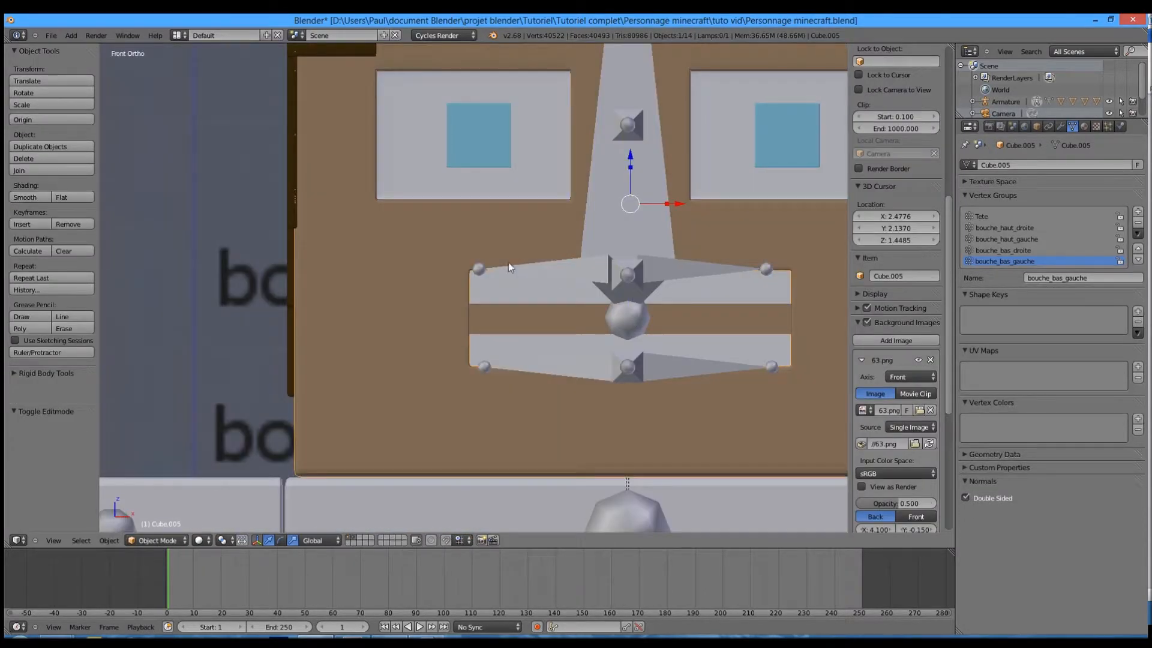
# Step: Try to parent the armature with the head mesh, then the mouth-interior object with the armature
pyautogui.rightClick(539, 262)
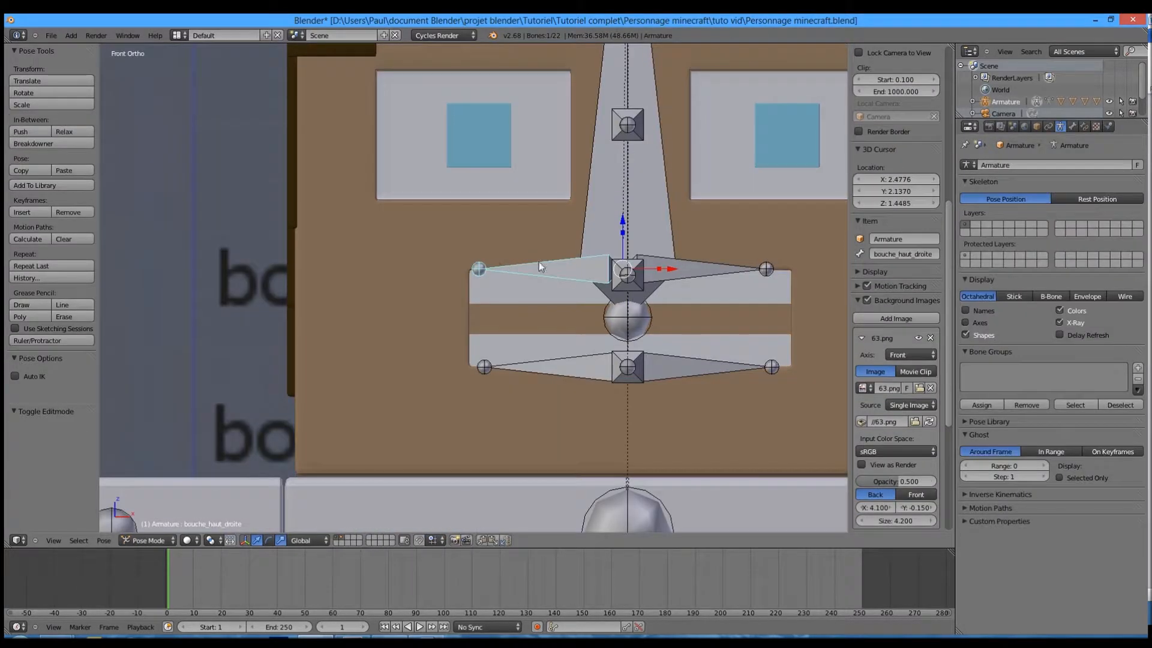
pyautogui.keyDown('shift'); pyautogui.rightClick(398, 256); pyautogui.keyUp('shift')
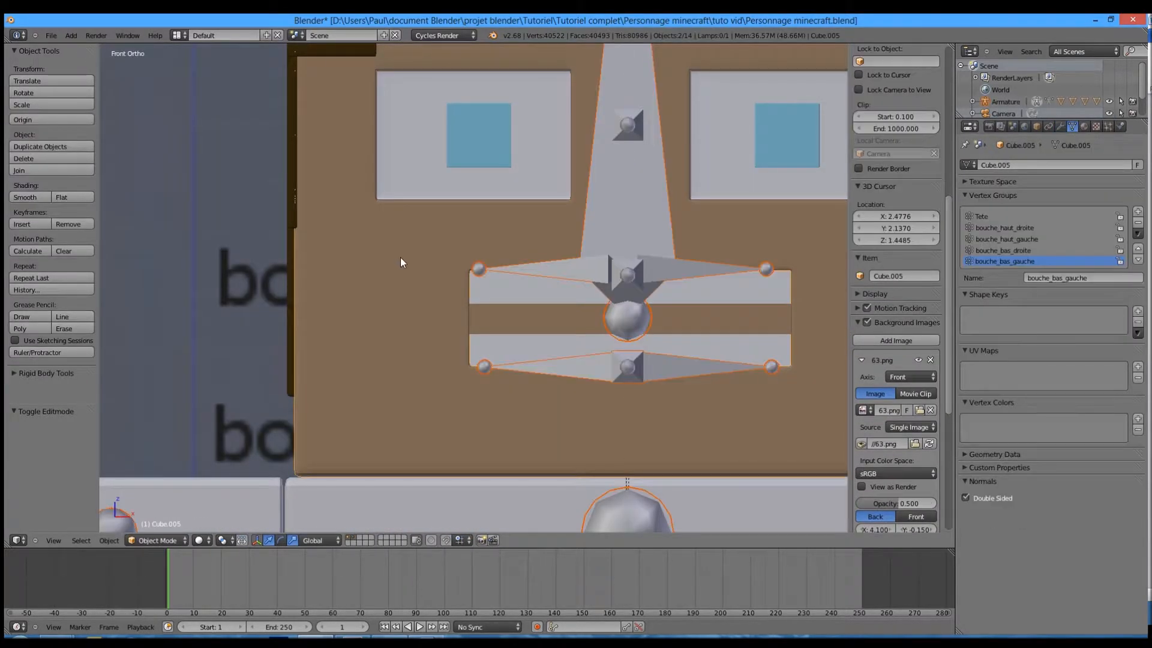
pyautogui.hotkey('ctrl', 'p')
pyautogui.click(401, 257)
pyautogui.rightClick(484, 285)
pyautogui.keyDown('shift'); pyautogui.rightClick(503, 265); pyautogui.keyUp('shift')
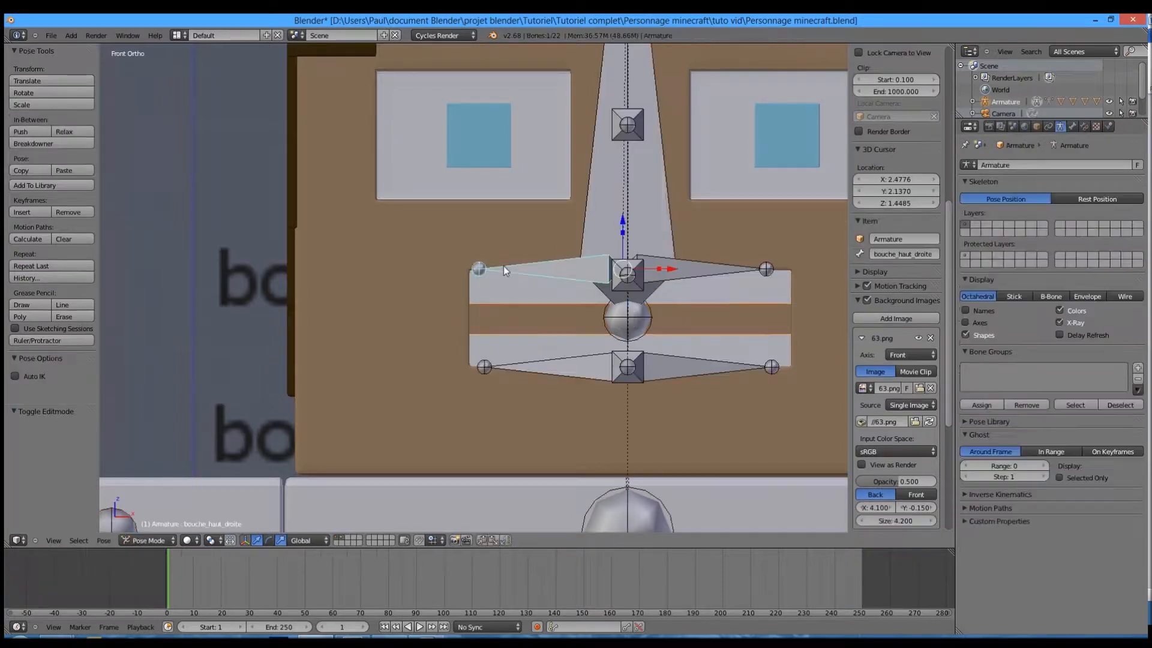
pyautogui.hotkey('ctrl', 'p')
pyautogui.click(504, 265)
# Step: Parent the head mesh to the armature with automatic weights
pyautogui.rightClick(352, 389)
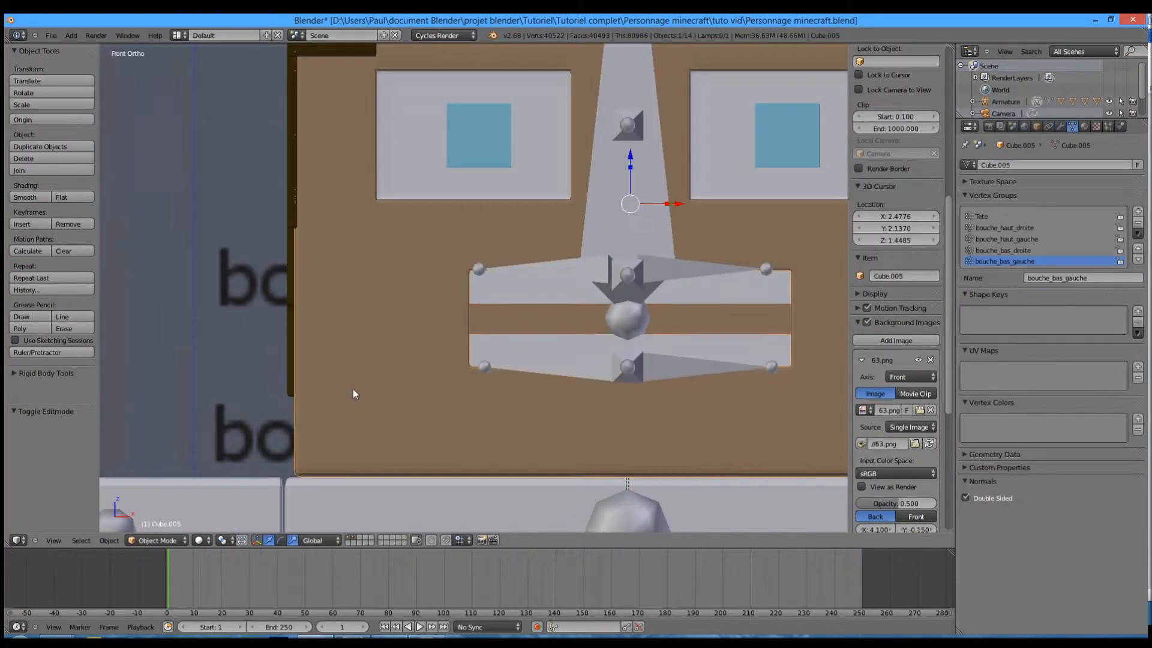
pyautogui.rightClick(523, 268)
pyautogui.hotkey('ctrl', 'p')
pyautogui.click(523, 269)
# Step: Look through the bouche_haut_droite bone's properties, then select the head mesh and display its vertex groups
pyautogui.click(1082, 128)
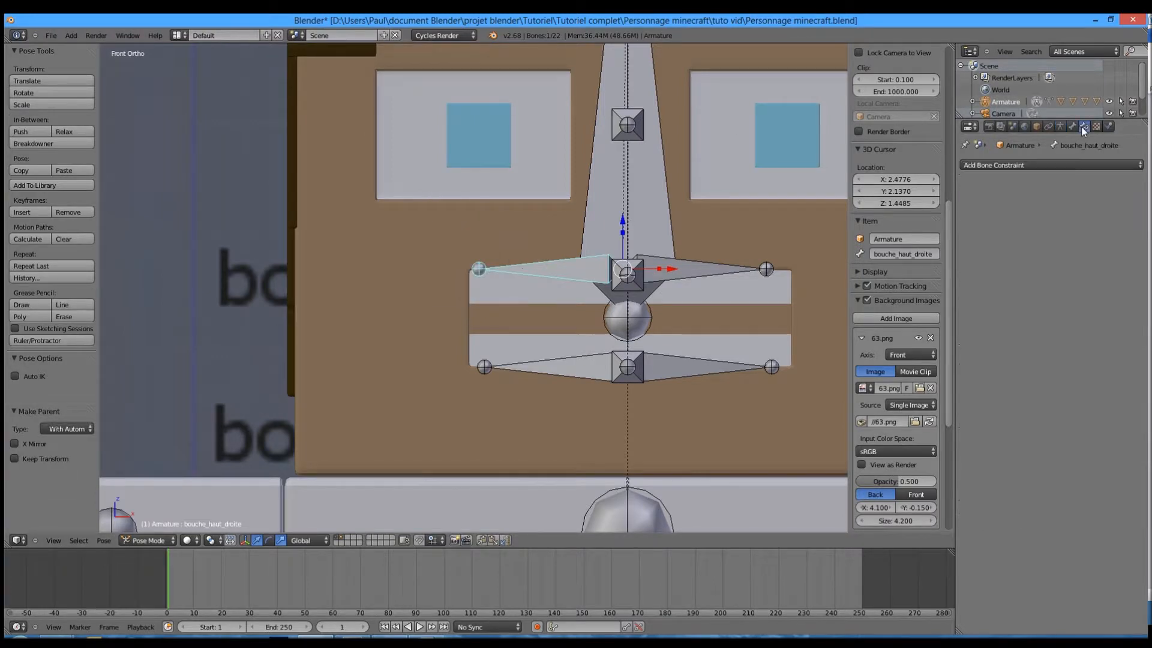
pyautogui.click(1072, 127)
pyautogui.rightClick(800, 273)
pyautogui.scroll(-3, 800, 273)
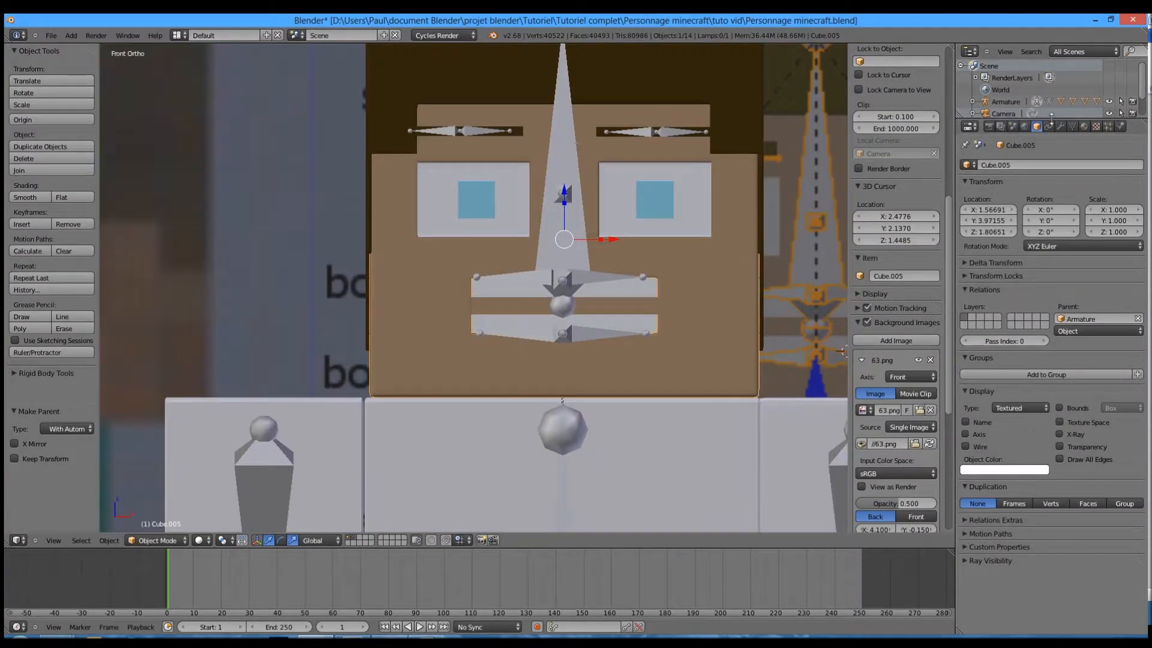
pyautogui.click(1073, 128)
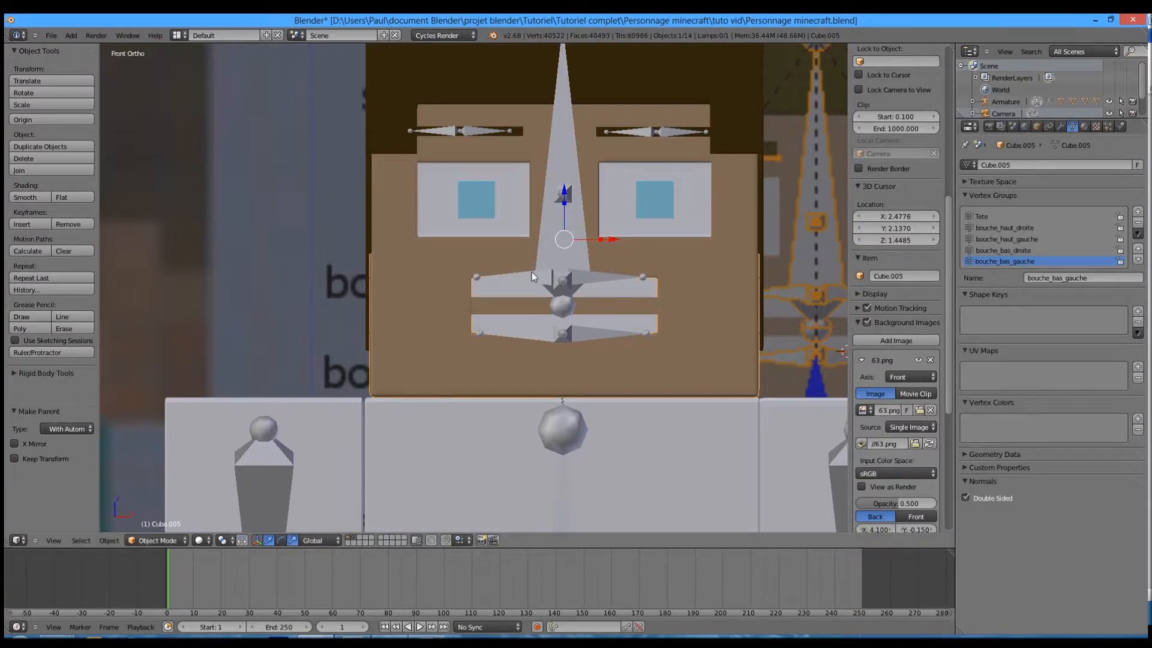
# Step: Select only the head mesh's bouche_bas_gauche vertices in Edit Mode and inspect them in wireframe
pyautogui.press('Tab')
pyautogui.press('a')
pyautogui.click(1073, 292)
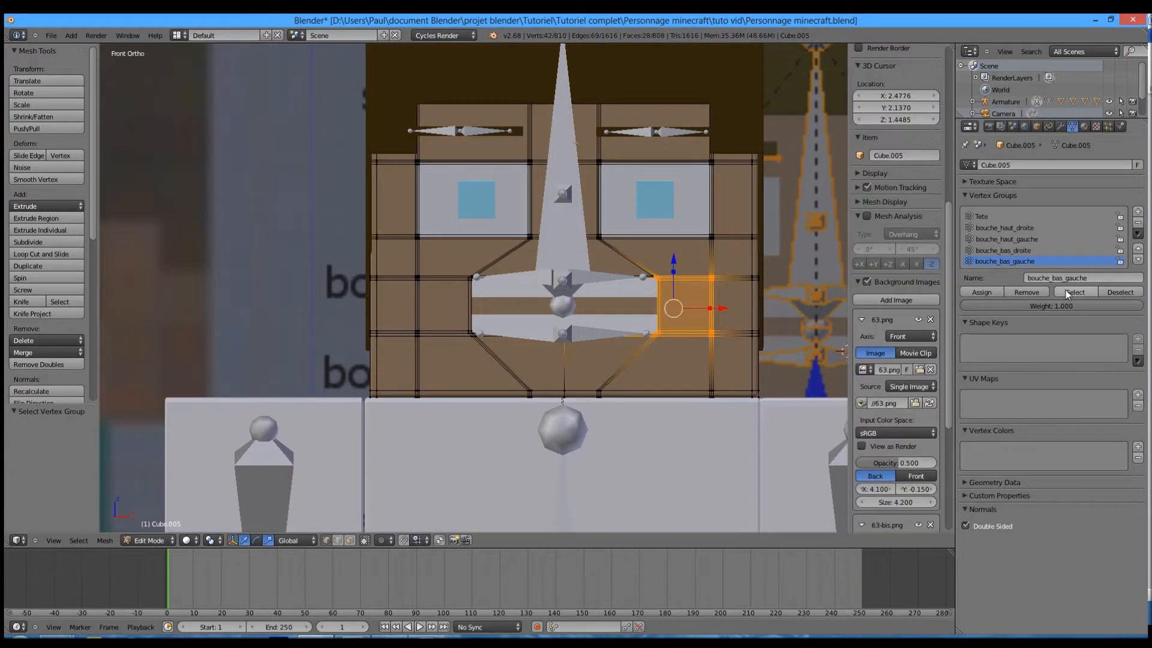
pyautogui.press('z')
pyautogui.moveTo(605, 324); pyautogui.dragTo(634, 331, button='middle')
pyautogui.moveTo(560, 355); pyautogui.dragTo(604, 322, button='middle')
# Step: Select only the head mesh's bouche_haut_droite vertices, inspect them, and return to Object Mode with solid shading
pyautogui.press('a')
pyautogui.click(983, 236)
pyautogui.click(984, 228)
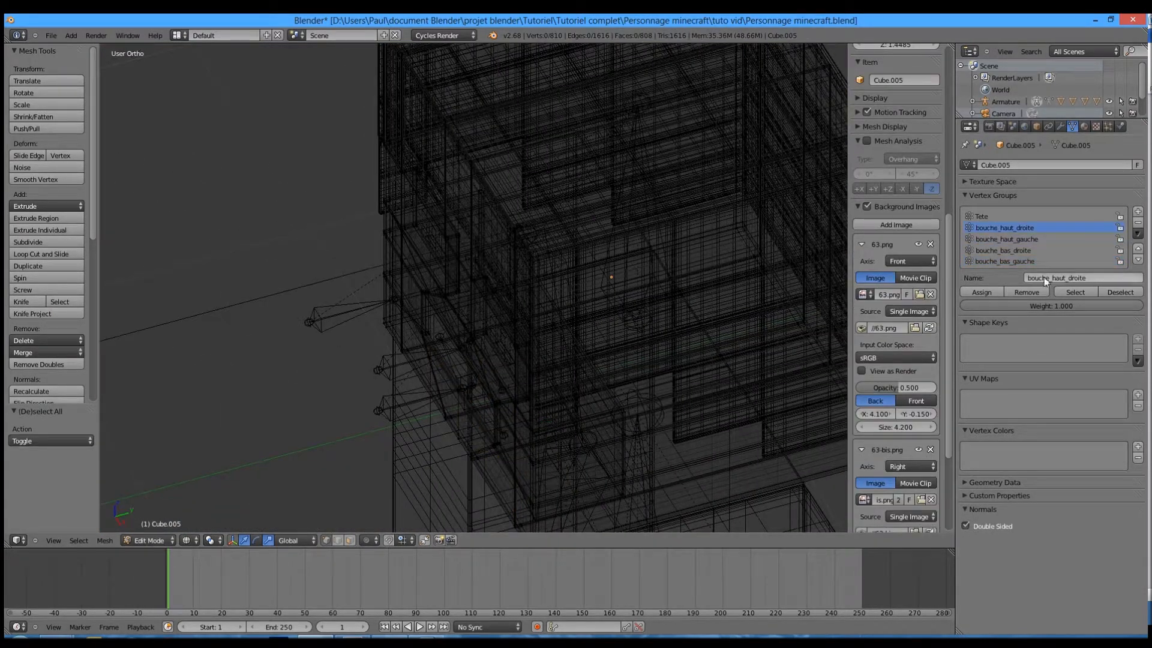
pyautogui.click(1063, 294)
pyautogui.moveTo(474, 336)
pyautogui.mouseDown(button='middle')
pyautogui.moveTo(528, 327)
pyautogui.moveTo(478, 337)
pyautogui.moveTo(522, 333)
pyautogui.moveTo(496, 279)
pyautogui.mouseUp(button='middle')
pyautogui.press('Tab')
pyautogui.press('Tab')
pyautogui.press('Tab')
pyautogui.press('z')
pyautogui.scroll(3, 487, 309)
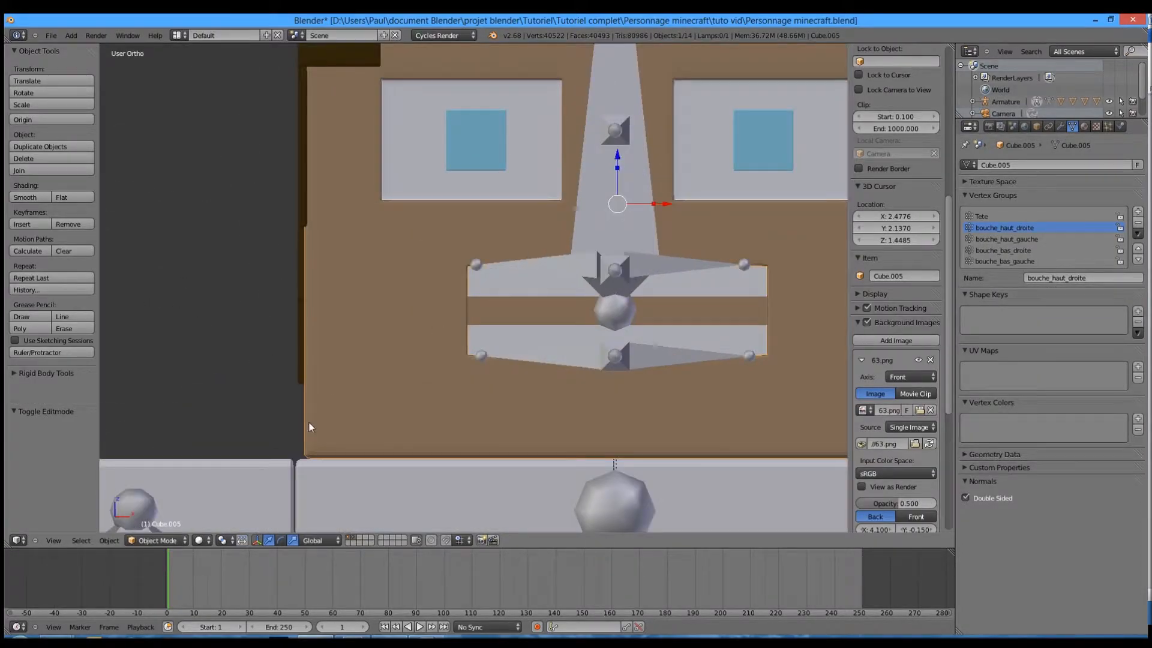
# Step: Parent the head mesh to the armature again with automatic weights
pyautogui.keyDown('shift'); pyautogui.rightClick(534, 265); pyautogui.keyUp('shift')
pyautogui.hotkey('ctrl', 'p')
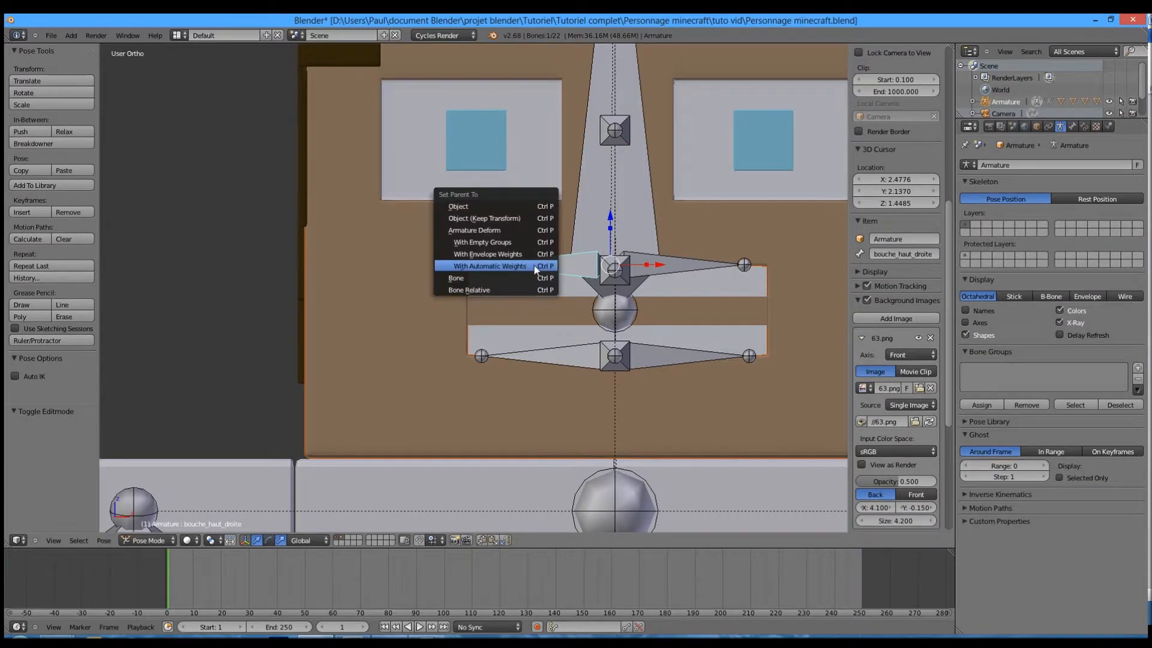
pyautogui.click(534, 265)
# Step: Delete the head mesh's unneeded vertex groups, keeping only Tete and the four bouche groups
pyautogui.scroll(-1, 426, 365)
pyautogui.rightClick(426, 365)
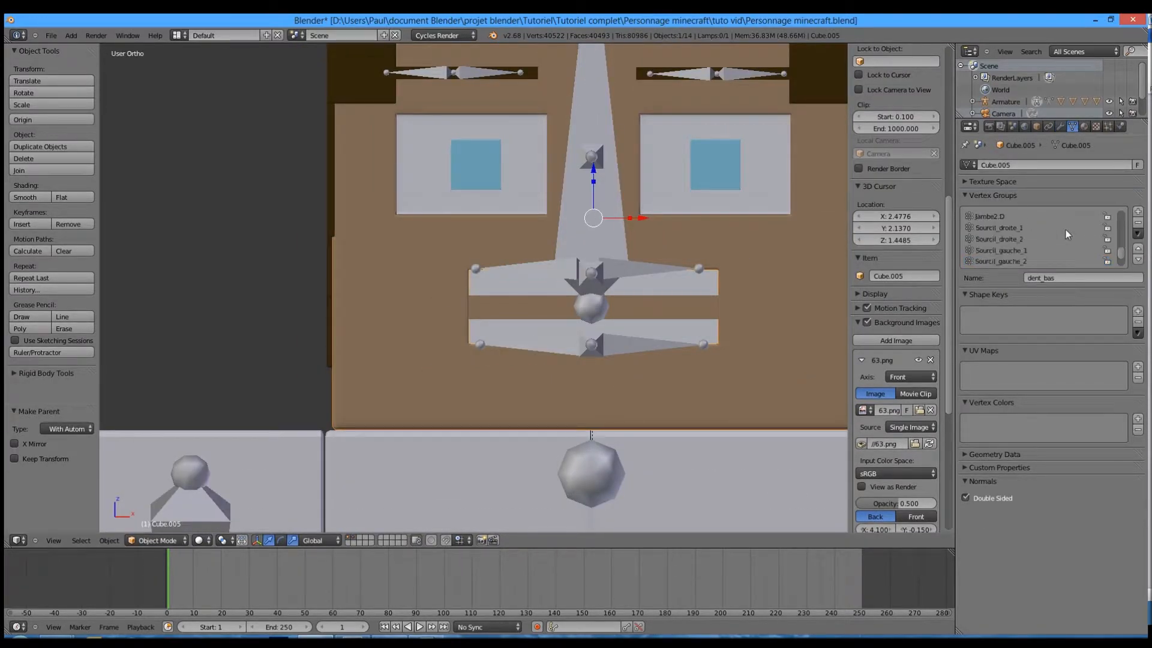
pyautogui.click(1135, 224)
pyautogui.click(1136, 223)
pyautogui.click(1135, 223)
pyautogui.click(1136, 223)
pyautogui.click(1136, 223)
pyautogui.click(1136, 223)
pyautogui.click(1136, 223)
pyautogui.click(1136, 223)
pyautogui.click(1135, 223)
pyautogui.click(1135, 223)
pyautogui.click(1135, 223)
pyautogui.click(1136, 223)
pyautogui.click(1136, 223)
pyautogui.click(1136, 223)
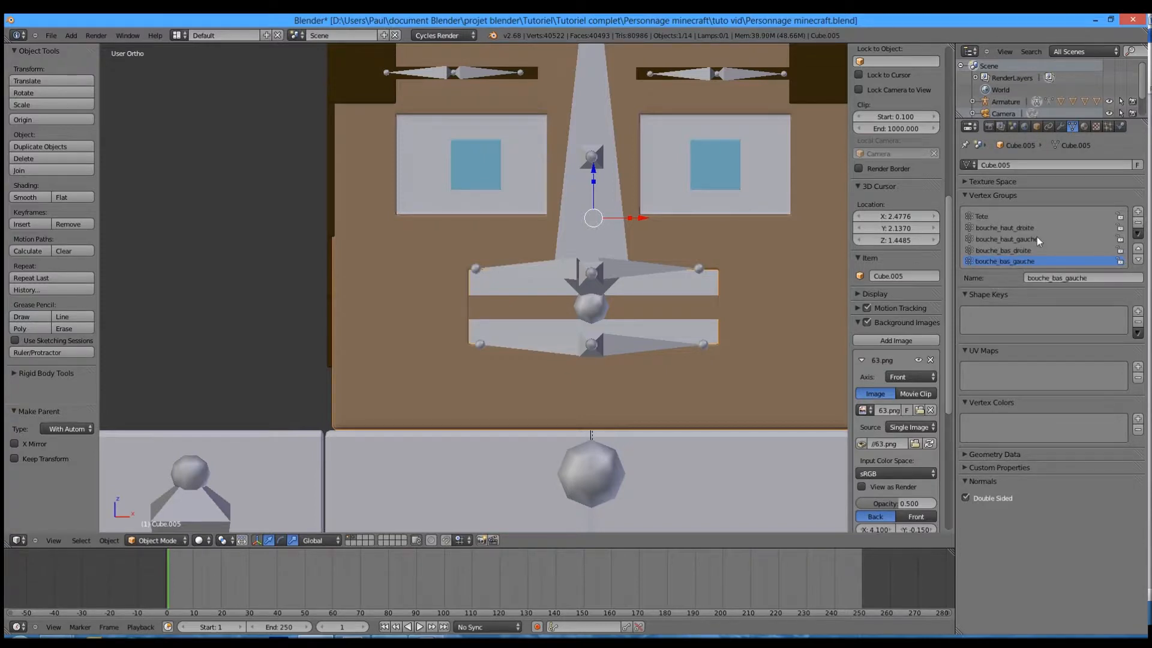
# Step: Select all of the head mesh's vertices in Edit Mode and assign them to the Tete vertex group
pyautogui.rightClick(819, 216)
pyautogui.press('Tab')
pyautogui.scroll(-4, 617, 247)
pyautogui.press('Tab')
pyautogui.rightClick(636, 280)
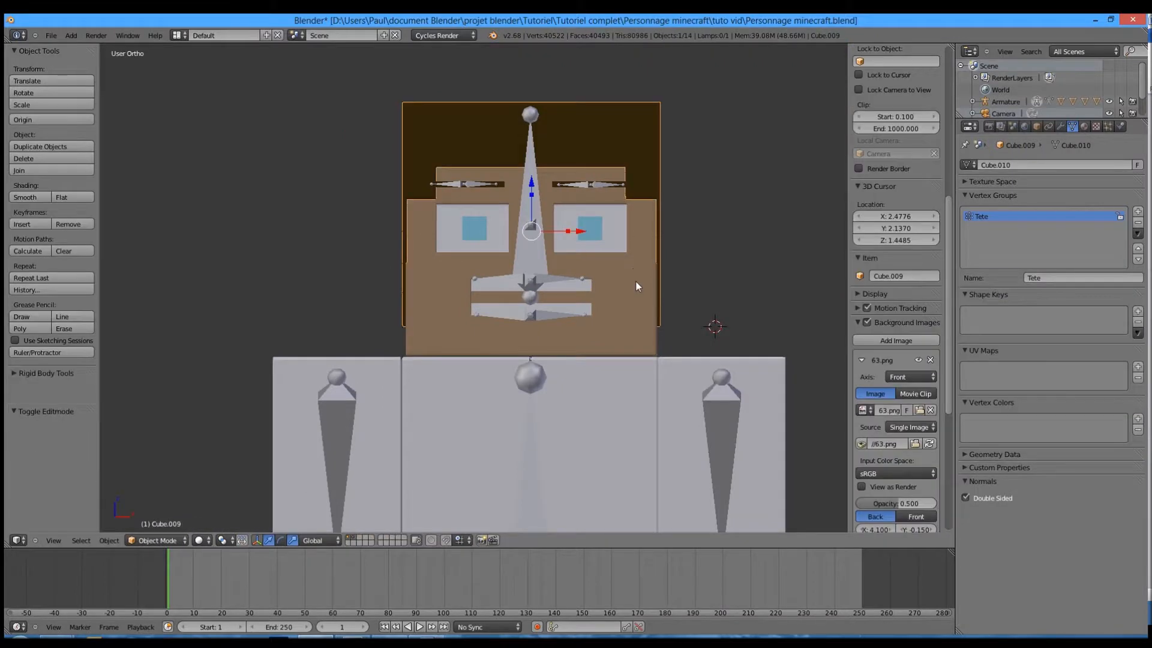
pyautogui.press('Tab')
pyautogui.press('a')
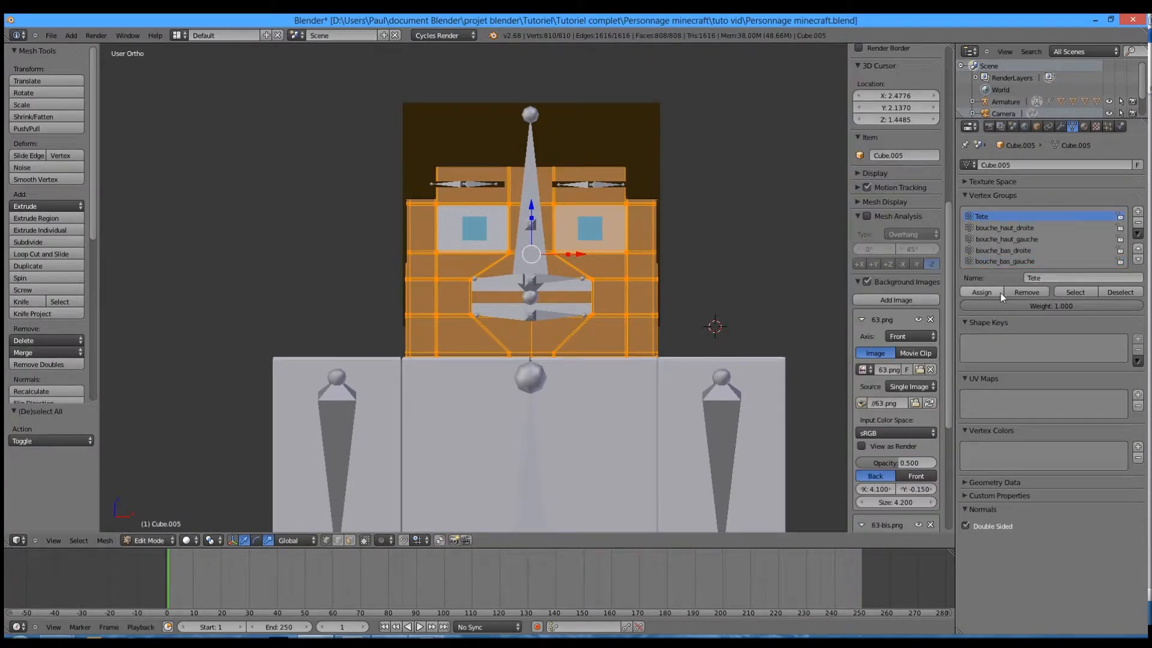
# Step: Clear the head mesh's vertex selection and select only the vertices behind the face in wireframe side view
pyautogui.press('Tab')
pyautogui.press('KP_3')
pyautogui.press('z')
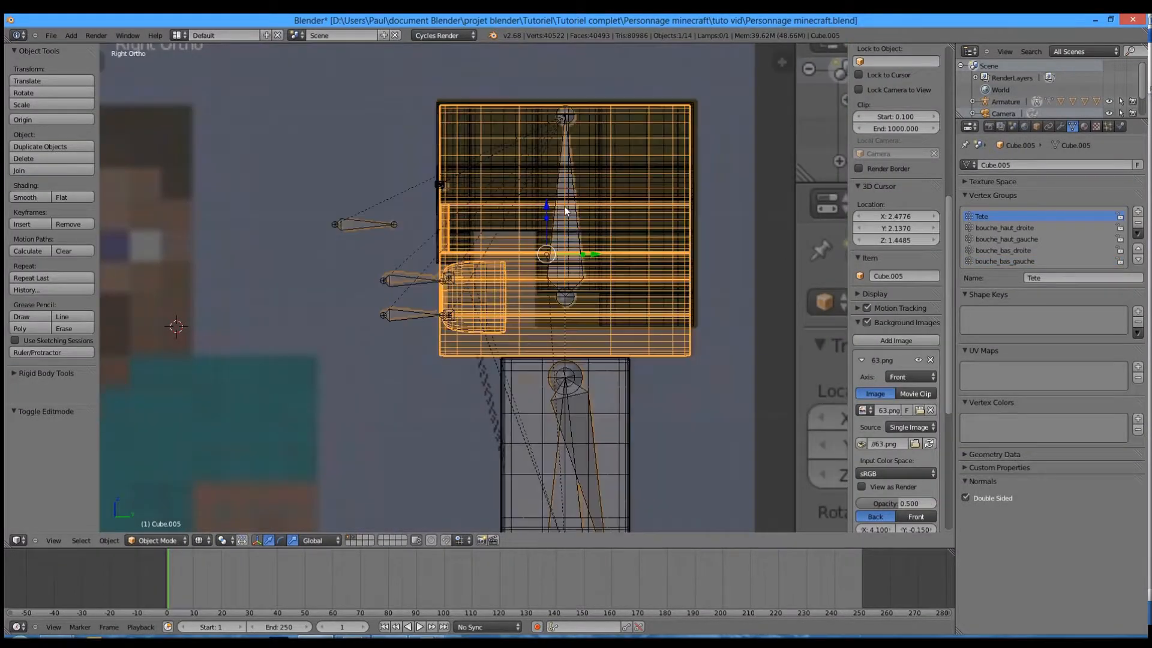
pyautogui.press('a')
pyautogui.rightClick(524, 146)
pyautogui.press('Tab')
pyautogui.press('Tab')
pyautogui.rightClick(515, 242)
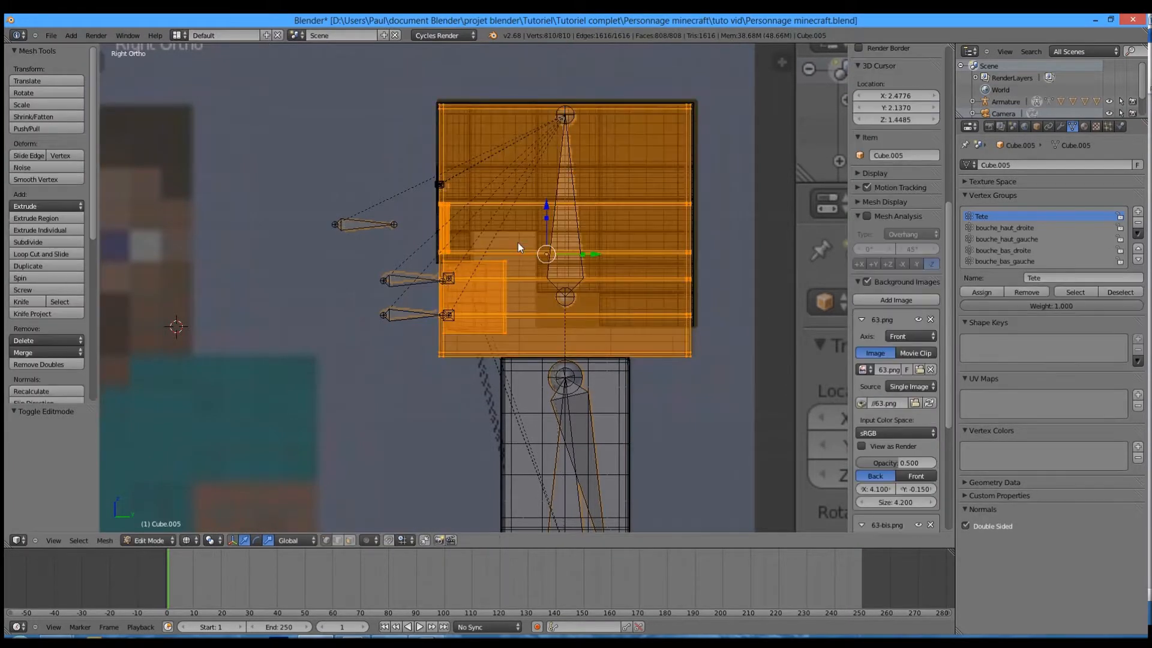
pyautogui.press('Tab')
pyautogui.press('space')
pyautogui.write('b')
pyautogui.press('Escape')
pyautogui.press('b')
pyautogui.moveTo(482, 68); pyautogui.dragTo(773, 467)
# Step: Add the upper face, the character's left half and the chin to the selection in wireframe front view
pyautogui.press('KP_1')
pyautogui.press('z')
pyautogui.press('b')
pyautogui.moveTo(252, 46); pyautogui.dragTo(602, 226)
pyautogui.press('b')
pyautogui.moveTo(284, 70); pyautogui.dragTo(621, 268)
pyautogui.press('b')
pyautogui.moveTo(335, 65); pyautogui.dragTo(430, 472)
pyautogui.press('b')
pyautogui.moveTo(304, 326); pyautogui.dragTo(774, 407)
pyautogui.press('z')
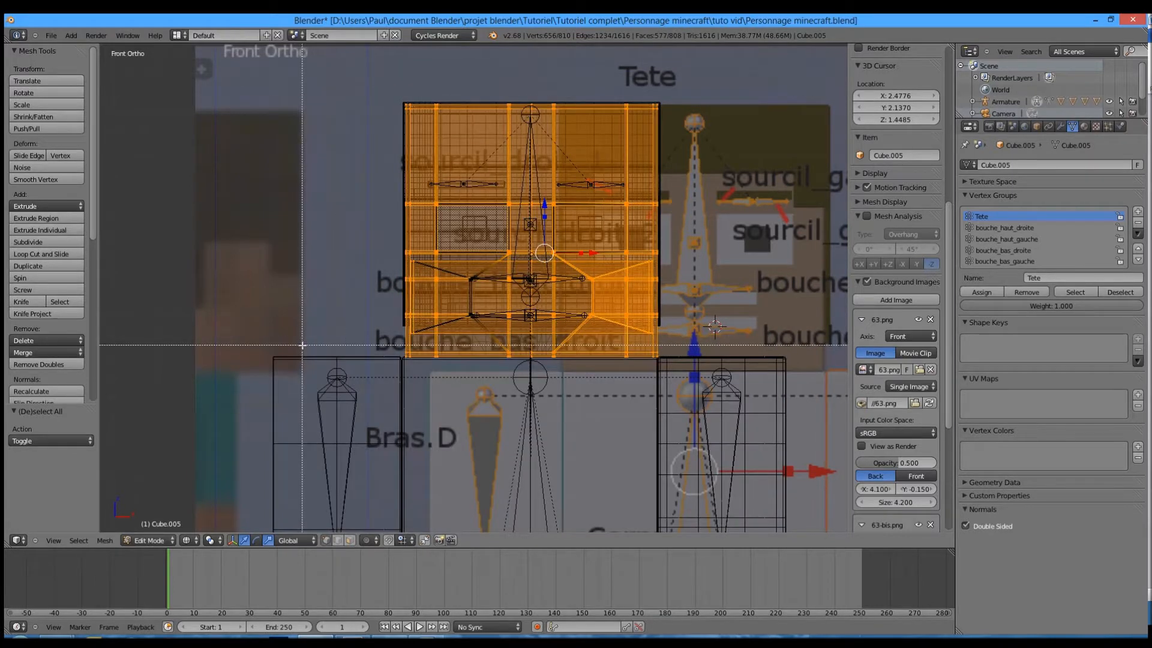
# Step: Extend the selection to all but the character's right mouth side and remove it from bouche_haut_droite and bouche_bas_droite
pyautogui.press('b')
pyautogui.moveTo(303, 60); pyautogui.dragTo(425, 510)
pyautogui.press('b')
pyautogui.moveTo(309, 49)
pyautogui.mouseDown()
pyautogui.moveTo(800, 292)
pyautogui.moveTo(798, 254)
pyautogui.mouseUp()
pyautogui.scroll(4, 474, 309)
pyautogui.press('z')
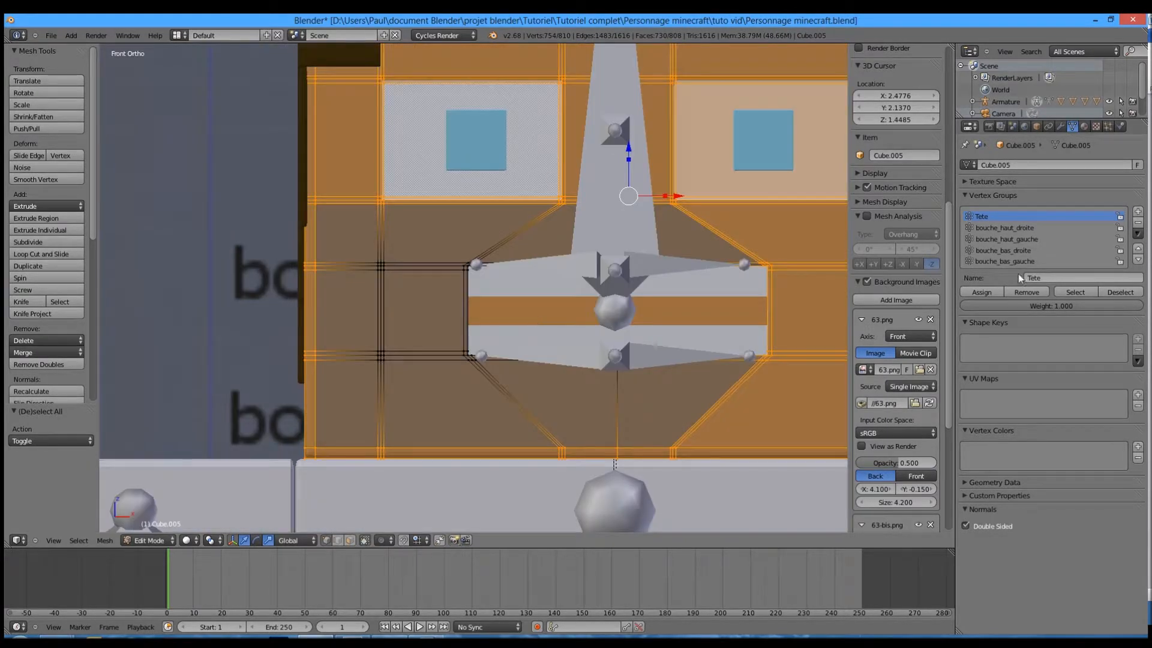
pyautogui.click(1018, 228)
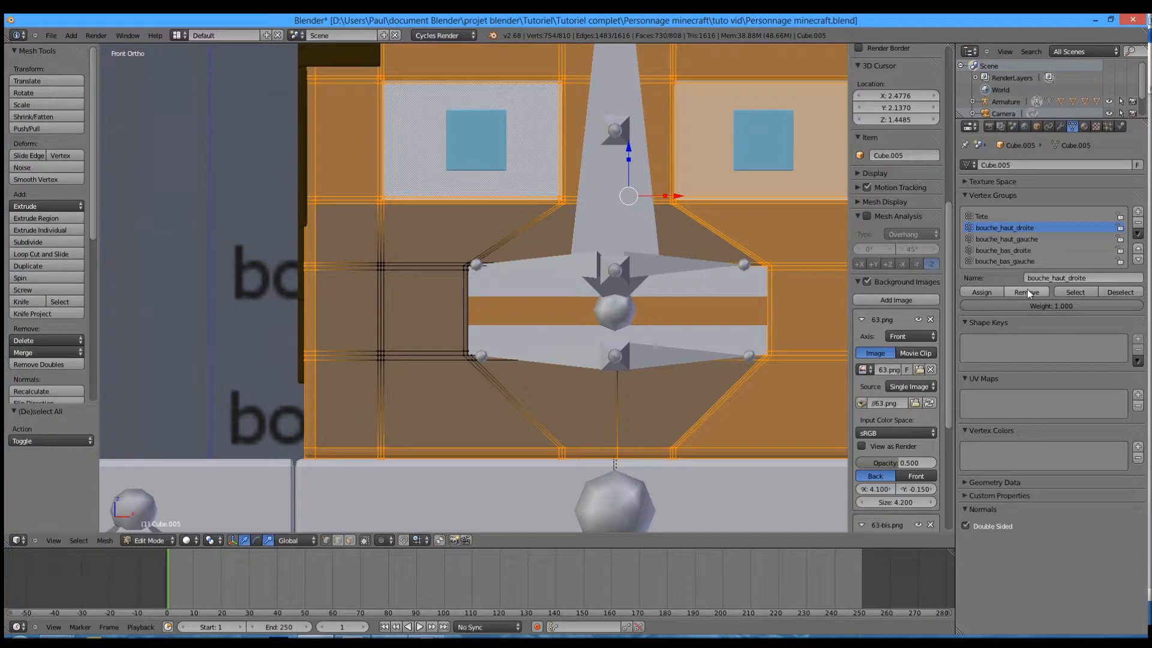
pyautogui.click(1003, 250)
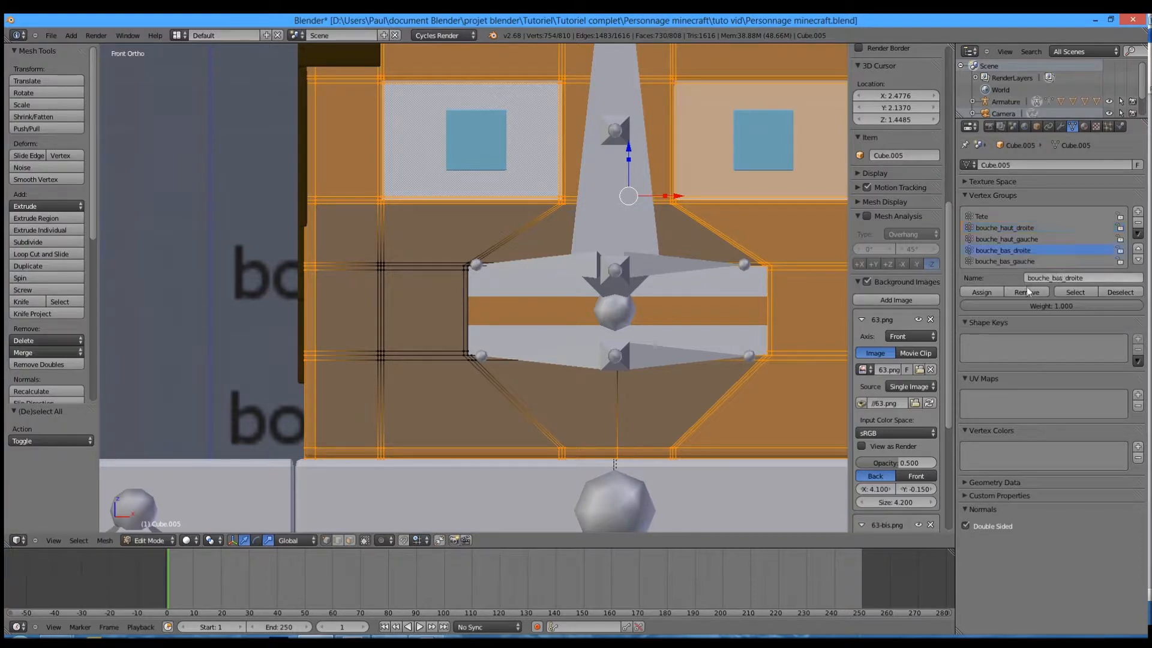
# Step: Deselect everything and reselect the head mesh's rear vertices from the side view, then check them from the front
pyautogui.scroll(-4, 648, 312)
pyautogui.click(650, 311)
pyautogui.press('a')
pyautogui.press('z')
pyautogui.press('b')
pyautogui.moveTo(299, 22); pyautogui.dragTo(453, 182)
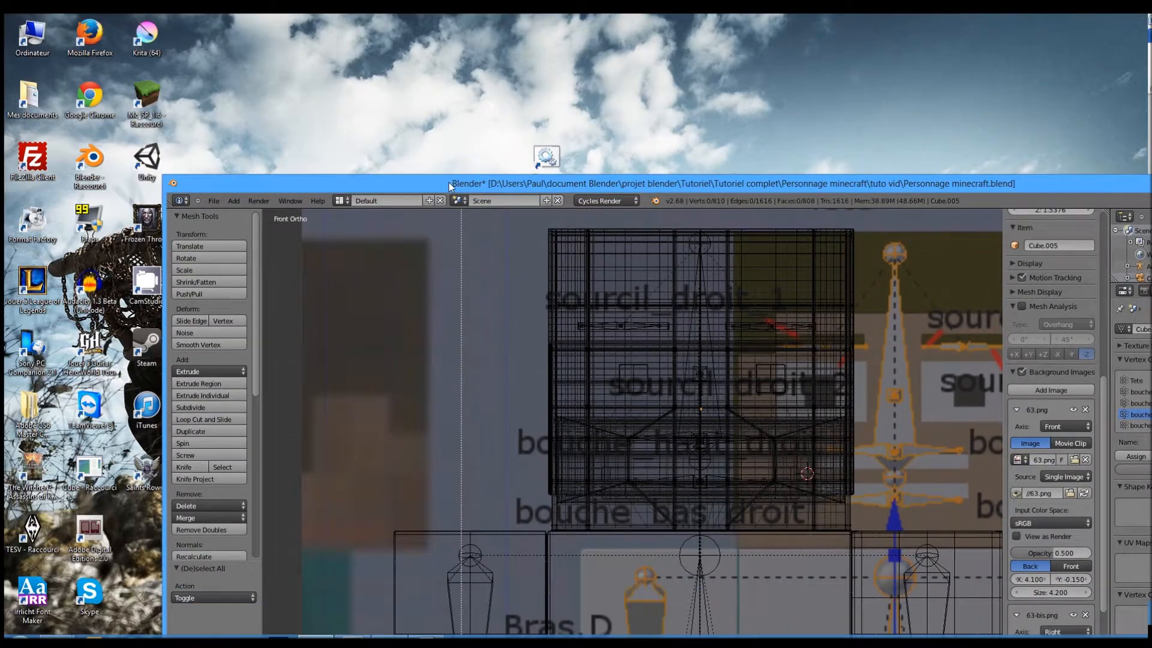
pyautogui.doubleClick(451, 184)
pyautogui.press('KP_3')
pyautogui.moveTo(473, 51); pyautogui.dragTo(804, 439)
pyautogui.press('KP_1')
pyautogui.press('z')
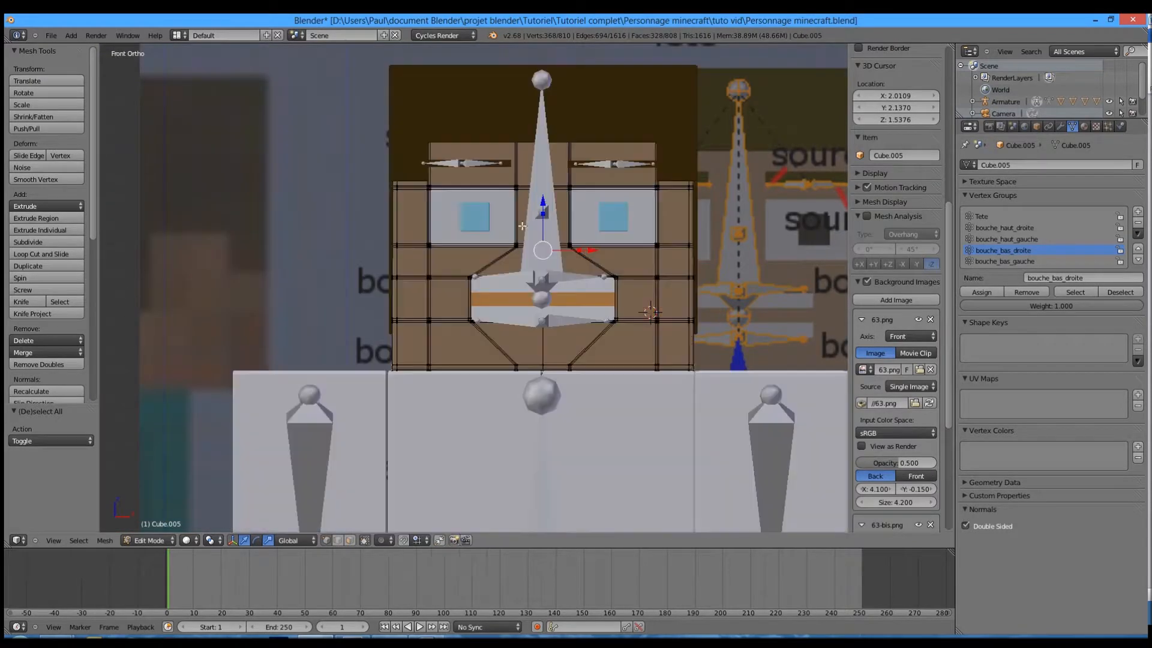
# Step: Add the character's right half, the middle and the upper part of the face to the selection in wireframe
pyautogui.press('z')
pyautogui.press('b')
pyautogui.moveTo(315, 45)
pyautogui.mouseDown()
pyautogui.moveTo(466, 433)
pyautogui.moveTo(489, 446)
pyautogui.mouseUp()
pyautogui.press('b')
pyautogui.moveTo(472, 55); pyautogui.dragTo(534, 416)
pyautogui.press('b')
pyautogui.moveTo(292, 38); pyautogui.dragTo(738, 226)
pyautogui.press('b')
pyautogui.moveTo(244, 47); pyautogui.dragTo(728, 253)
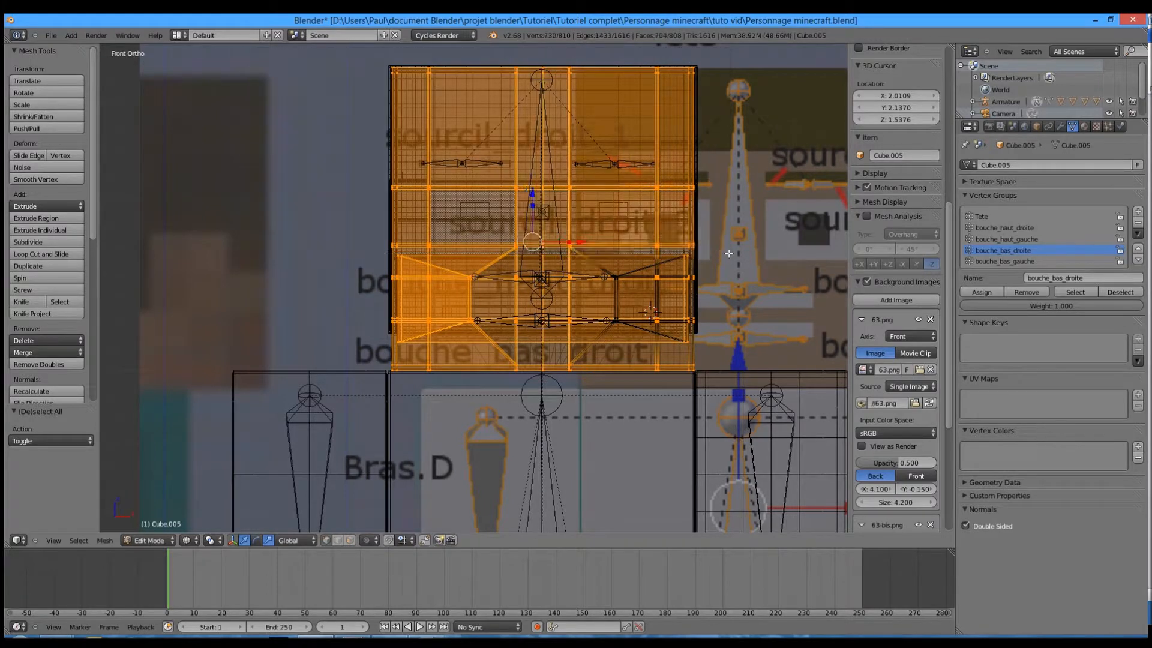
# Step: Add the face's outer left edge to the selection and remove the selected vertices from bouche_haut_gauche and bouche_bas_gauche
pyautogui.press('z')
pyautogui.press('b')
pyautogui.press('Escape')
pyautogui.press('z')
pyautogui.press('b')
pyautogui.moveTo(668, 57); pyautogui.dragTo(740, 497)
pyautogui.press('z')
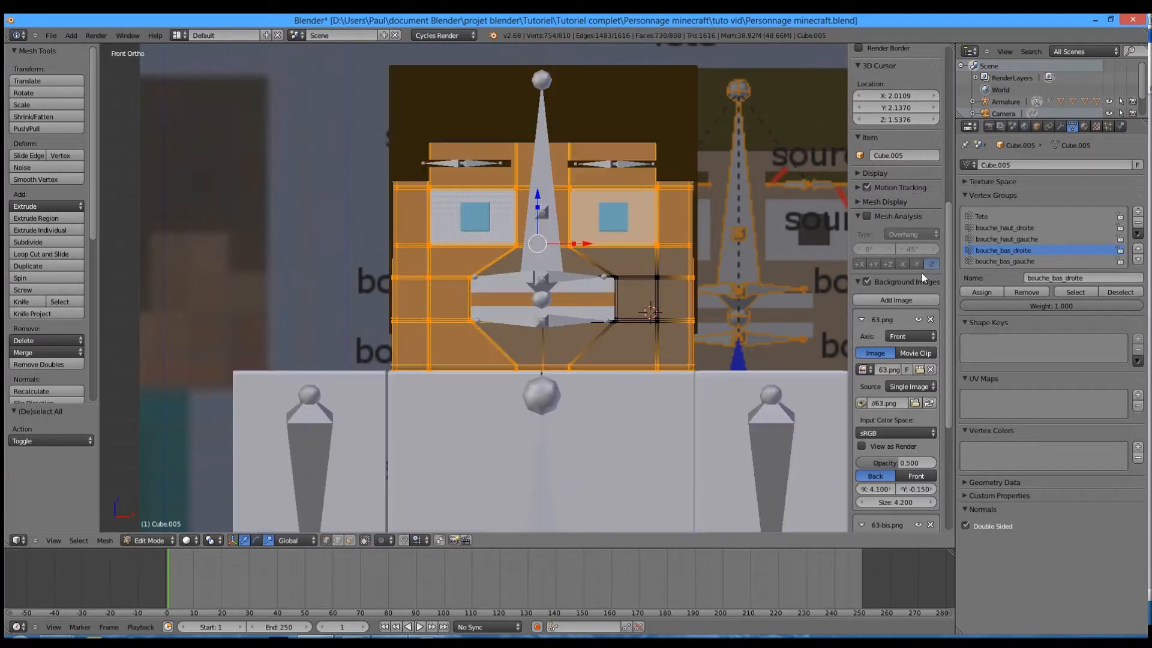
pyautogui.click(1034, 239)
pyautogui.click(1032, 290)
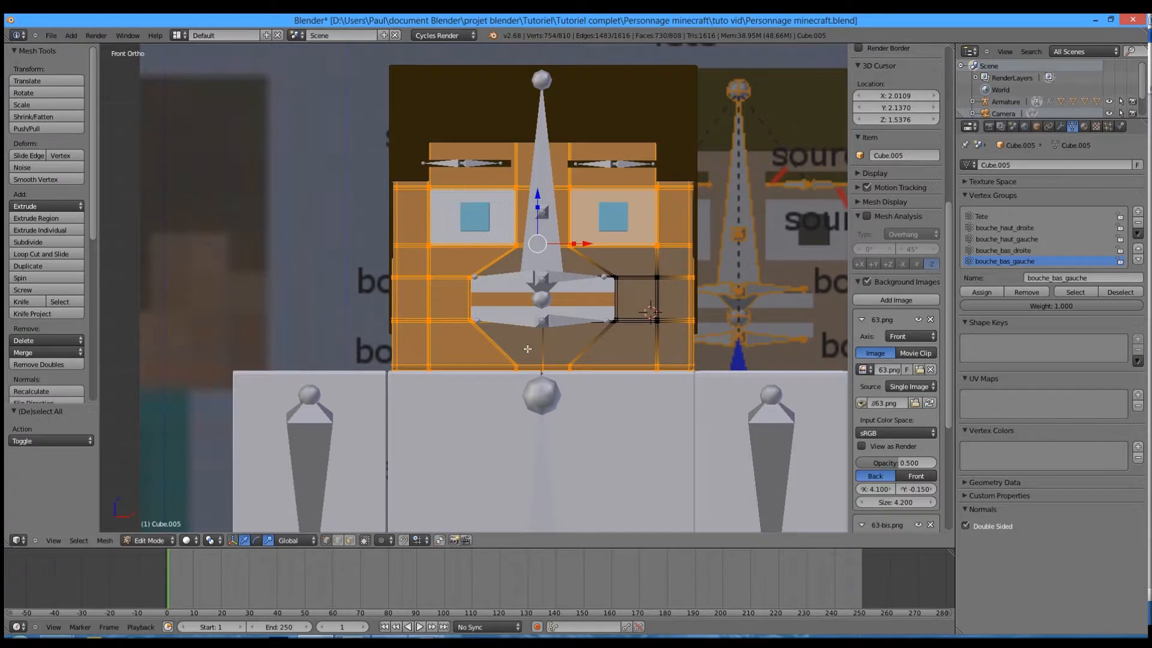
# Step: Clear the selection and select the upper edge vertices of the mouth cavity in wireframe side view
pyautogui.press('KP_3')
pyautogui.scroll(2, 527, 348)
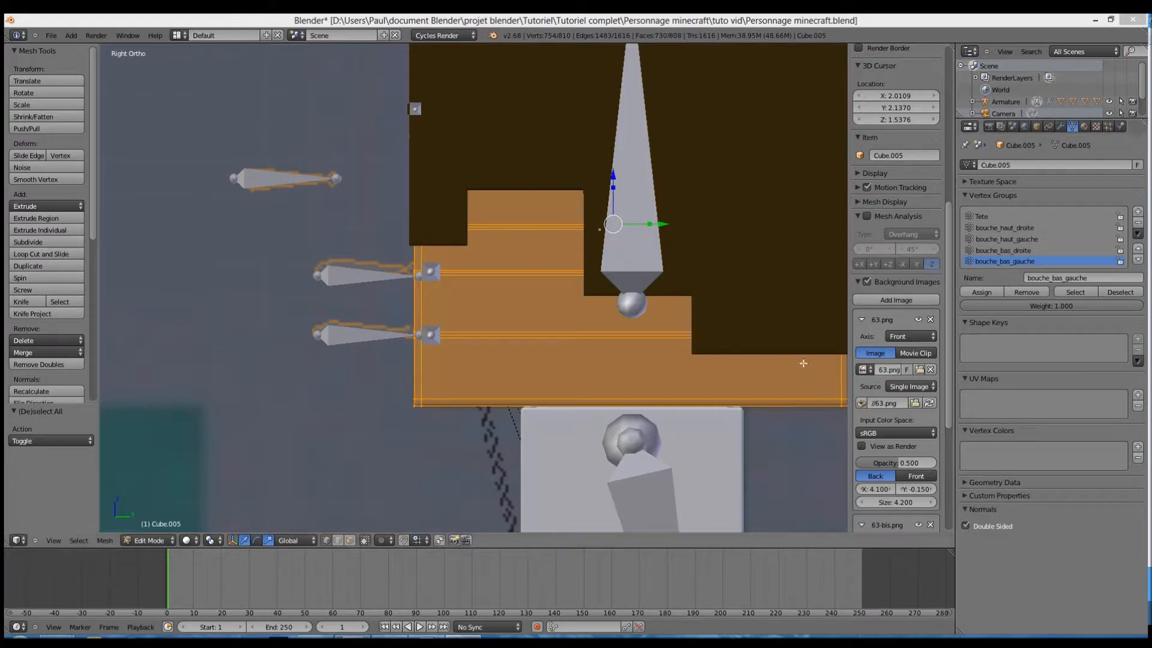
pyautogui.click(671, 327)
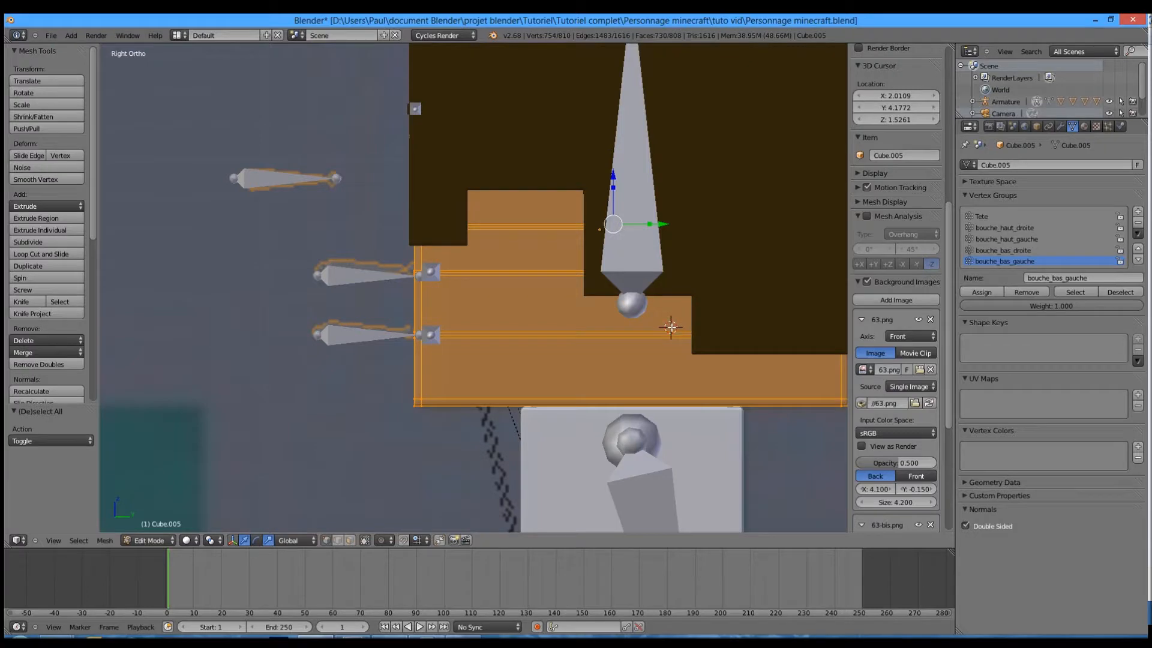
pyautogui.press('z')
pyautogui.press('a')
pyautogui.scroll(3, 429, 288)
pyautogui.press('b')
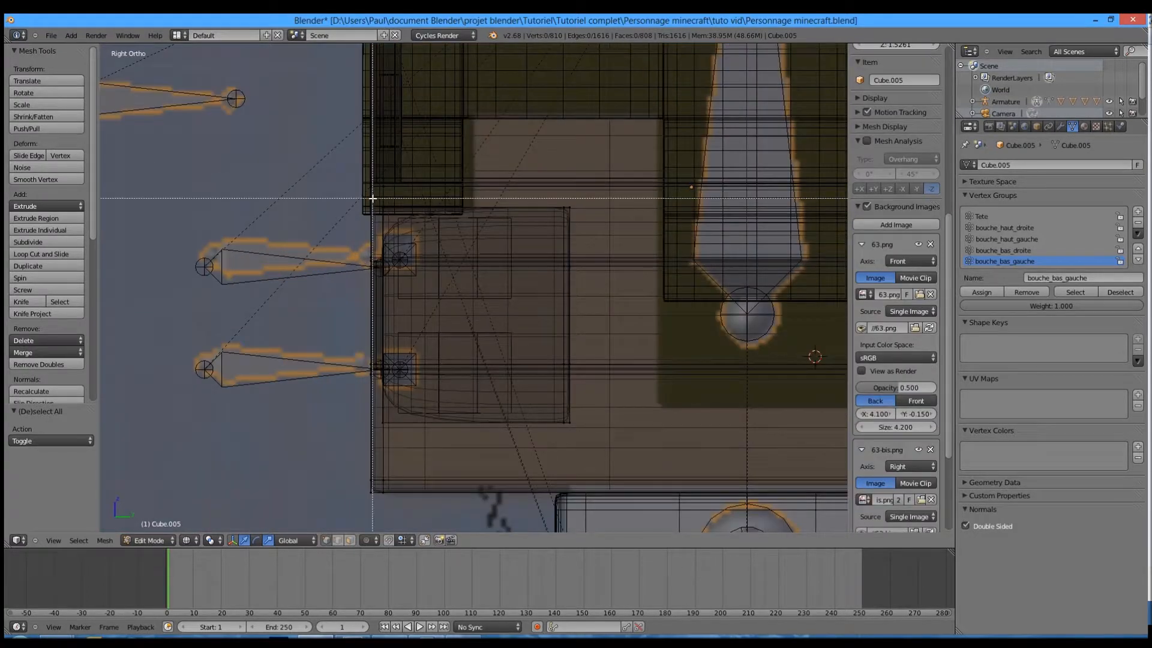
pyautogui.moveTo(373, 198); pyautogui.dragTo(645, 247)
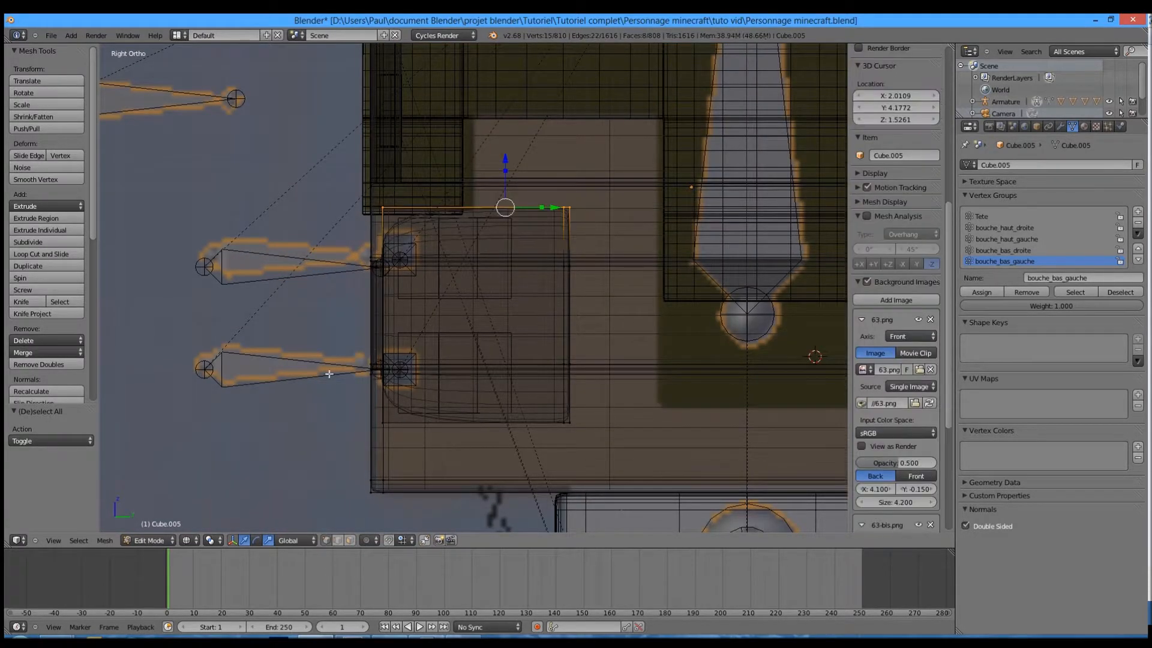
# Step: Add the mouth cavity's lower edge vertices to the selection
pyautogui.scroll(4, 329, 374)
pyautogui.keyDown('shift'); pyautogui.scroll(-1, 384, 379); pyautogui.keyUp('shift')
pyautogui.scroll(-2, 385, 379)
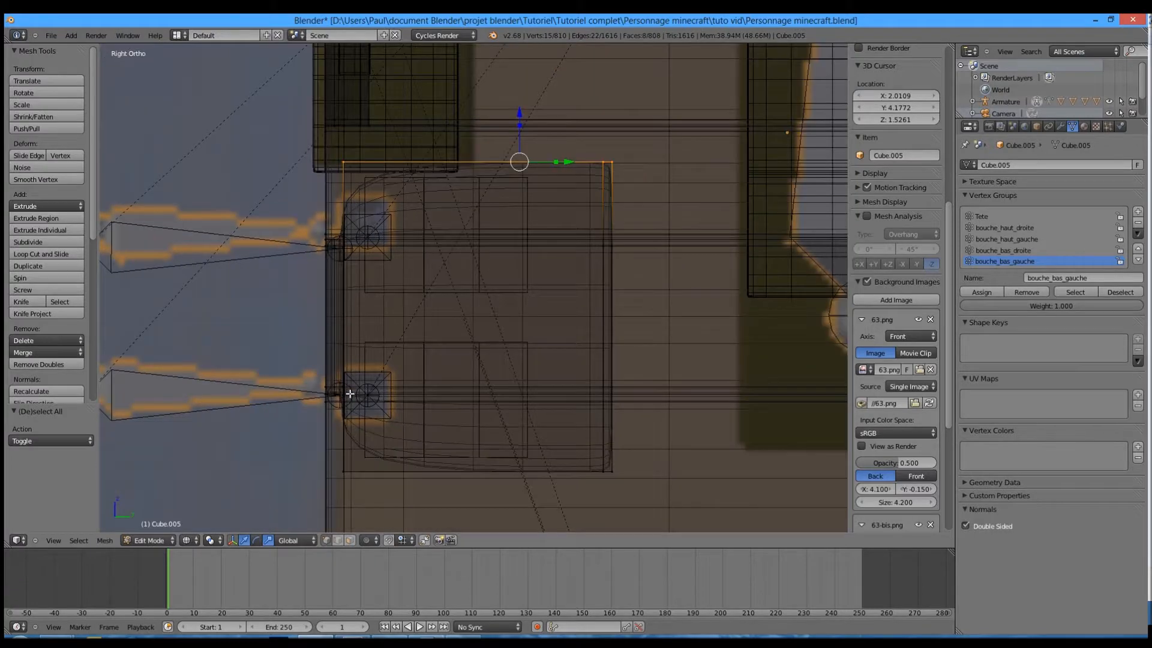
pyautogui.keyDown('shift'); pyautogui.moveTo(352, 392); pyautogui.dragTo(461, 303, button='middle'); pyautogui.keyUp('shift')
pyautogui.press('b')
pyautogui.moveTo(431, 346); pyautogui.dragTo(658, 361)
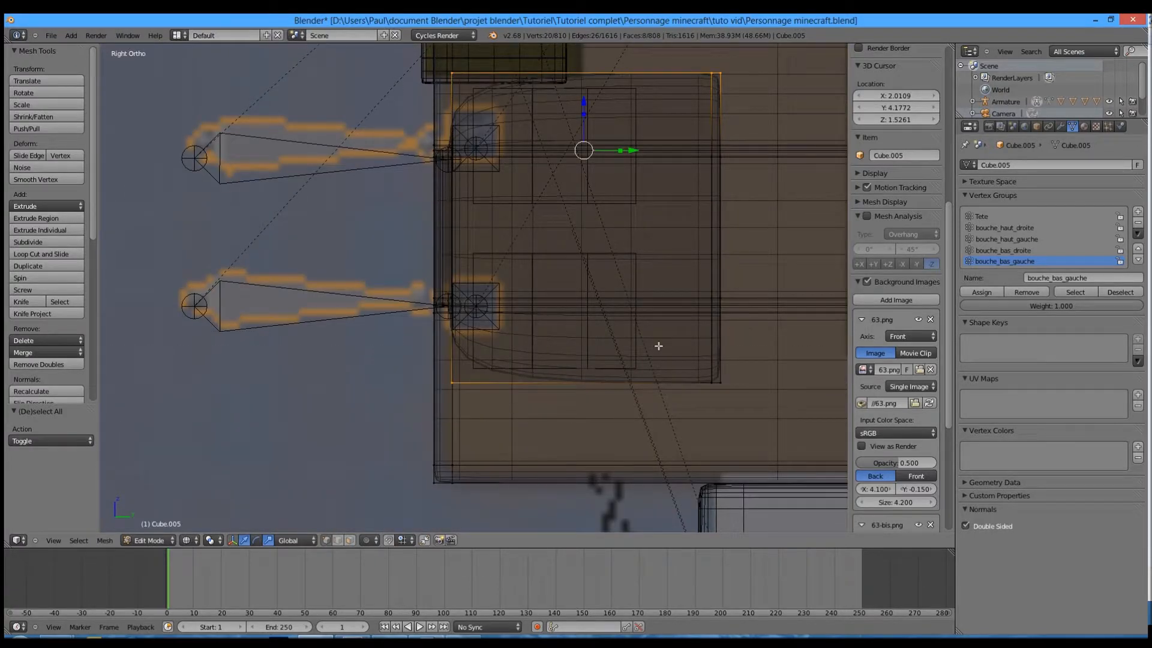
pyautogui.press('b')
pyautogui.moveTo(351, 379); pyautogui.dragTo(726, 411)
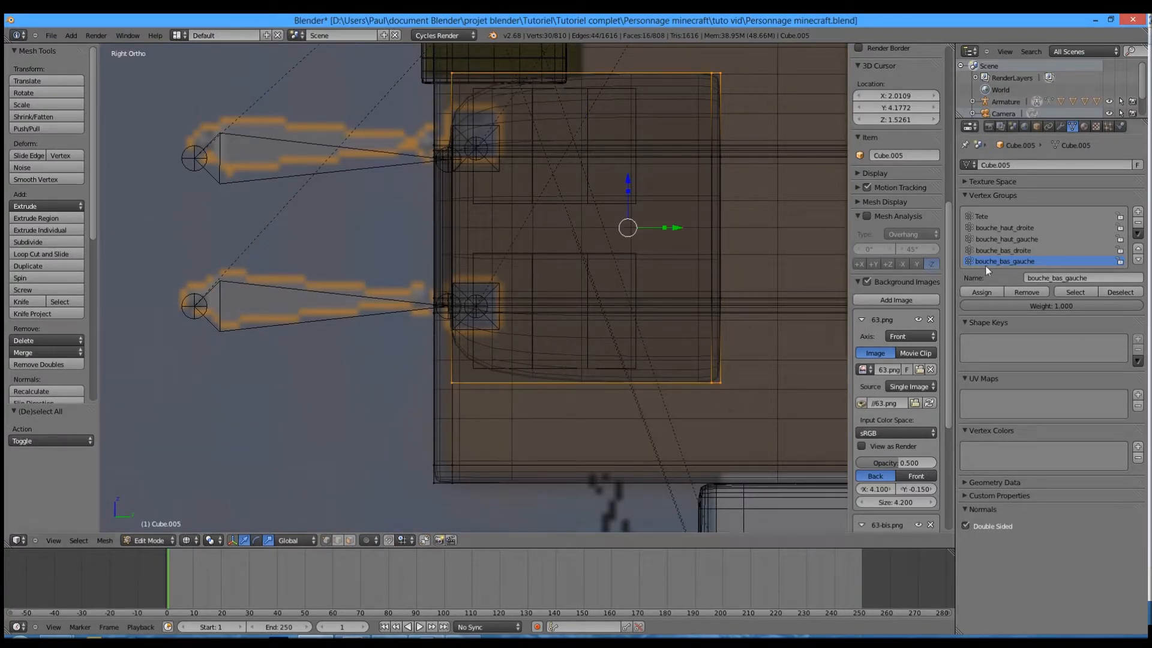
# Step: Remove the mouth cavity vertices from the bouche_haut_gauche, bouche_bas_droite and bouche_bas_gauche groups and return to solid Object Mode
pyautogui.press('Down')
pyautogui.click(1016, 240)
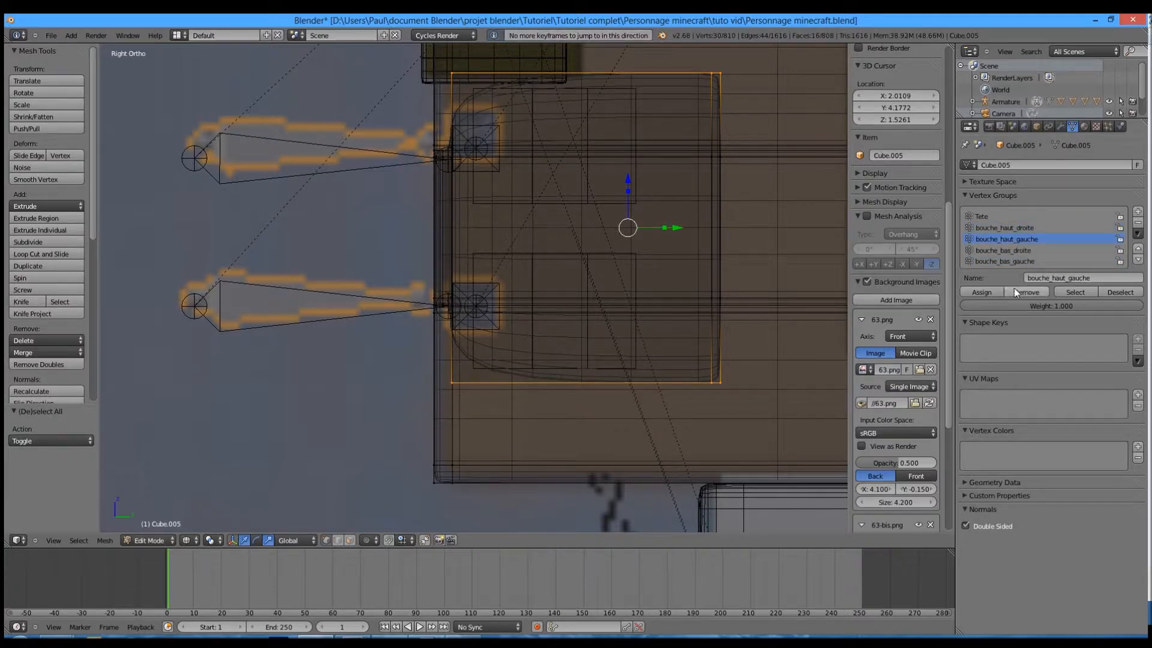
pyautogui.click(1019, 250)
pyautogui.click(1021, 261)
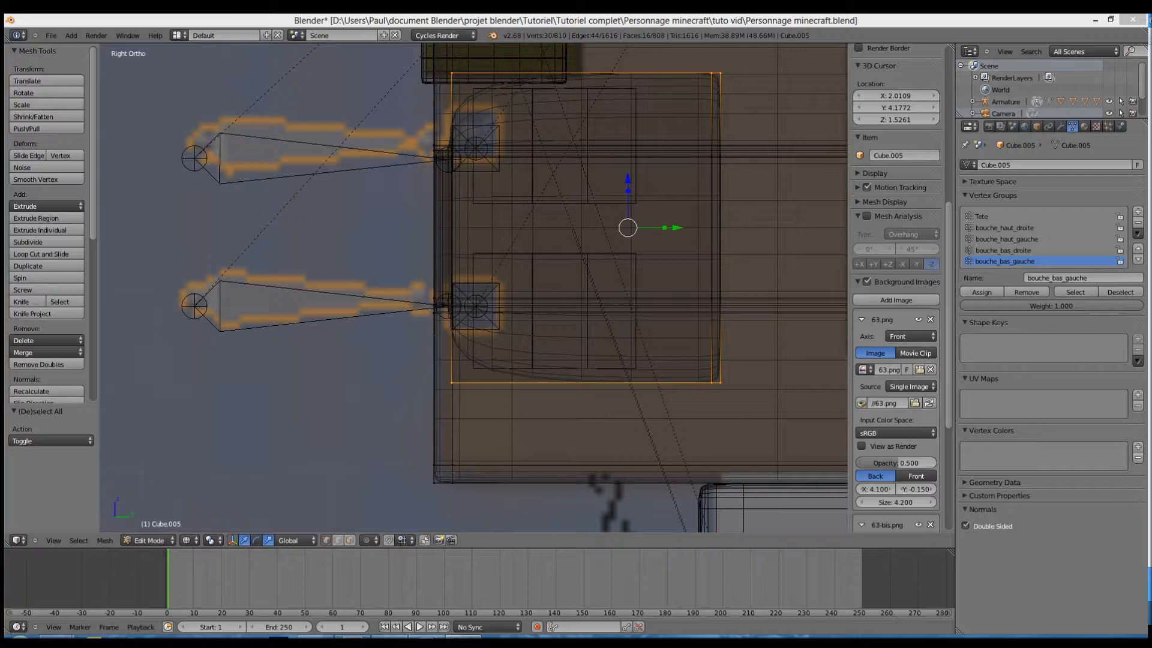
pyautogui.click(751, 407)
pyautogui.scroll(-3, 747, 406)
pyautogui.press('Tab')
pyautogui.press('z')
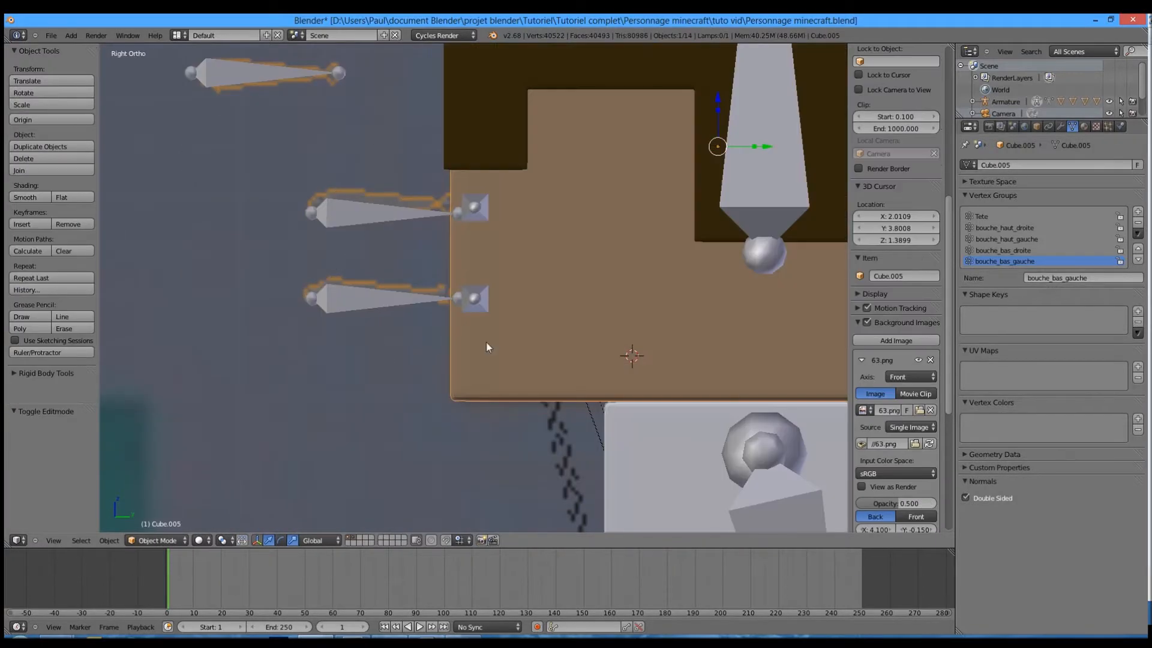
# Step: Test the mouth deformation by rotating the bouche_haut_droite bone in front view, then select the bouche_bas_droite bone
pyautogui.press('KP_1')
pyautogui.rightClick(528, 207)
pyautogui.press('r')
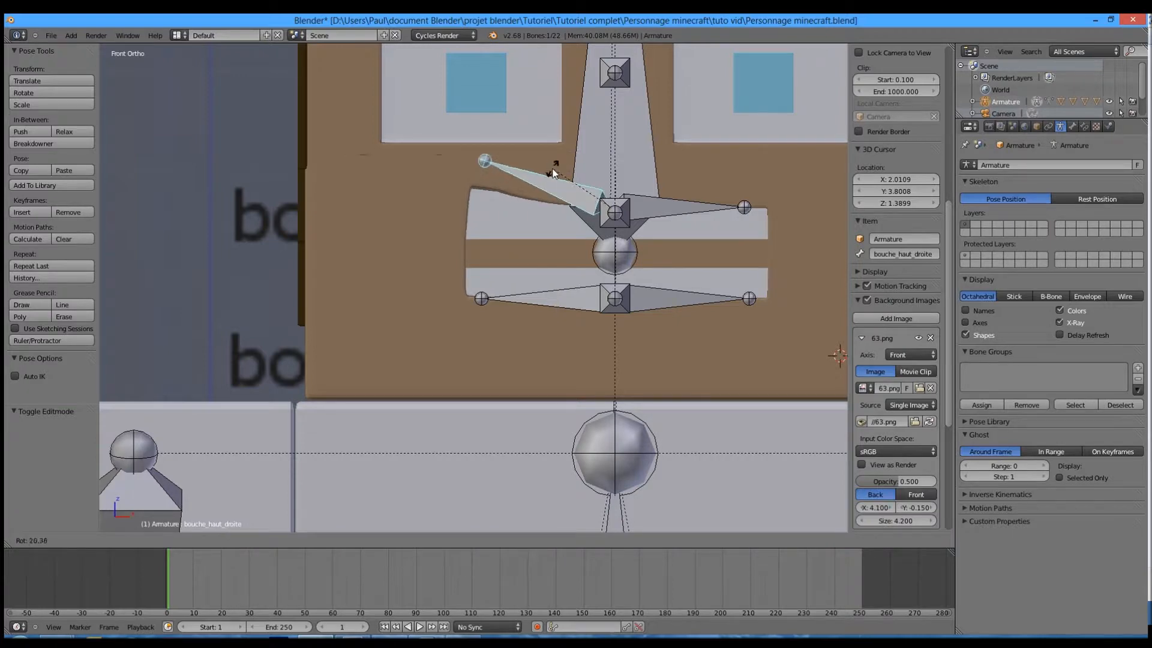
pyautogui.click(523, 211)
pyautogui.rightClick(518, 293)
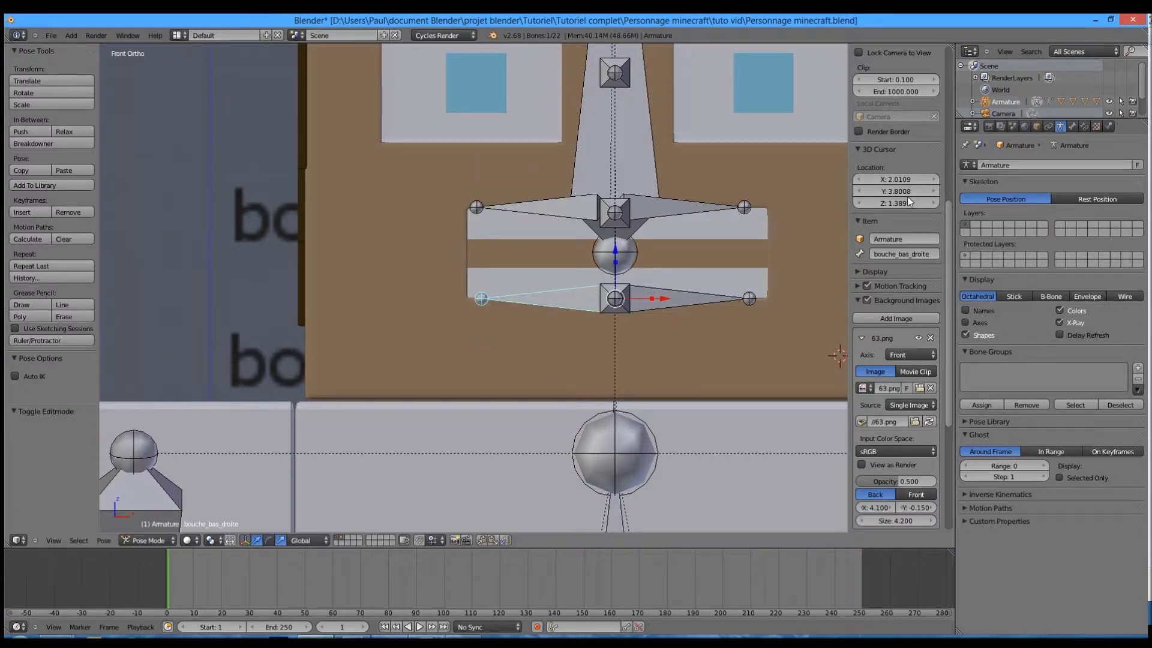
pyautogui.rightClick(653, 166)
# Step: Move the head mesh's Subsurf modifier below its Armature modifier
pyautogui.rightClick(729, 181)
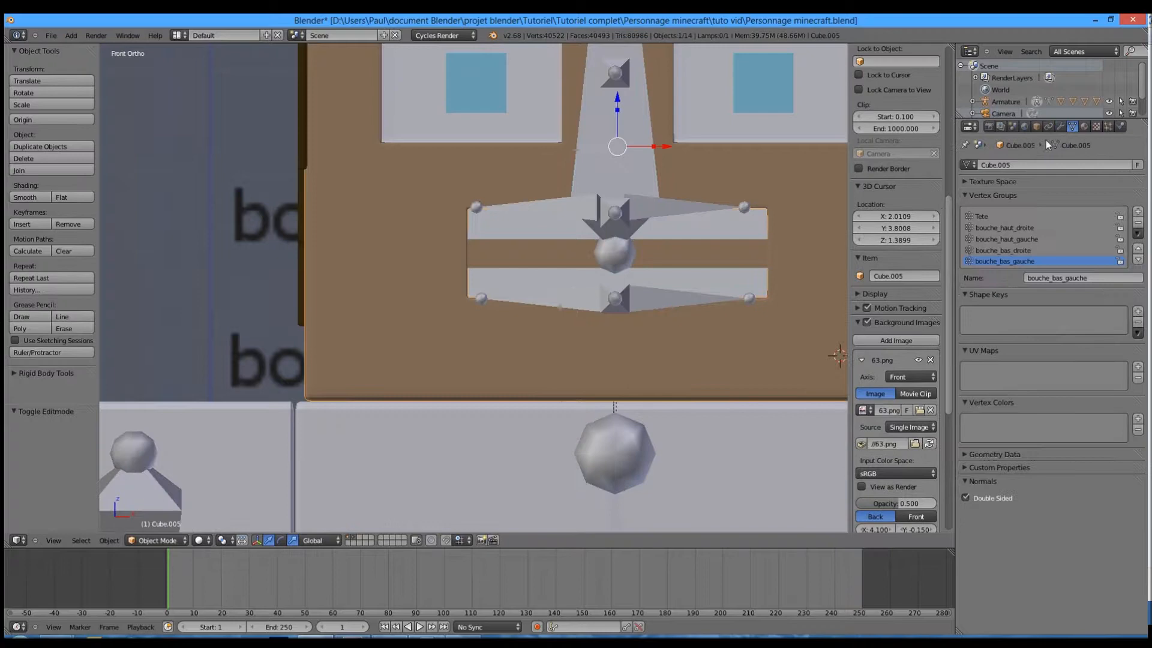
pyautogui.click(1060, 128)
pyautogui.click(1117, 184)
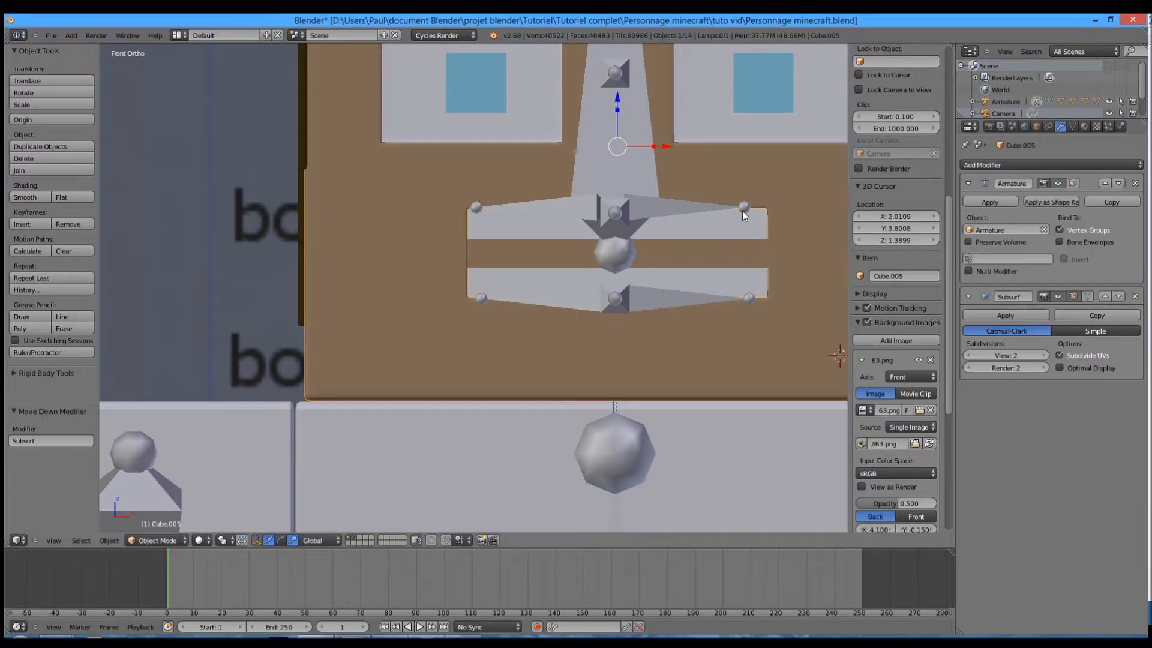
# Step: Test the mouth deformation by rotating the bouche_haut_gauche bone and the bouche_bas_gauche bone, cancelling each rotation
pyautogui.rightClick(743, 211)
pyautogui.press('r')
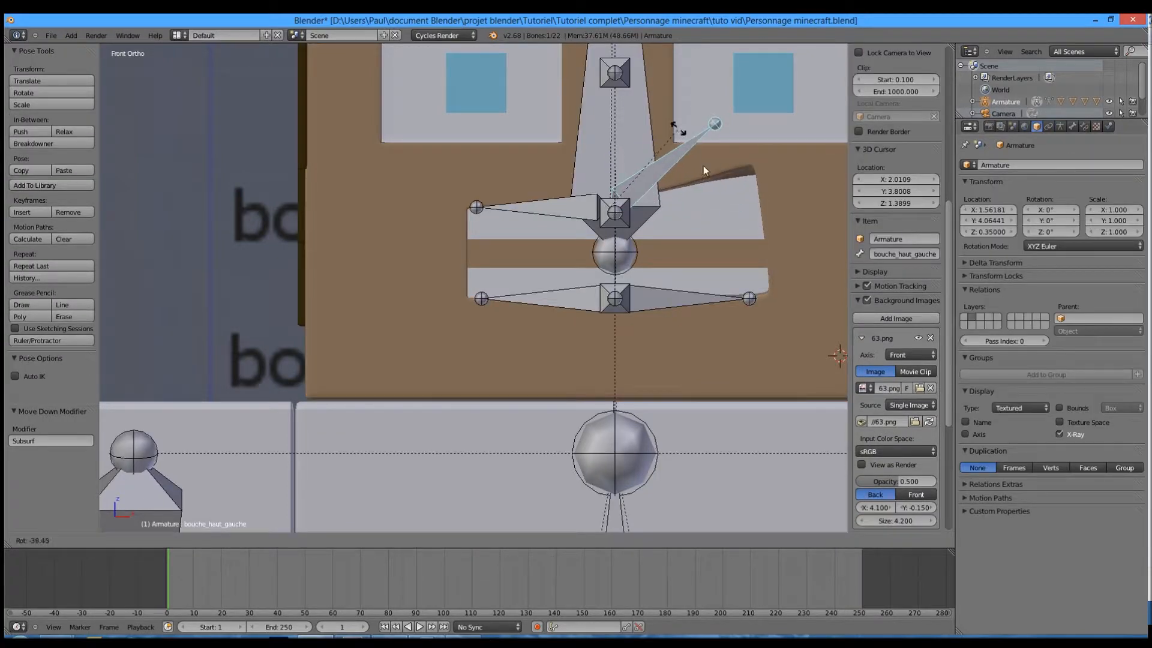
pyautogui.rightClick(738, 177)
pyautogui.rightClick(721, 303)
pyautogui.press('r')
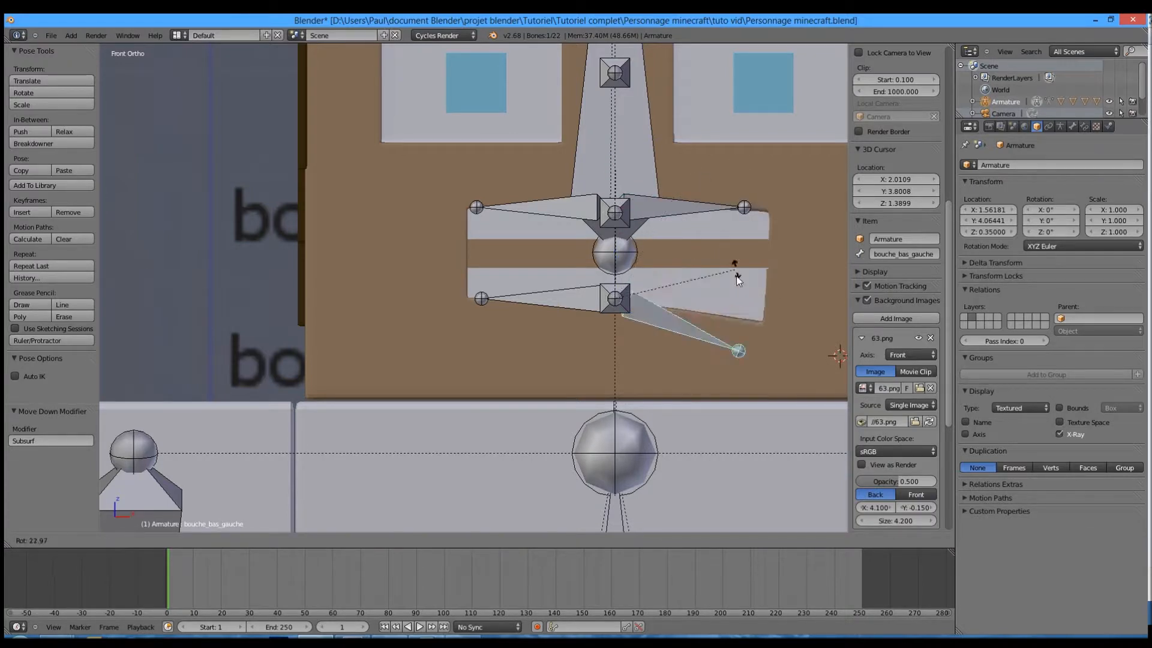
pyautogui.rightClick(661, 122)
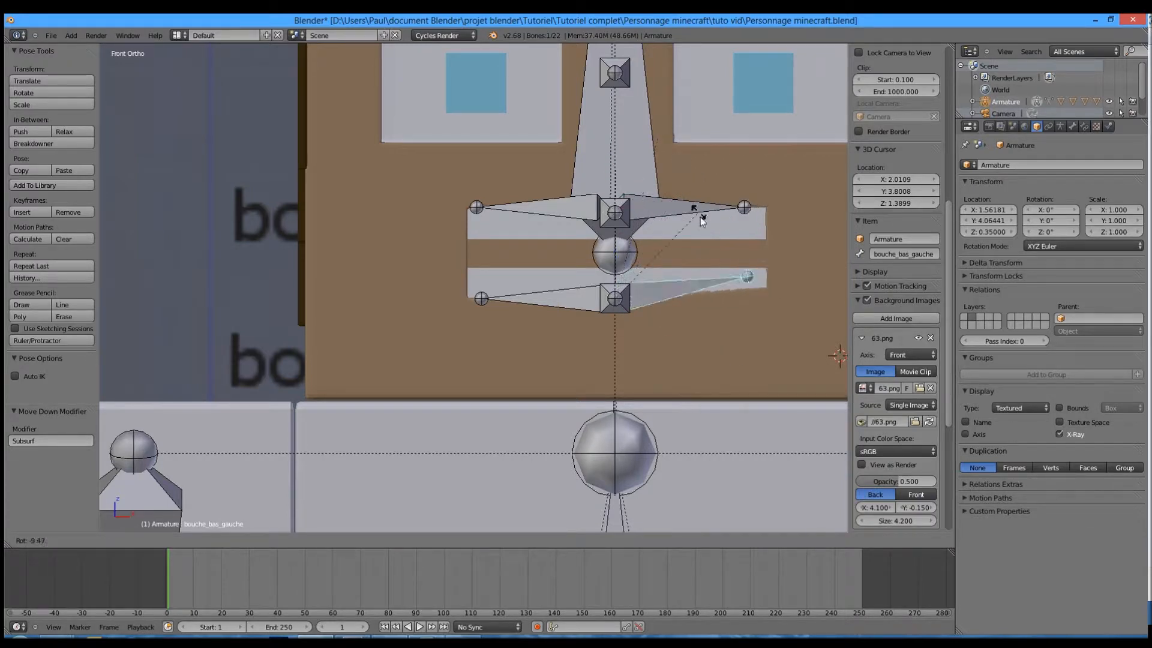
# Step: Test-rotate the bouche_bas_droite bone and the bouche_haut_droite bone, cancelling each rotation
pyautogui.rightClick(549, 301)
pyautogui.press('r')
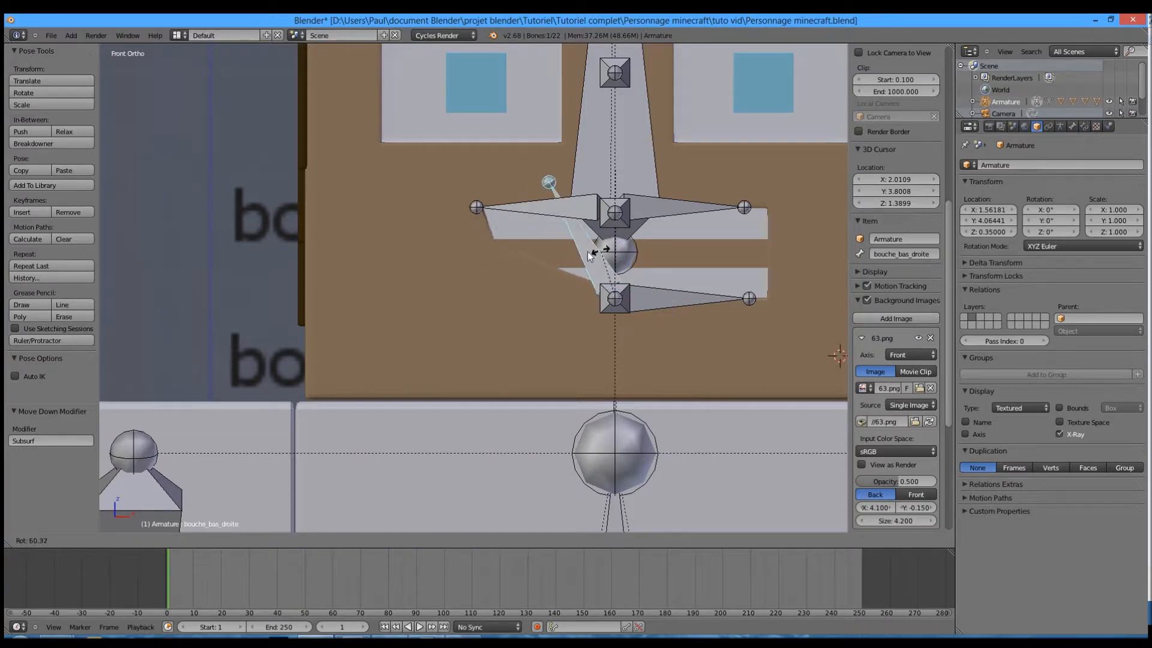
pyautogui.rightClick(549, 183)
pyautogui.rightClick(567, 211)
pyautogui.press('r')
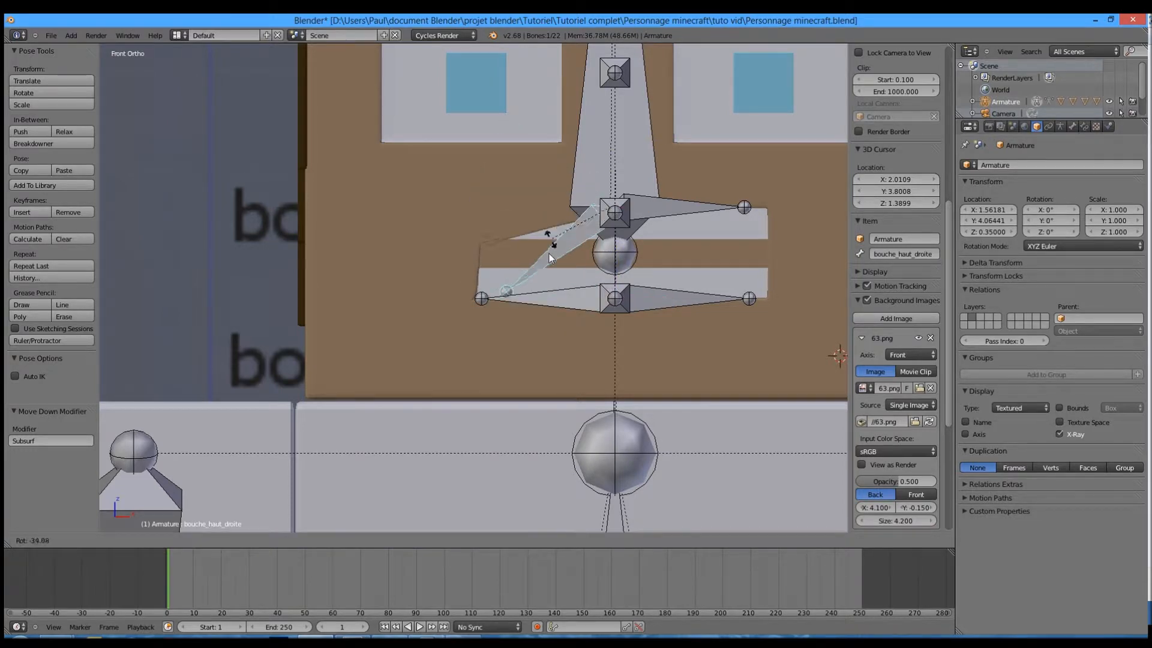
pyautogui.rightClick(538, 206)
# Step: Recheck the mouth deformation up close with trial rotations of the bouche_haut_droite and bouche_bas_gauche bones
pyautogui.rightClick(729, 209)
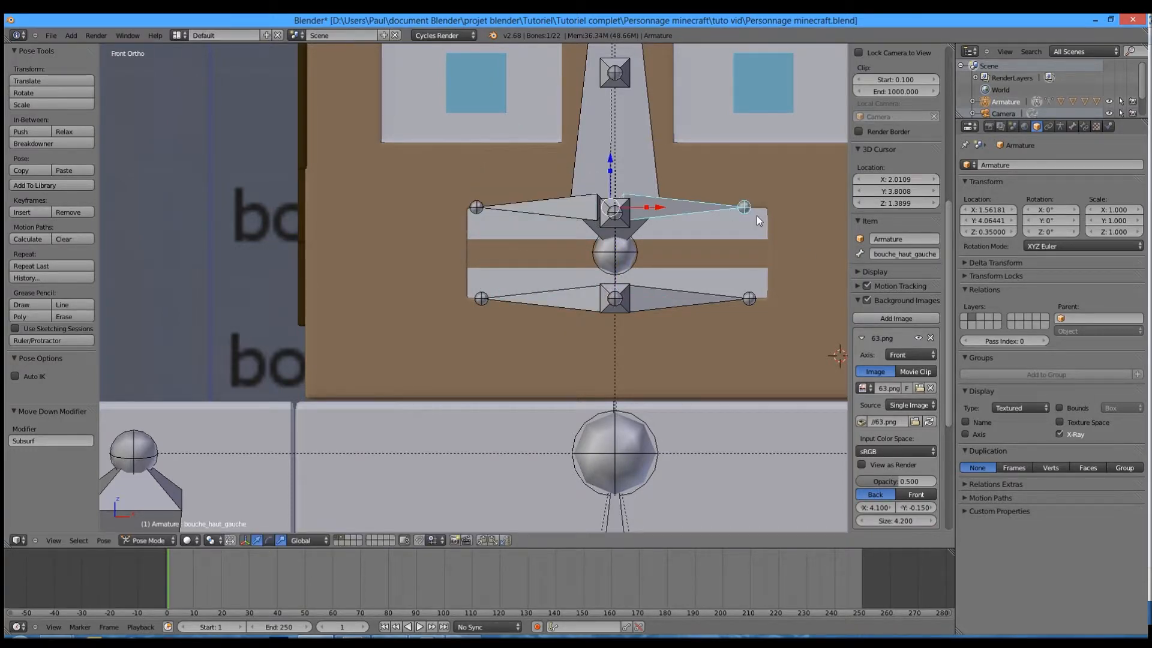
pyautogui.scroll(-1, 755, 216)
pyautogui.keyDown('shift'); pyautogui.moveTo(648, 273); pyautogui.dragTo(608, 289, button='middle'); pyautogui.keyUp('shift')
pyautogui.press('z')
pyautogui.scroll(3, 597, 293)
pyautogui.press('z')
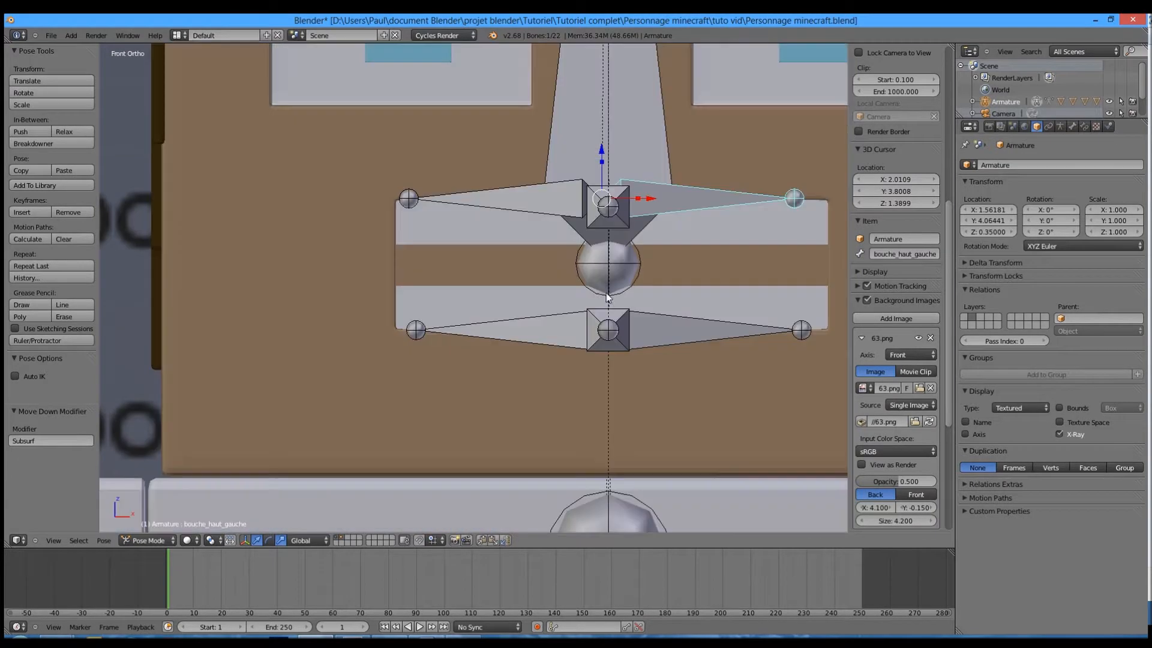
pyautogui.keyDown('shift'); pyautogui.moveTo(481, 172); pyautogui.dragTo(408, 239, button='middle'); pyautogui.keyUp('shift')
pyautogui.rightClick(375, 269)
pyautogui.press('r')
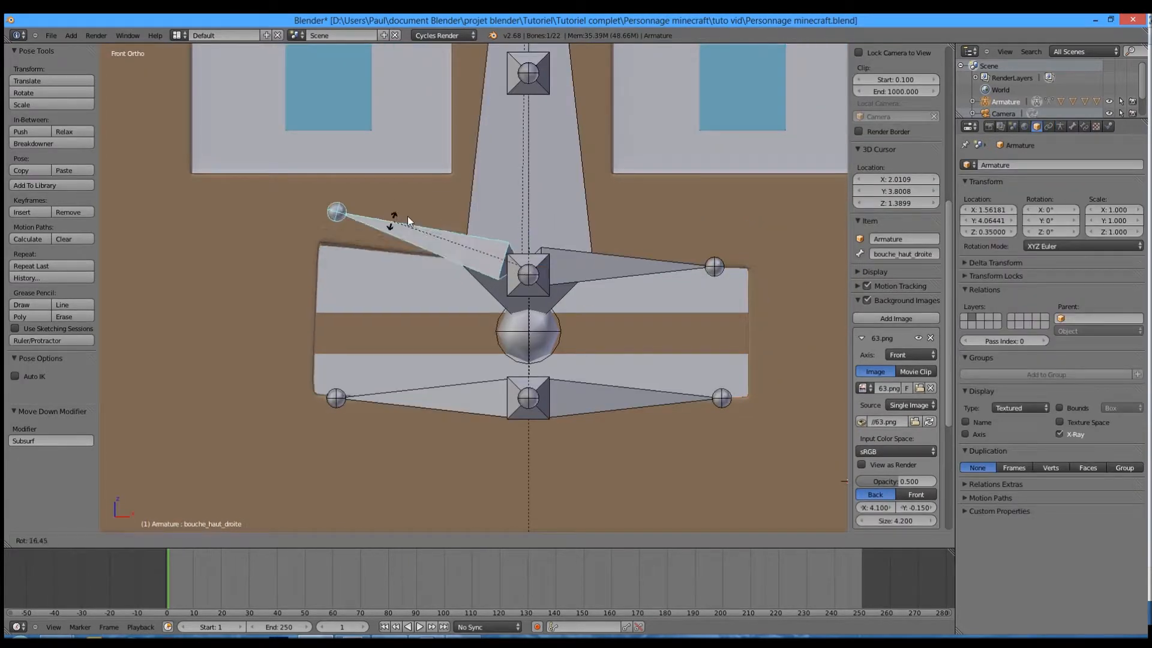
pyautogui.rightClick(334, 291)
pyautogui.rightClick(402, 380)
pyautogui.rightClick(681, 395)
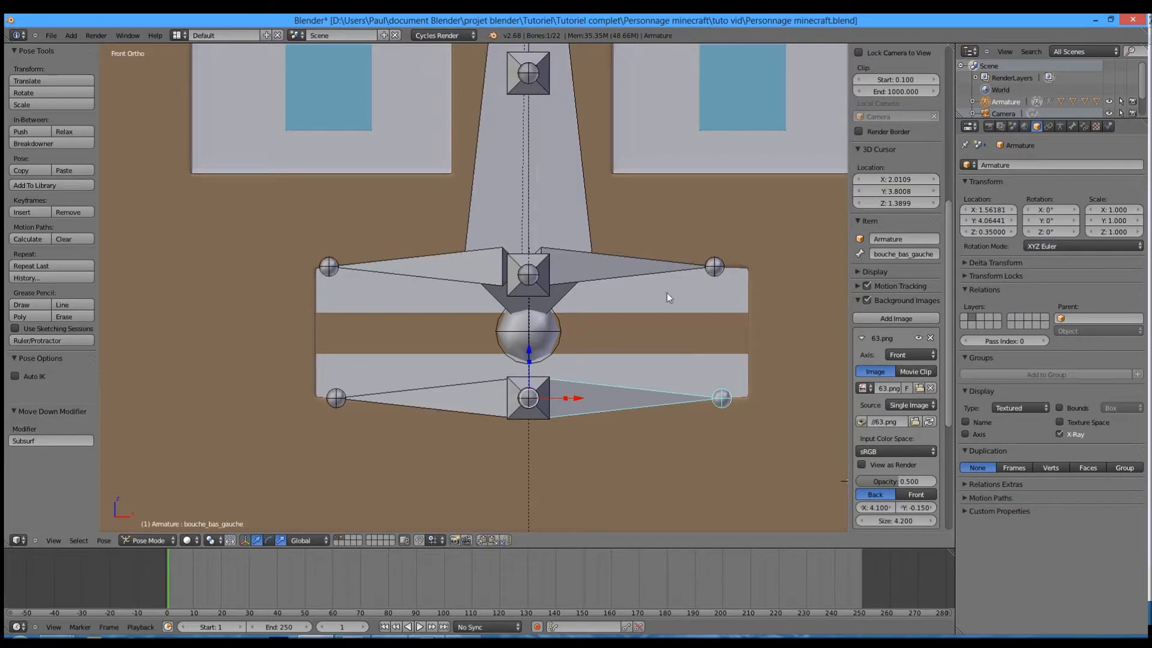
pyautogui.press('r')
pyautogui.rightClick(671, 284)
# Step: Put the armature in Edit Mode with the bouche_haut_gauche bone selected, using a close wireframe view of the mouth
pyautogui.scroll(-2, 685, 287)
pyautogui.press('Tab')
pyautogui.press('z')
pyautogui.press('z')
pyautogui.scroll(-3, 560, 261)
pyautogui.rightClick(561, 263)
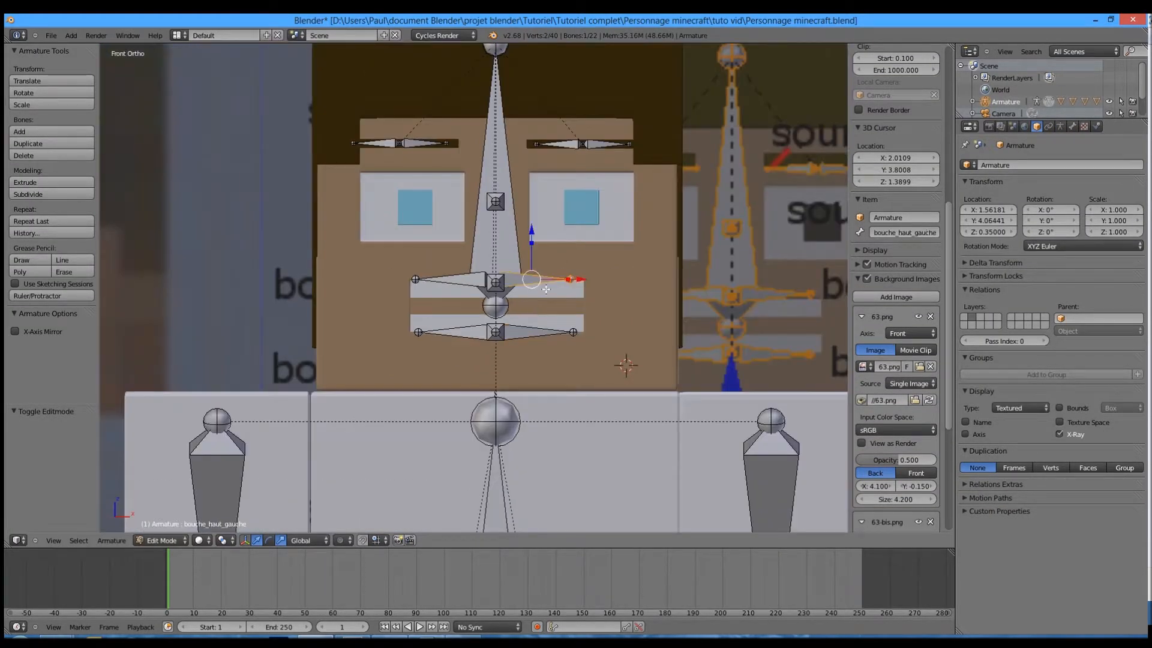
pyautogui.scroll(4, 553, 308)
pyautogui.press('Tab')
pyautogui.press('z')
pyautogui.press('Tab')
pyautogui.press('z')
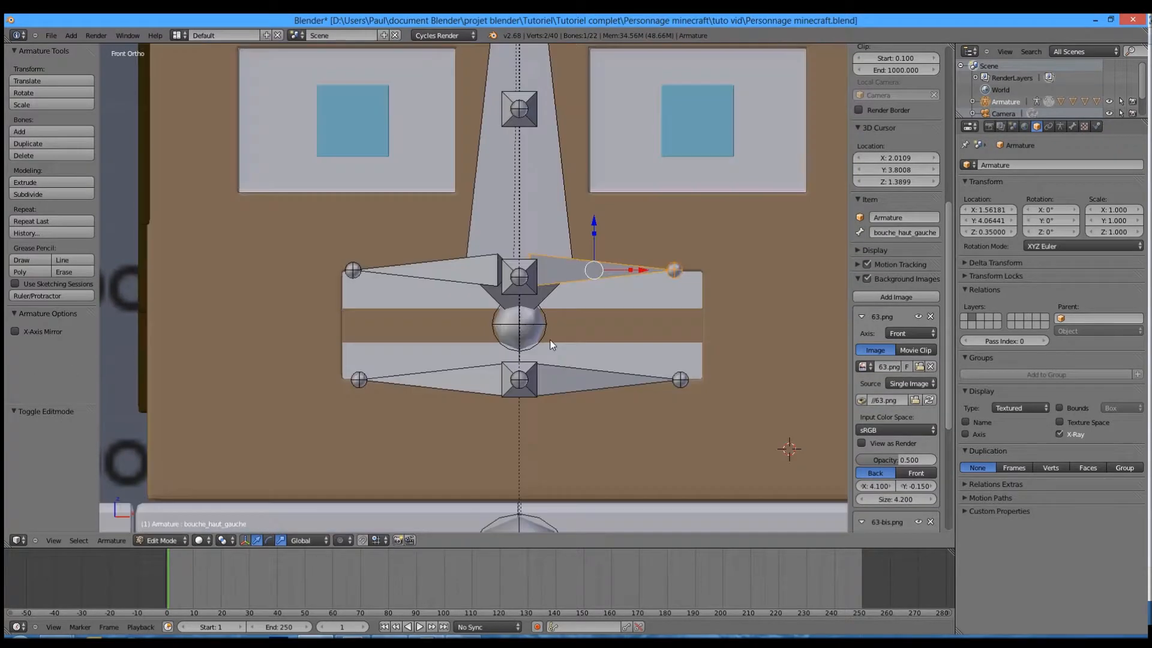
pyautogui.press('Tab')
pyautogui.press('z')
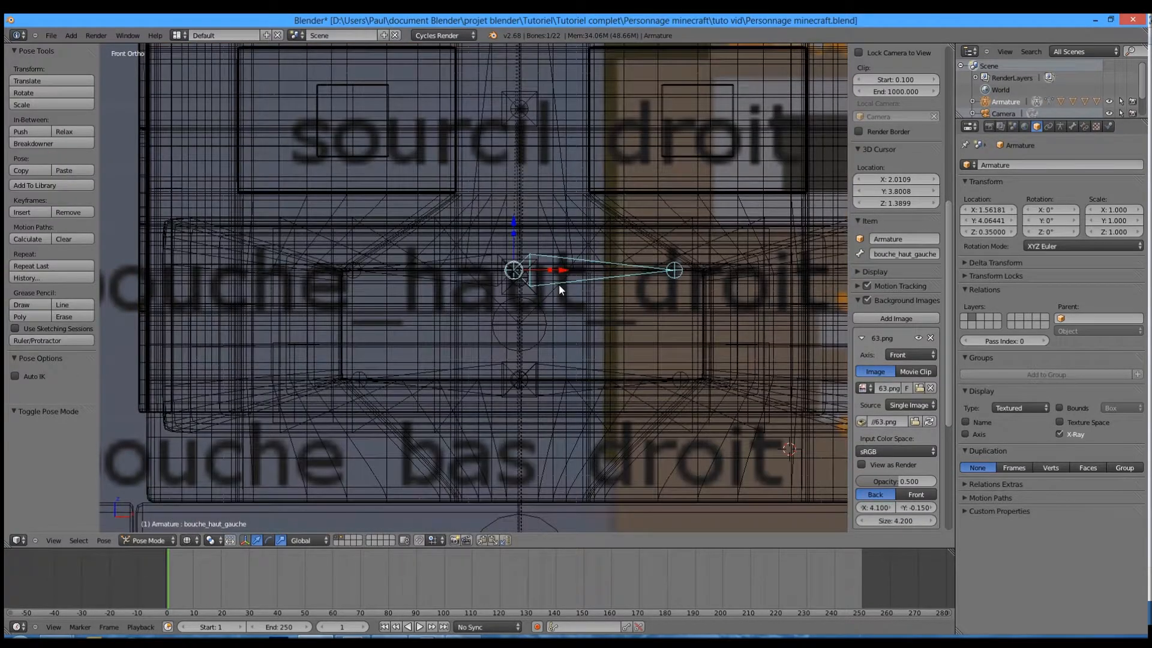
pyautogui.scroll(5, 559, 283)
pyautogui.press('Tab')
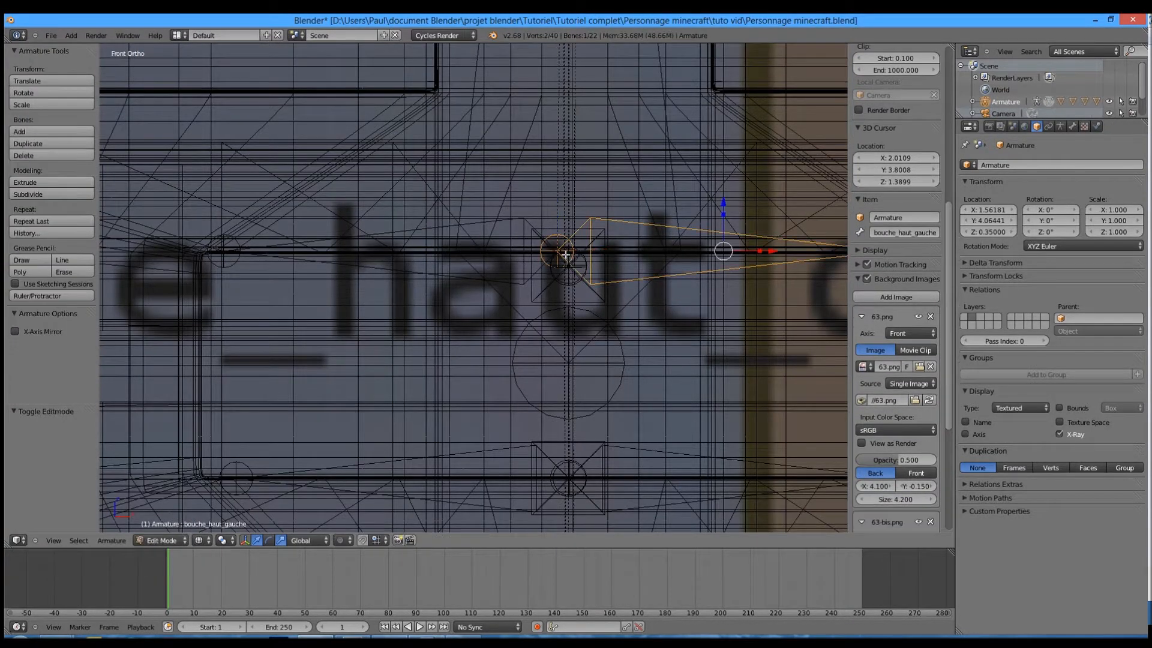
# Step: Try to select the central joints of the upper and lower mouth bones, checking the selection from other angles
pyautogui.rightClick(557, 238)
pyautogui.rightClick(557, 238)
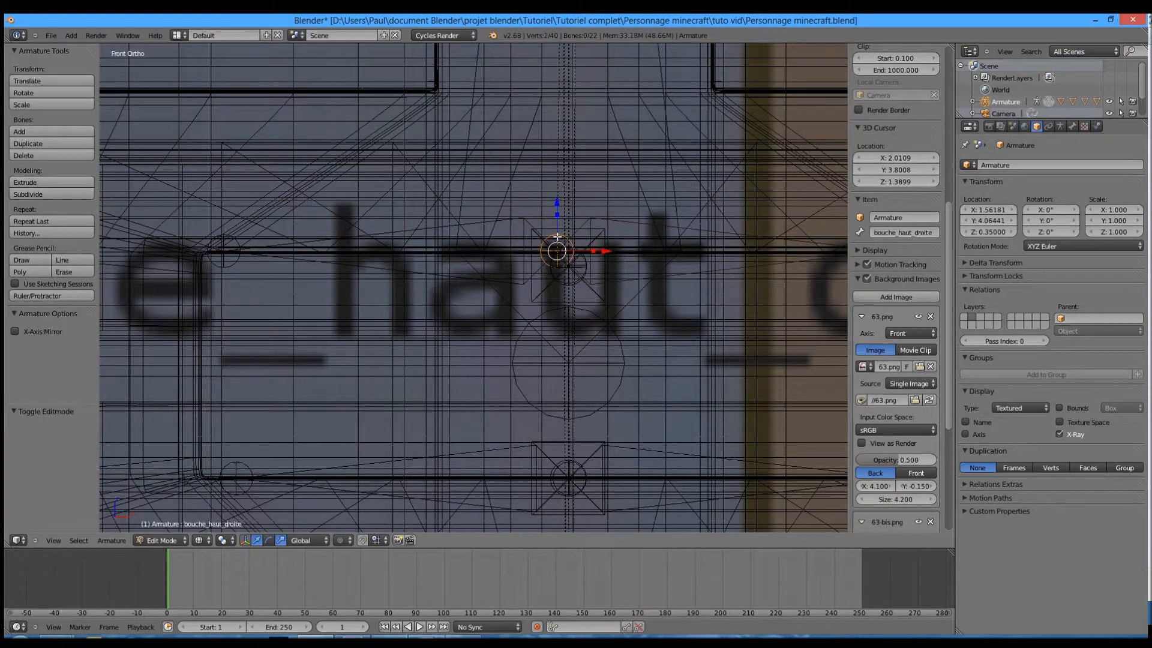
pyautogui.rightClick(557, 467)
pyautogui.rightClick(559, 466)
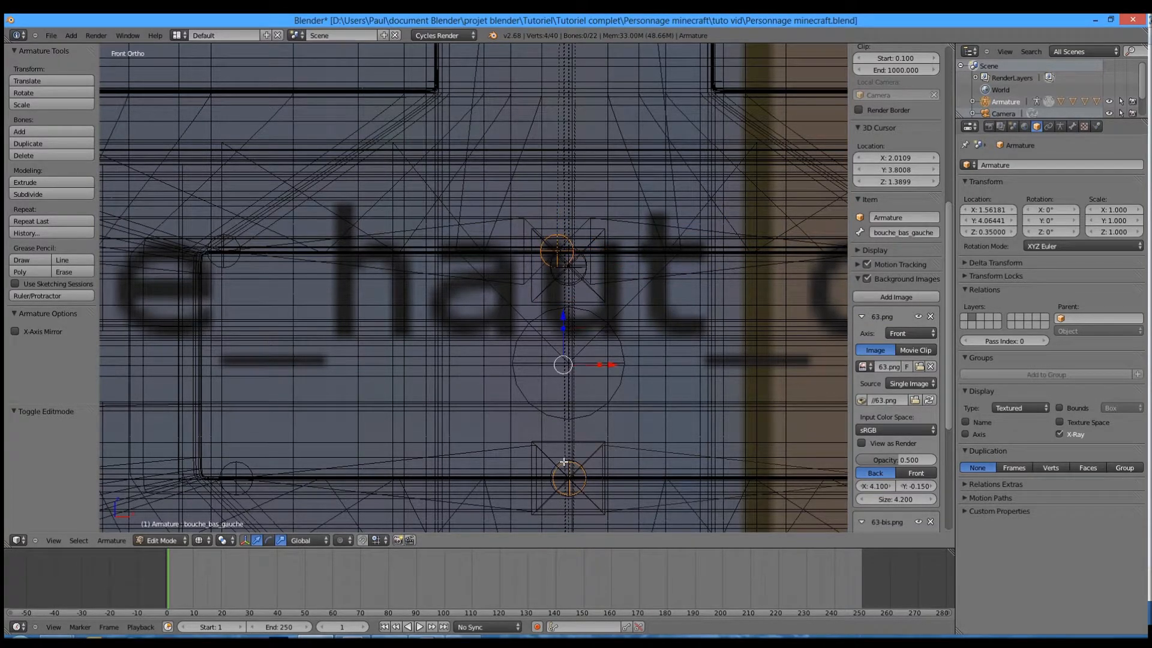
pyautogui.press('z')
pyautogui.scroll(-5, 605, 358)
pyautogui.press('z')
pyautogui.press('KP_3')
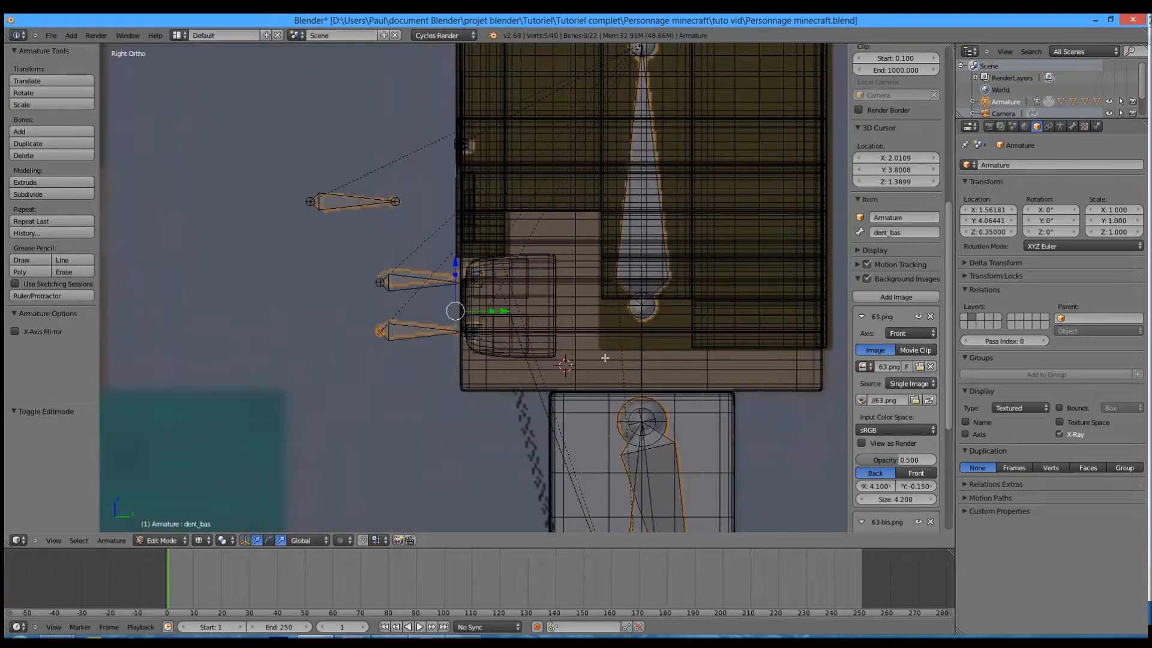
pyautogui.scroll(4, 510, 303)
pyautogui.scroll(-1, 483, 343)
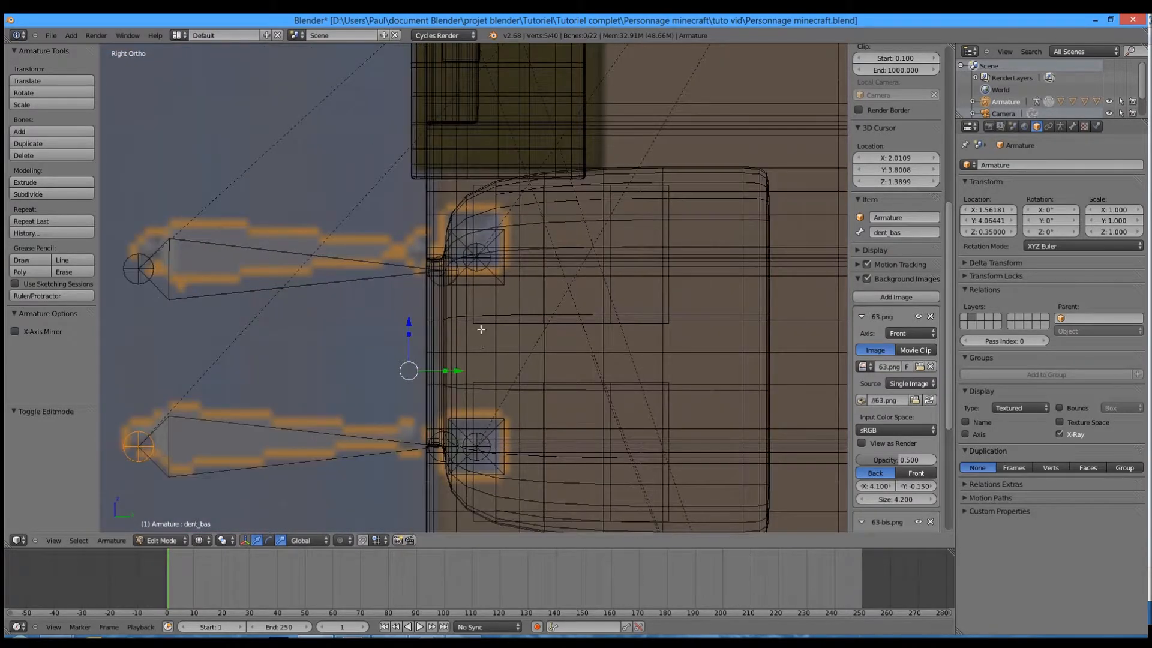
pyautogui.press('KP_1')
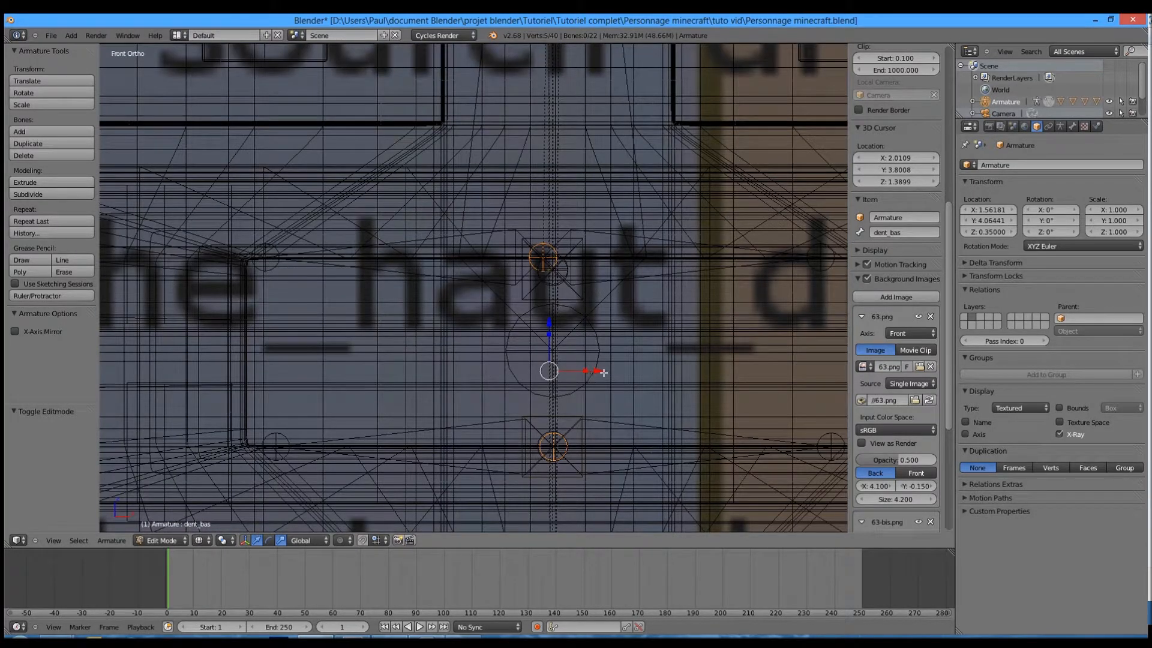
pyautogui.moveTo(600, 371); pyautogui.dragTo(565, 424, button='middle')
pyautogui.scroll(3, 566, 424)
pyautogui.rightClick(564, 455)
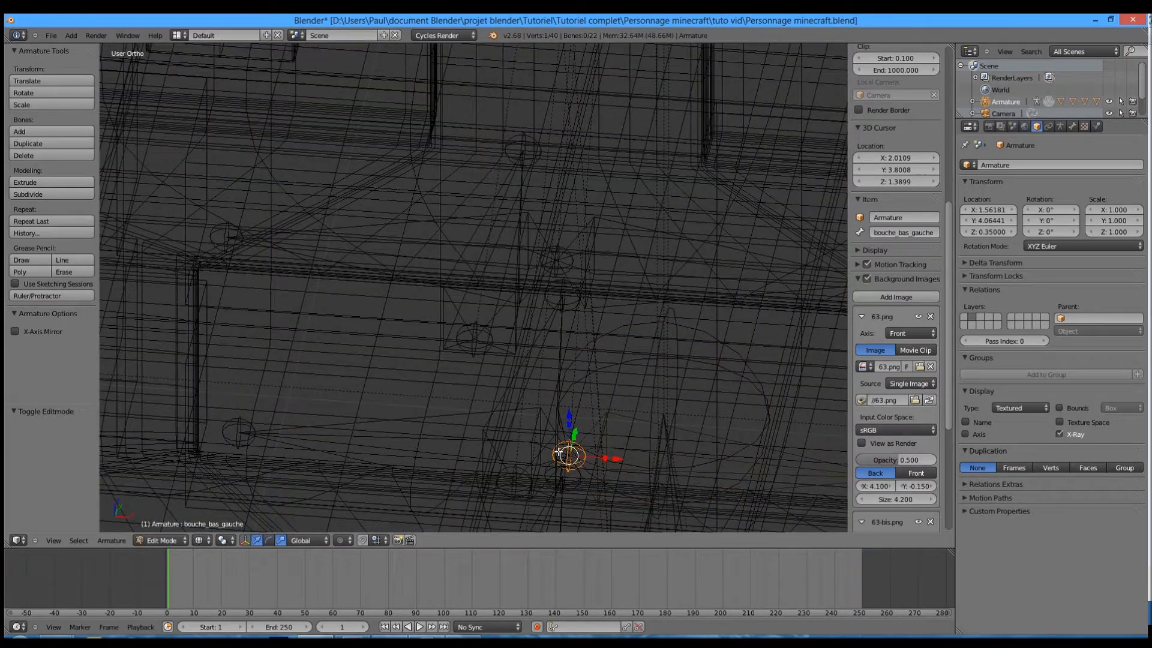
pyautogui.rightClick(558, 456)
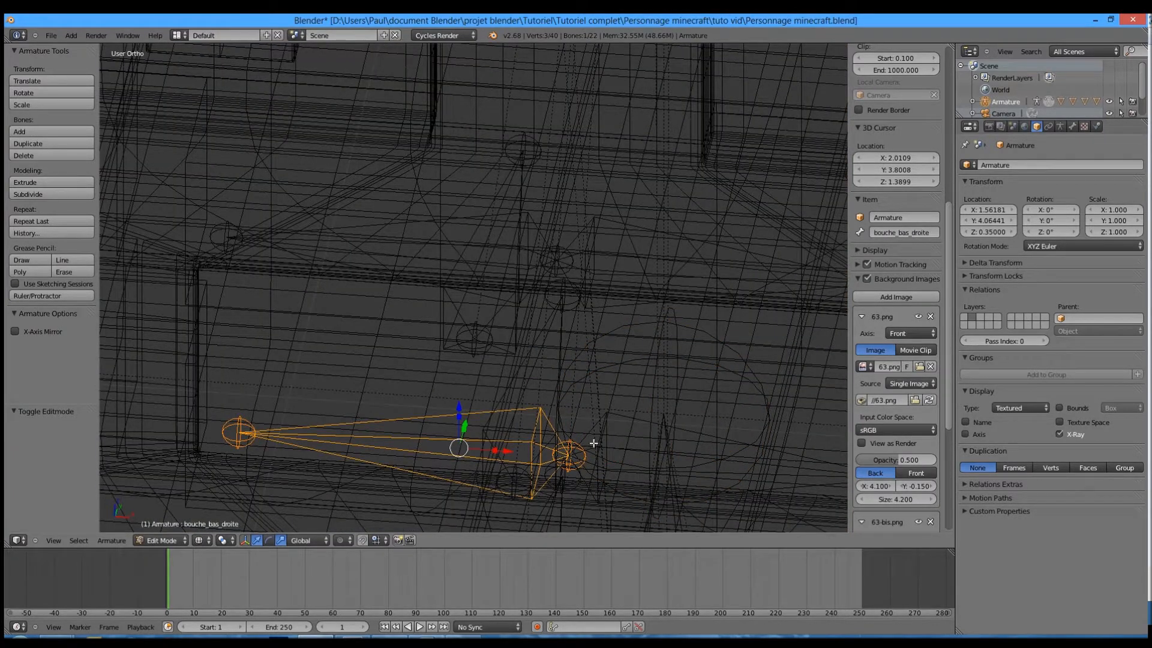
# Step: Select the central joints of the upper and lower mouth bones and align them by scaling to 0 along X
pyautogui.press('z')
pyautogui.scroll(-2, 591, 438)
pyautogui.moveTo(736, 425); pyautogui.dragTo(637, 443, button='middle')
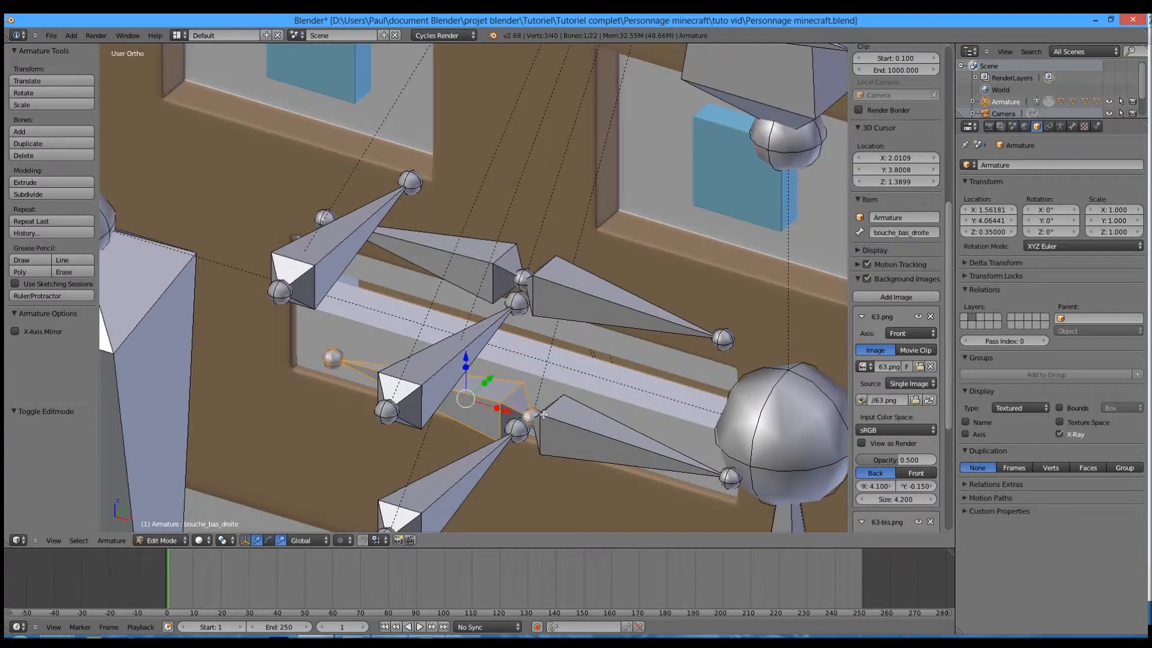
pyautogui.press('z')
pyautogui.rightClick(535, 412)
pyautogui.rightClick(535, 411)
pyautogui.rightClick(536, 411)
pyautogui.rightClick(535, 410)
pyautogui.keyDown('shift'); pyautogui.rightClick(525, 273); pyautogui.keyUp('shift')
pyautogui.press('KP_1')
pyautogui.scroll(5, 528, 271)
pyautogui.write('sx0')
pyautogui.press('Return')
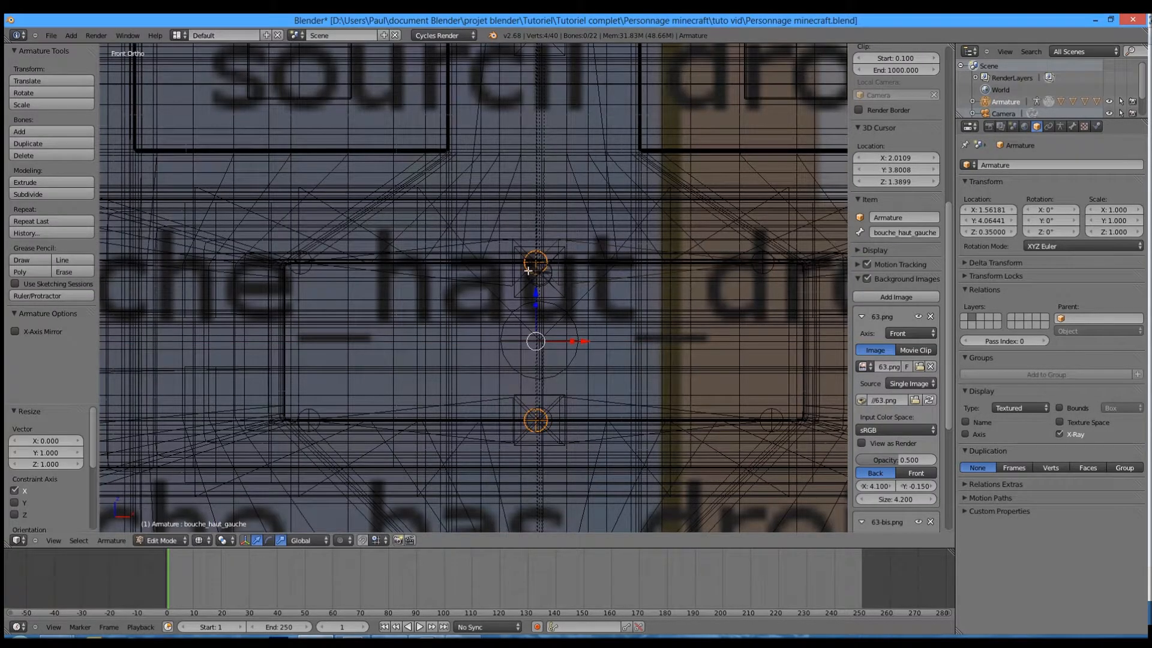
# Step: Move the aligned central mouth joints slightly along X to centre them on the face's midline
pyautogui.scroll(4, 641, 329)
pyautogui.press('g')
pyautogui.press('x')
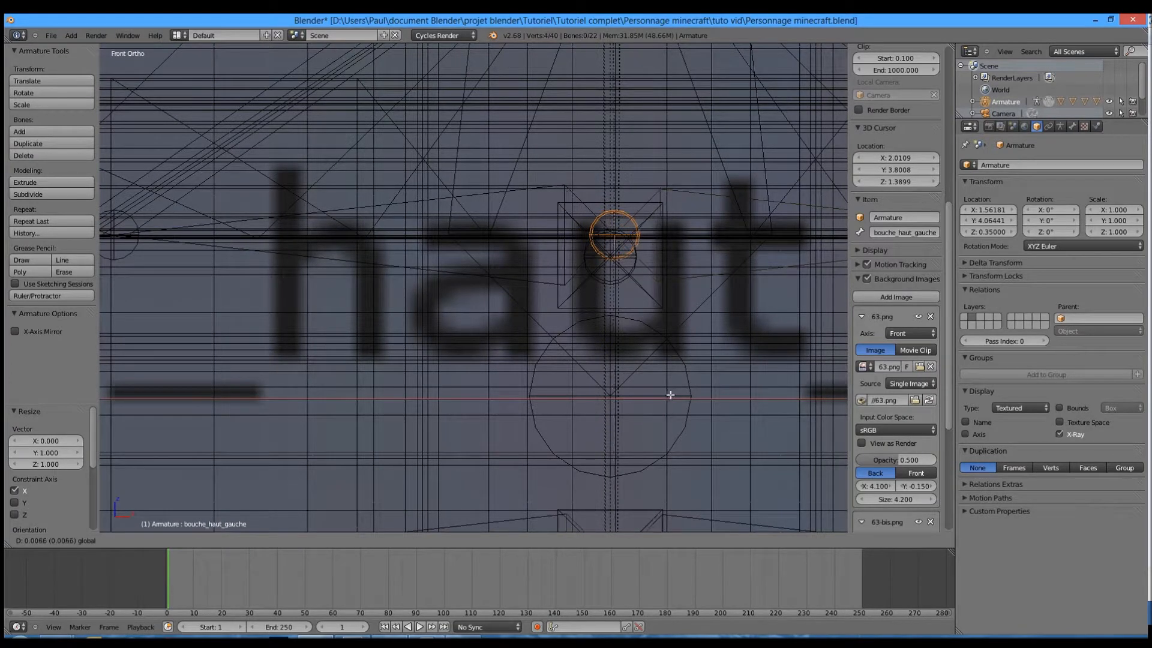
pyautogui.click(672, 394)
# Step: Move the outer ends of the bouche_haut_gauche and bouche_bas_gauche bones 0.040 along X and return to solid shading
pyautogui.scroll(-3, 671, 359)
pyautogui.rightClick(726, 264)
pyautogui.keyDown('shift'); pyautogui.rightClick(718, 397); pyautogui.keyUp('shift')
pyautogui.press('g')
pyautogui.press('x')
pyautogui.click(787, 327)
pyautogui.press('z')
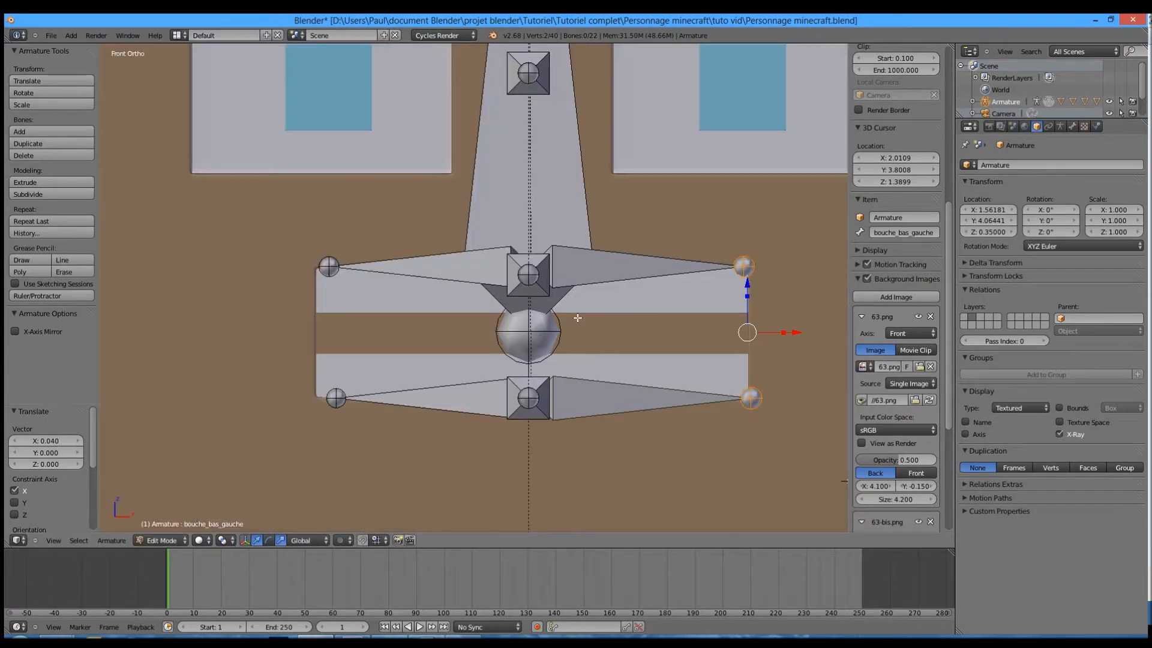
# Step: Inspect the central joints of the mouth bones for alignment with the face's midline in wireframe and solid views
pyautogui.scroll(-3, 656, 380)
pyautogui.press('z')
pyautogui.scroll(10, 630, 314)
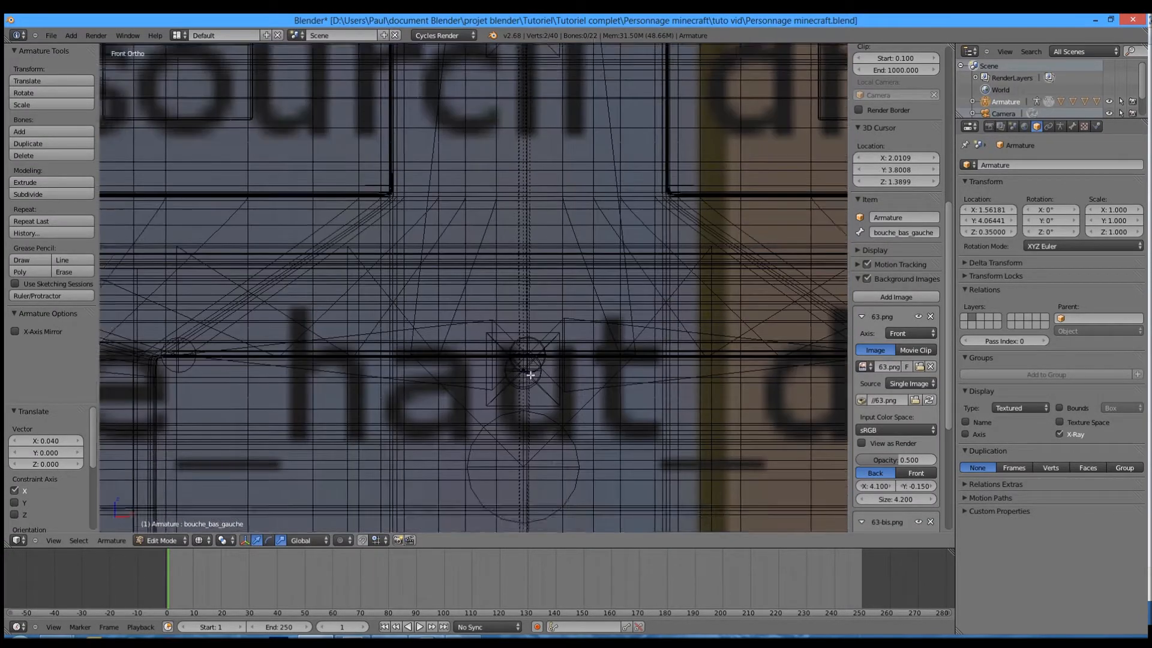
pyautogui.scroll(-2, 531, 375)
pyautogui.press('z')
pyautogui.scroll(-4, 530, 372)
pyautogui.hotkey('ctrl', 'Tab')
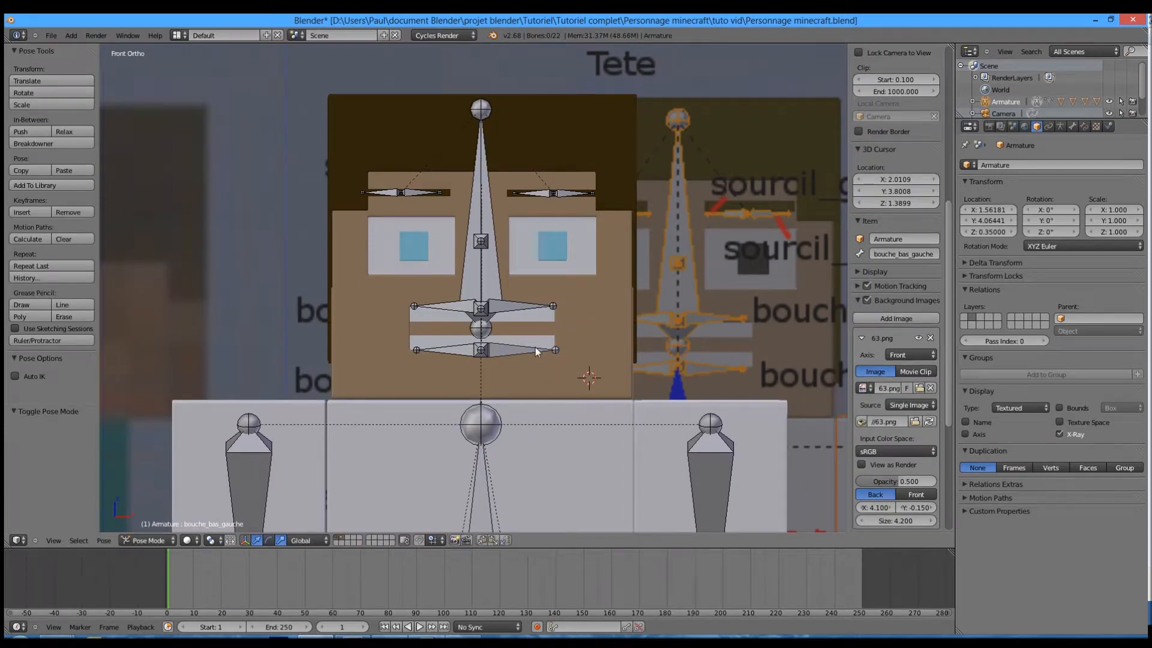
pyautogui.scroll(2, 535, 347)
pyautogui.press('Tab')
pyautogui.scroll(4, 664, 304)
pyautogui.rightClick(500, 346)
pyautogui.rightClick(505, 475)
# Step: Move the two teeth bones and the yeux bone to the second bone layer and show only the first layer
pyautogui.press('KP_3')
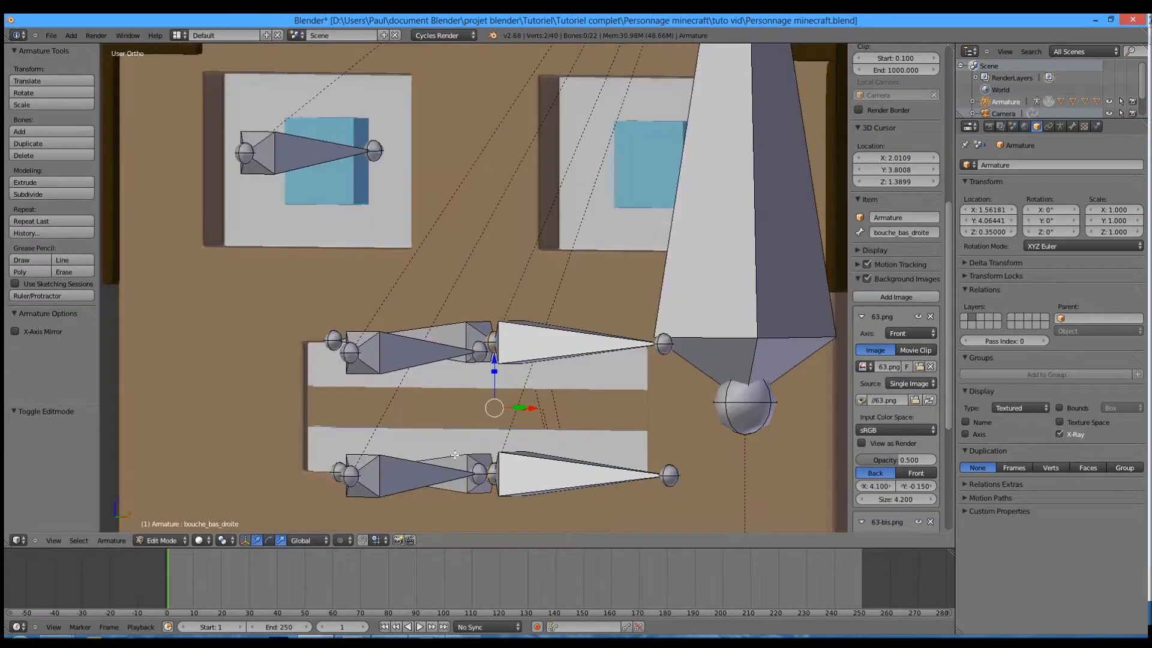
pyautogui.press('a')
pyautogui.press('b')
pyautogui.moveTo(397, 148); pyautogui.dragTo(253, 444)
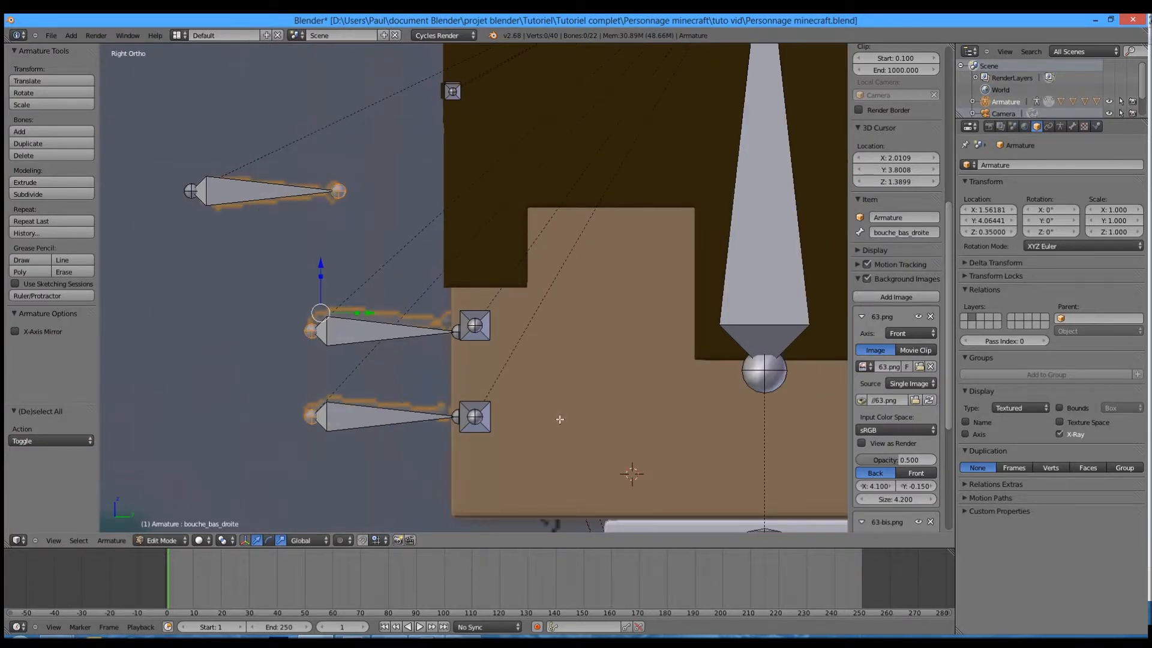
pyautogui.click(1060, 126)
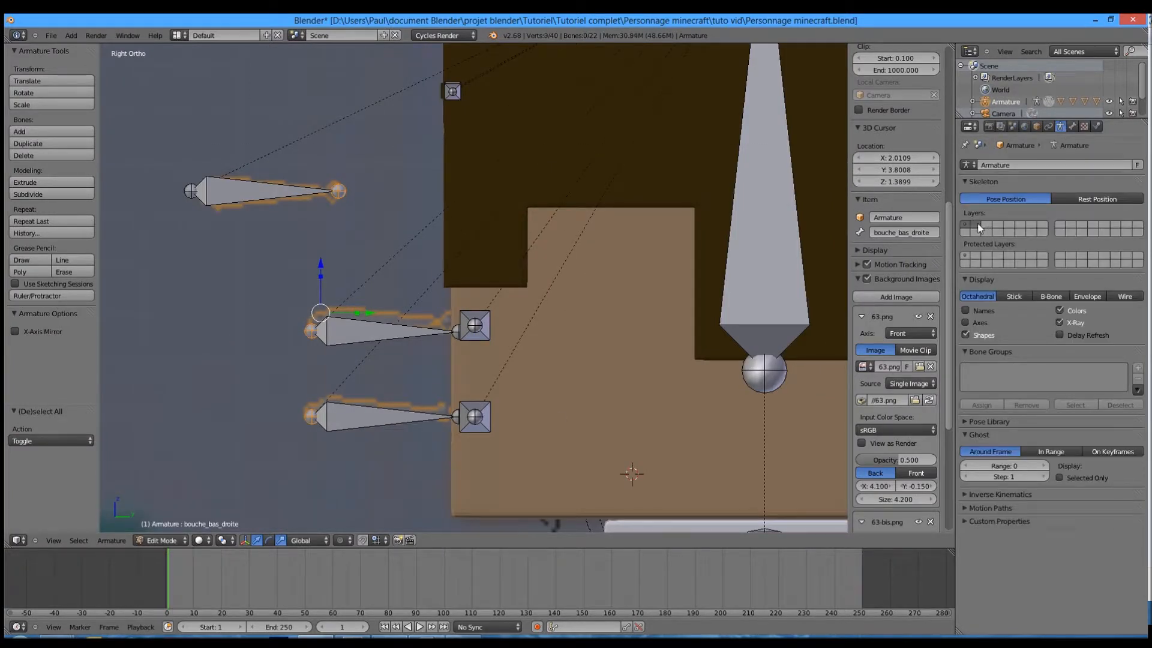
pyautogui.keyDown('shift'); pyautogui.rightClick(355, 314); pyautogui.keyUp('shift')
pyautogui.keyDown('shift'); pyautogui.rightClick(360, 415); pyautogui.keyUp('shift')
pyautogui.keyDown('shift'); pyautogui.rightClick(239, 186); pyautogui.keyUp('shift')
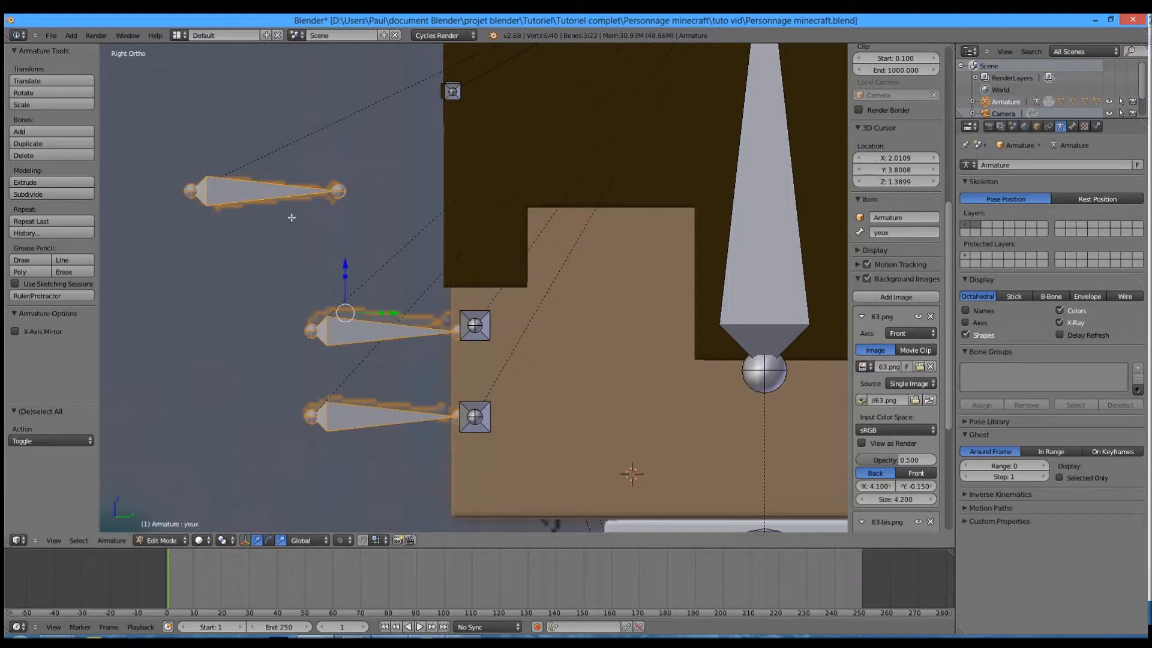
pyautogui.press('m')
pyautogui.click(397, 240)
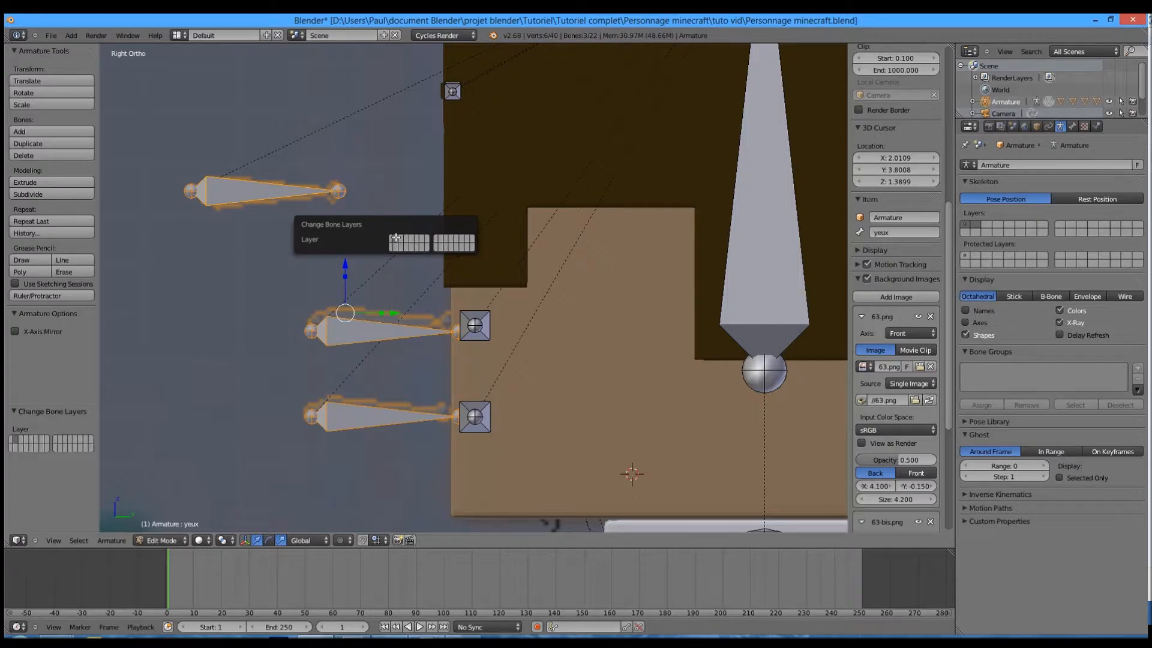
pyautogui.click(966, 224)
# Step: Move the Tete bone to the second bone layer
pyautogui.press('KP_1')
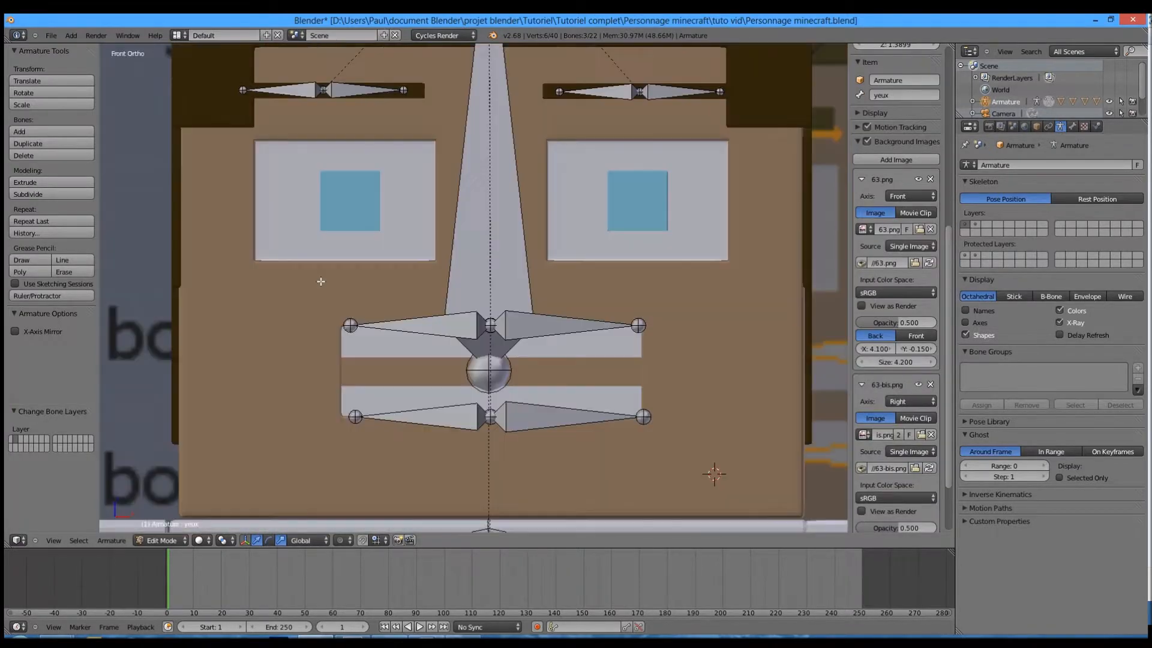
pyautogui.scroll(2, 454, 301)
pyautogui.rightClick(454, 301)
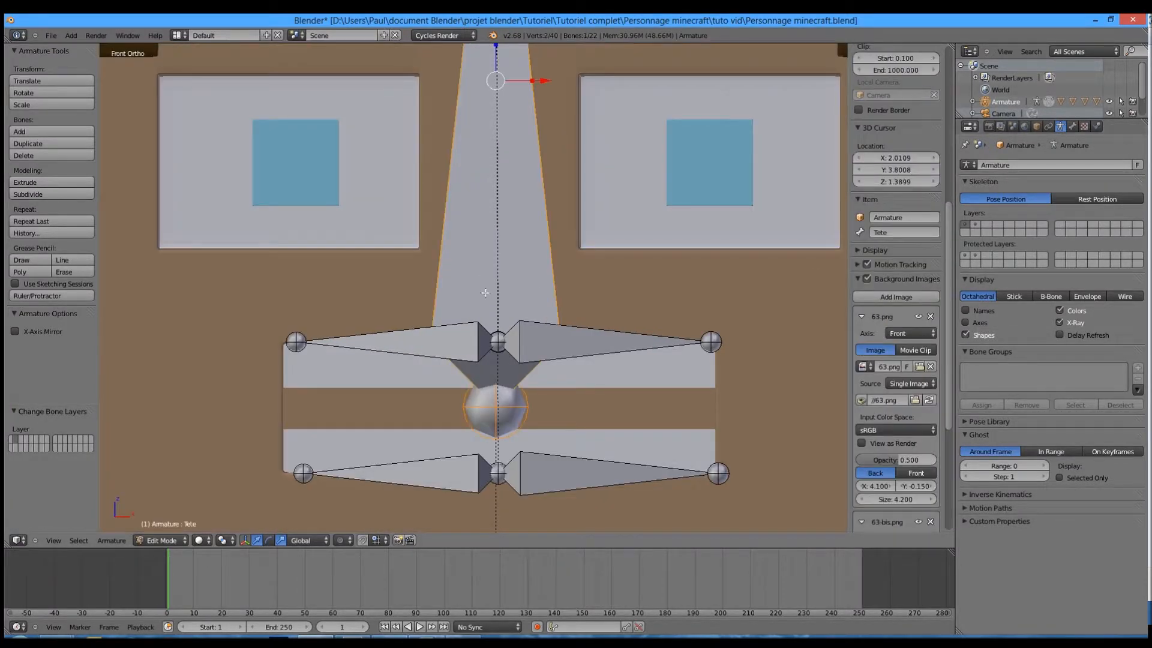
pyautogui.press('m')
pyautogui.click(585, 312)
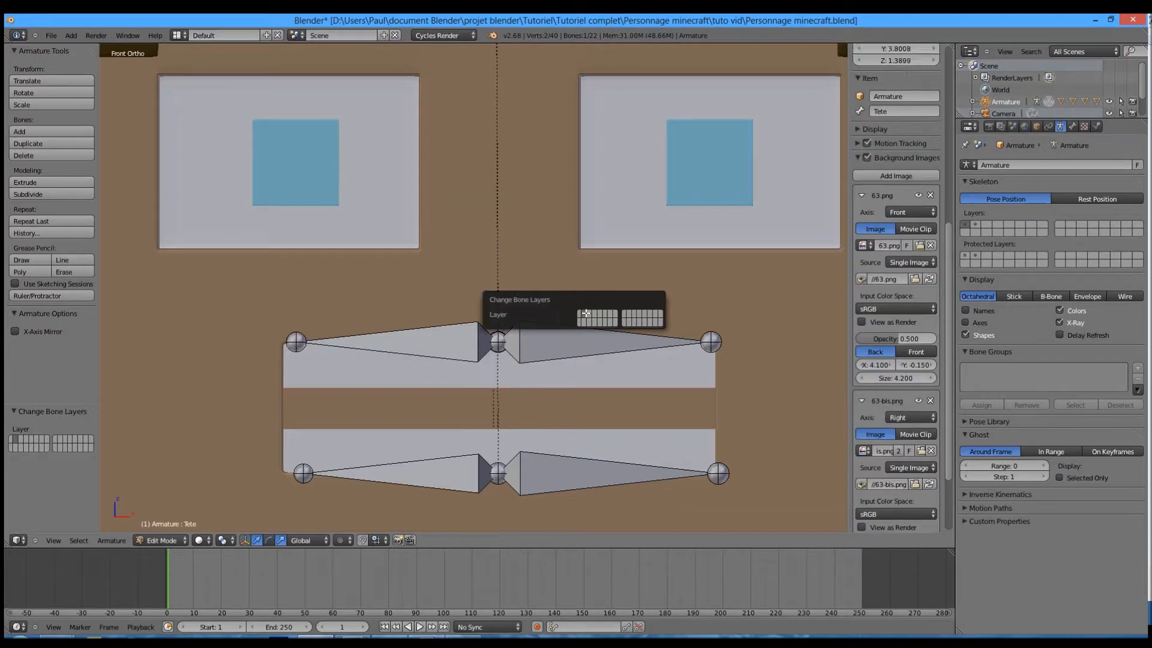
# Step: Move the upper mouth bones' central joint 0.002 along X
pyautogui.rightClick(456, 351)
pyautogui.rightClick(498, 342)
pyautogui.scroll(3, 500, 336)
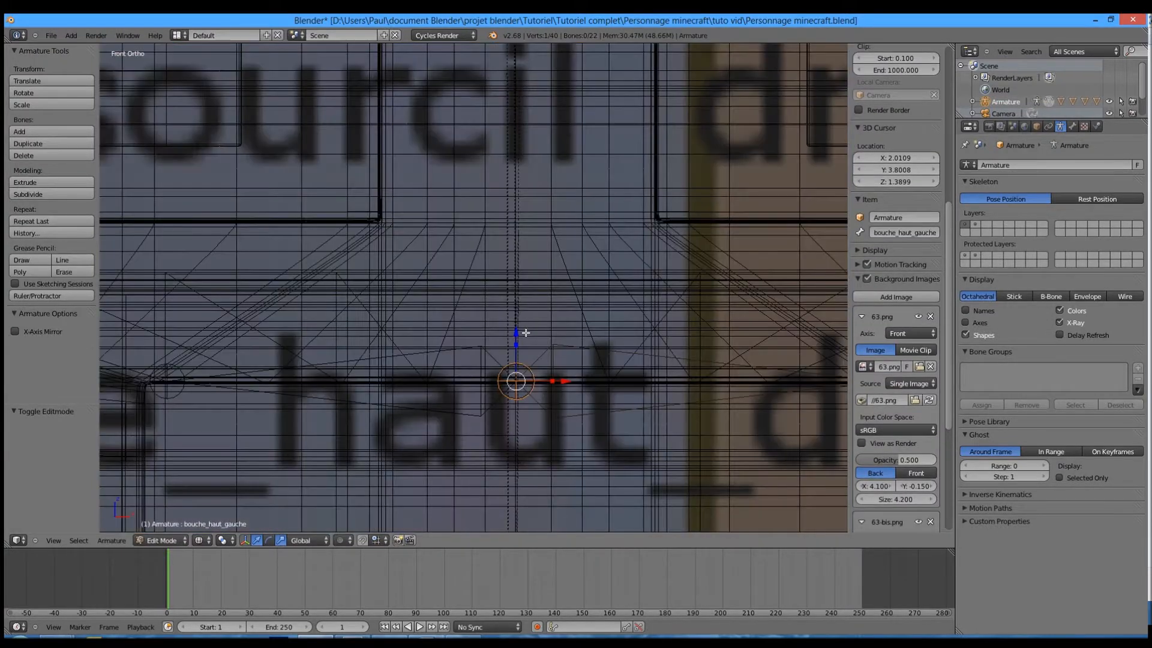
pyautogui.scroll(5, 542, 408)
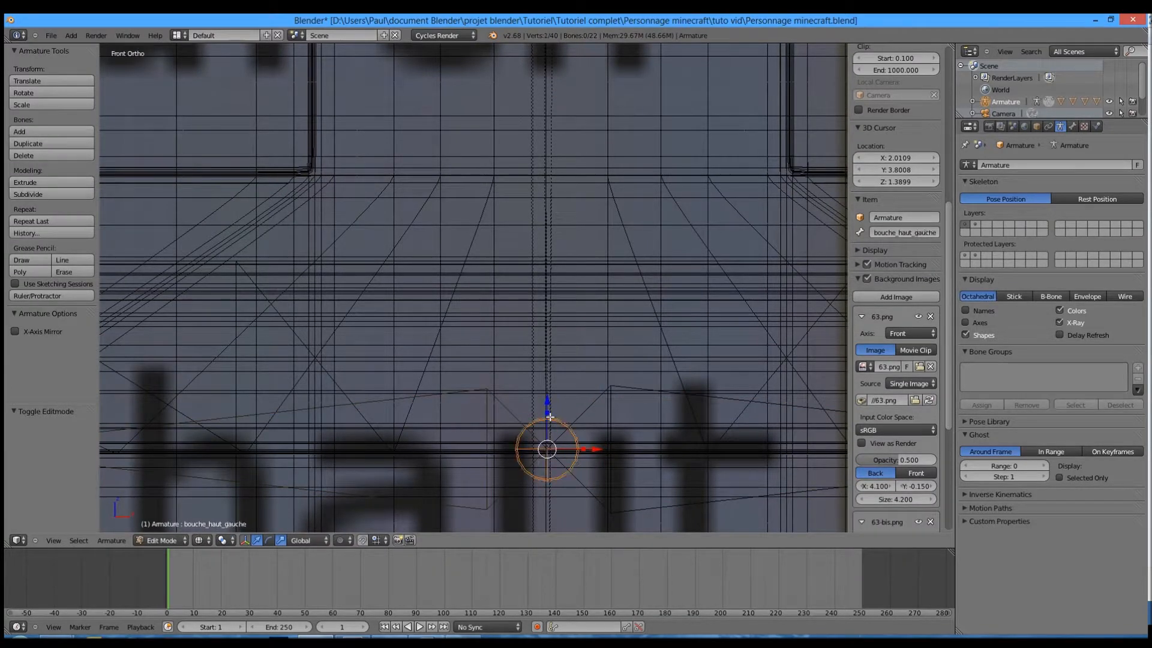
pyautogui.moveTo(593, 450); pyautogui.dragTo(598, 451)
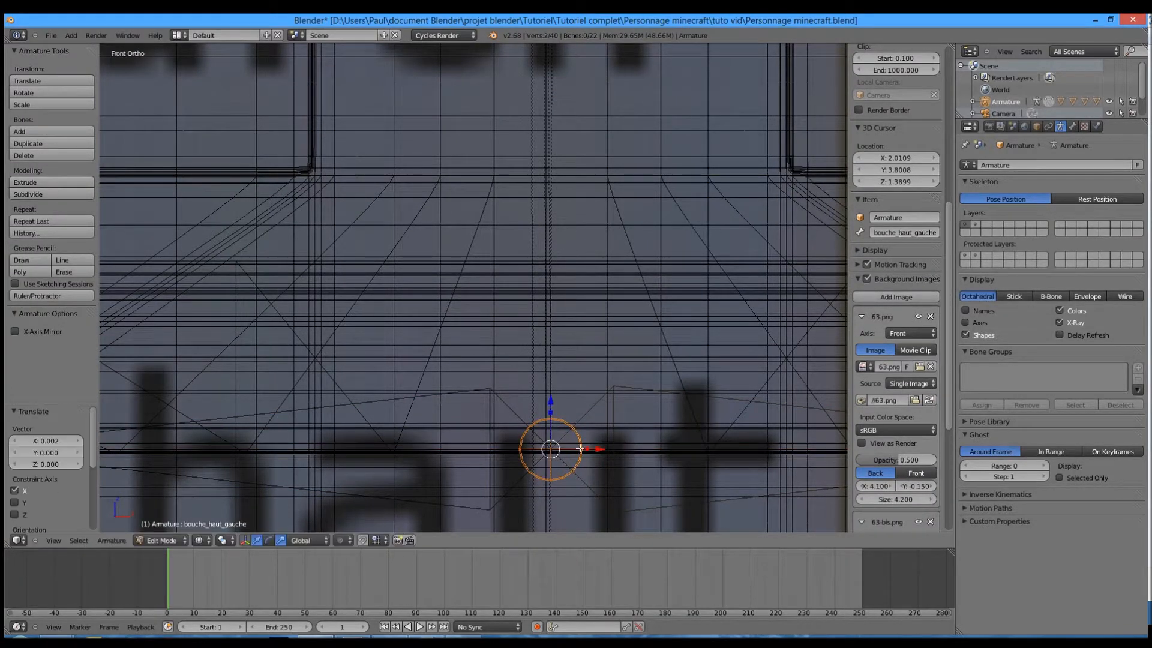
# Step: Select the lower mouth bones' central joint and return the armature to Pose Mode in solid shading
pyautogui.scroll(-5, 512, 431)
pyautogui.keyDown('shift'); pyautogui.moveTo(512, 431); pyautogui.dragTo(514, 271, button='middle'); pyautogui.keyUp('shift')
pyautogui.rightClick(506, 352)
pyautogui.rightClick(510, 348)
pyautogui.scroll(7, 607, 453)
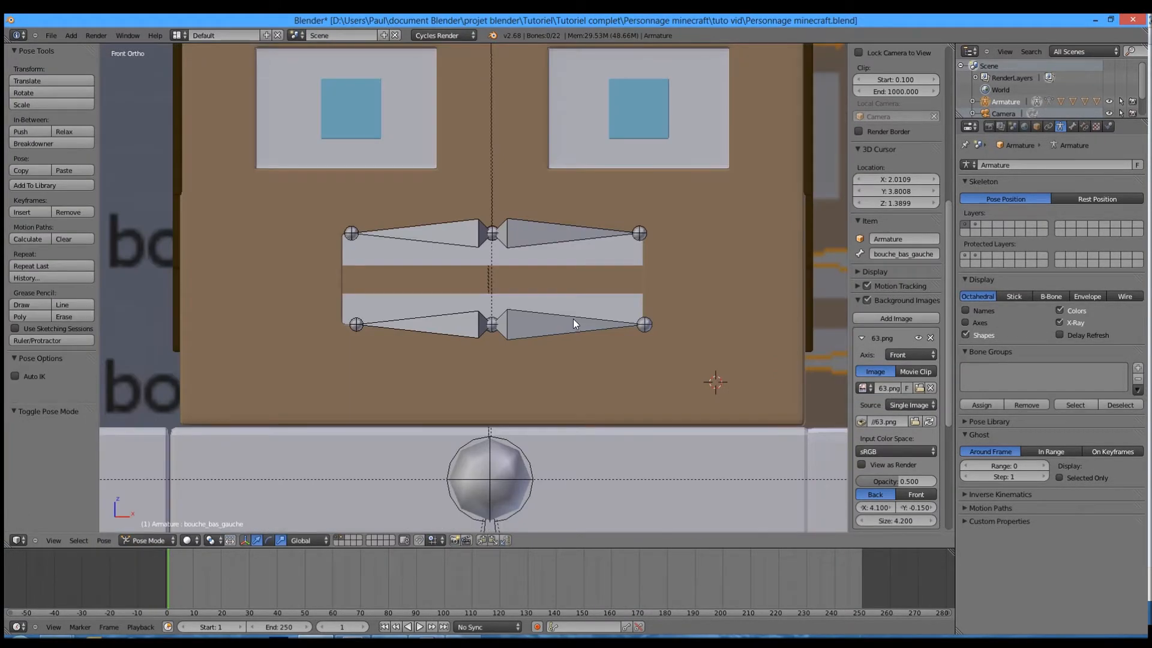
# Step: Open the head mesh in Edit Mode with its vertex groups displayed
pyautogui.scroll(-2, 573, 312)
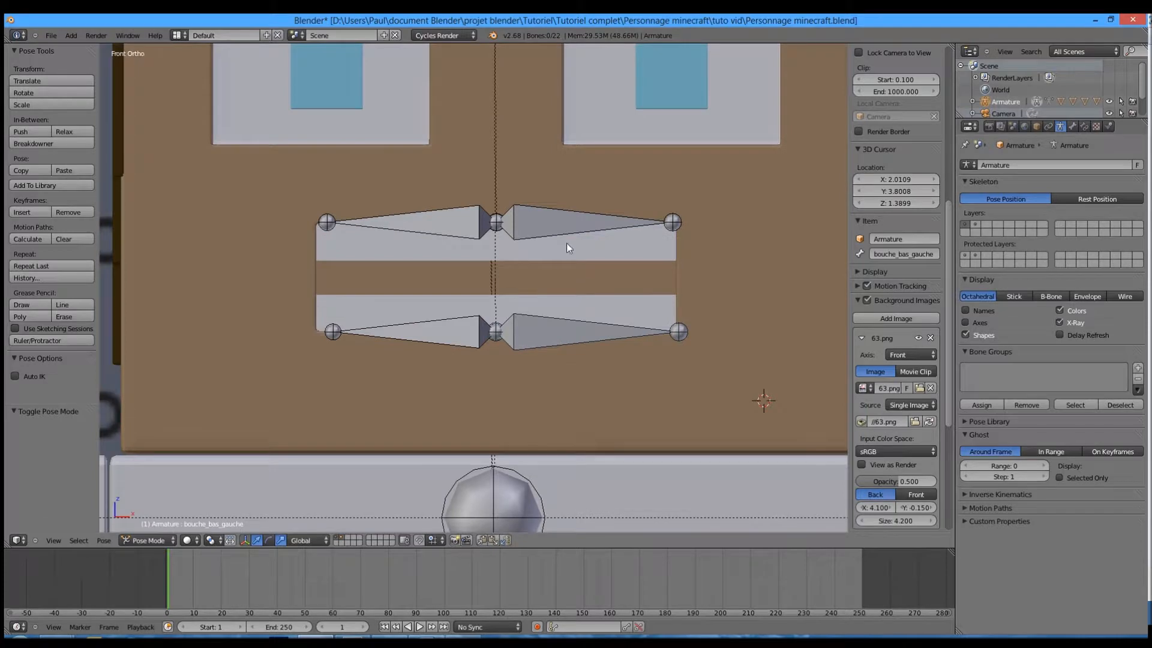
pyautogui.keyDown('shift'); pyautogui.moveTo(566, 243); pyautogui.dragTo(548, 394, button='middle'); pyautogui.keyUp('shift')
pyautogui.scroll(-4, 558, 354)
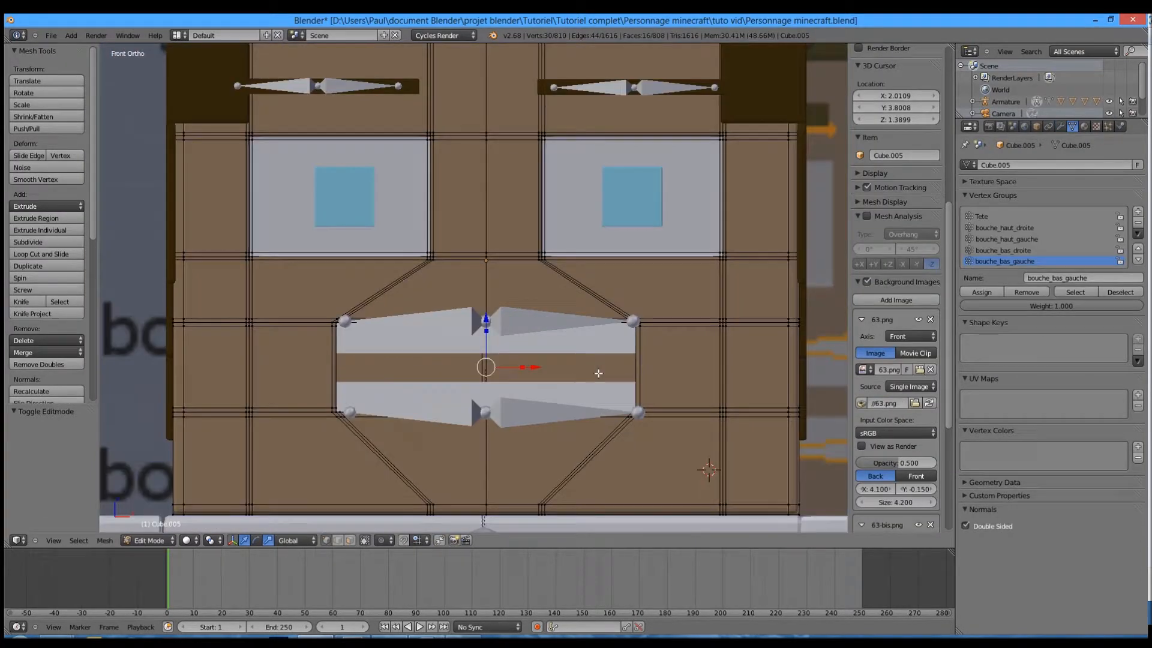
# Step: Parent the face mesh to the armature with automatic weights
pyautogui.scroll(7, 599, 372)
pyautogui.scroll(-10, 570, 378)
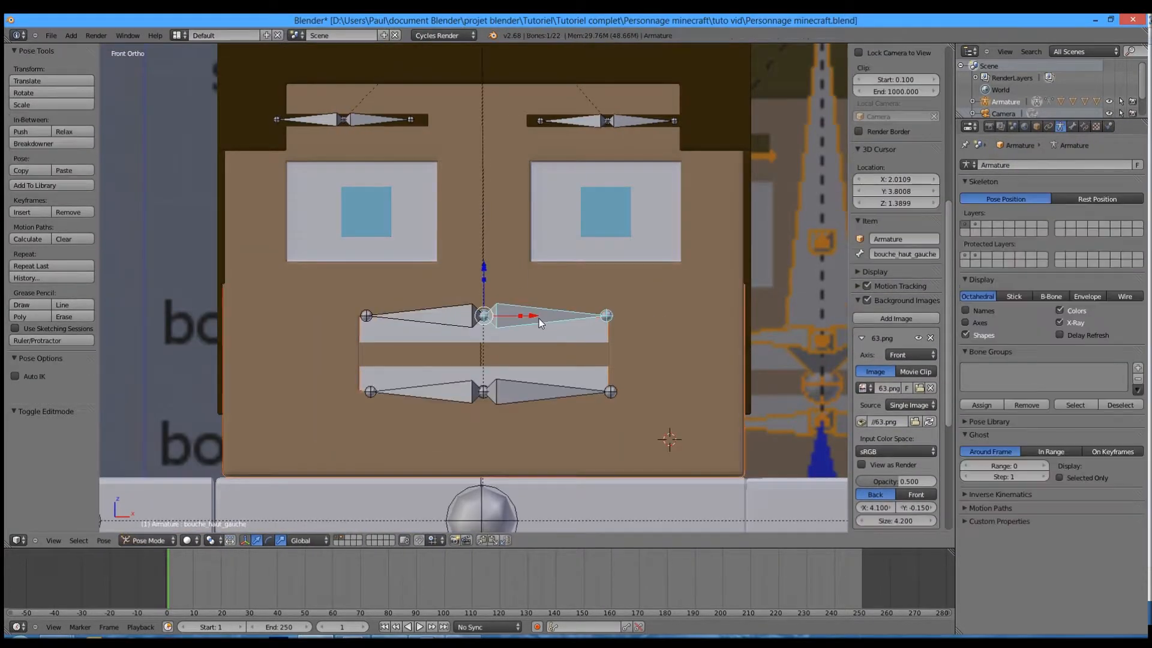
pyautogui.hotkey('ctrl', 'p')
pyautogui.click(539, 318)
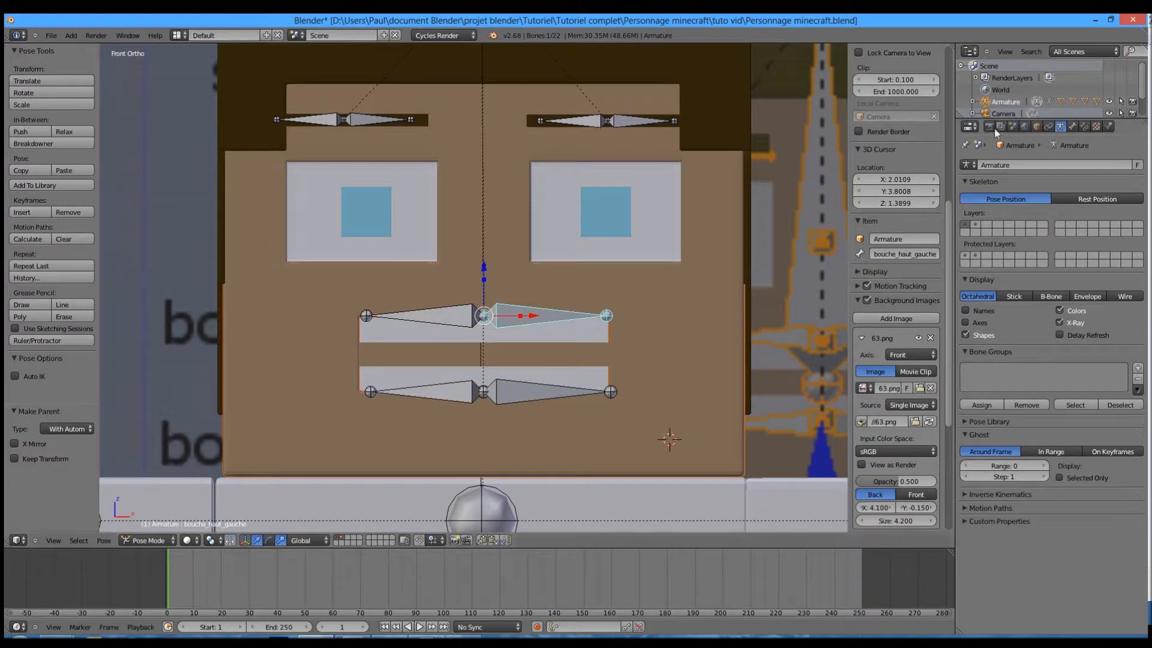
# Step: Delete the face mesh's extra vertex groups, keeping only Tete, bouche_haut_droite, bouche_haut_gauche, bouche_bas_droite and bouche_bas_gauche
pyautogui.click(1085, 127)
pyautogui.click(1072, 126)
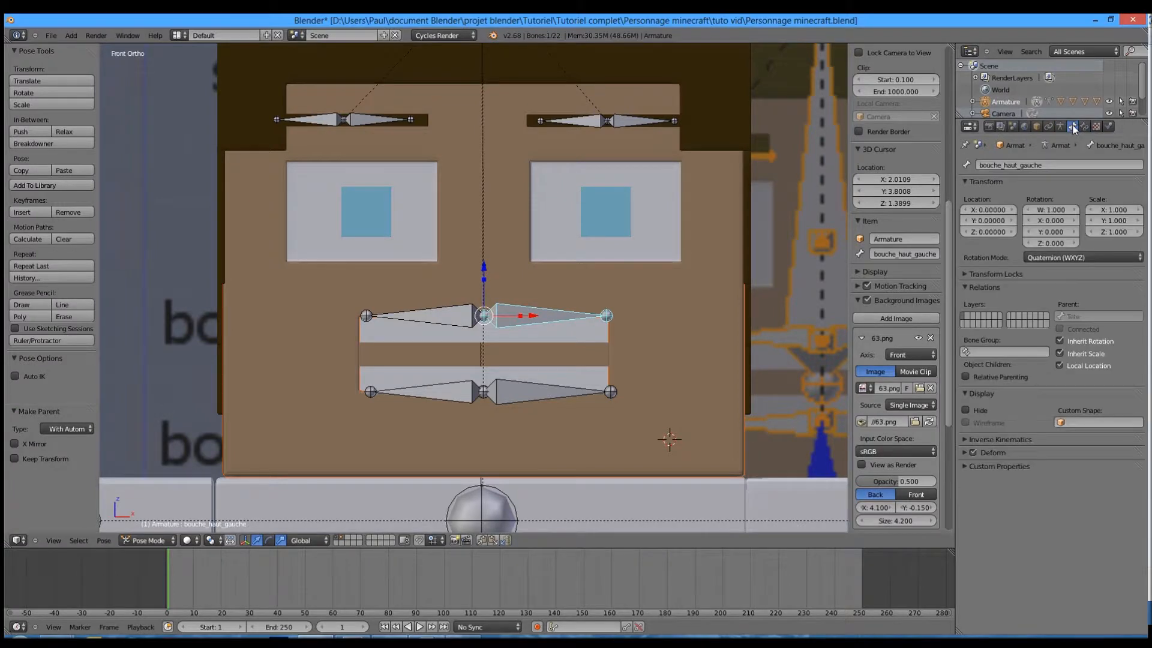
pyautogui.rightClick(643, 275)
pyautogui.click(1073, 126)
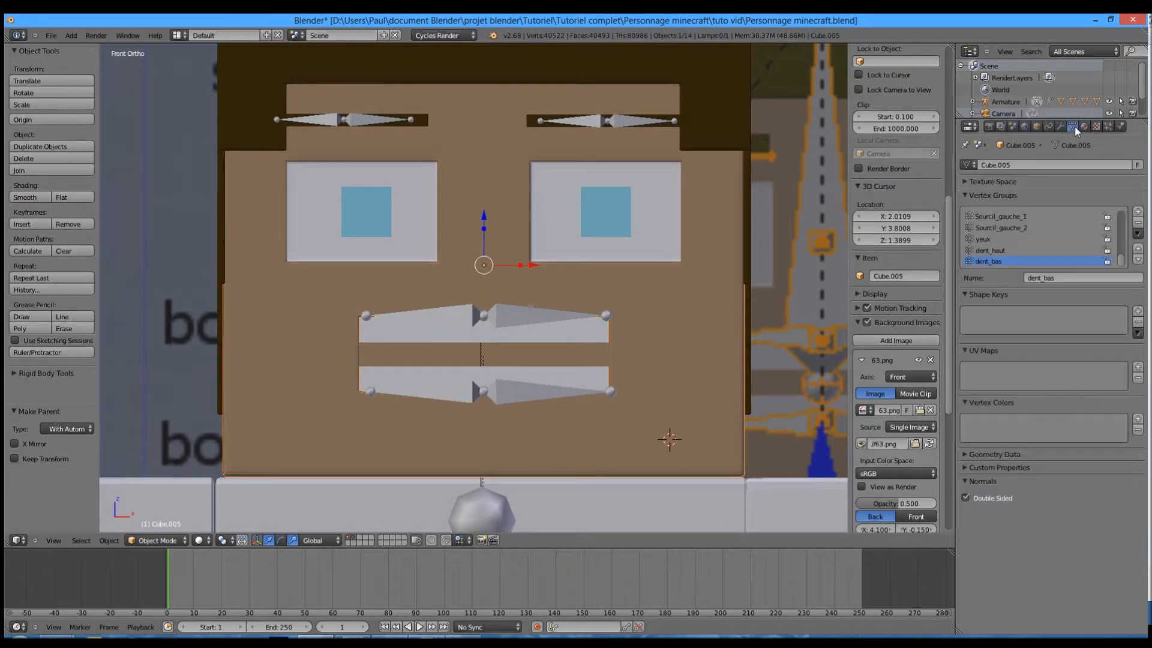
pyautogui.click(1138, 223)
pyautogui.click(1137, 223)
pyautogui.click(1137, 223)
pyautogui.click(1137, 223)
pyautogui.click(1138, 224)
pyautogui.click(1137, 223)
pyautogui.click(1137, 223)
pyautogui.click(1137, 223)
pyautogui.click(1138, 224)
pyautogui.click(1137, 224)
pyautogui.click(1137, 223)
pyautogui.click(1137, 224)
pyautogui.click(1137, 224)
# Step: Assign all vertices of the face mesh to the Tete vertex group
pyautogui.rightClick(646, 299)
pyautogui.press('Tab')
pyautogui.press('Tab')
pyautogui.rightClick(683, 317)
pyautogui.press('Tab')
pyautogui.press('a')
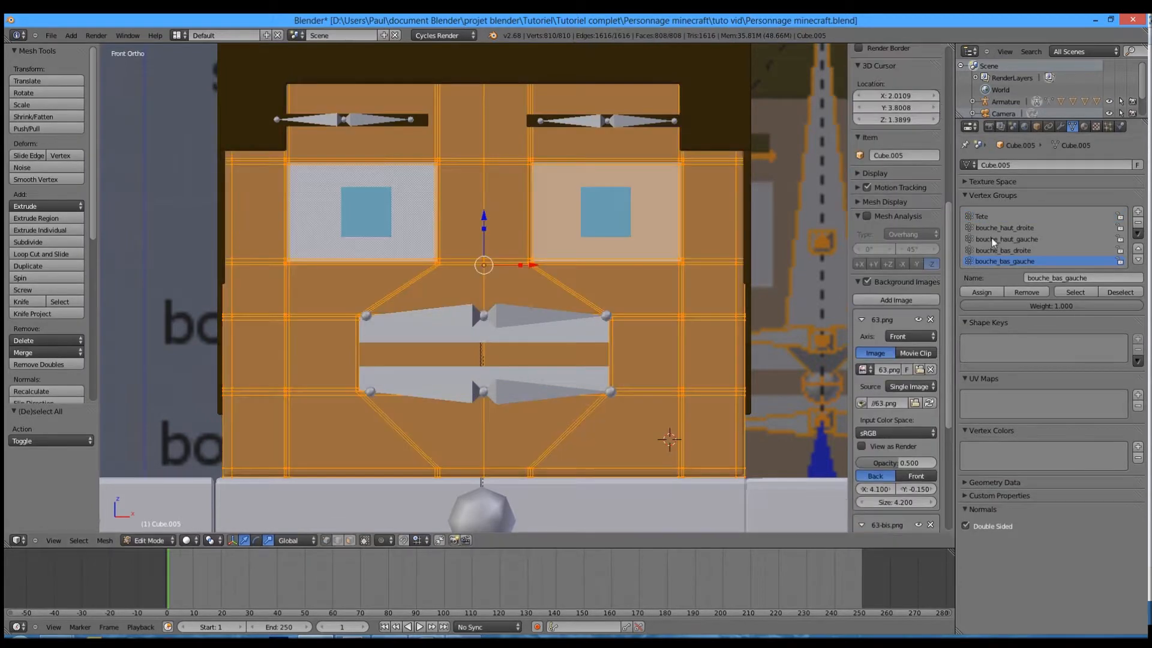
pyautogui.click(982, 293)
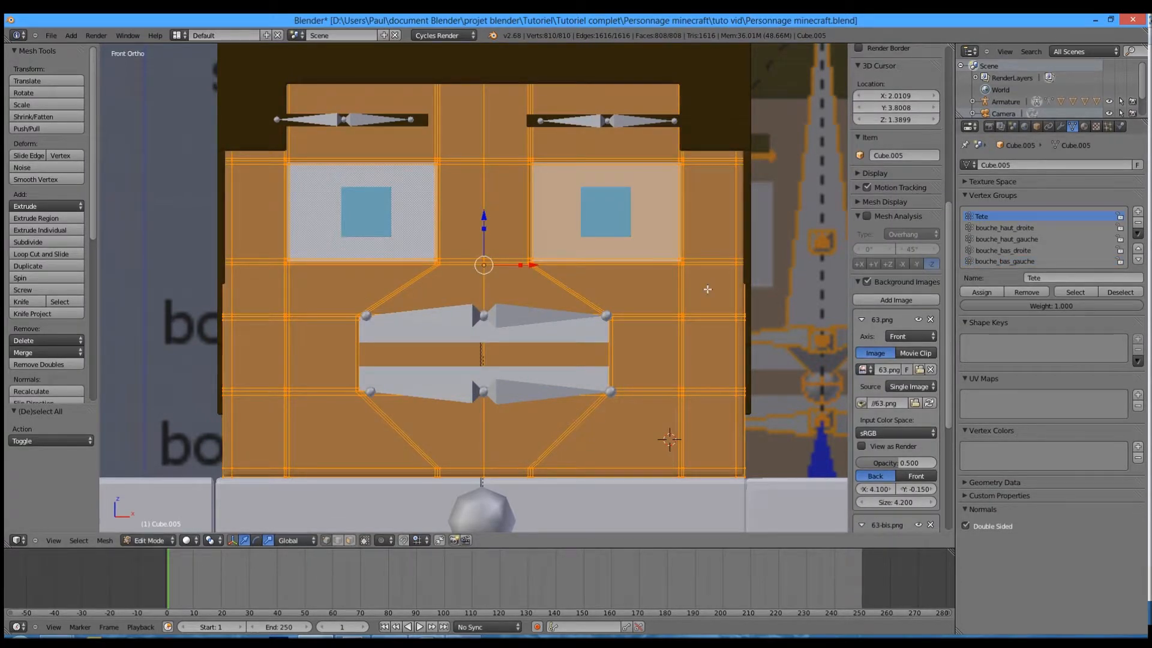
# Step: Select the head mesh's vertices above, below and behind the mouth cavity, plus the rear, upper and bottom parts of the head
pyautogui.press('a')
pyautogui.press('z')
pyautogui.press('KP_3')
pyautogui.press('b')
pyautogui.moveTo(458, 250)
pyautogui.mouseDown()
pyautogui.moveTo(541, 292)
pyautogui.moveTo(600, 296)
pyautogui.mouseUp()
pyautogui.press('b')
pyautogui.moveTo(440, 424); pyautogui.dragTo(594, 441)
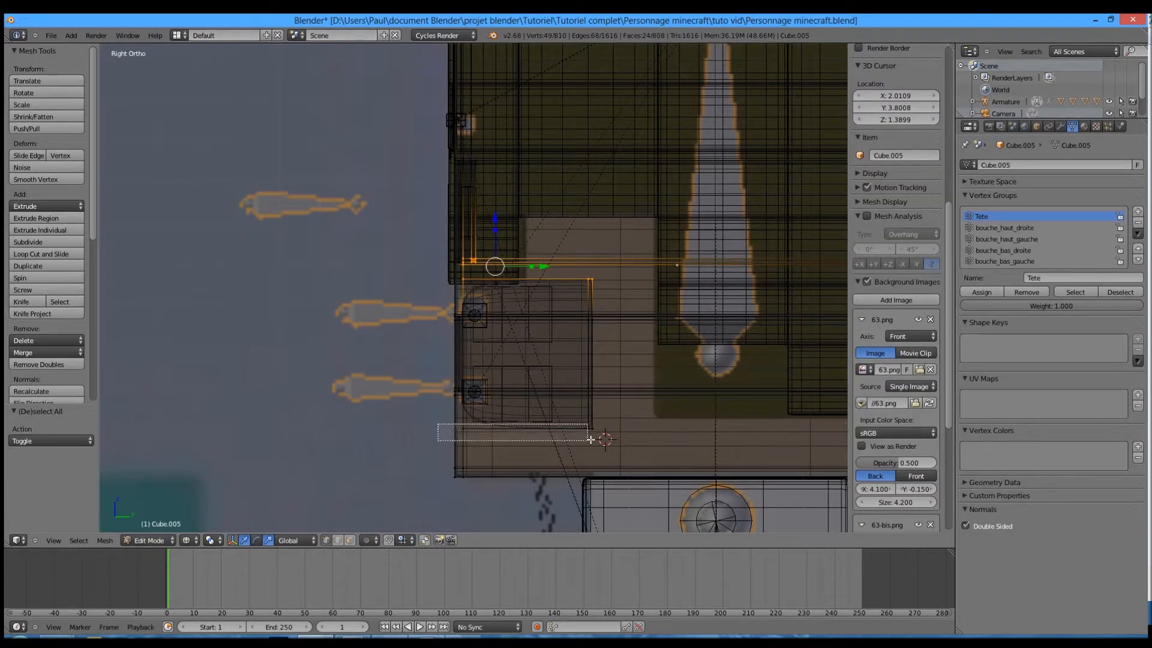
pyautogui.moveTo(594, 442); pyautogui.dragTo(594, 442)
pyautogui.scroll(-5, 617, 431)
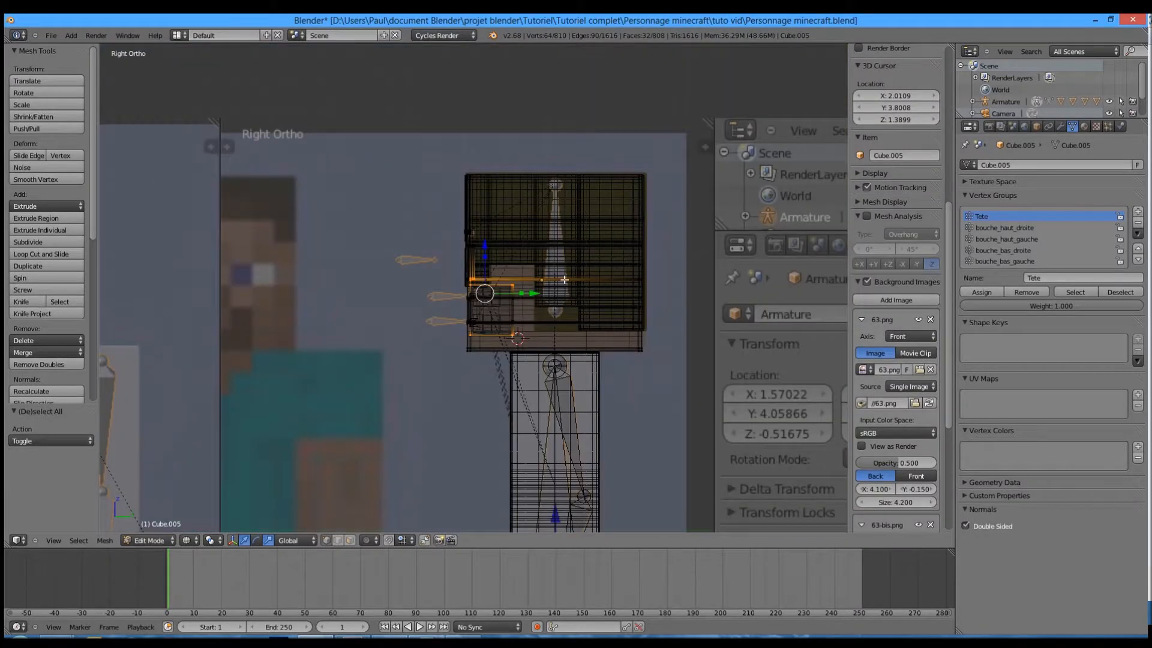
pyautogui.scroll(4, 565, 280)
pyautogui.scroll(-2, 660, 150)
pyautogui.press('b')
pyautogui.moveTo(517, 88); pyautogui.dragTo(769, 443)
pyautogui.scroll(4, 555, 385)
pyautogui.press('b')
pyautogui.moveTo(335, 444); pyautogui.dragTo(624, 521)
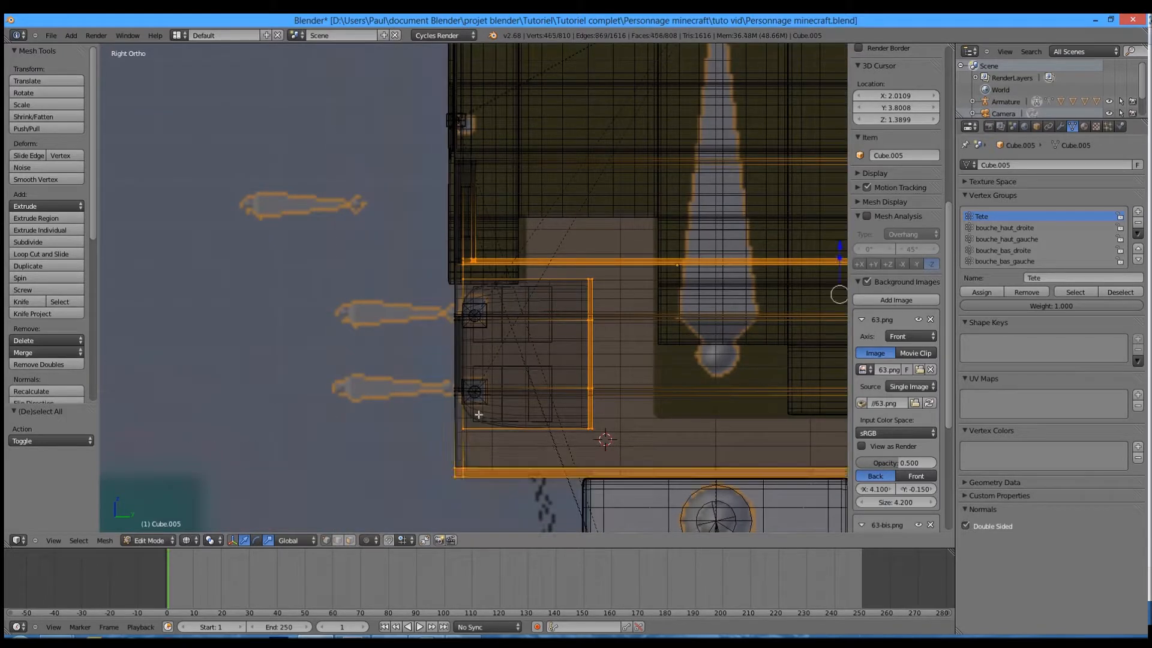
pyautogui.scroll(-4, 394, 237)
pyautogui.press('b')
pyautogui.moveTo(352, 95); pyautogui.dragTo(632, 306)
# Step: Extend the selection to the upper face, both outer edges and the character's left half, and remove it from the bouche_bas_droite group
pyautogui.press('KP_1')
pyautogui.press('z')
pyautogui.press('z')
pyautogui.press('b')
pyautogui.moveTo(225, 84); pyautogui.dragTo(337, 534)
pyautogui.press('z')
pyautogui.press('b')
pyautogui.press('Escape')
pyautogui.press('z')
pyautogui.press('b')
pyautogui.moveTo(503, 108); pyautogui.dragTo(818, 531)
pyautogui.press('b')
pyautogui.moveTo(140, 294); pyautogui.dragTo(771, 372)
pyautogui.press('z')
pyautogui.press('z')
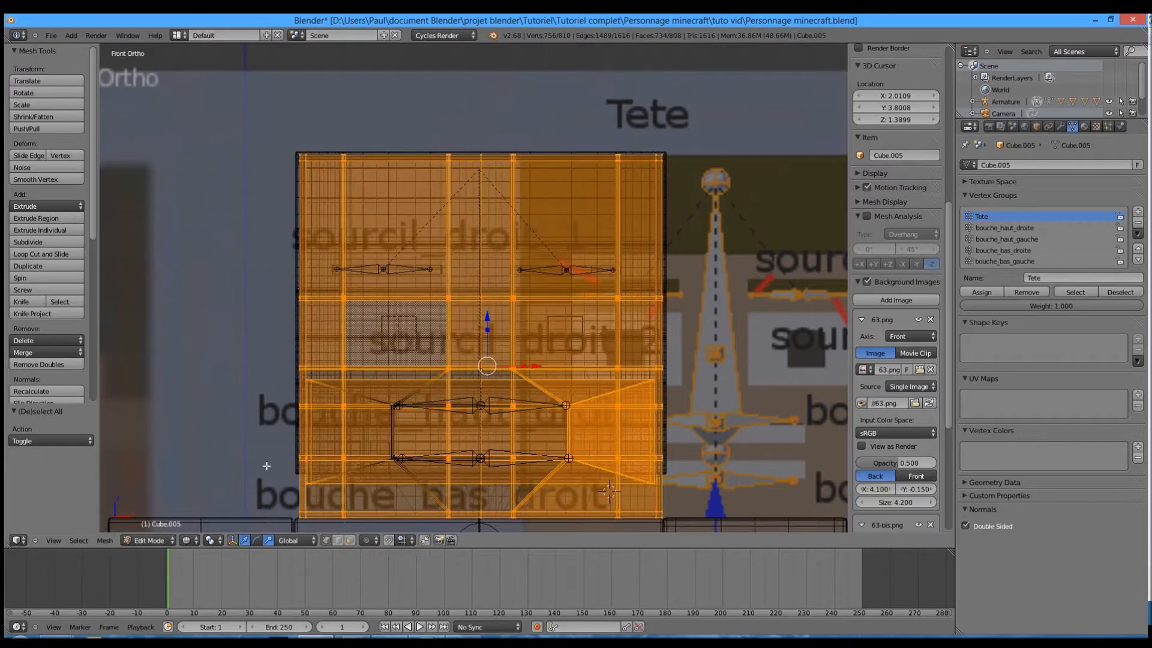
pyautogui.press('z')
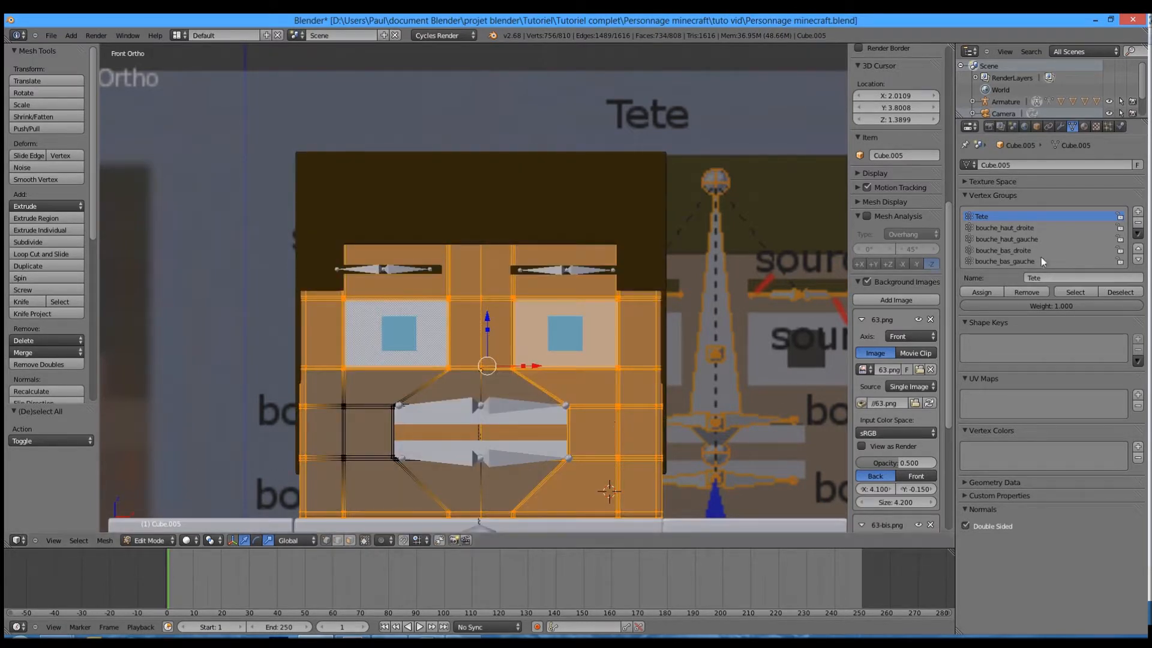
pyautogui.click(1020, 250)
# Step: Replace the selection with the character's right half of the head, plus the chin edge, opposite outer edge and upper face
pyautogui.scroll(-3, 490, 353)
pyautogui.press('a')
pyautogui.press('b')
pyautogui.press('z')
pyautogui.moveTo(238, 144); pyautogui.dragTo(461, 532)
pyautogui.press('b')
pyautogui.moveTo(305, 413); pyautogui.dragTo(623, 504)
pyautogui.press('b')
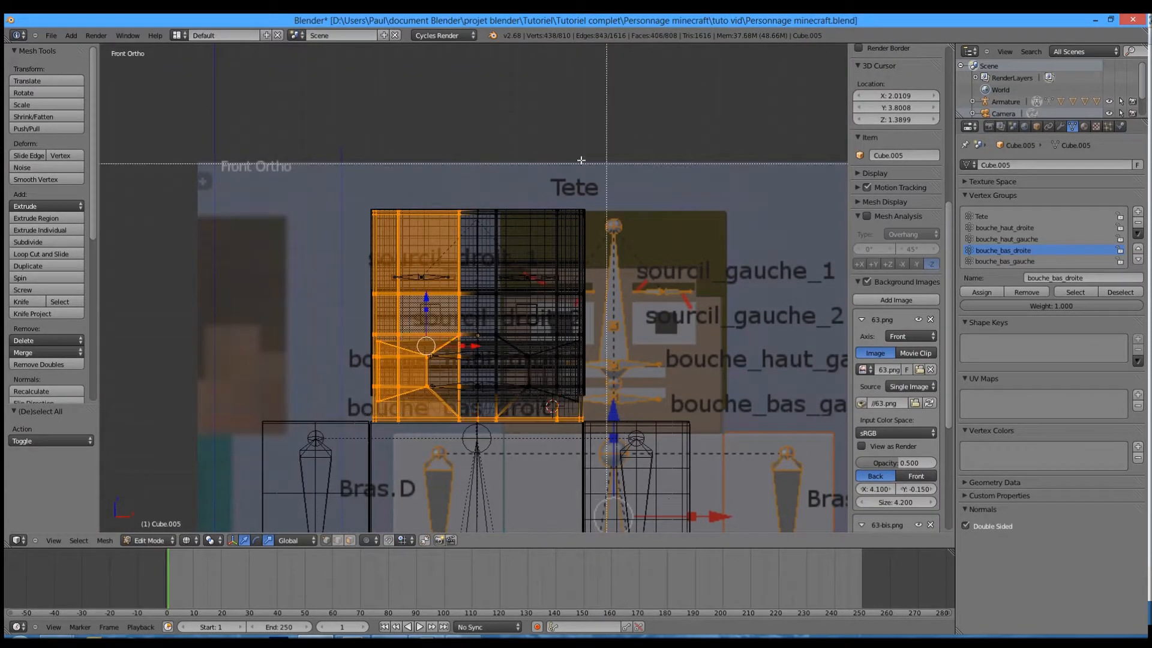
pyautogui.moveTo(569, 166); pyautogui.dragTo(613, 456)
pyautogui.press('b')
pyautogui.moveTo(216, 124); pyautogui.dragTo(653, 336)
# Step: Add the vertices above, below and behind the mouth cavity to the selection
pyautogui.press('KP_3')
pyautogui.keyDown('shift'); pyautogui.moveTo(421, 461); pyautogui.dragTo(463, 352, button='middle'); pyautogui.keyUp('shift')
pyautogui.scroll(4, 426, 198)
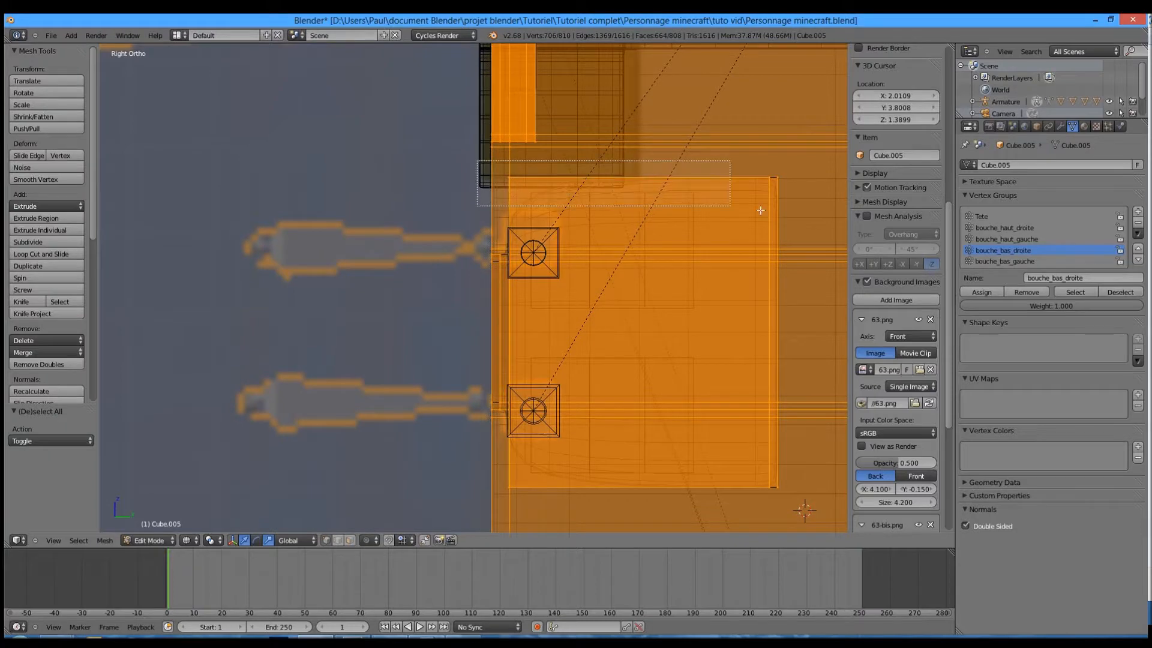
pyautogui.press('b')
pyautogui.moveTo(451, 468); pyautogui.dragTo(803, 502)
pyautogui.press('b')
pyautogui.press('b')
pyautogui.moveTo(708, 116); pyautogui.dragTo(835, 331)
# Step: Remove the selected vertices from the bouche_bas_gauche and bouche_haut_gauche vertex groups
pyautogui.press('KP_1')
pyautogui.press('z')
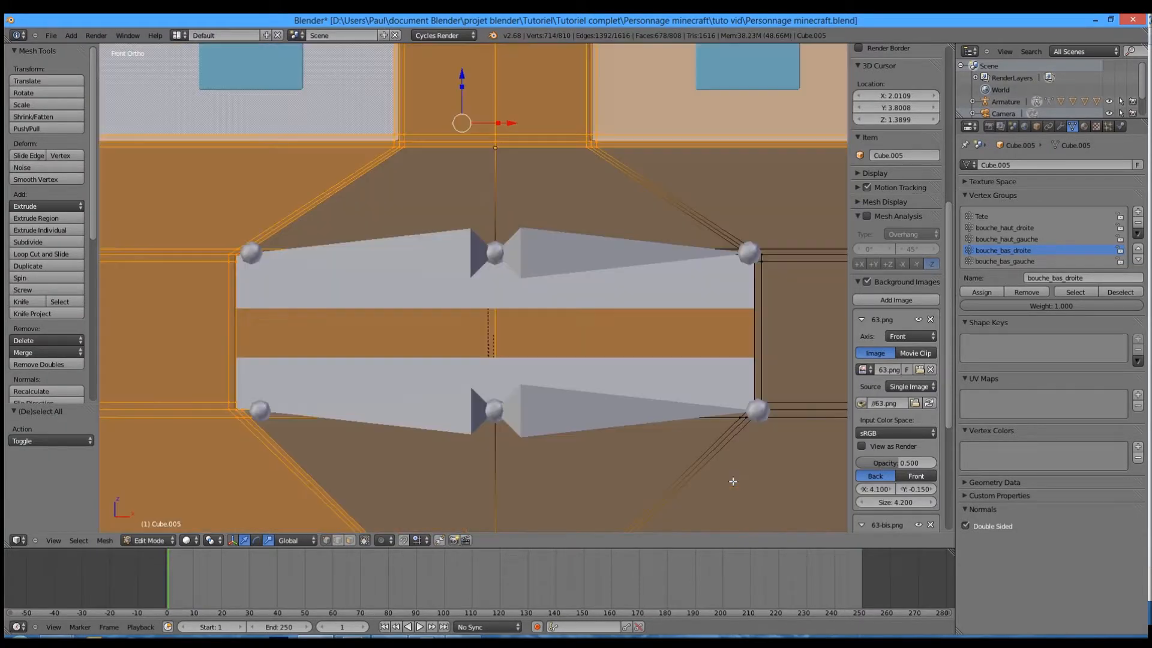
pyautogui.scroll(-5, 729, 456)
pyautogui.press('z')
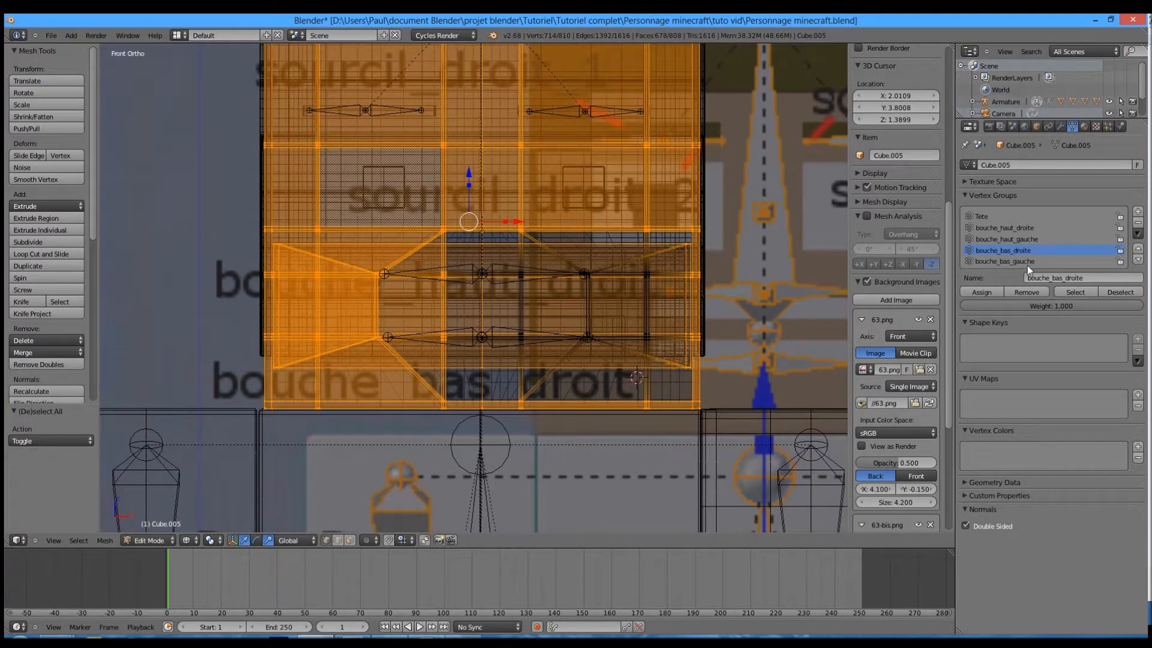
pyautogui.hotkey('ctrl', 'z')
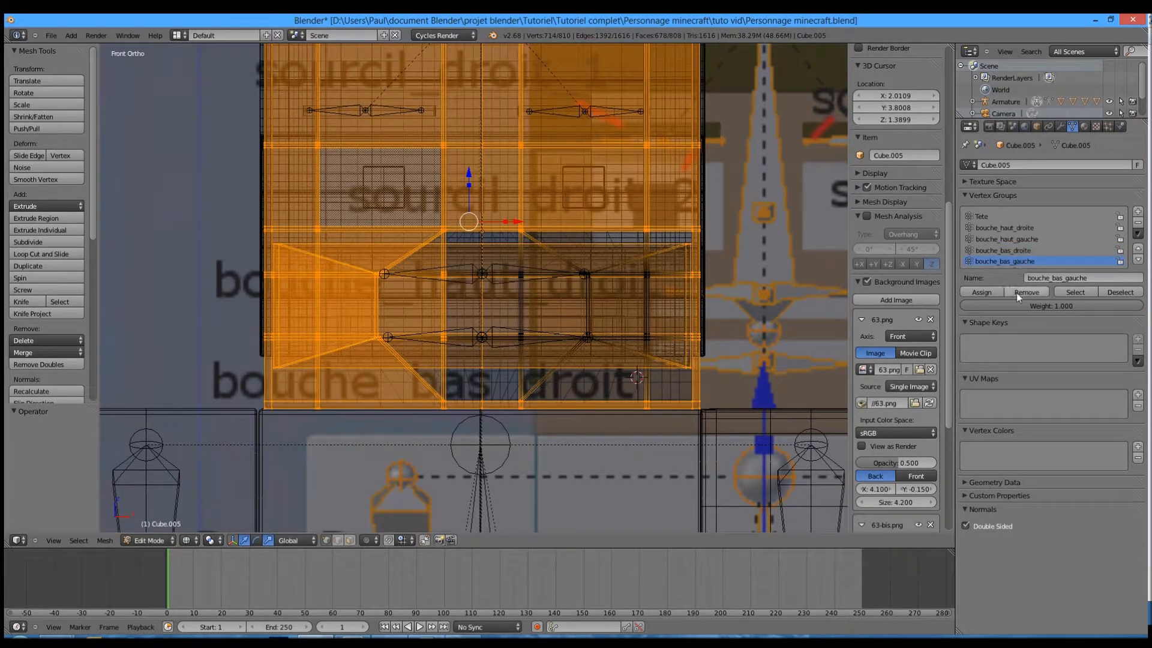
pyautogui.click(1020, 239)
# Step: Replace the selection with the character's left half of the head, plus the upper face, chin edge and opposite outer edge
pyautogui.scroll(-3, 463, 311)
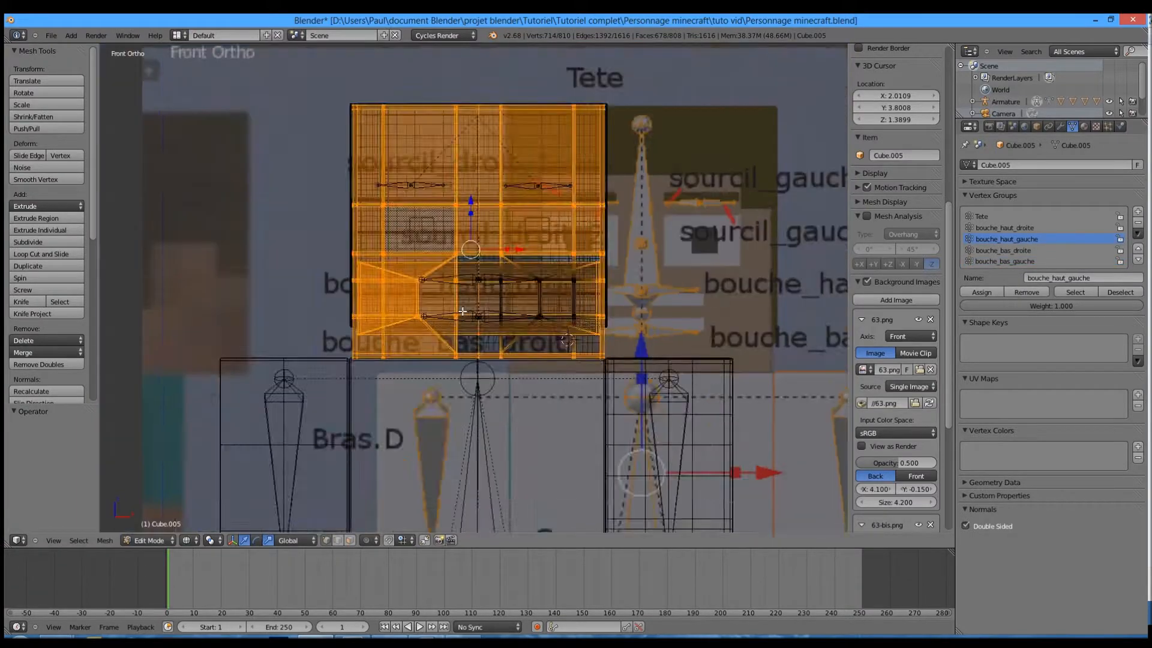
pyautogui.press('a')
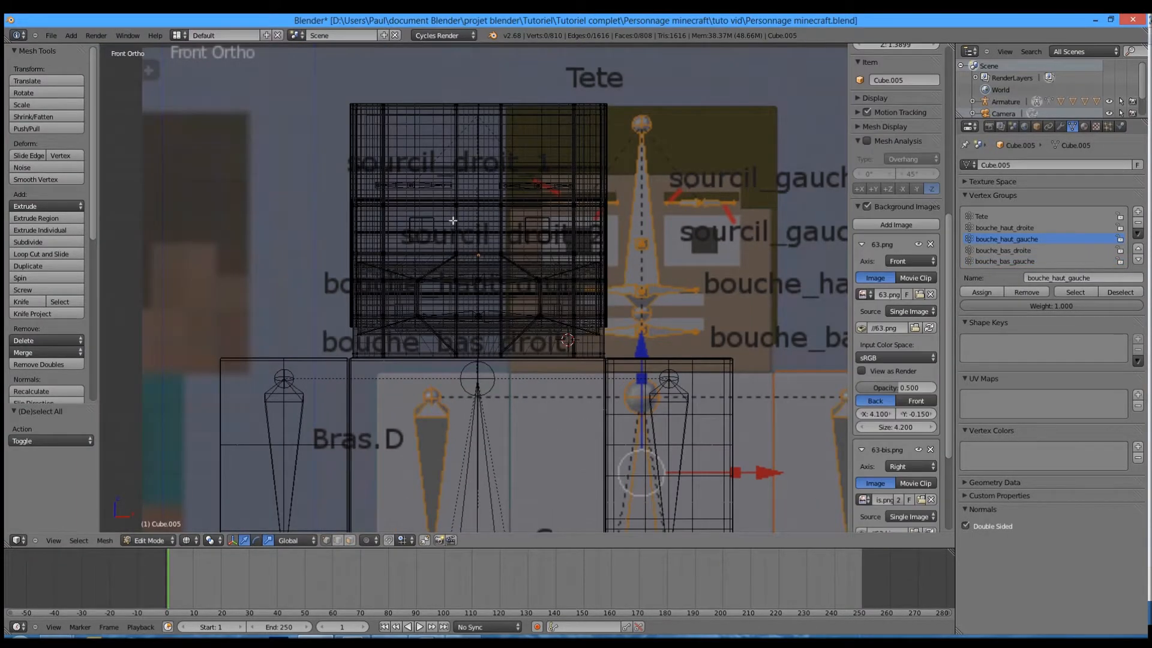
pyautogui.keyDown('shift'); pyautogui.moveTo(453, 221); pyautogui.dragTo(505, 342, button='middle'); pyautogui.keyUp('shift')
pyautogui.press('b')
pyautogui.moveTo(546, 209); pyautogui.dragTo(799, 565)
pyautogui.press('b')
pyautogui.moveTo(318, 192); pyautogui.dragTo(595, 367)
pyautogui.press('b')
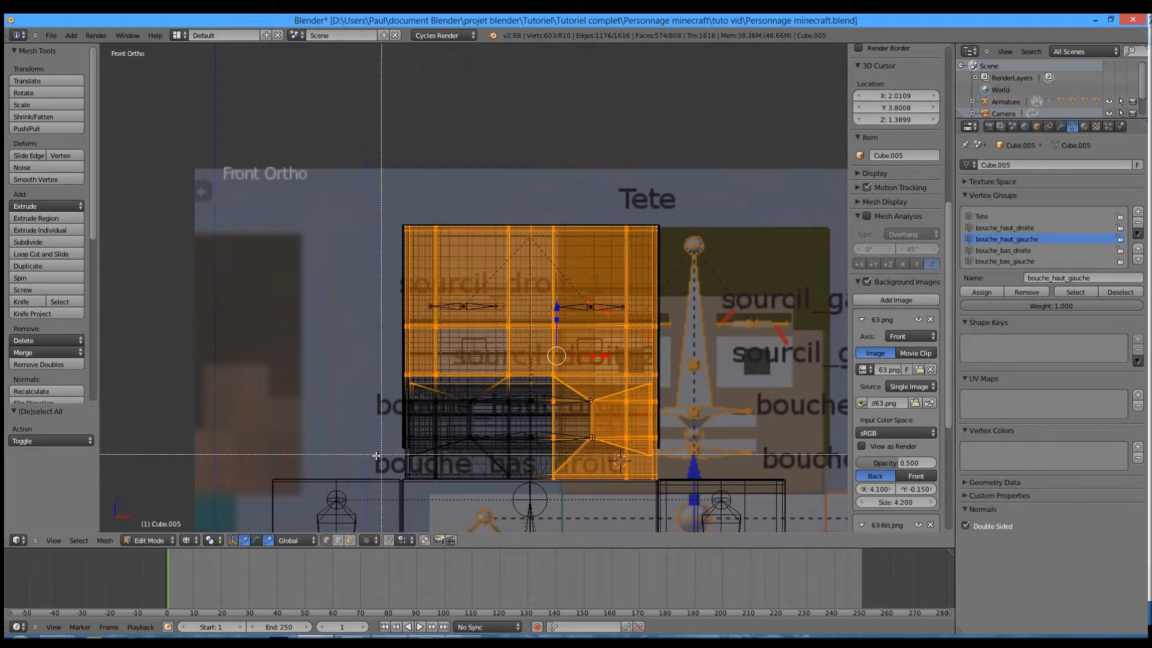
pyautogui.moveTo(363, 454); pyautogui.dragTo(584, 509)
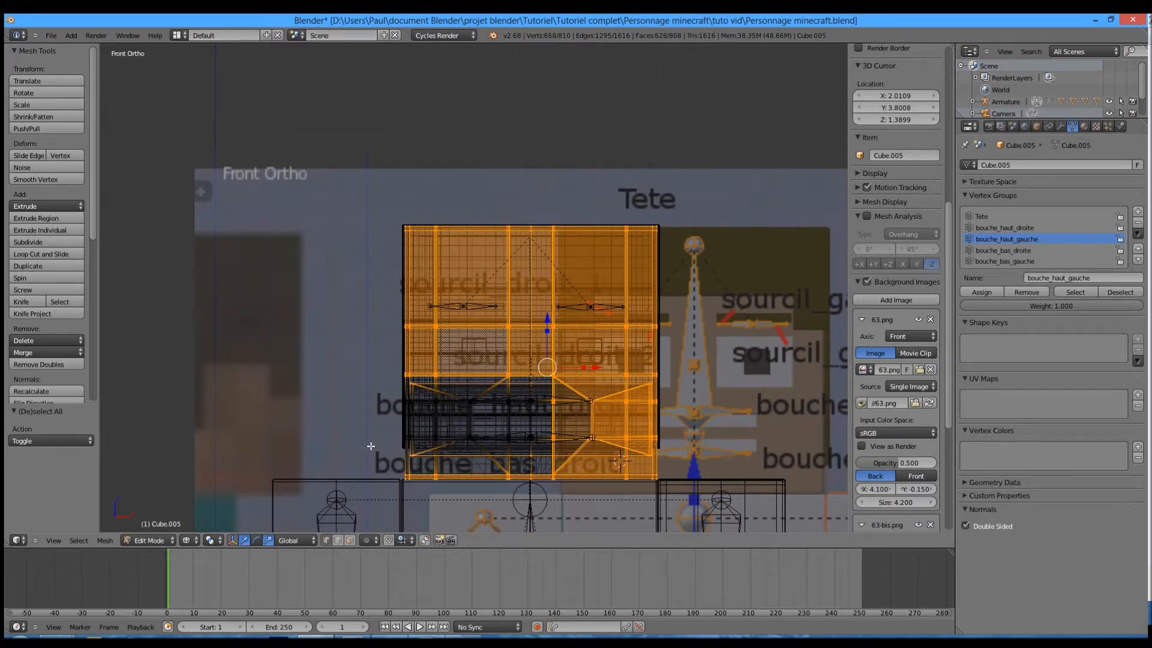
pyautogui.press('b')
pyautogui.moveTo(268, 173); pyautogui.dragTo(419, 494)
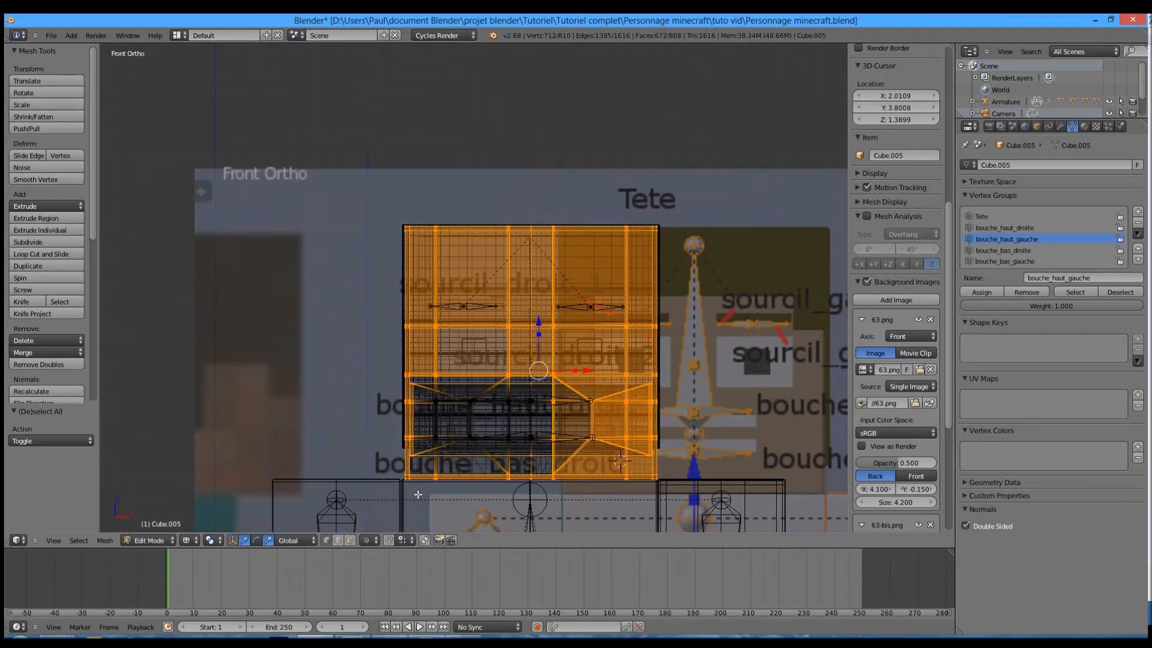
# Step: Add the remaining vertices at the back and rim of the mouth cavity to the selection
pyautogui.press('z')
pyautogui.press('KP_3')
pyautogui.press('z')
pyautogui.scroll(2, 468, 445)
pyautogui.press('b')
pyautogui.moveTo(533, 394); pyautogui.dragTo(661, 486)
pyautogui.keyDown('shift'); pyautogui.moveTo(660, 486); pyautogui.dragTo(666, 440, button='middle'); pyautogui.keyUp('shift')
pyautogui.press('b')
pyautogui.moveTo(454, 378); pyautogui.dragTo(531, 390)
pyautogui.press('b')
pyautogui.press('Escape')
pyautogui.press('z')
pyautogui.press('KP_1')
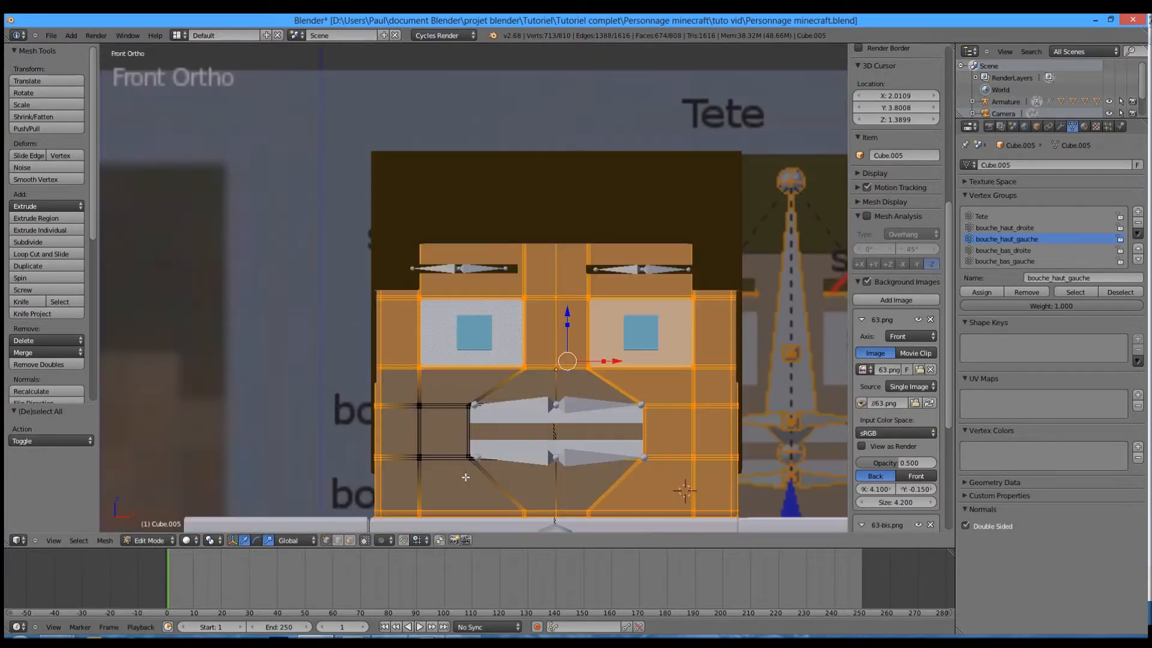
# Step: Remove the selected vertices from the bouche_haut_droite and bouche_bas_droite vertex groups, and leave mesh editing
pyautogui.click(1013, 227)
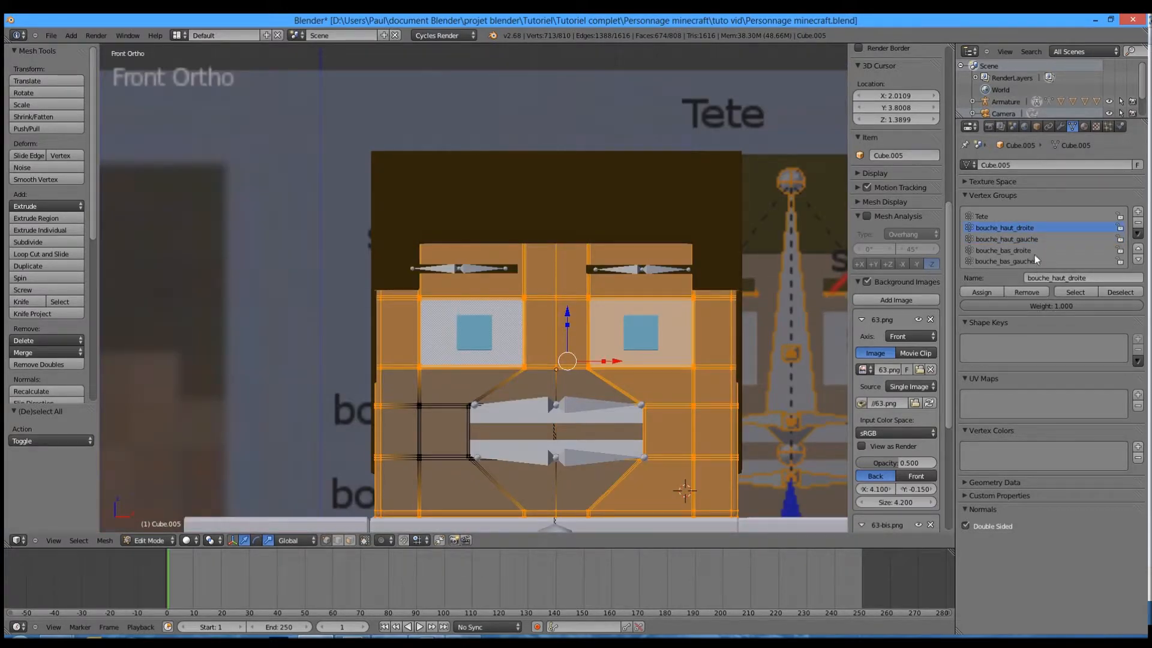
pyautogui.click(1032, 293)
pyautogui.press('z')
pyautogui.press('Tab')
pyautogui.press('Tab')
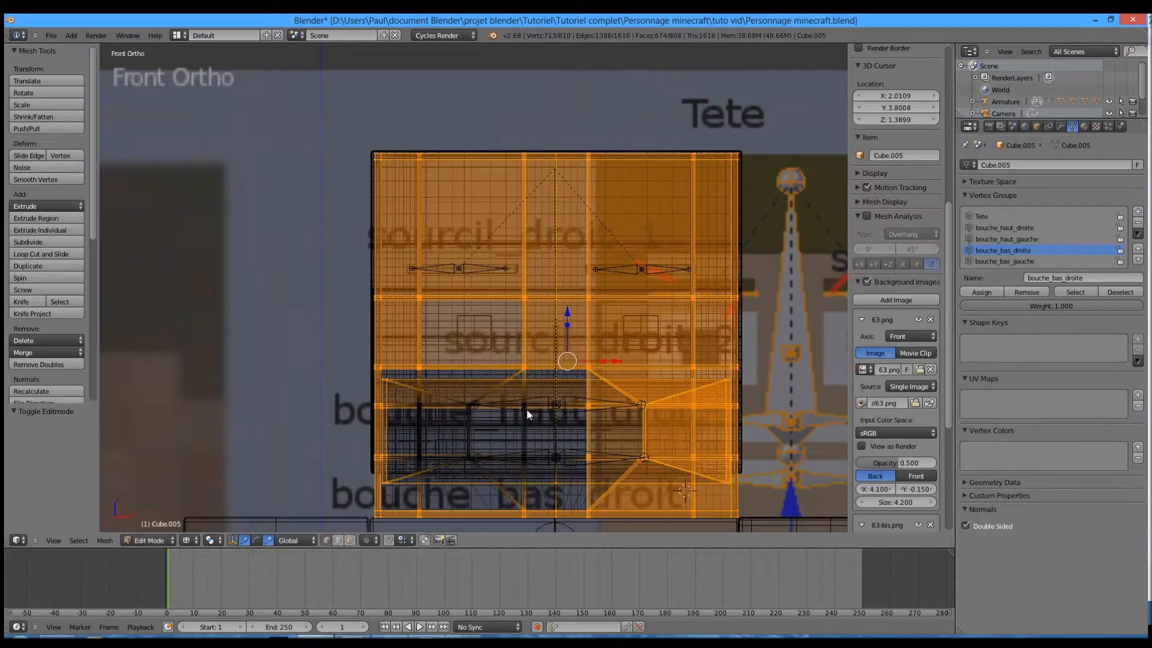
pyautogui.press('z')
pyautogui.press('Tab')
# Step: Try rotating each of the four mouth bones in turn to test how the face deforms, cancelling each rotation
pyautogui.rightClick(527, 409)
pyautogui.hotkey('ctrl', 'Tab')
pyautogui.press('r')
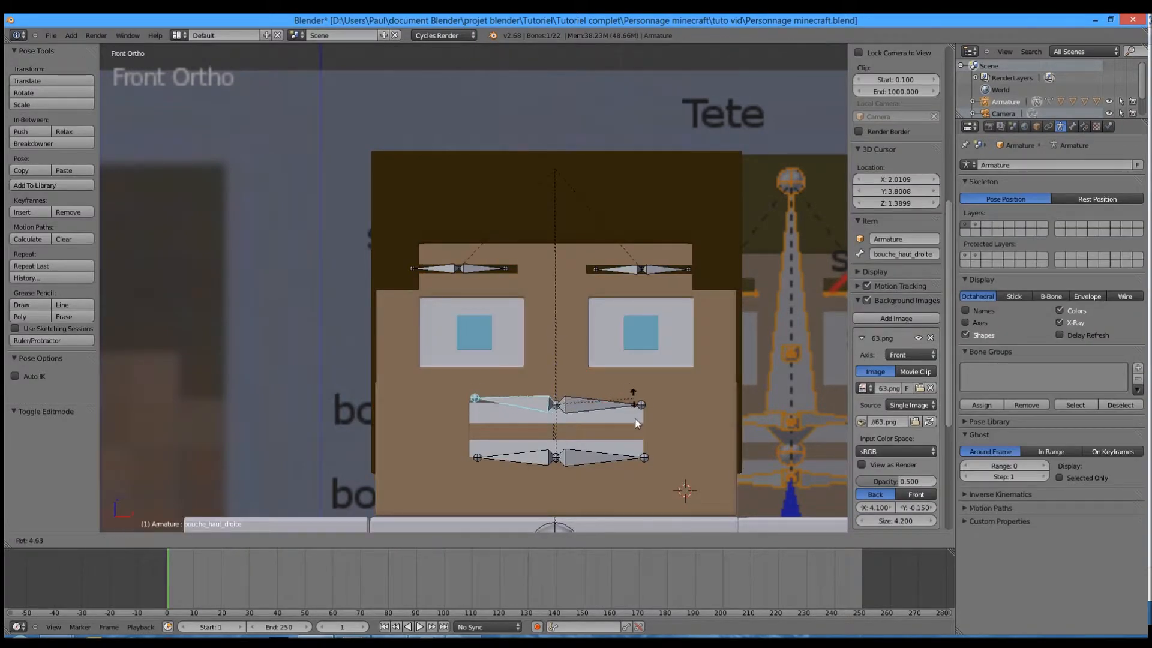
pyautogui.rightClick(604, 439)
pyautogui.rightClick(511, 458)
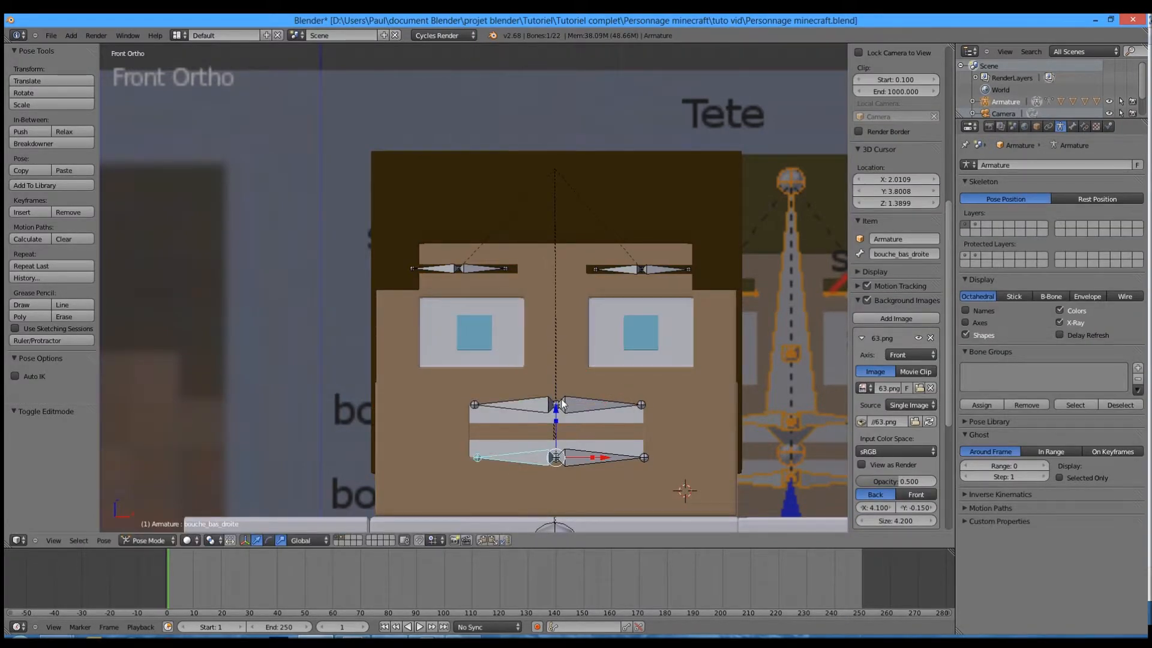
pyautogui.press('r')
pyautogui.rightClick(558, 402)
pyautogui.rightClick(624, 404)
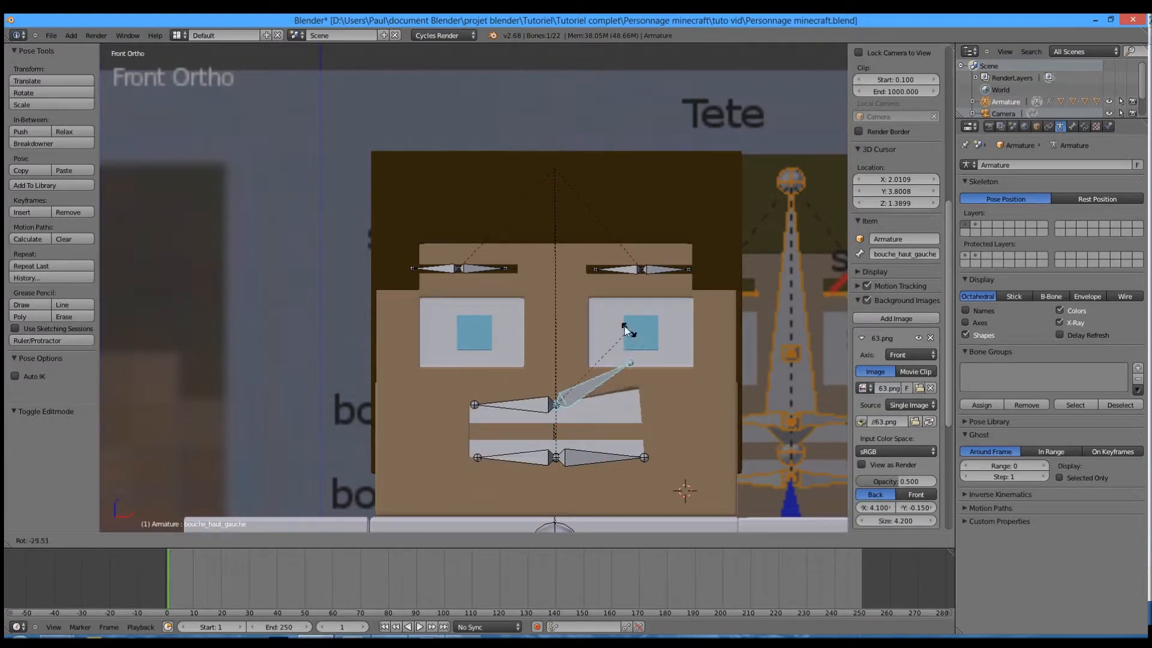
pyautogui.rightClick(632, 461)
pyautogui.press('r')
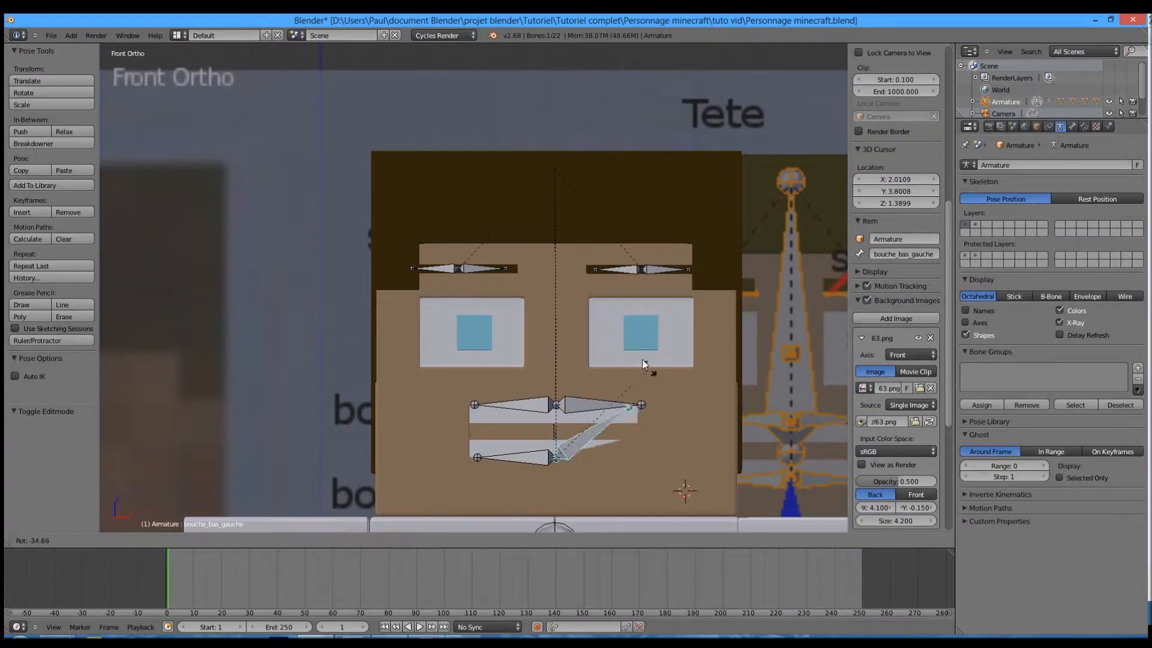
pyautogui.rightClick(599, 359)
# Step: Move the two lower mouth bones up 0.1 and the two upper mouth bones down 0.09 along Z
pyautogui.keyDown('shift'); pyautogui.rightClick(508, 463); pyautogui.keyUp('shift')
pyautogui.moveTo(555, 411); pyautogui.dragTo(556, 378)
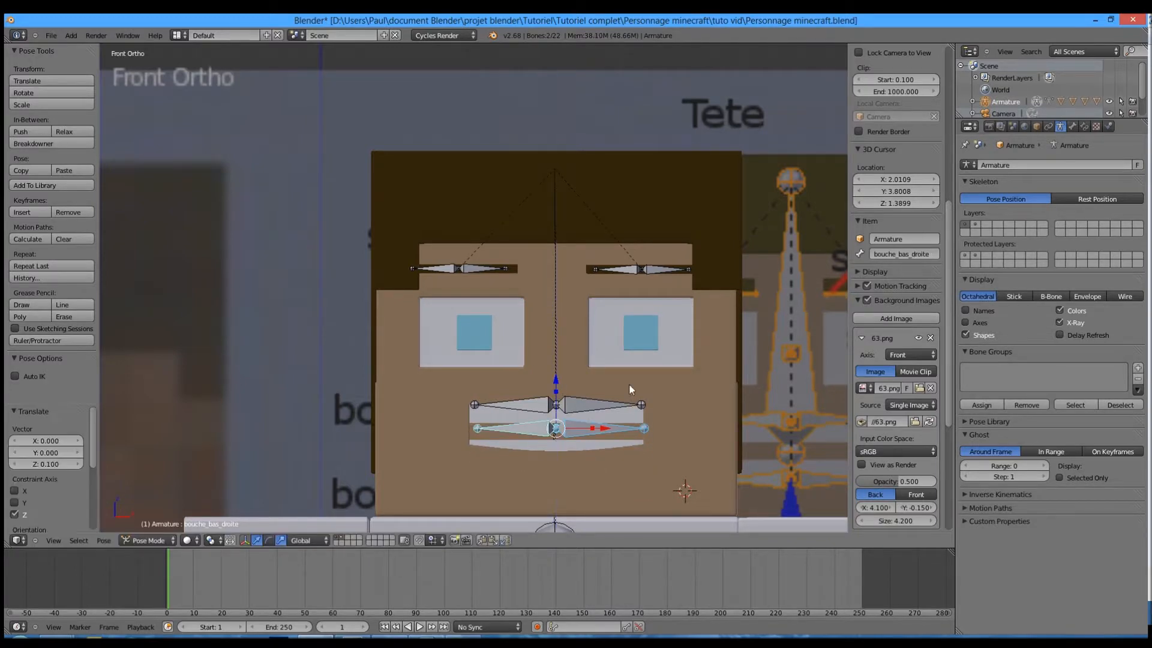
pyautogui.rightClick(537, 403)
pyautogui.keyDown('shift'); pyautogui.rightClick(600, 406); pyautogui.keyUp('shift')
pyautogui.moveTo(555, 355)
pyautogui.mouseDown()
pyautogui.moveTo(549, 400)
pyautogui.moveTo(552, 374)
pyautogui.mouseUp()
pyautogui.scroll(1, 560, 416)
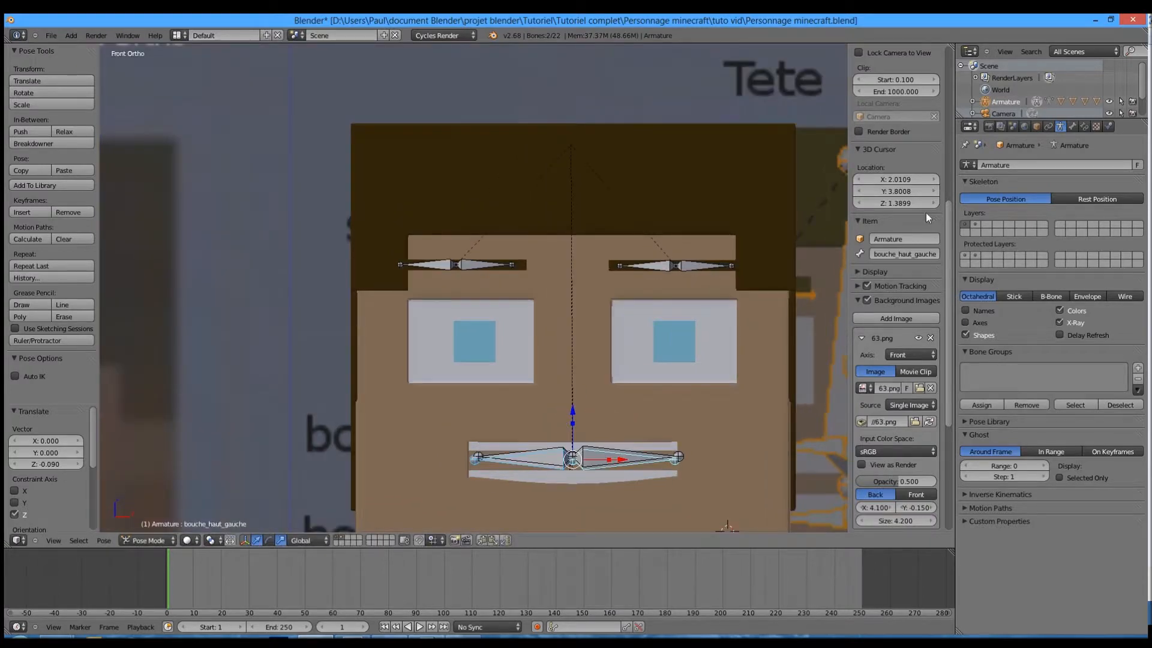
# Step: Show the second armature layer too, and move the eye, teeth and Tete bones to the first bone layer
pyautogui.keyDown('shift'); pyautogui.click(978, 223); pyautogui.keyUp('shift')
pyautogui.scroll(-1, 507, 373)
pyautogui.press('KP_3')
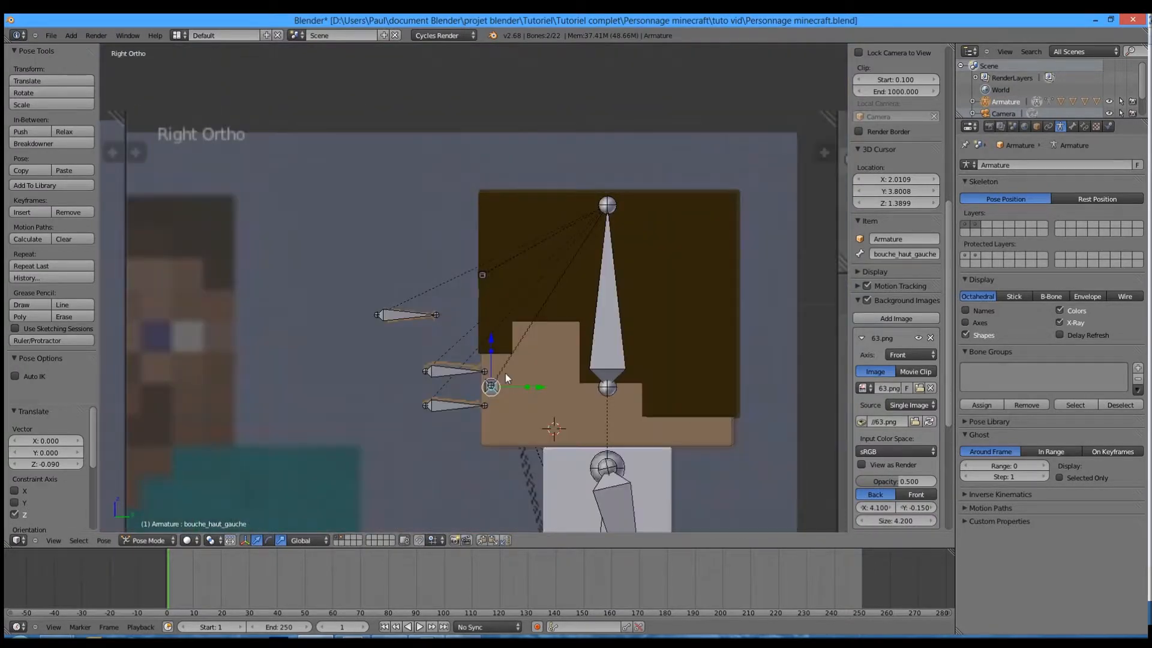
pyautogui.scroll(2, 505, 373)
pyautogui.press('a')
pyautogui.moveTo(412, 430); pyautogui.dragTo(451, 505)
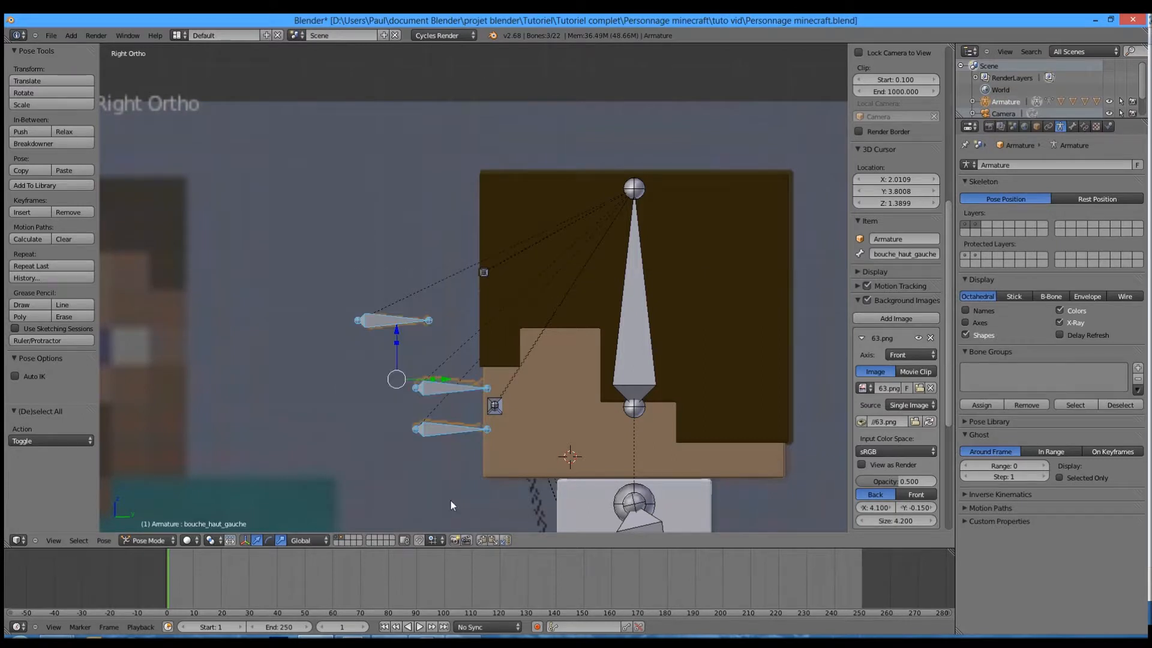
pyautogui.keyDown('shift'); pyautogui.rightClick(631, 355); pyautogui.keyUp('shift')
pyautogui.press('m')
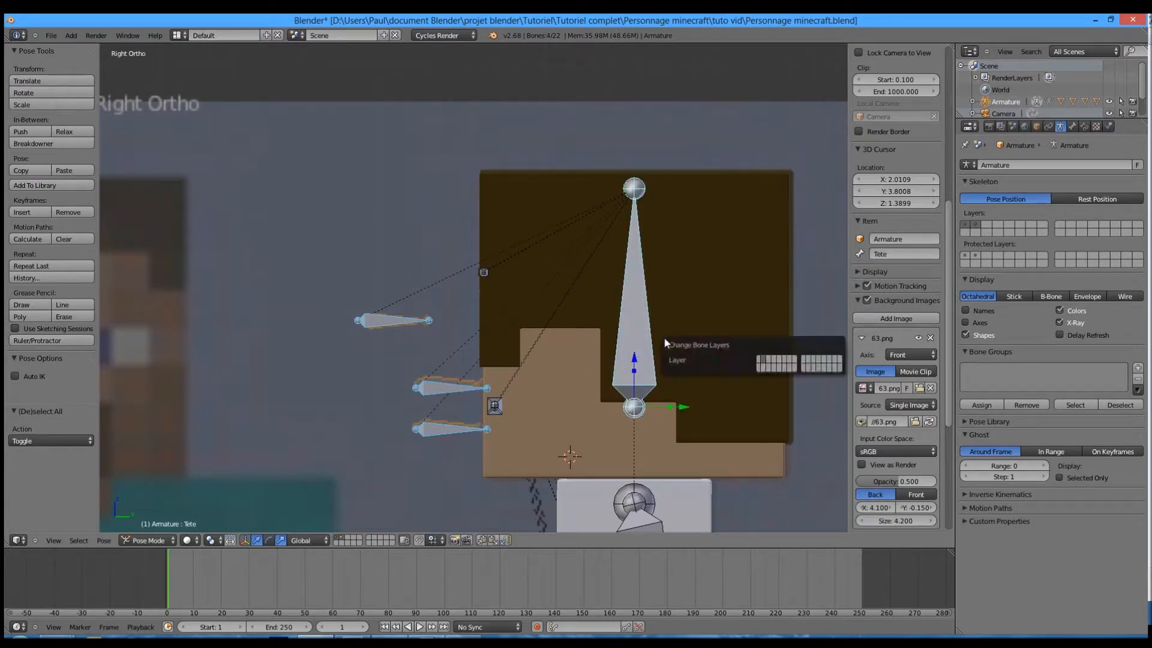
pyautogui.click(758, 357)
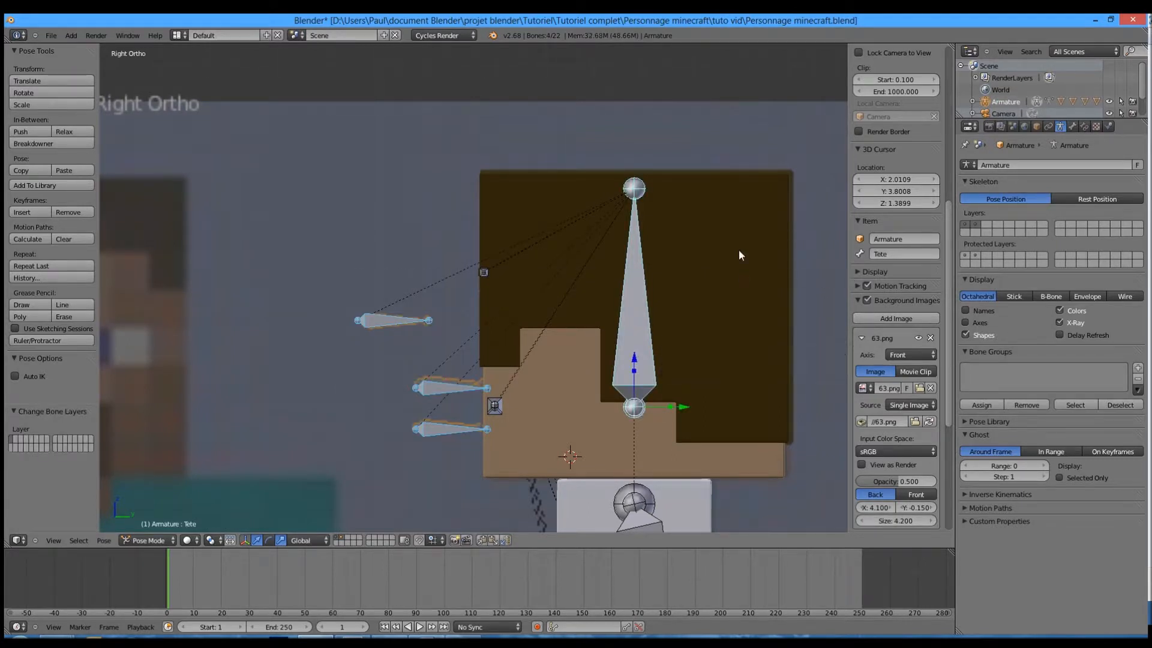
# Step: Move the upper teeth bone down 0.067 and the dent_bas bone up 0.058 along Z
pyautogui.press('KP_1')
pyautogui.press('z')
pyautogui.scroll(4, 427, 295)
pyautogui.press('KP_3')
pyautogui.rightClick(429, 303)
pyautogui.moveTo(374, 262); pyautogui.dragTo(377, 289)
pyautogui.rightClick(402, 355)
pyautogui.moveTo(376, 336); pyautogui.dragTo(375, 308)
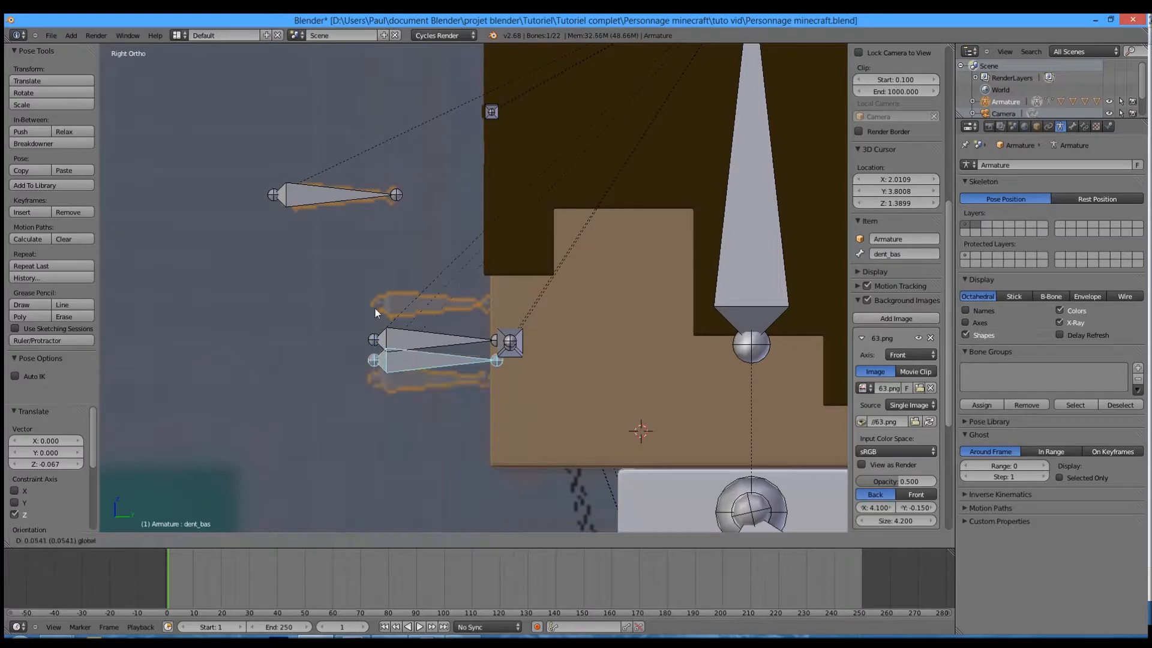
pyautogui.press('KP_1')
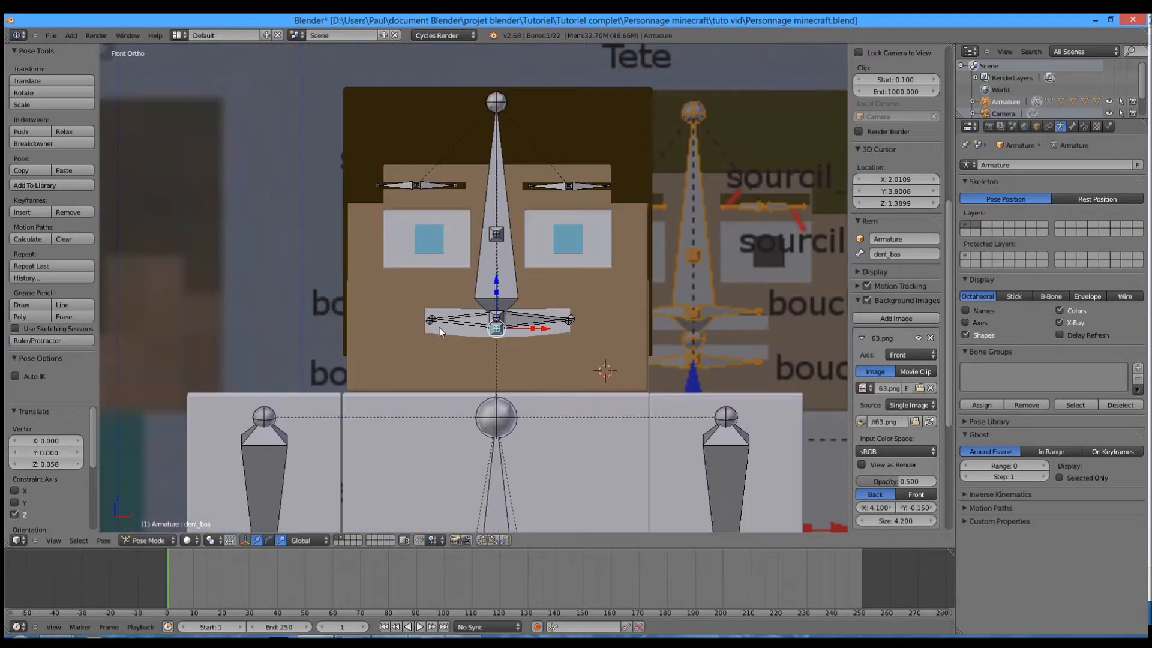
pyautogui.moveTo(439, 328); pyautogui.dragTo(830, 408, button='middle')
pyautogui.press('KP_1')
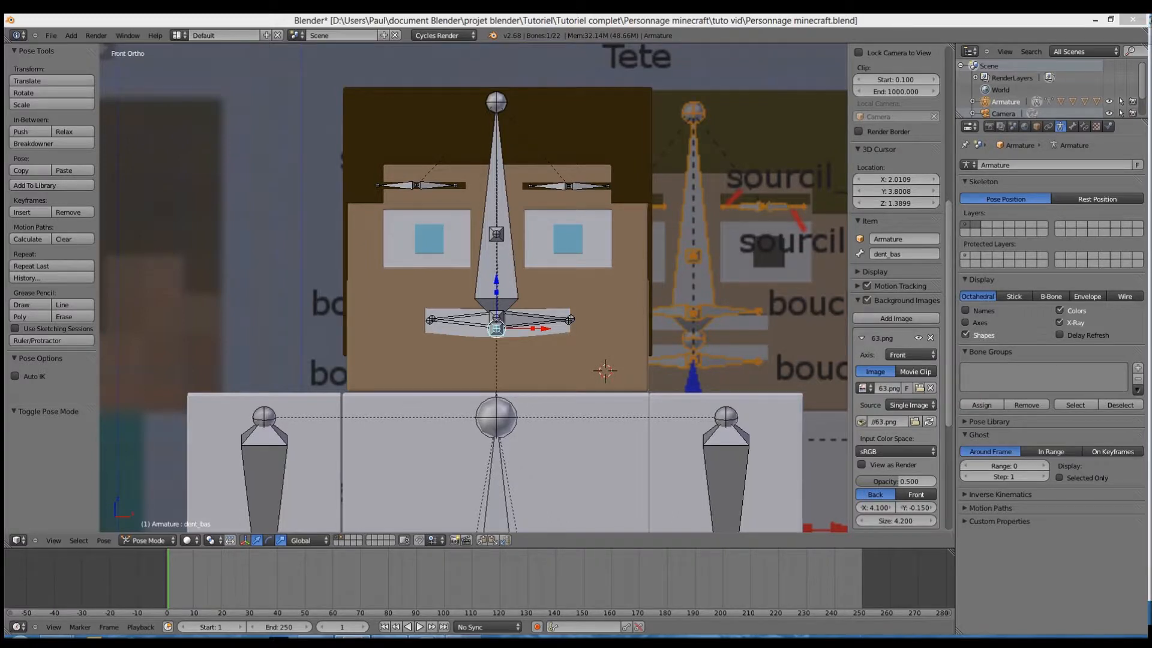
pyautogui.click(590, 384)
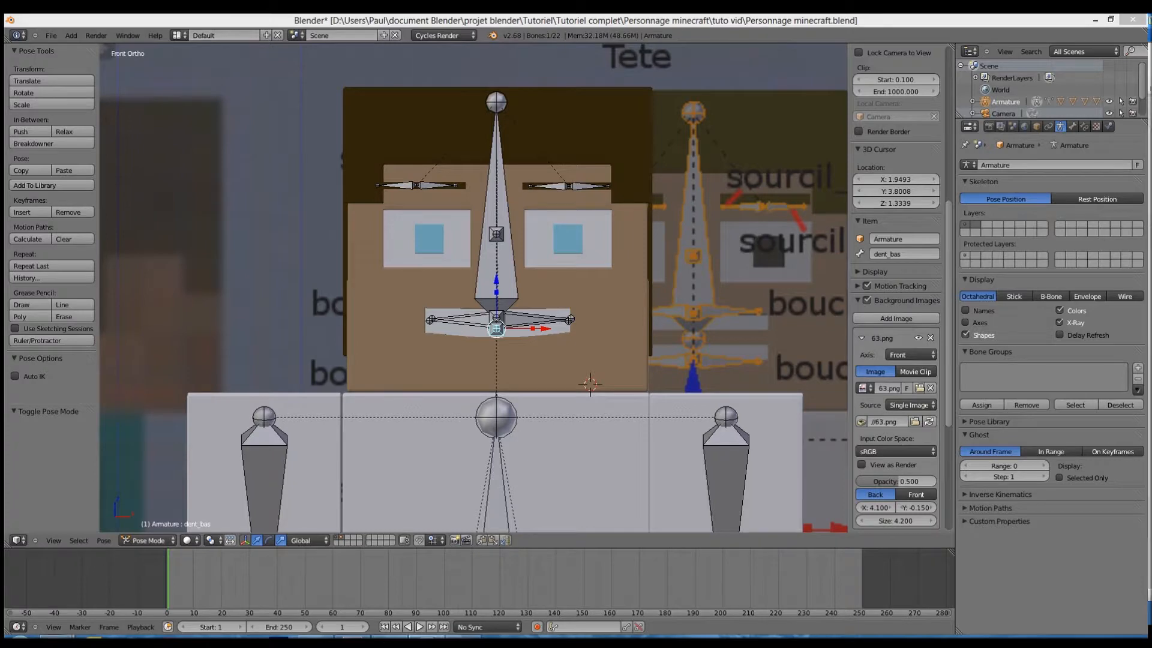
pyautogui.click(520, 336)
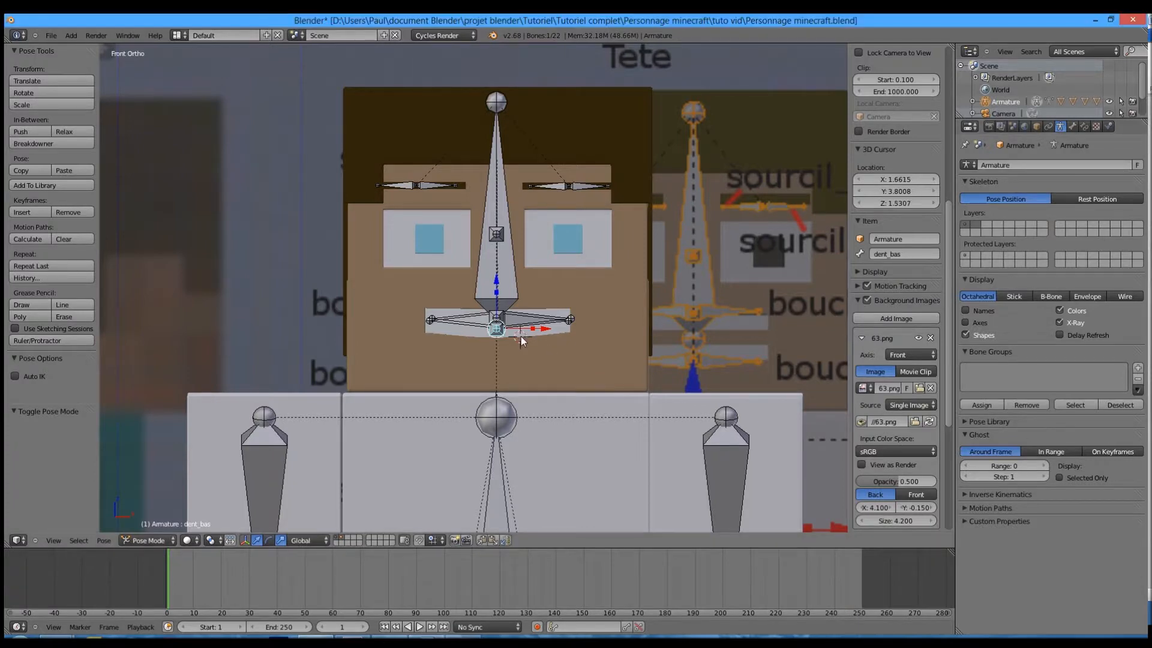
# Step: Add a Limit Location constraint to the Sourcil_gauche_1 eyebrow bone
pyautogui.scroll(-2, 520, 336)
pyautogui.keyDown('shift'); pyautogui.moveTo(439, 170); pyautogui.dragTo(416, 258, button='middle'); pyautogui.keyUp('shift')
pyautogui.scroll(5, 419, 261)
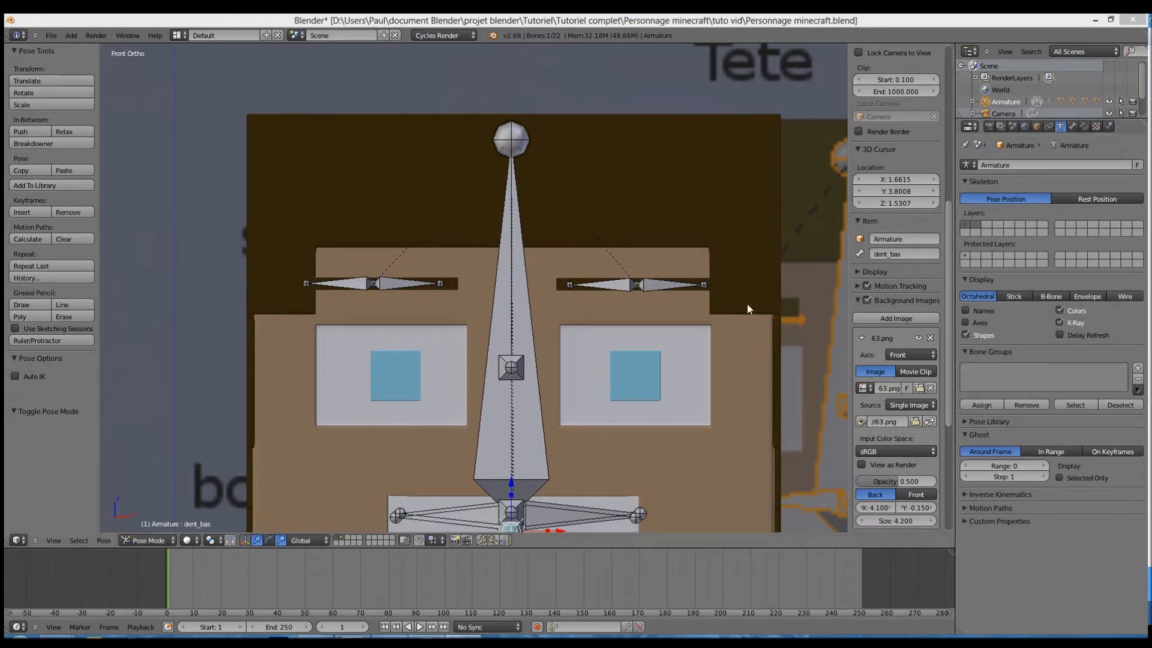
pyautogui.rightClick(582, 284)
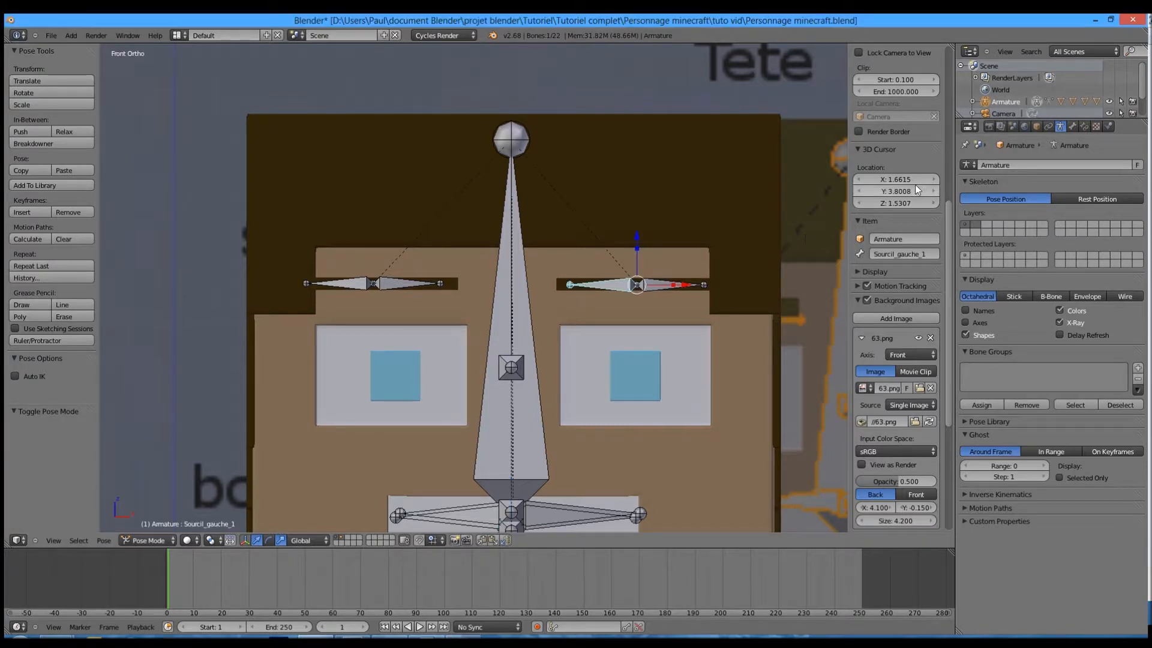
pyautogui.click(1085, 127)
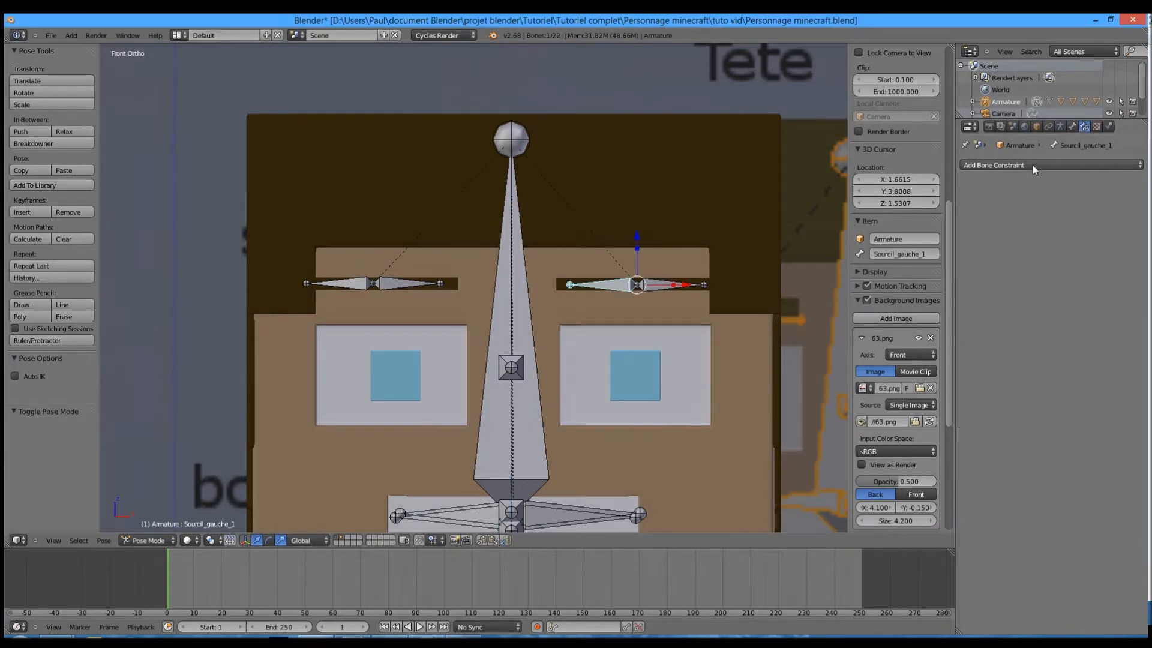
pyautogui.click(1060, 165)
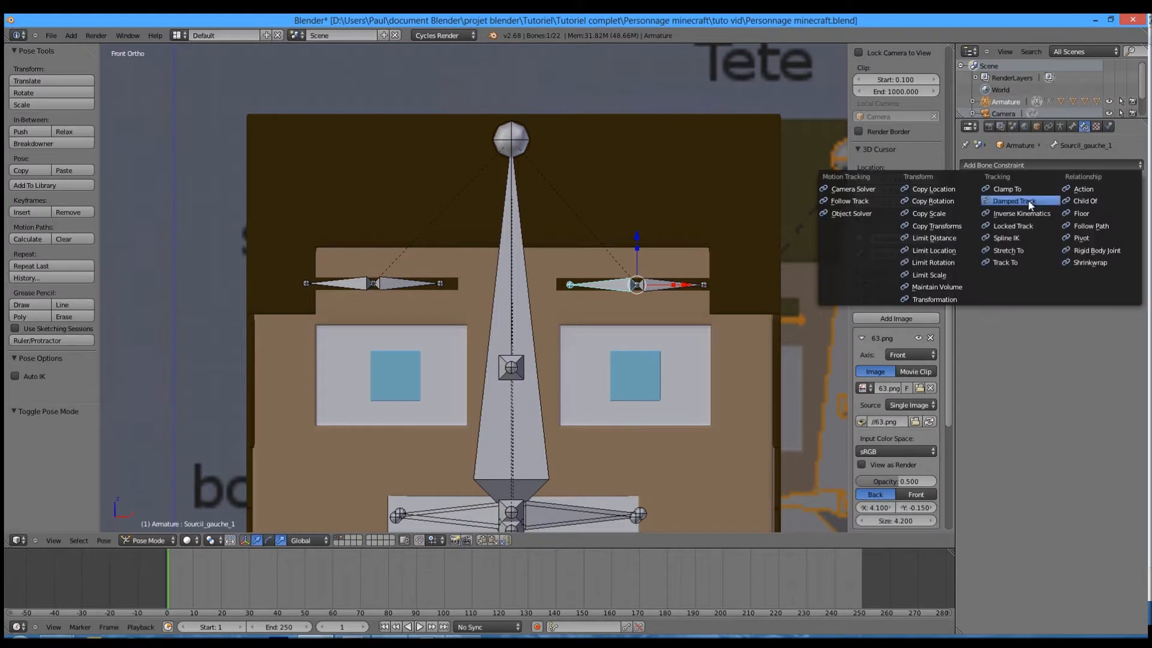
pyautogui.click(959, 246)
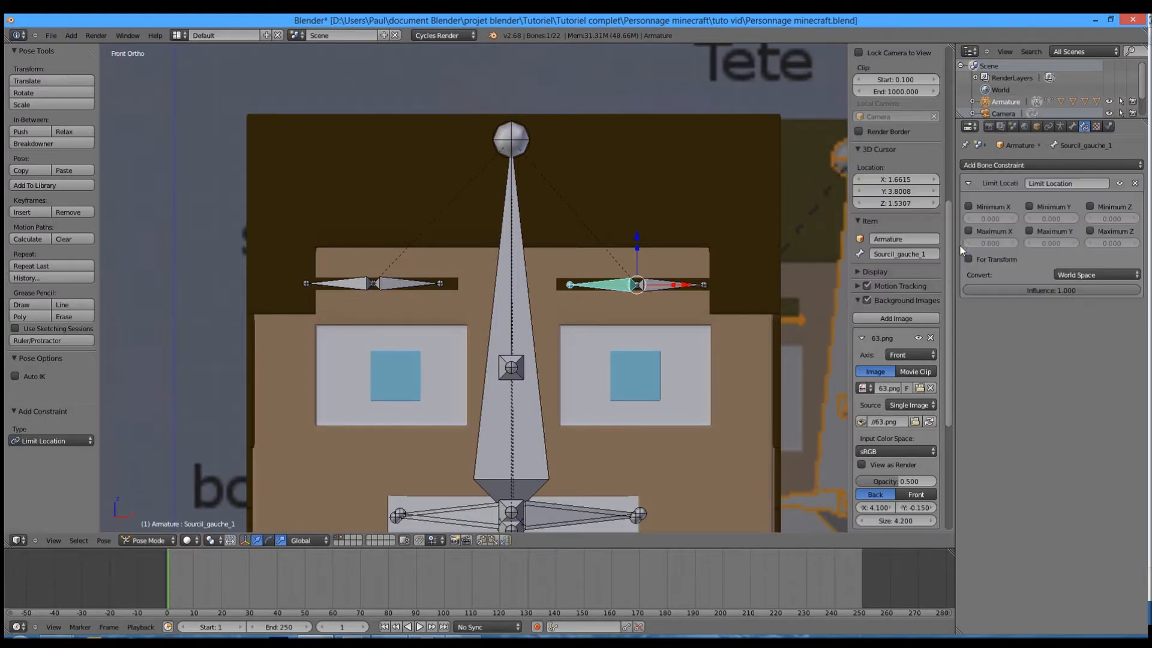
# Step: Enable all six limits in Local Space for Sourcil_gauche_1, with X from -0.12 to 0.1 and Y and Z at 0
pyautogui.click(1030, 207)
pyautogui.click(1095, 204)
pyautogui.click(1092, 230)
pyautogui.click(1044, 233)
pyautogui.click(996, 233)
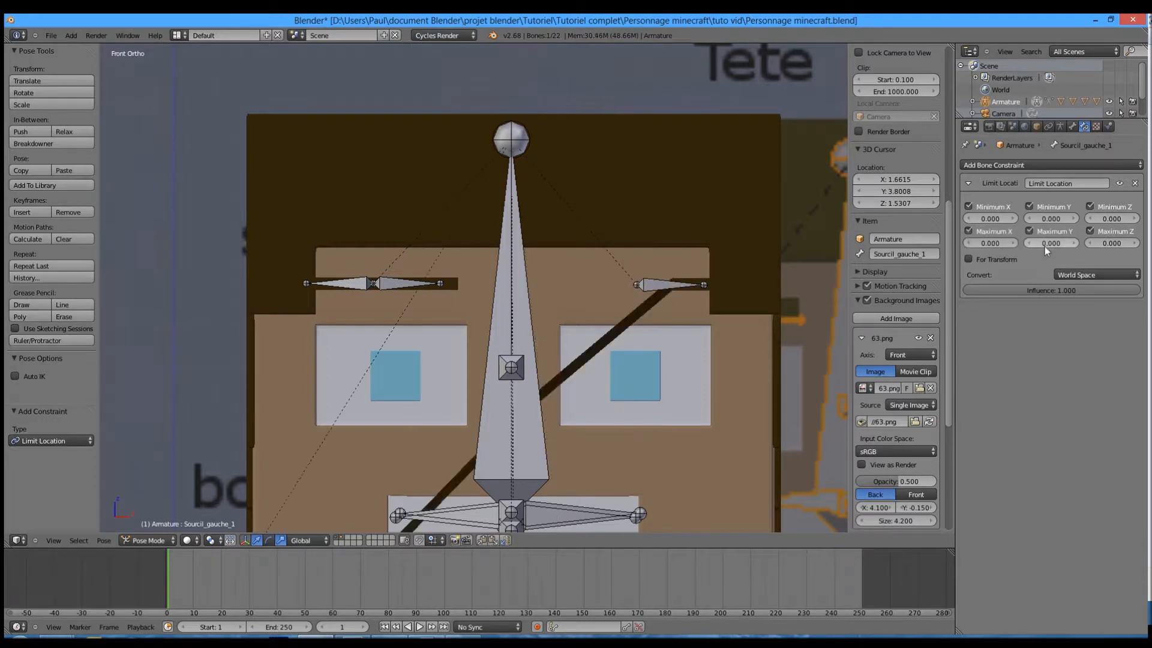
pyautogui.click(1071, 275)
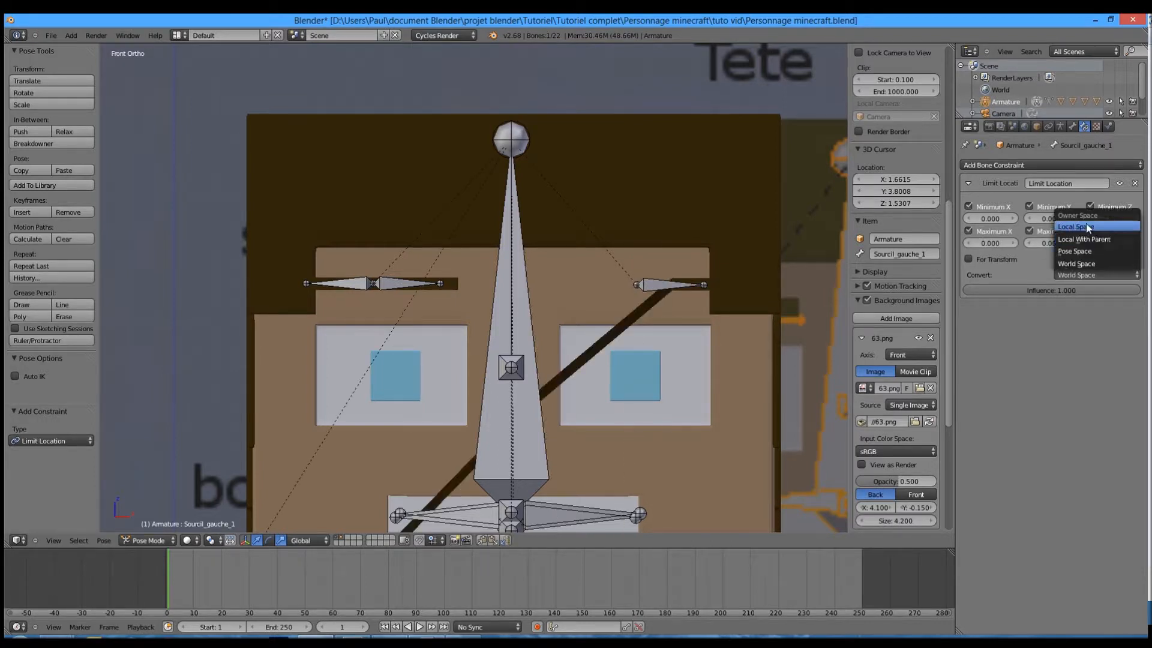
pyautogui.click(1080, 227)
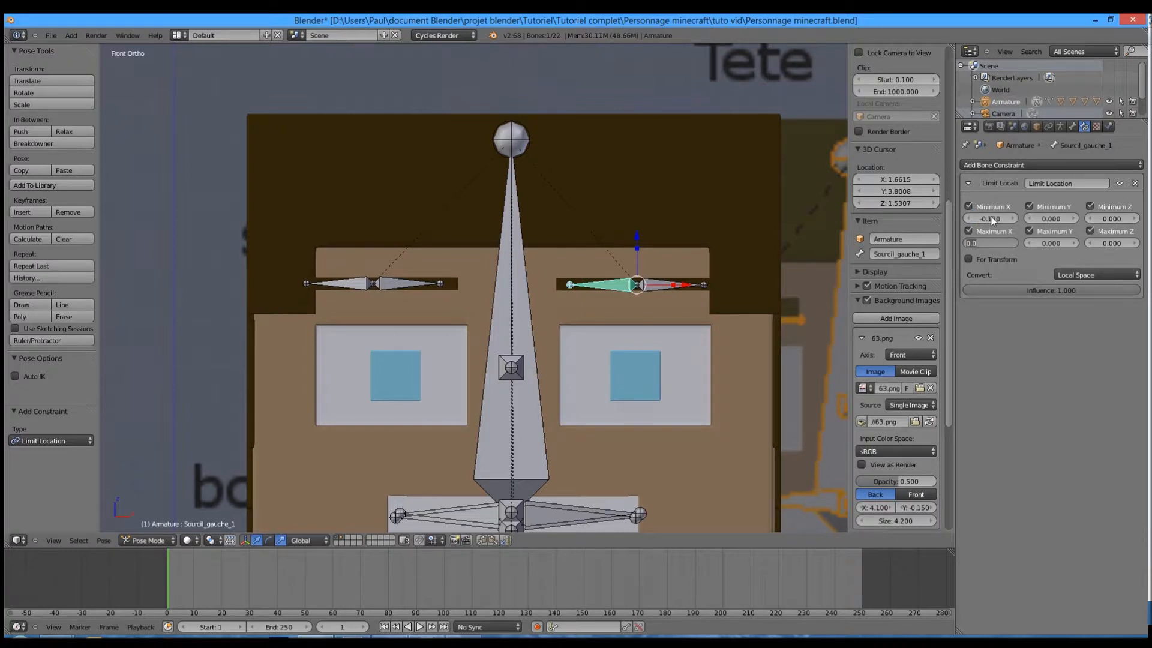
pyautogui.press('Return')
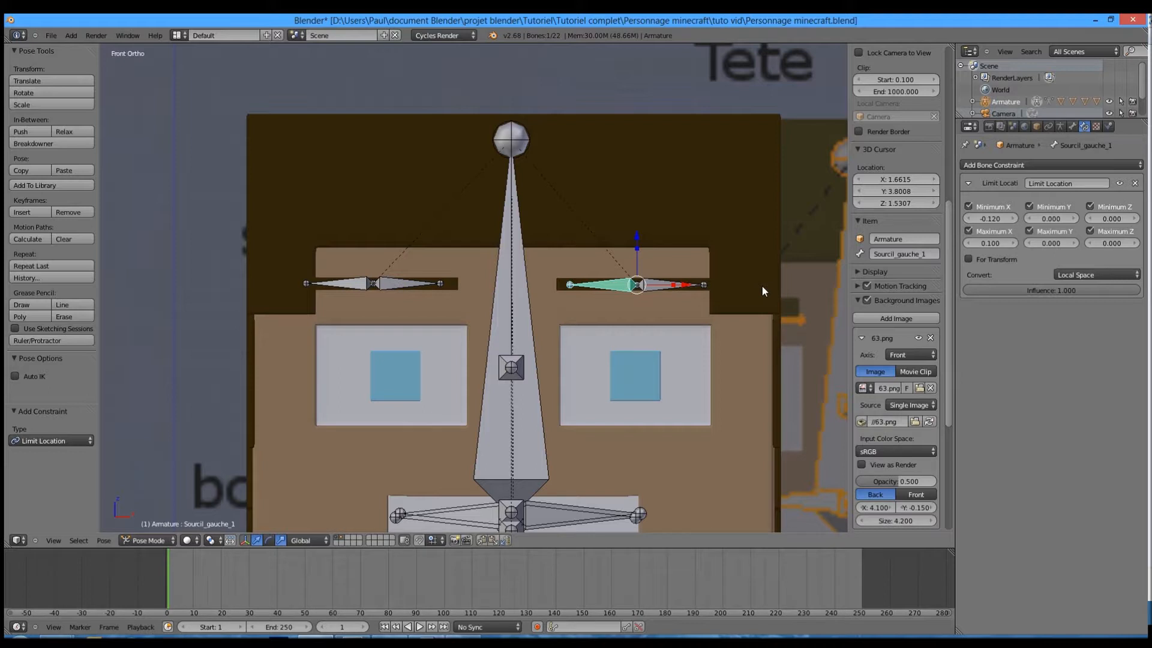
# Step: Try moving the Sourcil_gauche_1 bone to test its location limits, cancelling the move
pyautogui.press('g')
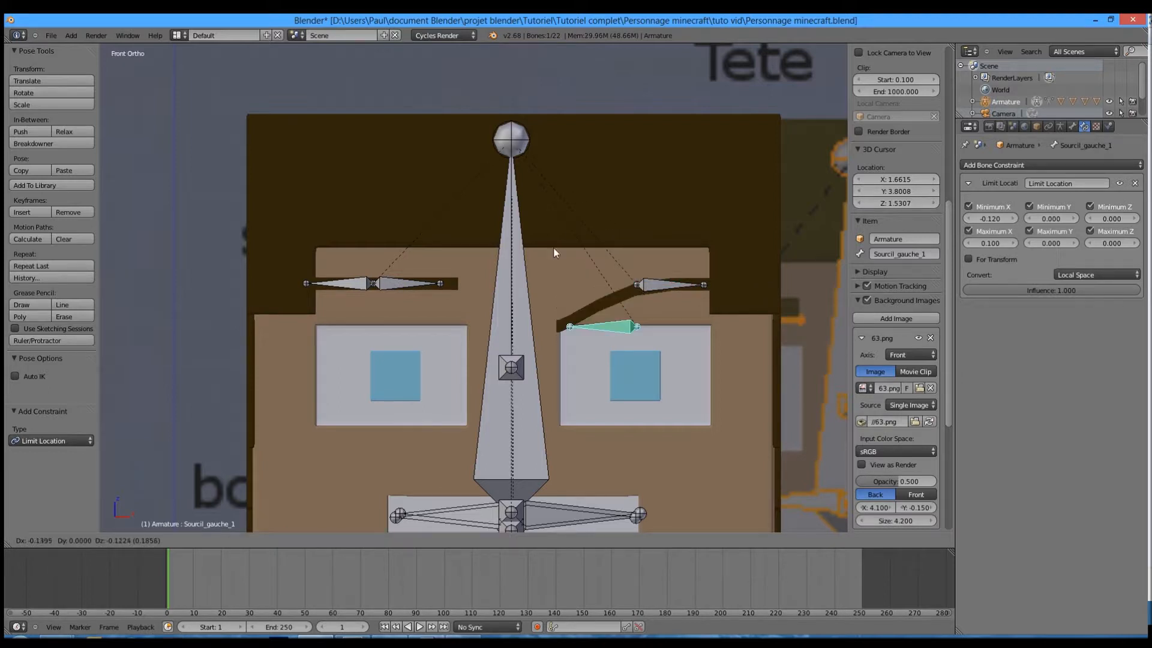
pyautogui.rightClick(545, 250)
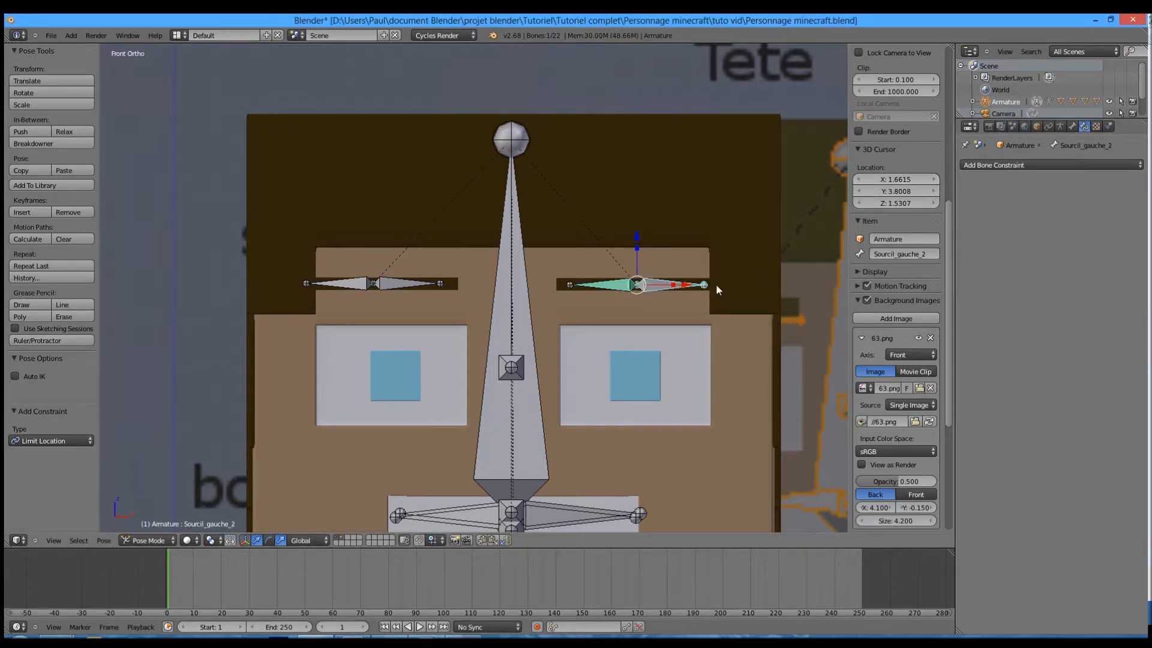
pyautogui.scroll(2, 759, 262)
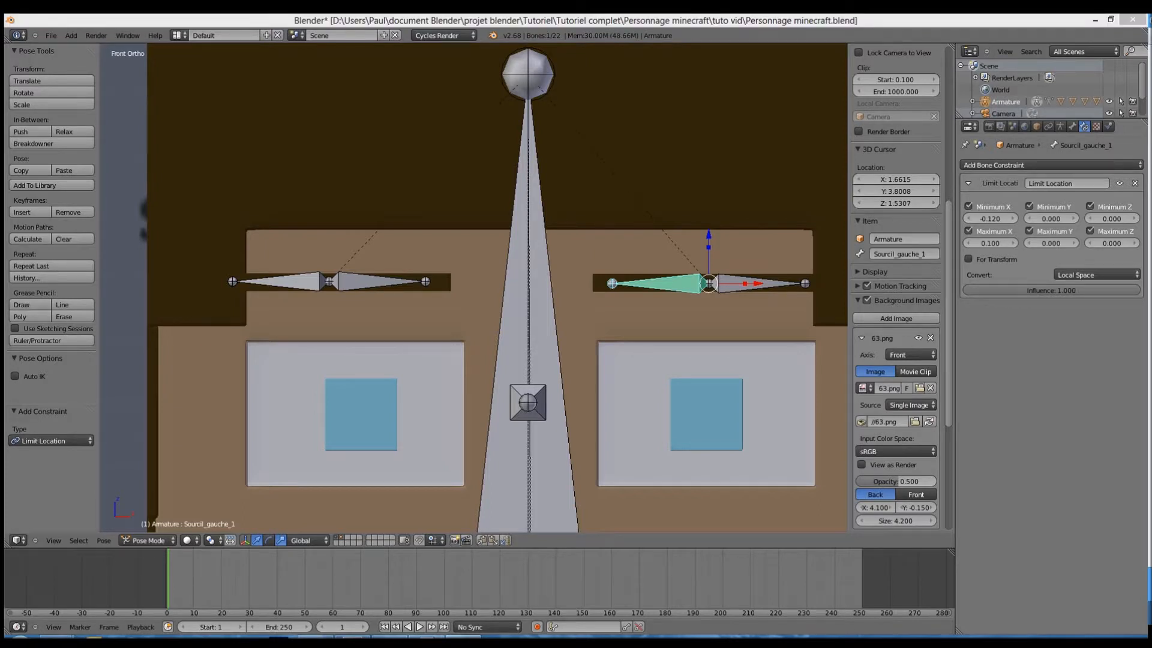
# Step: Add a Limit Location constraint to the yeux bone and enable all its minimum and maximum limits
pyautogui.rightClick(513, 398)
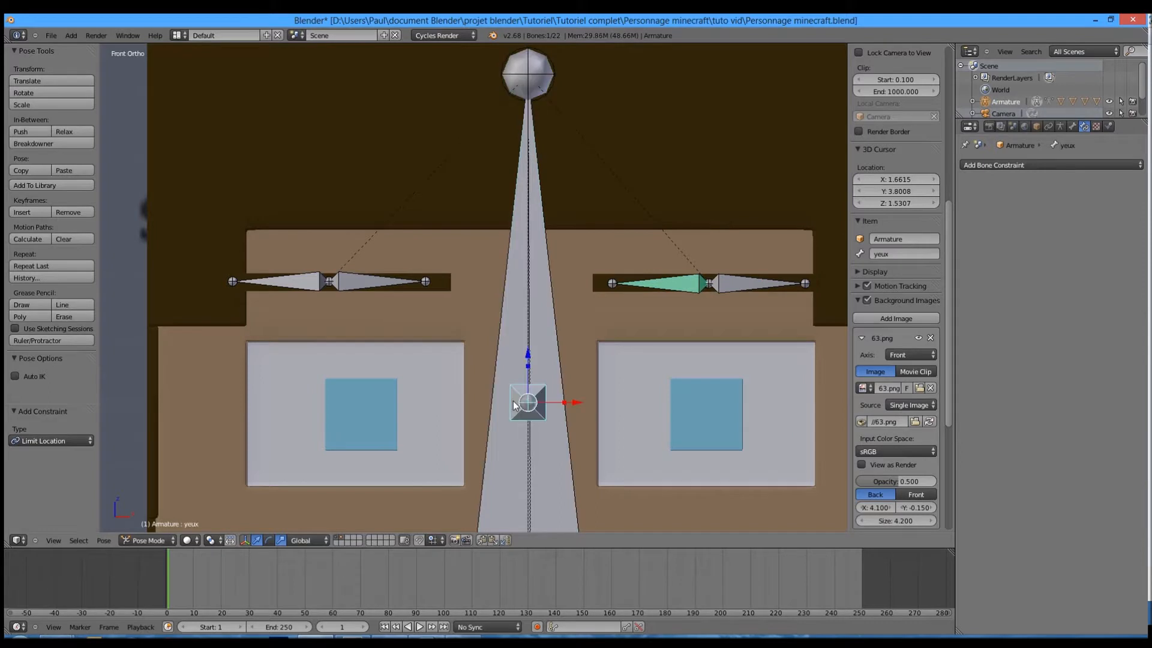
pyautogui.press('KP_3')
pyautogui.click(1002, 166)
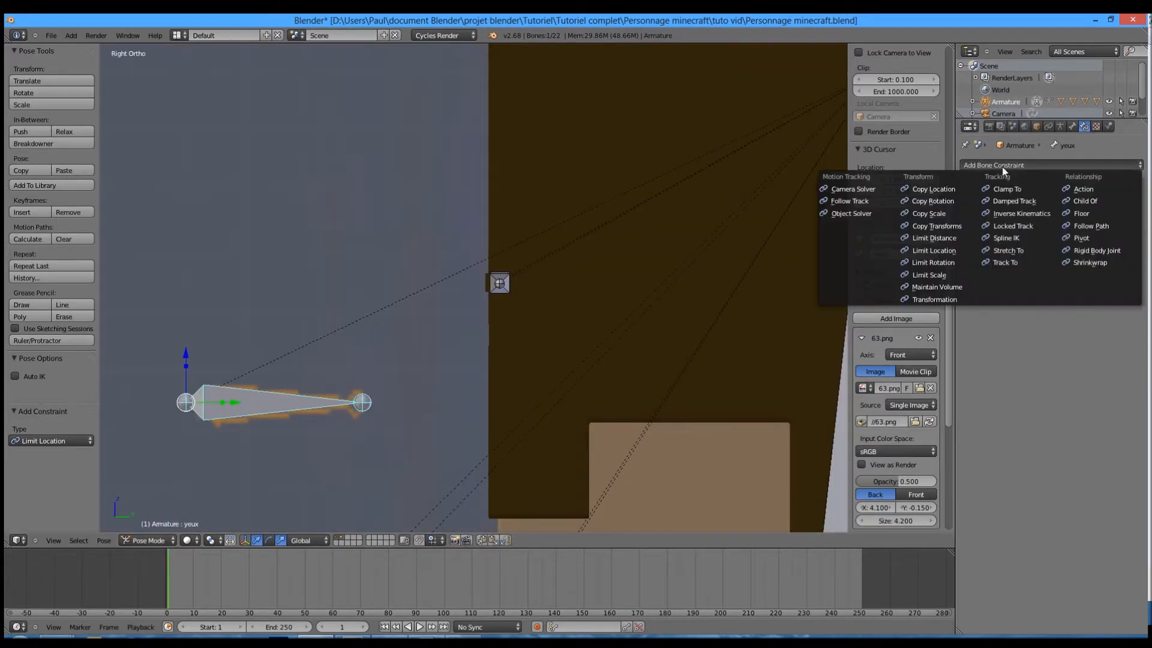
pyautogui.click(954, 255)
pyautogui.click(1015, 216)
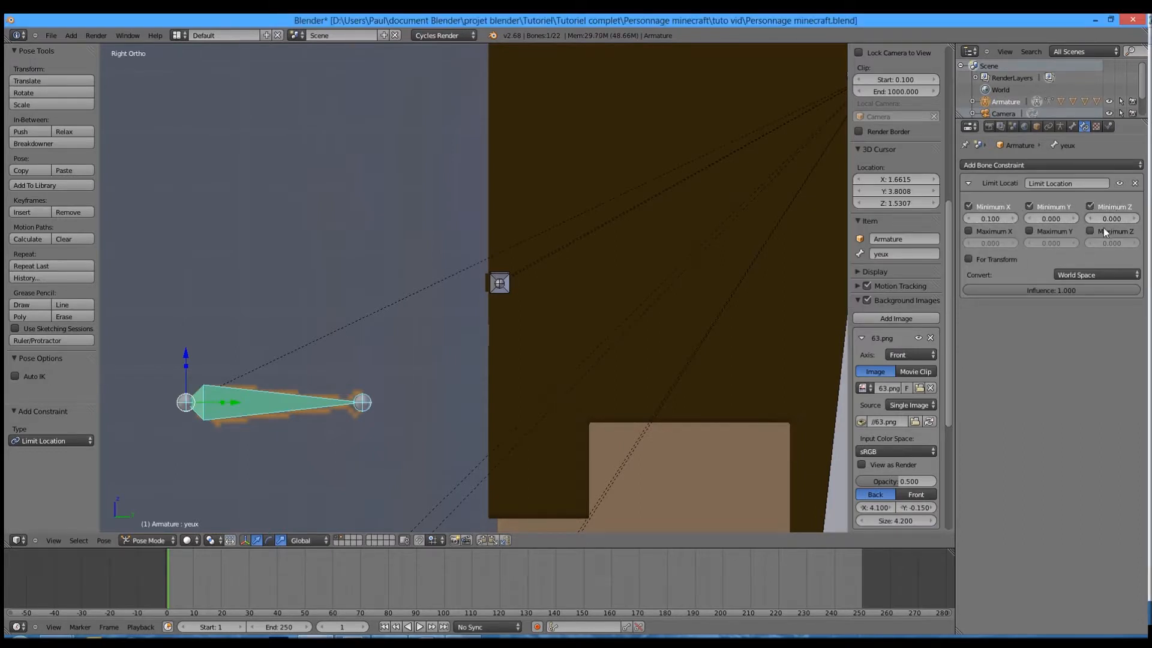
pyautogui.moveTo(1090, 231); pyautogui.dragTo(1007, 229)
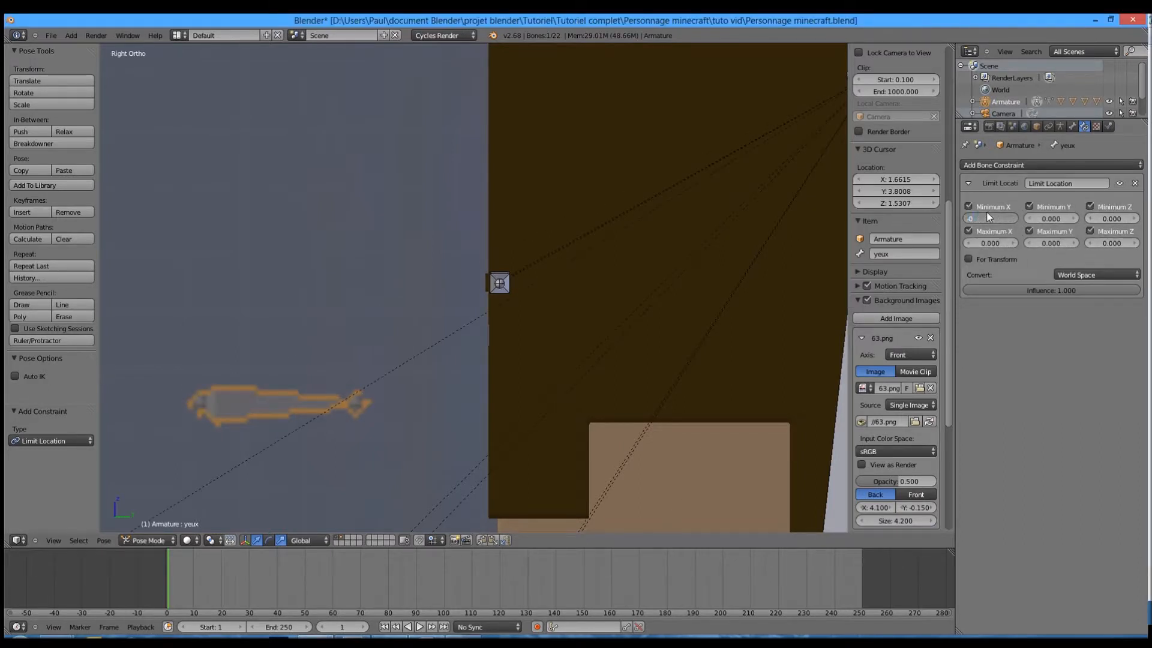
# Step: Set the yeux constraint to Minimum X -0.12, Minimum Z -0.05 and Maximum Z 0.05, converted to Local Space
pyautogui.press('Tab')
pyautogui.press('Tab')
pyautogui.press('Tab')
pyautogui.click(1103, 217)
pyautogui.write('-0.050')
pyautogui.press('Tab')
pyautogui.write('0.050')
pyautogui.press('Return')
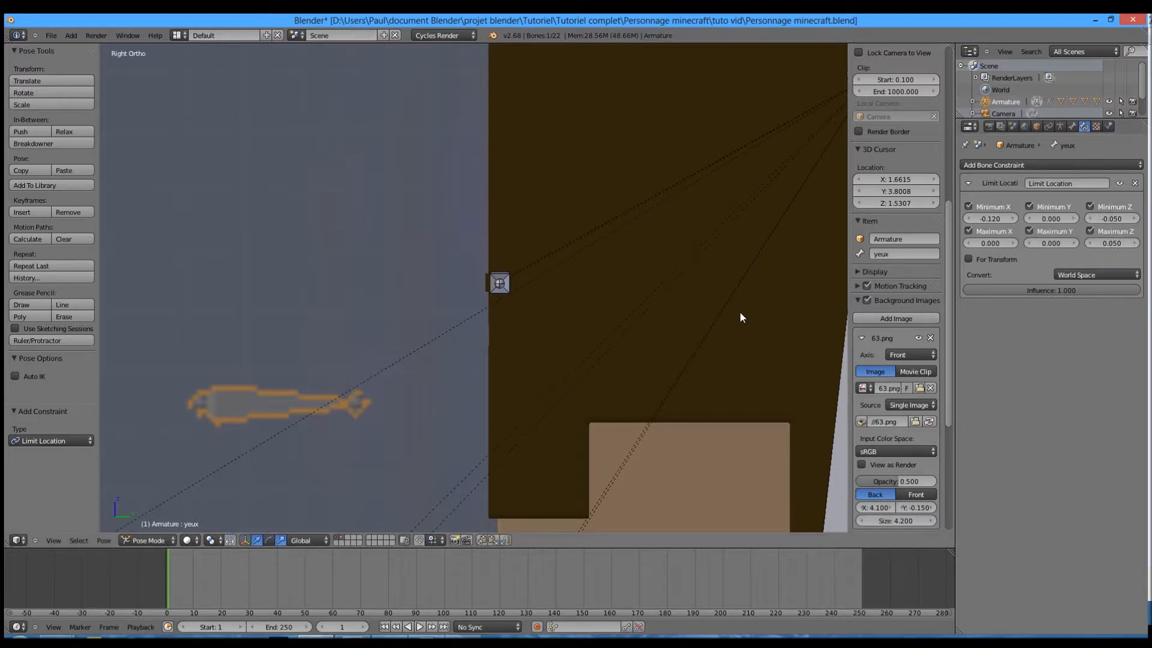
pyautogui.press('KP_1')
pyautogui.click(1097, 275)
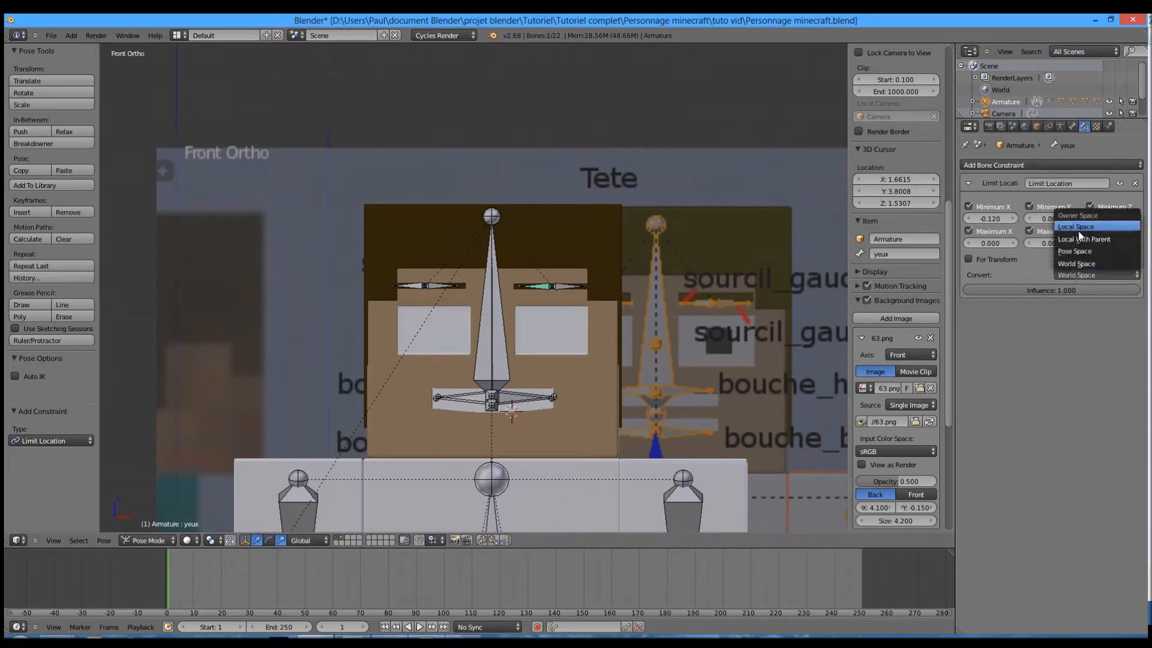
pyautogui.click(1083, 225)
# Step: Set the yeux constraint's Maximum X to 0.1, testing the eye movement before and after the change
pyautogui.scroll(1, 583, 367)
pyautogui.press('g')
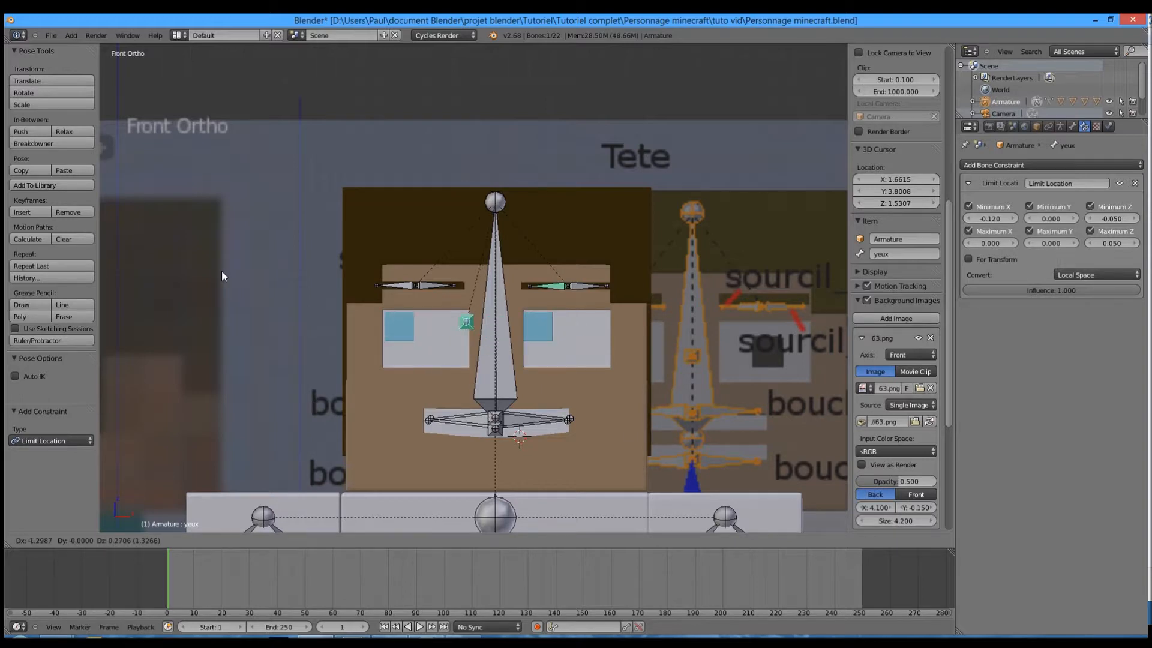
pyautogui.press('Escape')
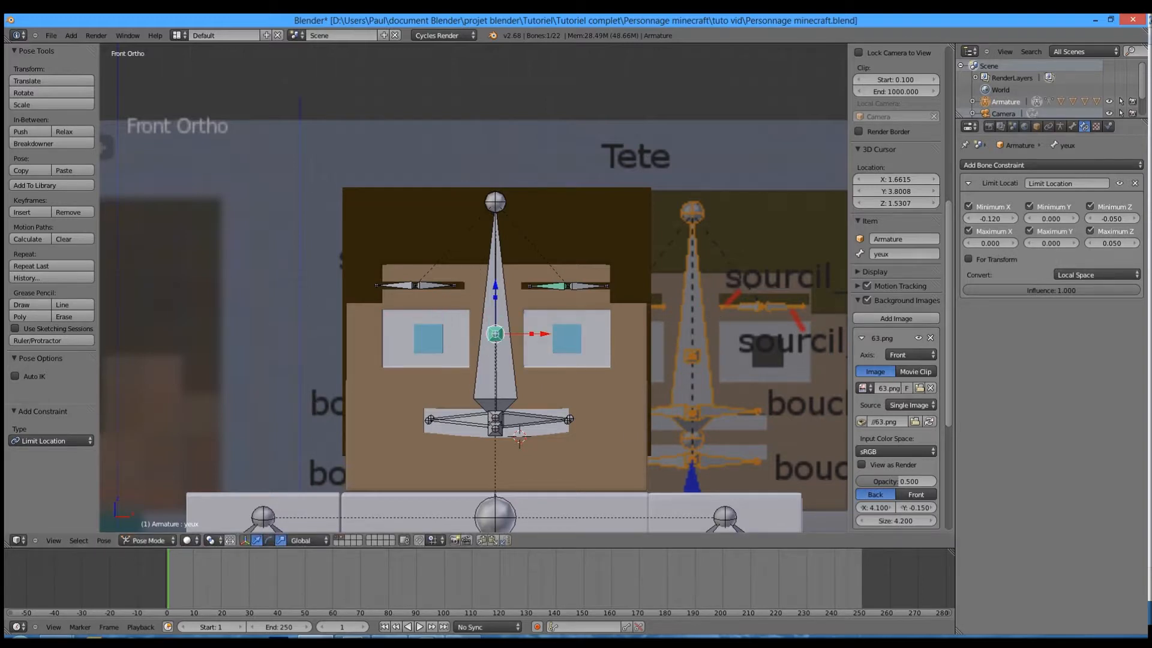
pyautogui.click(989, 243)
pyautogui.write('0.1')
pyautogui.press('Return')
pyautogui.press('g')
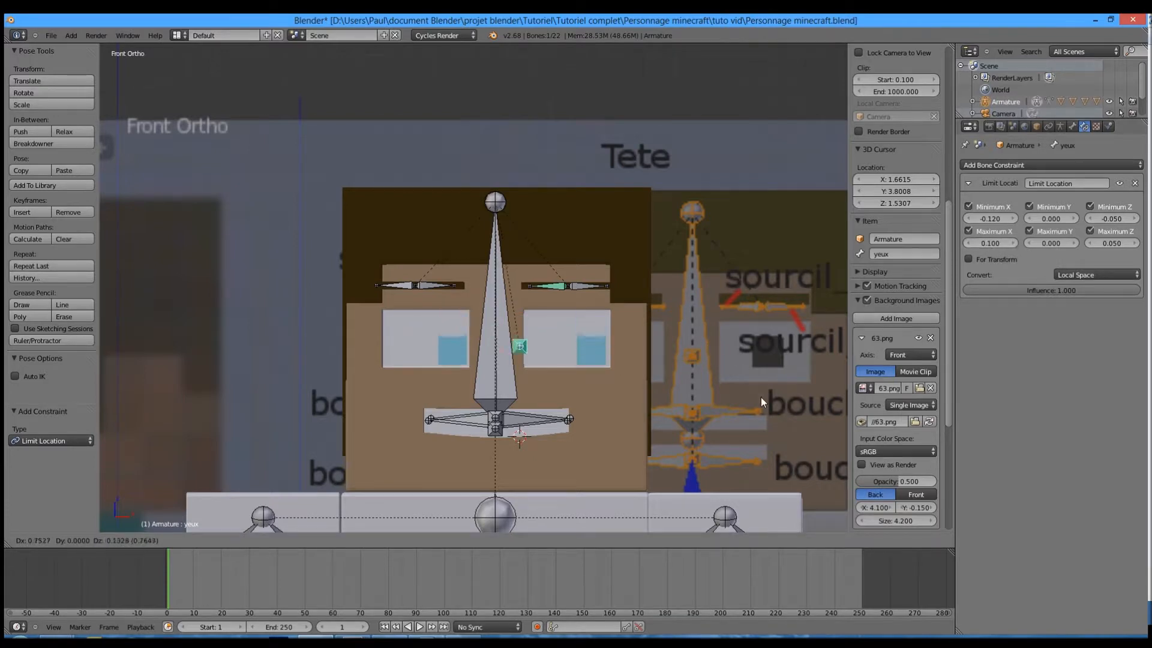
pyautogui.rightClick(761, 402)
# Step: Set the yeux constraint's Minimum X to -0.1 and test the eye movement again
pyautogui.click(992, 219)
pyautogui.write('-0.10')
pyautogui.press('Return')
pyautogui.press('g')
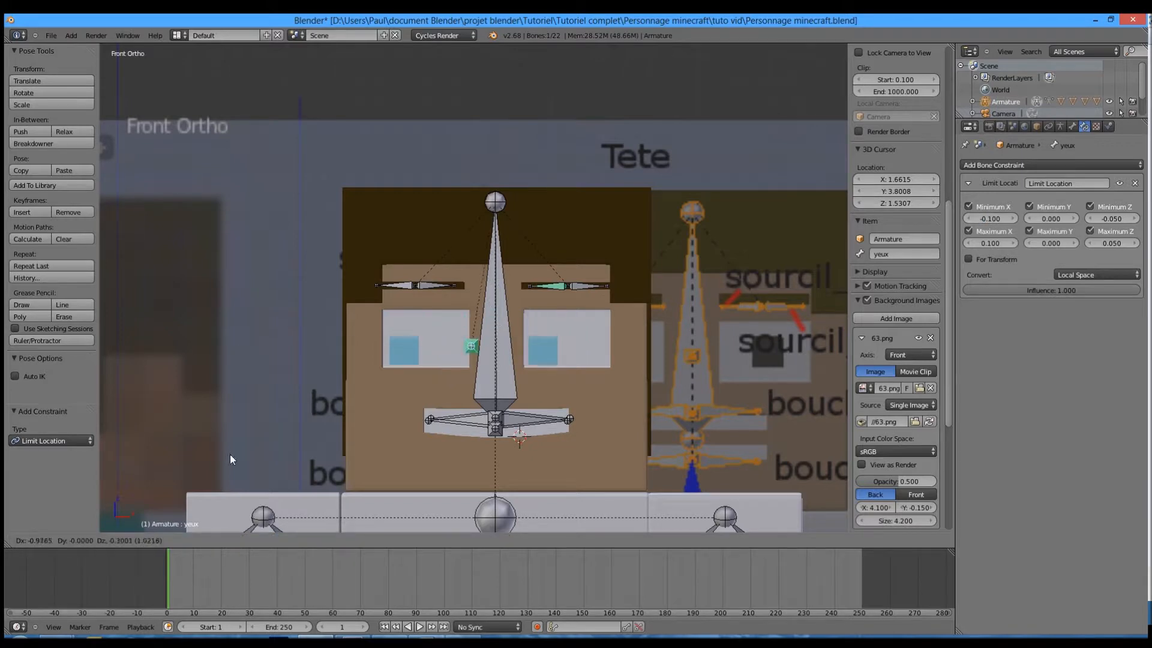
pyautogui.rightClick(434, 376)
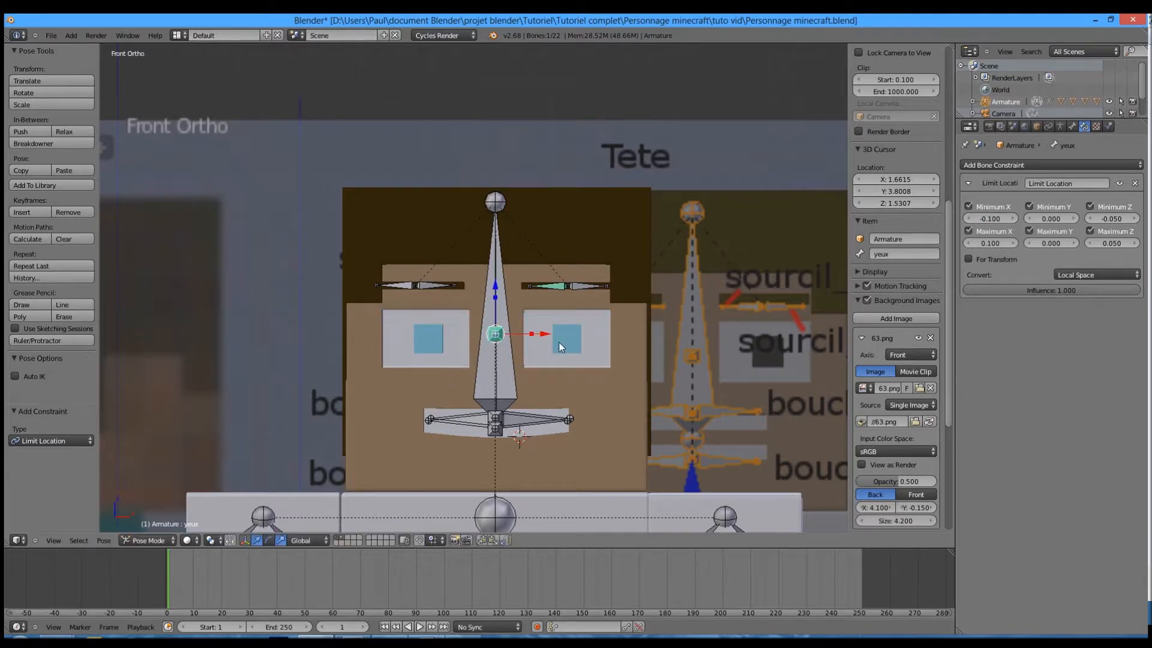
# Step: Try moving the Tete and yeux bones in turn to check how the face follows, cancelling each move
pyautogui.scroll(5, 573, 359)
pyautogui.scroll(-5, 572, 359)
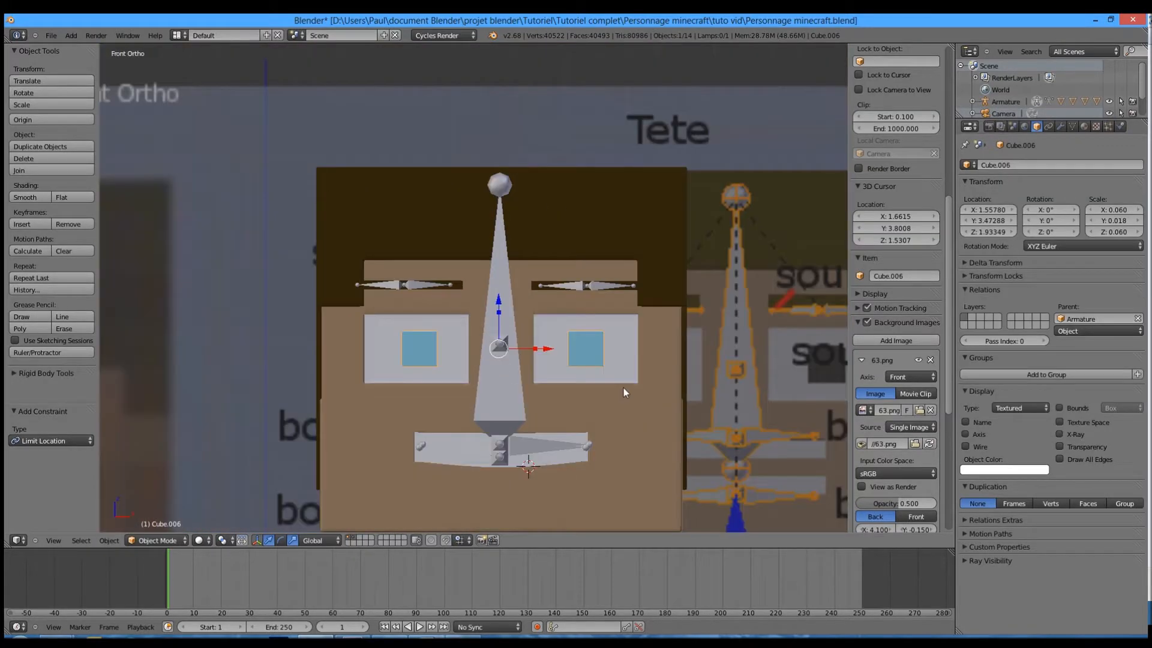
pyautogui.rightClick(540, 355)
pyautogui.press('g')
pyautogui.rightClick(502, 350)
pyautogui.rightClick(497, 338)
pyautogui.press('g')
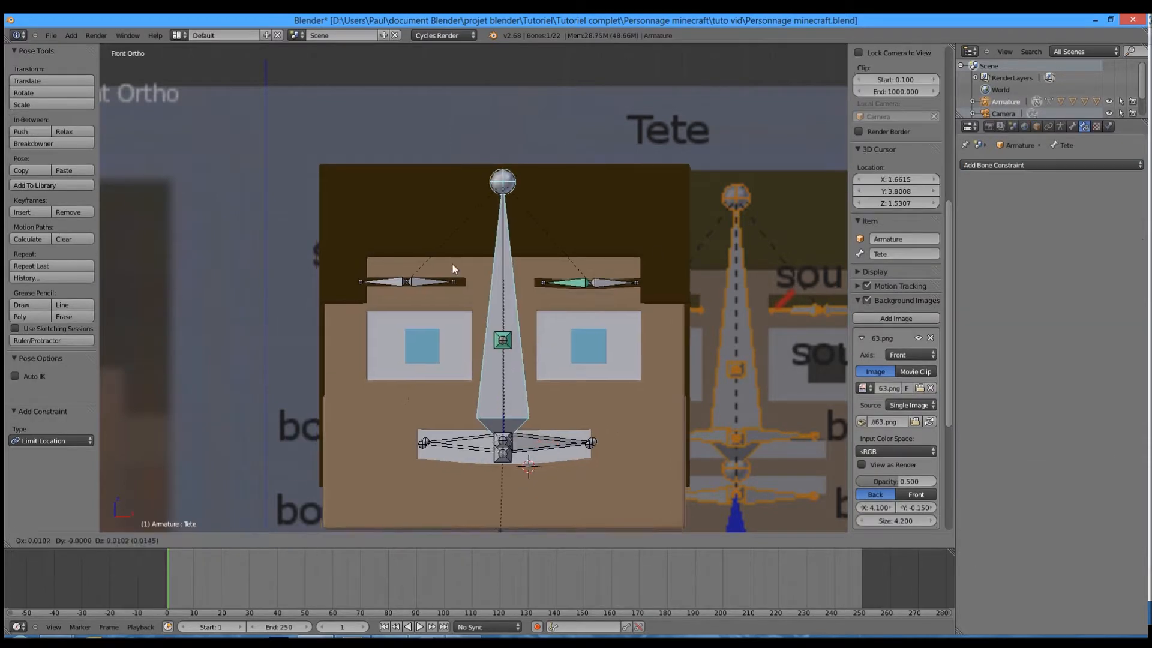
pyautogui.rightClick(435, 363)
pyautogui.rightClick(499, 343)
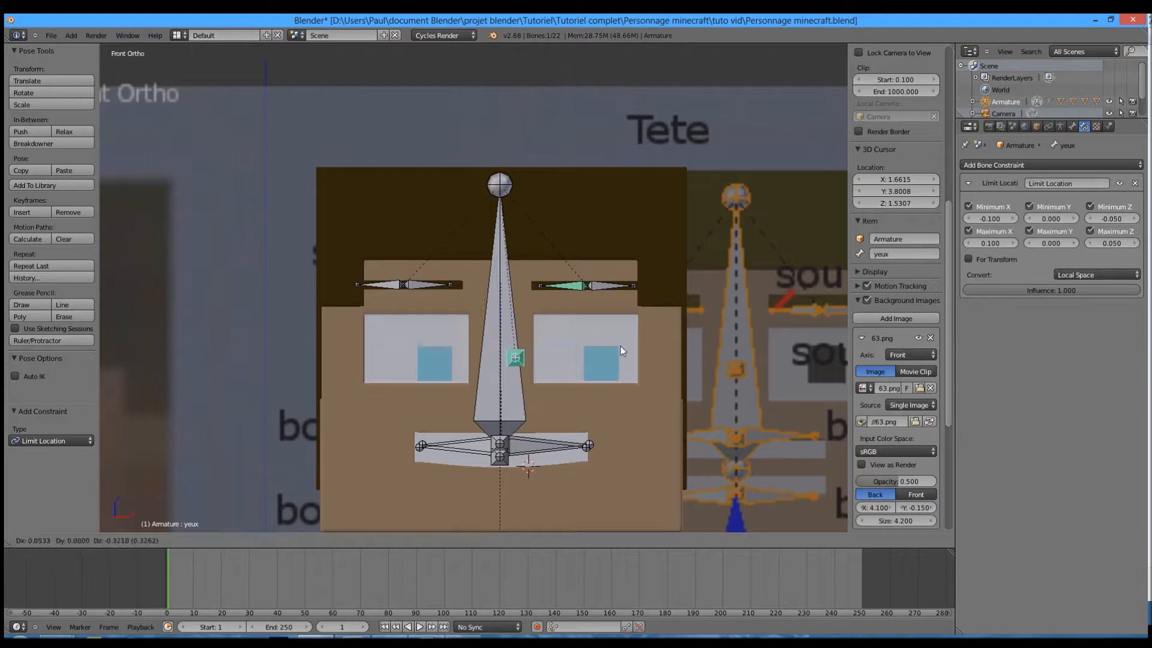
pyautogui.rightClick(516, 308)
pyautogui.press('g')
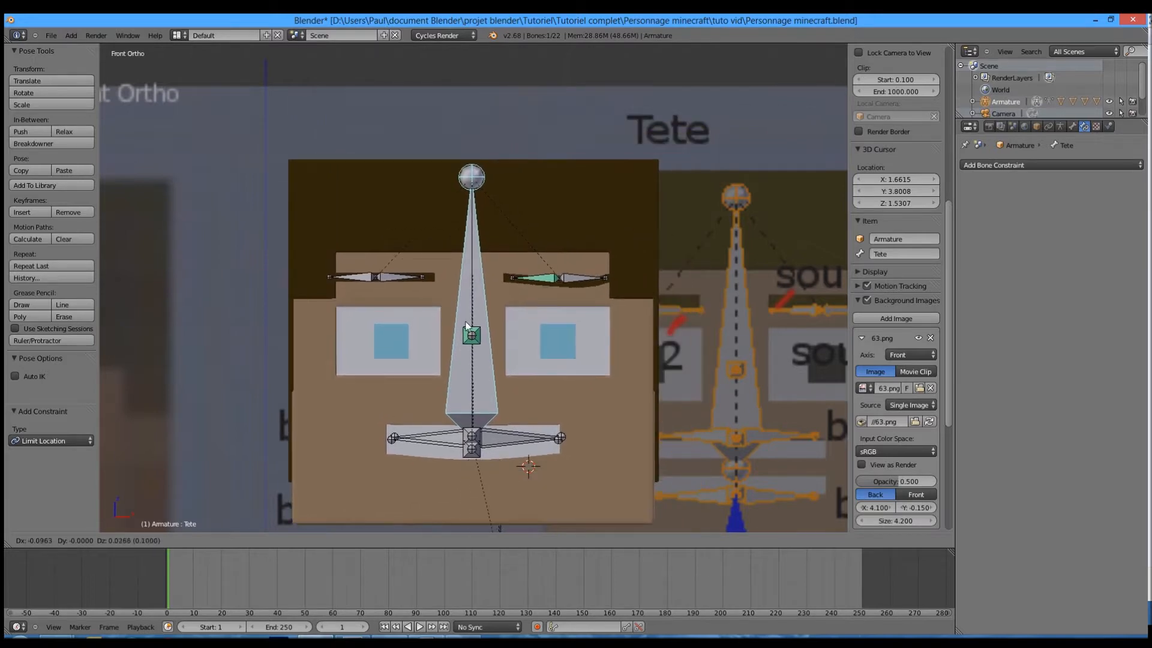
pyautogui.rightClick(527, 318)
# Step: Open the eyebrow mesh in Edit Mode with its vertex groups shown and nothing selected
pyautogui.scroll(5, 544, 289)
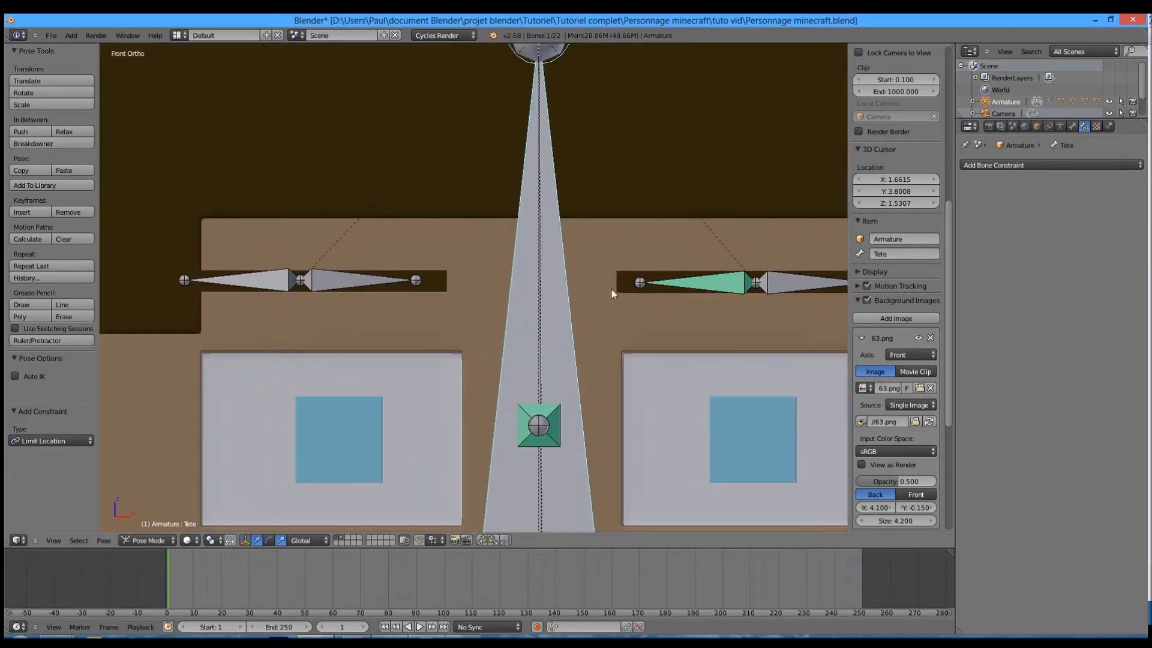
pyautogui.rightClick(620, 283)
pyautogui.click(1072, 126)
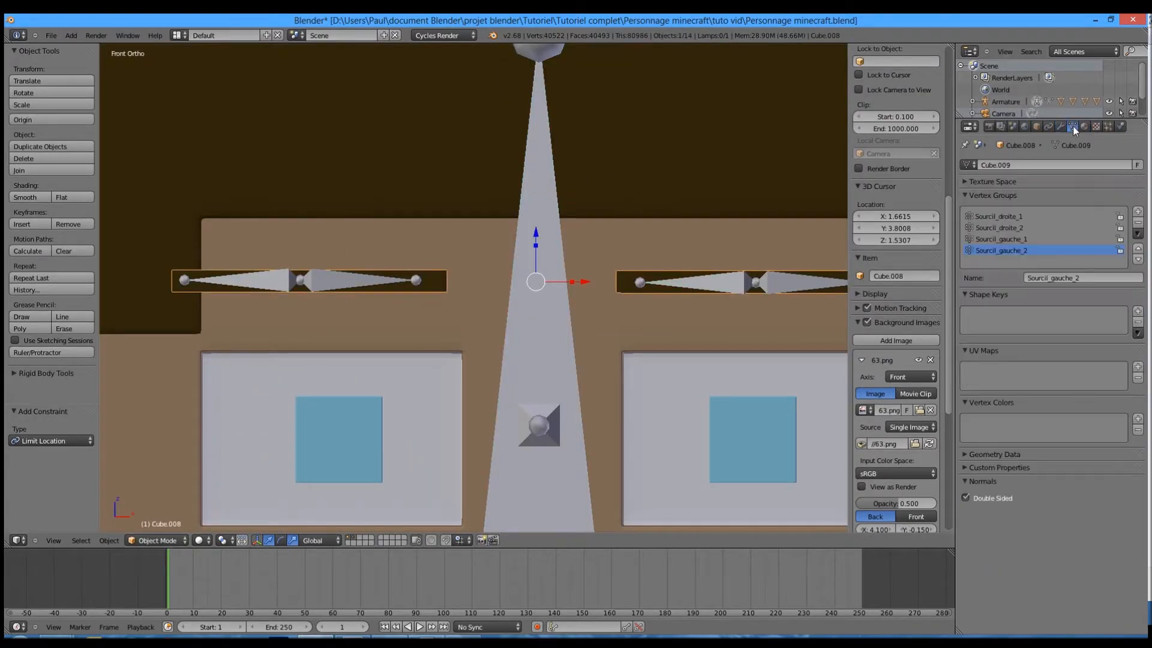
pyautogui.press('Tab')
pyautogui.scroll(-2, 717, 289)
pyautogui.press('a')
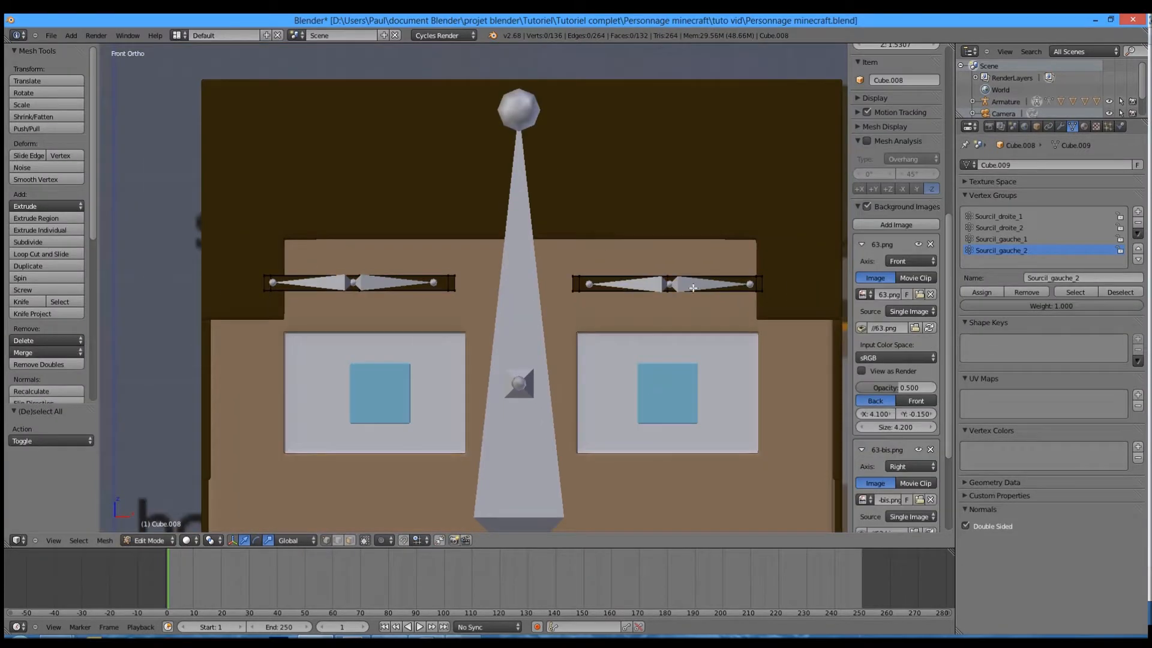
# Step: Select the outer half of the character's right eyebrow in wireframe and assign it to the Sourcil_droite_1 vertex group
pyautogui.click(996, 217)
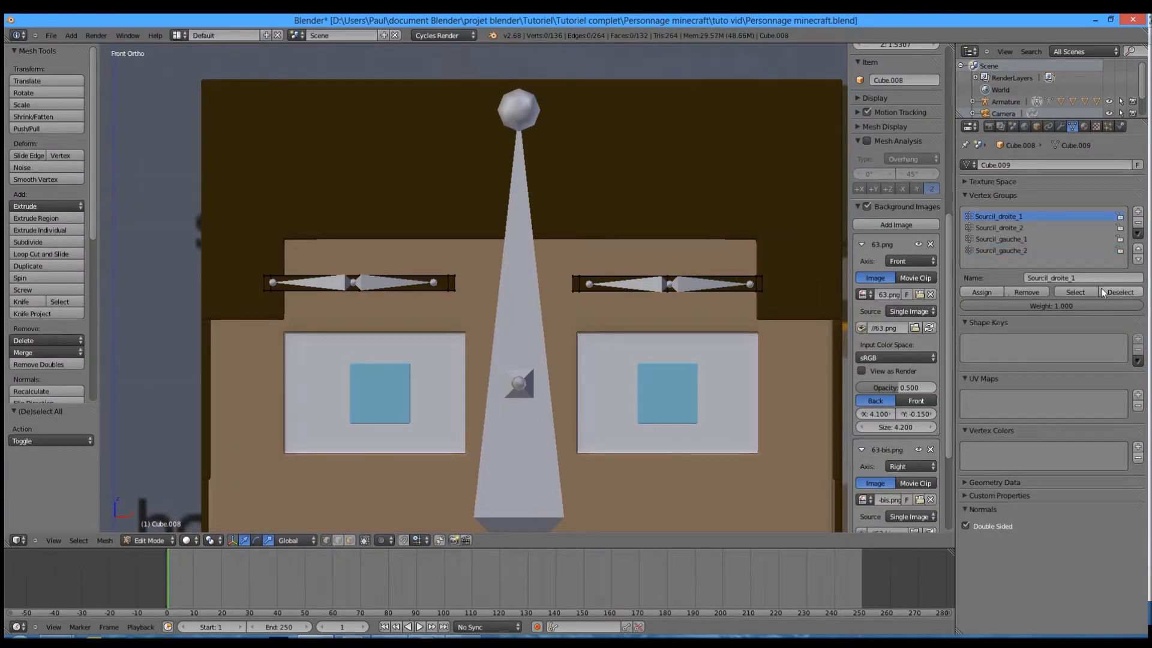
pyautogui.click(1091, 290)
pyautogui.press('z')
pyautogui.press('b')
pyautogui.moveTo(278, 264); pyautogui.dragTo(367, 307)
pyautogui.click(976, 290)
pyautogui.press('a')
pyautogui.click(987, 265)
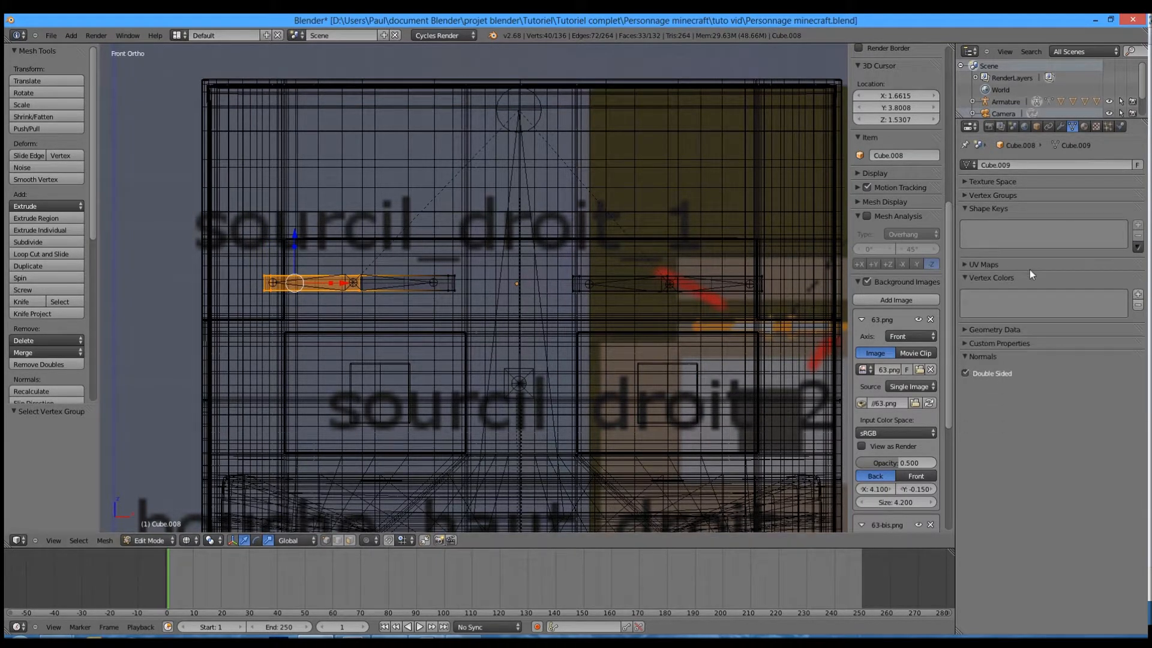
# Step: Check which vertices belong to the Sourcil_droite_1, Sourcil_droite_2 and Sourcil_gauche_1 groups by selecting each group in turn
pyautogui.click(1012, 193)
pyautogui.scroll(-3, 894, 263)
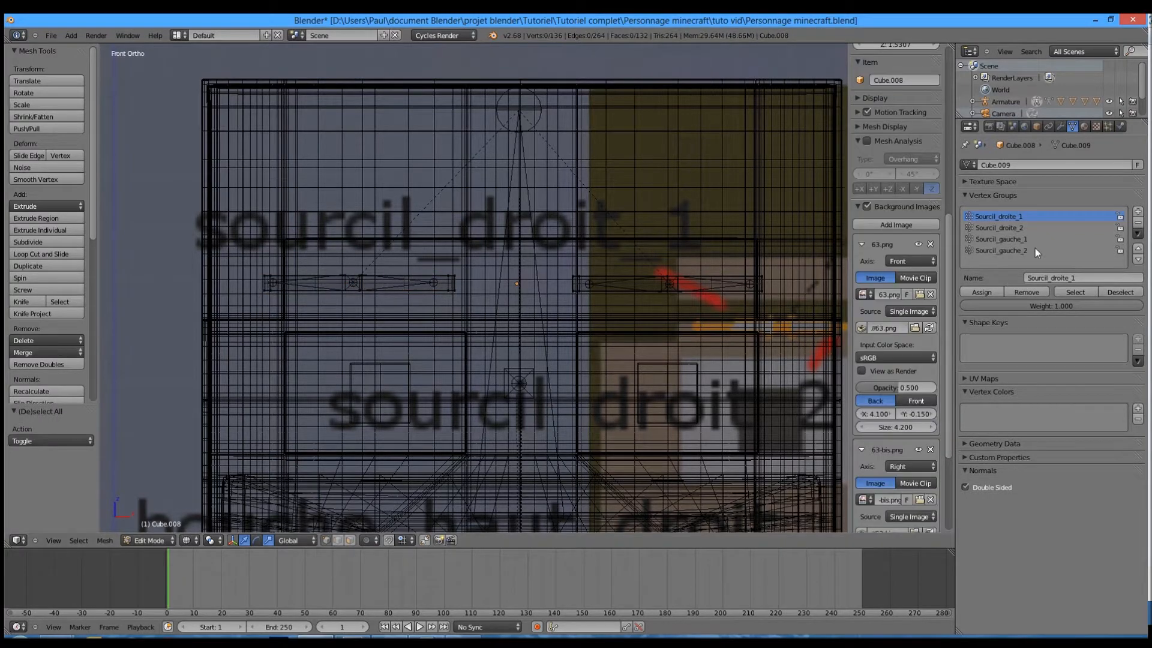
pyautogui.click(1074, 293)
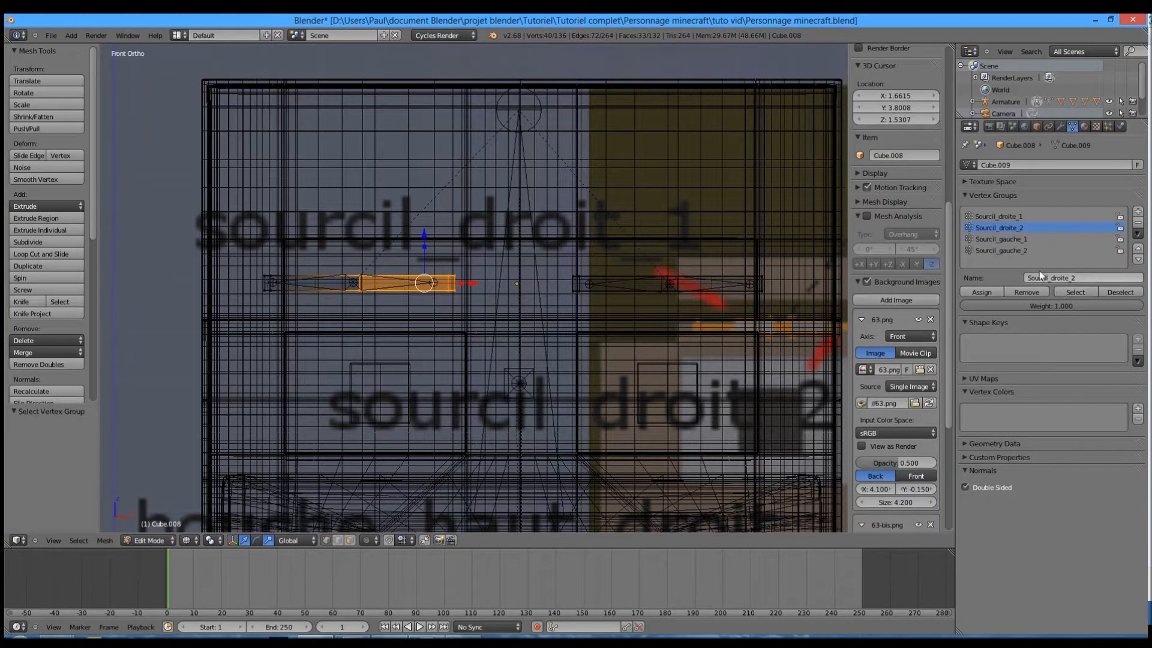
pyautogui.click(993, 195)
pyautogui.click(1012, 199)
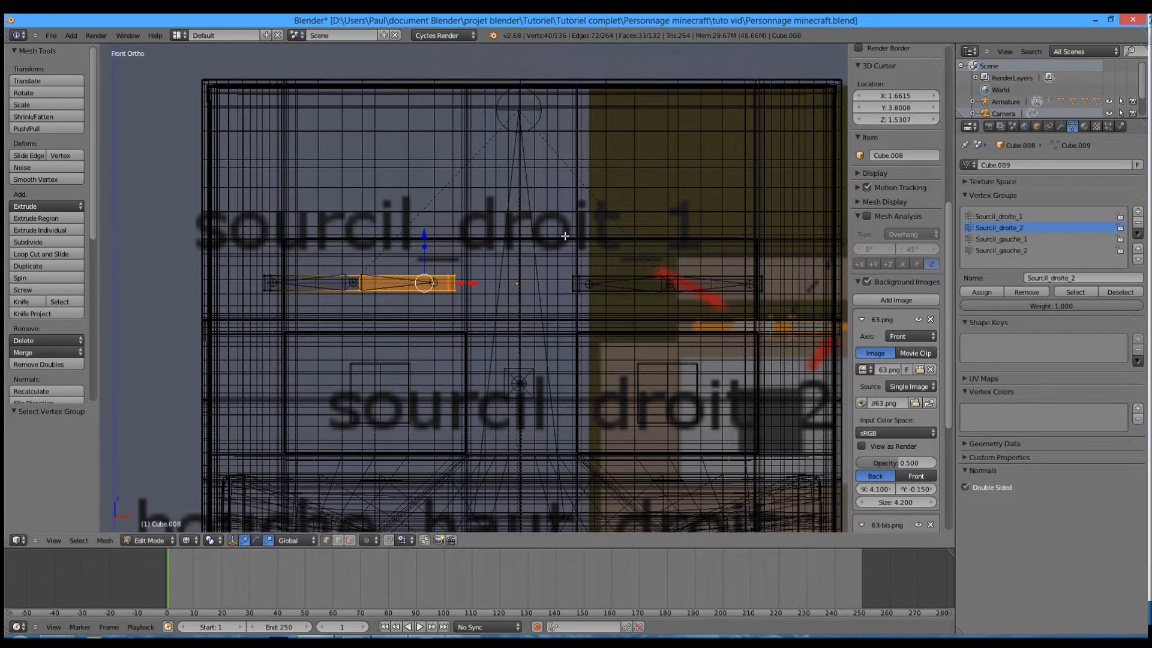
pyautogui.press('a')
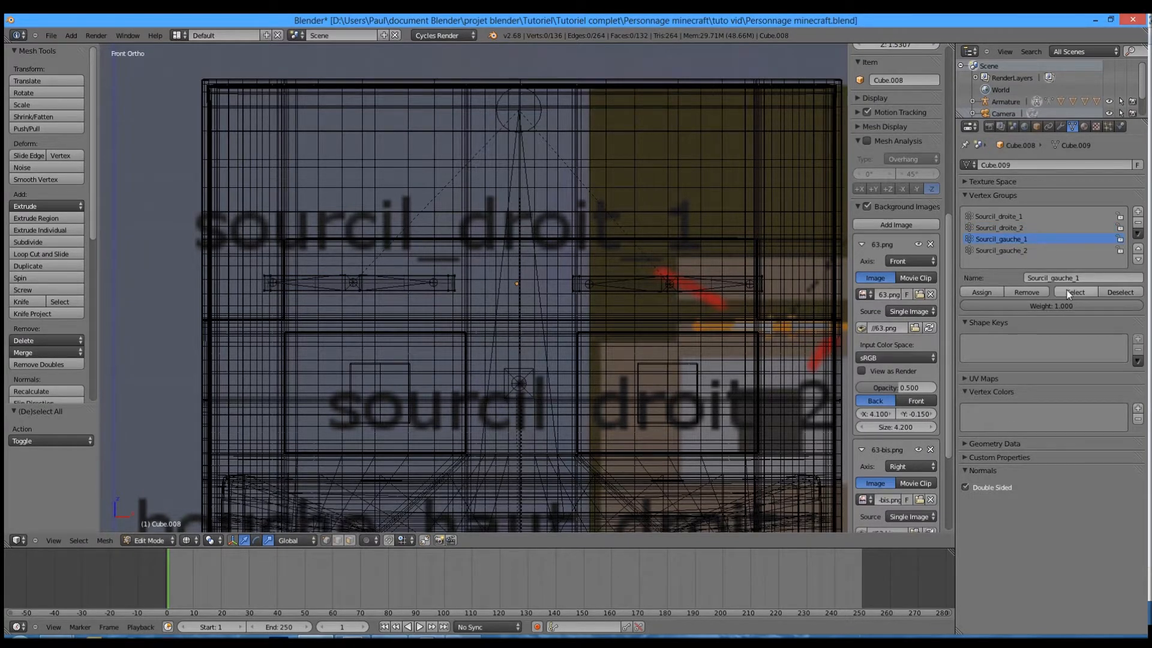
pyautogui.click(1067, 290)
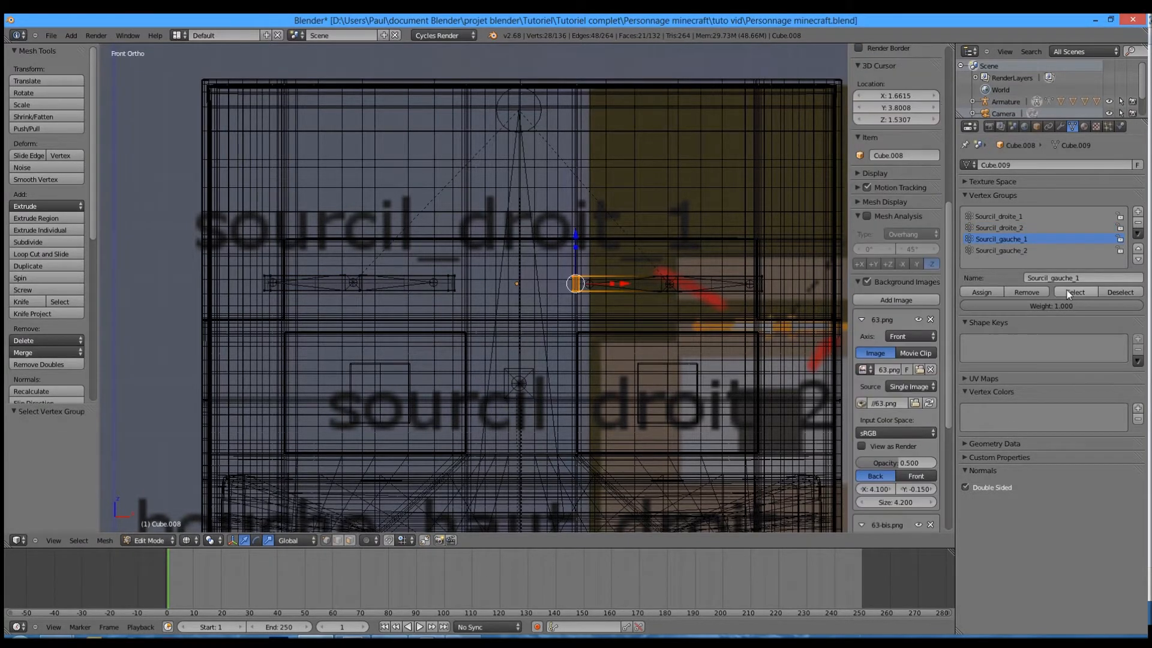
# Step: Assign the outer half of the left eyebrow to the Sourcil_gauche_2 vertex group and return to solid Object Mode
pyautogui.click(1004, 250)
pyautogui.press('a')
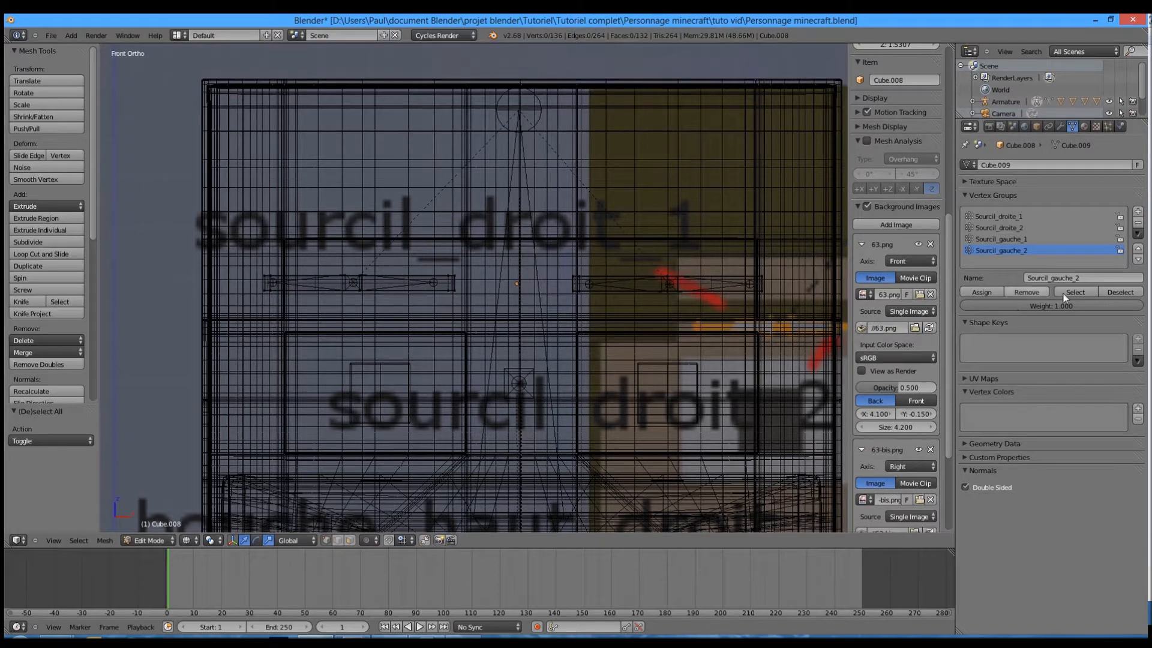
pyautogui.click(1071, 293)
pyautogui.press('b')
pyautogui.moveTo(654, 255); pyautogui.dragTo(791, 313)
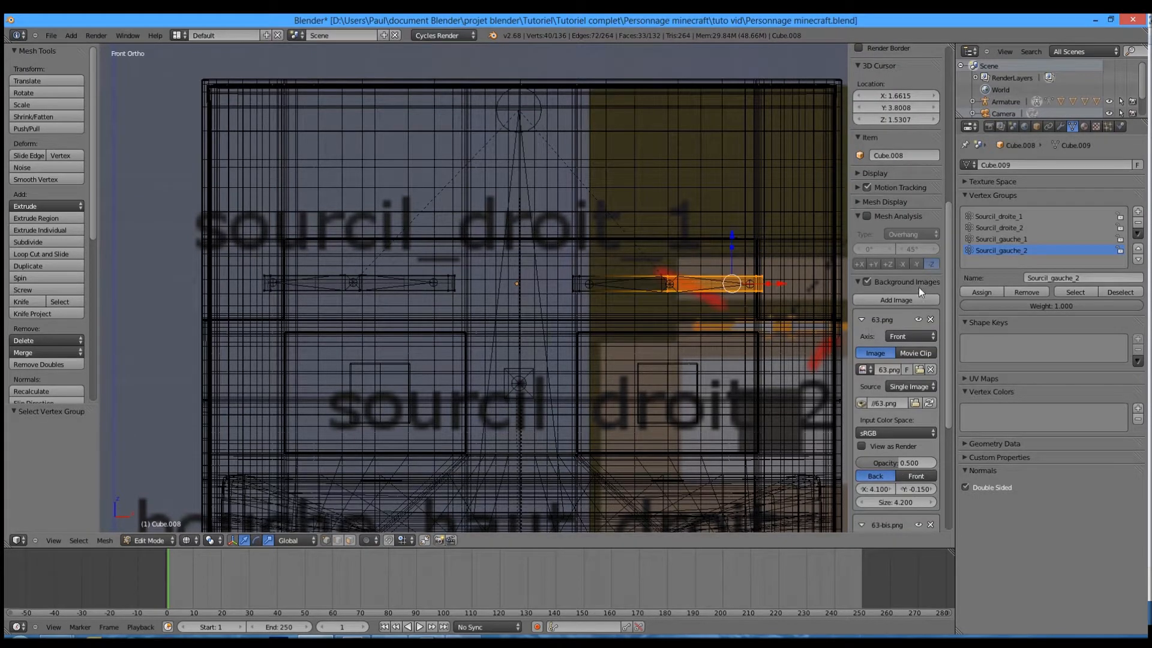
pyautogui.click(985, 291)
pyautogui.press('Tab')
pyautogui.press('z')
# Step: Test rotating the Sourcil_gauche_1 bone and moving the Tete bone, cancelling both transforms
pyautogui.rightClick(648, 286)
pyautogui.press('r')
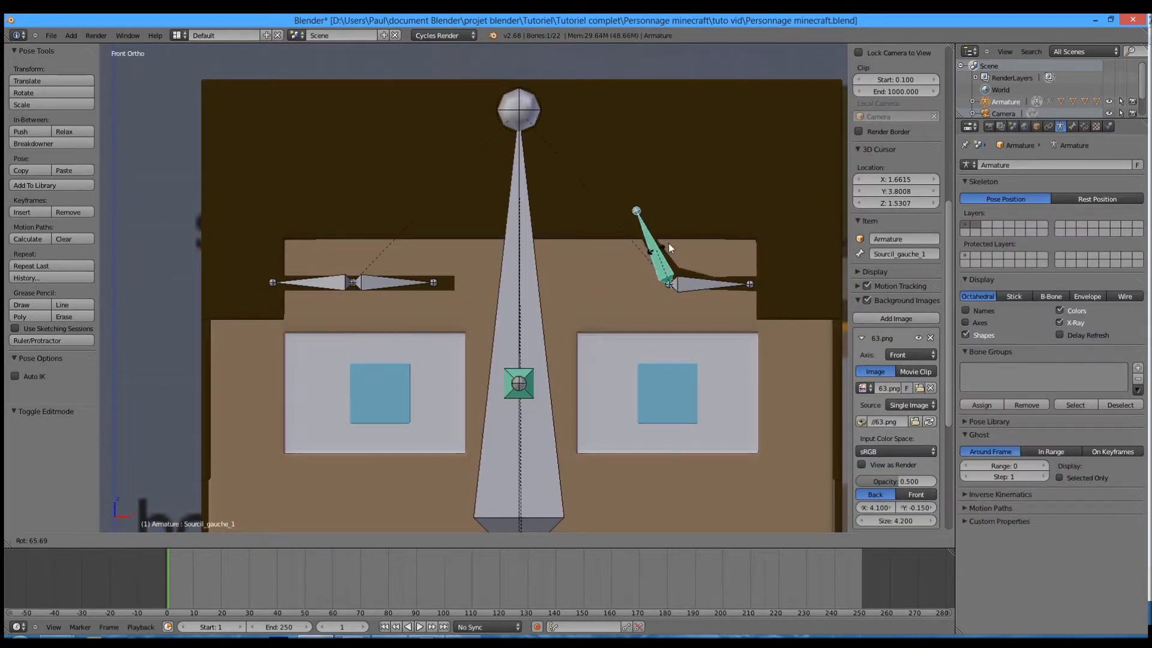
pyautogui.rightClick(647, 265)
pyautogui.rightClick(529, 326)
pyautogui.press('g')
pyautogui.rightClick(642, 243)
# Step: Delete the bone constraint from Sourcil_gauche_1
pyautogui.rightClick(642, 293)
pyautogui.click(1073, 127)
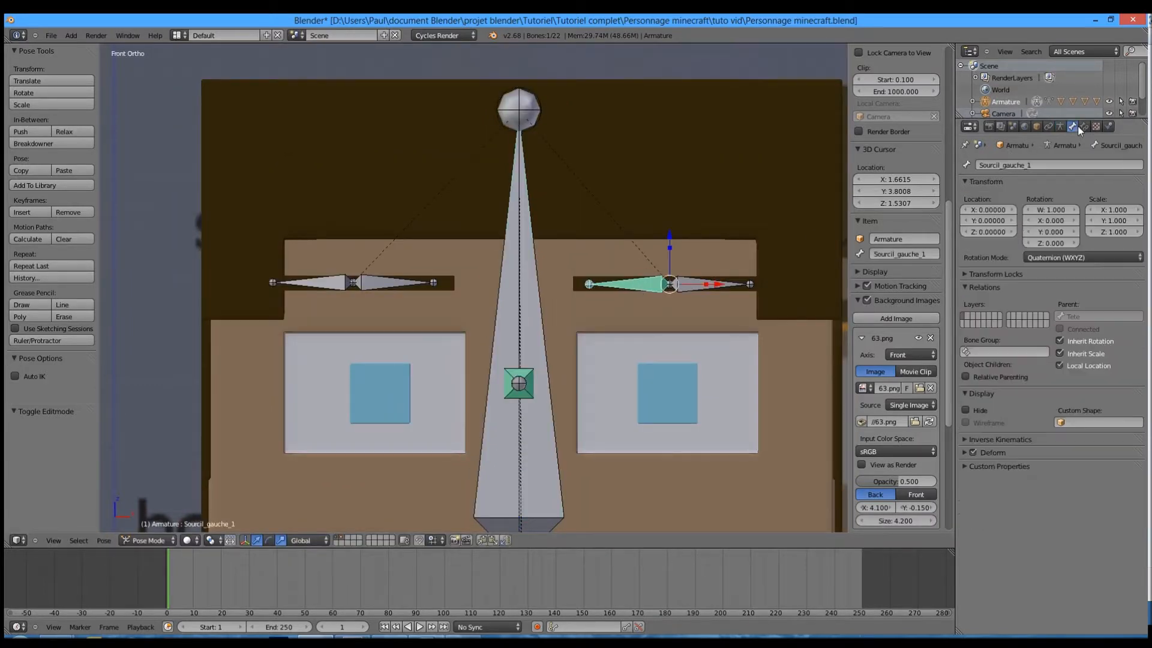
pyautogui.click(1084, 127)
pyautogui.click(1135, 183)
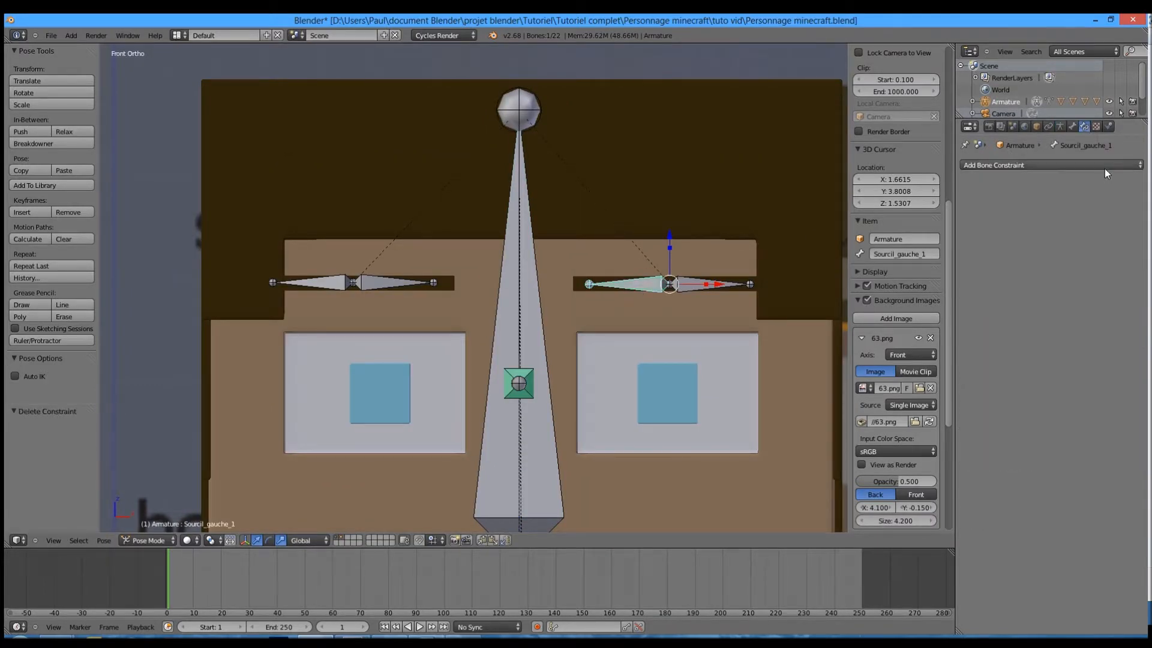
# Step: Lock the location and scale of Sourcil_gauche_1 on all axes and test its rotation
pyautogui.click(1060, 127)
pyautogui.click(1073, 127)
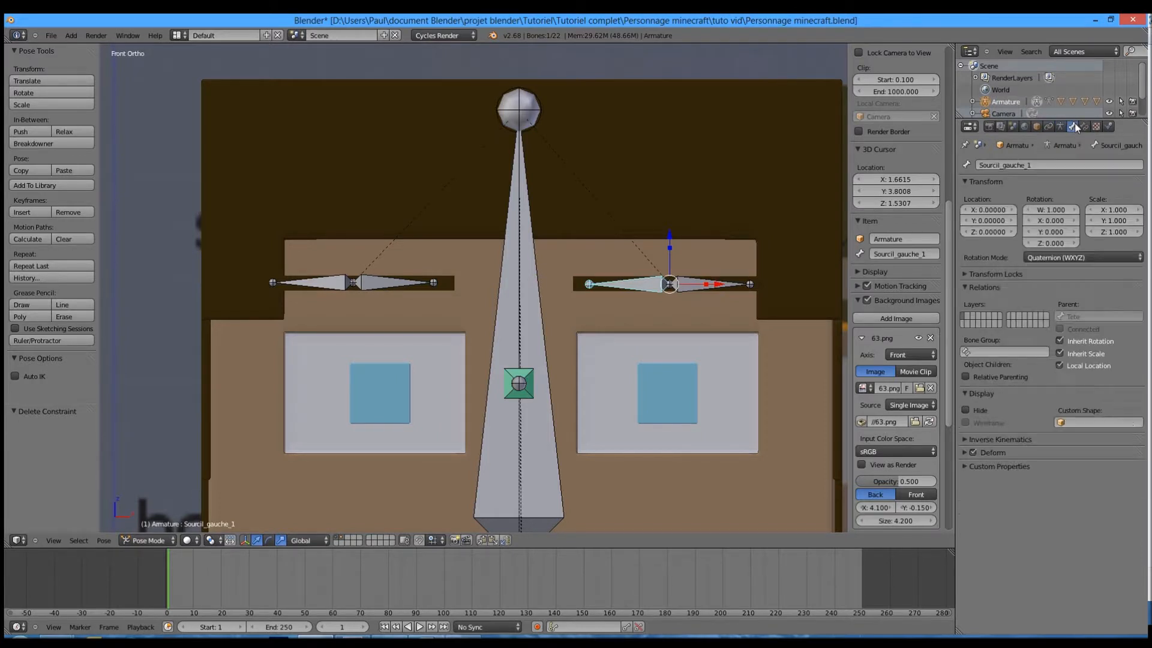
pyautogui.click(984, 273)
pyautogui.moveTo(1008, 301); pyautogui.dragTo(1011, 327)
pyautogui.click(1118, 301)
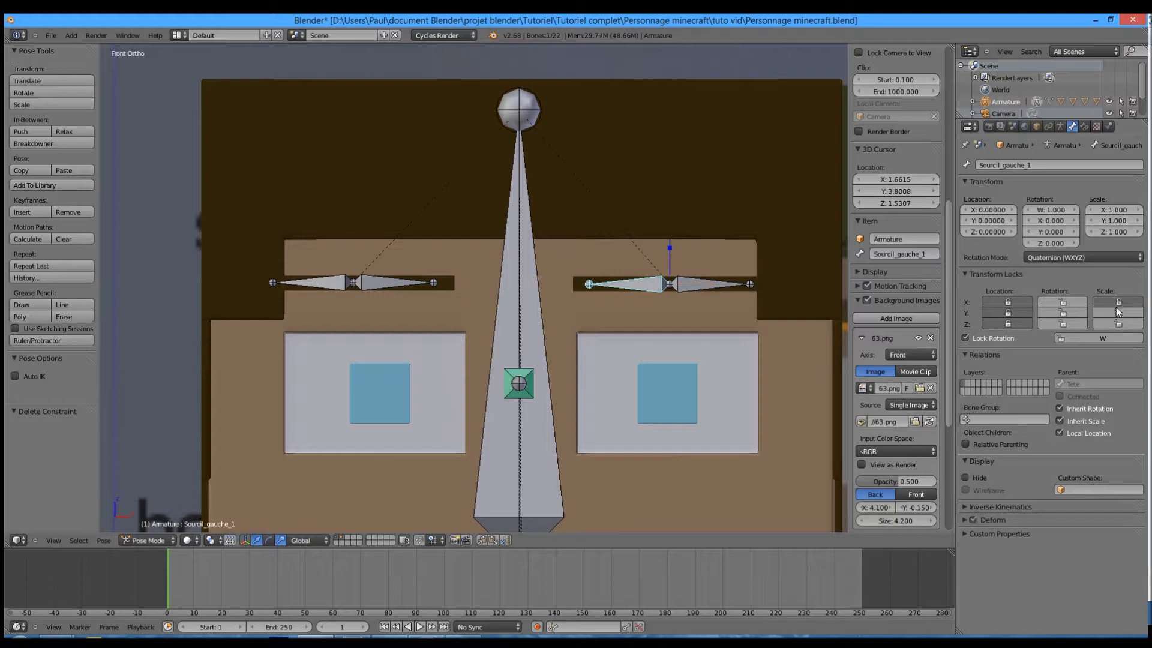
pyautogui.click(1119, 312)
pyautogui.click(1118, 323)
pyautogui.press('r')
pyautogui.rightClick(715, 321)
pyautogui.press('r')
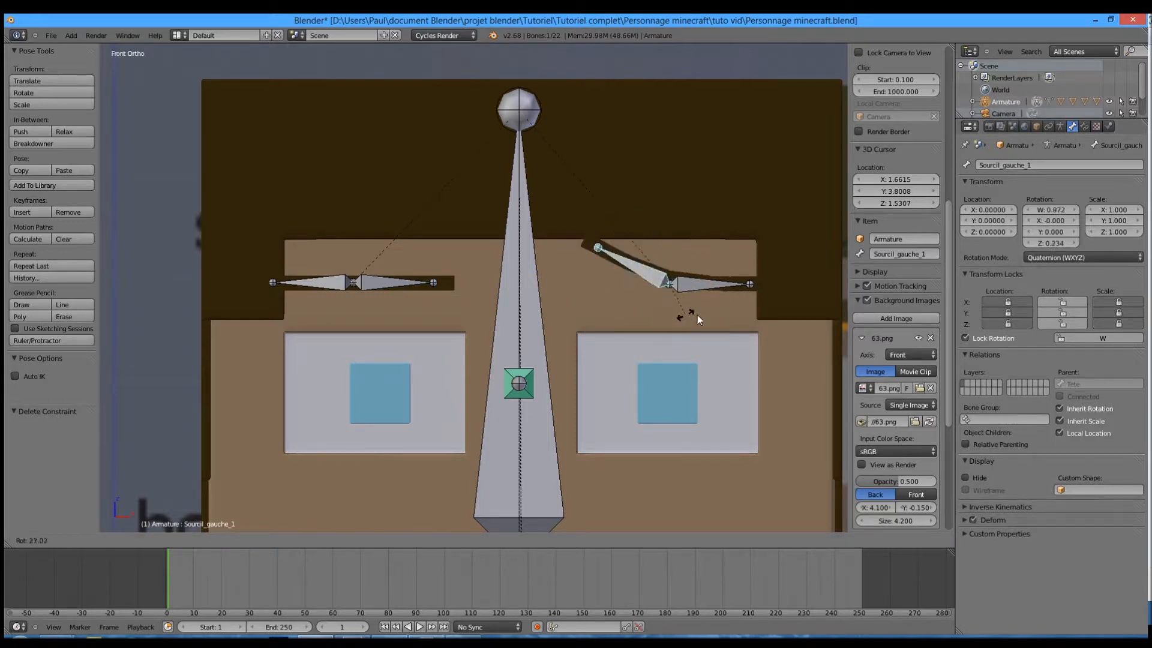
pyautogui.rightClick(697, 314)
# Step: Test rotating Sourcil_gauche_2, cancel it, and lock that bone's location and scale
pyautogui.rightClick(691, 289)
pyautogui.press('r')
pyautogui.rightClick(713, 318)
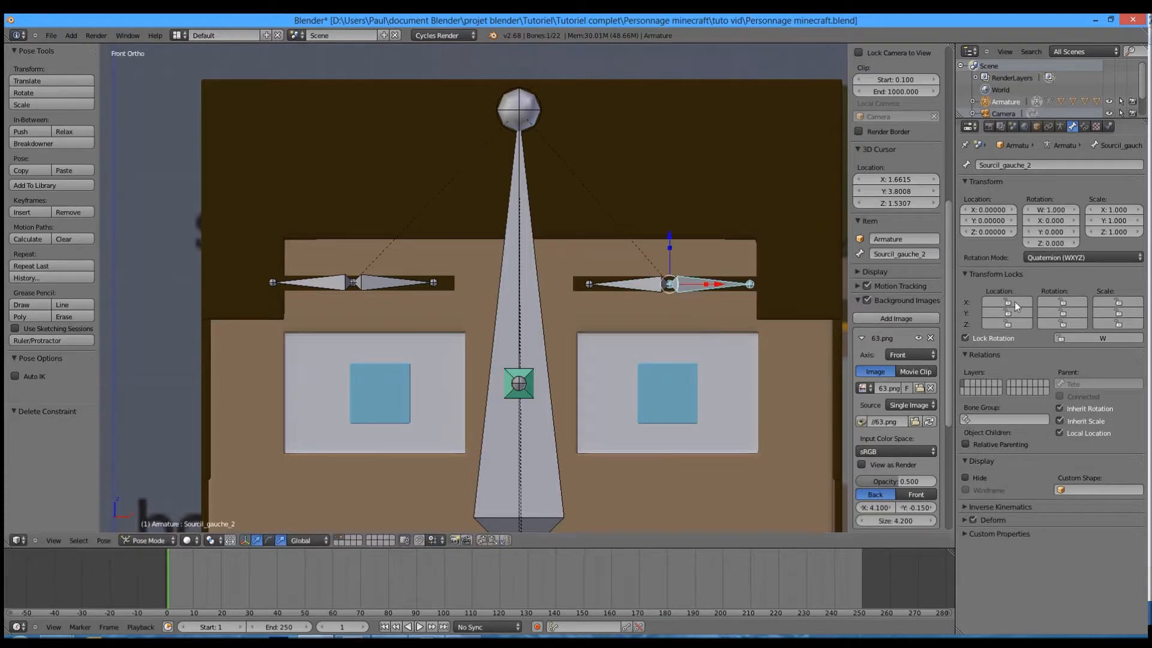
pyautogui.moveTo(1011, 300)
pyautogui.mouseDown()
pyautogui.moveTo(1008, 324)
pyautogui.moveTo(1117, 324)
pyautogui.moveTo(1110, 297)
pyautogui.mouseUp()
# Step: Lock the location and scale of the Sourcil_droite_2 and Sourcil_droite_1 bones on all axes
pyautogui.click(404, 279)
pyautogui.rightClick(403, 278)
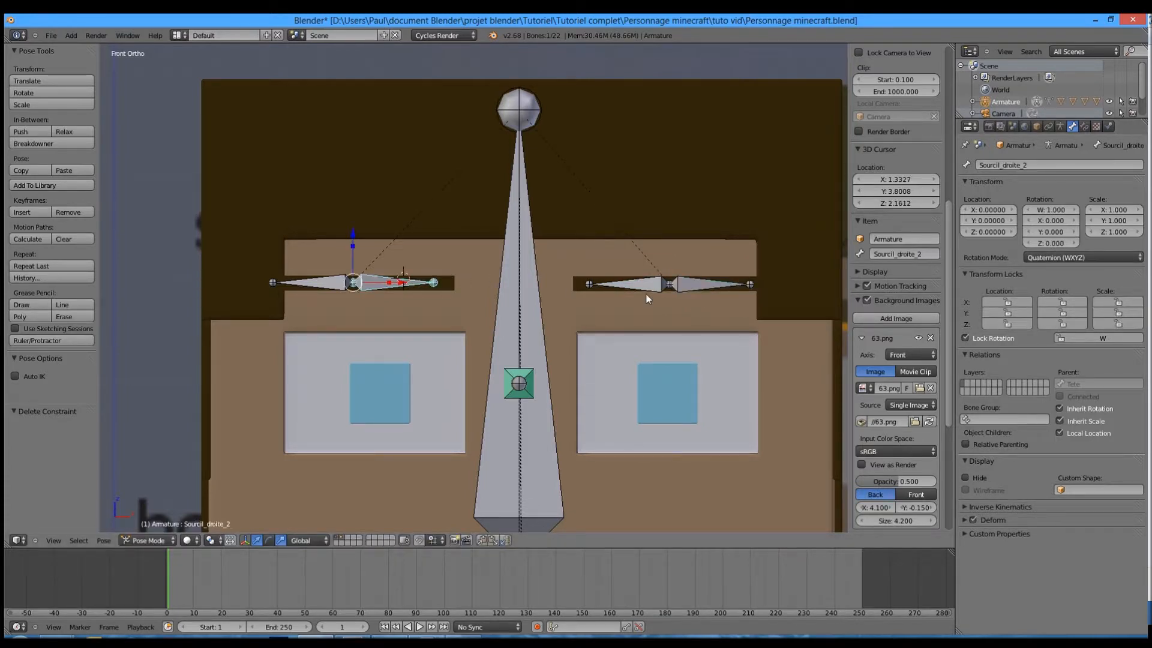
pyautogui.moveTo(1009, 301); pyautogui.dragTo(1009, 324)
pyautogui.moveTo(1108, 325); pyautogui.dragTo(1111, 303)
pyautogui.rightClick(323, 281)
pyautogui.moveTo(1008, 302); pyautogui.dragTo(1009, 324)
pyautogui.moveTo(1119, 324); pyautogui.dragTo(1128, 307)
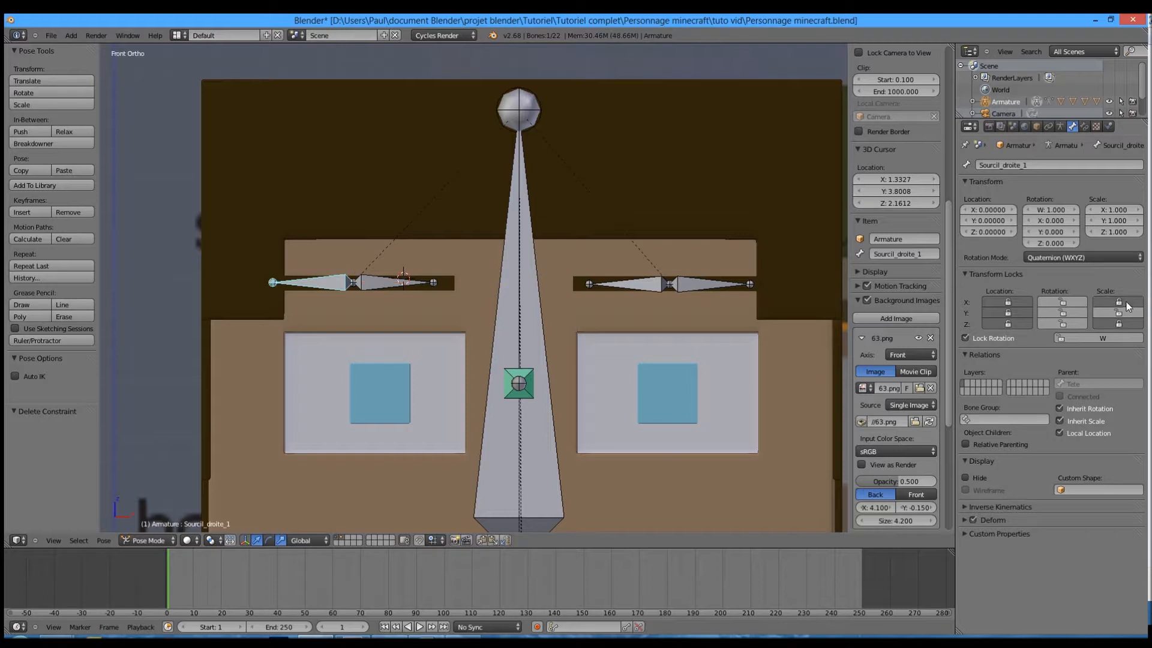
# Step: Lock the Tete bone's location and scale on all axes and test its rotation
pyautogui.rightClick(525, 380)
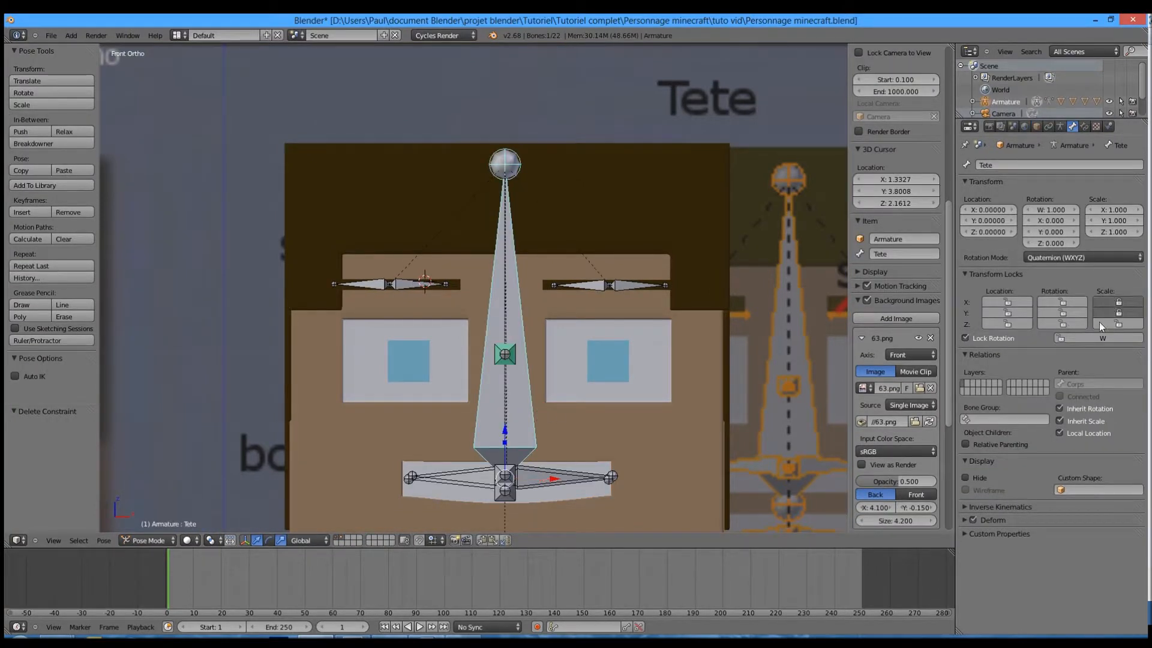
pyautogui.click(1101, 325)
pyautogui.click(1006, 304)
pyautogui.click(1006, 326)
pyautogui.click(1006, 316)
pyautogui.press('r')
pyautogui.rightClick(642, 353)
pyautogui.scroll(-2, 642, 352)
pyautogui.scroll(2, 641, 351)
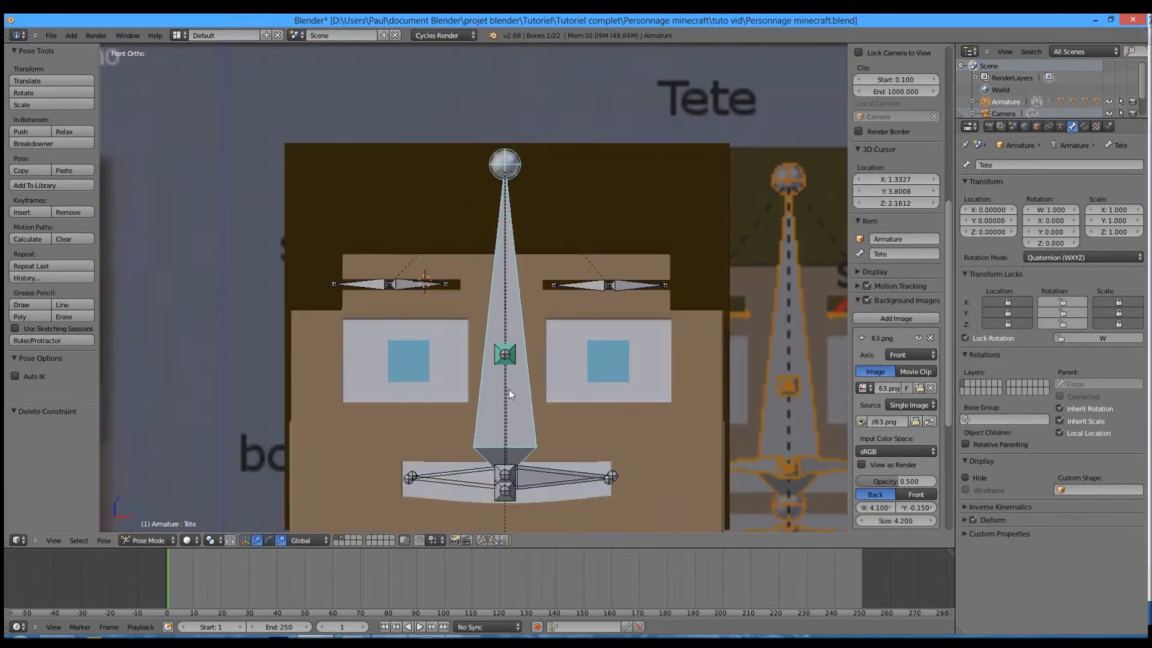
# Step: Lock the location and scale of the bouche_bas_gauche mouth bone on all axes, testing its rotation in between
pyautogui.keyDown('shift'); pyautogui.moveTo(509, 390); pyautogui.dragTo(495, 272, button='middle'); pyautogui.keyUp('shift')
pyautogui.scroll(4, 508, 338)
pyautogui.rightClick(540, 296)
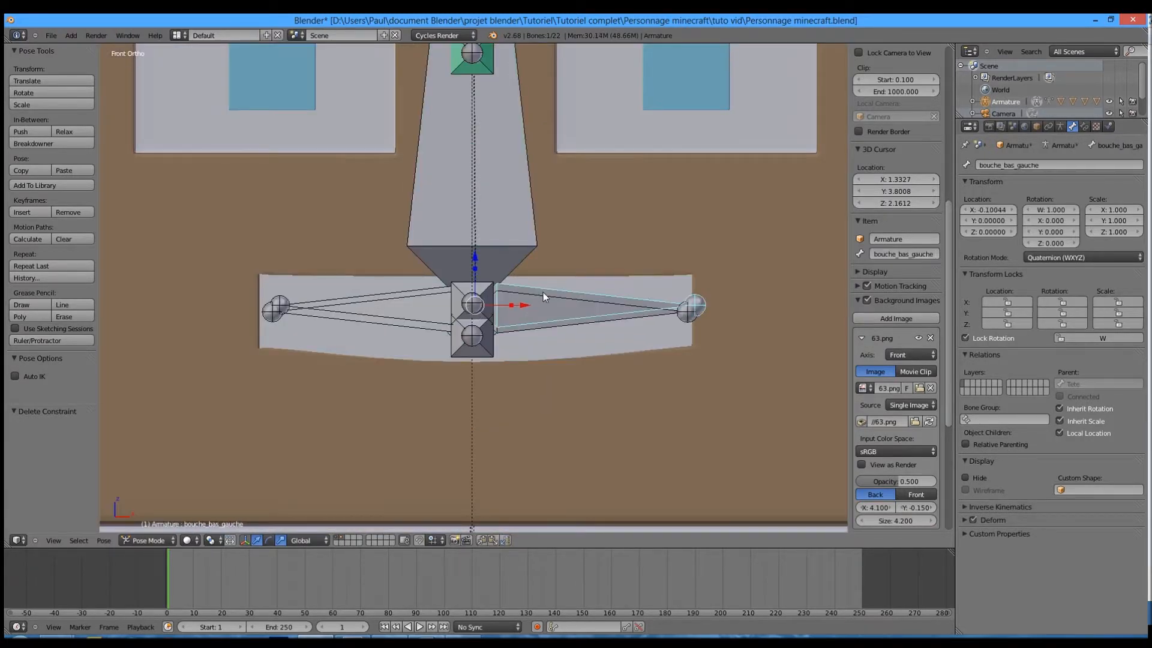
pyautogui.scroll(-4, 541, 260)
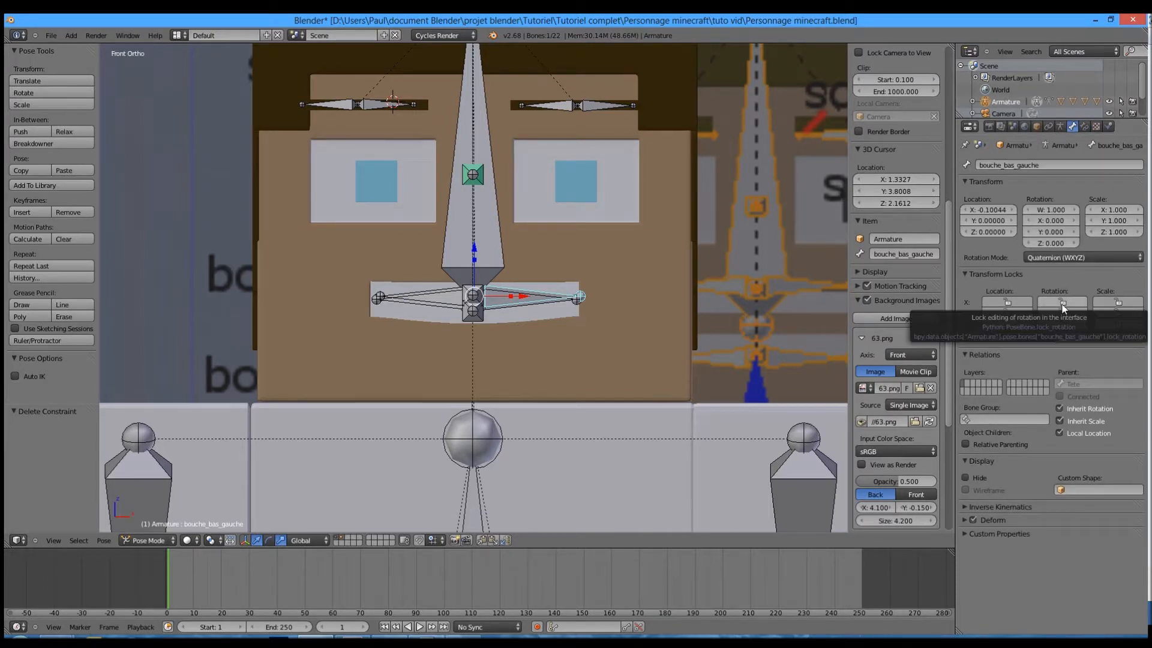
pyautogui.click(1064, 305)
pyautogui.scroll(4, 613, 275)
pyautogui.press('r')
pyautogui.press('Escape')
pyautogui.moveTo(1109, 302); pyautogui.dragTo(1110, 312)
pyautogui.moveTo(1024, 325); pyautogui.dragTo(1013, 303)
# Step: Test rotating bouche_bas_gauche, unlock its location and try moving it, cancelling every transform
pyautogui.press('r')
pyautogui.press('Escape')
pyautogui.press('r')
pyautogui.press('Escape')
pyautogui.scroll(-4, 665, 269)
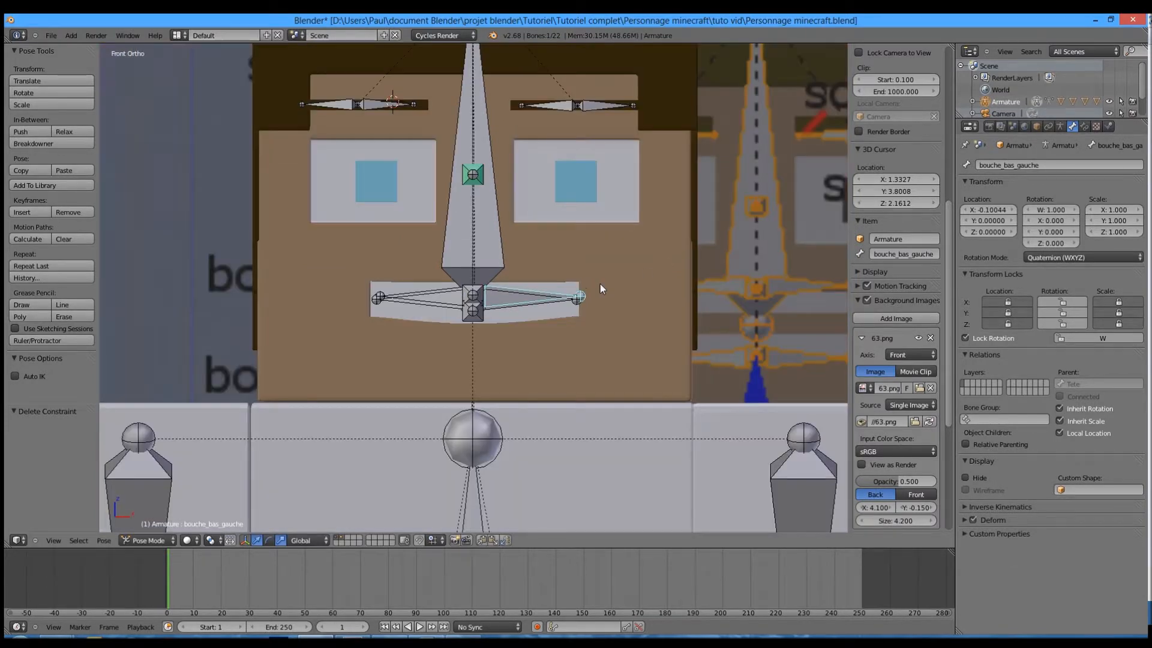
pyautogui.press('r')
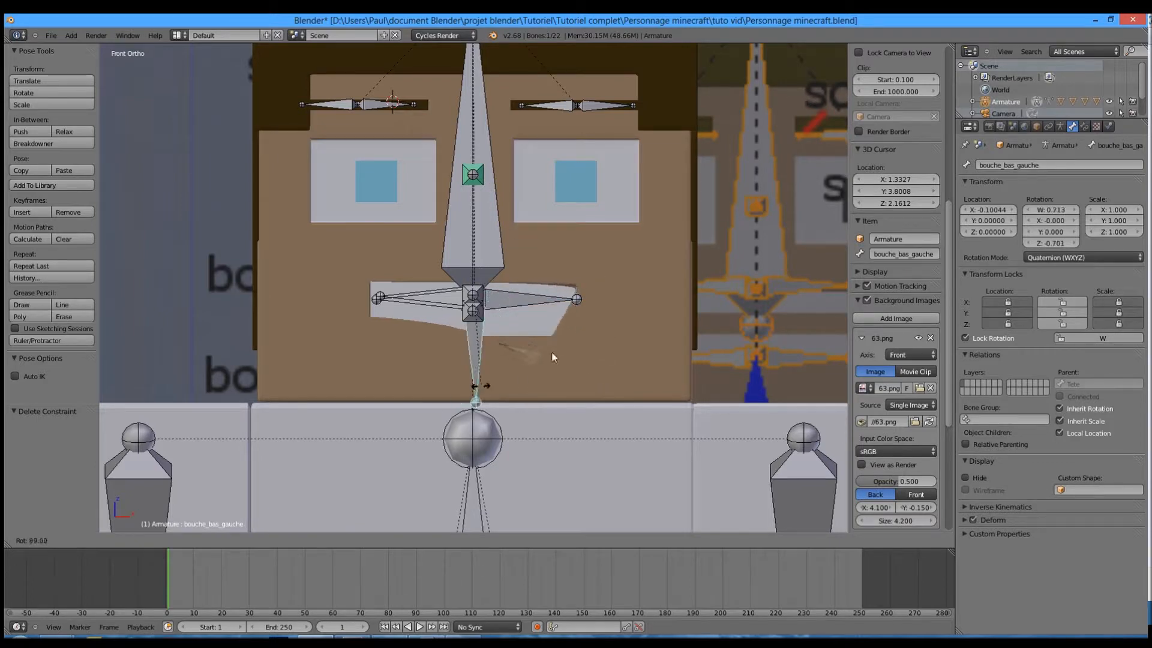
pyautogui.press('Escape')
pyautogui.press('g')
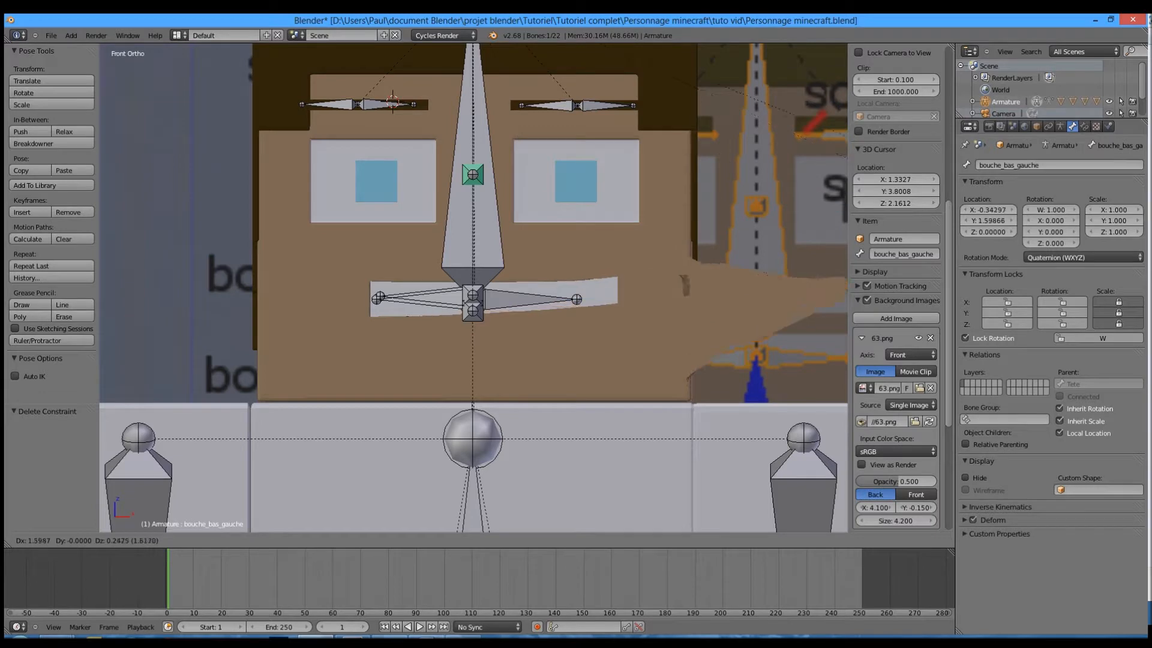
pyautogui.press('Escape')
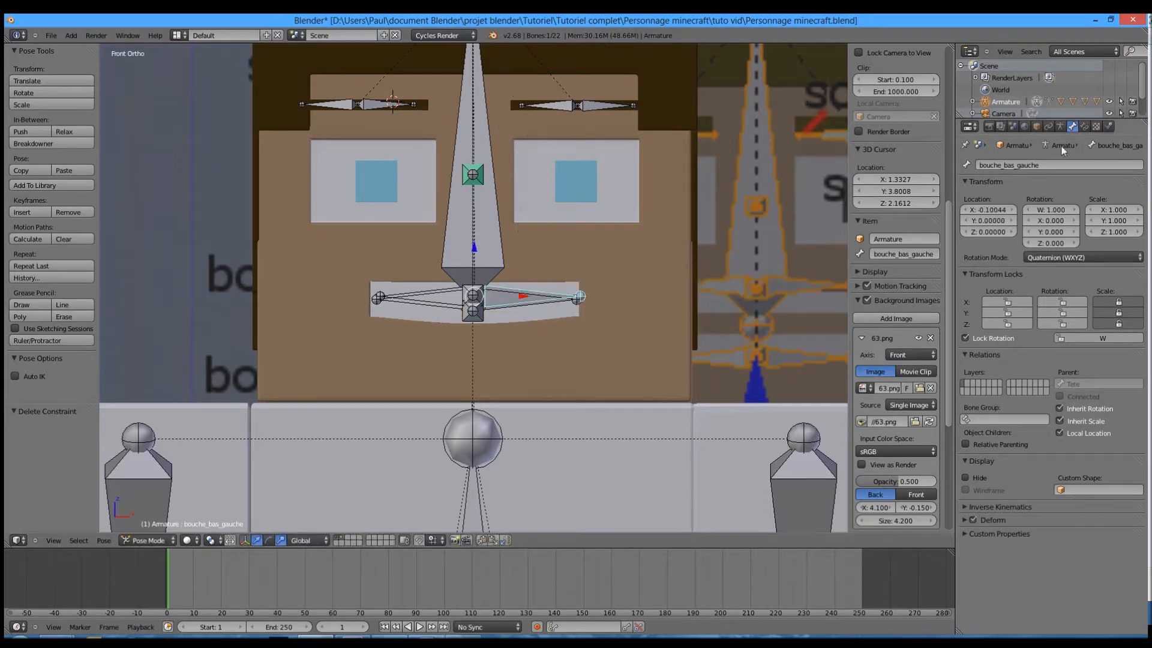
# Step: Add a Limit Location constraint to bouche_bas_gauche and enable the minimum and maximum limits on X, Y and Z
pyautogui.click(1084, 126)
pyautogui.click(1039, 164)
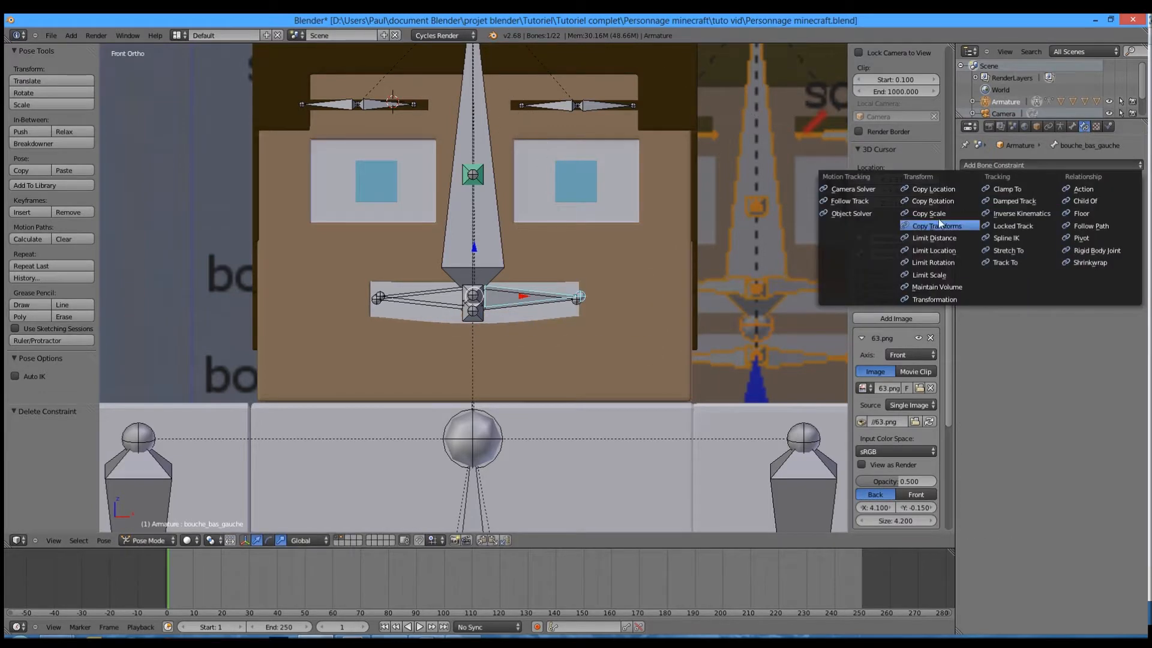
pyautogui.click(956, 251)
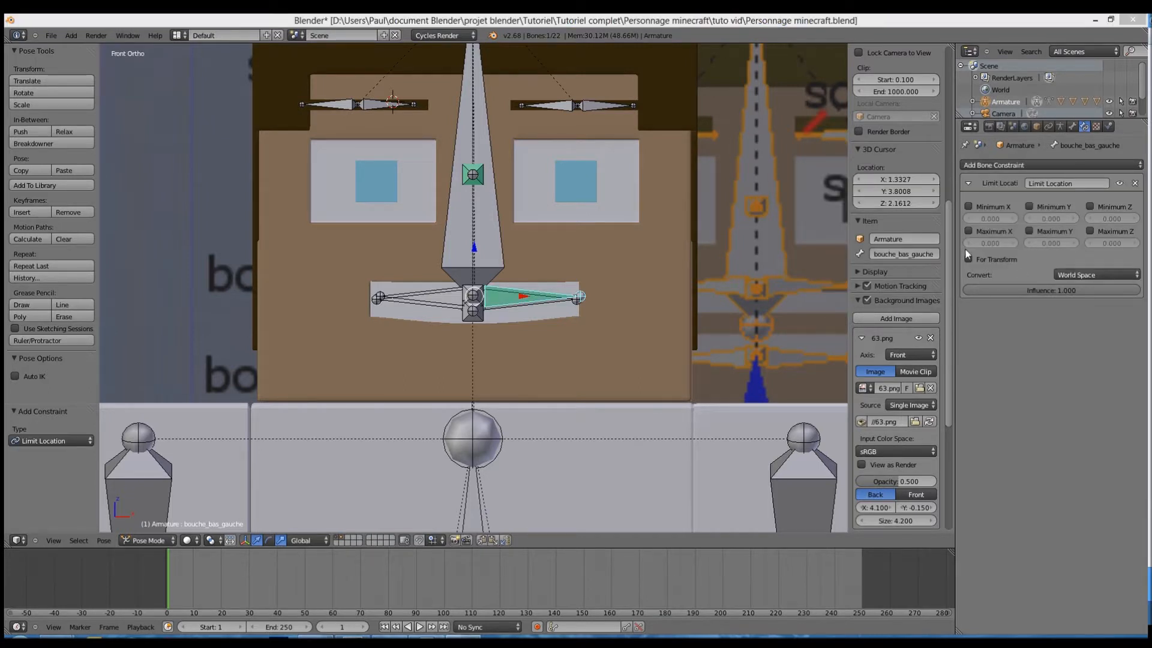
pyautogui.click(968, 206)
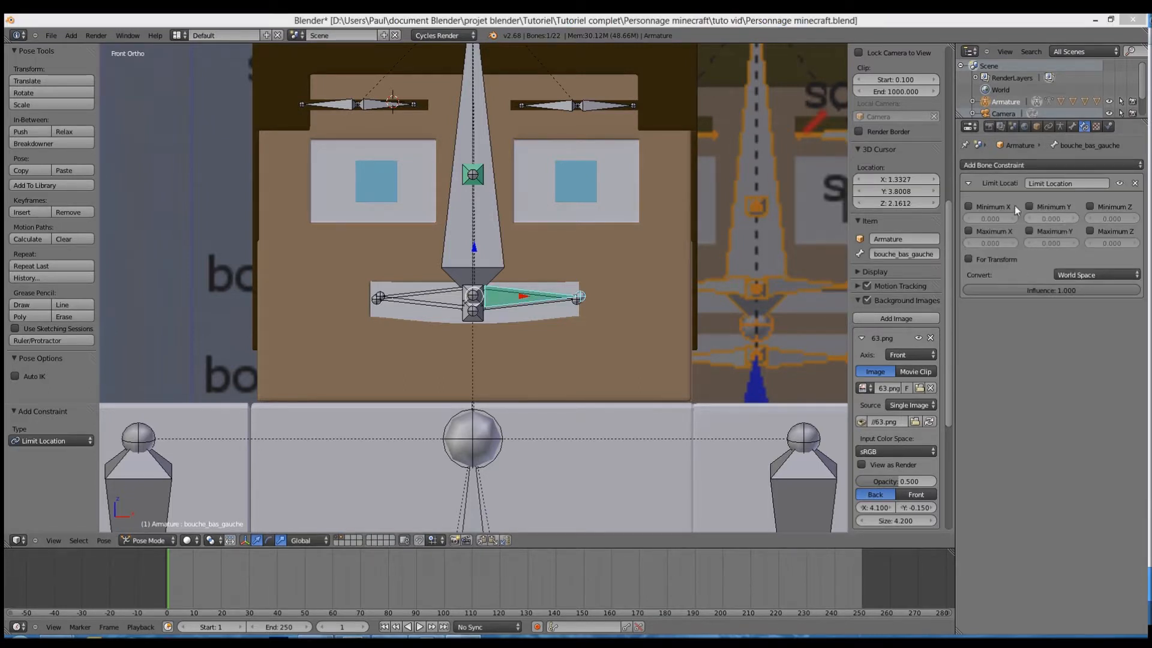
pyautogui.click(1090, 230)
pyautogui.click(1061, 230)
pyautogui.click(995, 232)
# Step: Convert the bouche_bas_gauche constraint to Local Space and set its Minimum Z to -0.2
pyautogui.click(1106, 274)
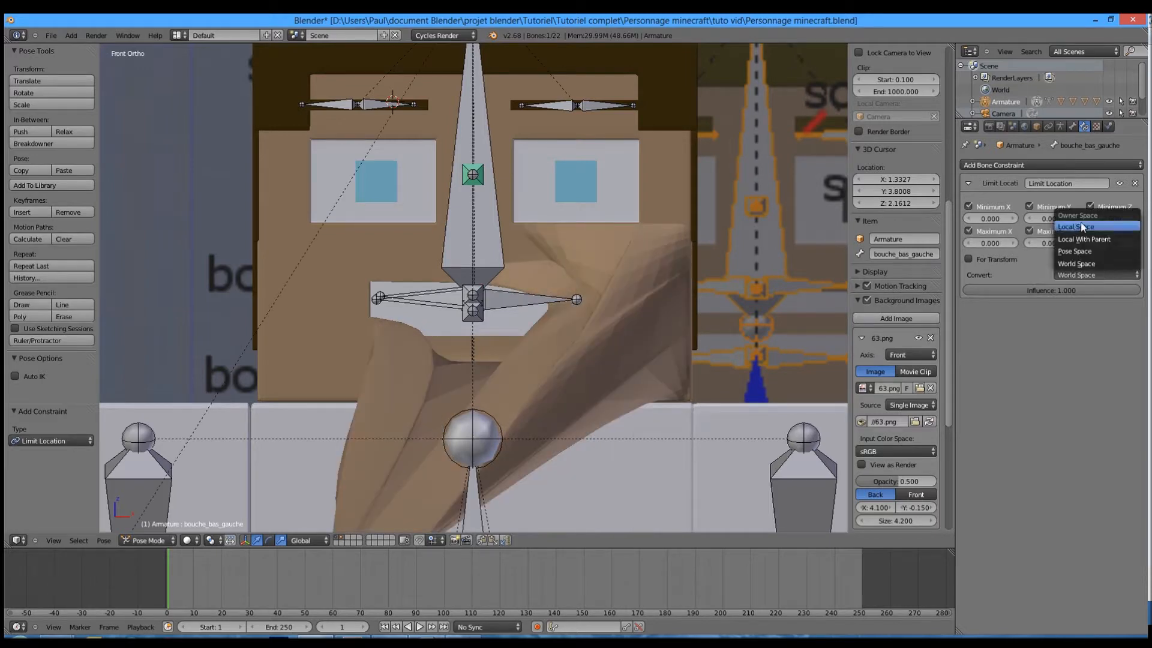
pyautogui.click(1083, 227)
pyautogui.click(1110, 219)
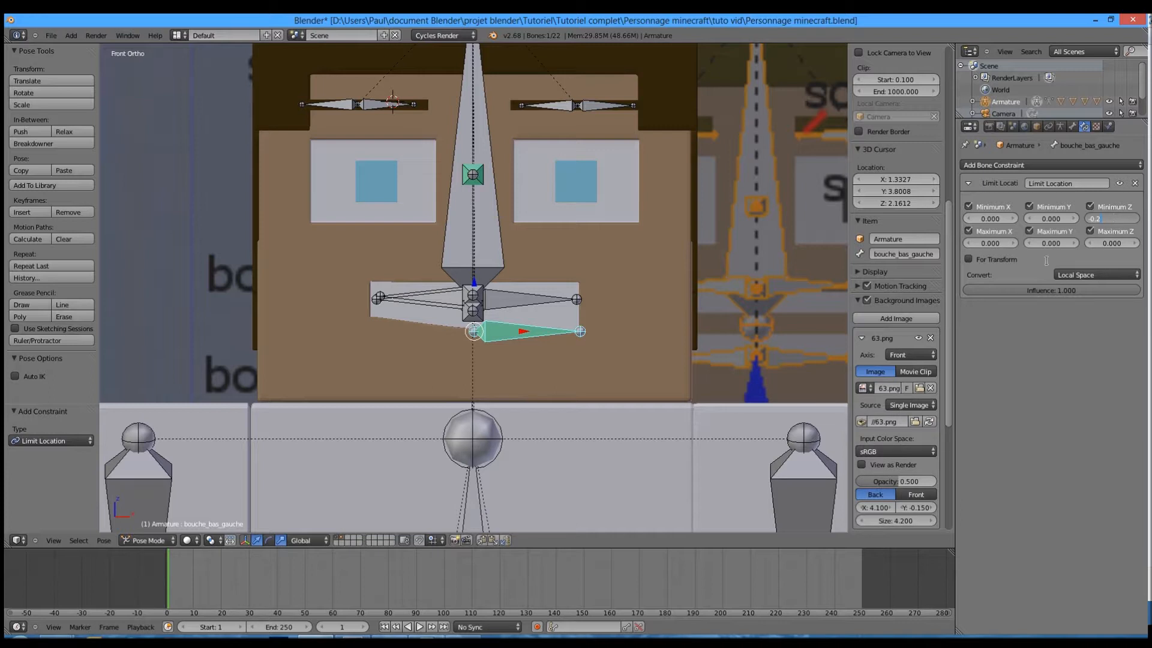
pyautogui.press('Return')
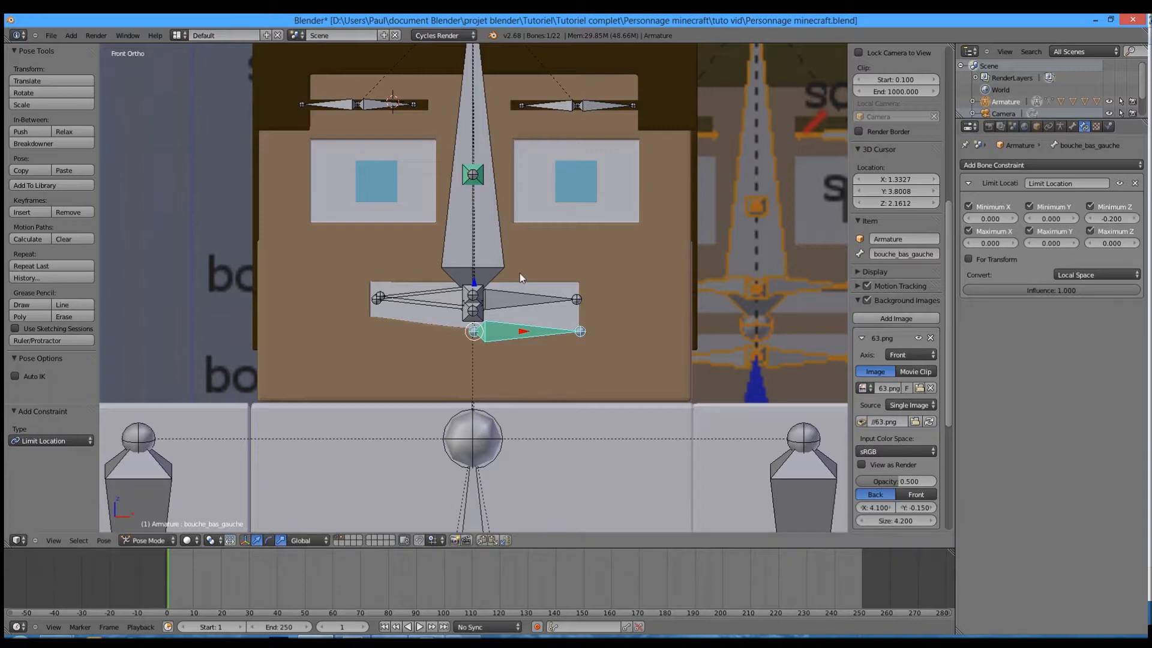
# Step: Test moving the bouche_bas_gauche mouth bone against its location limits
pyautogui.scroll(2, 527, 296)
pyautogui.rightClick(439, 296)
pyautogui.rightClick(432, 293)
pyautogui.rightClick(570, 345)
pyautogui.press('g')
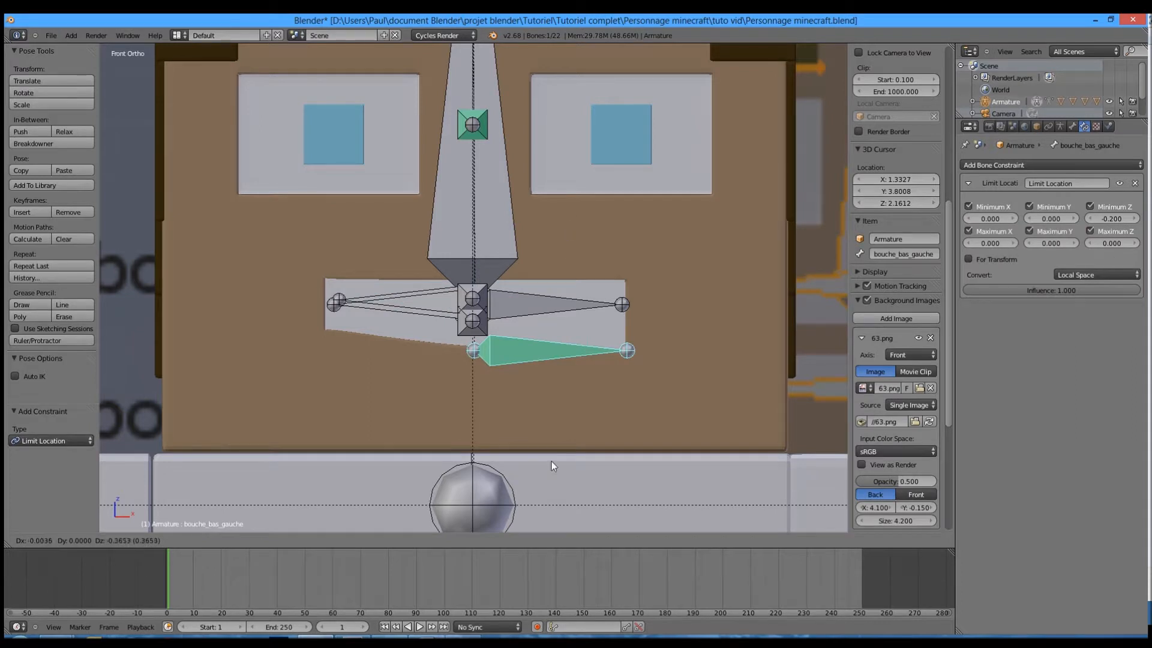
pyautogui.click(528, 355)
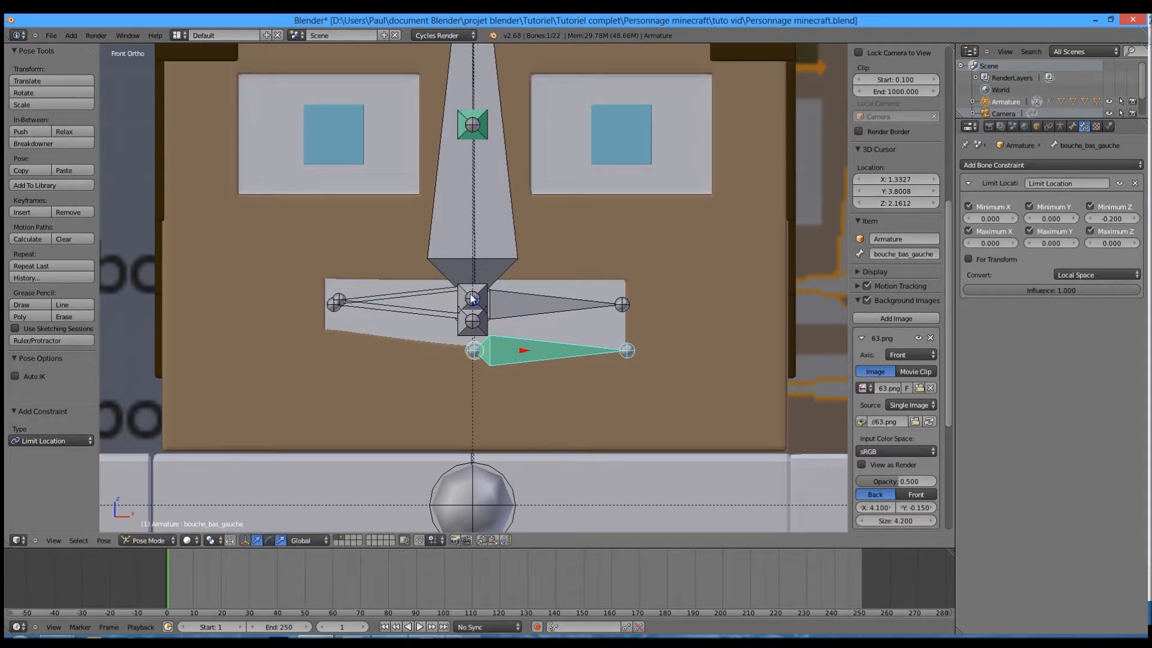
# Step: Disable the Limit Location constraint on bouche_bas_gauche and check the bone's location values
pyautogui.click(1072, 128)
pyautogui.click(1061, 127)
pyautogui.click(1073, 127)
pyautogui.click(1085, 127)
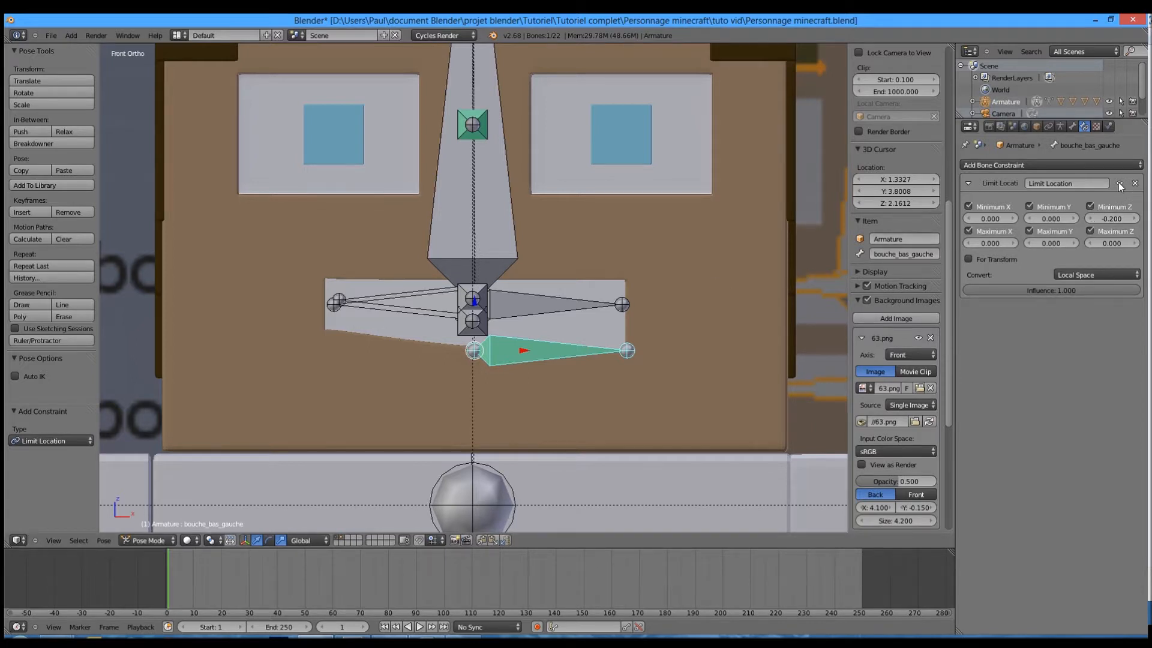
pyautogui.click(1120, 184)
pyautogui.scroll(6, 879, 90)
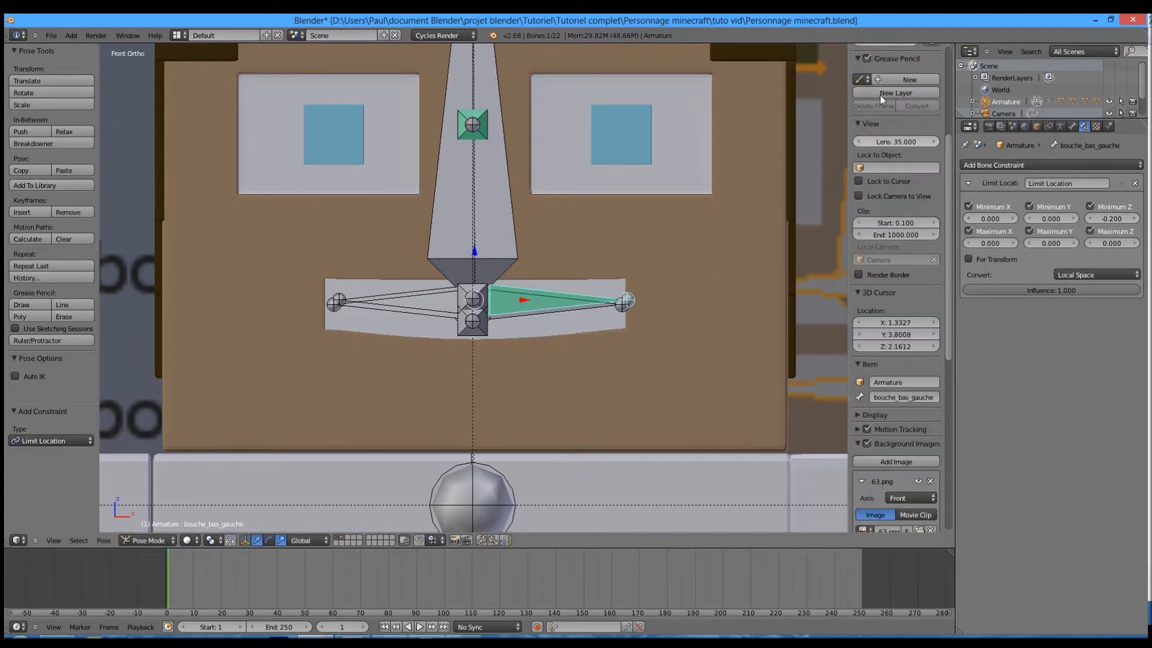
pyautogui.scroll(6, 880, 95)
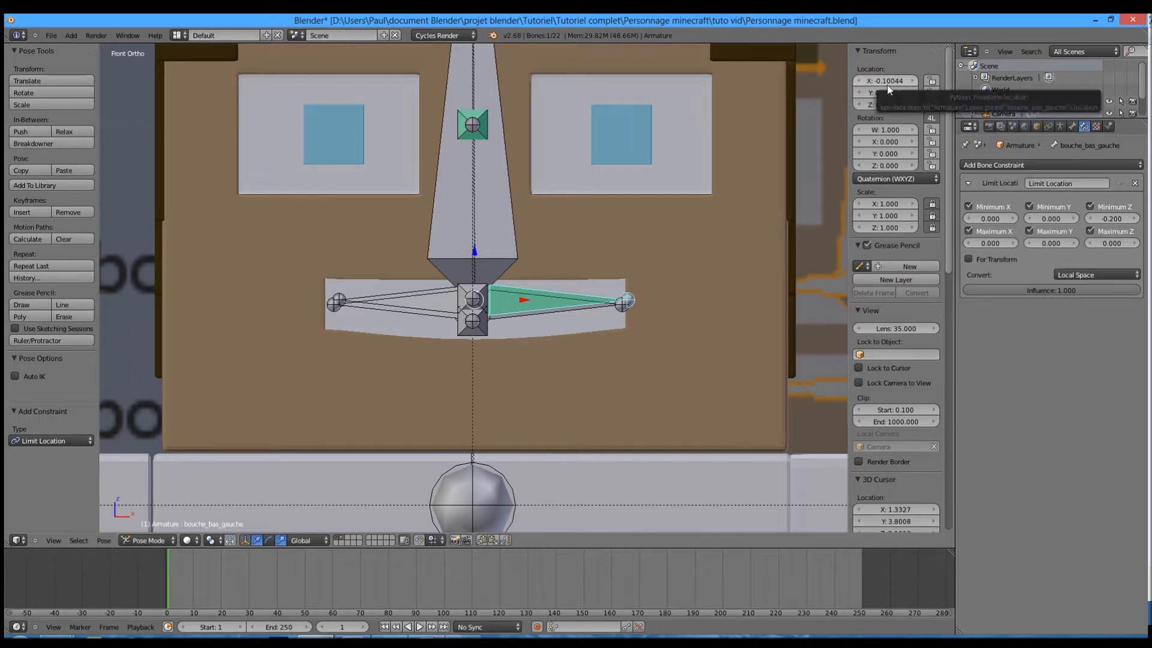
# Step: Test moving bouche_bas_gauche, cancel the move, then clear the bone's location and undo the clearing
pyautogui.press('g')
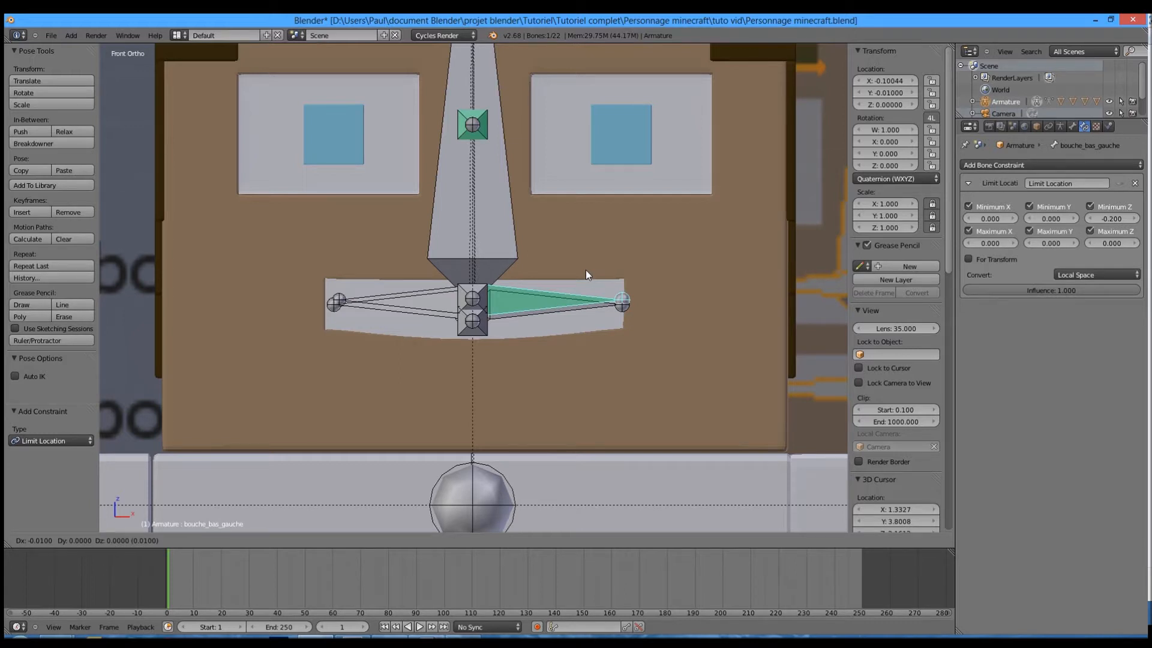
pyautogui.rightClick(586, 270)
pyautogui.hotkey('alt', 'g')
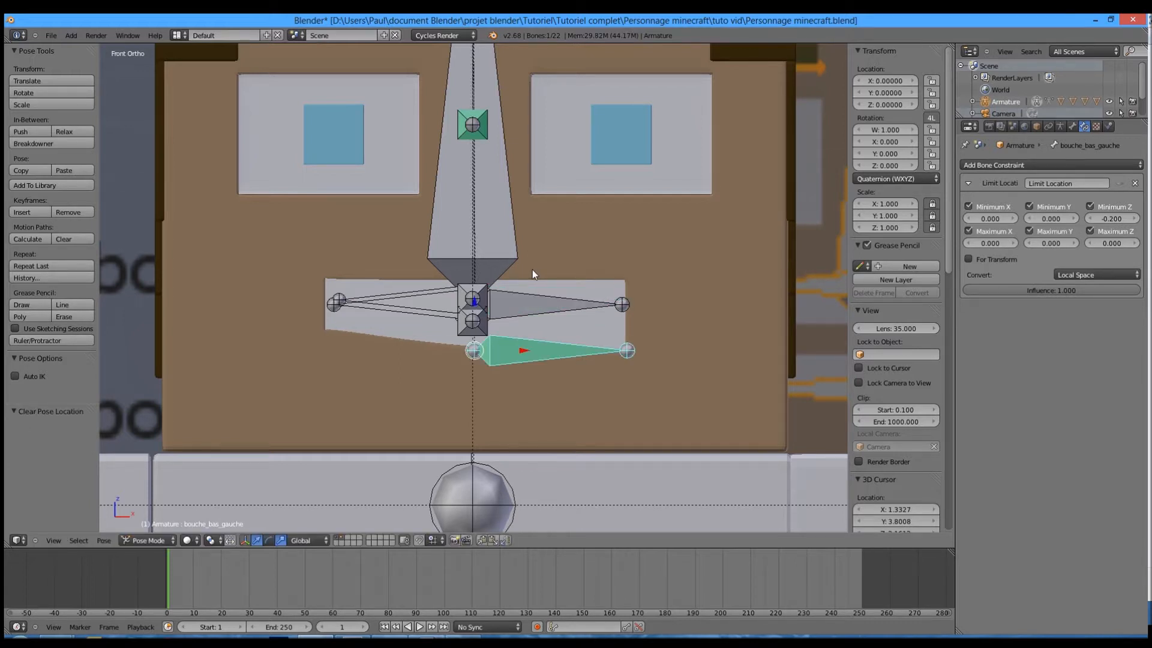
pyautogui.hotkey('ctrl', 'z')
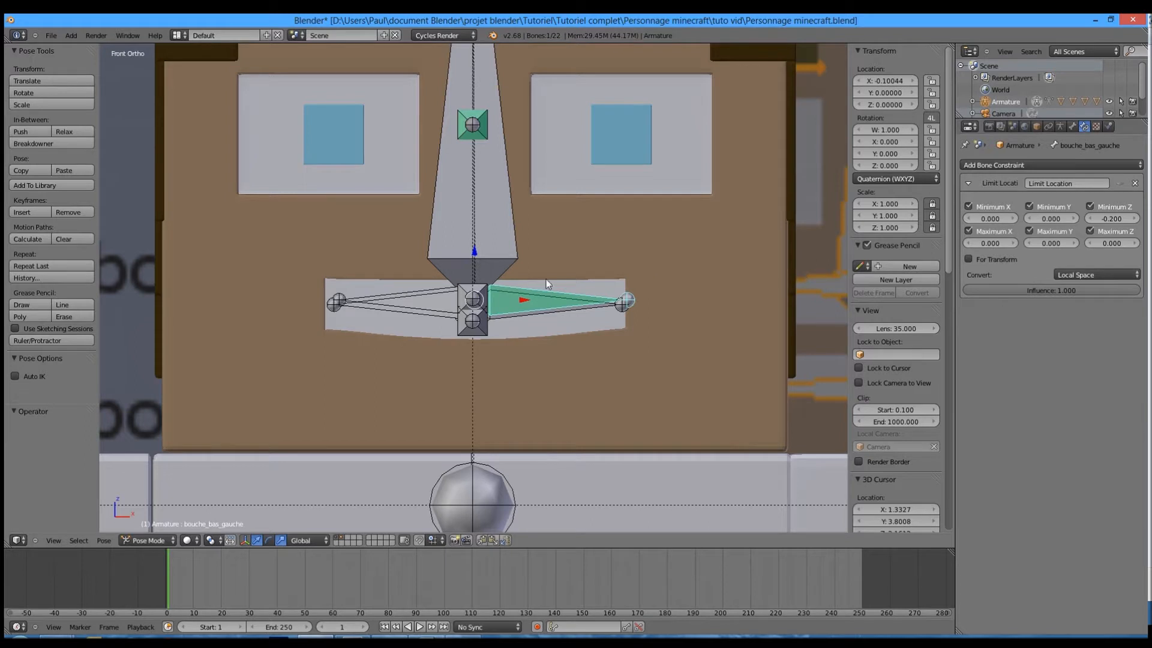
# Step: Set the constraint's Minimum Z to 0.2 and test moving bouche_bas_gauche freely and vertically, cancelling each move
pyautogui.rightClick(543, 309)
pyautogui.rightClick(585, 290)
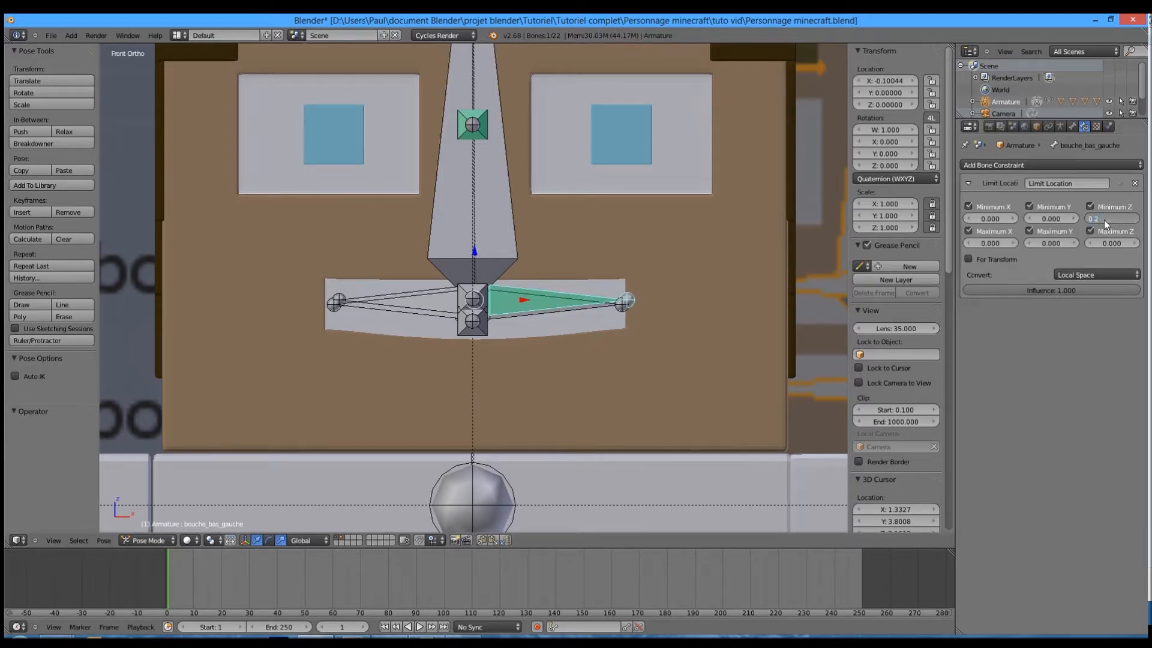
pyautogui.press('Return')
pyautogui.press('g')
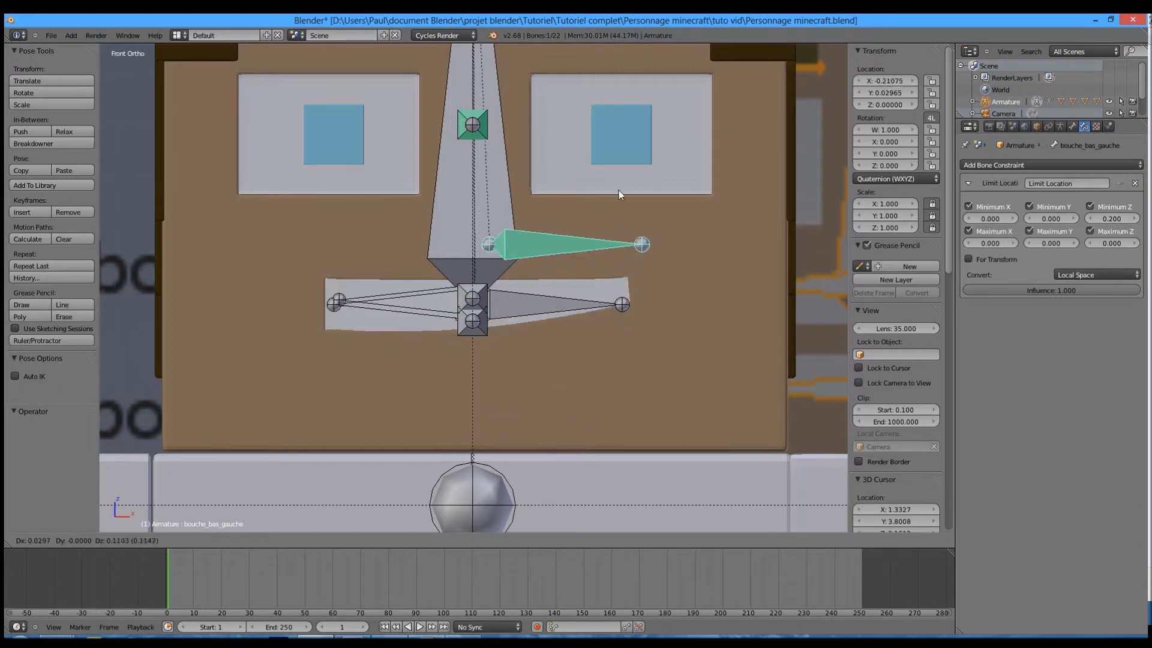
pyautogui.rightClick(618, 191)
pyautogui.press('g')
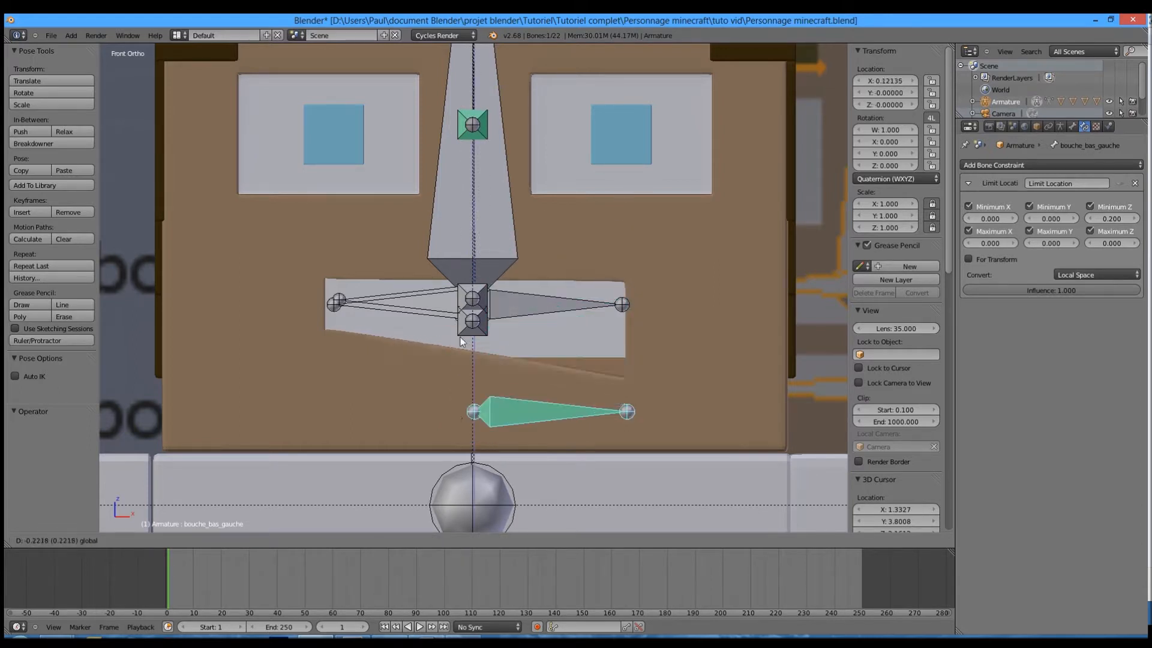
pyautogui.rightClick(488, 203)
# Step: Re-enable the Limit Location constraint, clear the location of bouche_bas_gauche and test moving the bone vertically
pyautogui.click(1119, 183)
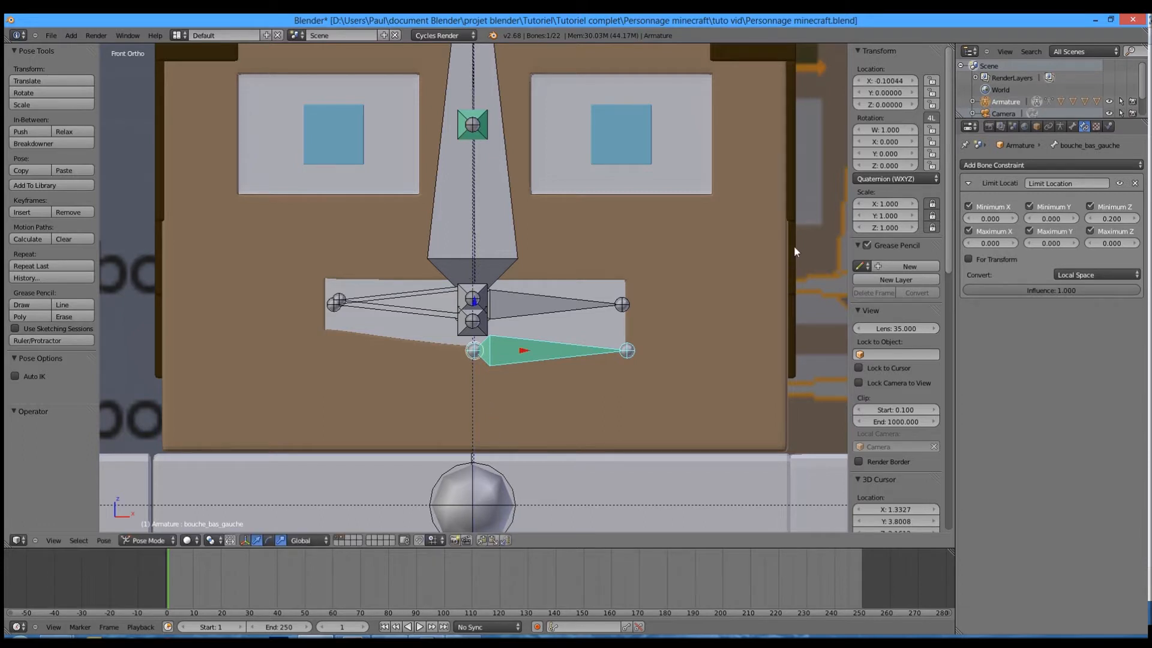
pyautogui.hotkey('alt', 'g')
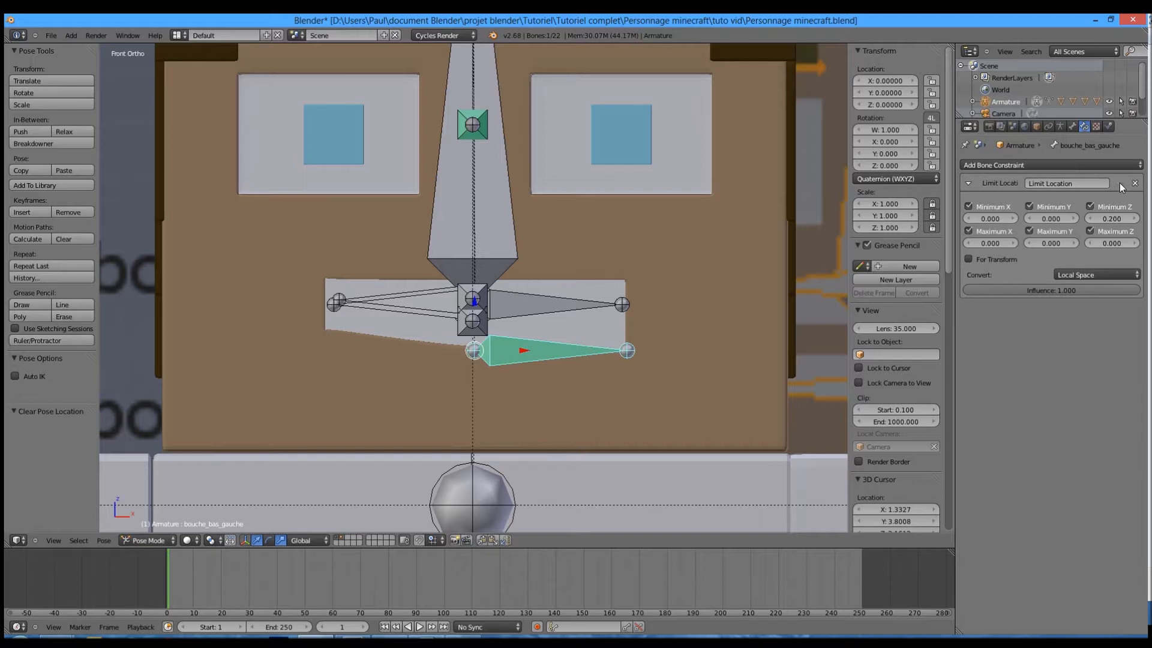
pyautogui.press('g')
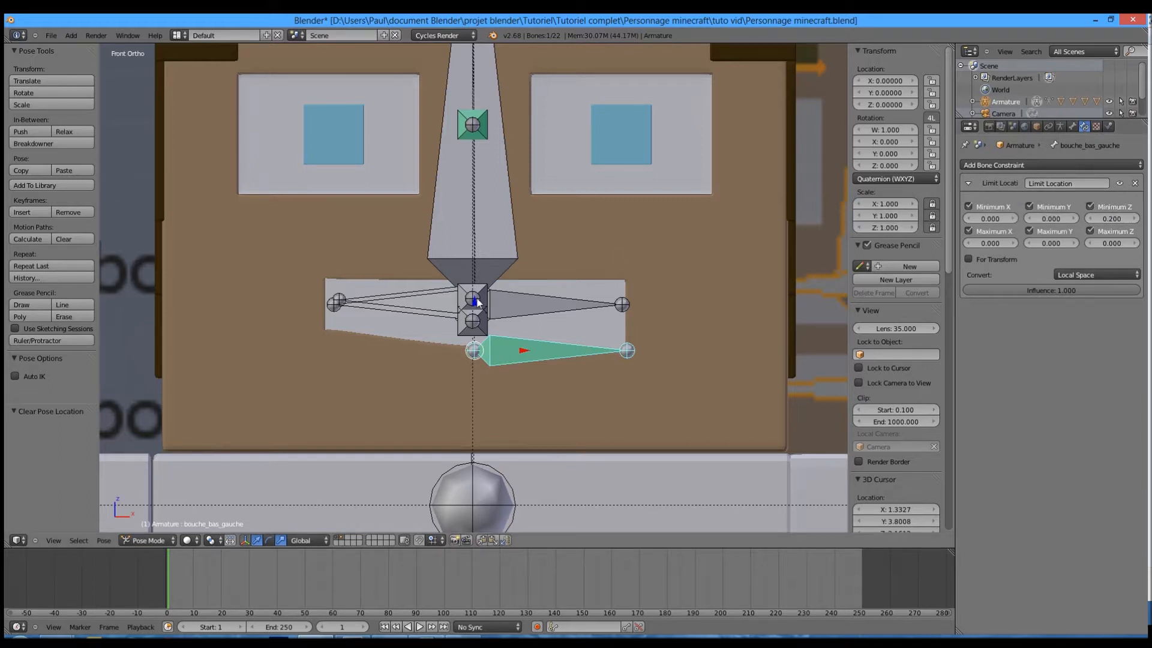
pyautogui.moveTo(474, 232); pyautogui.dragTo(473, 372)
pyautogui.rightClick(474, 372)
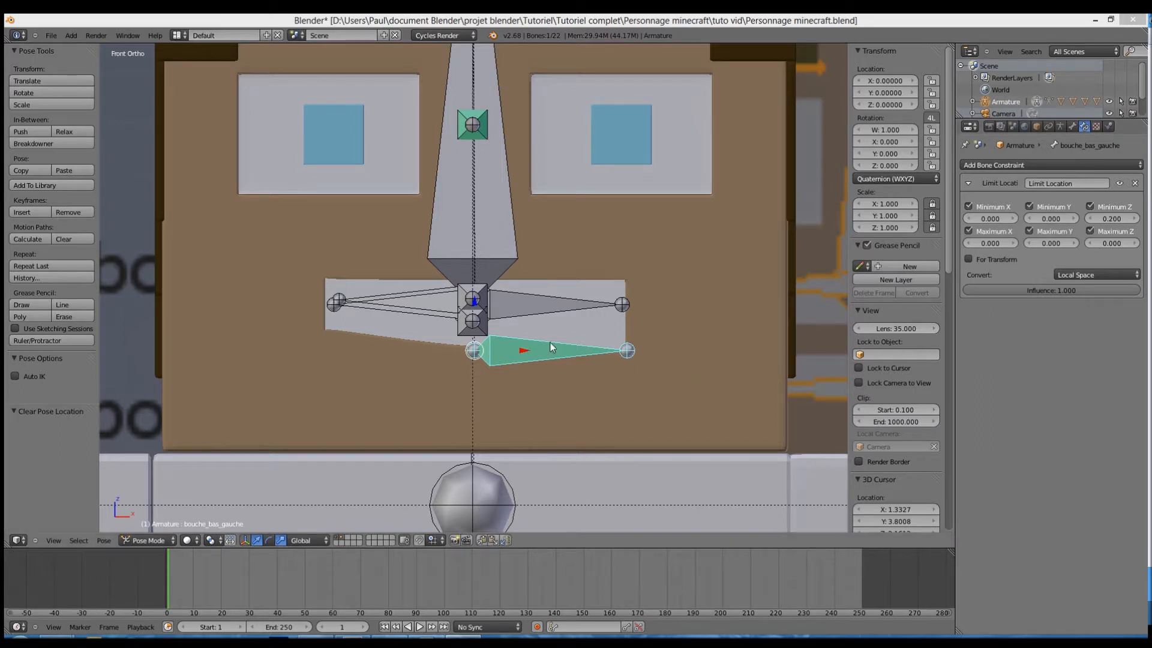
# Step: Try a Minimum Z of 0 and a Maximum Z of 0.2 on the constraint, testing the bone's vertical movement
pyautogui.click(1110, 220)
pyautogui.write('0.2')
pyautogui.press('Return')
pyautogui.press('g')
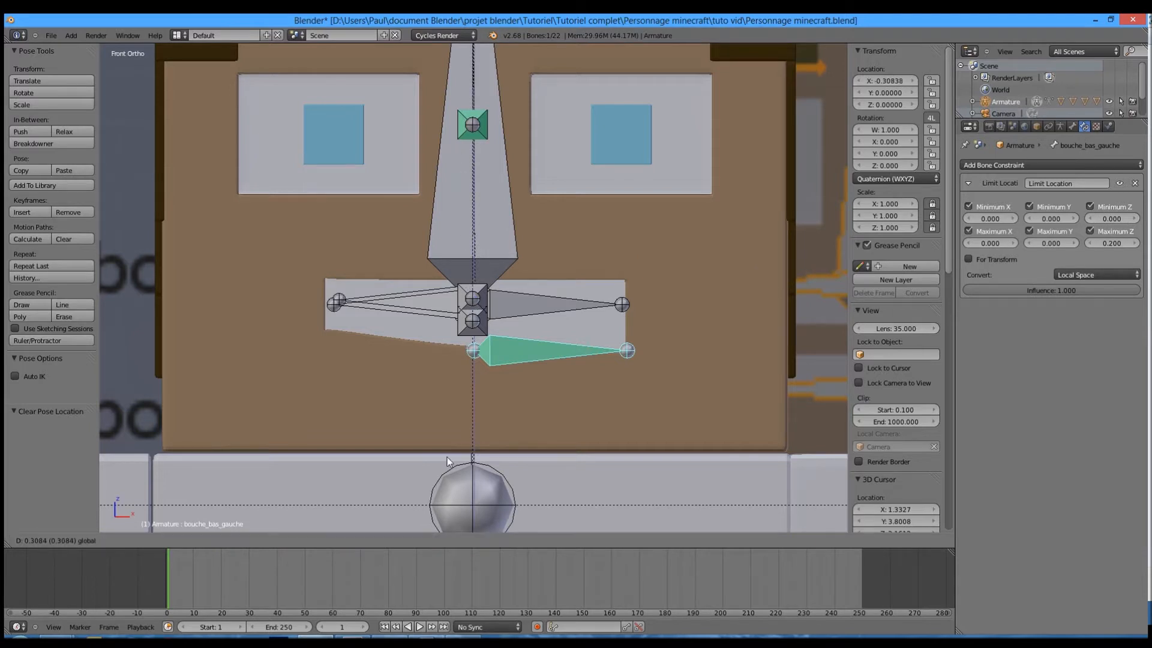
pyautogui.rightClick(867, 280)
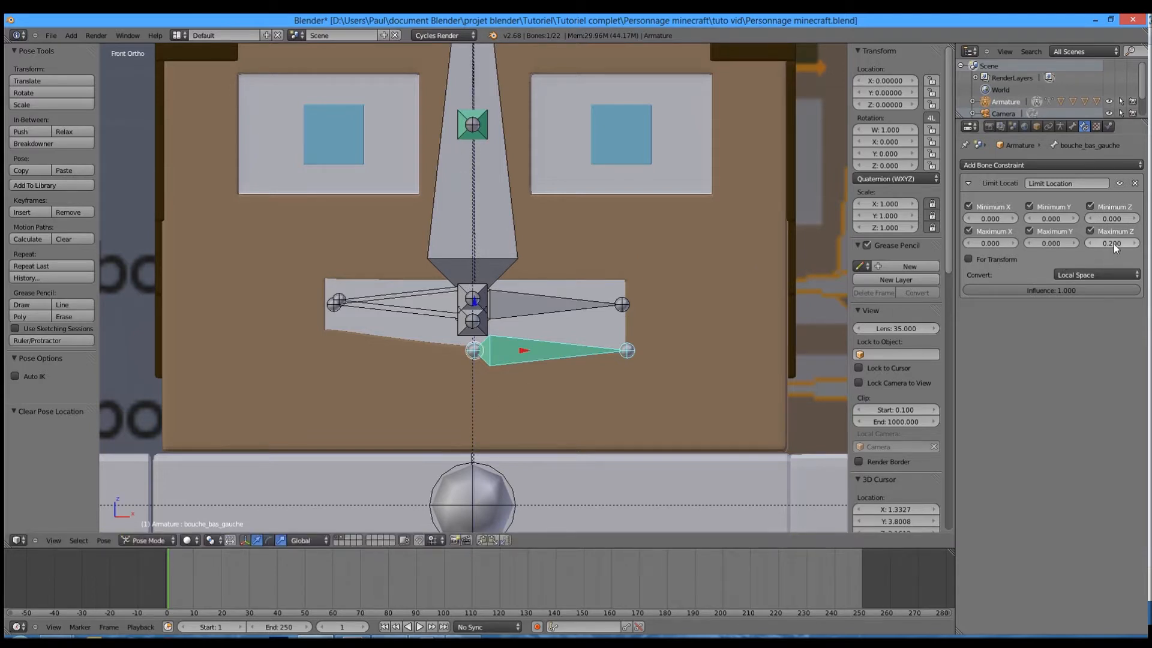
# Step: Try a Maximum Z of 0.5 on the bouche_bas_gauche constraint and test moving the bone vertically
pyautogui.click(1114, 244)
pyautogui.write('0.5')
pyautogui.press('Return')
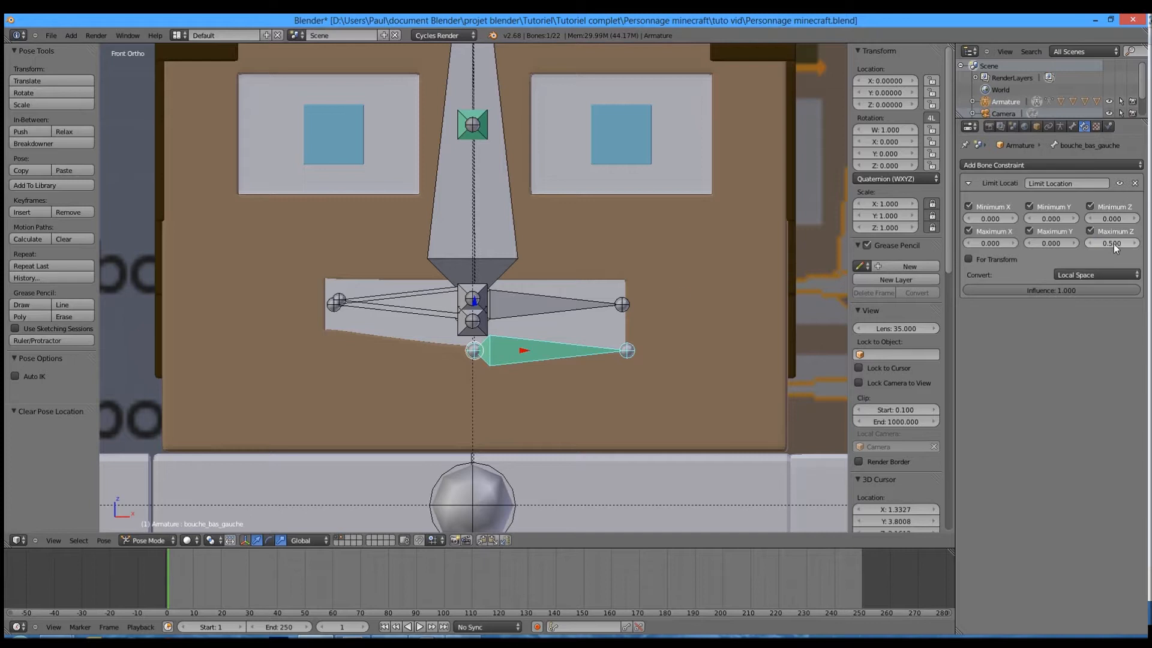
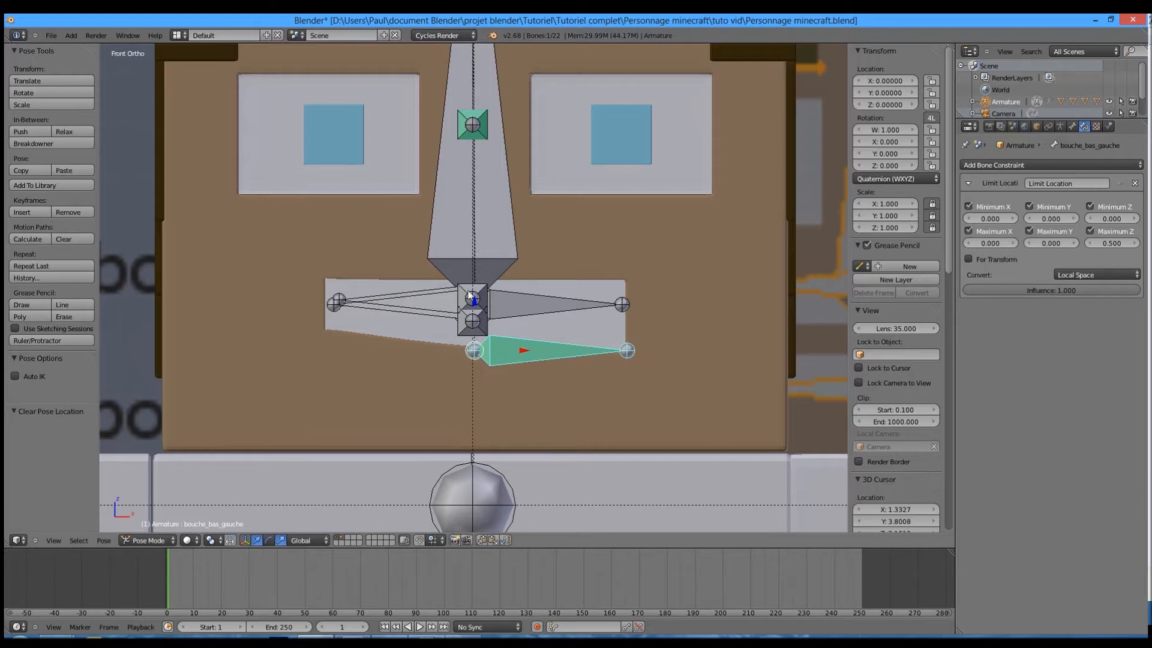
pyautogui.press('g')
pyautogui.rightClick(473, 245)
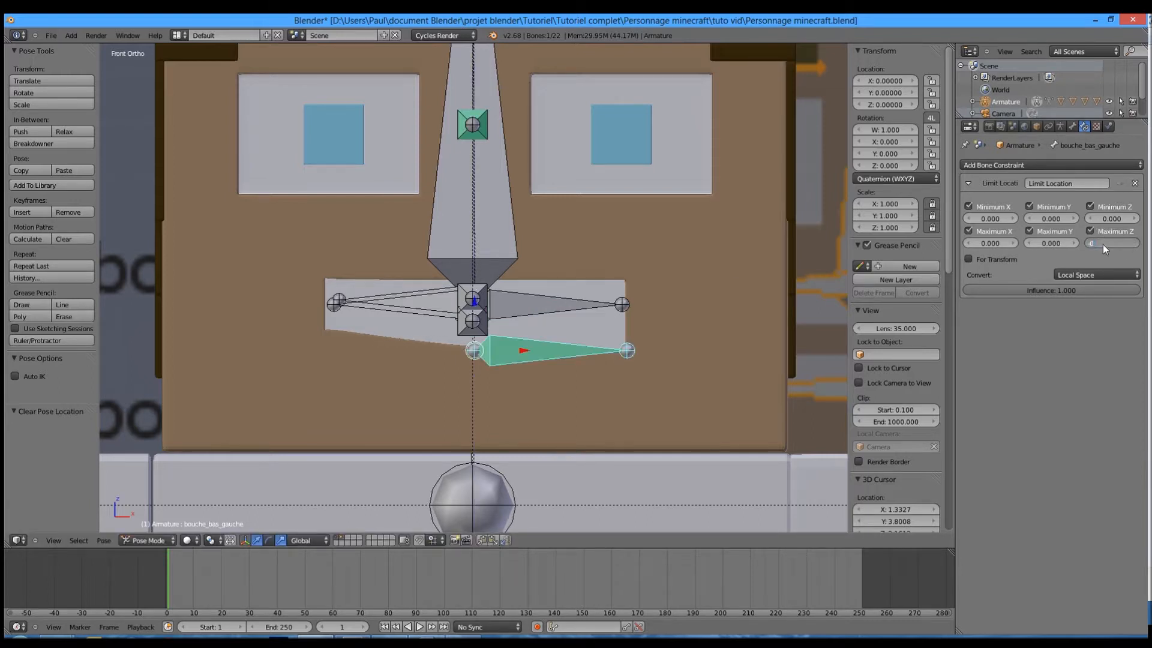
# Step: Set both Maximum Z and Minimum Z of the bouche_bas_gauche constraint to 0 and test moving the bone
pyautogui.click(1103, 243)
pyautogui.write('0')
pyautogui.press('Return')
pyautogui.click(1111, 219)
pyautogui.write('0')
pyautogui.press('Return')
pyautogui.moveTo(476, 298)
pyautogui.mouseDown()
pyautogui.moveTo(477, 179)
pyautogui.moveTo(484, 294)
pyautogui.mouseUp()
pyautogui.rightClick(484, 294)
# Step: Try -0.2 for both the Minimum Z and Maximum Z of the bouche_bas_gauche constraint
pyautogui.click(1108, 219)
pyautogui.write('-0.2')
pyautogui.press('Return')
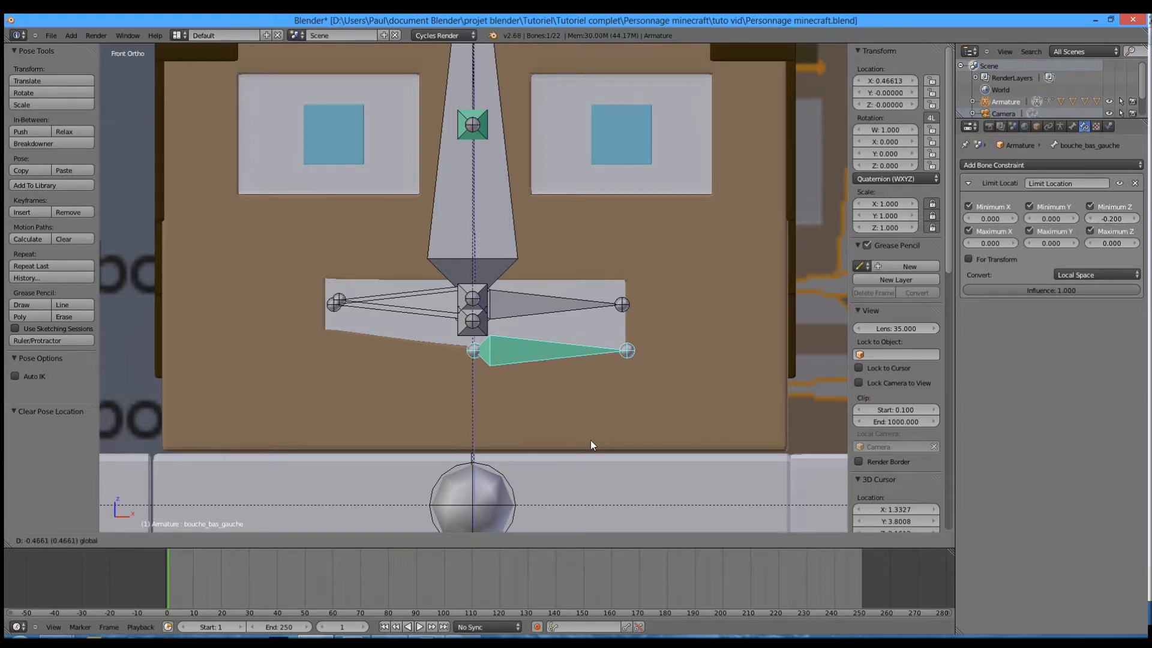
pyautogui.click(1107, 243)
pyautogui.write('-0.2')
pyautogui.press('Return')
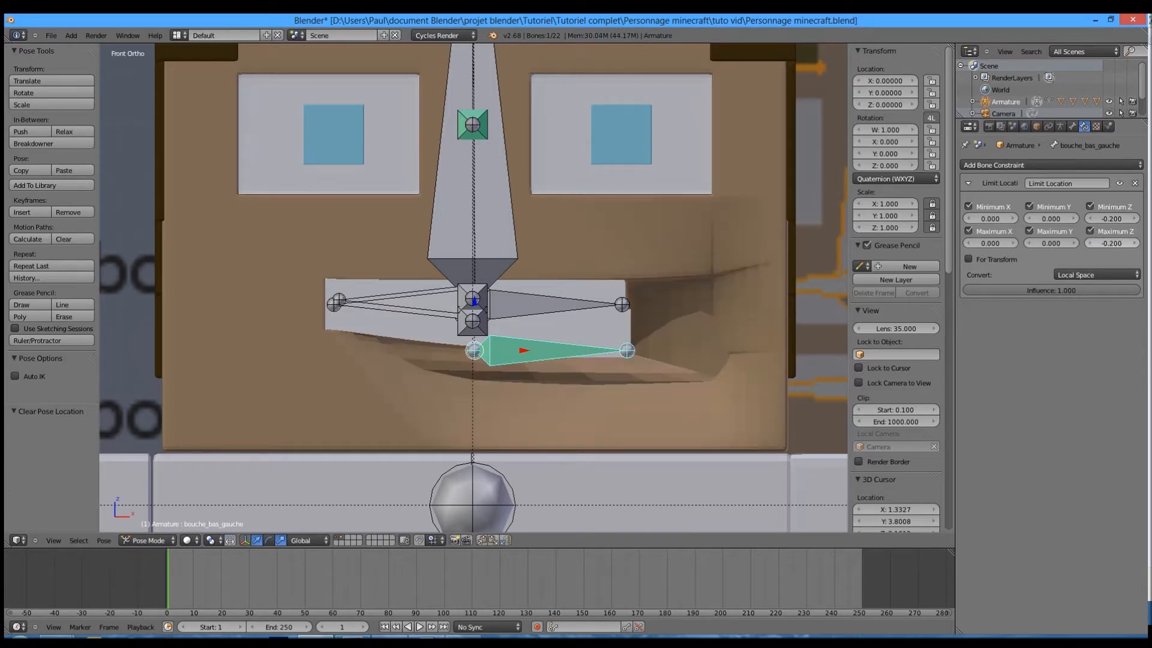
# Step: Reset the constraint's Minimum Z and Maximum Z to 0, checking the bone from the right side view
pyautogui.click(1118, 223)
pyautogui.write('0')
pyautogui.press('Return')
pyautogui.press('KP_3')
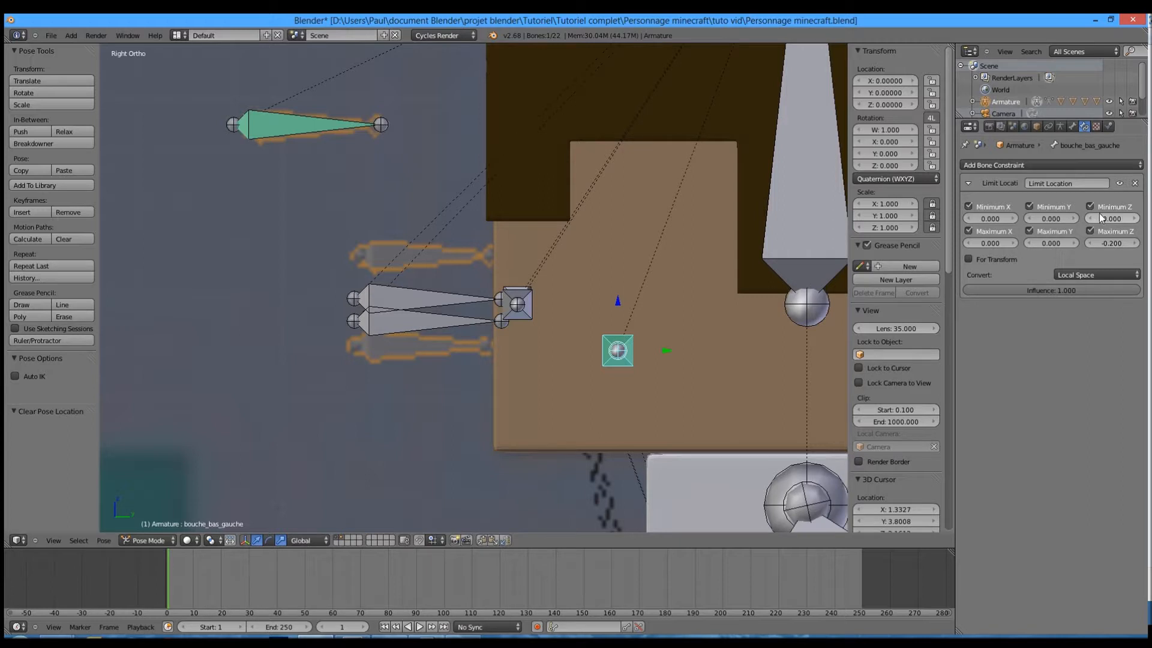
pyautogui.write('0')
pyautogui.press('Return')
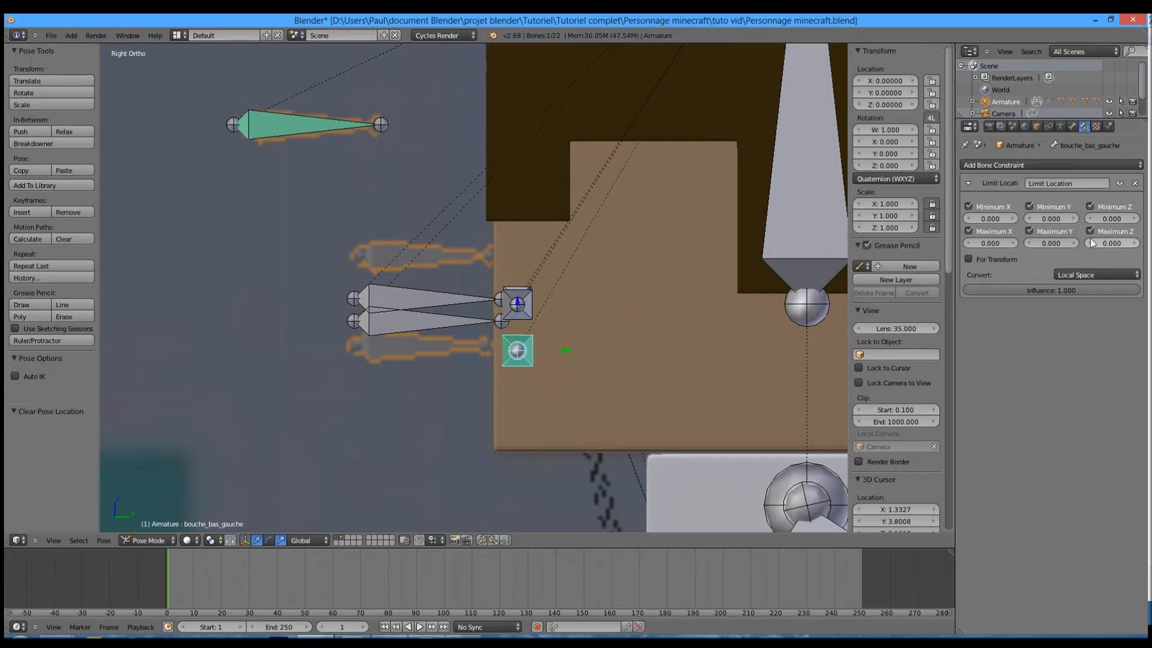
# Step: Try a Minimum Y of -0.2 on the constraint and test moving bouche_bas_gauche along Y, cancelling the move
pyautogui.click(1039, 219)
pyautogui.write('-0.2')
pyautogui.press('Return')
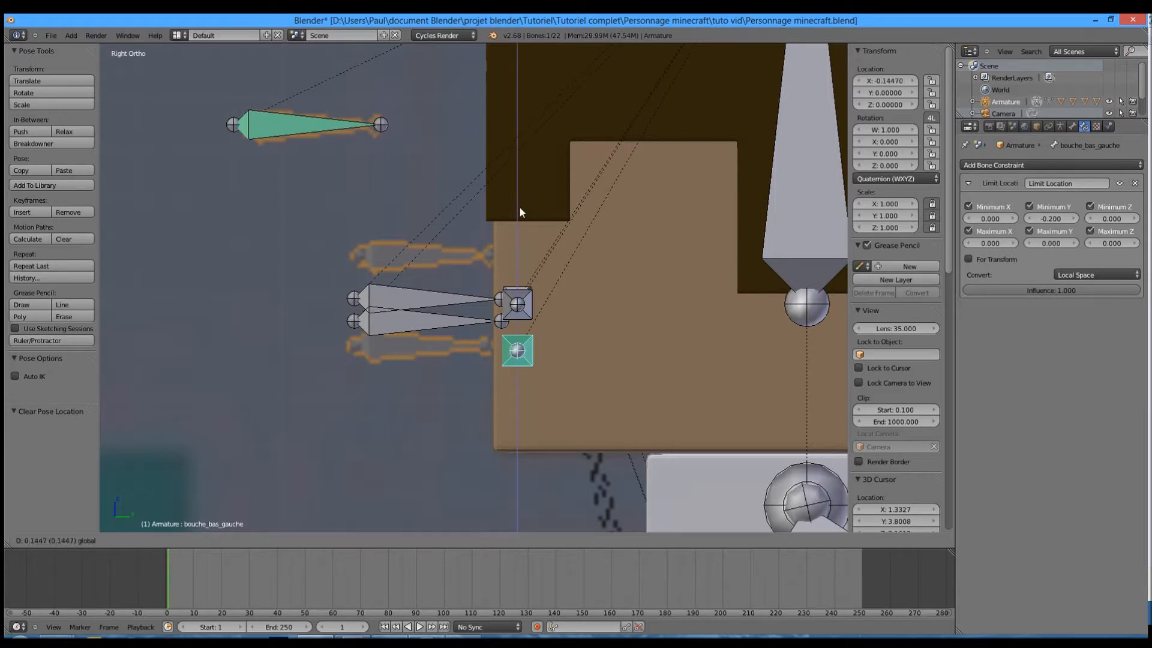
pyautogui.press('g')
pyautogui.press('y')
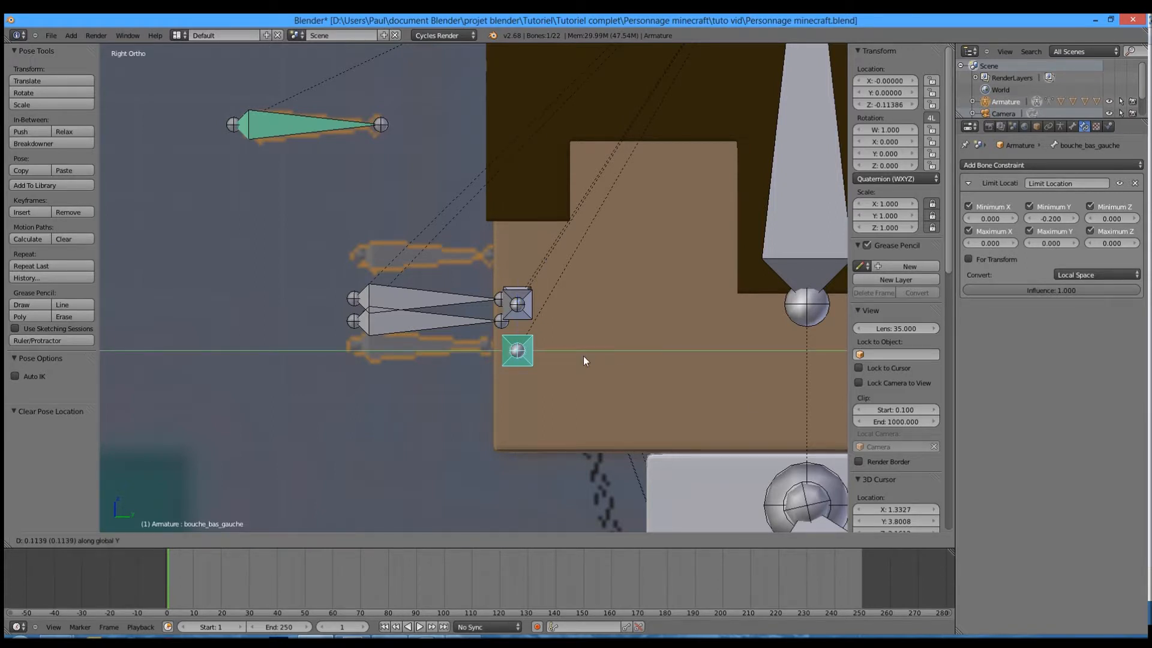
pyautogui.press('Escape')
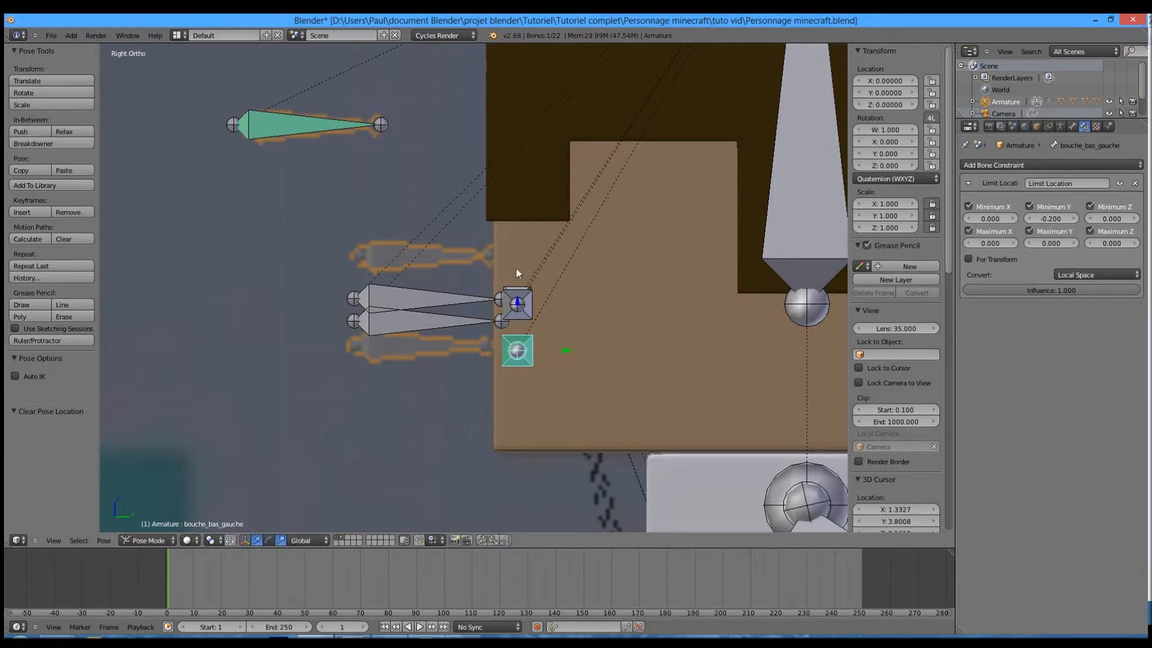
# Step: Set the constraint's Minimum X to -0.2, test moving bouche_bas_gauche vertically and return to the front view
pyautogui.click(982, 218)
pyautogui.write('-0.2')
pyautogui.press('Return')
pyautogui.moveTo(520, 306); pyautogui.dragTo(509, 178)
pyautogui.rightClick(509, 177)
pyautogui.press('KP_4')
pyautogui.press('KP_4')
pyautogui.press('KP_1')
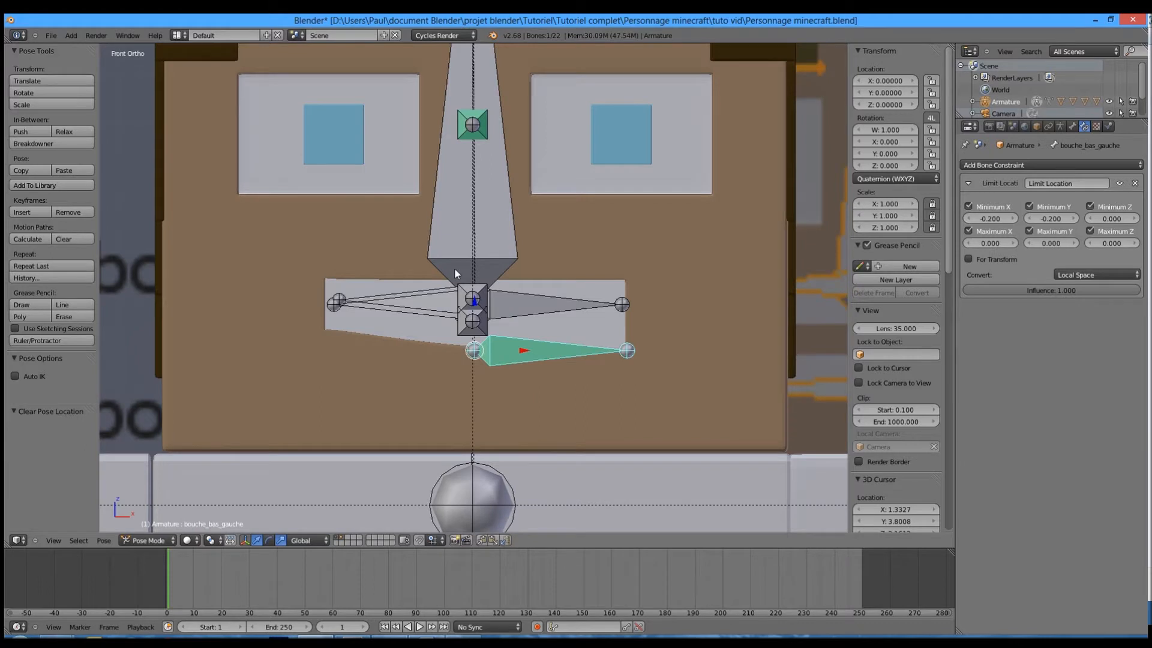
# Step: Test moving bouche_bas_gauche in the front view, cancel the move and reset the constraint's Minimum Y to 0
pyautogui.press('g')
pyautogui.press('Escape')
pyautogui.click(1051, 218)
pyautogui.write('0')
pyautogui.press('Return')
# Step: Add a Limit Location constraint to bouche_bas_droite and enable the minimum and maximum limits on X, Y and Z
pyautogui.rightClick(419, 315)
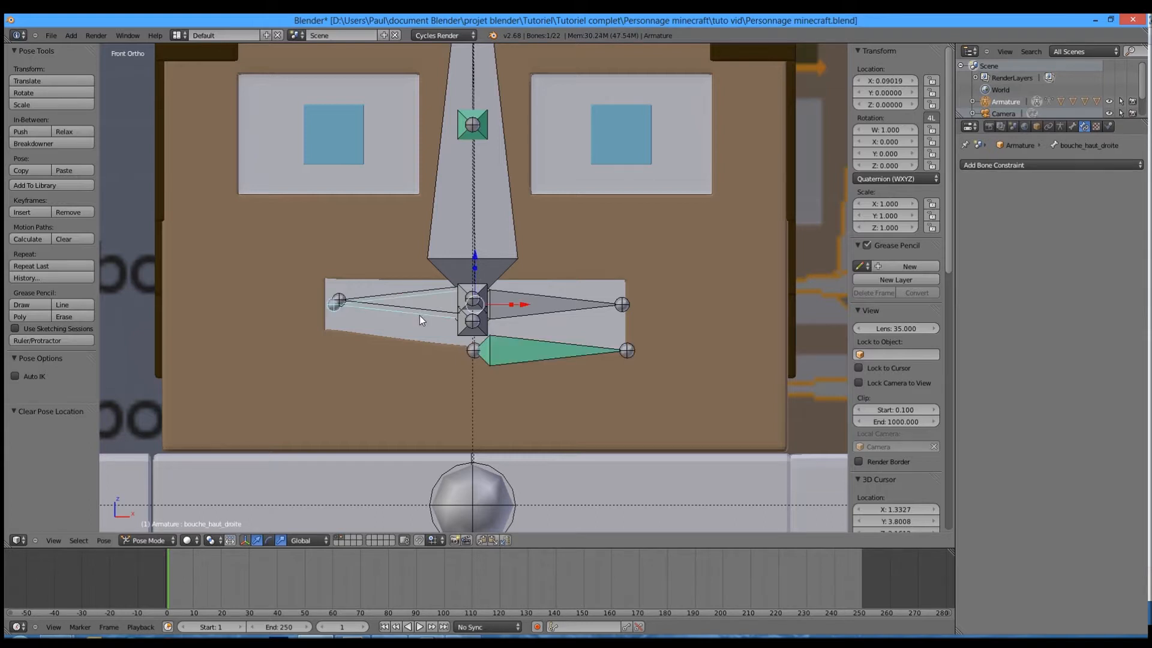
pyautogui.click(1023, 166)
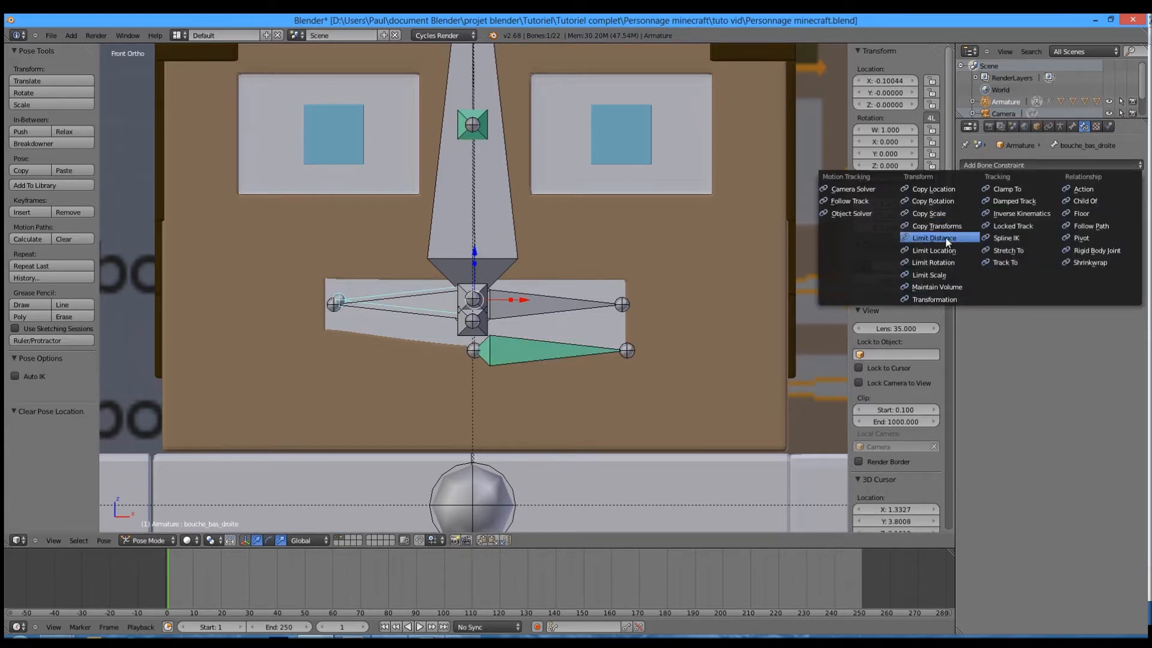
pyautogui.click(936, 250)
pyautogui.moveTo(974, 207)
pyautogui.mouseDown()
pyautogui.moveTo(1092, 218)
pyautogui.moveTo(995, 233)
pyautogui.mouseUp()
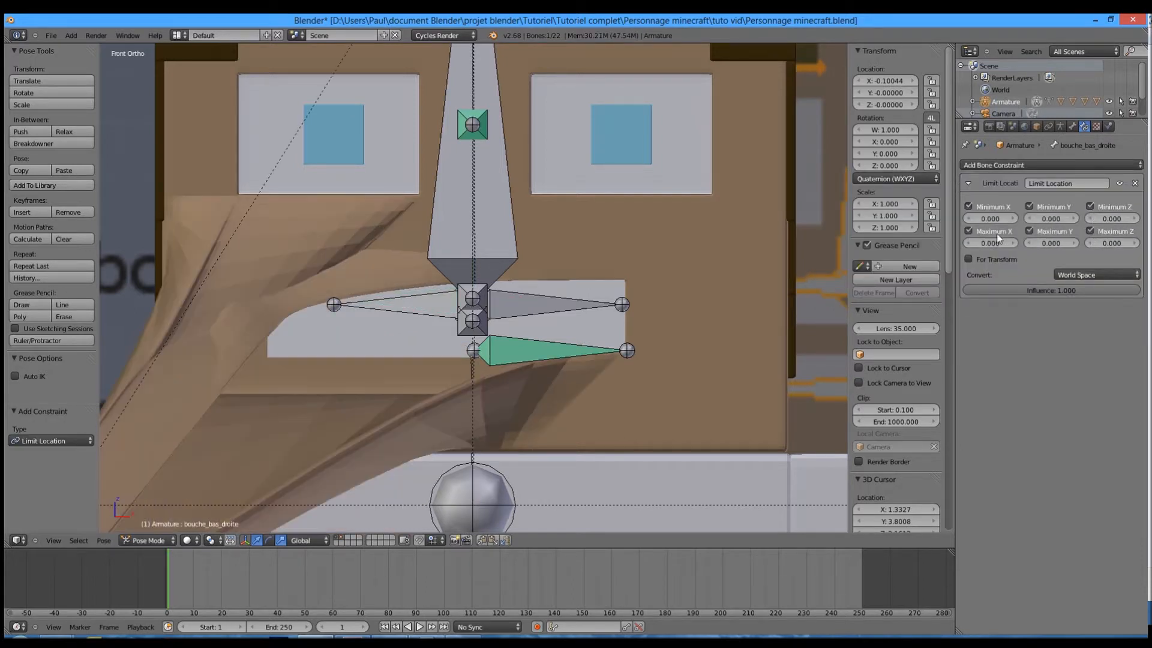
# Step: Convert the bouche_bas_droite constraint to Local Space and set its Minimum X to -0.2
pyautogui.click(1067, 274)
pyautogui.click(1071, 229)
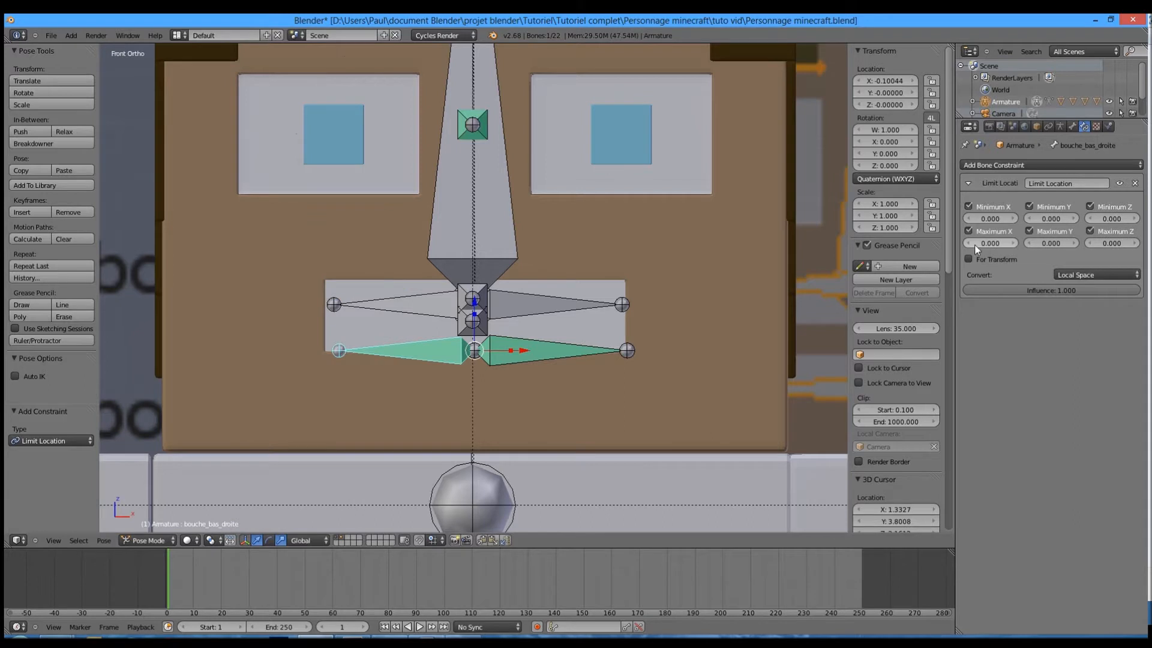
pyautogui.press('Return')
pyautogui.click(988, 213)
pyautogui.write('-0.2')
pyautogui.press('Return')
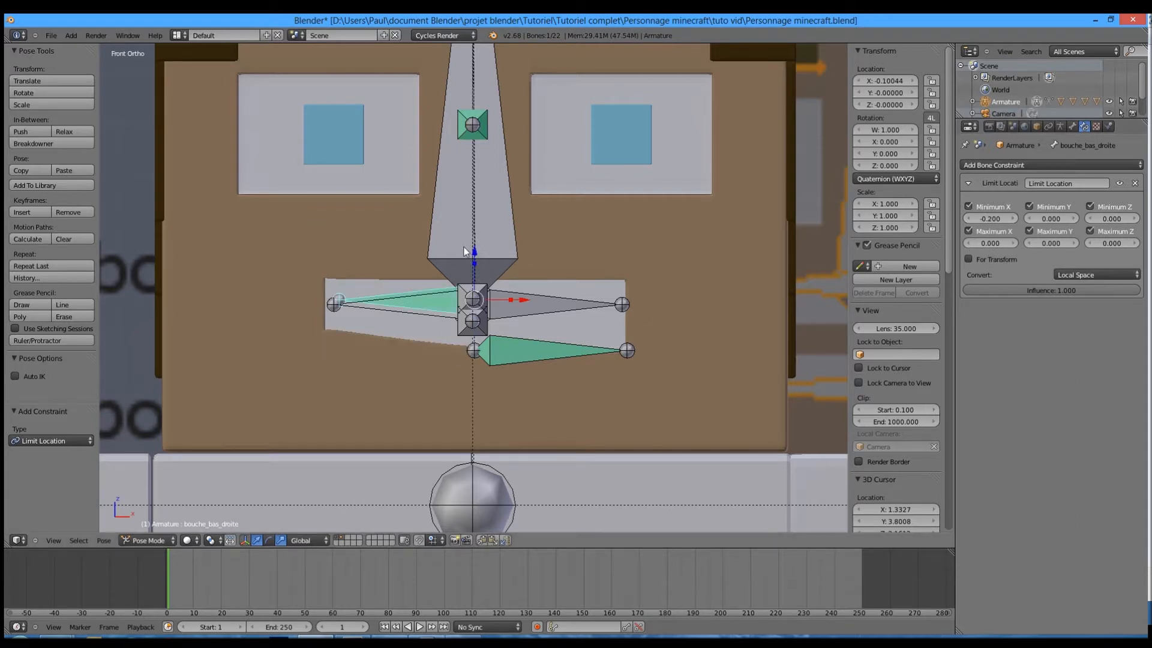
# Step: Move bouche_bas_droite down by about 0.19 along Z, then select the bouche_haut_droite bone
pyautogui.press('g')
pyautogui.press('z')
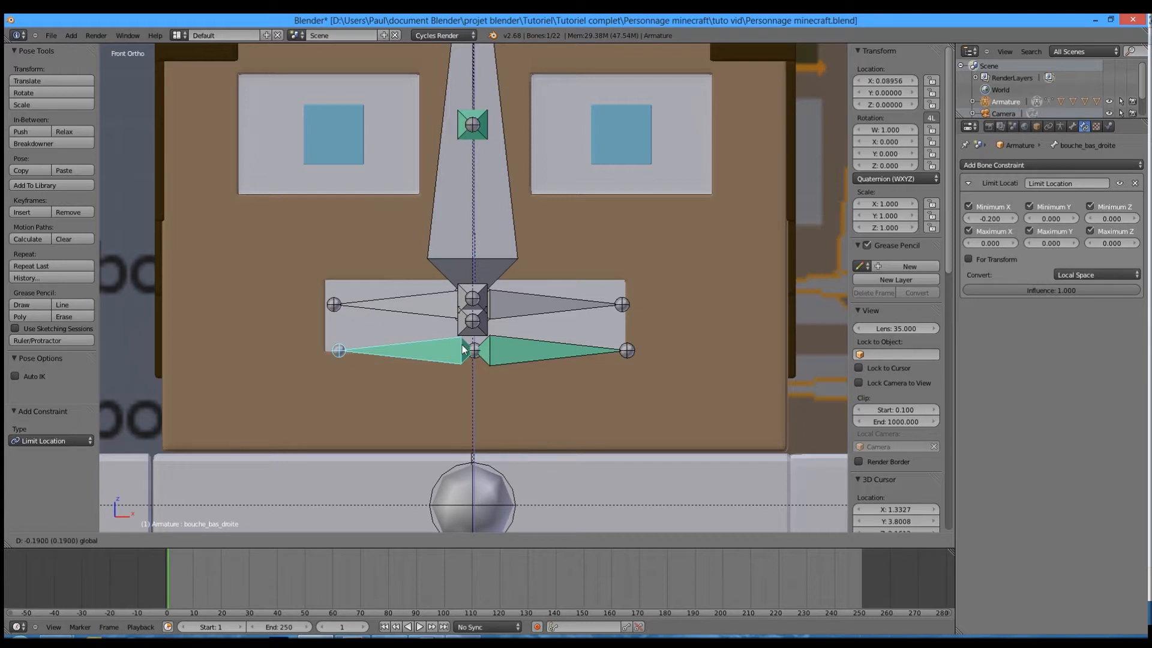
pyautogui.click(423, 305)
pyautogui.rightClick(424, 305)
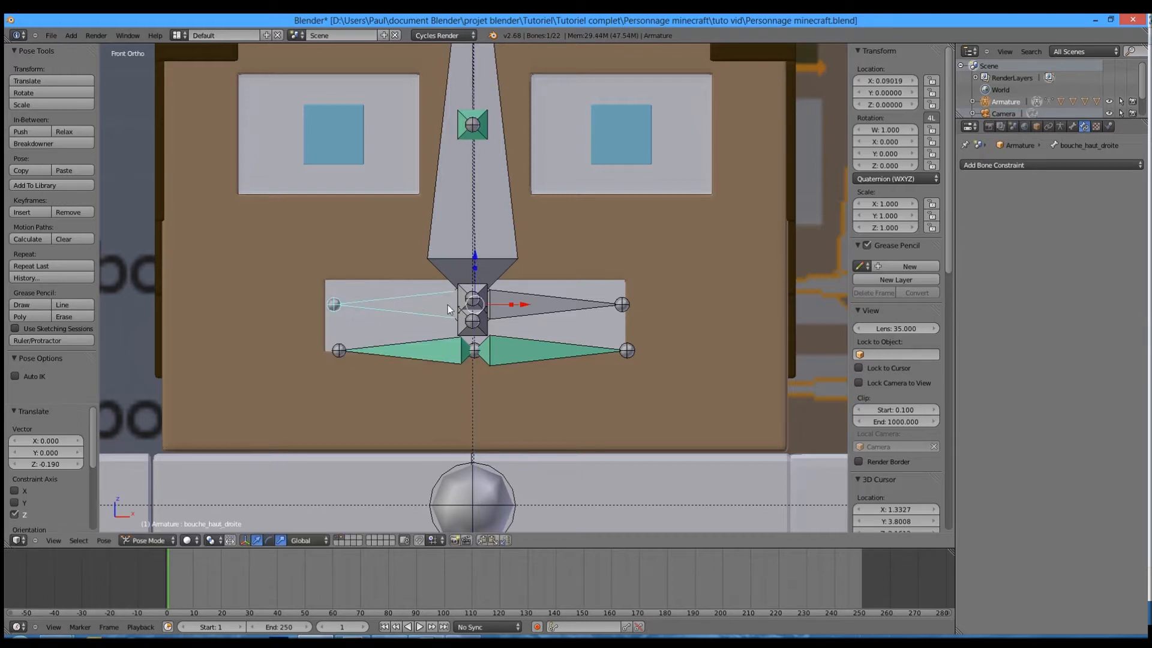
# Step: Add a Limit Location constraint to bouche_haut_droite and enable its minimum X, Y and Z and maximum Y and Z limits
pyautogui.click(1024, 165)
pyautogui.click(951, 251)
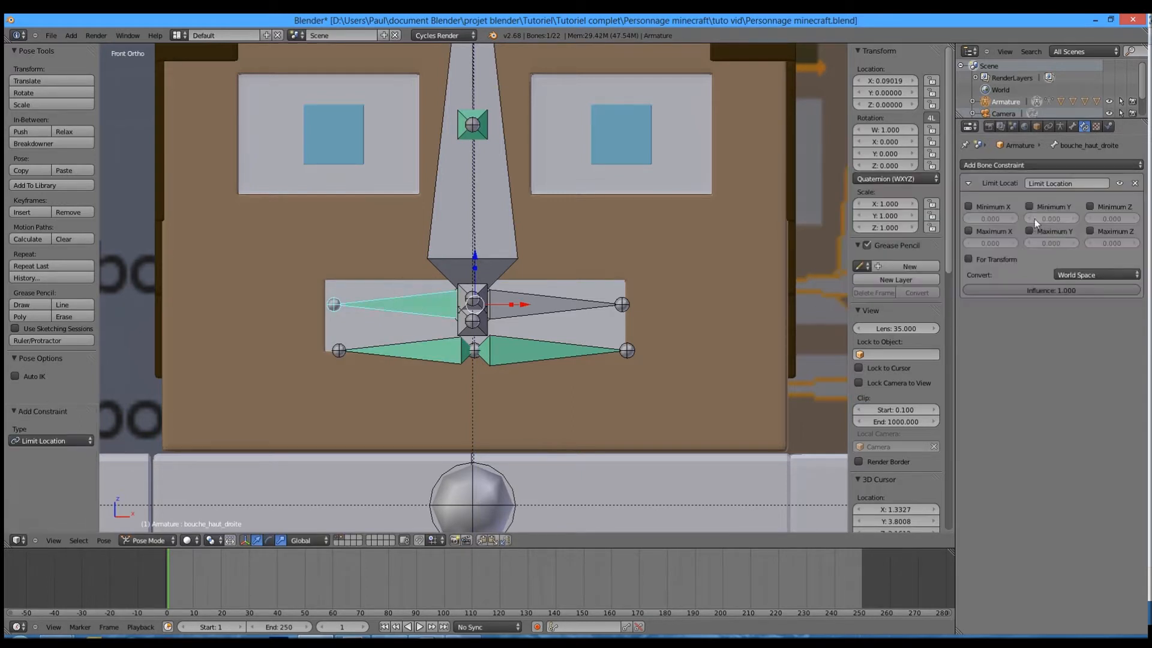
pyautogui.click(994, 207)
pyautogui.click(1051, 207)
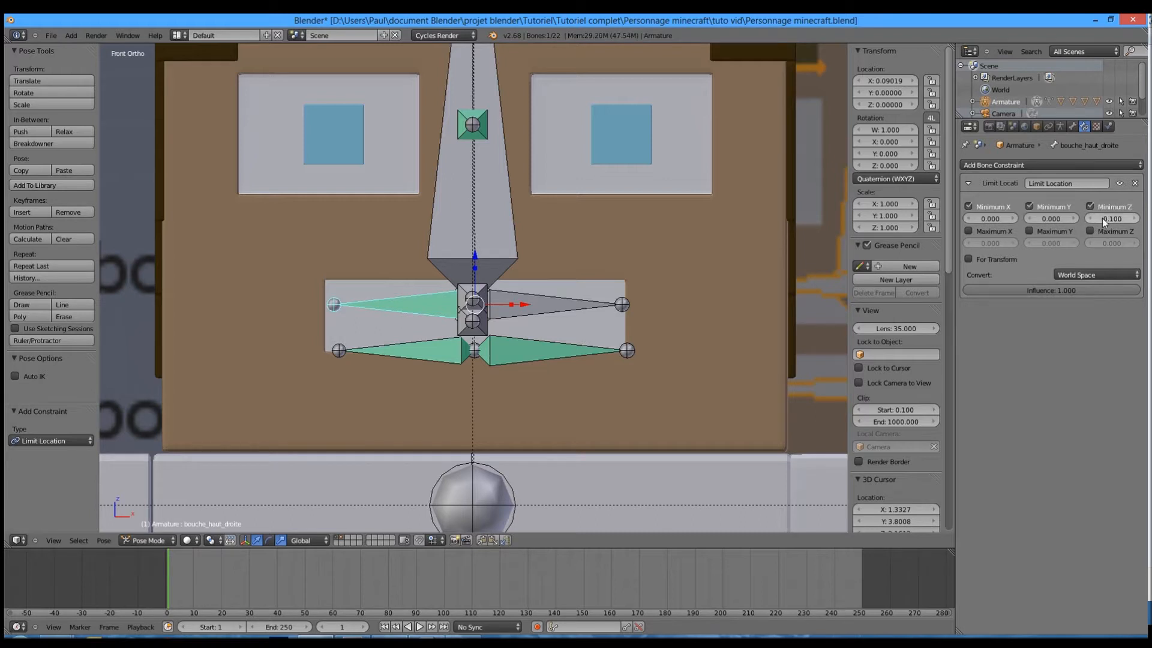
pyautogui.click(1090, 231)
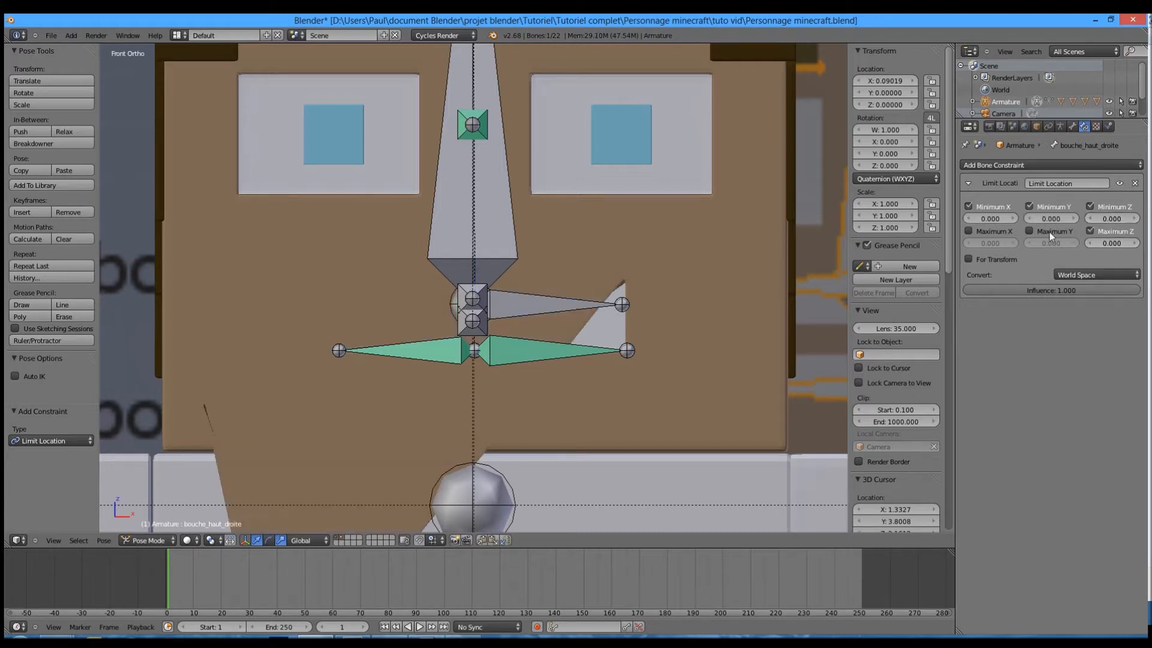
pyautogui.click(1030, 231)
# Step: Convert the bouche_haut_droite constraint to Local Space, enable Maximum X at 0.2, and test the bone's movement without keeping the move
pyautogui.click(1097, 275)
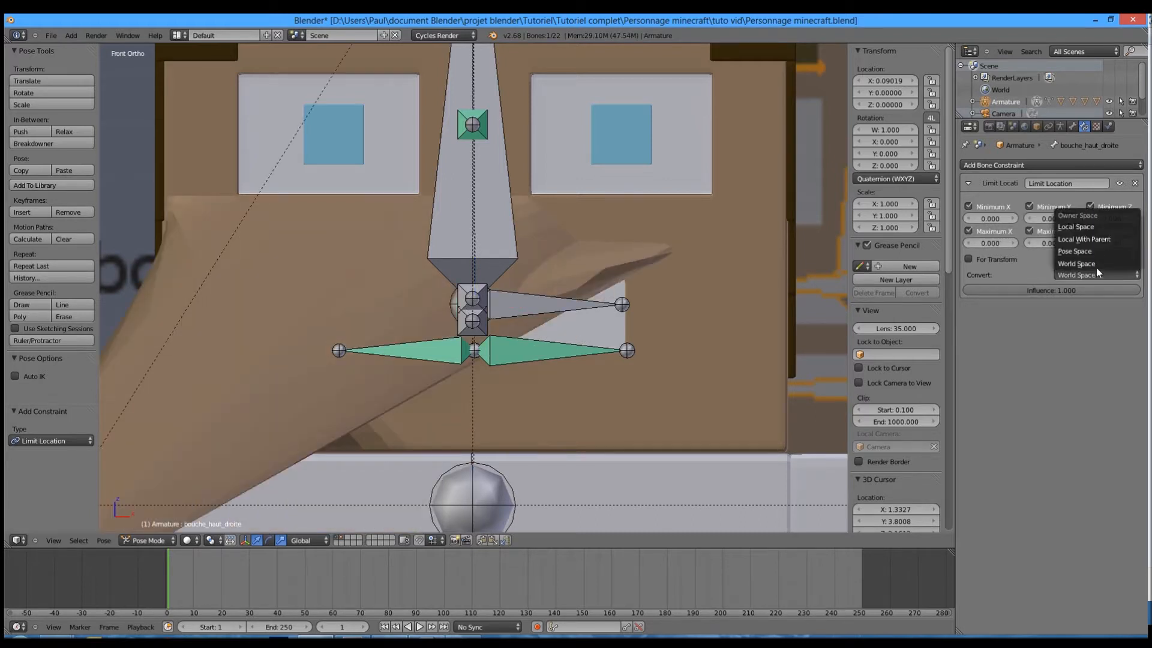
pyautogui.click(1107, 229)
pyautogui.click(968, 231)
pyautogui.write('0.2')
pyautogui.press('Return')
pyautogui.press('g')
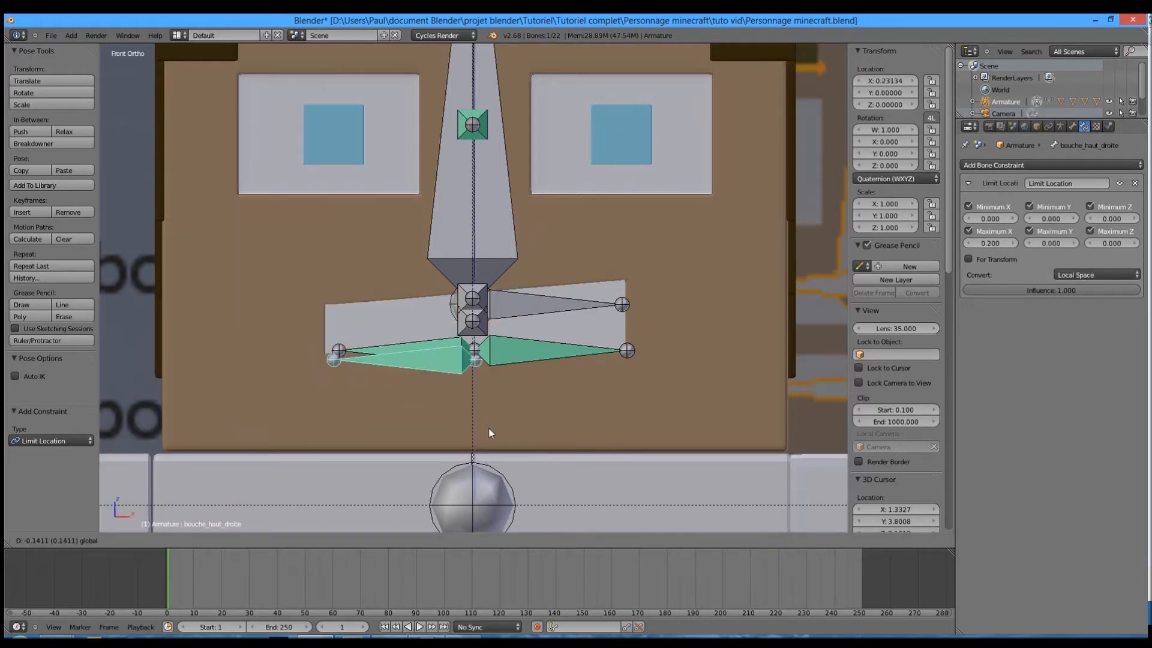
pyautogui.press('Escape')
# Step: Add a Limit Location constraint to bouche_haut_gauche and enable the minimum and maximum limits on X, Y and Z
pyautogui.rightClick(556, 304)
pyautogui.click(1016, 165)
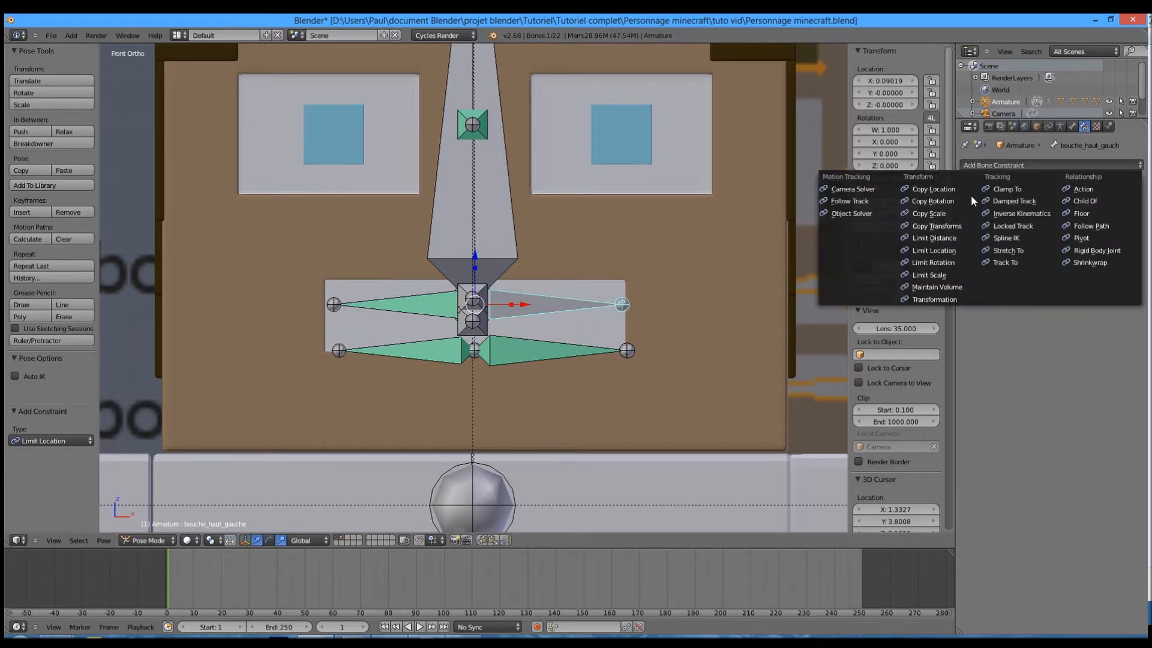
pyautogui.click(947, 251)
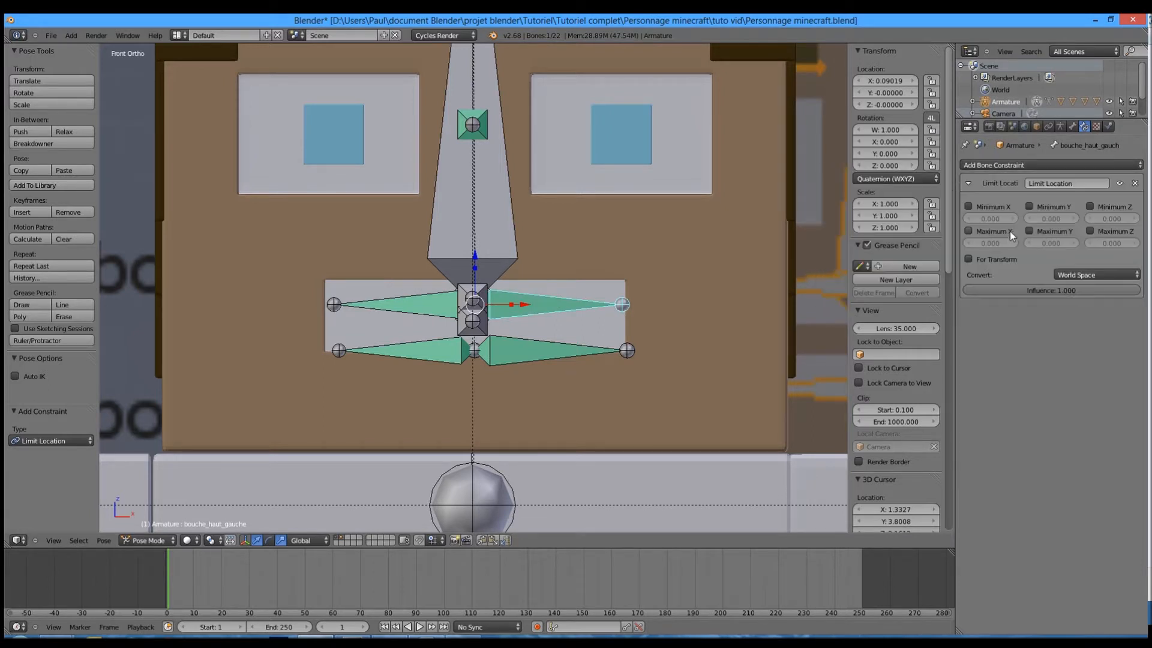
pyautogui.click(1096, 236)
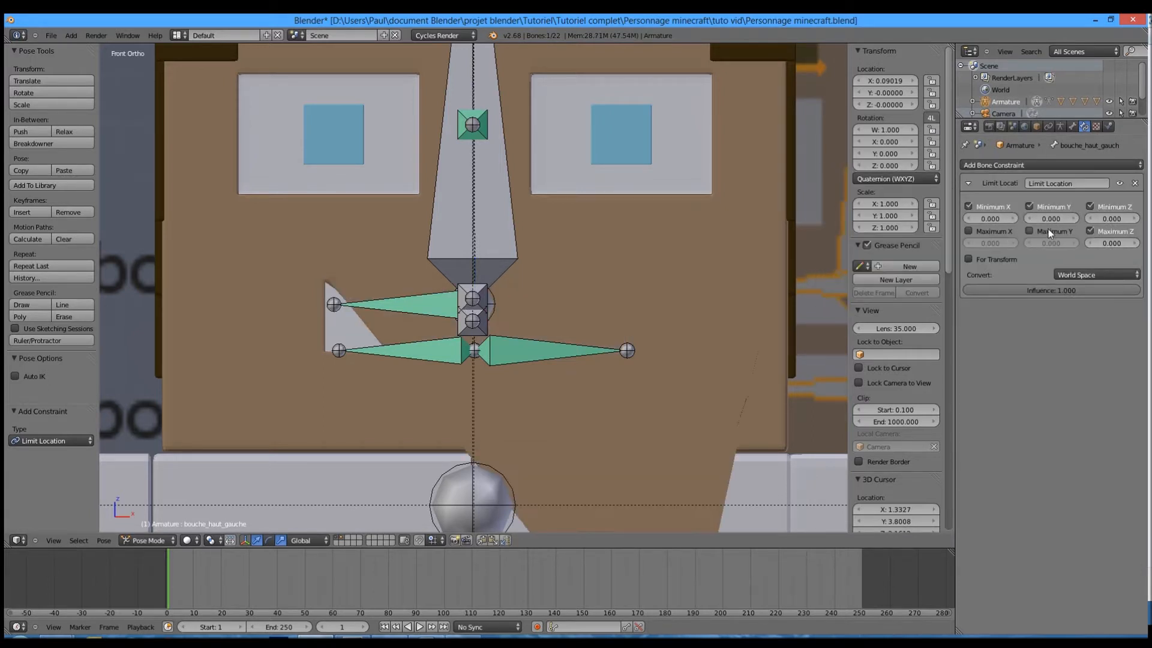
pyautogui.click(1051, 230)
pyautogui.click(1000, 232)
# Step: Convert the bouche_haut_gauche constraint to Local Space with Minimum X 0 and Maximum X 0.2, and test moving the bone along Z
pyautogui.click(1110, 275)
pyautogui.click(1083, 228)
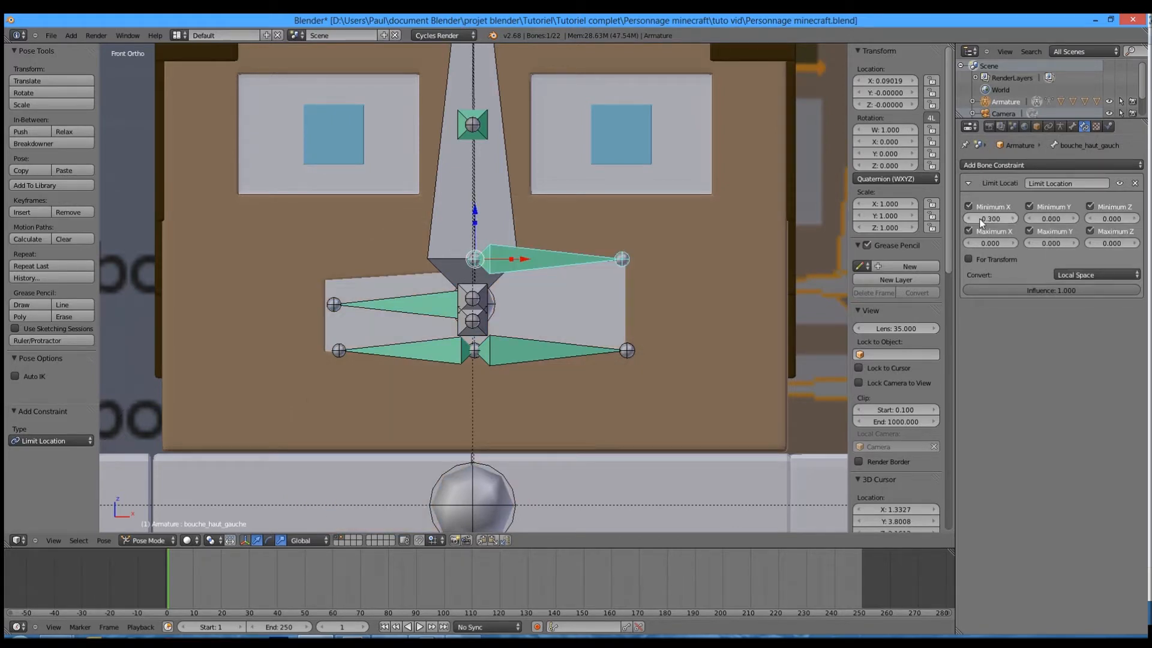
pyautogui.write('0')
pyautogui.press('Return')
pyautogui.click(996, 243)
pyautogui.write('0.1')
pyautogui.press('Return')
pyautogui.press('BackSpace')
pyautogui.write('2')
pyautogui.press('Return')
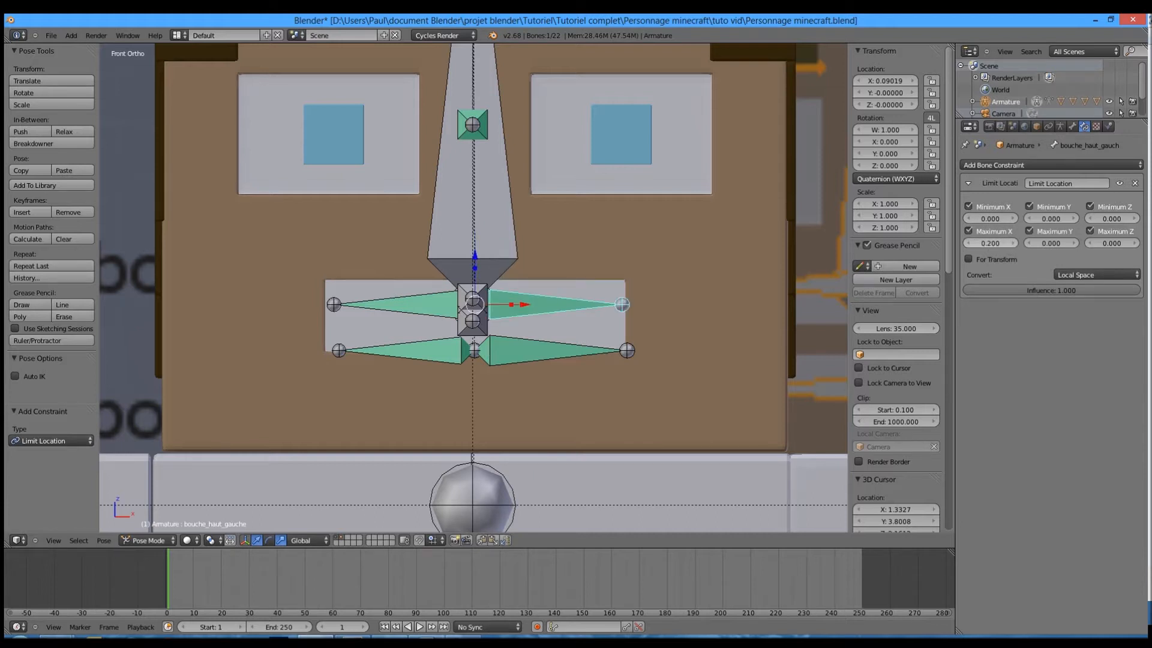
pyautogui.moveTo(479, 252); pyautogui.dragTo(539, 336)
pyautogui.rightClick(539, 336)
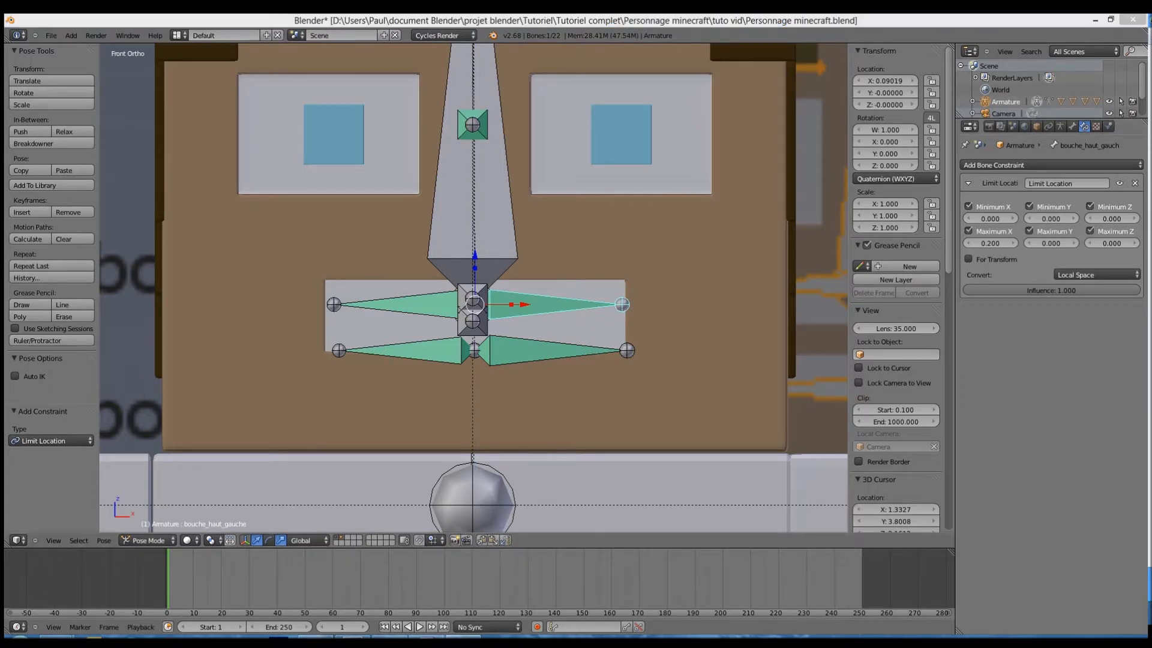
# Step: Select the dent_haut bone in the side view and test moving it along Z in the front view, cancelling the move
pyautogui.press('KP_3')
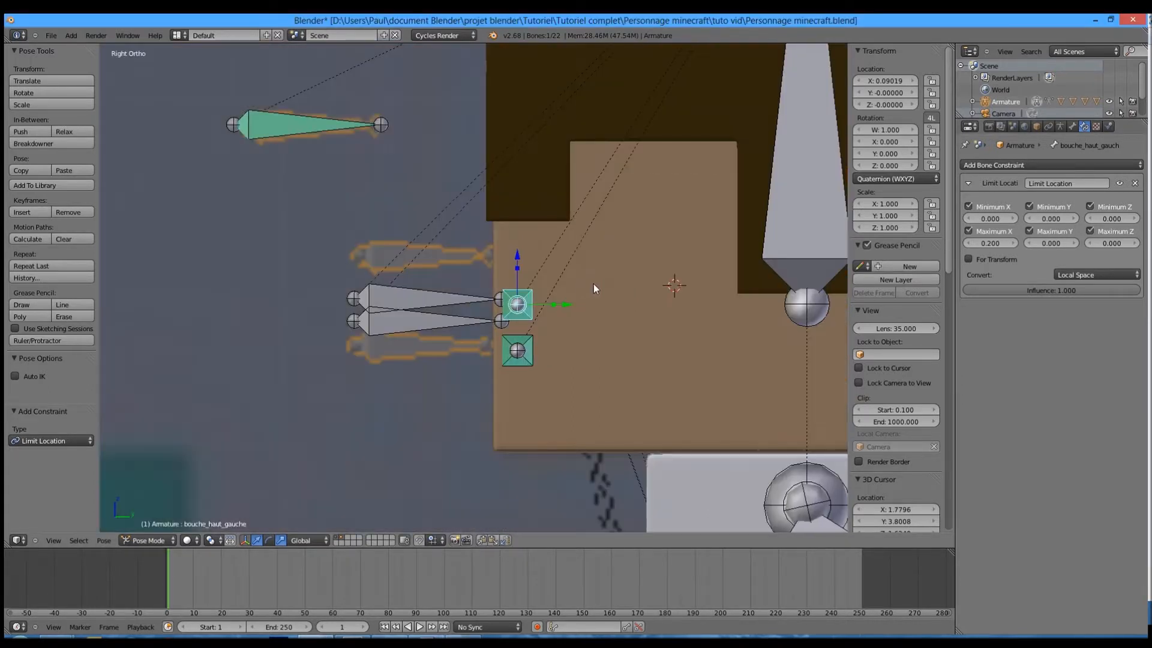
pyautogui.rightClick(414, 299)
pyautogui.press('KP_1')
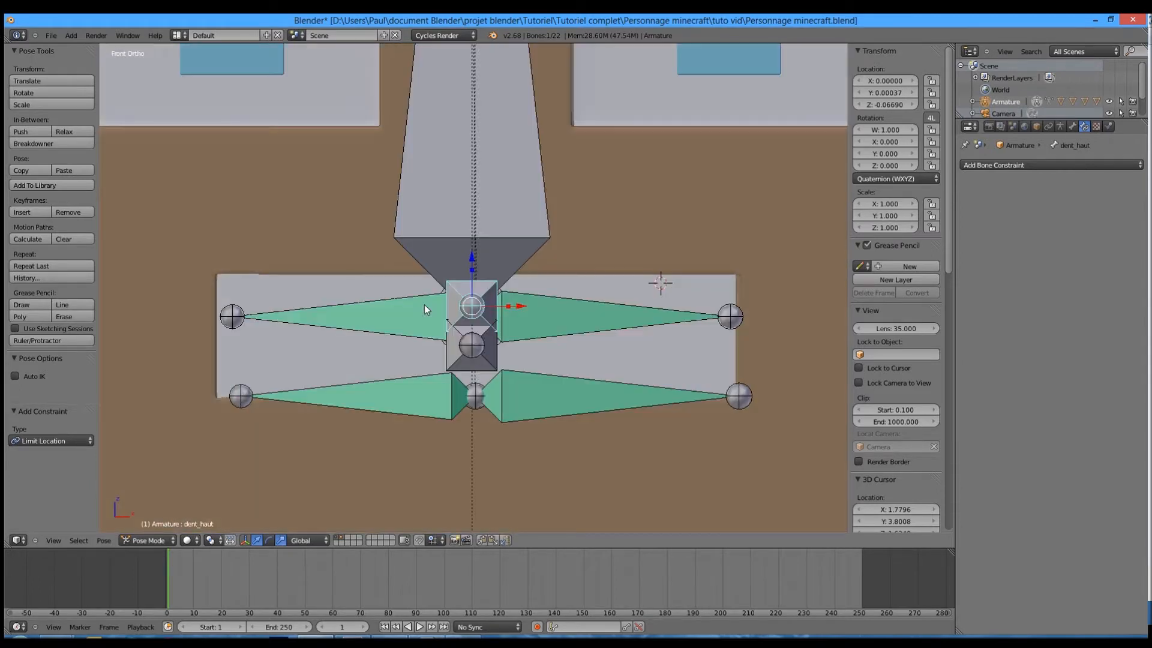
pyautogui.press('g')
pyautogui.press('z')
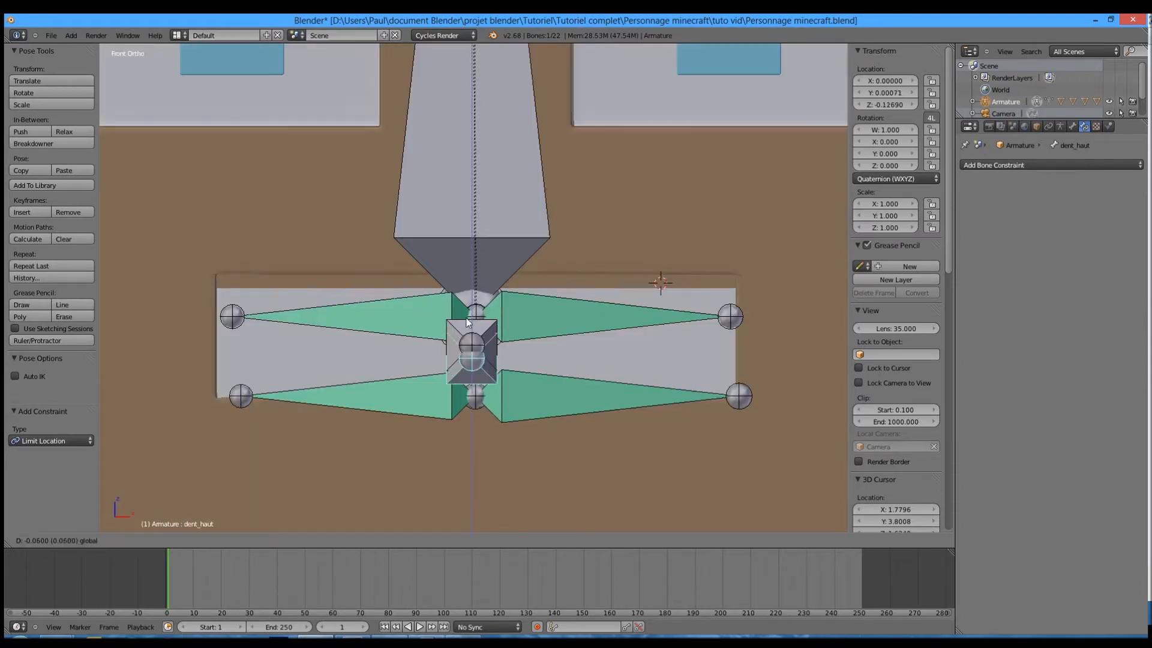
pyautogui.press('Escape')
# Step: Add a Limit Location constraint to dent_haut and enable the minimum and maximum limits on X, Y and Z
pyautogui.click(984, 165)
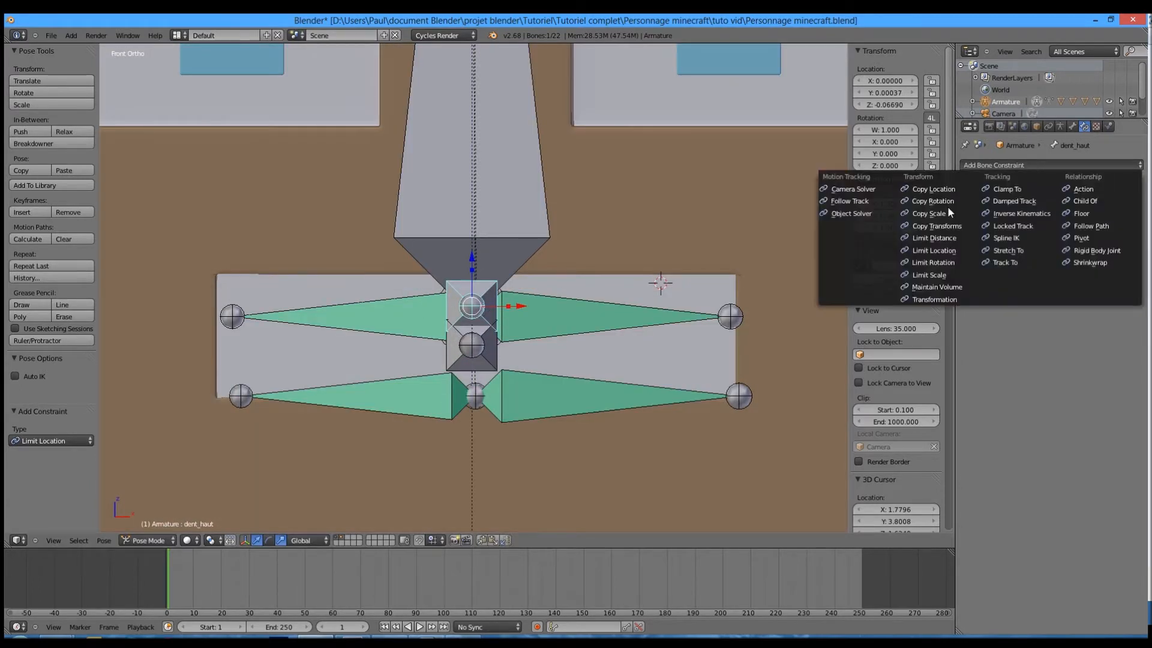
pyautogui.click(944, 252)
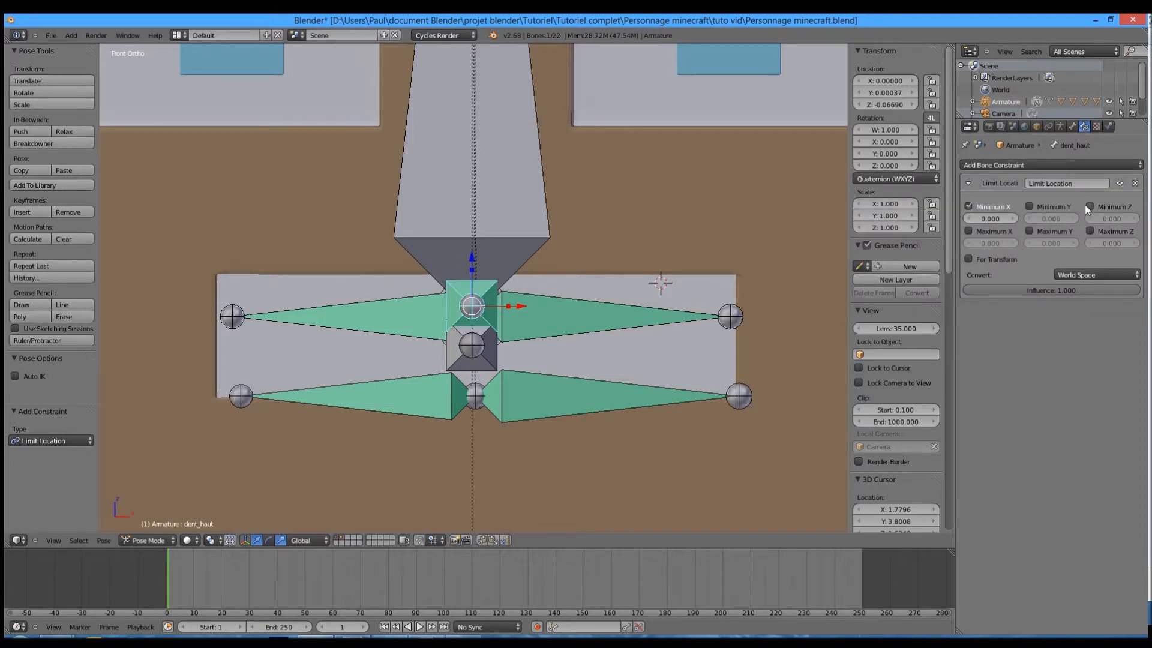
pyautogui.click(1089, 206)
pyautogui.click(1029, 206)
pyautogui.click(1089, 231)
pyautogui.click(1030, 231)
pyautogui.click(968, 231)
# Step: Set the dent_haut constraint's Minimum X to -0.12 and Maximum X to 0.1, and convert it to Local Space
pyautogui.click(990, 219)
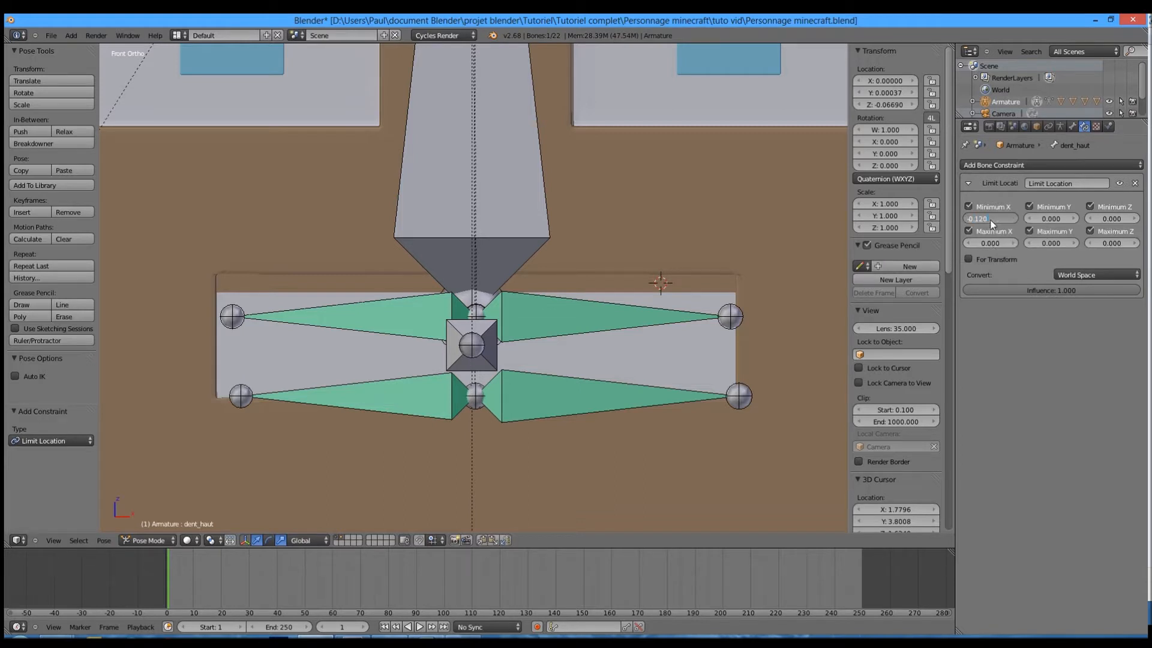
pyautogui.write('0.1')
pyautogui.press('Return')
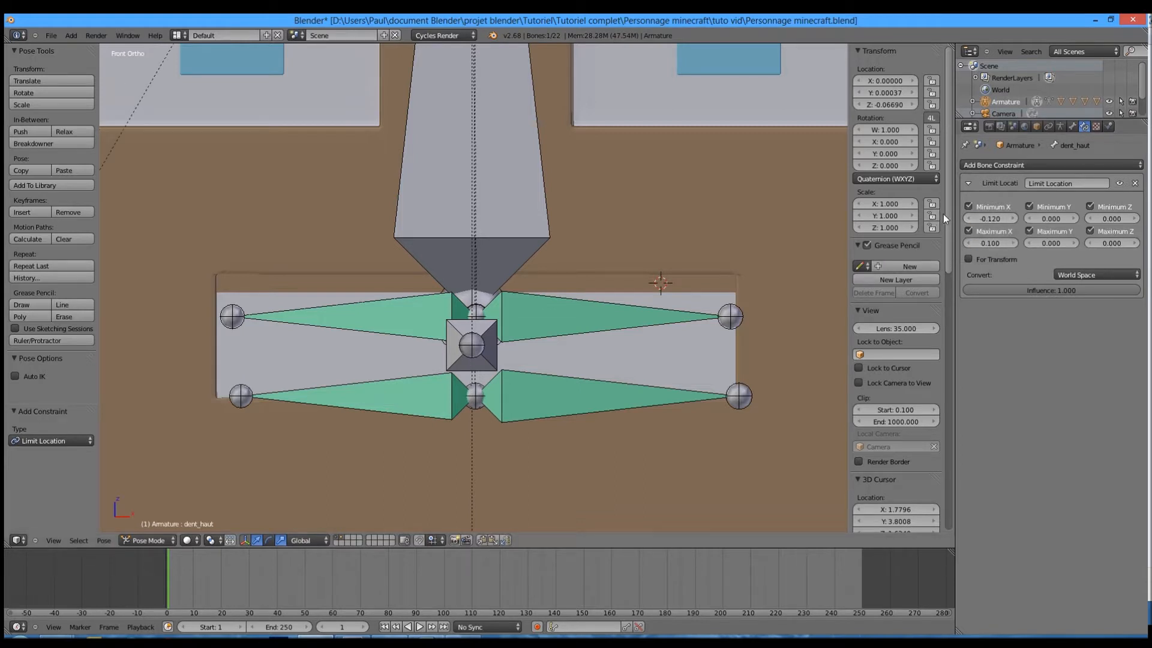
pyautogui.click(1080, 274)
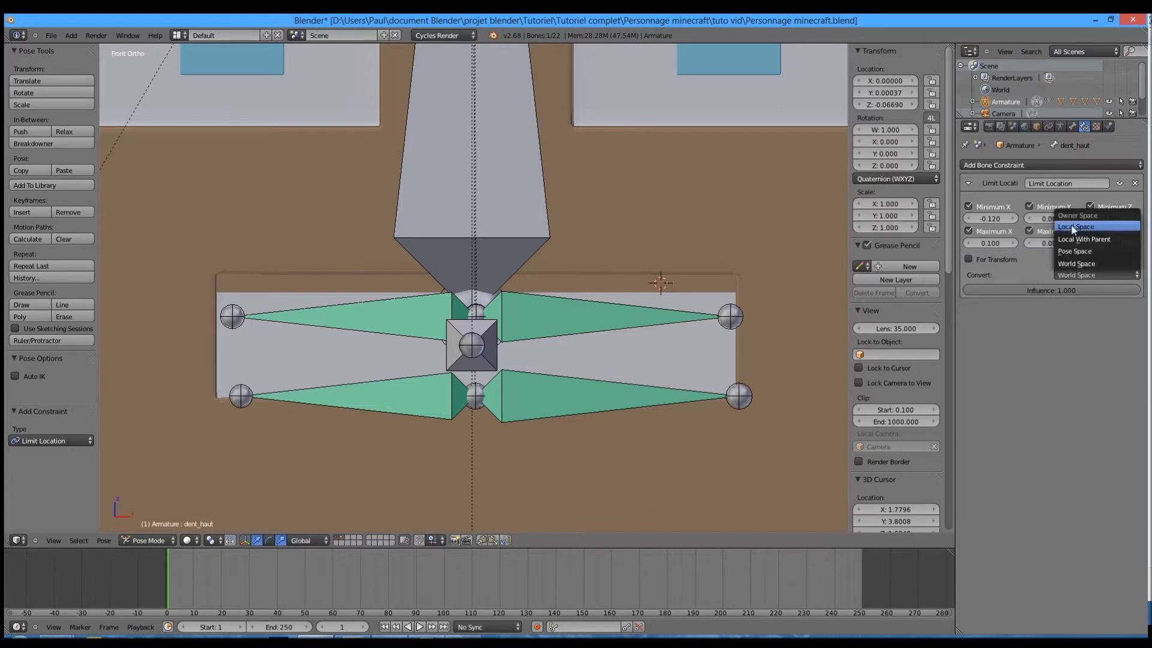
pyautogui.click(1072, 224)
# Step: Test dent_haut's vertical movement in the right side view and cancel the move
pyautogui.press('KP_3')
pyautogui.click(260, 196)
pyautogui.moveTo(268, 203); pyautogui.dragTo(325, 87)
pyautogui.rightClick(325, 87)
pyautogui.scroll(-5, 476, 242)
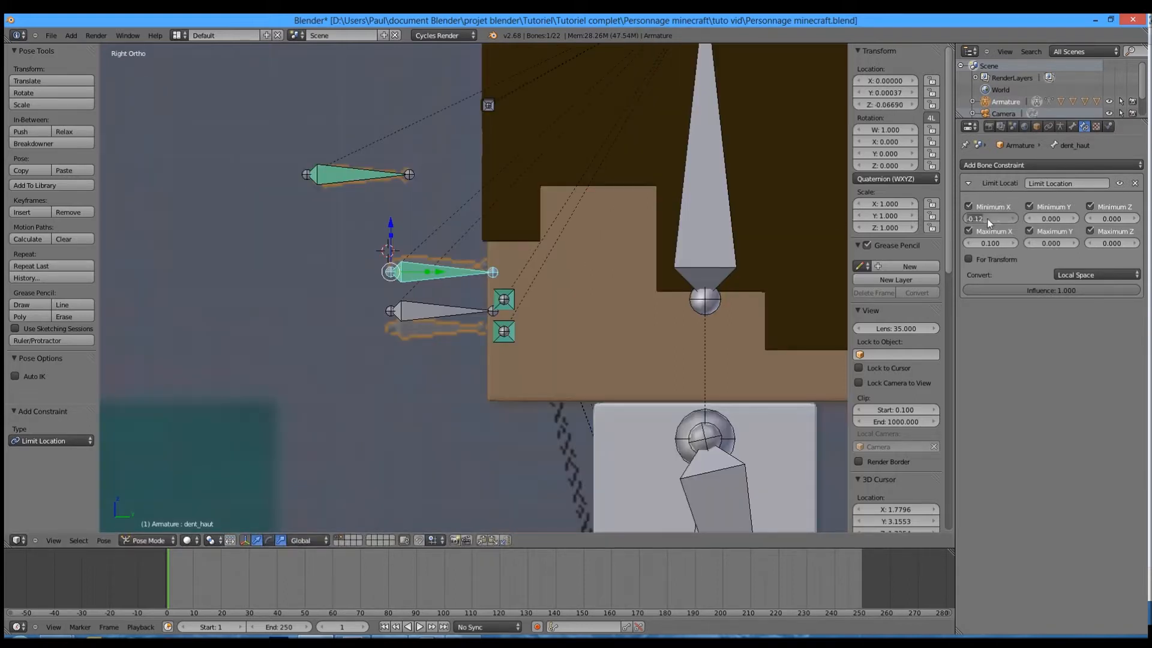
# Step: Reset the dent_haut constraint's X limits to 0 and set Minimum Z to -0.12 and Maximum Z to 0.12
pyautogui.click(1115, 219)
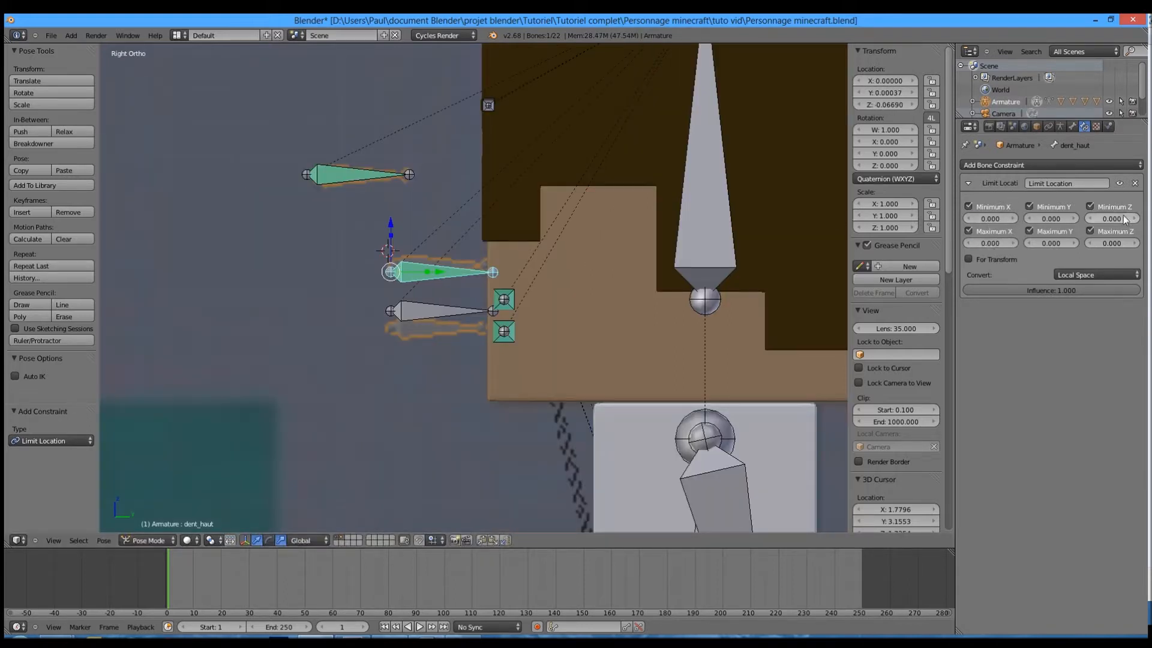
pyautogui.write('-0')
pyautogui.click(1109, 242)
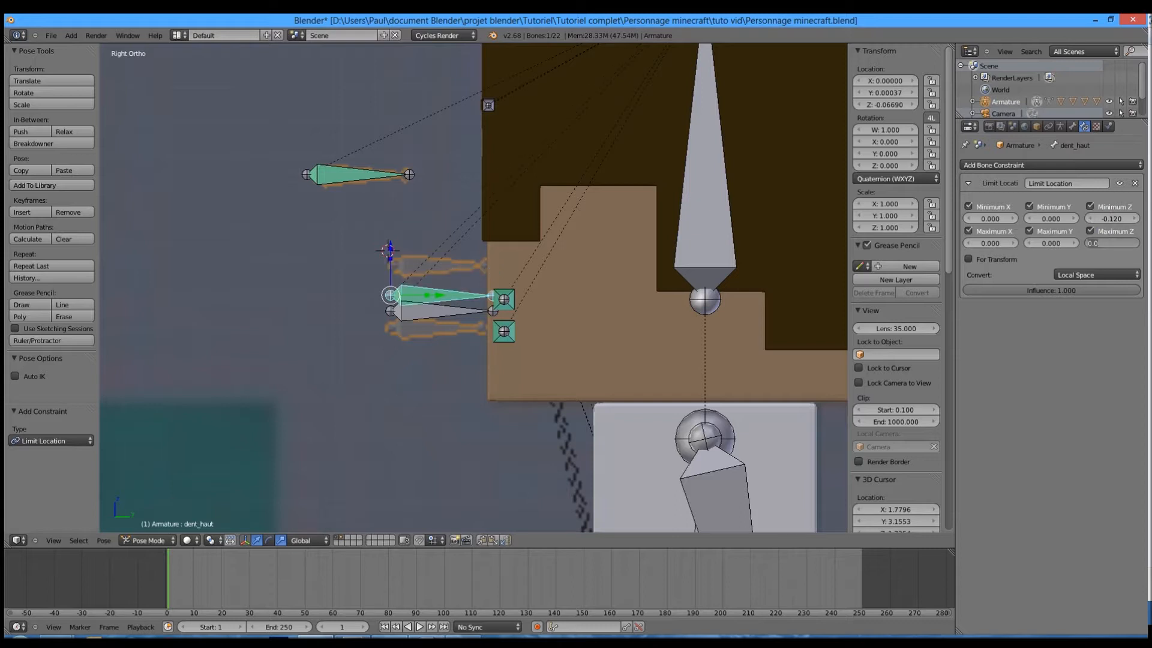
pyautogui.write('0.12')
pyautogui.press('Return')
# Step: Test moving dent_haut along Z in the side and front views, cancelling each move
pyautogui.scroll(4, 318, 250)
pyautogui.press('g')
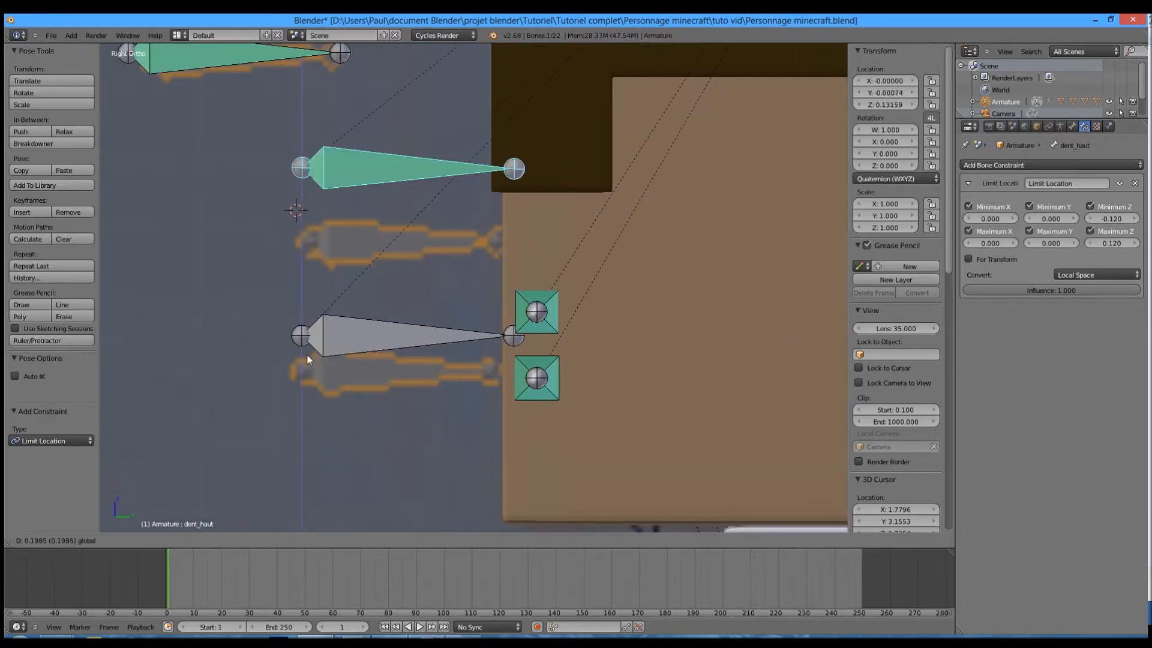
pyautogui.press('Escape')
pyautogui.press('KP_1')
pyautogui.press('z')
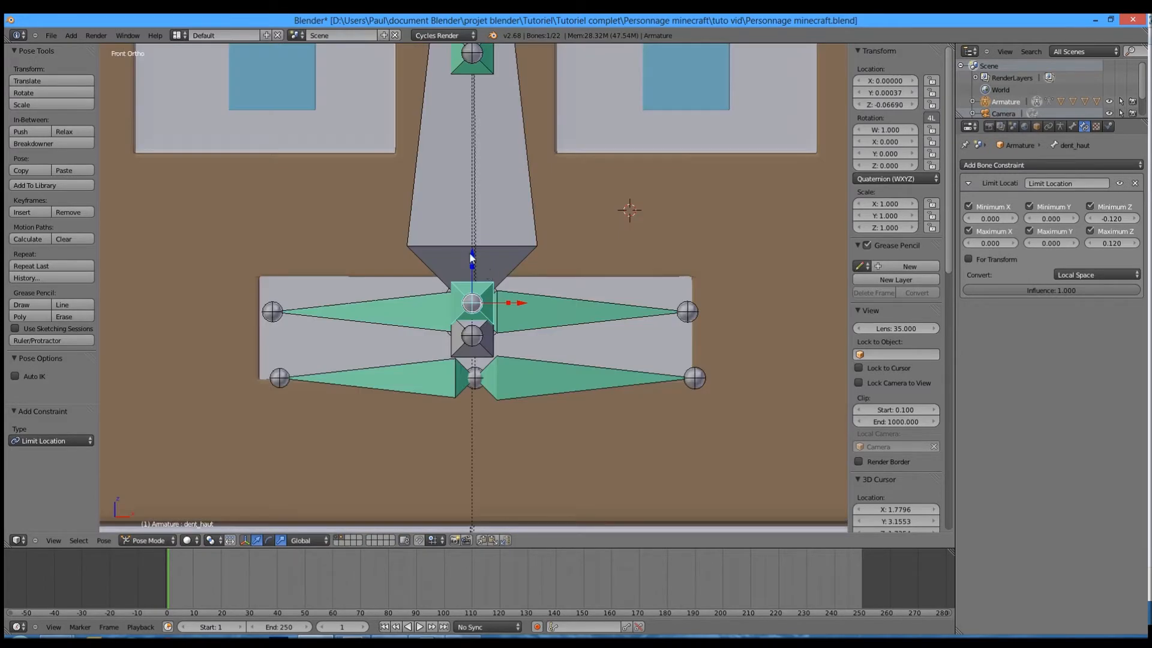
pyautogui.press('g')
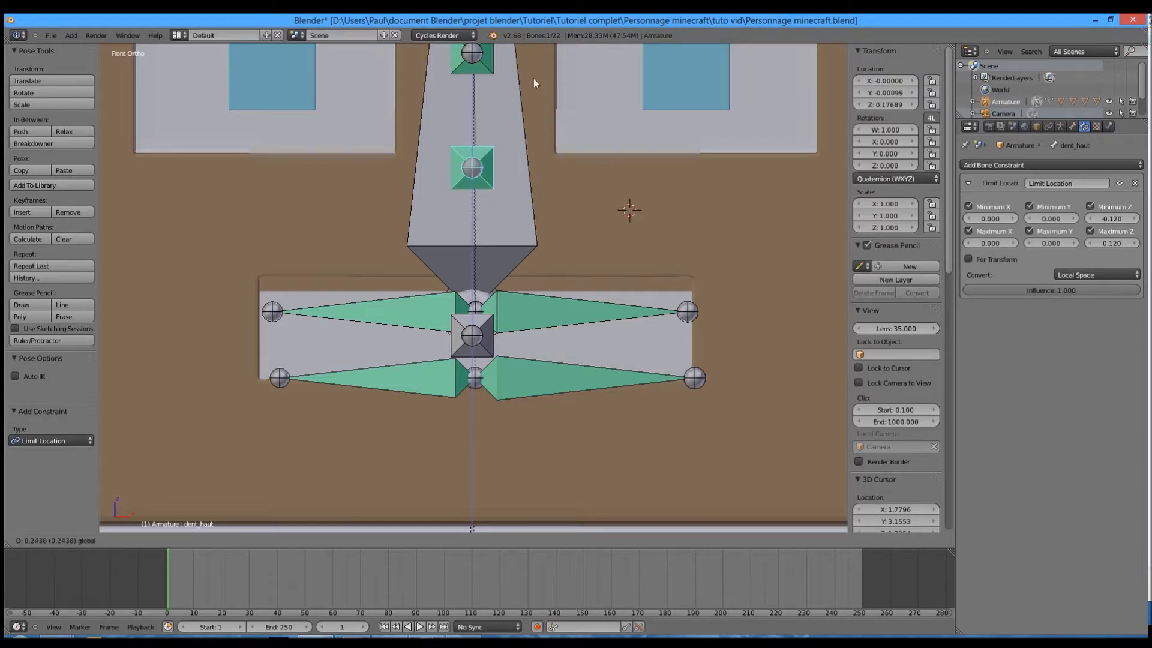
pyautogui.rightClick(536, 113)
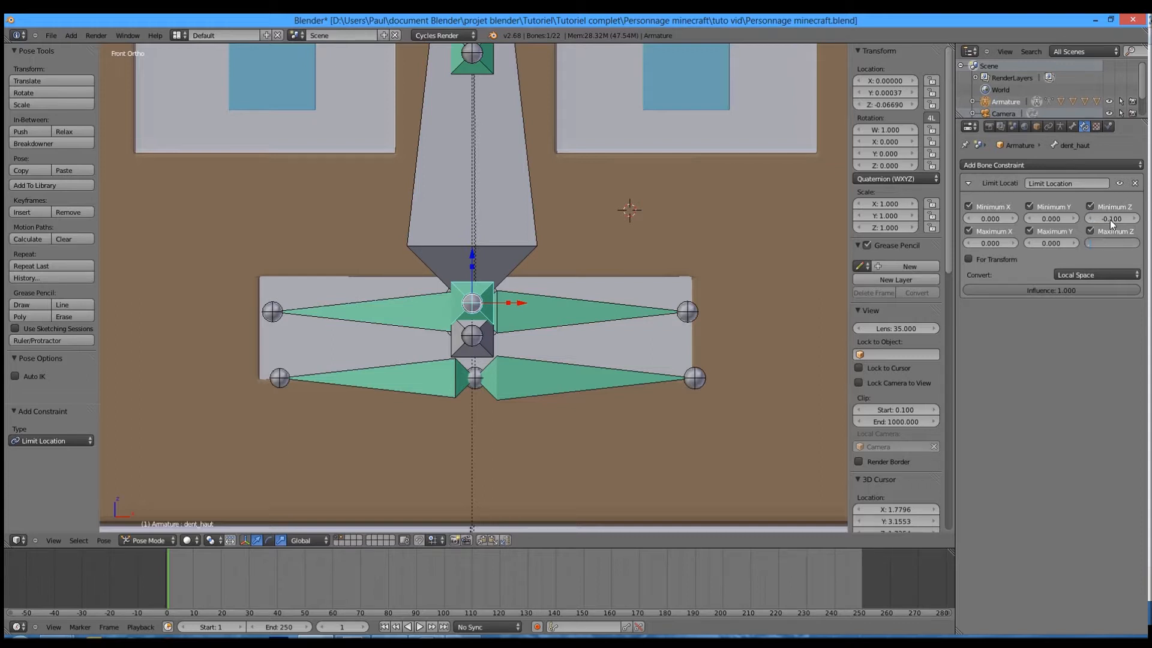
# Step: Try dent_haut Z limits of -0.1 minimum and 0.05 maximum, and test moving the bone vertically
pyautogui.write('.05')
pyautogui.press('Return')
pyautogui.moveTo(469, 257); pyautogui.dragTo(492, 163)
pyautogui.rightClick(492, 163)
# Step: Try a Minimum Z of -0.5 and a Maximum Z of 0.1 on dent_haut, and test its vertical movement again
pyautogui.write('-0.5')
pyautogui.press('Tab')
pyautogui.write('.1')
pyautogui.press('Return')
pyautogui.moveTo(476, 259); pyautogui.dragTo(465, 93)
pyautogui.rightClick(466, 94)
# Step: Clear the pose location of the bouche_haut_droite and bouche_haut_gauche bones together
pyautogui.rightClick(369, 310)
pyautogui.keyDown('shift'); pyautogui.rightClick(595, 300); pyautogui.keyUp('shift')
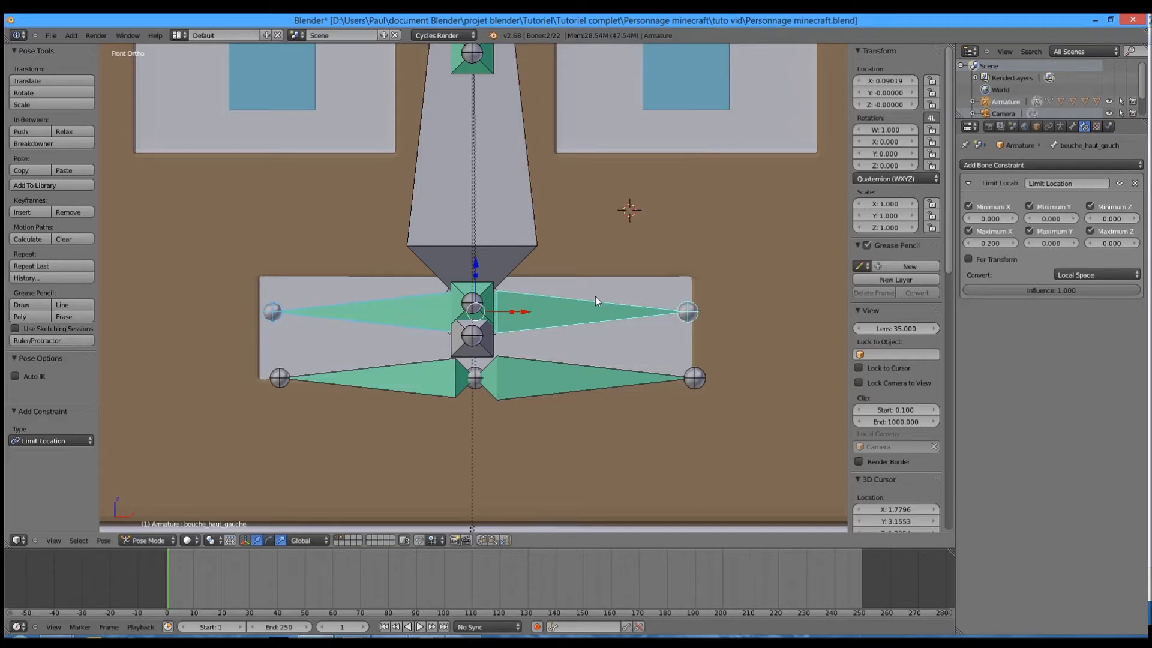
pyautogui.hotkey('alt', 'g')
# Step: Reselect dent_haut, set its constraint's Minimum Z to -0.05, and test the upward movement
pyautogui.rightClick(483, 287)
pyautogui.moveTo(473, 256)
pyautogui.mouseDown()
pyautogui.moveTo(470, 104)
pyautogui.moveTo(473, 255)
pyautogui.mouseUp()
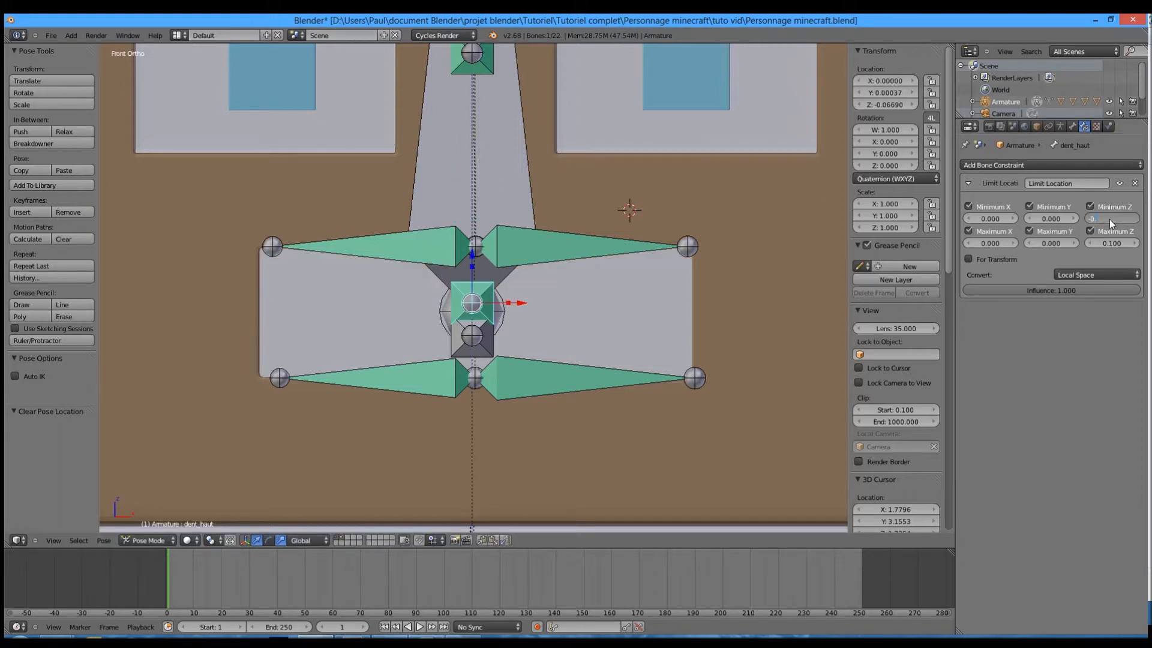
pyautogui.press('Return')
pyautogui.moveTo(475, 253); pyautogui.dragTo(489, 133)
pyautogui.rightClick(489, 133)
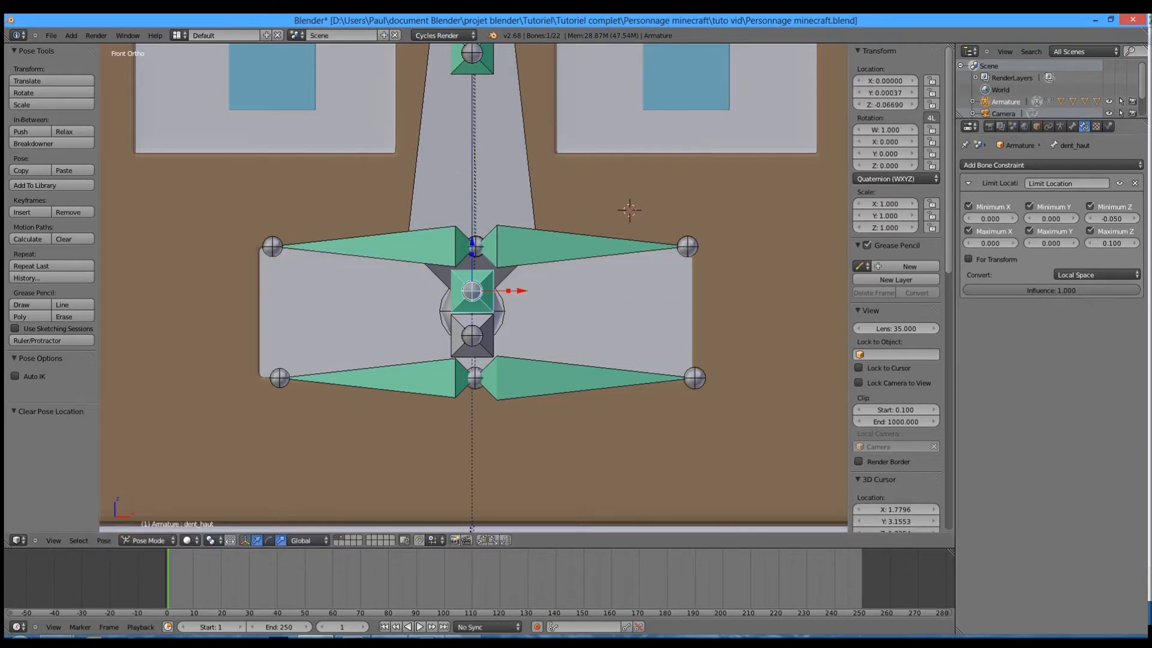
# Step: Set dent_haut's Maximum Z to 0.05, clear the bone's location, and test moving it downward
pyautogui.click(1112, 244)
pyautogui.write('0.05')
pyautogui.press('Return')
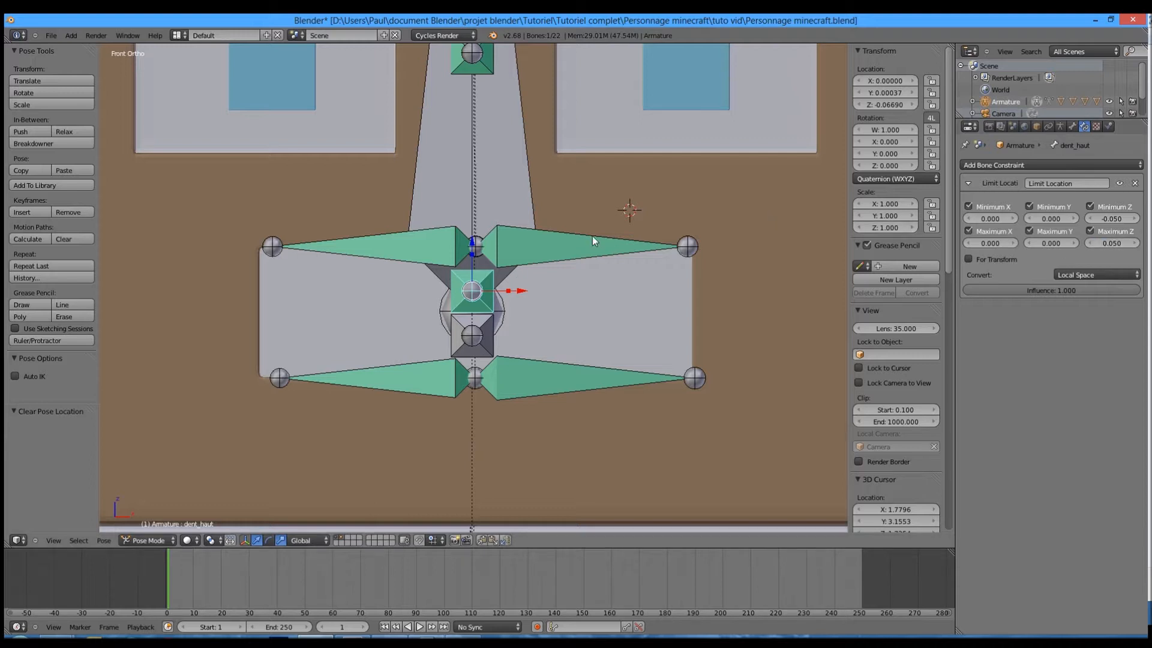
pyautogui.hotkey('alt', 'g')
pyautogui.moveTo(474, 213); pyautogui.dragTo(488, 406)
pyautogui.rightClick(489, 405)
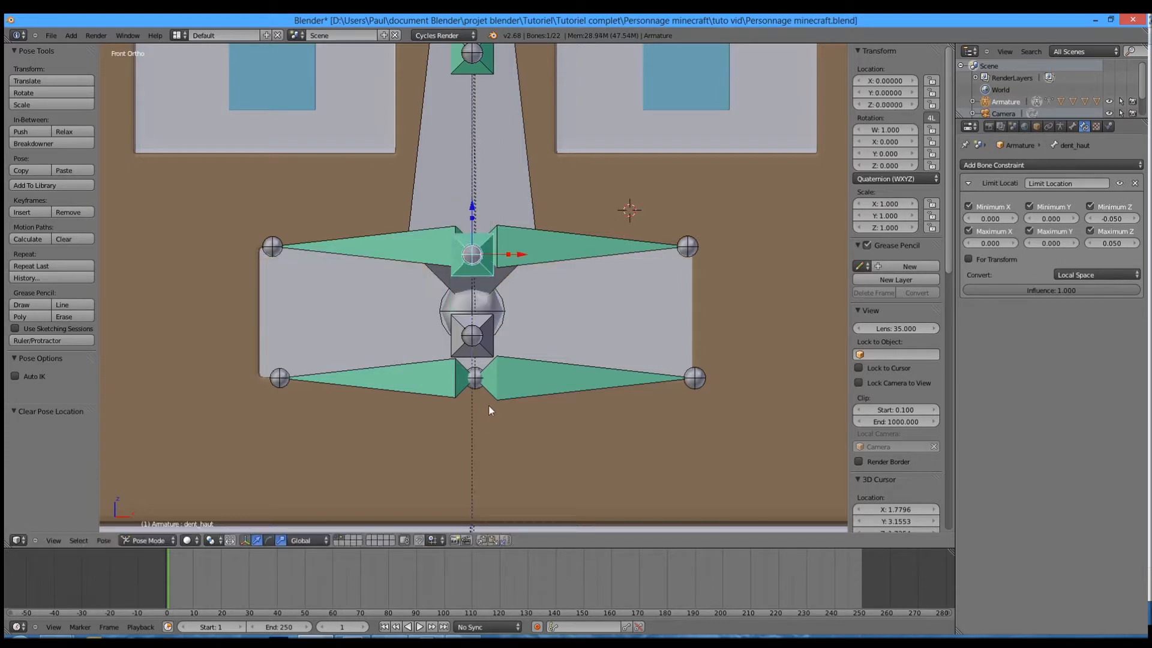
# Step: Add a Limit Location constraint to dent_bas and enable its Minimum Z and Maximum Z limits
pyautogui.rightClick(456, 345)
pyautogui.click(1042, 165)
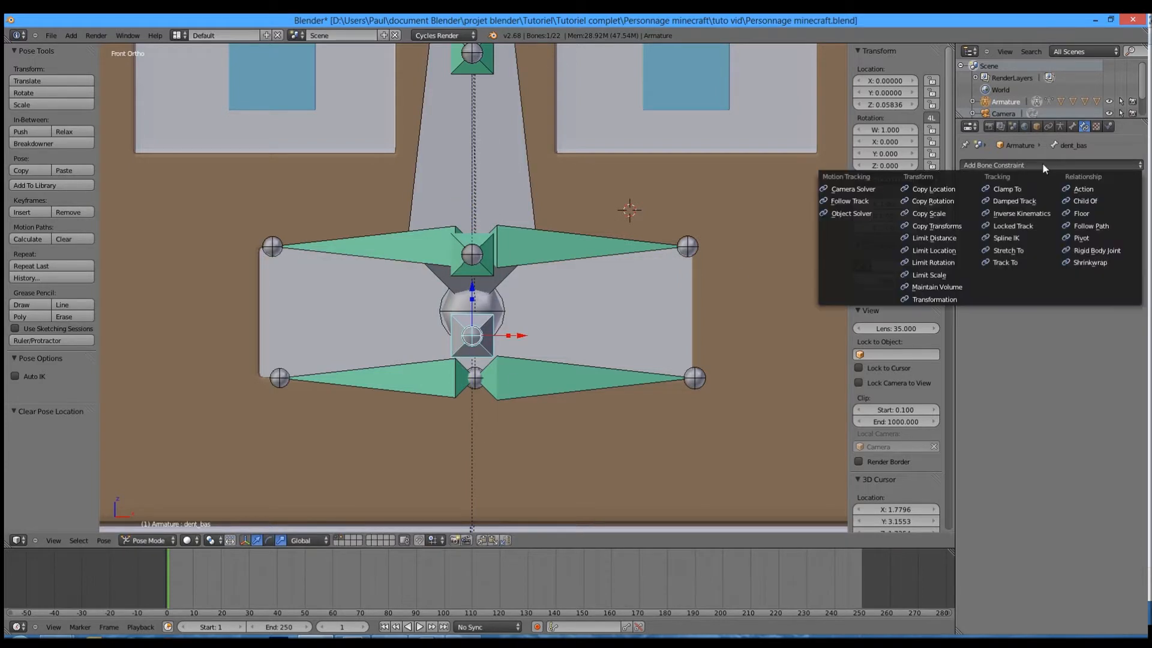
pyautogui.click(961, 253)
pyautogui.click(1090, 206)
pyautogui.click(1090, 231)
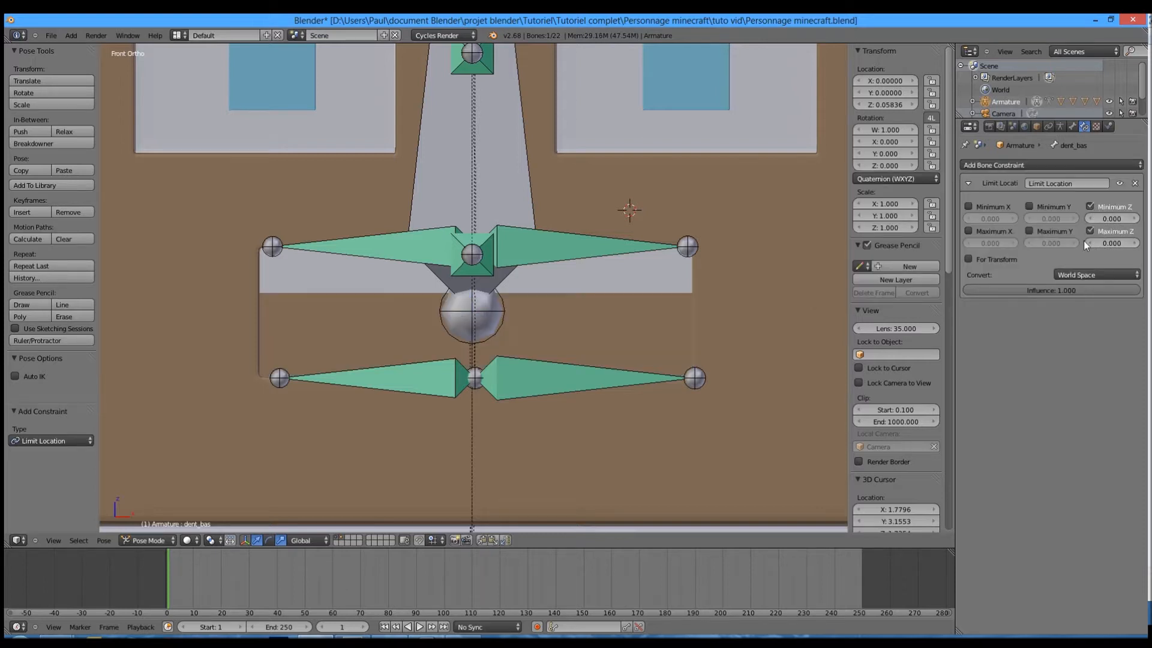
# Step: Convert the dent_bas constraint to Local Space and enable its X and Y limits, with Z limits of 0.05
pyautogui.click(1078, 275)
pyautogui.click(1080, 229)
pyautogui.click(1042, 231)
pyautogui.click(1042, 206)
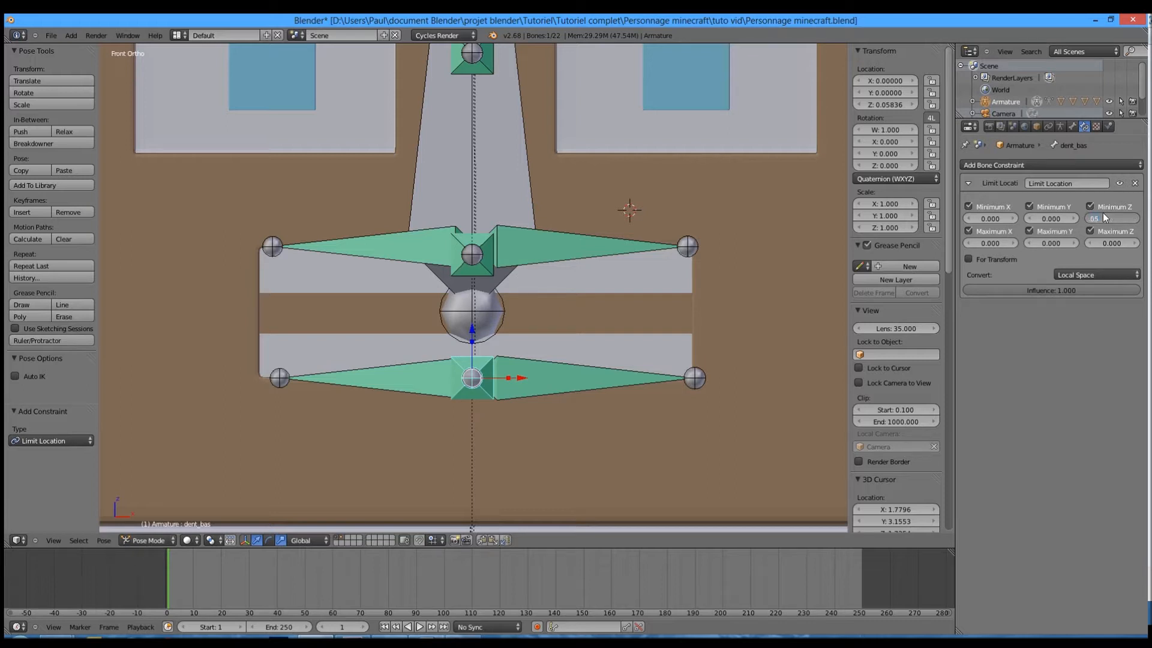
pyautogui.press('Return')
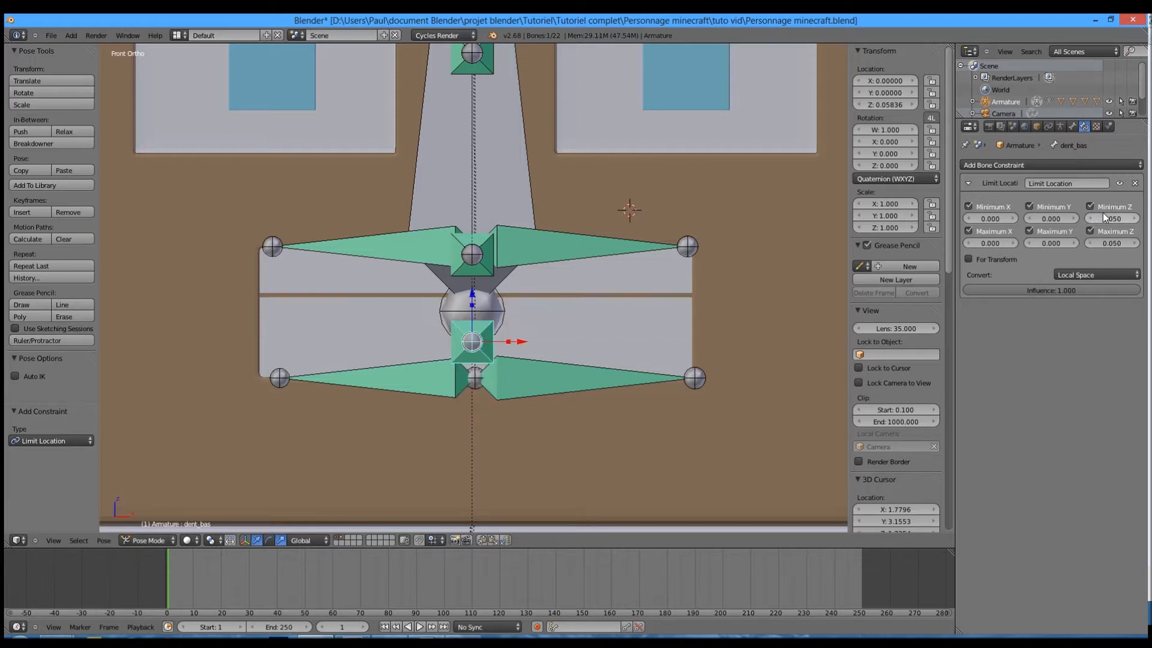
# Step: Test moving dent_bas vertically, and lock the bone's scale on the X, Y and Z axes
pyautogui.moveTo(472, 295)
pyautogui.mouseDown()
pyautogui.moveTo(471, 349)
pyautogui.moveTo(479, 276)
pyautogui.mouseUp()
pyautogui.rightClick(478, 276)
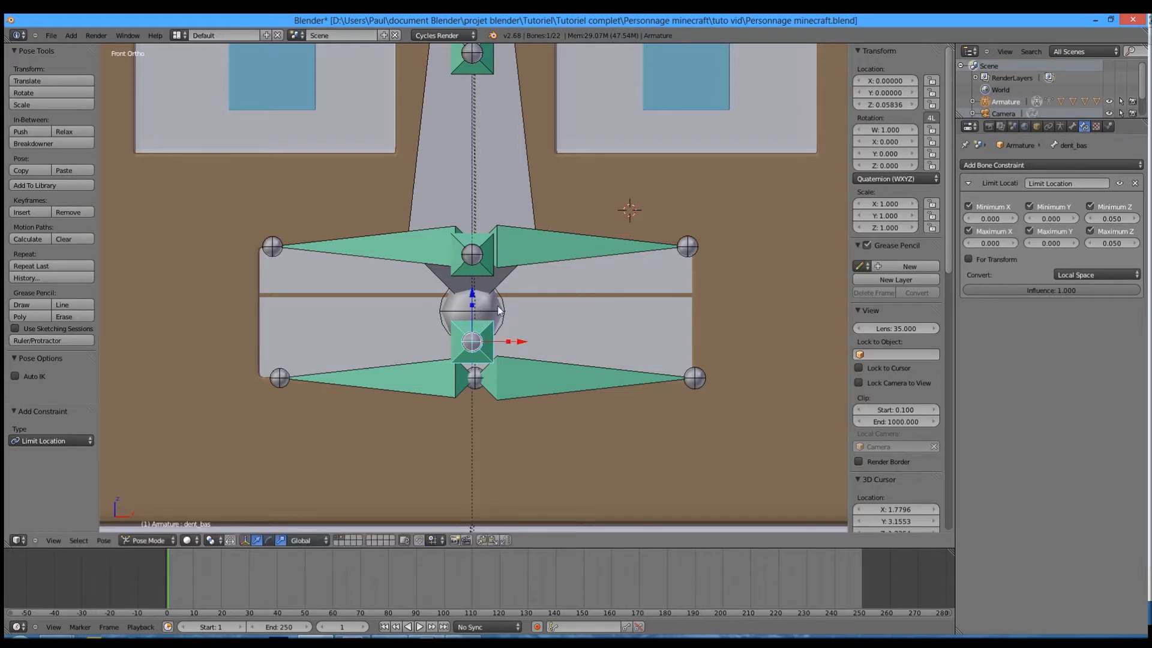
pyautogui.scroll(-1, 711, 308)
pyautogui.press('KP_3')
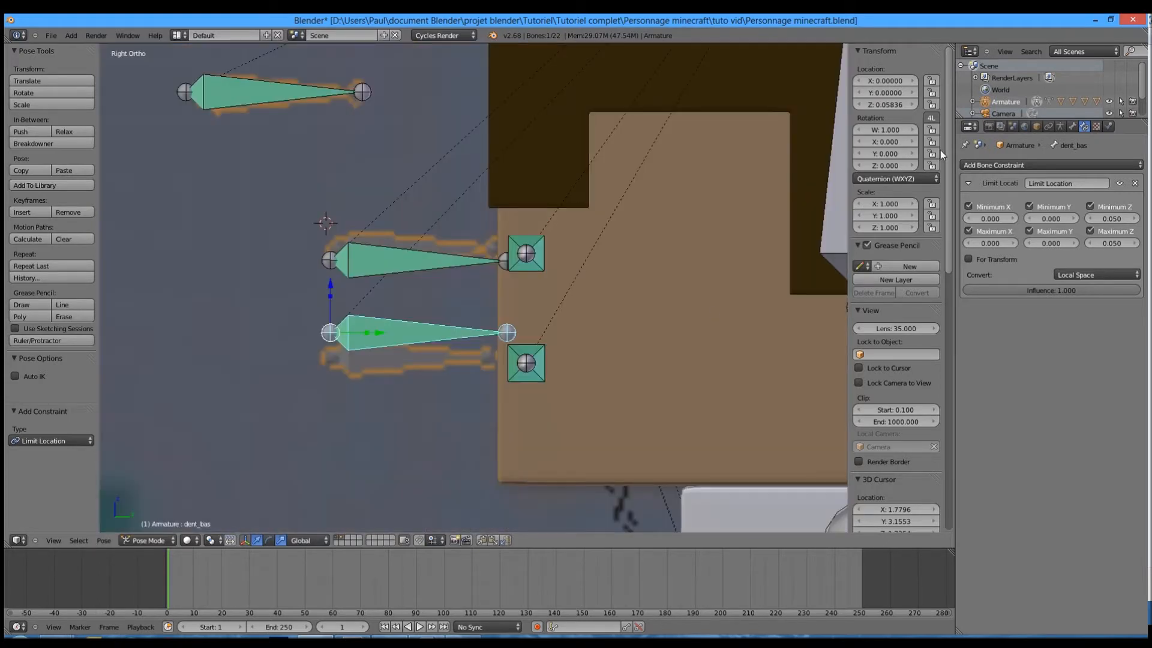
pyautogui.click(1072, 127)
pyautogui.click(1060, 126)
pyautogui.click(1072, 127)
pyautogui.moveTo(1107, 301); pyautogui.dragTo(1106, 324)
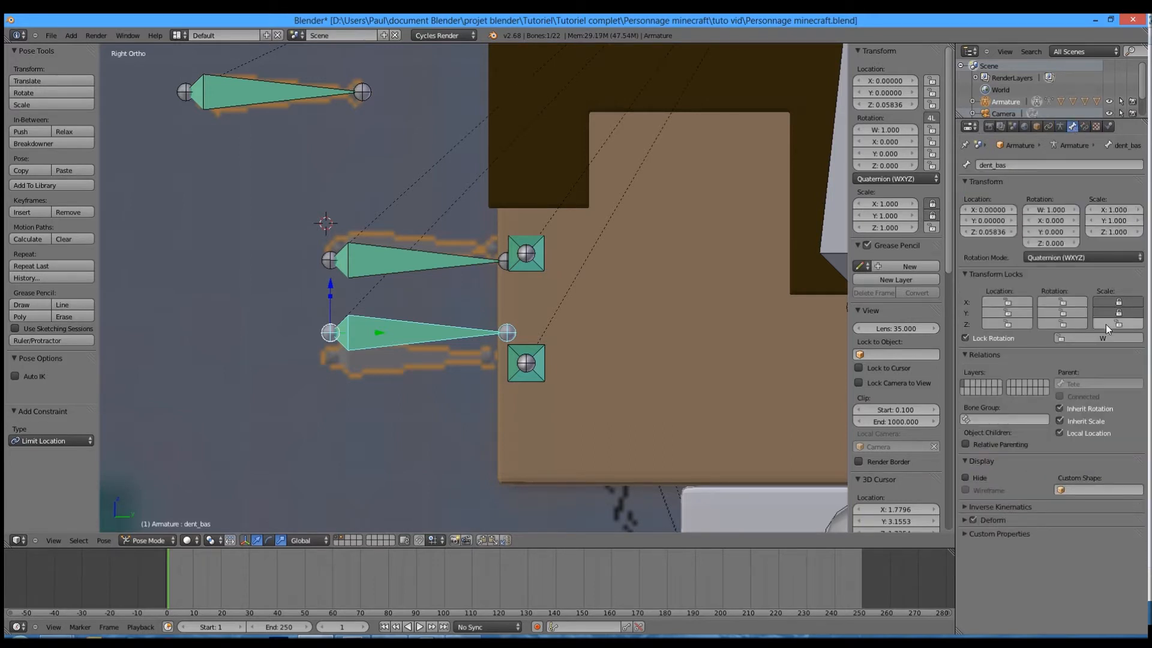
# Step: Clear dent_bas's pose rotation and turn on the display of bone axes for the armature
pyautogui.click(1089, 126)
pyautogui.scroll(3, 504, 326)
pyautogui.scroll(-1, 444, 318)
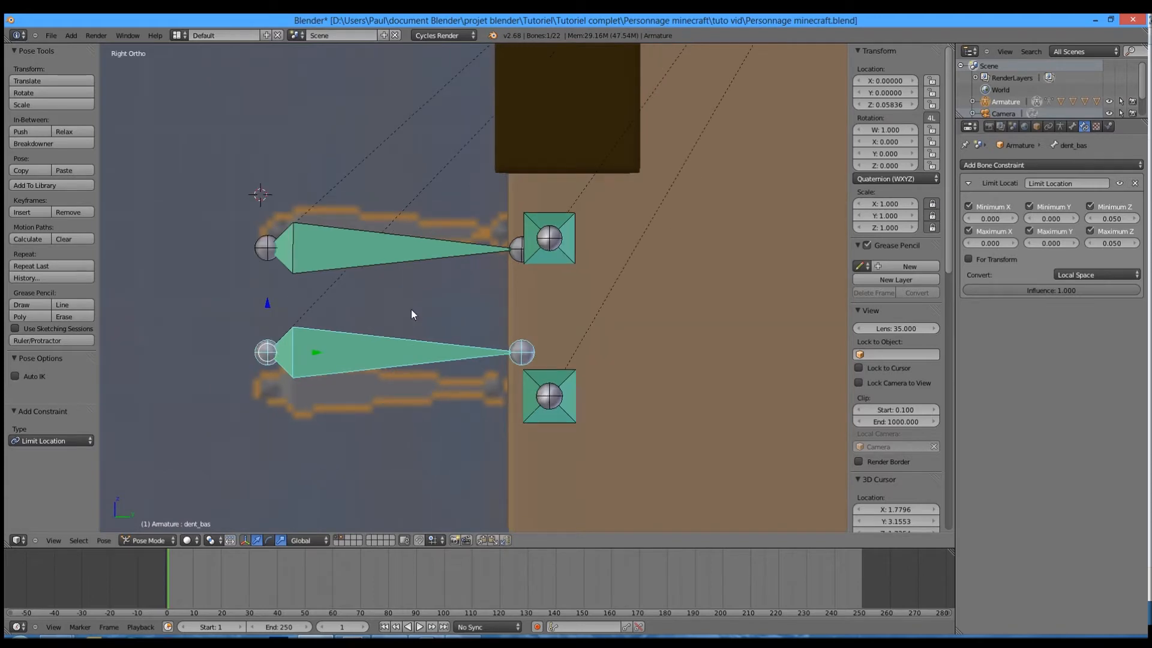
pyautogui.hotkey('alt', 'r')
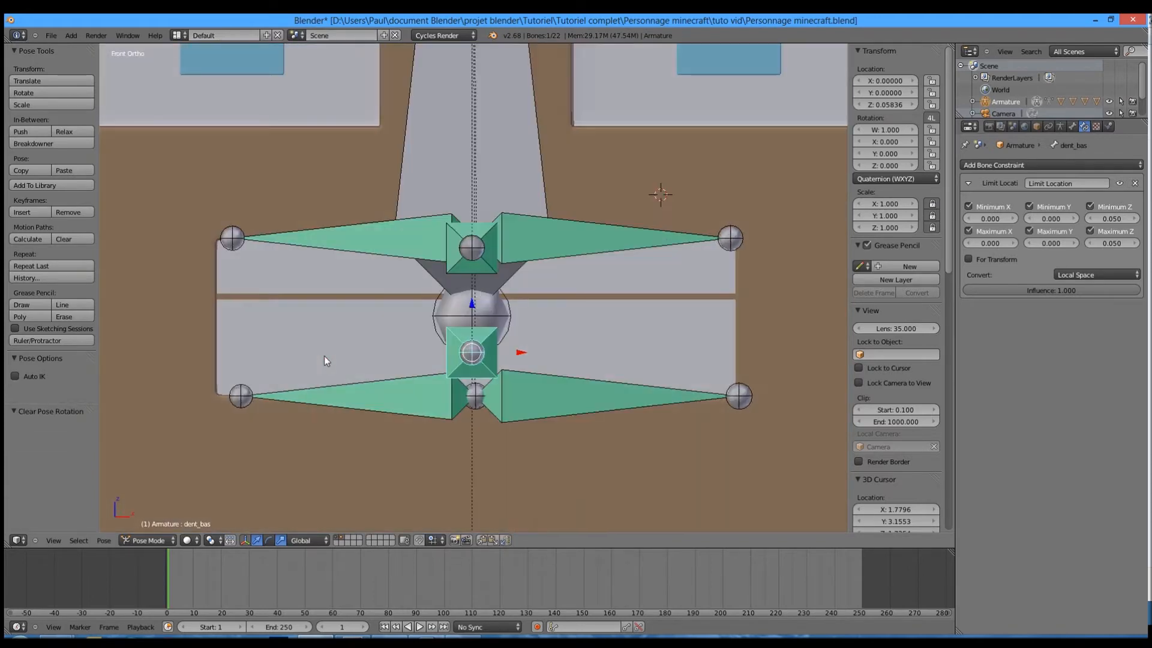
pyautogui.rightClick(560, 322)
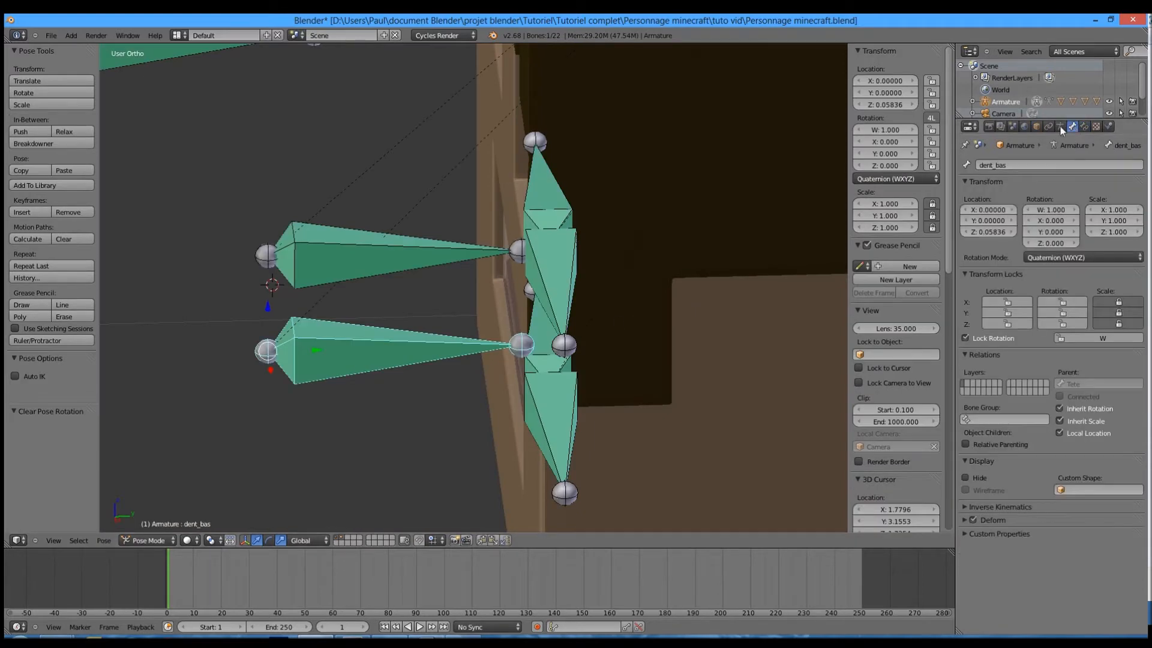
pyautogui.click(1060, 126)
pyautogui.click(980, 323)
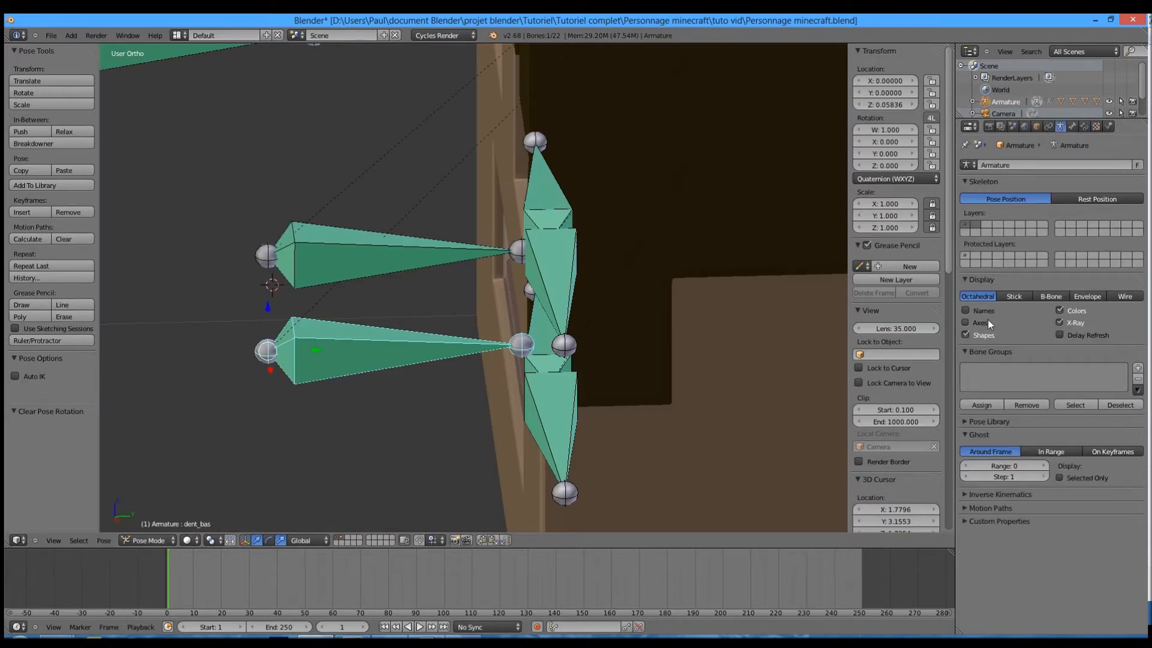
# Step: Examine the orientation of the mouth and teeth bones' axes from front, side and angled views
pyautogui.scroll(2, 512, 332)
pyautogui.moveTo(513, 332); pyautogui.dragTo(597, 333, button='middle')
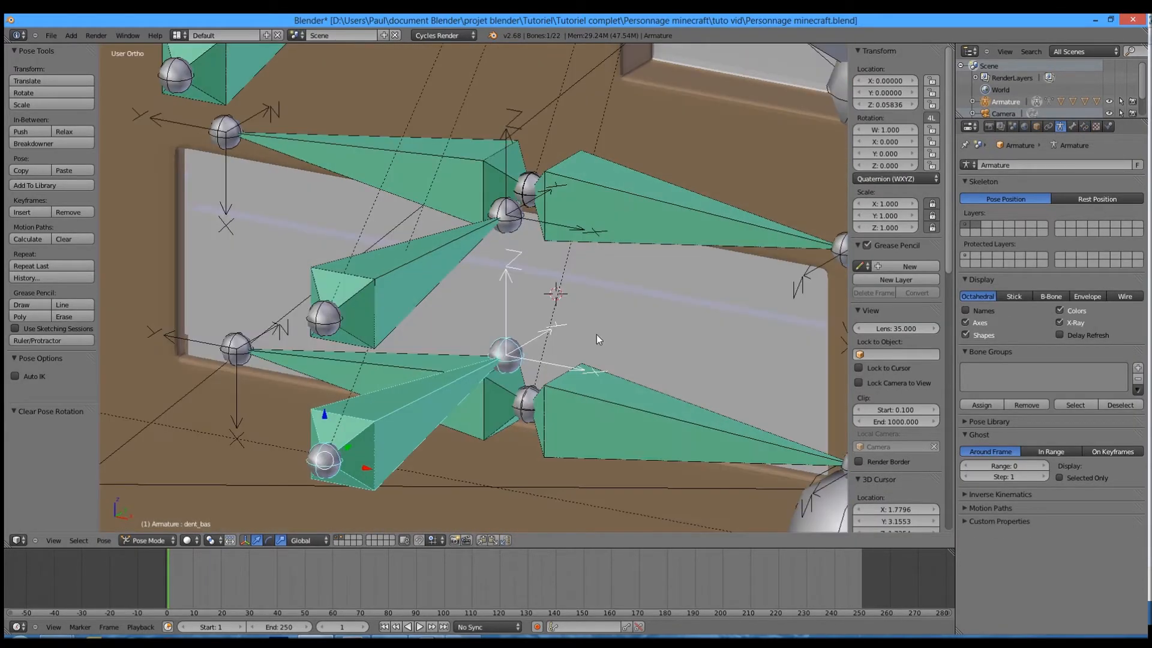
pyautogui.press('KP_1')
pyautogui.press('KP_3')
pyautogui.moveTo(477, 317); pyautogui.dragTo(534, 318, button='middle')
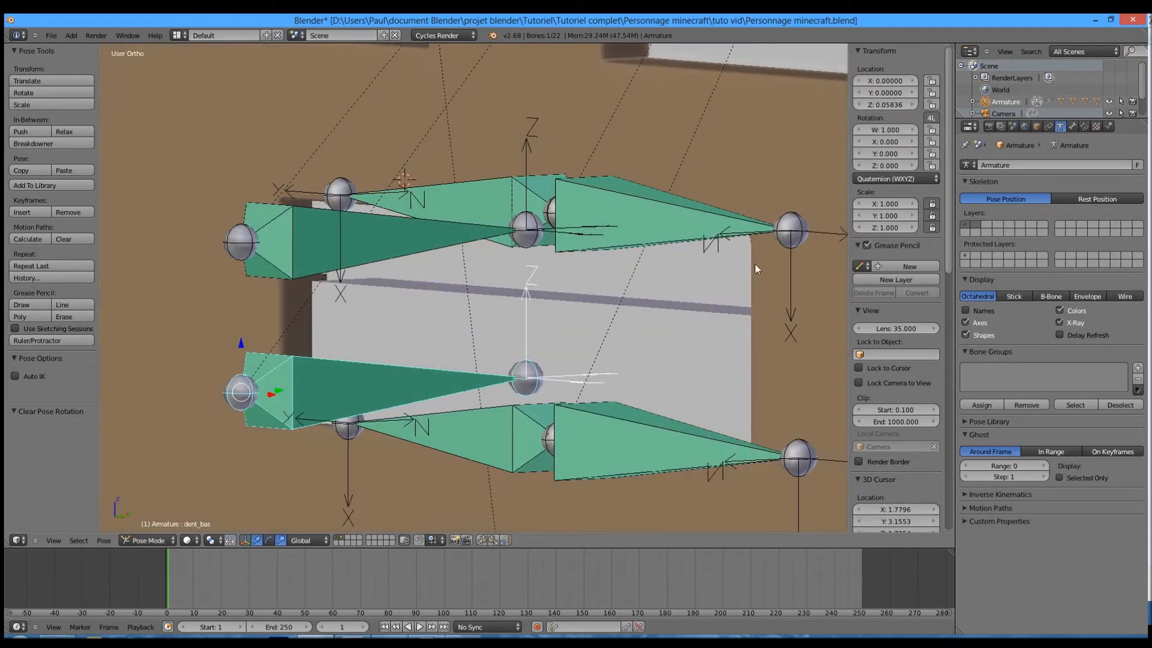
pyautogui.rightClick(675, 207)
pyautogui.moveTo(675, 207); pyautogui.dragTo(649, 287, button='middle')
pyautogui.scroll(-3, 727, 277)
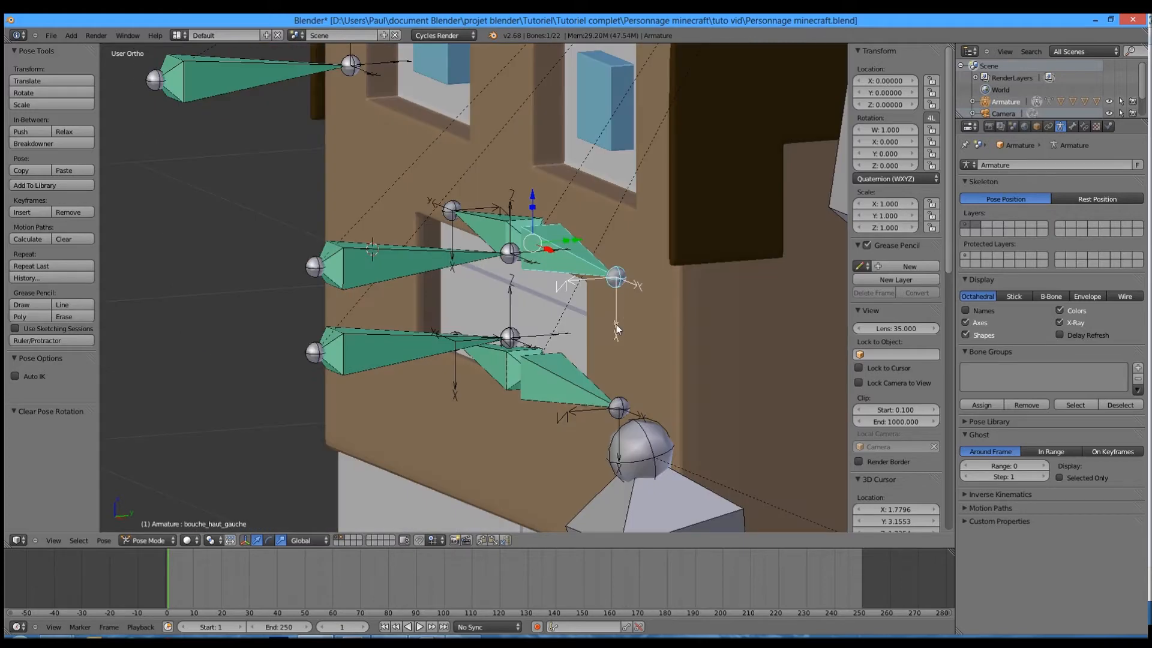
pyautogui.press('KP_3')
pyautogui.press('KP_1')
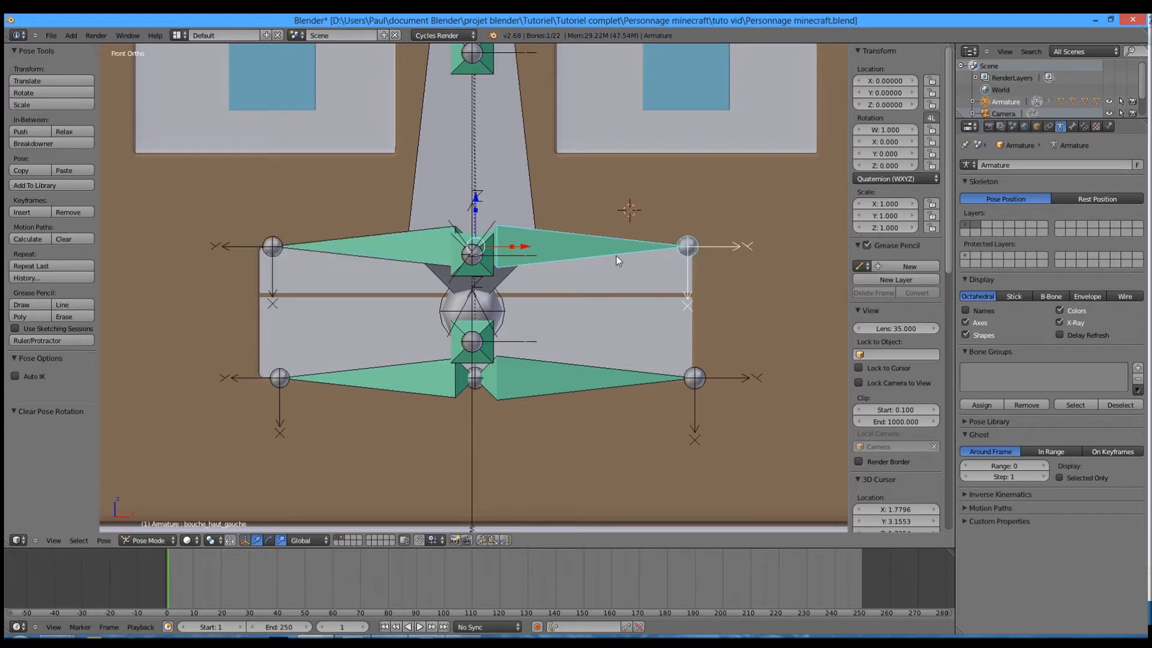
pyautogui.press('KP_3')
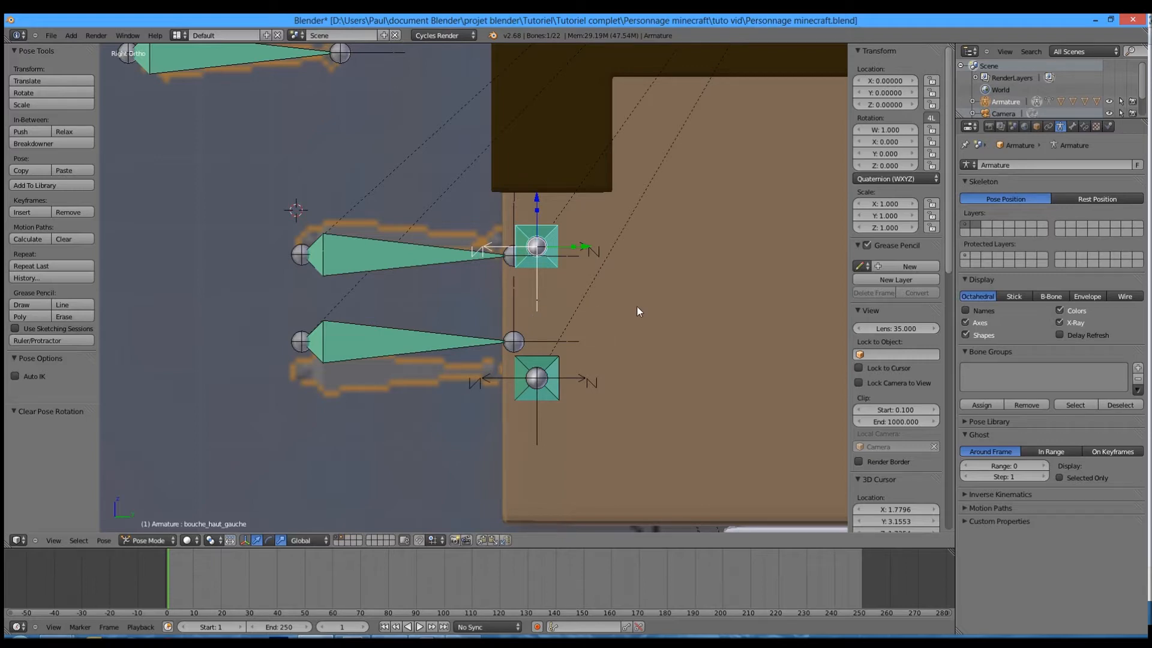
pyautogui.rightClick(601, 241)
pyautogui.rightClick(551, 235)
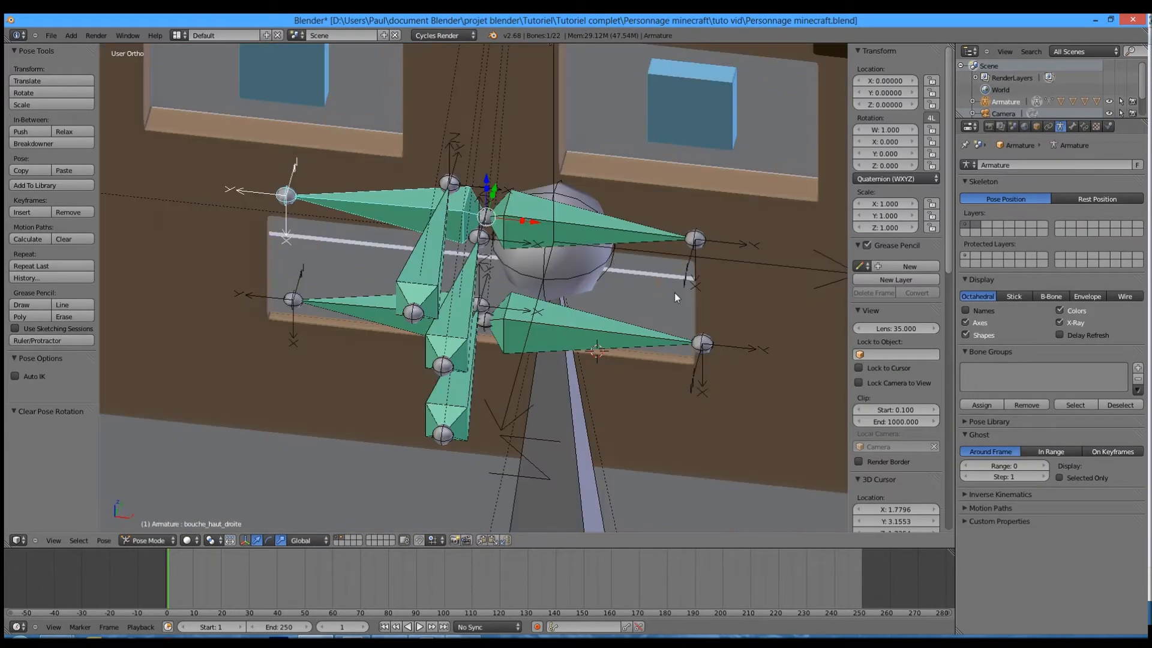
# Step: Test rotating the upper mouth bone bouche_haut_gauche, cancel the rotation, and select dent_haut in the side view
pyautogui.rightClick(644, 238)
pyautogui.press('g')
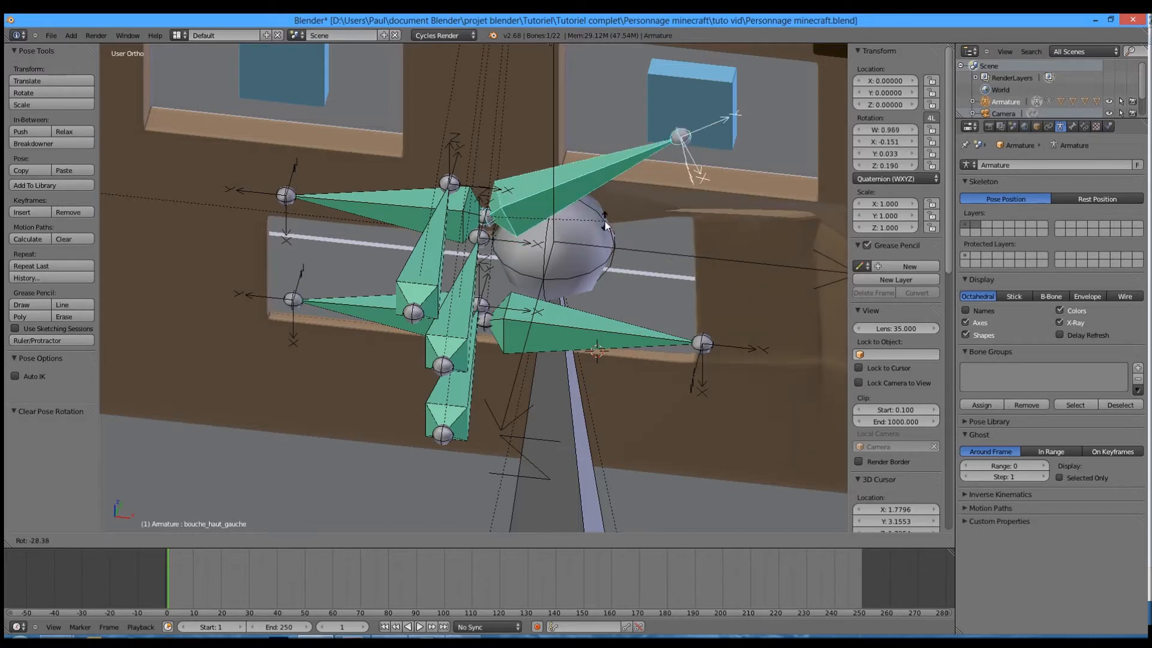
pyautogui.press('Escape')
pyautogui.press('KP_3')
pyautogui.scroll(3, 604, 221)
pyautogui.rightClick(494, 263)
pyautogui.hotkey('ctrl', 'r')
pyautogui.hotkey('ctrl', 'r')
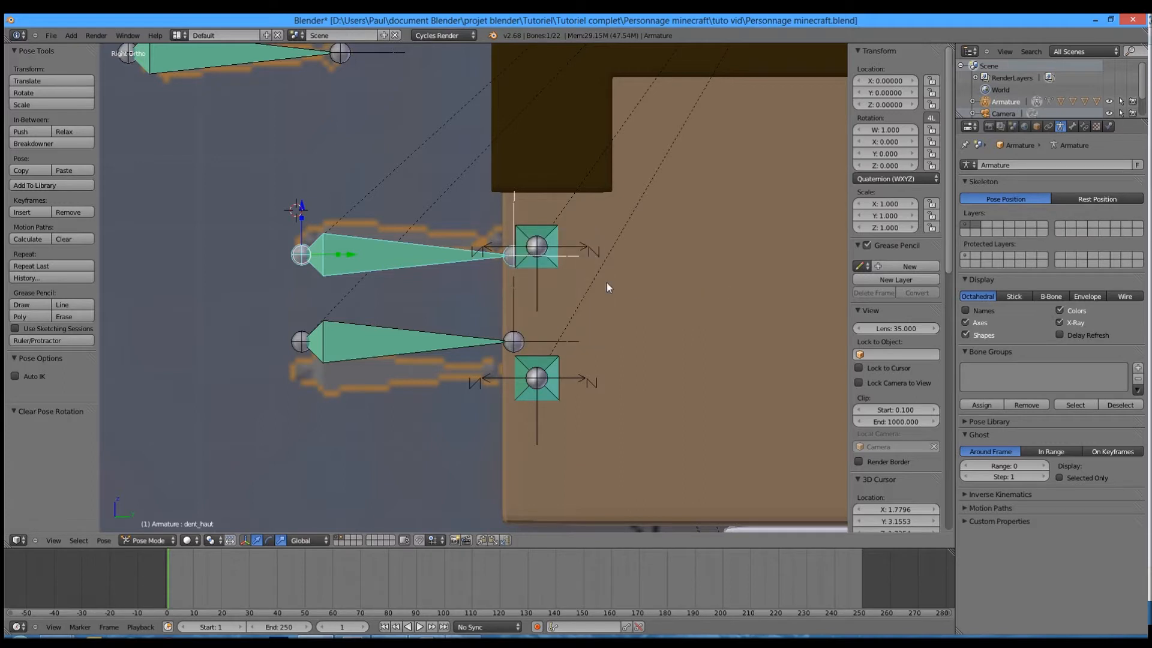
# Step: Select bouche_haut_gauche and lock its scale on the X, Y and Z axes
pyautogui.moveTo(555, 243); pyautogui.dragTo(570, 263, button='middle')
pyautogui.rightClick(573, 293)
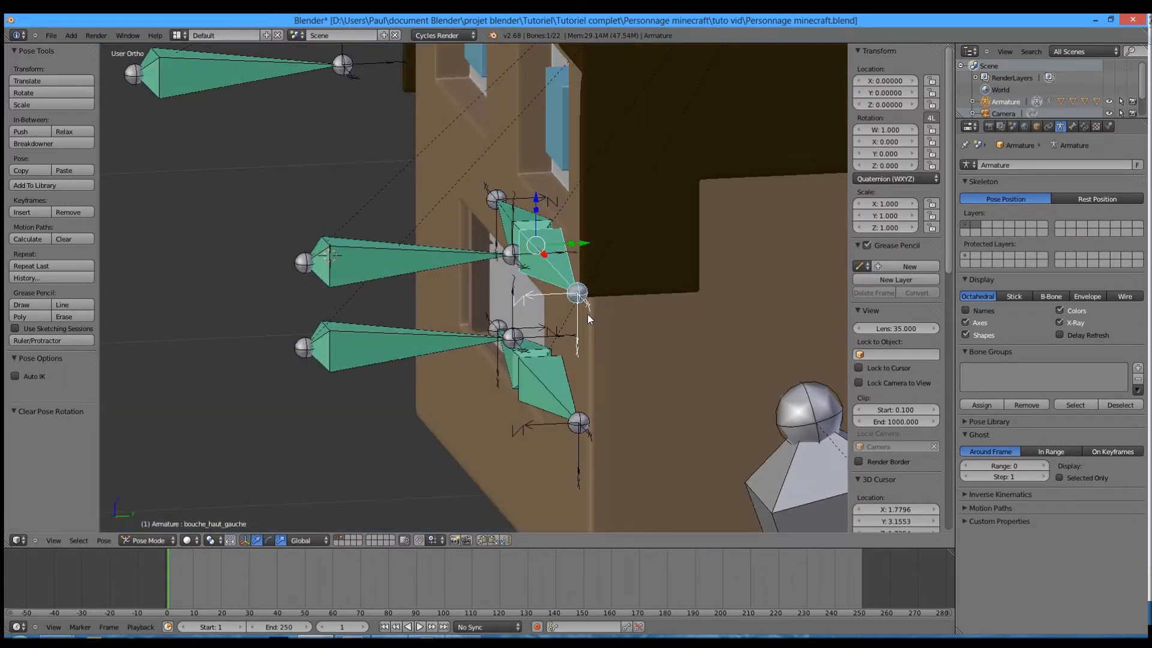
pyautogui.click(1072, 127)
pyautogui.click(1060, 127)
pyautogui.click(1074, 127)
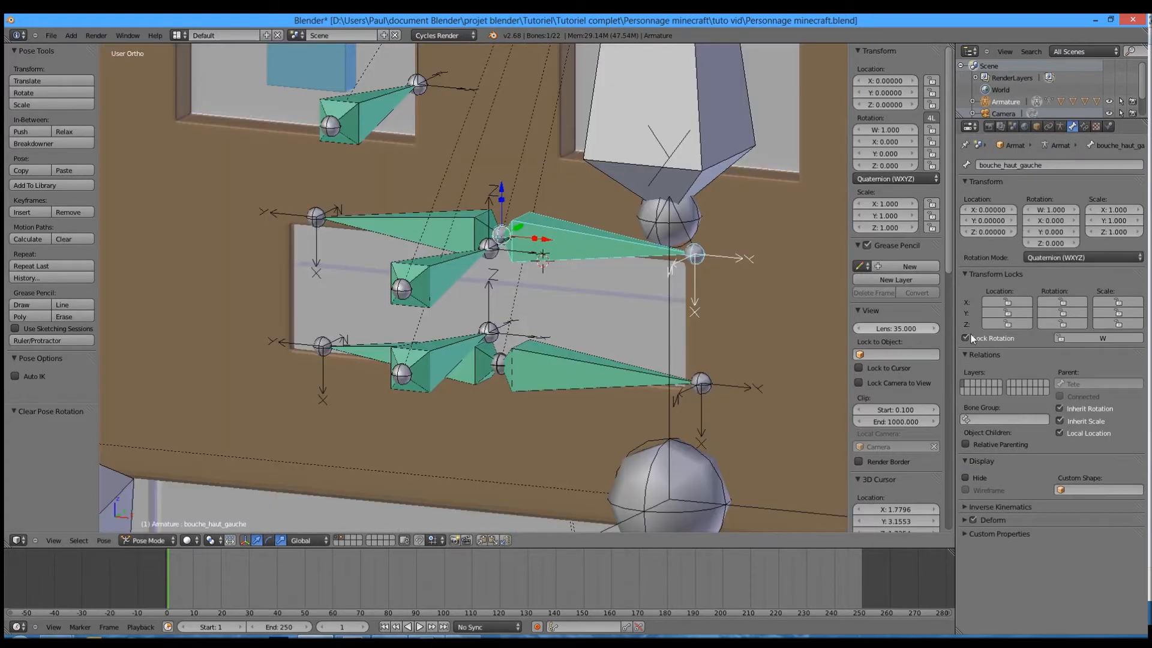
pyautogui.click(1118, 303)
pyautogui.click(1117, 323)
pyautogui.click(1117, 313)
# Step: Lock the scale on all axes of bouche_bas_gauche, the opposite lower mouth bone and bouche_haut_droite
pyautogui.rightClick(630, 373)
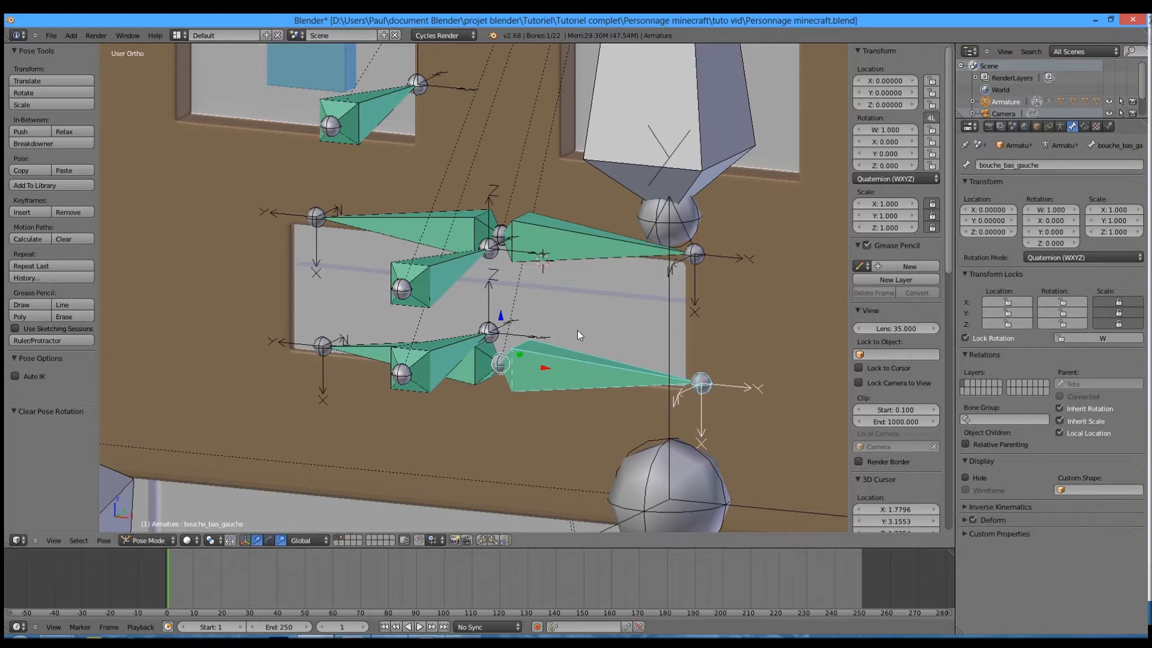
pyautogui.rightClick(325, 347)
pyautogui.click(1118, 303)
pyautogui.click(1118, 313)
pyautogui.rightClick(316, 216)
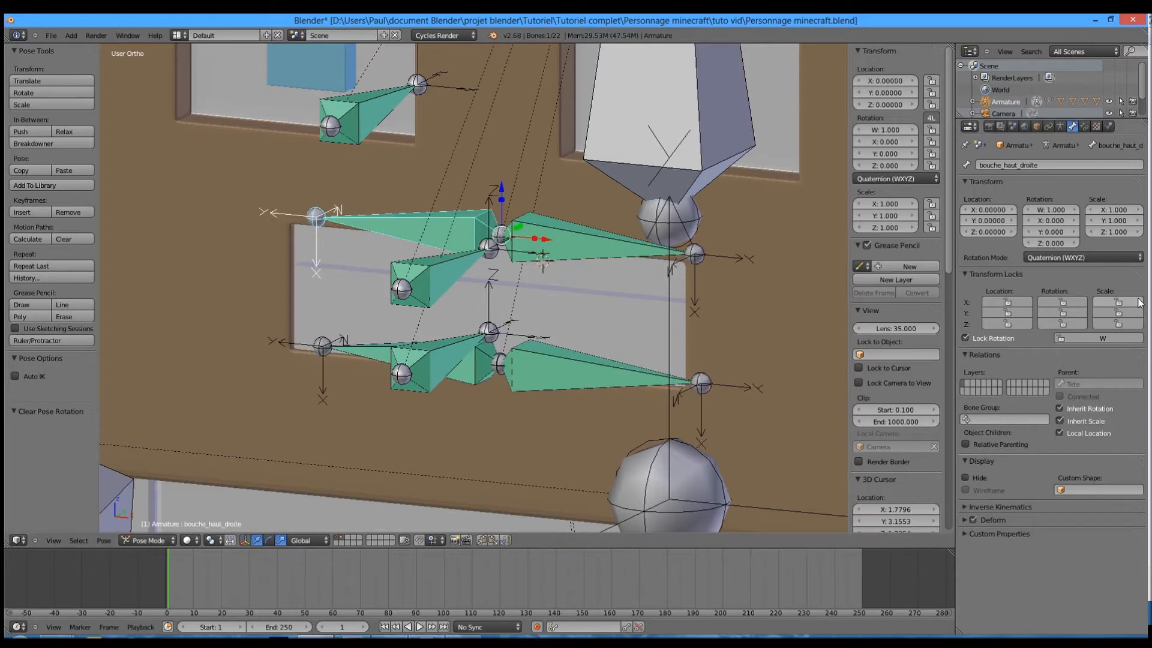
pyautogui.click(1118, 302)
pyautogui.click(1118, 312)
pyautogui.click(1119, 324)
# Step: Select dent_bas and check the owner space options of its Limit Location constraint
pyautogui.rightClick(415, 353)
pyautogui.rightClick(416, 355)
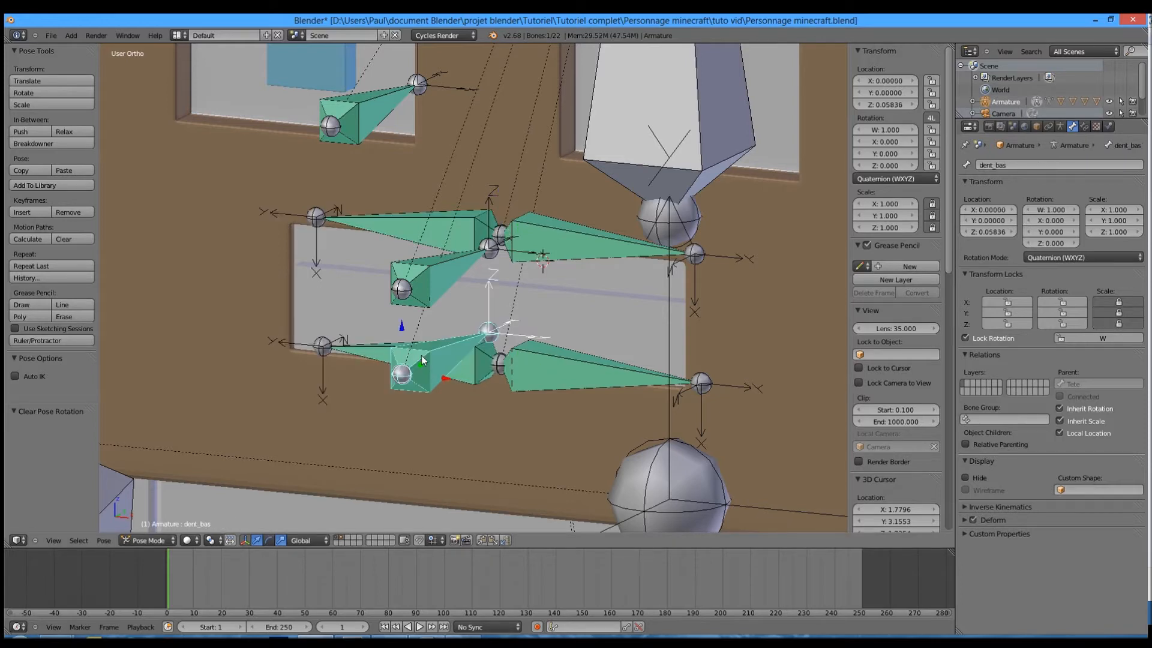
pyautogui.click(1060, 127)
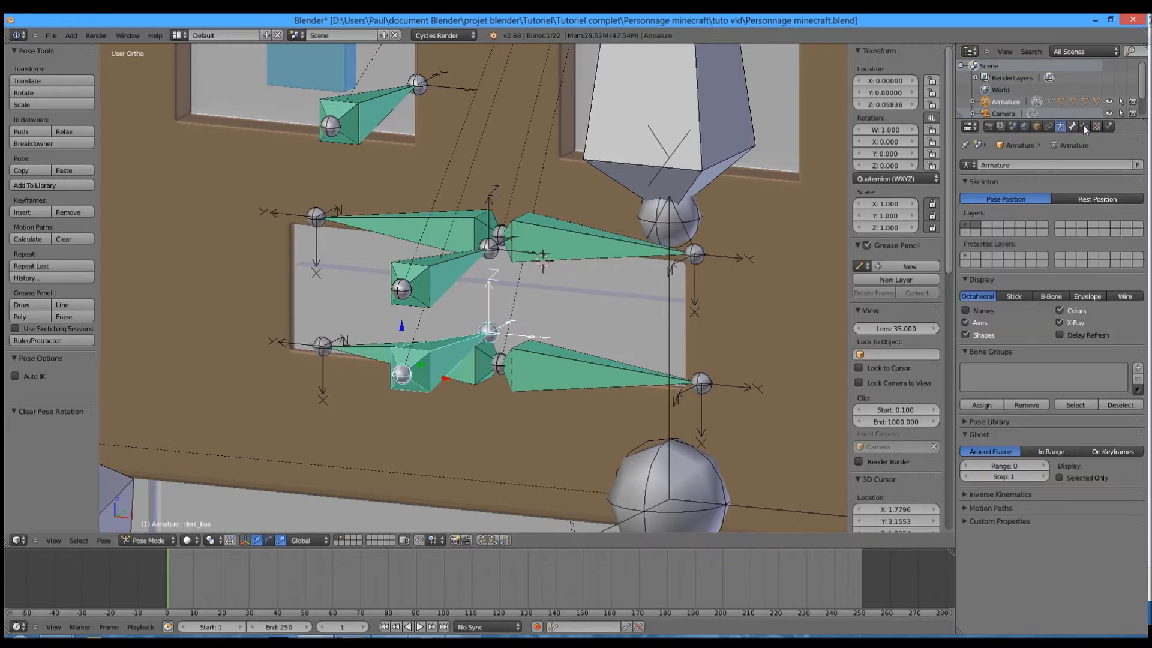
pyautogui.click(1084, 126)
pyautogui.click(1083, 274)
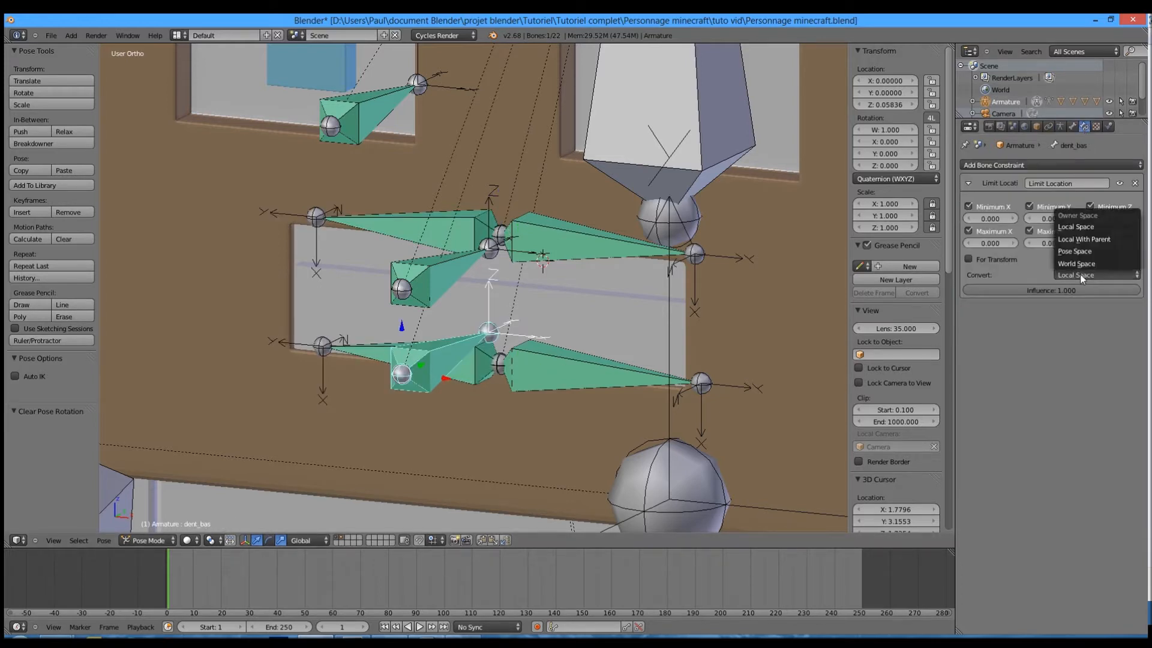
pyautogui.click(456, 346)
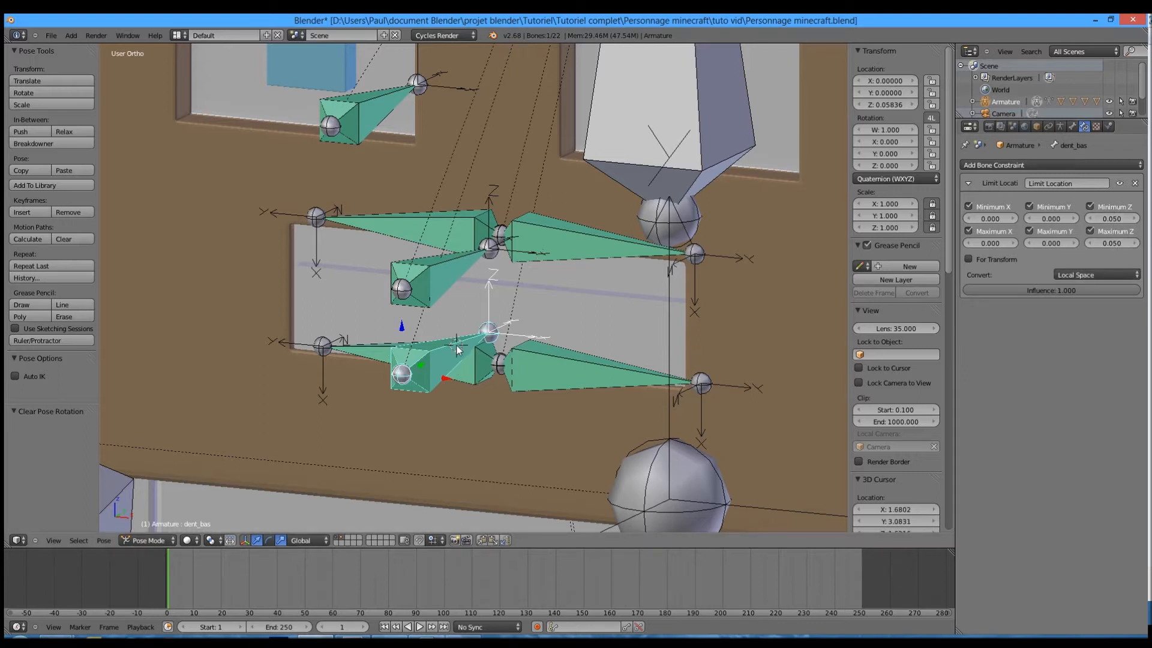
# Step: Clear dent_bas's pose location and set its constraint's Minimum Z and Maximum Z to 0.1
pyautogui.rightClick(454, 346)
pyautogui.rightClick(454, 346)
pyautogui.click(1120, 219)
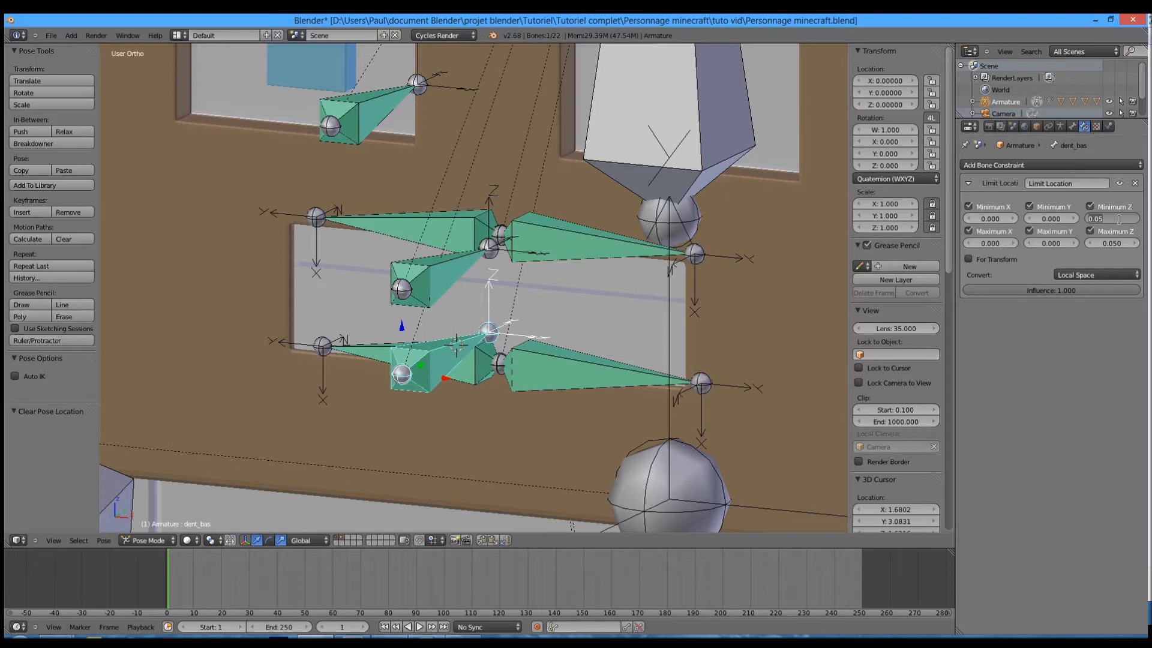
pyautogui.write('0.1')
pyautogui.press('Tab')
pyautogui.write('0.1')
pyautogui.press('Return')
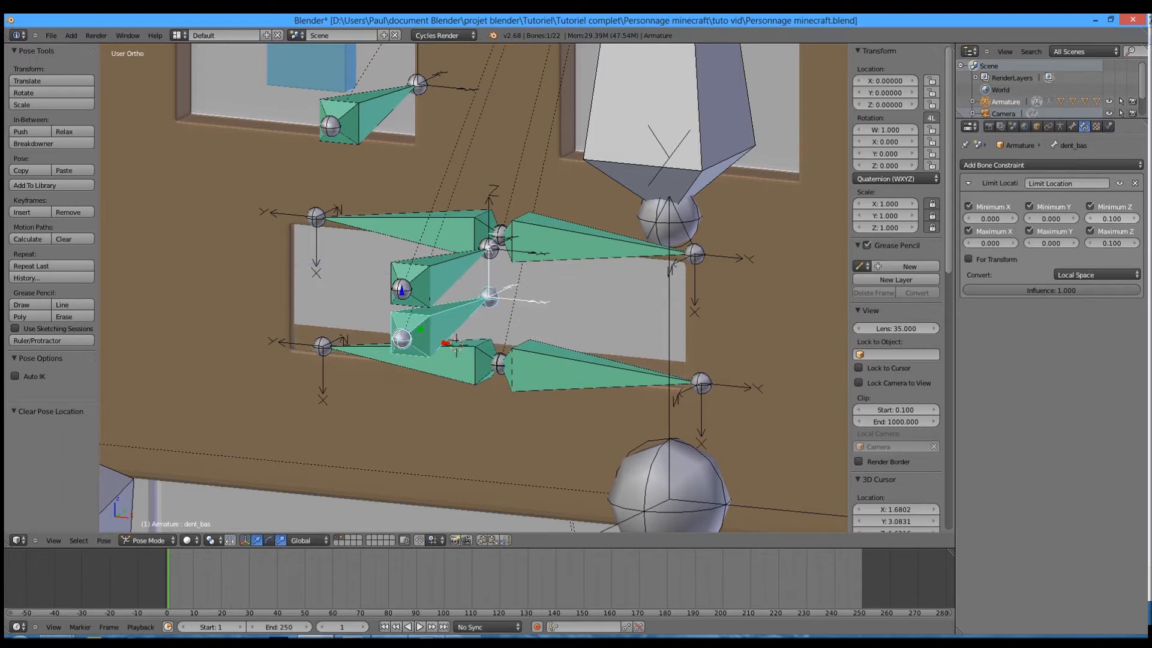
# Step: Lower dent_bas's Maximum Z to -0.1, change it to -0.05, and test moving the bone in front view
pyautogui.hotkey('alt', 'f')
pyautogui.click(1096, 239)
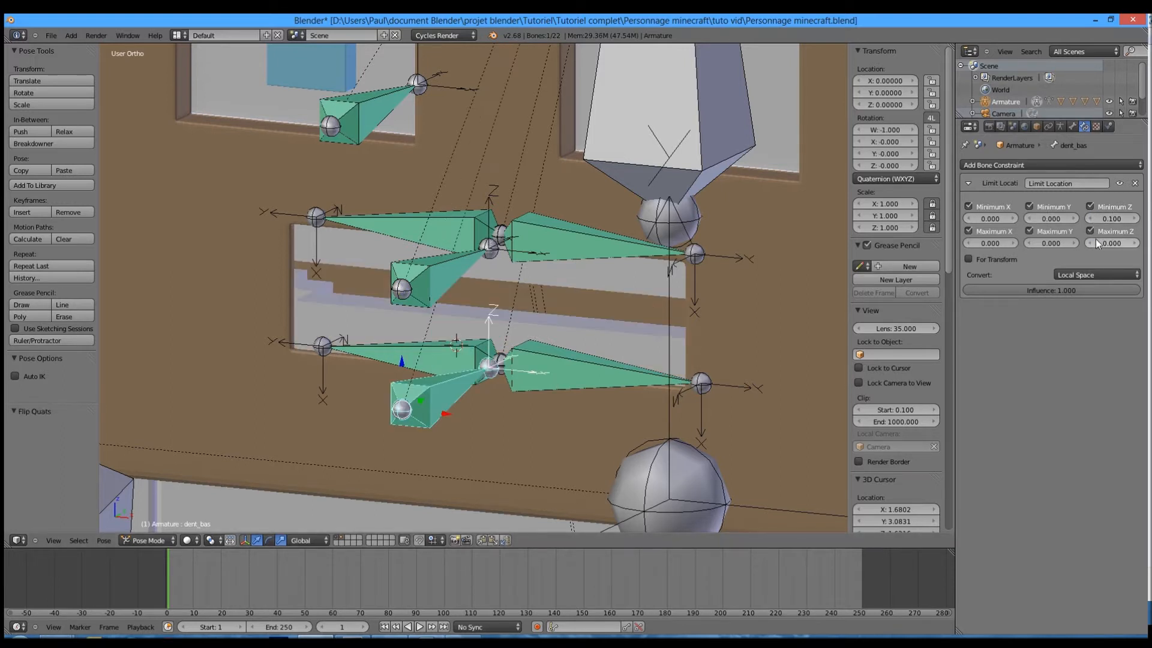
pyautogui.click(1094, 241)
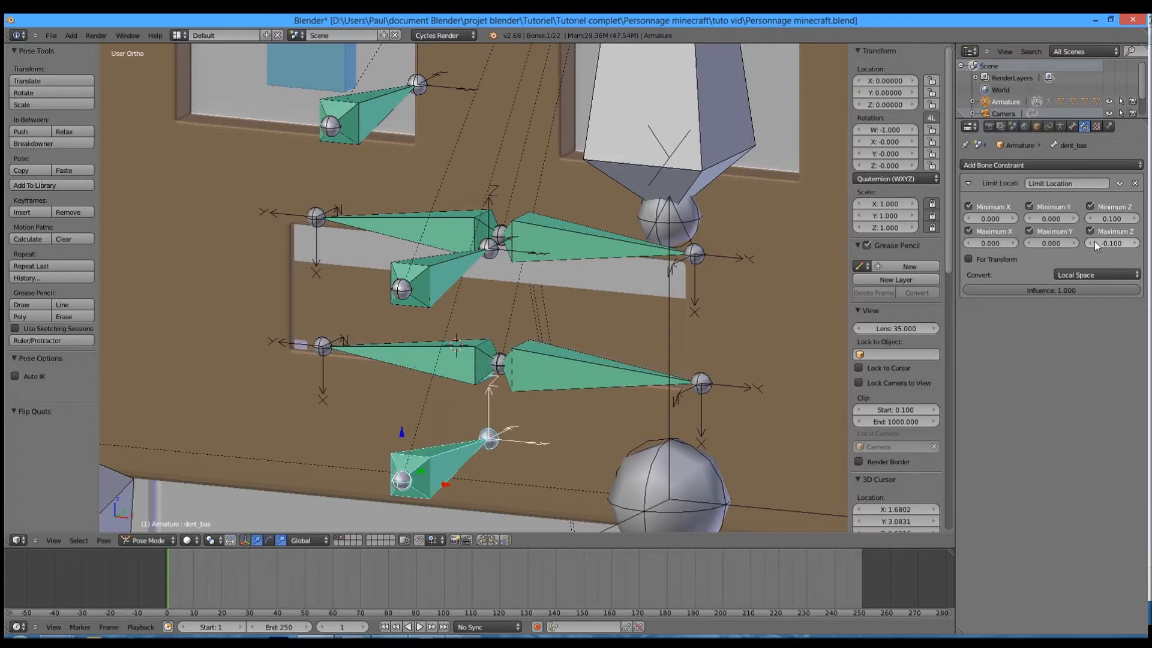
pyautogui.click(1113, 241)
pyautogui.write('0.5')
pyautogui.press('Return')
pyautogui.press('KP_1')
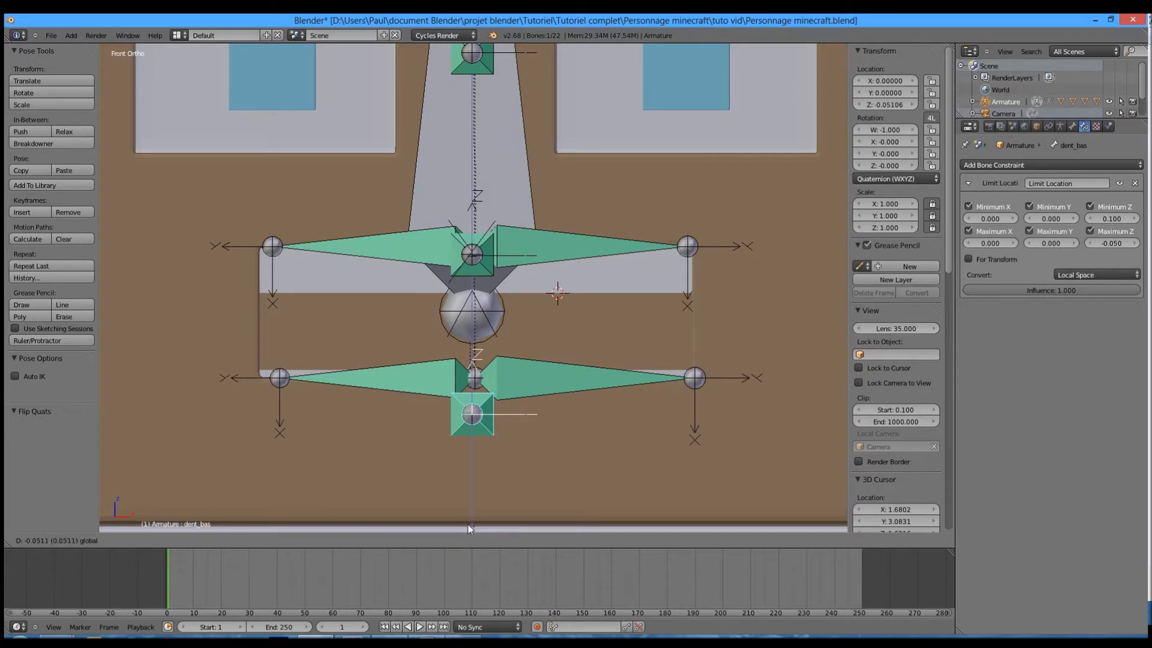
# Step: Set dent_bas's Minimum Z to -0.05 and Maximum Z to 0.1, and test the bone's vertical movement
pyautogui.click(1108, 220)
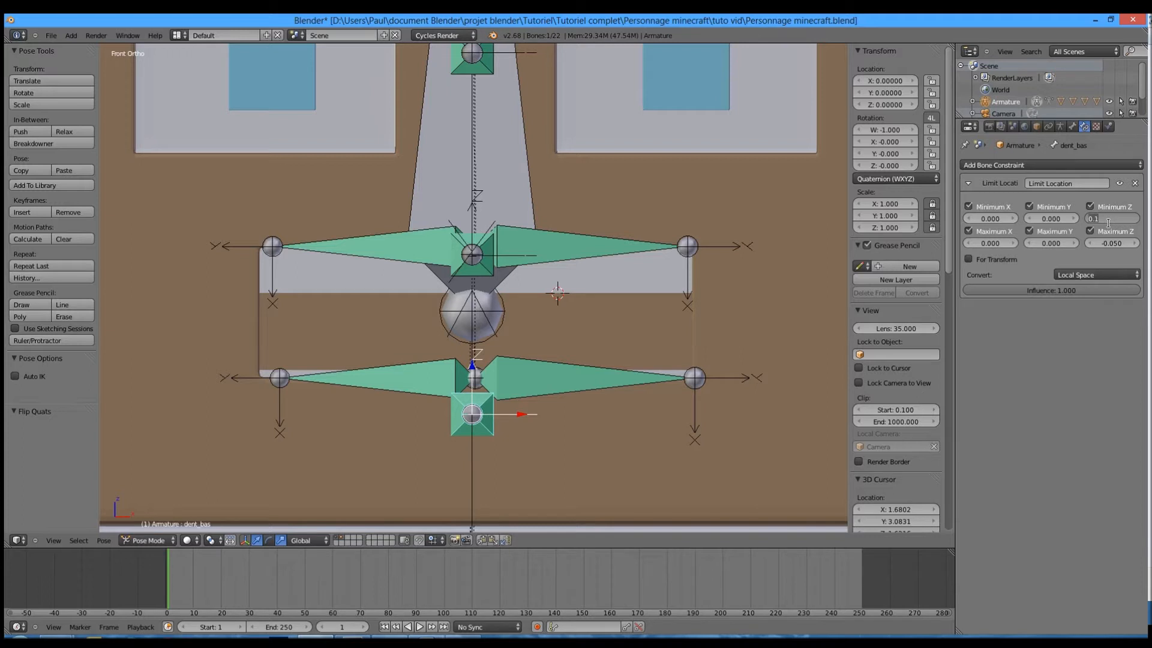
pyautogui.write('0.2')
pyautogui.press('Return')
pyautogui.write('0.1')
pyautogui.press('Return')
pyautogui.press('g')
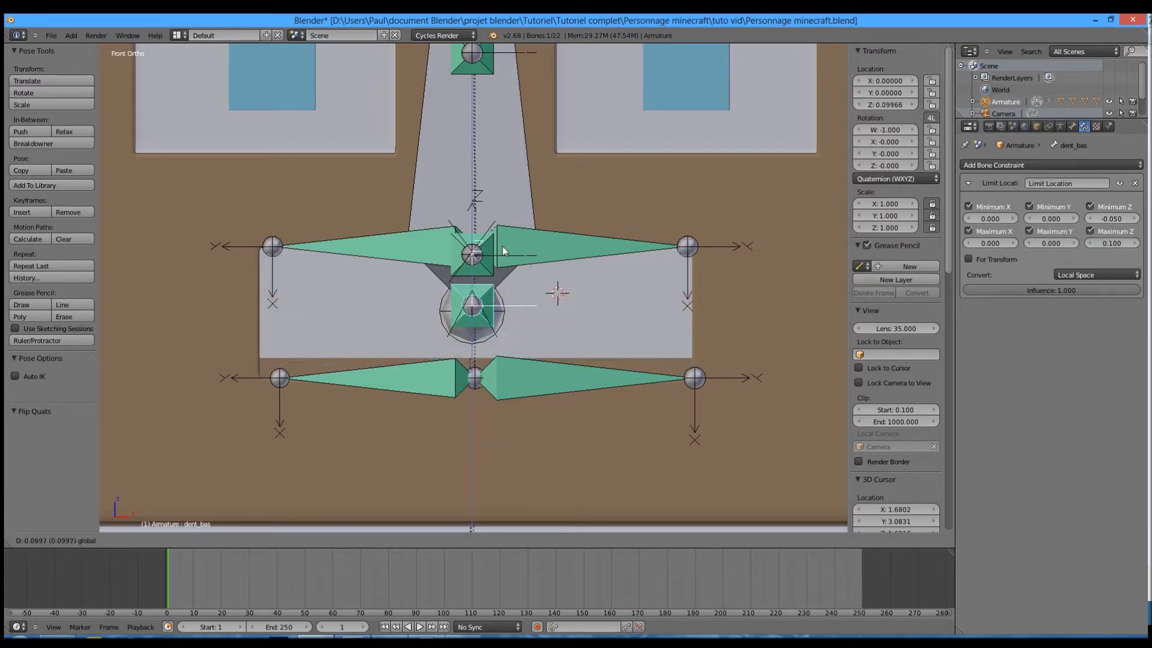
pyautogui.rightClick(516, 466)
# Step: View the whole character at an angle and test rotating the eyebrow bone Sourcil_gauche_2
pyautogui.scroll(-5, 533, 396)
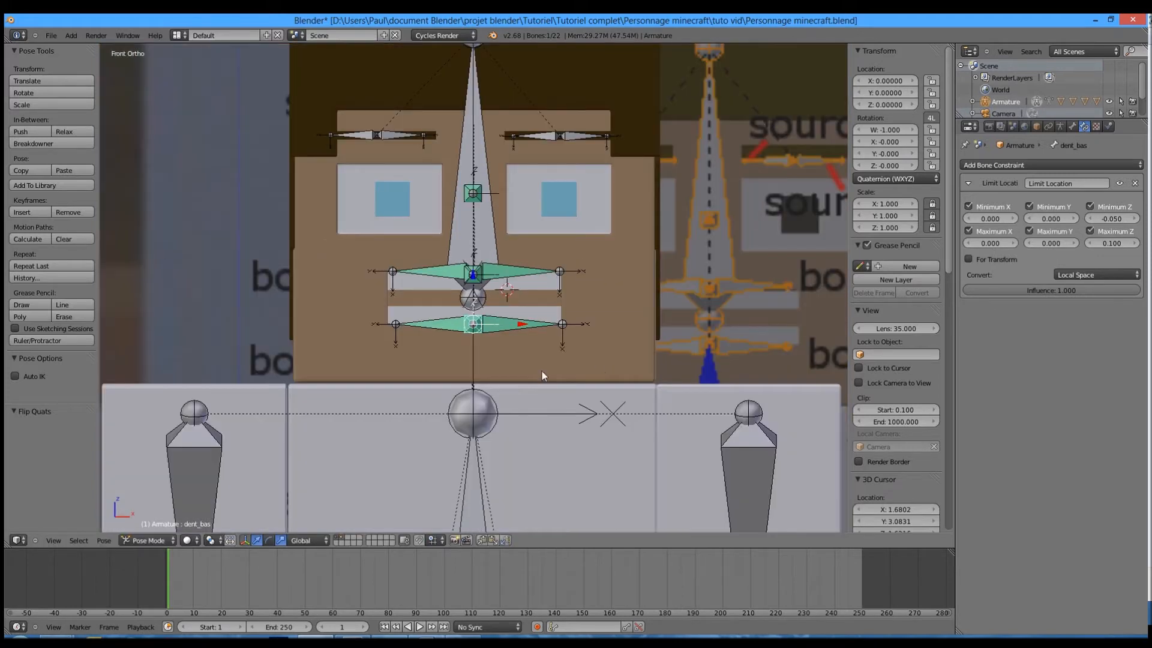
pyautogui.scroll(2, 545, 374)
pyautogui.scroll(-4, 549, 379)
pyautogui.moveTo(549, 379); pyautogui.dragTo(546, 381, button='middle')
pyautogui.scroll(-4, 545, 382)
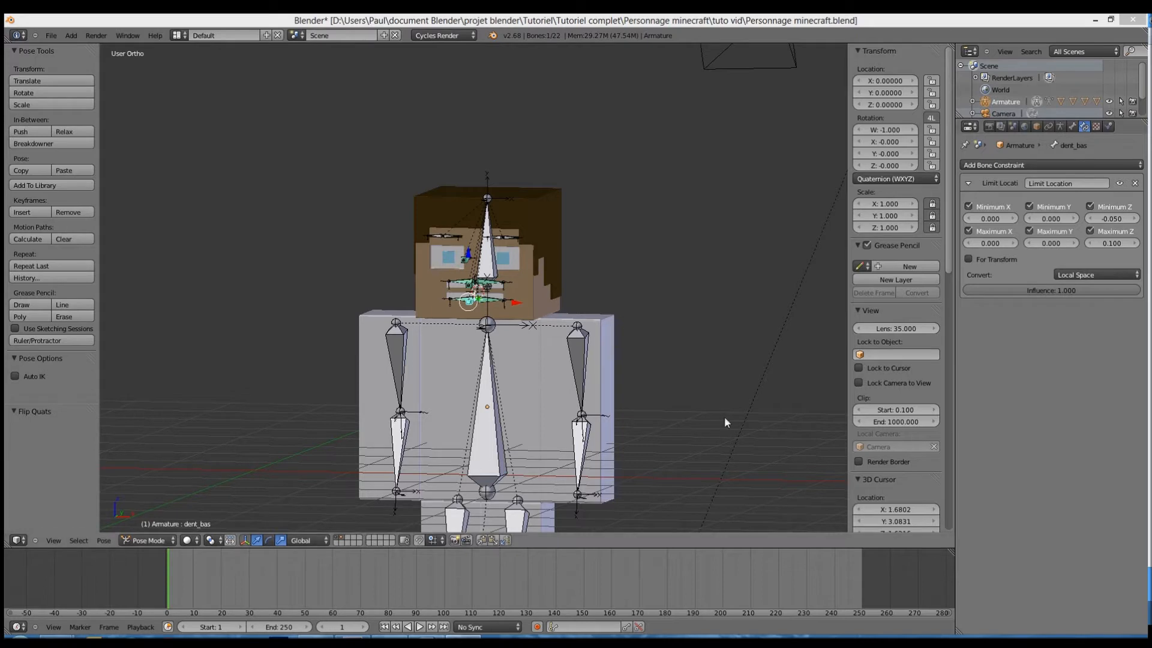
pyautogui.scroll(4, 543, 221)
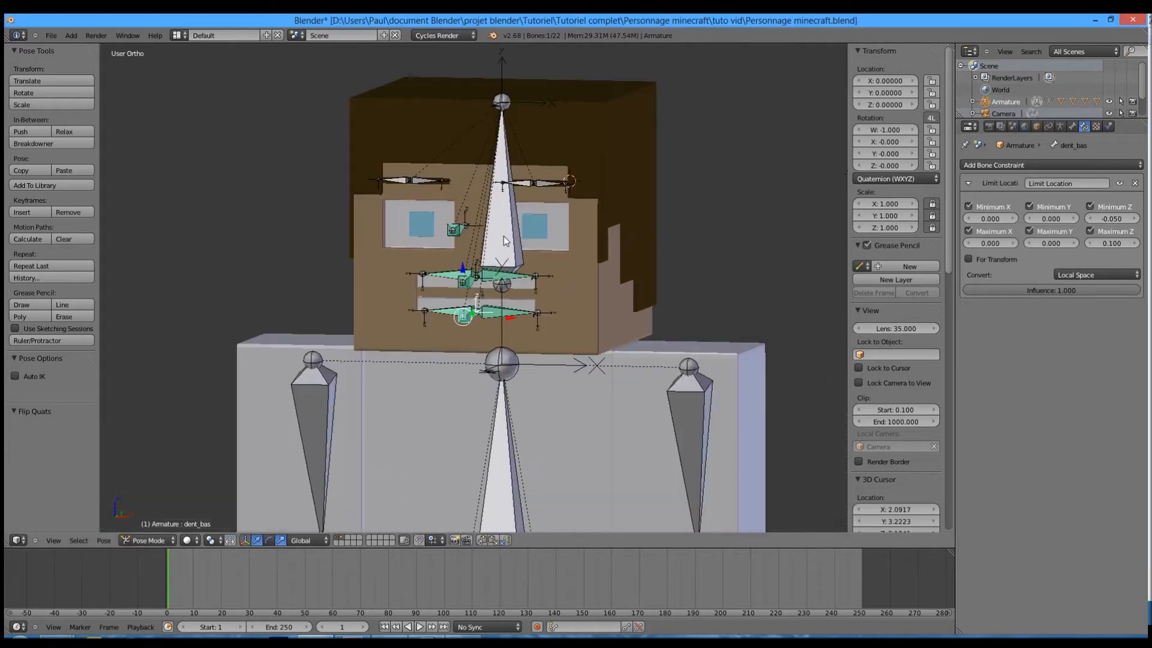
pyautogui.rightClick(545, 183)
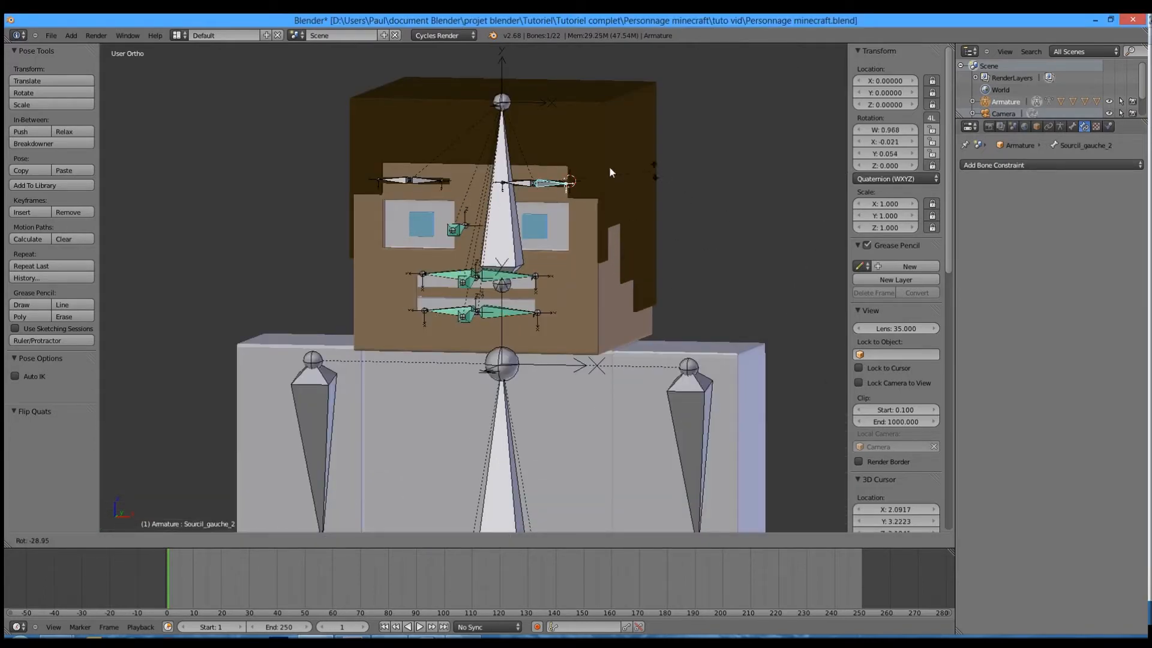
pyautogui.scroll(-4, 588, 338)
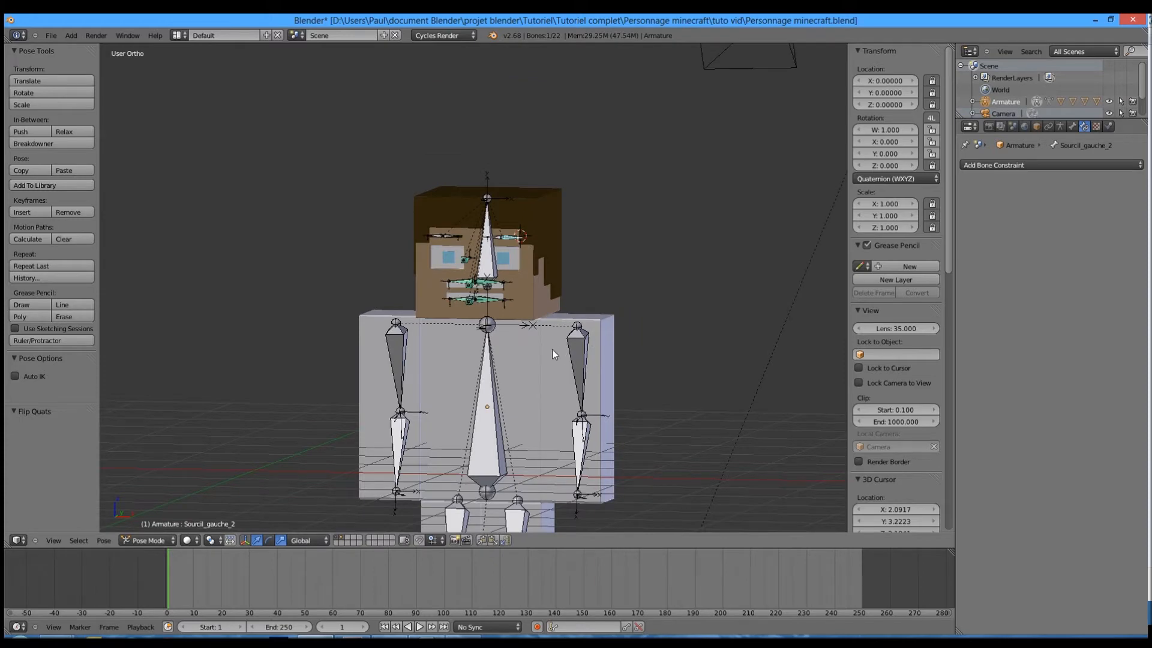
# Step: Lock the X and Y rotation of the eyebrow bone Sourcil_gauche_2 and test rotating it
pyautogui.press('KP_1')
pyautogui.scroll(3, 598, 333)
pyautogui.moveTo(597, 333); pyautogui.dragTo(472, 351, button='middle')
pyautogui.press('KP_1')
pyautogui.press('KP_Decimal')
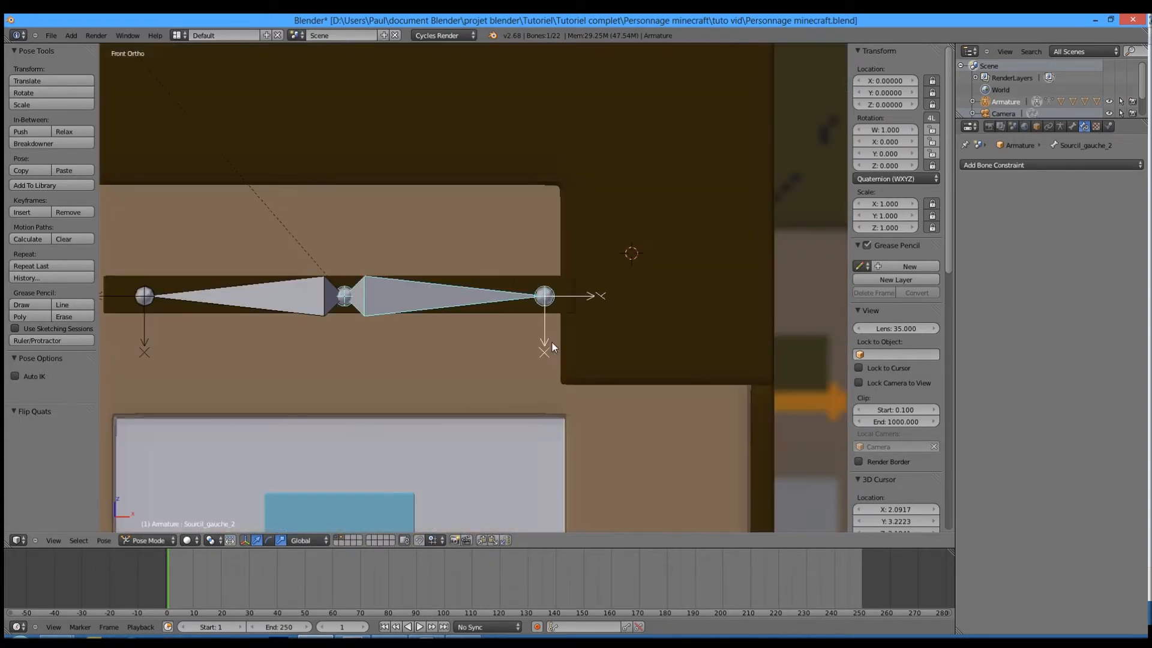
pyautogui.moveTo(570, 300); pyautogui.dragTo(504, 315, button='middle')
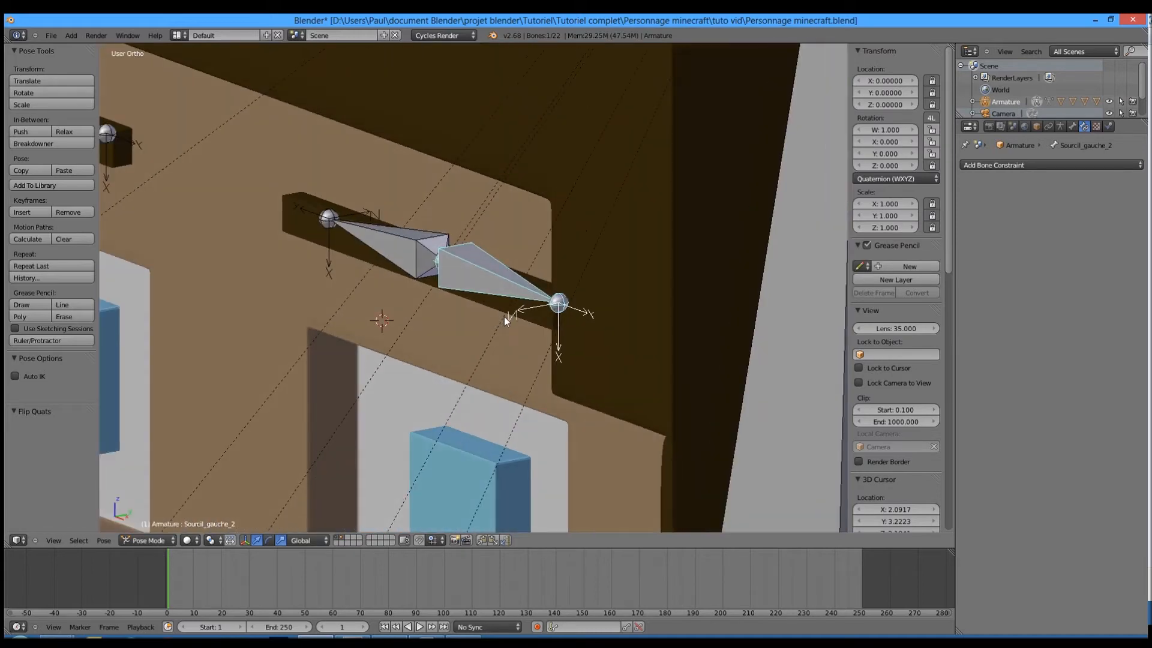
pyautogui.click(1072, 126)
pyautogui.click(1062, 312)
pyautogui.click(1062, 301)
pyautogui.click(1063, 324)
pyautogui.press('r')
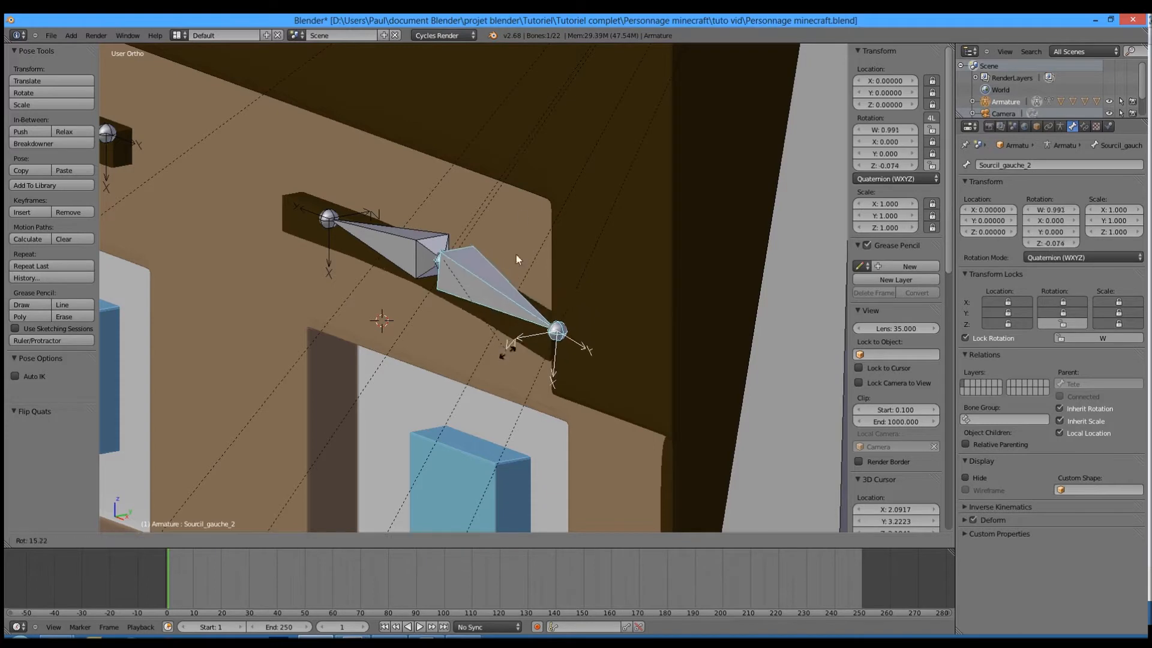
pyautogui.rightClick(438, 296)
# Step: Lock the X and Y rotation of the adjoining eyebrow bone Sourcil_gauche_1
pyautogui.rightClick(414, 259)
pyautogui.moveTo(413, 258); pyautogui.dragTo(444, 262, button='middle')
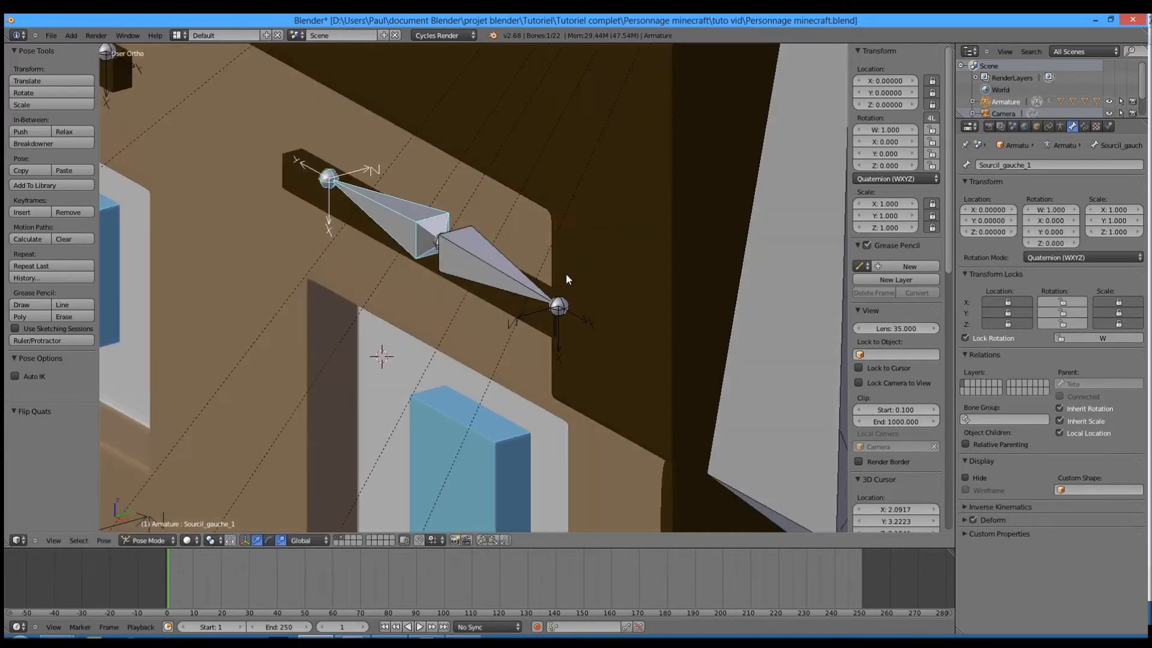
pyautogui.click(1062, 302)
pyautogui.click(1062, 312)
# Step: Lock the X and Y rotation of the opposite eyebrow bone Sourcil_droite_1
pyautogui.scroll(-2, 336, 207)
pyautogui.keyDown('shift'); pyautogui.moveTo(240, 171); pyautogui.dragTo(519, 359, button='middle'); pyautogui.keyUp('shift')
pyautogui.rightClick(486, 298)
pyautogui.scroll(4, 499, 310)
pyautogui.rightClick(306, 217)
pyautogui.press('r')
pyautogui.press('Escape')
pyautogui.click(1063, 301)
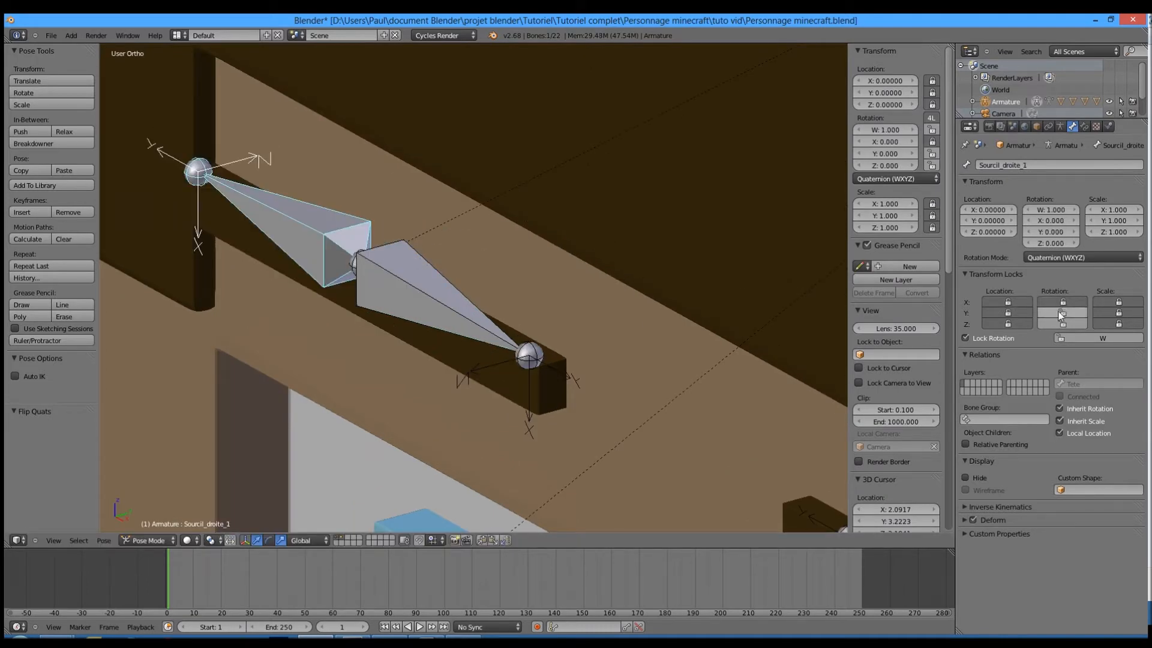
pyautogui.click(1062, 312)
pyautogui.rightClick(586, 309)
# Step: Select the upper leg bone Jambe.G and add a Limit Rotation constraint to it
pyautogui.scroll(-4, 585, 309)
pyautogui.press('KP_1')
pyautogui.scroll(-8, 586, 308)
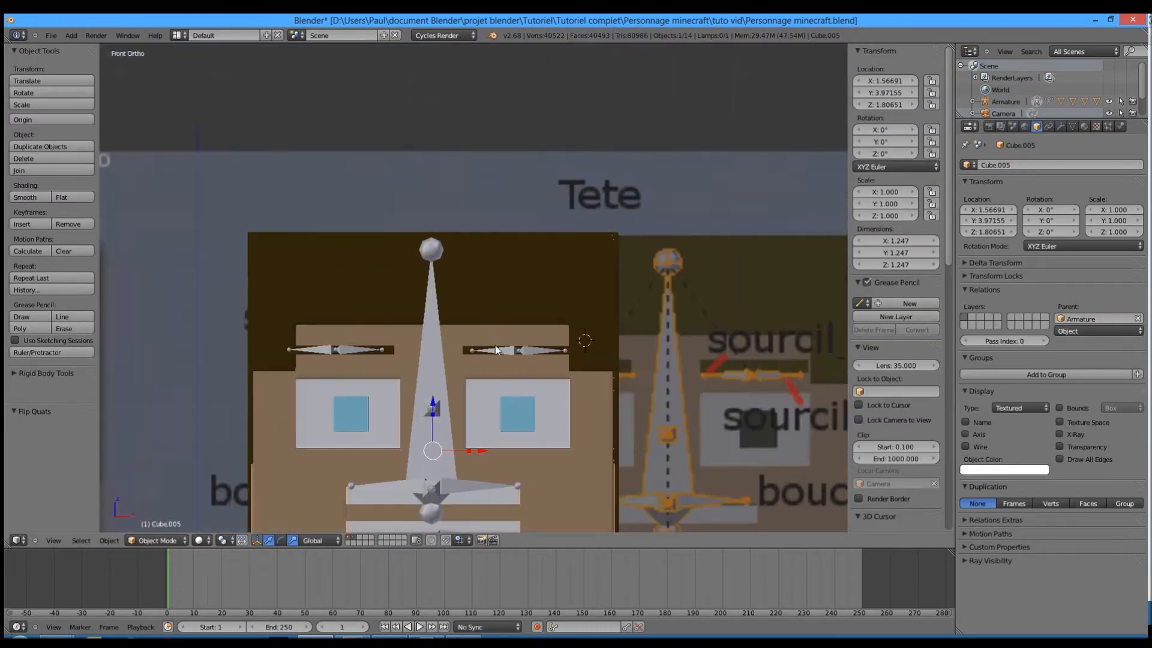
pyautogui.keyDown('shift'); pyautogui.moveTo(464, 401); pyautogui.dragTo(506, 132, button='middle'); pyautogui.keyUp('shift')
pyautogui.scroll(2, 565, 296)
pyautogui.scroll(-7, 564, 298)
pyautogui.keyDown('shift'); pyautogui.moveTo(542, 318); pyautogui.dragTo(551, 261, button='middle'); pyautogui.keyUp('shift')
pyautogui.press('KP_3')
pyautogui.keyDown('shift'); pyautogui.moveTo(537, 379); pyautogui.dragTo(582, 368, button='middle'); pyautogui.keyUp('shift')
pyautogui.rightClick(535, 340)
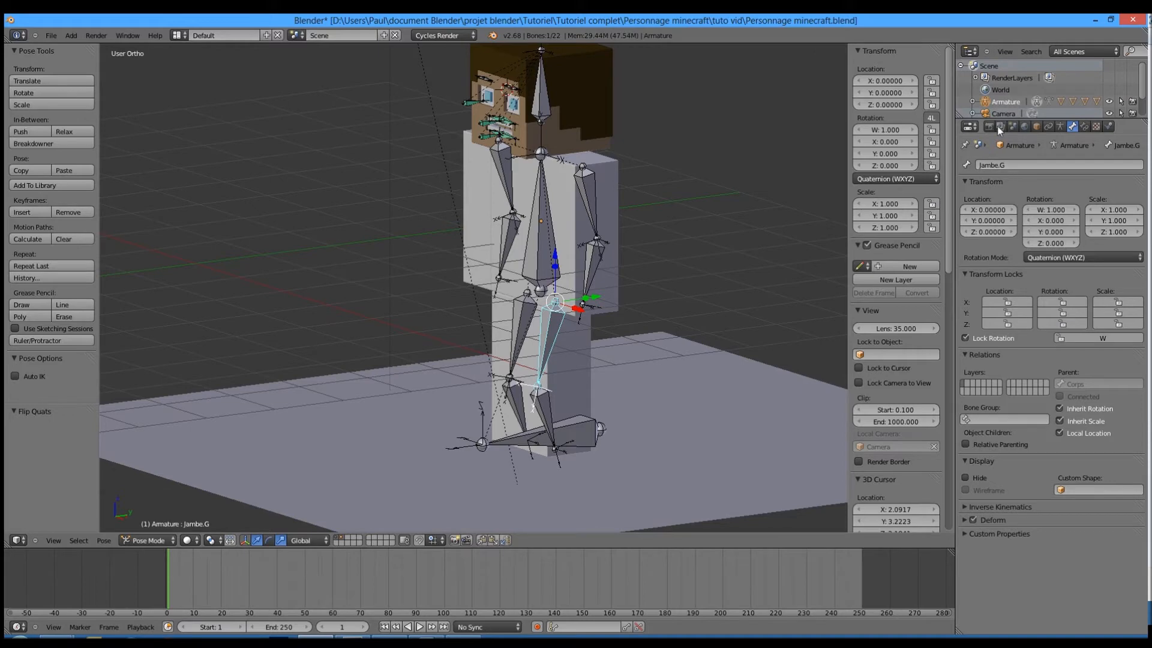
pyautogui.click(1061, 126)
pyautogui.click(1084, 126)
pyautogui.click(1054, 165)
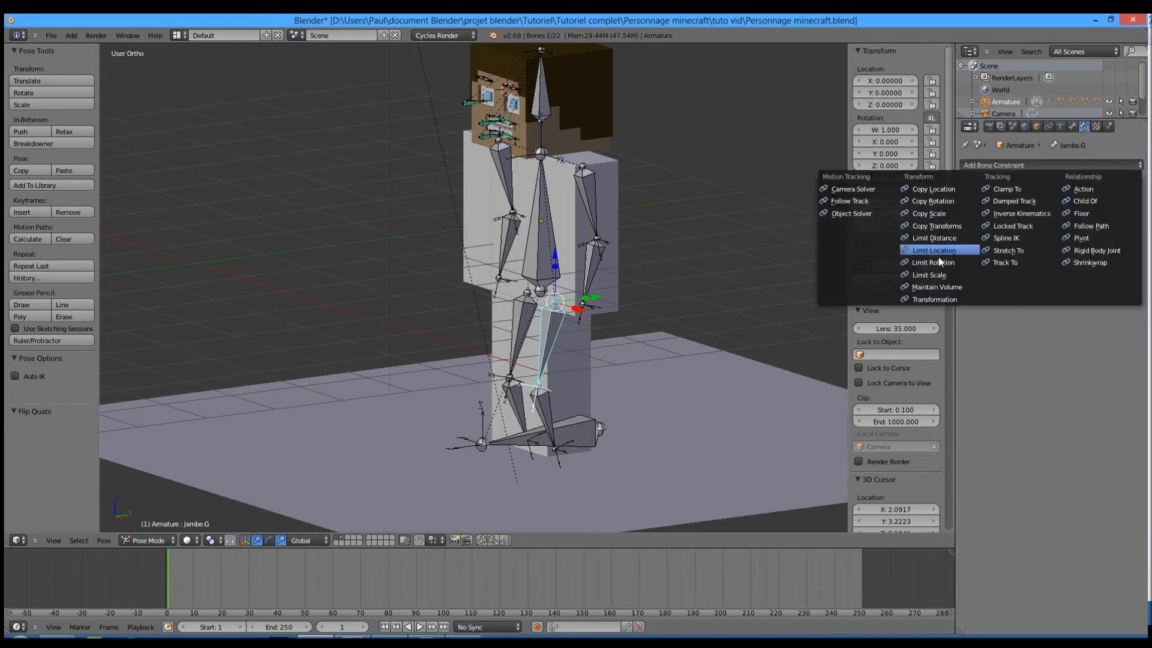
pyautogui.click(949, 260)
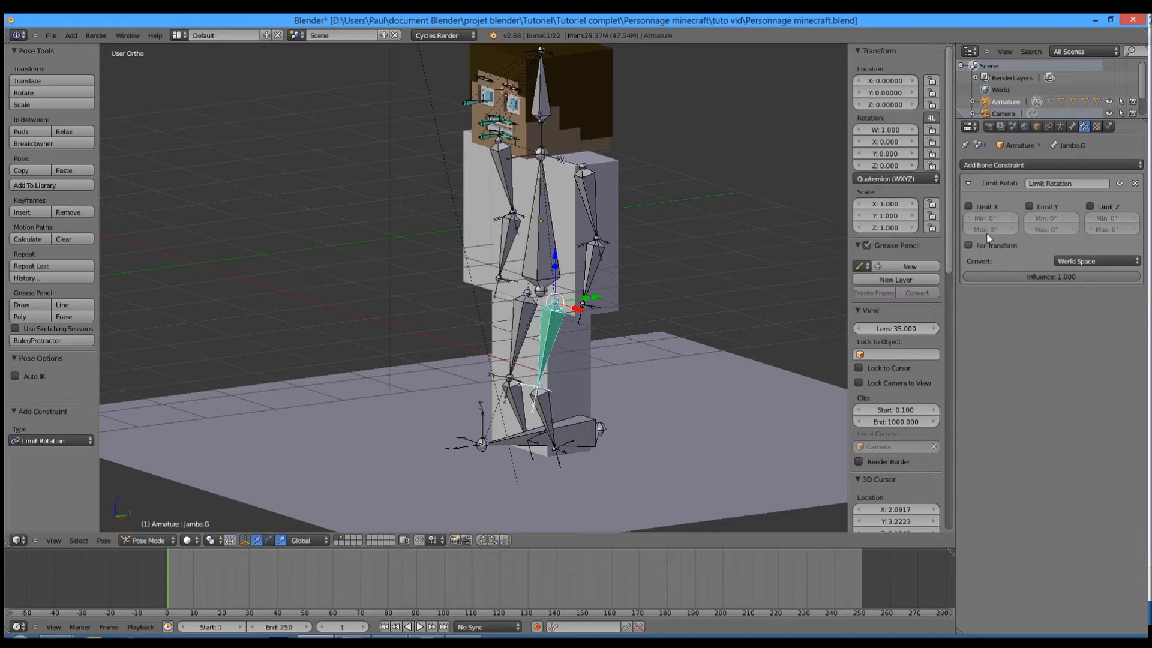
# Step: Enable Limit X, Limit Y and Limit Z on Jambe.G's constraint and convert it in Local Space
pyautogui.click(988, 207)
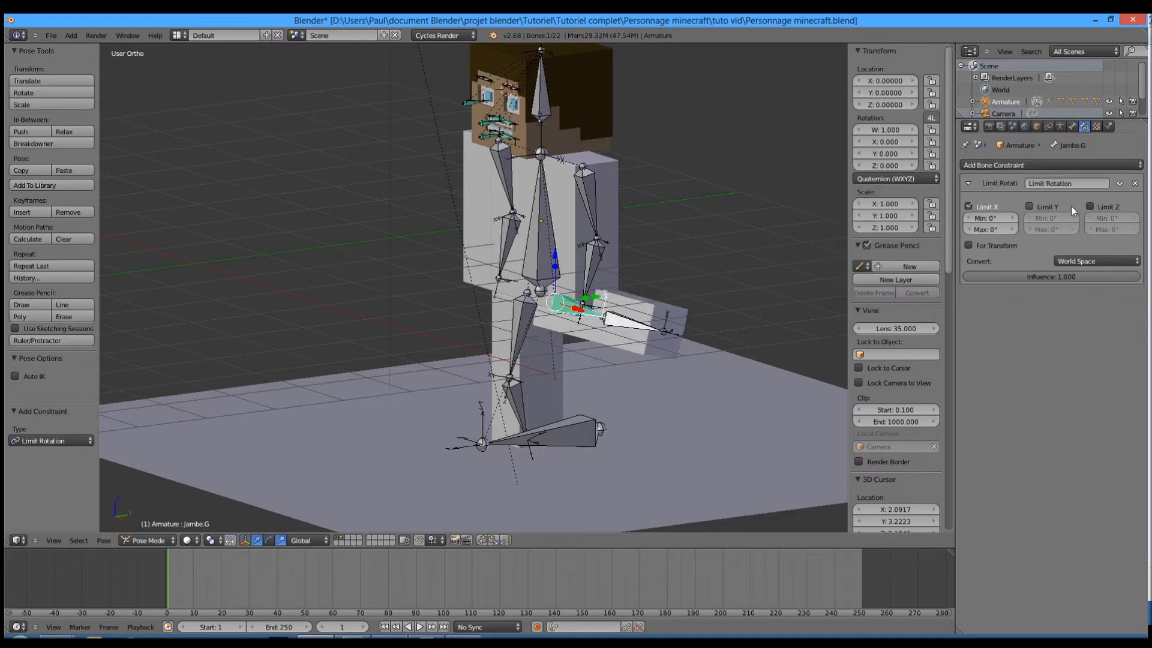
pyautogui.click(1057, 207)
pyautogui.click(1110, 206)
pyautogui.click(1093, 260)
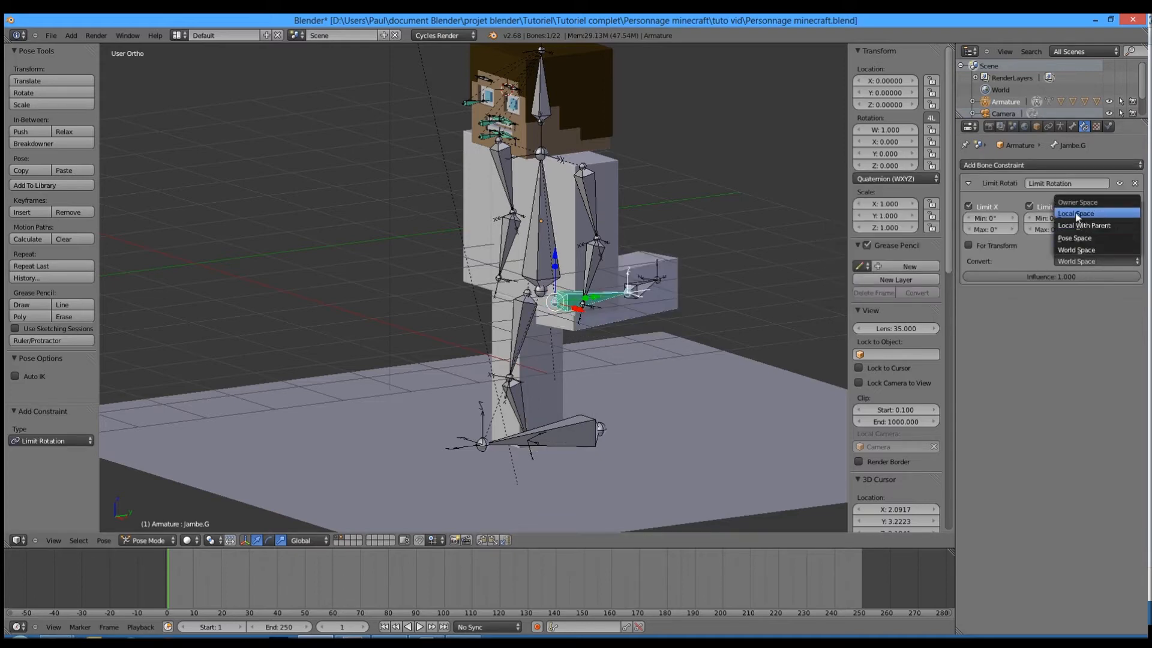
pyautogui.click(1098, 211)
# Step: Set Jambe.G's Z rotation limits to -90° minimum and 90° maximum, and test swinging the leg in side view
pyautogui.scroll(2, 390, 355)
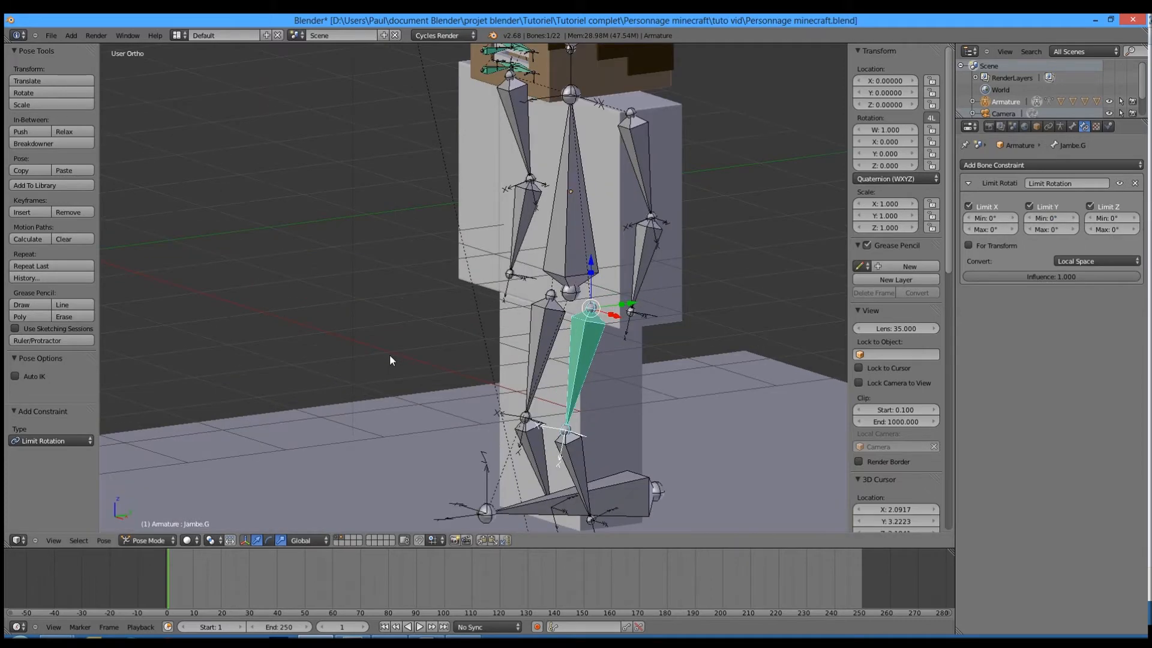
pyautogui.press('KP_3')
pyautogui.scroll(7, 419, 336)
pyautogui.moveTo(461, 312); pyautogui.dragTo(590, 229, button='middle')
pyautogui.scroll(-5, 590, 229)
pyautogui.moveTo(471, 451); pyautogui.dragTo(521, 454, button='middle')
pyautogui.scroll(-1, 471, 372)
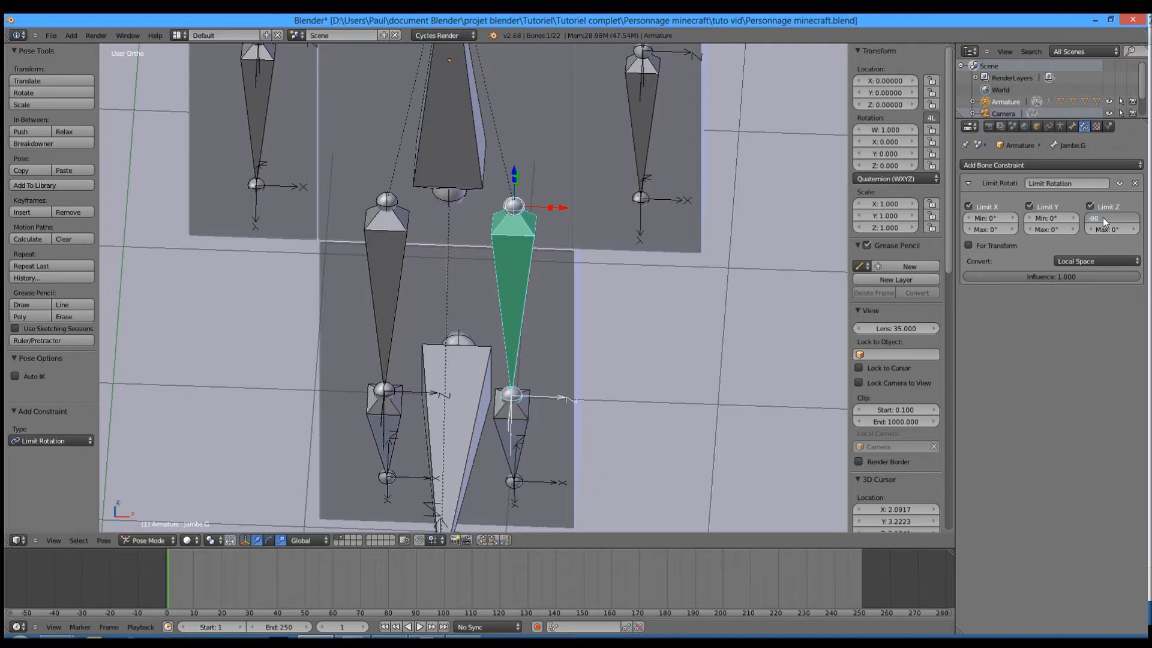
pyautogui.write('0')
pyautogui.press('Return')
pyautogui.press('KP_3')
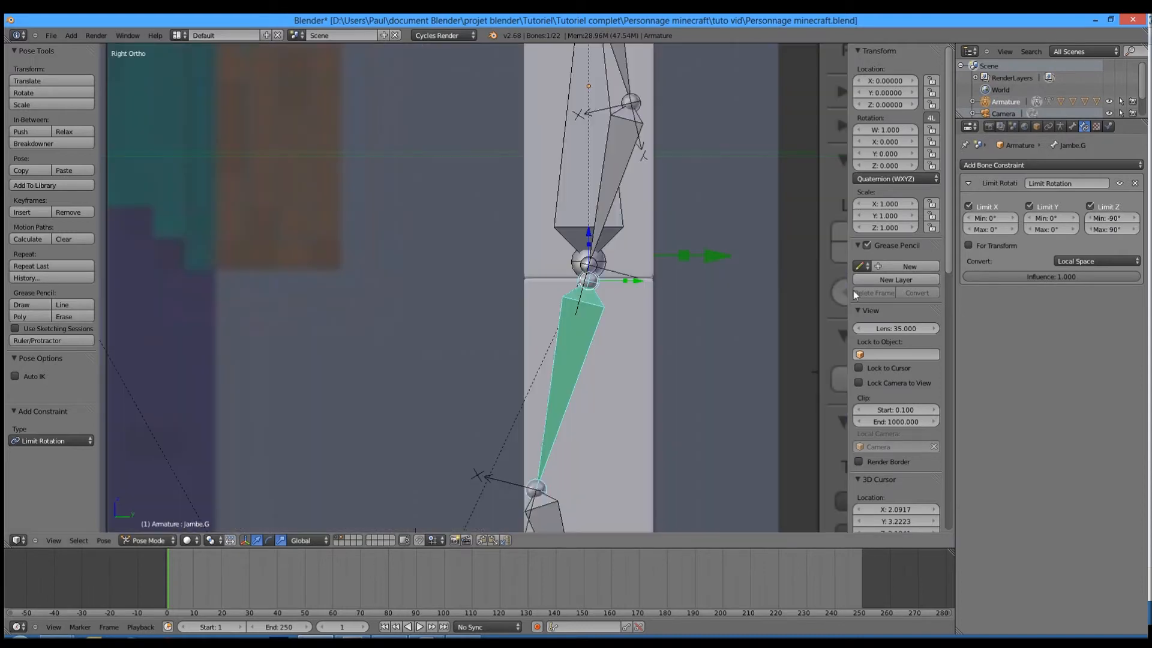
pyautogui.press('r')
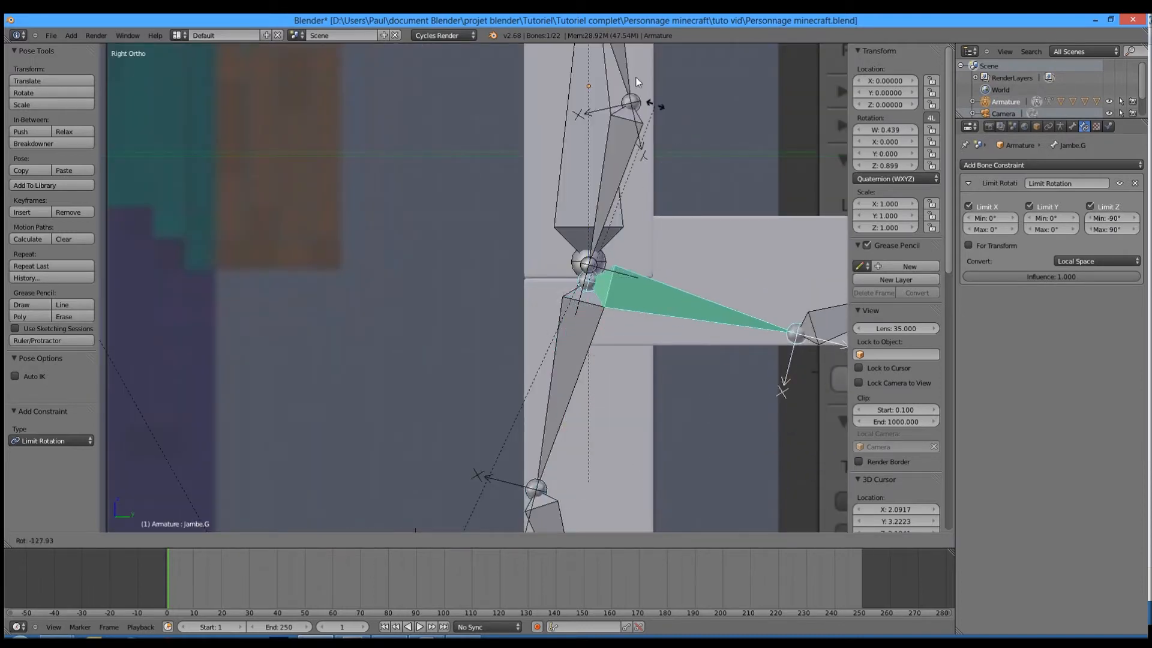
pyautogui.rightClick(460, 141)
# Step: Add a Limit Rotation constraint to the other upper leg bone, Jambe.D, with X, Y and Z limits enabled
pyautogui.moveTo(492, 345); pyautogui.dragTo(510, 362, button='middle')
pyautogui.rightClick(489, 320)
pyautogui.click(1052, 165)
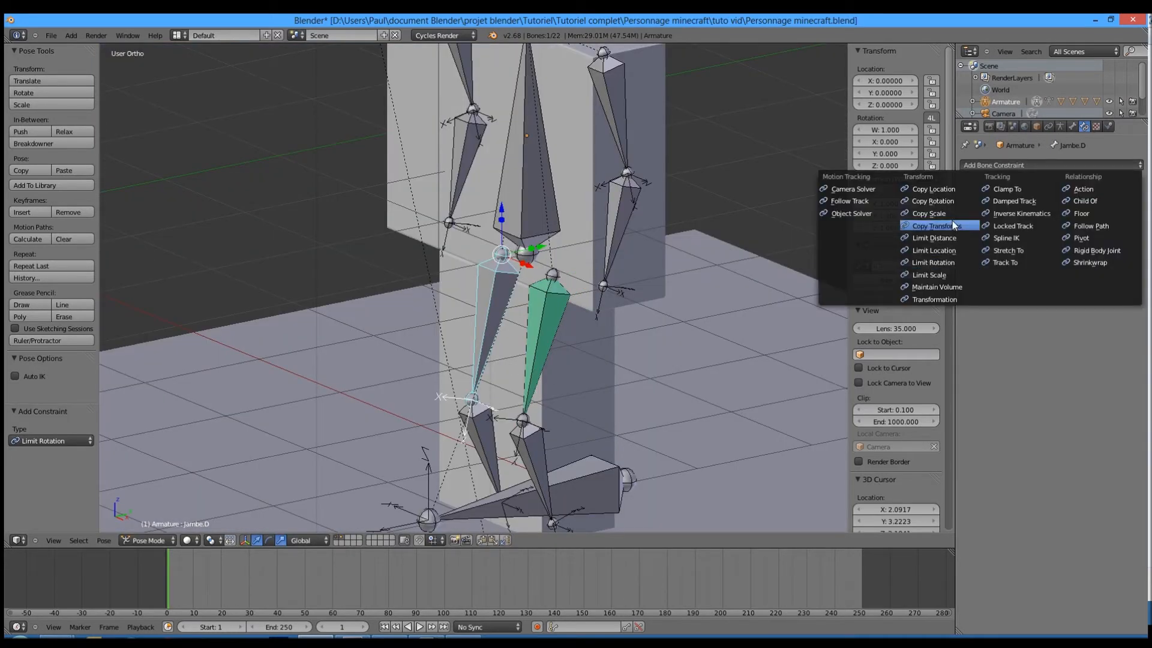
pyautogui.click(948, 265)
pyautogui.moveTo(433, 361); pyautogui.dragTo(492, 415, button='middle')
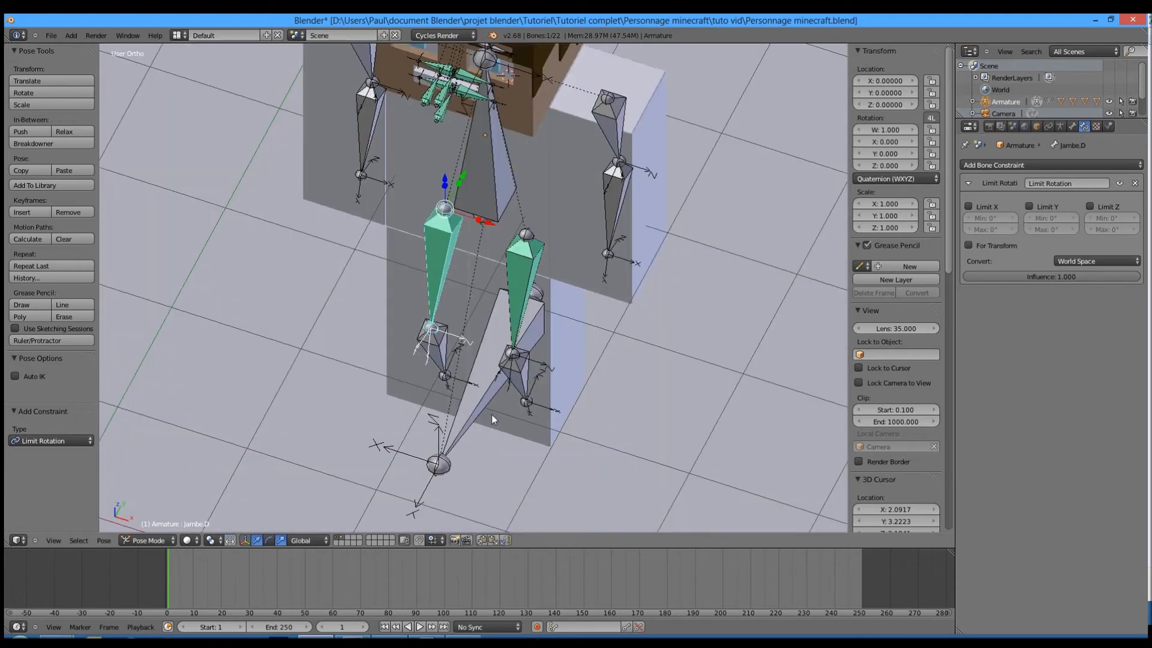
pyautogui.click(1090, 206)
pyautogui.click(1029, 206)
pyautogui.click(968, 206)
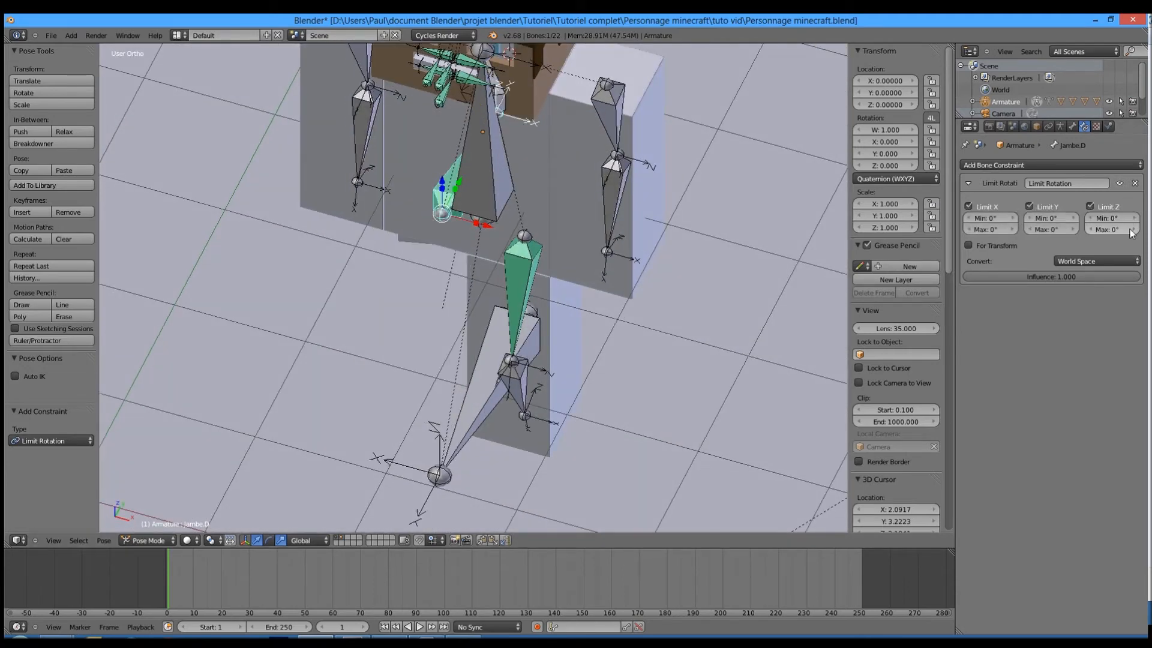
# Step: Set Jambe.D's Z rotation limits to -90° minimum and 90° maximum, and convert the constraint in Local Space
pyautogui.write('-9')
pyautogui.press('Tab')
pyautogui.write('90')
pyautogui.press('Return')
pyautogui.click(1095, 262)
pyautogui.click(1086, 215)
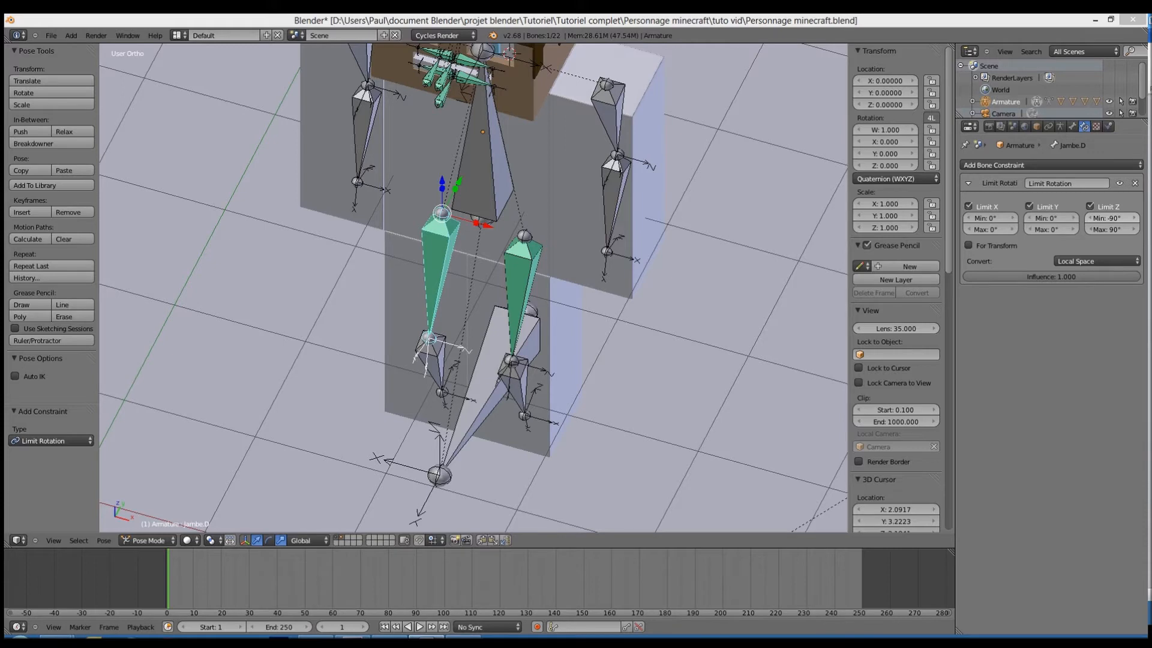
# Step: Select the forearm bone Bras2.G and switch the armature to Edit Mode
pyautogui.click(479, 310)
pyautogui.press('KP_3')
pyautogui.keyDown('shift'); pyautogui.moveTo(519, 208); pyautogui.dragTo(470, 286, button='middle'); pyautogui.keyUp('shift')
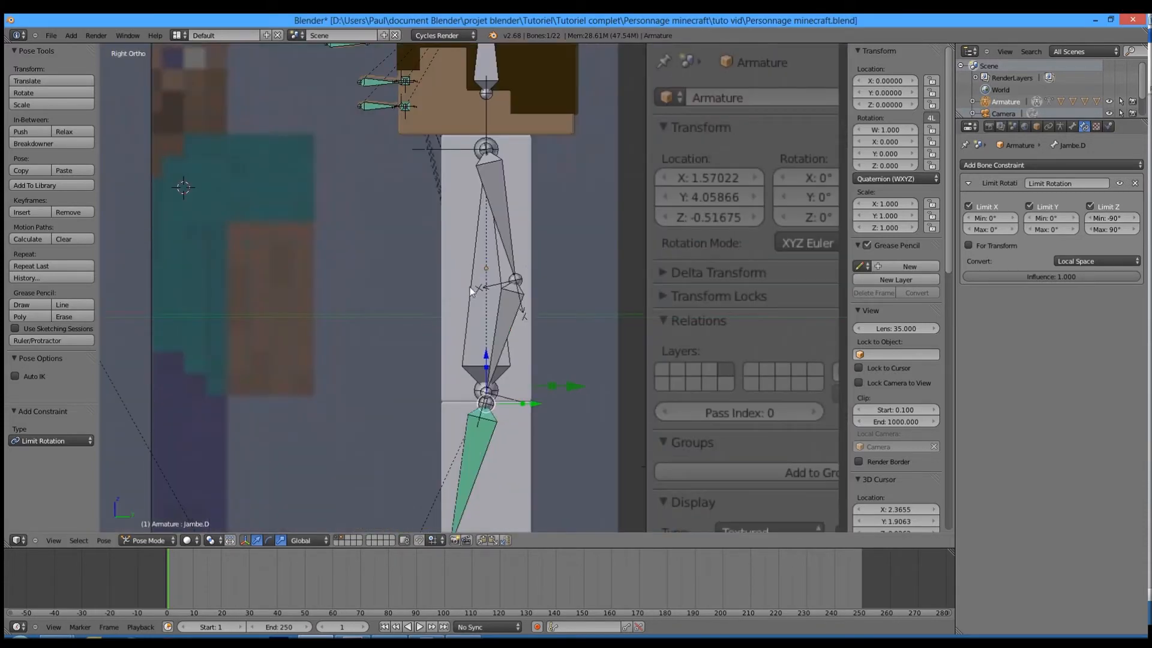
pyautogui.scroll(-3, 458, 317)
pyautogui.moveTo(398, 318); pyautogui.dragTo(456, 334, button='middle')
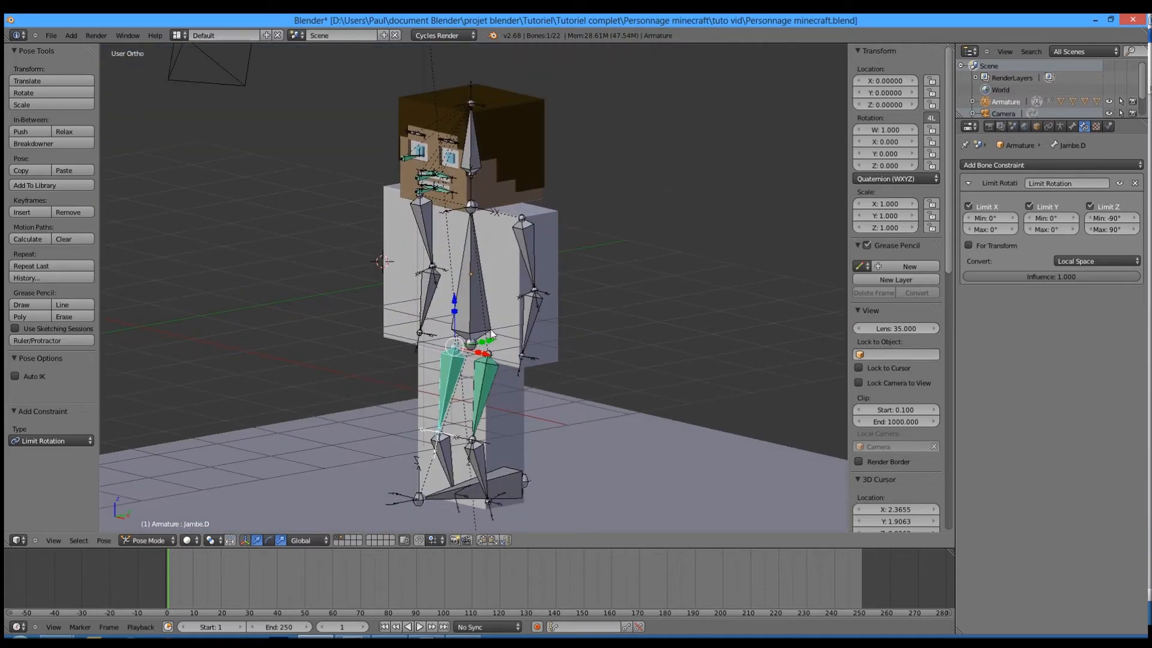
pyautogui.moveTo(454, 340); pyautogui.dragTo(540, 324, button='middle')
pyautogui.rightClick(548, 317)
pyautogui.press('KP_1')
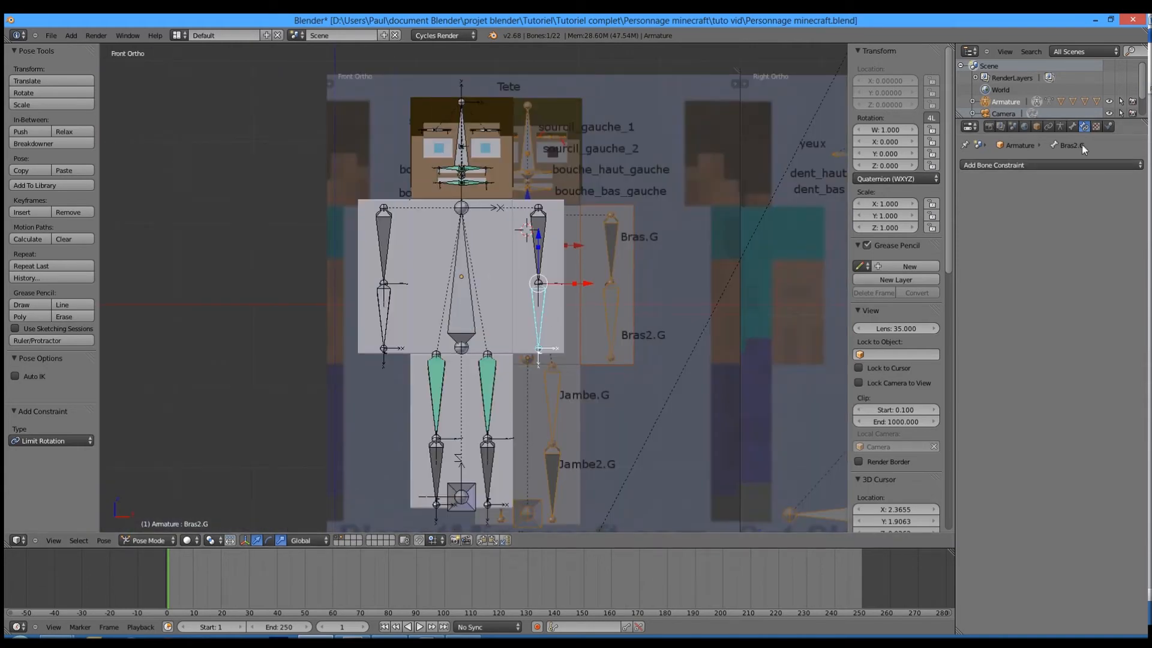
pyautogui.press('Tab')
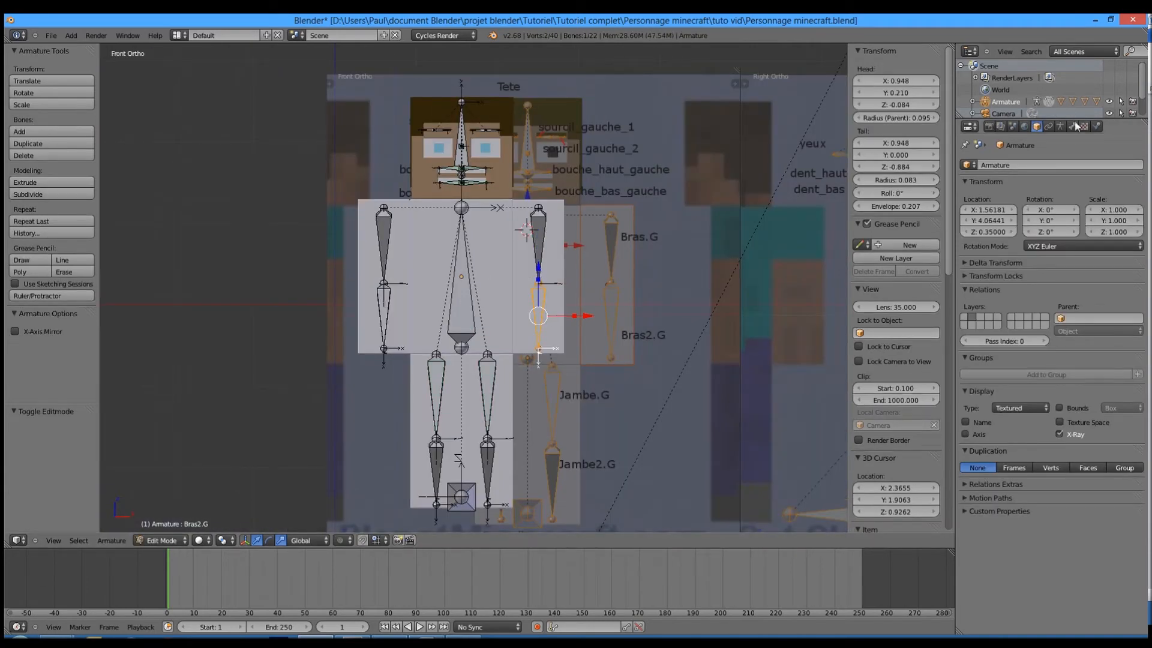
# Step: Select the lower end joints of both forearm bones, Bras2.G and Bras2.D
pyautogui.click(1048, 127)
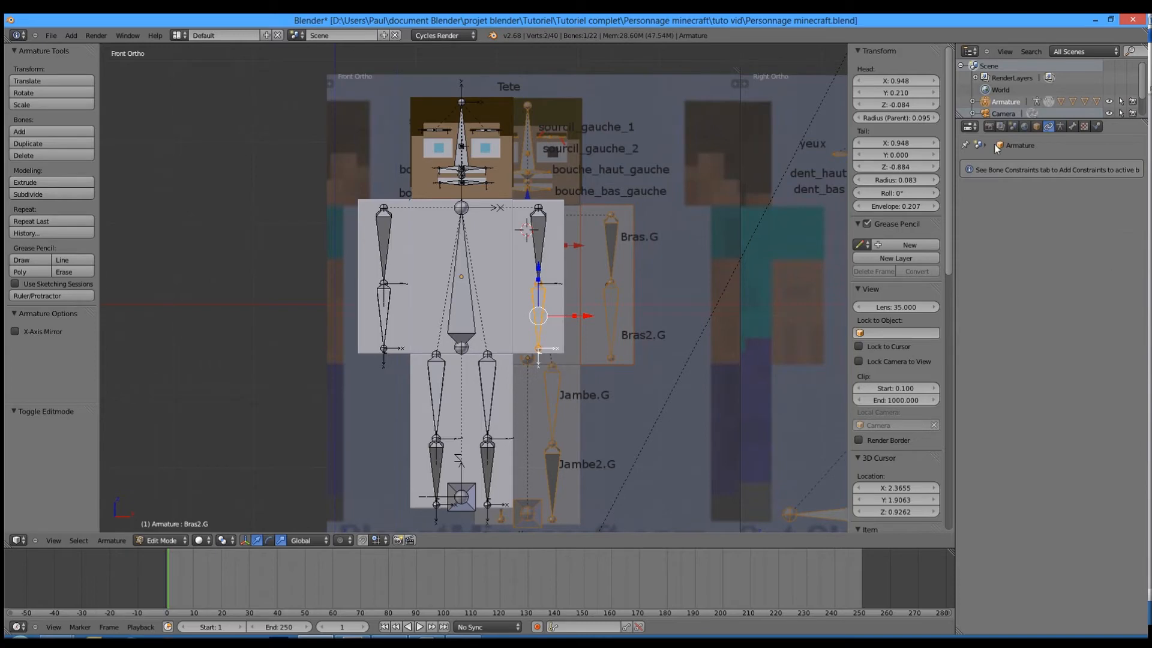
pyautogui.click(538, 350)
pyautogui.moveTo(538, 351); pyautogui.dragTo(552, 354, button='middle')
pyautogui.press('KP_Decimal')
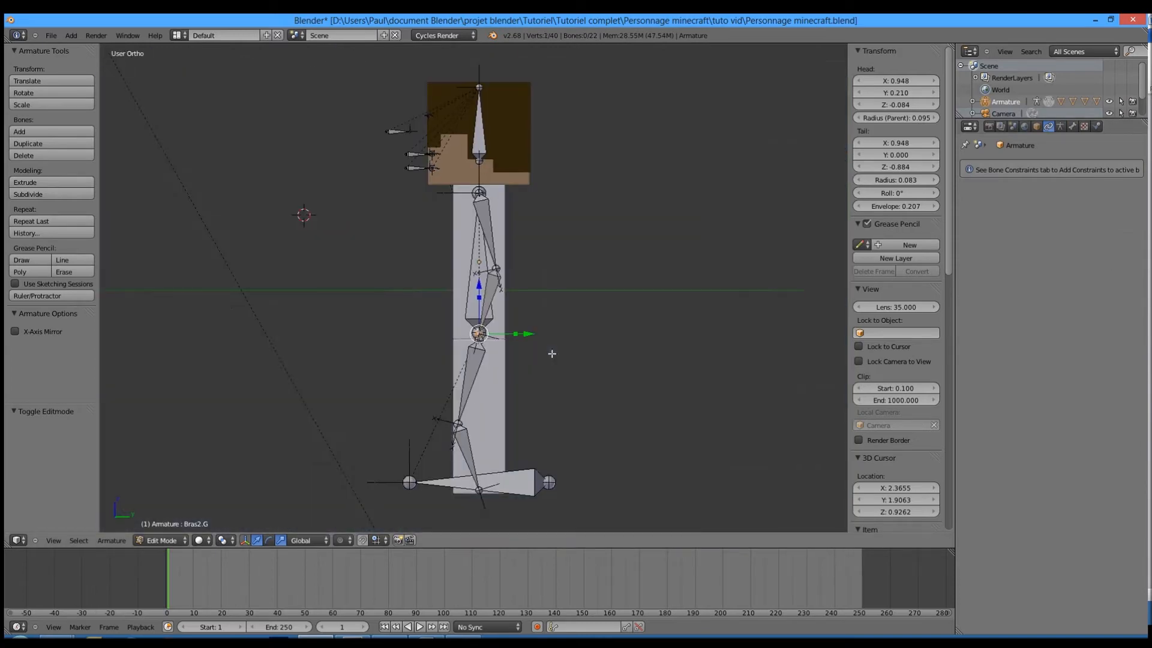
pyautogui.moveTo(245, 290); pyautogui.dragTo(314, 304, button='middle')
pyautogui.scroll(1, 399, 299)
pyautogui.keyDown('shift'); pyautogui.click(338, 270); pyautogui.keyUp('shift')
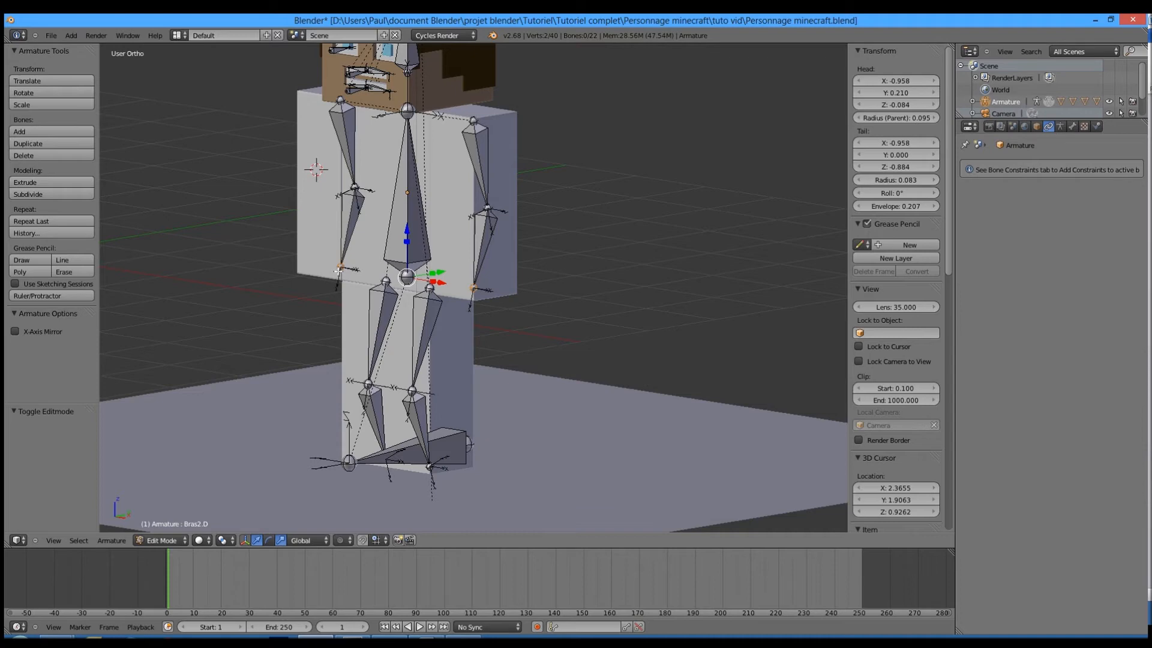
# Step: In side view, extrude new bones from both forearm ends by -0.3 along Y
pyautogui.press('KP_3')
pyautogui.press('KP_Decimal')
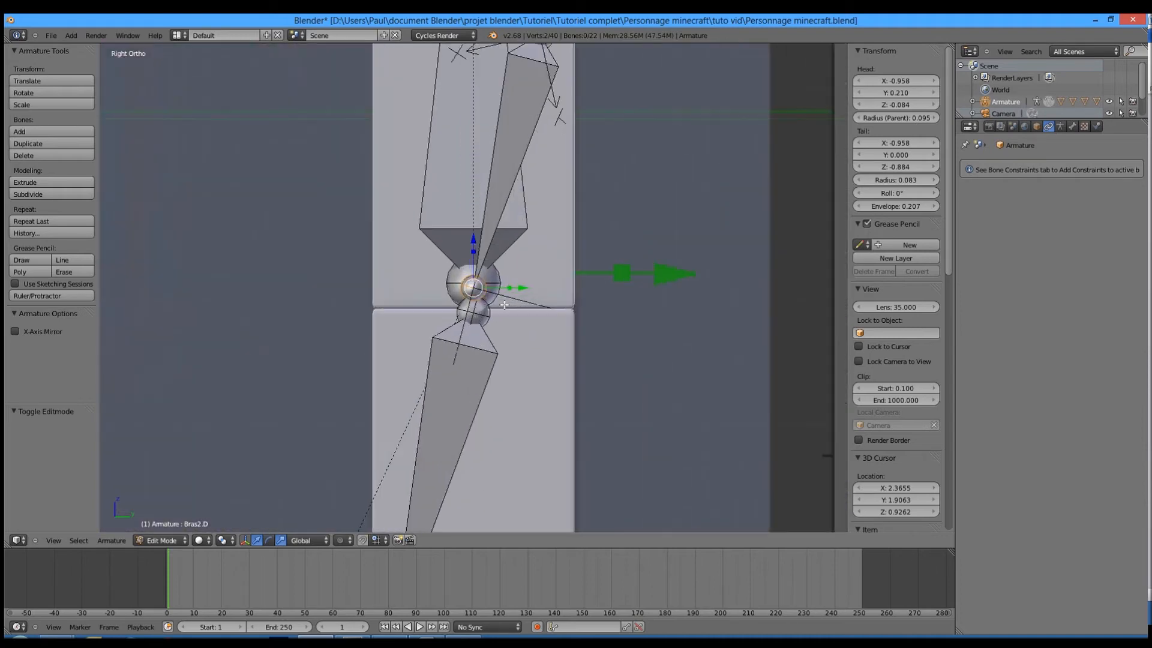
pyautogui.press('e')
pyautogui.click(398, 301)
pyautogui.moveTo(398, 301); pyautogui.dragTo(431, 333, button='middle')
pyautogui.moveTo(563, 405); pyautogui.dragTo(565, 410, button='middle')
# Step: Detach the two extruded hand bones from their parents Bras2.G and Bras2.D
pyautogui.rightClick(565, 410)
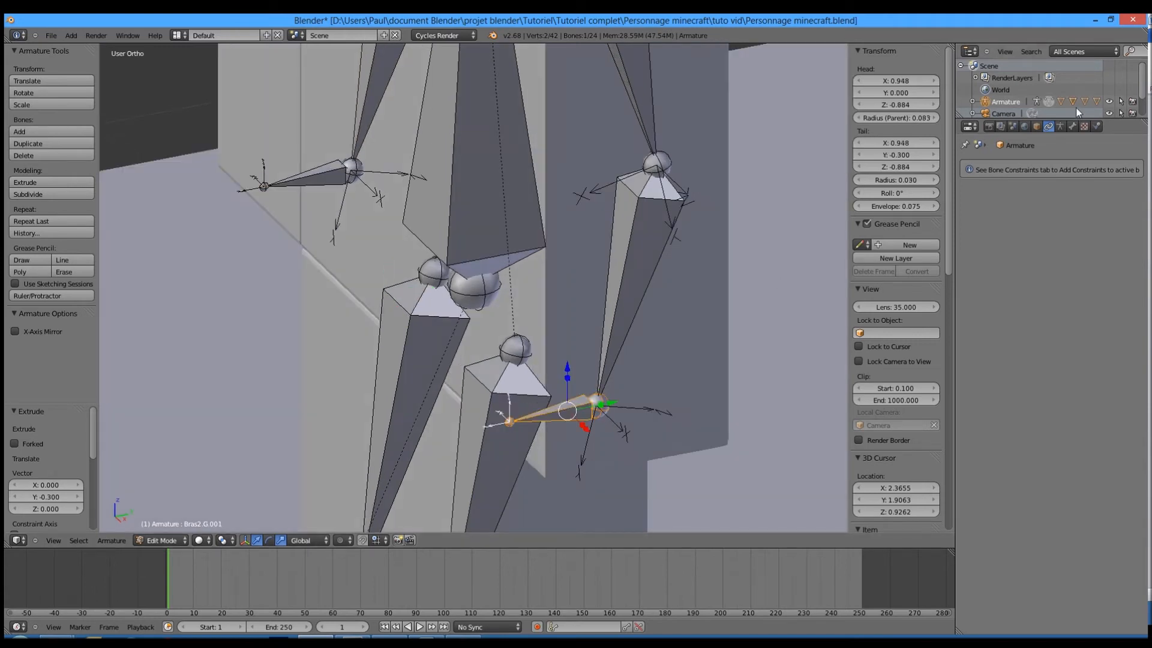
pyautogui.click(1072, 126)
pyautogui.click(1079, 292)
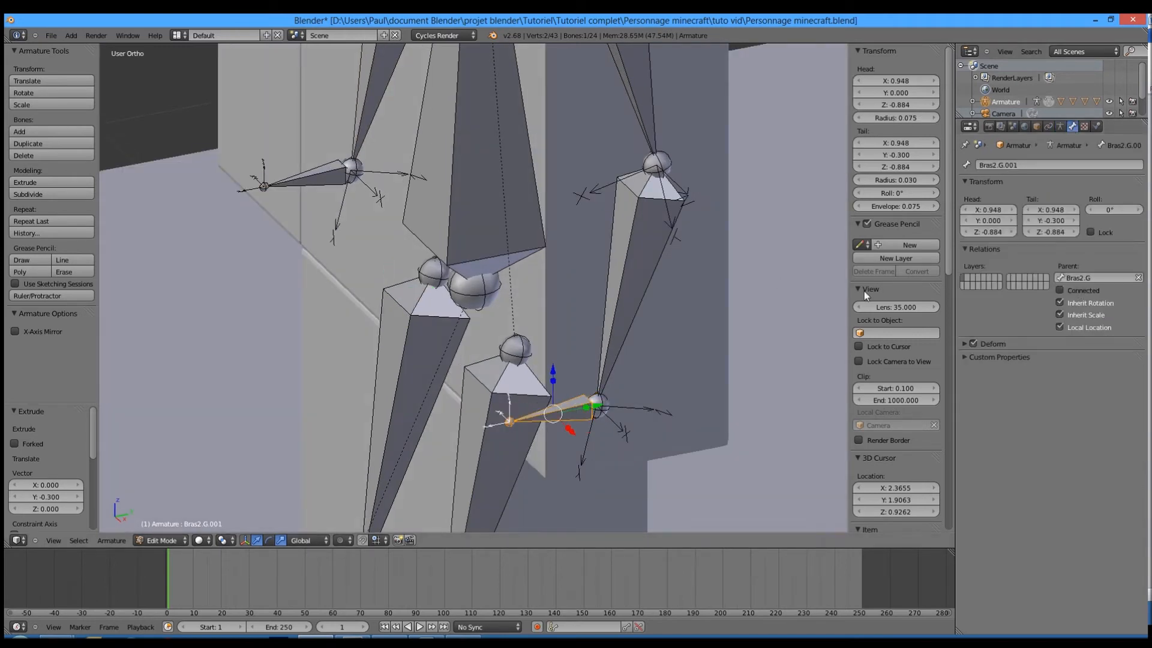
pyautogui.click(1138, 278)
pyautogui.rightClick(287, 180)
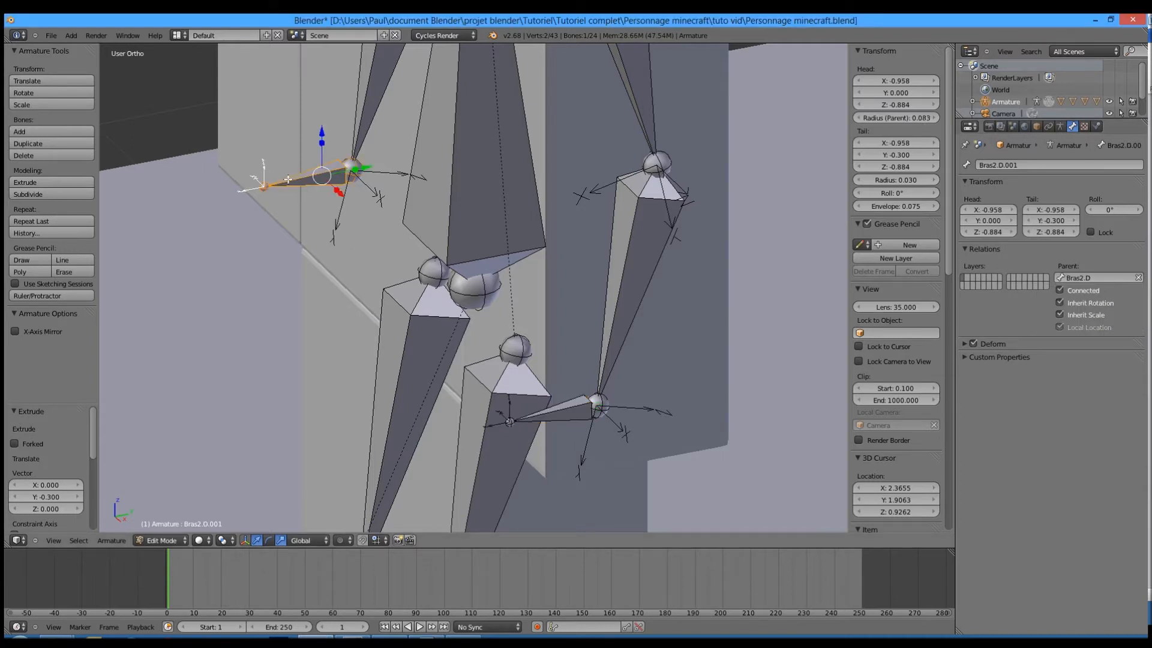
pyautogui.scroll(-3, 474, 288)
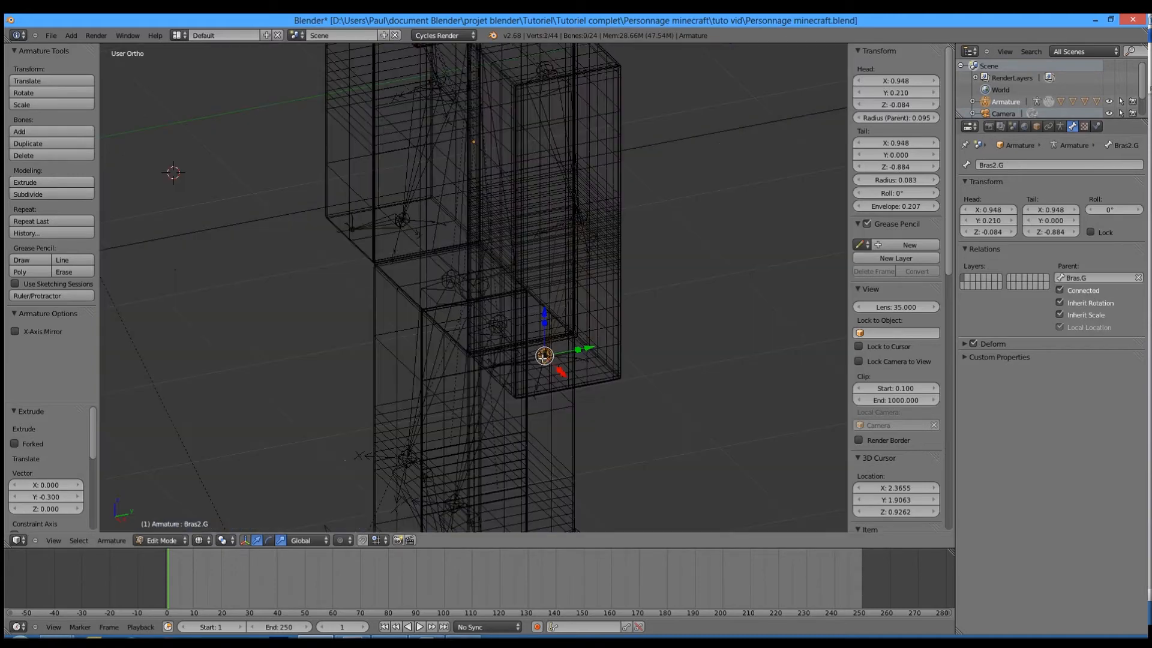
# Step: Select the extruded bone at the end of Bras2.G and rename it Controleur_bras_gauche
pyautogui.scroll(4, 544, 361)
pyautogui.rightClick(588, 438)
pyautogui.scroll(-3, 582, 434)
pyautogui.press('z')
pyautogui.moveTo(528, 408); pyautogui.dragTo(624, 423, button='middle')
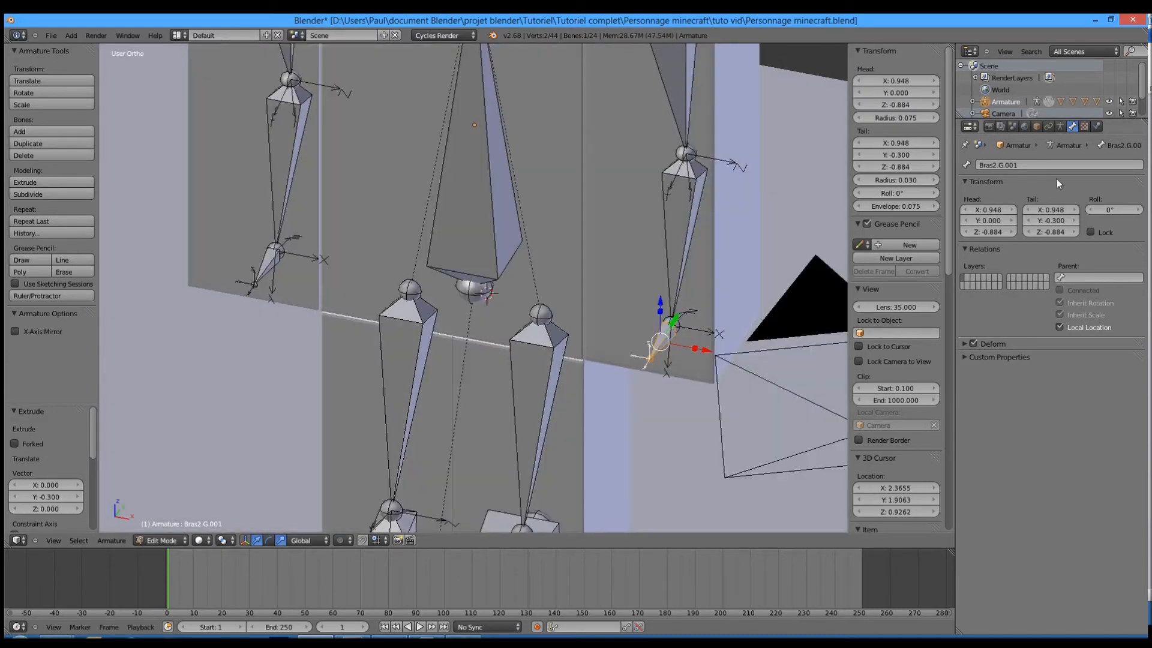
pyautogui.click(1059, 162)
pyautogui.write('Con')
pyautogui.press('BackSpace')
pyautogui.press('BackSpace')
pyautogui.press('BackSpace')
pyautogui.press('Return')
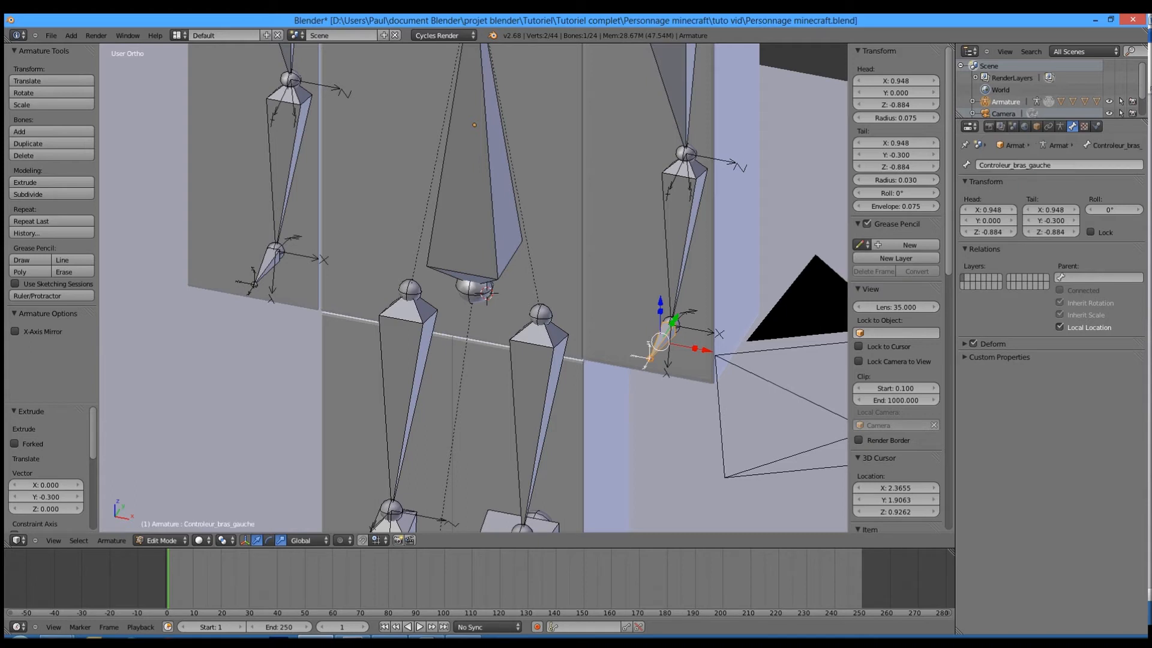
# Step: Select the extruded bone at the end of Bras2.D and rename it Controleur_bras_droit
pyautogui.scroll(-2, 347, 292)
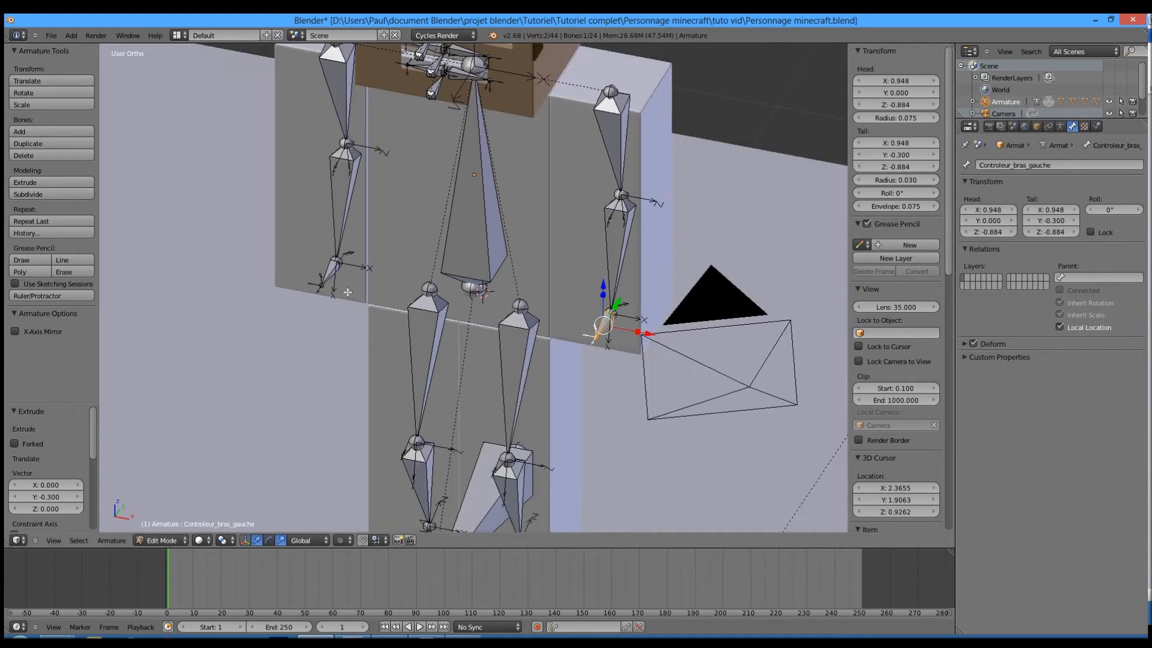
pyautogui.click(1098, 167)
pyautogui.write('Controleur_bras_gauche')
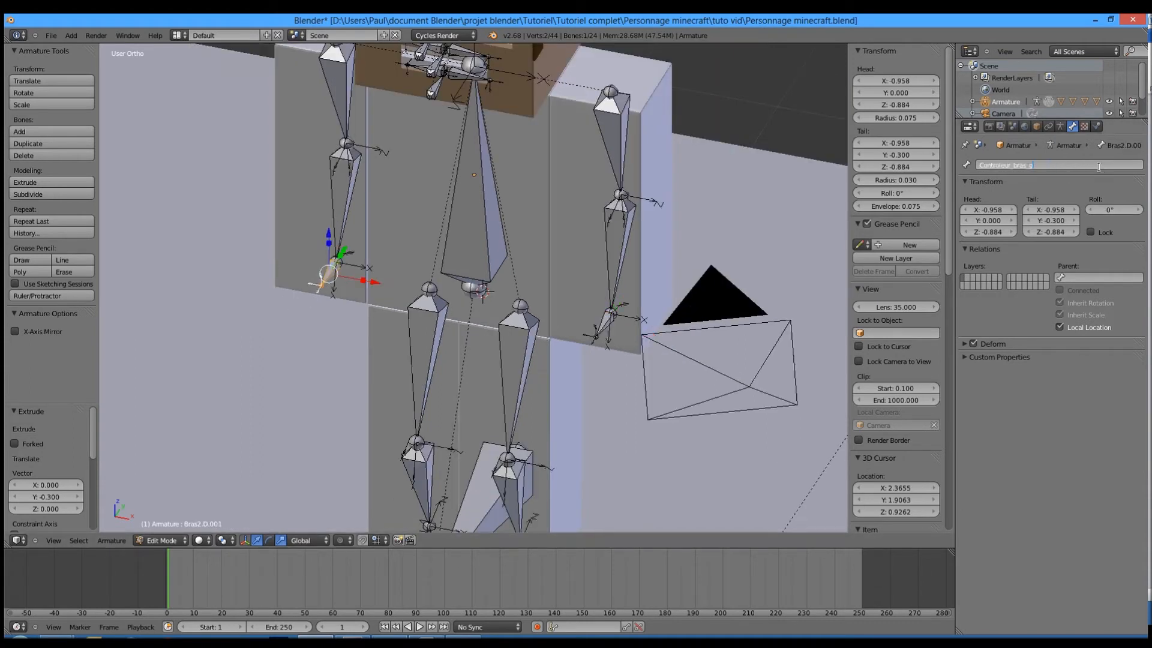
pyautogui.press('BackSpace')
pyautogui.press('Return')
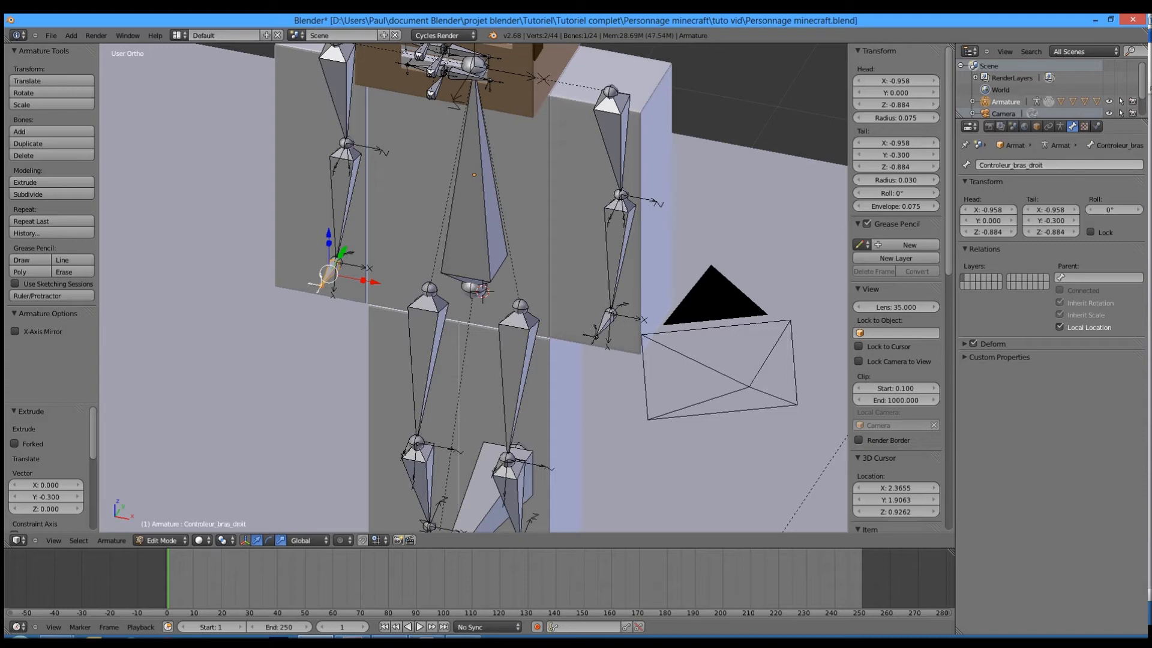
# Step: In side view, extrude new bones from the lower ends of Jambe2.G and Jambe2.D by about -0.32 along Y
pyautogui.scroll(-1, 536, 464)
pyautogui.keyDown('shift'); pyautogui.moveTo(546, 456); pyautogui.dragTo(586, 334, button='middle'); pyautogui.keyUp('shift')
pyautogui.rightClick(562, 398)
pyautogui.keyDown('shift'); pyautogui.rightClick(474, 387); pyautogui.keyUp('shift')
pyautogui.press('KP_3')
pyautogui.press('KP_Decimal')
pyautogui.press('e')
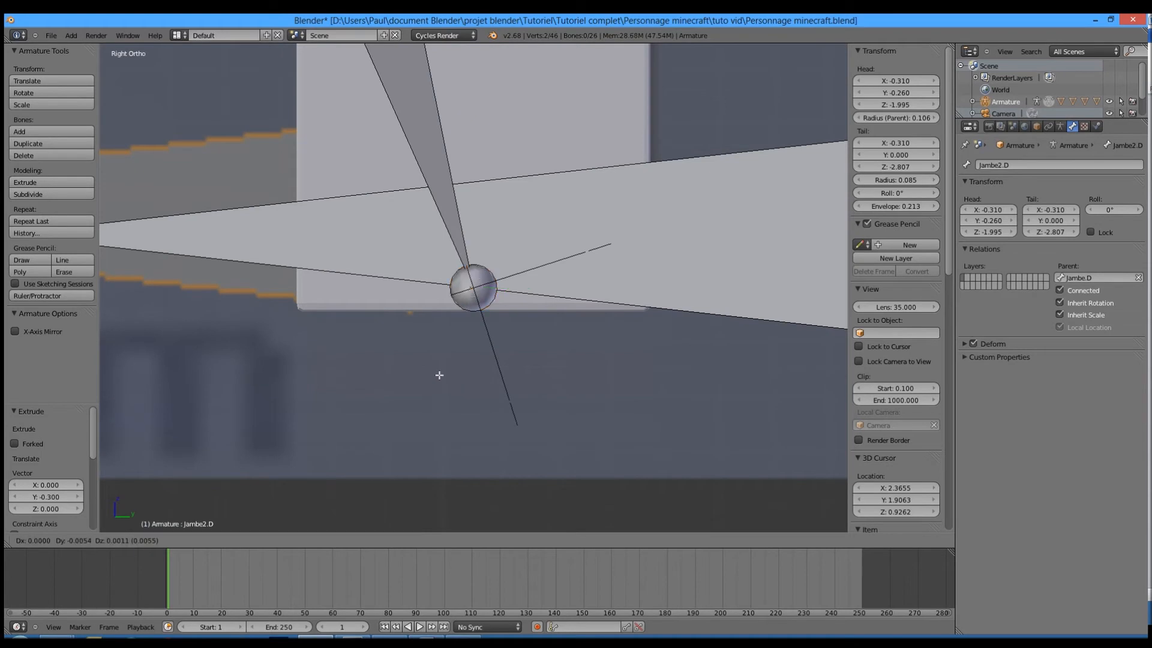
pyautogui.click(290, 379)
# Step: Detach the two extruded foot bones from their parents Jambe2.G and Jambe2.D
pyautogui.rightClick(345, 297)
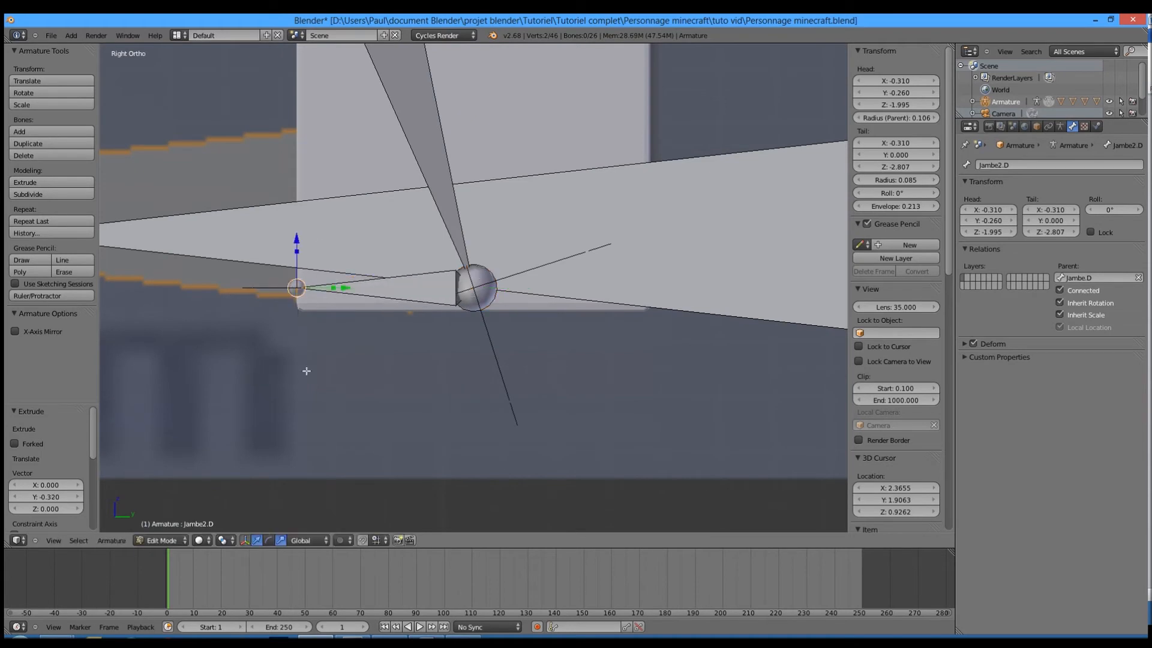
pyautogui.scroll(-4, 343, 309)
pyautogui.moveTo(341, 322); pyautogui.dragTo(367, 346, button='middle')
pyautogui.click(1138, 279)
pyautogui.moveTo(383, 255); pyautogui.dragTo(407, 279, button='middle')
pyautogui.rightClick(396, 264)
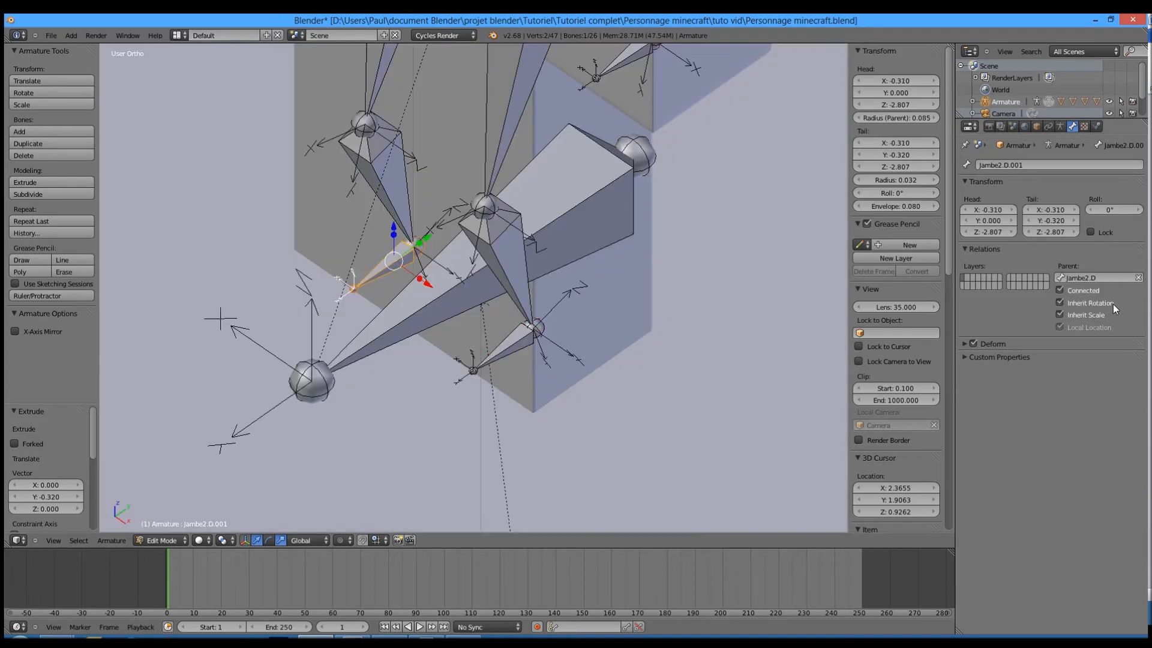
pyautogui.click(1137, 277)
# Step: Rename the foot bone at the end of Jambe2.D Controleur_jambe_droite and the one at Jambe2.G Controleur_jambe_gauche
pyautogui.click(1048, 167)
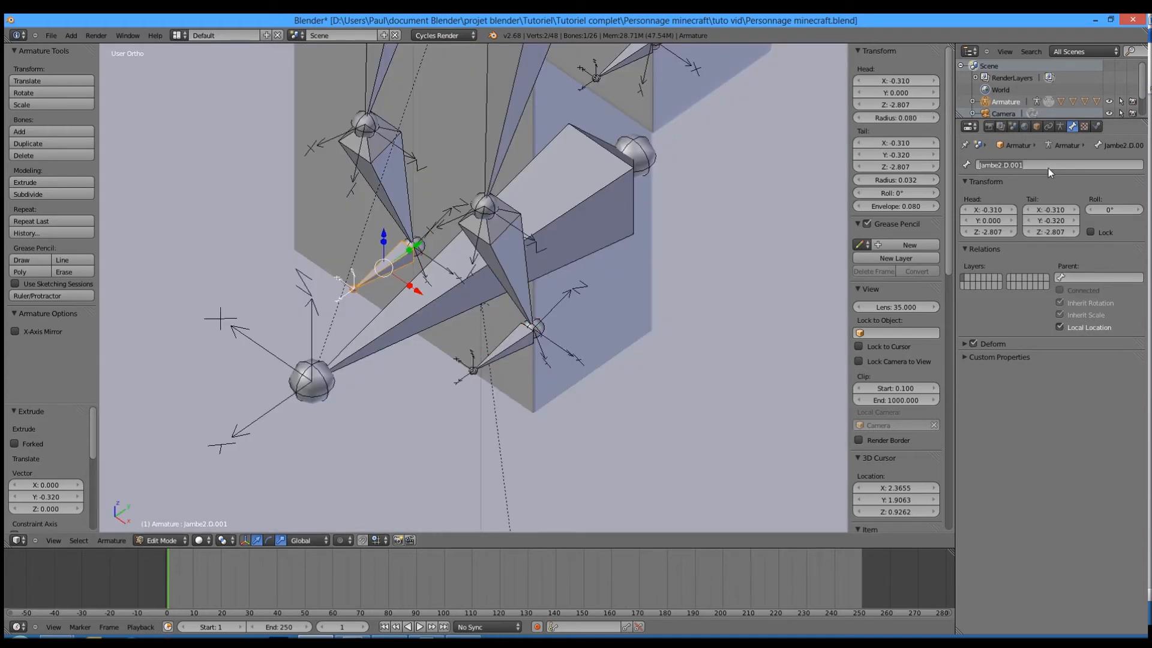
pyautogui.write('Controleur_bras_gauche')
pyautogui.press('Return')
pyautogui.rightClick(509, 352)
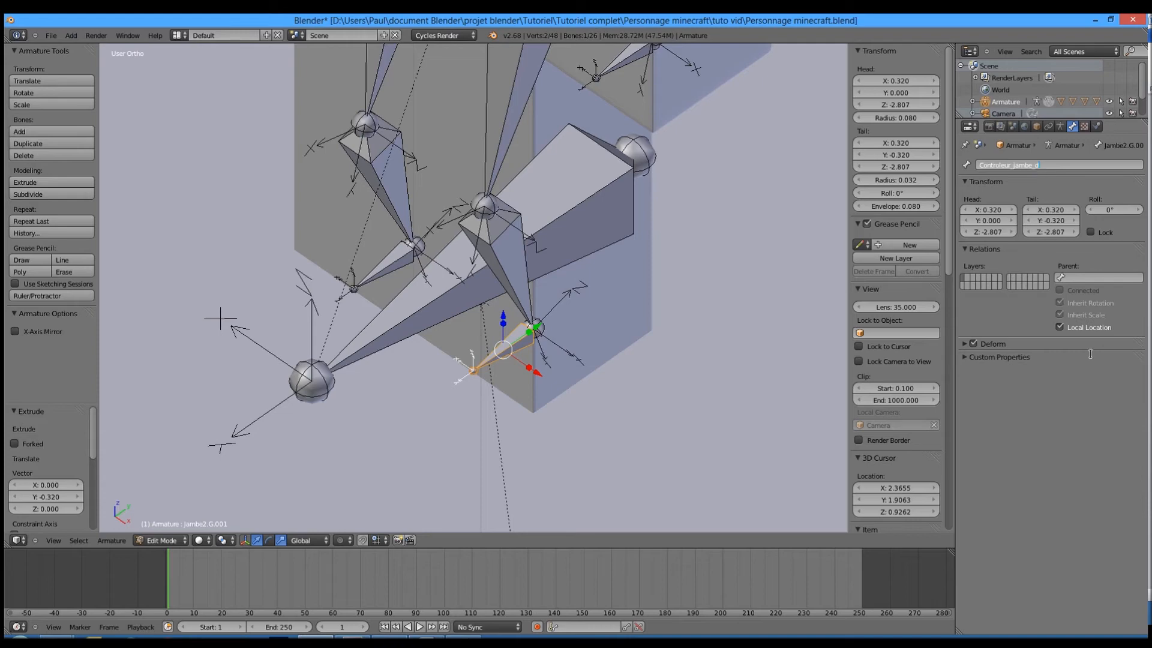
pyautogui.press('Return')
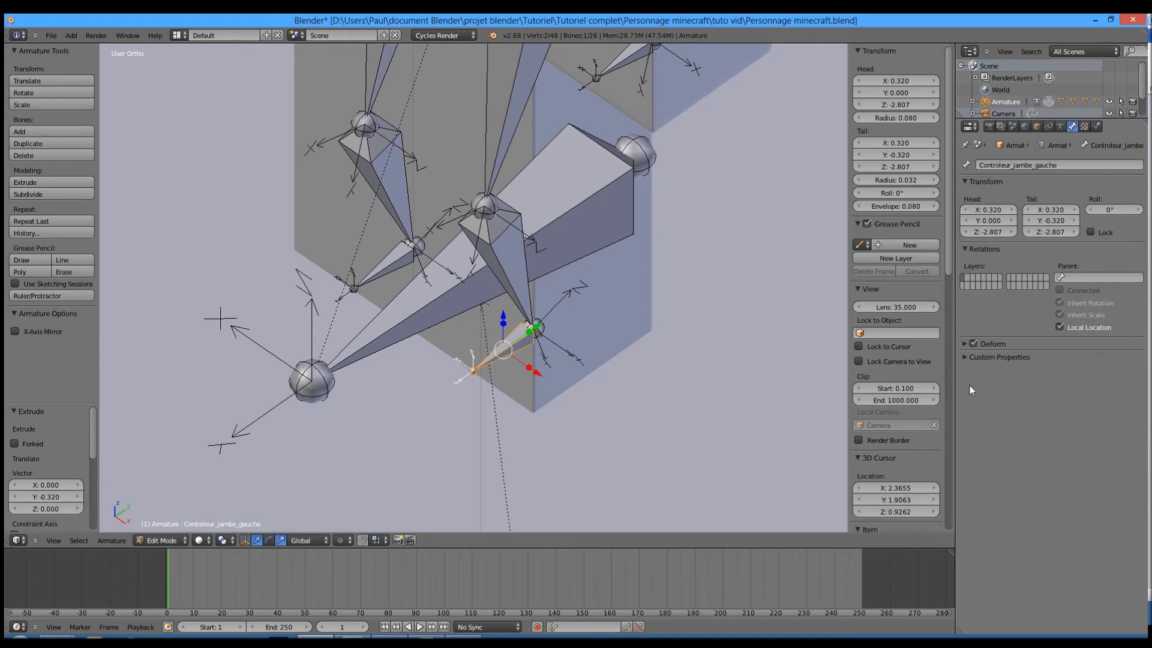
# Step: Switch the armature to Pose Mode and select the left forearm bone Bras2.G
pyautogui.scroll(-4, 490, 243)
pyautogui.moveTo(490, 242); pyautogui.dragTo(502, 226, button='middle')
pyautogui.press('z')
pyautogui.scroll(-1, 516, 207)
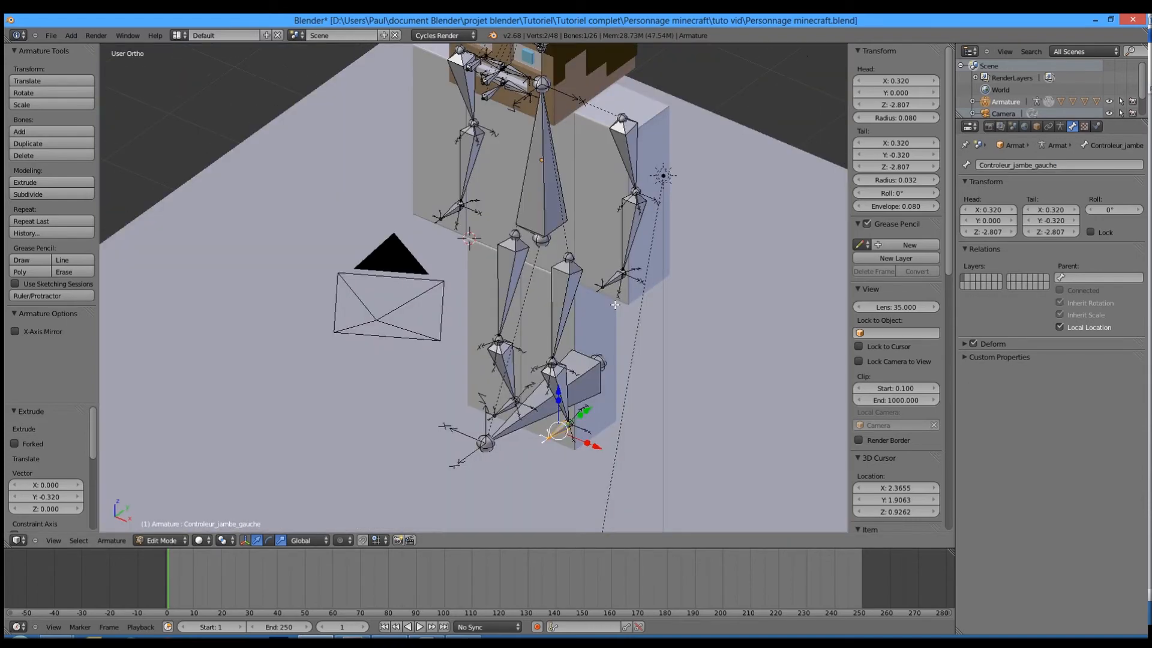
pyautogui.hotkey('ctrl', 'Tab')
pyautogui.rightClick(611, 279)
pyautogui.rightClick(629, 234)
# Step: Add an Inverse Kinematics bone constraint to Bras2.G
pyautogui.click(1084, 127)
pyautogui.click(1059, 128)
pyautogui.click(1047, 127)
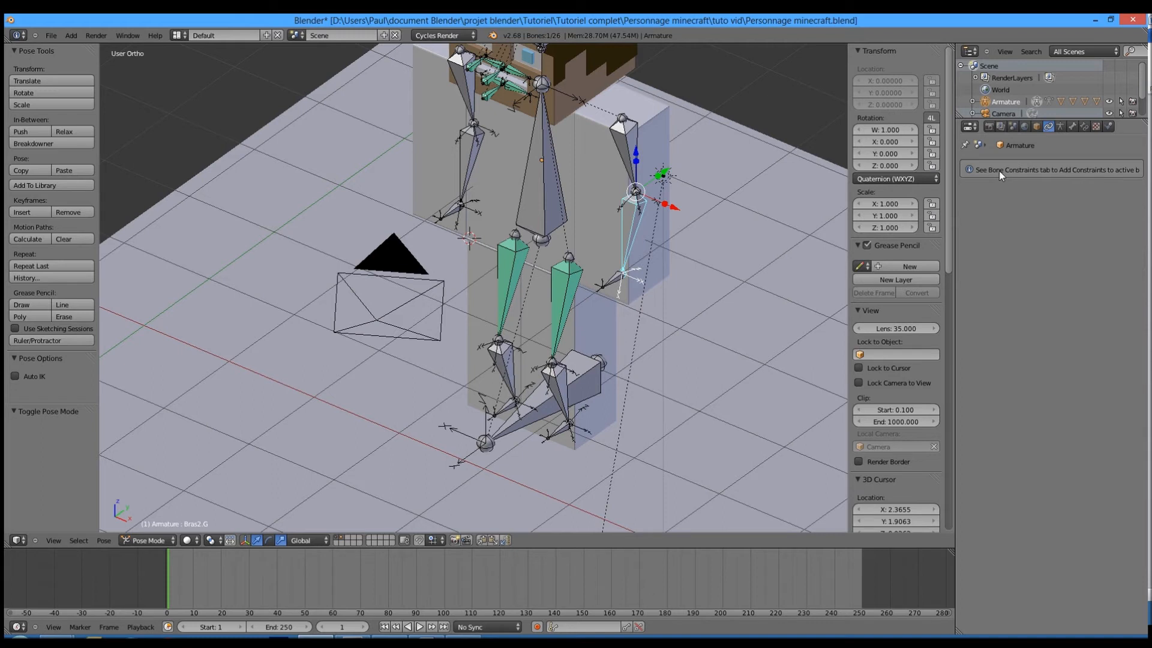
pyautogui.click(713, 335)
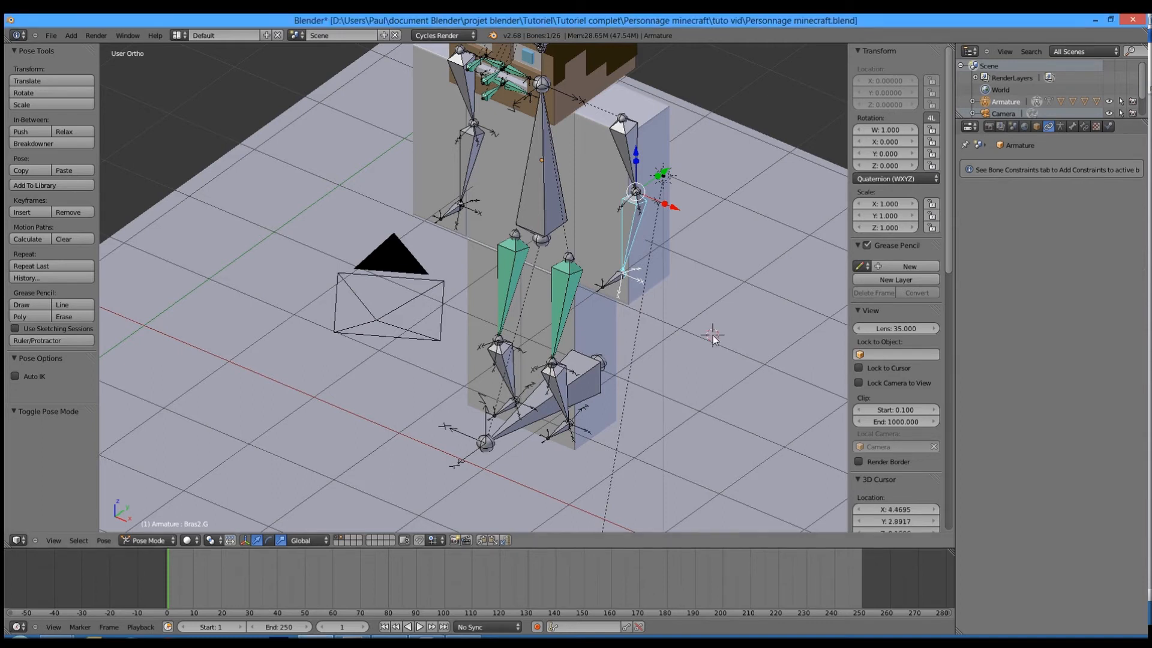
pyautogui.click(647, 297)
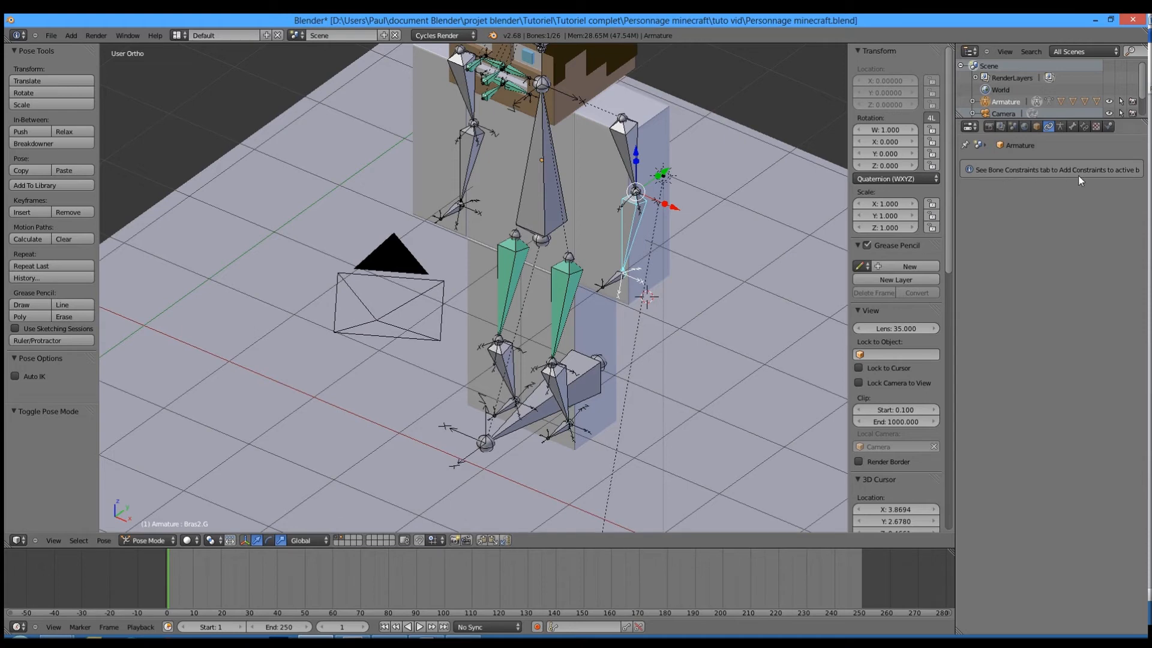
pyautogui.click(1084, 126)
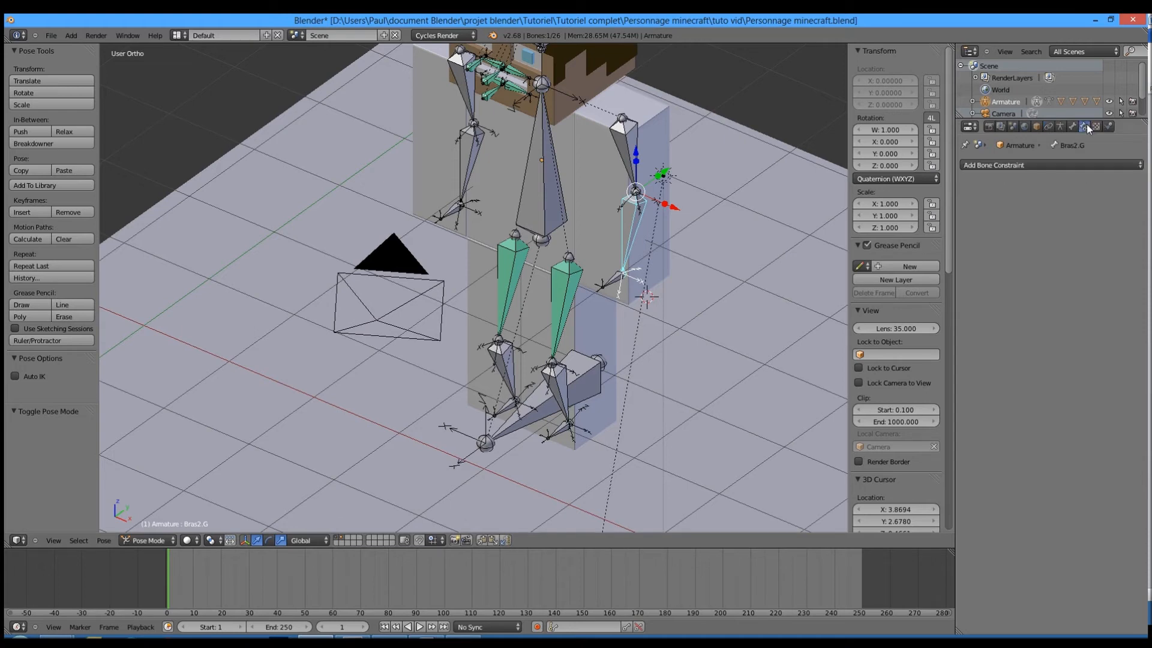
pyautogui.click(1064, 161)
pyautogui.click(996, 212)
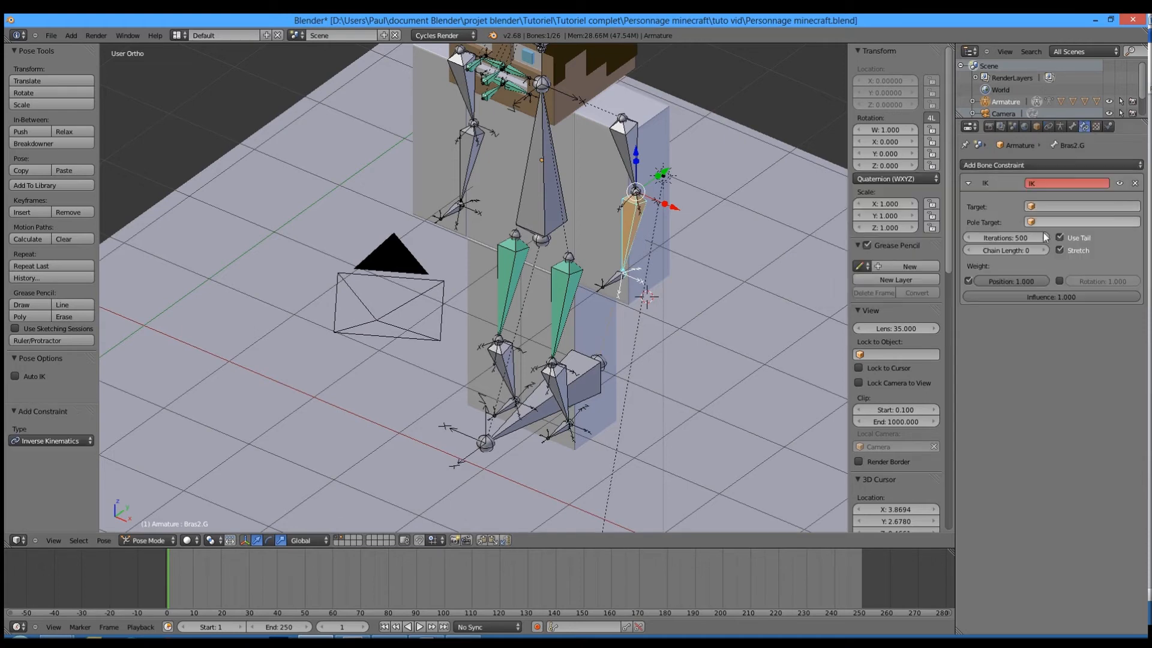
# Step: Set the IK constraint's target to Armature, its bone to Controleur_bras_gauche and its chain length to 2
pyautogui.click(1053, 207)
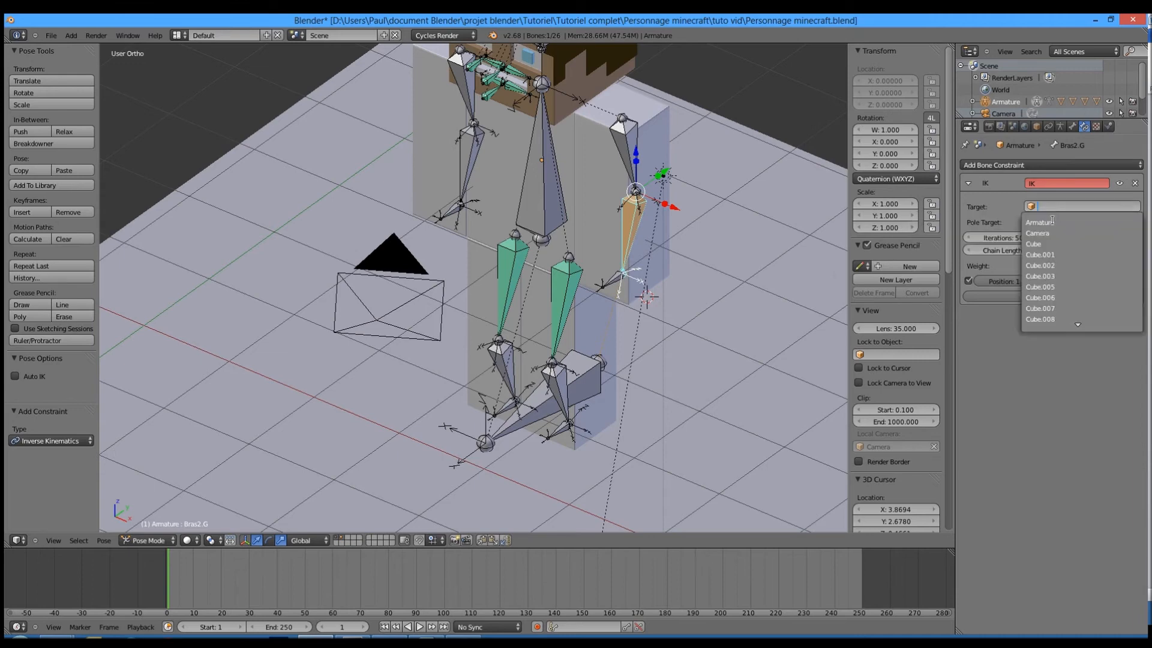
pyautogui.click(1053, 223)
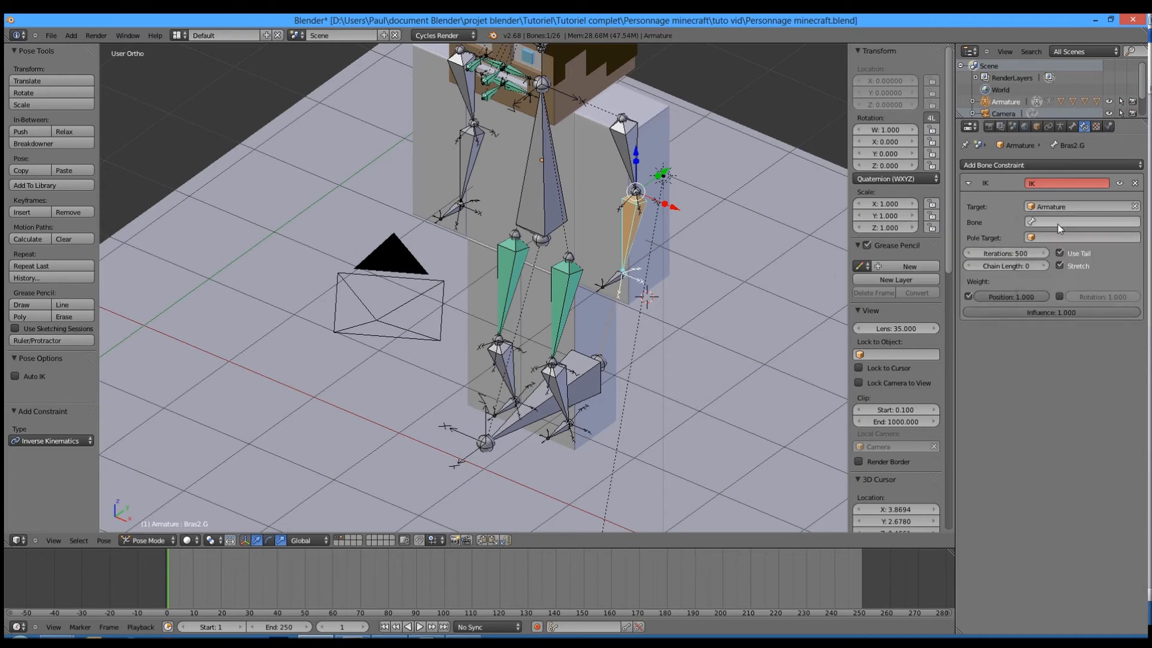
pyautogui.click(1059, 223)
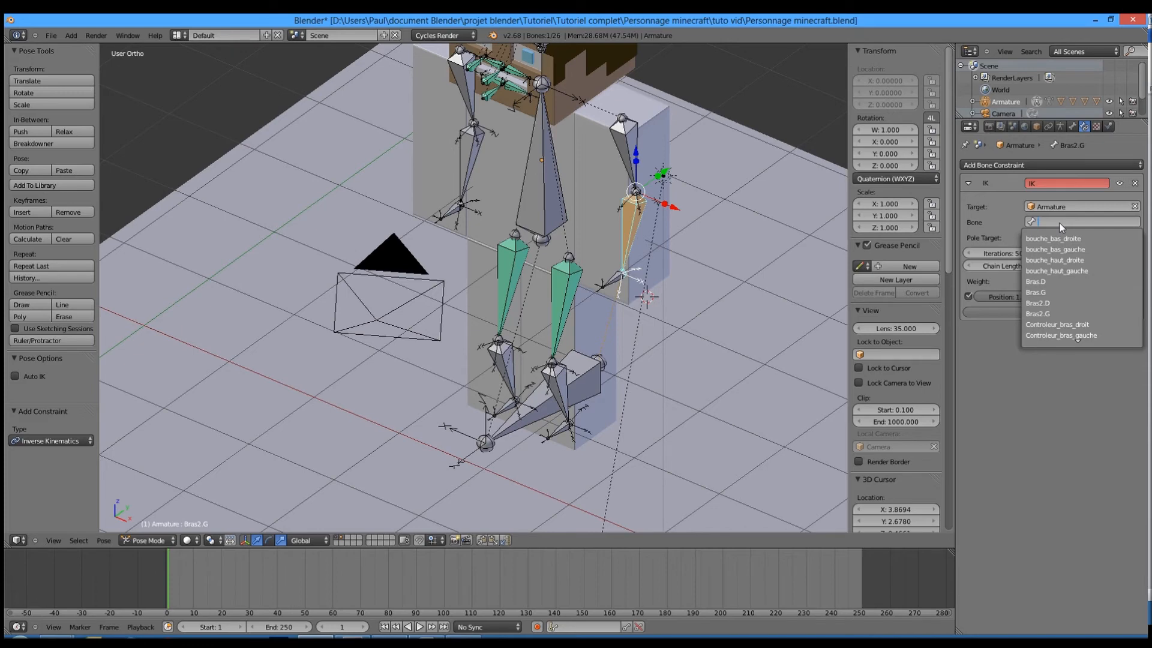
pyautogui.write('c')
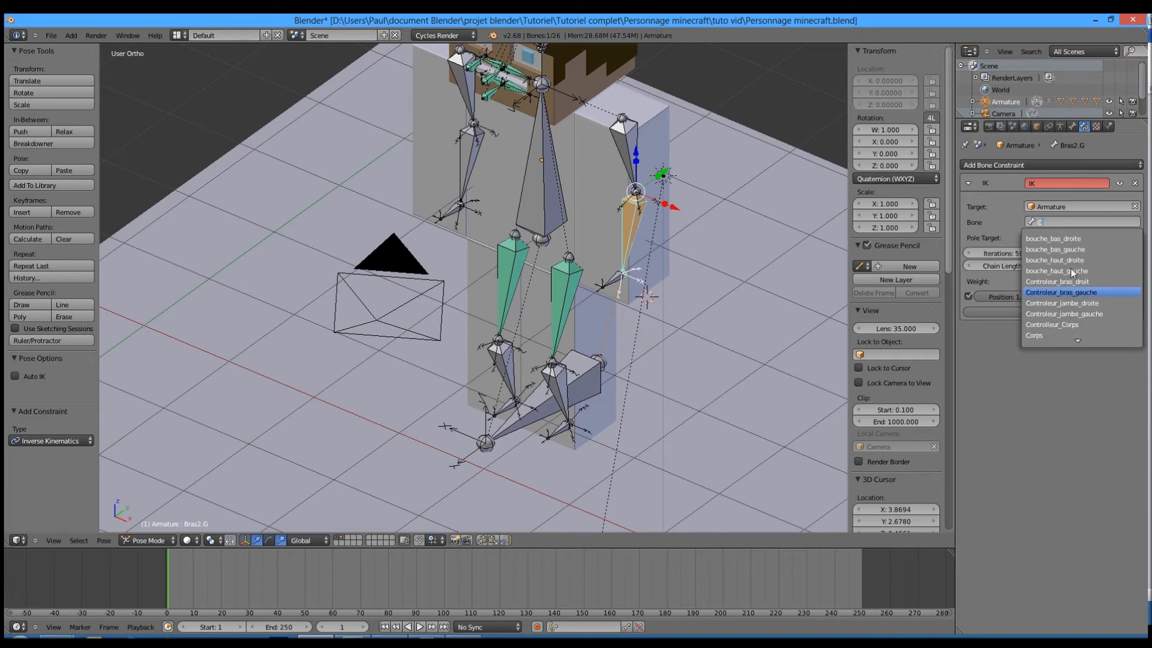
pyautogui.click(1074, 293)
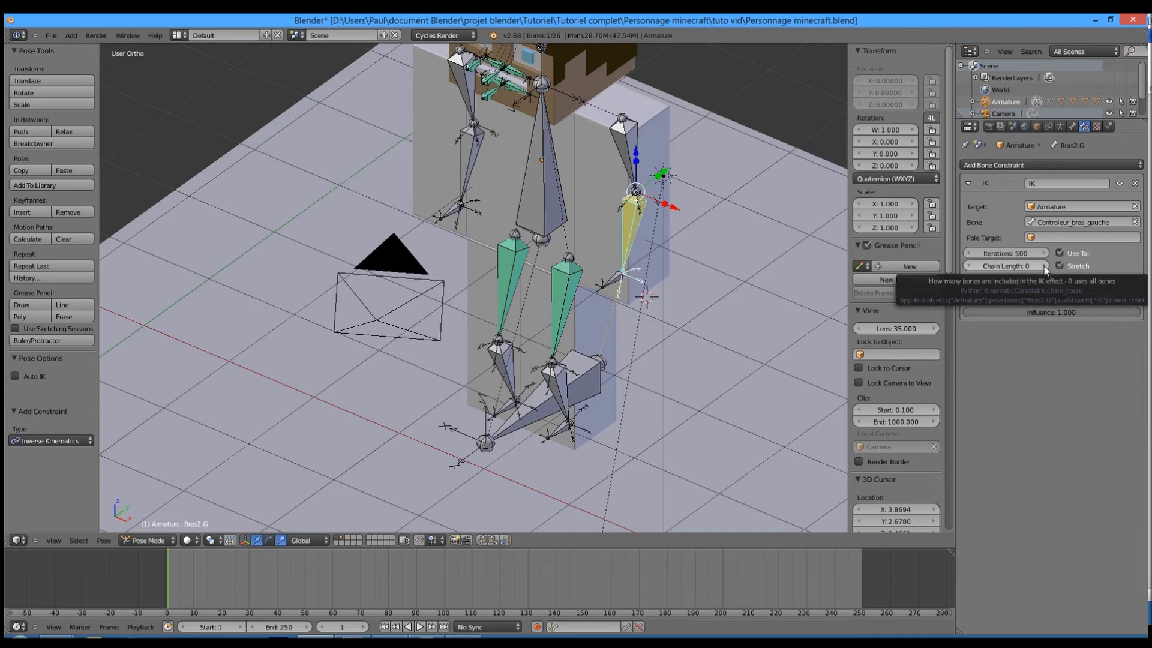
pyautogui.click(1044, 265)
pyautogui.click(1044, 265)
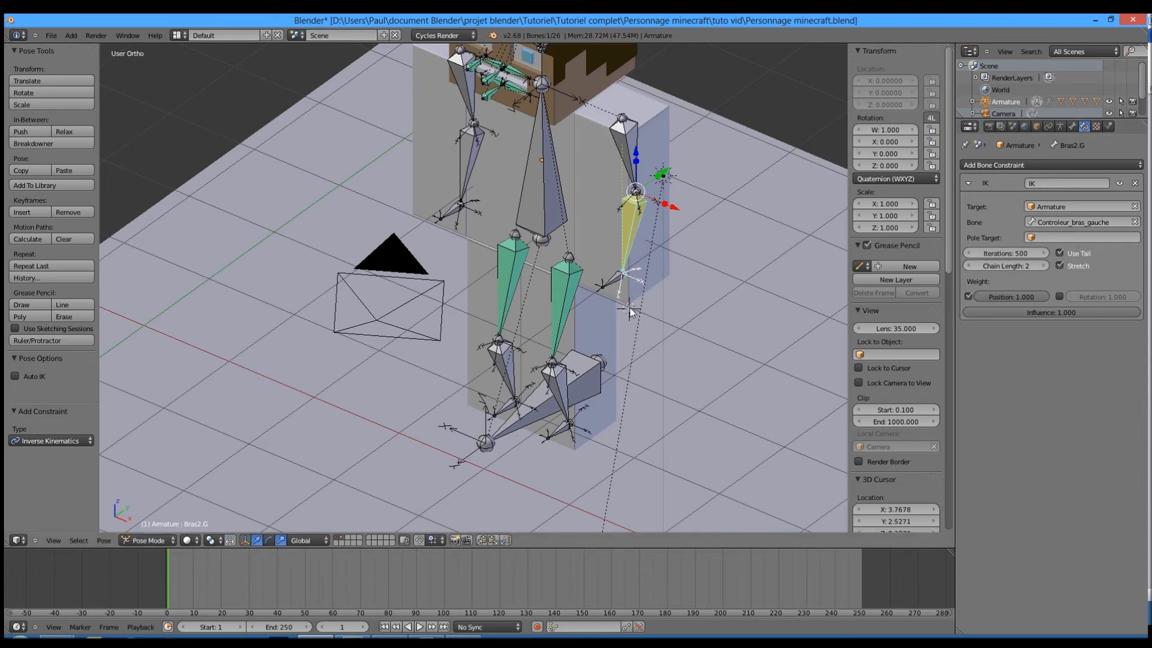
# Step: Test the left arm's IK by moving Controleur_bras_gauche in side and perspective angles, cancelling each move
pyautogui.press('KP_3')
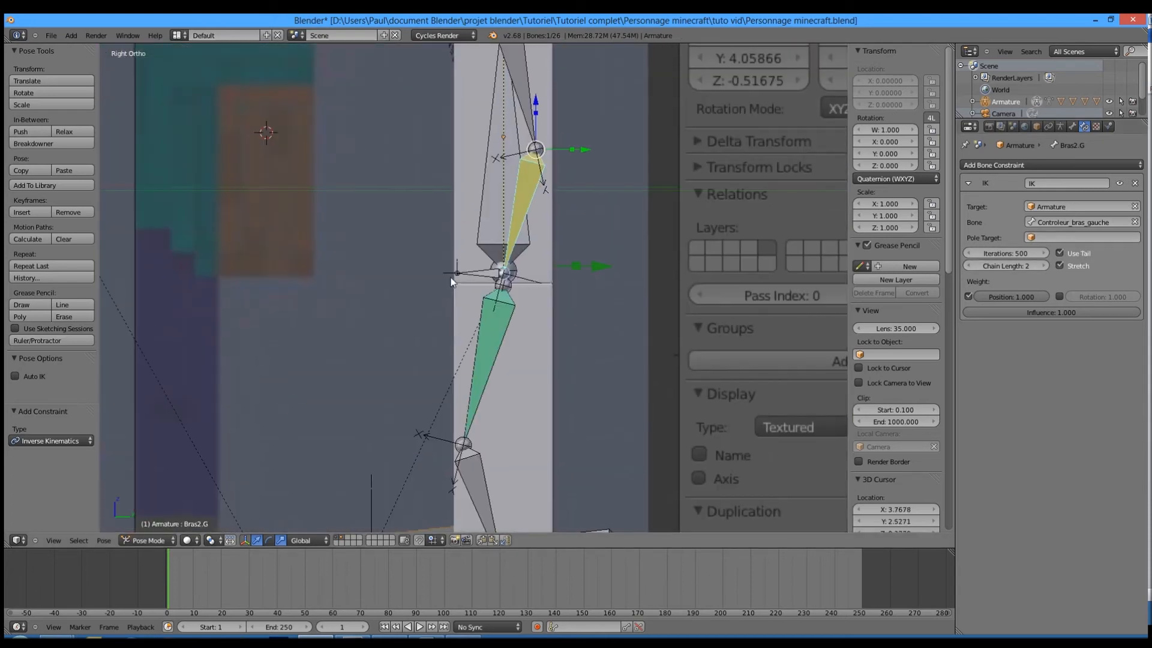
pyautogui.rightClick(451, 281)
pyautogui.press('g')
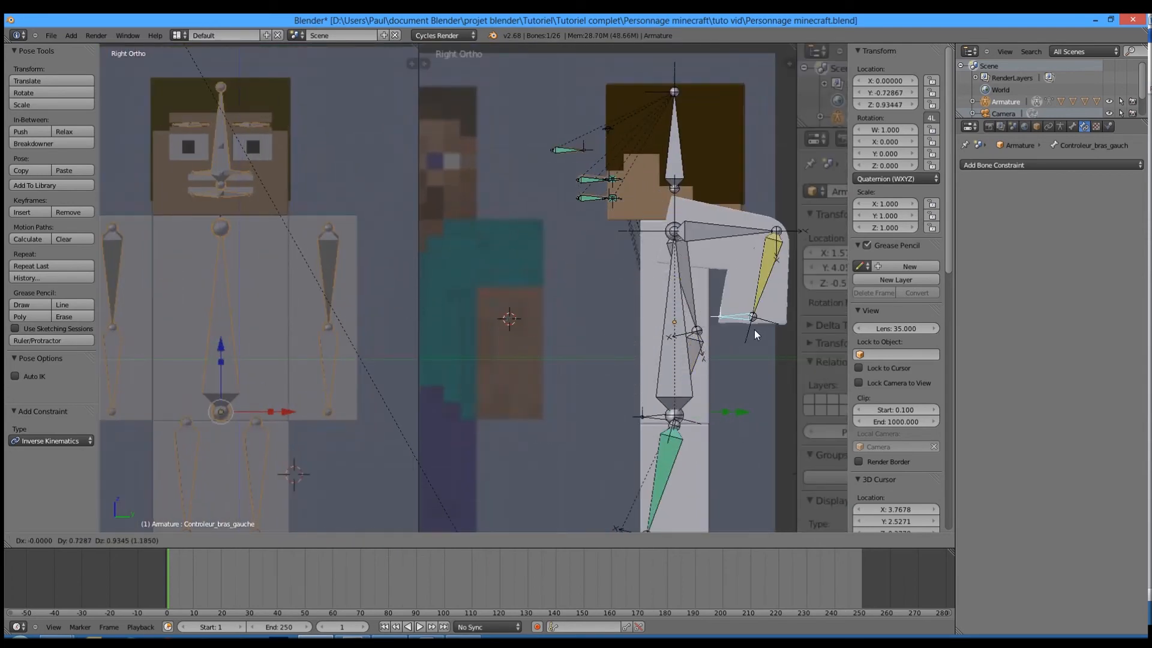
pyautogui.rightClick(519, 340)
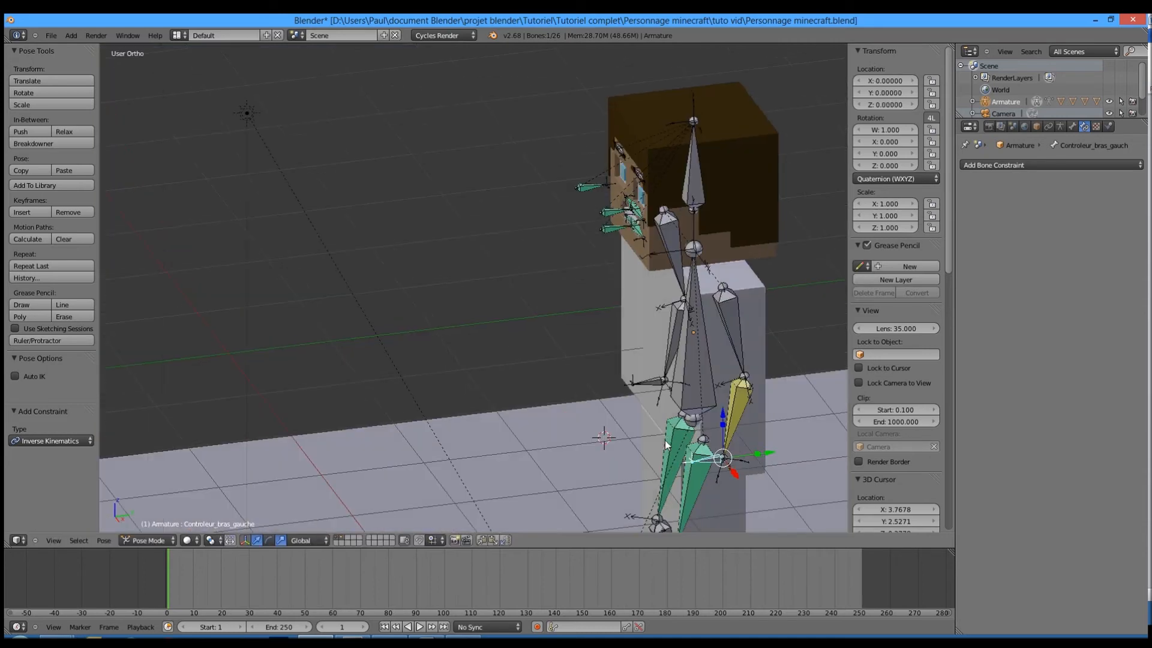
pyautogui.press('g')
pyautogui.rightClick(696, 350)
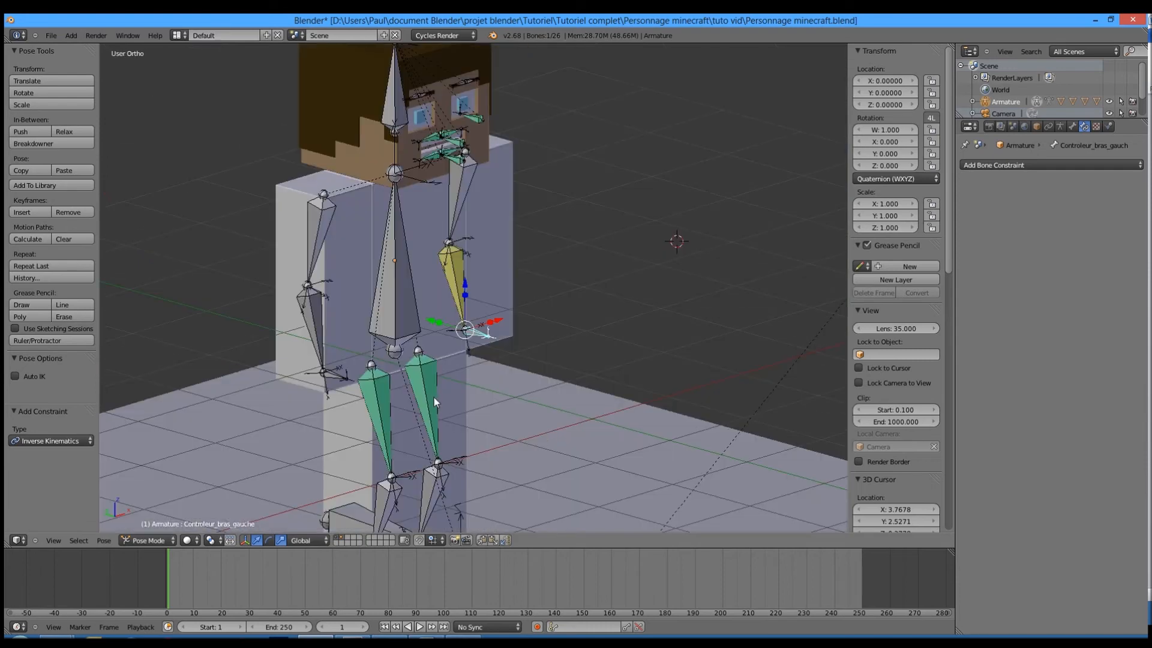
# Step: Select the right hand bone Controleur_bras_droit and add an Inverse Kinematics constraint to it
pyautogui.rightClick(315, 327)
pyautogui.rightClick(323, 372)
pyautogui.click(1074, 165)
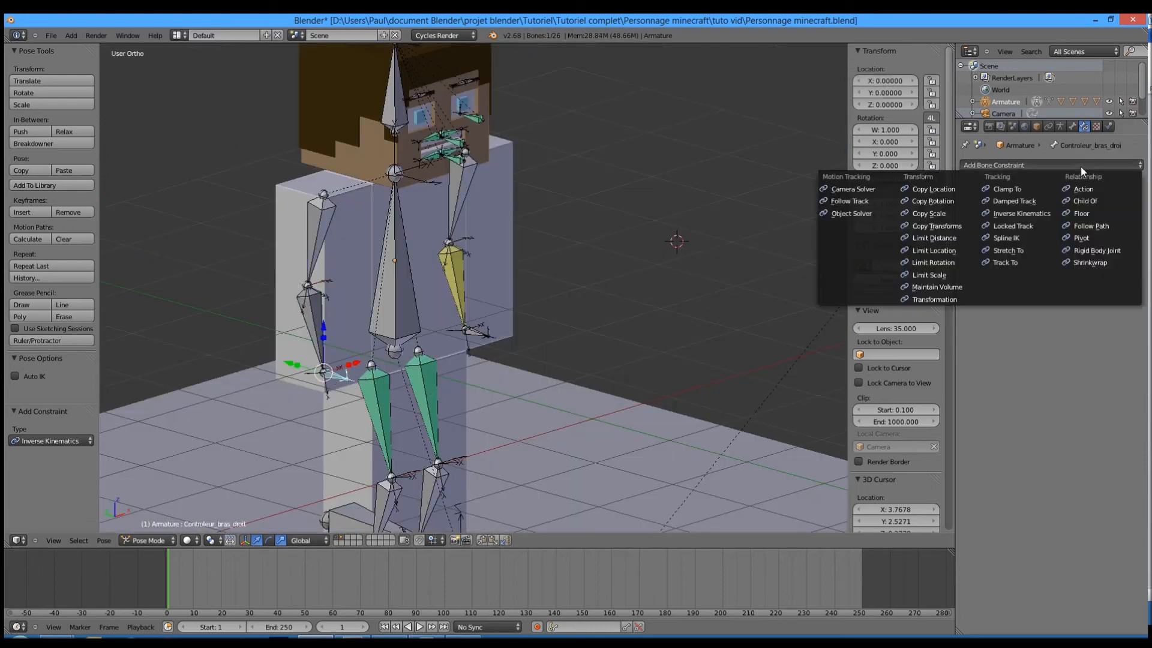
pyautogui.click(1021, 214)
pyautogui.click(1053, 207)
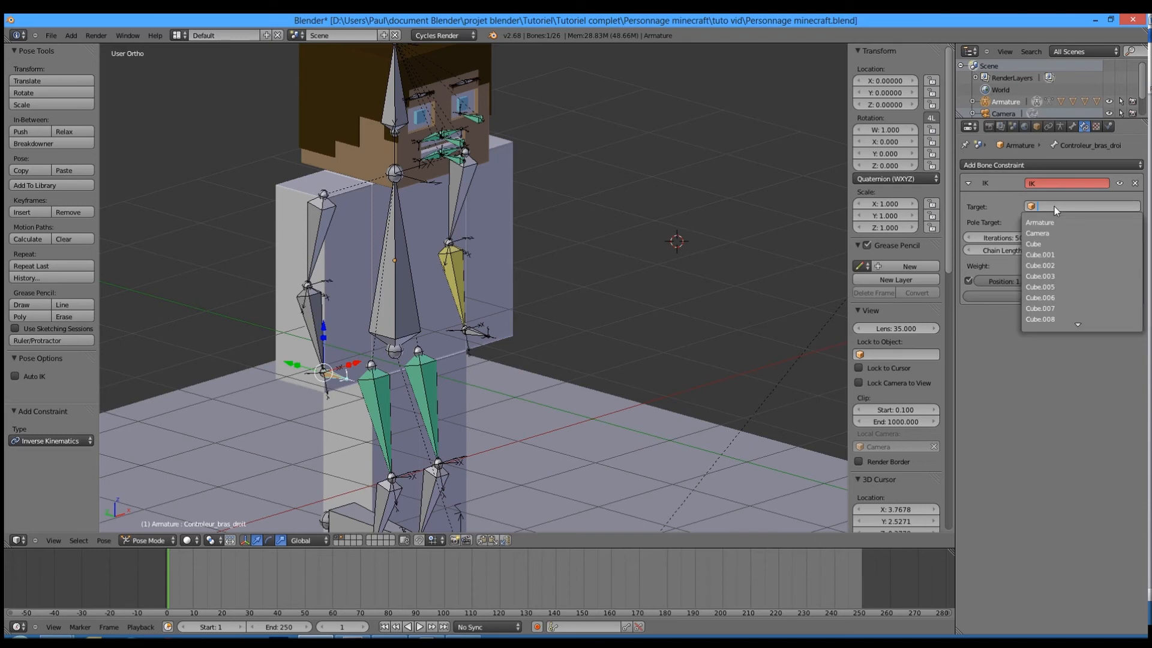
pyautogui.click(1051, 223)
pyautogui.click(1057, 220)
pyautogui.write('Cont')
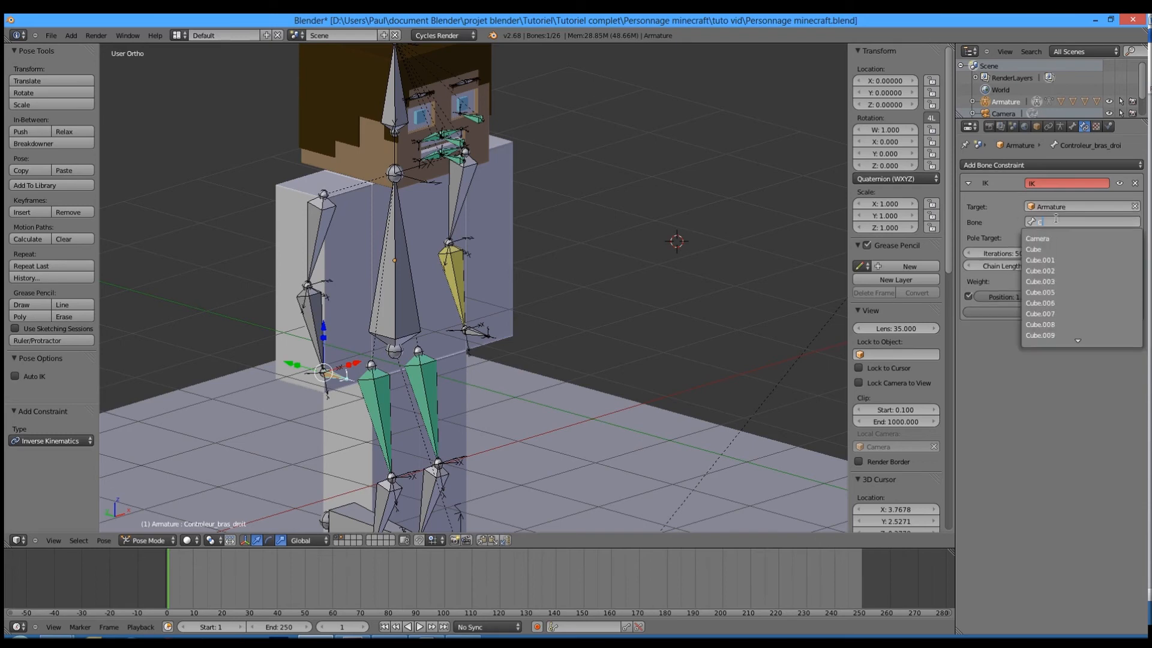
pyautogui.press('BackSpace')
pyautogui.press('BackSpace')
pyautogui.press('BackSpace')
pyautogui.click(1025, 204)
pyautogui.click(1134, 207)
# Step: Set the new IK constraint's target to Armature and its bone to Controleur_bras_droit
pyautogui.click(1074, 207)
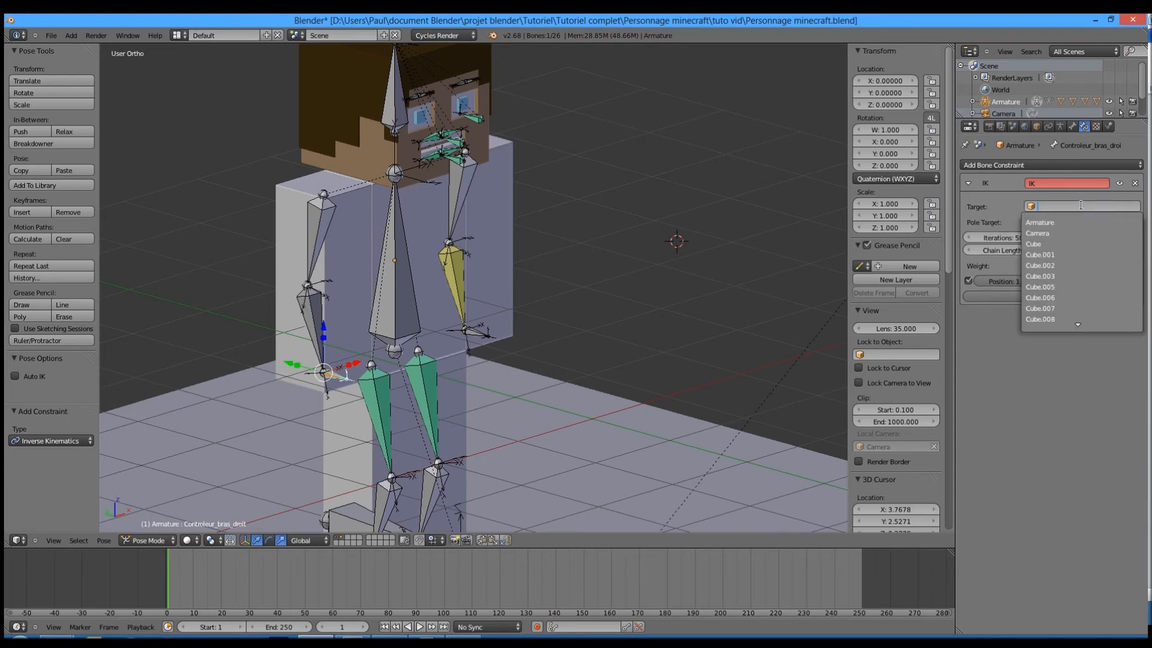
pyautogui.click(1062, 223)
pyautogui.click(1069, 221)
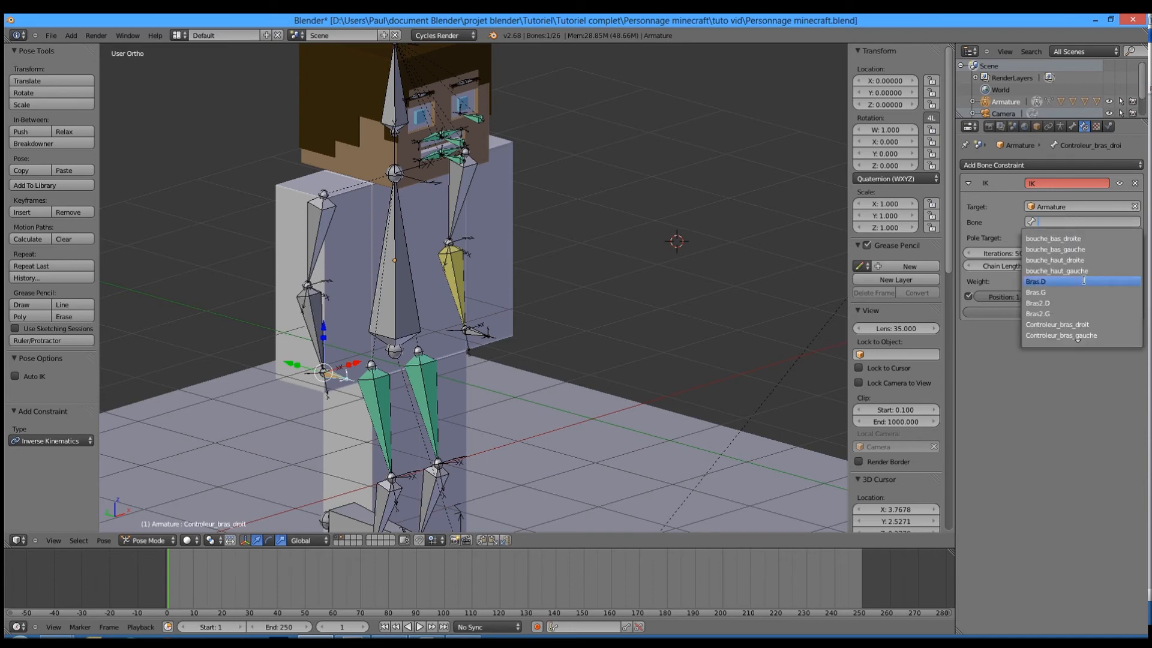
pyautogui.click(1054, 222)
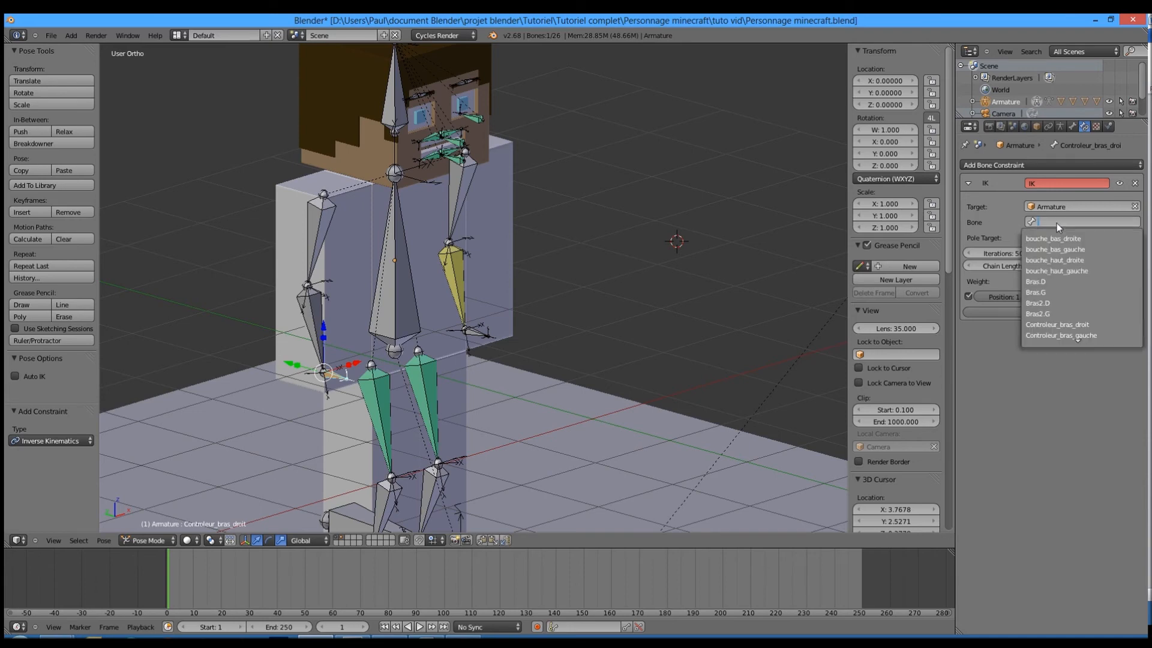
pyautogui.scroll(-2, 1086, 324)
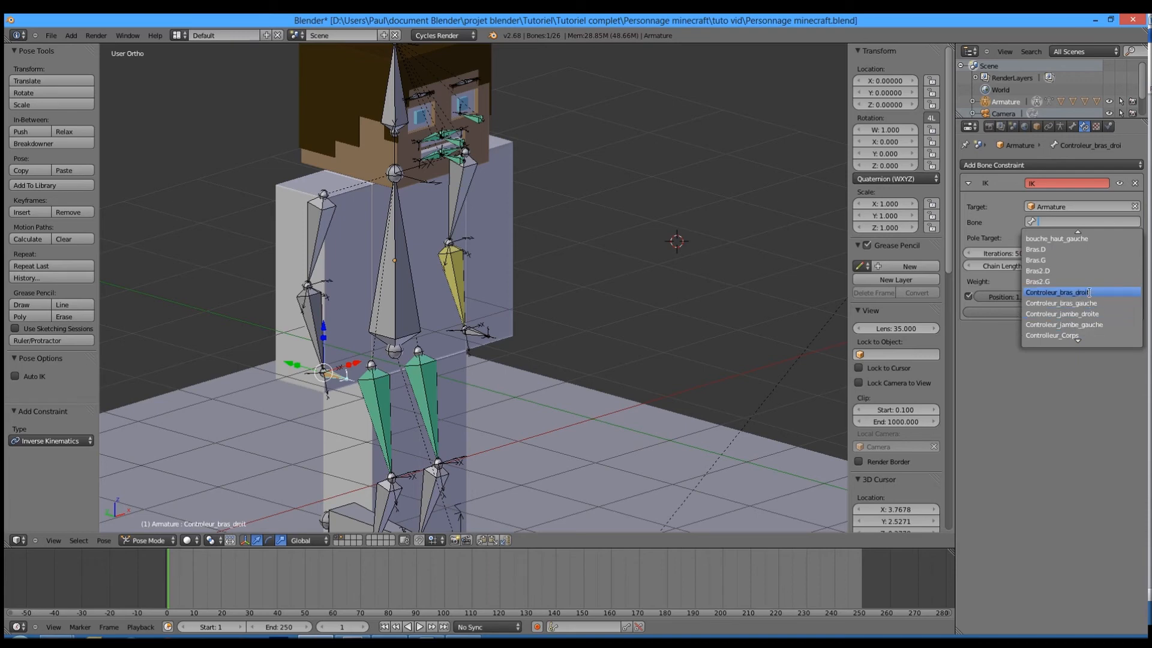
pyautogui.click(1079, 292)
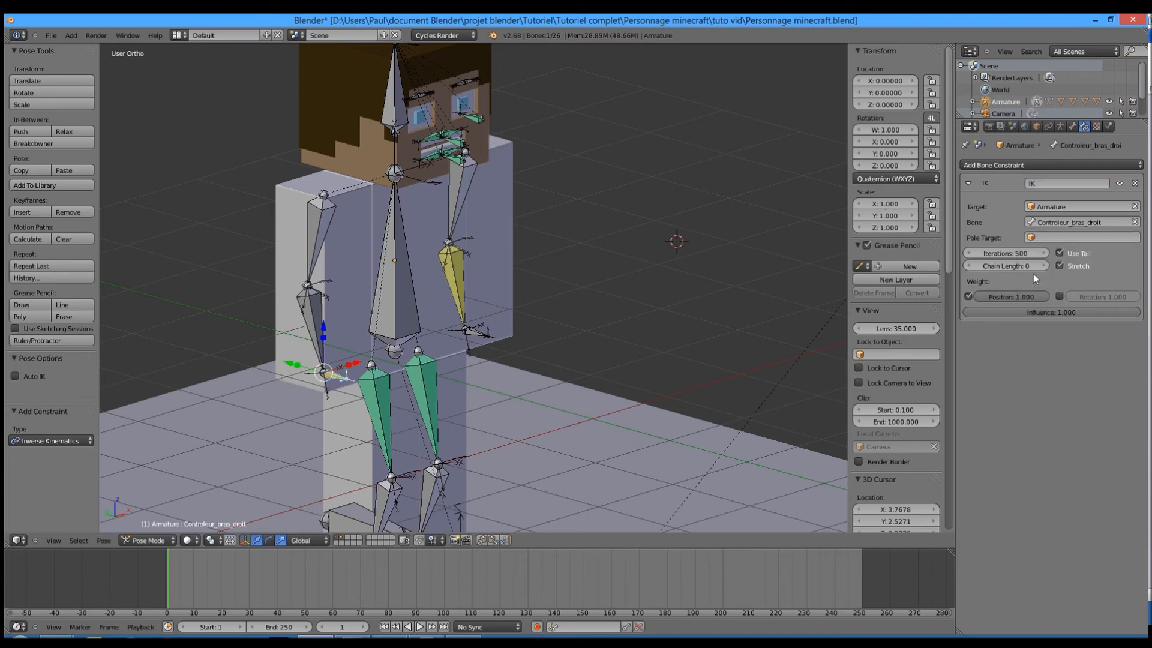
# Step: Try moving Controleur_bras_droit to test the right arm's IK, and reselect that bone after the stray selections
pyautogui.press('g')
pyautogui.rightClick(384, 363)
pyautogui.rightClick(355, 372)
pyautogui.rightClick(353, 371)
pyautogui.rightClick(348, 373)
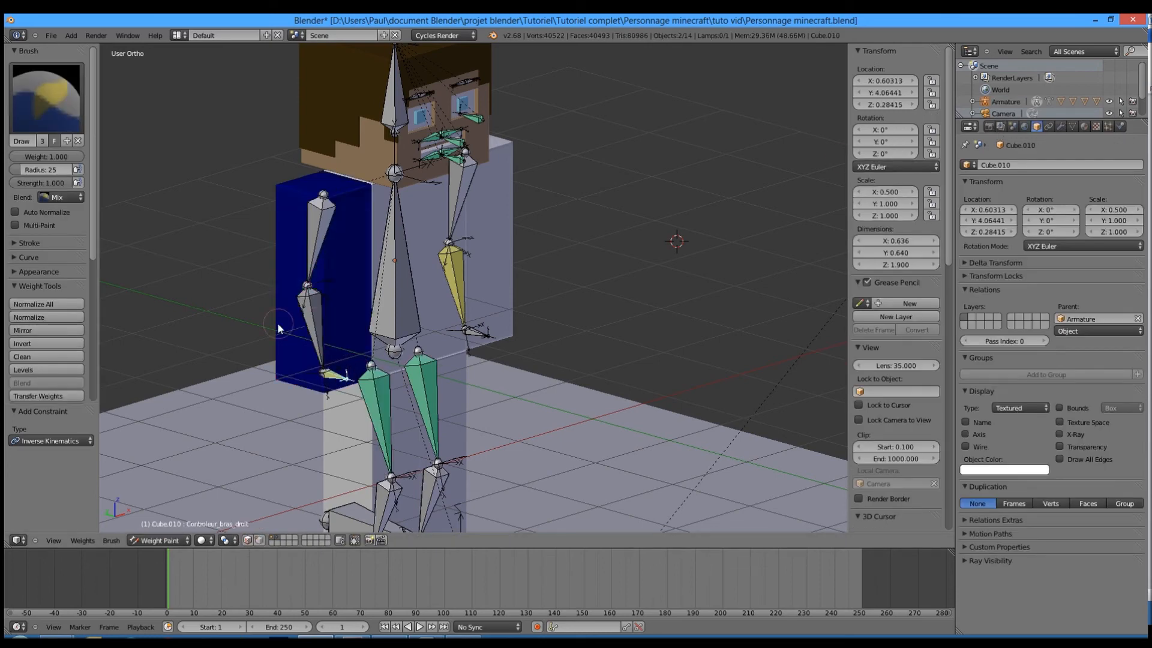
pyautogui.rightClick(266, 352)
pyautogui.rightClick(327, 372)
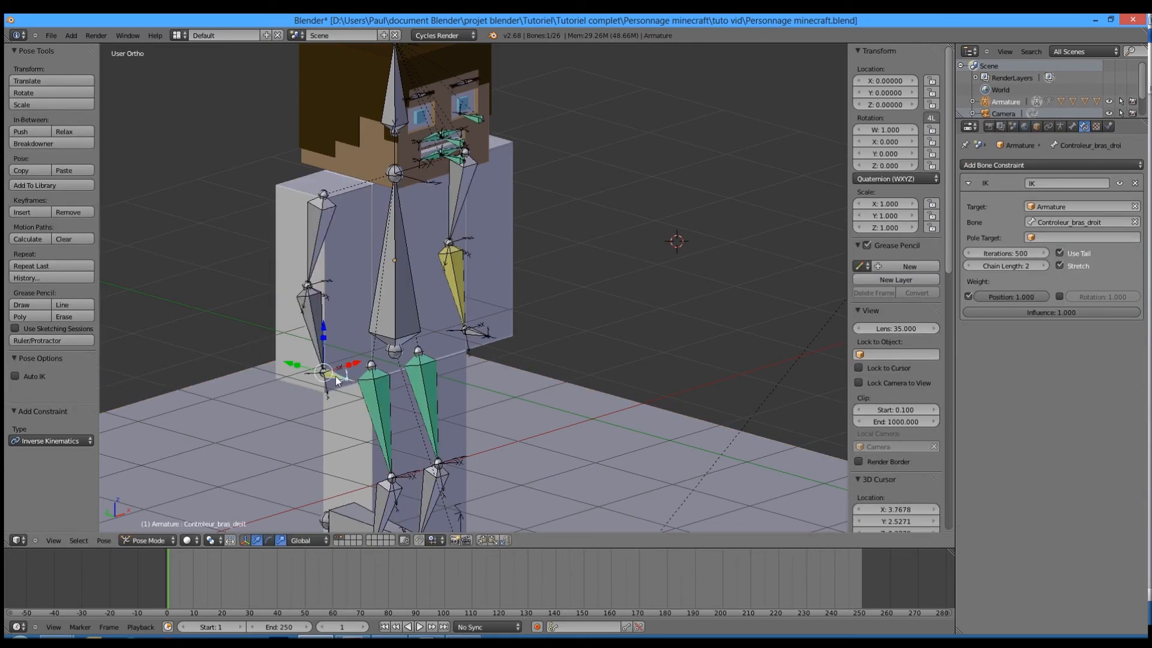
# Step: Remove the IK constraint from Controleur_bras_droit and add an Inverse Kinematics constraint to the right forearm bone Bras2.D
pyautogui.click(1134, 183)
pyautogui.rightClick(322, 325)
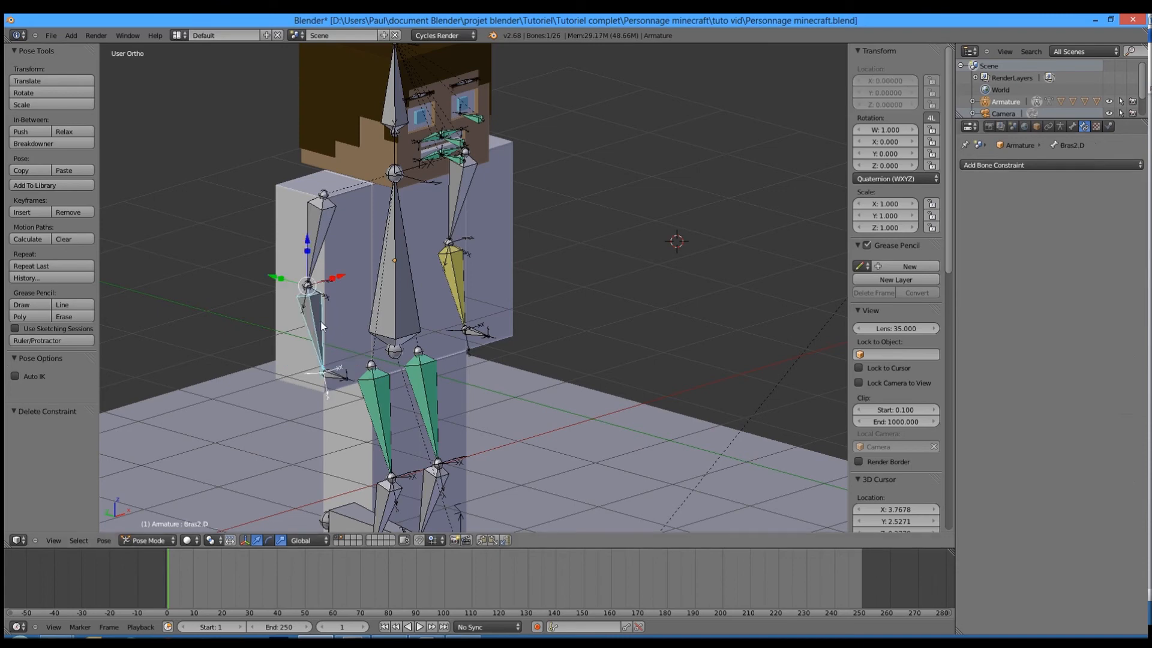
pyautogui.click(1014, 165)
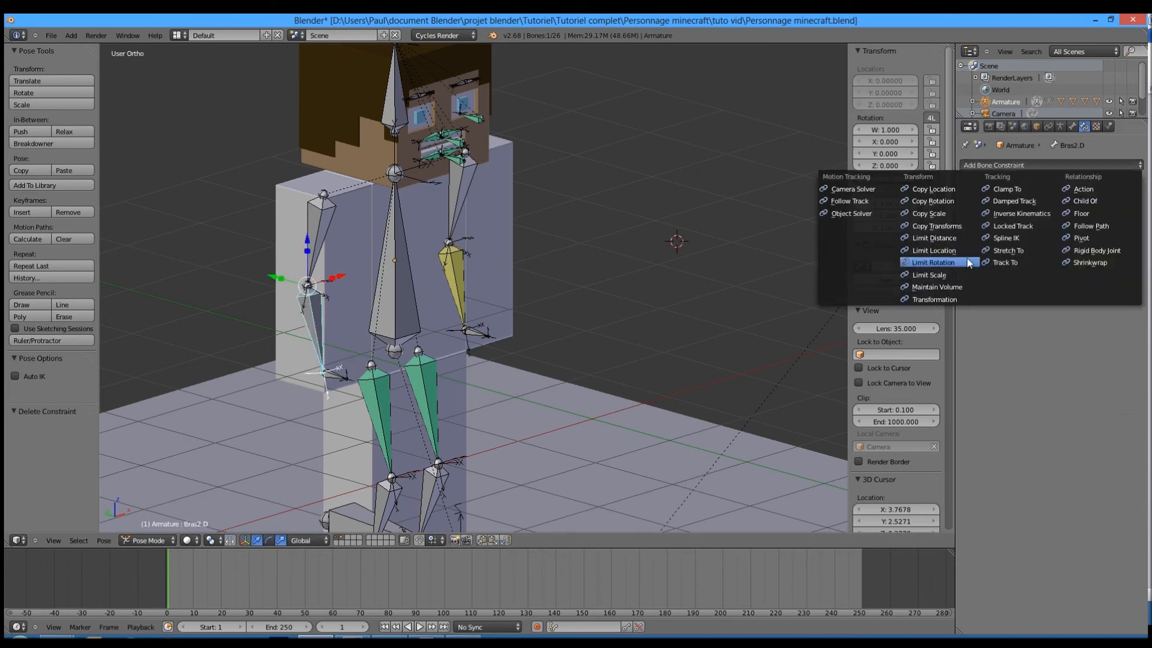
pyautogui.click(1035, 214)
# Step: Set the Bras2.D IK constraint's target to Armature, its bone to Controleur_bras_droit and its chain length to 2
pyautogui.click(1078, 207)
pyautogui.click(1071, 223)
pyautogui.click(1070, 222)
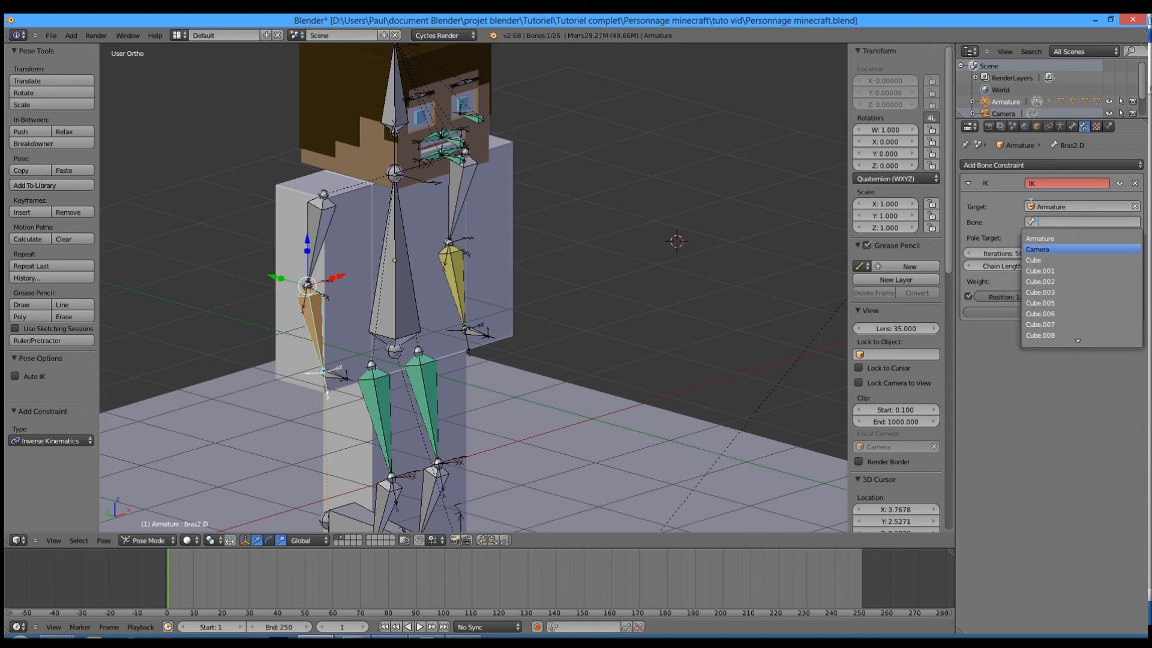
pyautogui.click(1056, 223)
pyautogui.scroll(-3, 1087, 326)
pyautogui.click(1088, 304)
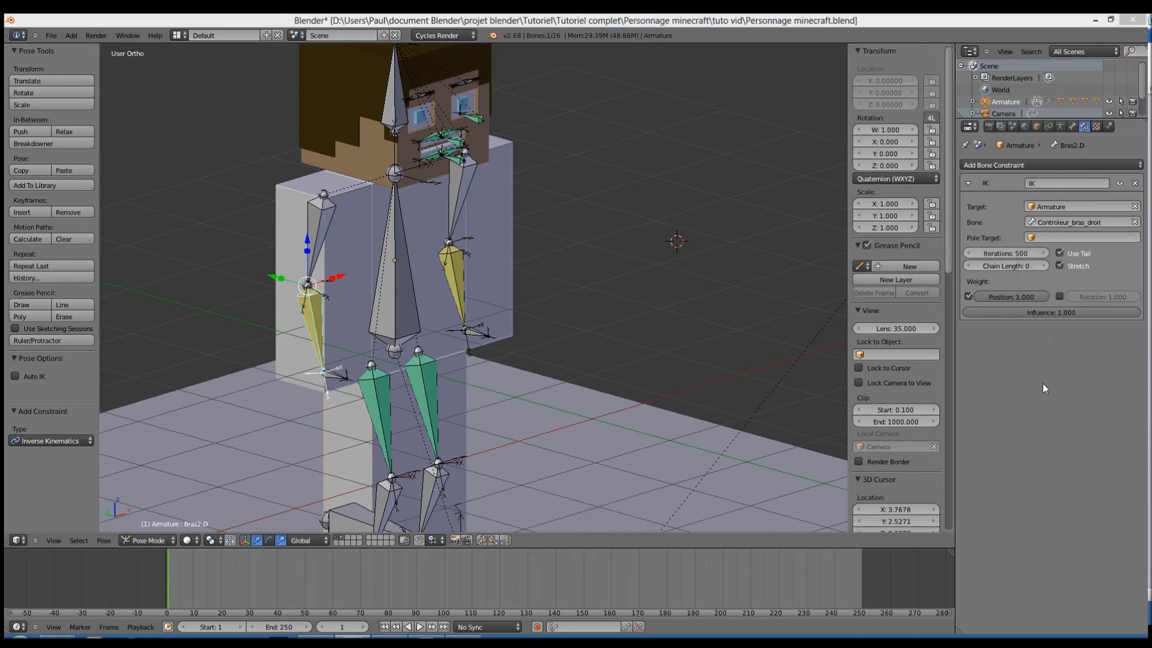
pyautogui.click(1044, 269)
pyautogui.click(1041, 265)
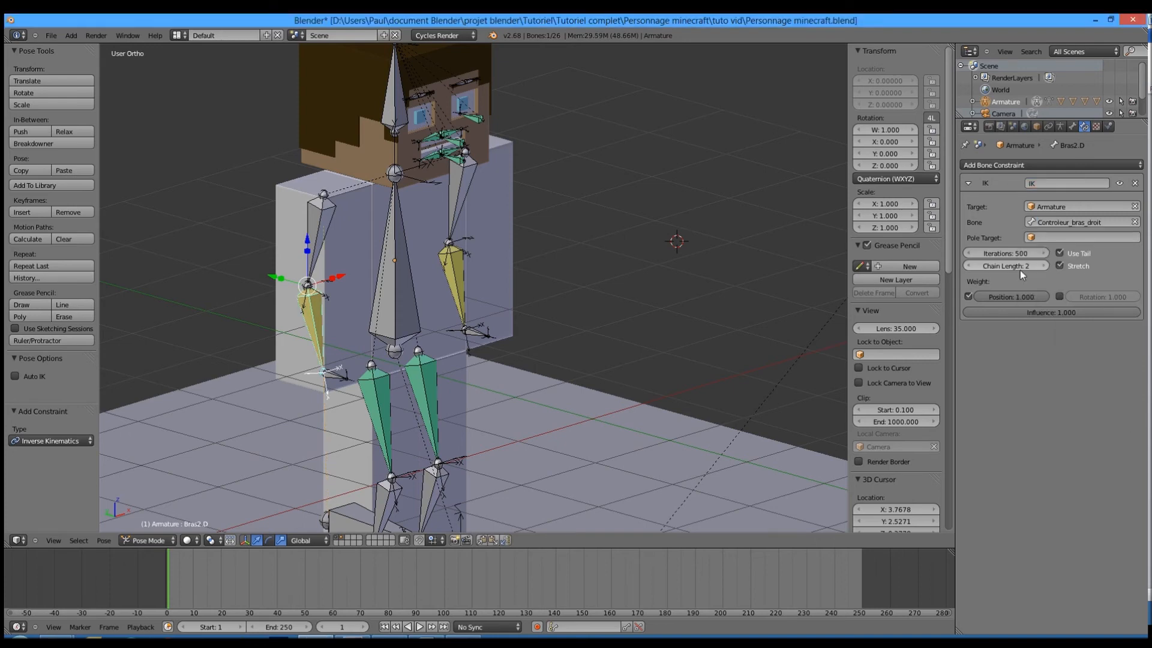
# Step: Select the left lower leg bone Jambe2.G and add an Inverse Kinematics constraint to it
pyautogui.scroll(-6, 488, 433)
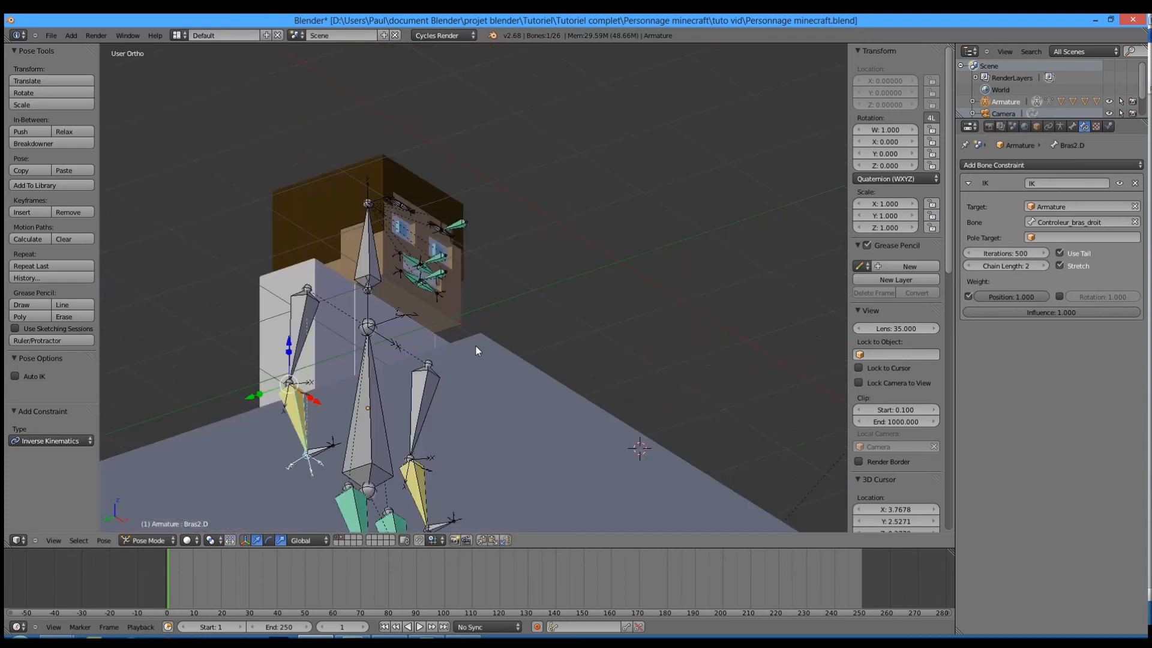
pyautogui.scroll(6, 477, 404)
pyautogui.rightClick(413, 418)
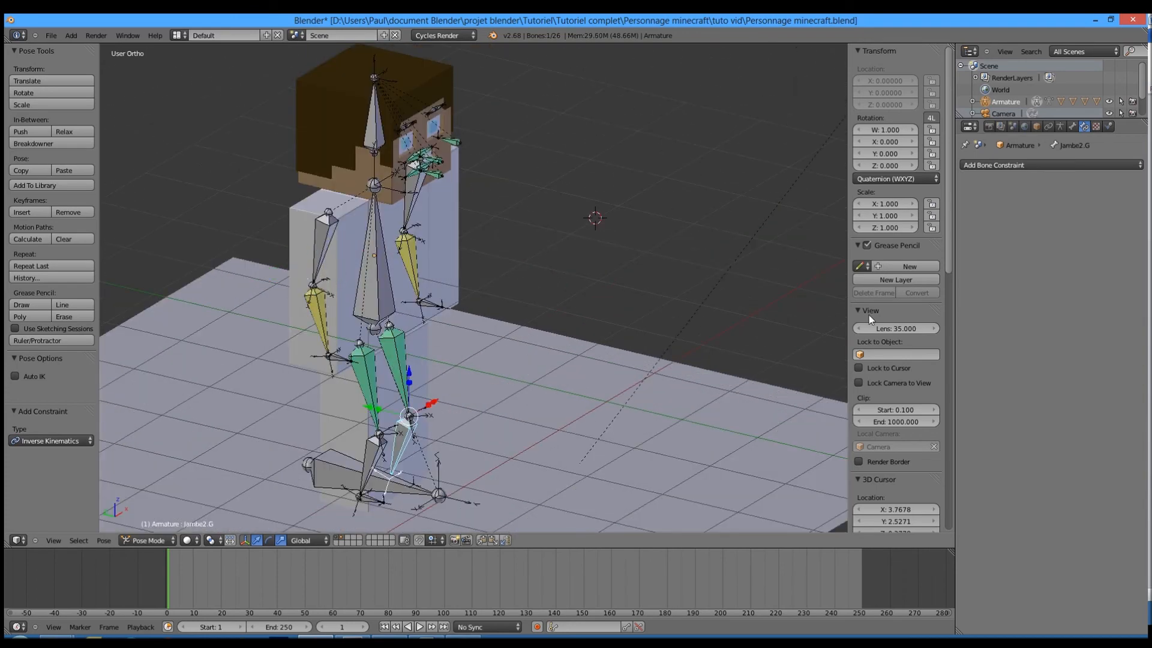
pyautogui.click(1044, 165)
pyautogui.click(1013, 214)
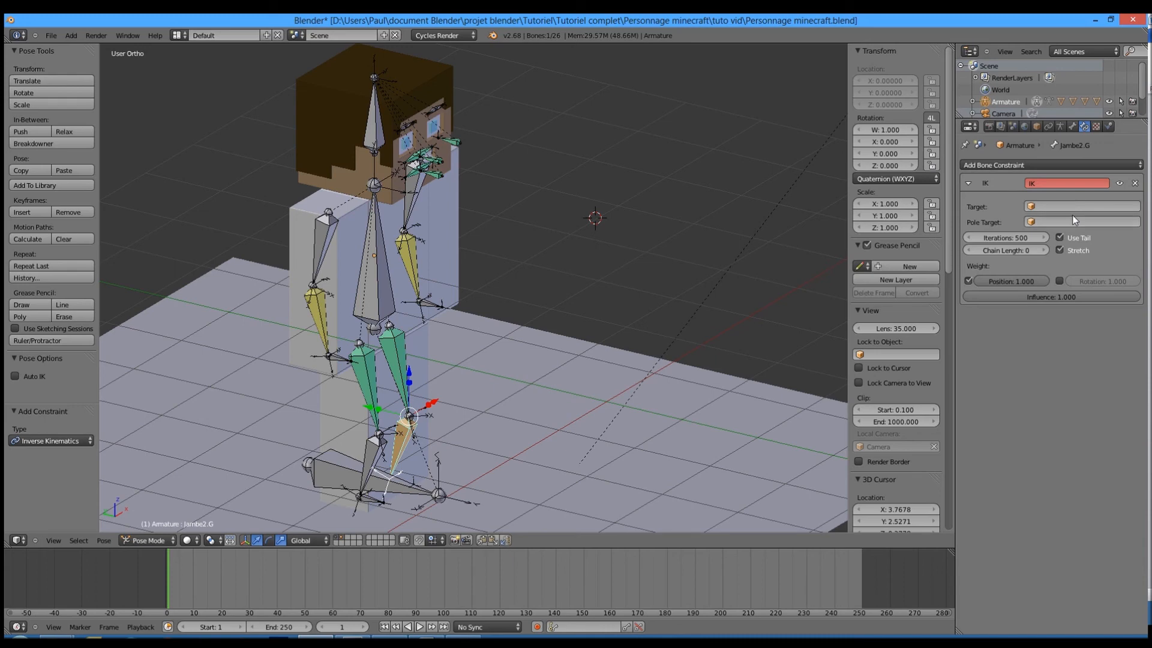
# Step: Set the Jambe2.G IK constraint's target to Armature, its bone to Controleur_jambe_gauche and its chain length to 2
pyautogui.click(1071, 210)
pyautogui.click(1066, 220)
pyautogui.click(1067, 221)
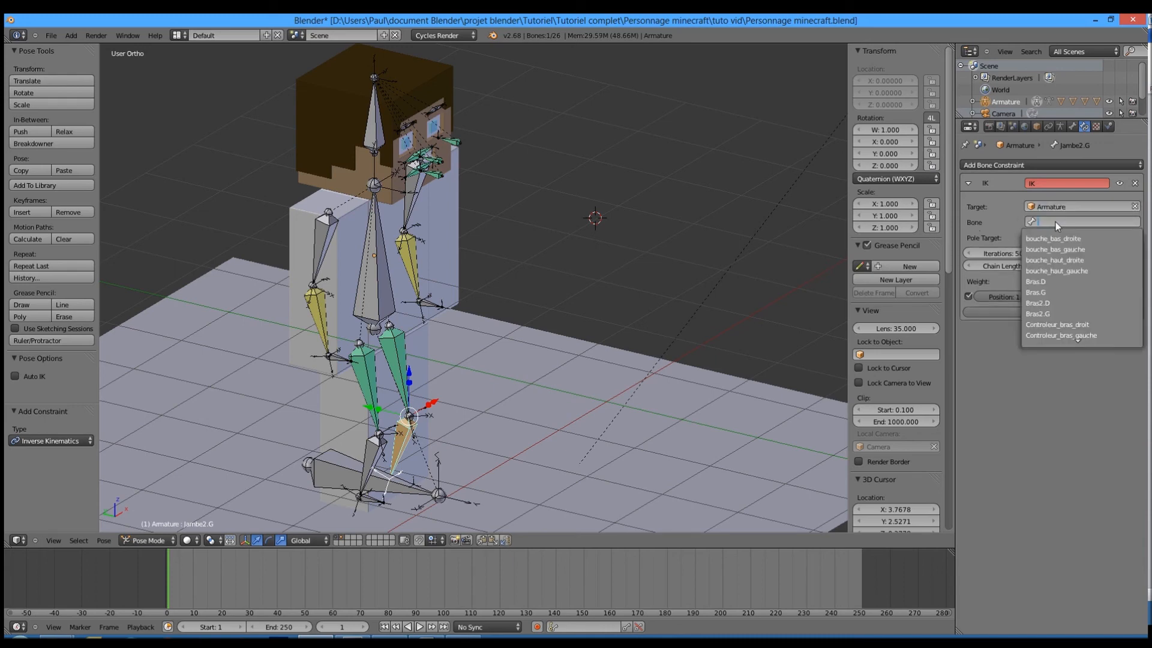
pyautogui.scroll(-2, 1096, 327)
pyautogui.scroll(-1, 1097, 327)
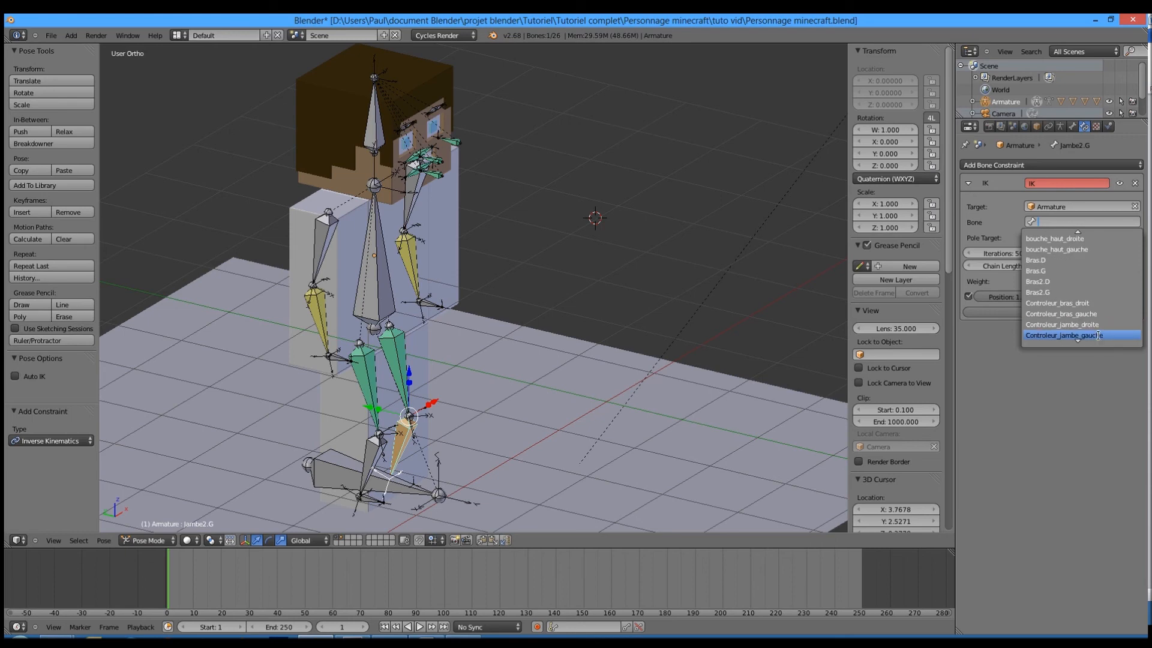
pyautogui.click(1095, 334)
pyautogui.doubleClick(1038, 265)
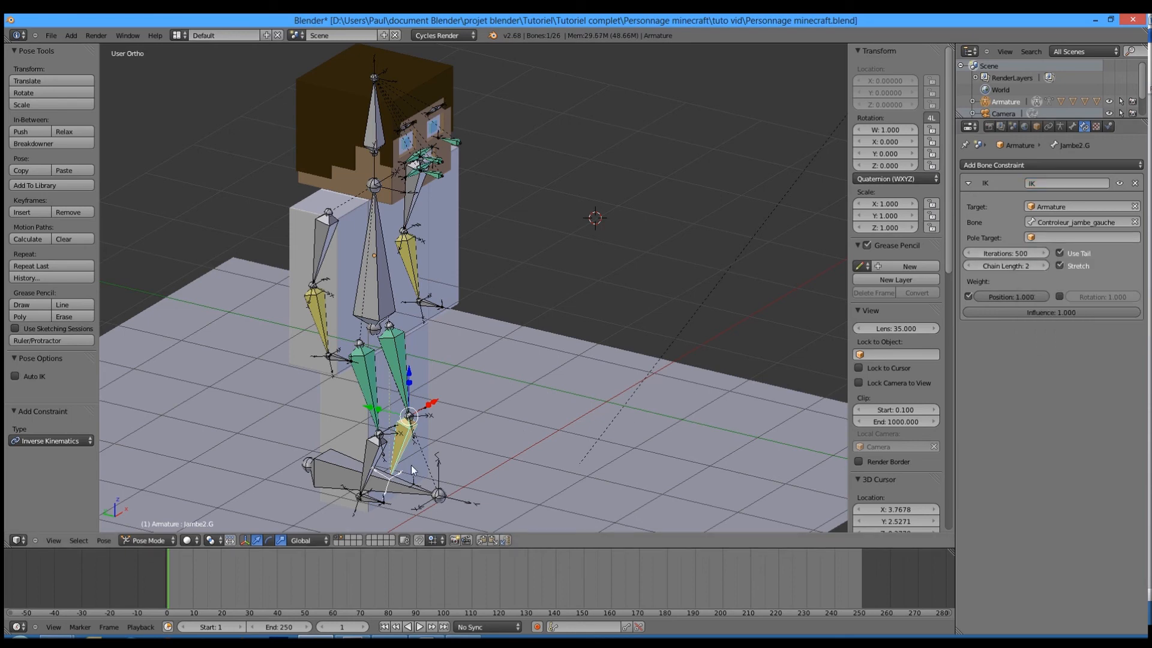
# Step: Select the right lower leg bone Jambe2.D and add an Inverse Kinematics constraint to it
pyautogui.rightClick(370, 463)
pyautogui.click(1026, 165)
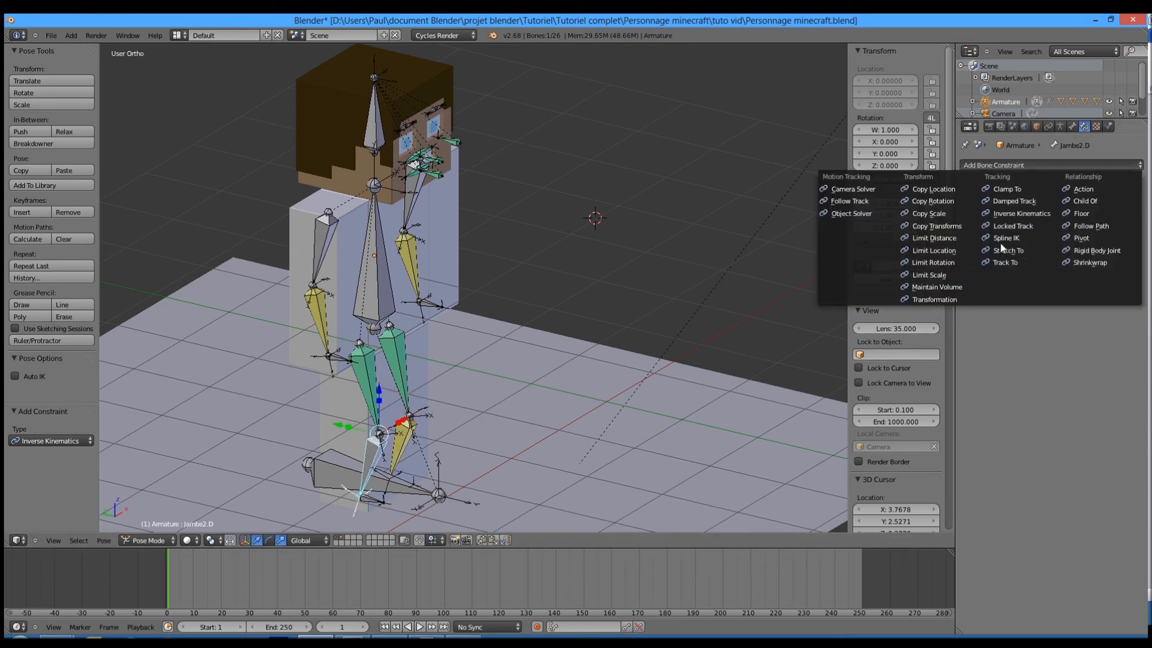
pyautogui.click(1020, 214)
# Step: Set the Jambe2.D IK constraint's target to Armature, its bone to Controleur_jambe_droite and its chain length to 2
pyautogui.click(1100, 206)
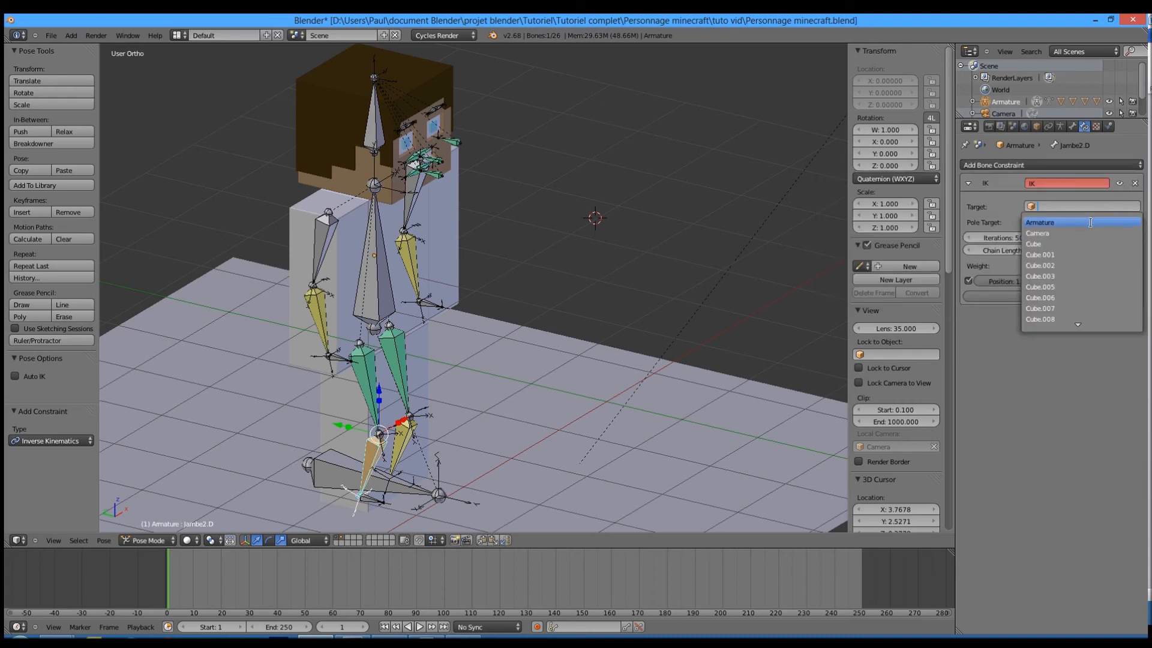
pyautogui.click(1090, 222)
pyautogui.click(1077, 222)
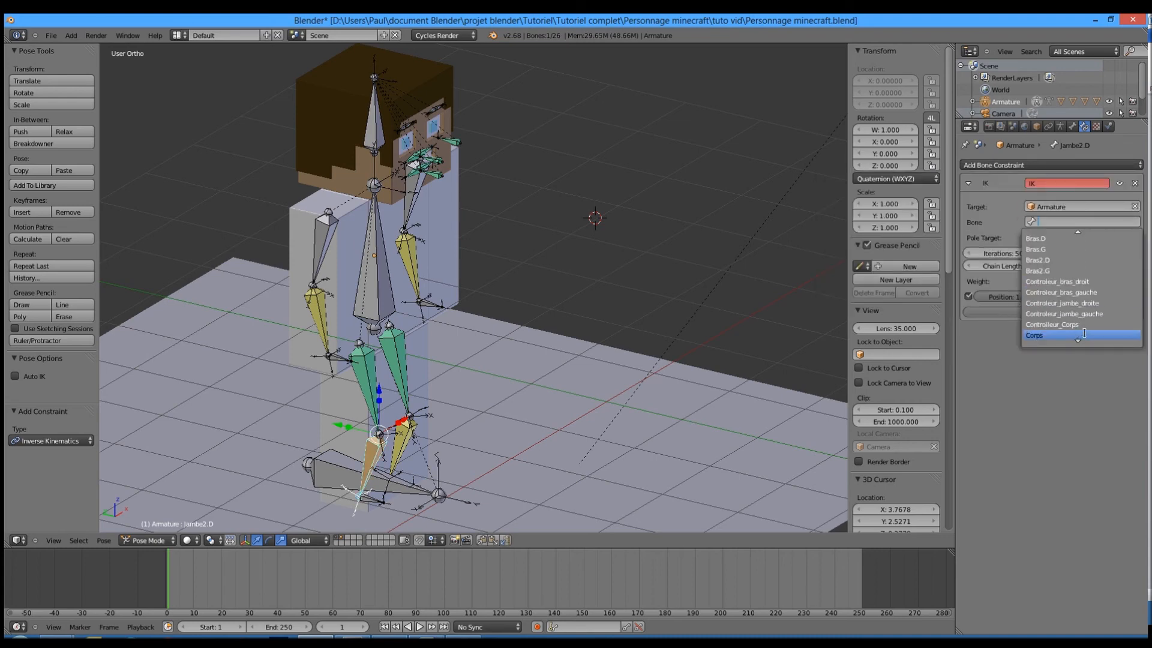
pyautogui.click(1074, 303)
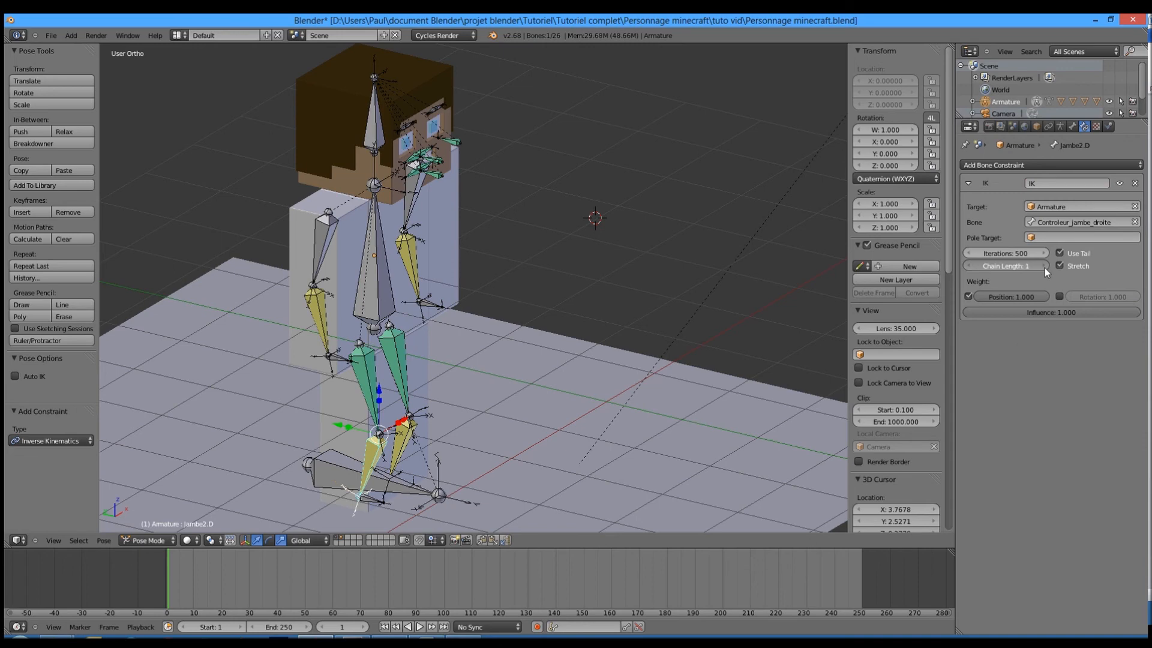
pyautogui.click(1046, 267)
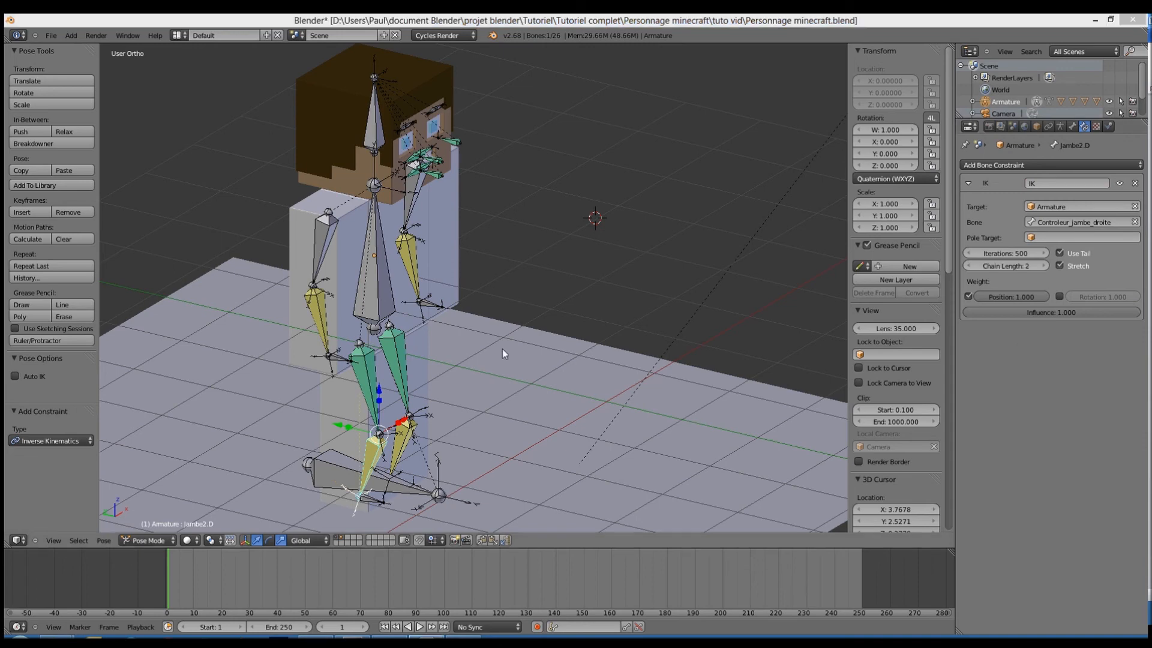
# Step: Test the leg IK by moving Controleur_jambe_droite and Controleur_jambe_gauche, cancelling each move
pyautogui.click(411, 358)
pyautogui.scroll(-2, 411, 357)
pyautogui.rightClick(407, 434)
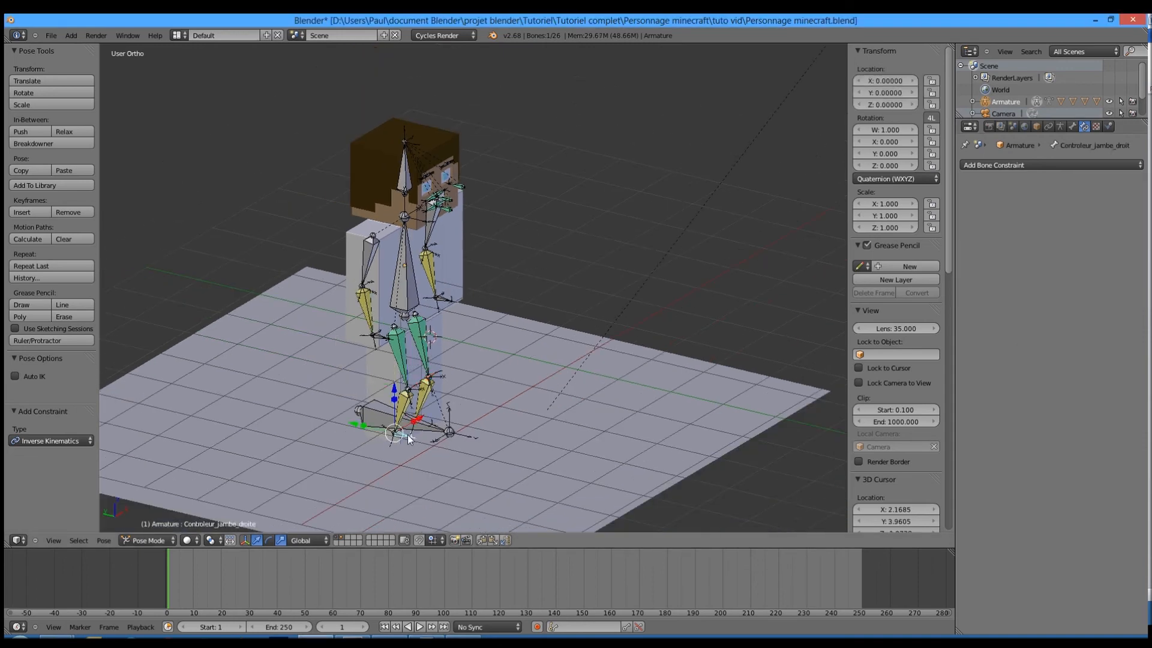
pyautogui.press('g')
pyautogui.rightClick(428, 418)
pyautogui.rightClick(431, 420)
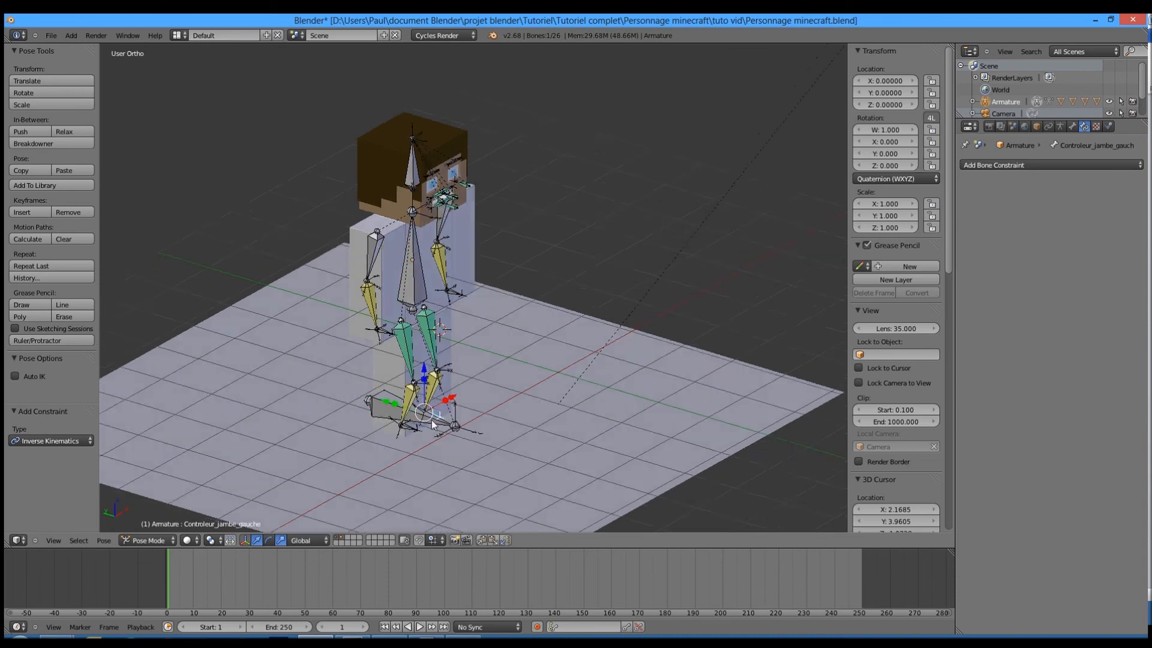
pyautogui.scroll(2, 430, 420)
pyautogui.press('g')
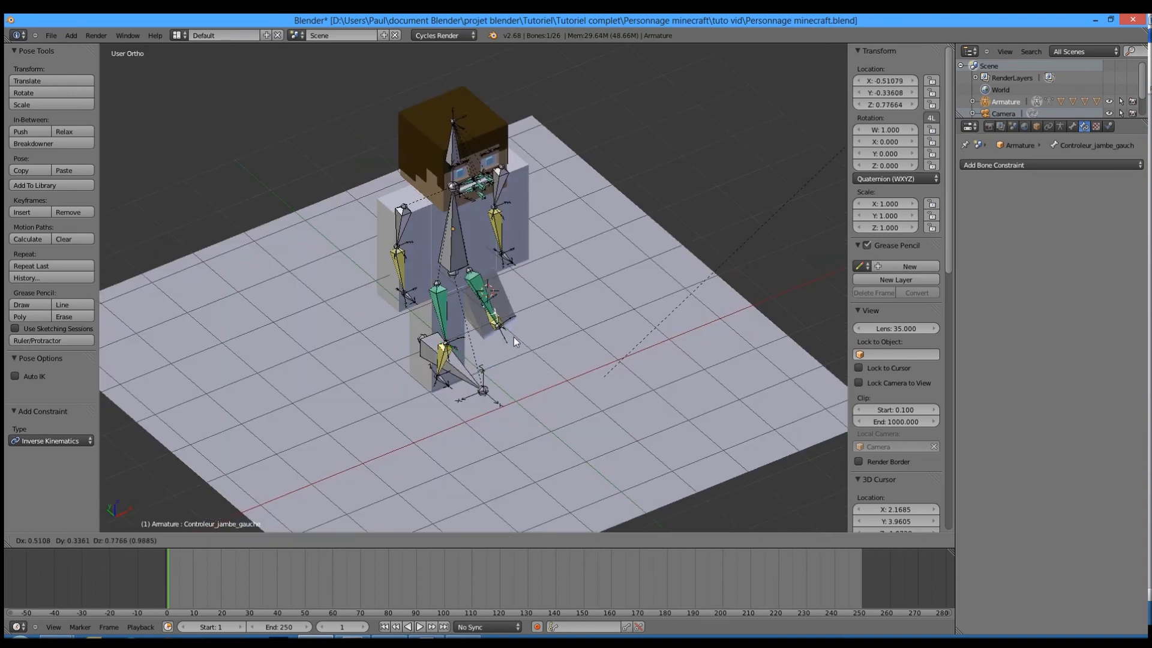
pyautogui.rightClick(513, 312)
pyautogui.moveTo(493, 318); pyautogui.dragTo(545, 309, button='middle')
pyautogui.press('g')
pyautogui.rightClick(528, 328)
# Step: Switch to wireframe shading and box-select the upper and lower bones of both arms
pyautogui.scroll(2, 414, 293)
pyautogui.press('KP_1')
pyautogui.press('KP_3')
pyautogui.press('z')
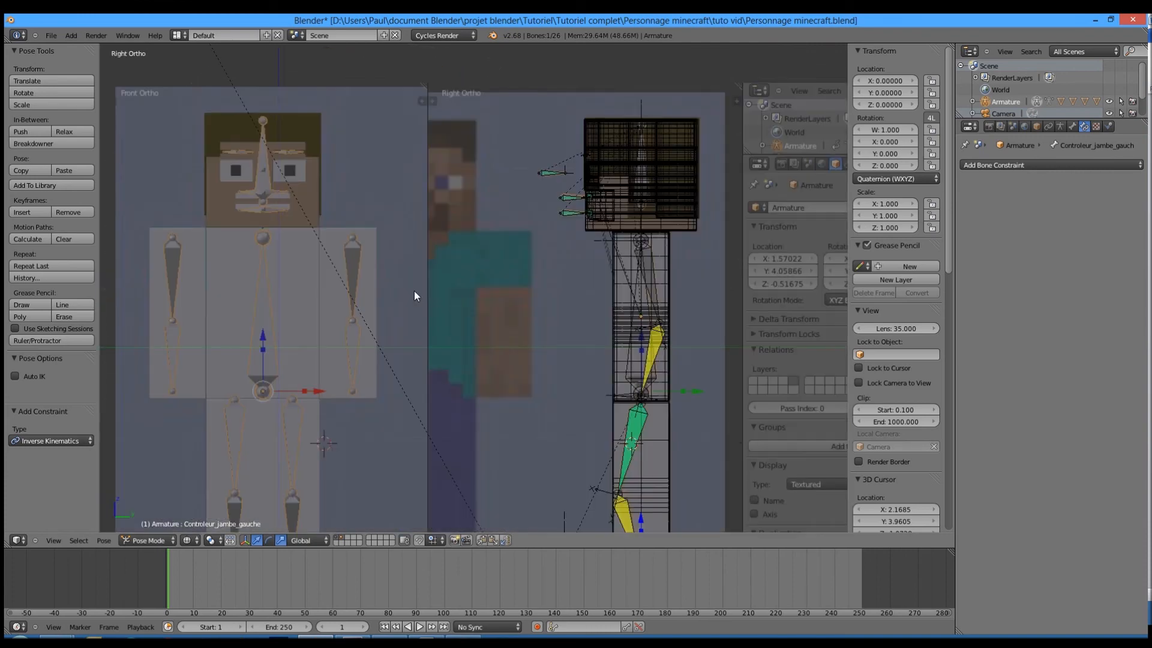
pyautogui.moveTo(408, 267); pyautogui.dragTo(487, 289, button='middle')
pyautogui.press('b')
pyautogui.moveTo(705, 285); pyautogui.dragTo(758, 337)
pyautogui.press('b')
pyautogui.moveTo(539, 264); pyautogui.dragTo(621, 319)
# Step: Add the upper and lower bones of both legs to the selection and deselect Controleur_jambe_gauche
pyautogui.keyDown('shift'); pyautogui.moveTo(601, 412); pyautogui.dragTo(581, 335, button='middle'); pyautogui.keyUp('shift')
pyautogui.press('b')
pyautogui.moveTo(572, 364); pyautogui.dragTo(665, 417)
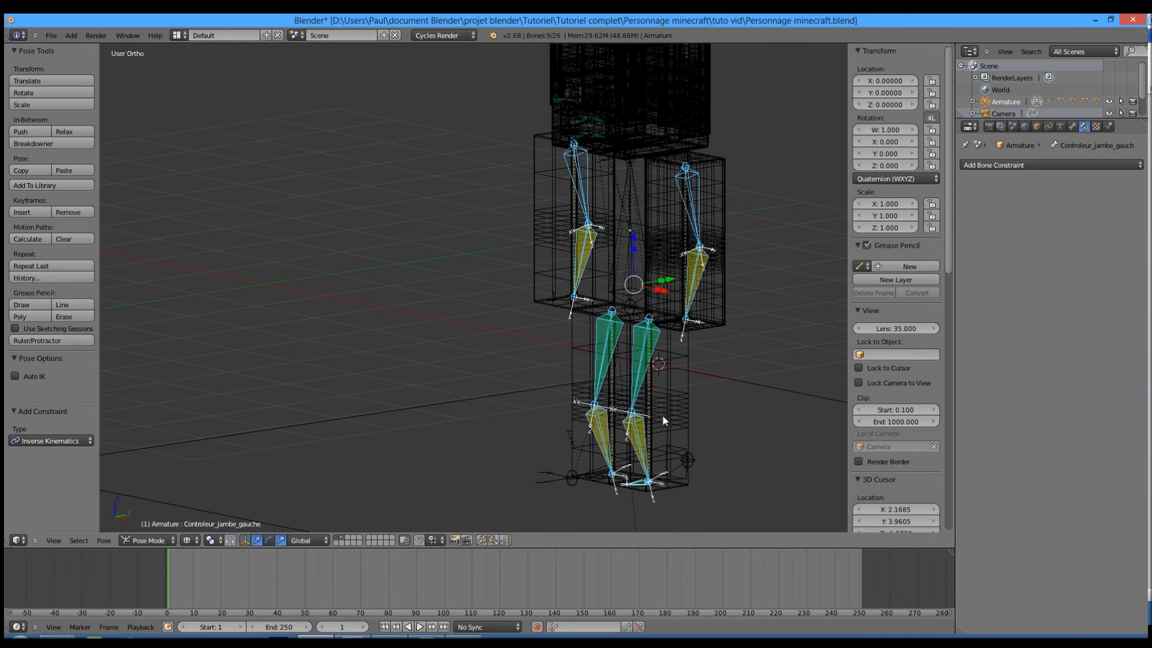
pyautogui.moveTo(639, 444); pyautogui.dragTo(652, 492, button='middle')
pyautogui.keyDown('shift'); pyautogui.rightClick(633, 438); pyautogui.keyUp('shift')
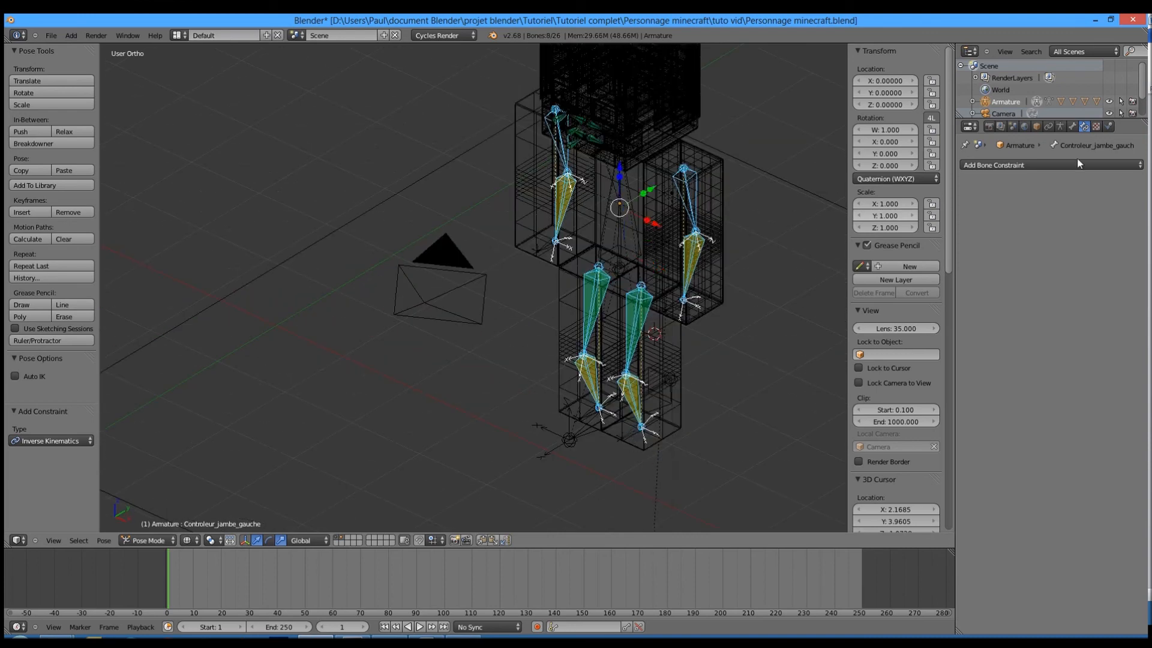
# Step: Move the selected arm and leg bones to the second bone layer and display only the armature's first layer
pyautogui.press('m')
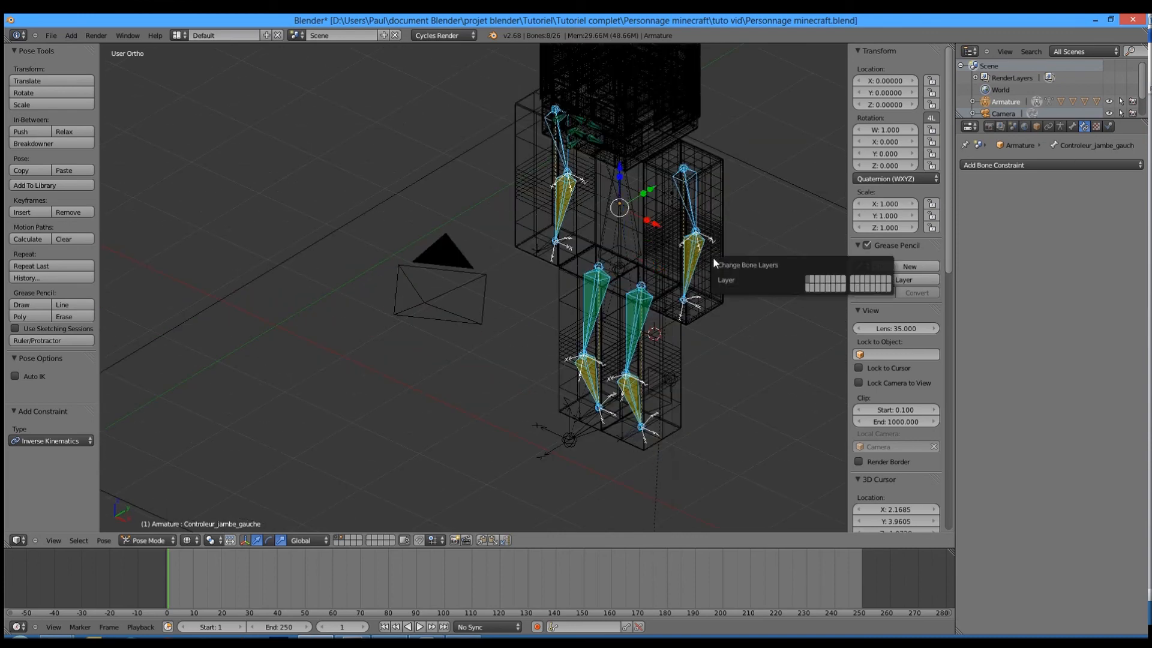
pyautogui.click(811, 277)
pyautogui.click(1072, 126)
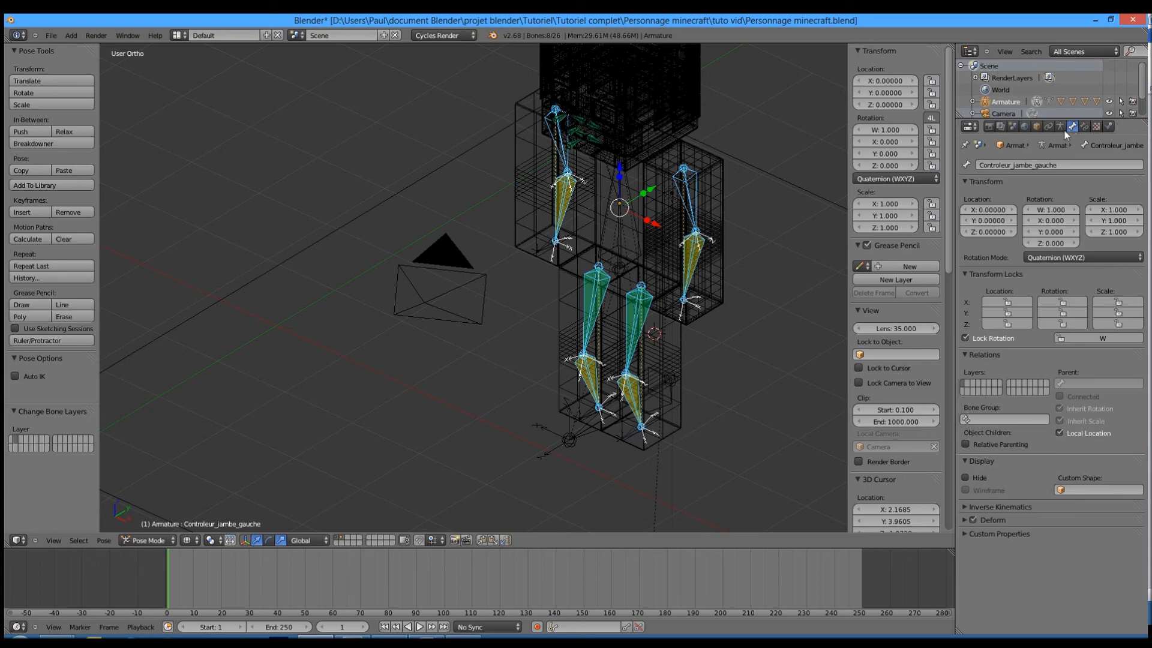
pyautogui.click(1060, 127)
pyautogui.click(963, 226)
# Step: Return to solid shading, view the character through the camera, and save the file over the existing version
pyautogui.scroll(-1, 703, 266)
pyautogui.press('z')
pyautogui.moveTo(554, 286)
pyautogui.mouseDown(button='middle')
pyautogui.moveTo(666, 280)
pyautogui.moveTo(569, 259)
pyautogui.moveTo(479, 262)
pyautogui.moveTo(503, 292)
pyautogui.mouseUp(button='middle')
pyautogui.press('KP_3')
pyautogui.press('KP_0')
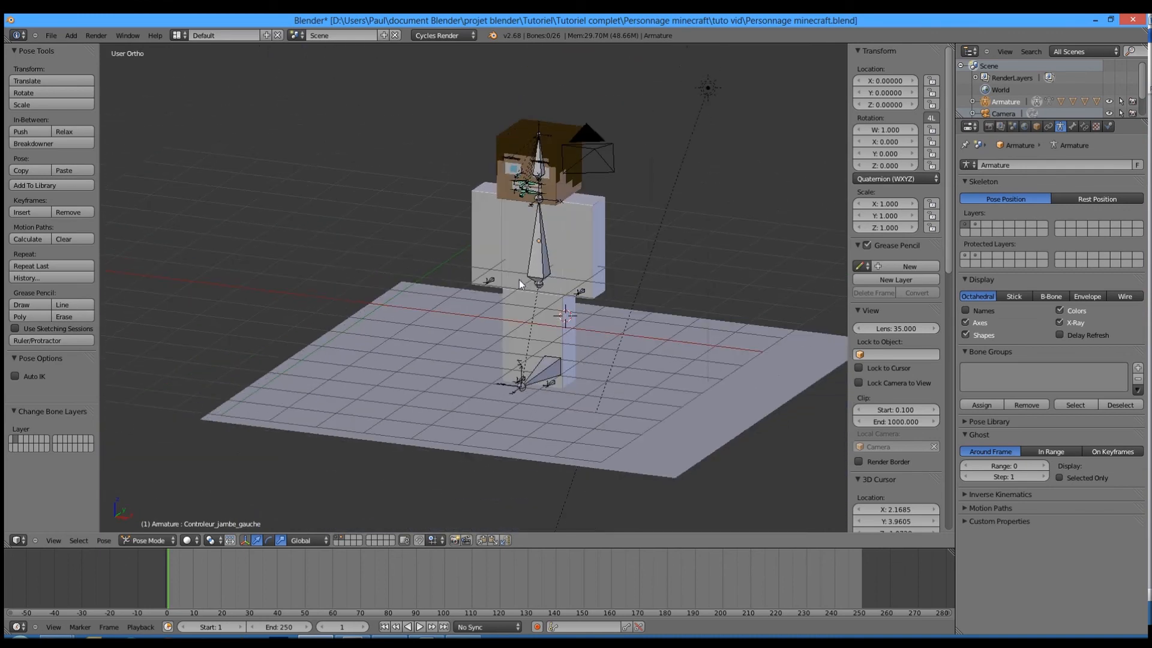
pyautogui.scroll(3, 553, 288)
pyautogui.hotkey('ctrl', 's')
pyautogui.click(554, 289)
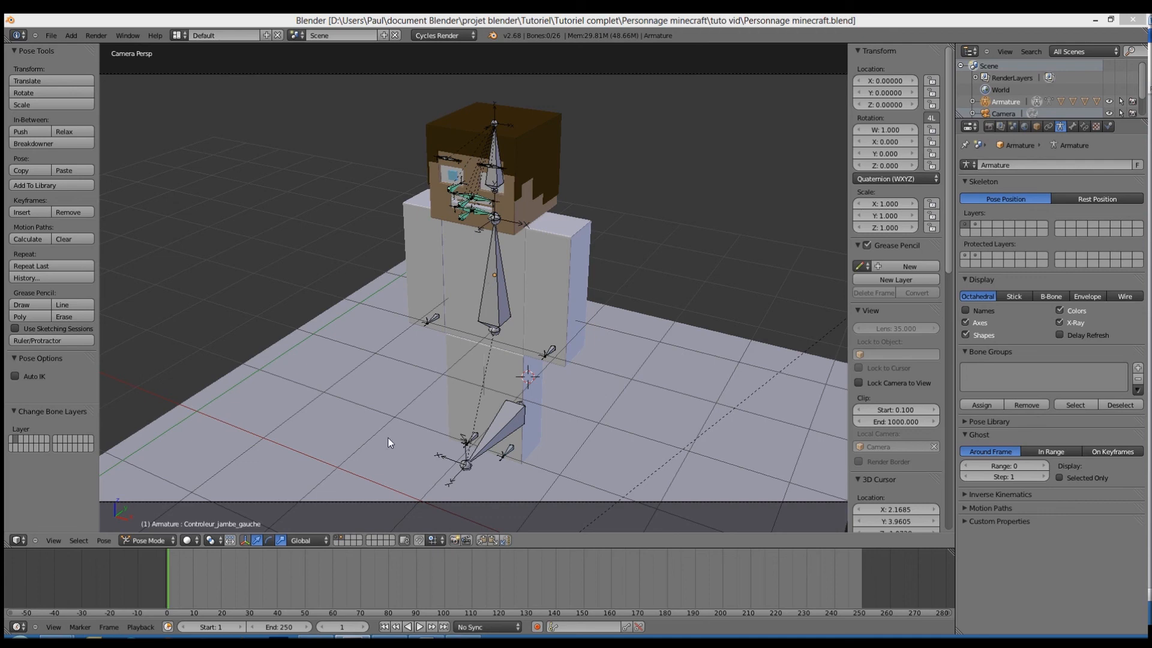
pyautogui.moveTo(387, 639)
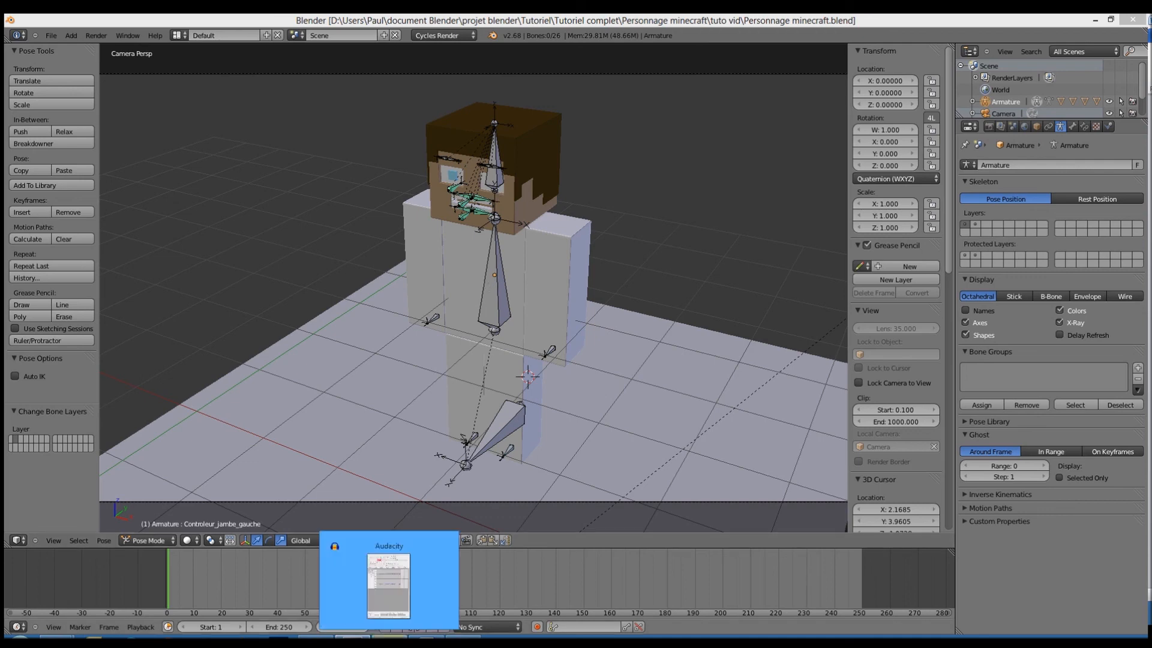
pyautogui.click(380, 245)
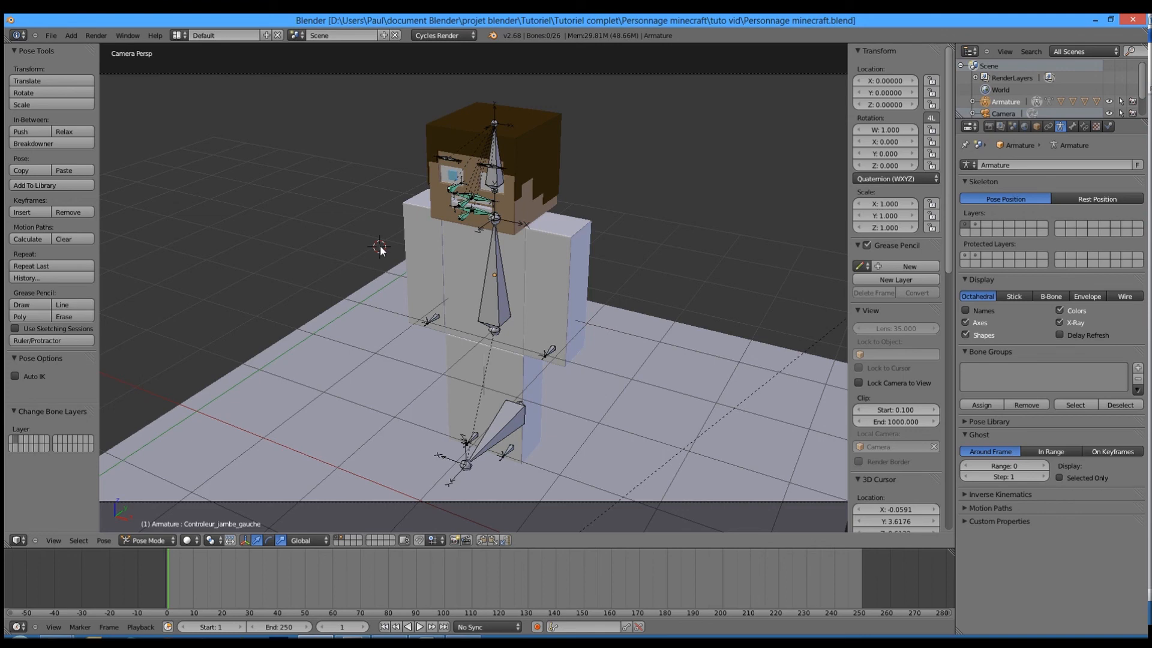
pyautogui.press('z')
pyautogui.press('z')
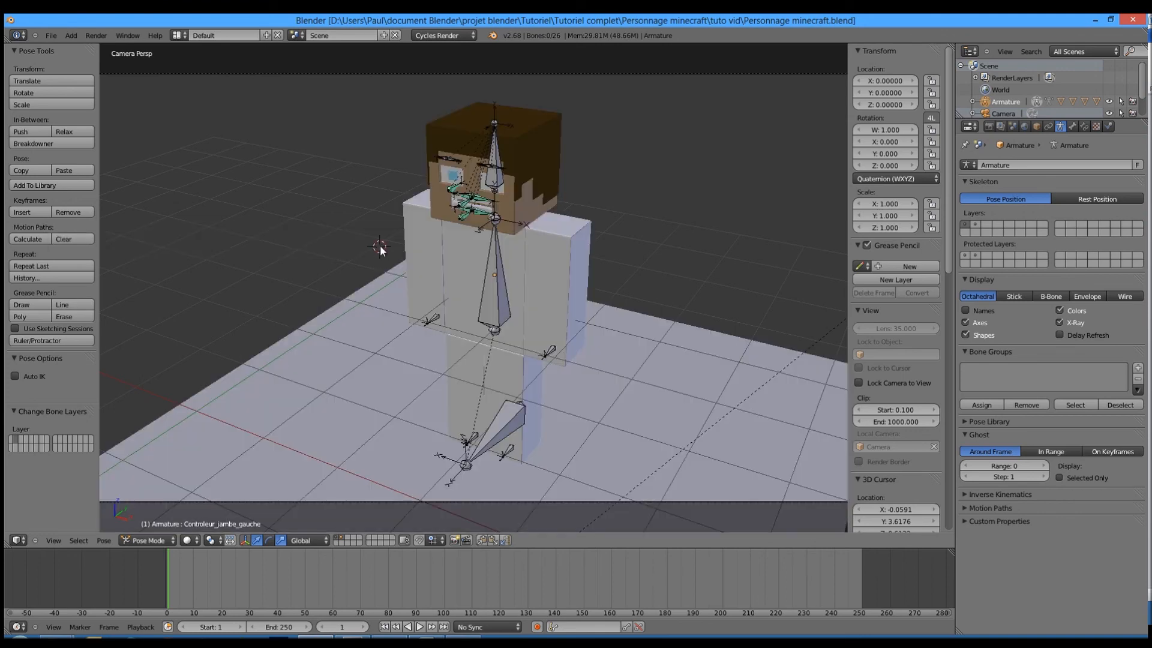